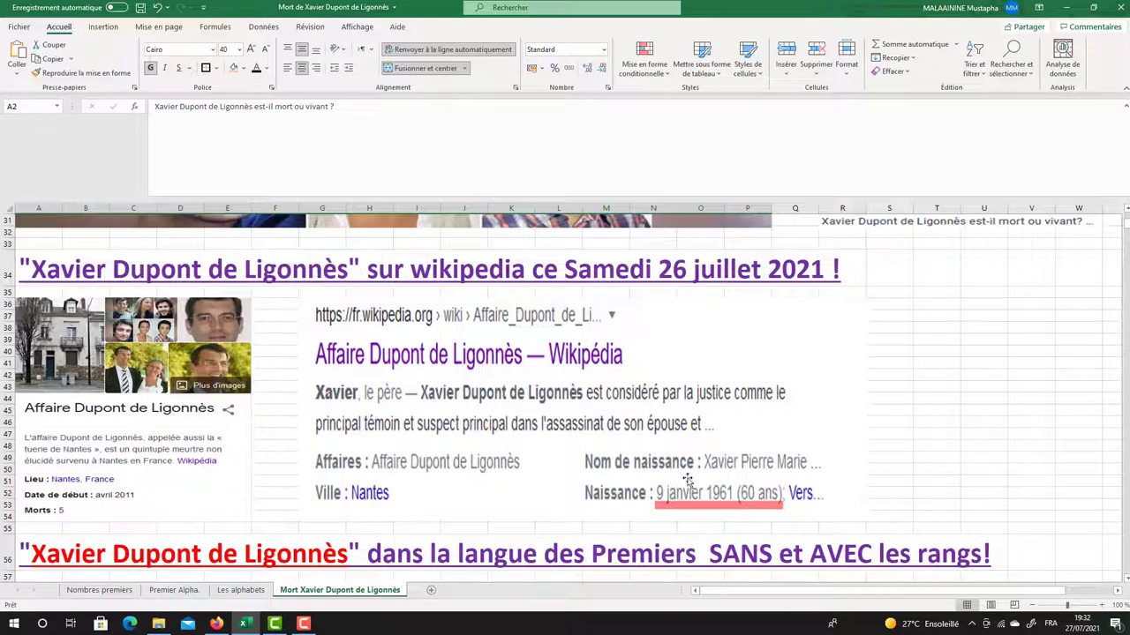
Insert a blank row at row 56, above the heading about the "langue des Premiers SANS et AVEC les rangs"
scroll(633, 390, down, 1)
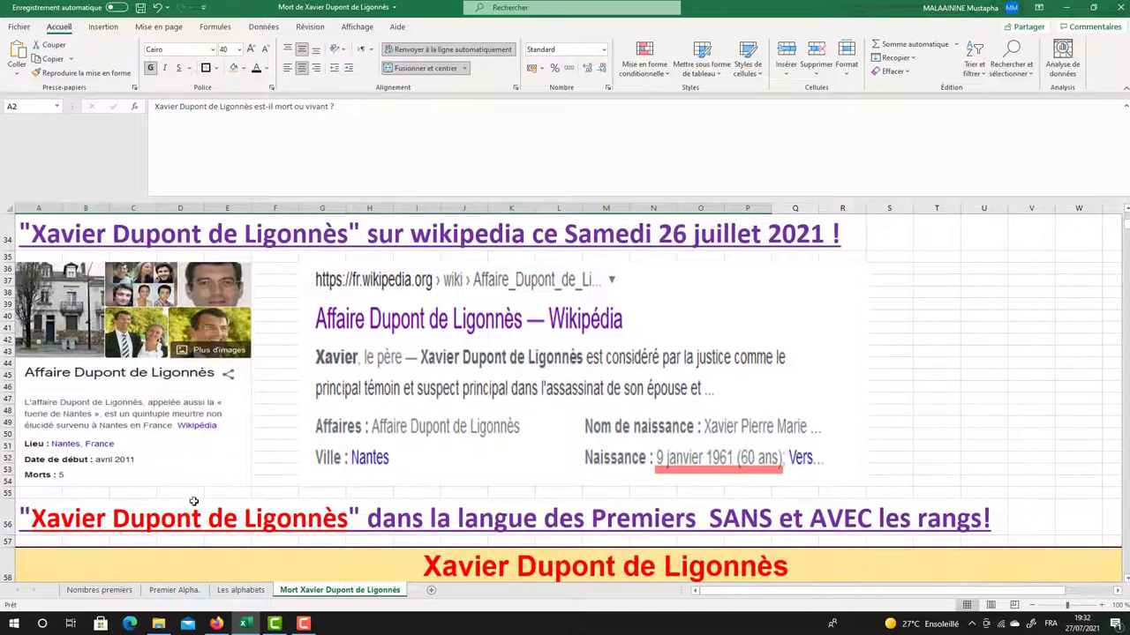
click(7, 525)
right_click(7, 524)
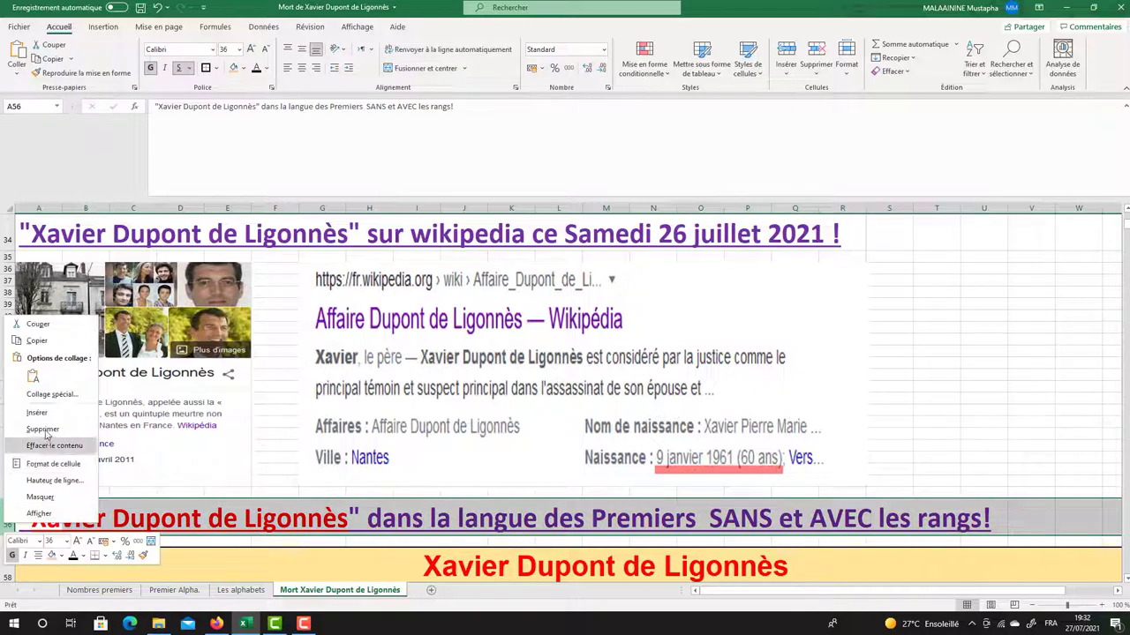
click(48, 416)
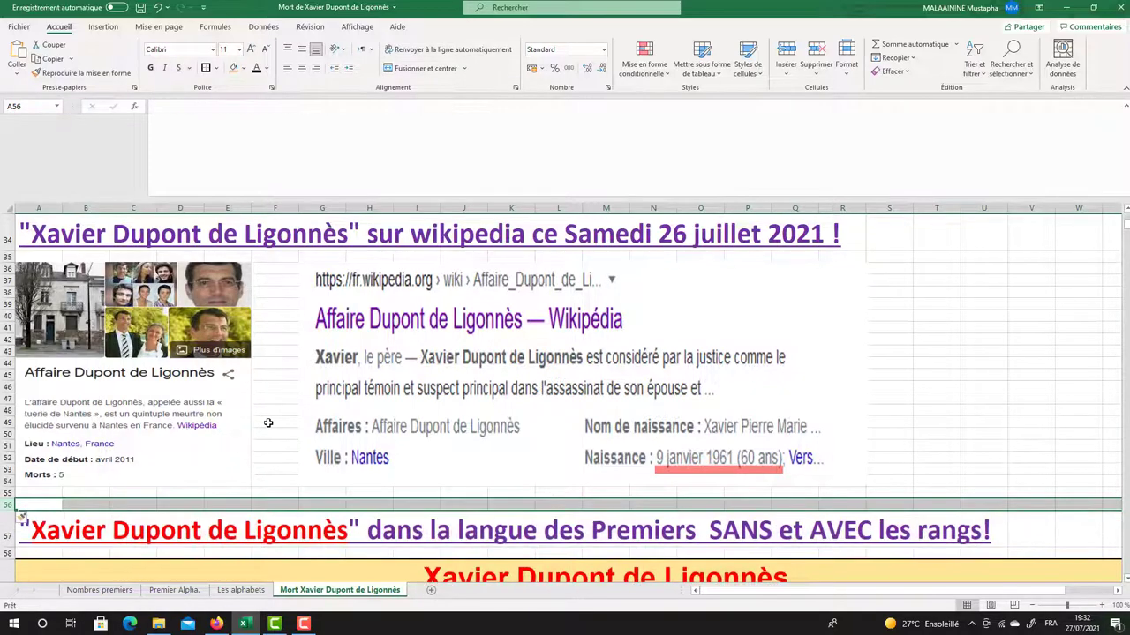
Examine the birth details in the Wikipedia excerpt and the two letter-value tables, without and with ranks, in rows 59 to 71
scroll(250, 438, down, 2)
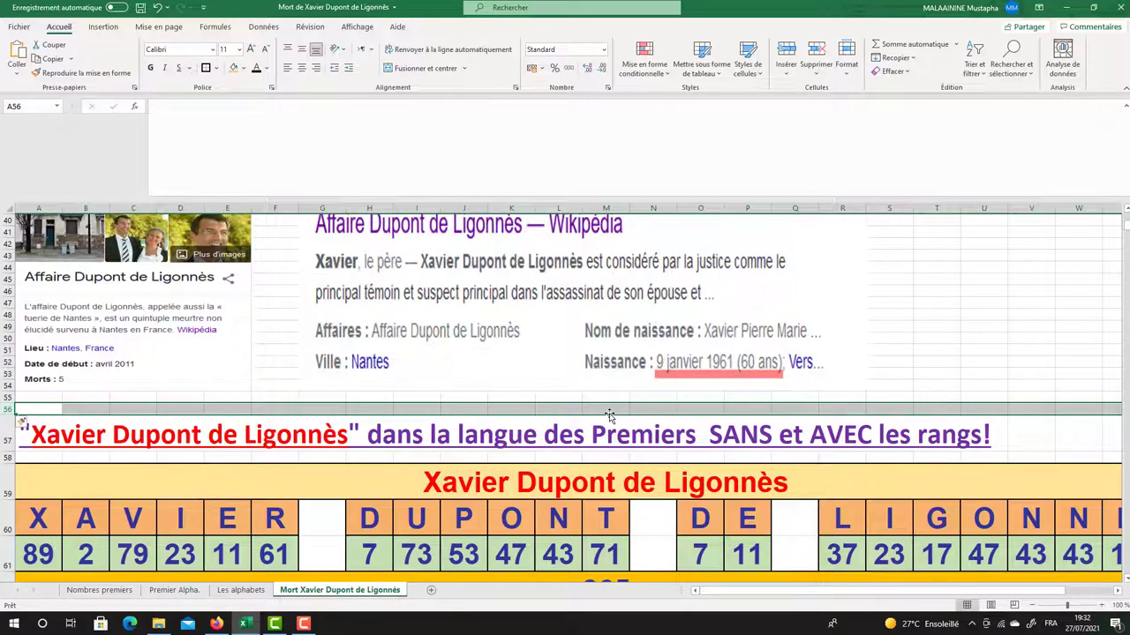
scroll(609, 415, down, 2)
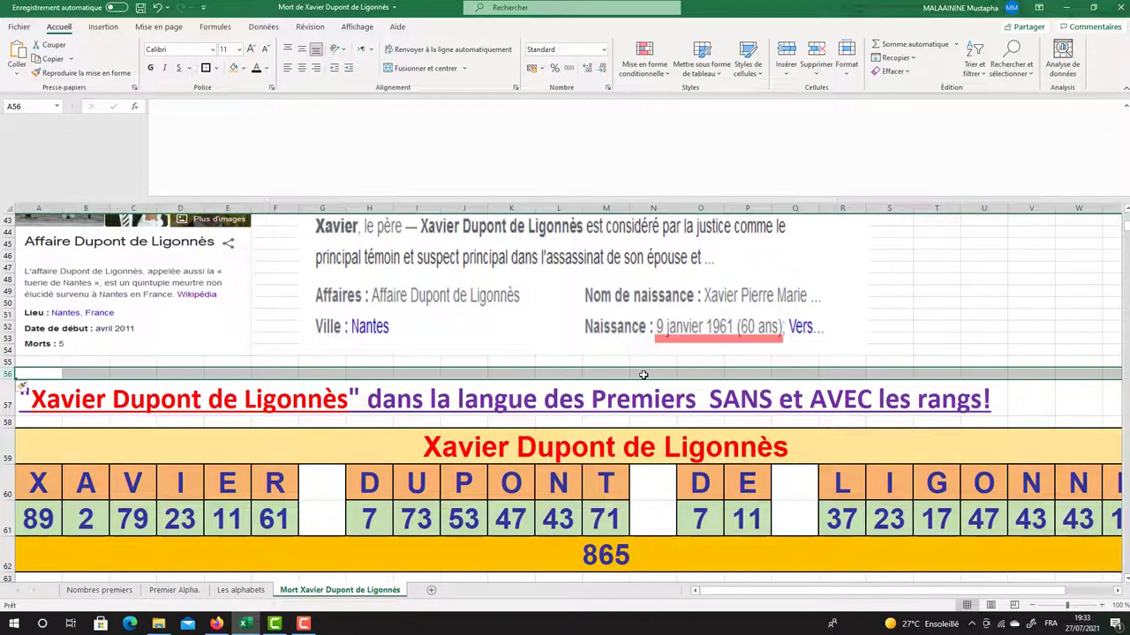
scroll(644, 375, up, 2)
scroll(643, 375, up, 1)
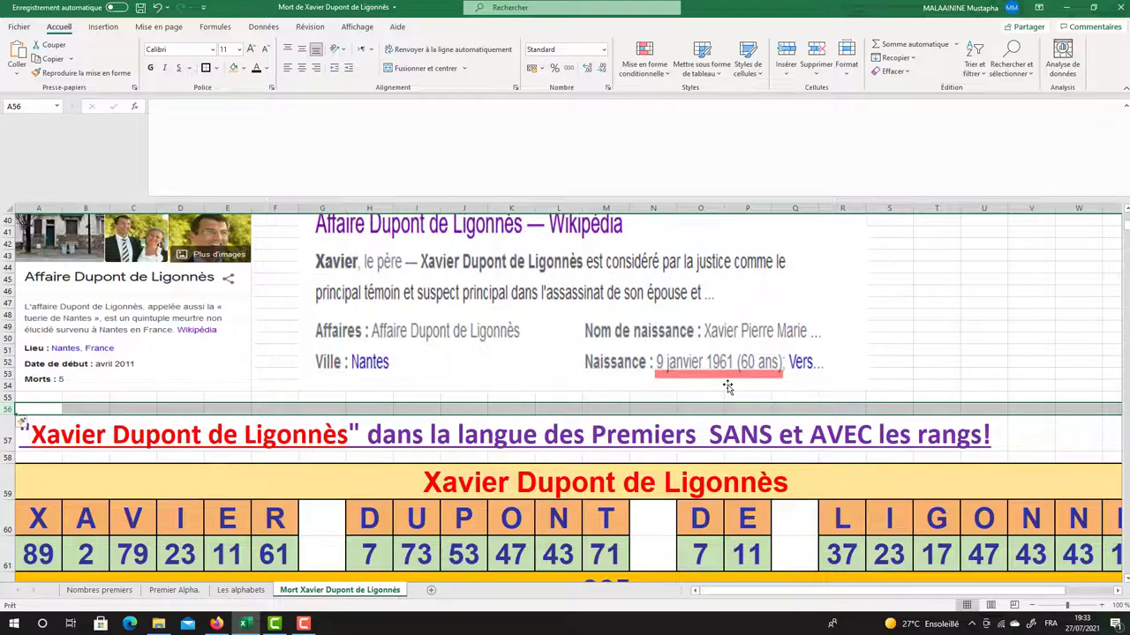
scroll(363, 486, down, 1)
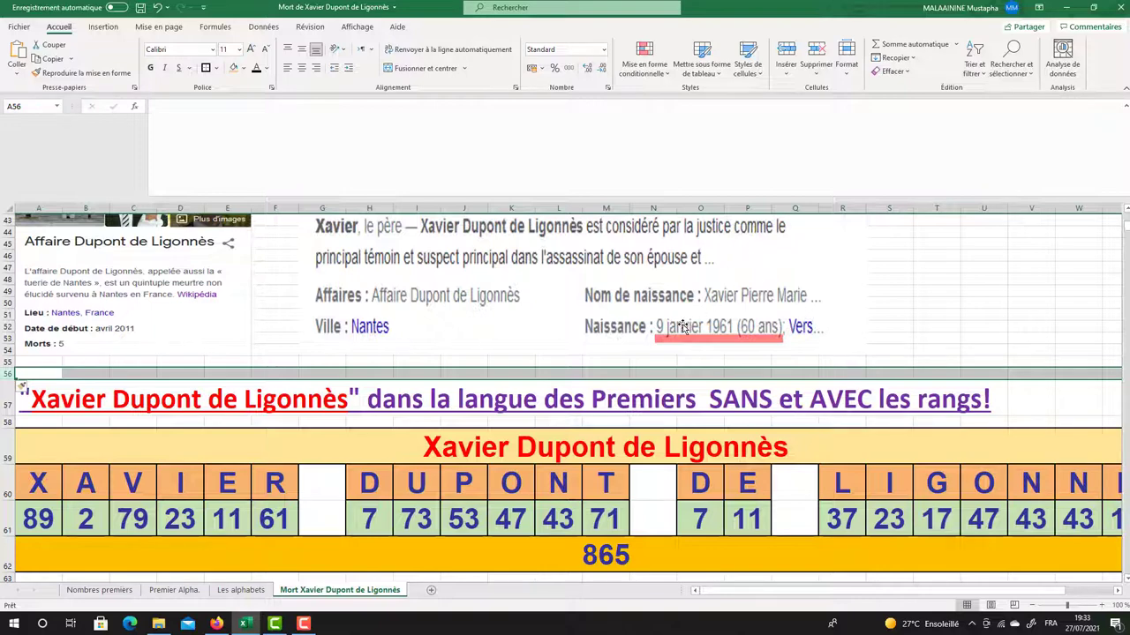
scroll(684, 329, down, 2)
drag(545, 383, 537, 472)
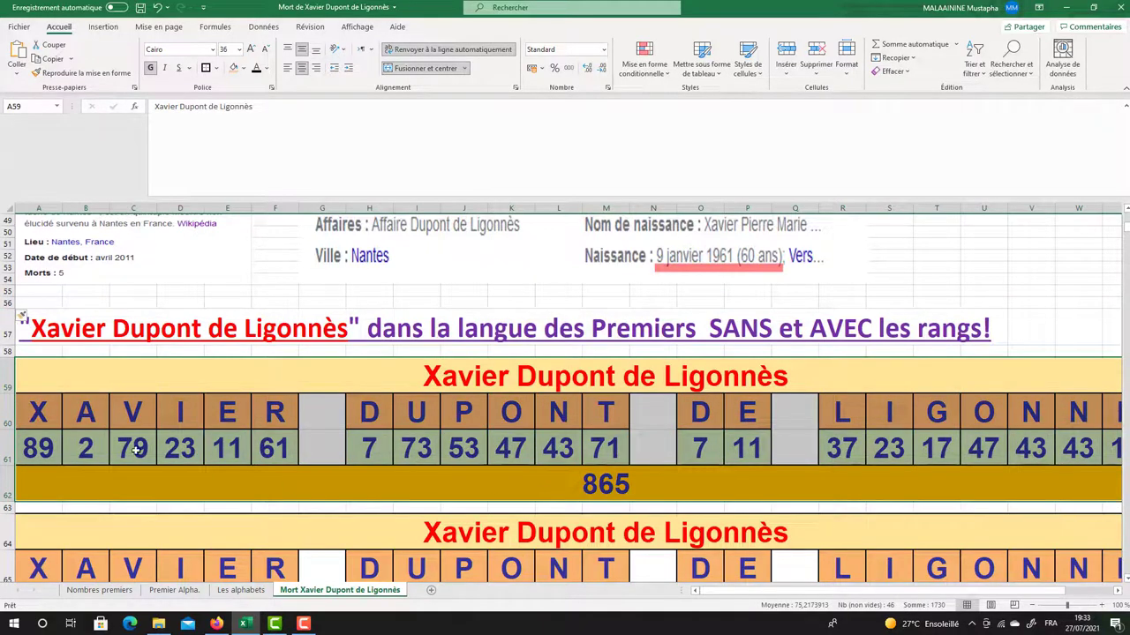
scroll(505, 391, down, 1)
scroll(506, 391, down, 3)
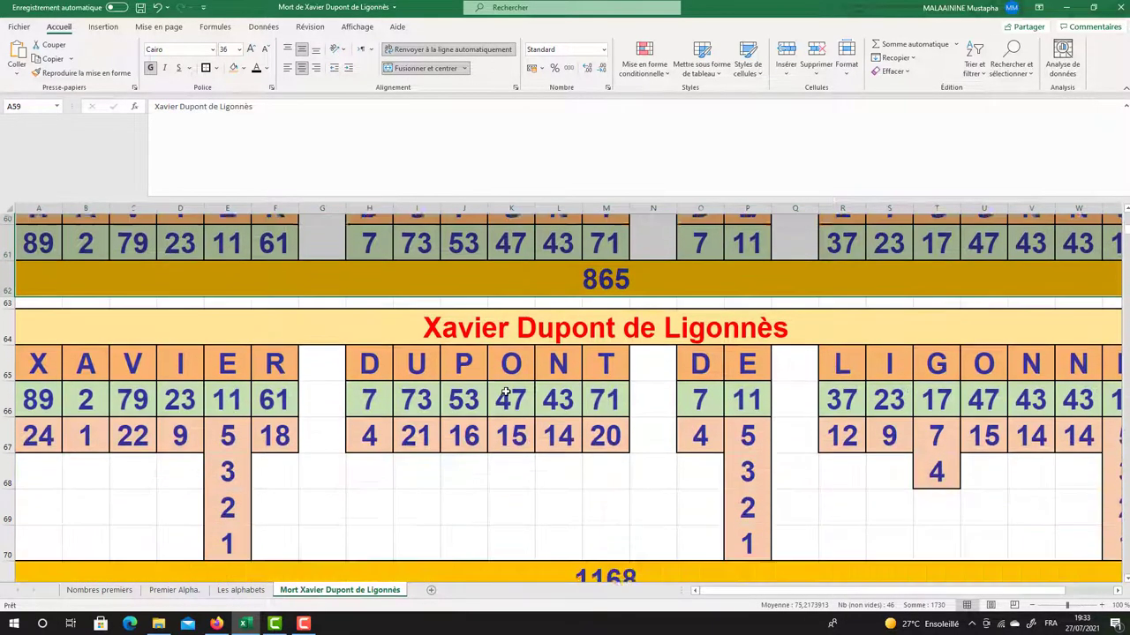
drag(519, 323, 504, 556)
scroll(511, 489, down, 3)
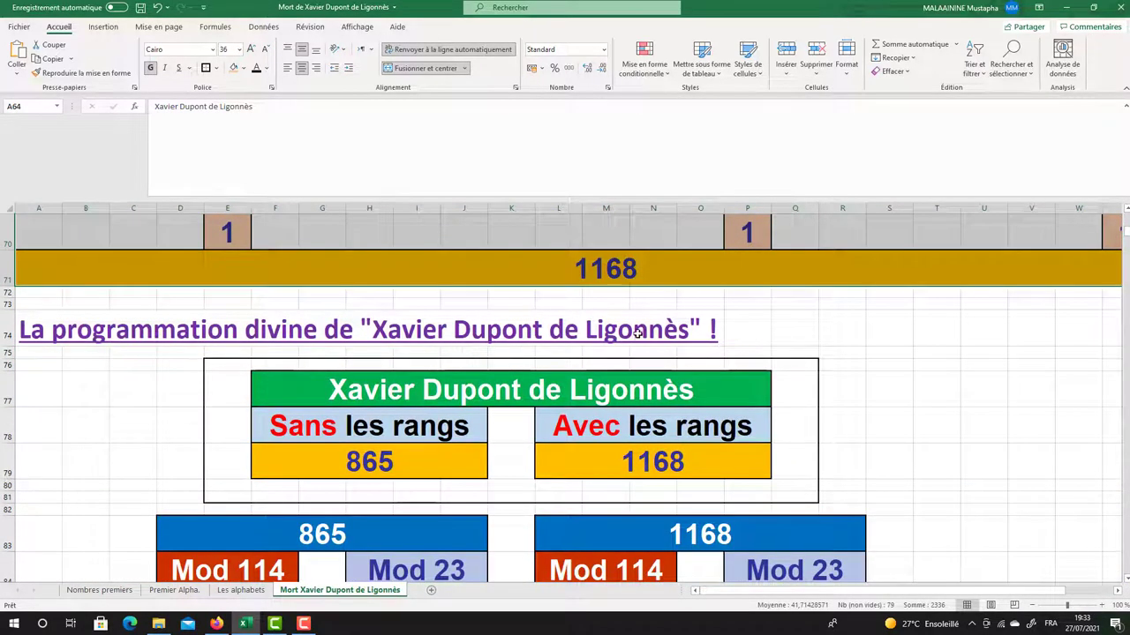
Examine the two name totals in row 83 and the first Mod 114 result with its chain of ranks in D85:D87
scroll(689, 326, down, 1)
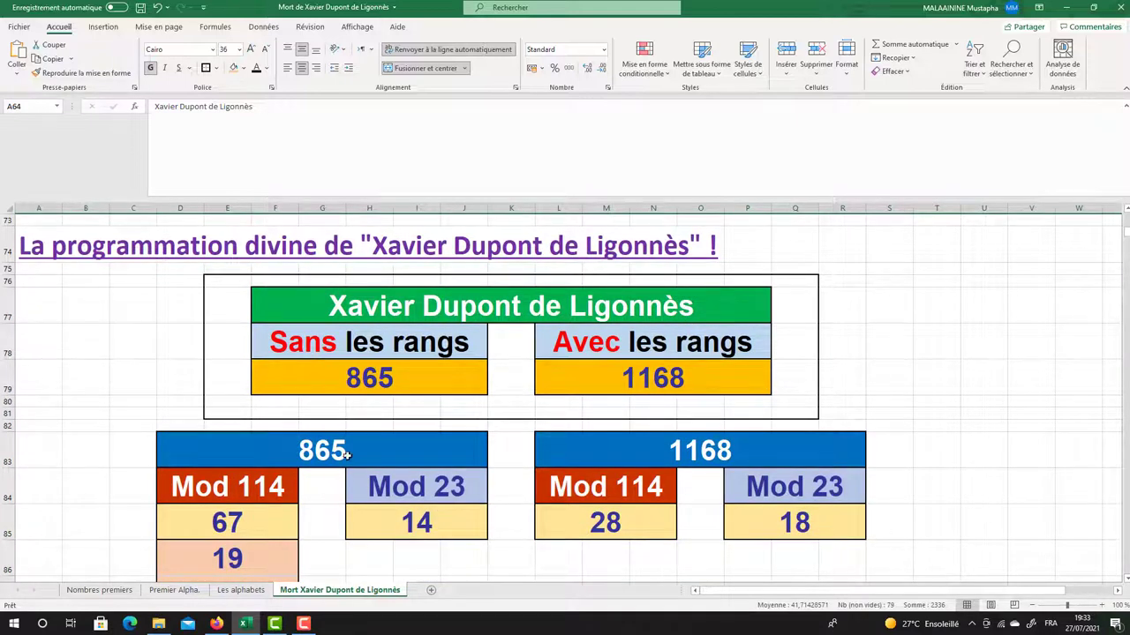
drag(349, 451, 713, 440)
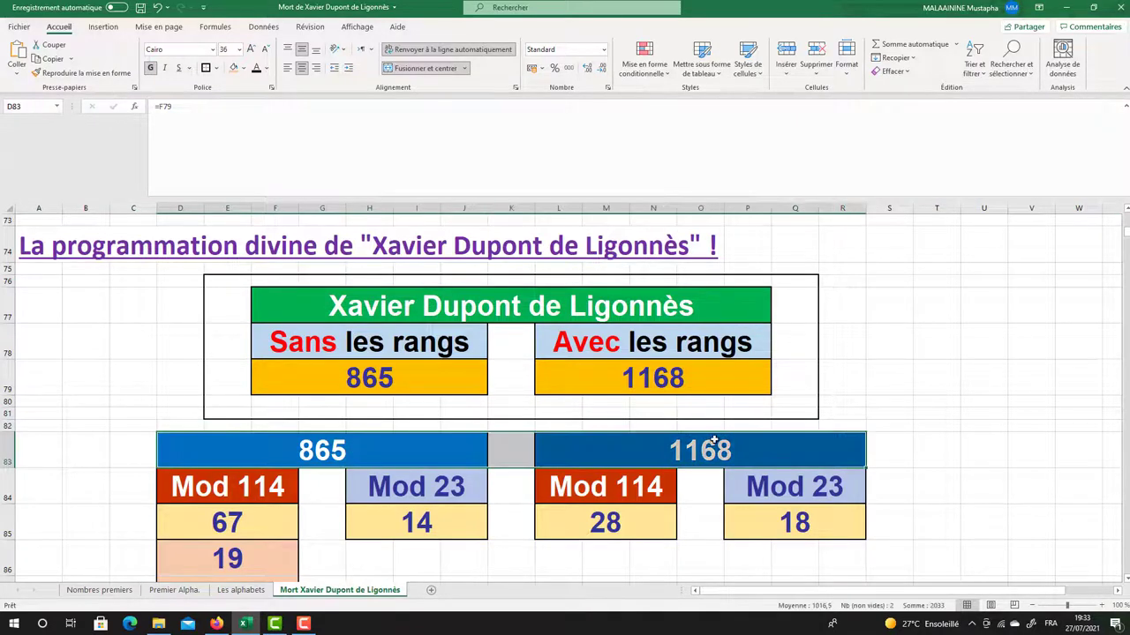
click(233, 524)
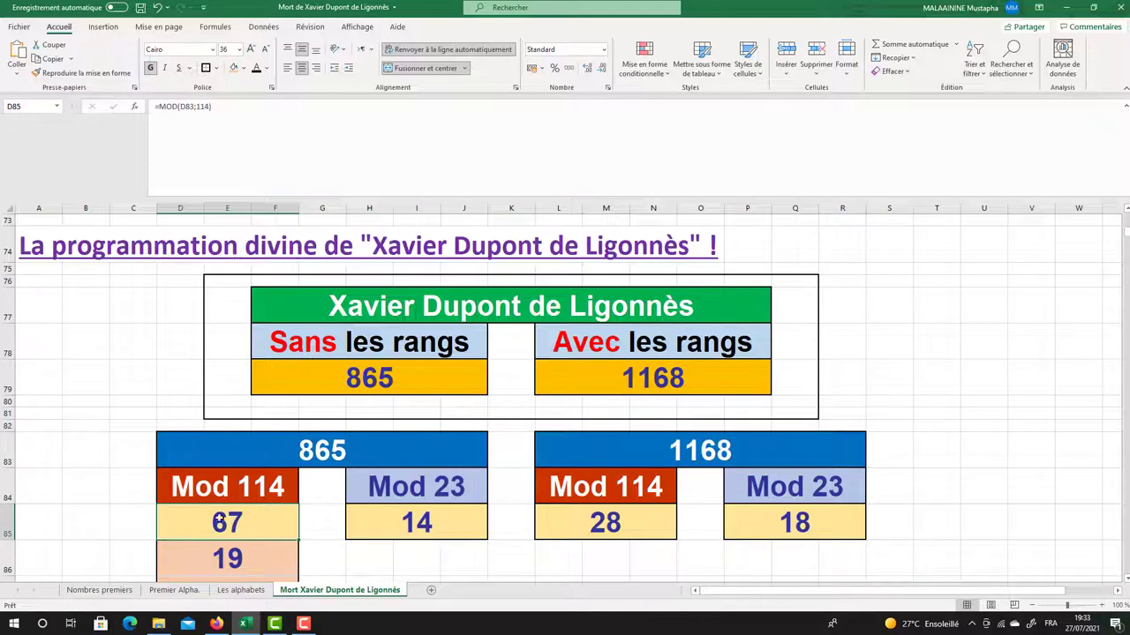
drag(227, 452, 221, 491)
click(222, 491)
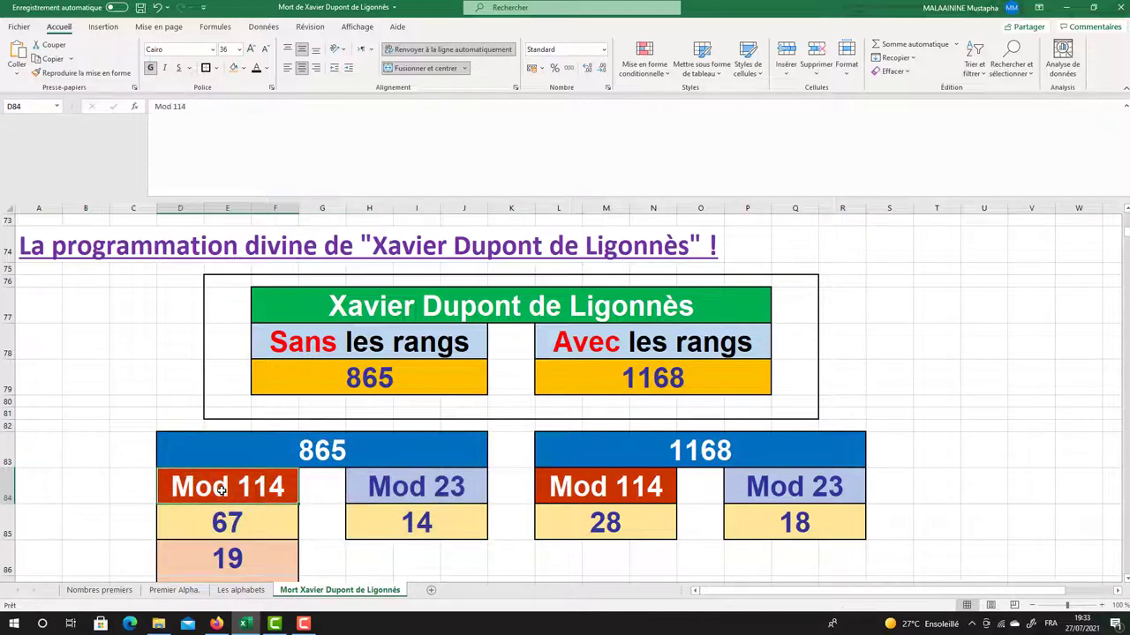
click(242, 533)
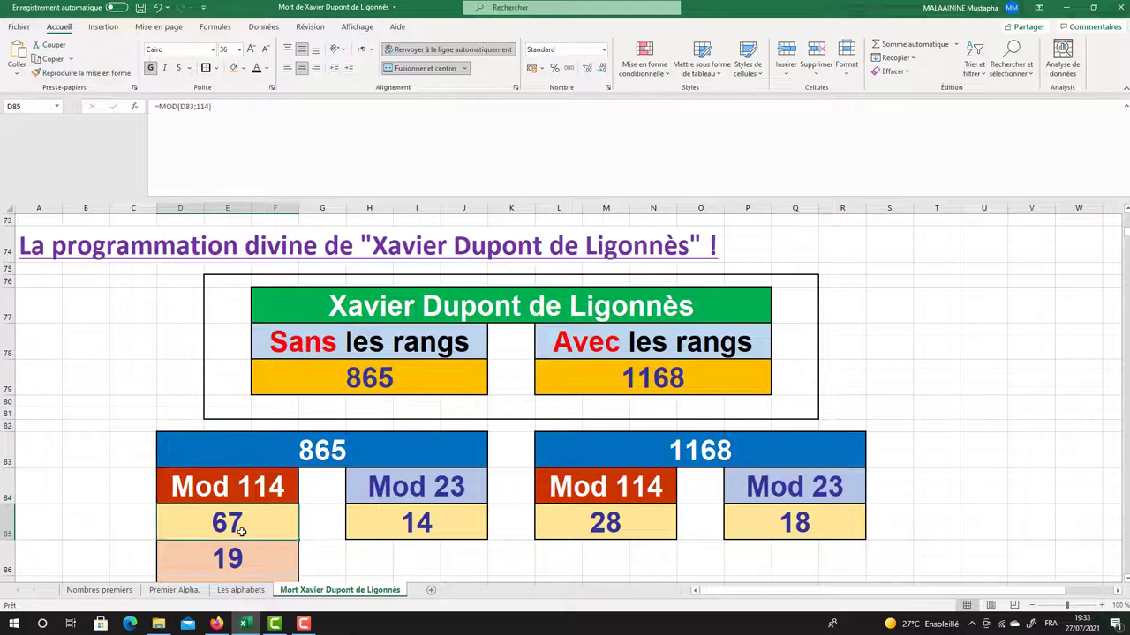
click(225, 563)
scroll(231, 542, down, 1)
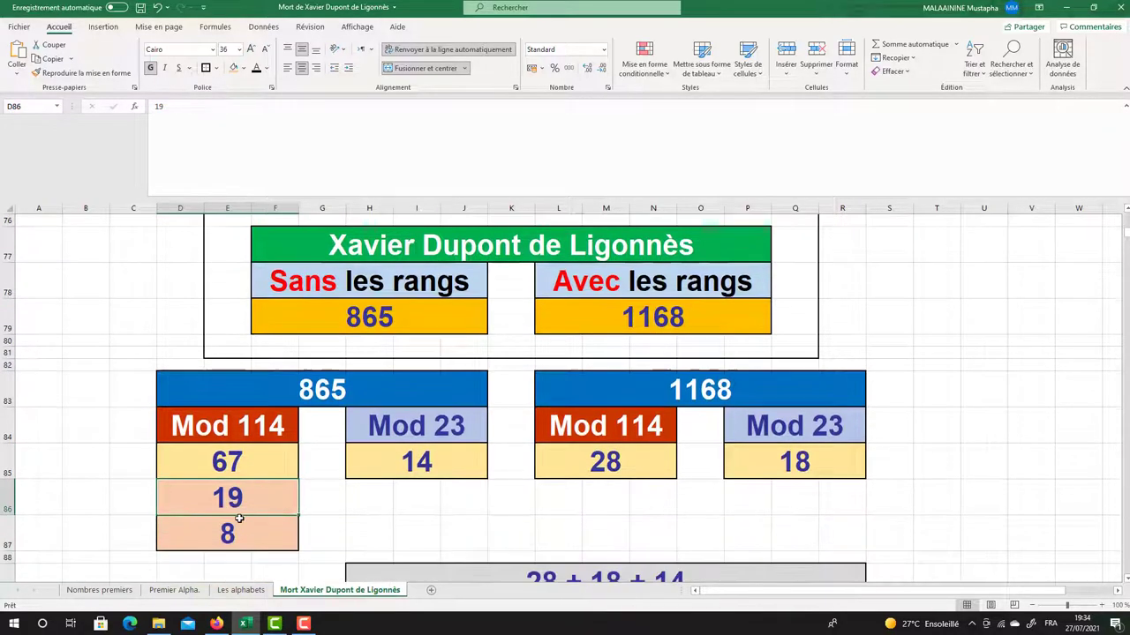
click(233, 529)
Check the modulo results in H85:R85, their sum formula in H90 and the age note beneath it
drag(409, 455, 810, 454)
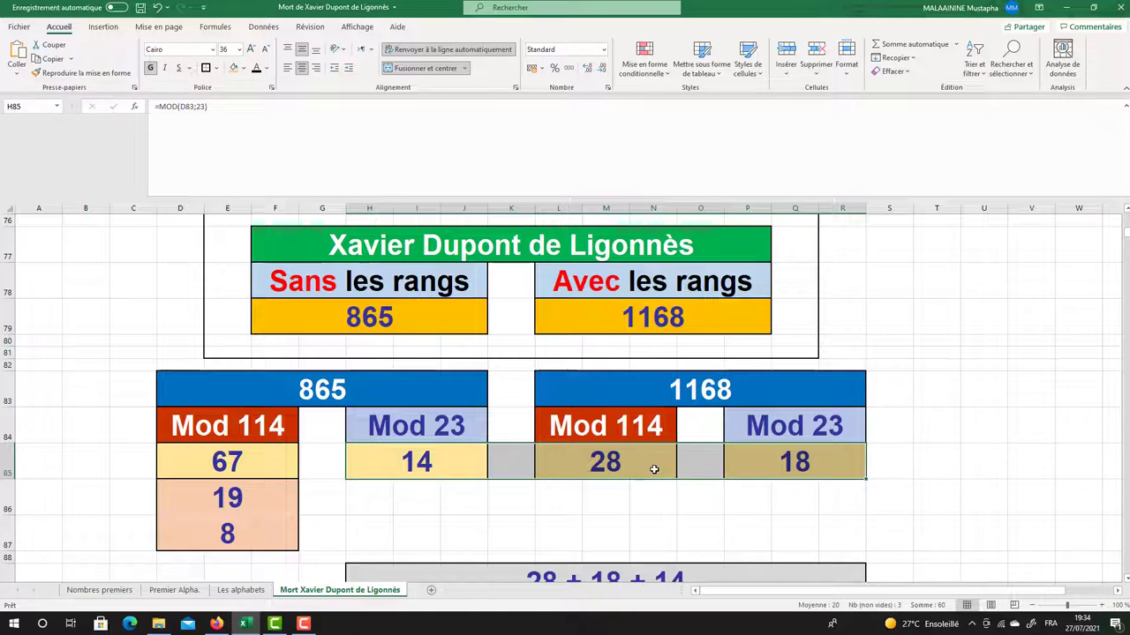
scroll(654, 470, down, 1)
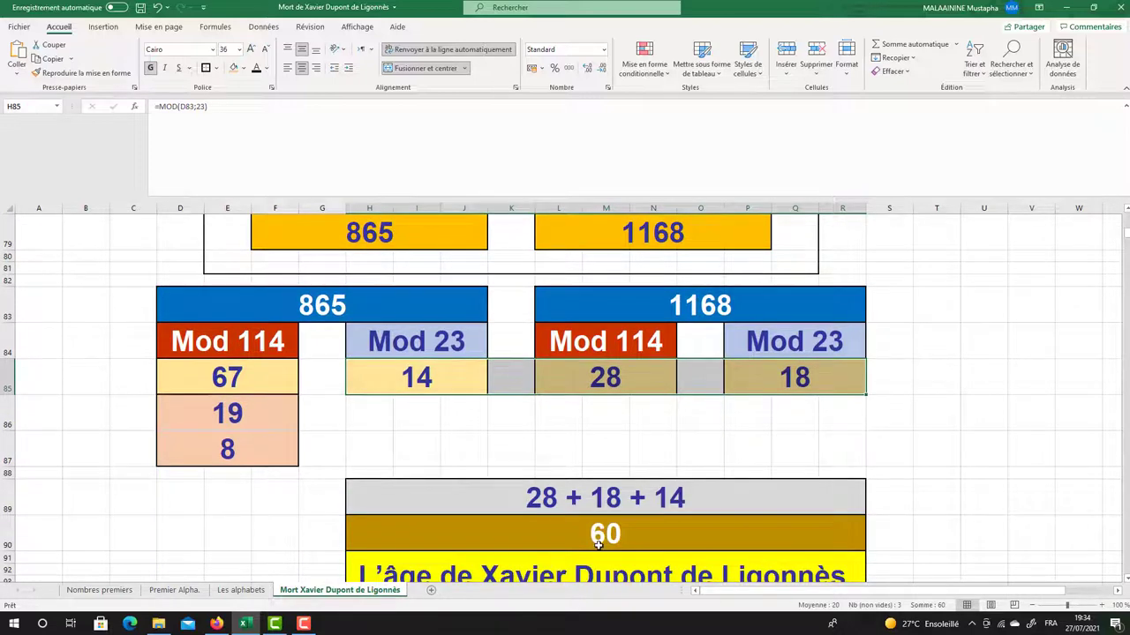
click(597, 543)
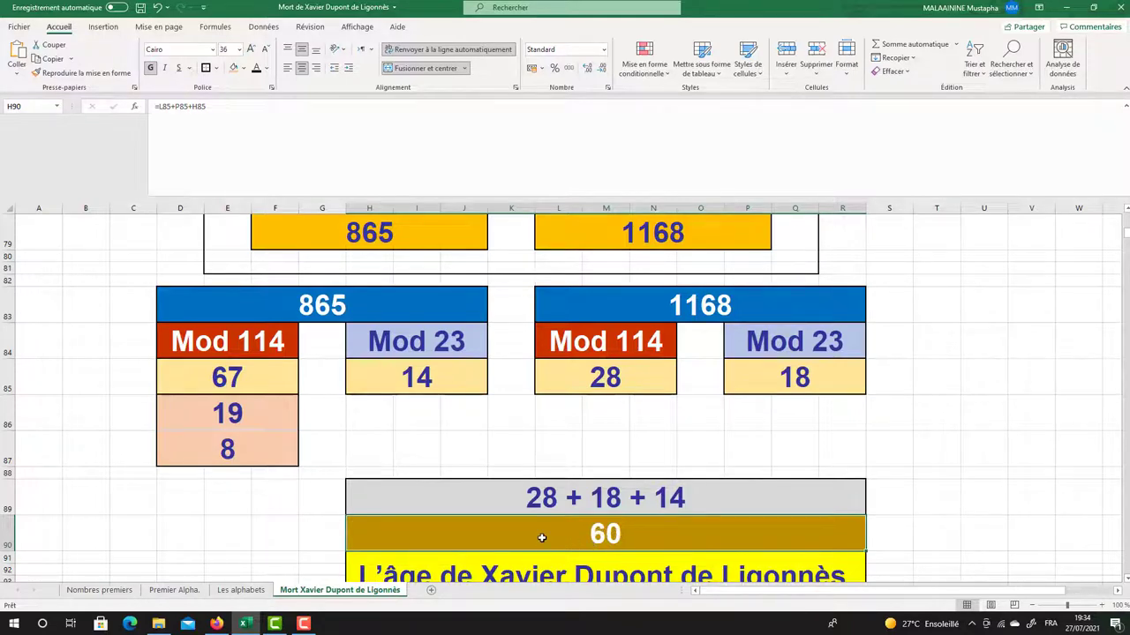
scroll(598, 532, down, 1)
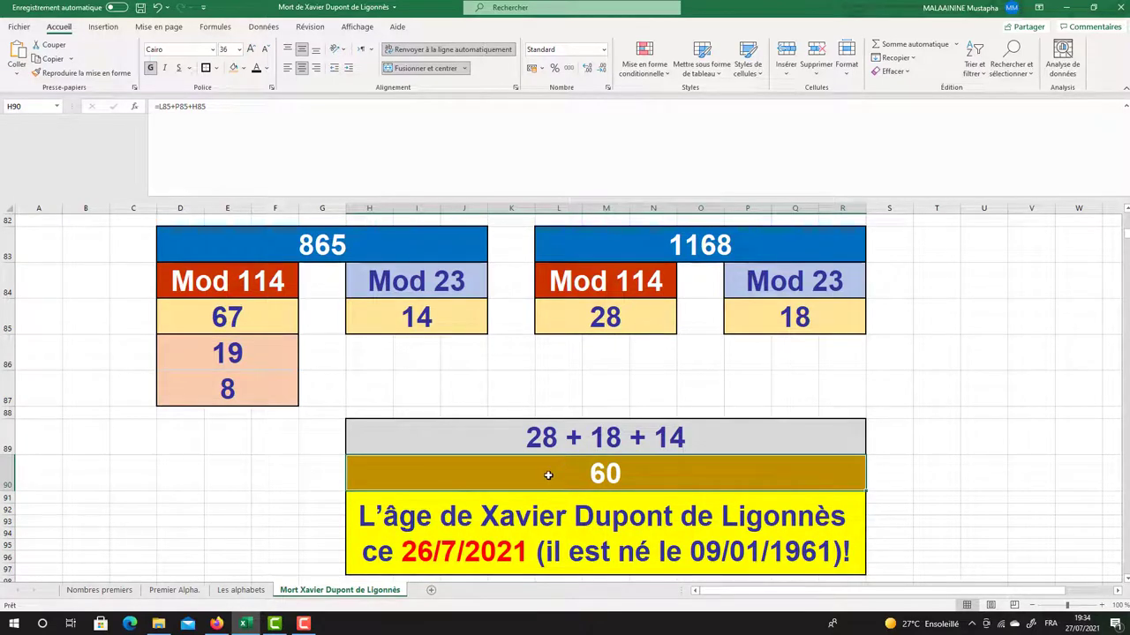
drag(562, 474, 565, 525)
click(561, 477)
Review the modulo results in H85, L85 and P85 individually, along with the Mod 114 column in D85:D87
click(416, 318)
click(609, 304)
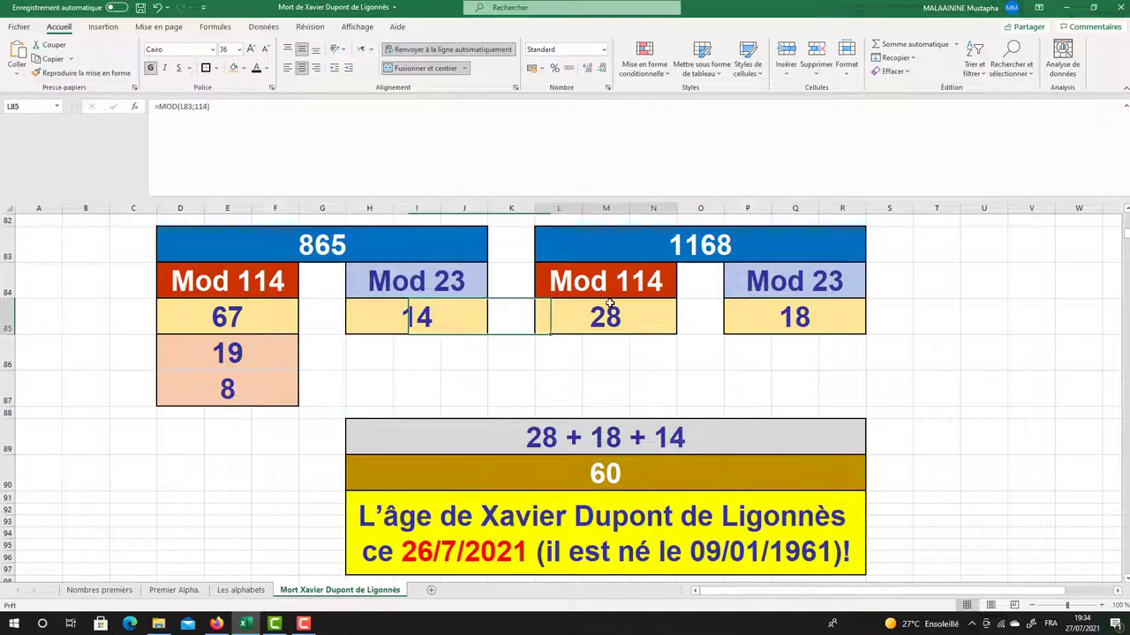
click(818, 309)
drag(430, 288, 784, 304)
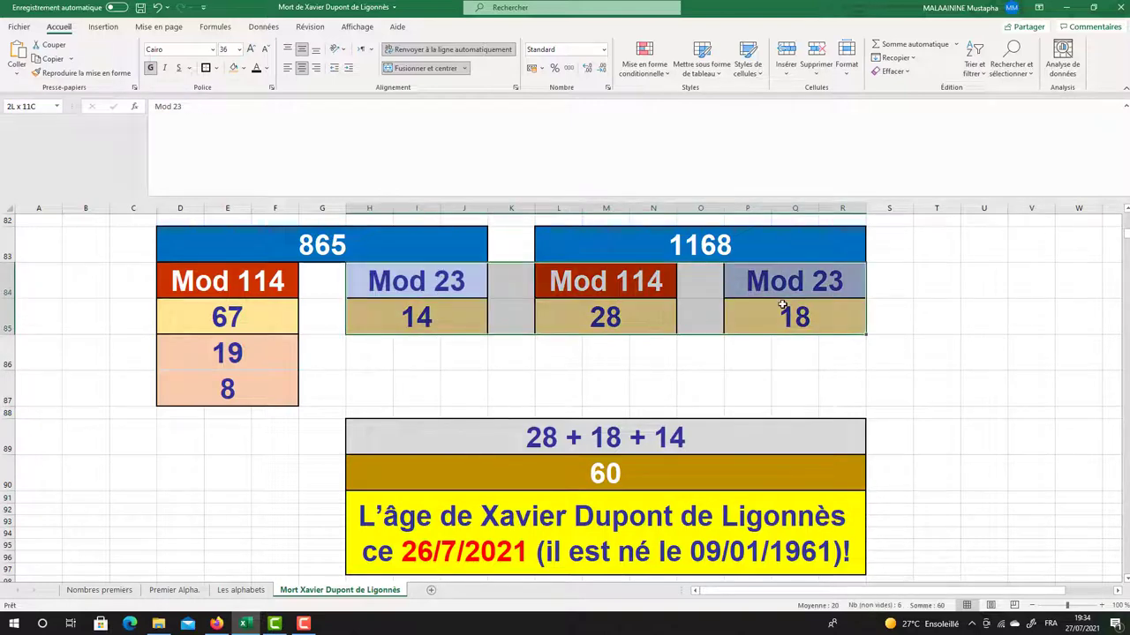
click(559, 472)
drag(169, 313, 185, 374)
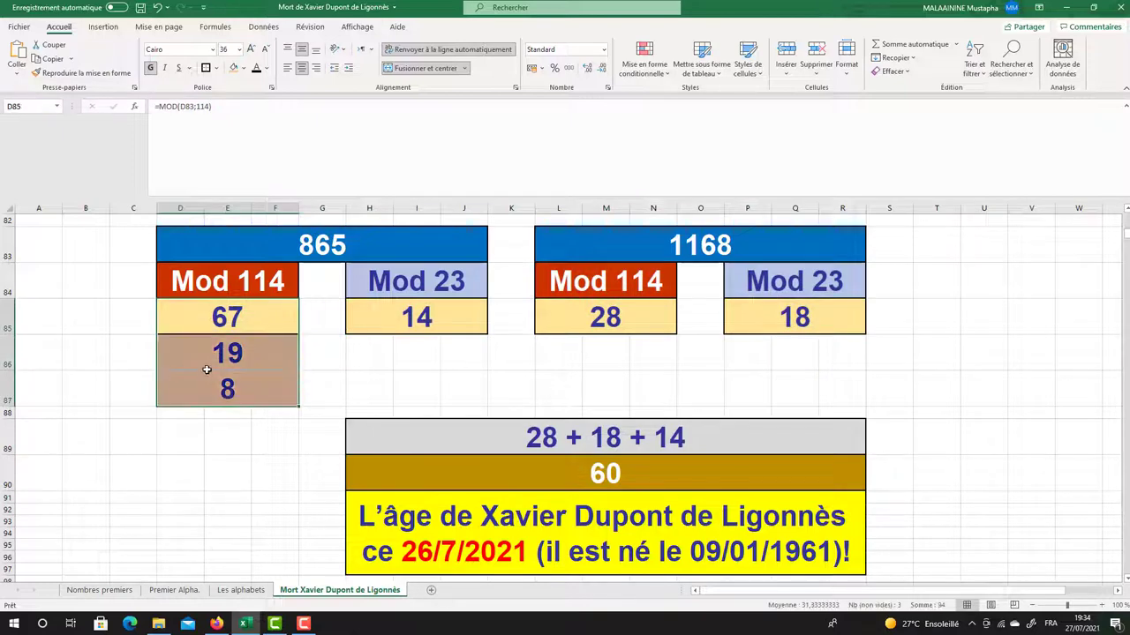
Inspect which cells the "Somme SANS les rangs" and "Somme AVEC les rangs" formulas in row 100 add up
scroll(270, 364, down, 1)
scroll(308, 431, down, 1)
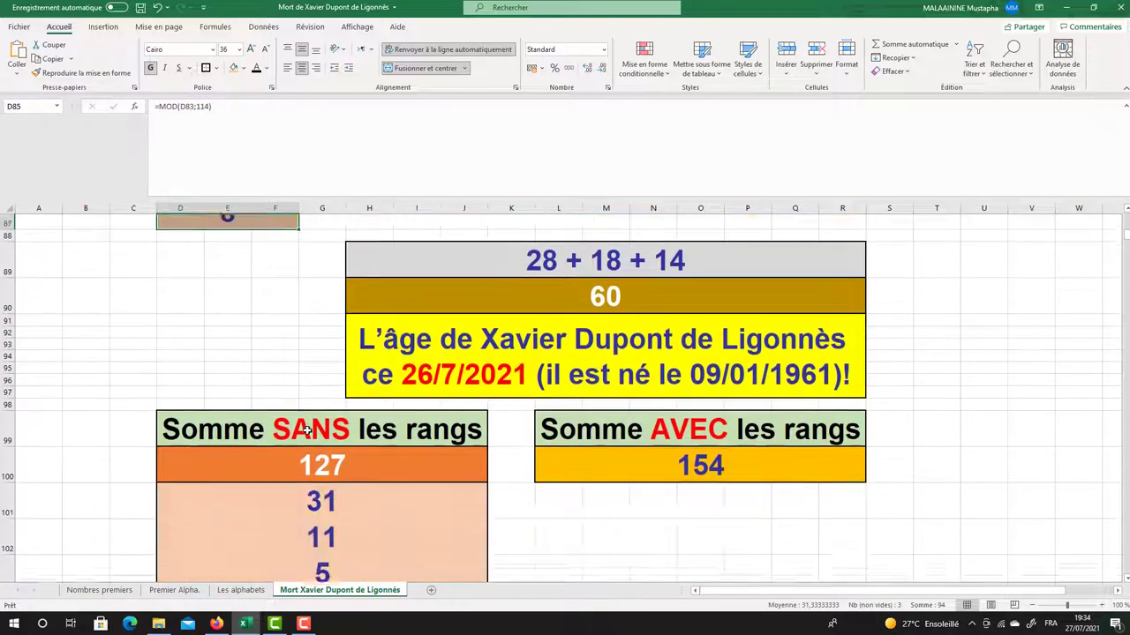
double_click(310, 426)
scroll(306, 452, up, 3)
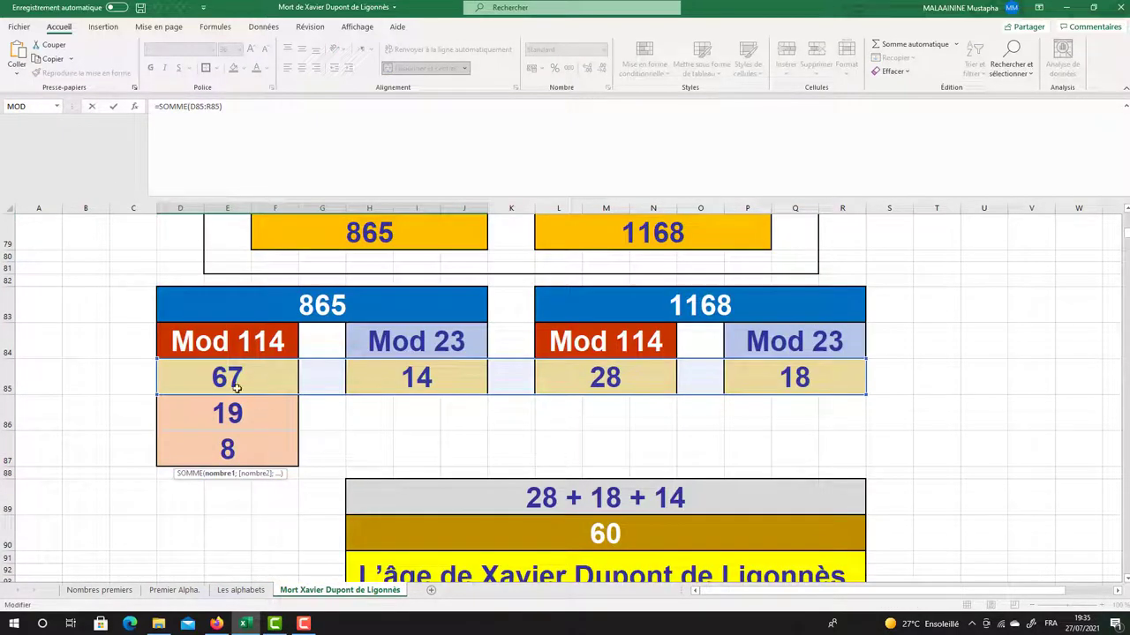
scroll(621, 344, down, 3)
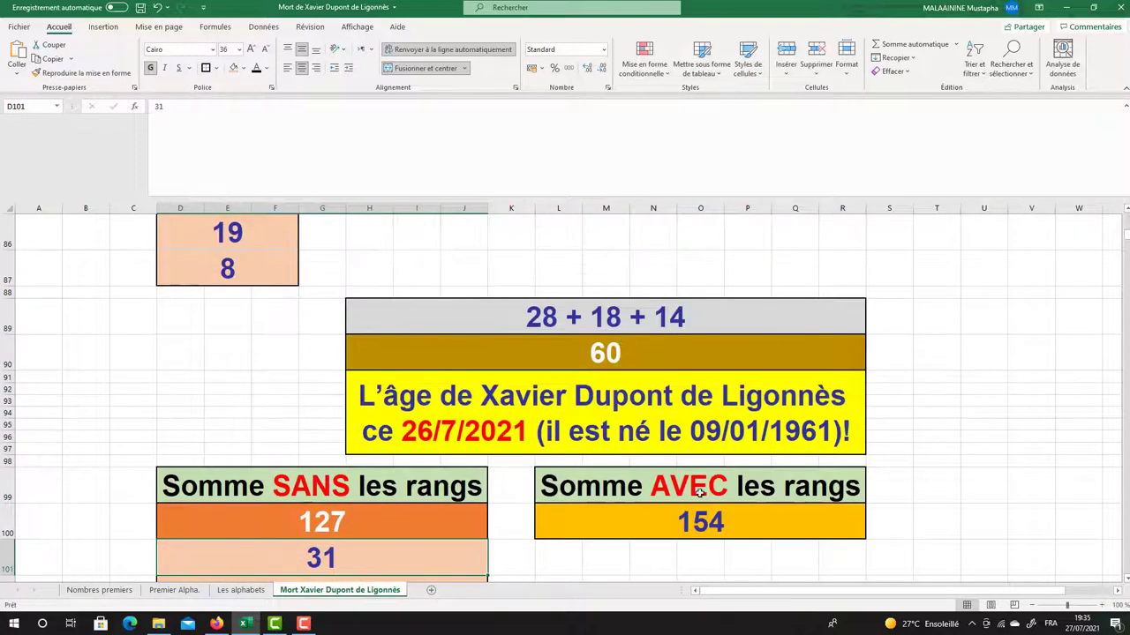
double_click(699, 522)
scroll(700, 523, up, 2)
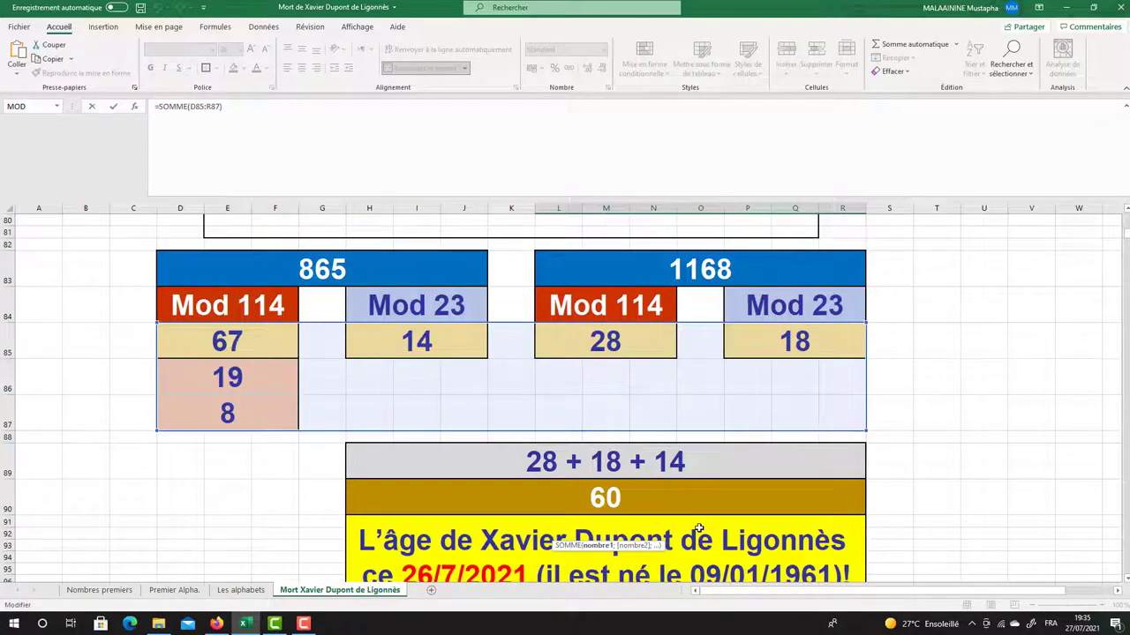
key(Return)
scroll(425, 466, down, 1)
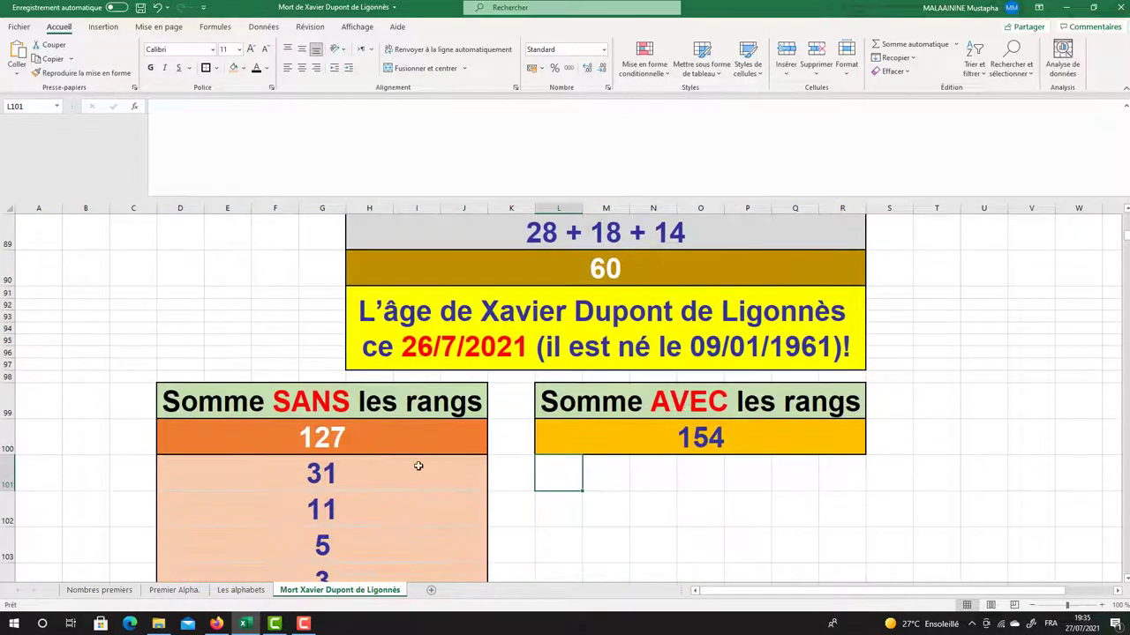
Examine the "Somme SANS les rangs" result in D100 and its chain of ranks in D101:D106
click(378, 438)
click(363, 474)
click(339, 512)
scroll(323, 507, down, 1)
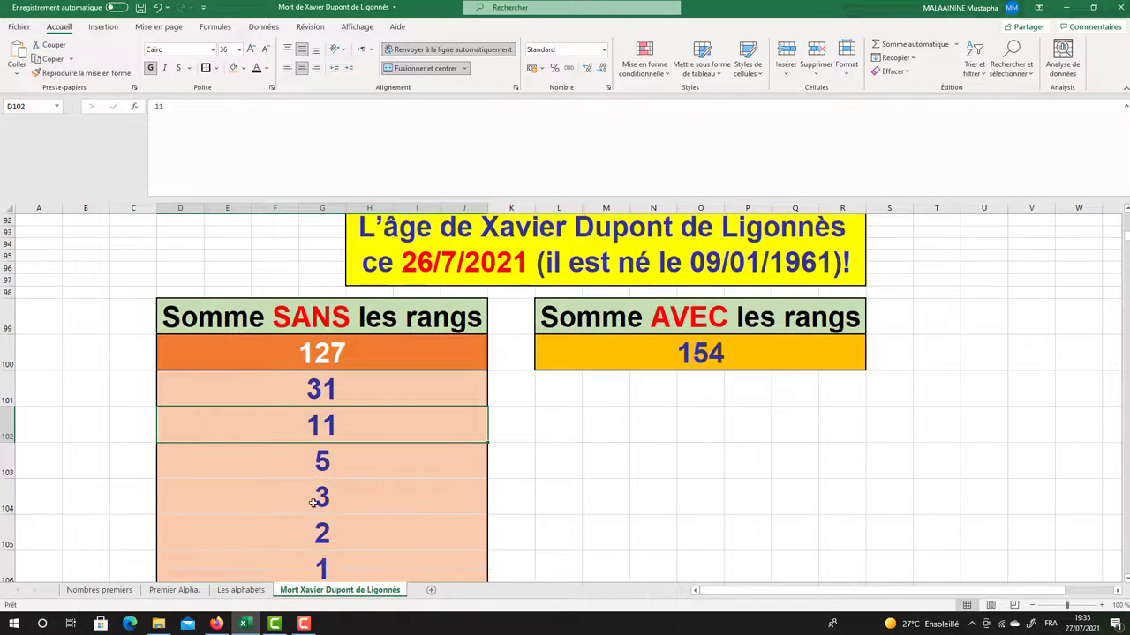
scroll(313, 503, down, 1)
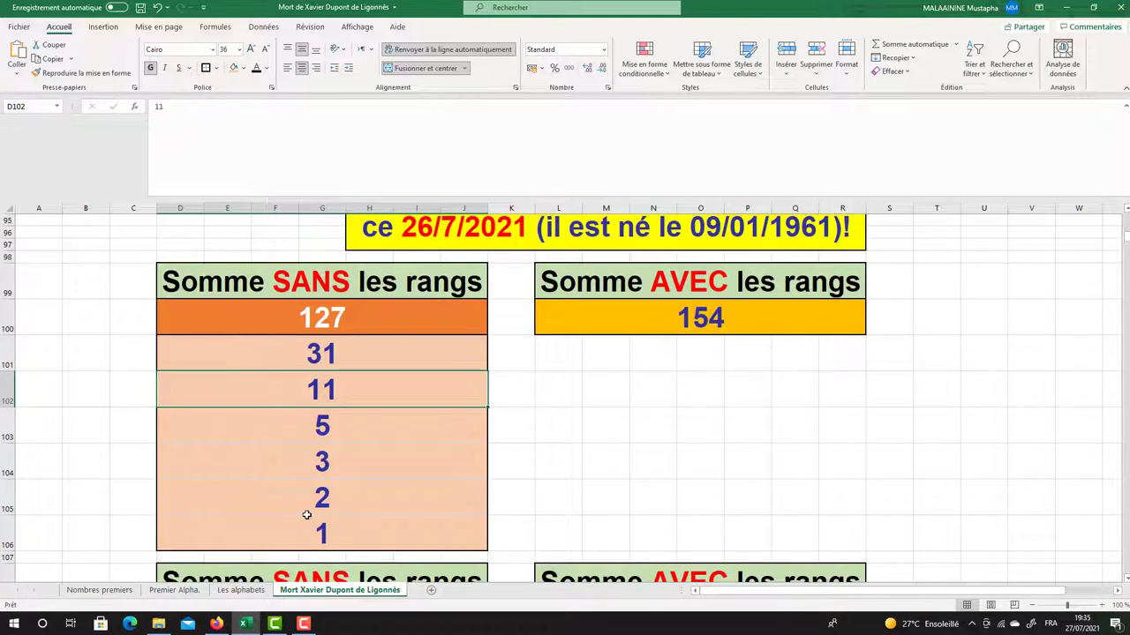
Inspect the ranges summed by the formulas without and with ranks in D109 and L109, and reselect D109
scroll(306, 515, down, 2)
double_click(314, 501)
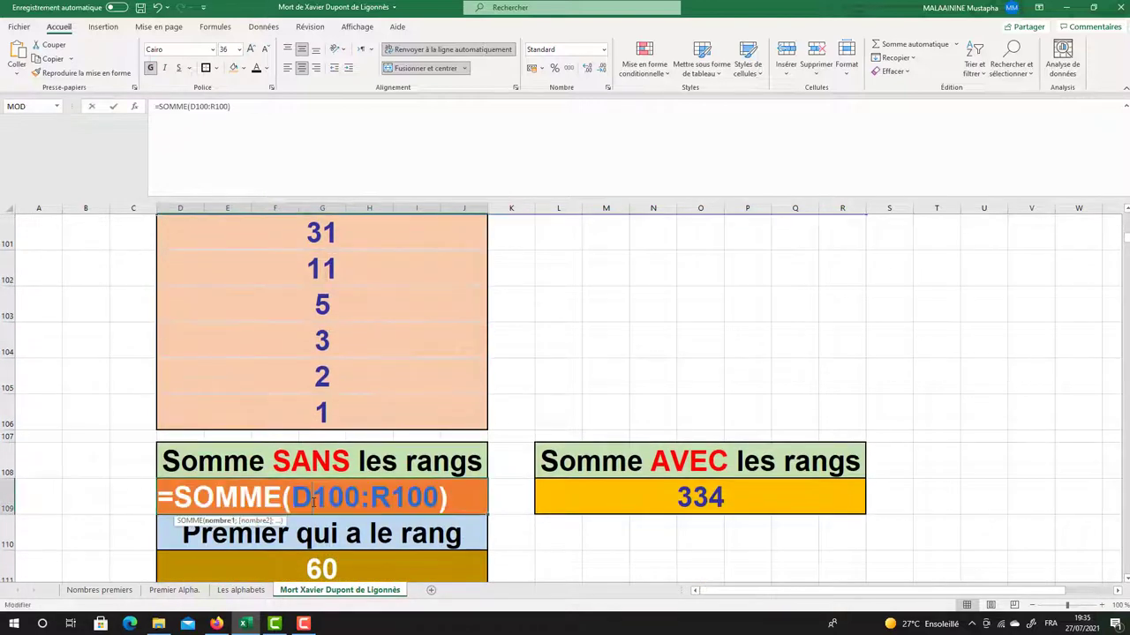
scroll(313, 501, up, 2)
key(Return)
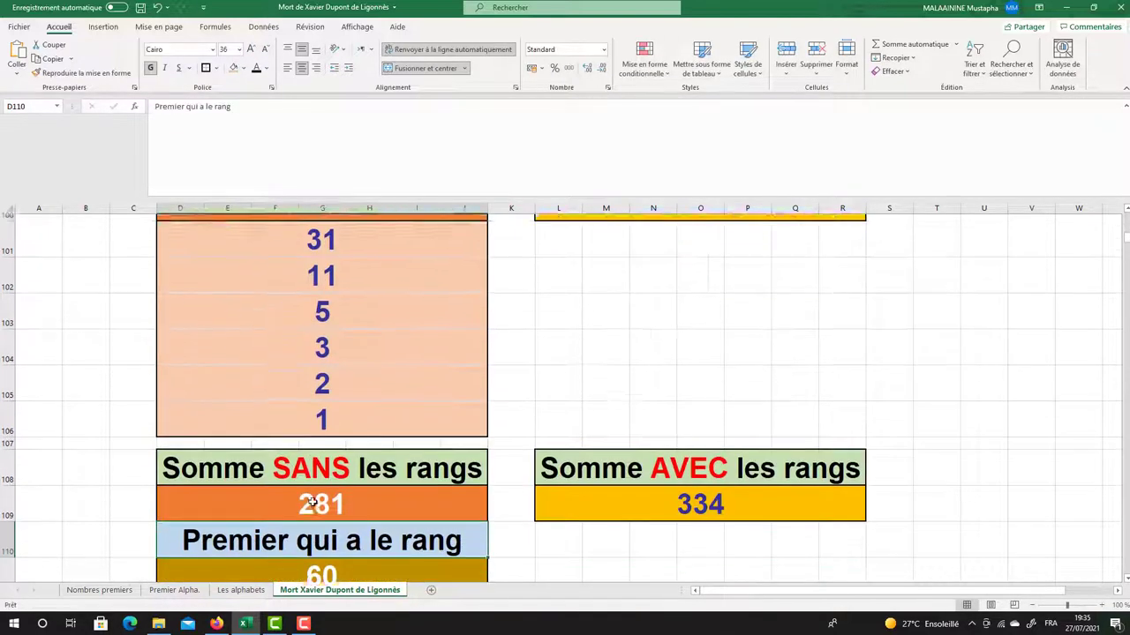
click(578, 486)
double_click(578, 487)
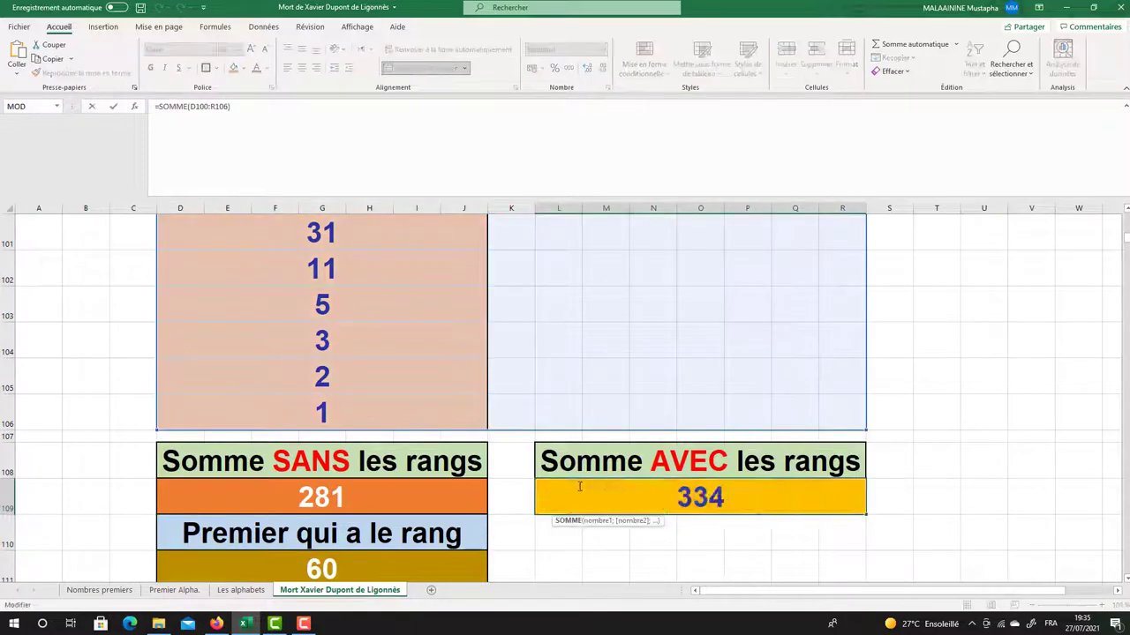
scroll(578, 486, up, 2)
key(Return)
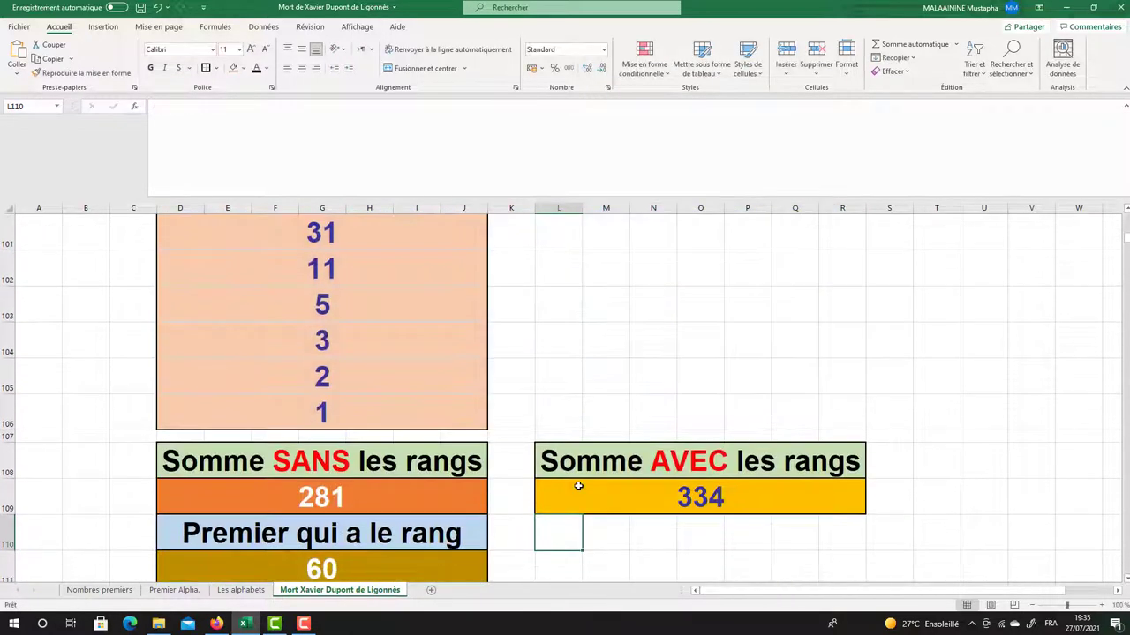
click(380, 504)
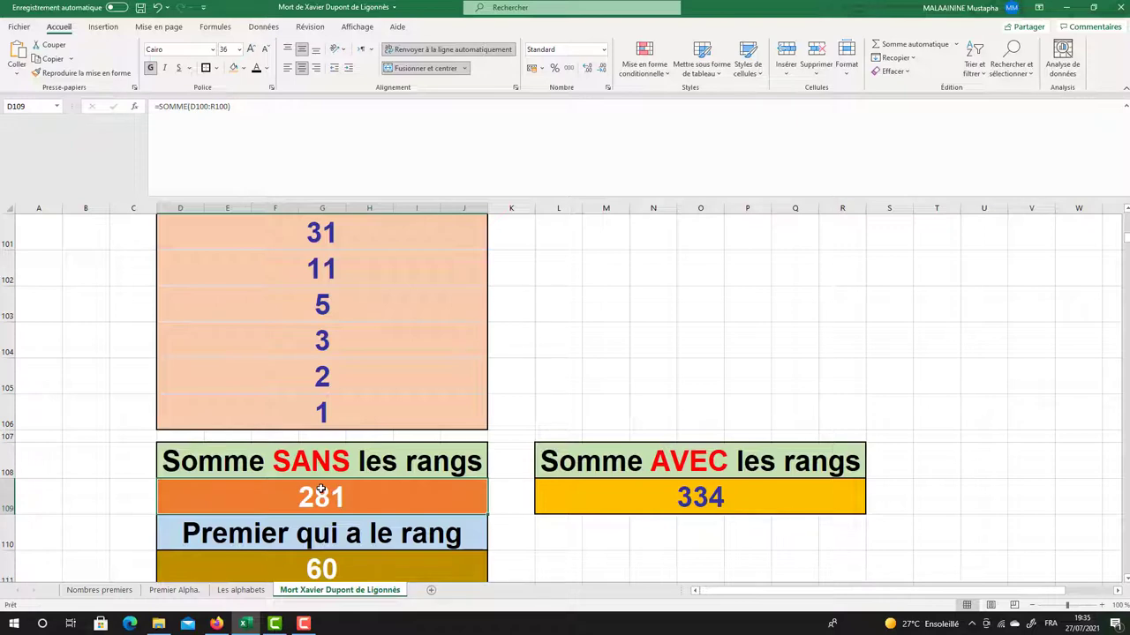
Compare the prime rank in D111 with the sum in H90, and read the age note in D112
scroll(322, 490, down, 1)
click(308, 459)
scroll(308, 459, up, 6)
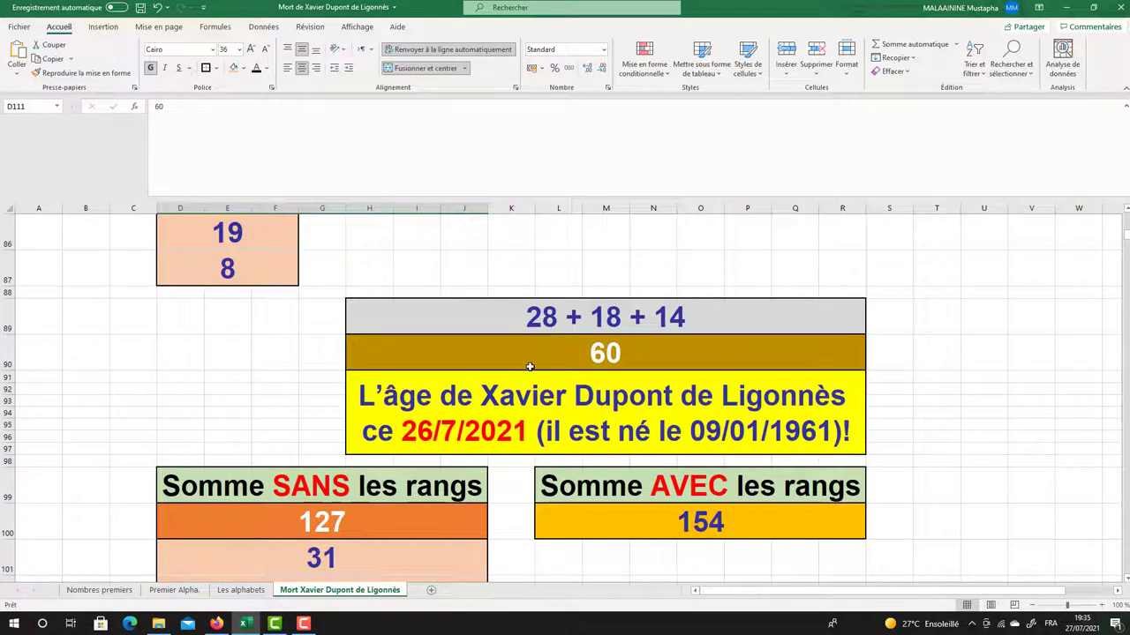
click(529, 367)
scroll(529, 366, down, 7)
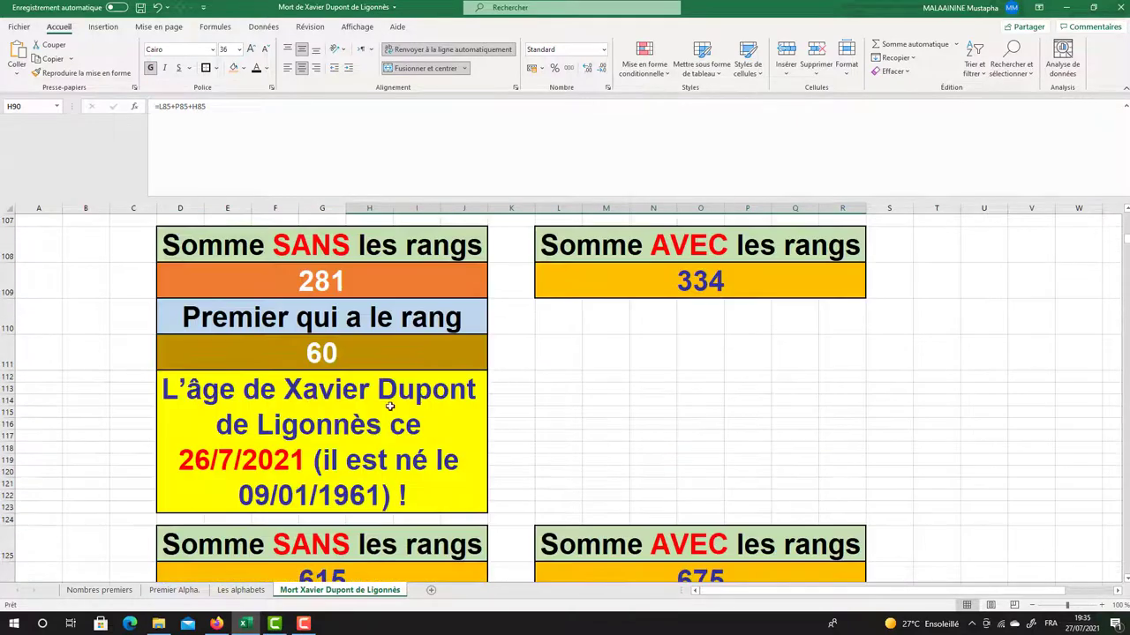
click(345, 363)
click(324, 414)
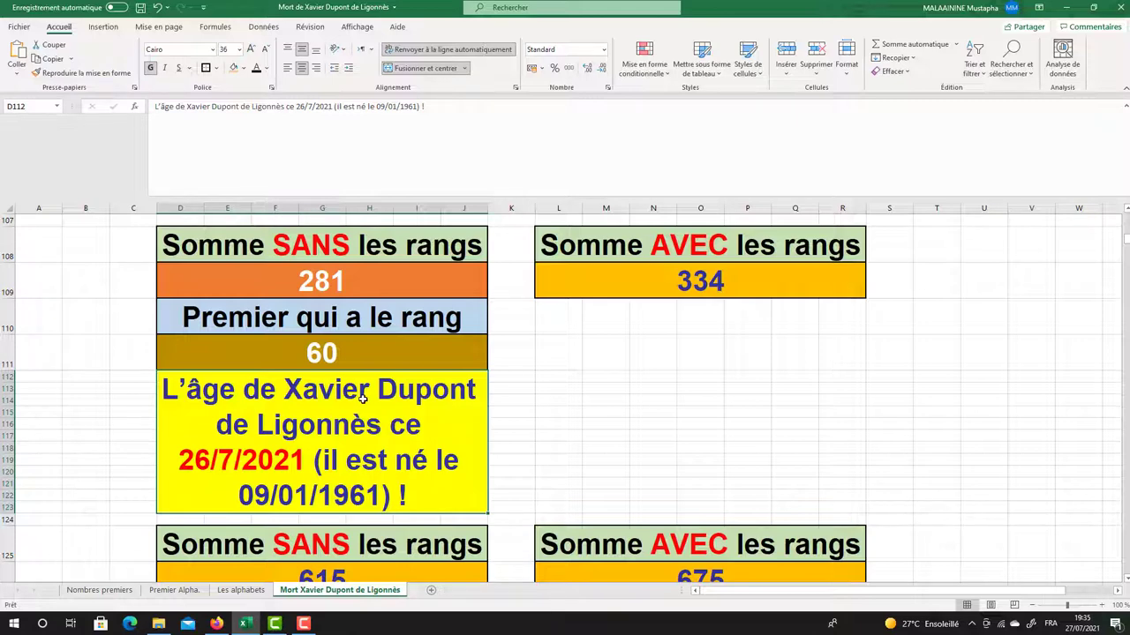
Inspect which ranges the "Somme SANS les rangs" and "Somme AVEC les rangs" formulas in D126 and L126 add up
scroll(362, 399, down, 1)
double_click(339, 496)
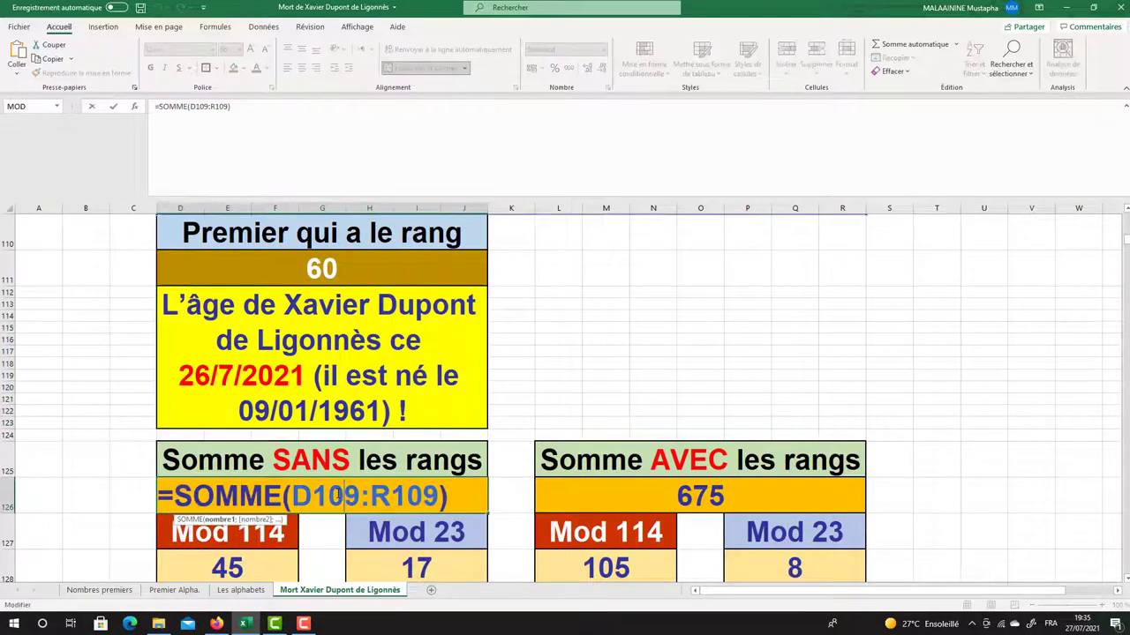
scroll(341, 496, up, 1)
scroll(338, 493, down, 1)
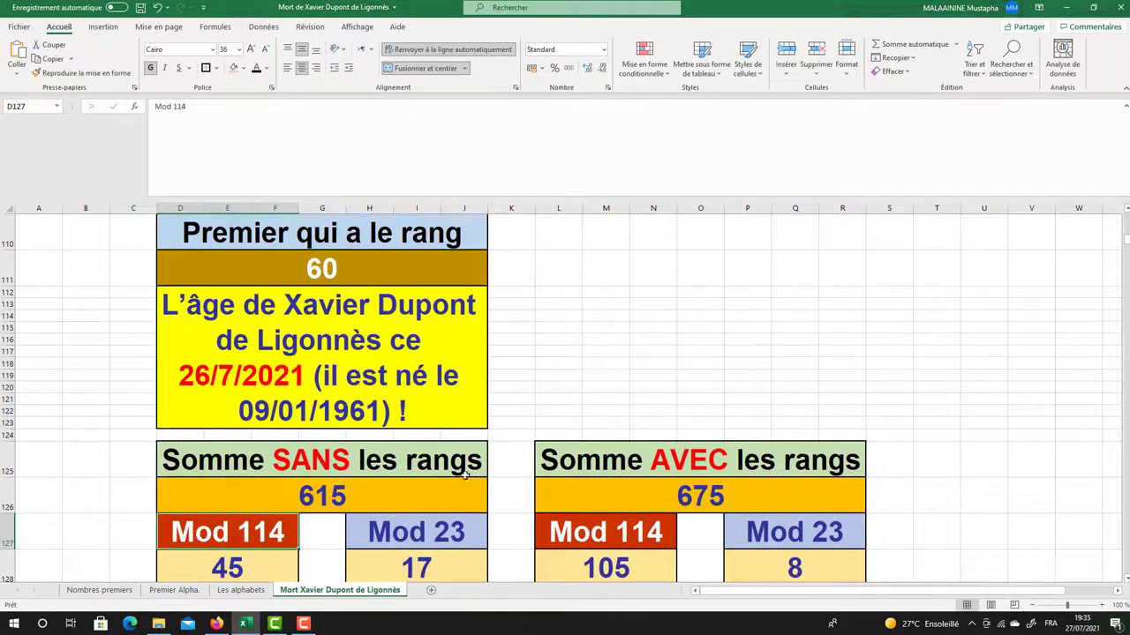
double_click(712, 483)
scroll(709, 485, up, 2)
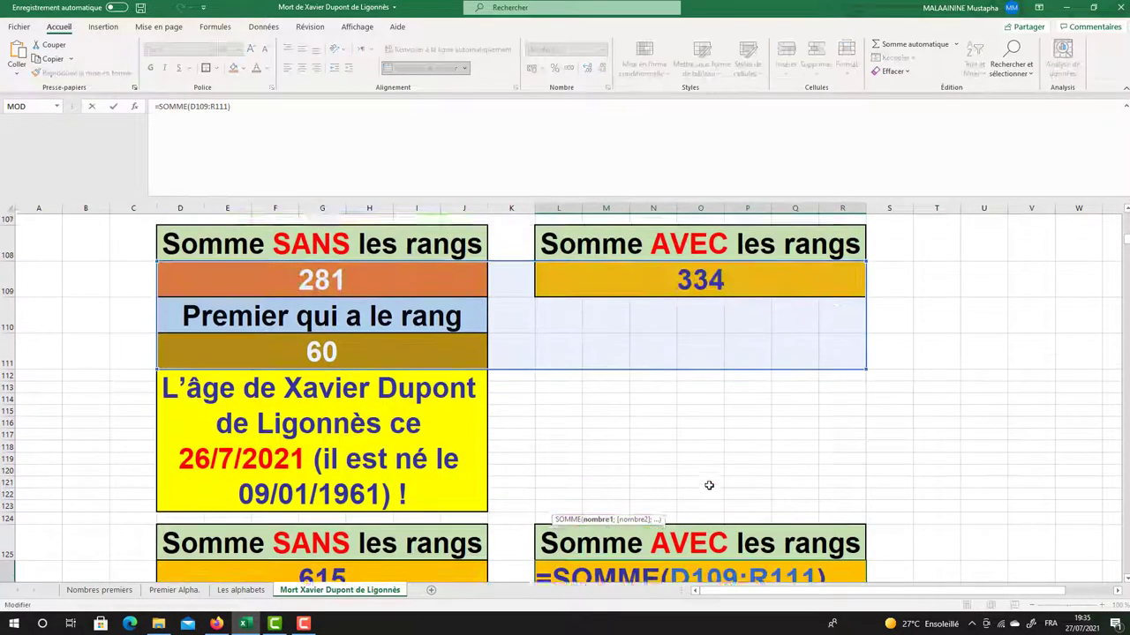
key(Return)
scroll(709, 485, down, 1)
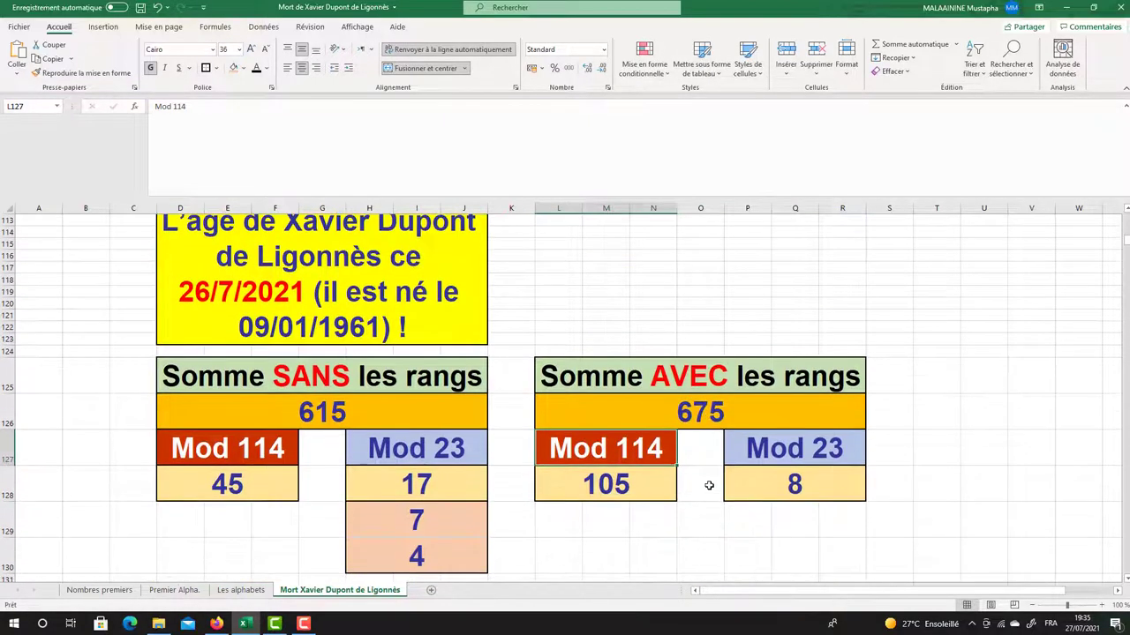
Review the Mod 114 and Mod 23 results across row 128, along with the rank chain in H129:H130
scroll(640, 490, down, 1)
click(256, 449)
click(403, 444)
click(599, 450)
click(778, 438)
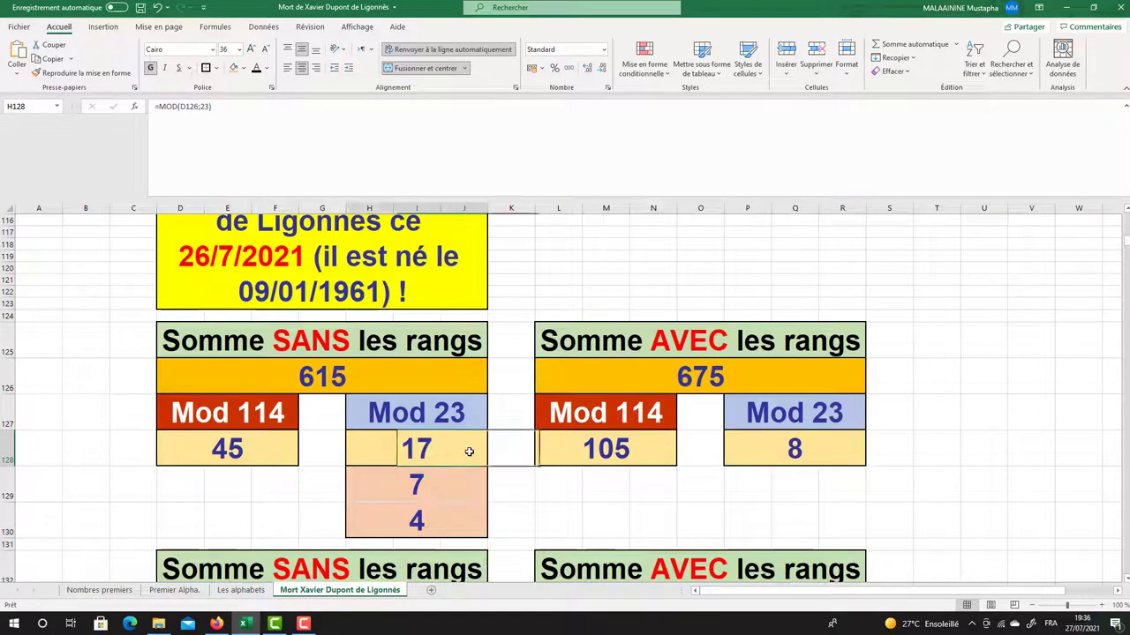
drag(449, 481, 439, 512)
Inspect the ranges summed by the formulas without and with ranks in D133 and L133
scroll(481, 430, down, 3)
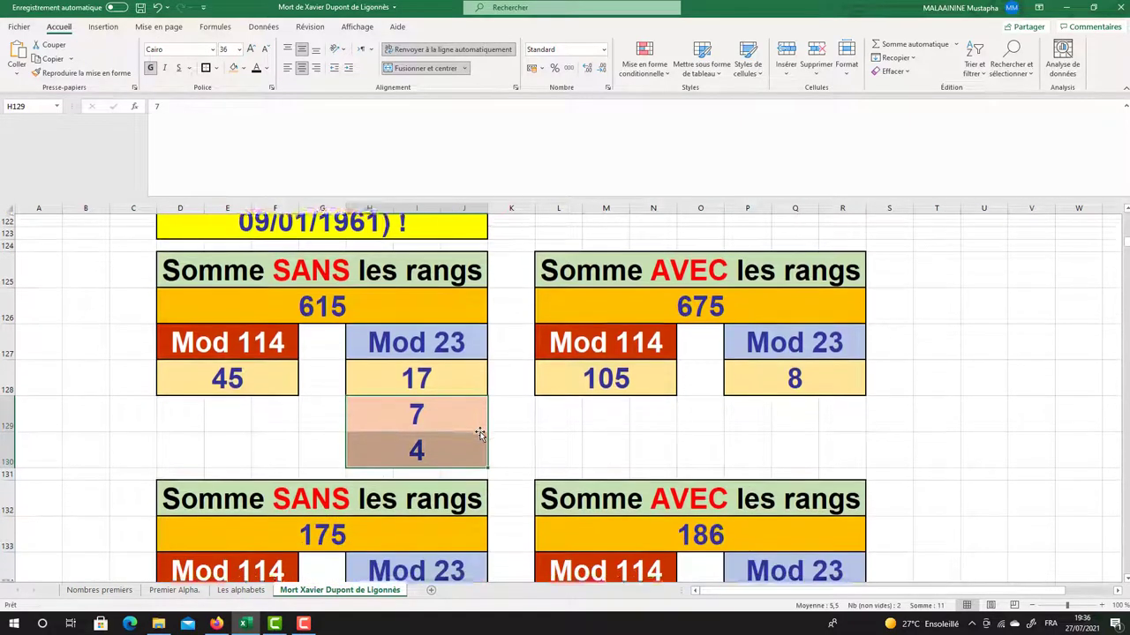
double_click(329, 497)
key(Return)
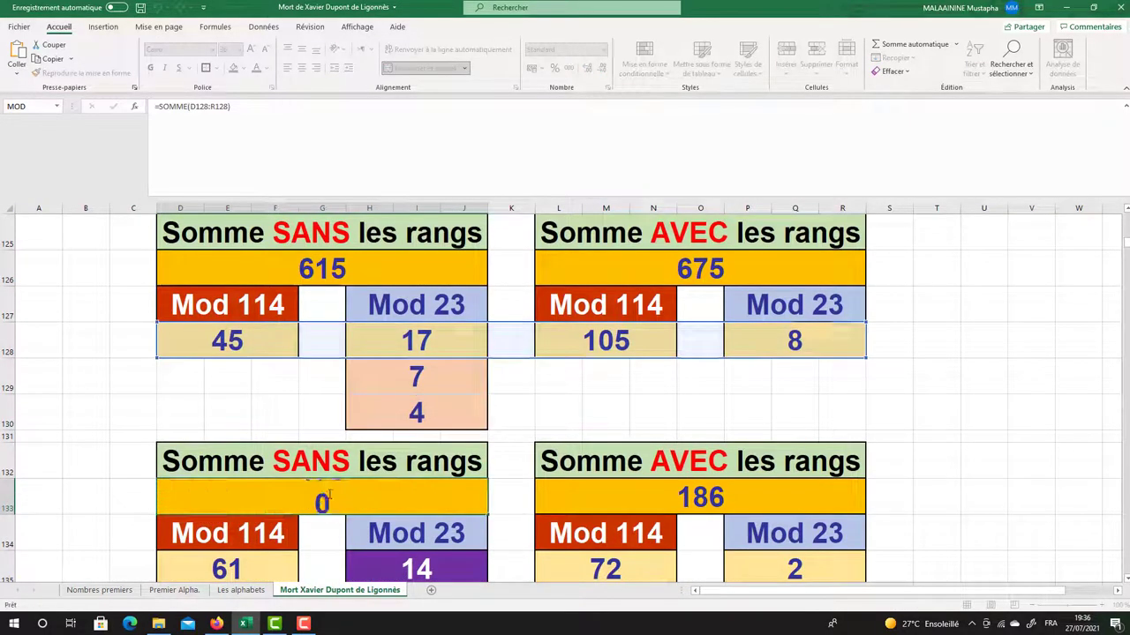
click(602, 486)
double_click(602, 486)
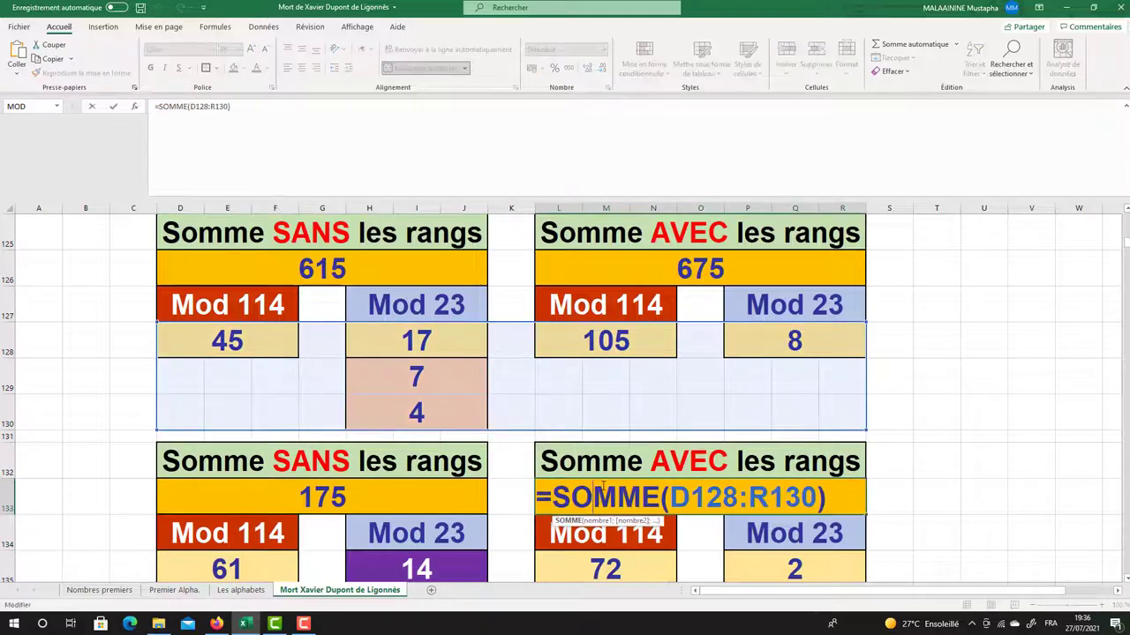
key(Return)
scroll(577, 383, down, 2)
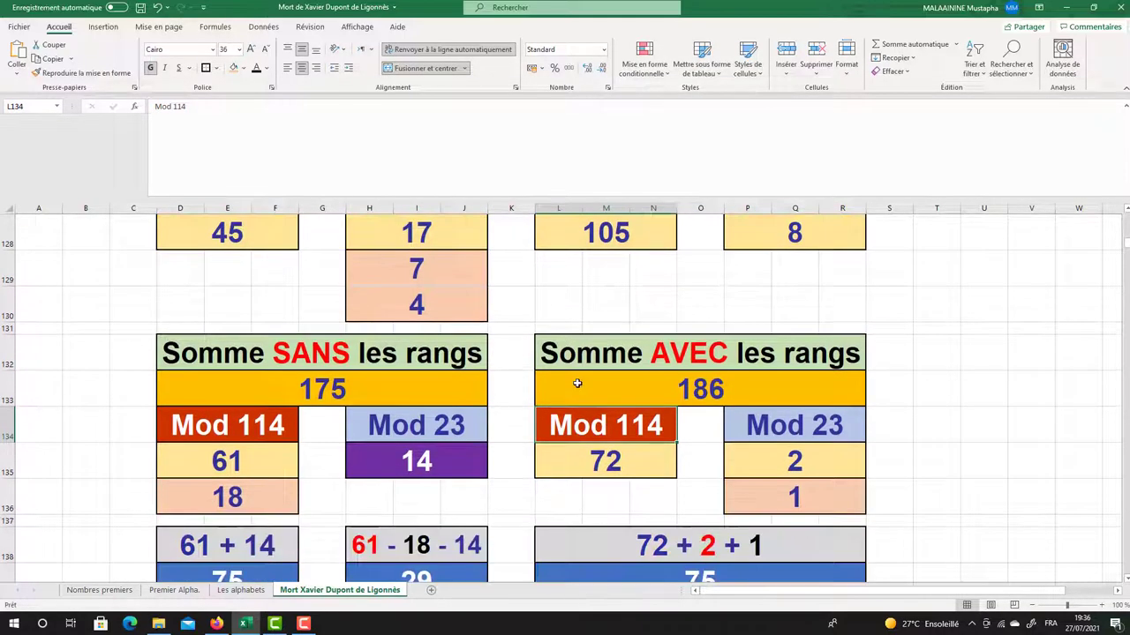
Examine the sum without ranks in D133 and its Mod 114 and Mod 23 results in D135 and H135
click(301, 289)
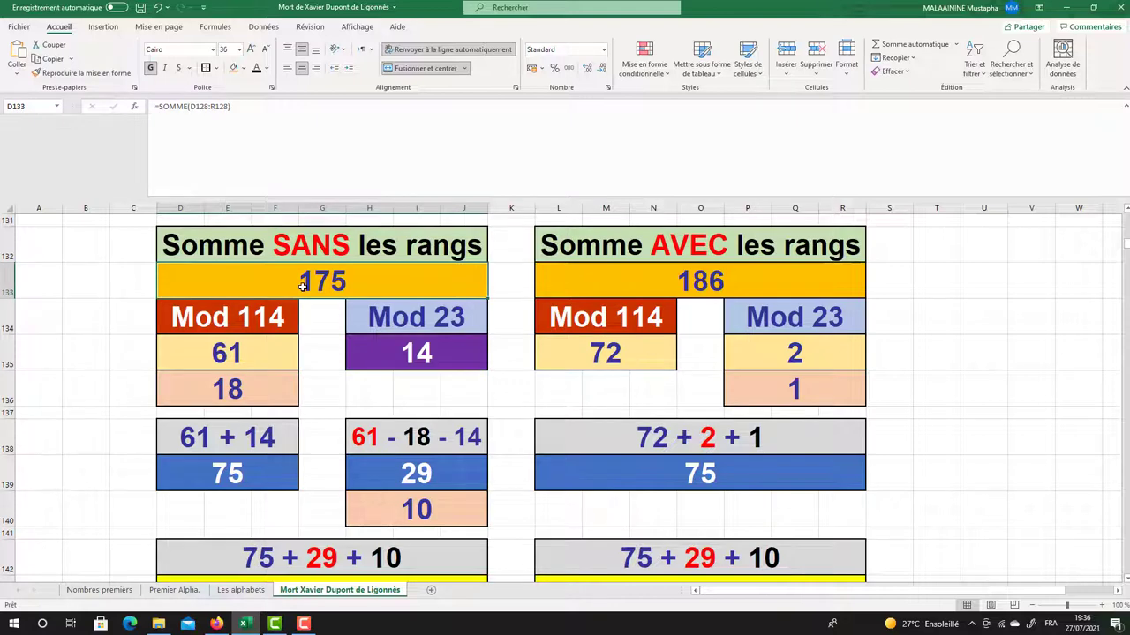
click(237, 360)
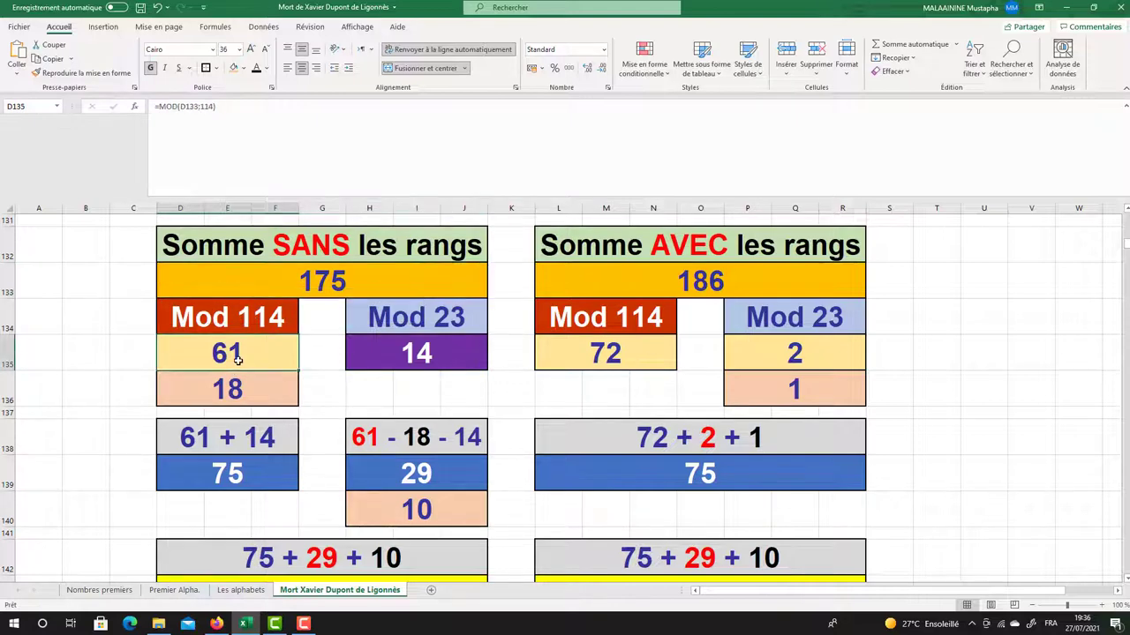
click(389, 352)
click(241, 354)
click(377, 366)
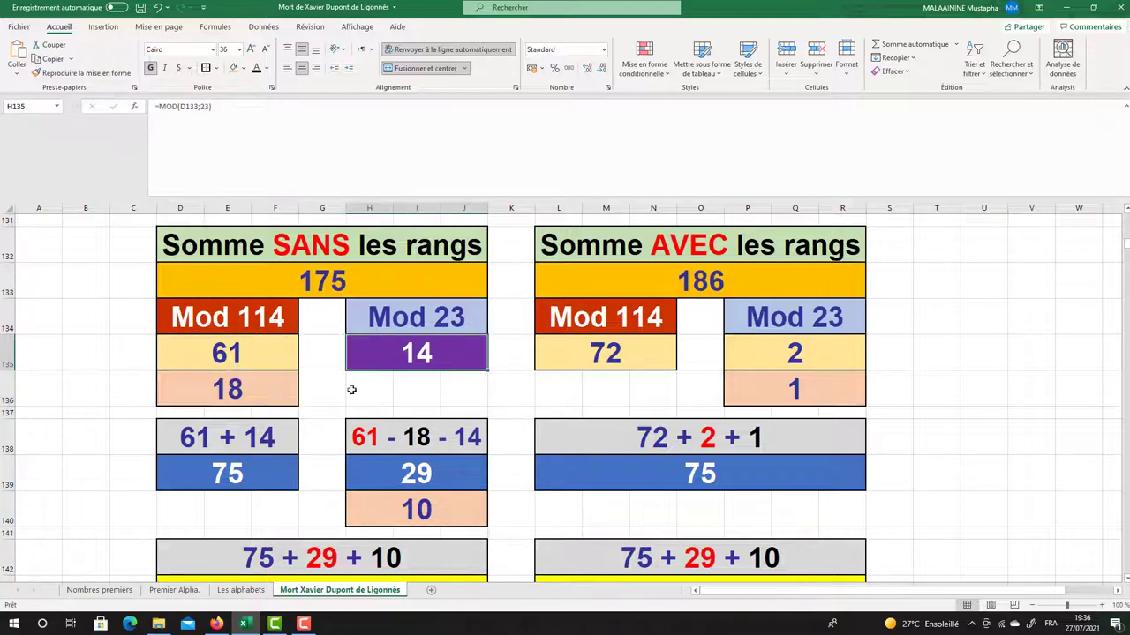
Trace the results in D139 and H139 back to D135, D136 and H135, and check the rank in H140
click(199, 476)
click(225, 352)
click(226, 391)
click(346, 365)
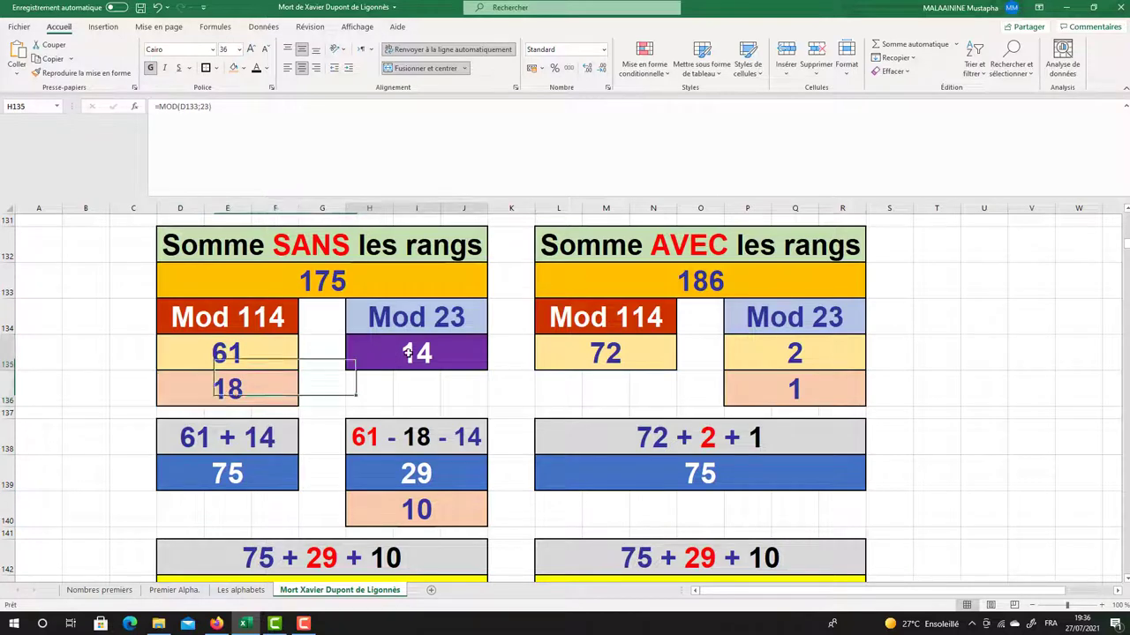
click(397, 465)
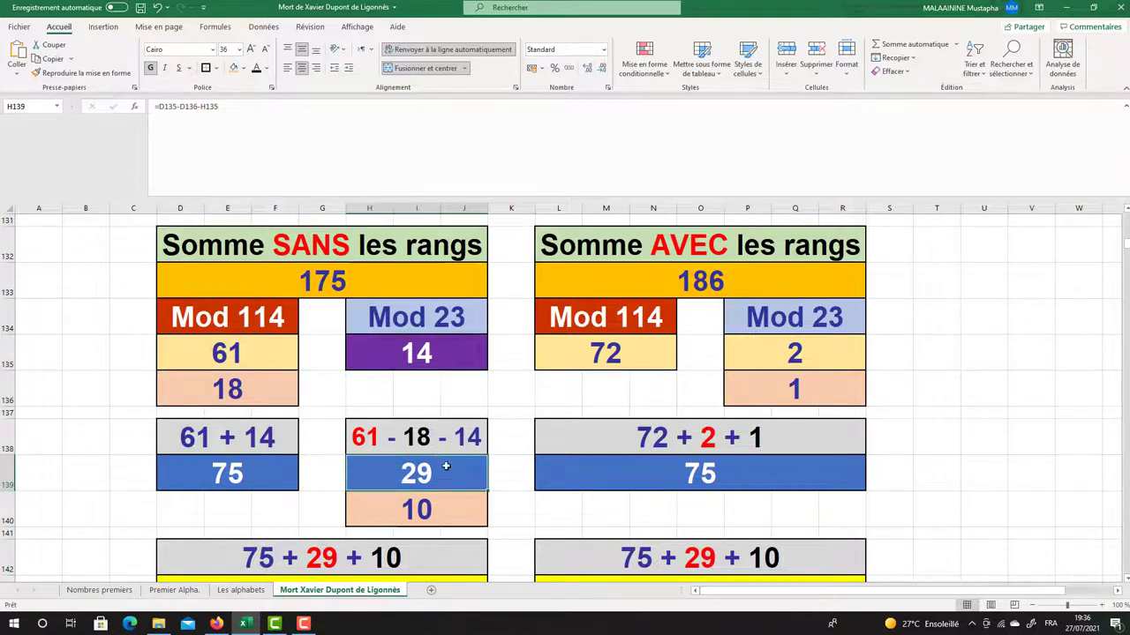
click(424, 510)
Inspect which cells from D139:H140 the formula in D143 adds together
drag(276, 451, 411, 487)
scroll(287, 518, down, 1)
double_click(287, 518)
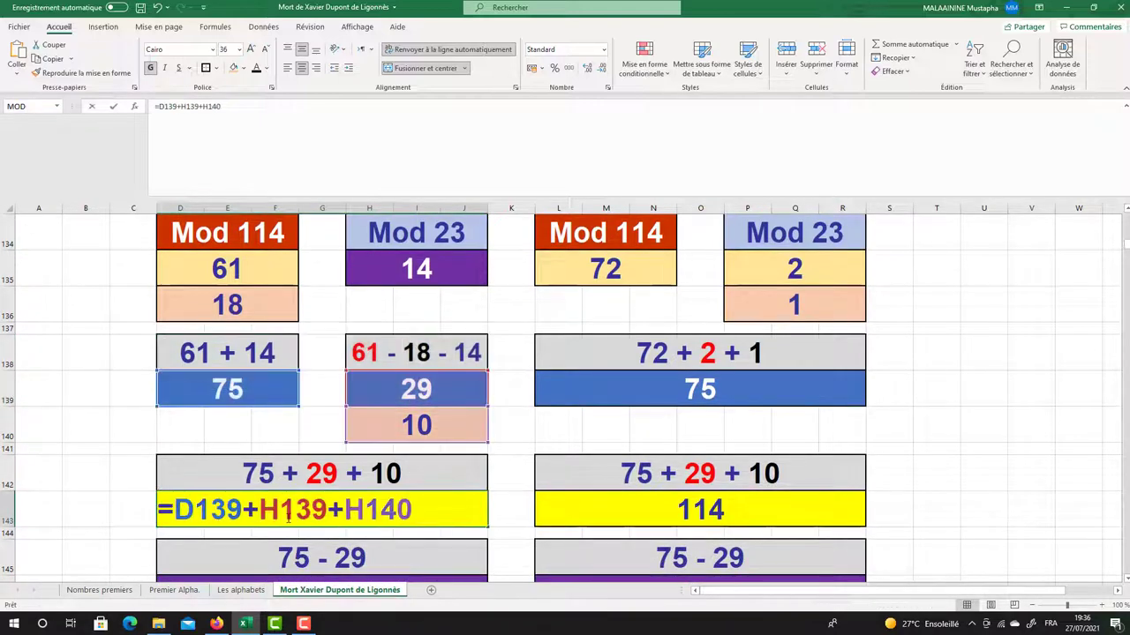
key(Return)
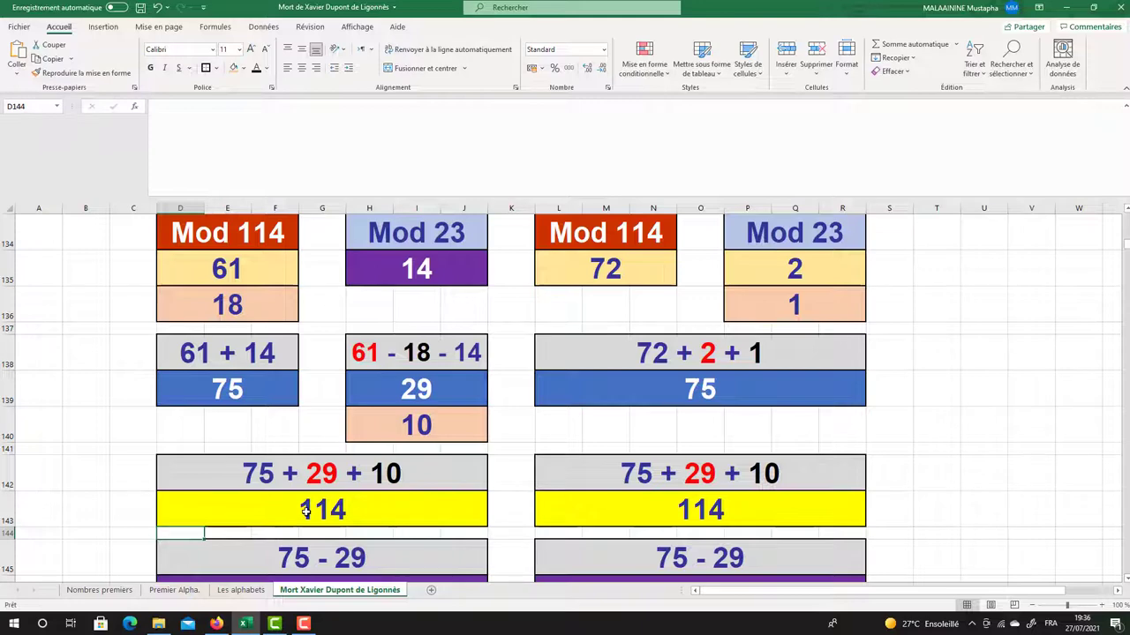
Trace the total in L139 through the modulo results in L135 and P135 and the rank in P136
click(646, 271)
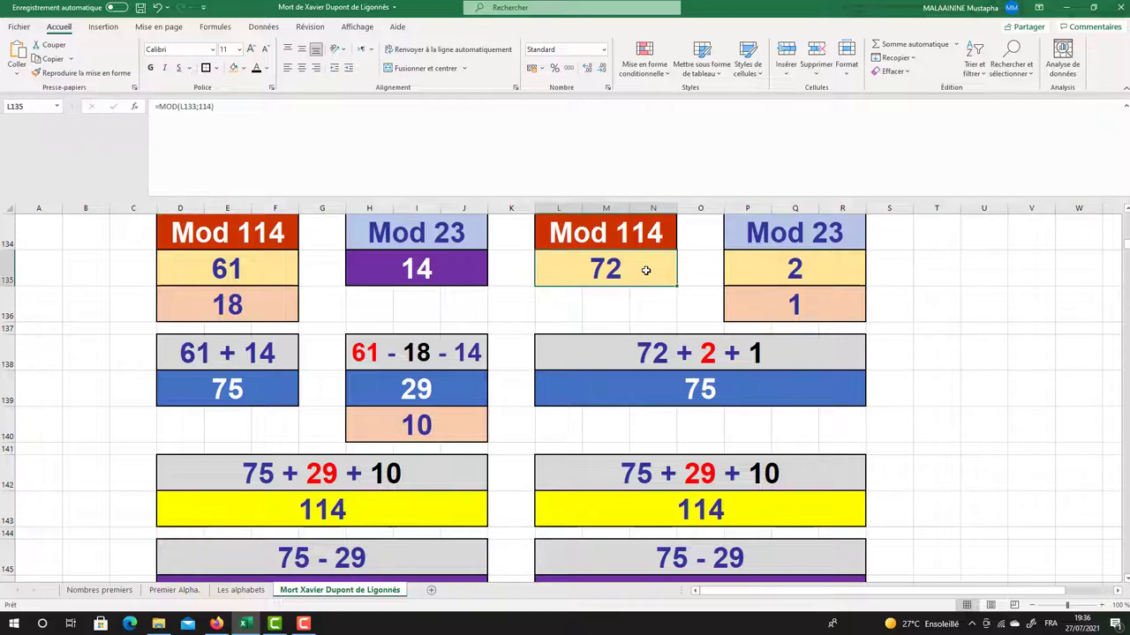
click(800, 273)
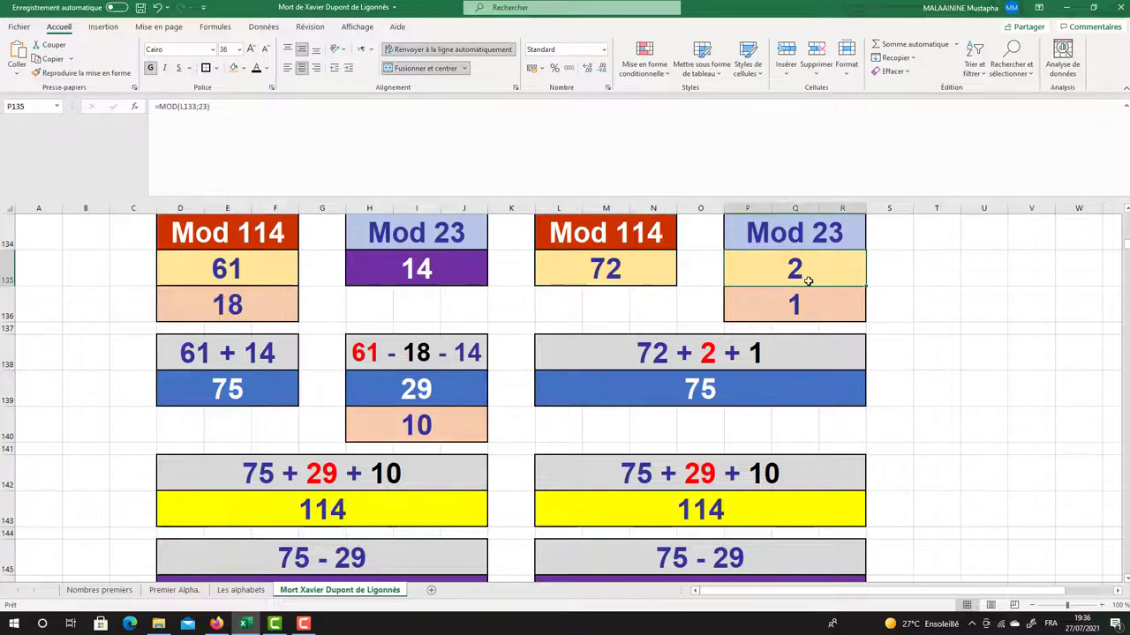
click(803, 304)
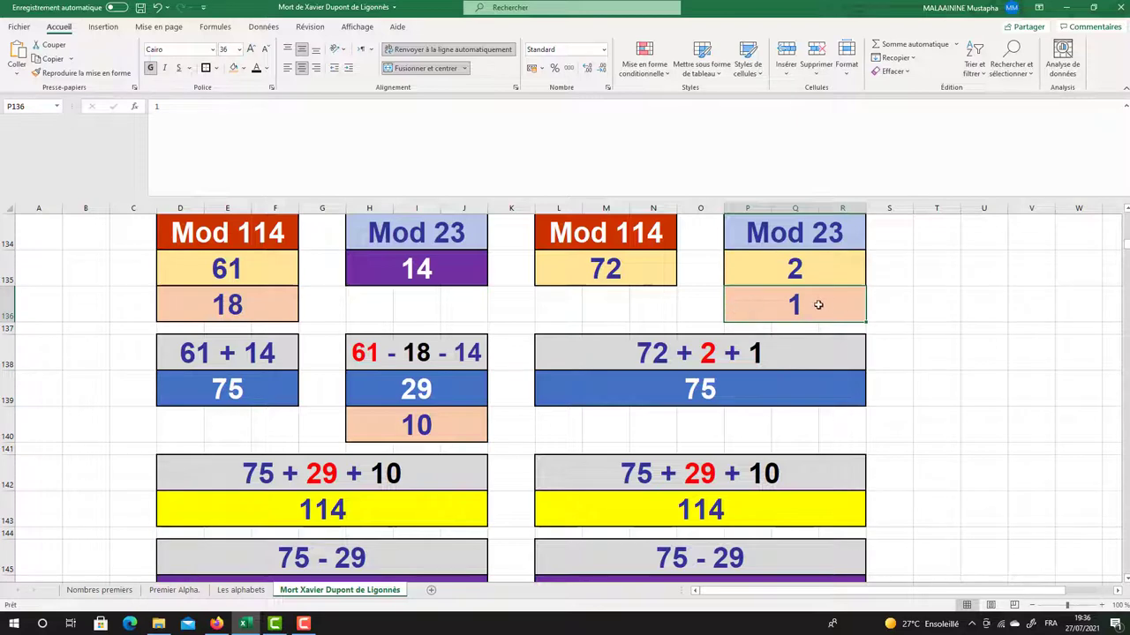
click(677, 360)
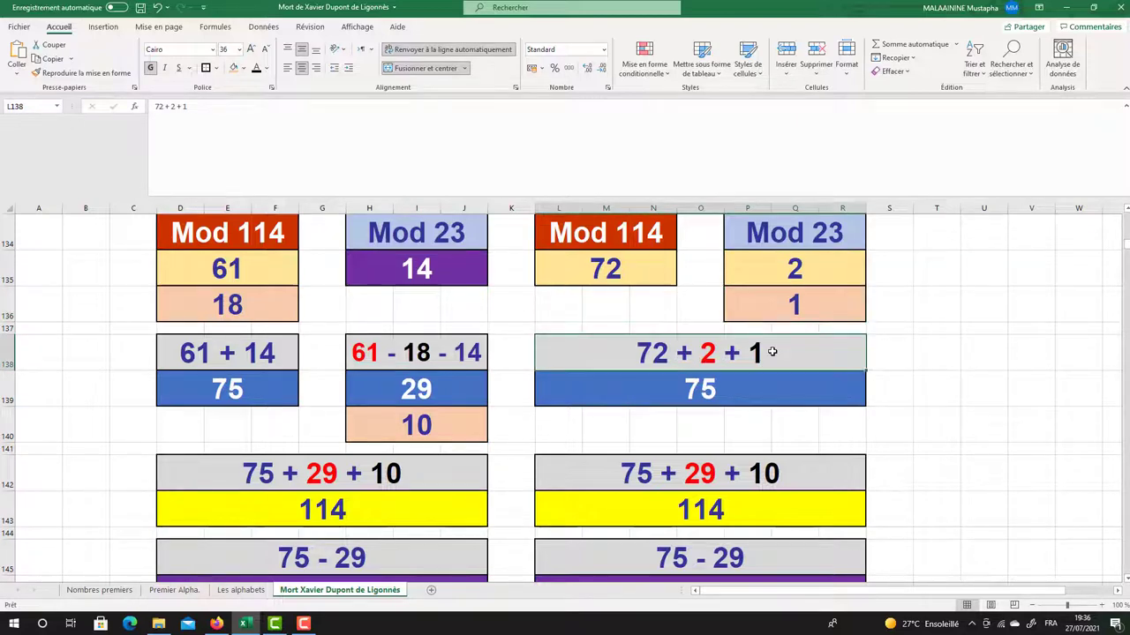
click(738, 392)
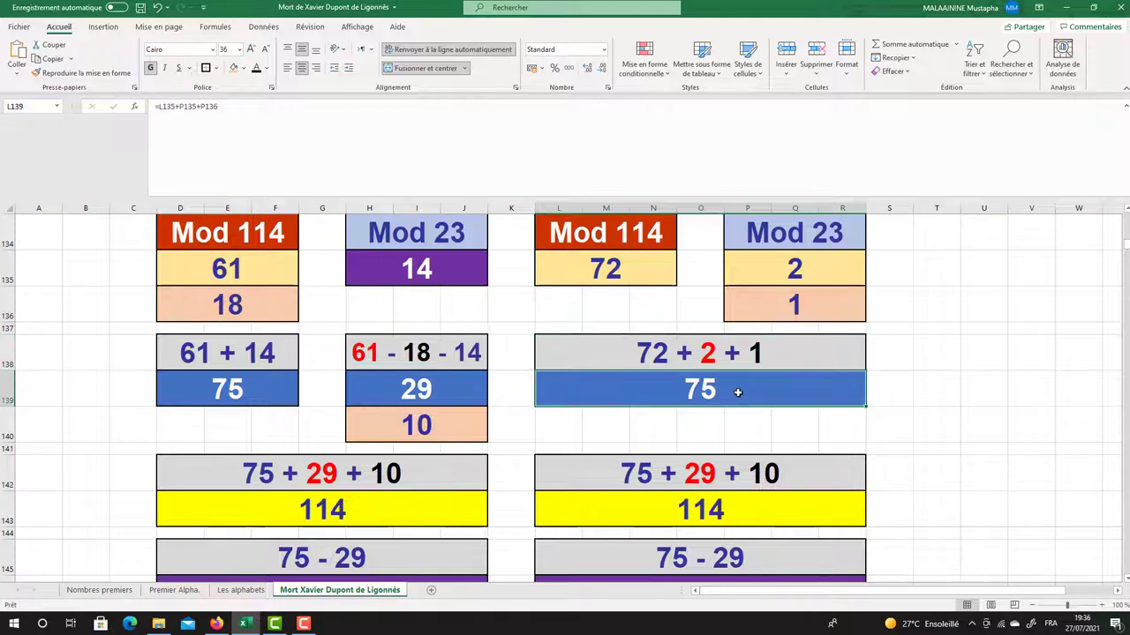
Review H139, H140 and D139 beside the L138 expression, and check the formula in L143
click(416, 393)
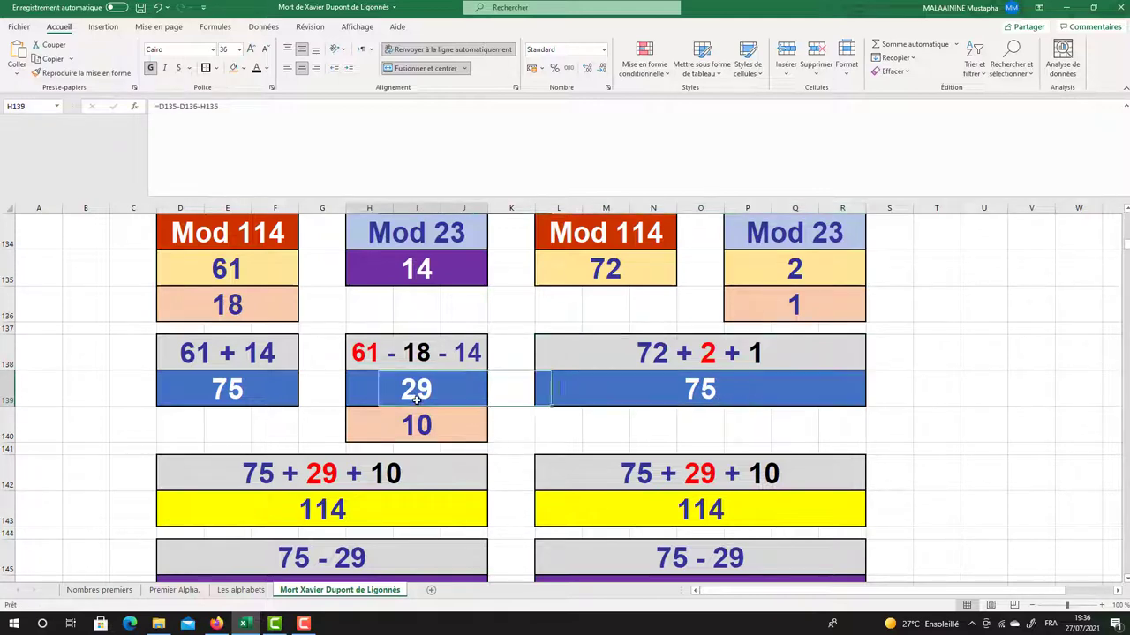
click(415, 422)
click(274, 377)
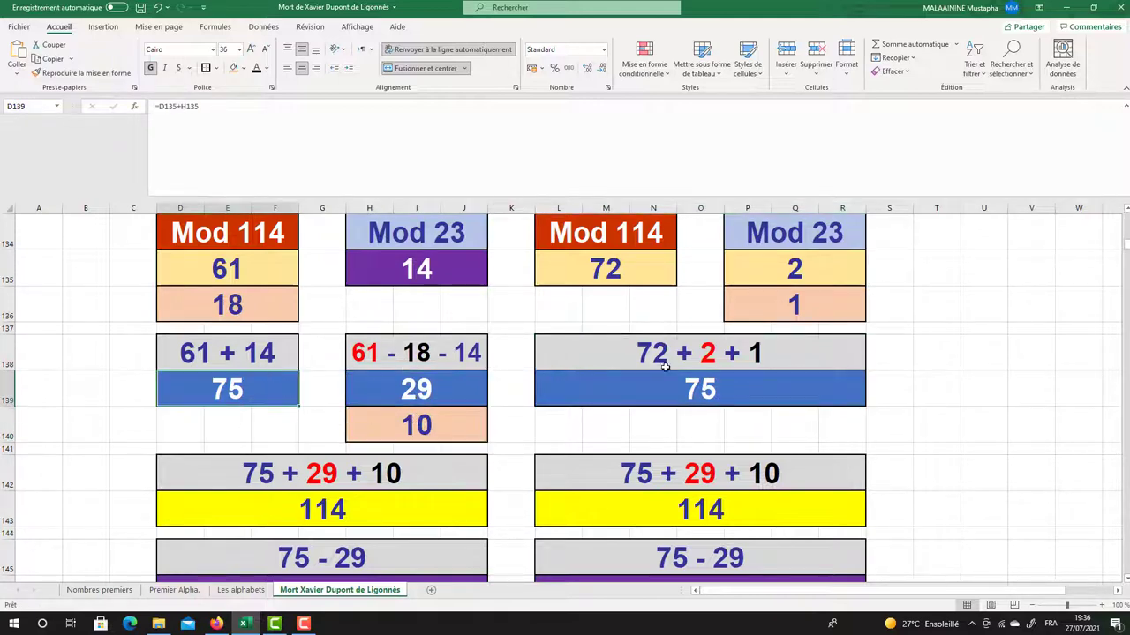
click(665, 365)
click(678, 504)
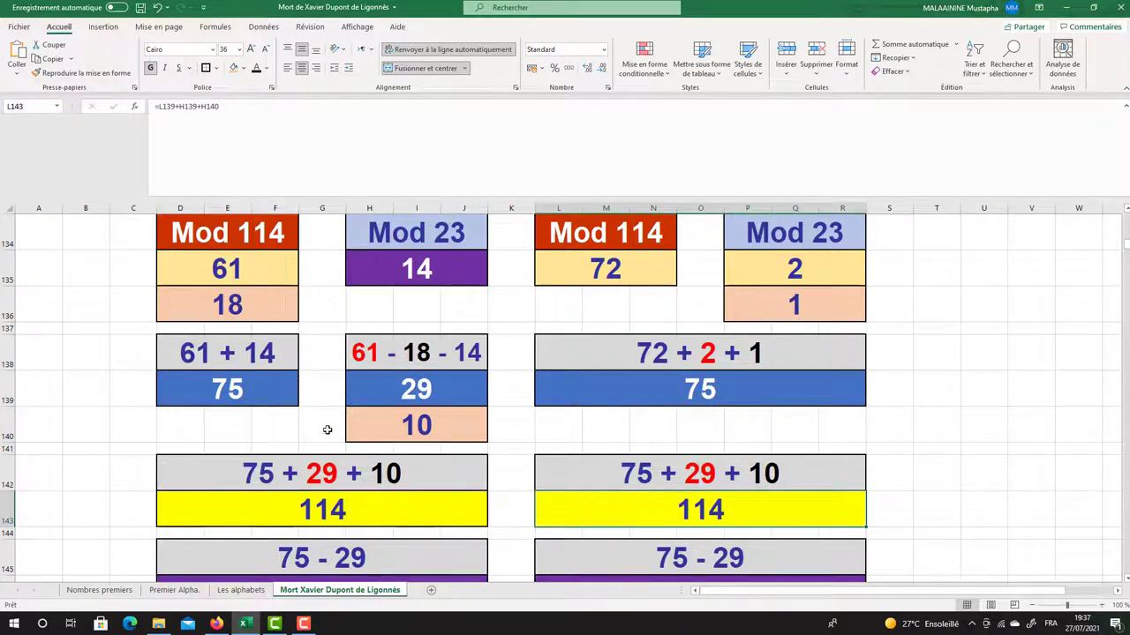
Examine the difference formula in L146 together with its source cells L139 and H139
click(449, 391)
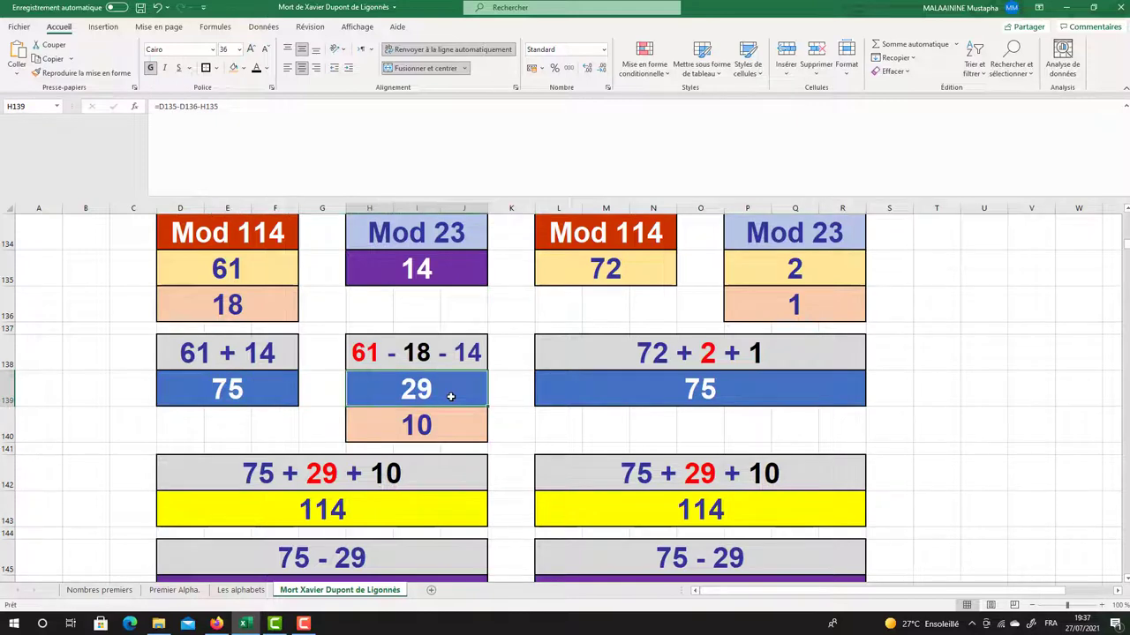
scroll(360, 480, down, 1)
click(697, 286)
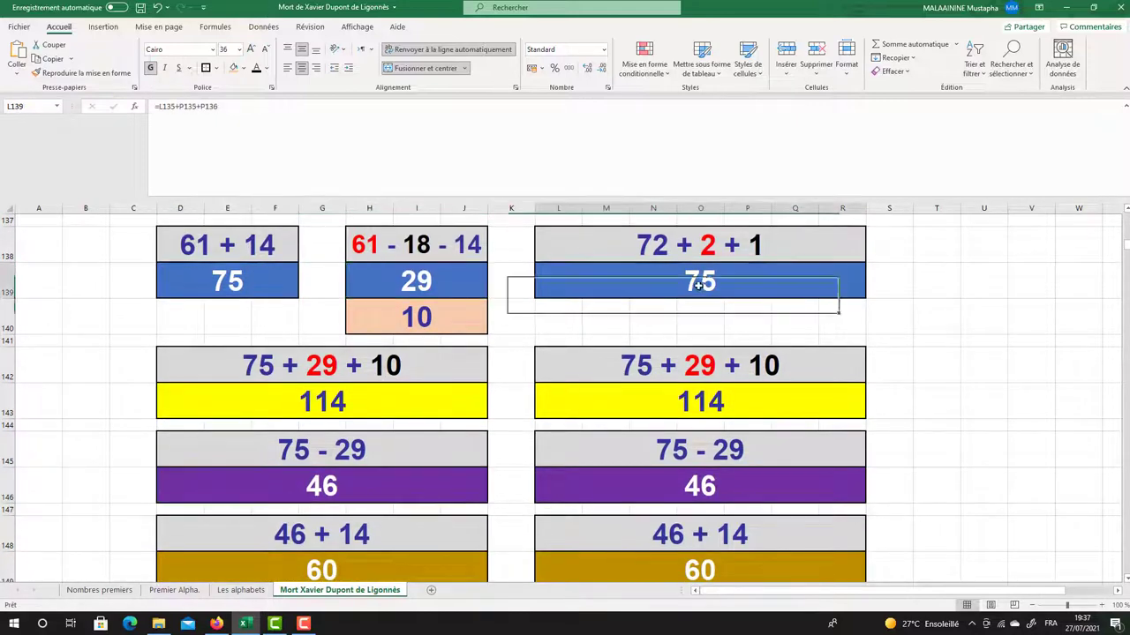
click(448, 291)
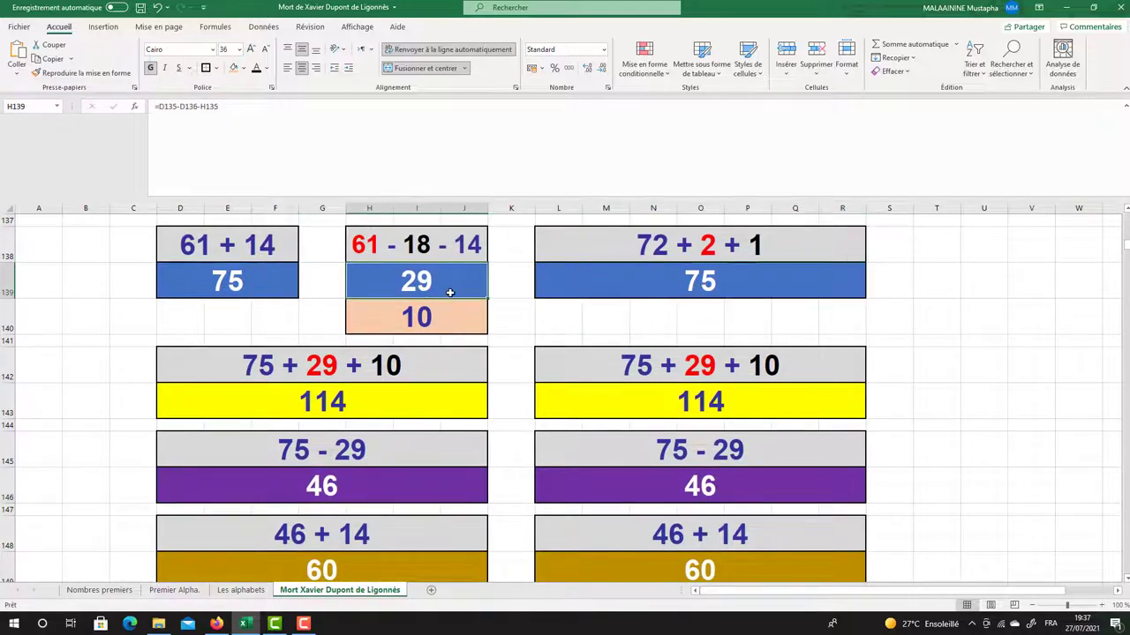
click(653, 488)
Review the Mod 23 result in H135 and the difference in D146 as the two terms of the row 148 addition
scroll(653, 487, up, 2)
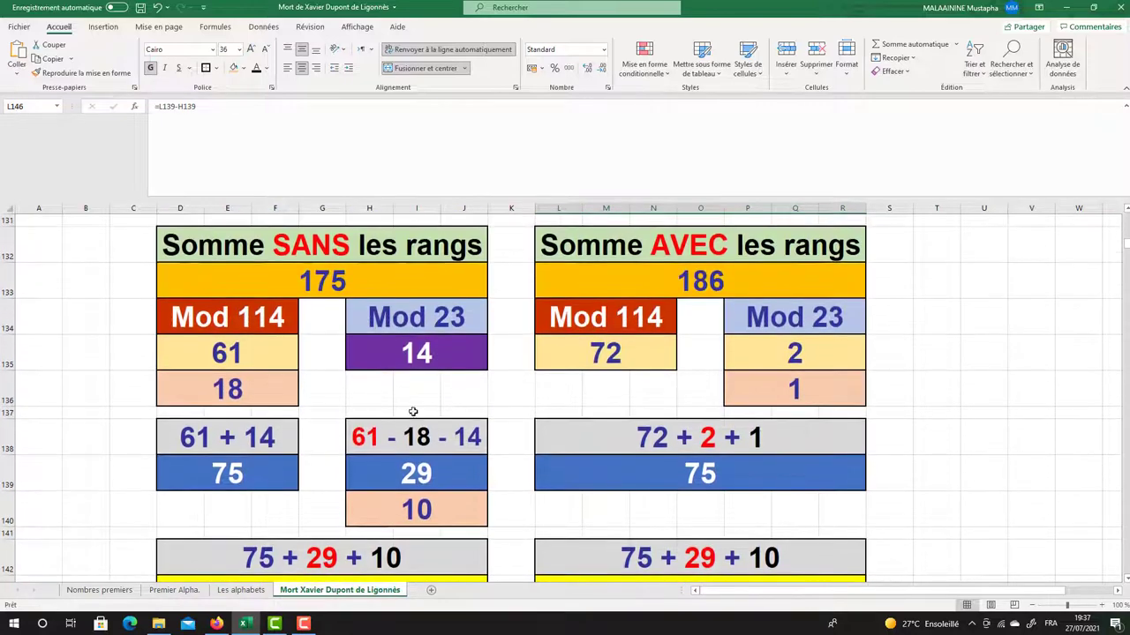
click(439, 344)
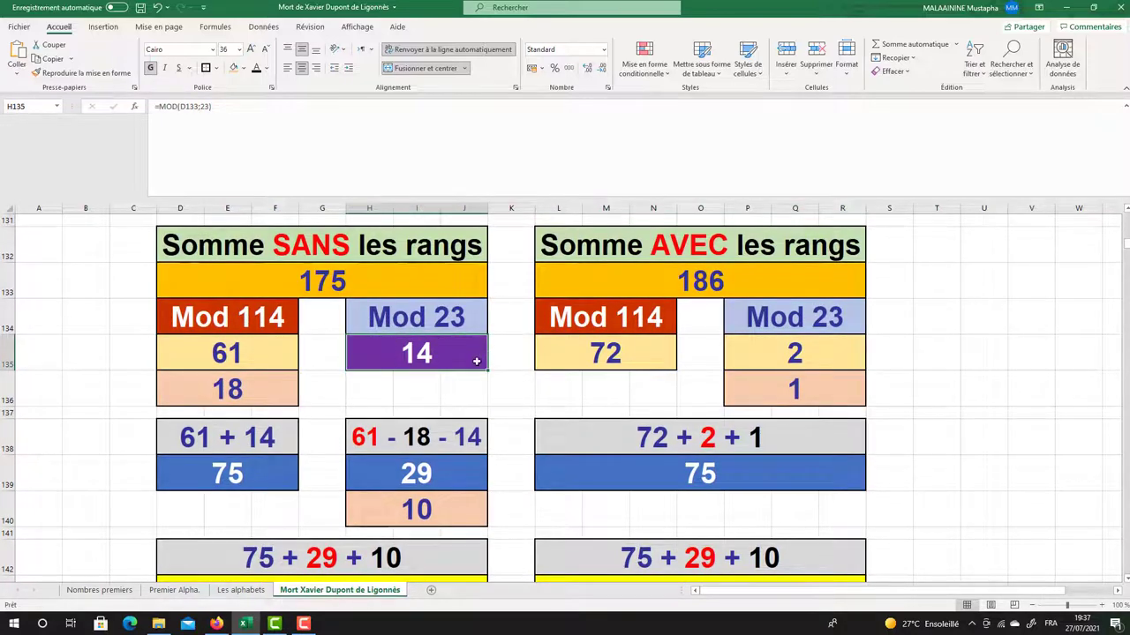
scroll(445, 362, down, 3)
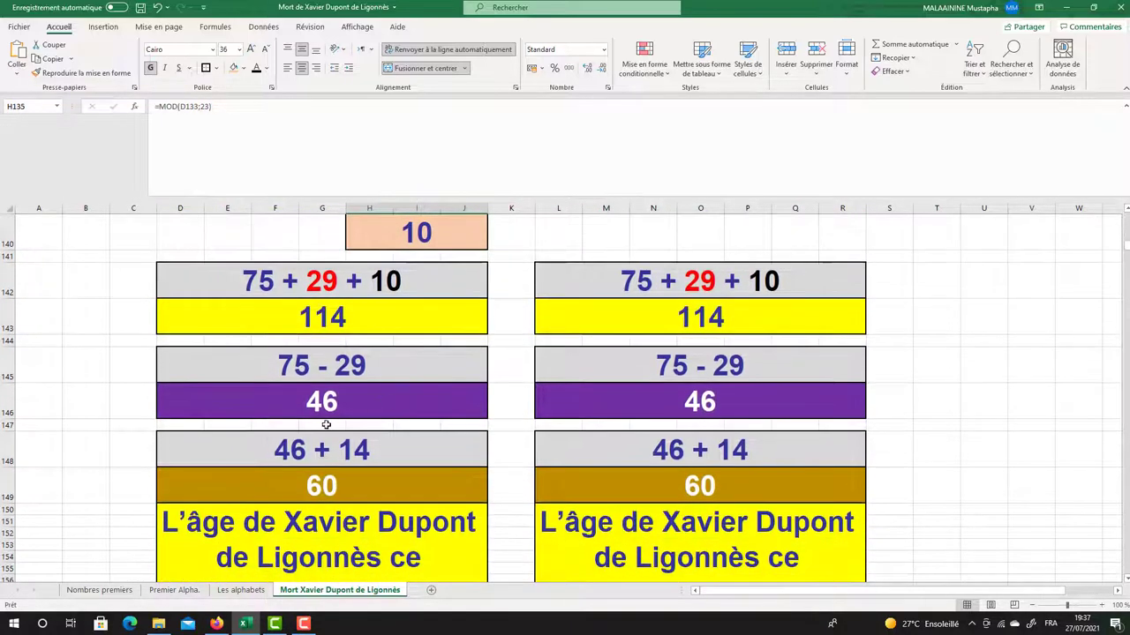
click(322, 402)
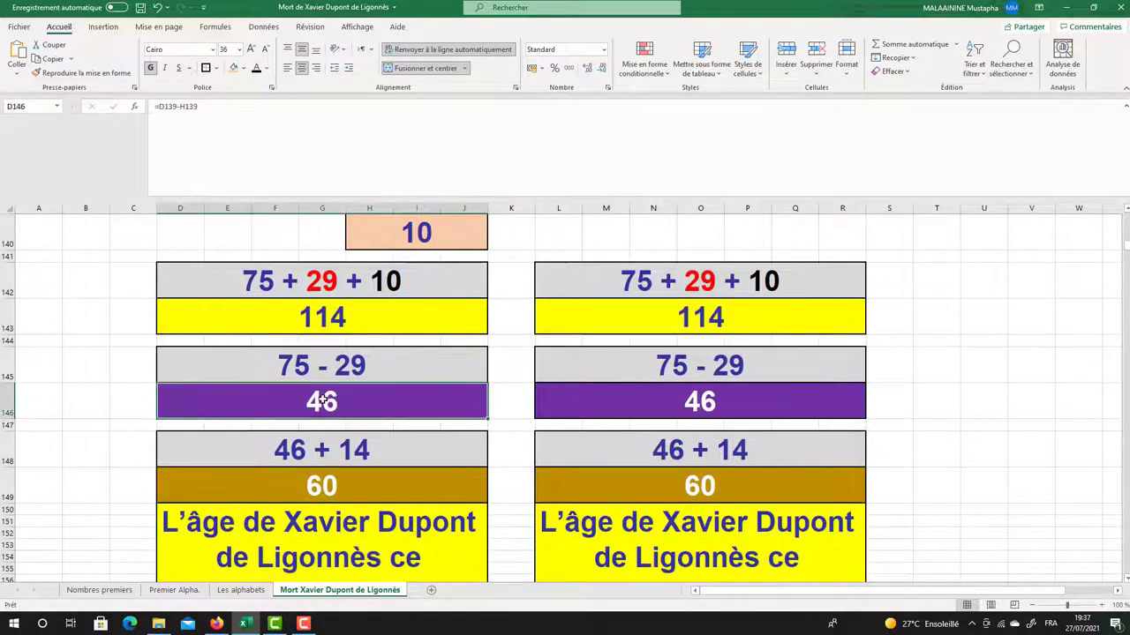
scroll(322, 402, up, 3)
click(393, 280)
scroll(419, 306, down, 3)
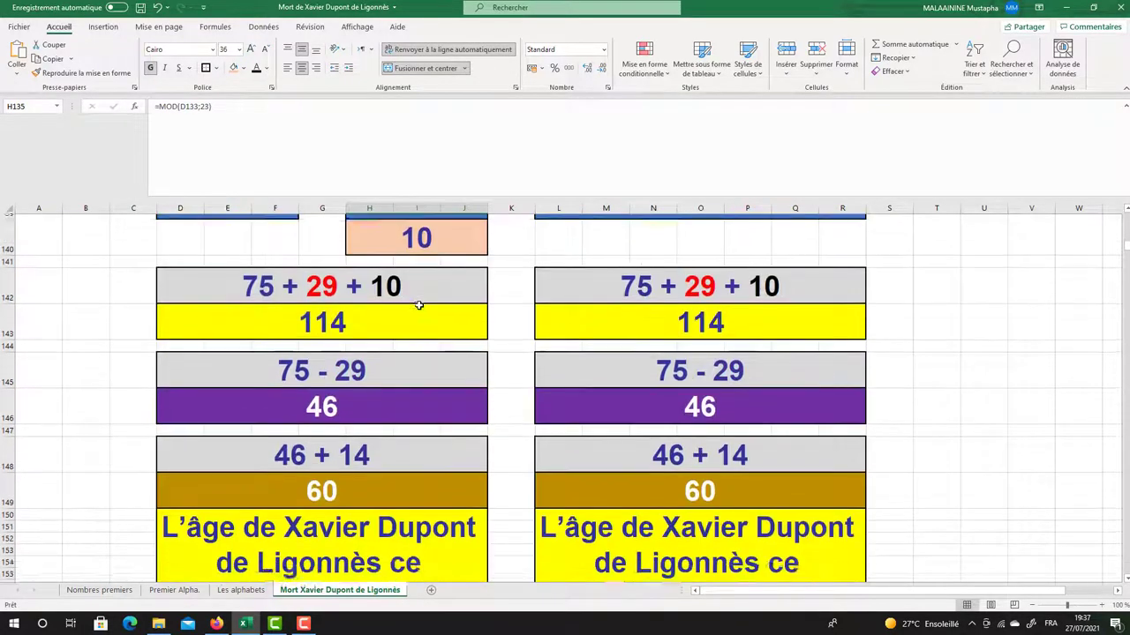
Review the difference in L146 and the Mod 23 result in H135 as the terms of the L148 addition
scroll(419, 305, down, 1)
click(685, 319)
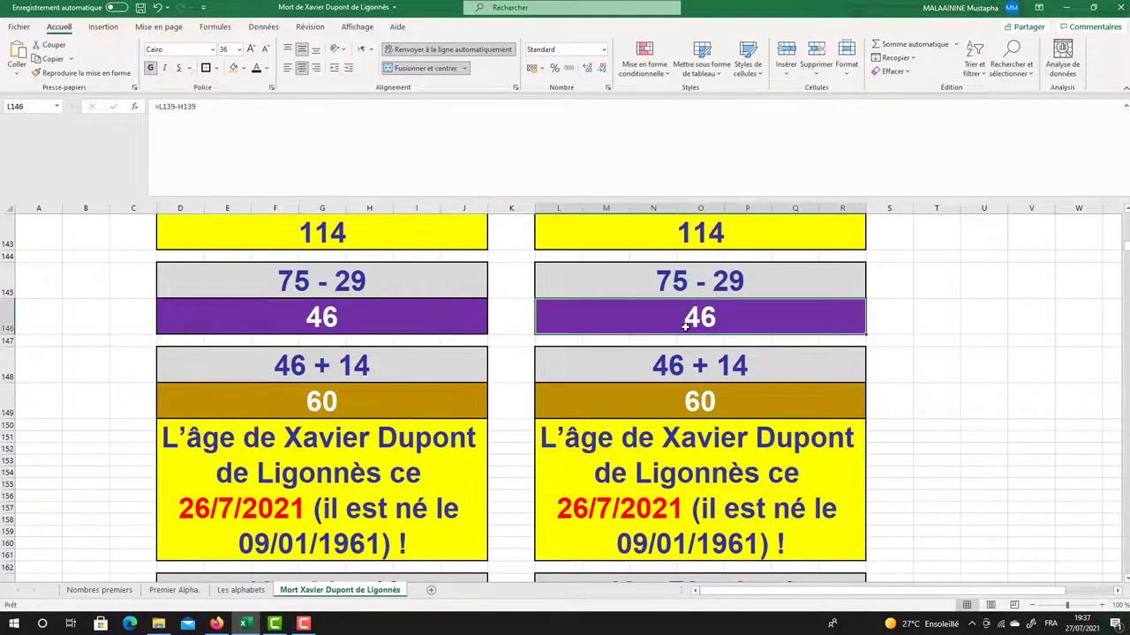
scroll(685, 327, up, 3)
click(432, 275)
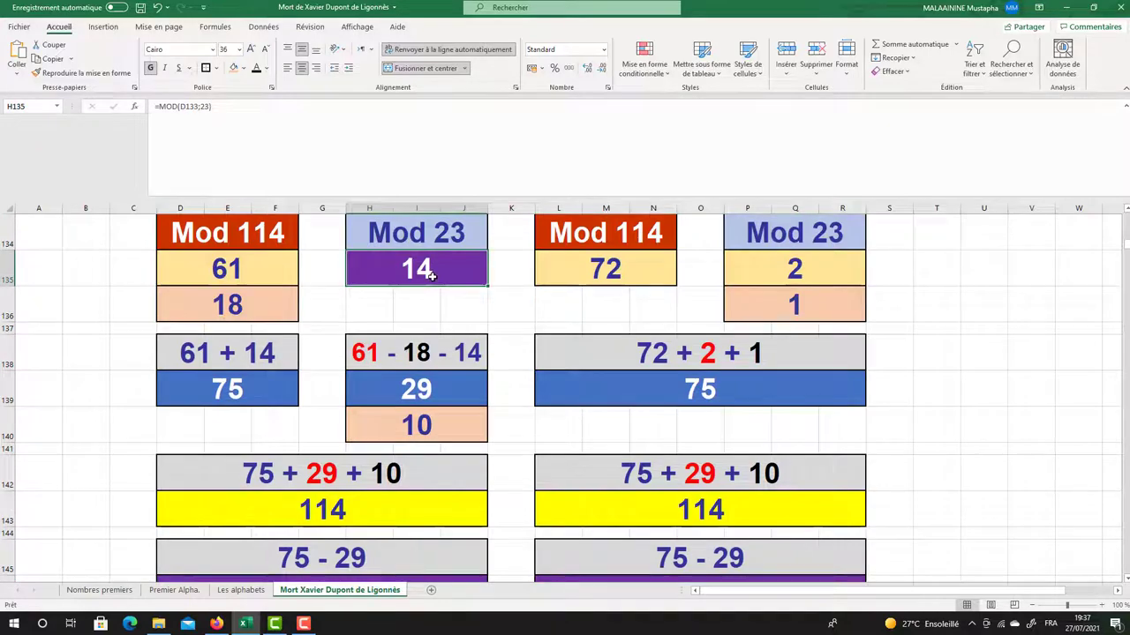
scroll(431, 277, down, 4)
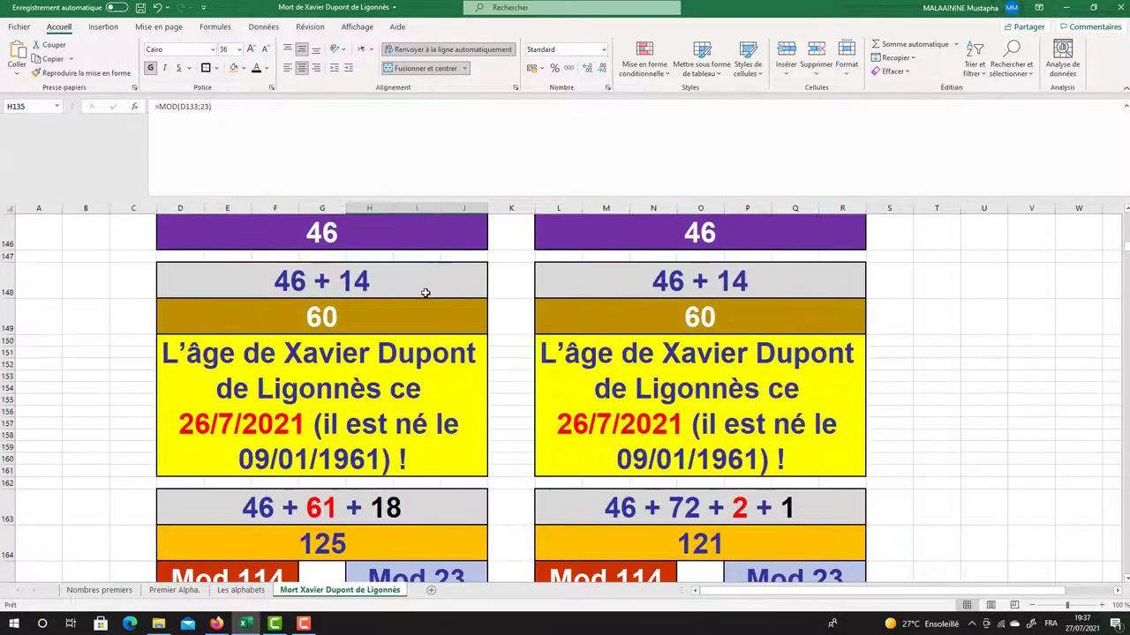
Examine the sum formula in D164 together with its source cells D135 and D136
double_click(331, 543)
scroll(373, 510, up, 5)
scroll(374, 509, up, 1)
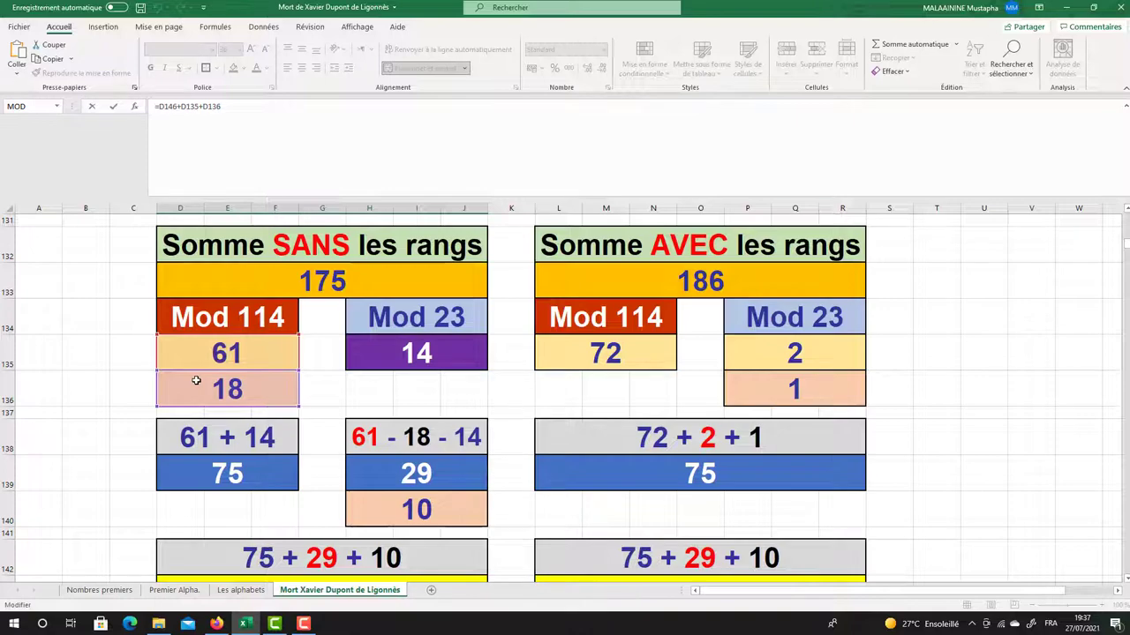
key(Return)
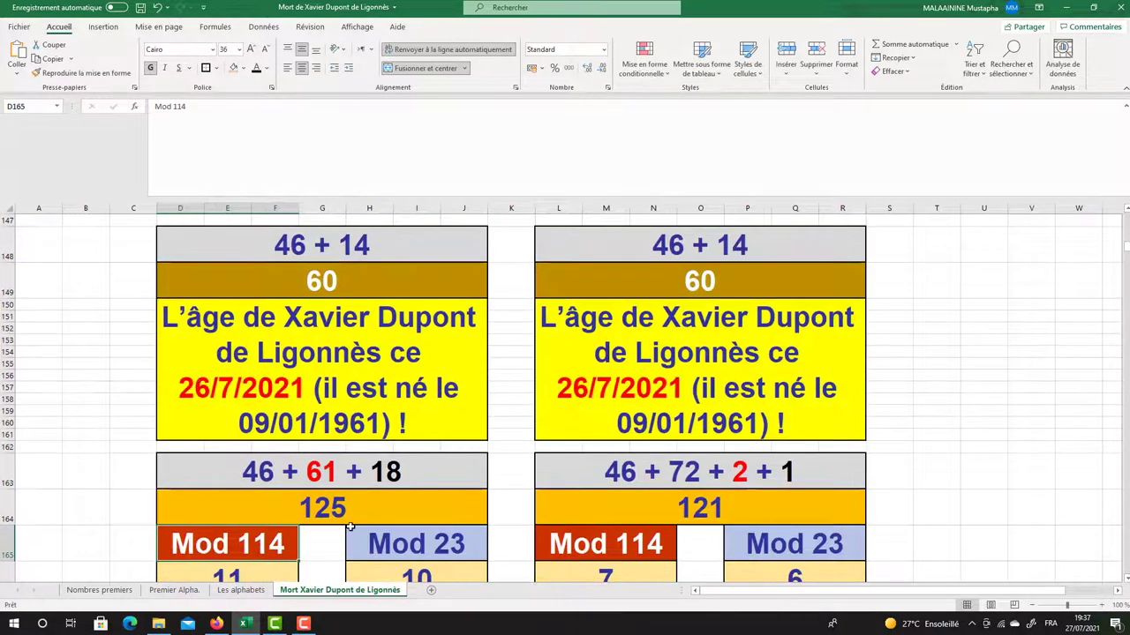
click(337, 517)
Review the L163 expression, the difference in D146, the sums in row 149 and the Mod 114 result with its rank in D135:D136
click(600, 486)
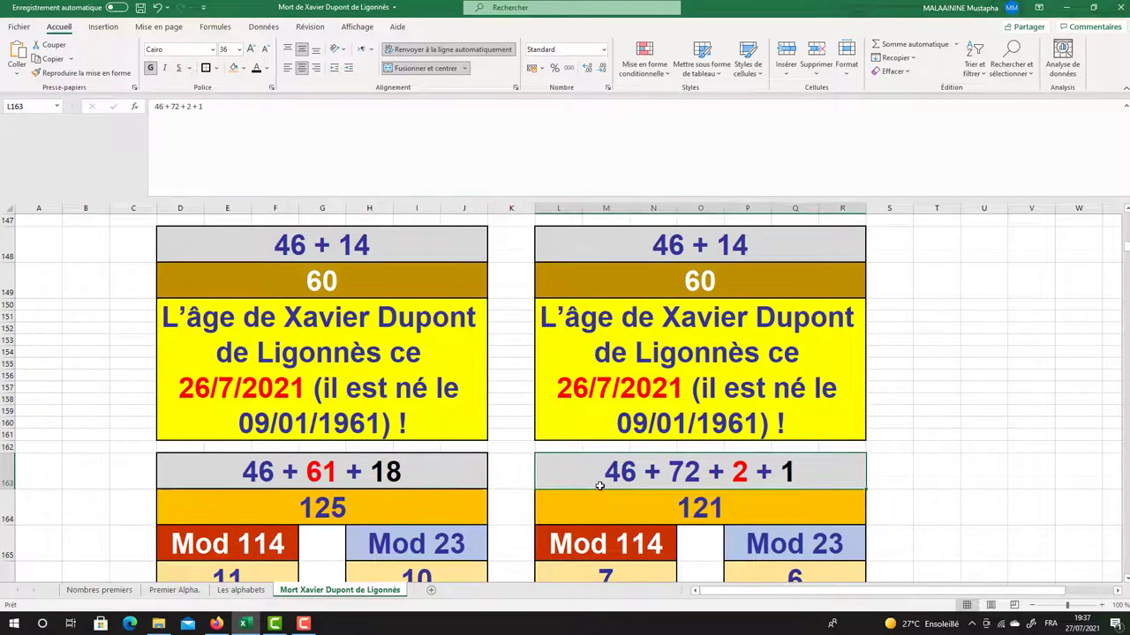
scroll(599, 485, up, 4)
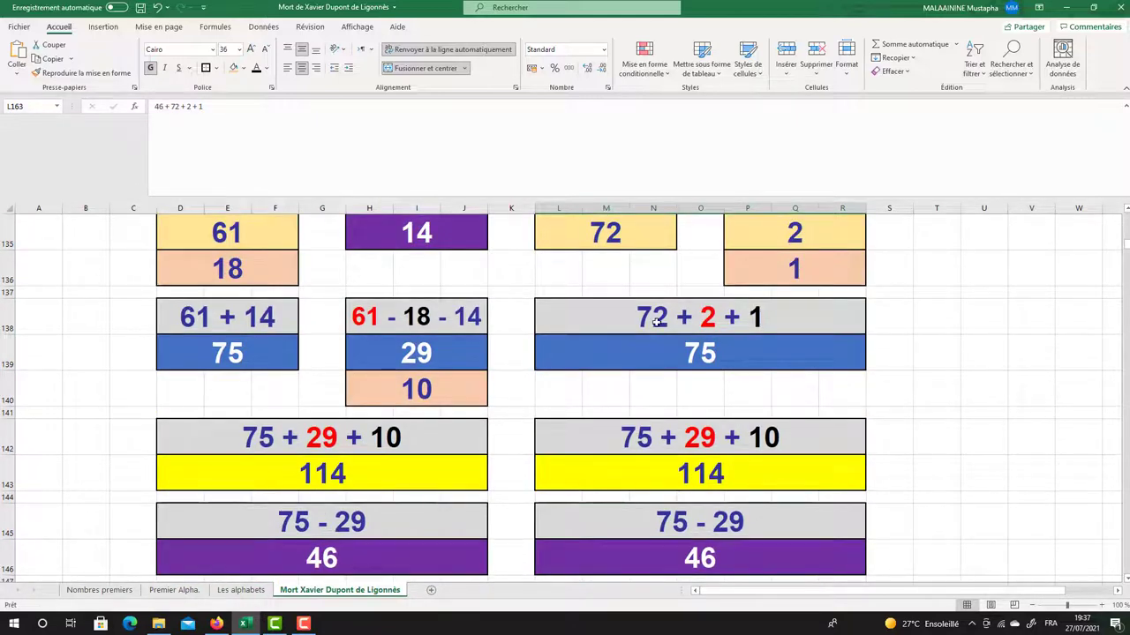
click(392, 547)
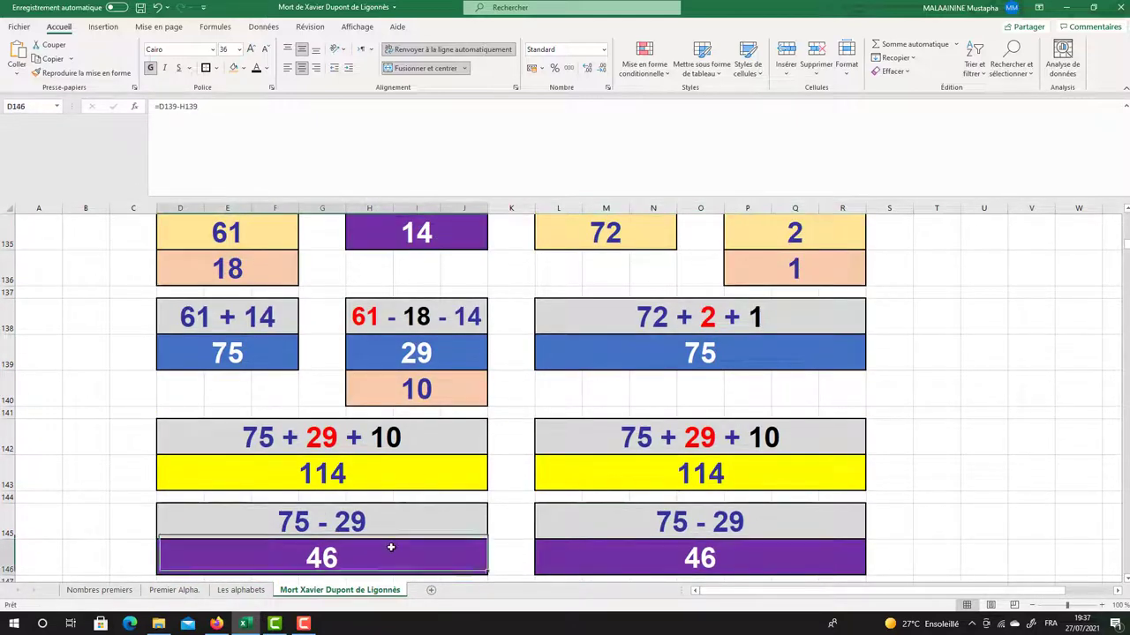
scroll(677, 546, down, 1)
click(676, 546)
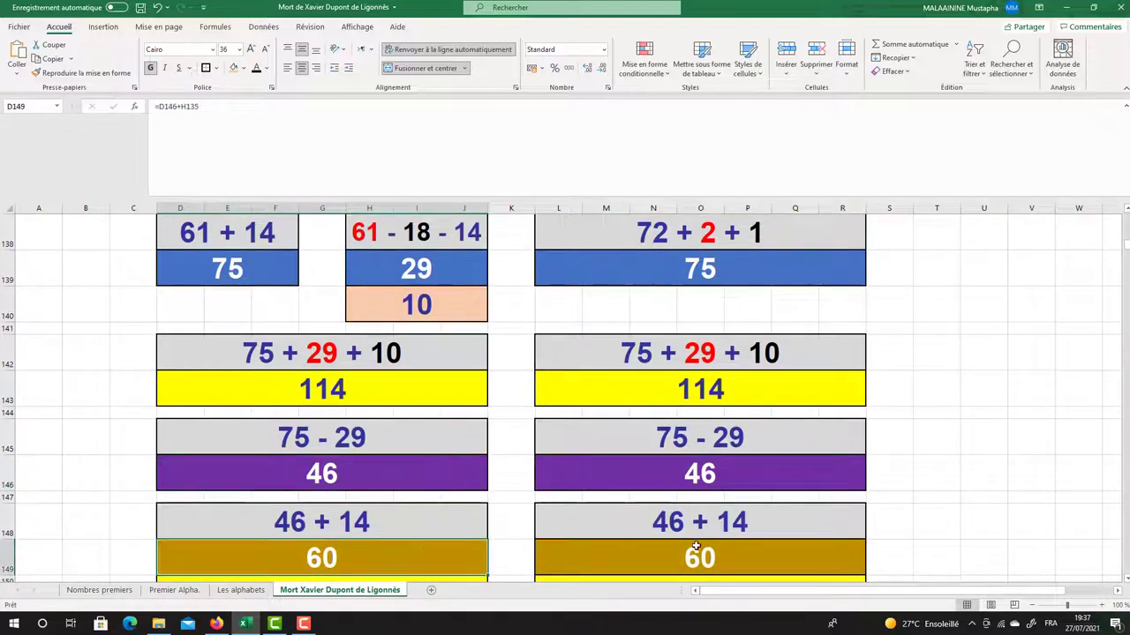
scroll(211, 320, up, 1)
drag(224, 245, 227, 269)
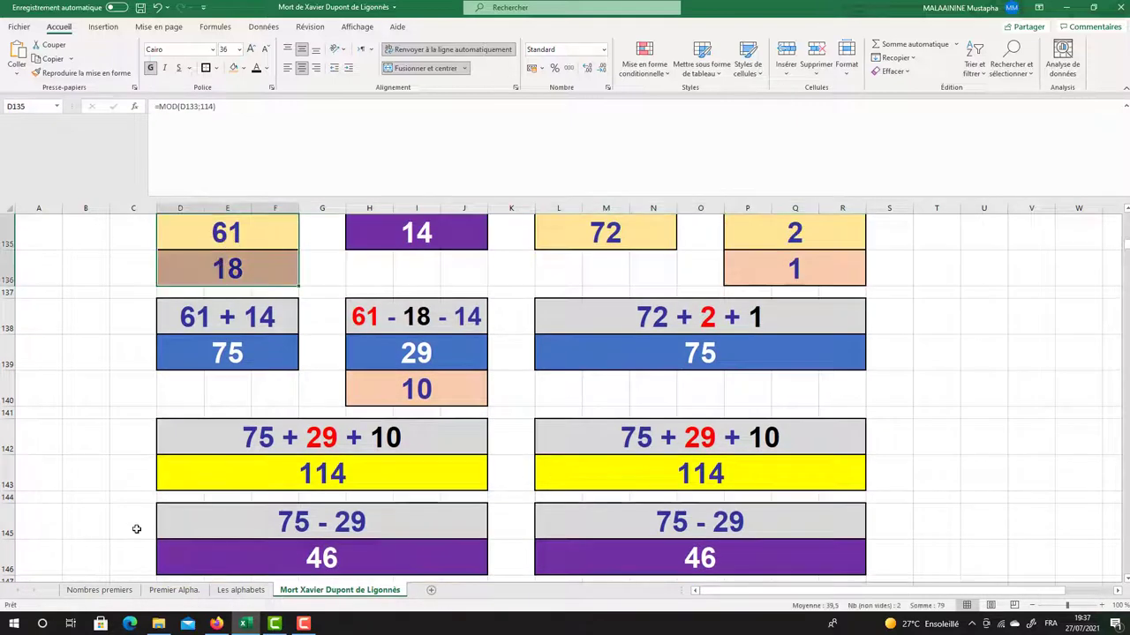
scroll(627, 335, up, 1)
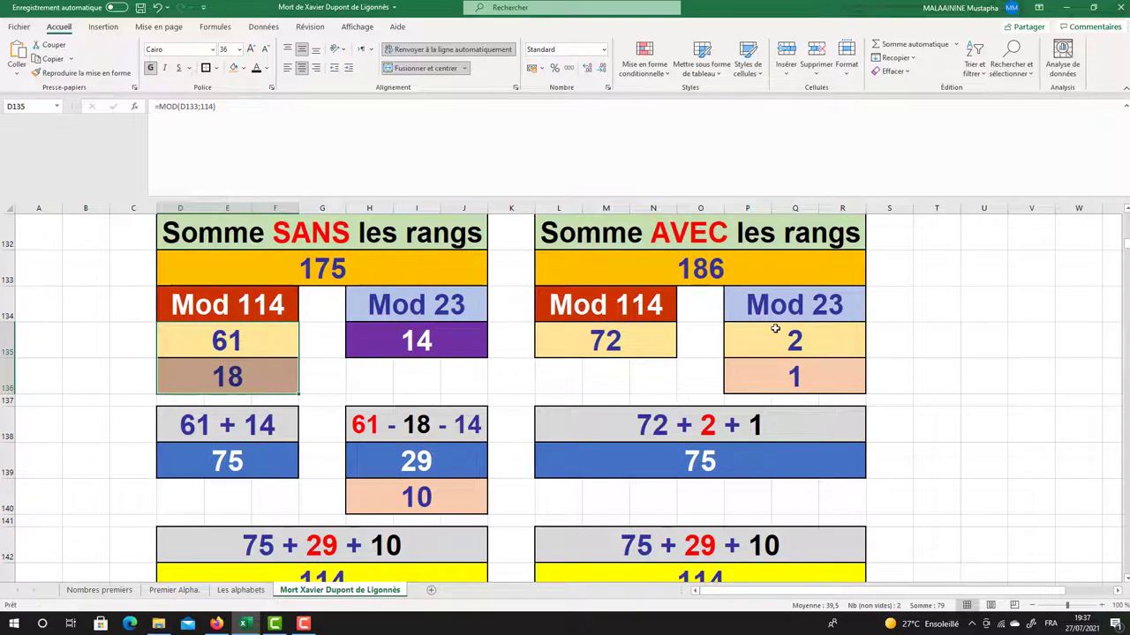
Check the totals in D164 and L164 and the Mod 114 results with their rank chains starting in row 166
scroll(729, 447, down, 4)
scroll(728, 447, down, 2)
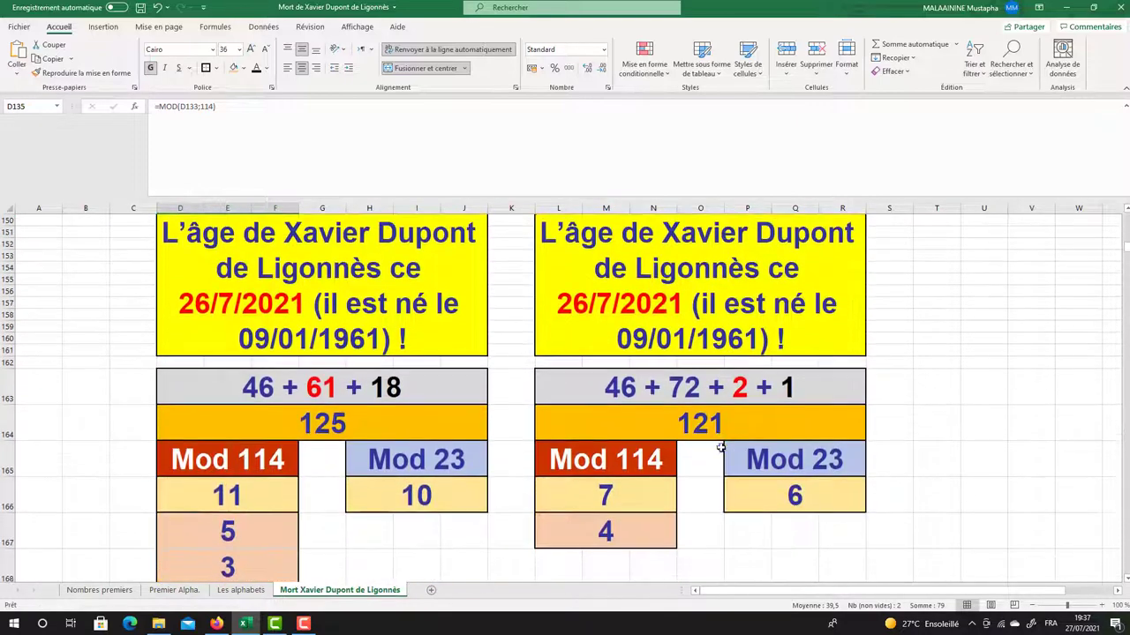
click(320, 423)
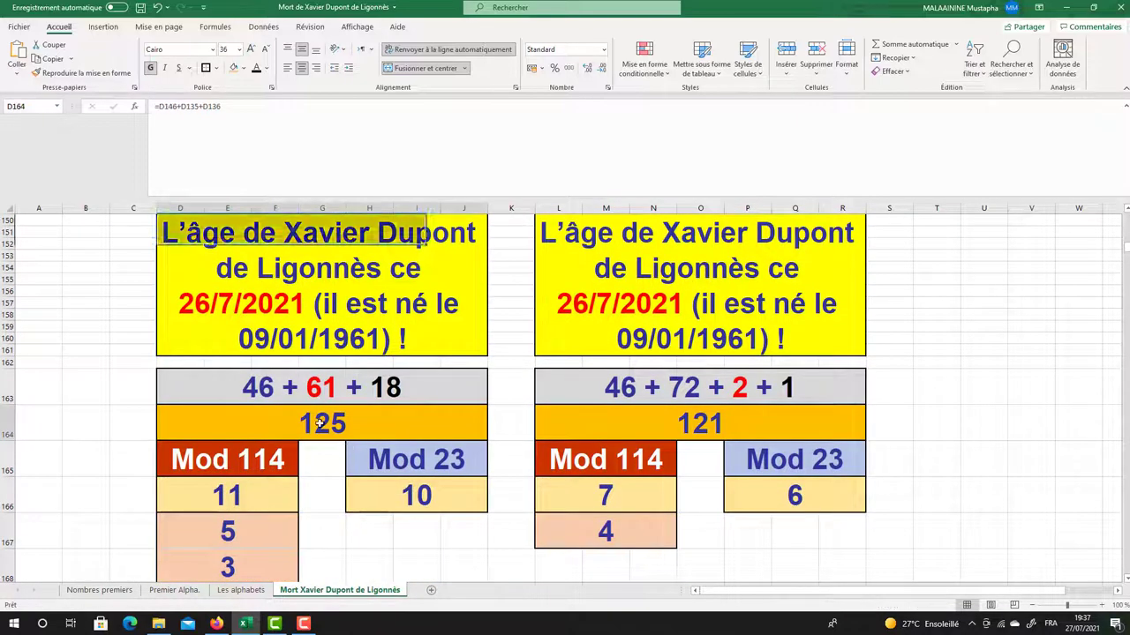
click(693, 411)
scroll(635, 369, down, 2)
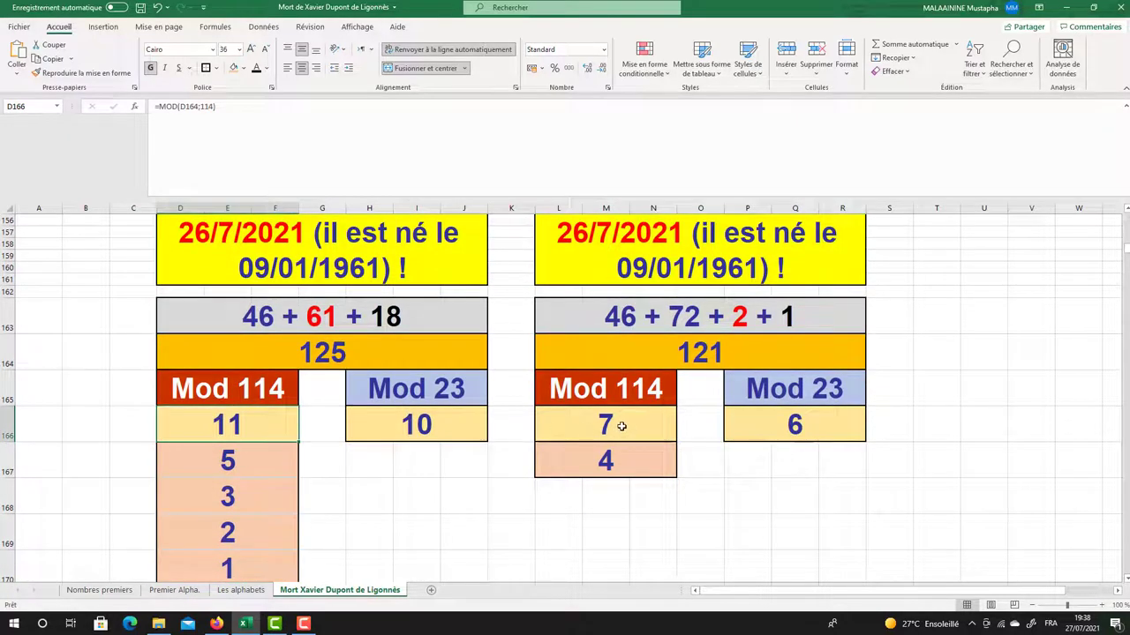
click(618, 427)
scroll(536, 408, down, 2)
scroll(537, 408, down, 1)
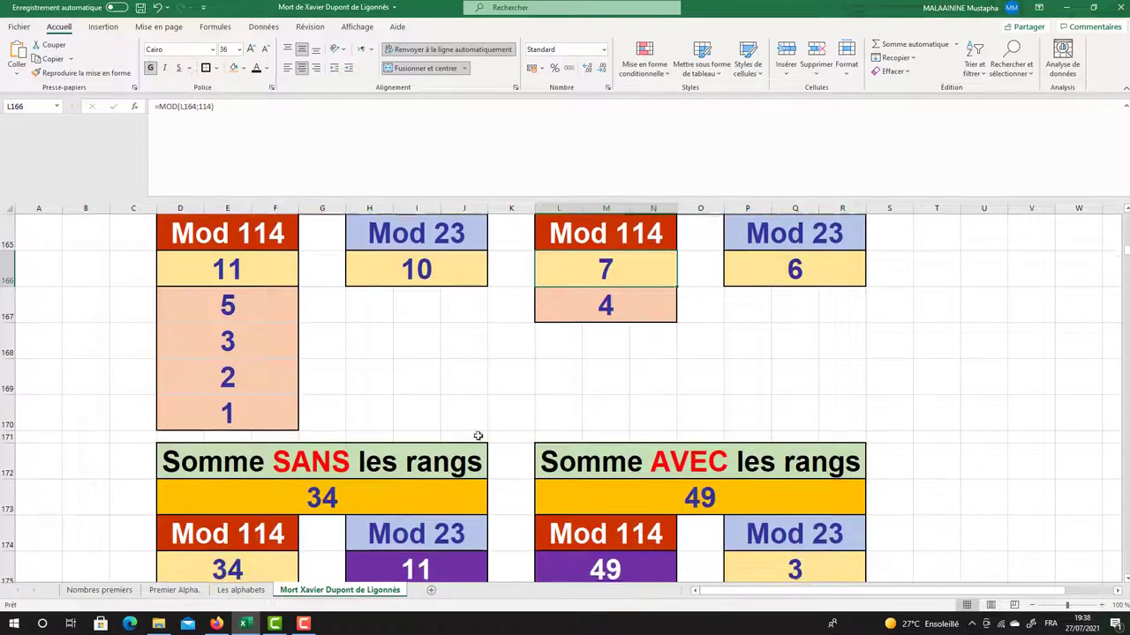
Inspect the formulas in D173 and L173 for the sums without and with the ranks
double_click(346, 496)
key(Return)
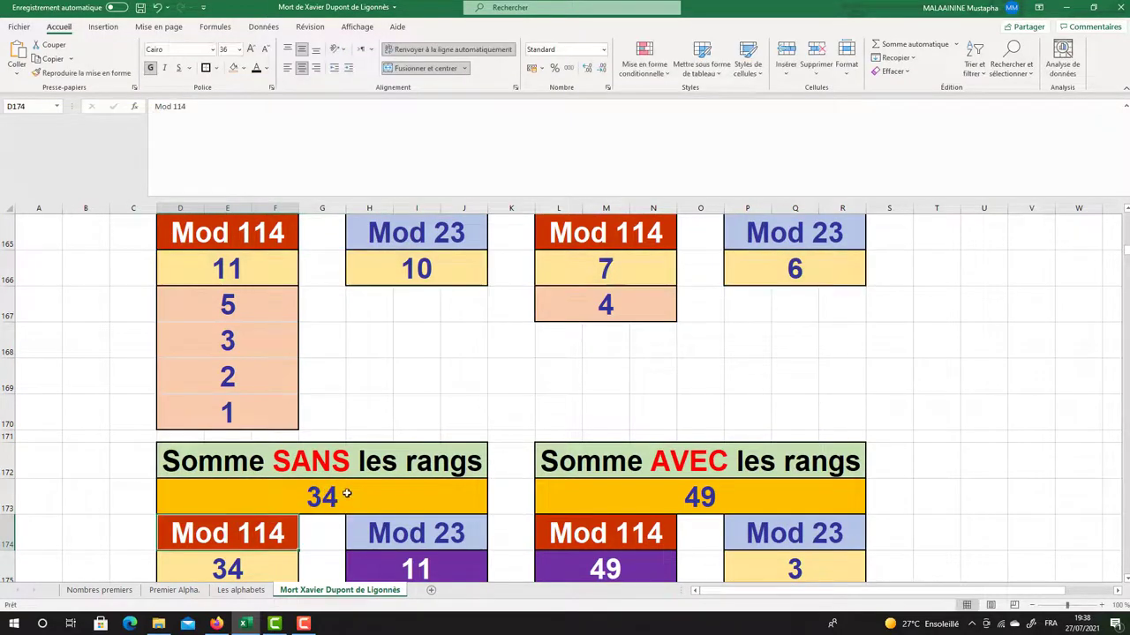
double_click(675, 495)
key(Return)
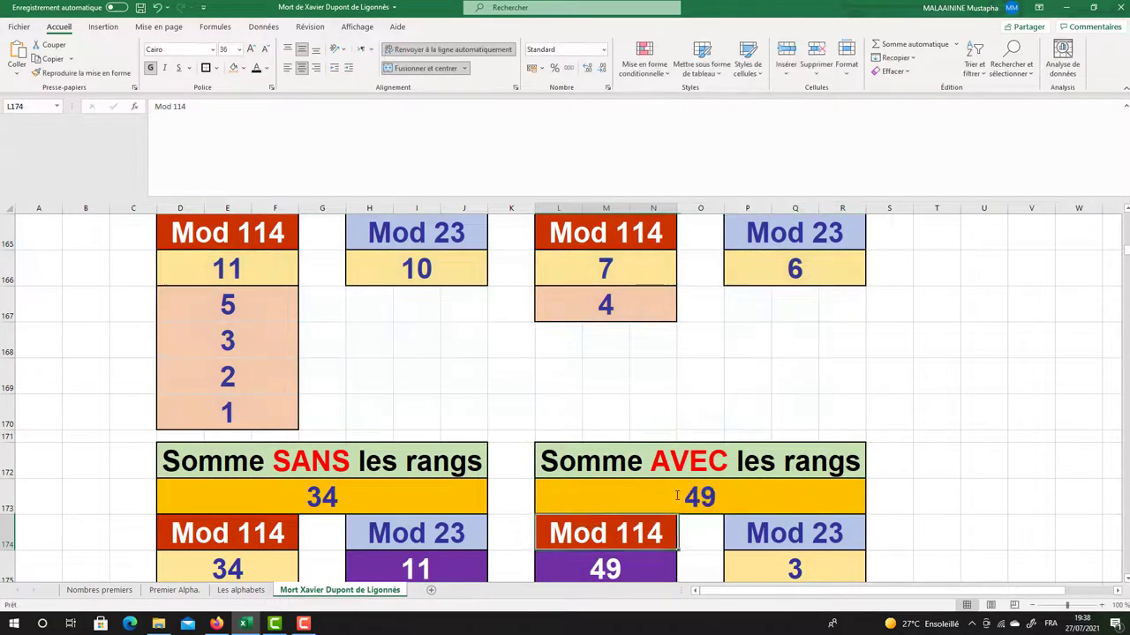
Review the Mod 114 and Mod 23 results across row 175, ending on the L175 and H175 terms of the row 181 addition
scroll(676, 494, down, 2)
click(240, 359)
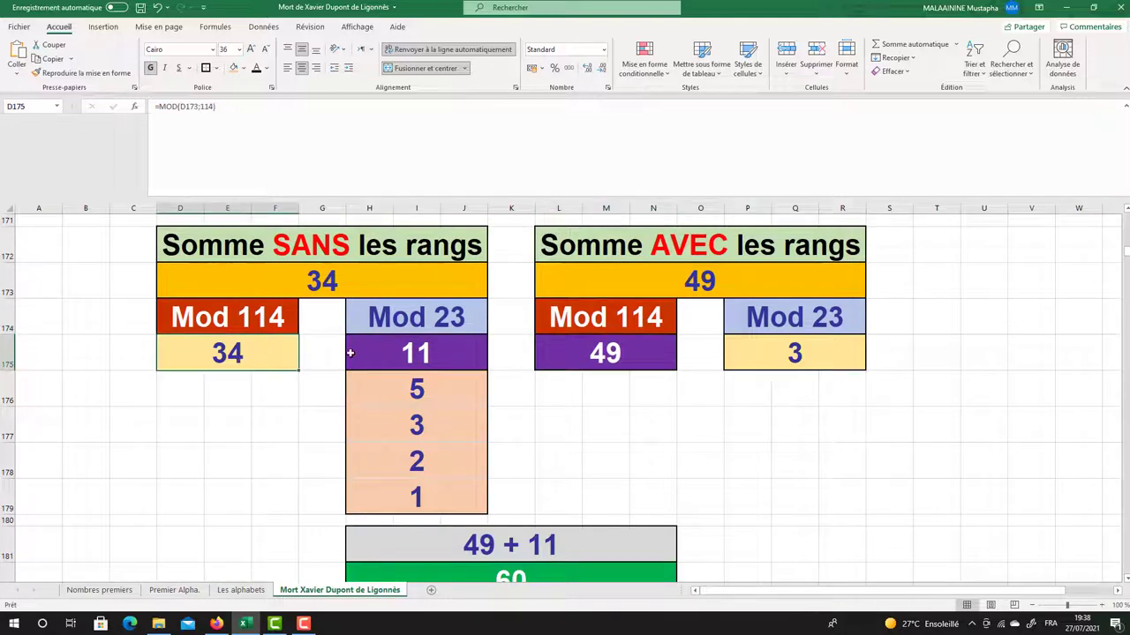
click(380, 359)
click(604, 349)
click(798, 350)
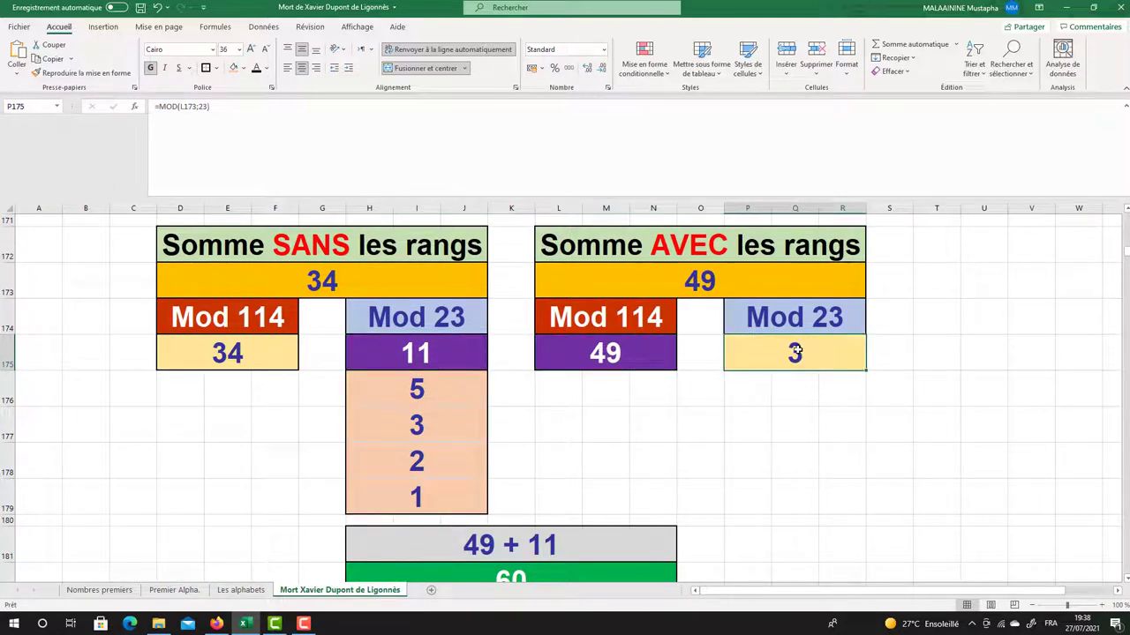
click(601, 358)
click(438, 352)
Change the fill colour of the H182 sum cell from green to dark gold
scroll(439, 350, down, 1)
click(534, 494)
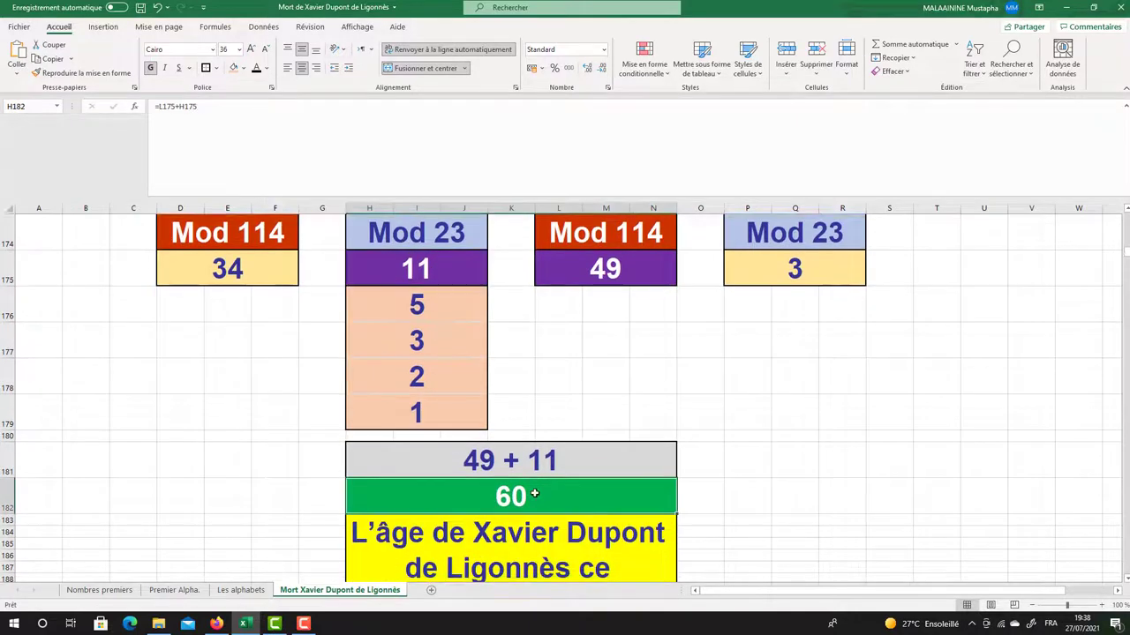
click(246, 68)
click(303, 137)
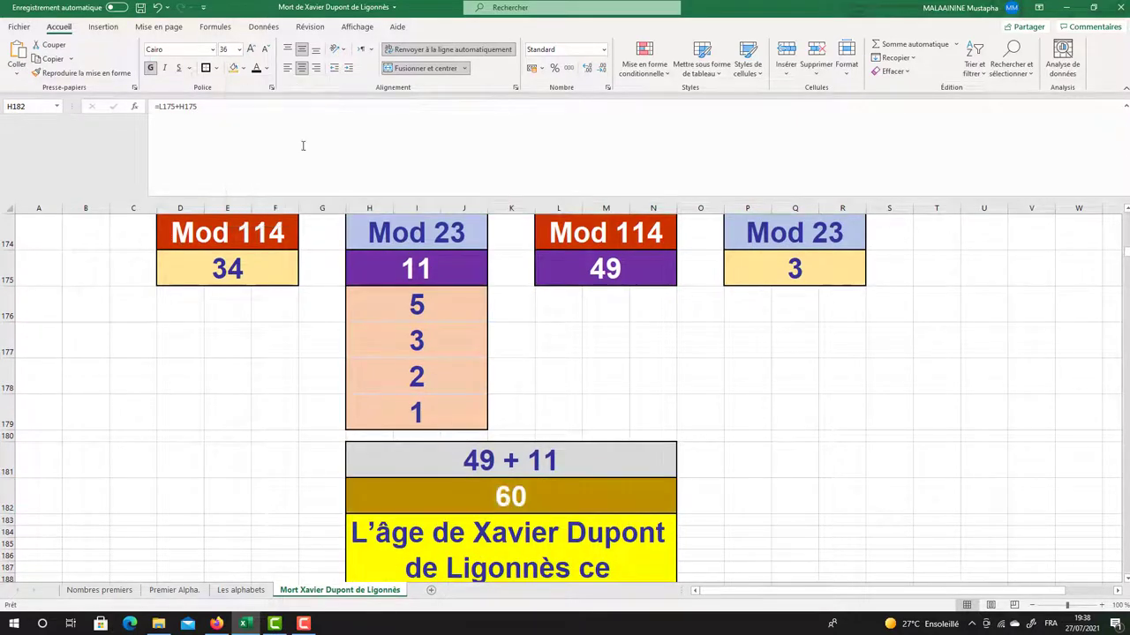
click(265, 314)
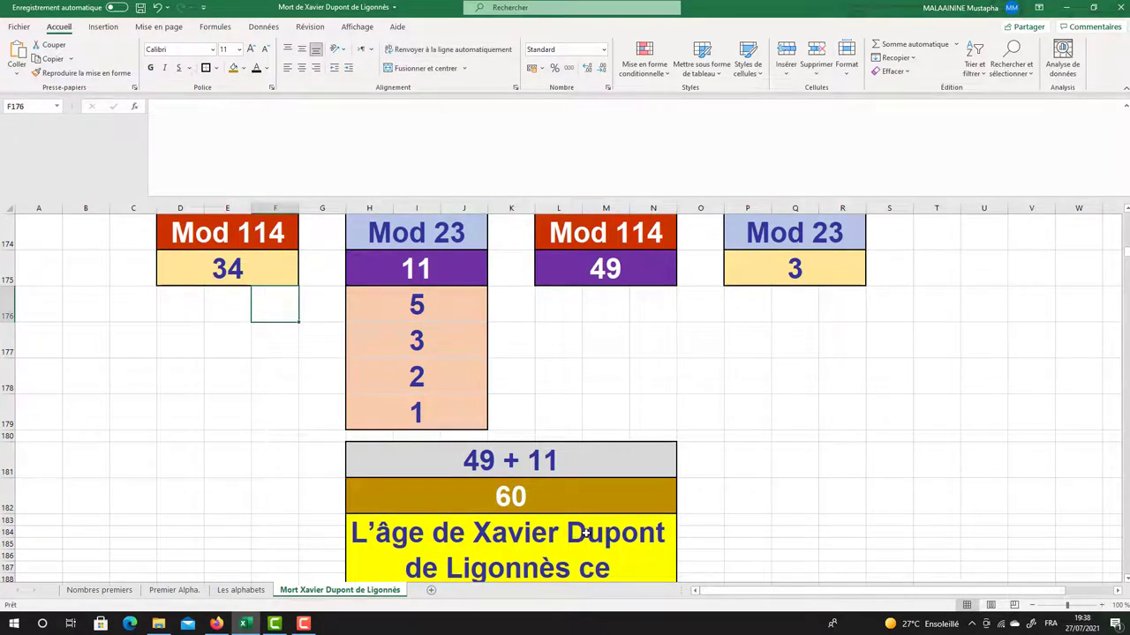
Examine the subtraction formula in D197 with its source cells D175, H176:H179 and P175
click(227, 265)
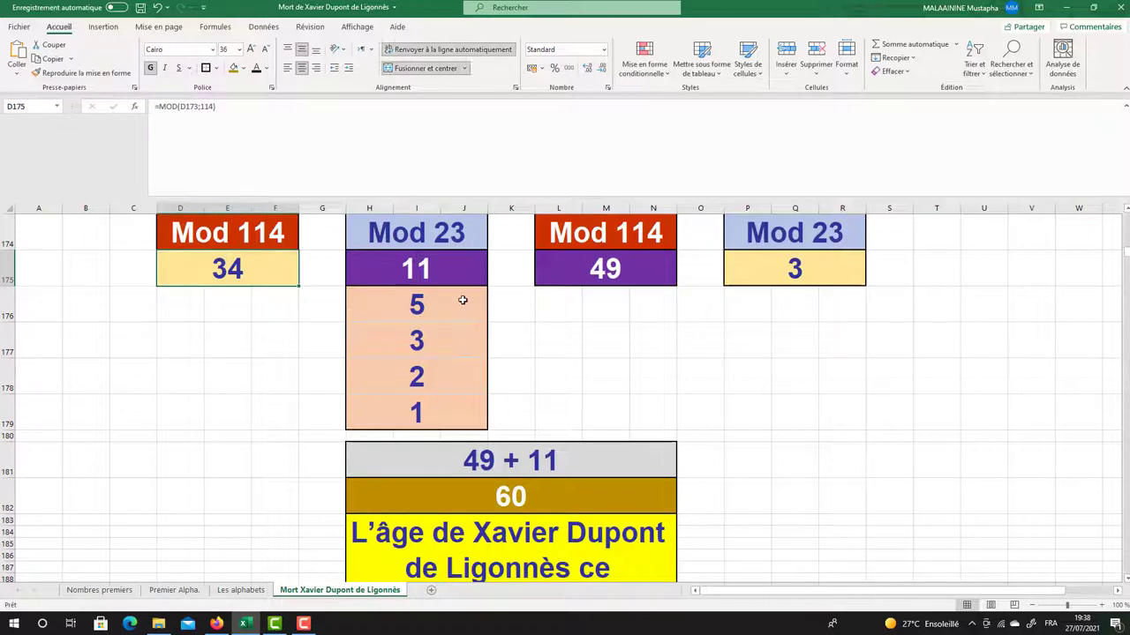
drag(464, 300, 444, 386)
click(832, 261)
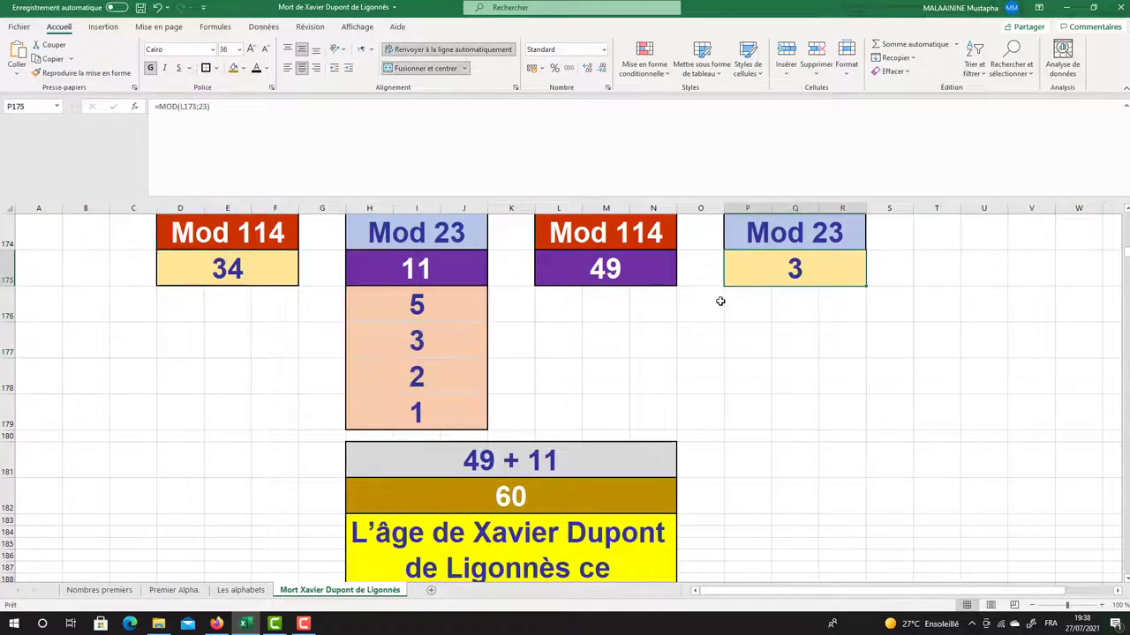
scroll(720, 301, down, 2)
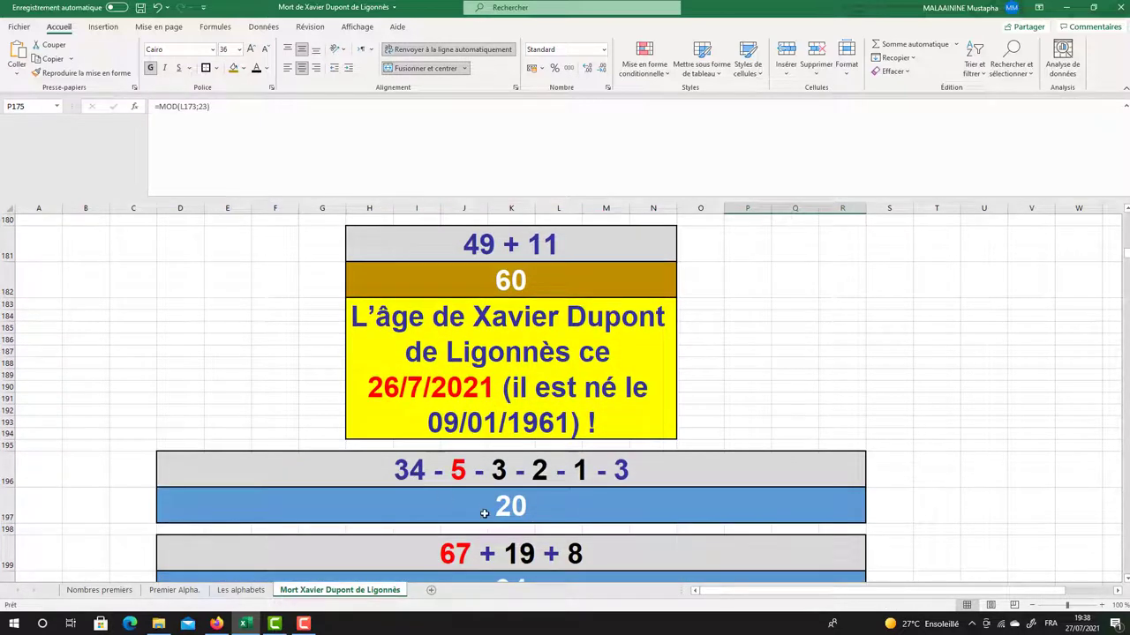
double_click(485, 513)
scroll(485, 503, up, 3)
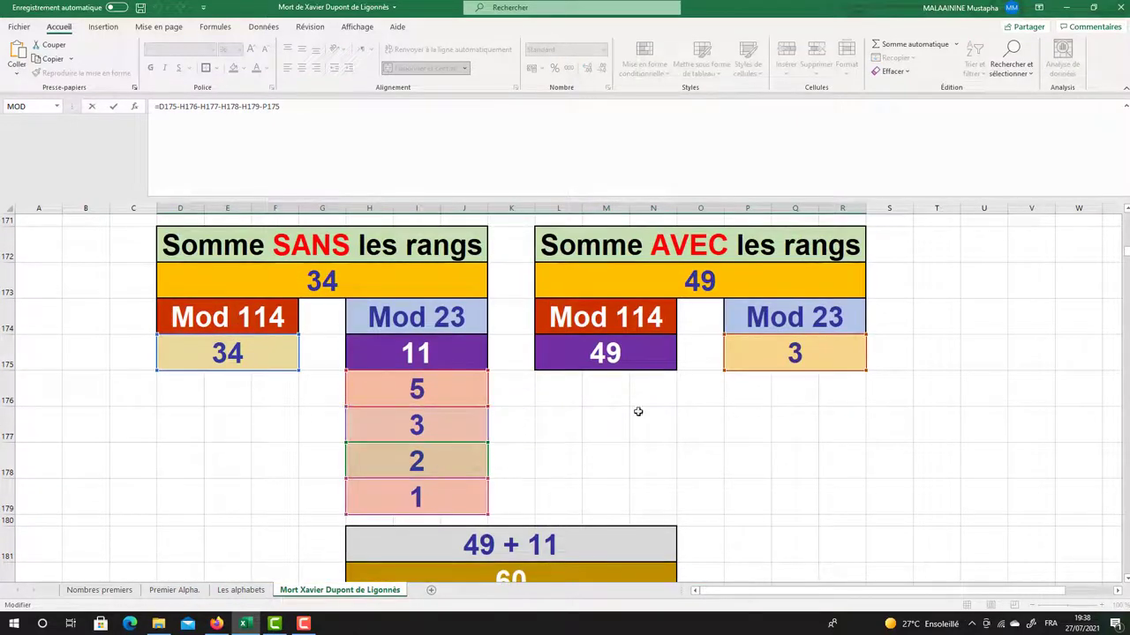
key(Return)
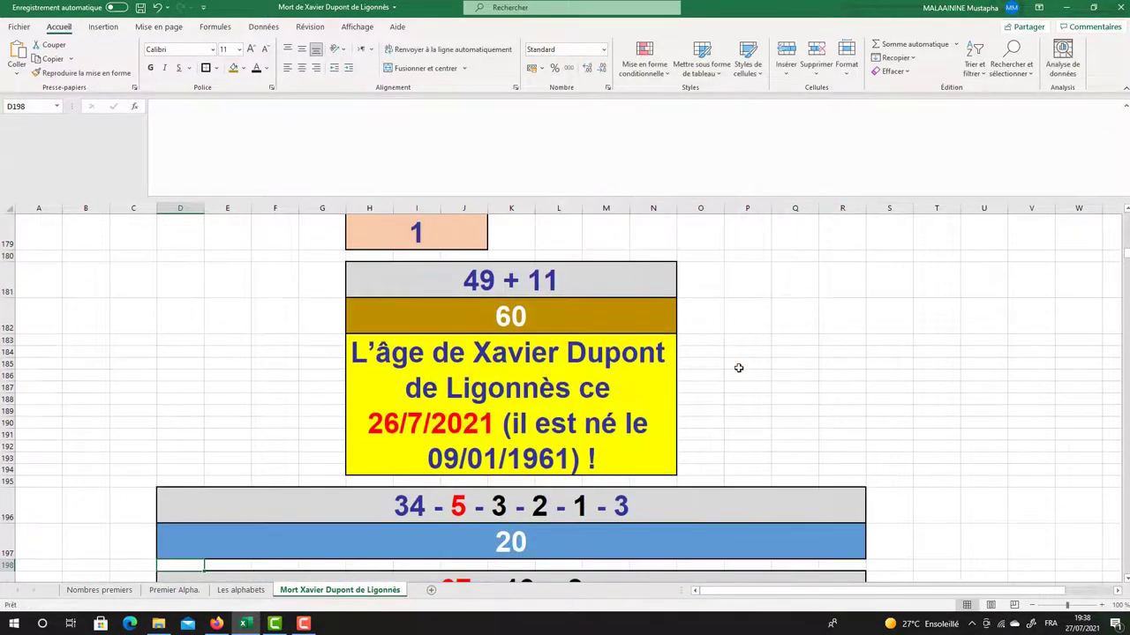
click(503, 546)
Trace the sum formula in D200 back to the Mod 114 result and its ranks in D85:D87
scroll(494, 539, down, 1)
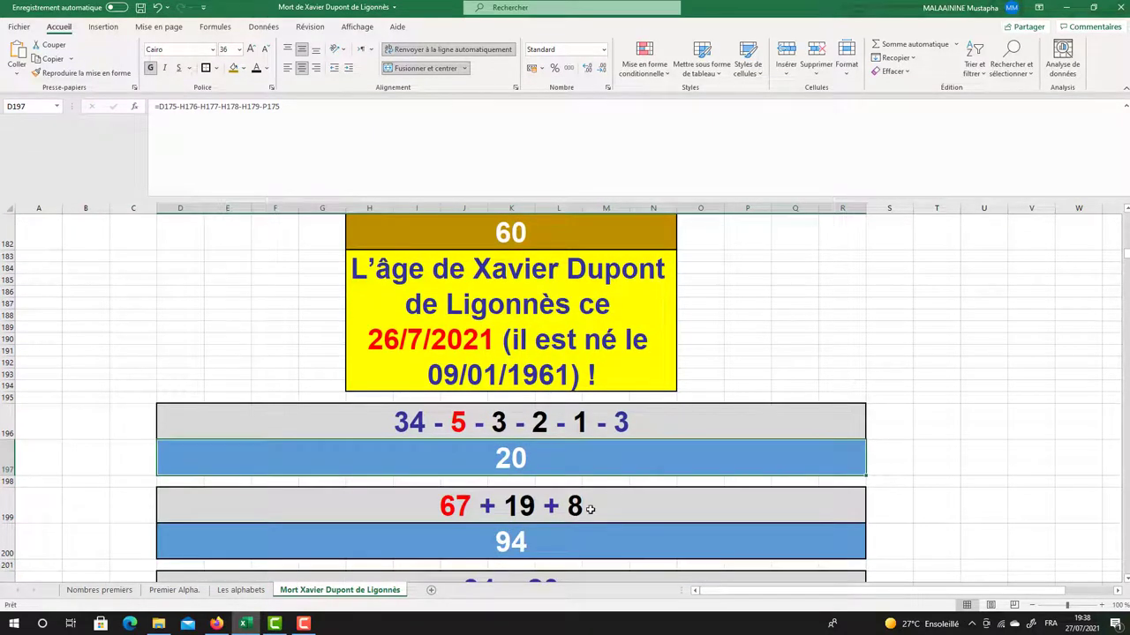
double_click(516, 544)
scroll(515, 543, up, 8)
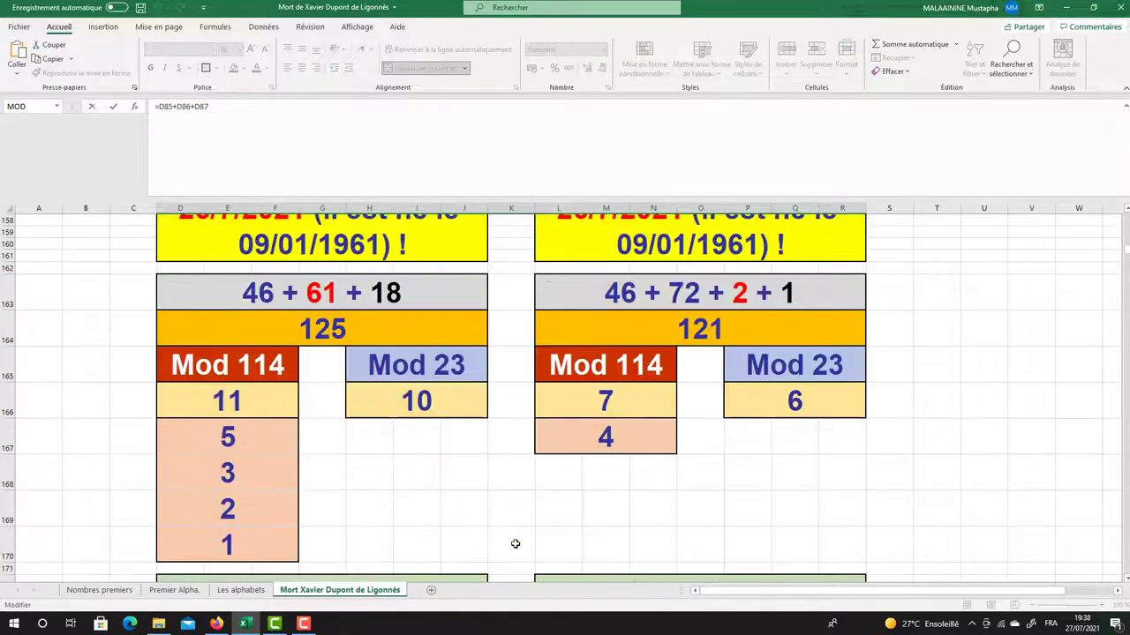
scroll(515, 543, up, 13)
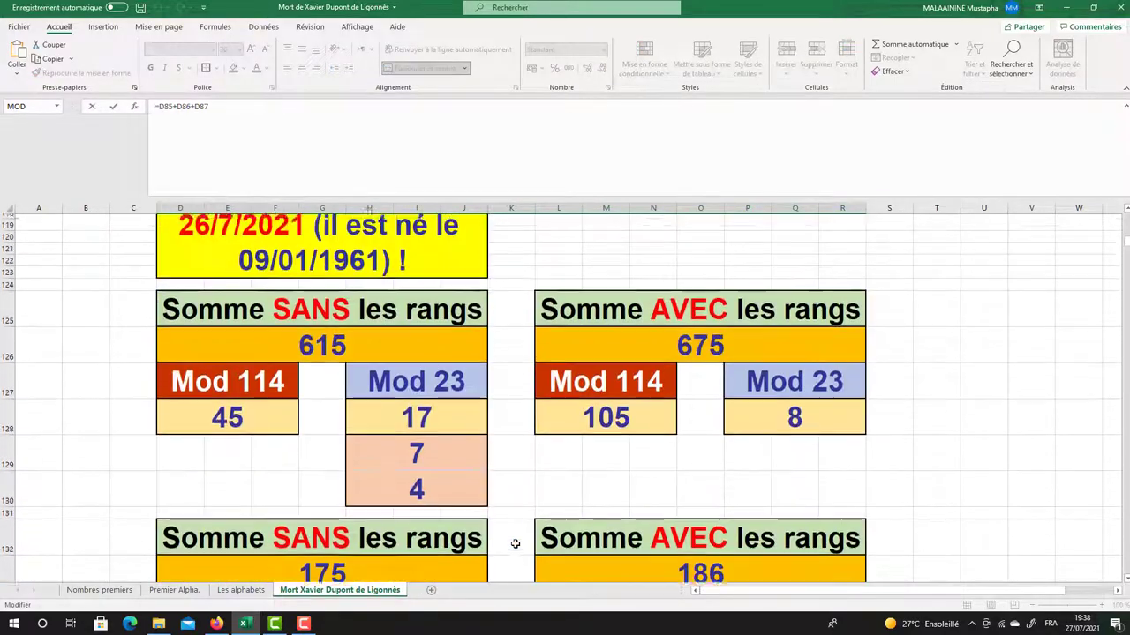
scroll(515, 543, up, 15)
scroll(515, 544, down, 5)
scroll(432, 530, up, 2)
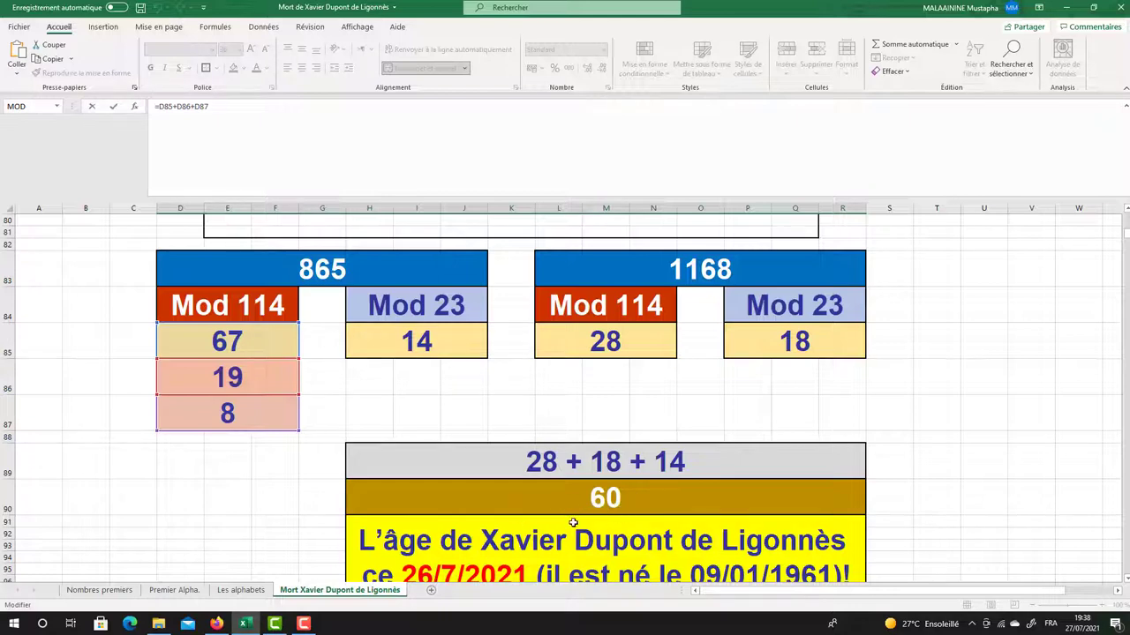
key(Return)
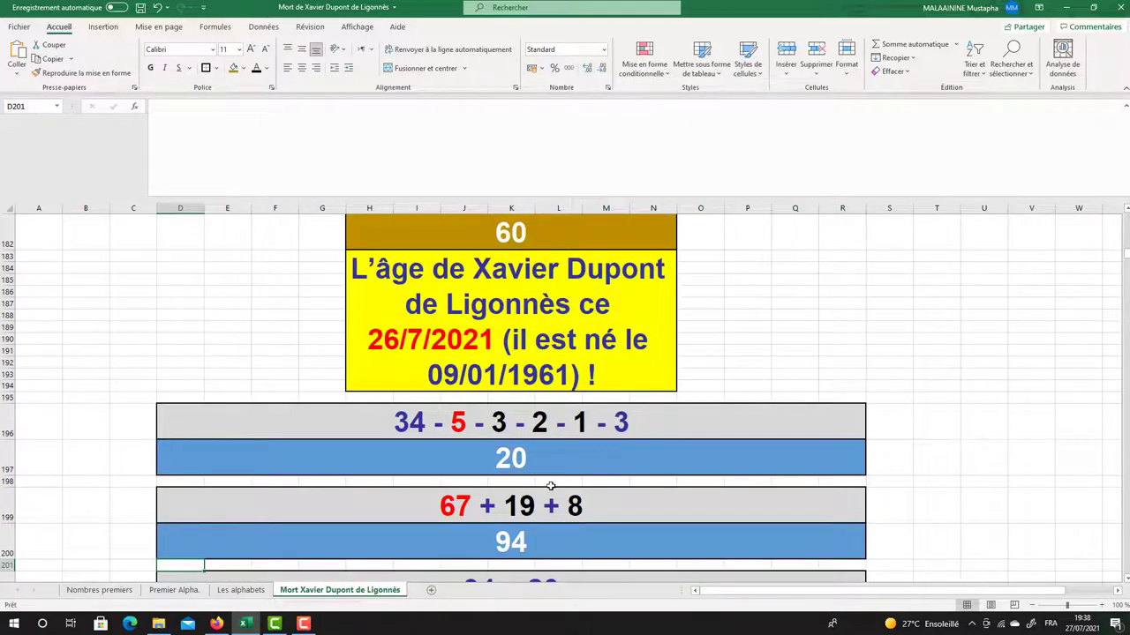
Check the addition in D203 against its two terms in D200 and D197
click(498, 554)
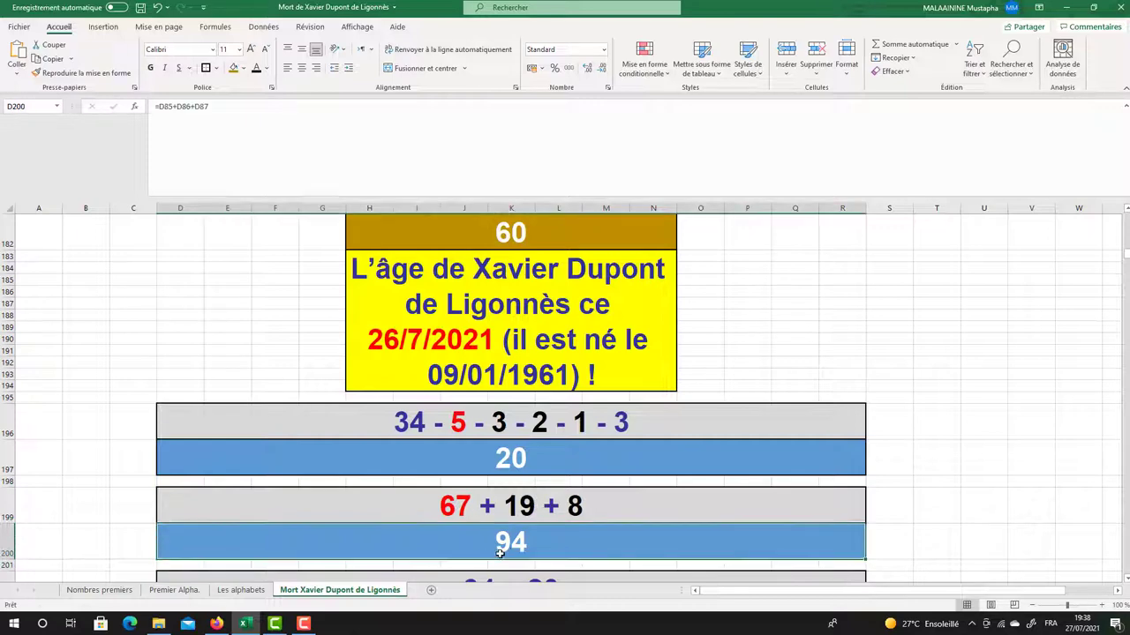
click(514, 467)
scroll(514, 468, down, 2)
click(487, 530)
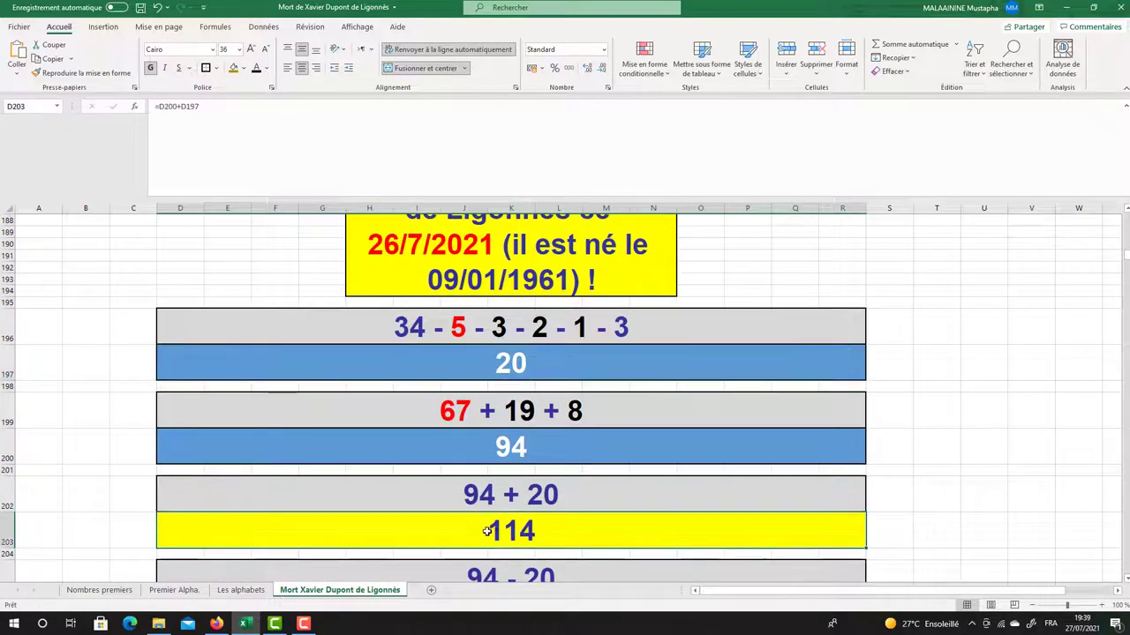
click(485, 441)
click(507, 375)
scroll(505, 375, down, 3)
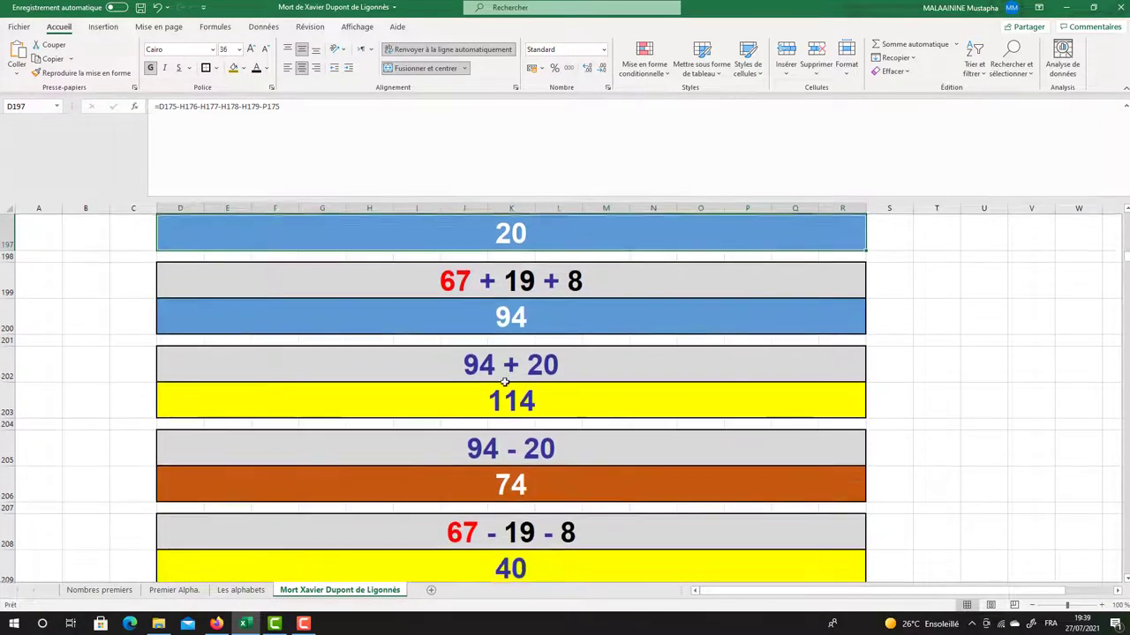
Examine the subtraction formulas in D206 and D209
click(500, 491)
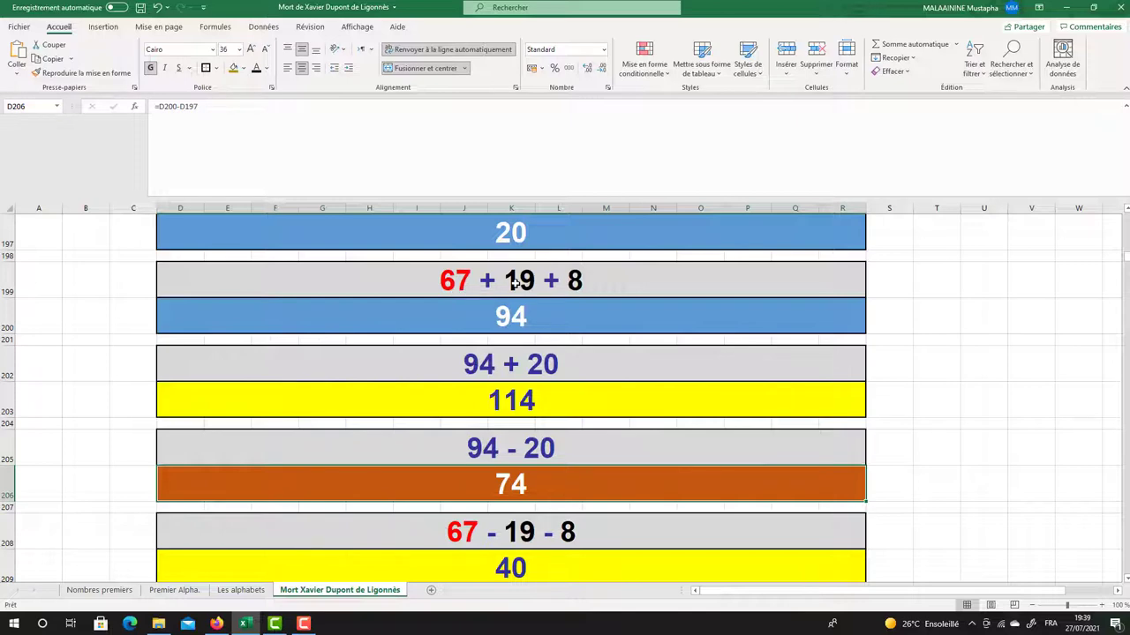
scroll(564, 281, down, 1)
click(510, 483)
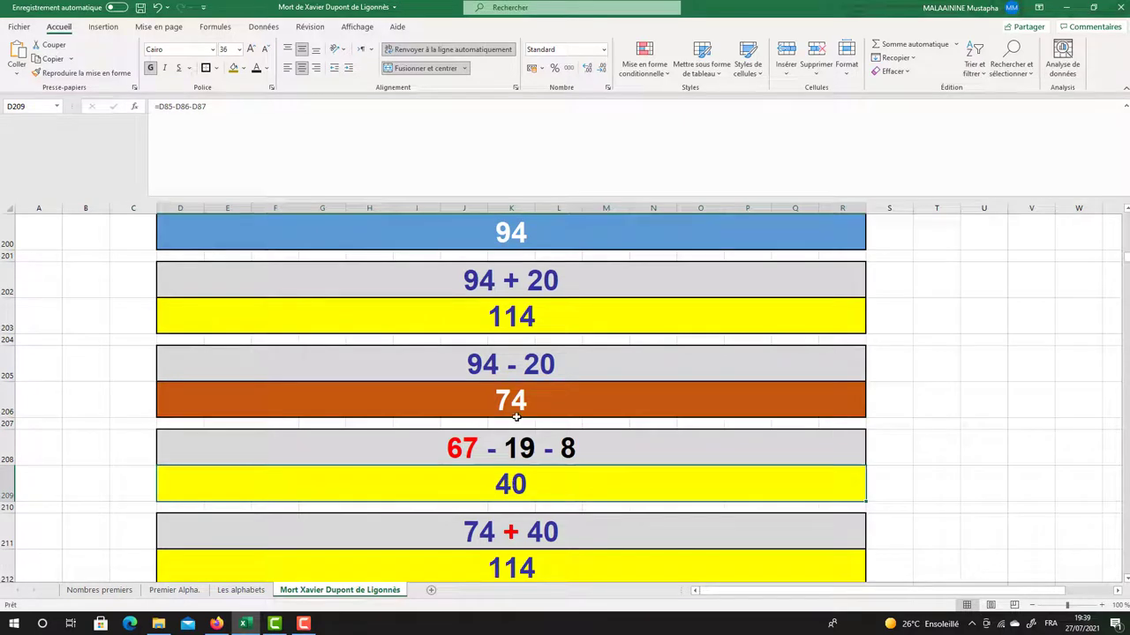
Check the addition in D212 and the subtraction in D215 against their shared terms in D206 and D209
scroll(507, 479, down, 1)
click(508, 480)
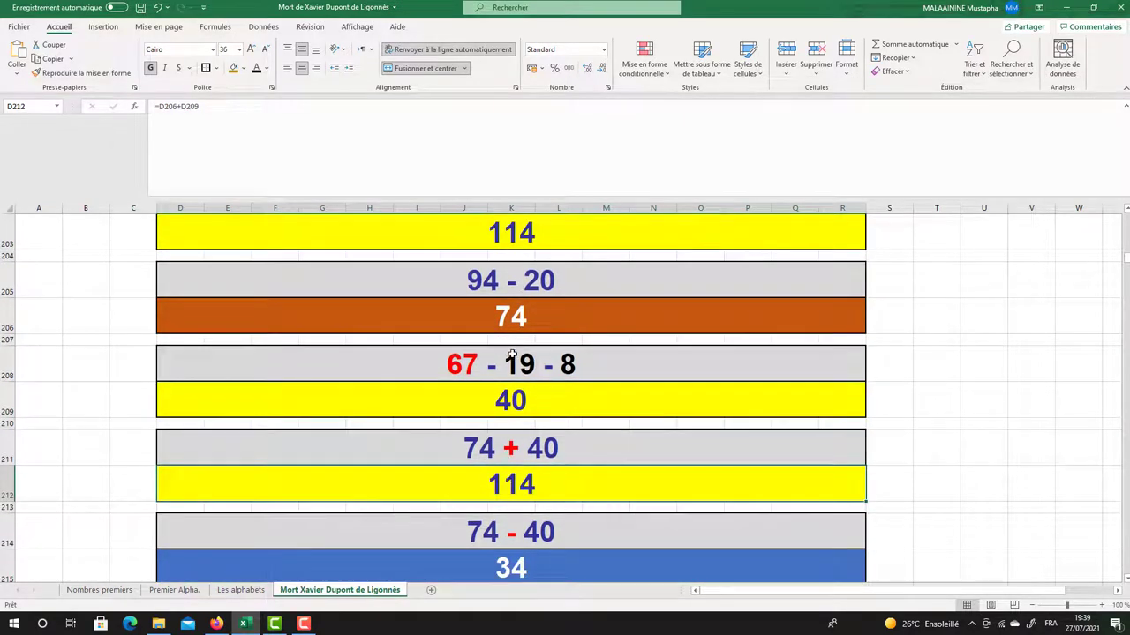
click(515, 323)
scroll(518, 402, down, 2)
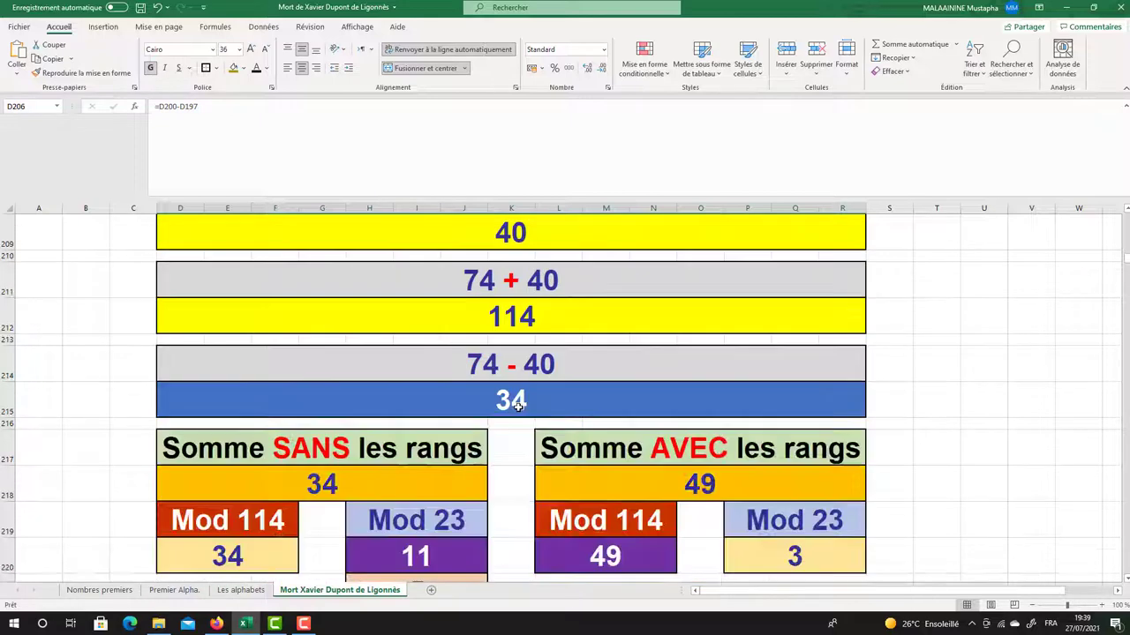
click(518, 402)
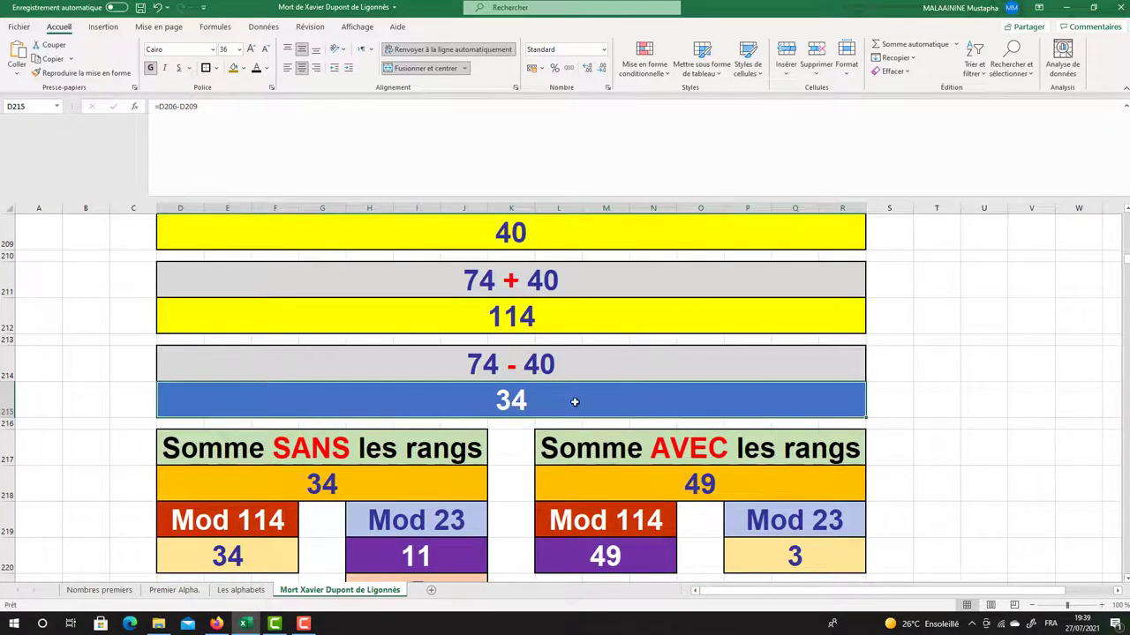
Highlight the sums with their Mod 114 and Mod 23 results in rows 217 to 220 and the ranks in H221:H224
scroll(574, 401, down, 2)
drag(378, 294, 750, 529)
drag(265, 404, 768, 516)
drag(478, 438, 466, 534)
scroll(525, 390, down, 1)
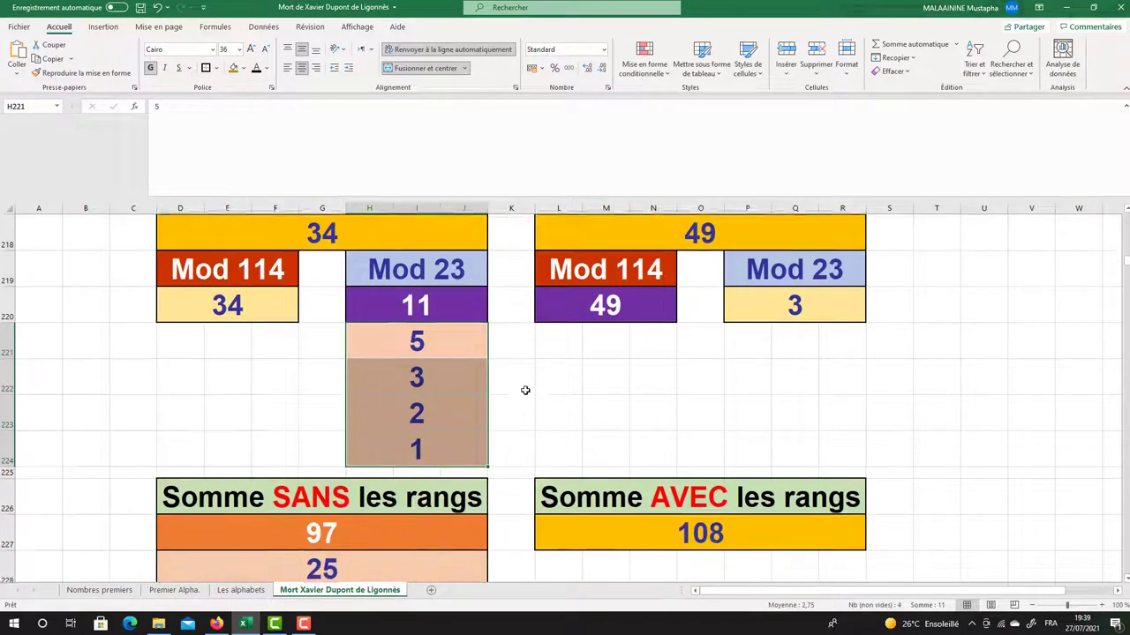
Inspect the row 220 sum formula in D227 and compare it with the earlier block of modulo results and ranks starting at D175
double_click(336, 527)
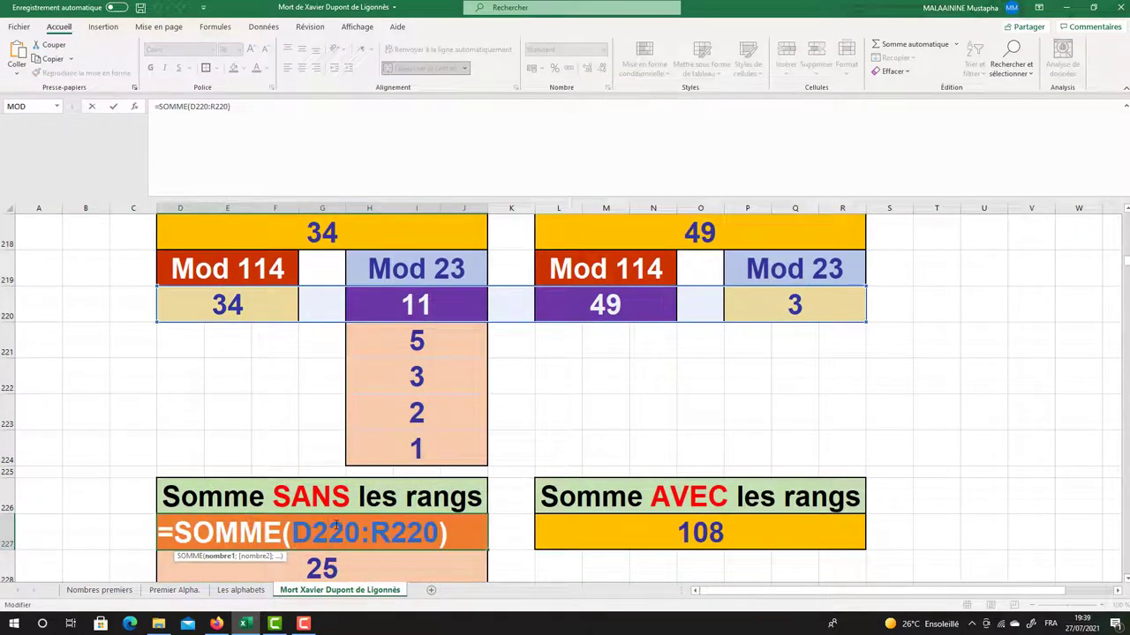
key(Return)
scroll(348, 503, up, 8)
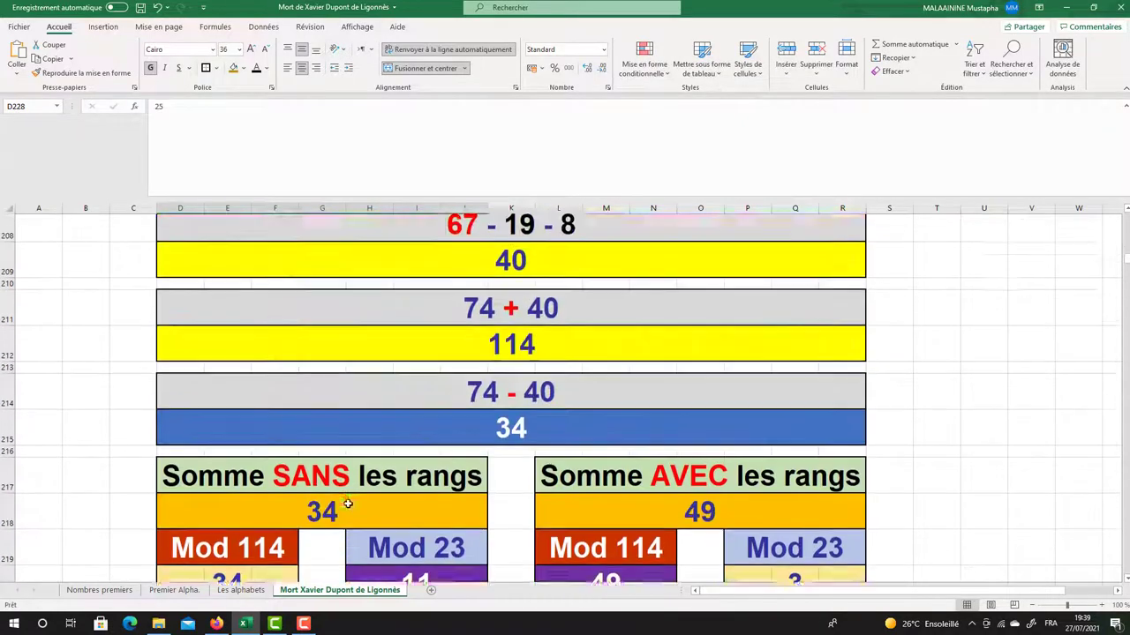
scroll(348, 503, up, 7)
drag(243, 256, 623, 398)
scroll(624, 398, down, 5)
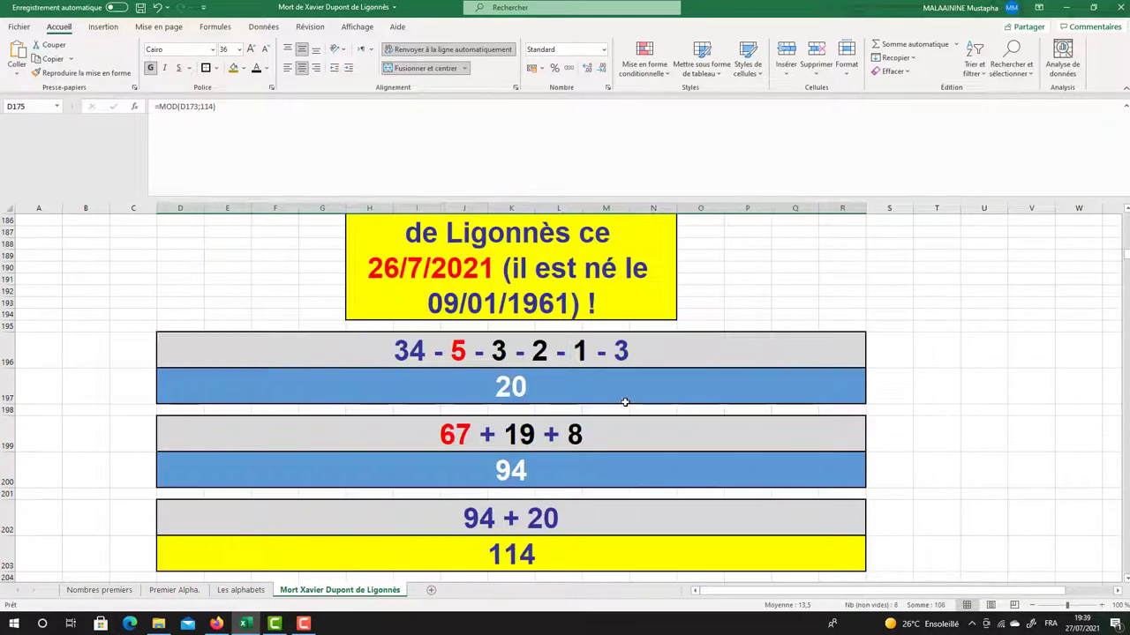
Examine the sum formulas in D227 and L227, without and with the ranks of rows 221 to 224
scroll(625, 402, down, 8)
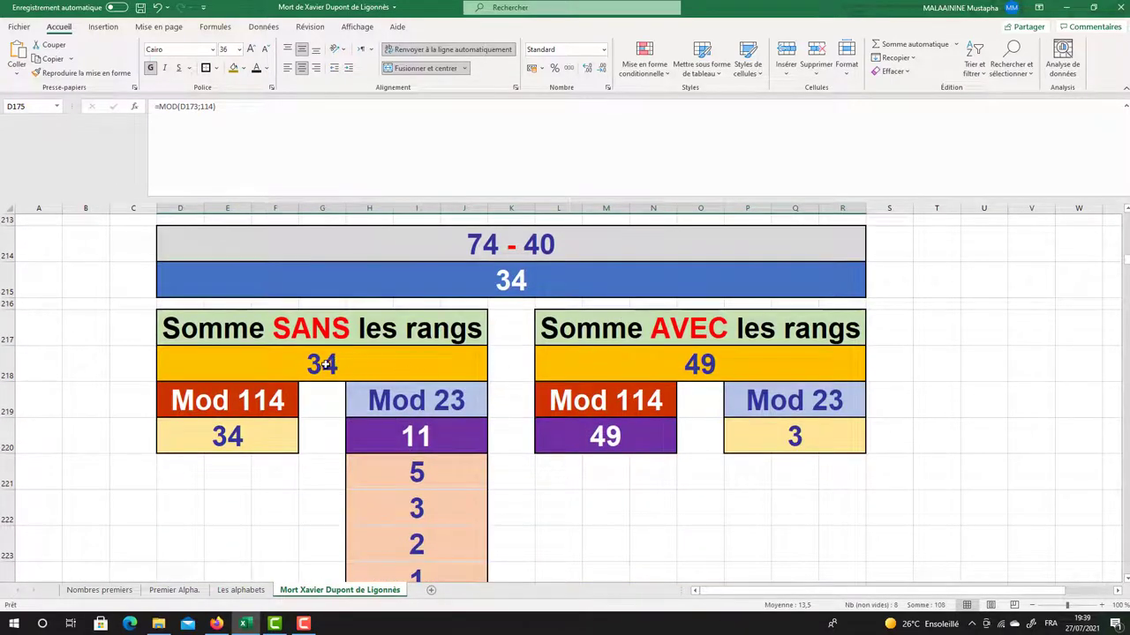
scroll(441, 375, down, 1)
scroll(374, 441, down, 1)
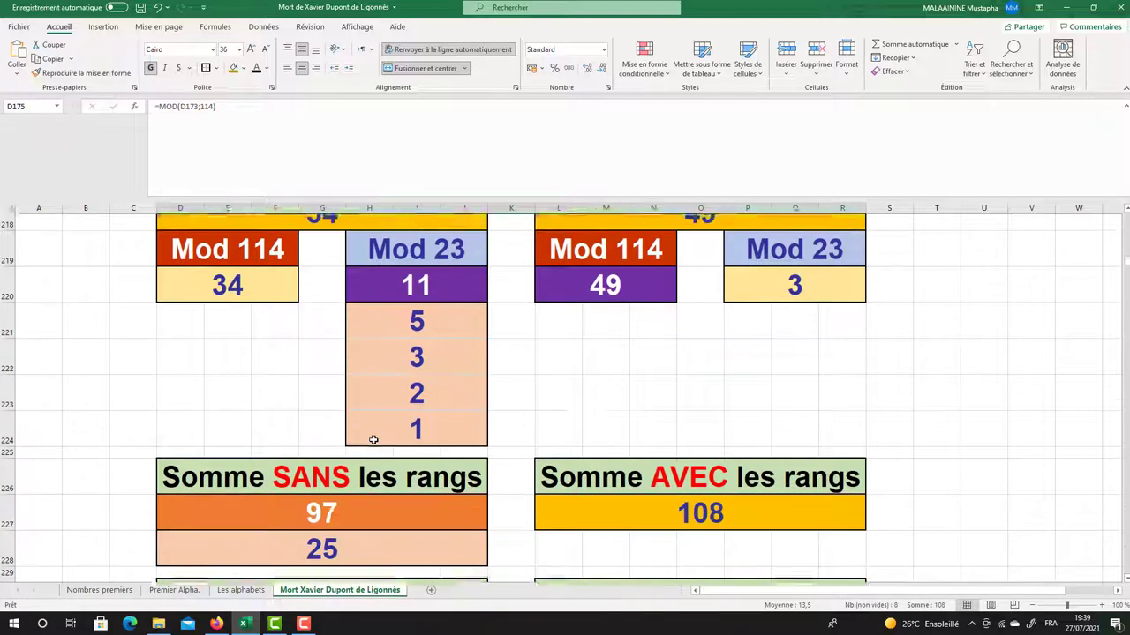
double_click(326, 500)
key(Return)
double_click(618, 492)
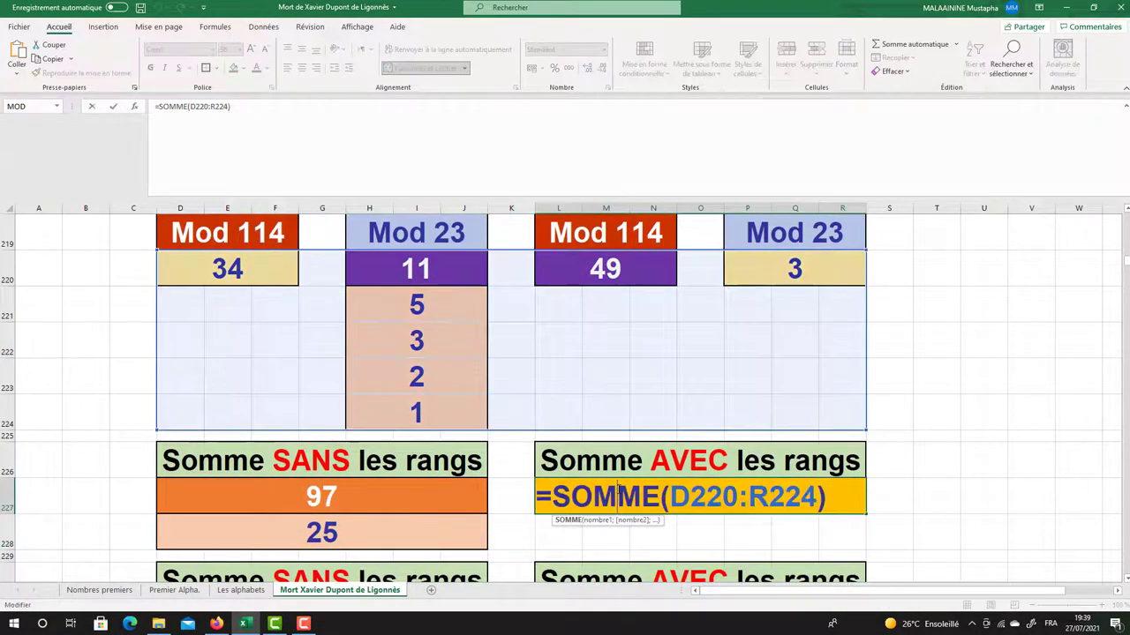
key(Return)
Check the rank in D228 and the formula in D231 that sums the row 227 totals
click(384, 498)
scroll(384, 498, down, 1)
click(296, 414)
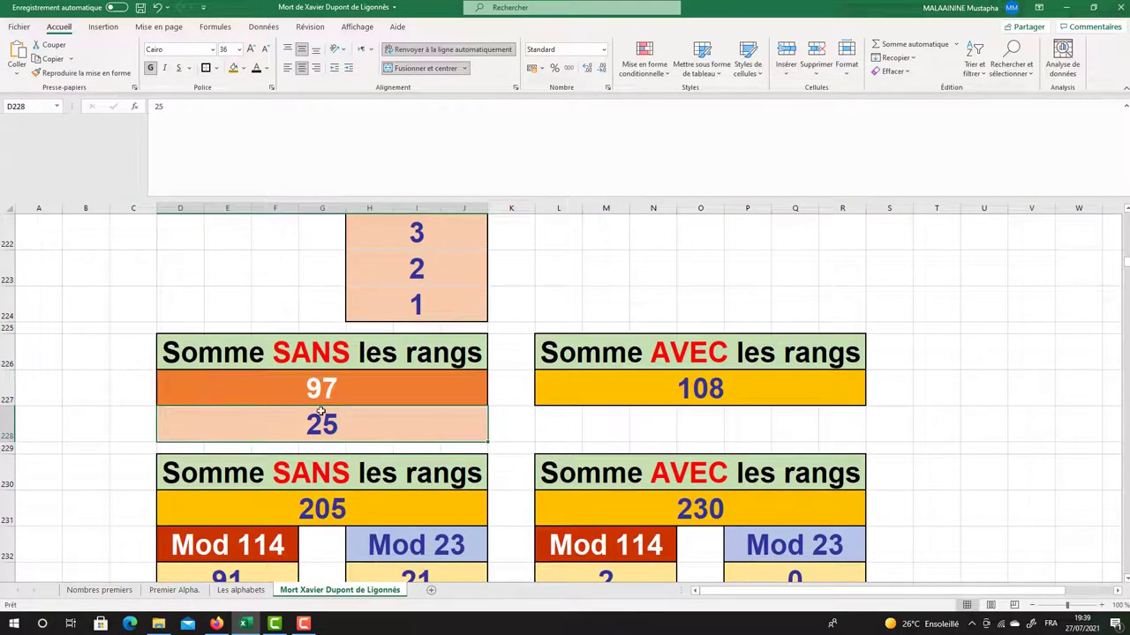
double_click(328, 500)
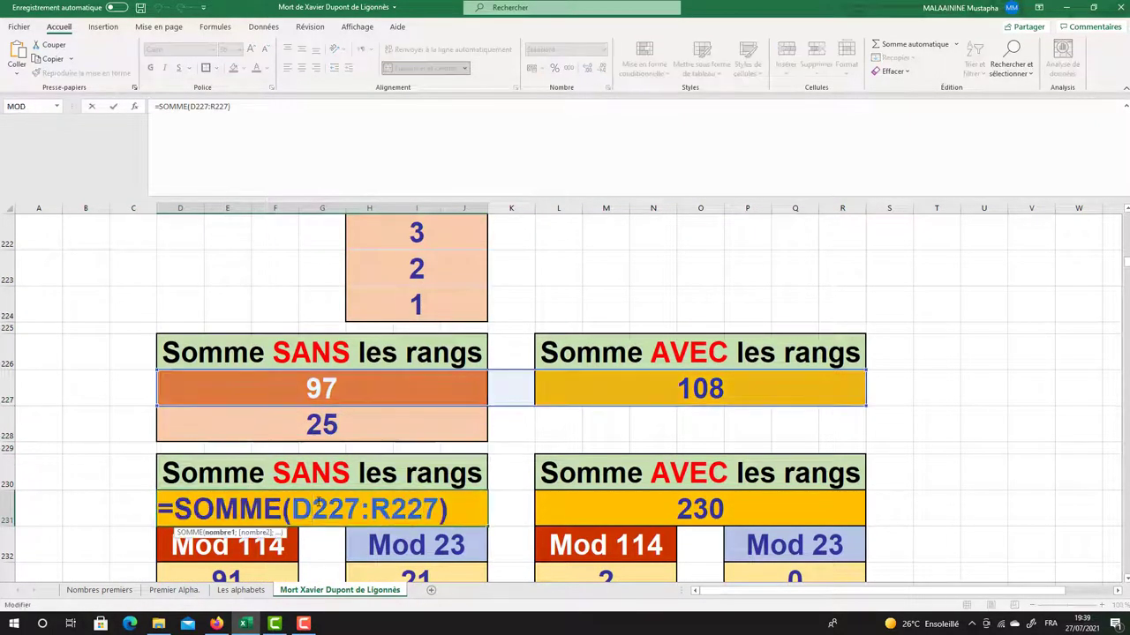
key(Return)
Trace the addition formula in D237 back to the four modulo results in row 233
scroll(709, 506, down, 2)
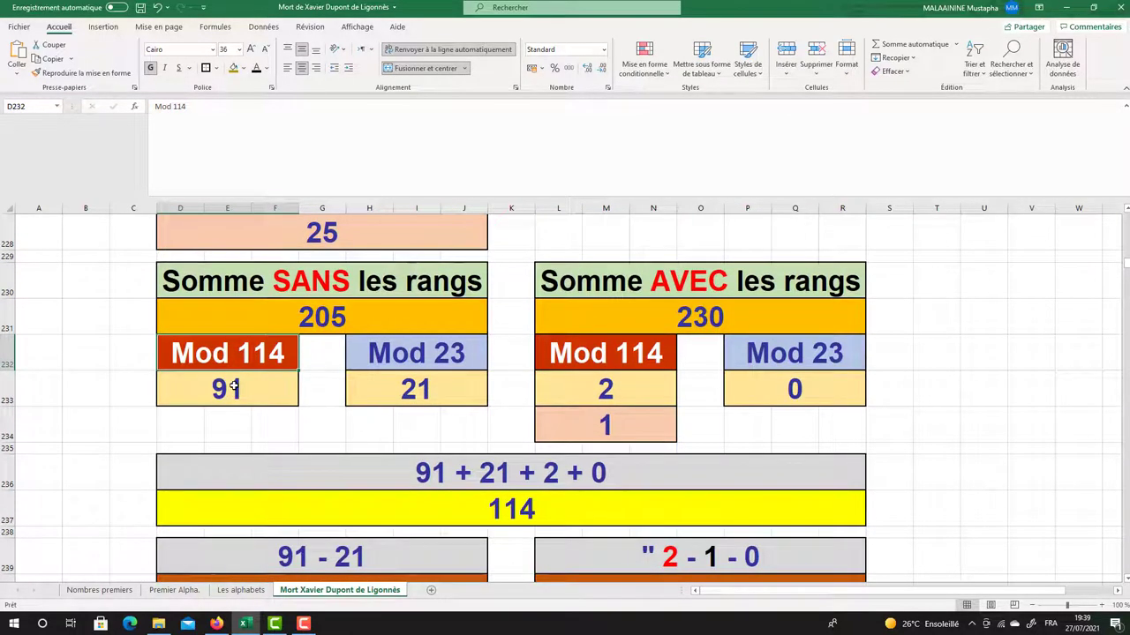
double_click(491, 504)
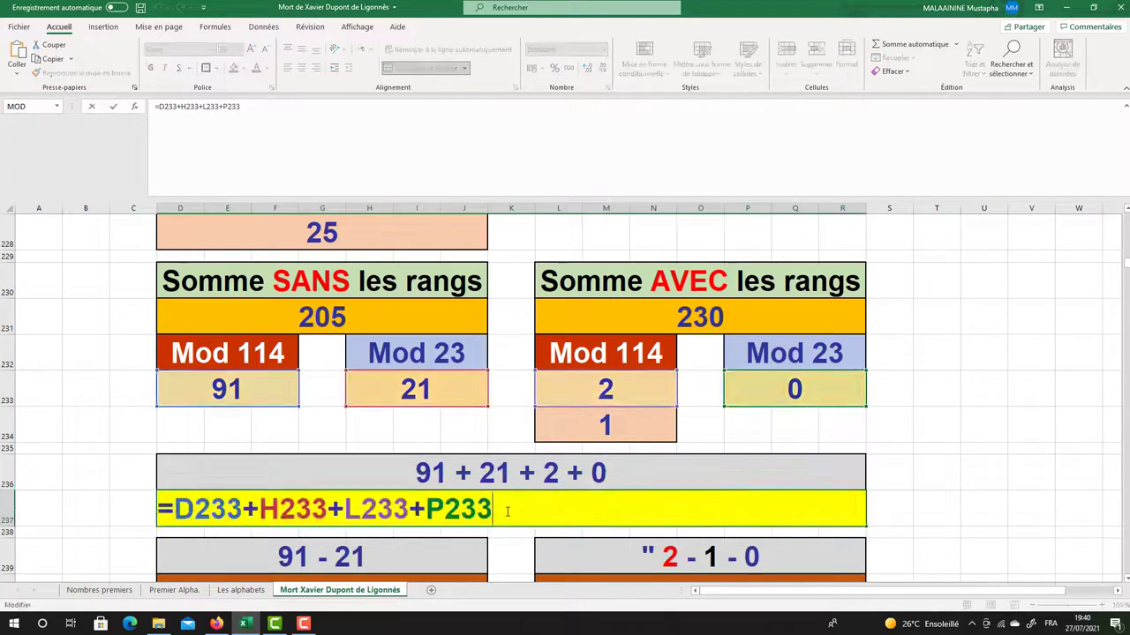
key(Return)
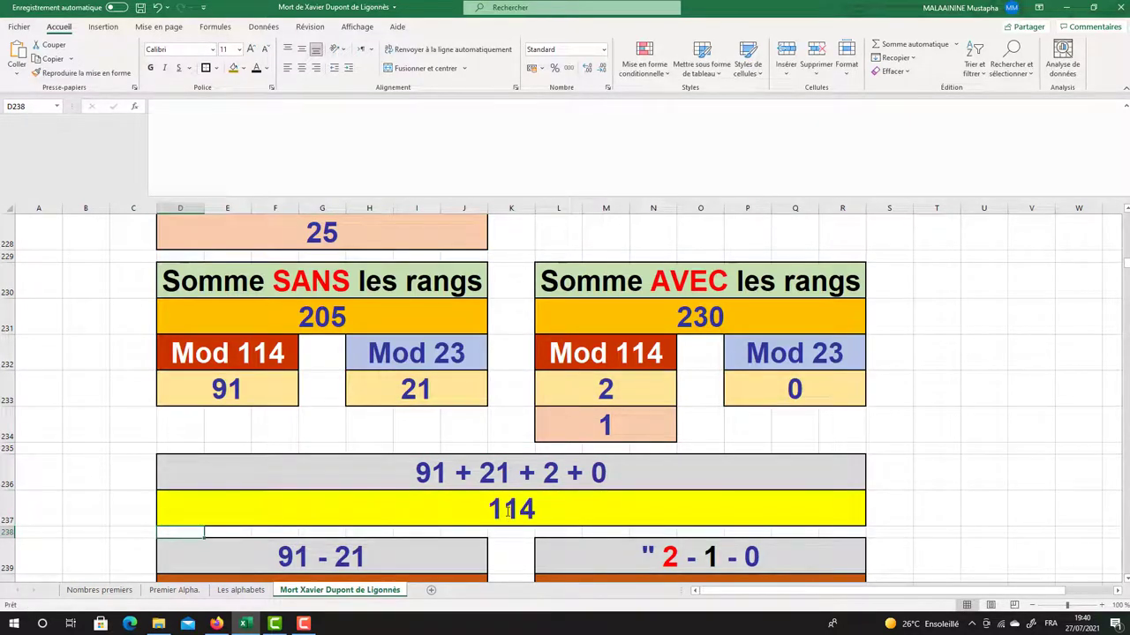
Compare the subtraction results in row 240 with their modulo and rank source cells in rows 233 and 234
click(243, 390)
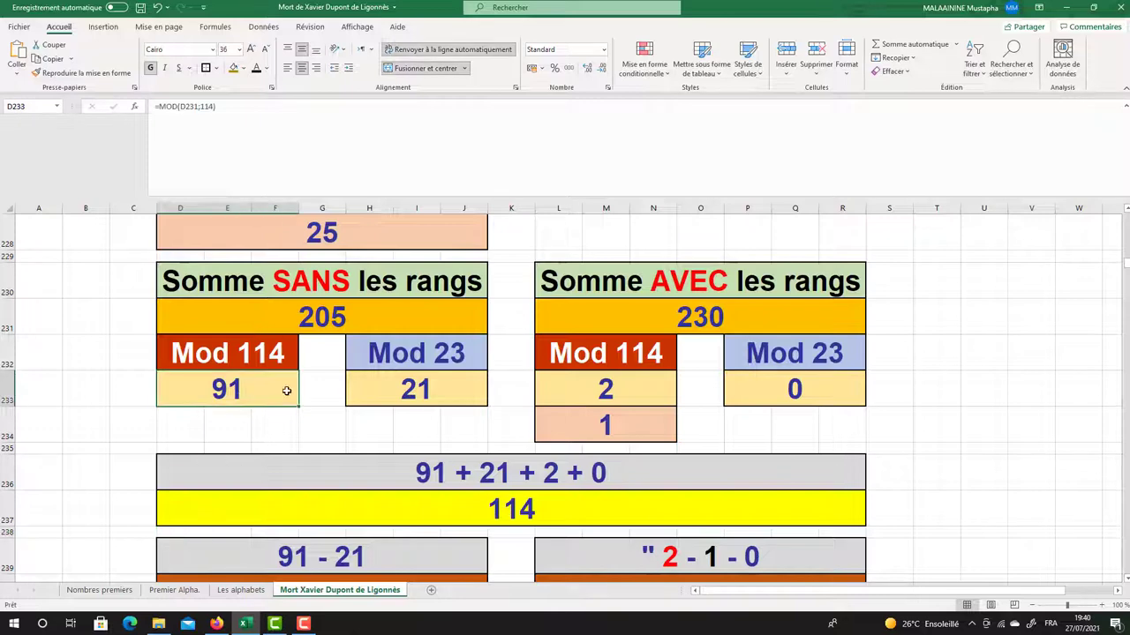
click(363, 394)
scroll(315, 484, down, 1)
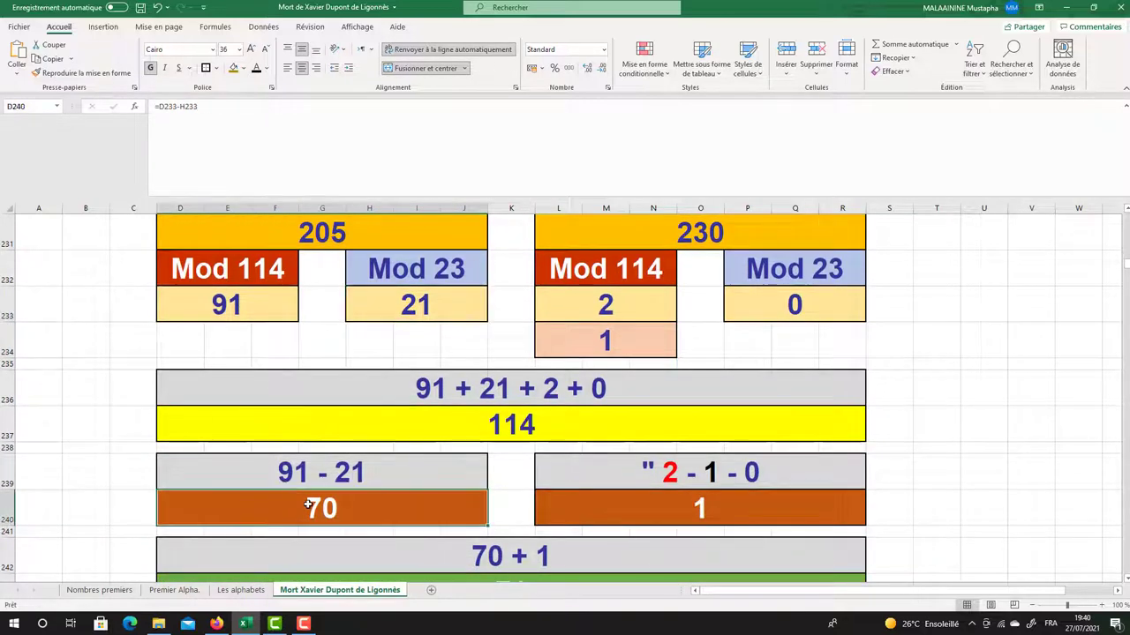
click(669, 300)
click(631, 342)
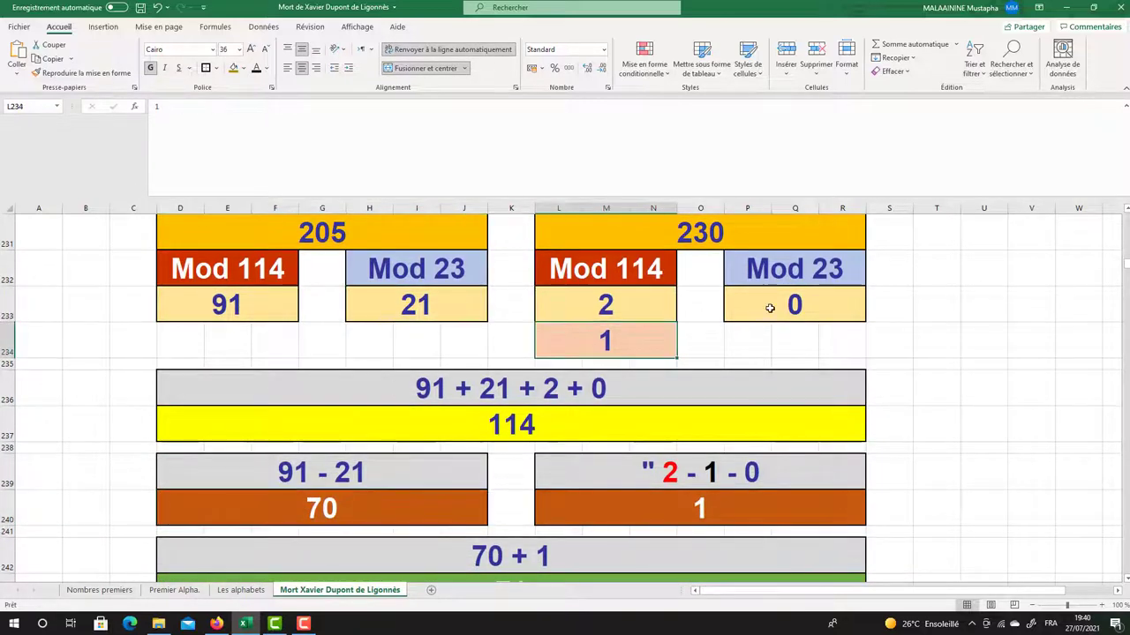
click(763, 307)
click(687, 508)
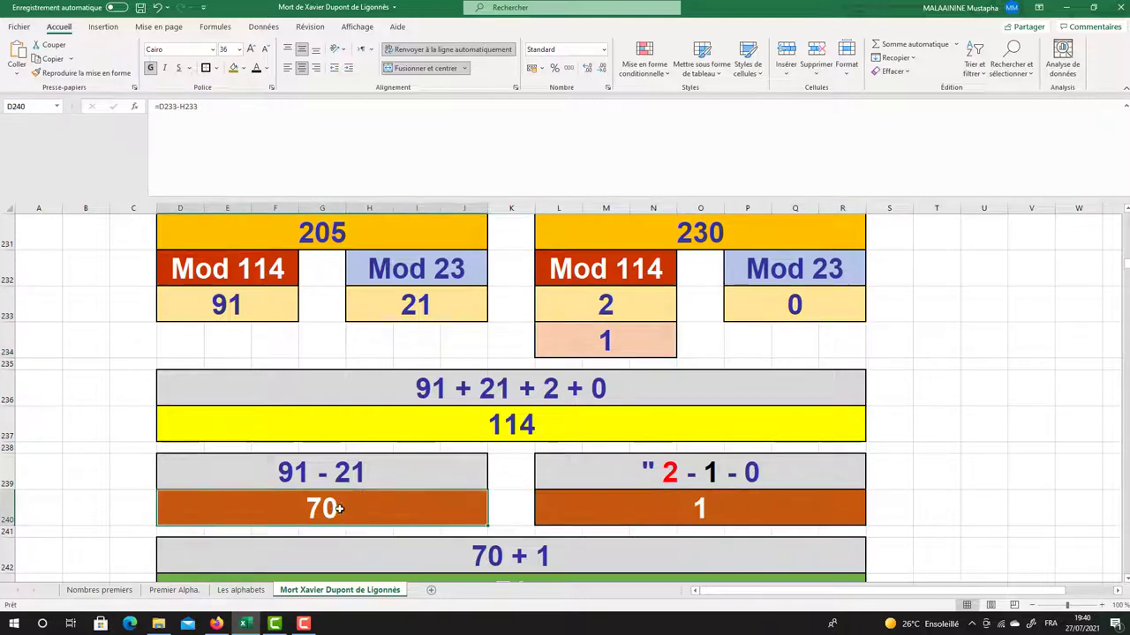
Examine the addition in D243, its rank in D244 and their sum formula in D247
scroll(676, 530, down, 1)
click(496, 485)
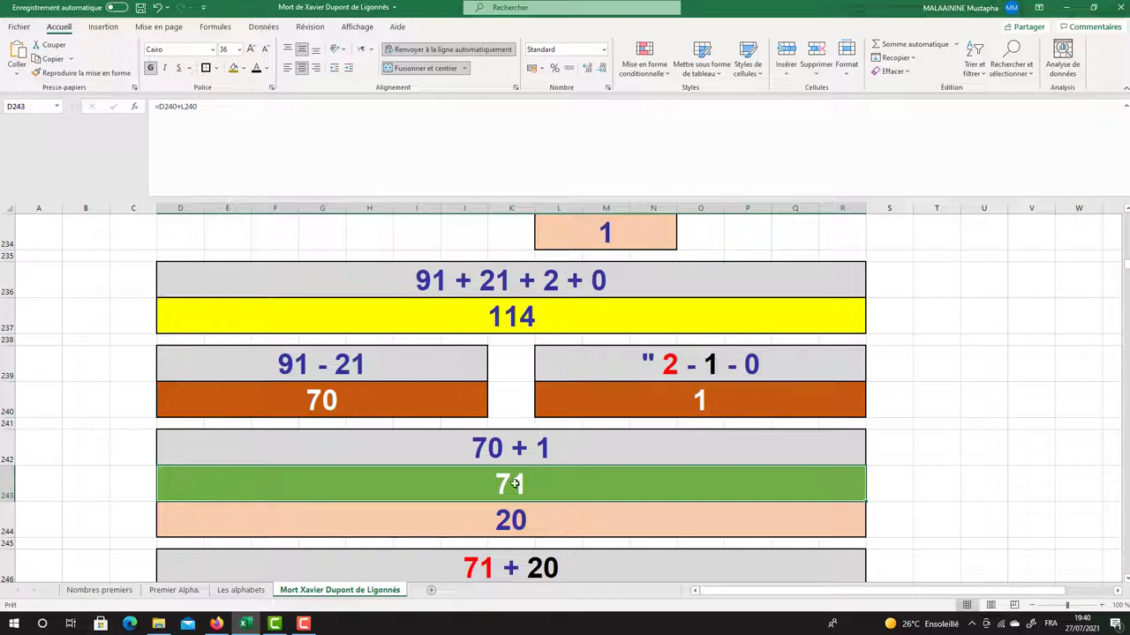
click(500, 511)
click(517, 468)
click(502, 511)
scroll(510, 479, down, 1)
click(549, 231)
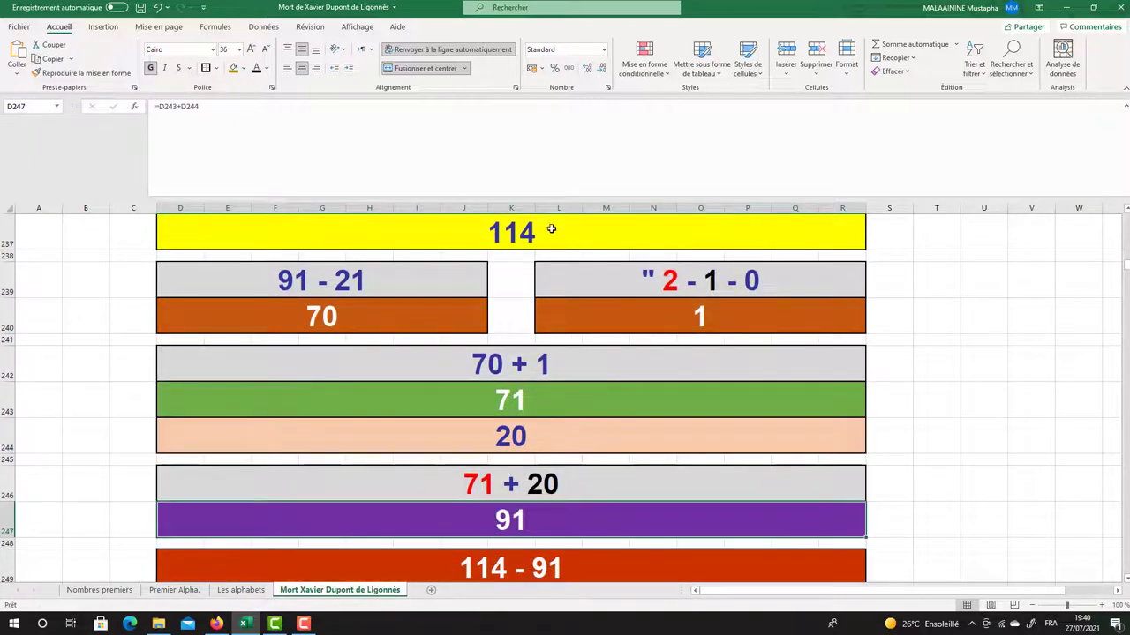
Check the subtraction from 114 in D250 against the total in D237
scroll(522, 330, down, 1)
click(500, 510)
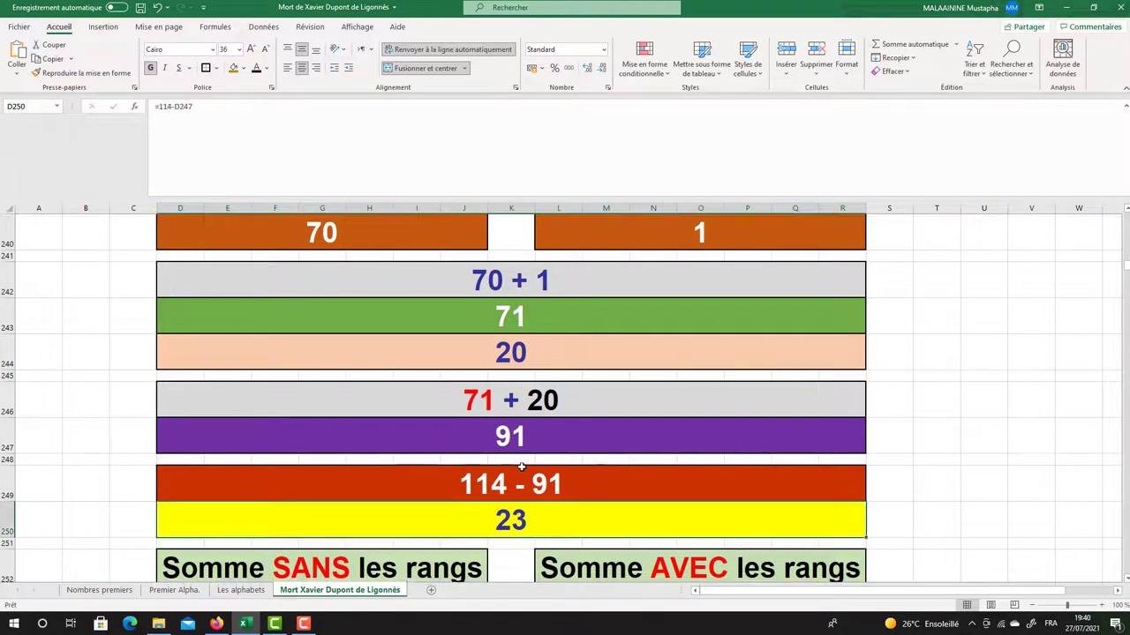
scroll(512, 486, up, 2)
scroll(522, 468, up, 1)
click(533, 324)
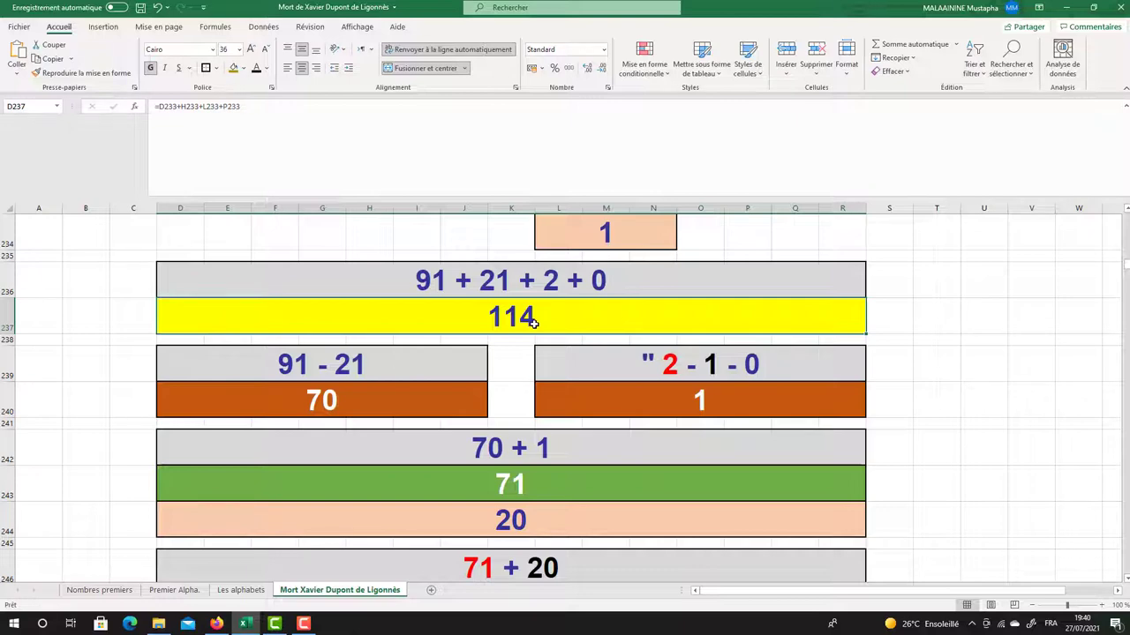
scroll(510, 322, down, 3)
click(518, 431)
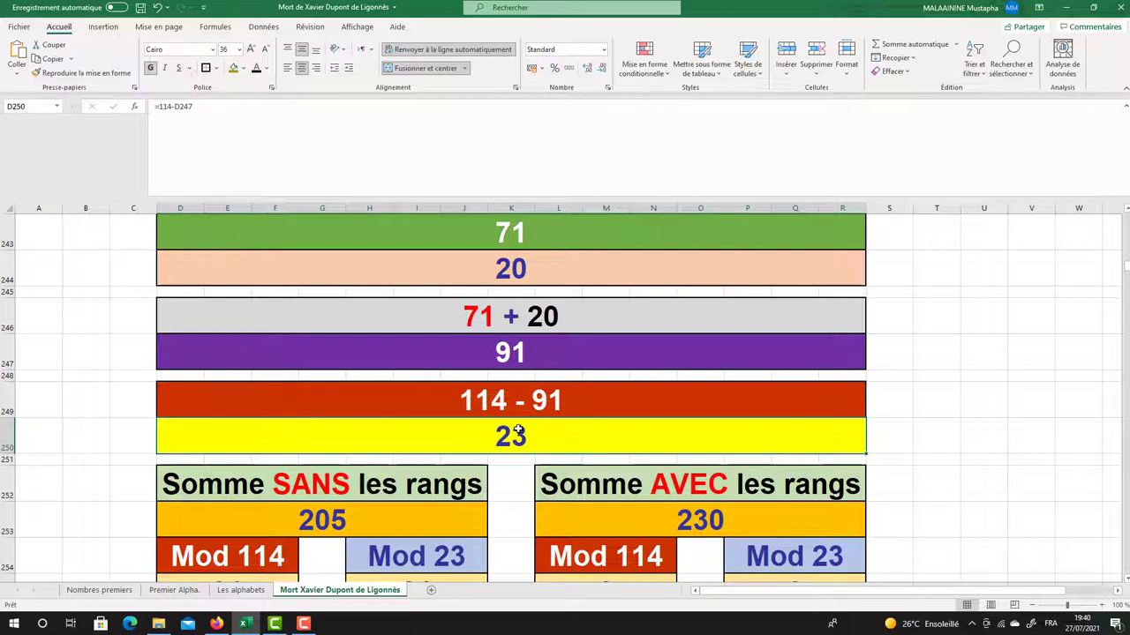
Examine the Mod 23 result in P233 and its repeat in P255, with the quotient formula in P257 and its source L253
scroll(518, 432, up, 4)
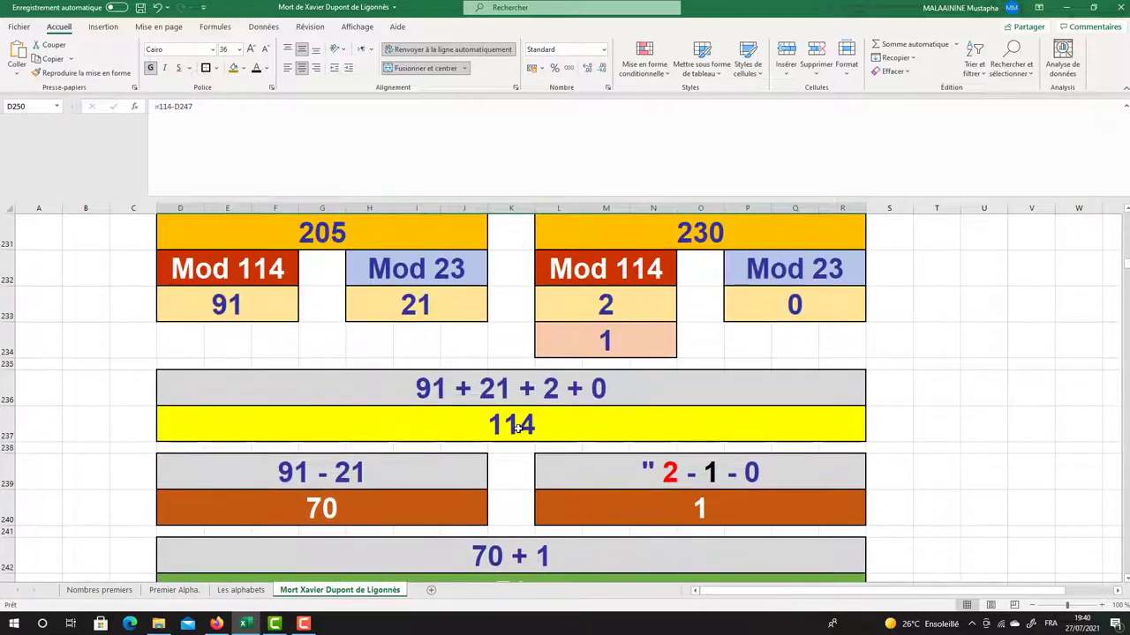
click(788, 311)
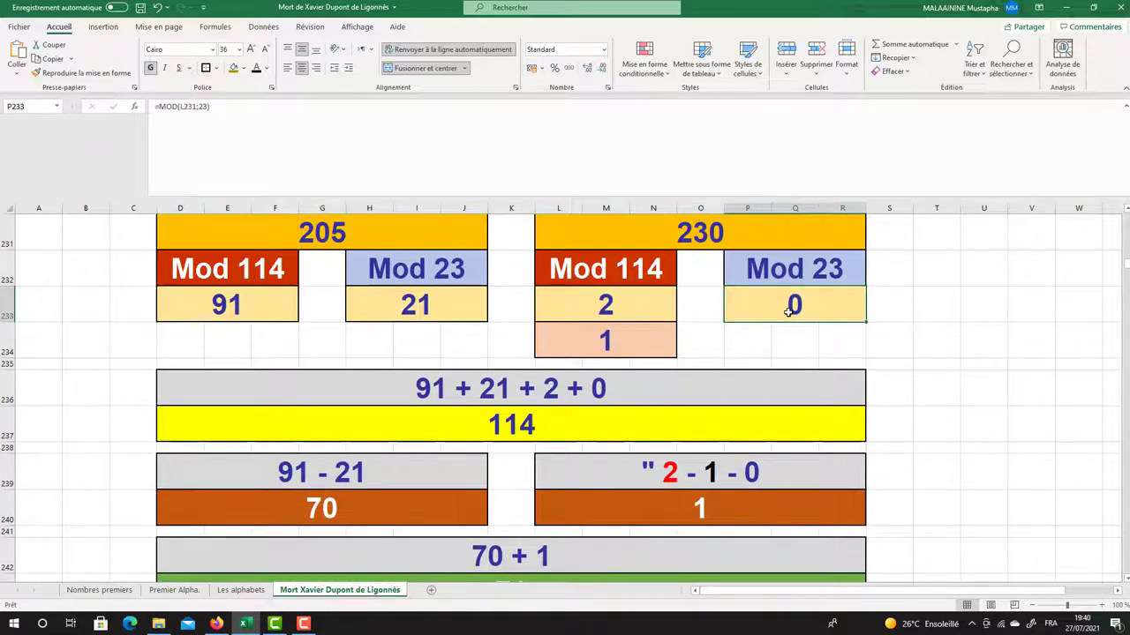
scroll(612, 274, down, 6)
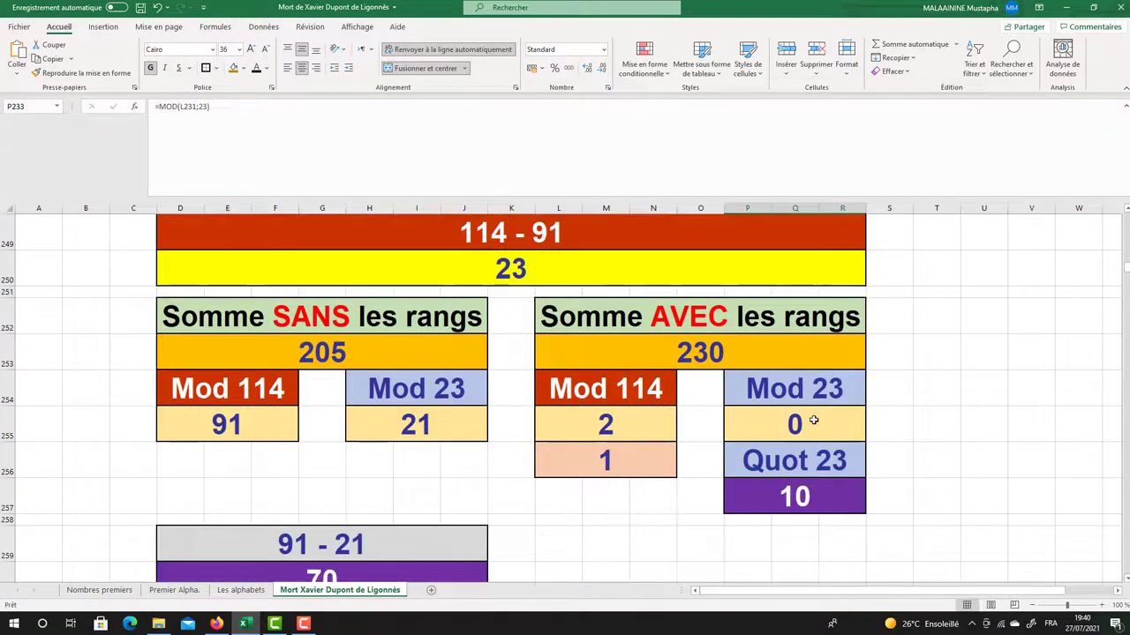
click(813, 421)
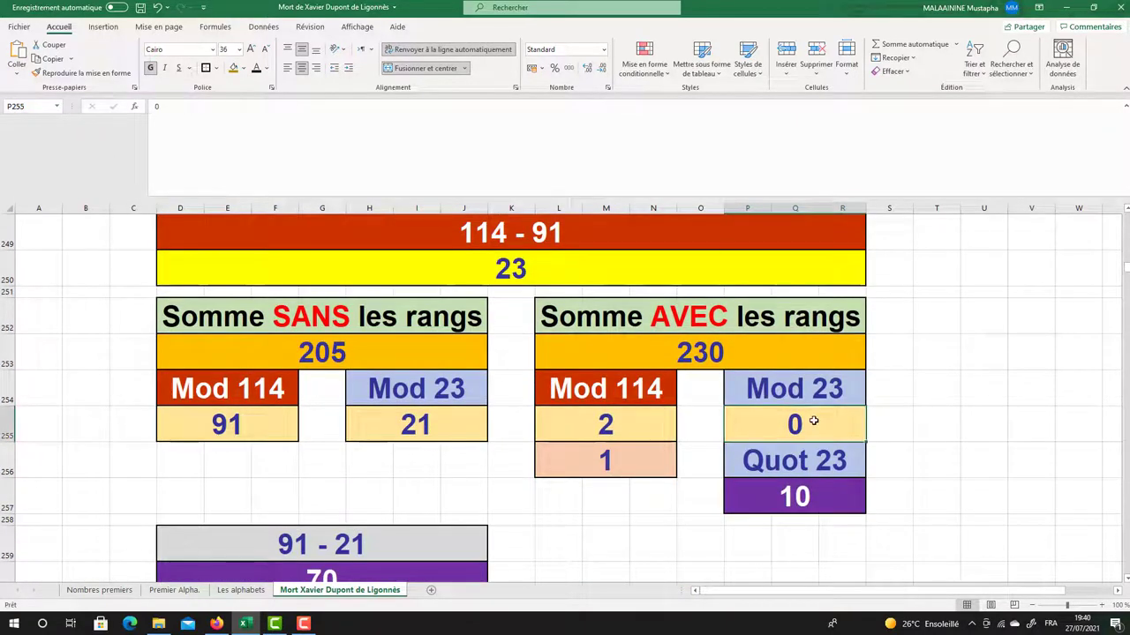
click(722, 352)
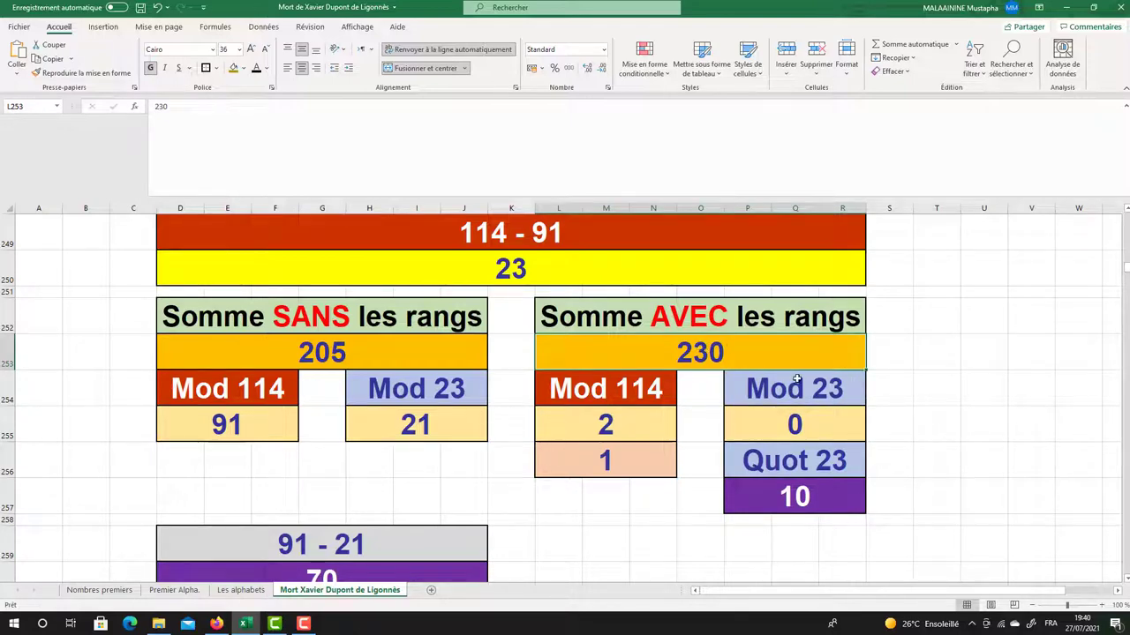
click(771, 506)
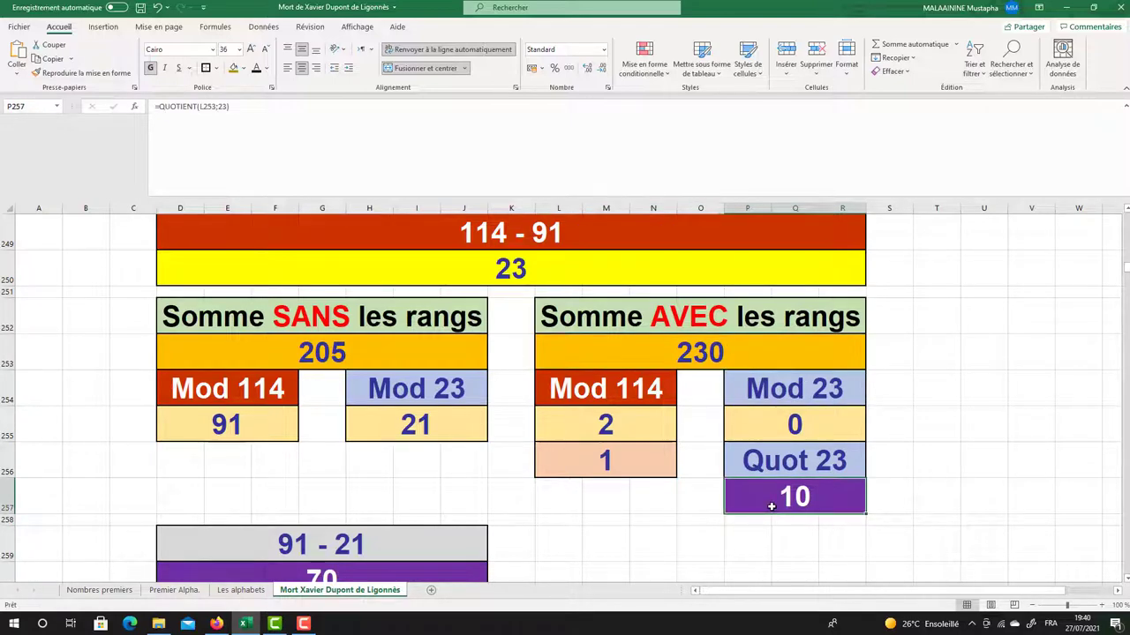
Trace the age result in D263 back to the difference in D260, the quotient in P257 and the modulo cells D255 and H255
click(238, 418)
click(401, 421)
scroll(415, 397, down, 1)
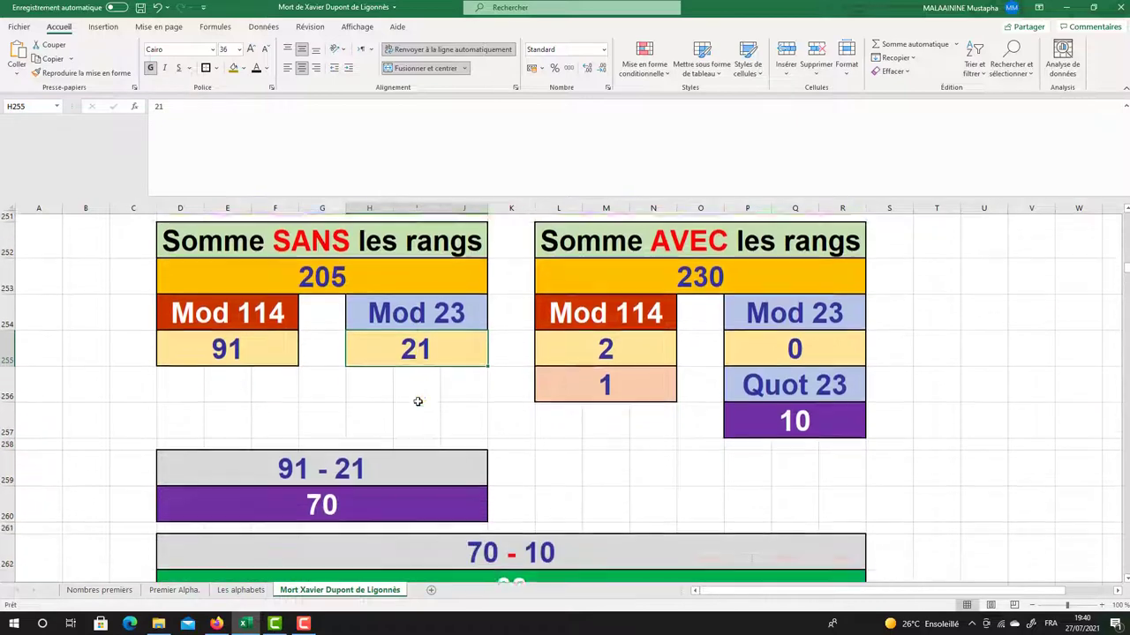
click(338, 497)
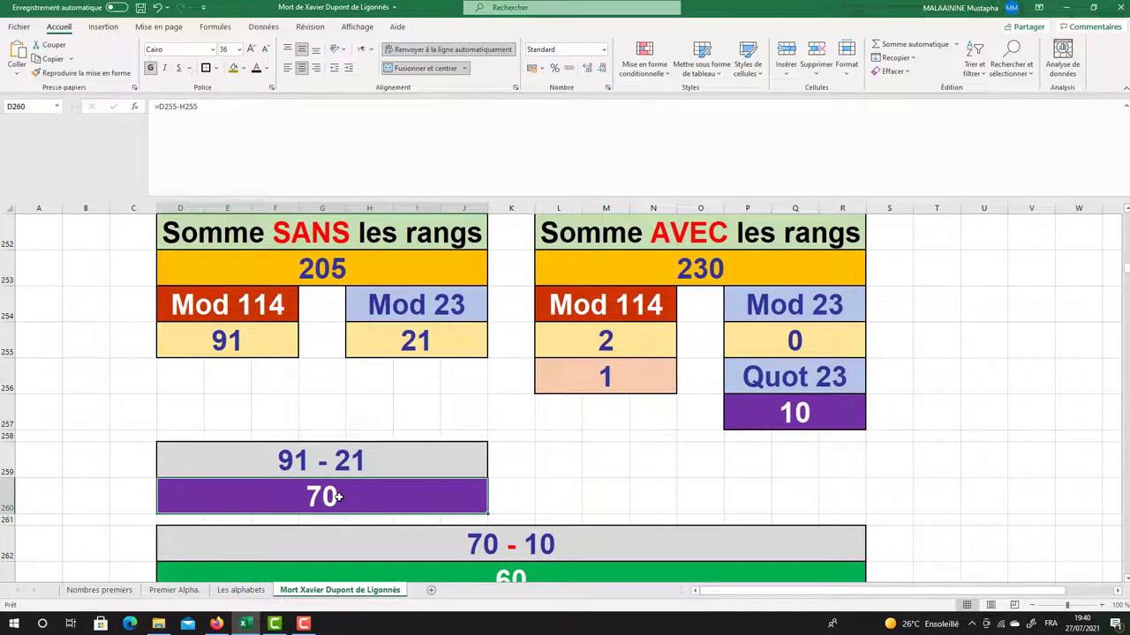
click(754, 401)
scroll(751, 398, down, 1)
click(510, 472)
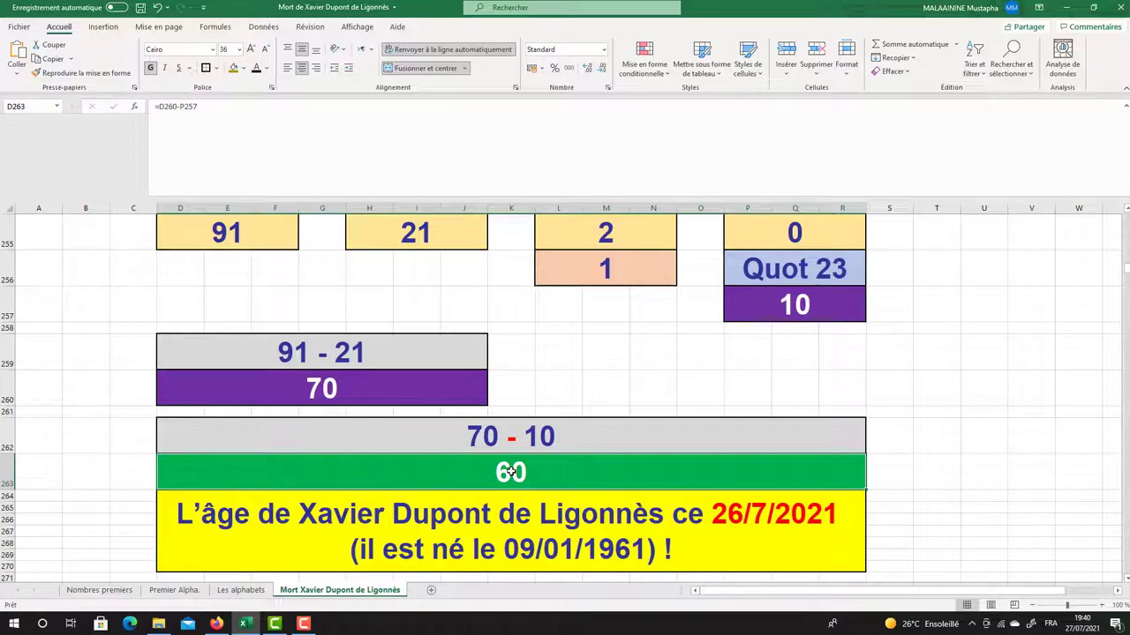
Review the modulo results across D255:R255, the quotient in P257 and the difference in D260
scroll(510, 472, up, 1)
drag(222, 329, 853, 342)
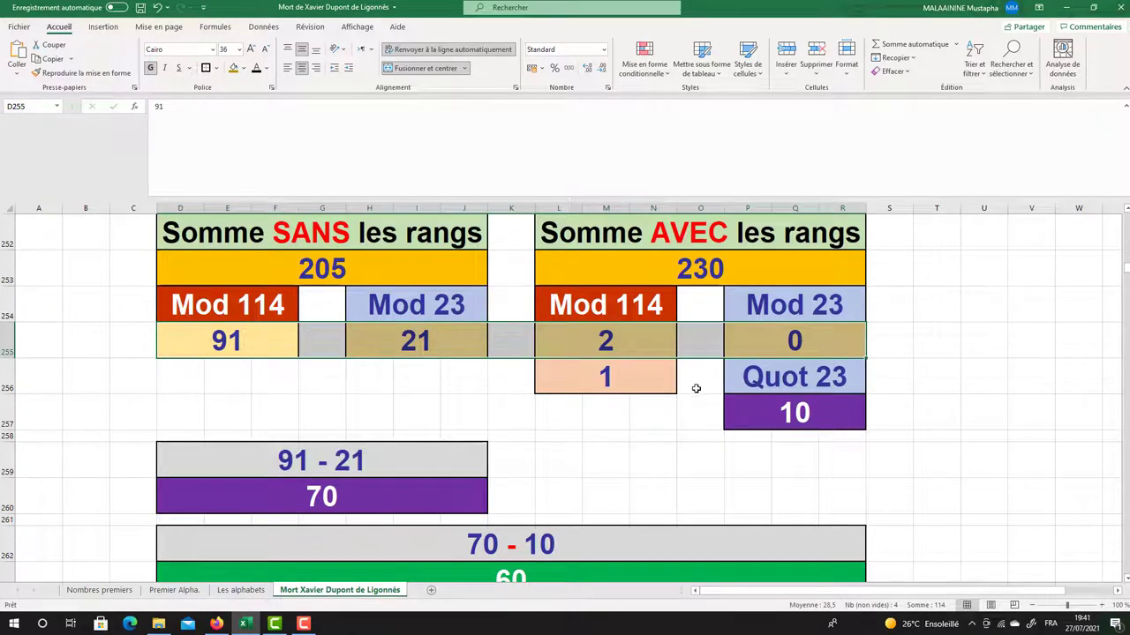
click(765, 411)
click(327, 490)
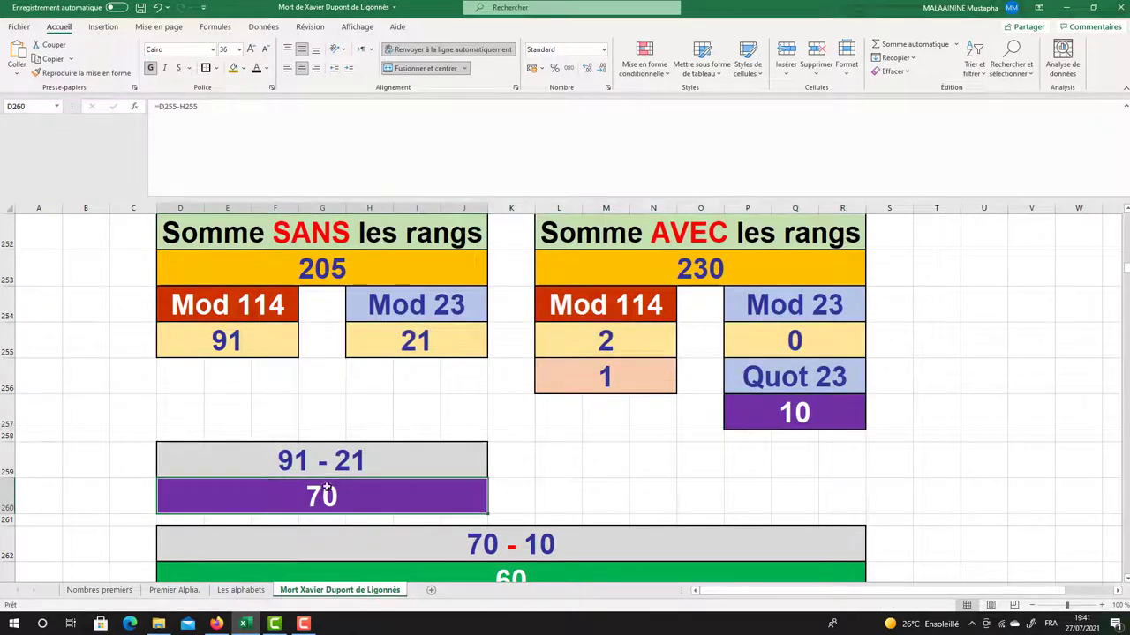
Apply a dark gold fill to the age result in D263
click(784, 411)
scroll(784, 411, down, 1)
click(539, 462)
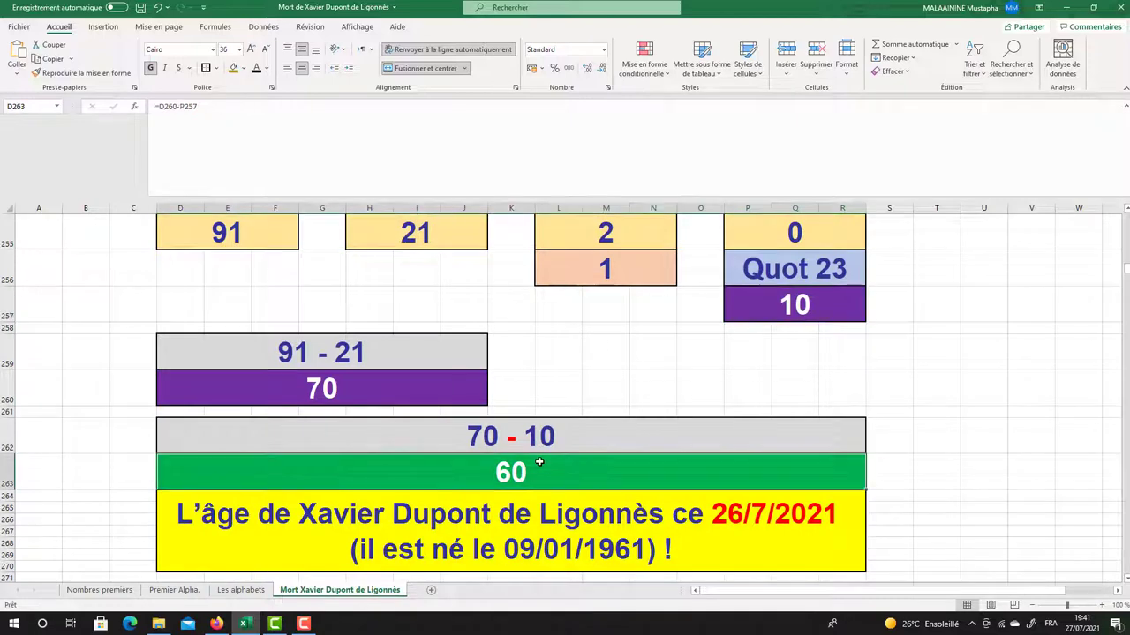
click(233, 68)
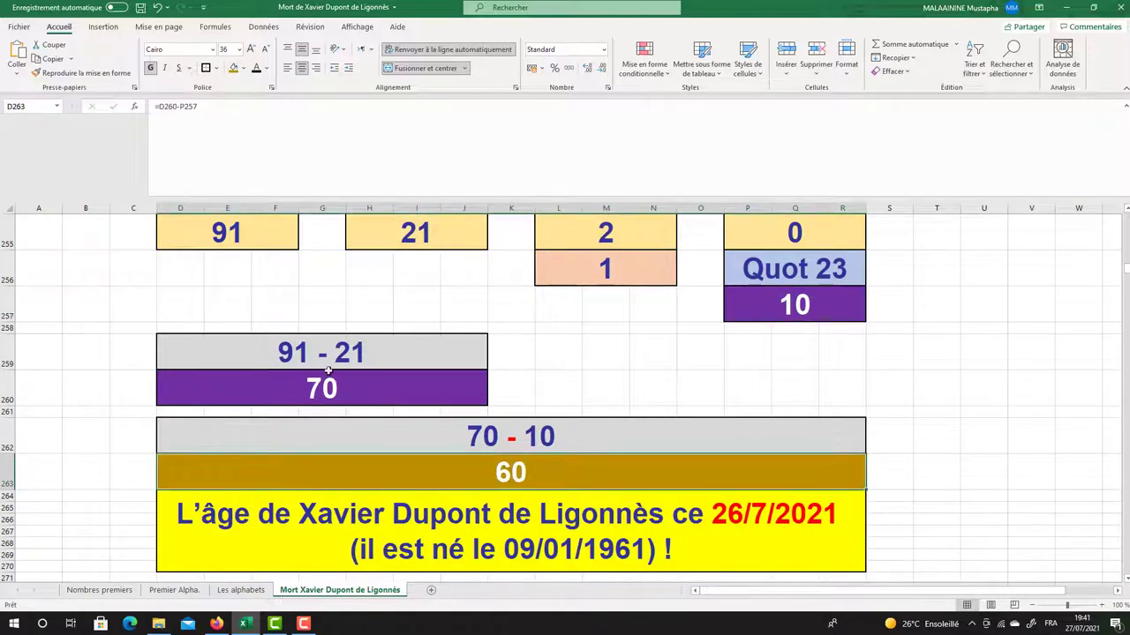
Trace the total in D276 back to the sum in D273 and the difference in D215
scroll(787, 325, down, 1)
click(486, 535)
scroll(486, 535, up, 8)
scroll(485, 536, up, 8)
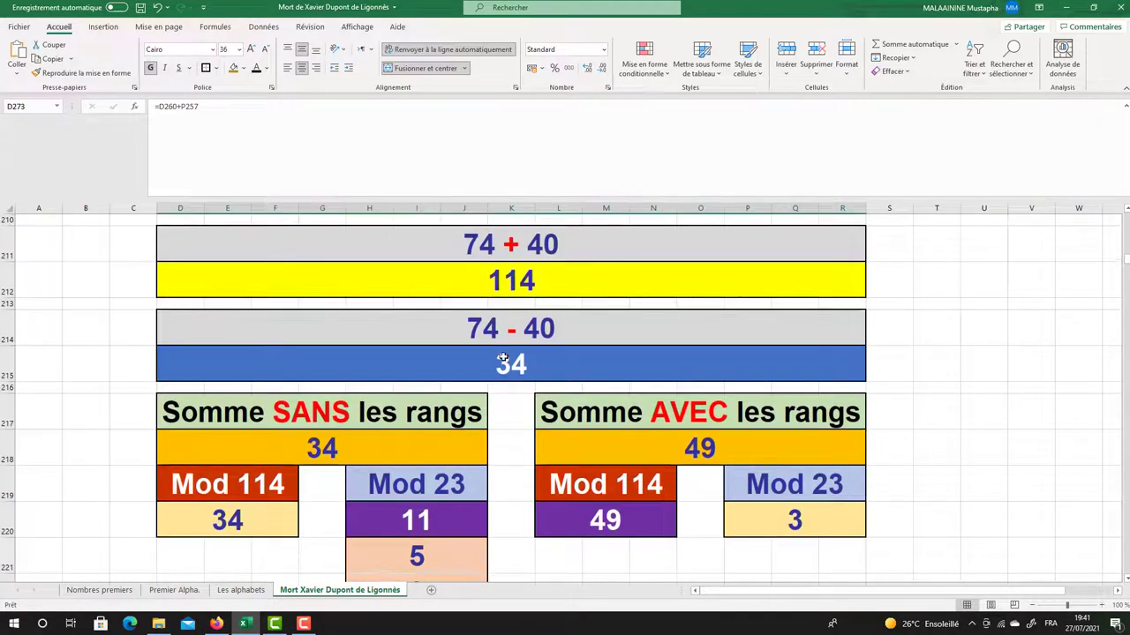
click(502, 357)
scroll(491, 442, down, 15)
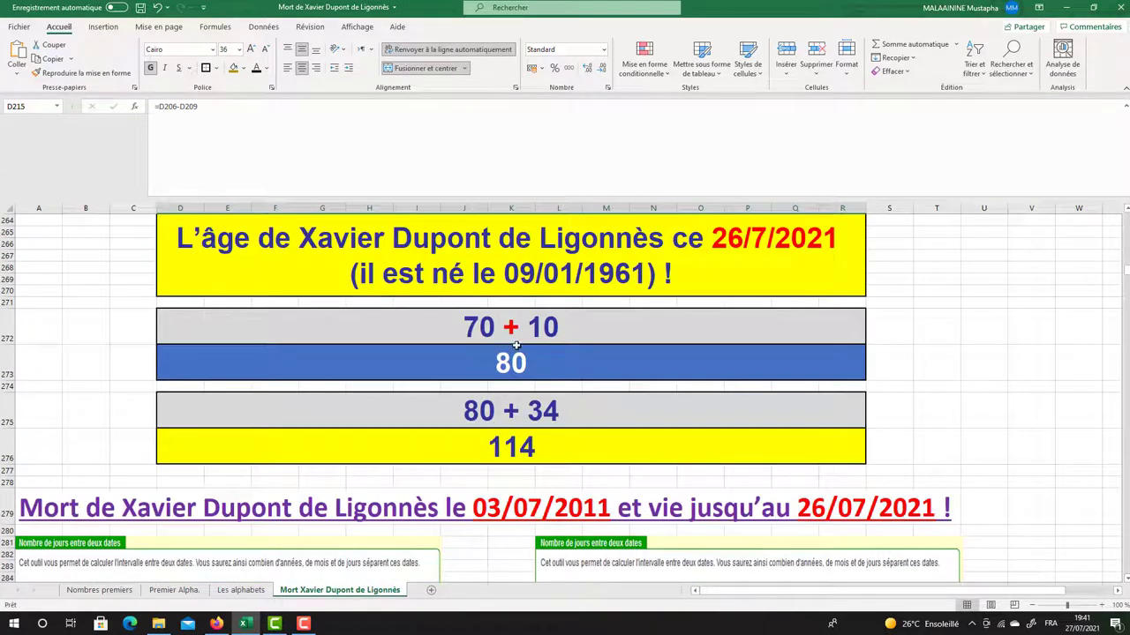
click(512, 461)
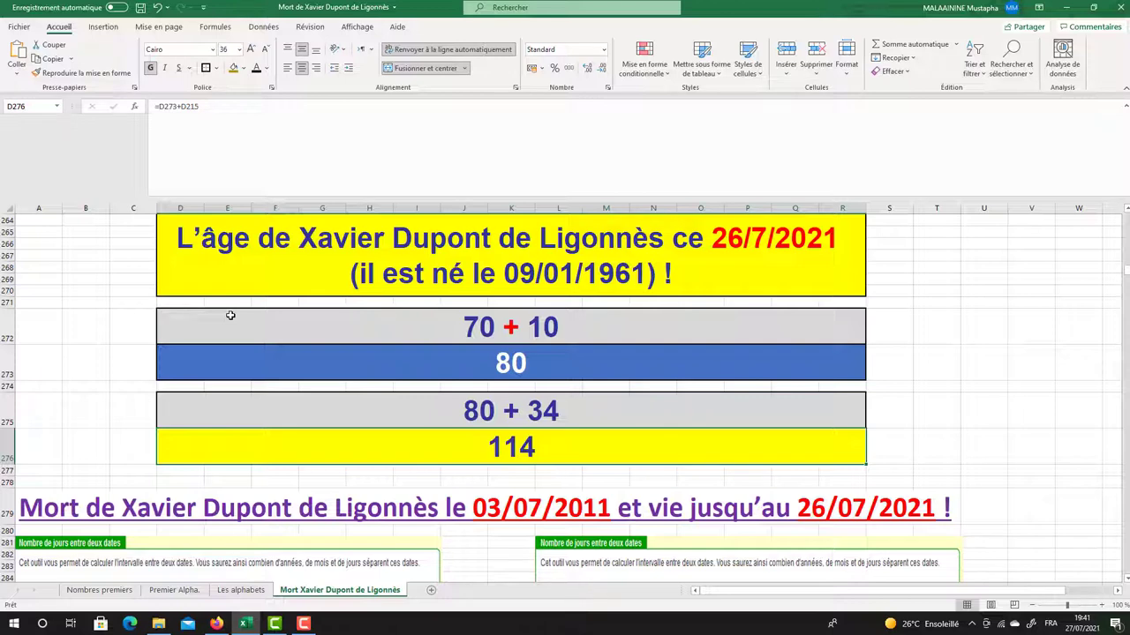
Examine the two date-interval calculations and their years, months and days split out in row 298 with the ranks below
scroll(230, 314, down, 3)
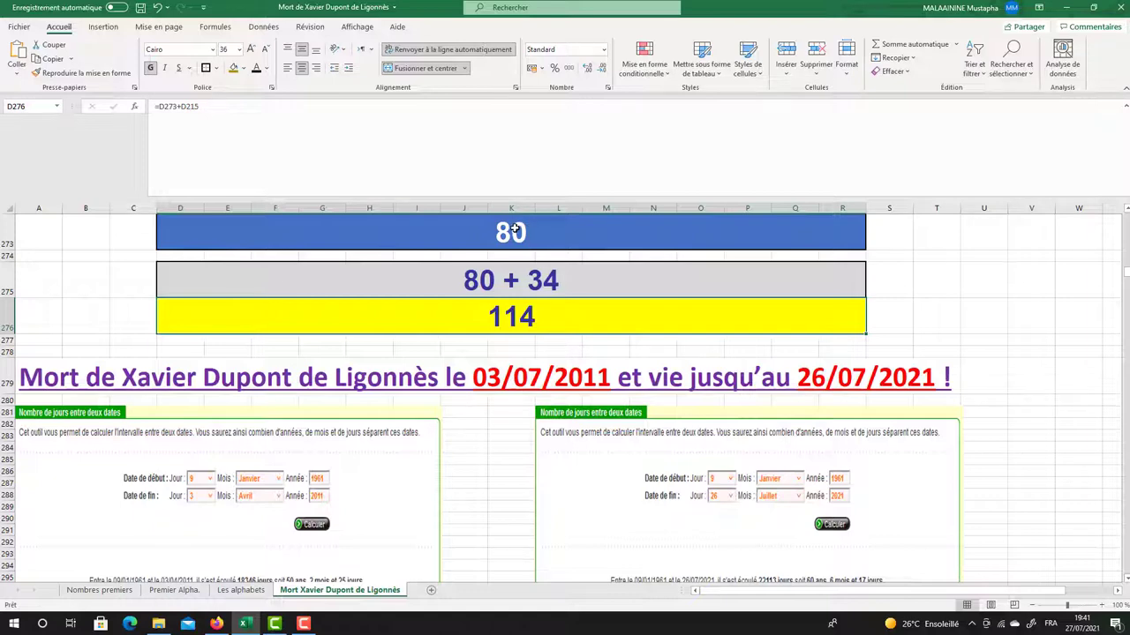
scroll(412, 252, down, 1)
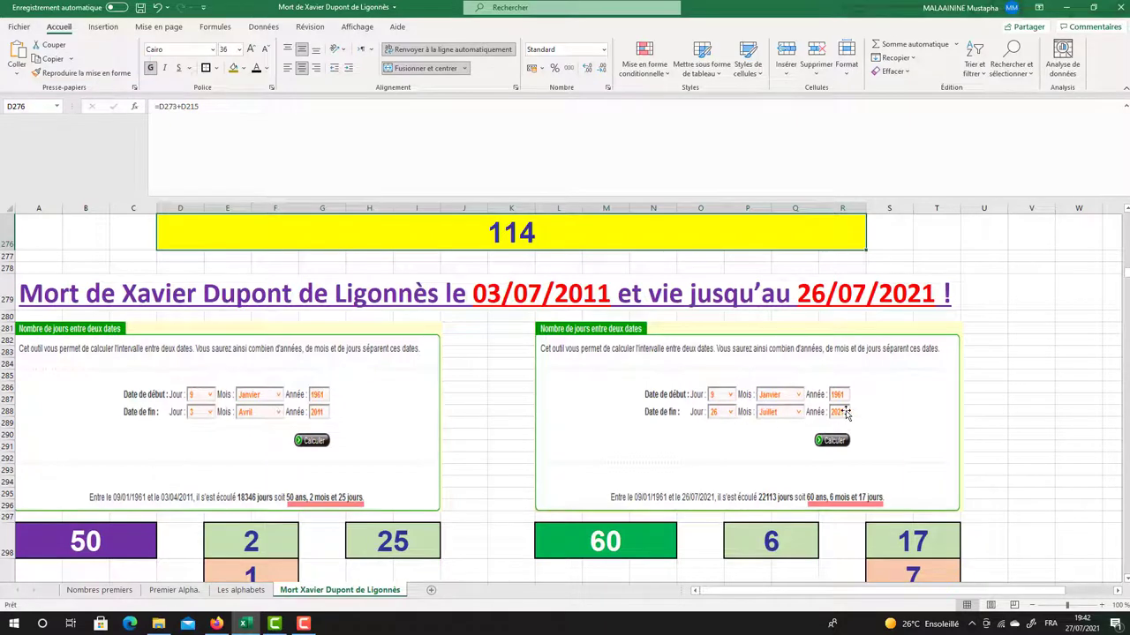
scroll(710, 424, down, 1)
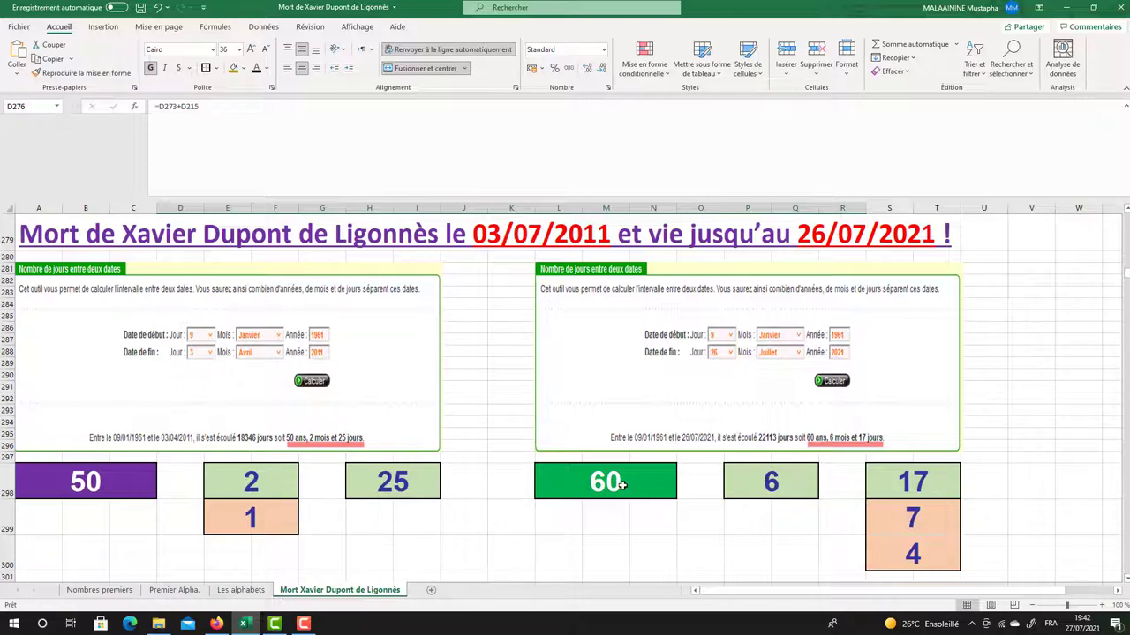
click(782, 495)
click(919, 488)
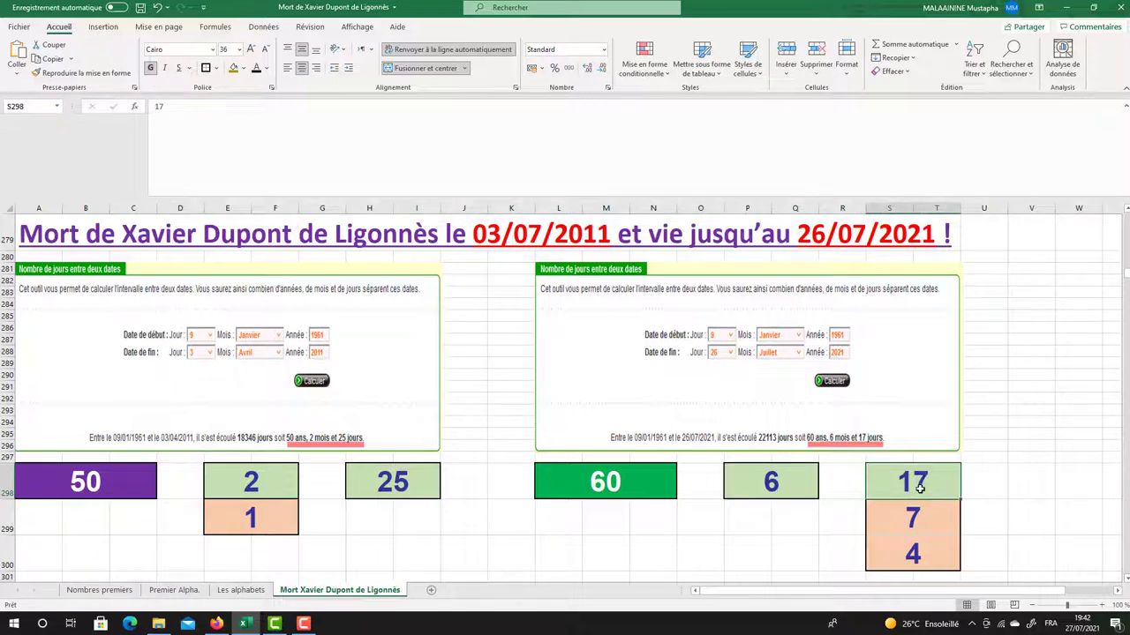
drag(87, 477, 425, 527)
click(586, 512)
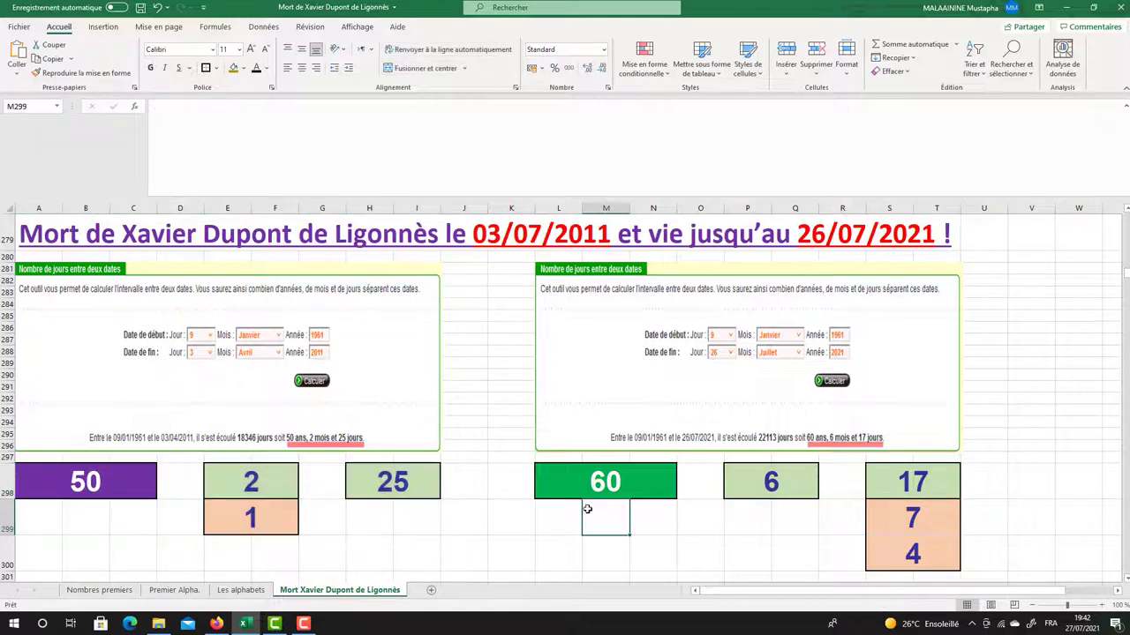
click(605, 483)
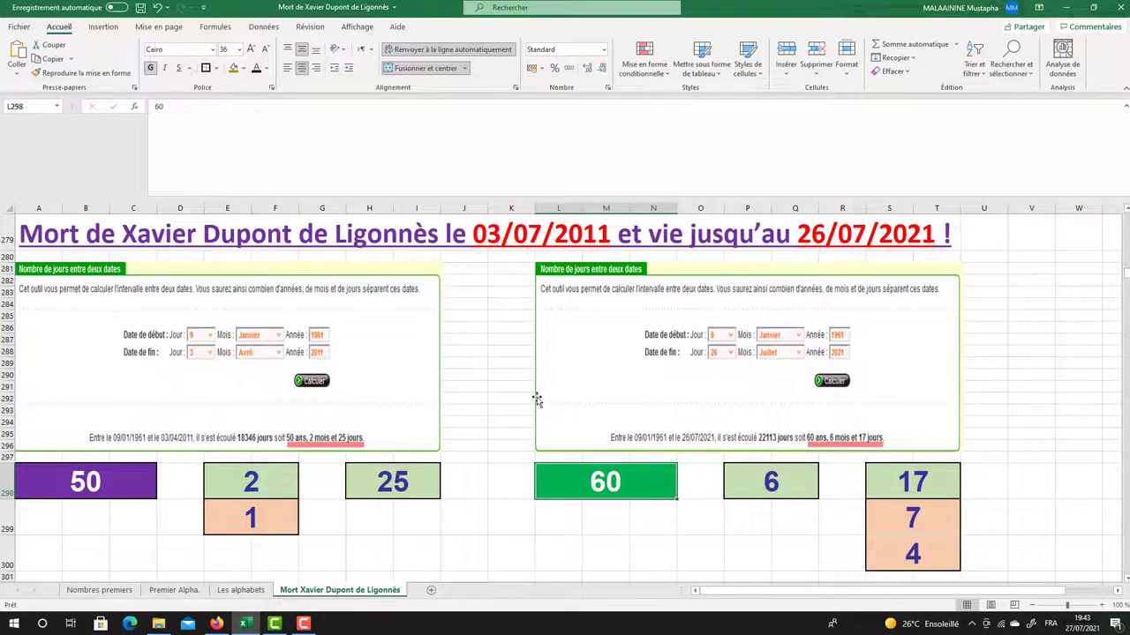
Check the subtraction in E303 against H298 and E298, and the sum with its rank in E307
scroll(537, 398, down, 2)
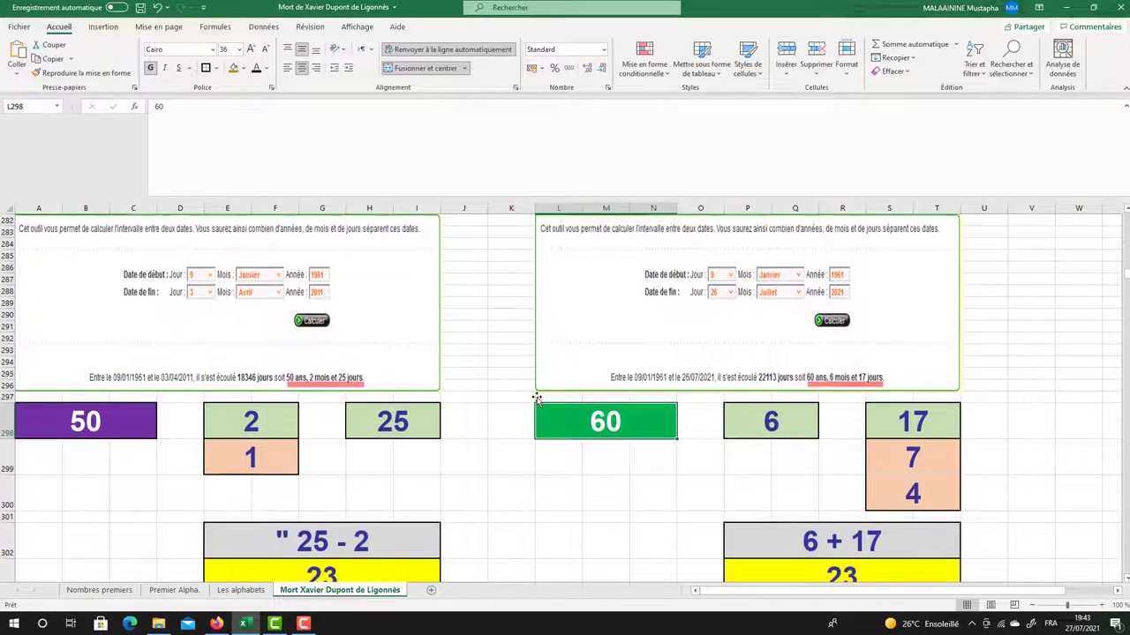
click(389, 396)
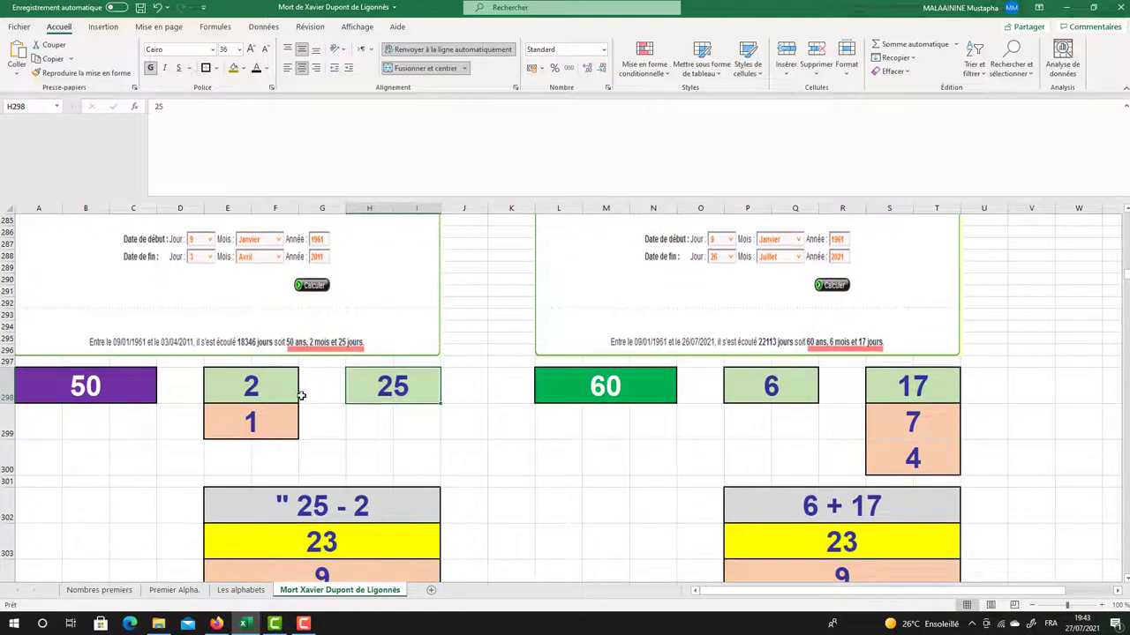
click(247, 379)
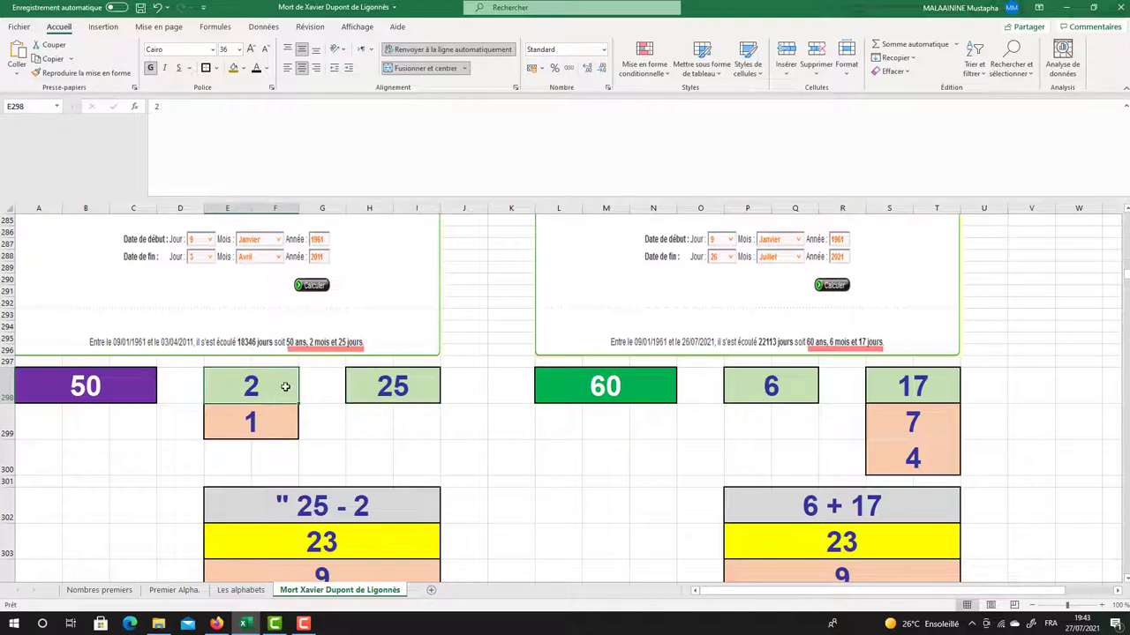
scroll(285, 387, down, 1)
click(305, 503)
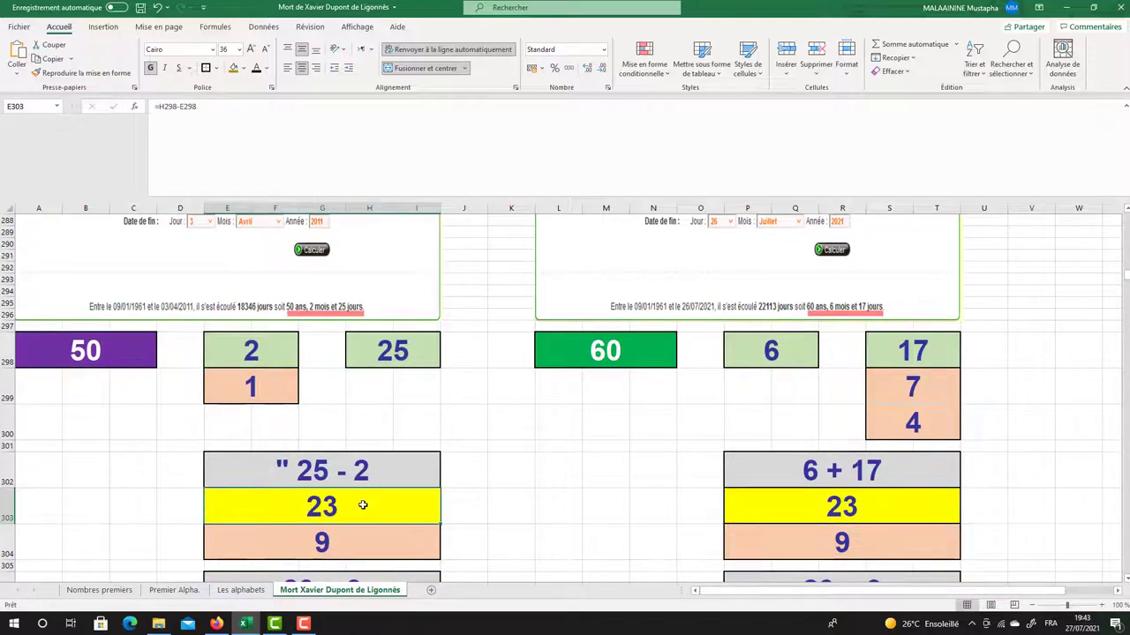
scroll(328, 497, down, 1)
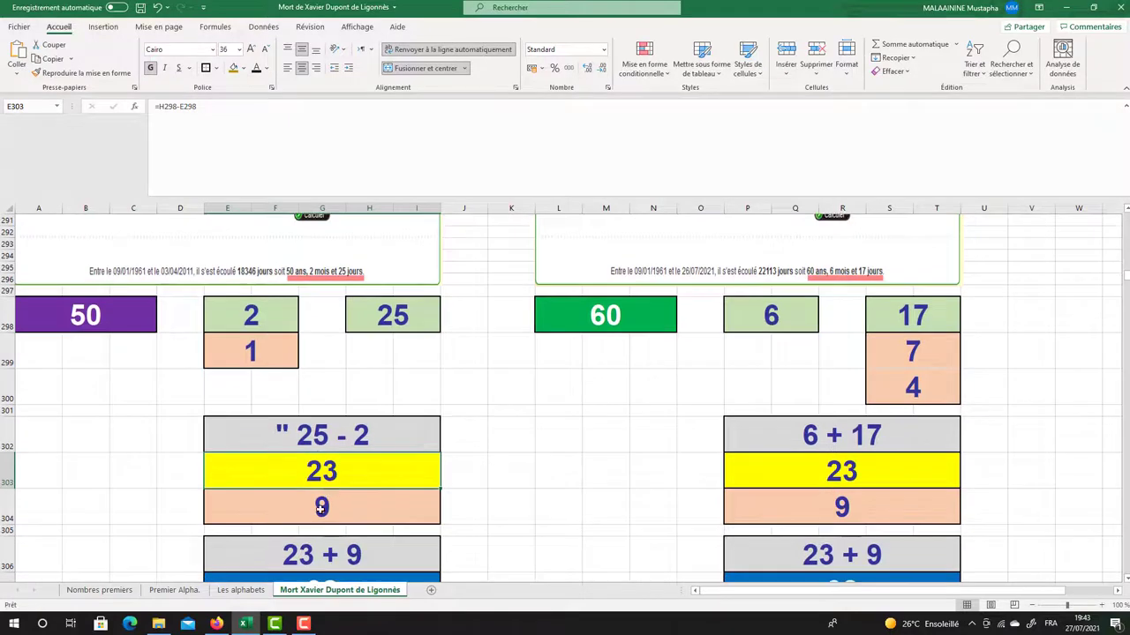
scroll(321, 508, down, 1)
click(327, 547)
scroll(328, 521, down, 1)
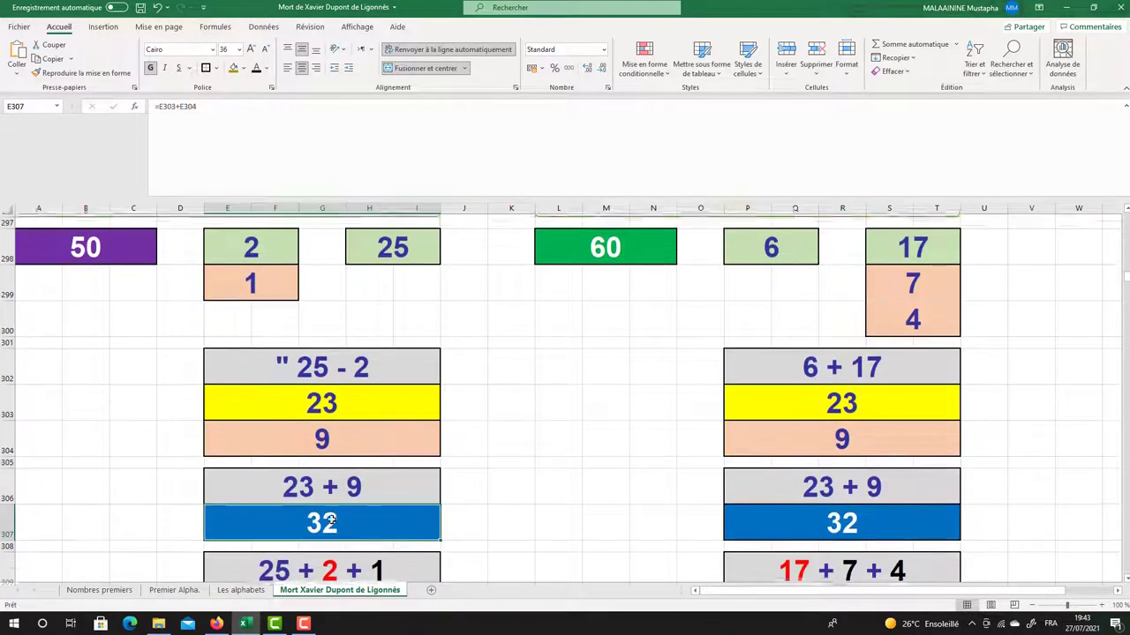
Examine the 25 + 2 + 1 addition in E310 and the resulting age formula in E313
click(322, 251)
click(226, 307)
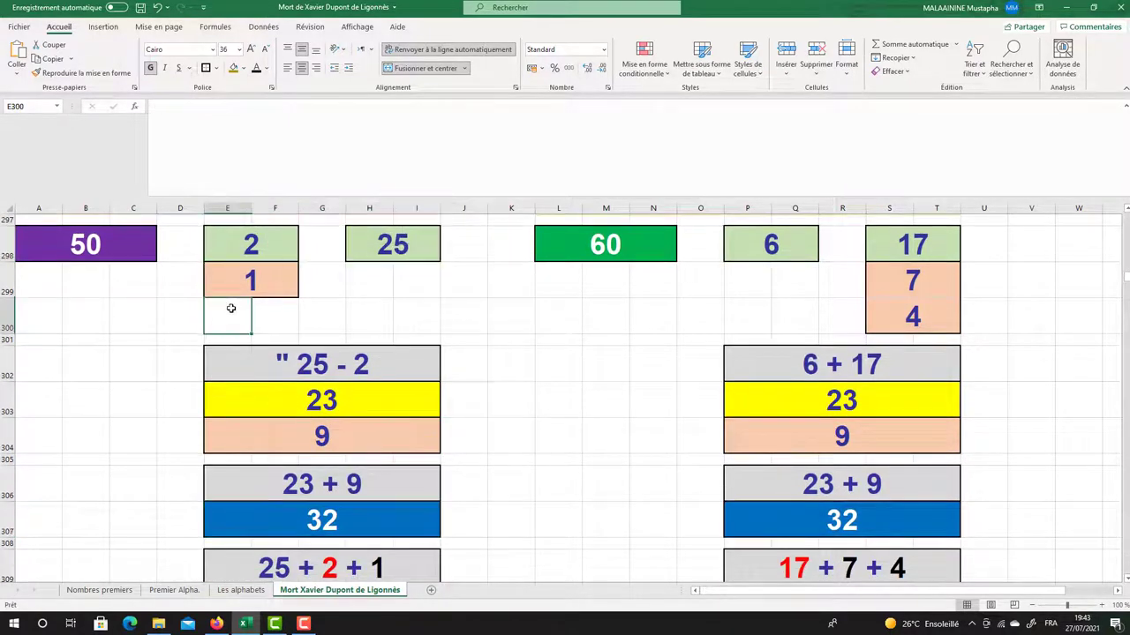
scroll(226, 307, down, 2)
click(321, 453)
click(298, 519)
scroll(300, 521, down, 2)
click(299, 521)
scroll(296, 514, down, 2)
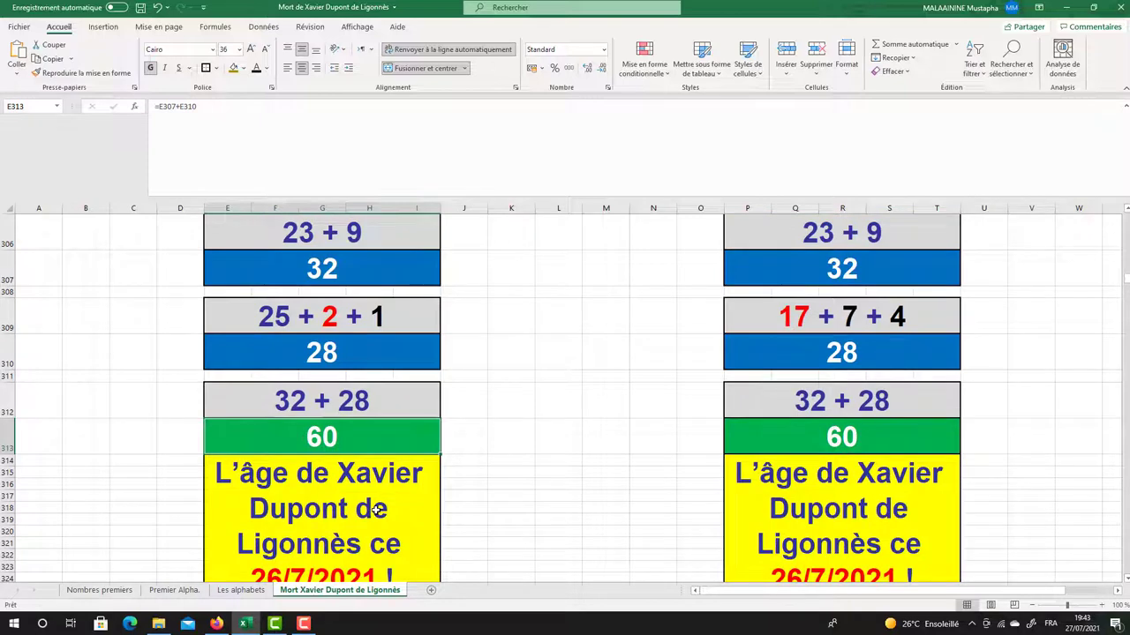
scroll(374, 510, down, 2)
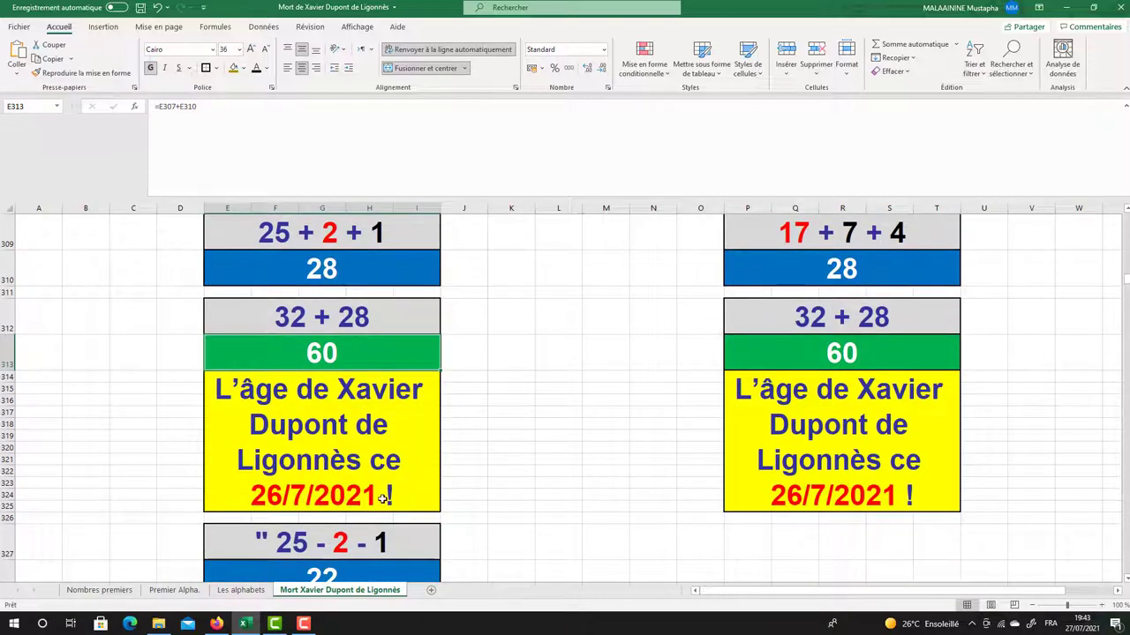
Check the subtraction formula in E328 against the months, rank and days cells E298, E299 and H298
scroll(383, 499, up, 5)
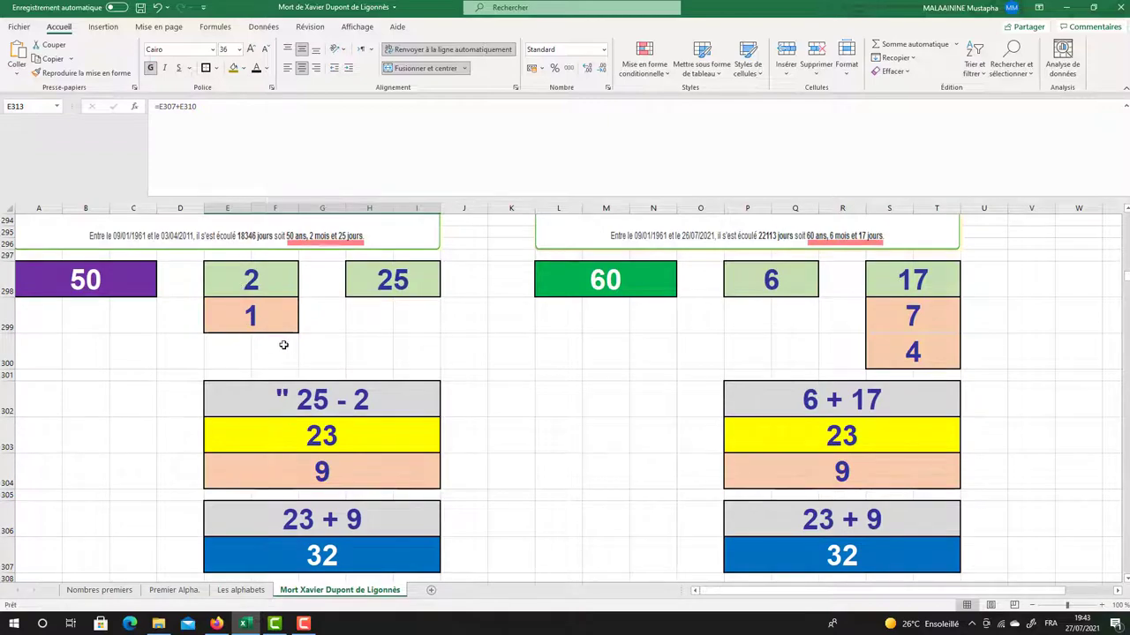
scroll(287, 352, down, 5)
scroll(287, 352, down, 1)
click(324, 491)
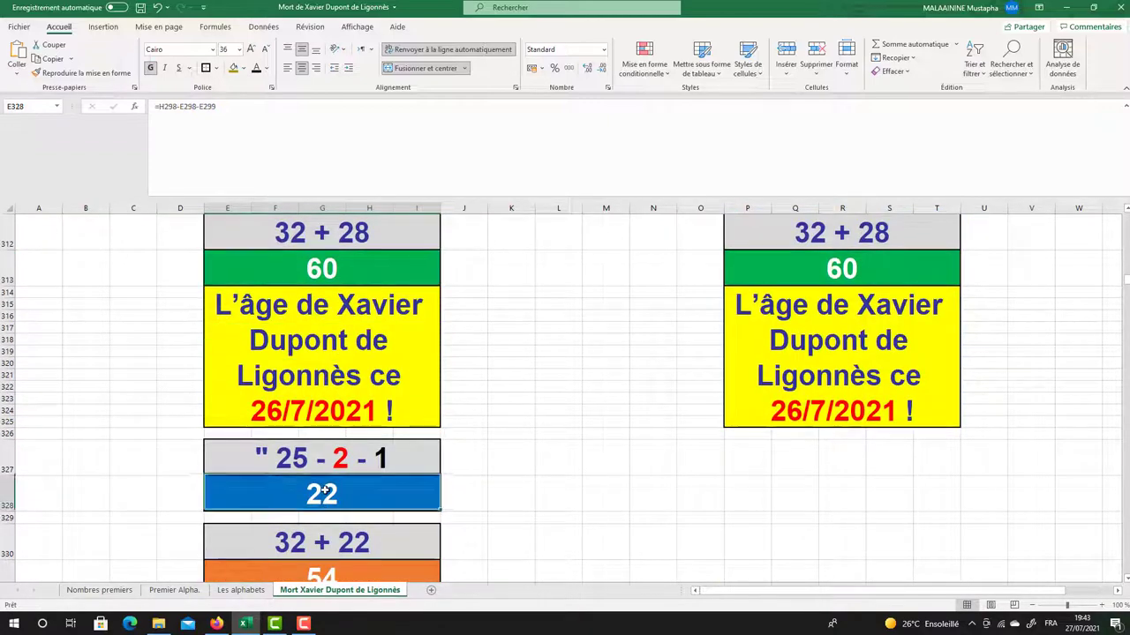
Trace the sum in E331 back to E307 and E328, and inspect its subtraction from 114 in E334
scroll(315, 499, up, 2)
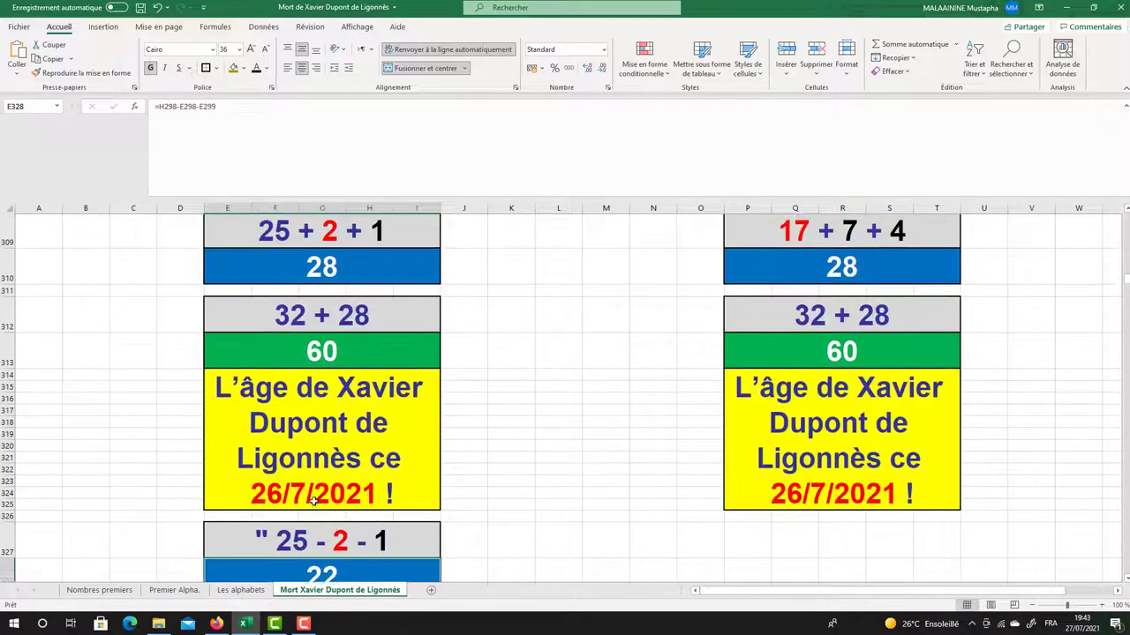
click(327, 268)
scroll(326, 267, up, 2)
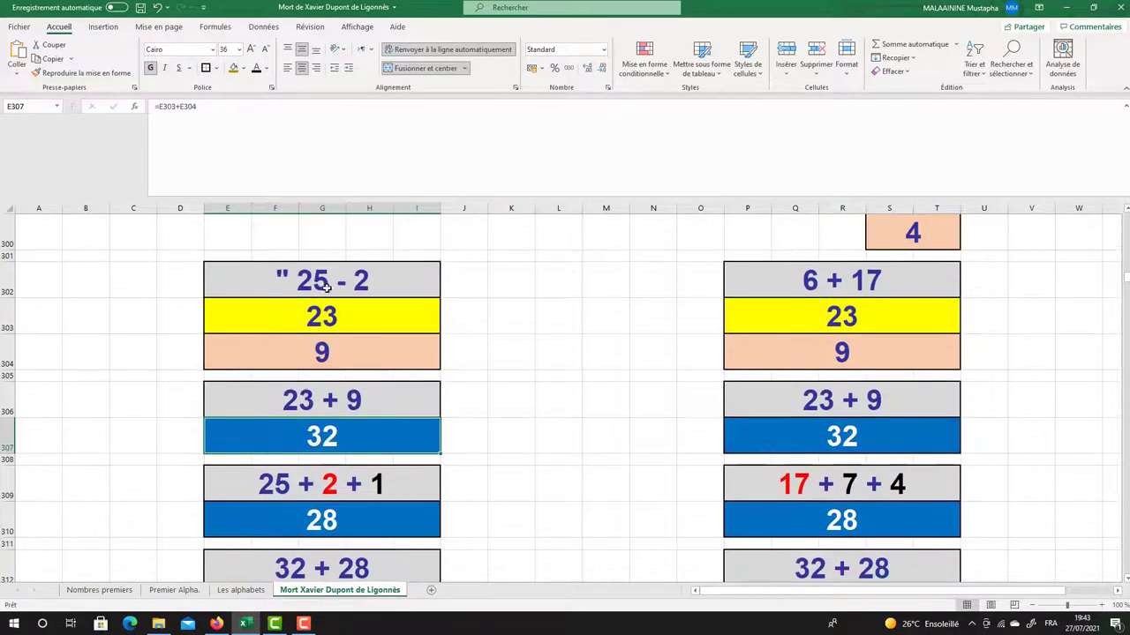
scroll(462, 368, down, 2)
scroll(432, 379, down, 2)
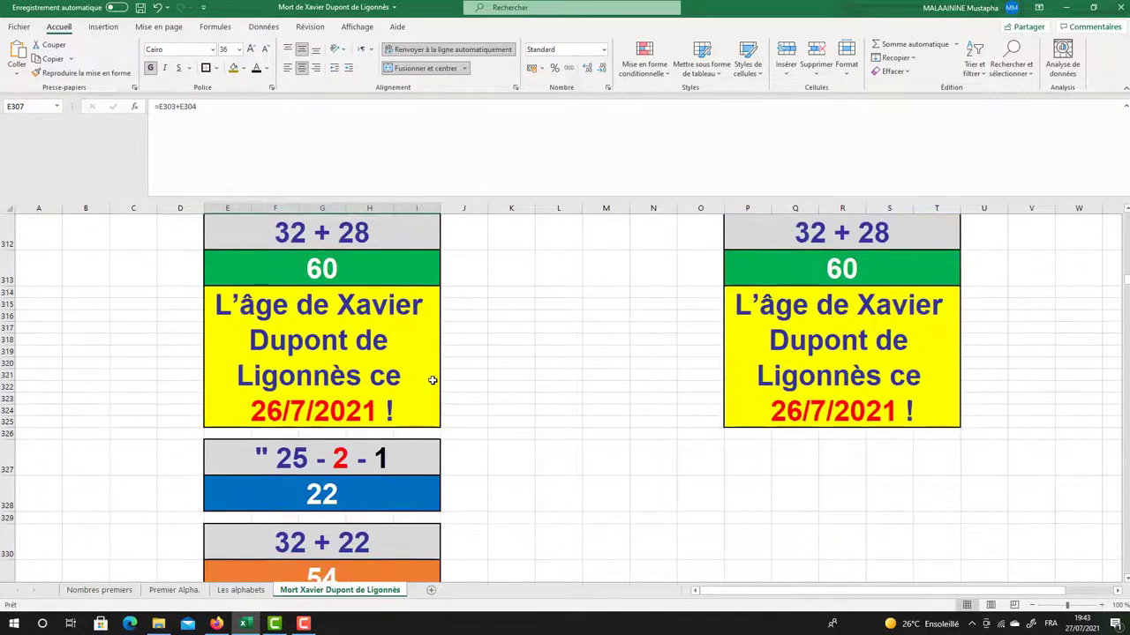
scroll(431, 380, down, 1)
click(254, 477)
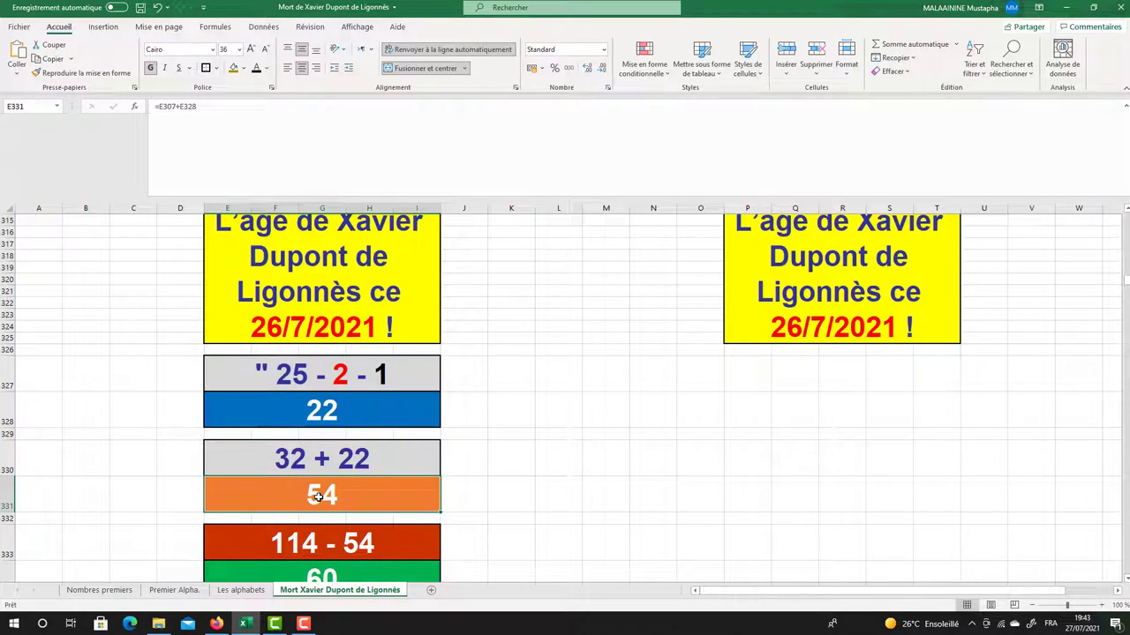
scroll(362, 484, down, 2)
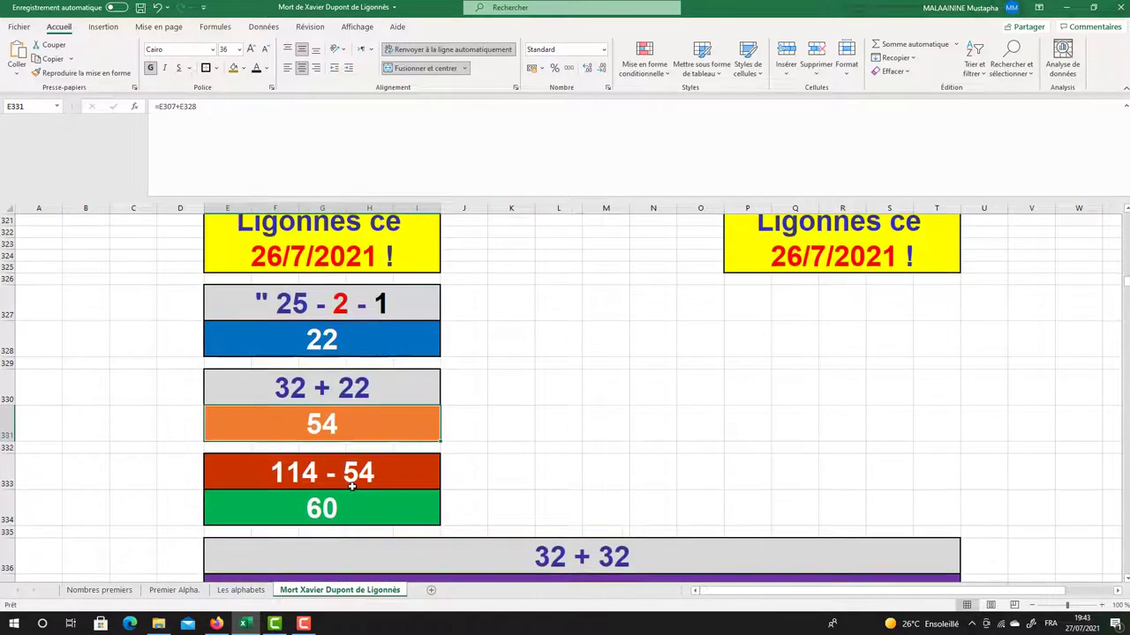
click(322, 510)
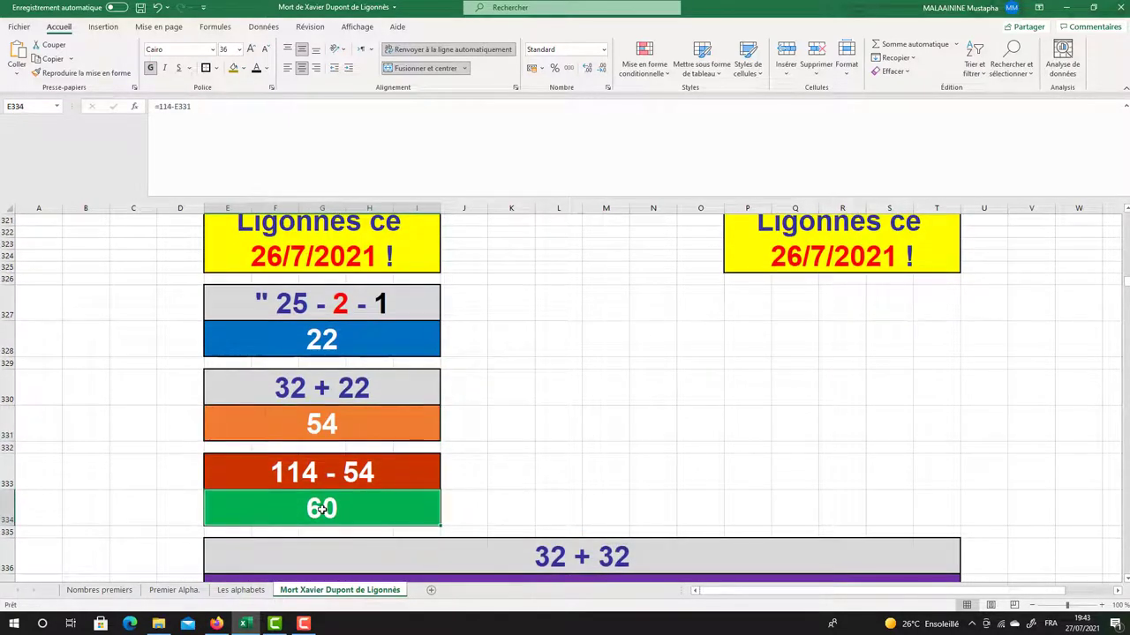
Compare the second interval's values in L298:T300 and its calculation chain with those of the first interval
scroll(369, 450, up, 6)
scroll(369, 449, up, 4)
drag(606, 315, 918, 388)
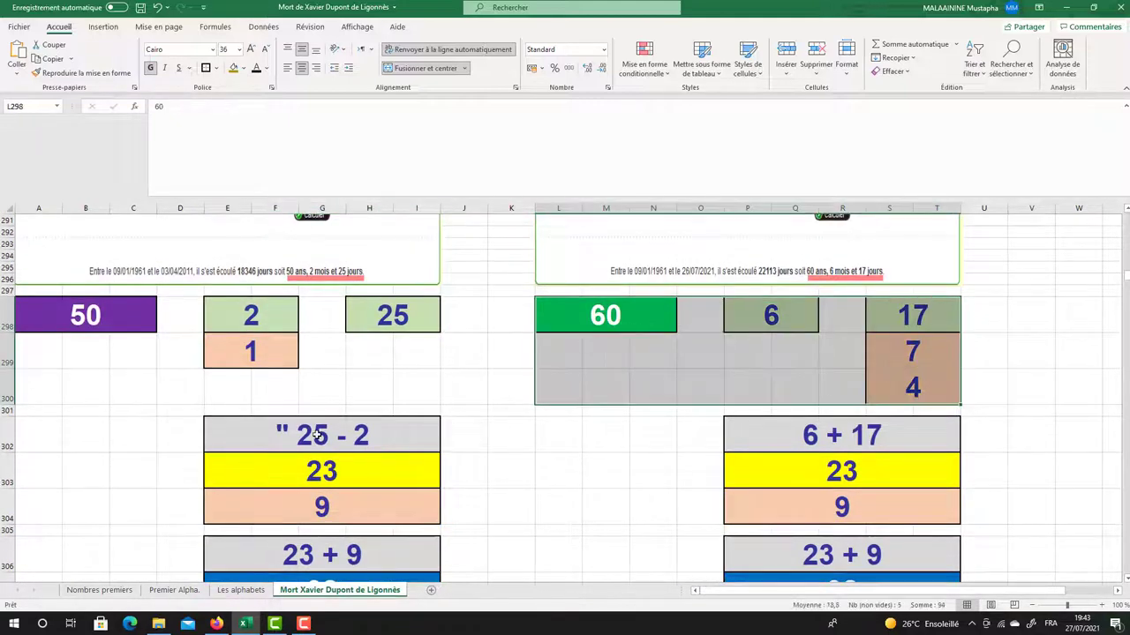
scroll(326, 365, down, 3)
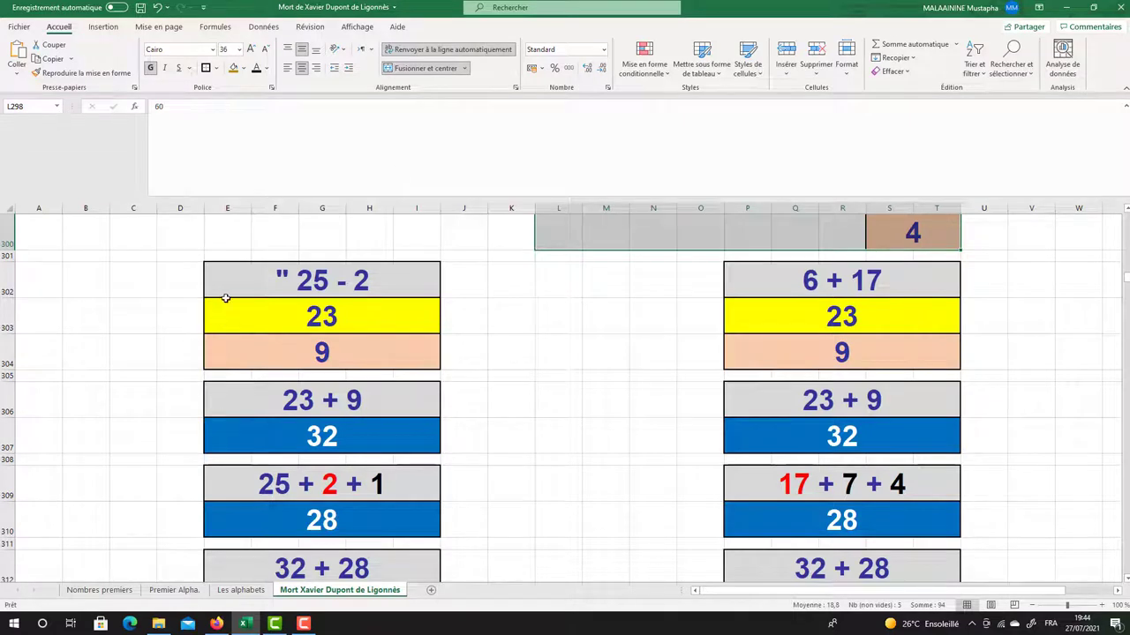
scroll(225, 298, up, 1)
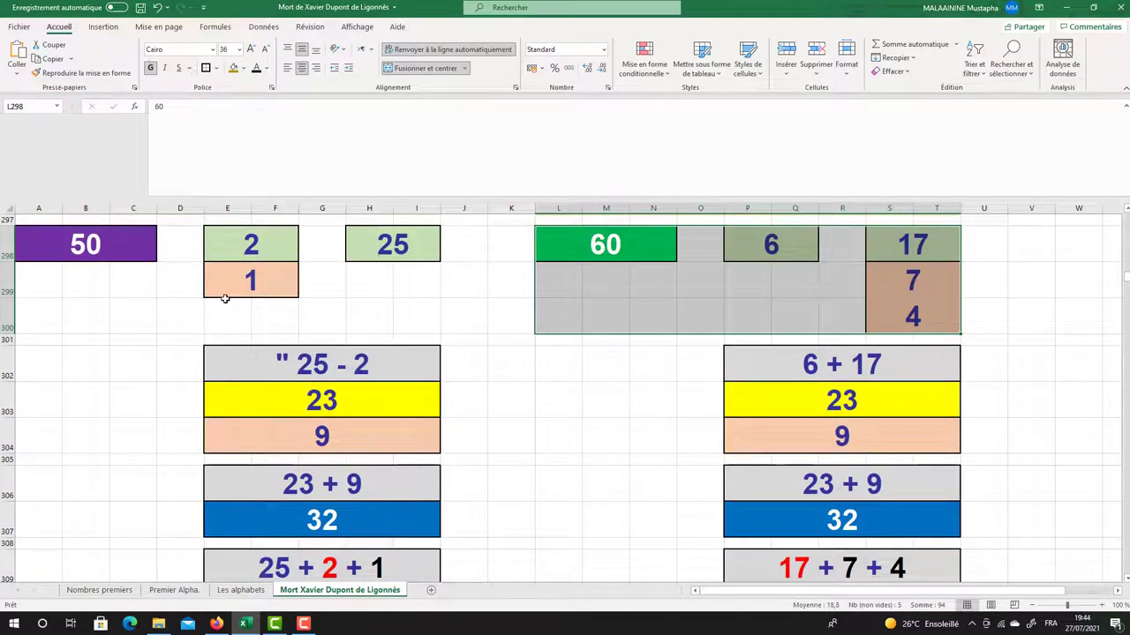
scroll(246, 310, down, 3)
scroll(245, 309, up, 4)
scroll(857, 283, up, 1)
scroll(753, 262, up, 3)
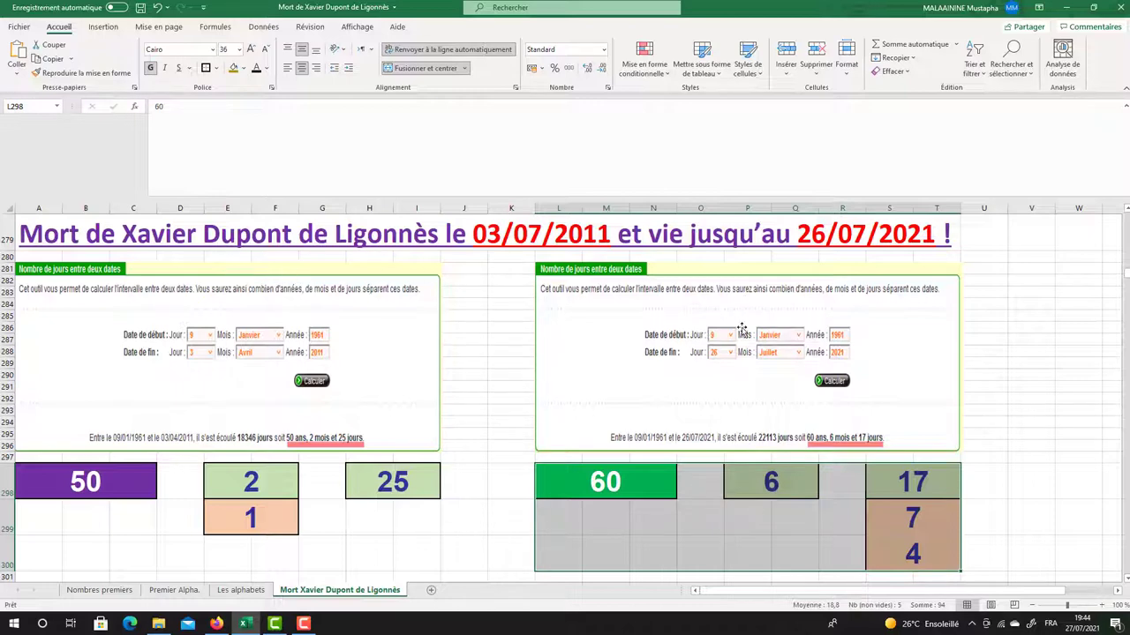
scroll(741, 329, down, 1)
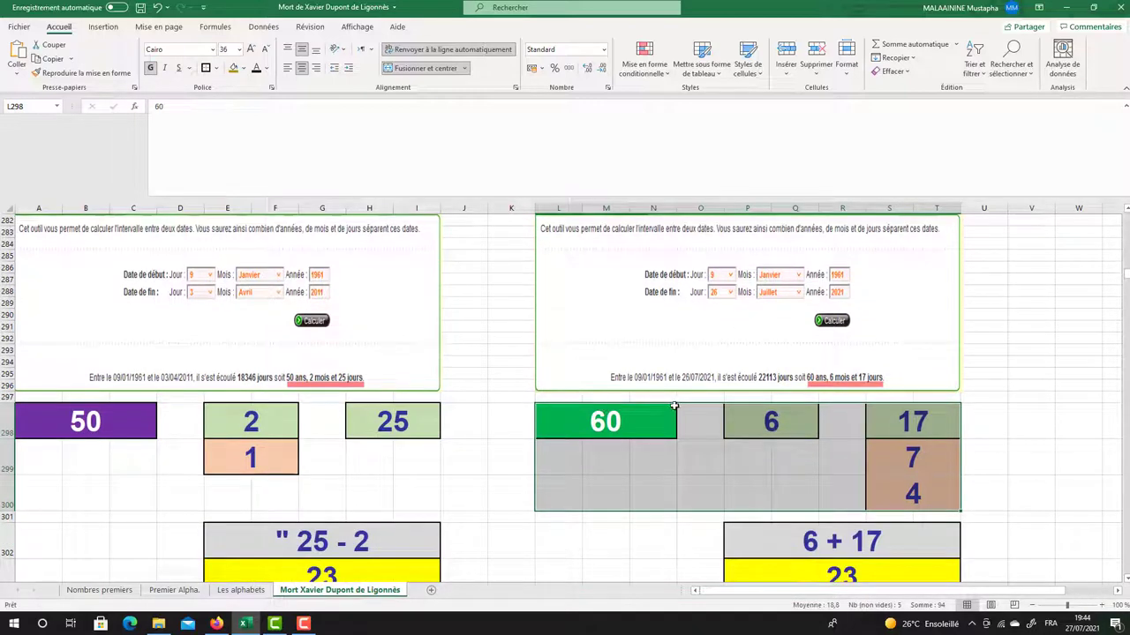
Inspect the second interval's years, months and days cells L298, P298 and S298, and the ranks in S299 and S300
click(637, 421)
click(745, 421)
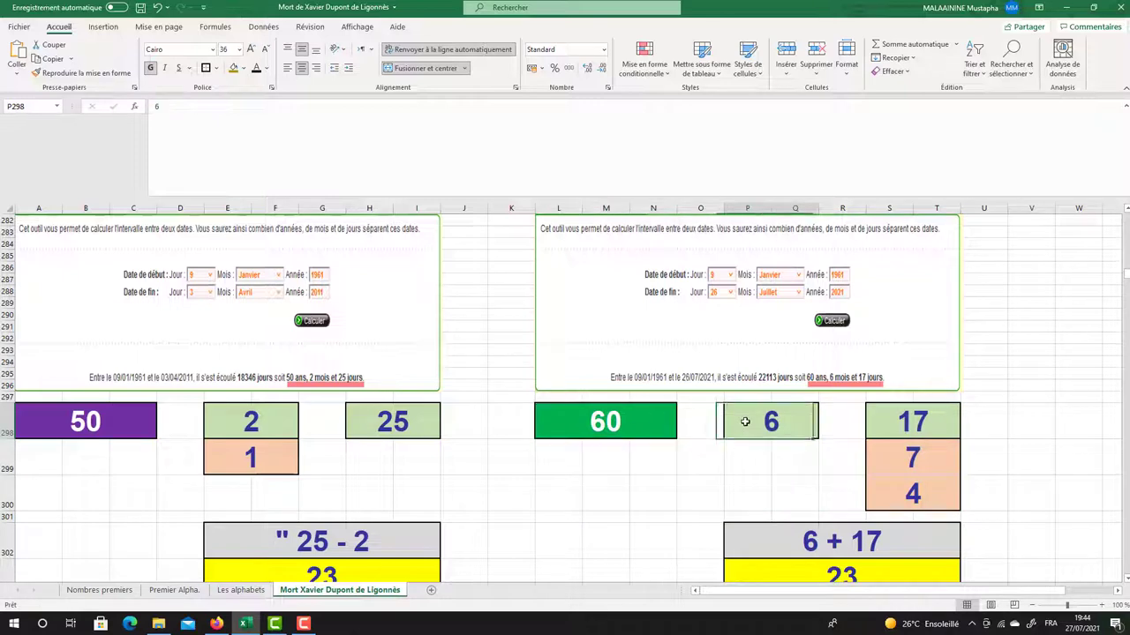
click(905, 422)
click(911, 448)
click(911, 484)
scroll(907, 482, down, 1)
Compare the subtraction in E303 with the addition in P303, and check the sum formula in P307
click(291, 540)
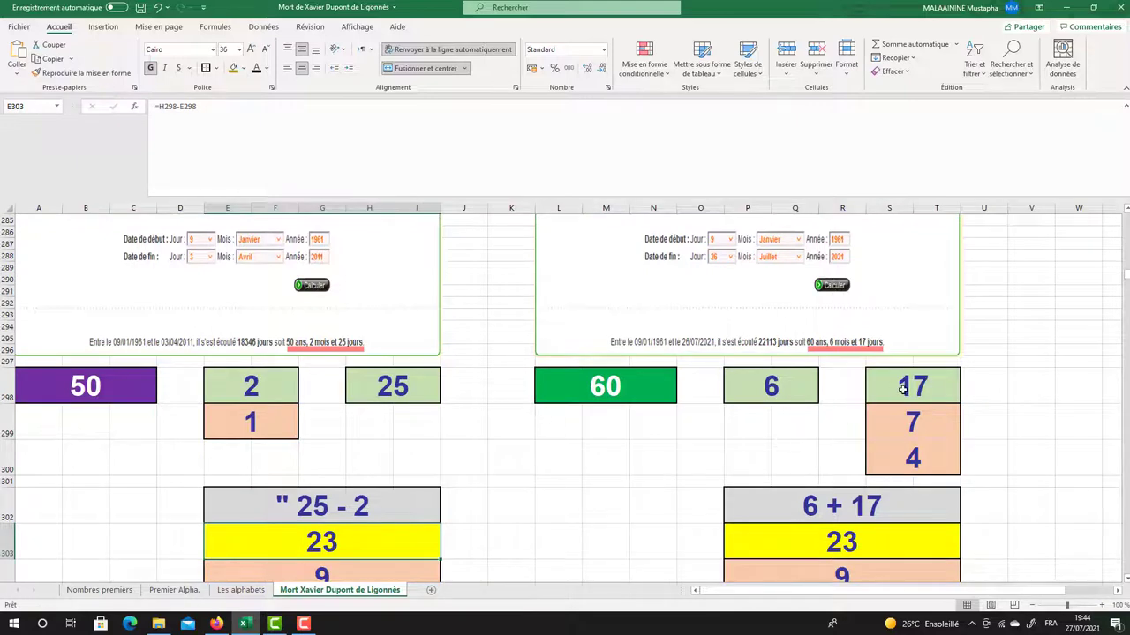
scroll(874, 406, down, 1)
click(829, 492)
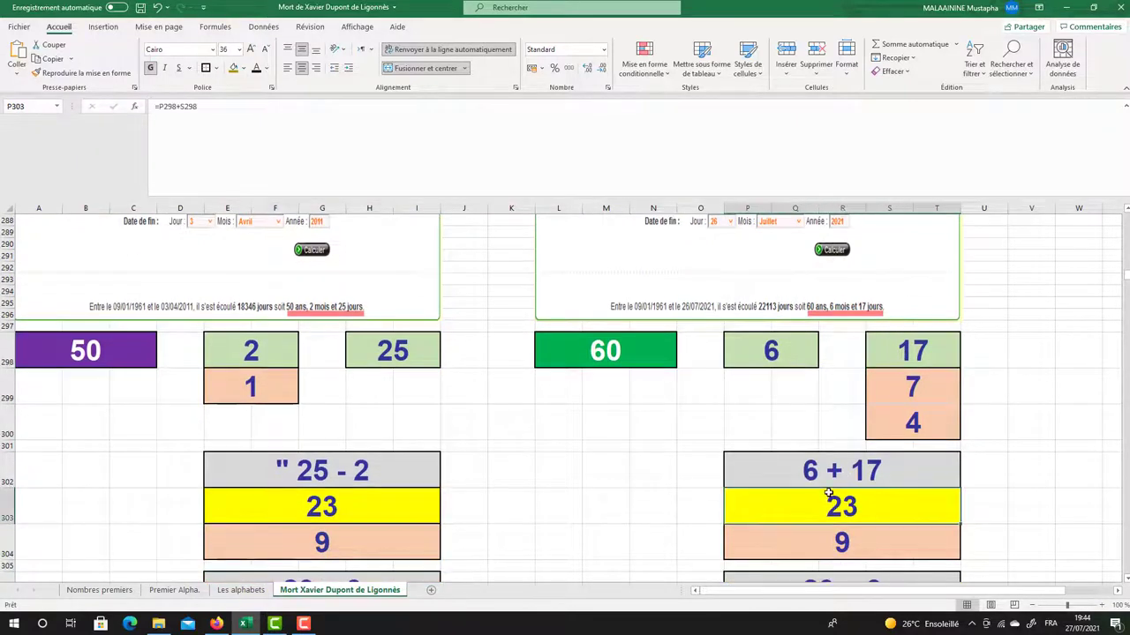
scroll(829, 493, down, 1)
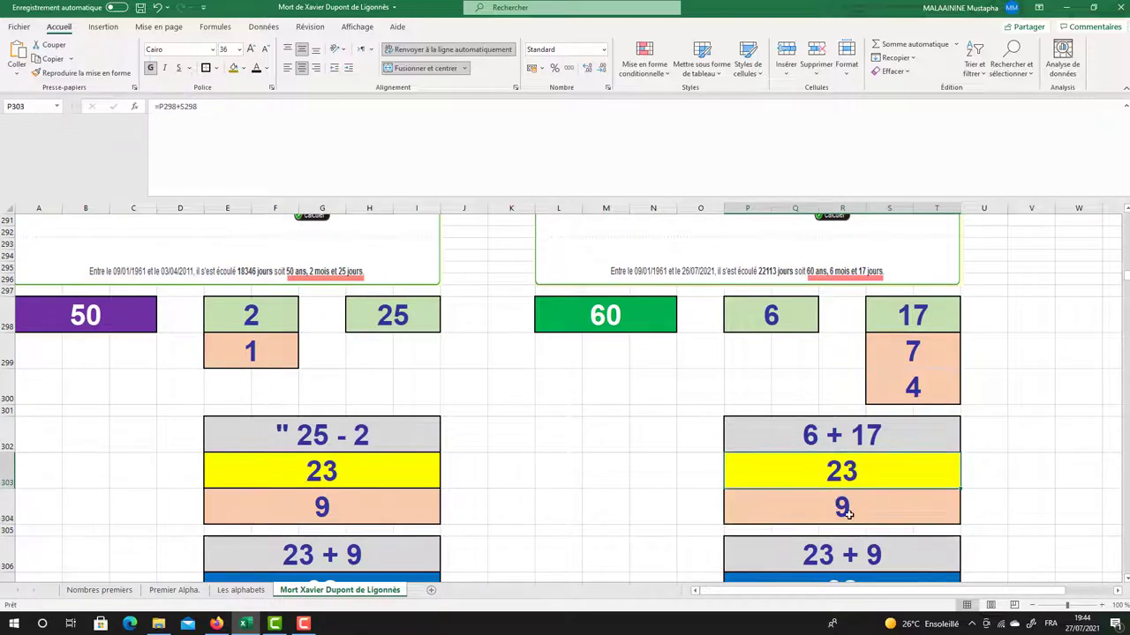
scroll(846, 512, down, 1)
click(831, 550)
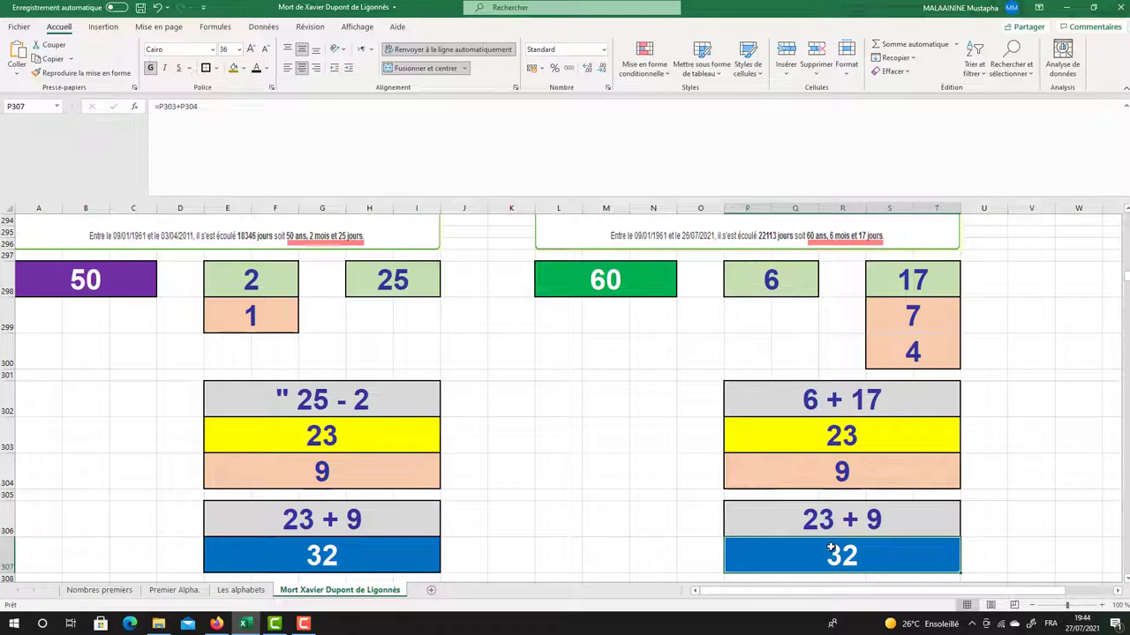
Trace the sum in P310 back to the days and rank cells S298:S300, and compare it with E310
drag(929, 279, 919, 340)
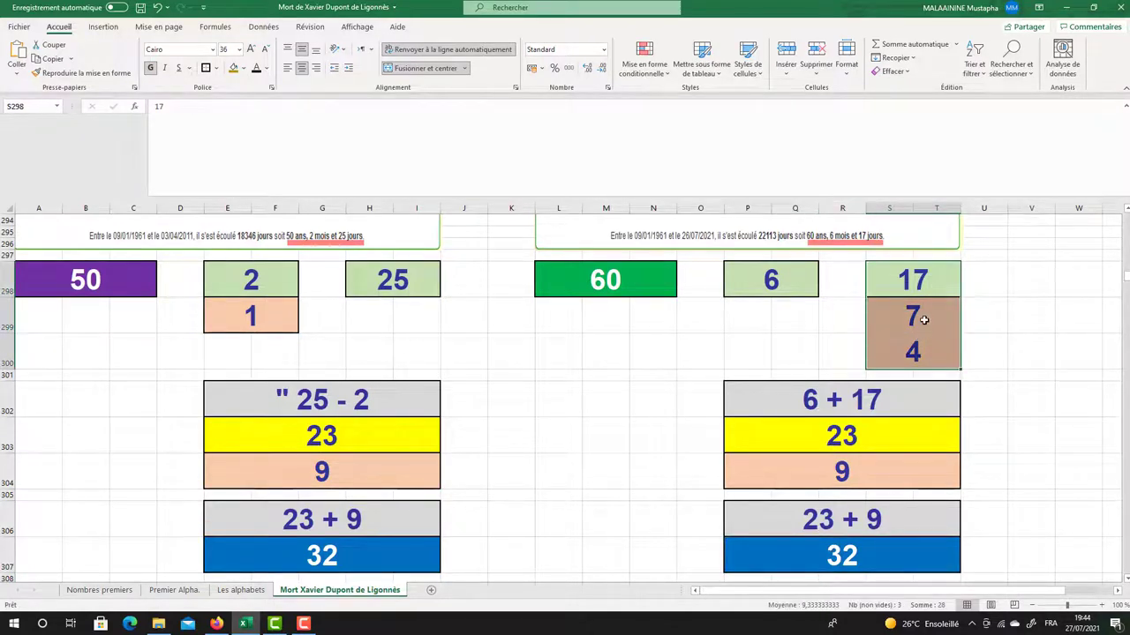
click(916, 345)
drag(922, 299, 918, 331)
click(914, 338)
scroll(913, 338, down, 3)
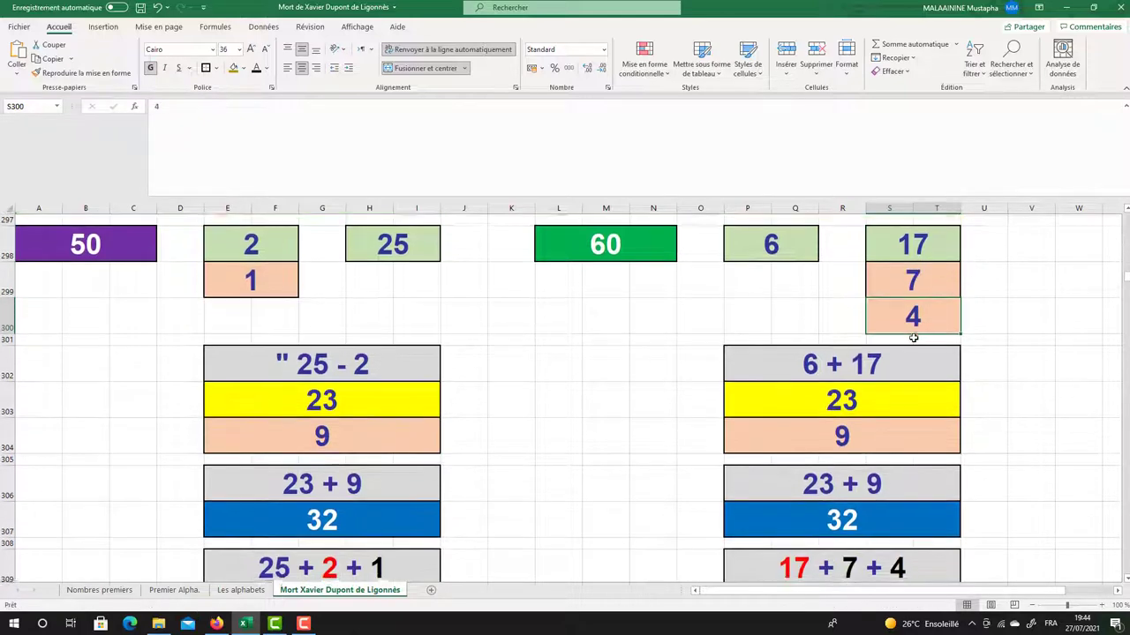
click(732, 434)
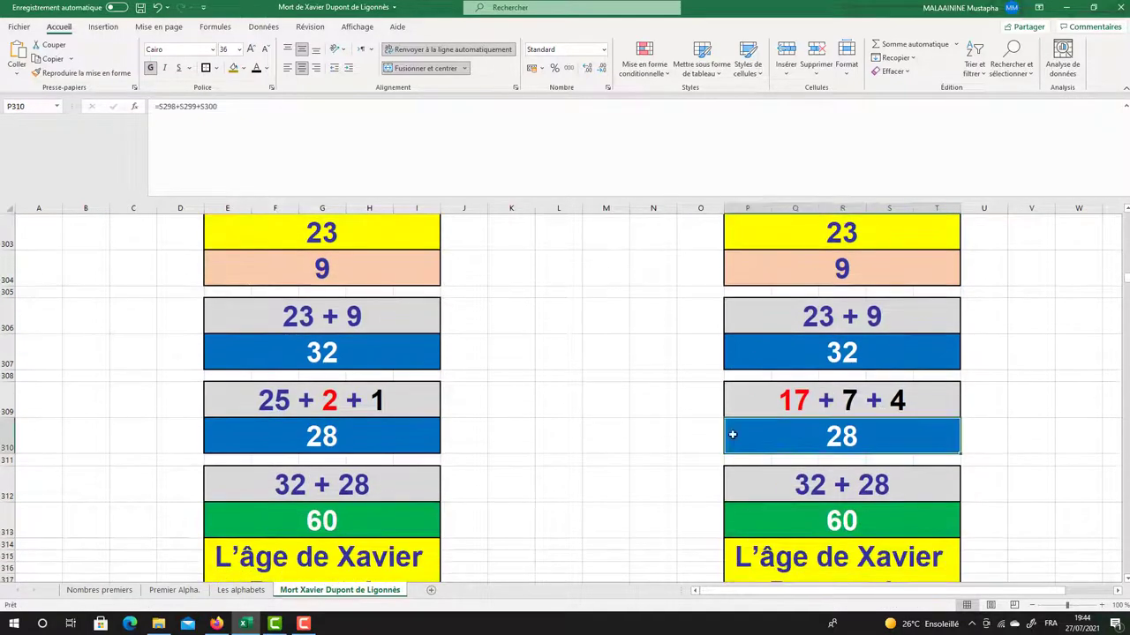
click(308, 445)
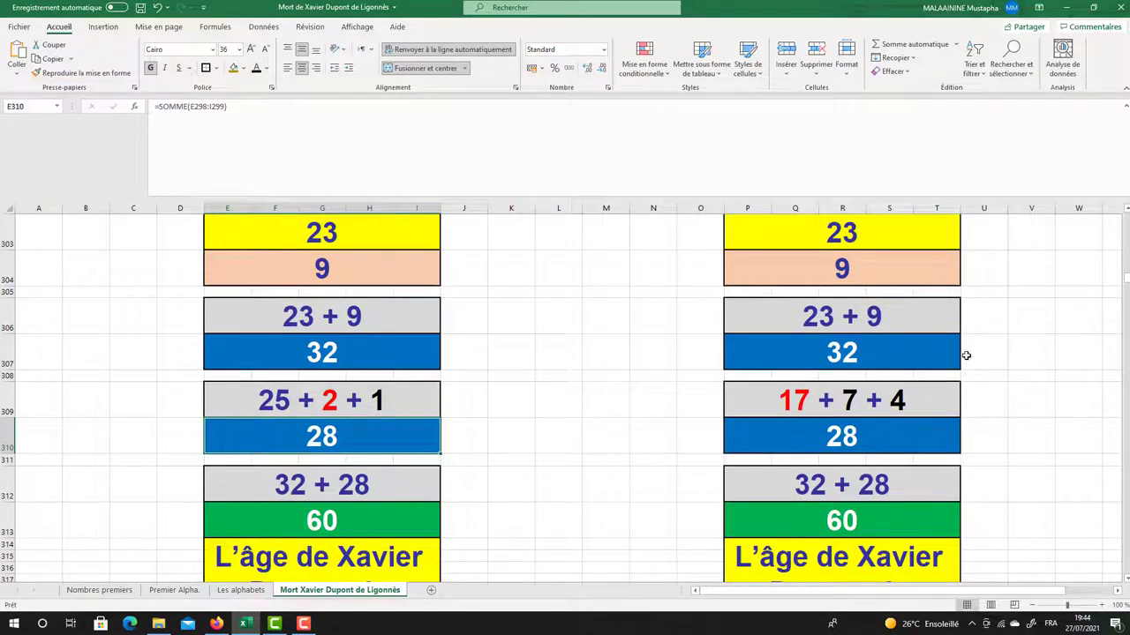
click(849, 435)
Check how the age formula in P313 builds on the second interval's sums in P307 and P310
click(845, 363)
scroll(841, 415, down, 1)
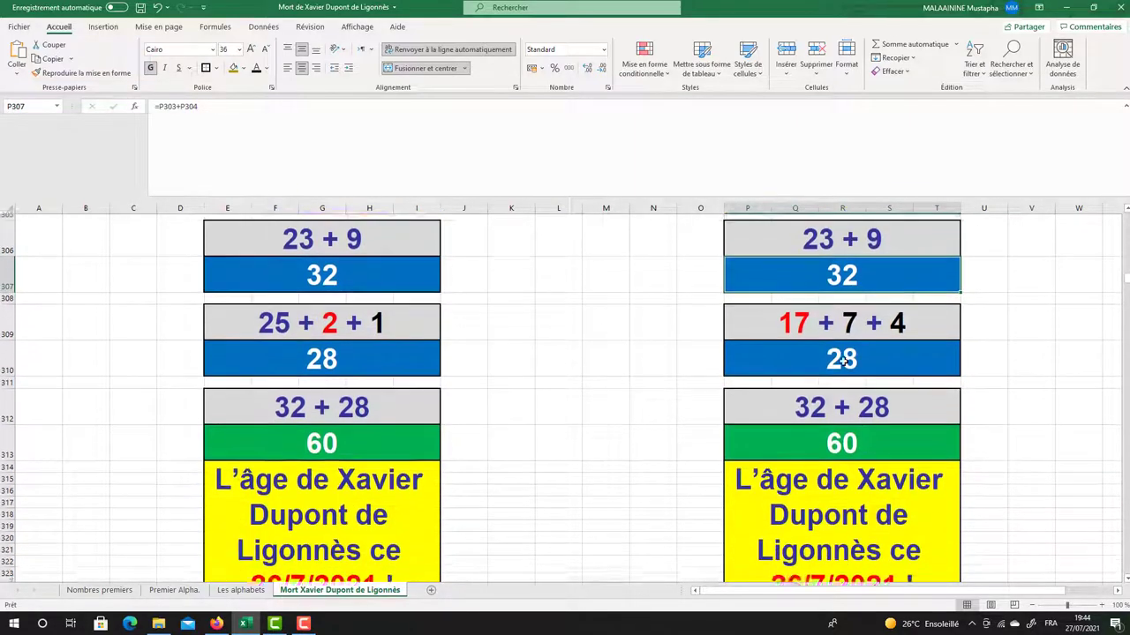
click(839, 432)
scroll(830, 428, down, 1)
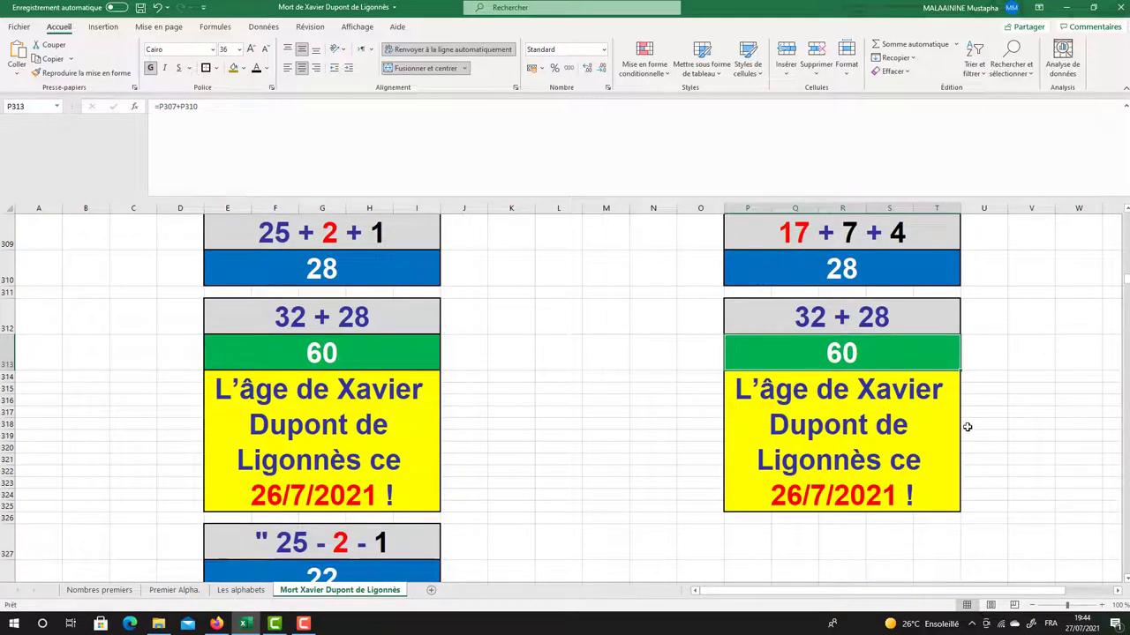
Compare the years cells A298 and L298 of the two intervals with the age result in P313
scroll(968, 427, up, 5)
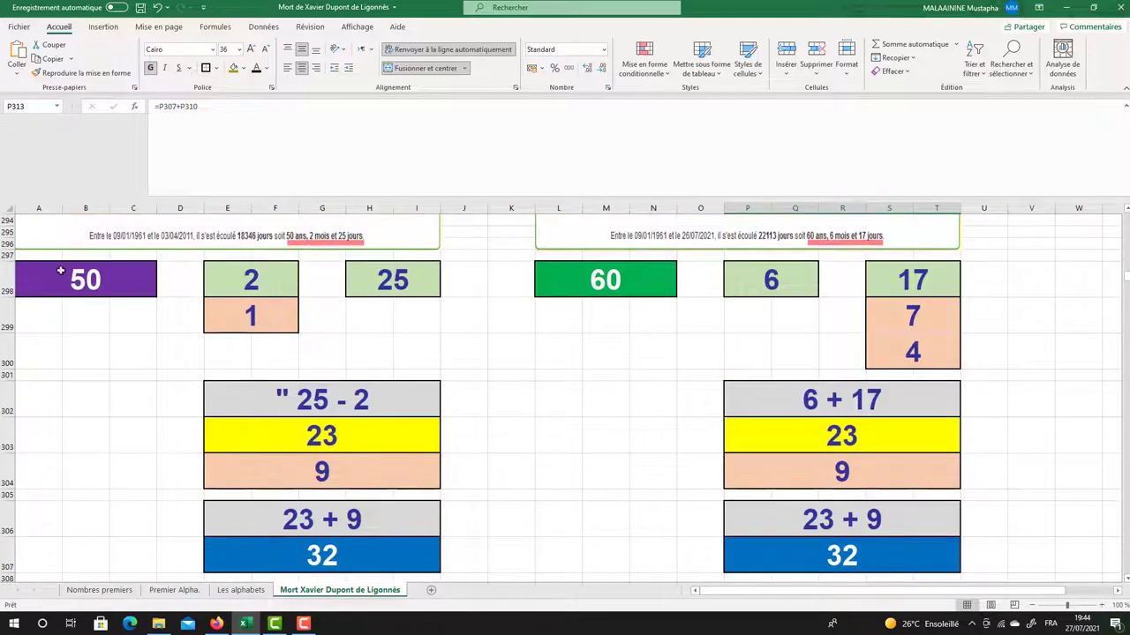
click(74, 279)
scroll(195, 431, down, 7)
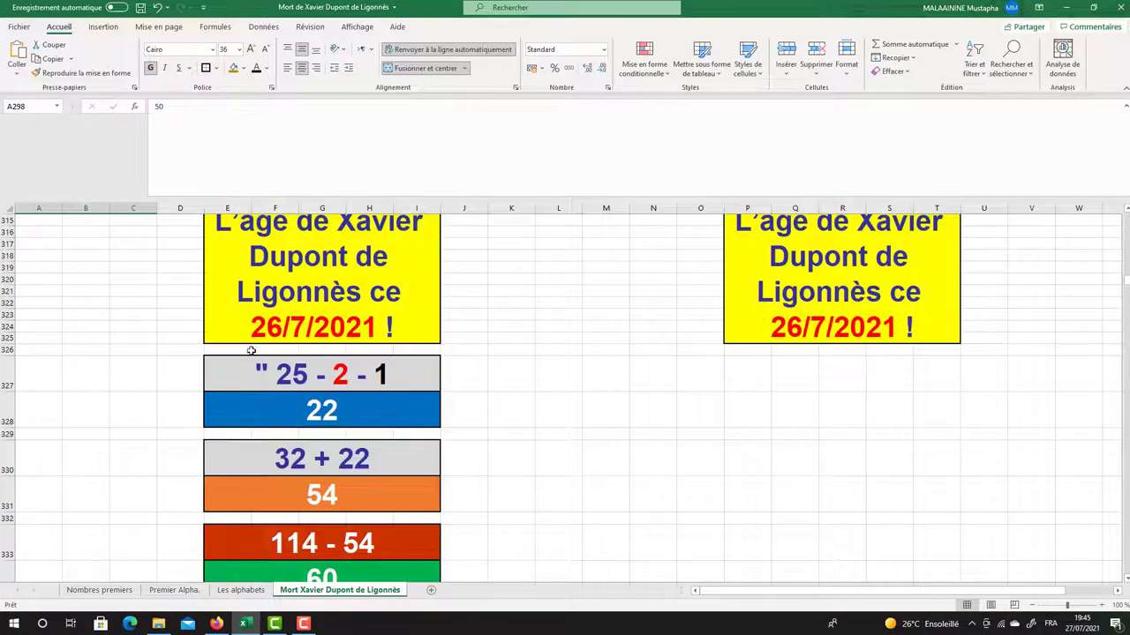
scroll(247, 371, up, 8)
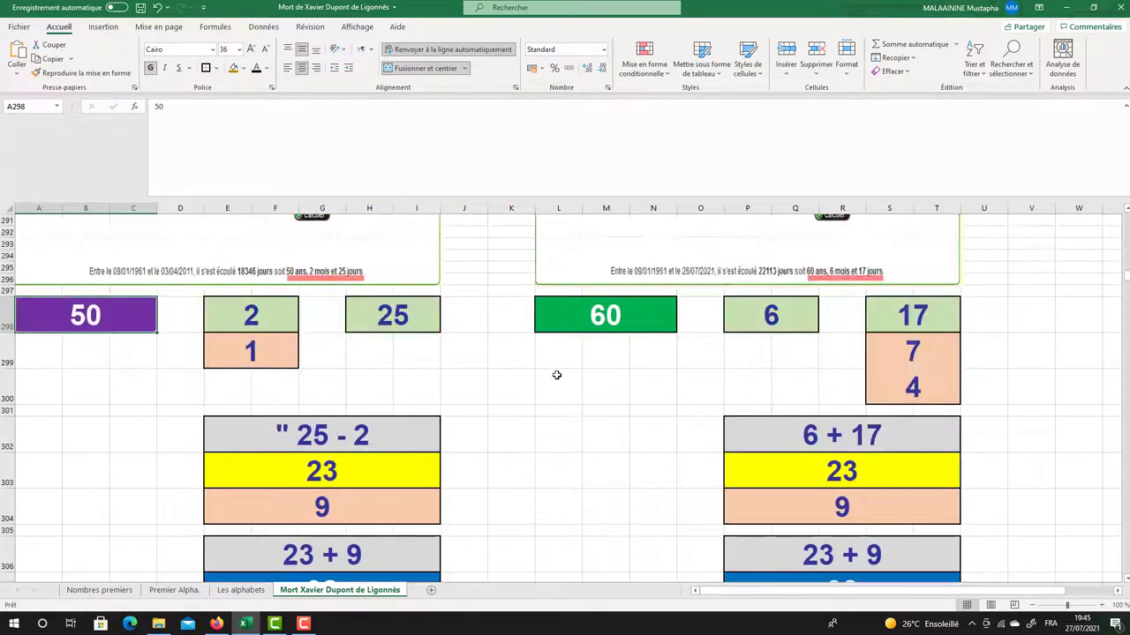
click(540, 316)
scroll(696, 328, down, 4)
scroll(696, 332, down, 2)
click(841, 354)
scroll(841, 354, down, 2)
scroll(841, 353, up, 2)
scroll(840, 355, down, 6)
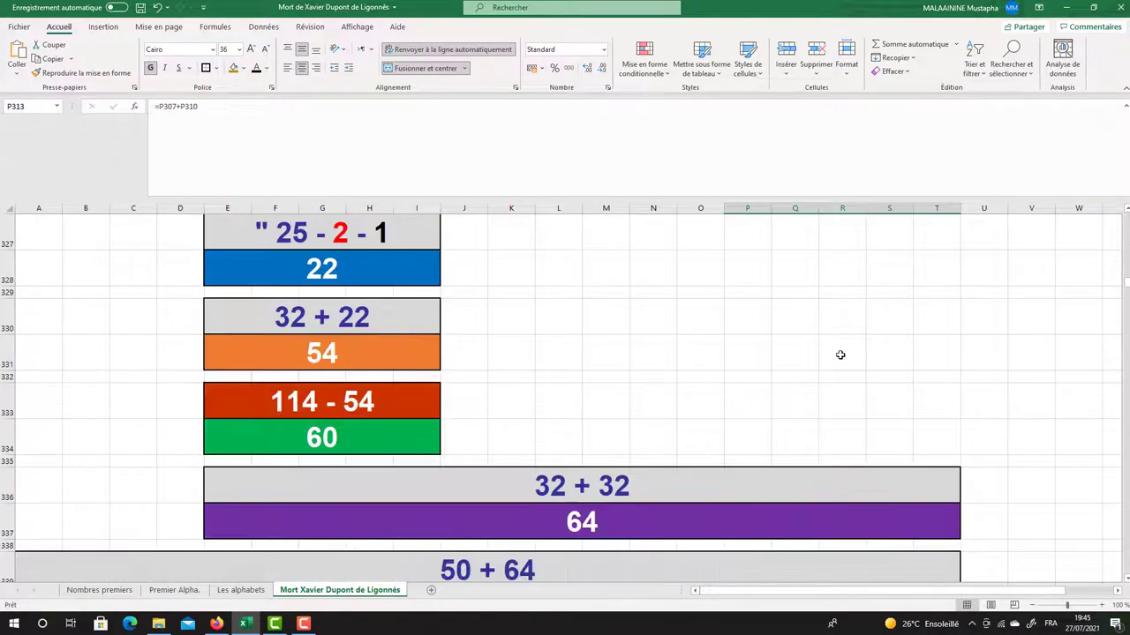
scroll(671, 432, up, 8)
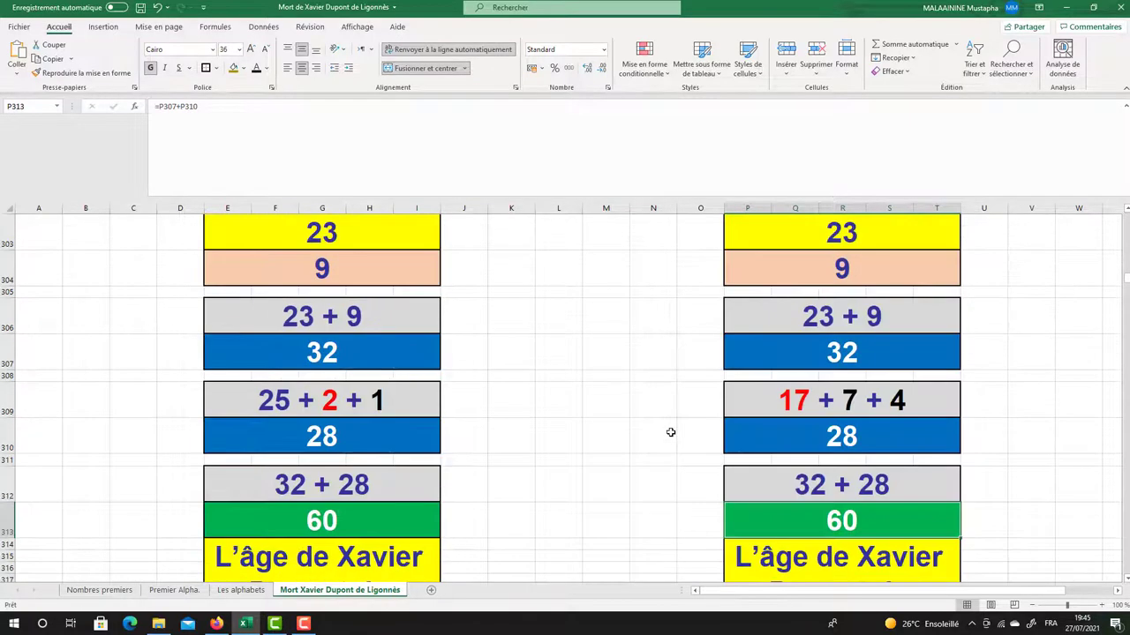
Trace the combined sum in E337 back to E307 and P307 of the two intervals
click(328, 355)
click(869, 349)
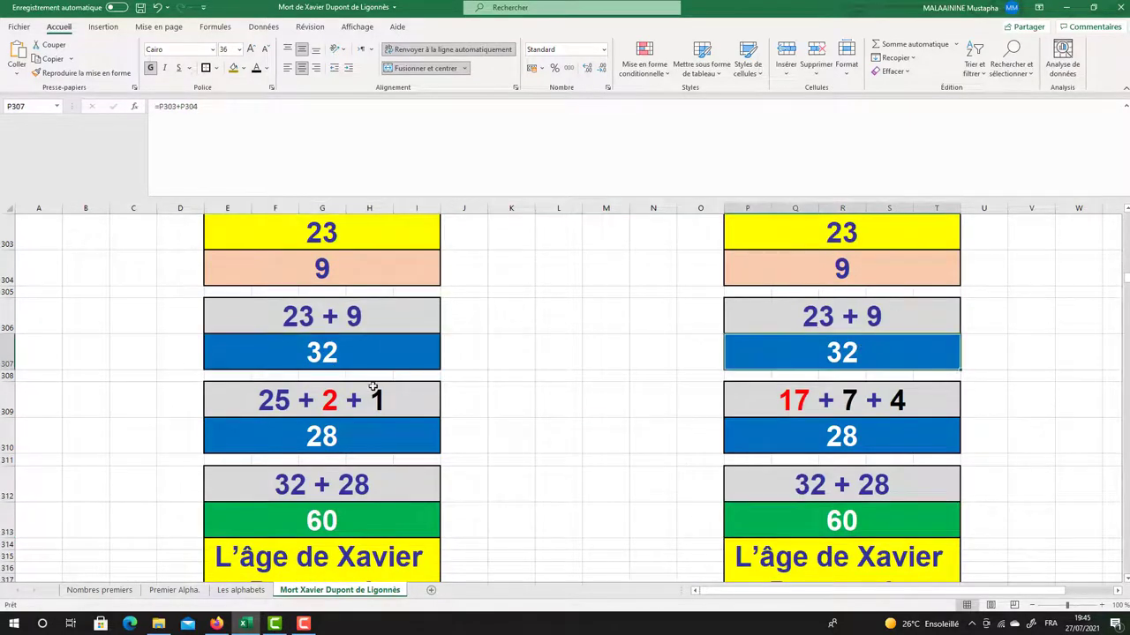
click(313, 223)
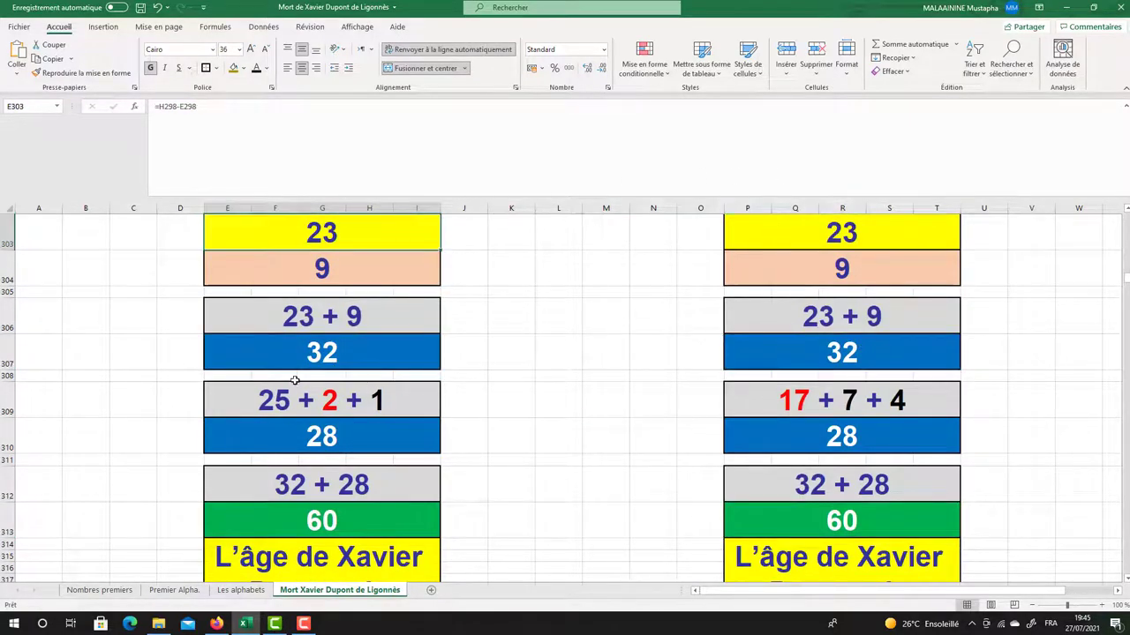
scroll(552, 437, down, 7)
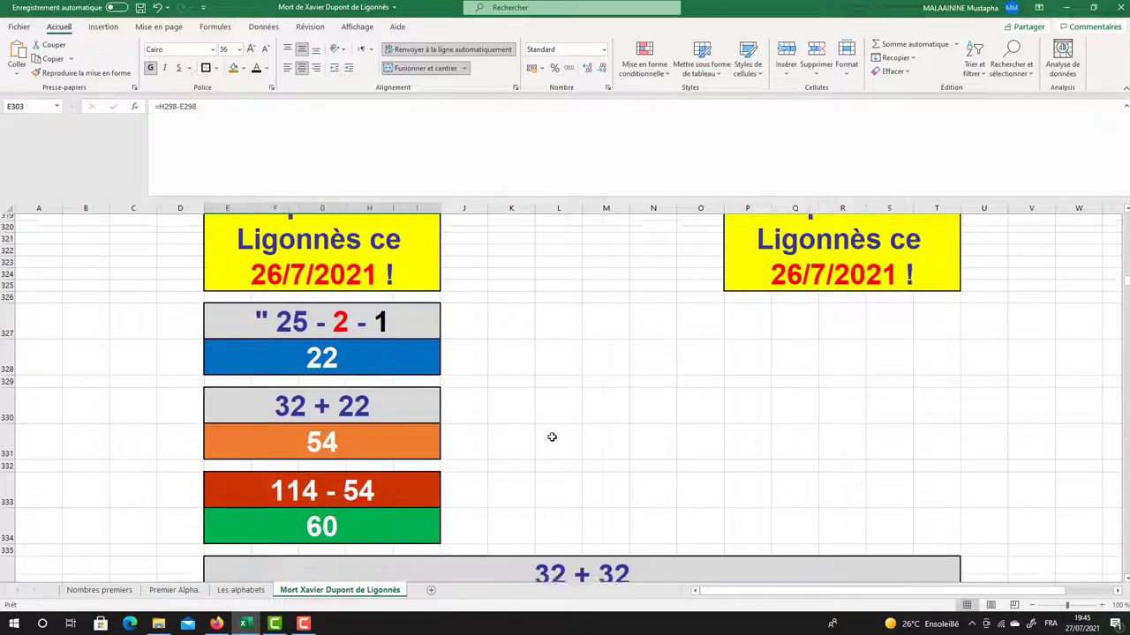
scroll(552, 436, down, 2)
click(563, 437)
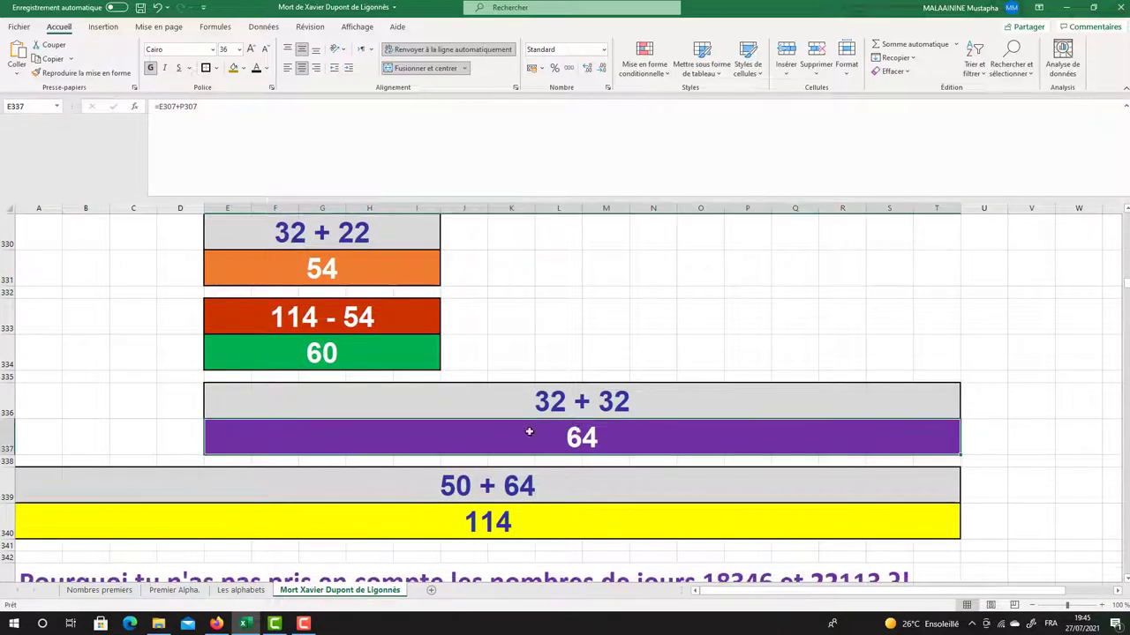
Inspect the total formula in A340 and trace its references to A298 and E337
scroll(563, 437, up, 12)
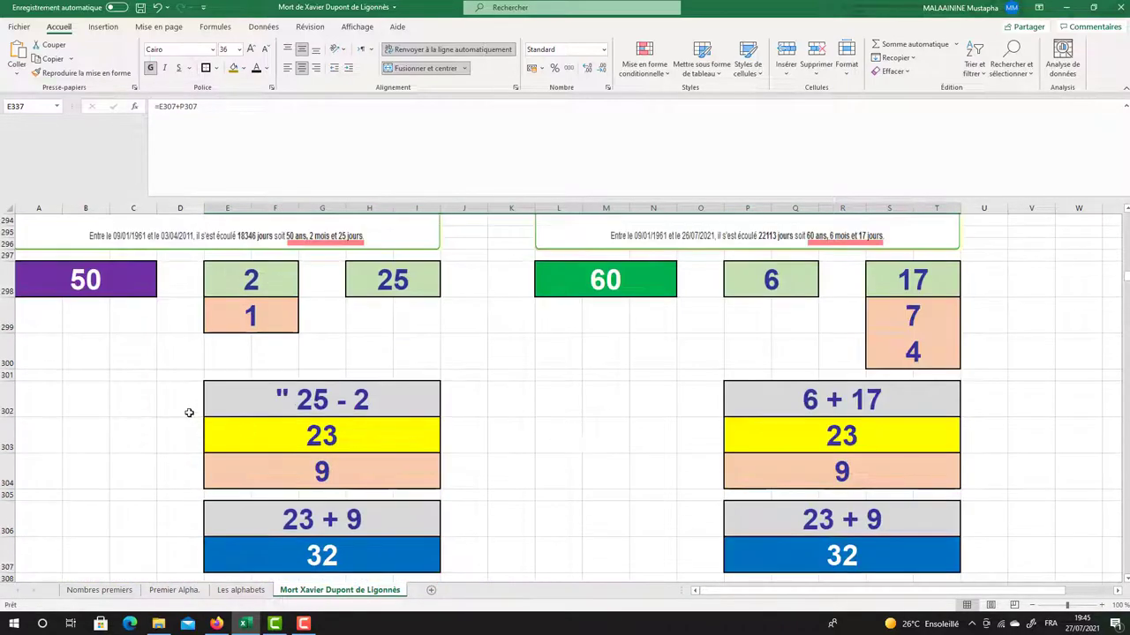
click(111, 288)
scroll(344, 423, down, 10)
scroll(621, 538, down, 1)
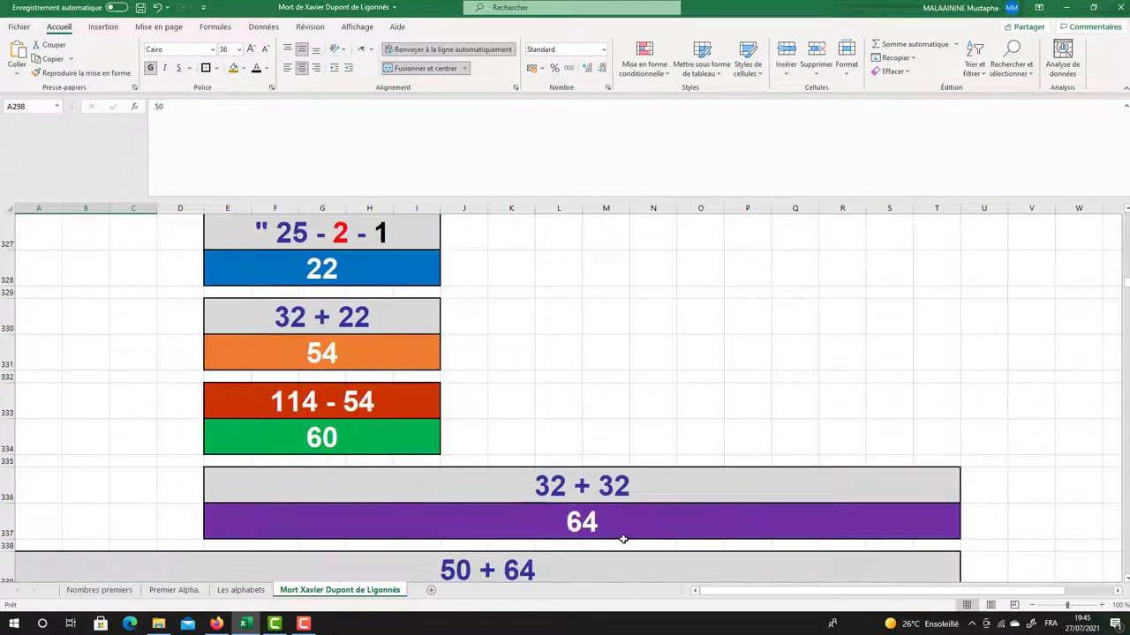
scroll(590, 514, down, 1)
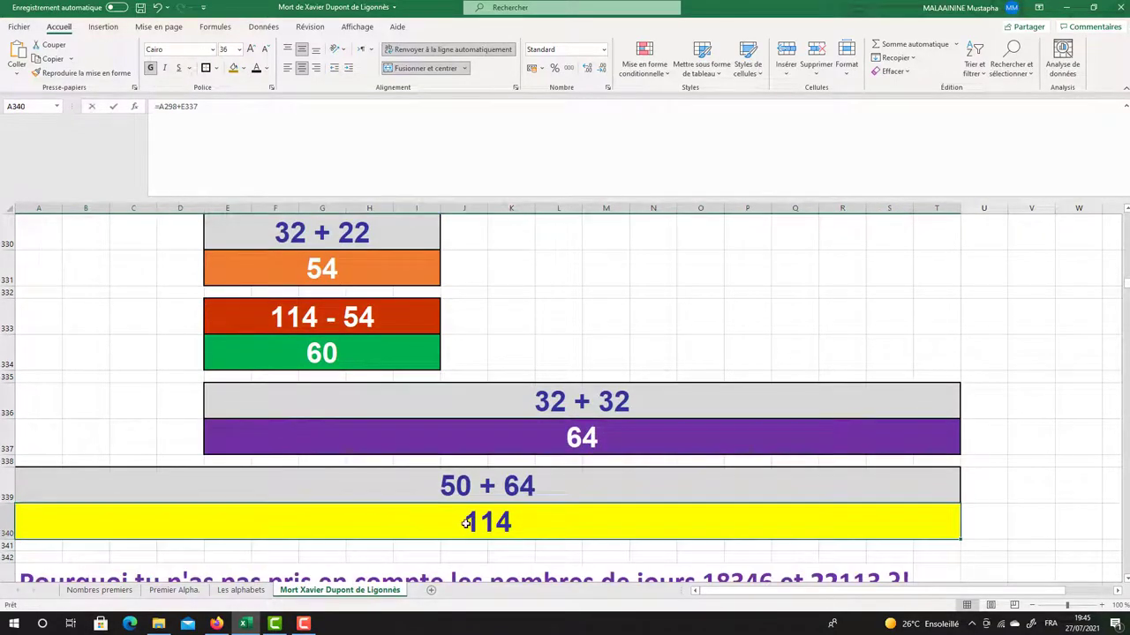
double_click(476, 516)
scroll(515, 491, up, 9)
scroll(510, 496, up, 4)
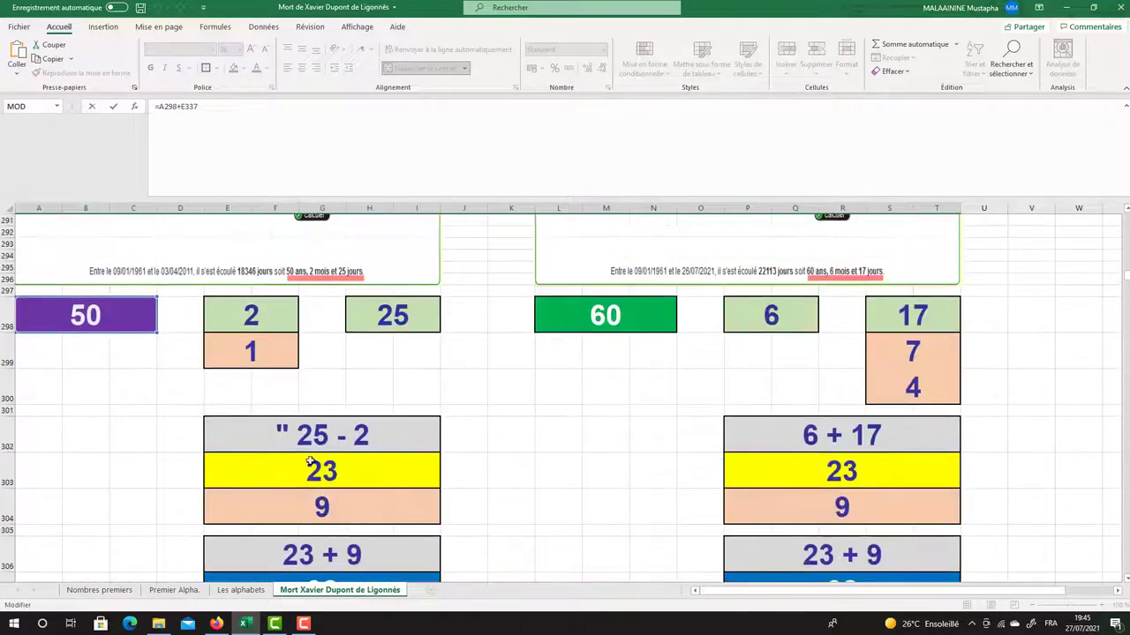
key(Return)
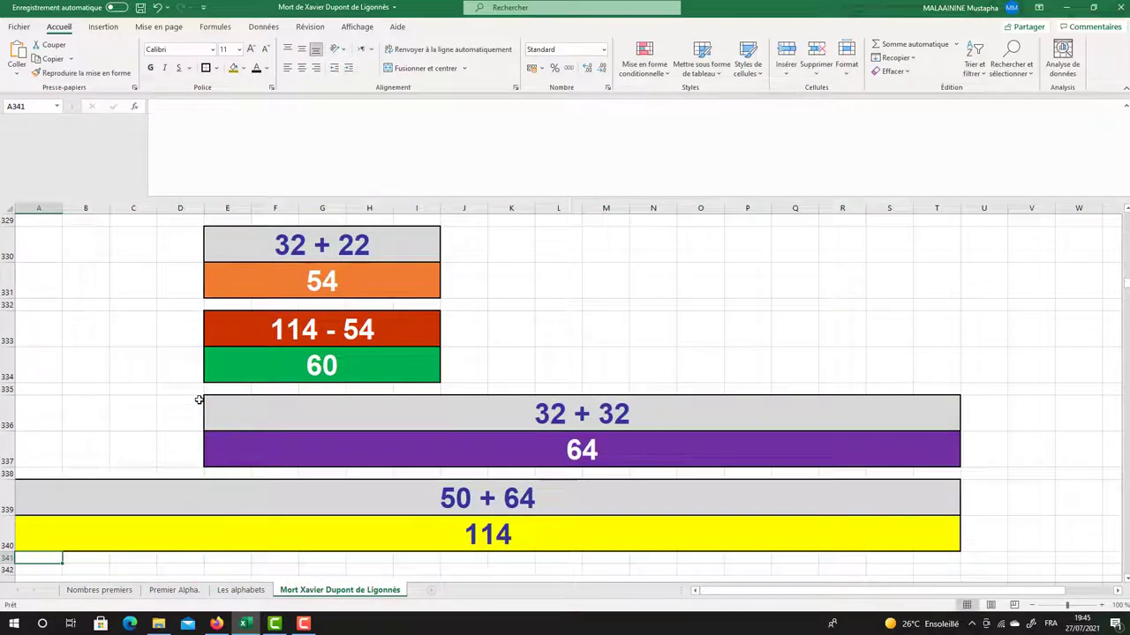
Read the question about the day counts in row 343 and inspect the two day-count cells A362 and L362
scroll(200, 399, up, 5)
scroll(98, 376, up, 4)
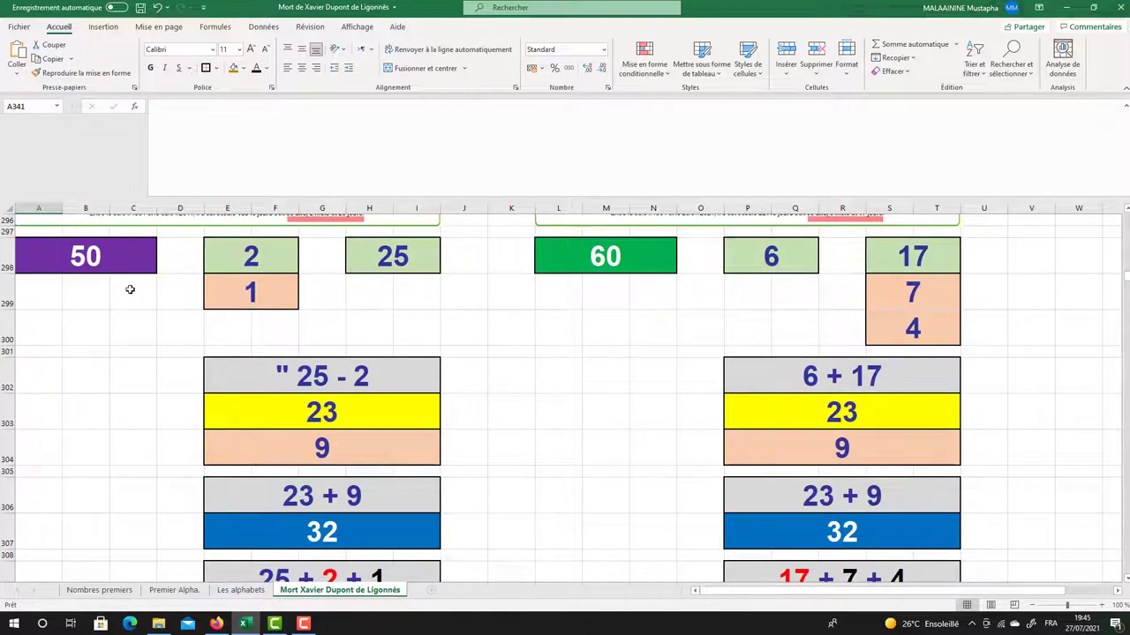
scroll(537, 444, down, 10)
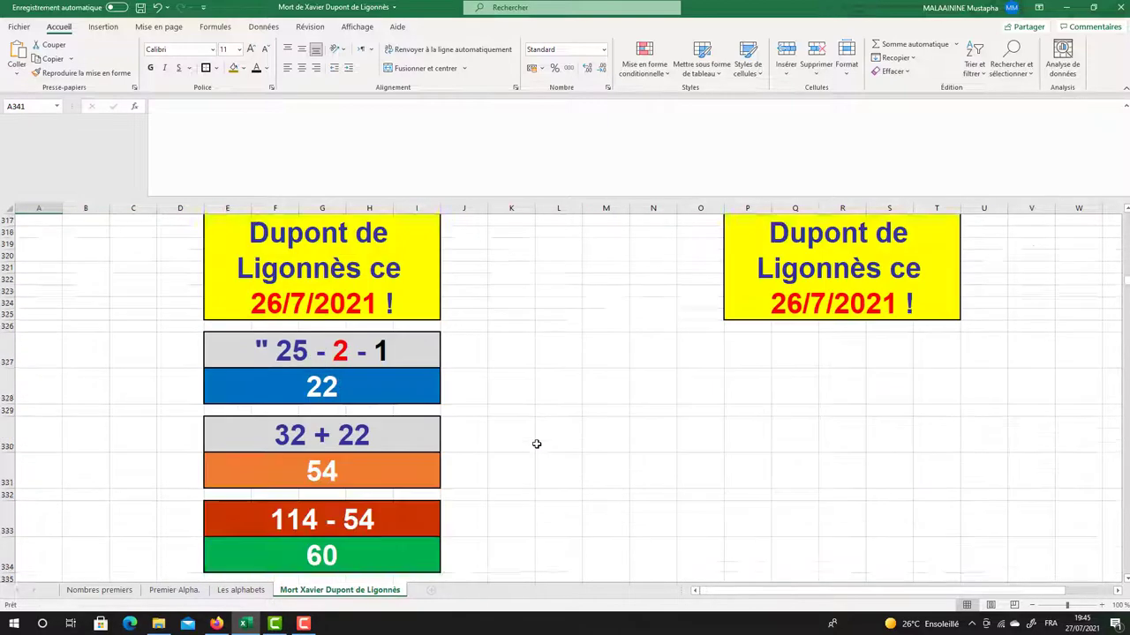
scroll(536, 444, down, 4)
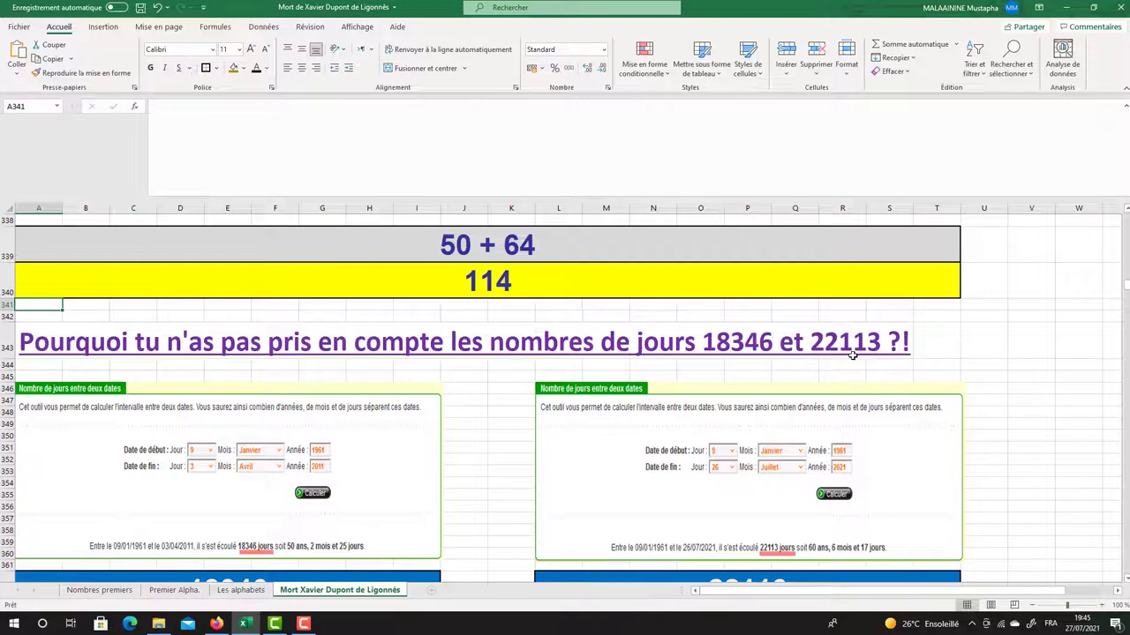
scroll(853, 354, down, 2)
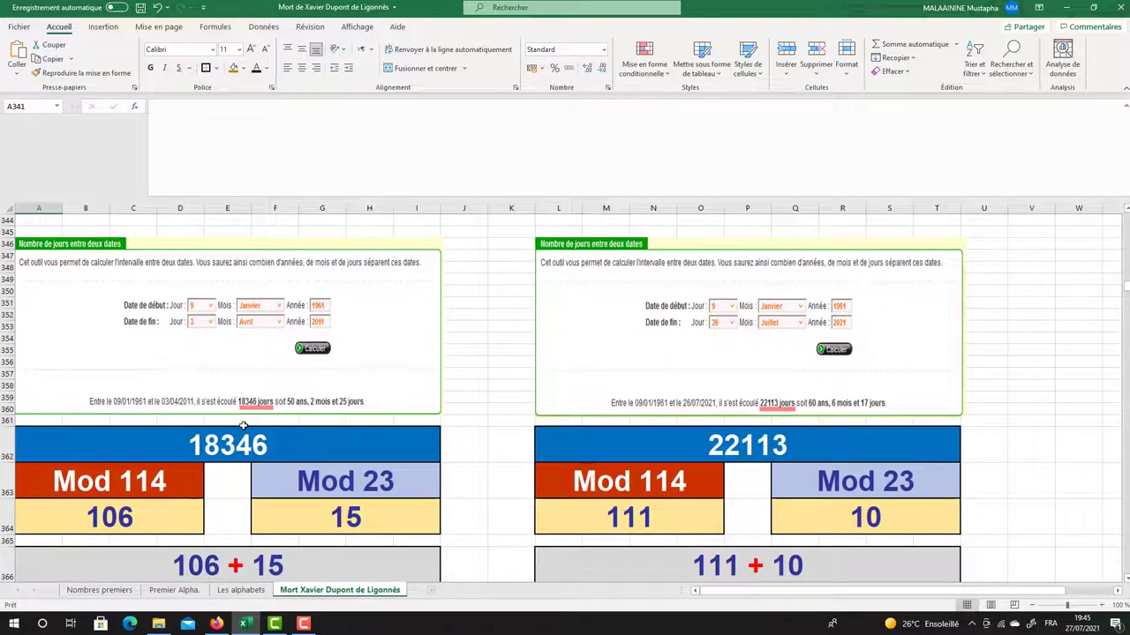
scroll(250, 454, down, 1)
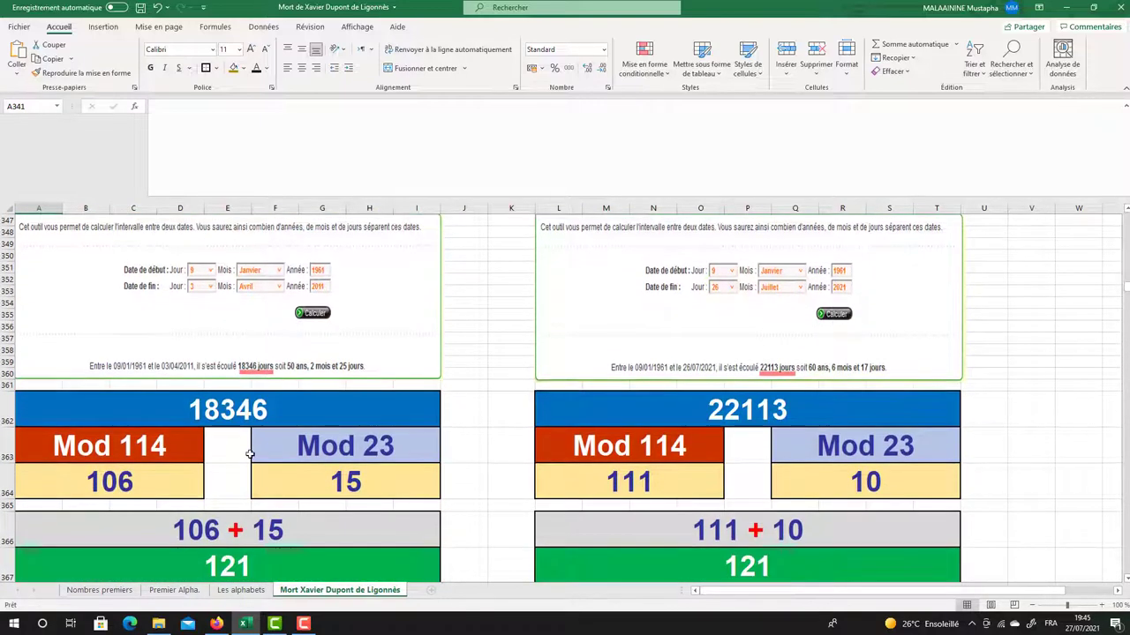
click(353, 416)
click(639, 400)
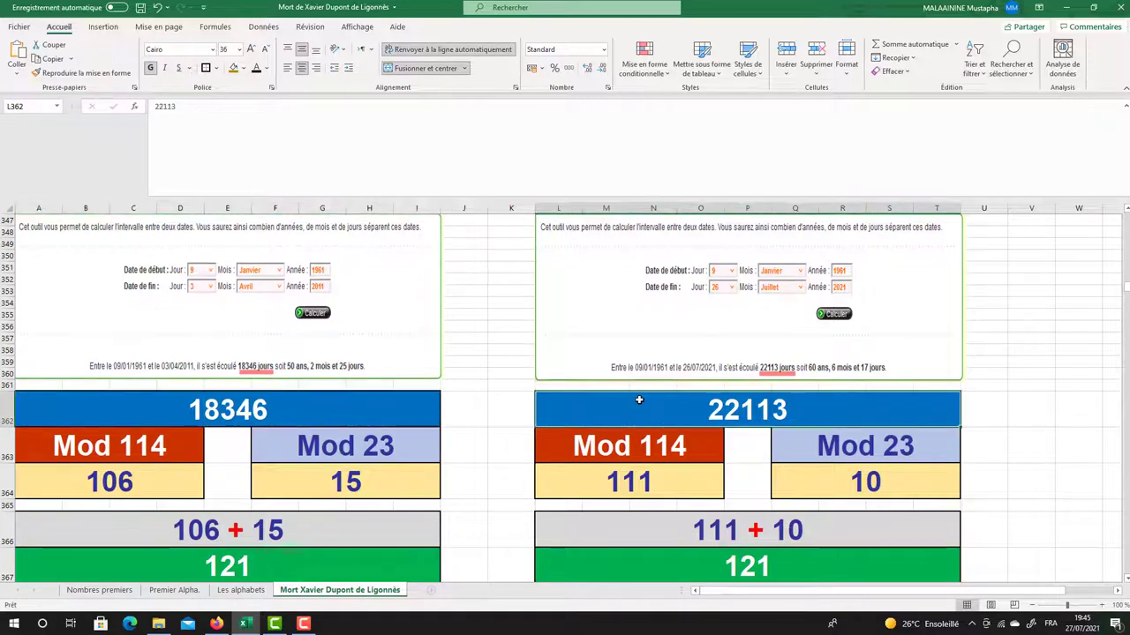
scroll(639, 400, down, 1)
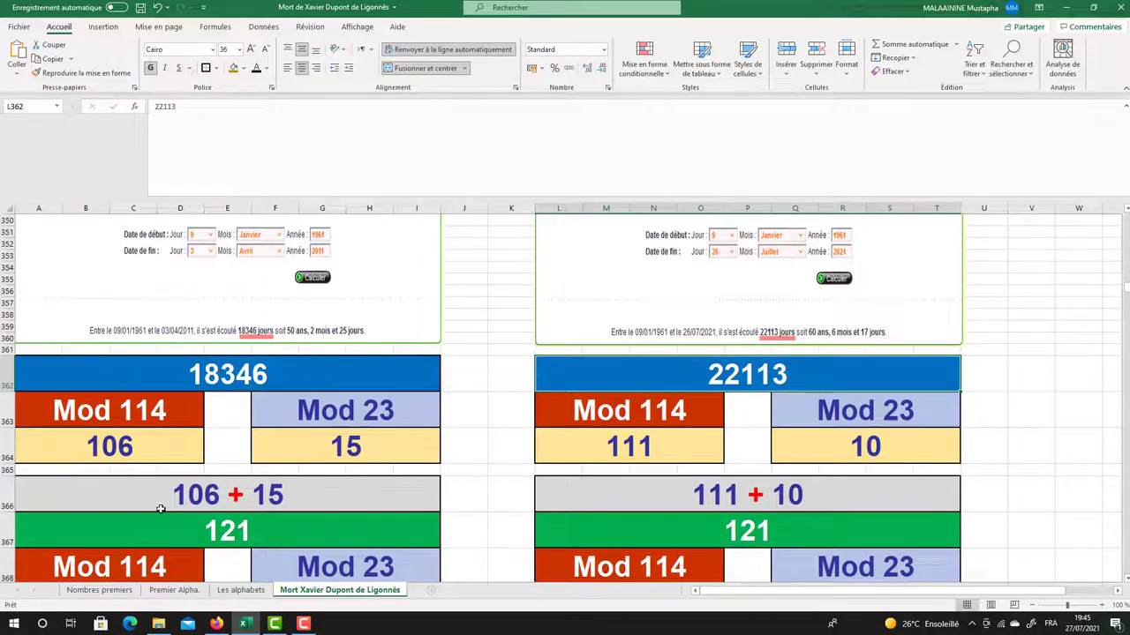
Compare the Mod 114 and Mod 23 results in row 364 and their sums in A367 and L367 for both intervals
click(107, 446)
click(242, 524)
click(617, 433)
click(832, 434)
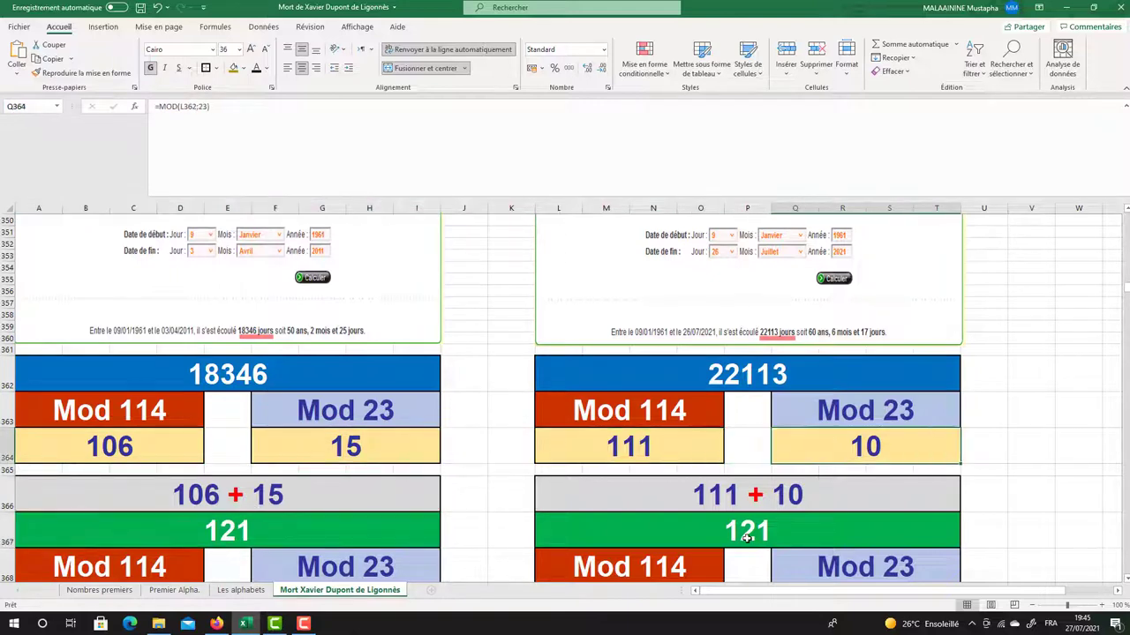
click(746, 539)
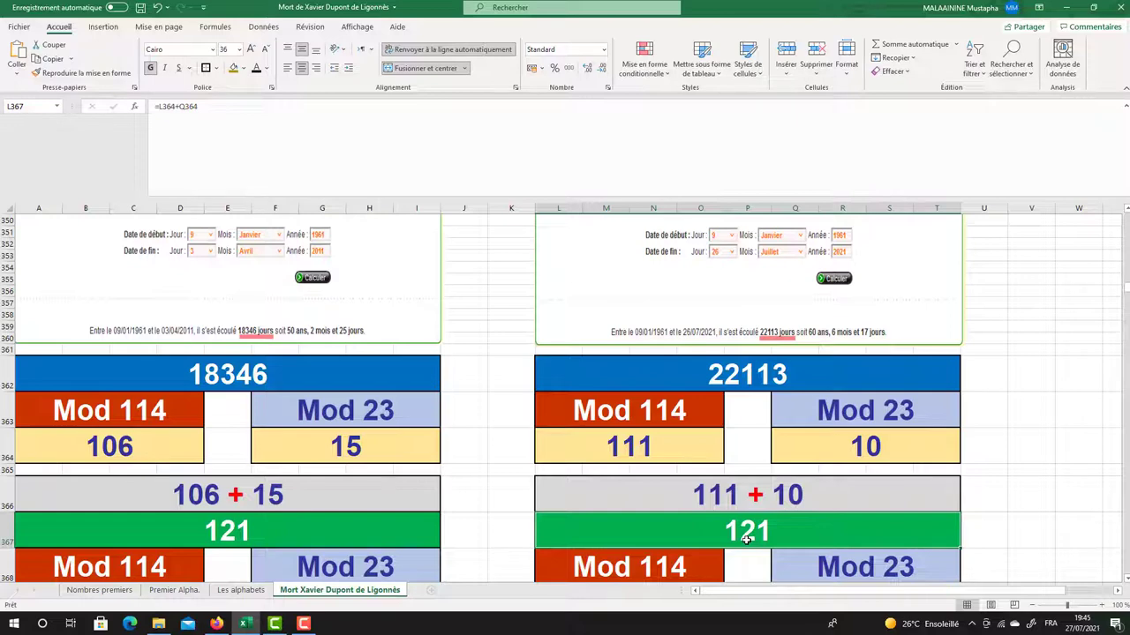
scroll(303, 526, up, 2)
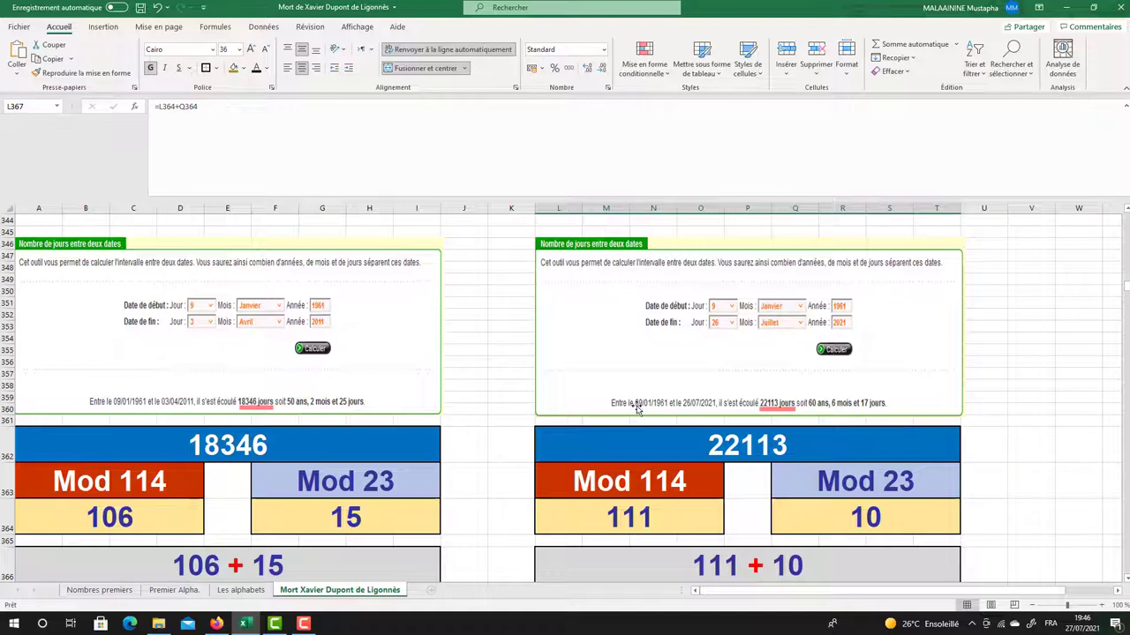
Compare the sums in A367 and L367, their modulo results in row 369 and the ranks in row 370 for both intervals
scroll(309, 471, down, 2)
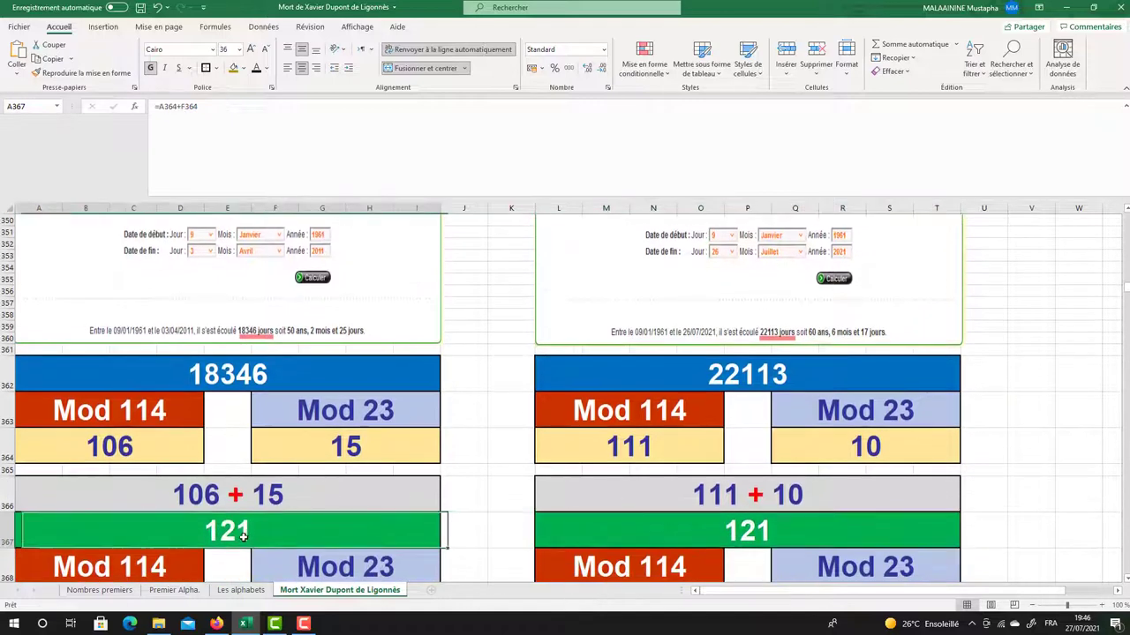
scroll(305, 503, down, 1)
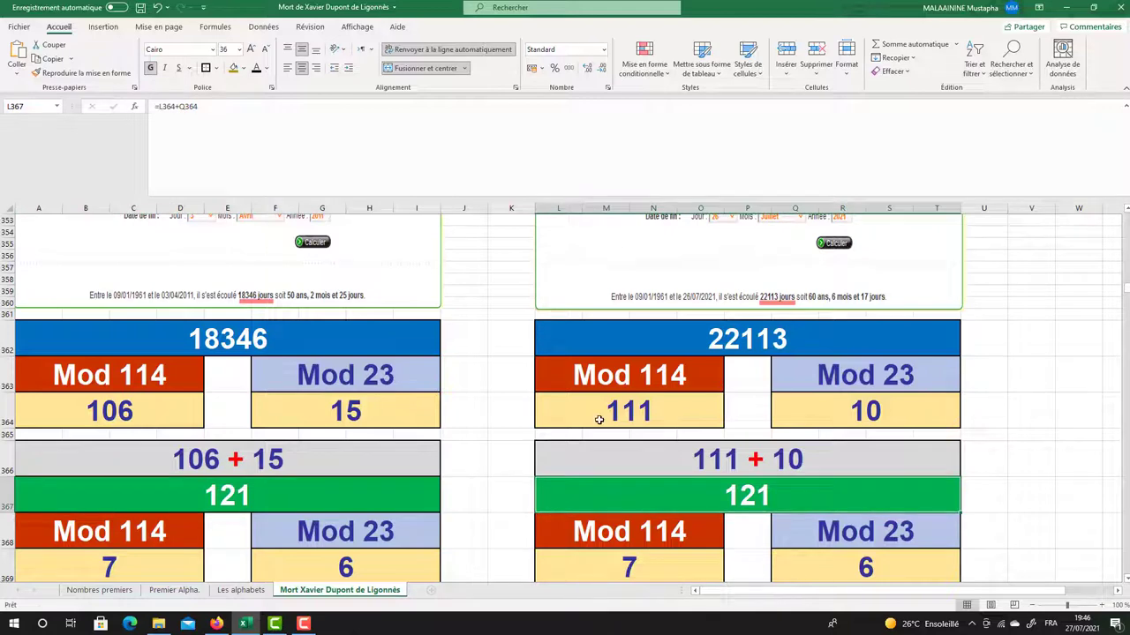
scroll(597, 421, down, 3)
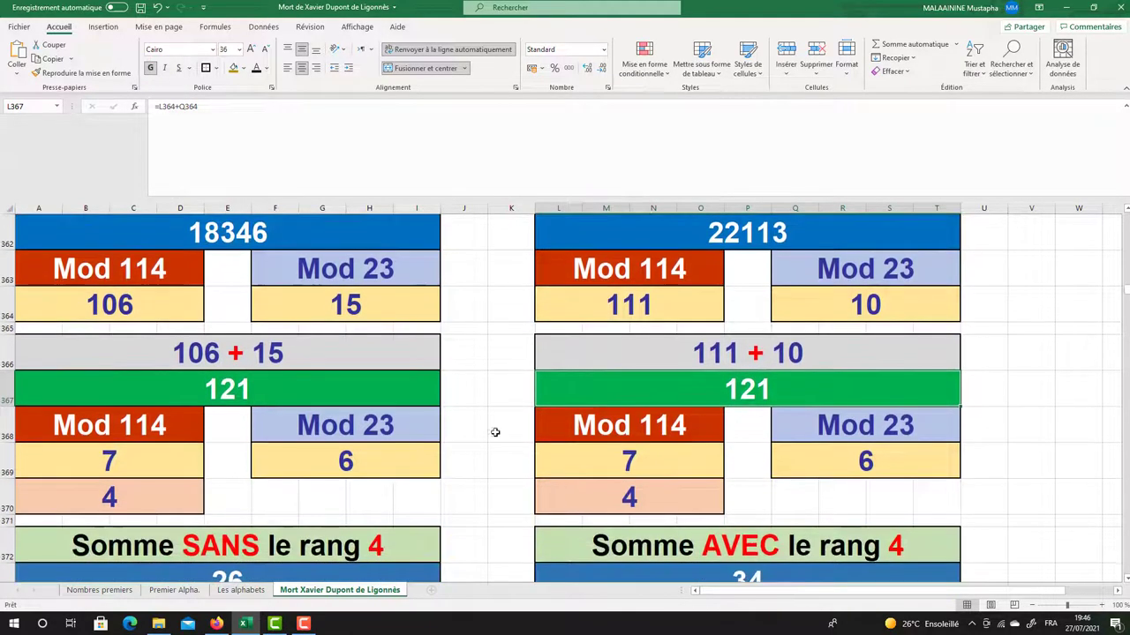
click(160, 469)
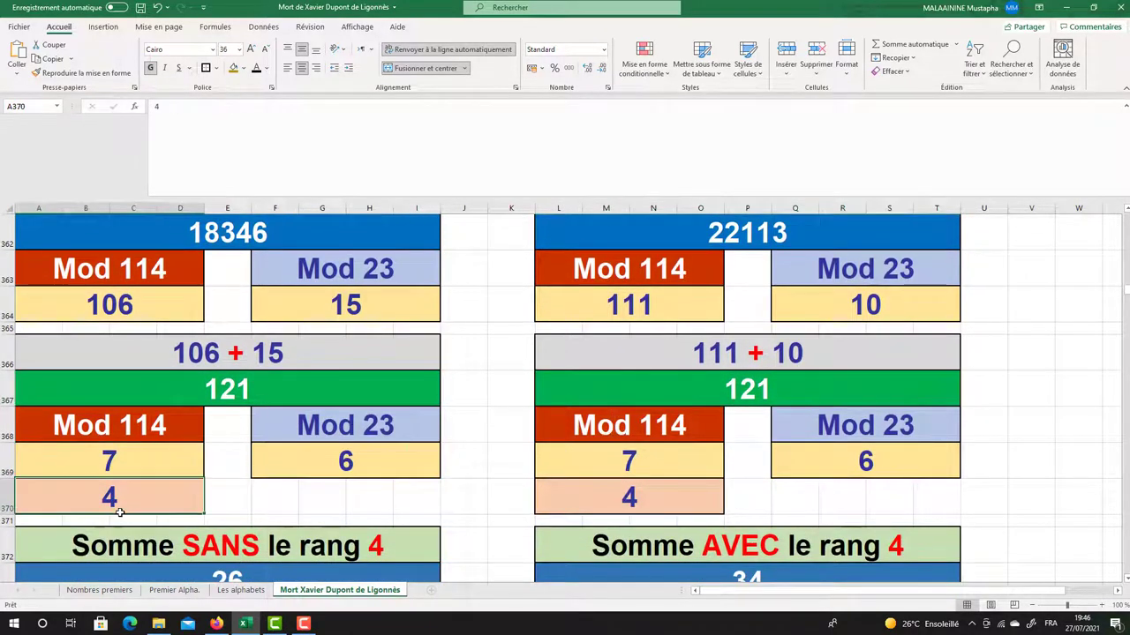
click(585, 468)
click(298, 398)
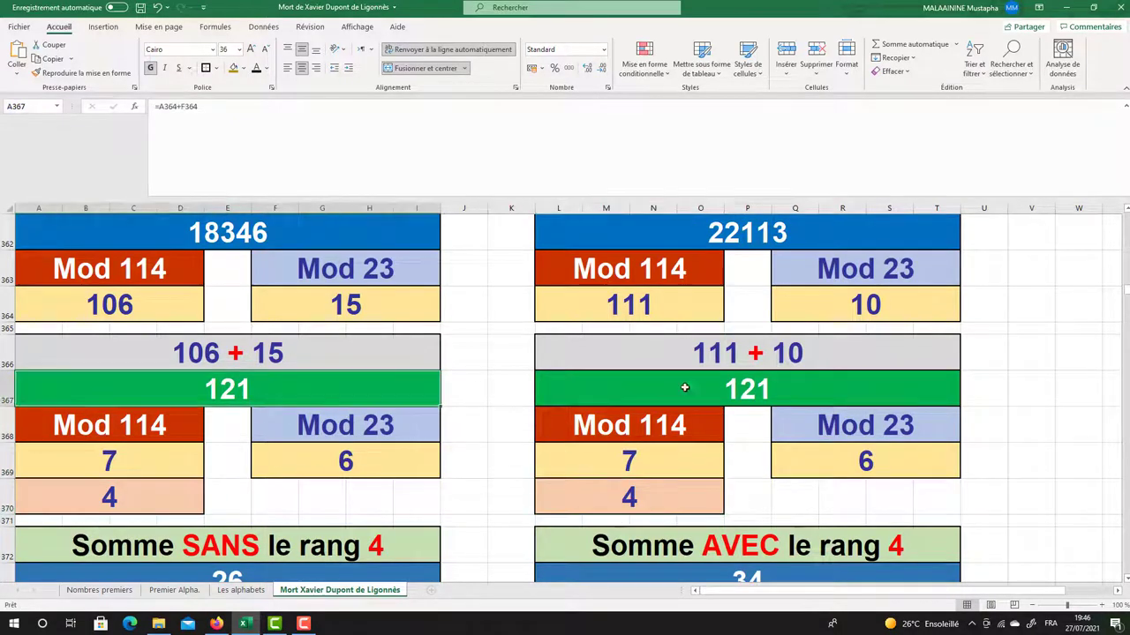
click(735, 386)
Inspect the formulas for the sum without rank 4 in A373 and the sum with rank 4 in L373
scroll(713, 381, down, 1)
double_click(234, 390)
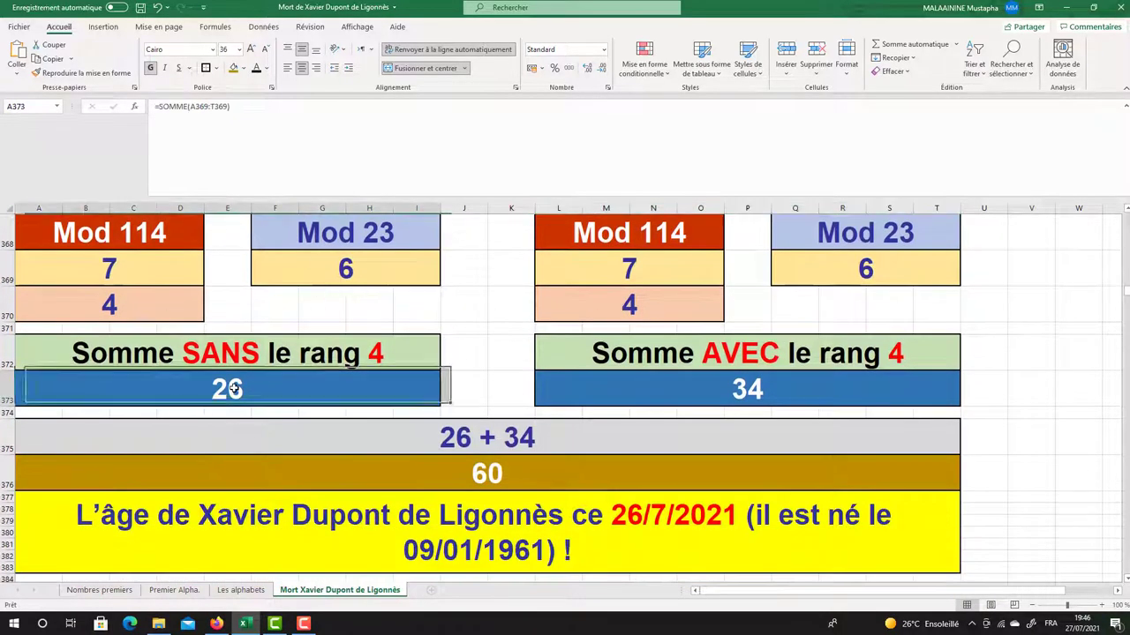
key(Return)
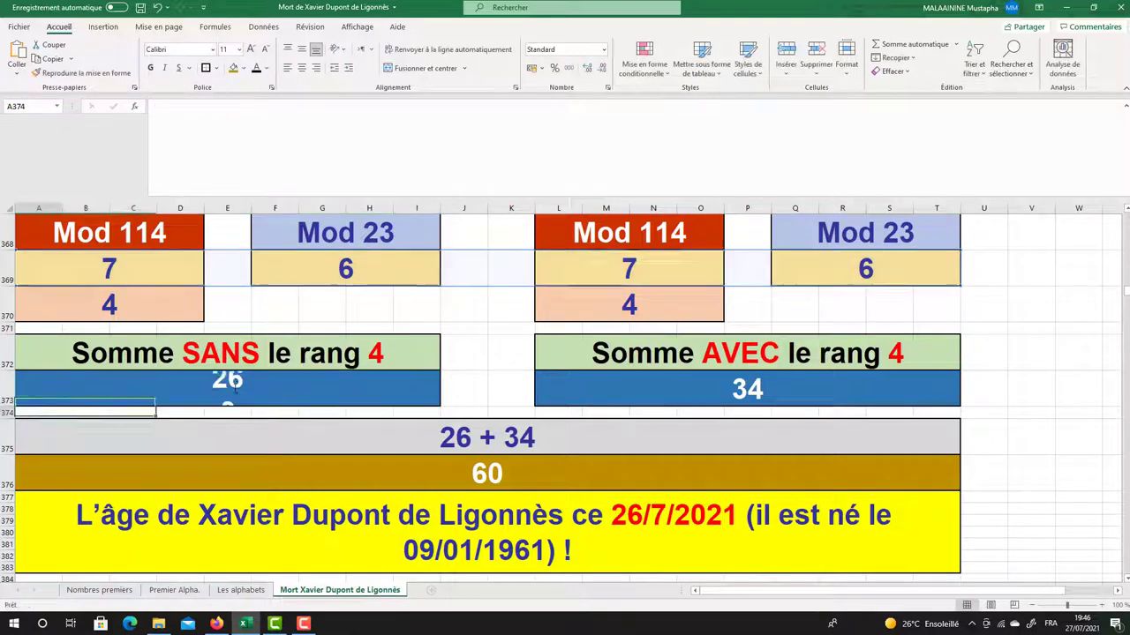
double_click(676, 398)
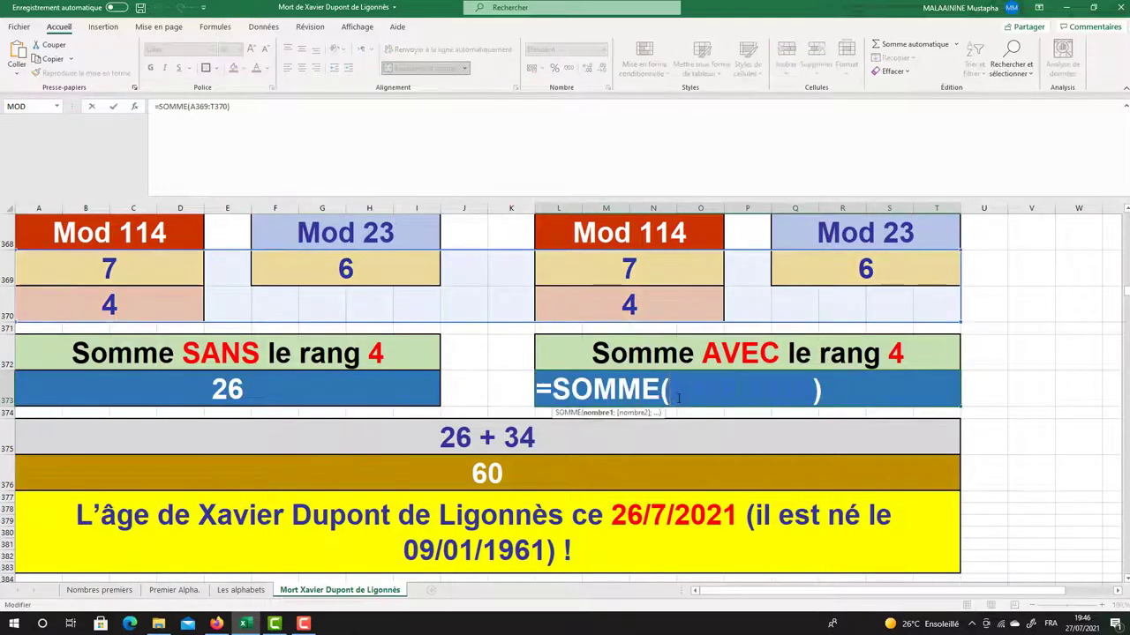
key(Return)
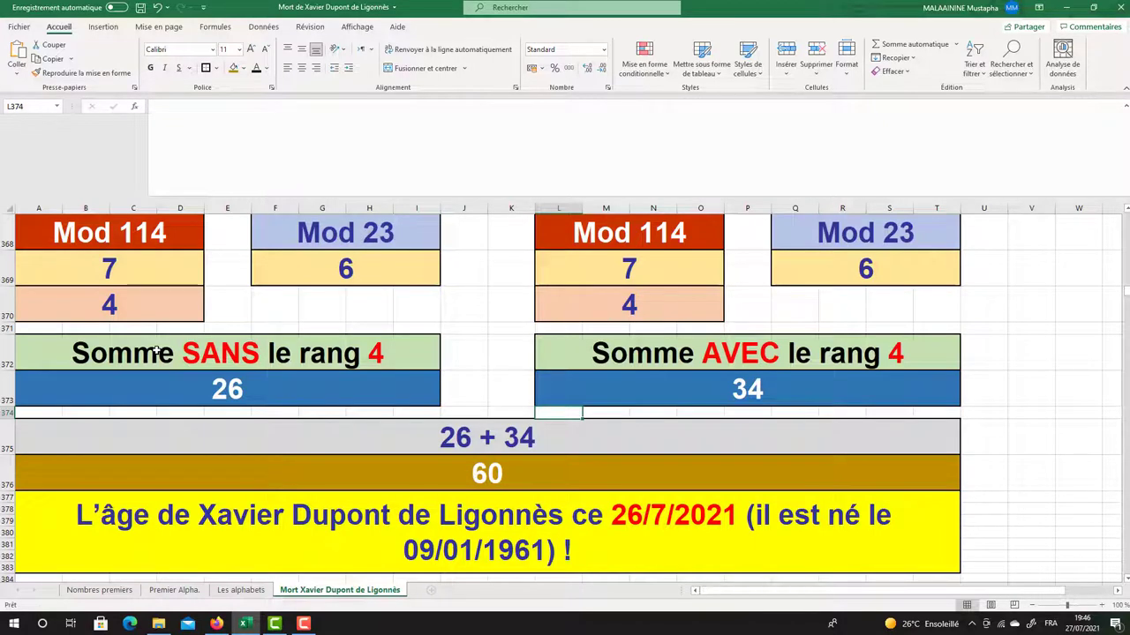
Select A373 through L373 together and inspect their total formula in A376 alongside the age note in row 377
drag(228, 389, 717, 388)
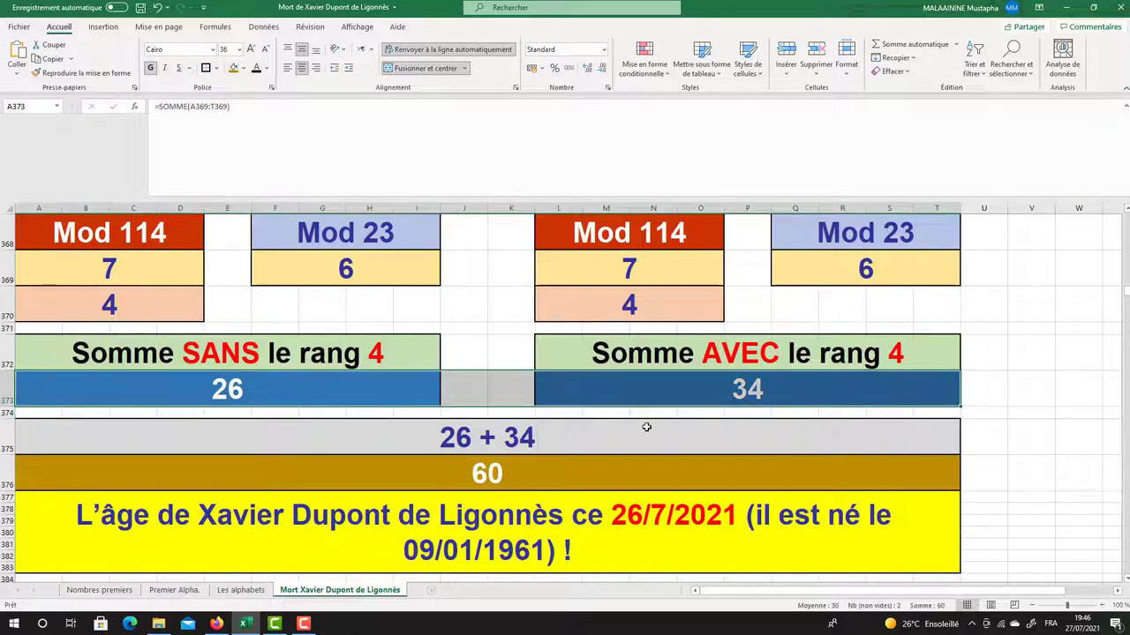
click(499, 476)
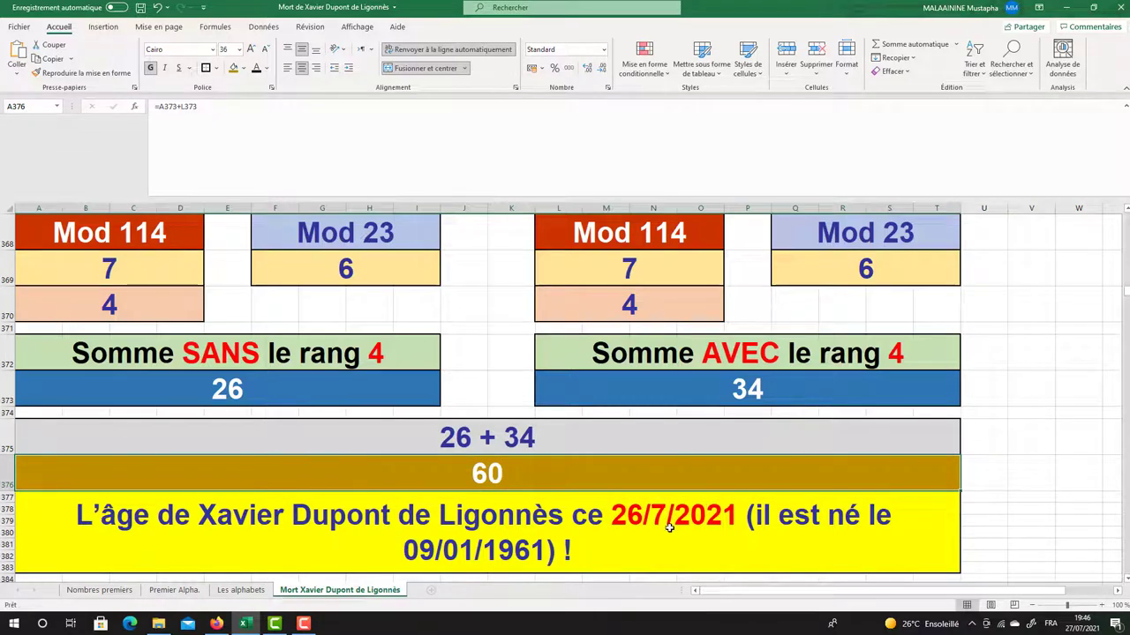
scroll(759, 516, down, 1)
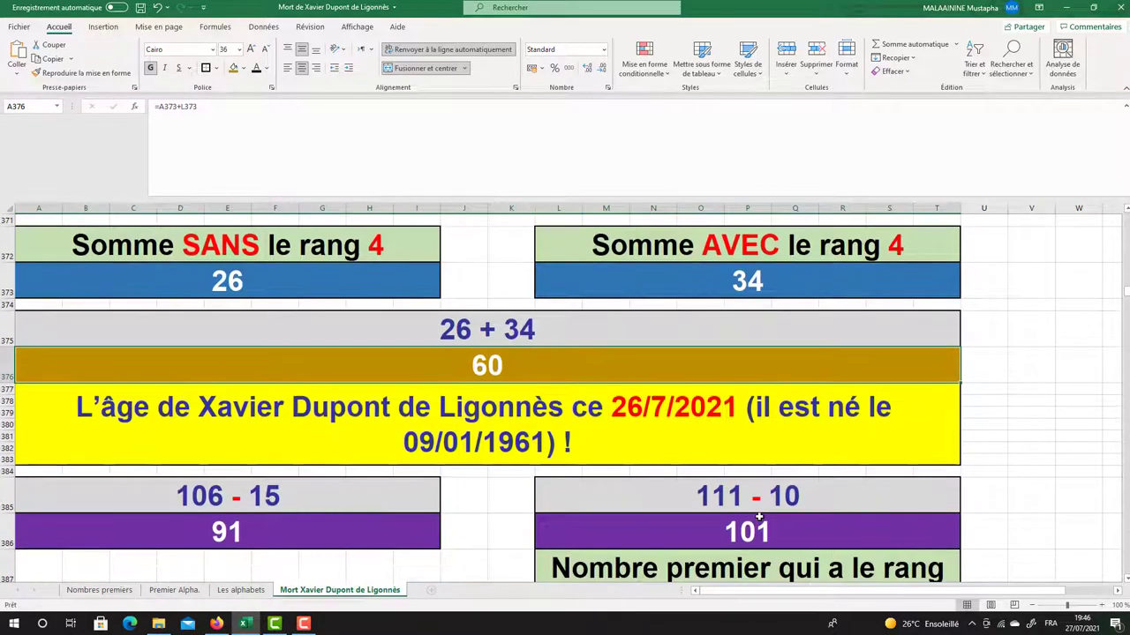
Review the first interval's modulo results in A364 and F364 and inspect their difference in A386
scroll(704, 503, up, 2)
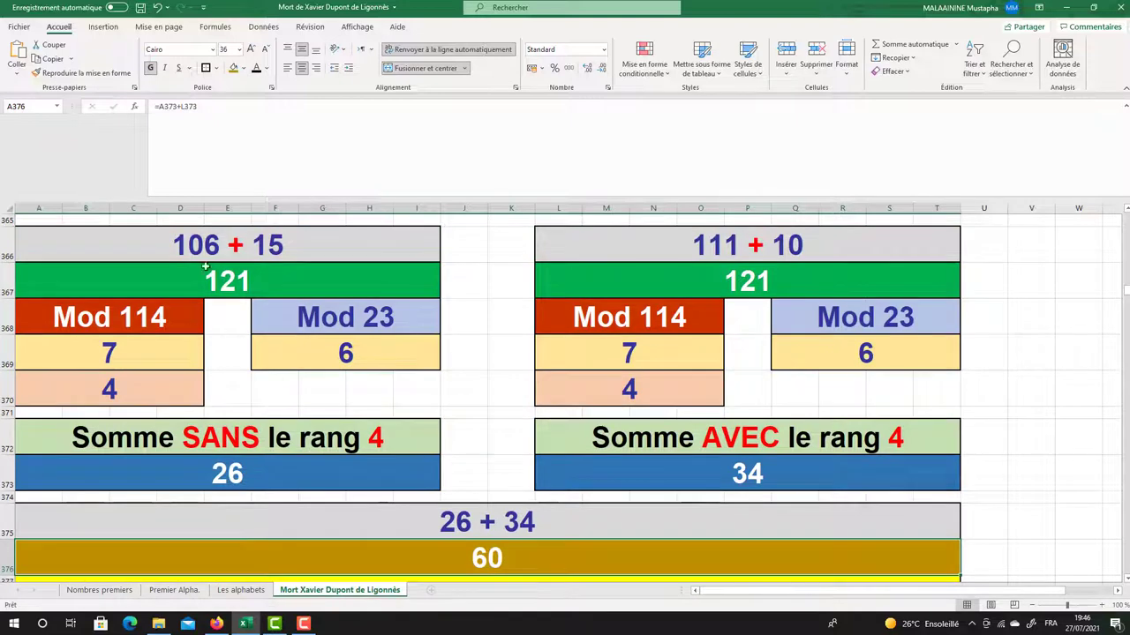
click(232, 246)
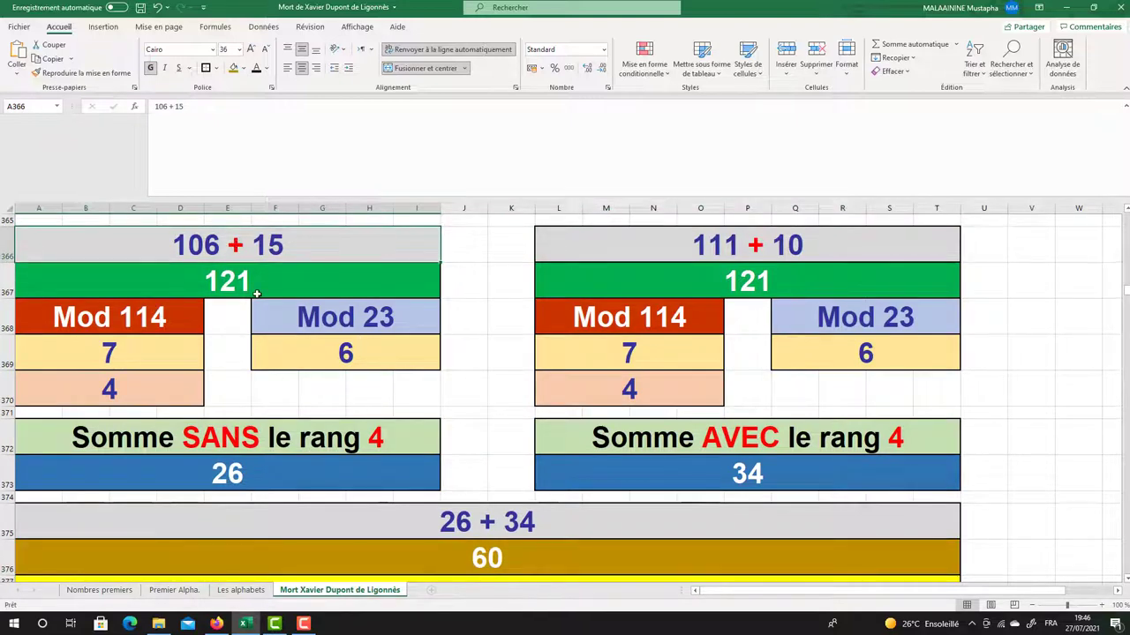
scroll(256, 294, up, 2)
click(201, 342)
click(275, 332)
click(159, 336)
click(304, 339)
scroll(303, 339, down, 5)
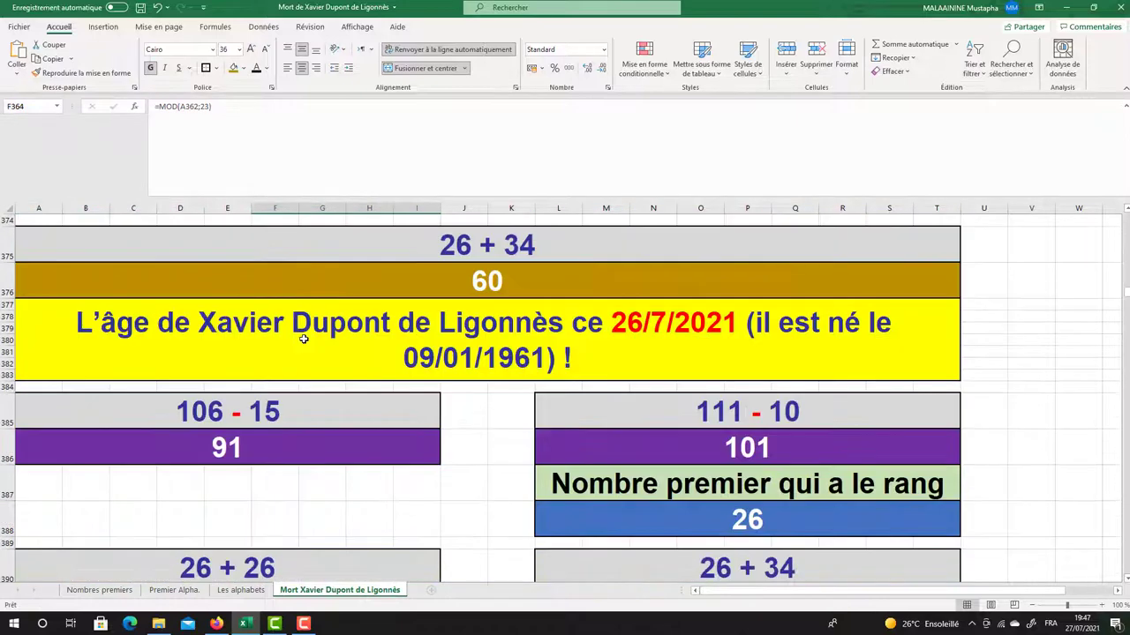
click(228, 434)
Inspect the second interval's modulo difference in L386 and its prime-number rank in L388
scroll(480, 339, up, 4)
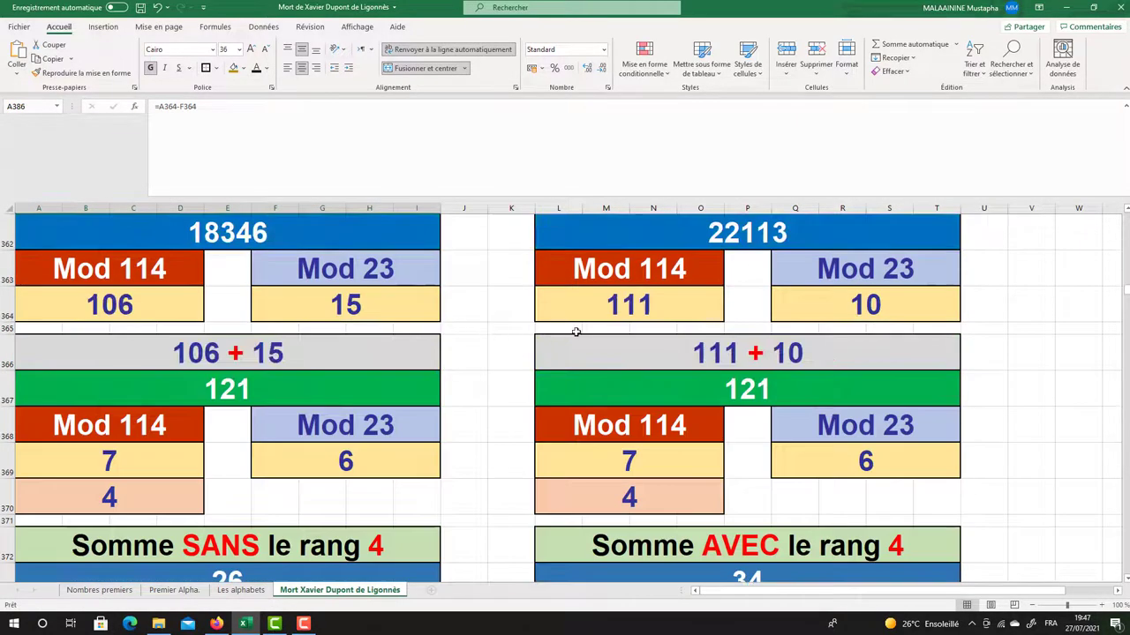
scroll(772, 347, down, 6)
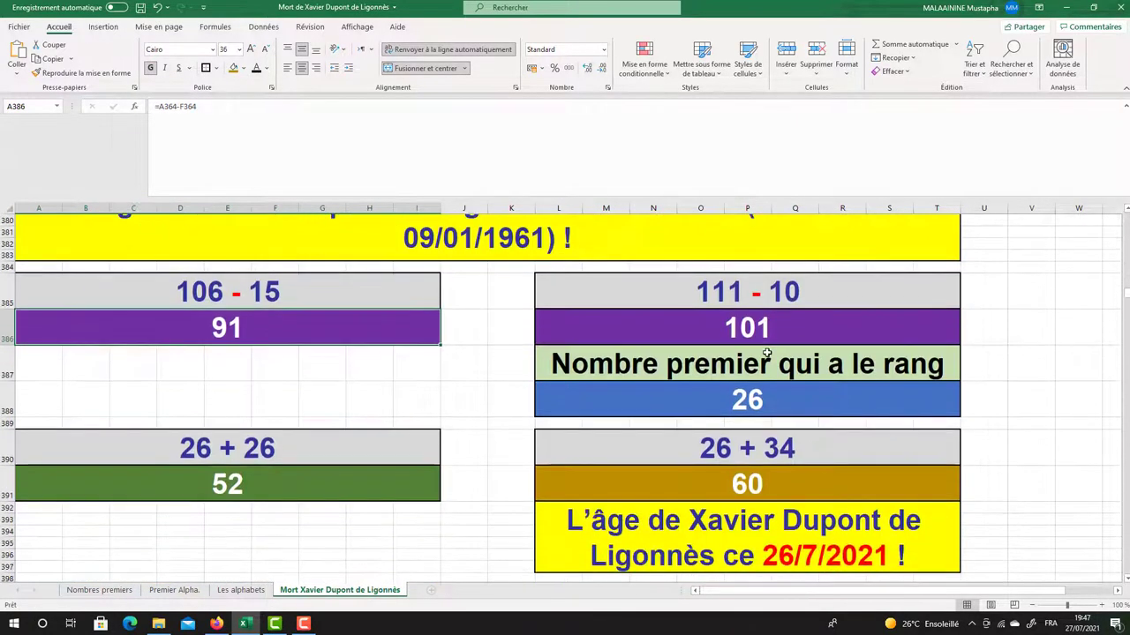
click(755, 320)
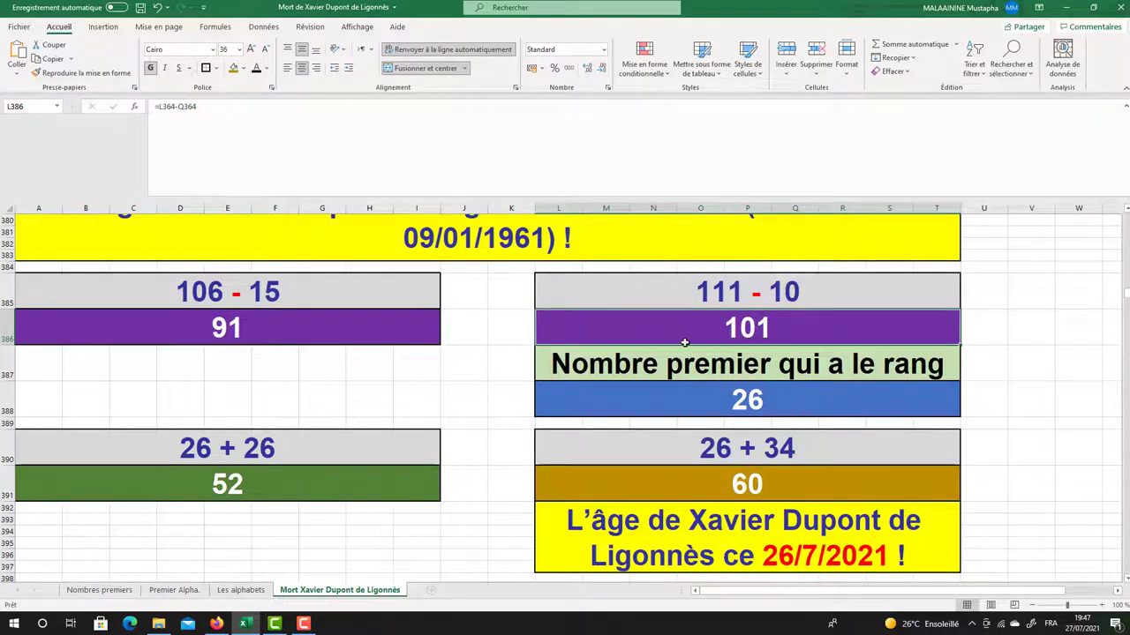
click(752, 399)
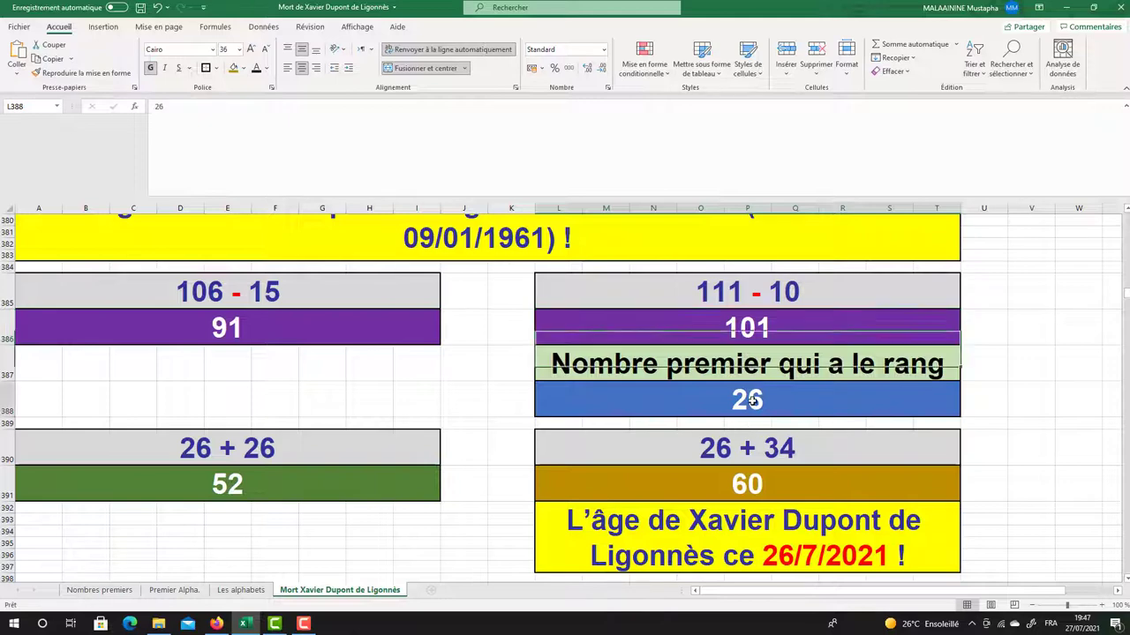
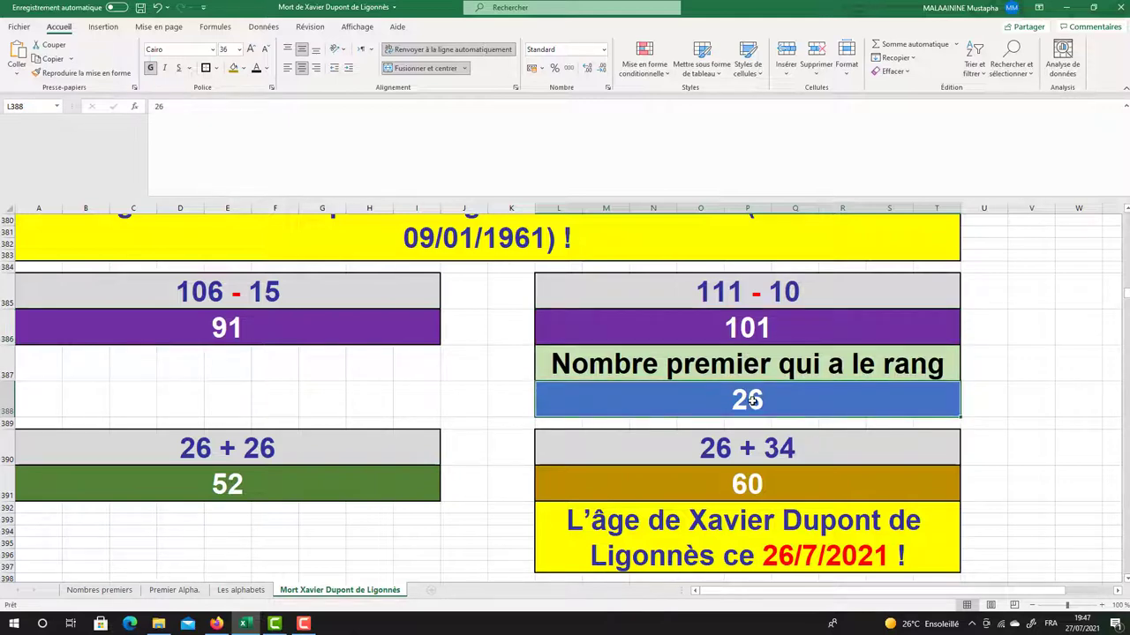
Trace the sum formula in L391 back to its references L388 and L373
double_click(769, 494)
scroll(759, 484, up, 5)
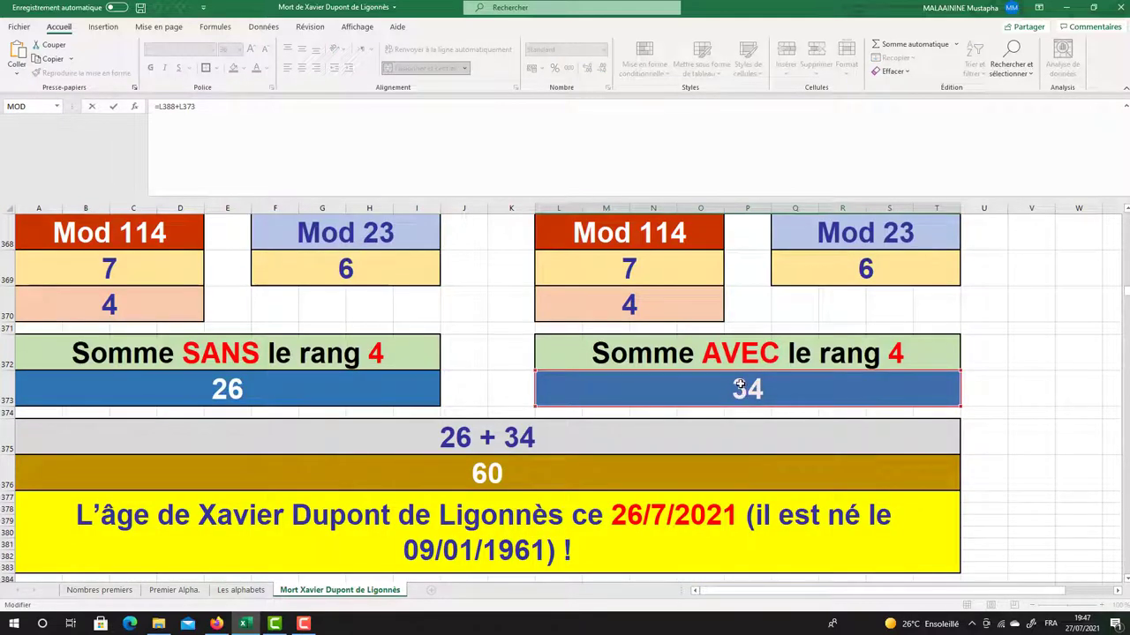
scroll(748, 385, down, 1)
scroll(748, 385, down, 3)
scroll(748, 385, up, 4)
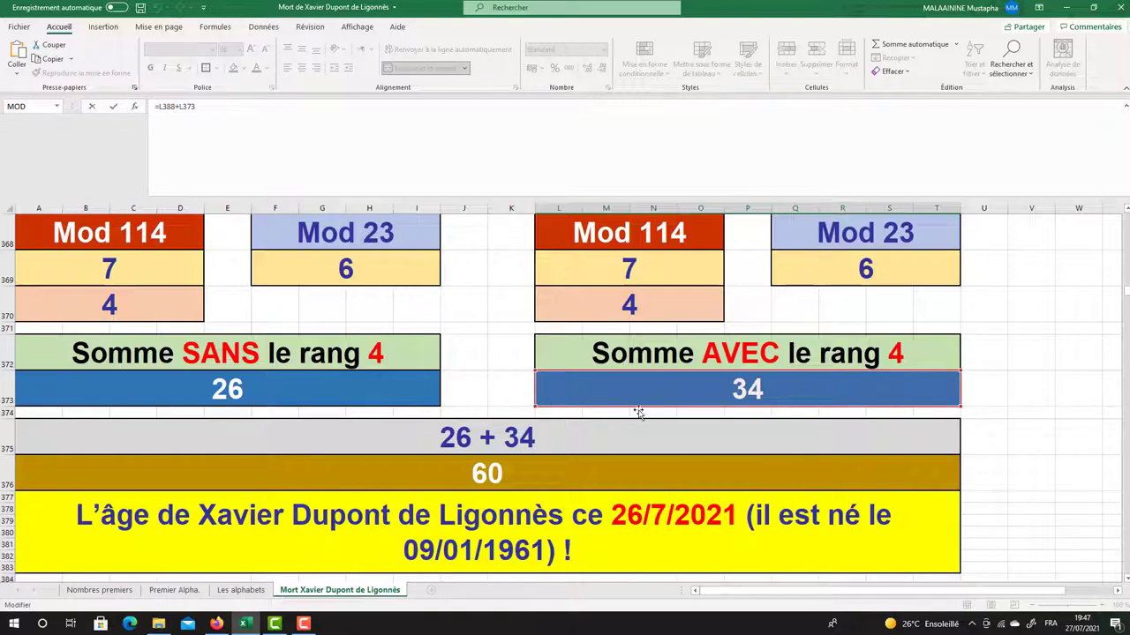
scroll(898, 364, down, 3)
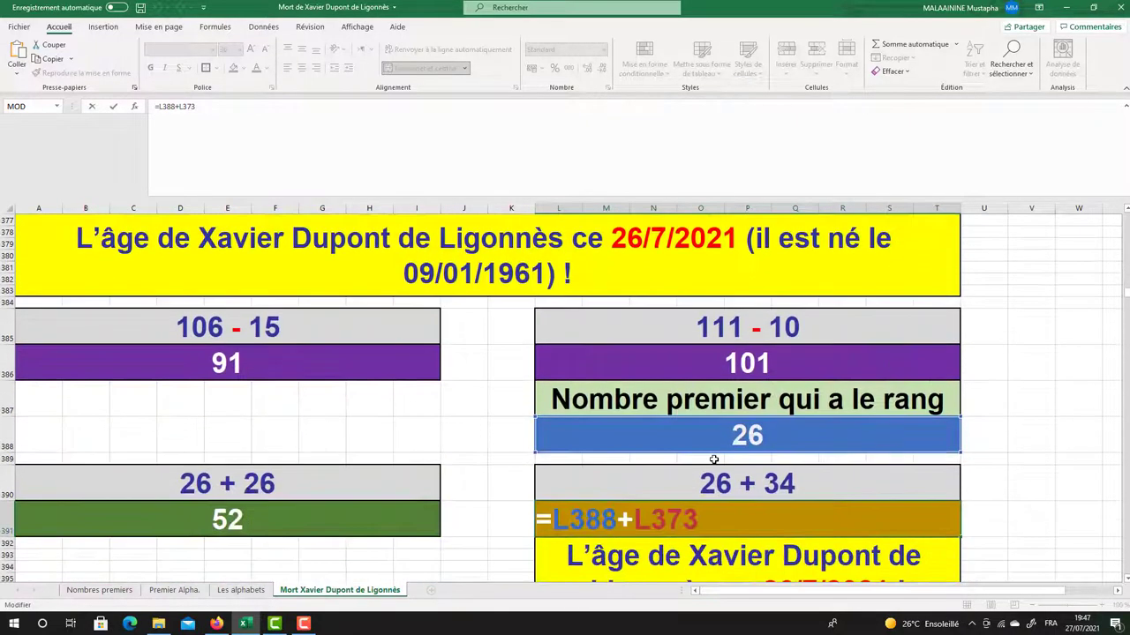
key(Return)
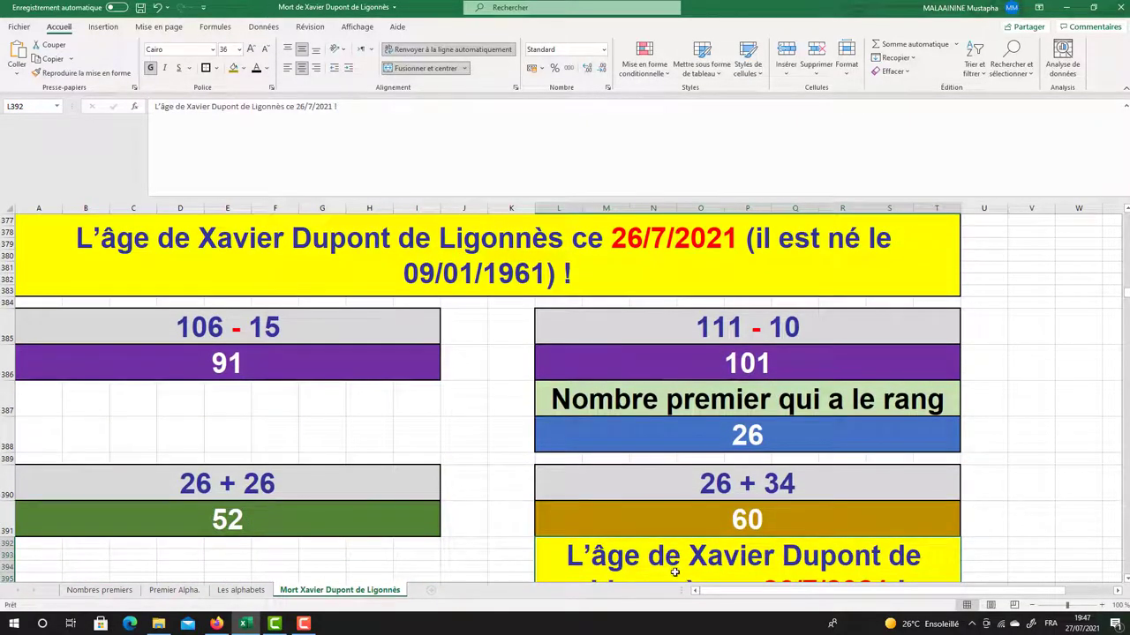
Compare the prime rank in L388 with the sum without rank 4 in A373, and inspect their addition in A391
click(706, 527)
click(720, 441)
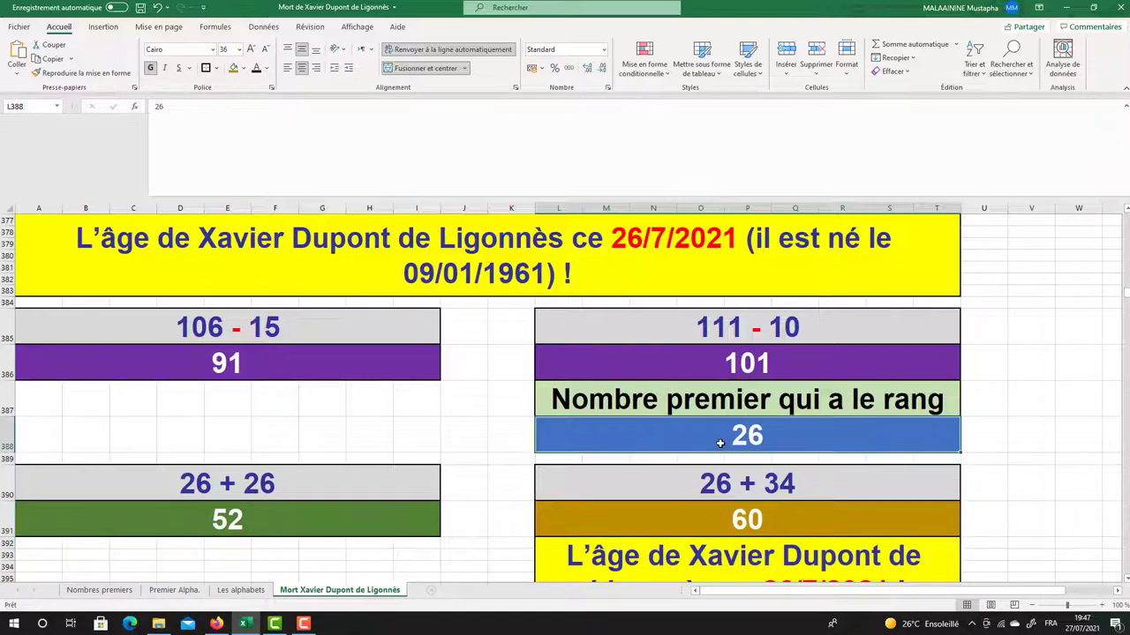
scroll(376, 417, up, 3)
click(218, 396)
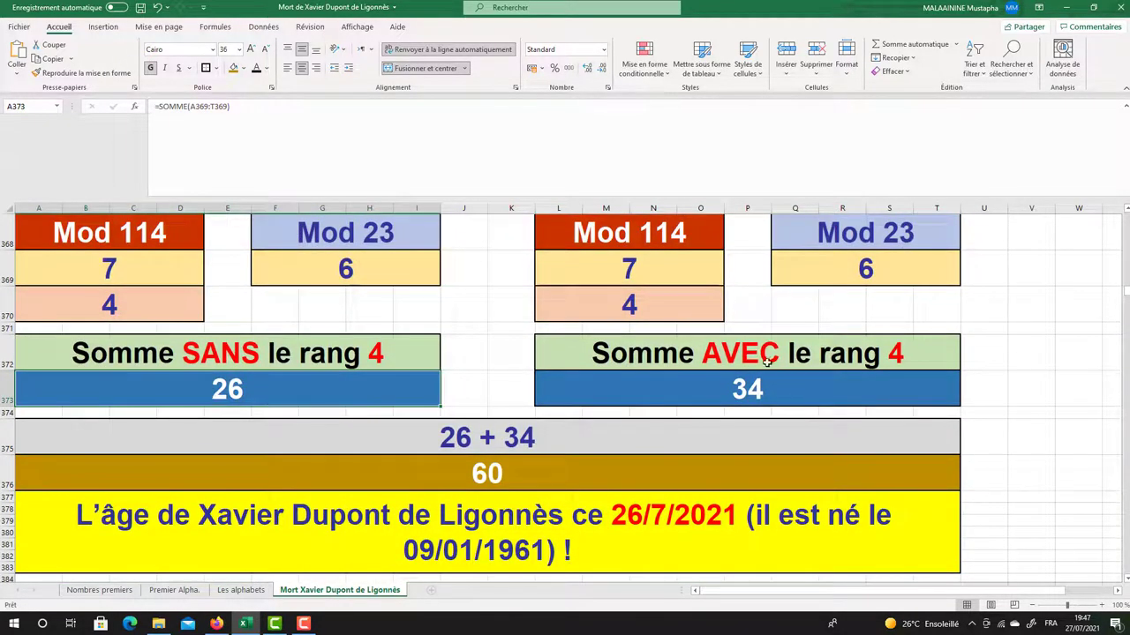
scroll(516, 360, down, 4)
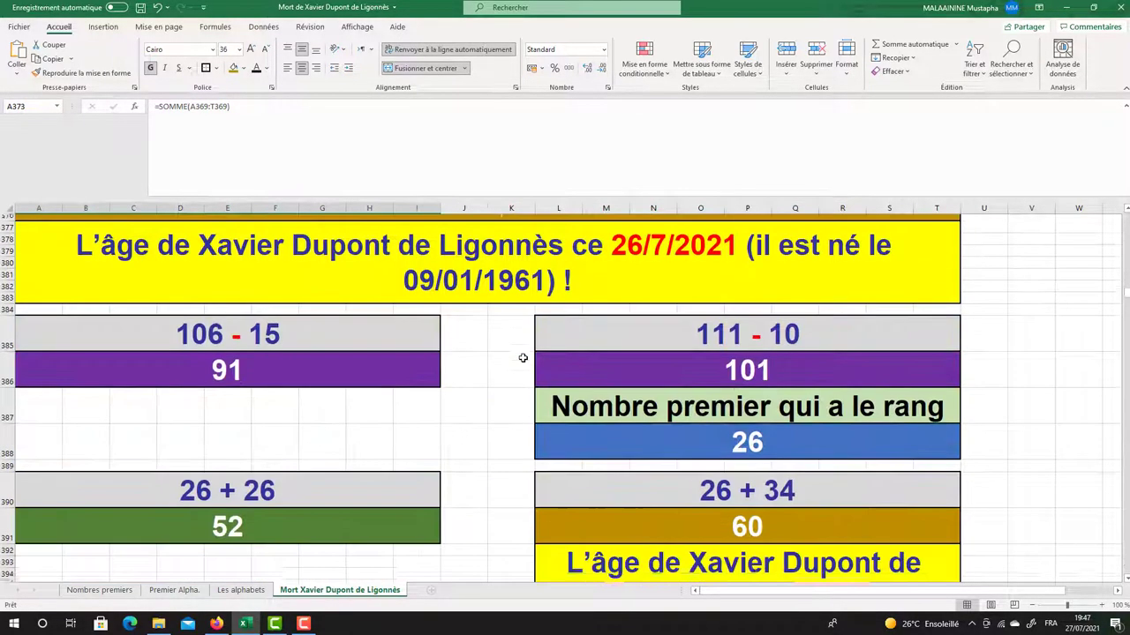
scroll(566, 379, up, 5)
scroll(753, 412, down, 4)
scroll(753, 412, down, 2)
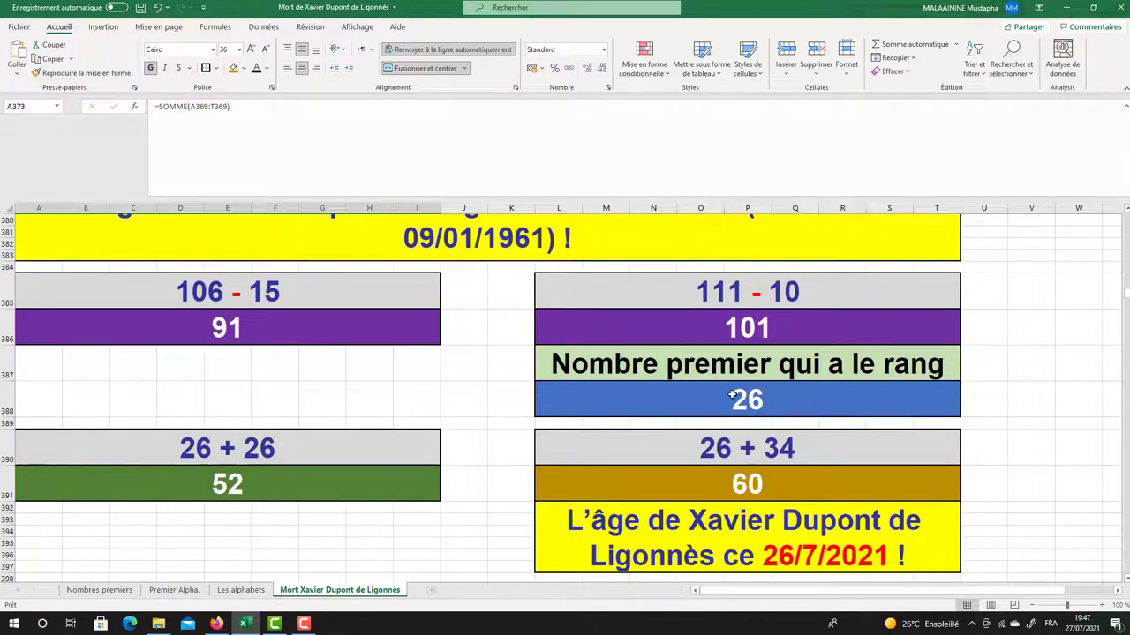
scroll(736, 395, up, 3)
scroll(344, 345, down, 4)
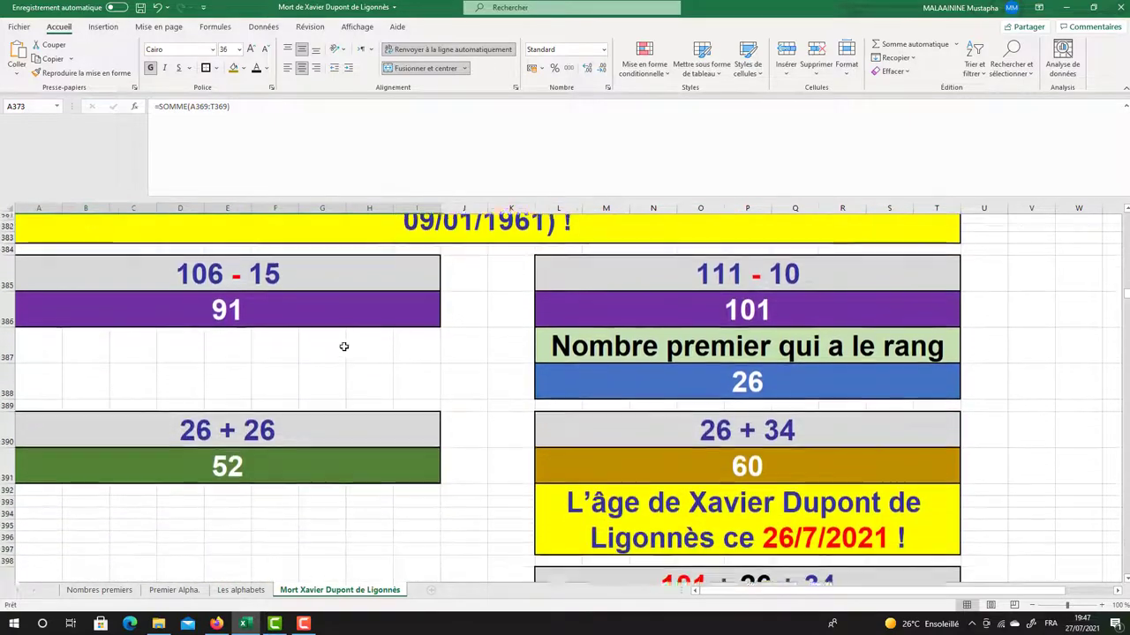
click(231, 452)
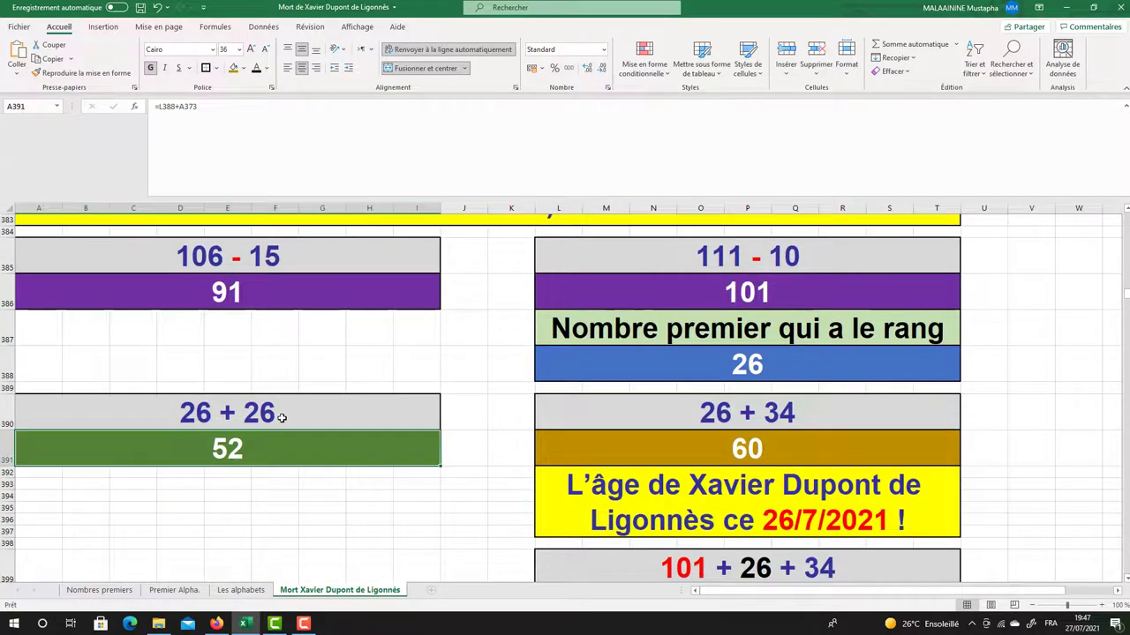
Review L386, L388 and L373 as terms of the sum in L400, and inspect that sum and its Mod 114 result in L402
click(746, 294)
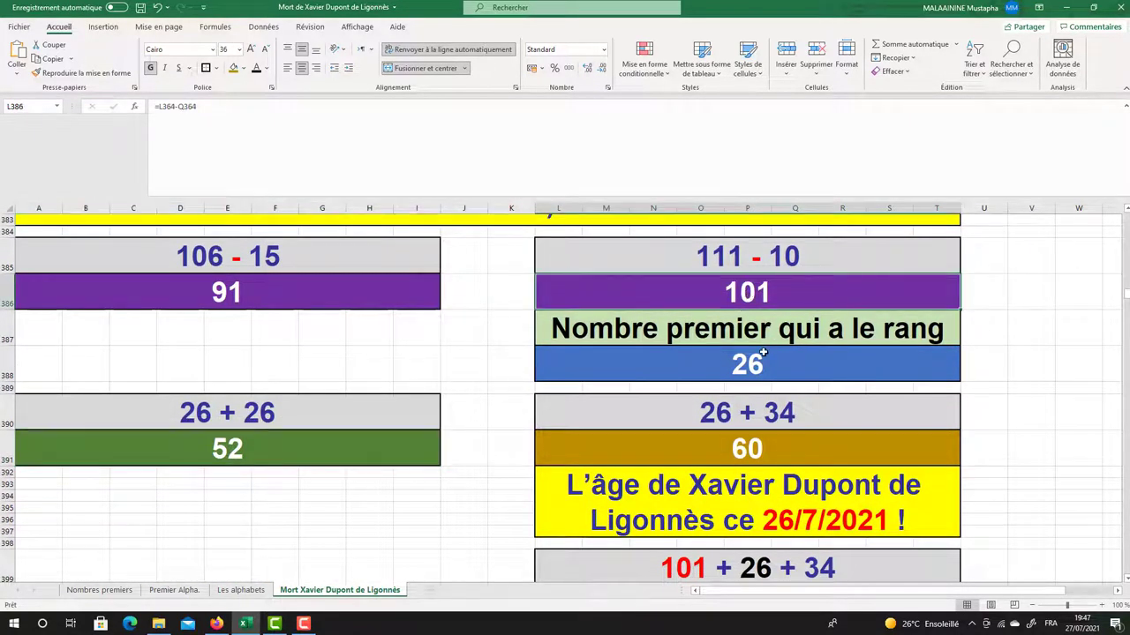
scroll(759, 362, up, 5)
click(740, 393)
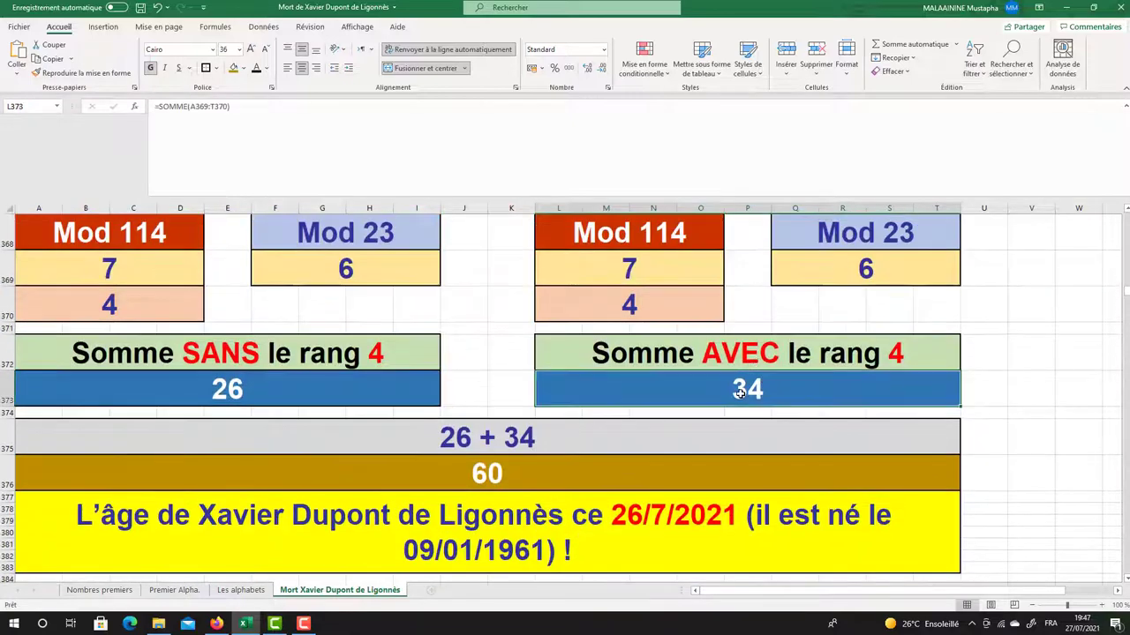
scroll(742, 388, down, 5)
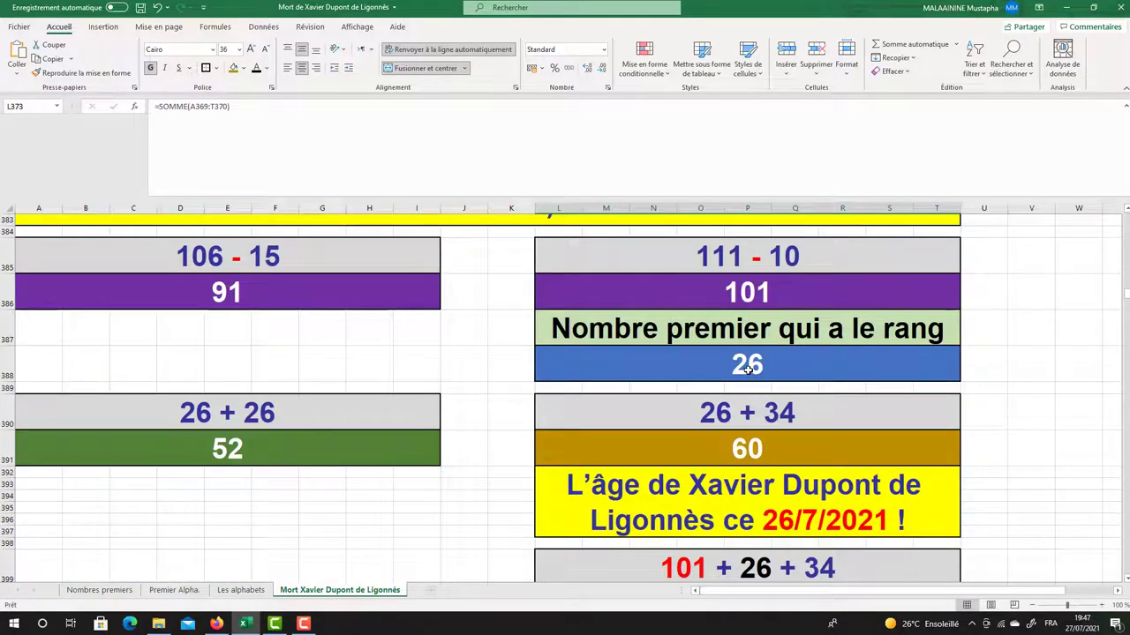
scroll(747, 369, down, 2)
click(726, 435)
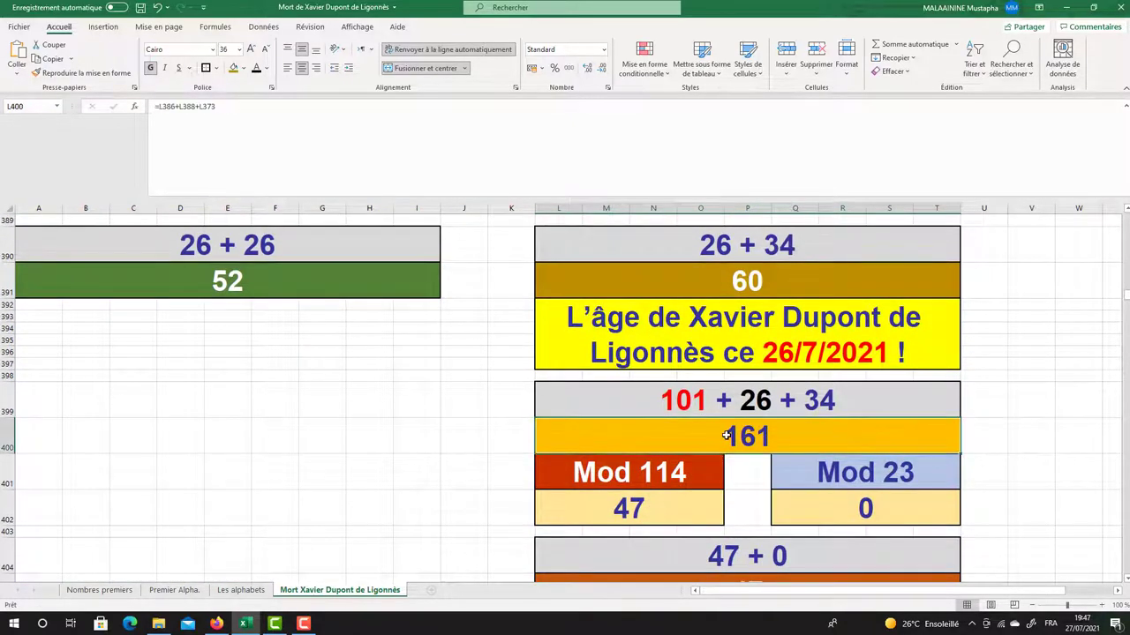
click(634, 502)
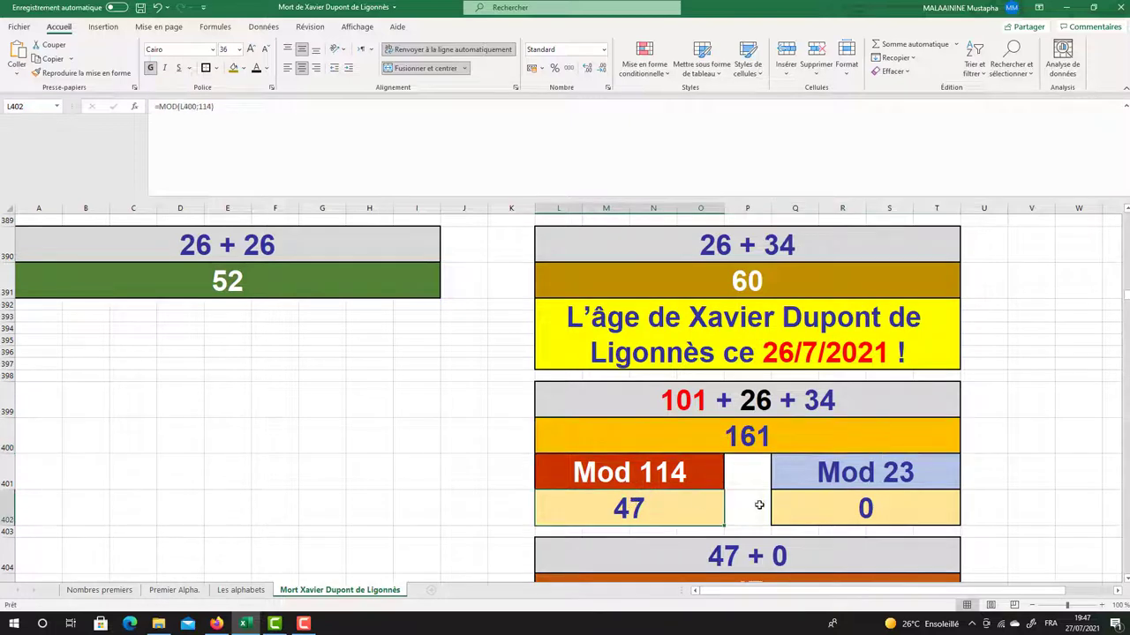
Inspect the Mod 23 result in Q402, the modulo sum in L405, its prime rank in L406 and their addition in L409
click(865, 507)
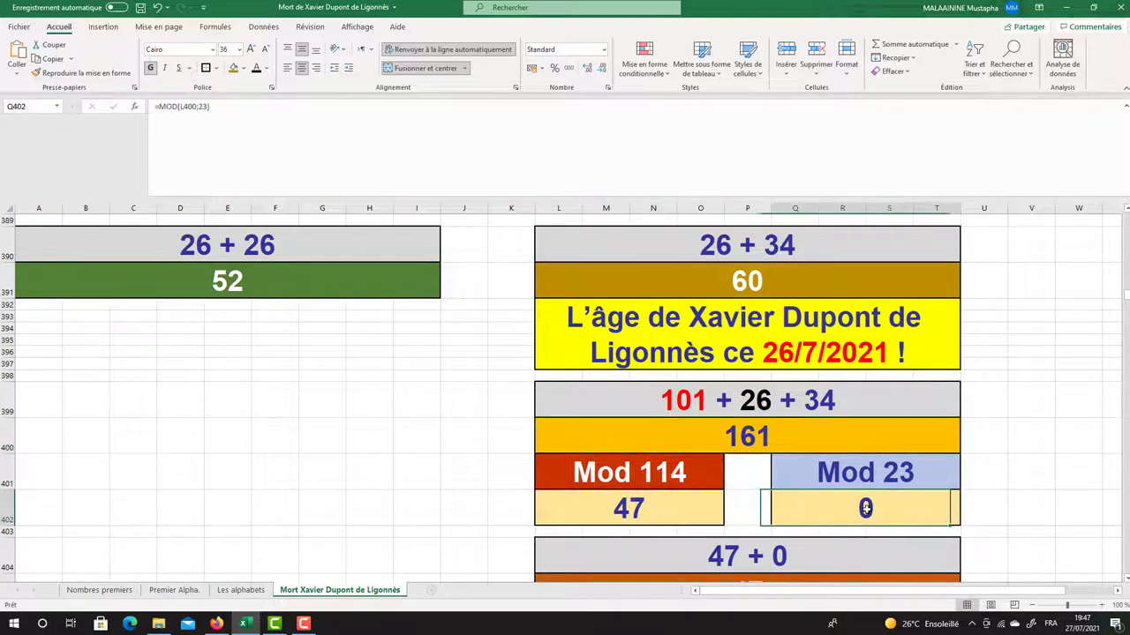
scroll(865, 506, down, 1)
click(780, 514)
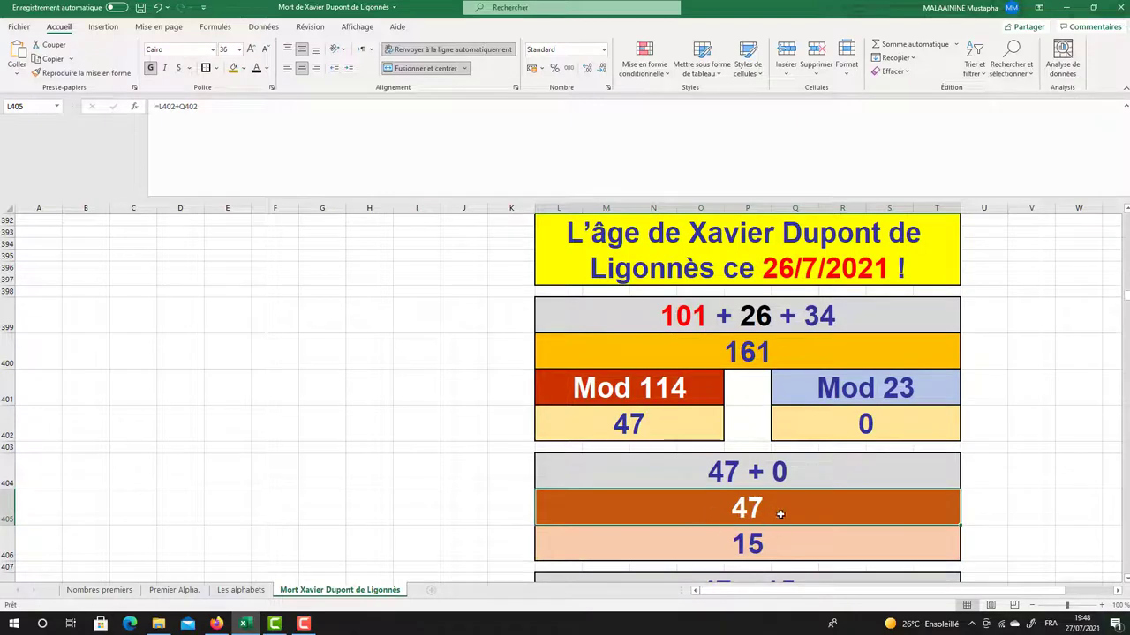
click(753, 533)
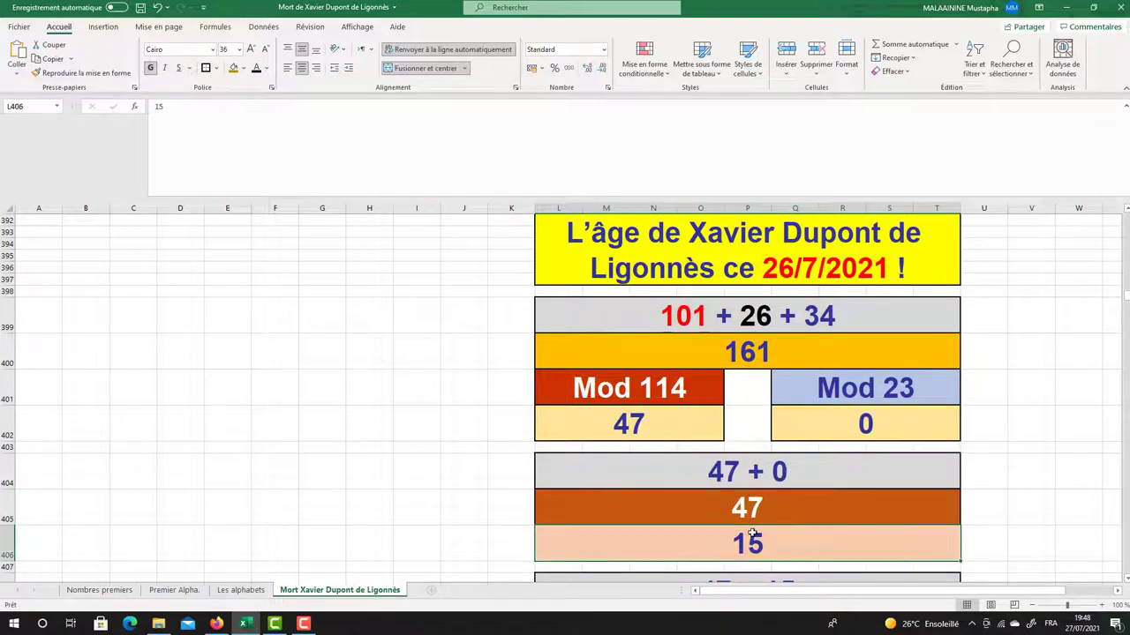
scroll(755, 504, down, 1)
scroll(750, 482, down, 1)
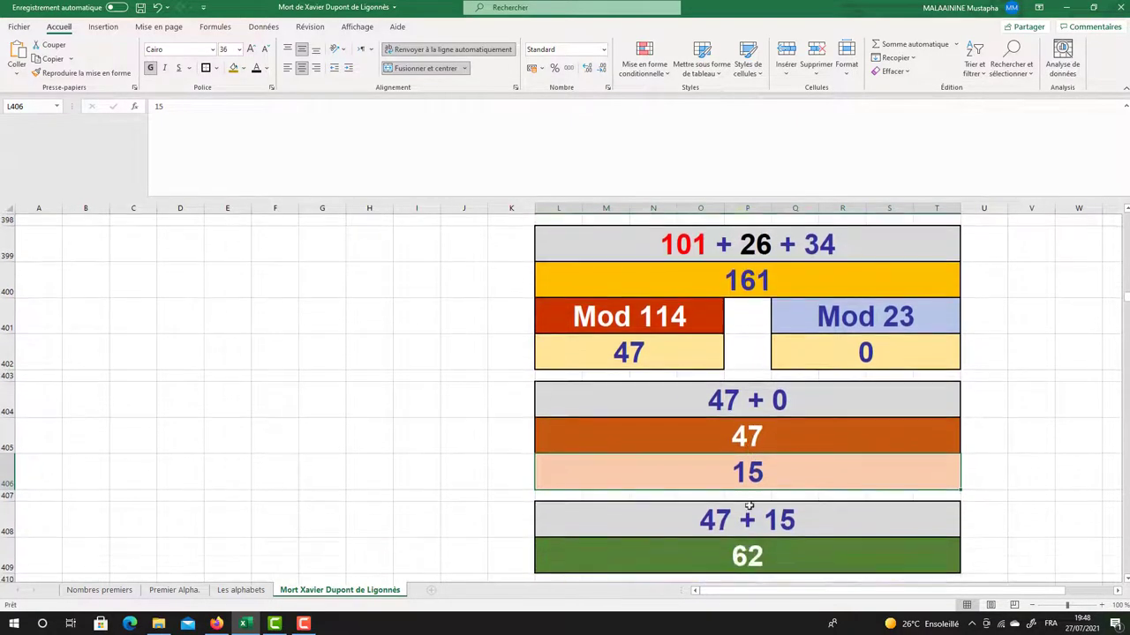
click(727, 557)
Review the sum in A391 and inspect its addition to L409 in A412
scroll(727, 557, up, 3)
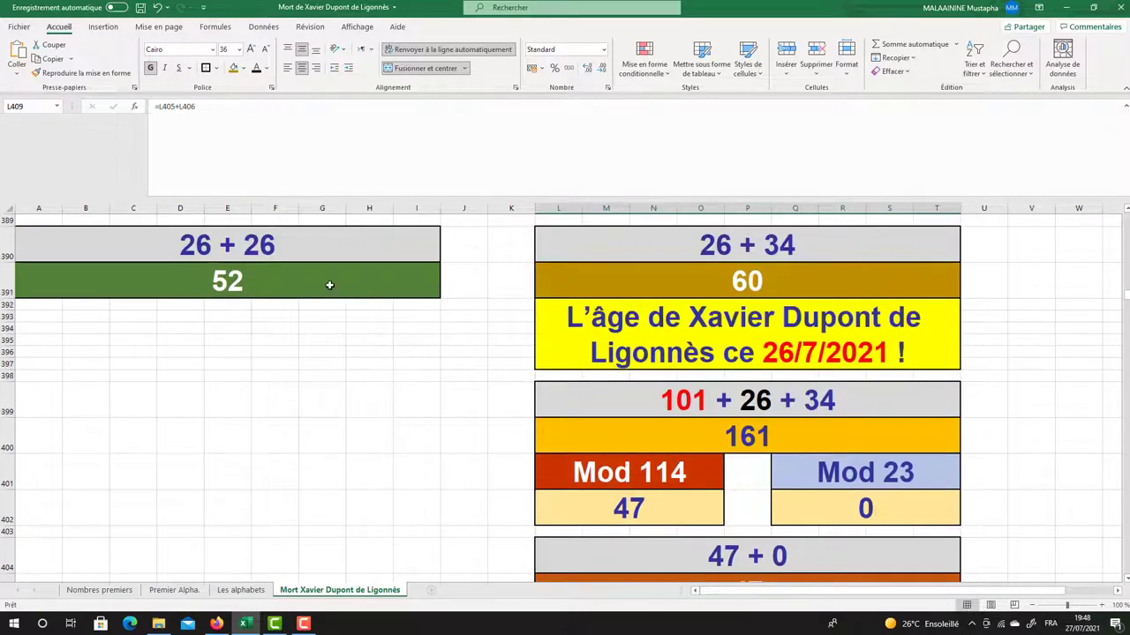
click(340, 290)
scroll(425, 337, down, 4)
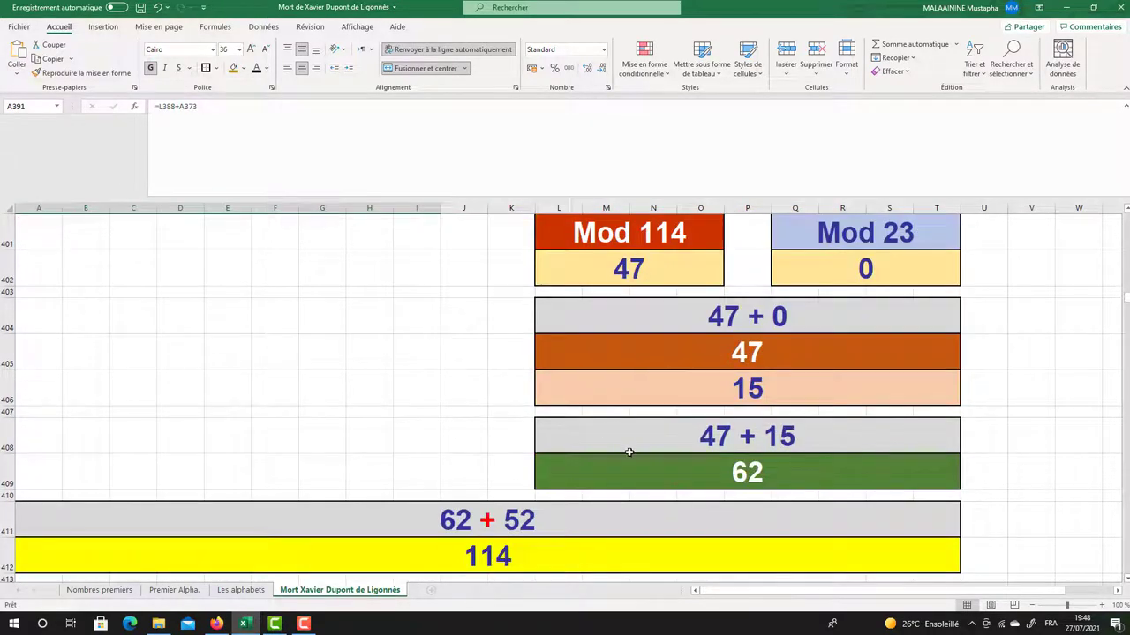
click(628, 449)
click(468, 556)
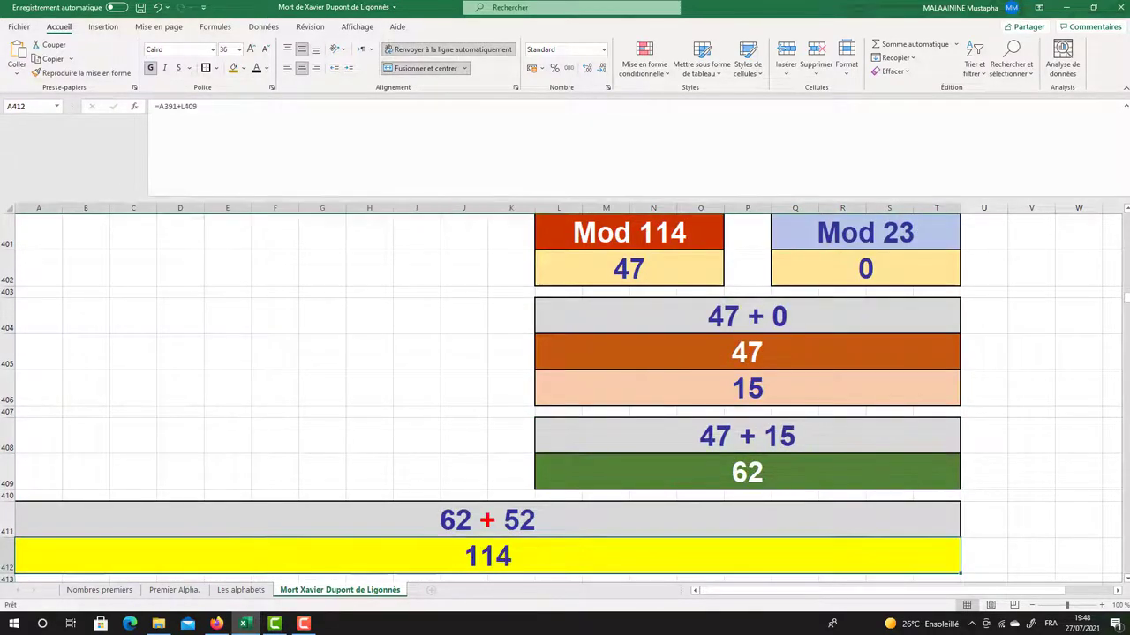
Trace the difference in A415 back to its reference A391 and inspect its formula
scroll(726, 406, down, 1)
scroll(725, 406, down, 2)
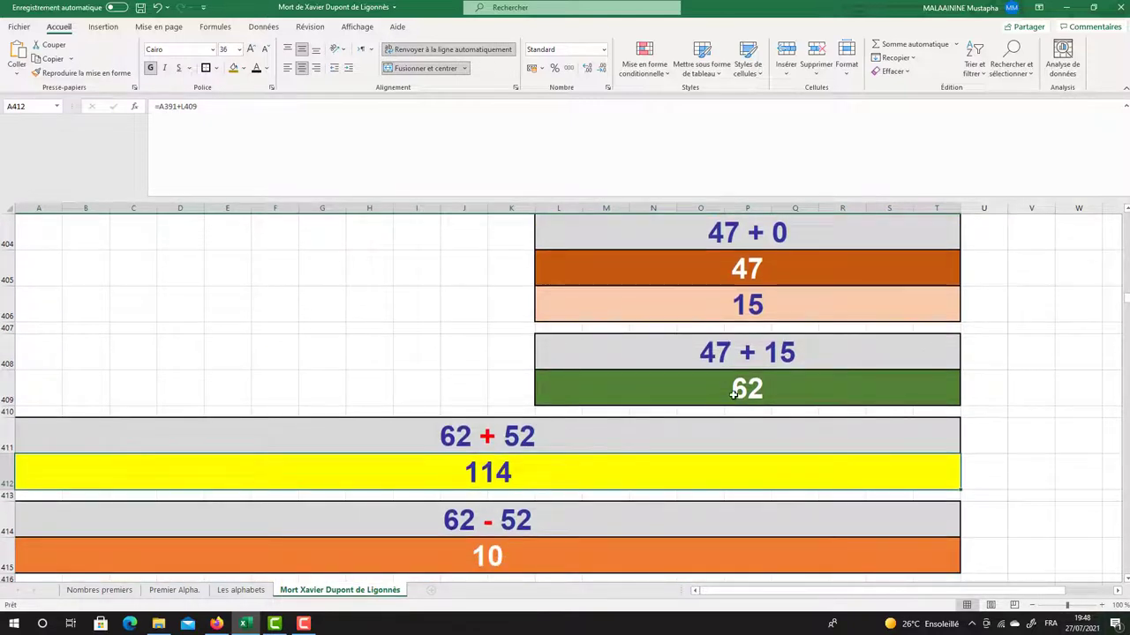
scroll(734, 395, up, 7)
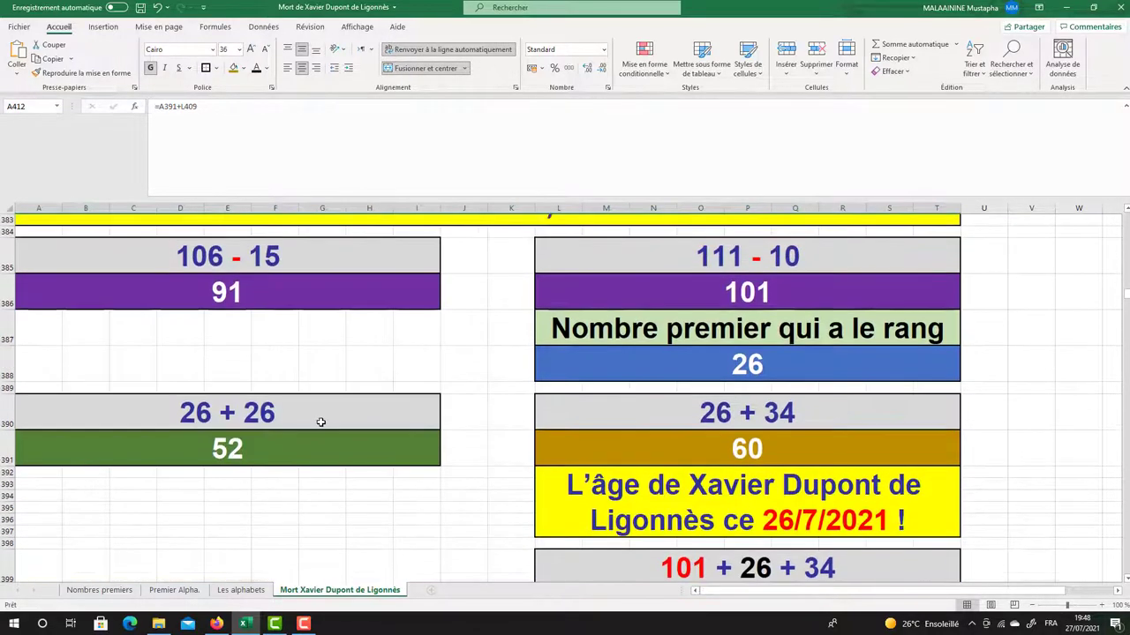
click(227, 454)
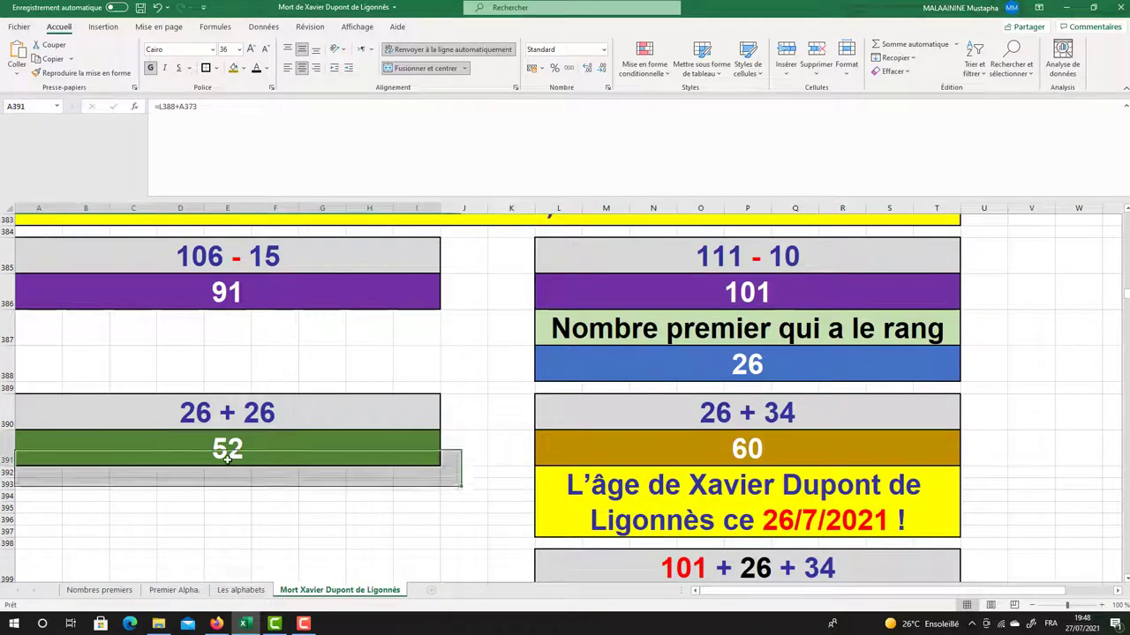
scroll(517, 447, down, 8)
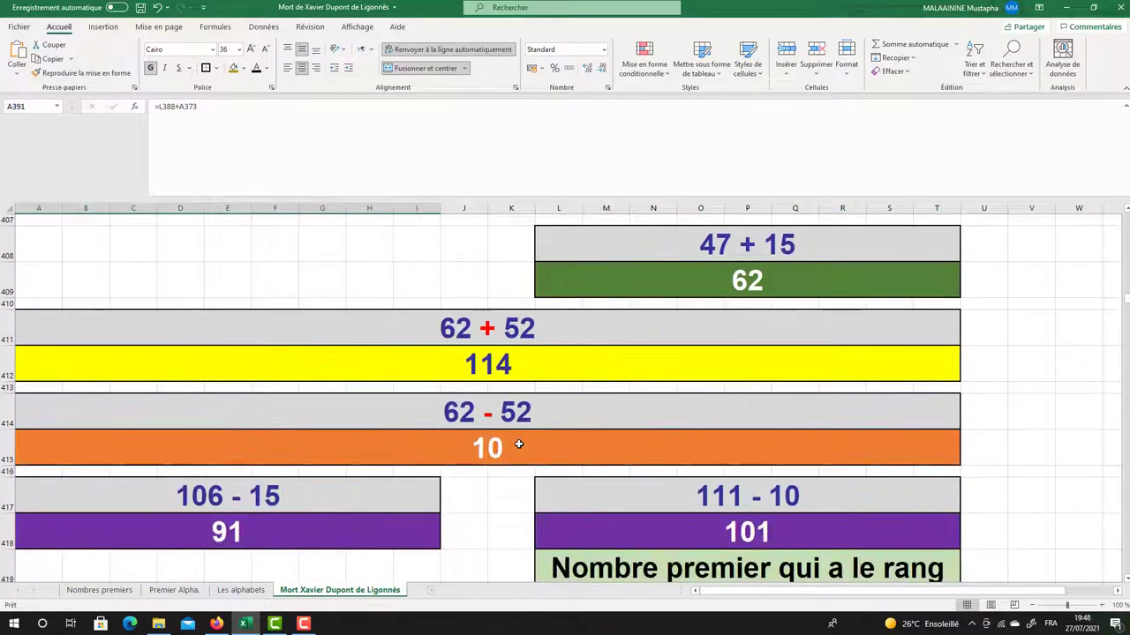
click(518, 444)
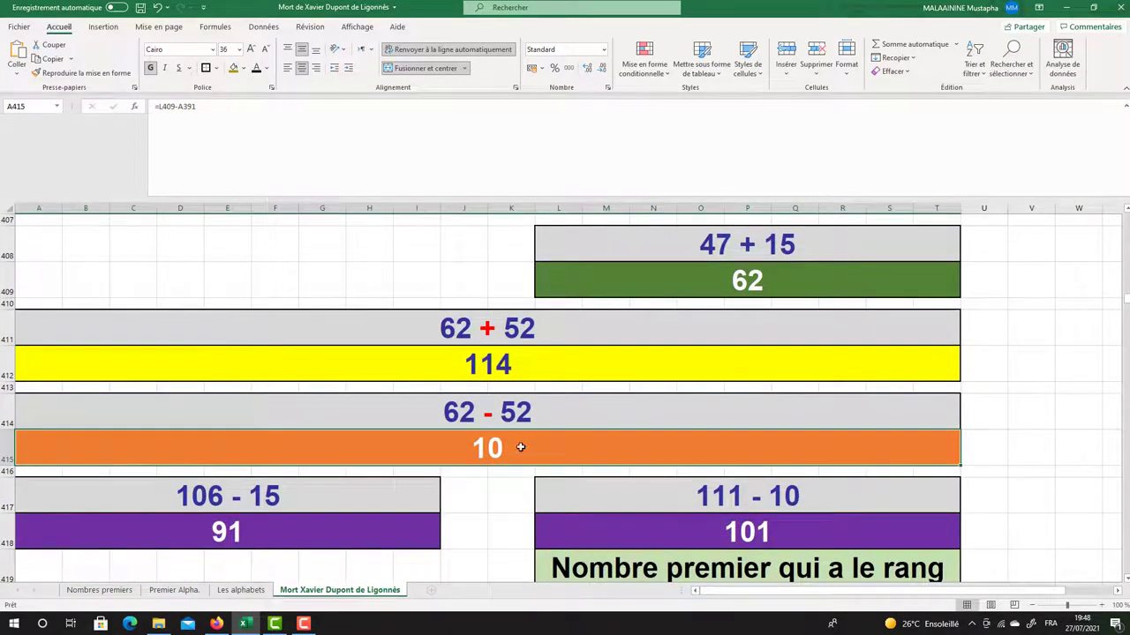
Review the modulo differences and prime rank in A417:T420, and inspect the sum formulas without and with rank 26 in A423 and L423
scroll(550, 433, down, 2)
drag(303, 326, 847, 436)
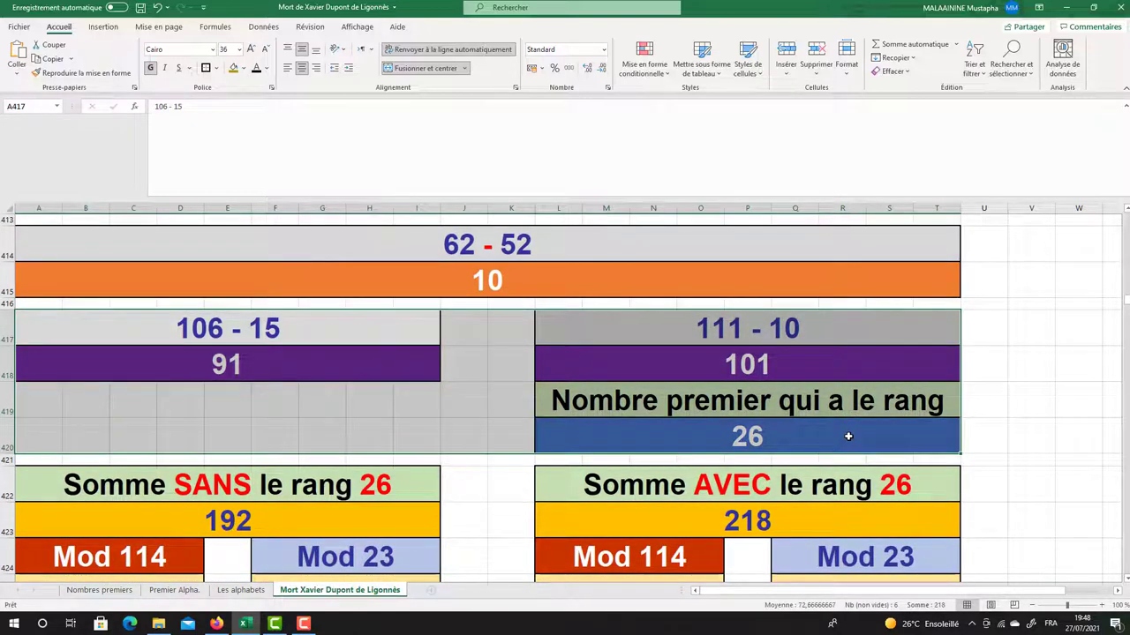
click(781, 432)
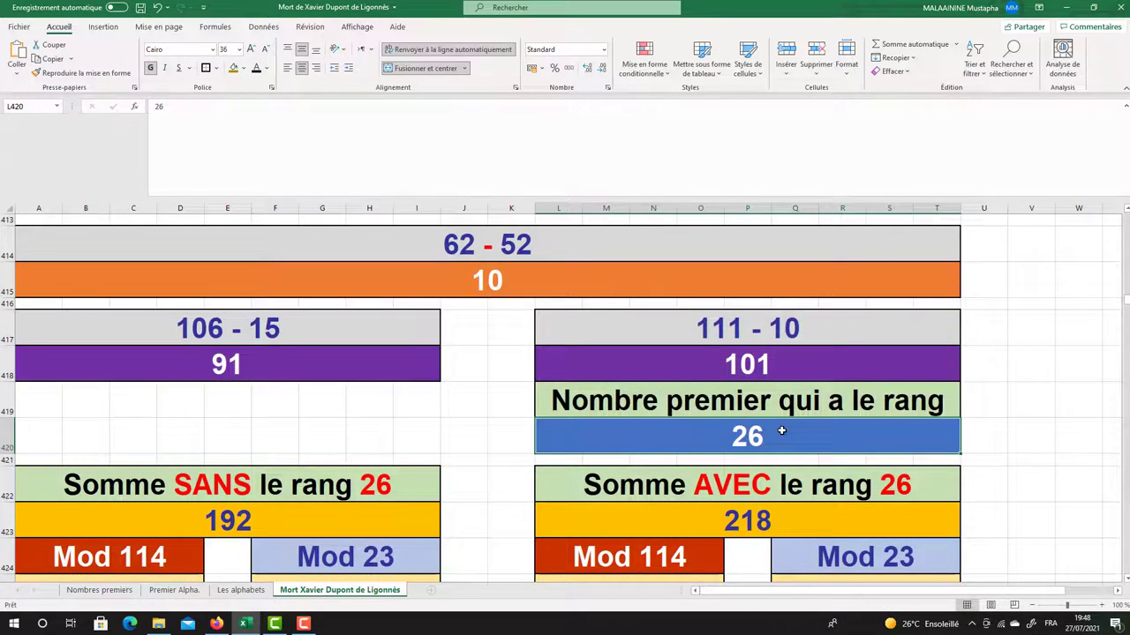
double_click(204, 522)
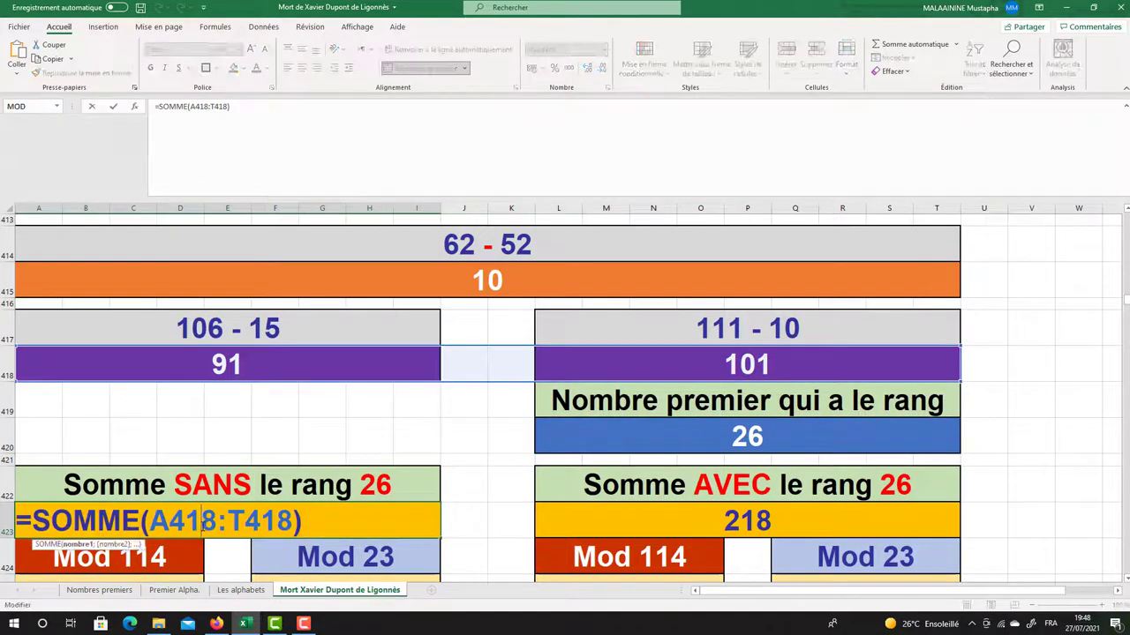
key(Return)
double_click(828, 511)
key(Return)
scroll(526, 456, down, 2)
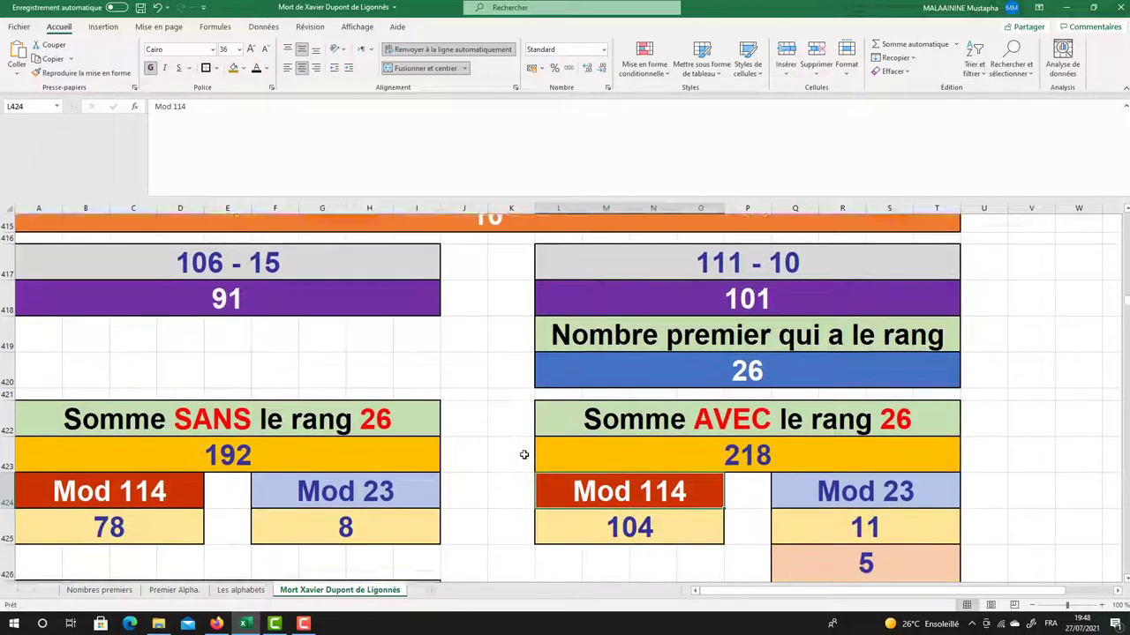
Inspect the Mod 114 and Mod 23 results in row 425 and the successive prime ranks in Q426:Q429
click(176, 417)
click(335, 421)
click(616, 417)
click(854, 426)
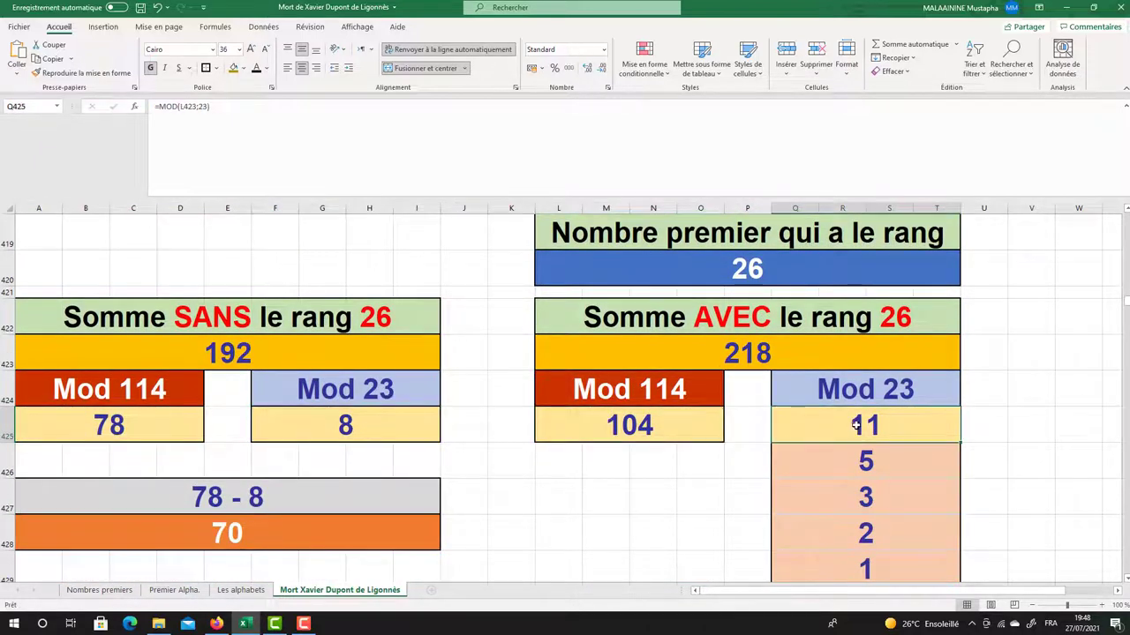
scroll(888, 427, down, 1)
drag(870, 372, 865, 484)
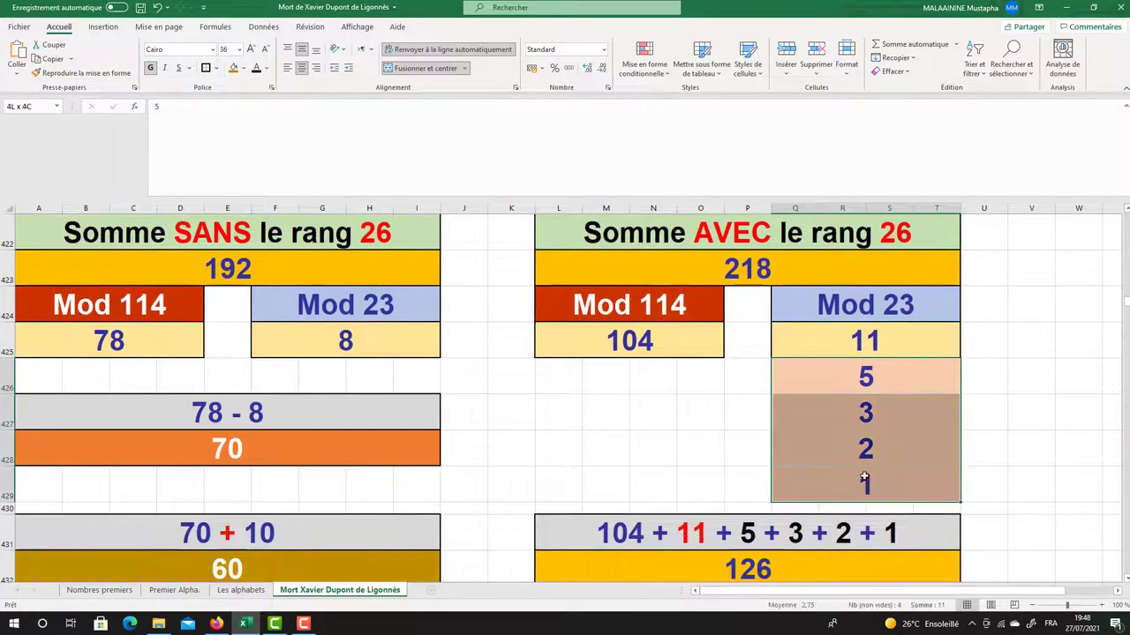
Compare the modulo results in A425 and F425 and inspect their difference in A428
click(119, 339)
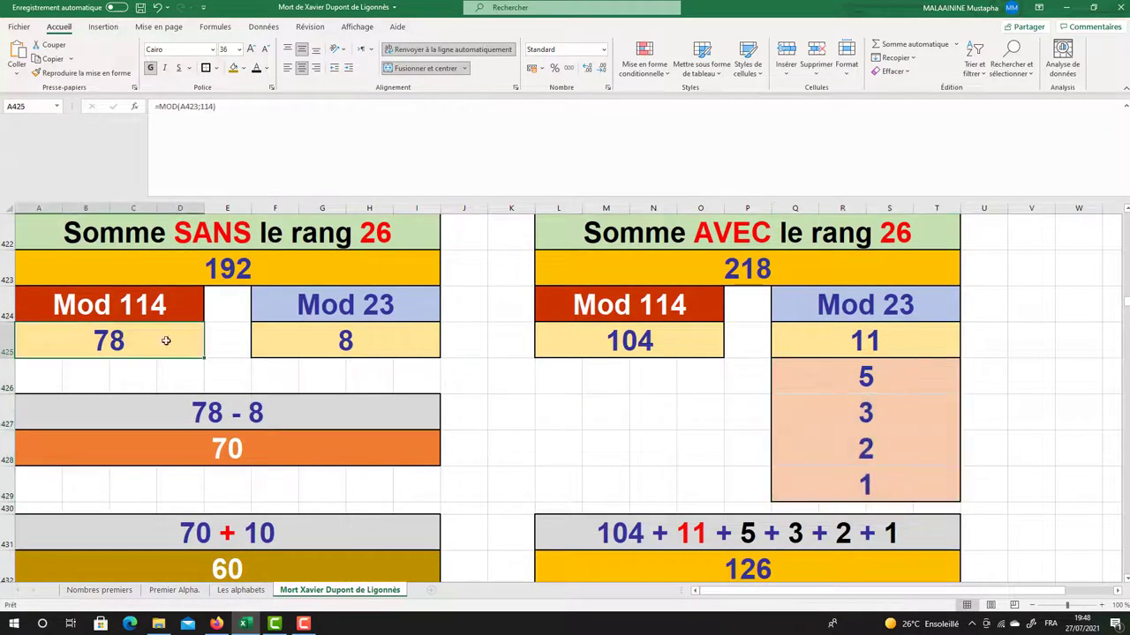
click(344, 332)
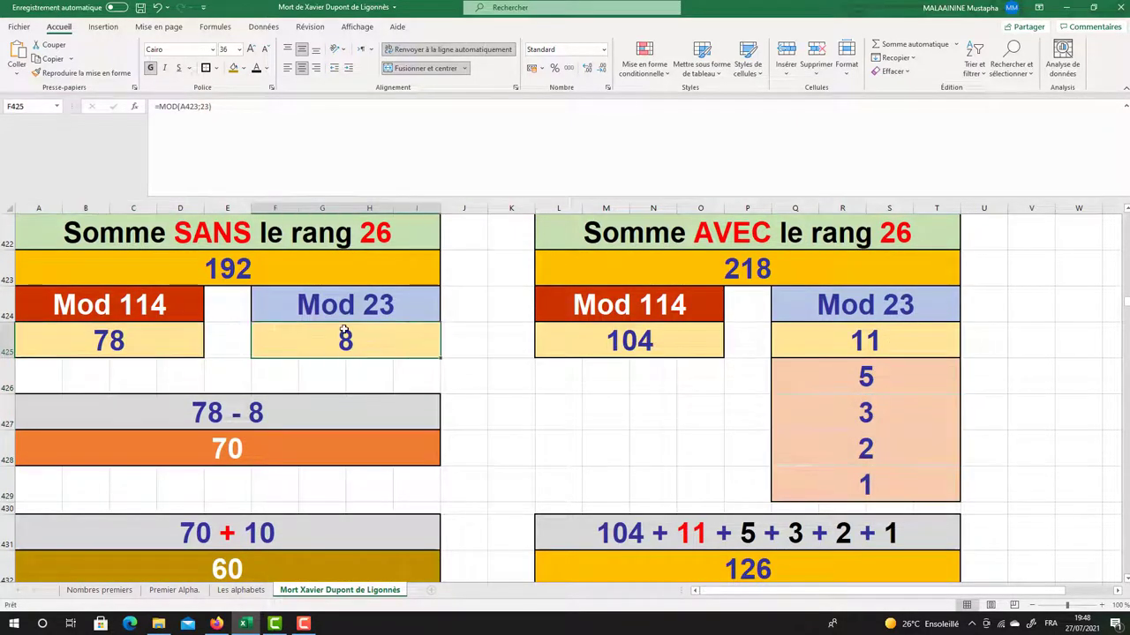
click(221, 448)
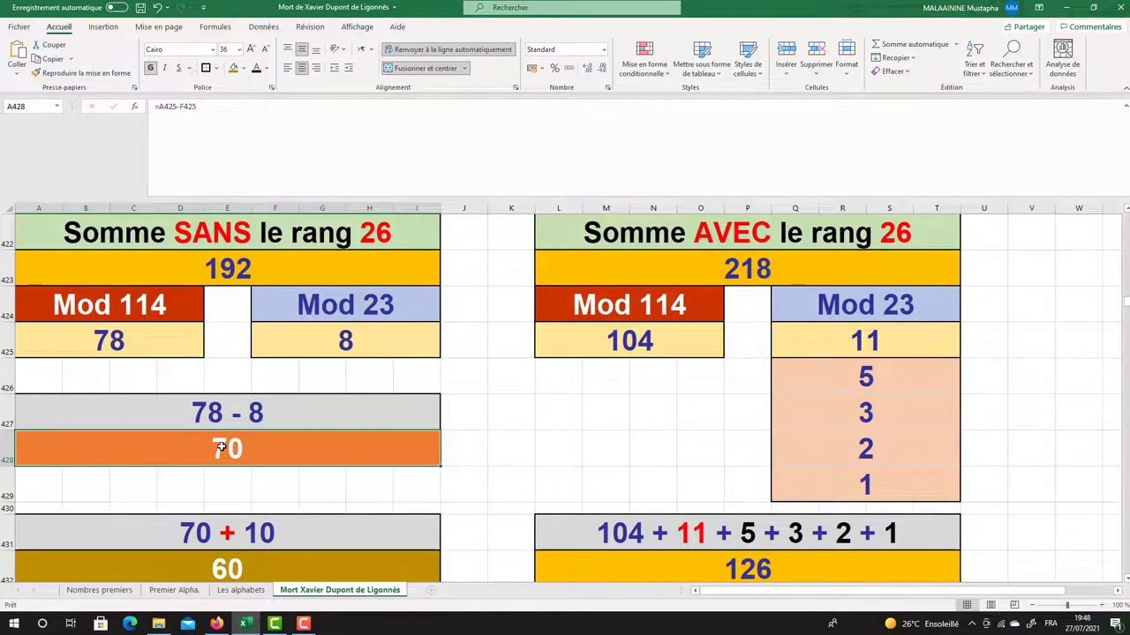
Correct the operation label in A431 to read "70 - 10"
click(238, 534)
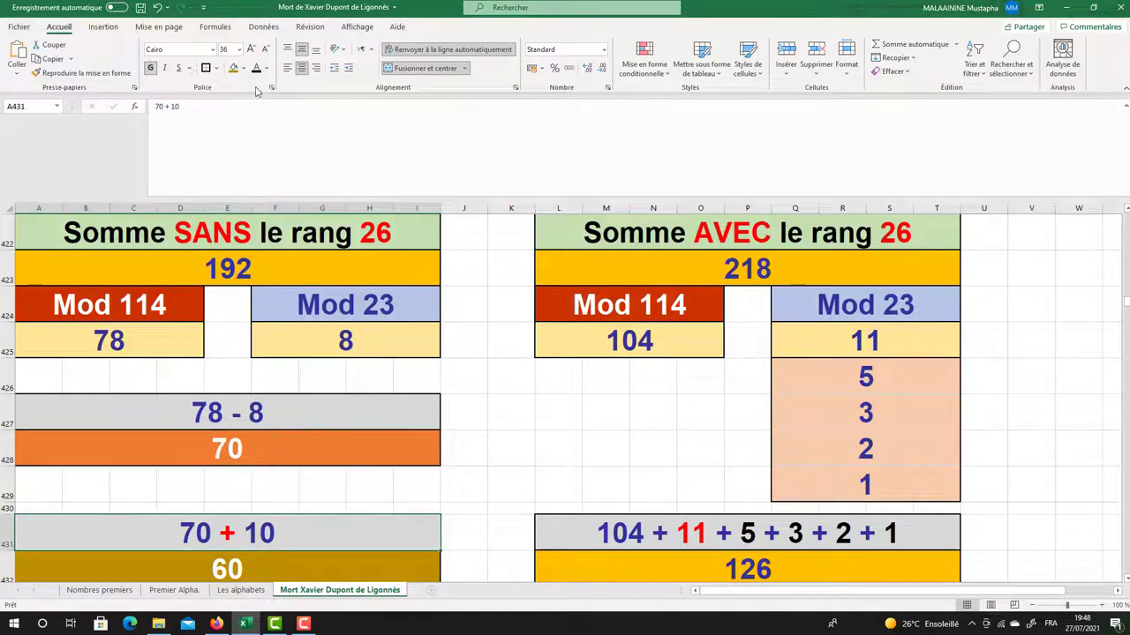
click(166, 106)
key(Delete)
text(-)
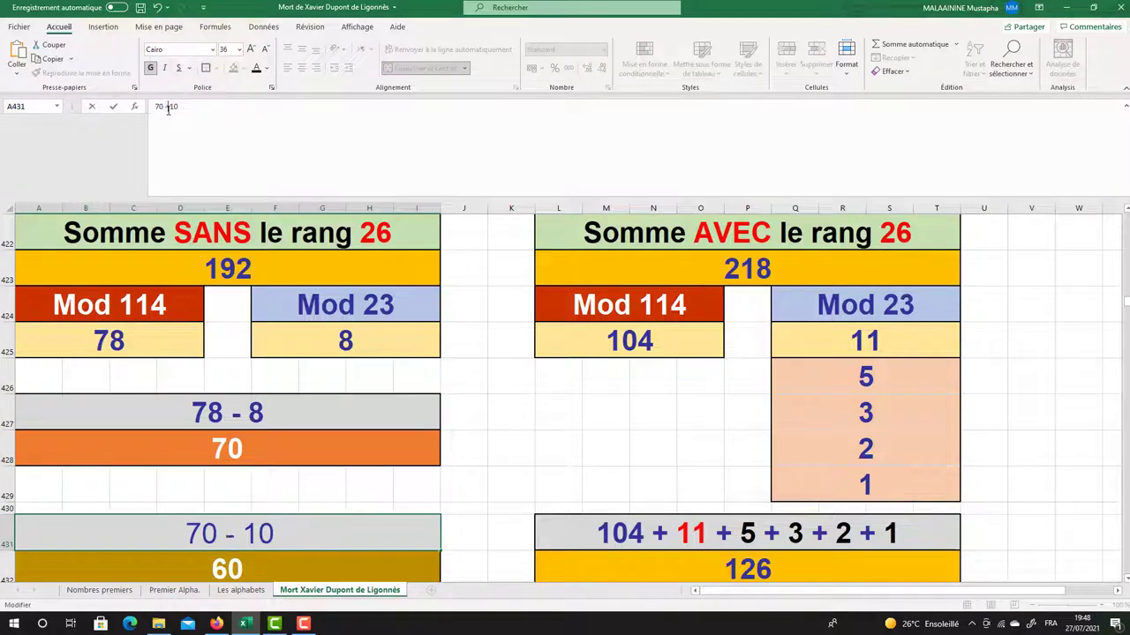
key(Return)
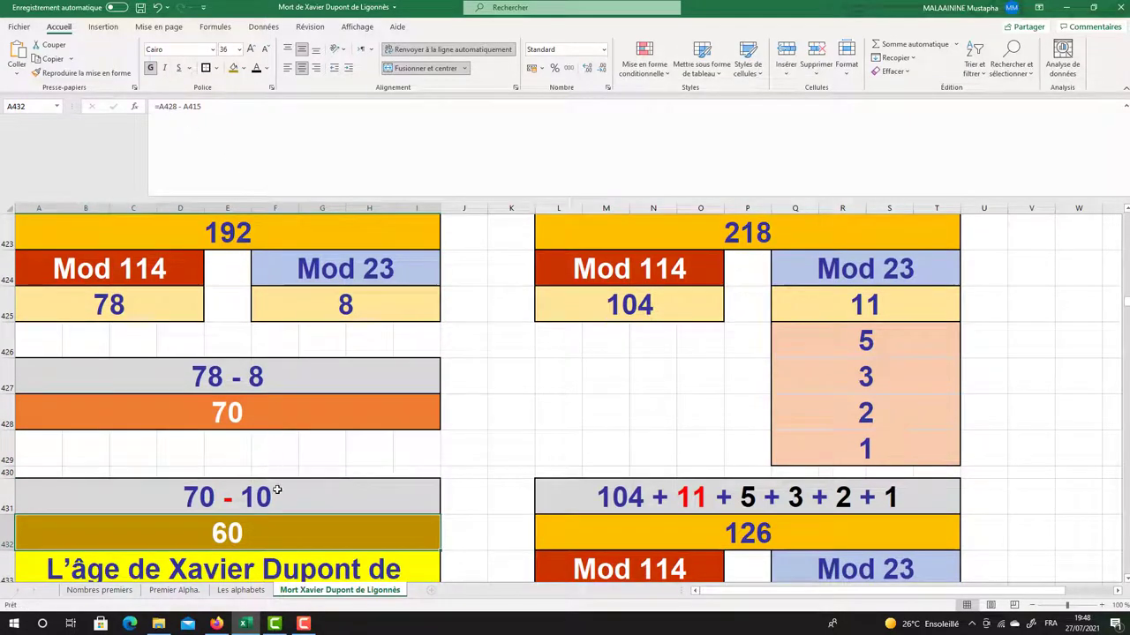
Trace the subtraction in A432 back to the difference in A415 and inspect its formula
scroll(277, 490, up, 4)
click(467, 448)
scroll(467, 447, down, 2)
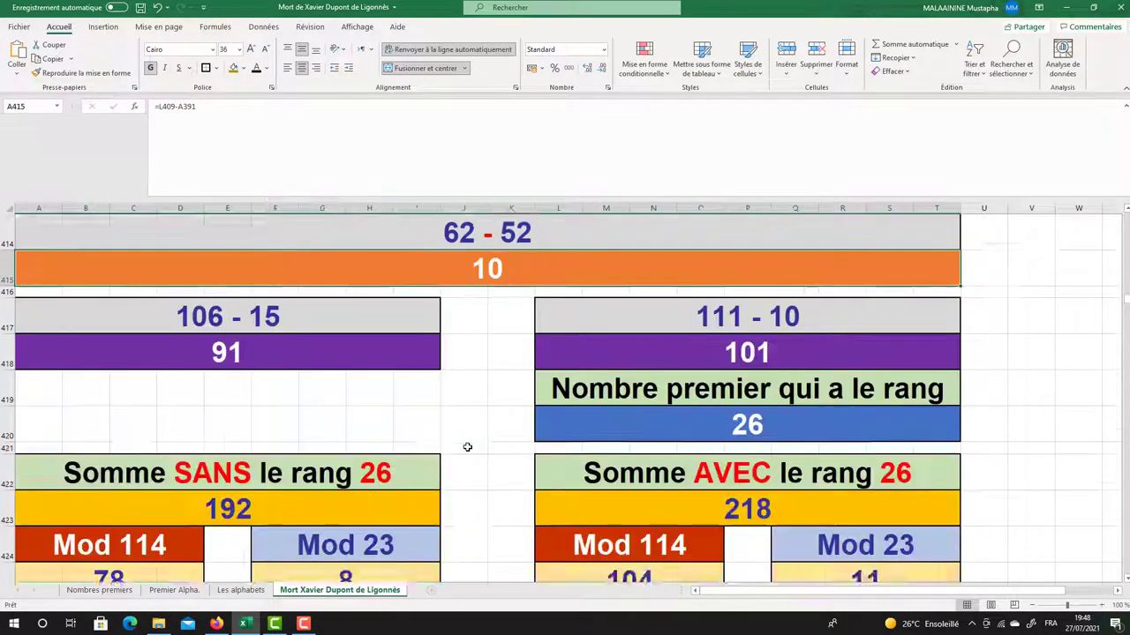
scroll(467, 448, down, 3)
scroll(467, 447, down, 1)
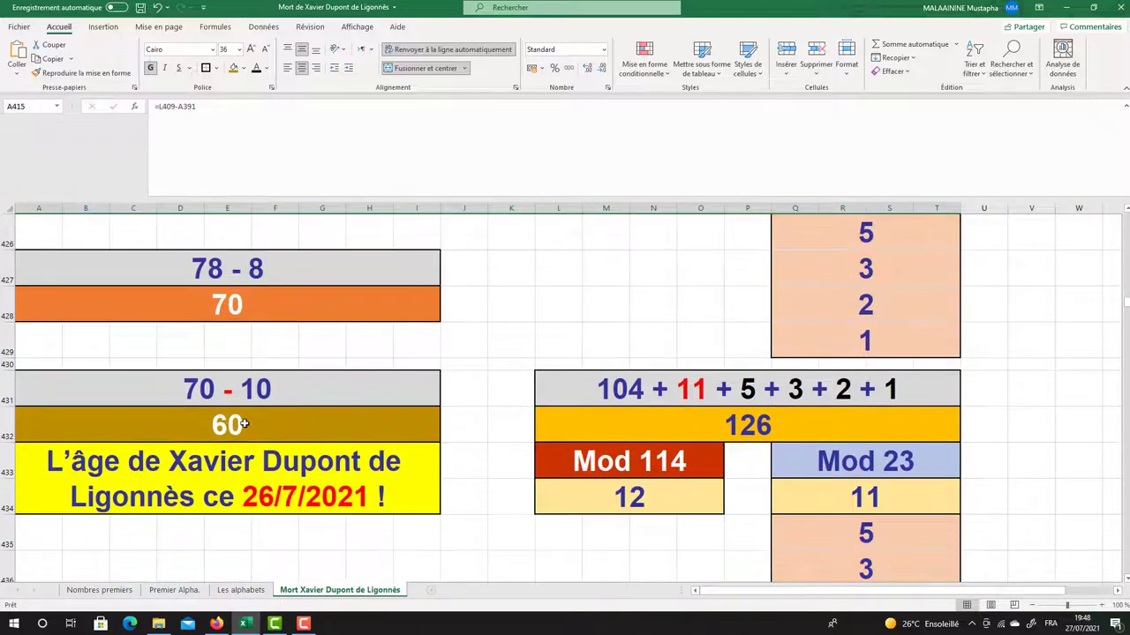
click(244, 425)
Review the Mod 114 result in L425 and inspect the sum of the modulo results and prime ranks in L432
scroll(797, 453, up, 2)
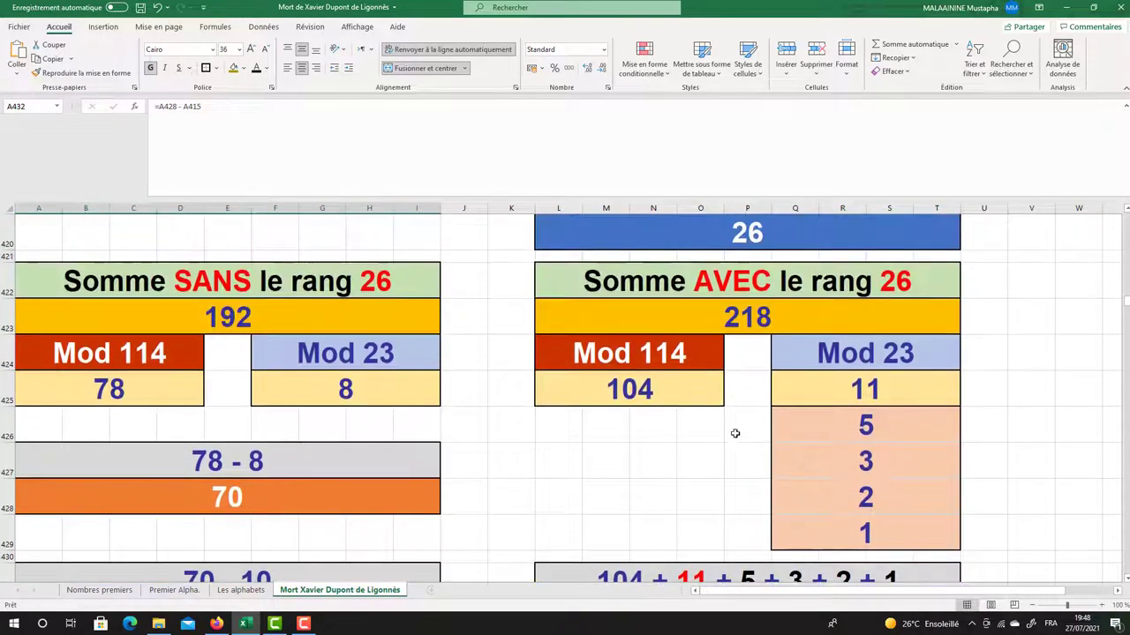
click(701, 391)
scroll(804, 429, down, 2)
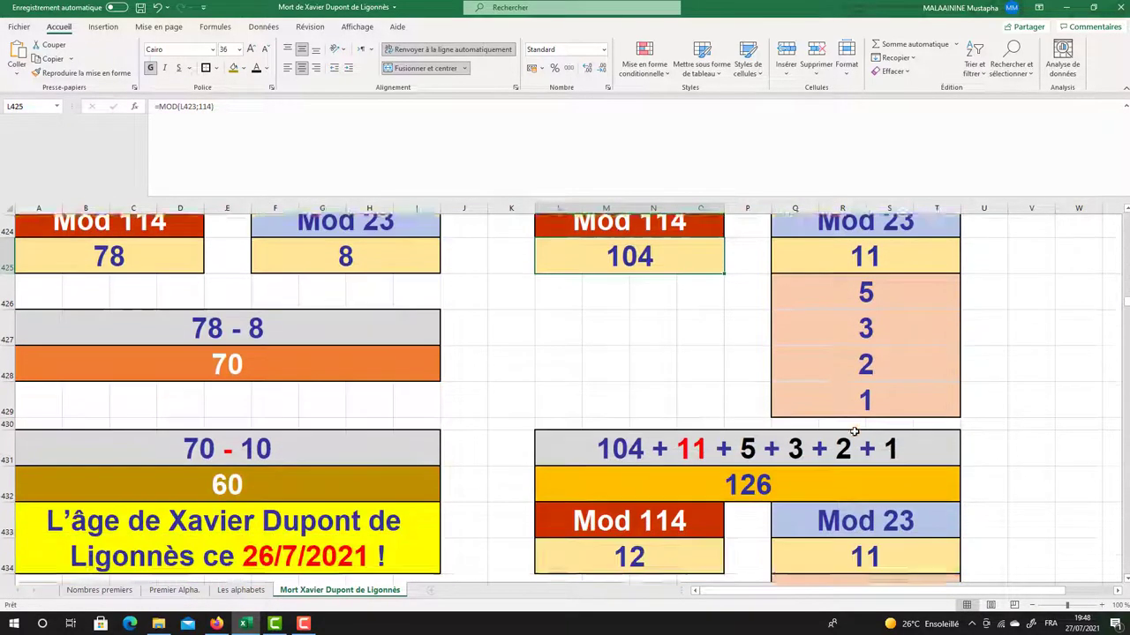
click(801, 430)
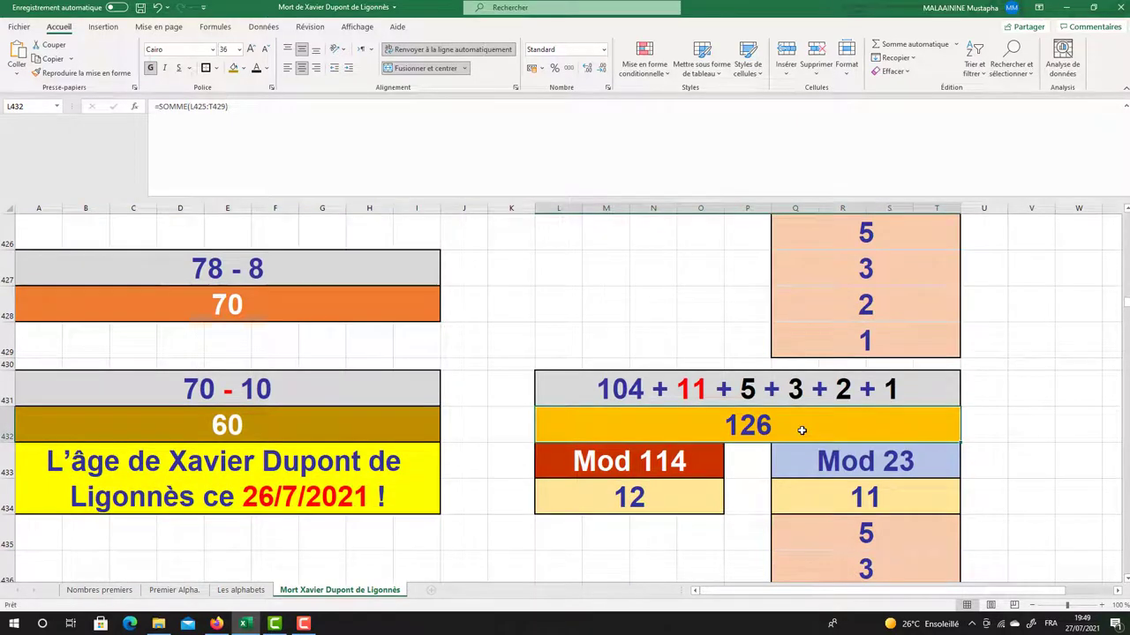
Inspect the Mod 114 and Mod 23 results in L434 and Q434, and the successive prime ranks in Q435:Q438
scroll(802, 429, down, 1)
click(635, 385)
click(869, 377)
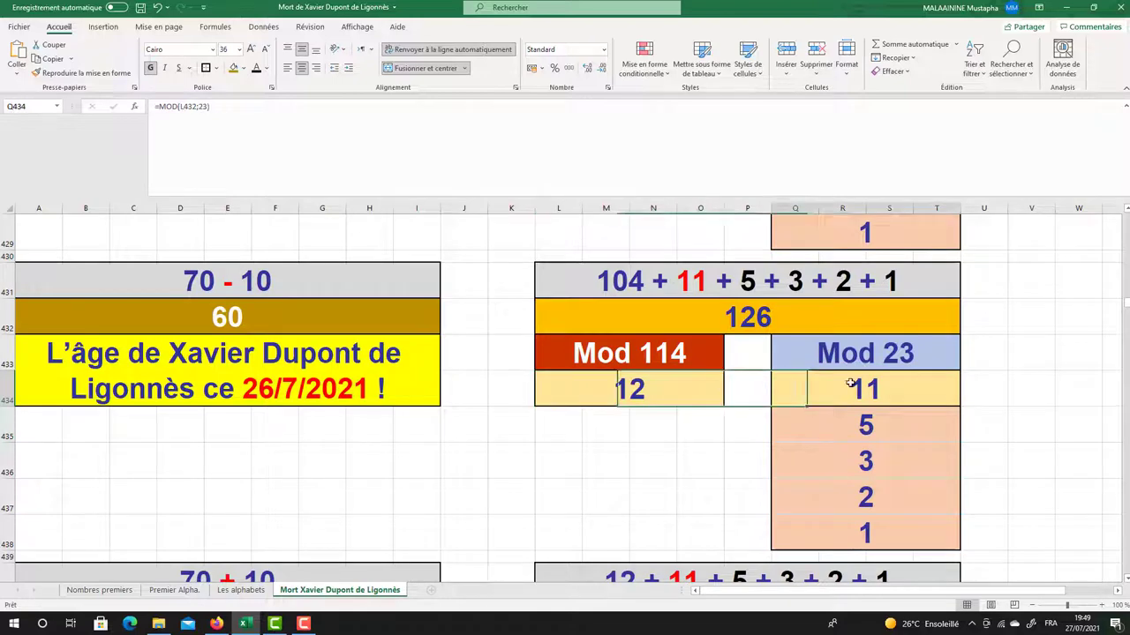
click(856, 430)
click(857, 461)
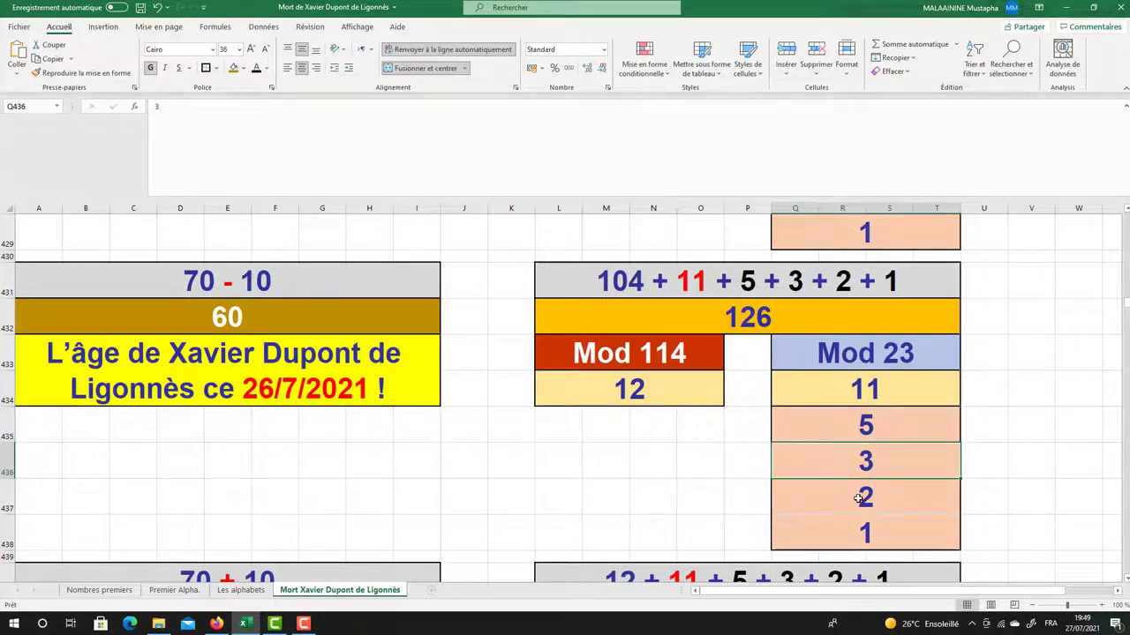
click(857, 498)
click(853, 529)
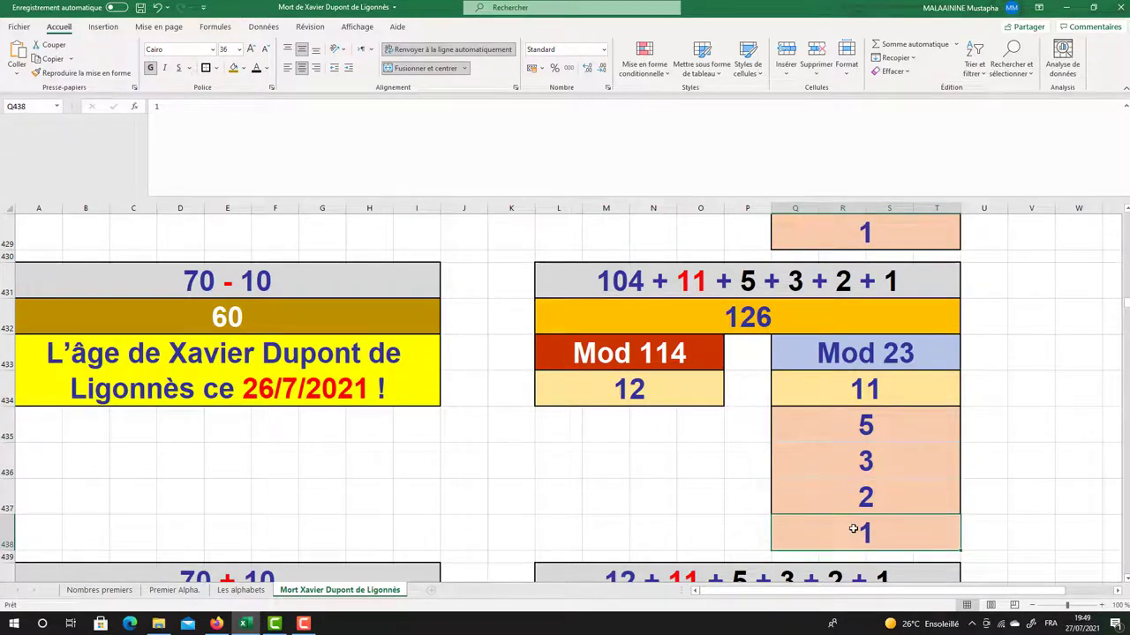
Inspect the formula in L441 and review the modulo results and prime ranks that it sums
scroll(852, 529, down, 1)
click(782, 523)
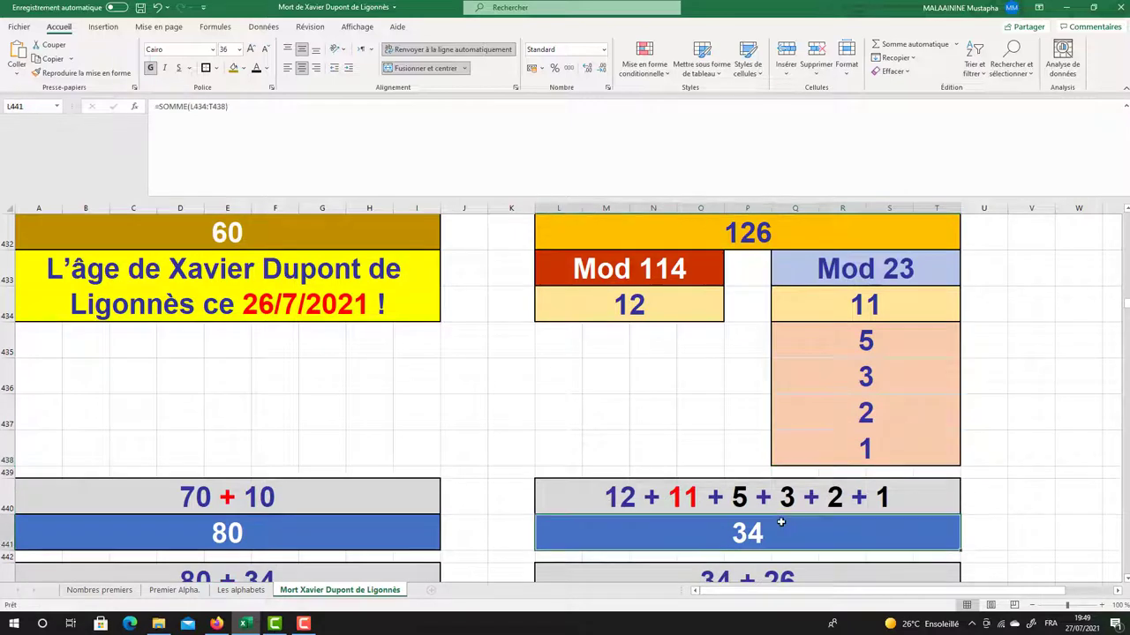
scroll(777, 524, up, 1)
scroll(776, 523, up, 1)
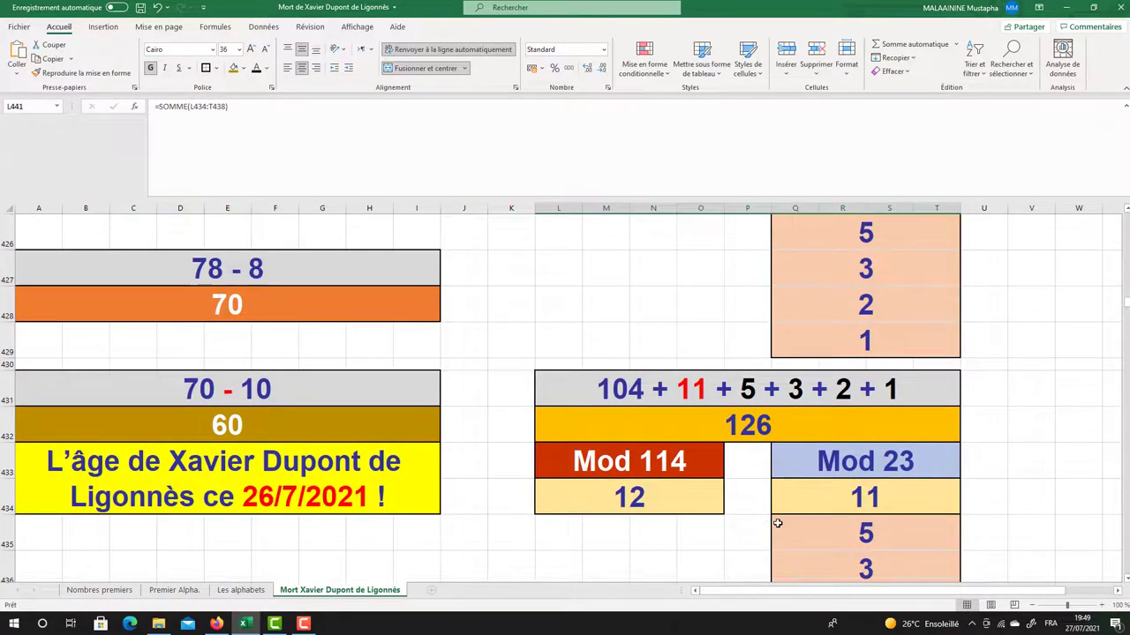
scroll(777, 524, down, 4)
Trace the addition in L444 back to the prime rank in L420, leaving its formula as is
double_click(764, 508)
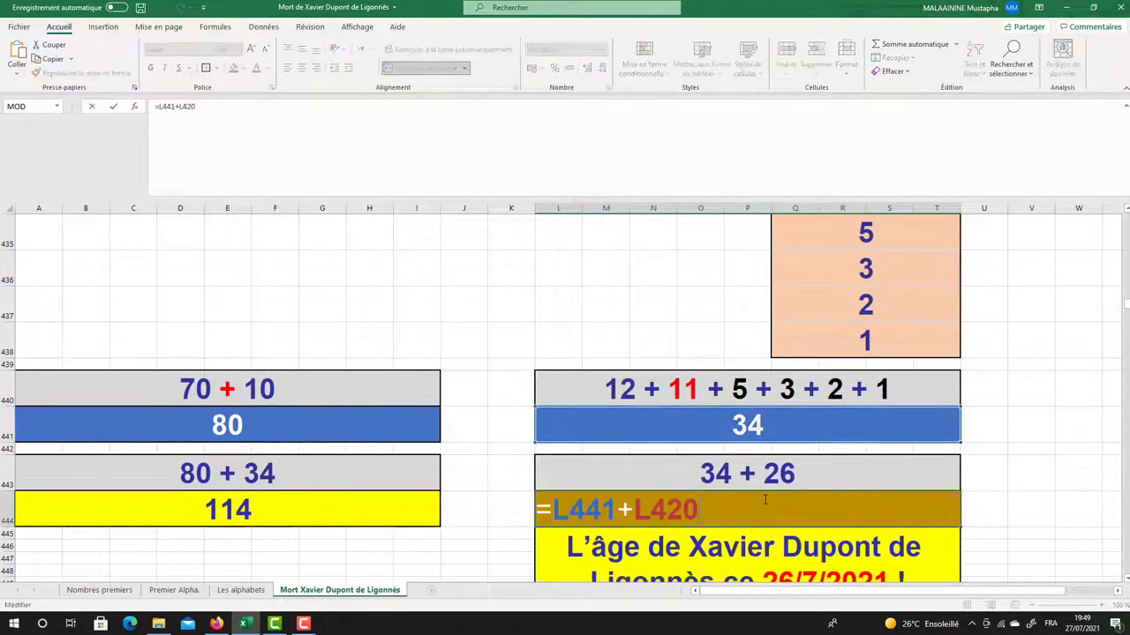
scroll(764, 502, up, 4)
scroll(764, 499, up, 2)
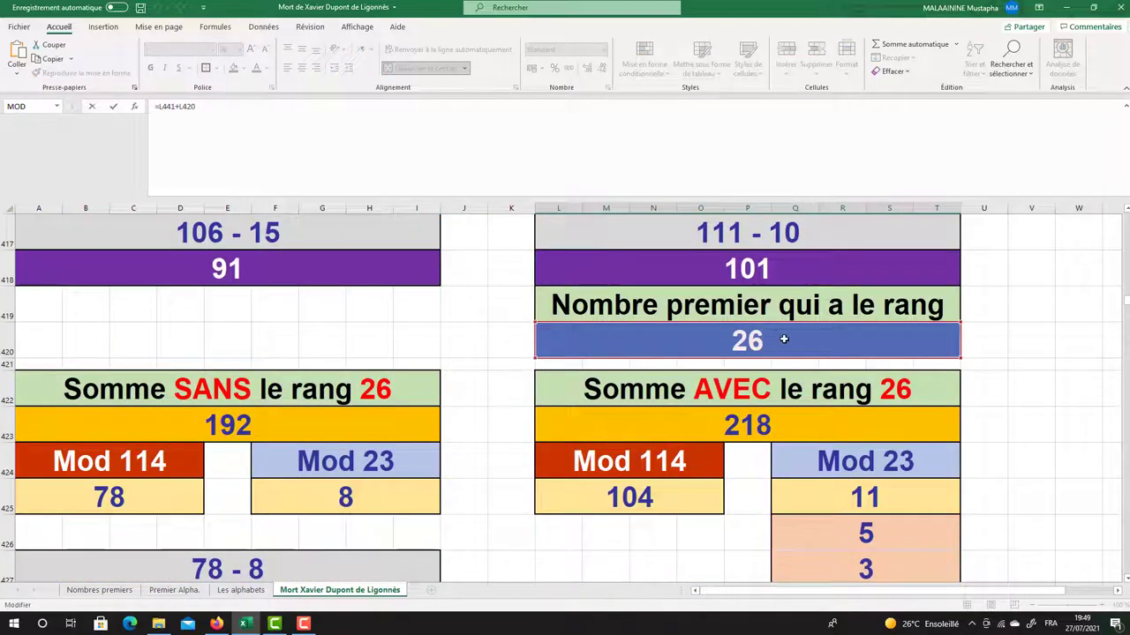
key(Return)
click(717, 538)
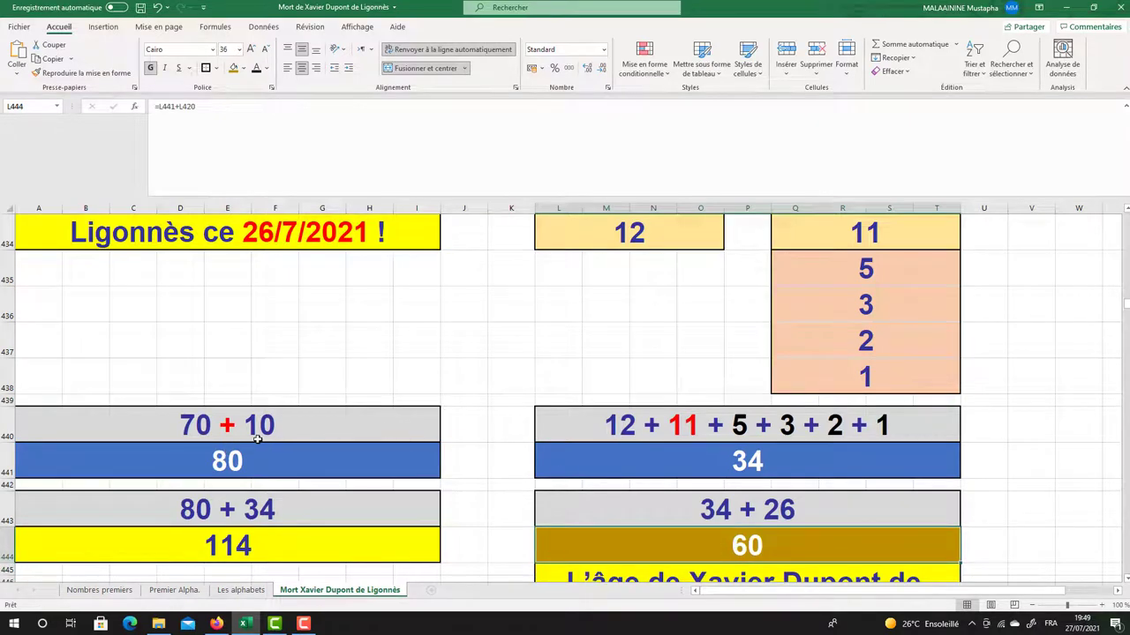
Trace the two terms of the "70 + 10" addition back to A428 and A415, and inspect the formula in A441
scroll(198, 286, up, 2)
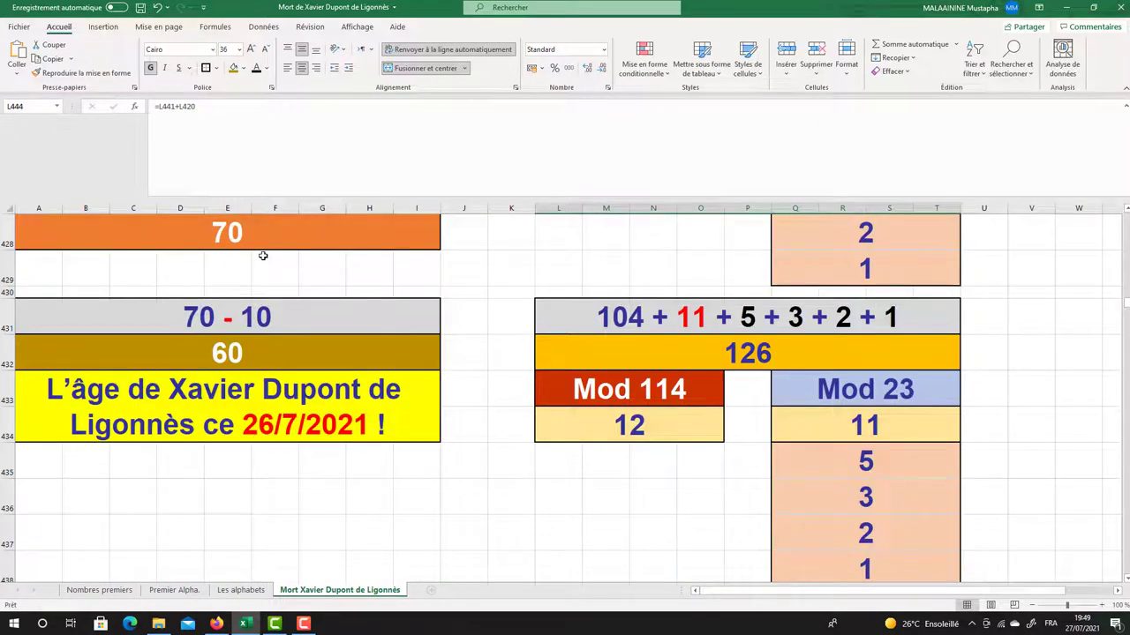
scroll(275, 253, up, 1)
click(282, 348)
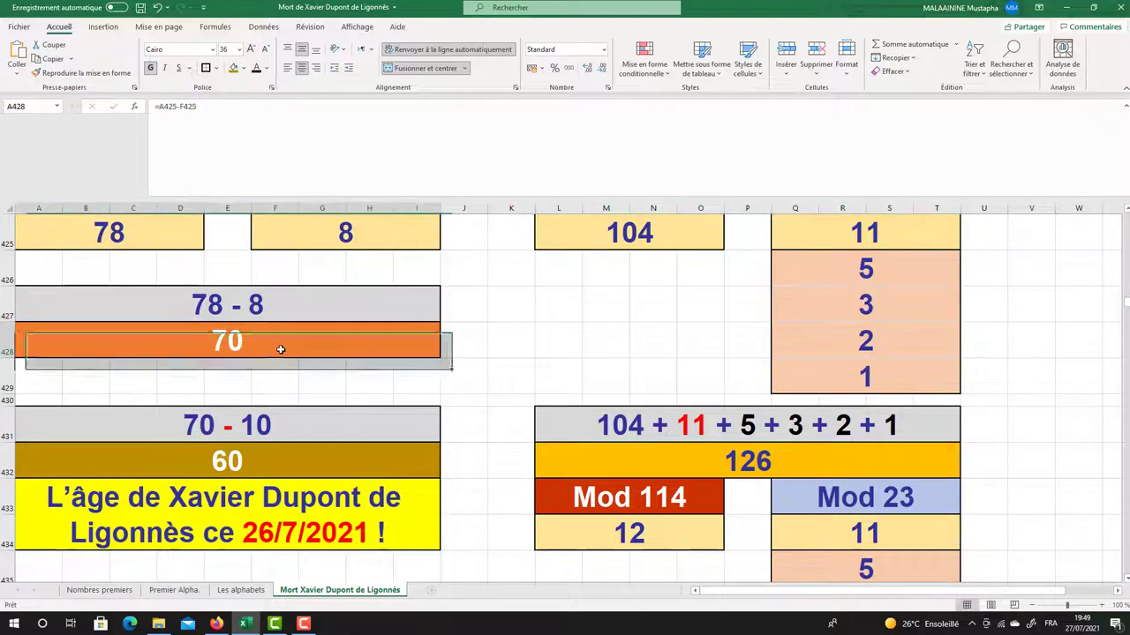
scroll(282, 348, up, 5)
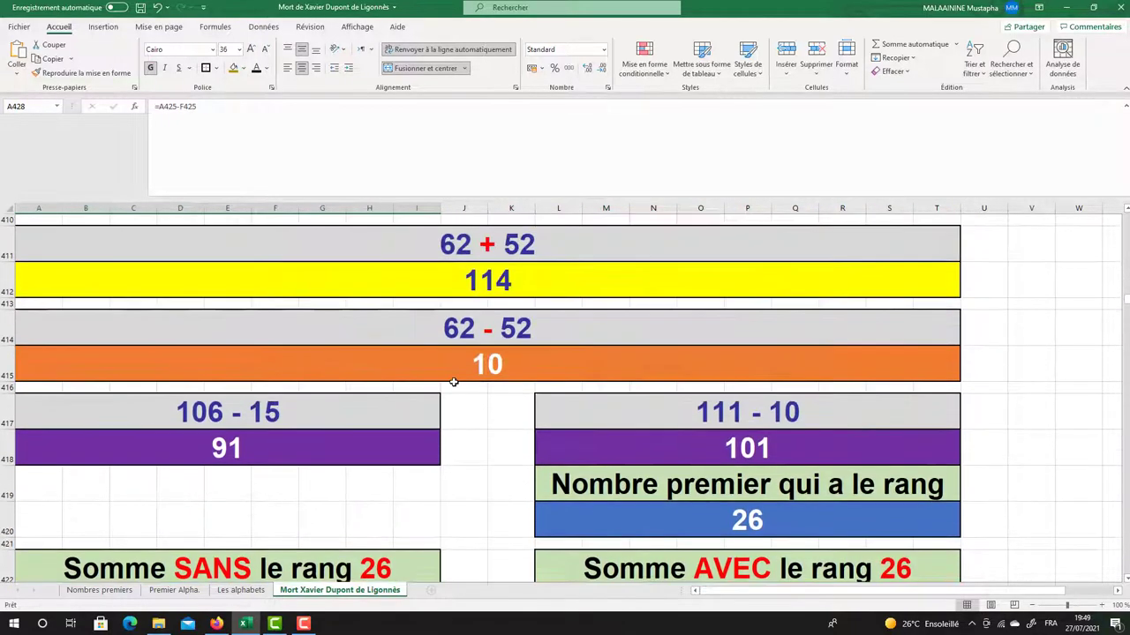
click(453, 383)
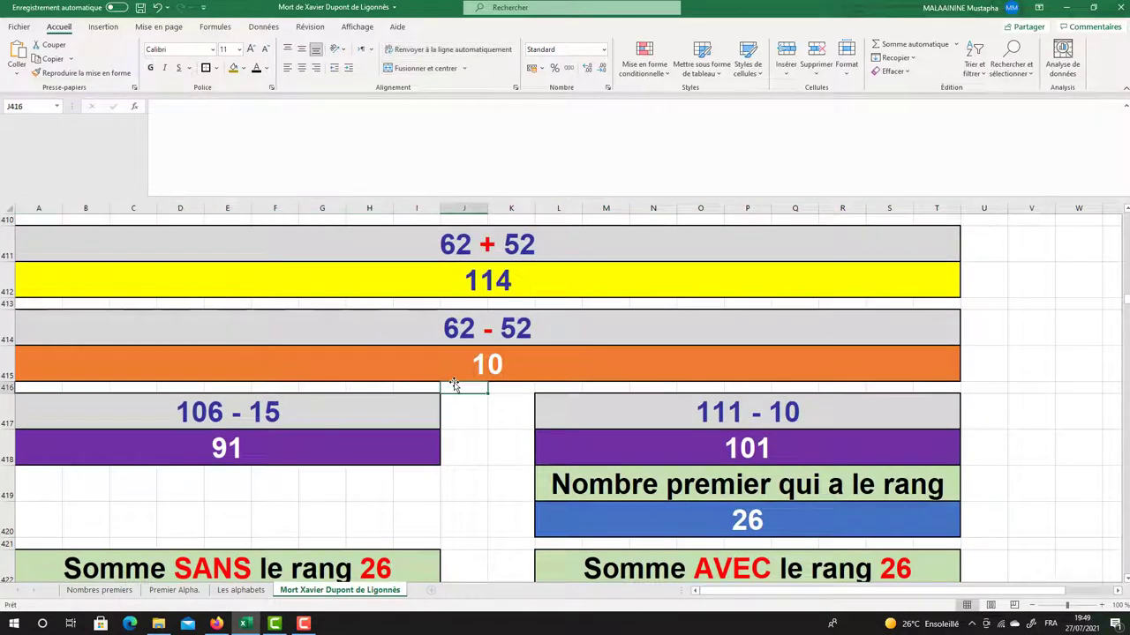
scroll(452, 386, down, 5)
scroll(350, 412, down, 3)
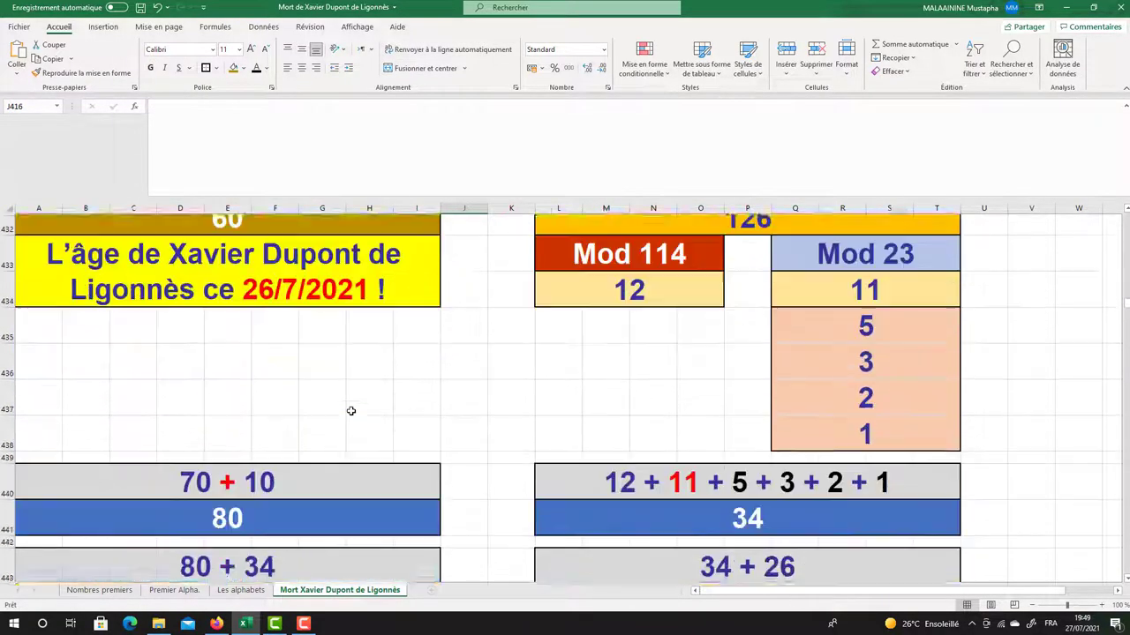
click(252, 447)
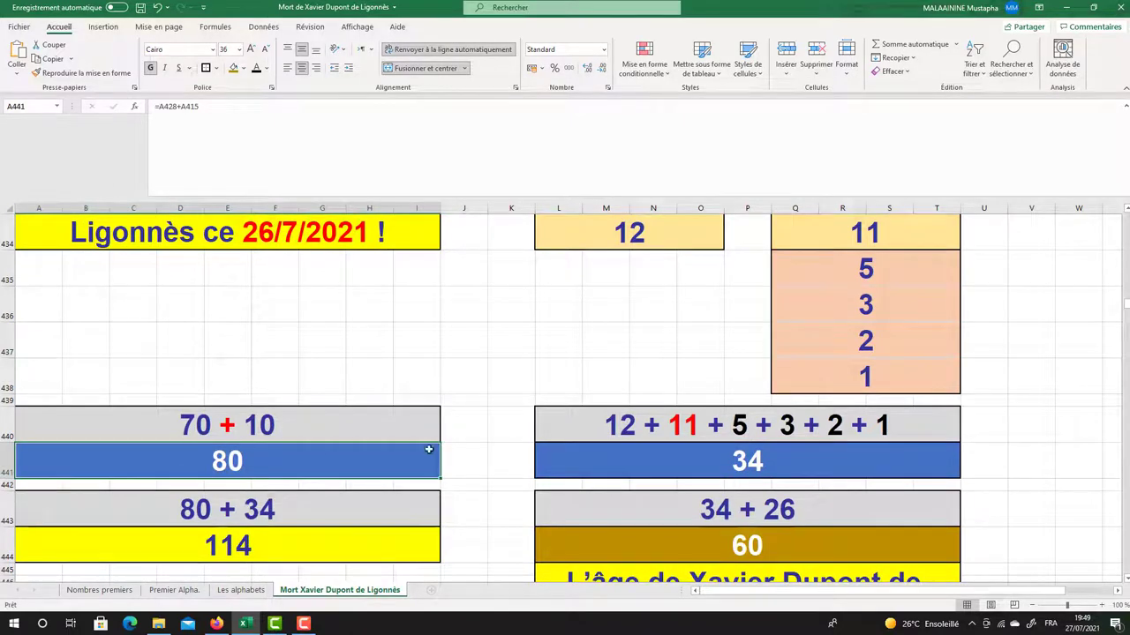
Review the sum in L441 and inspect the formula in A444 that adds it to A441
click(716, 452)
click(209, 552)
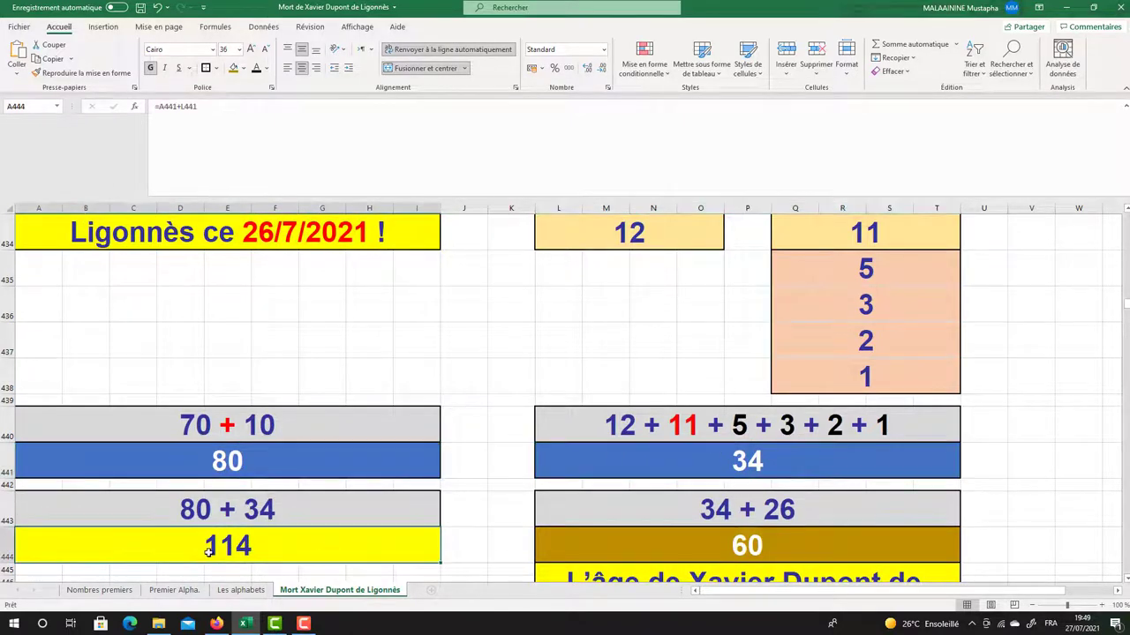
scroll(210, 550, down, 2)
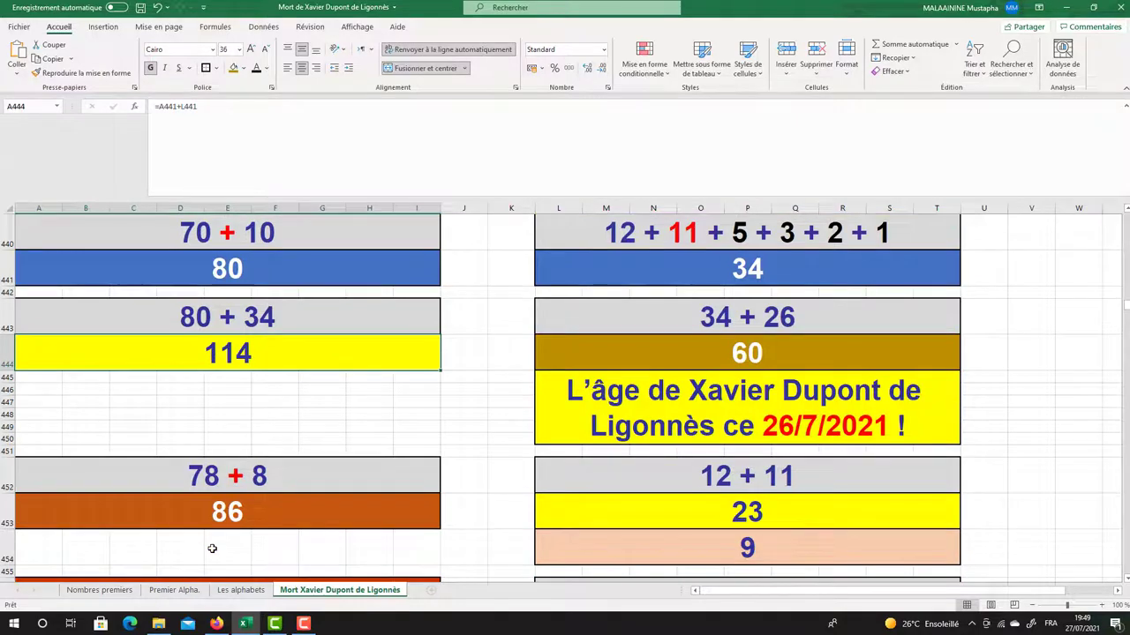
Trace the "78 + 8" addition in A453 back to the modulo results in A425 and F425, and inspect its formula
scroll(212, 549, up, 5)
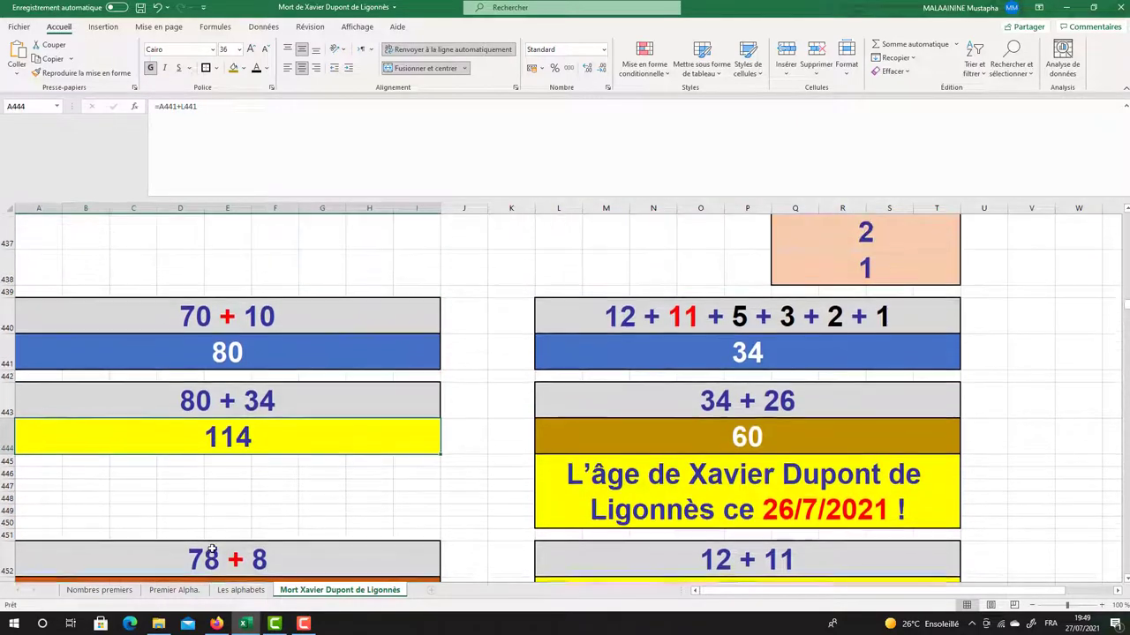
scroll(212, 549, up, 3)
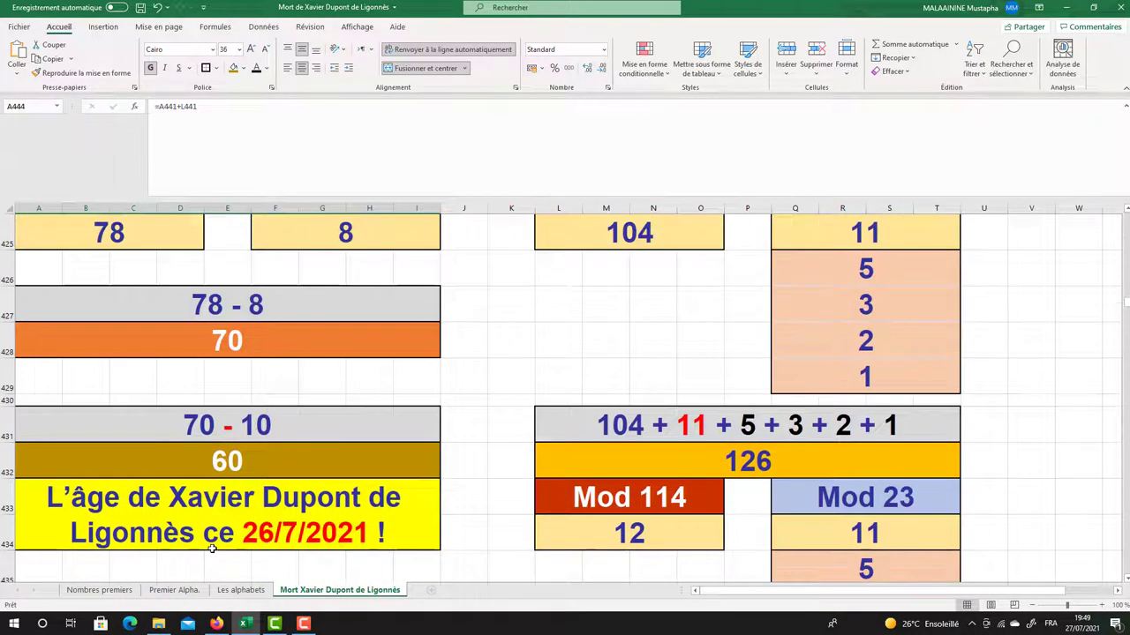
scroll(211, 549, down, 8)
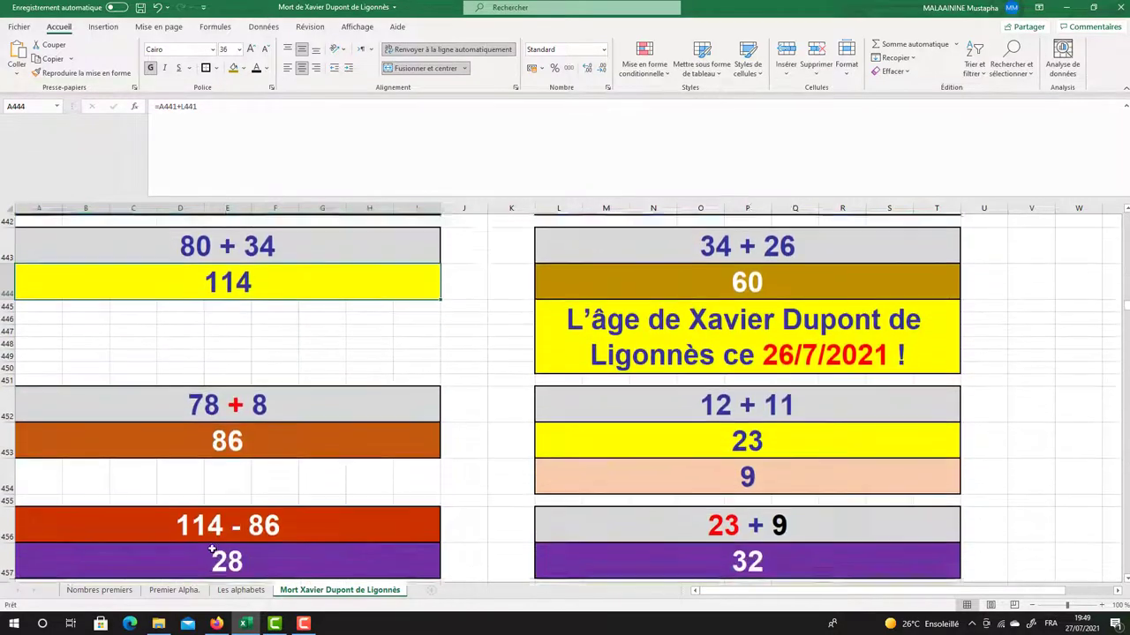
scroll(212, 549, up, 1)
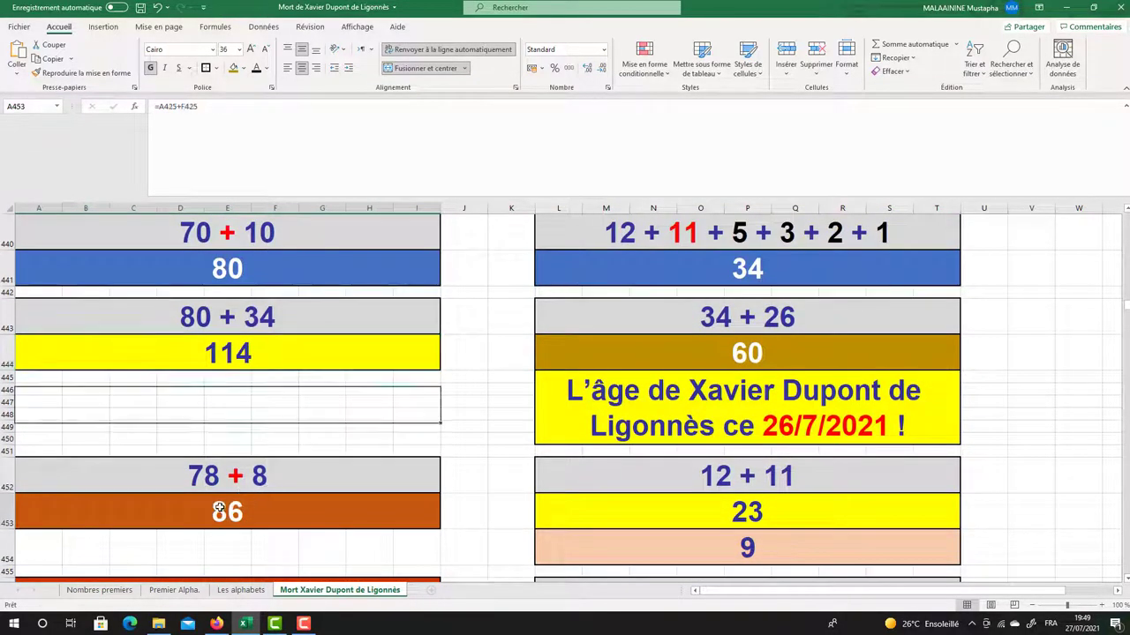
double_click(218, 511)
scroll(295, 500, up, 7)
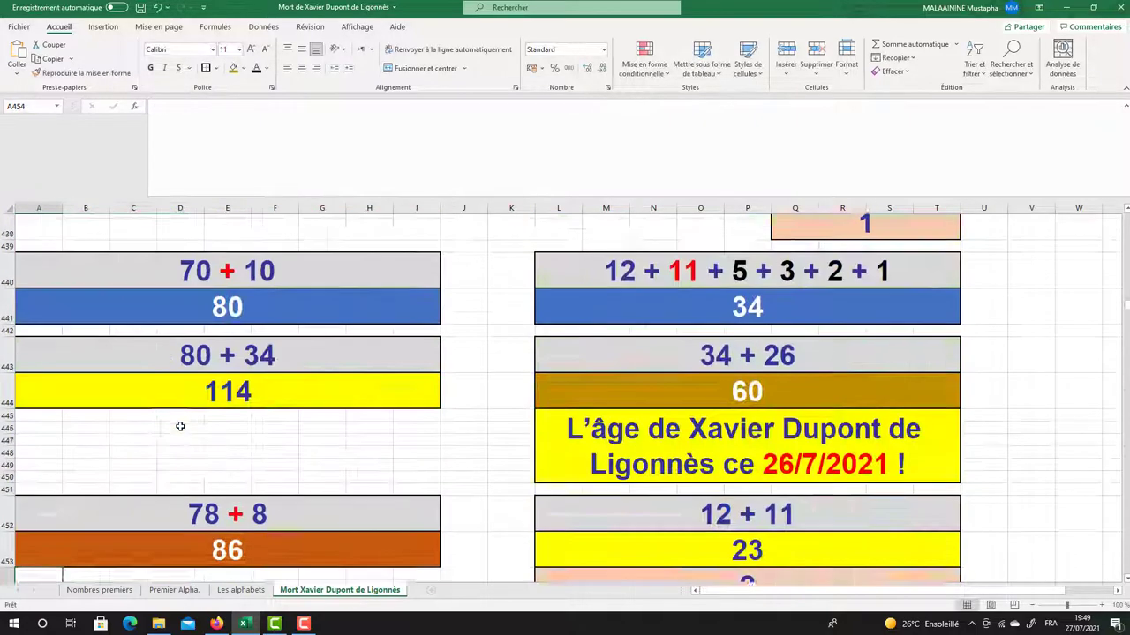
scroll(180, 426, down, 1)
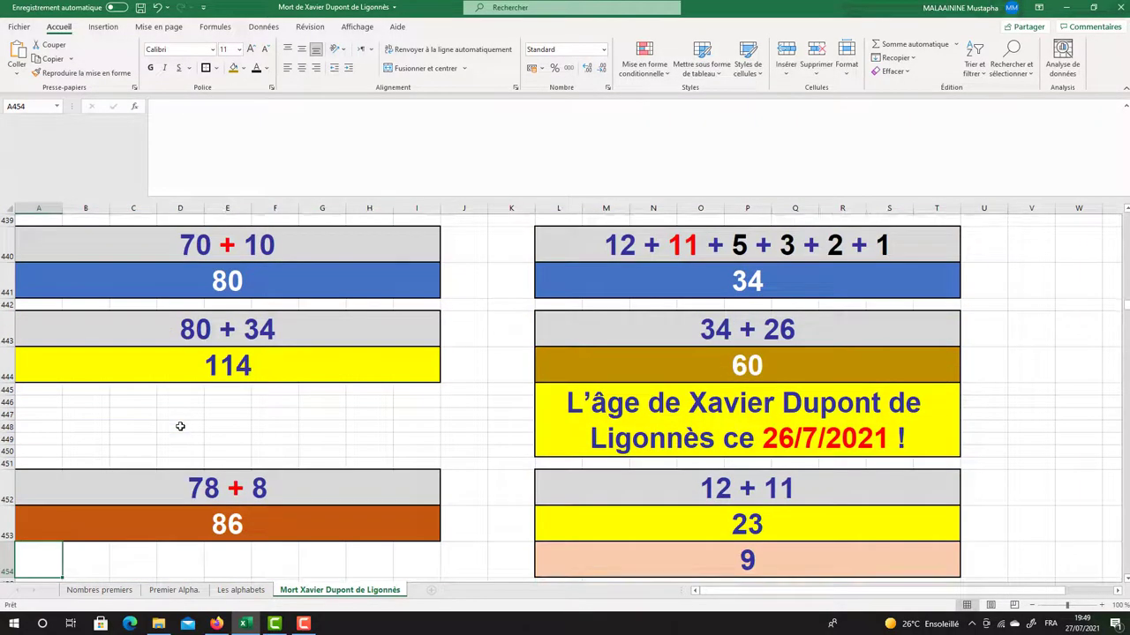
click(190, 525)
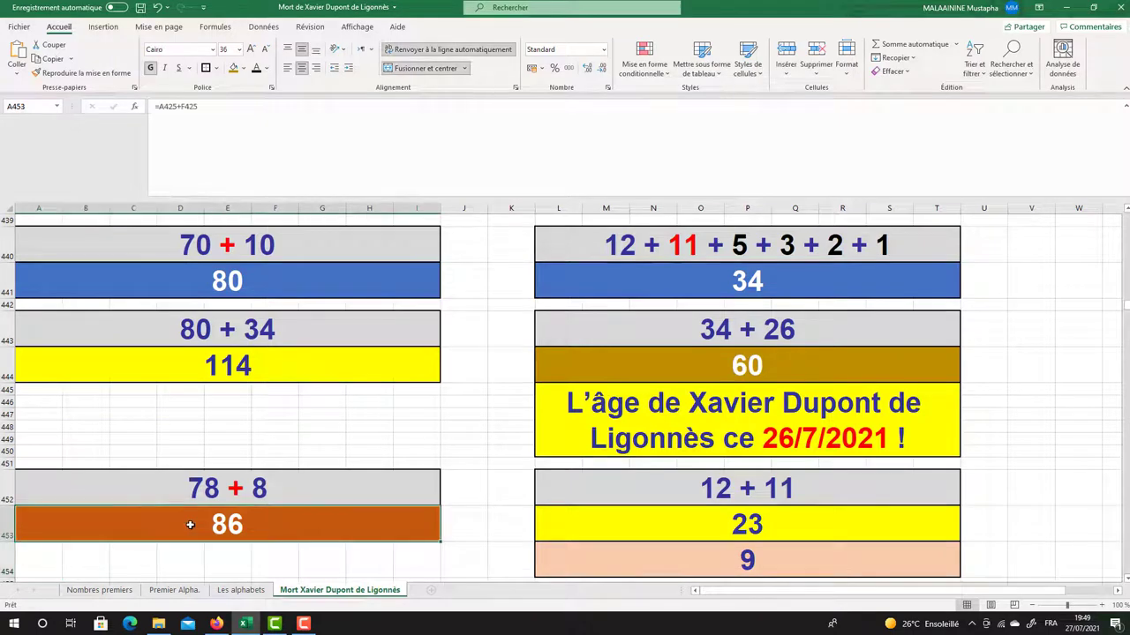
Review the modulo results and prime ranks in L434:T438, and inspect their "12 + 11" sum in L453 and its prime rank in L454
scroll(560, 424, up, 2)
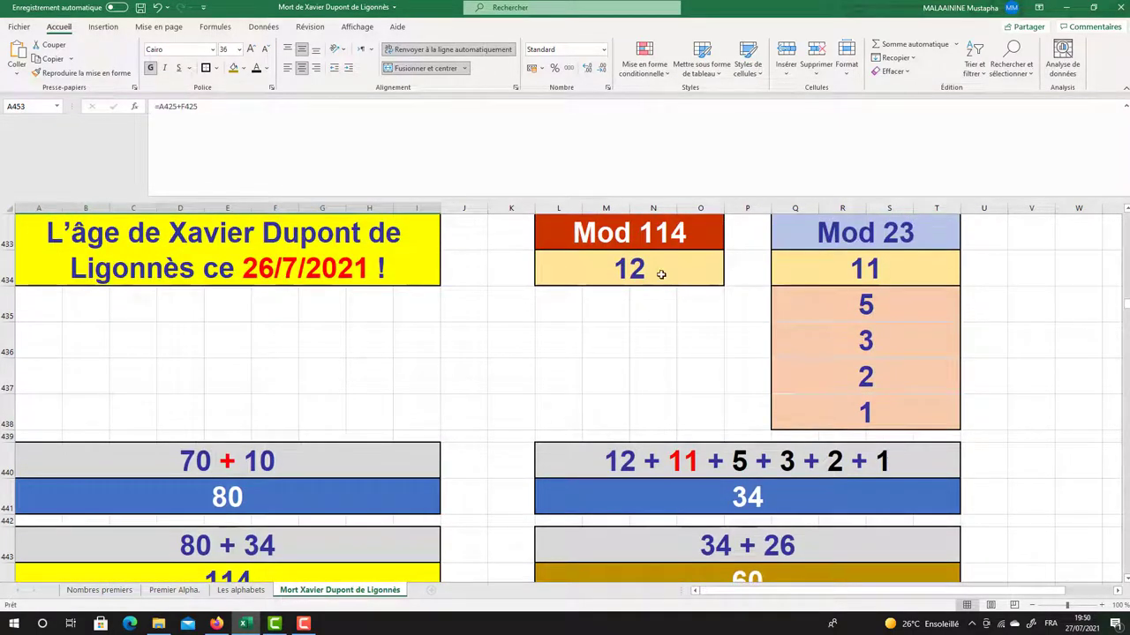
drag(656, 275, 842, 422)
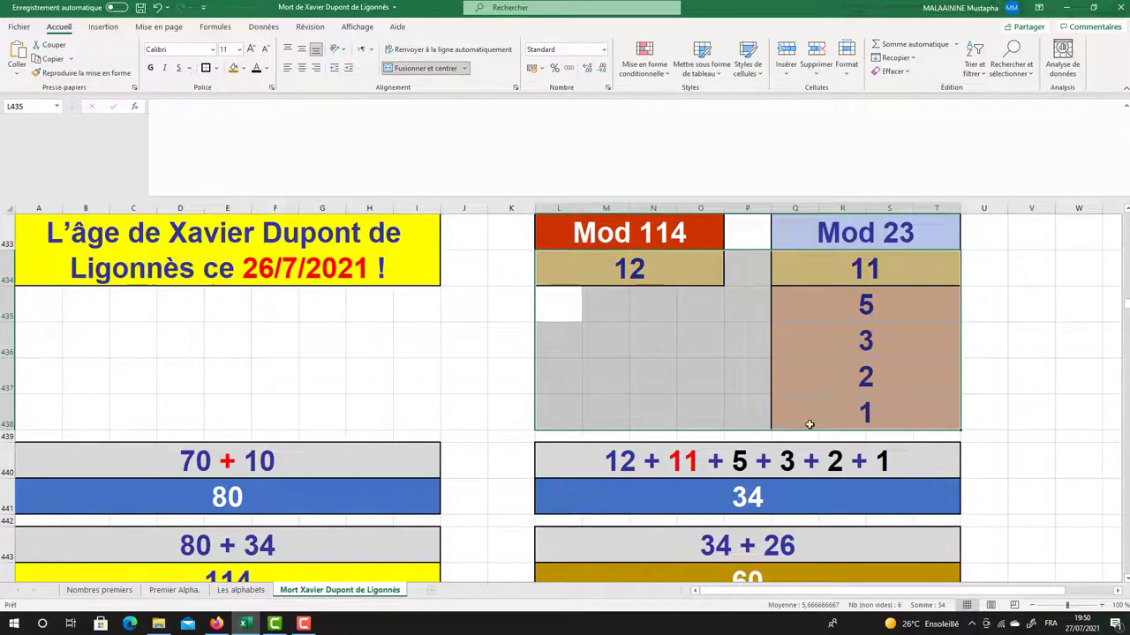
click(670, 278)
click(838, 300)
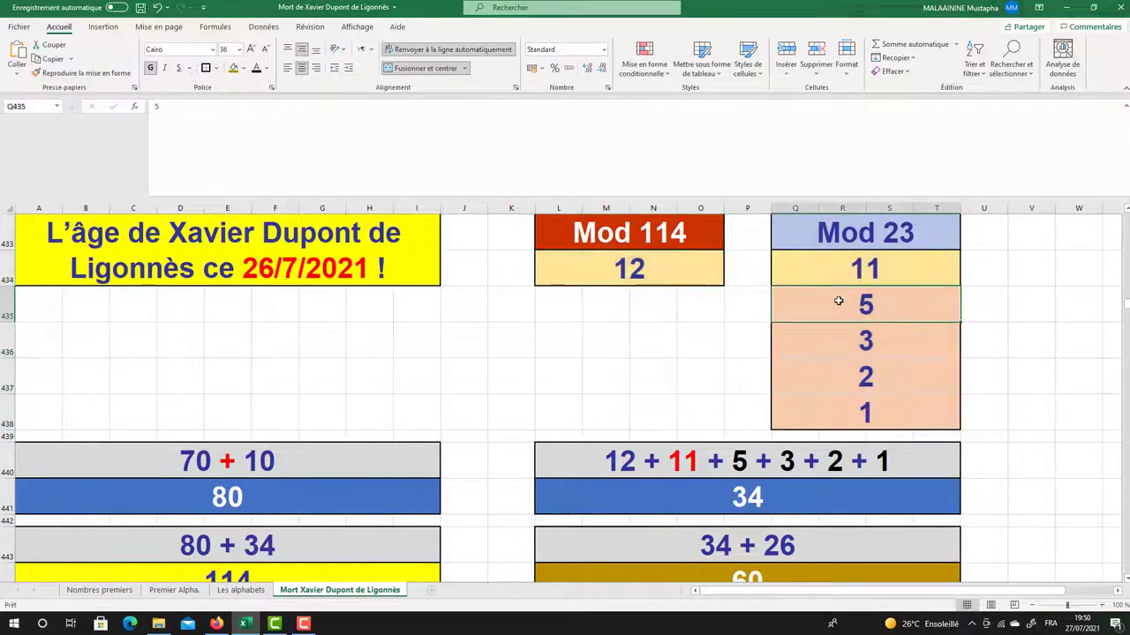
scroll(839, 300, down, 3)
click(776, 440)
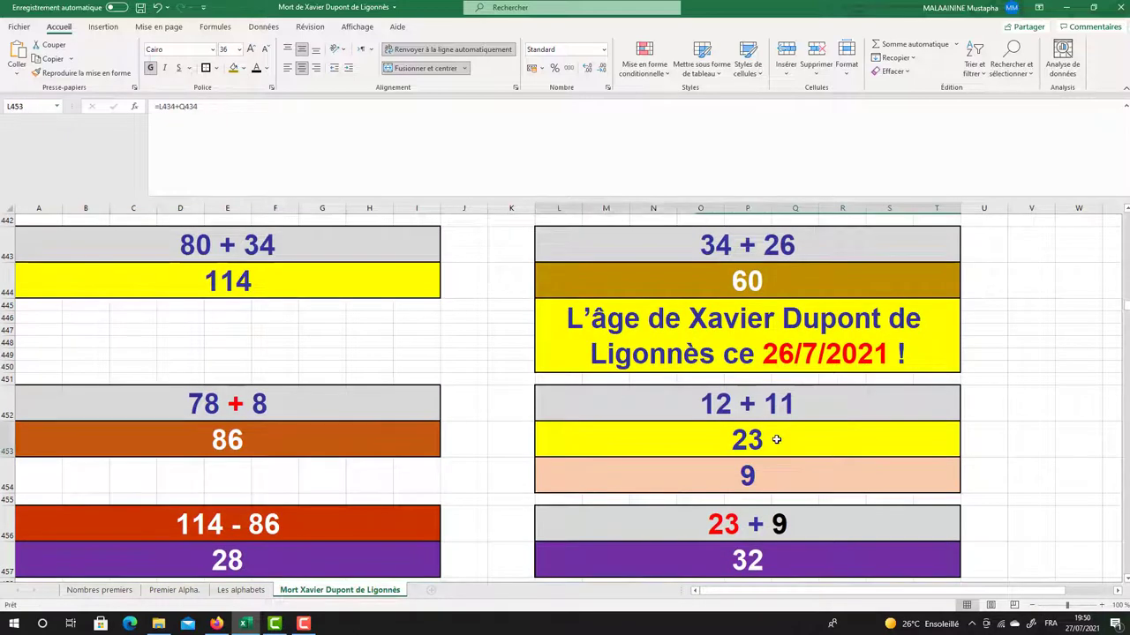
click(744, 475)
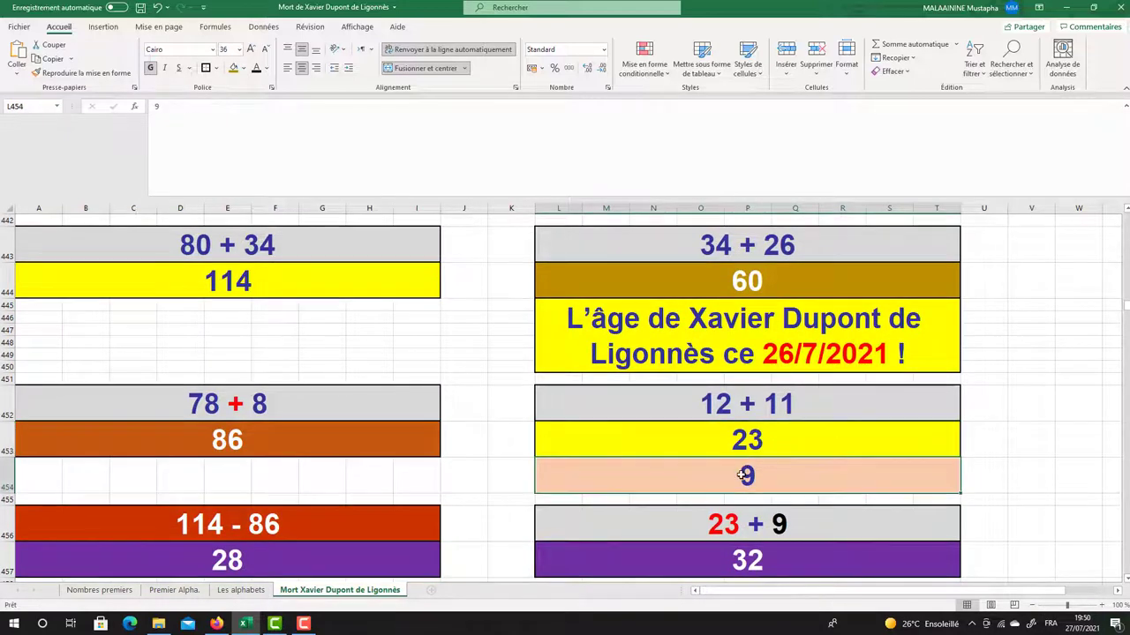
Review the results in A444 and A453, and inspect the "114 - 86" subtraction in A457
click(281, 293)
click(222, 445)
click(212, 558)
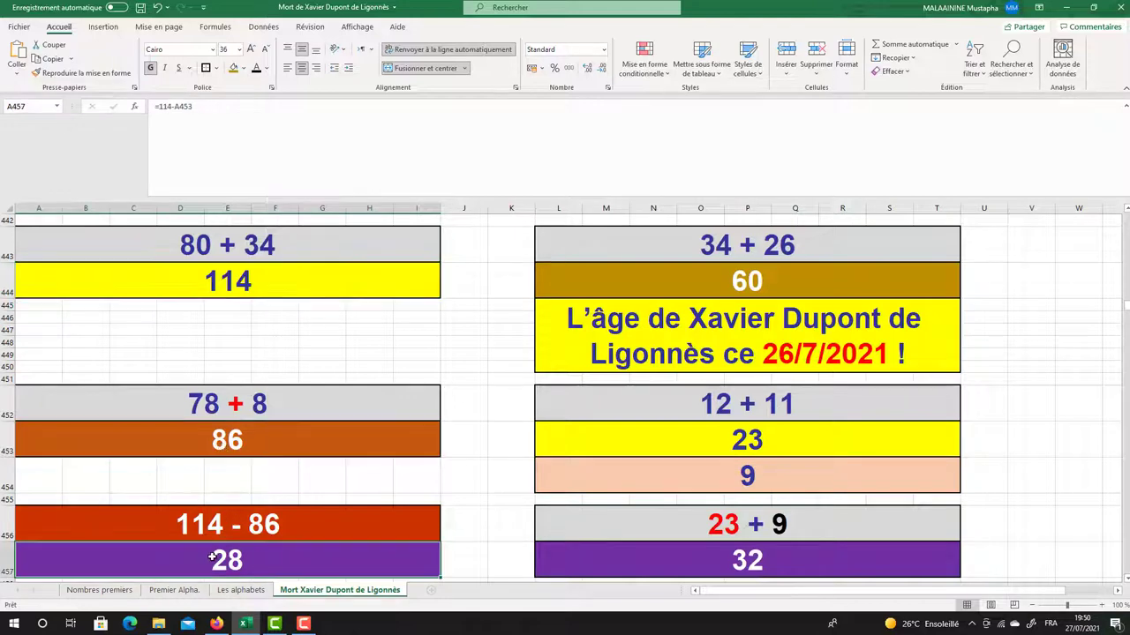
Review the "23 + 9" sum in L457 with its terms, and inspect the formula in A460 that adds it to A457
click(681, 452)
click(728, 468)
scroll(732, 530, down, 2)
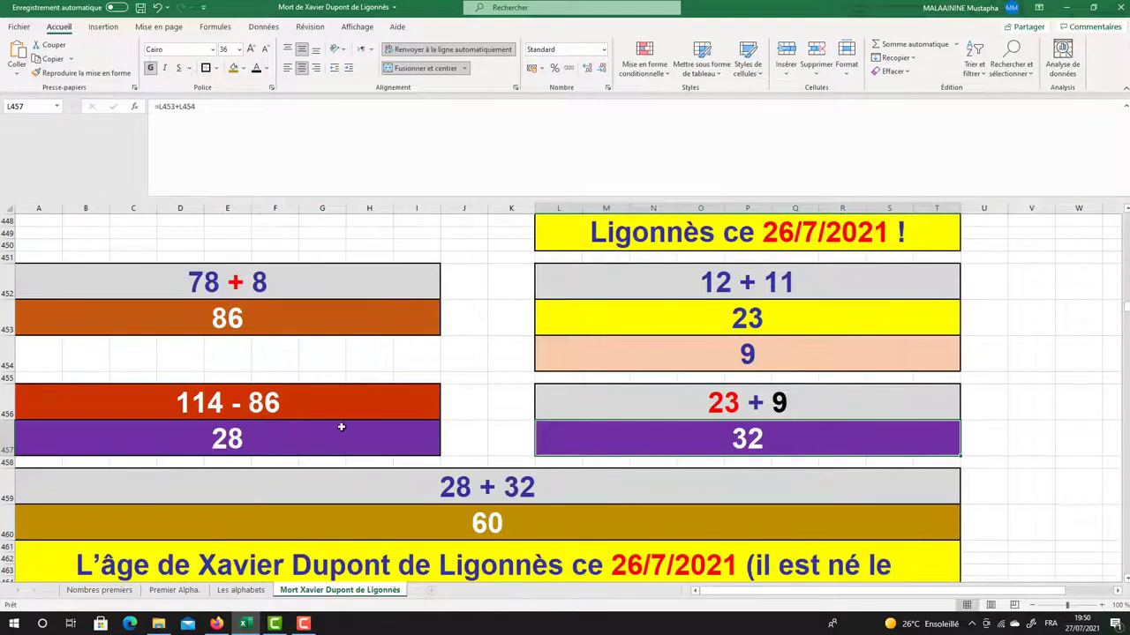
click(289, 434)
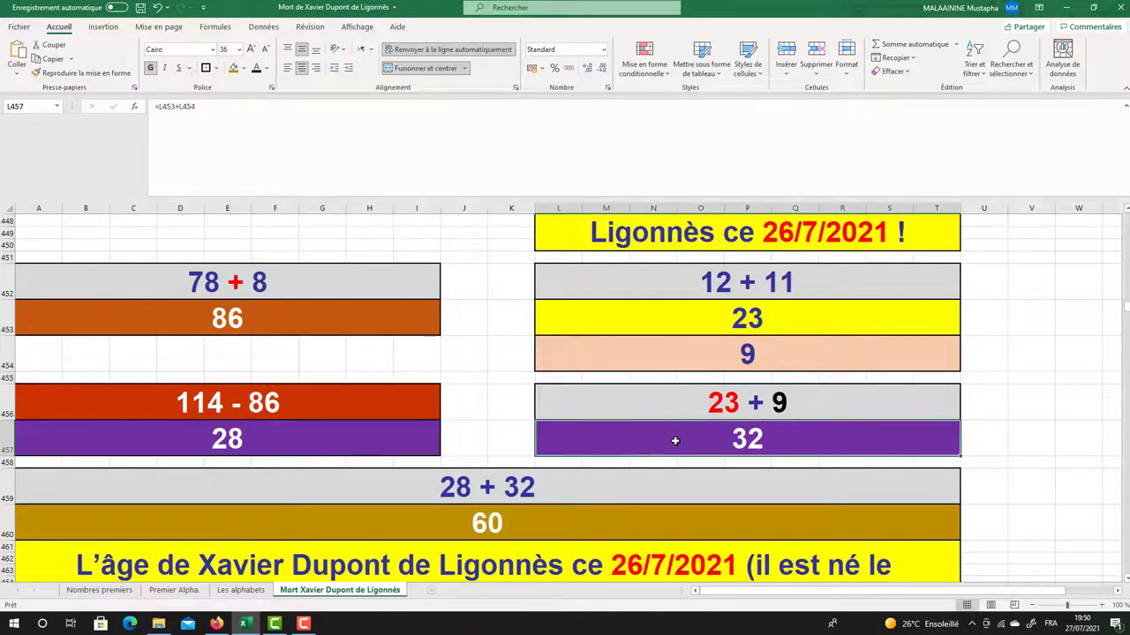
scroll(677, 441, down, 2)
click(415, 401)
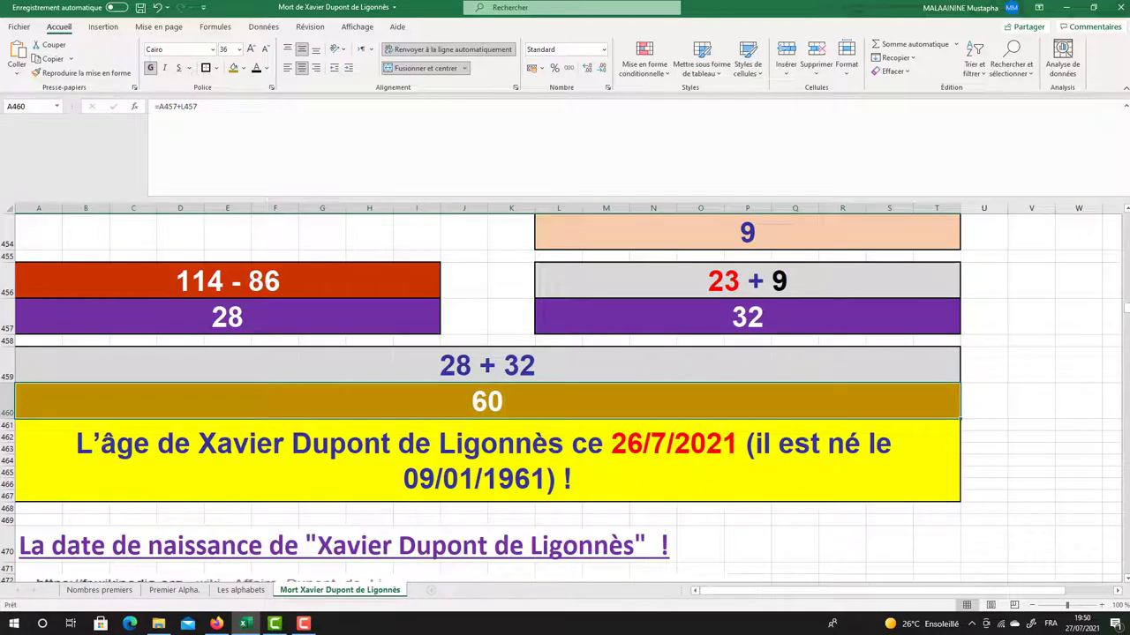
Examine the birth-date section and its encyclopedia excerpt, and review the day, month and year in A484, F484 and K484
scroll(351, 277, down, 3)
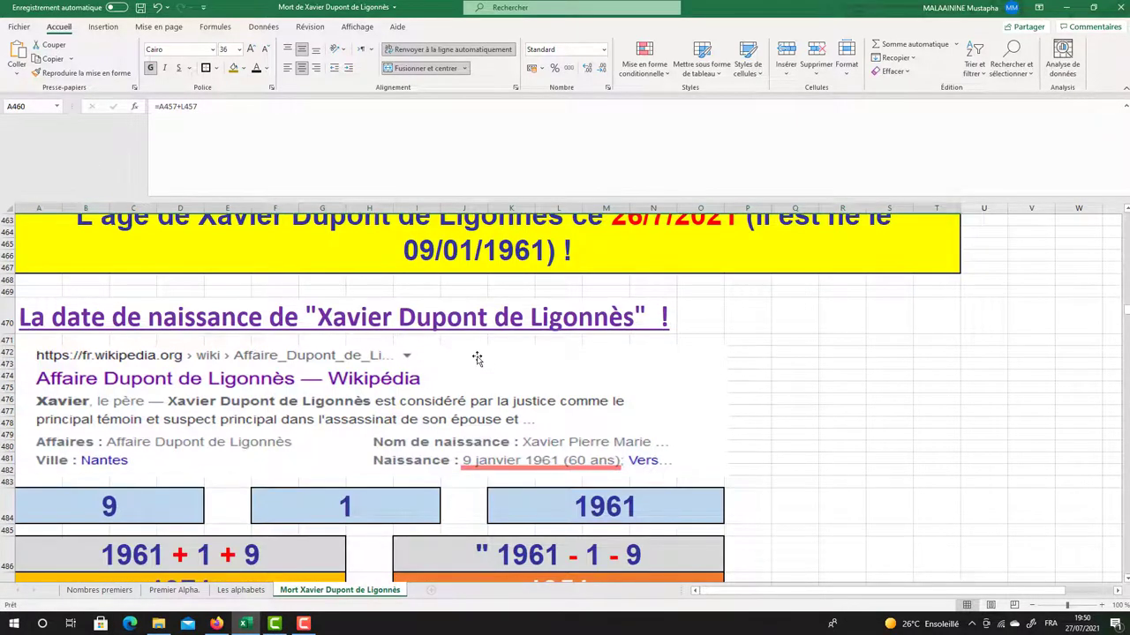
scroll(578, 353, down, 1)
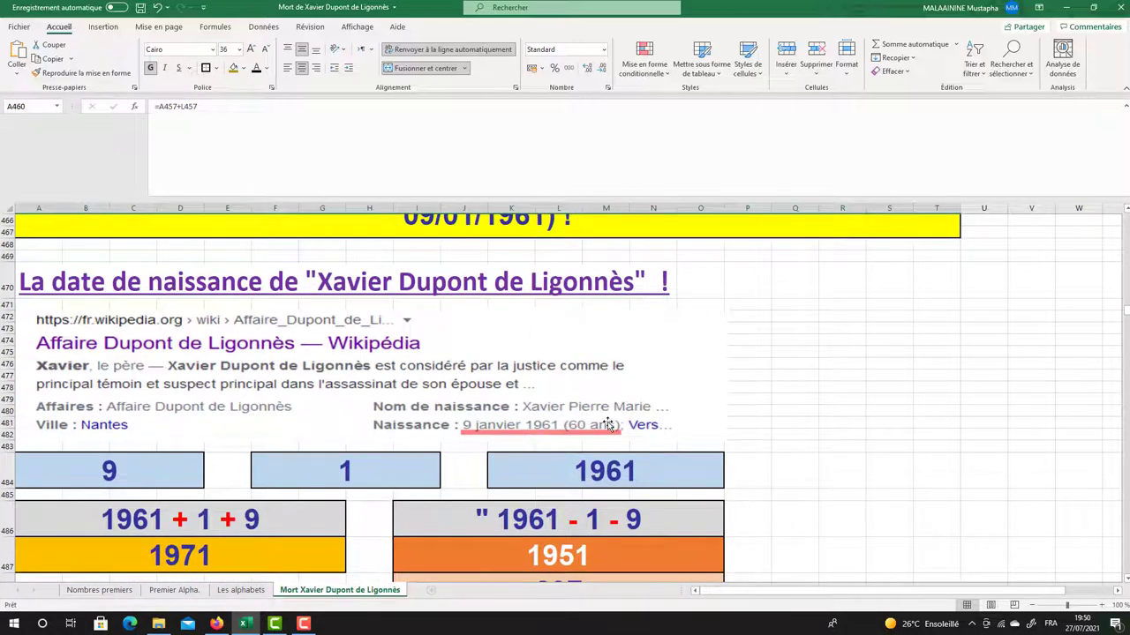
click(89, 475)
click(340, 466)
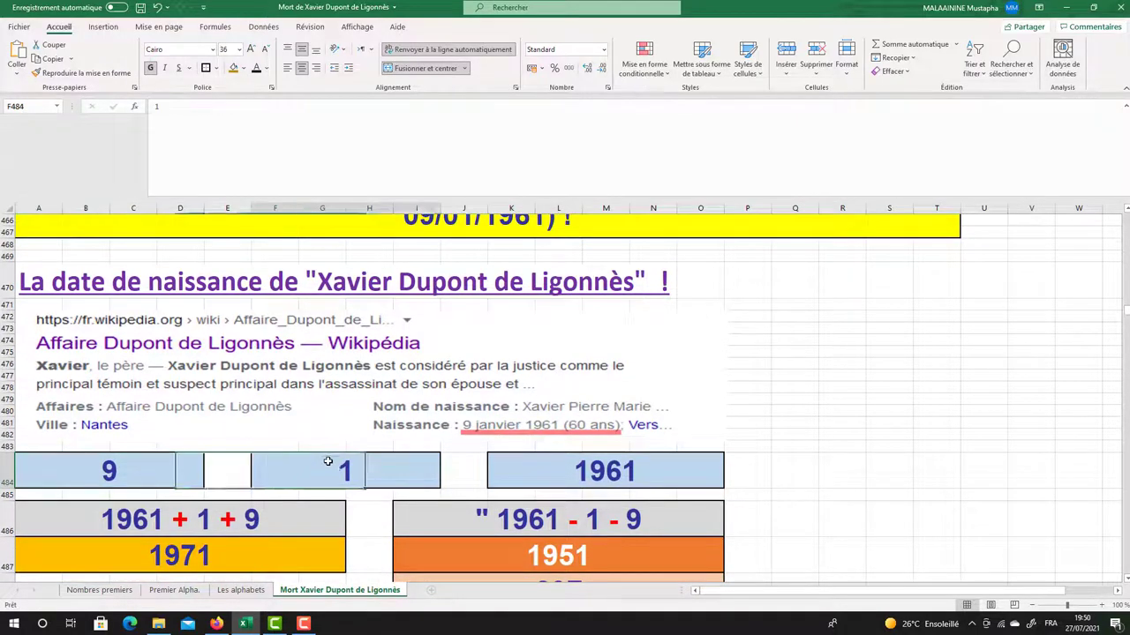
click(509, 466)
click(144, 491)
drag(143, 465, 565, 494)
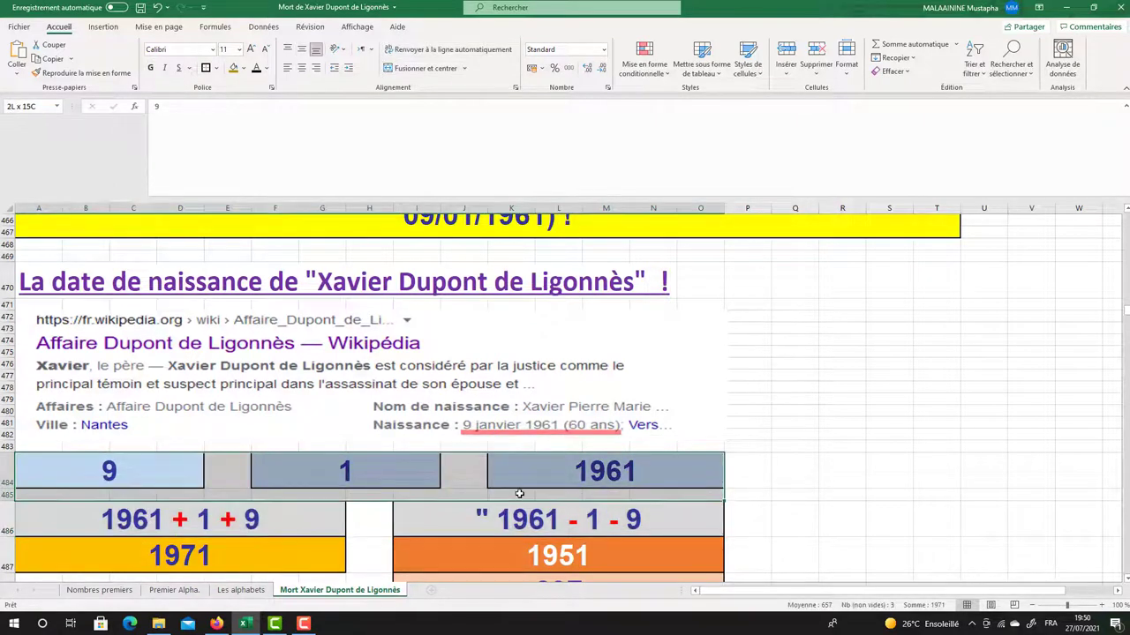
scroll(598, 444, down, 1)
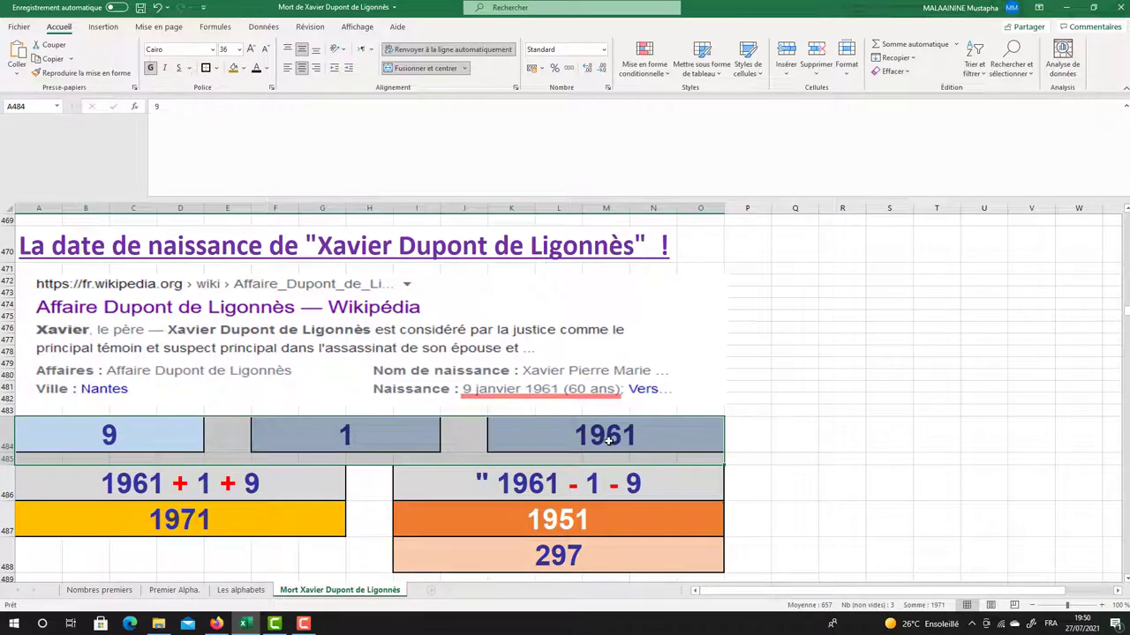
click(386, 436)
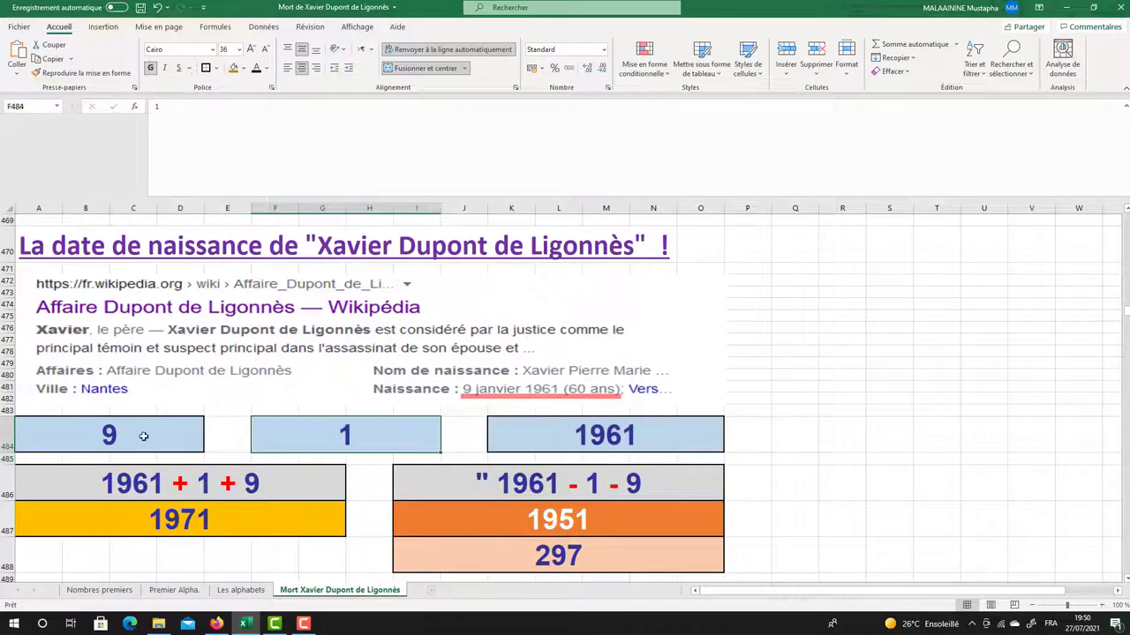
Review the birth-date parts in row 484, the addition in A487, the subtraction in I487 and its prime rank in I488
click(100, 429)
click(179, 529)
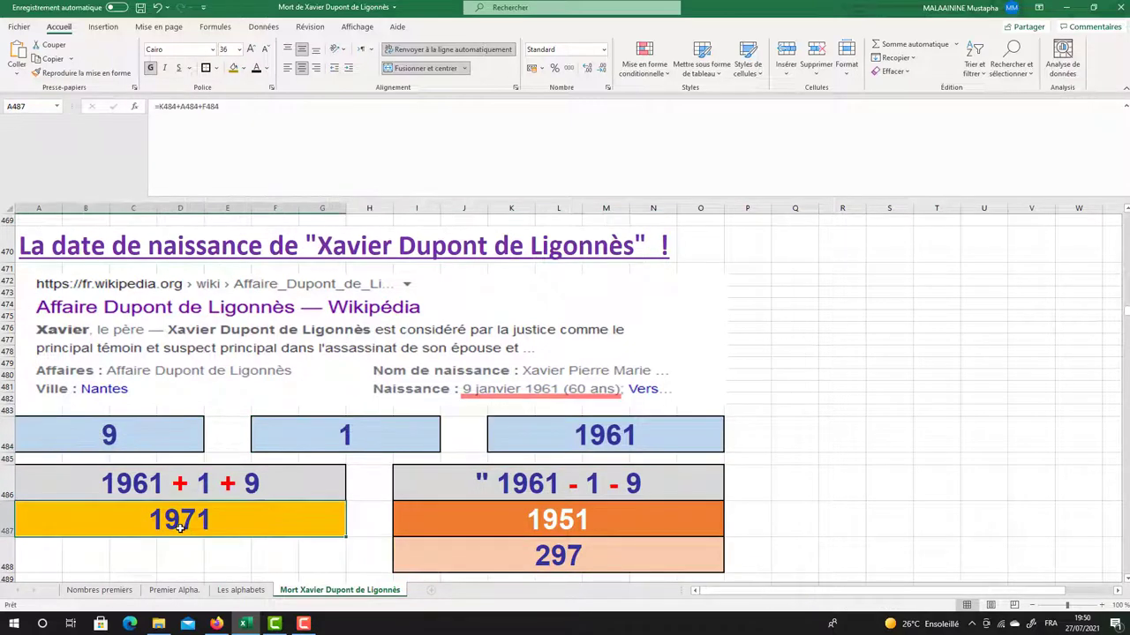
click(583, 431)
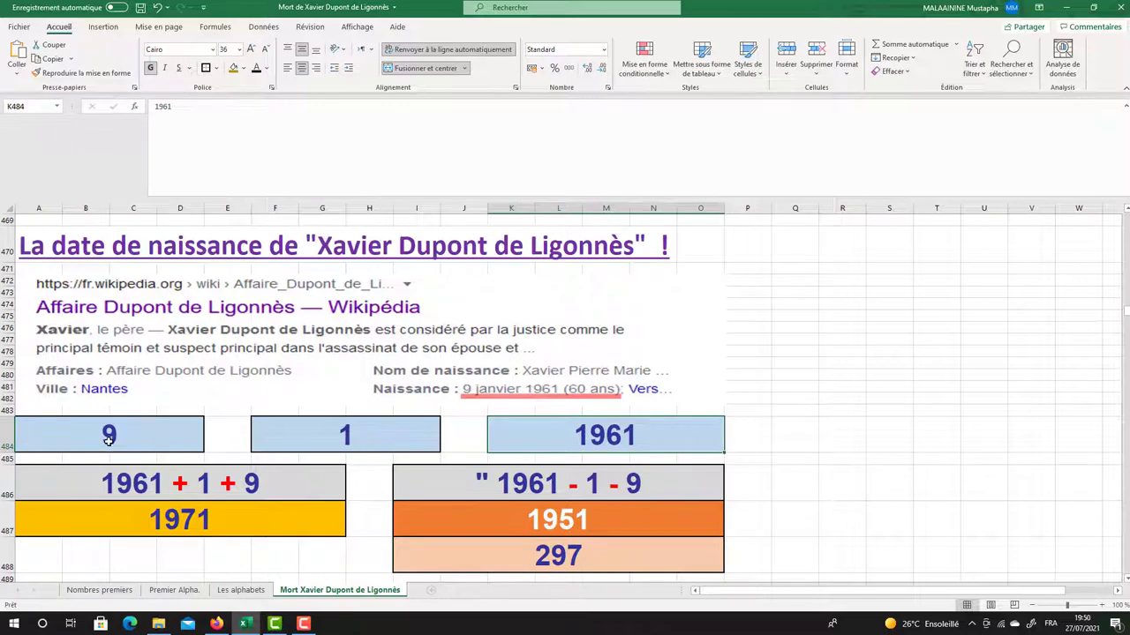
click(287, 441)
click(127, 443)
click(503, 530)
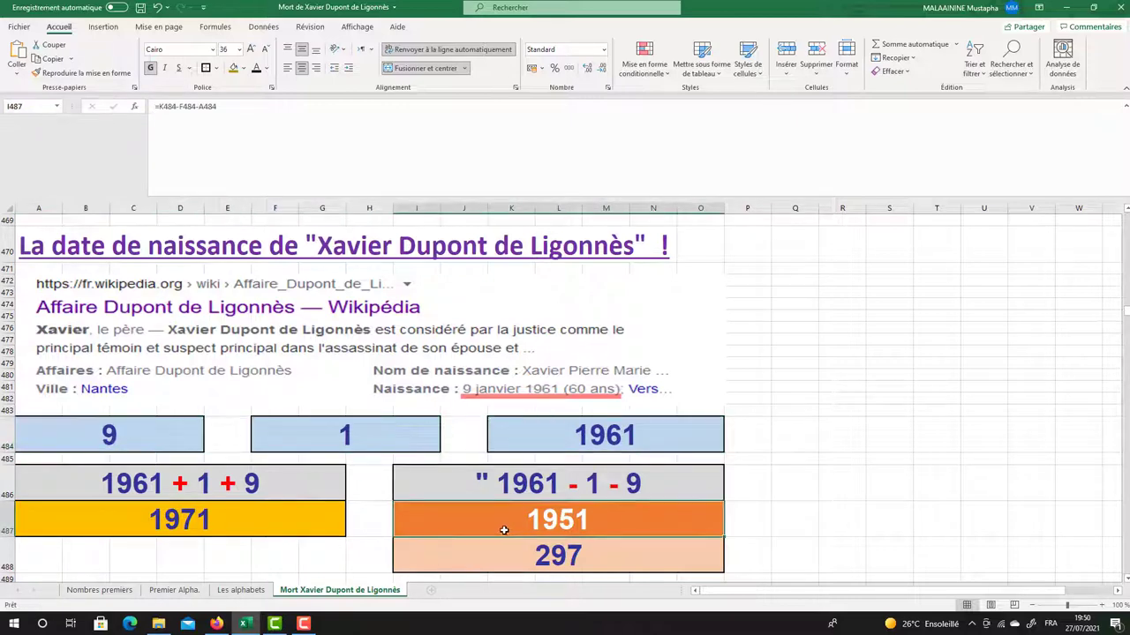
scroll(571, 527, down, 1)
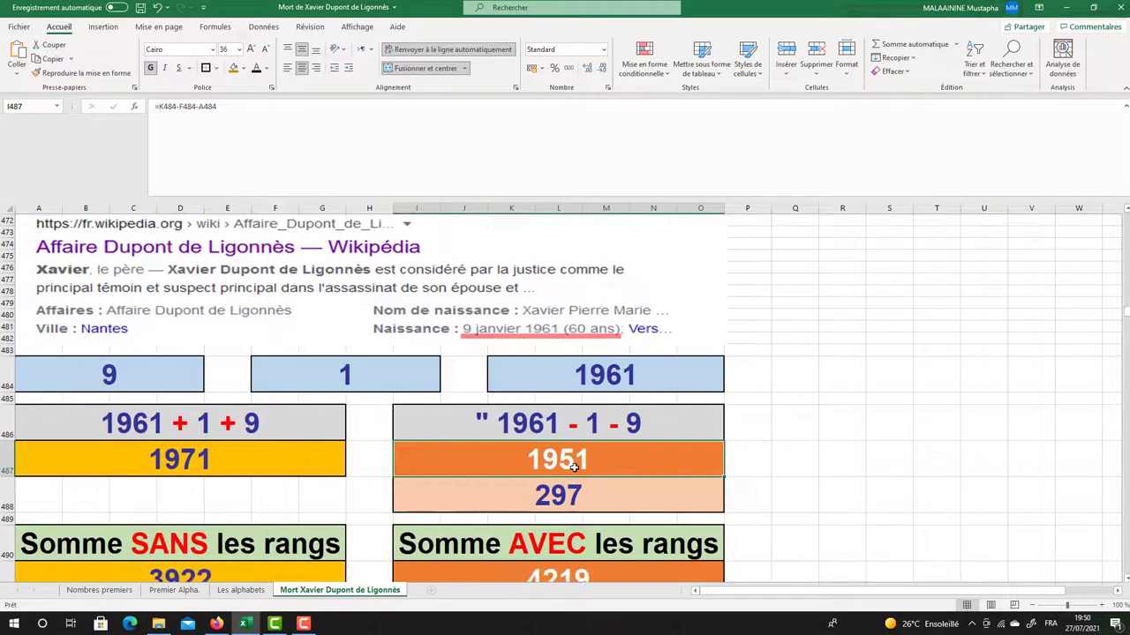
scroll(567, 456, down, 1)
click(568, 456)
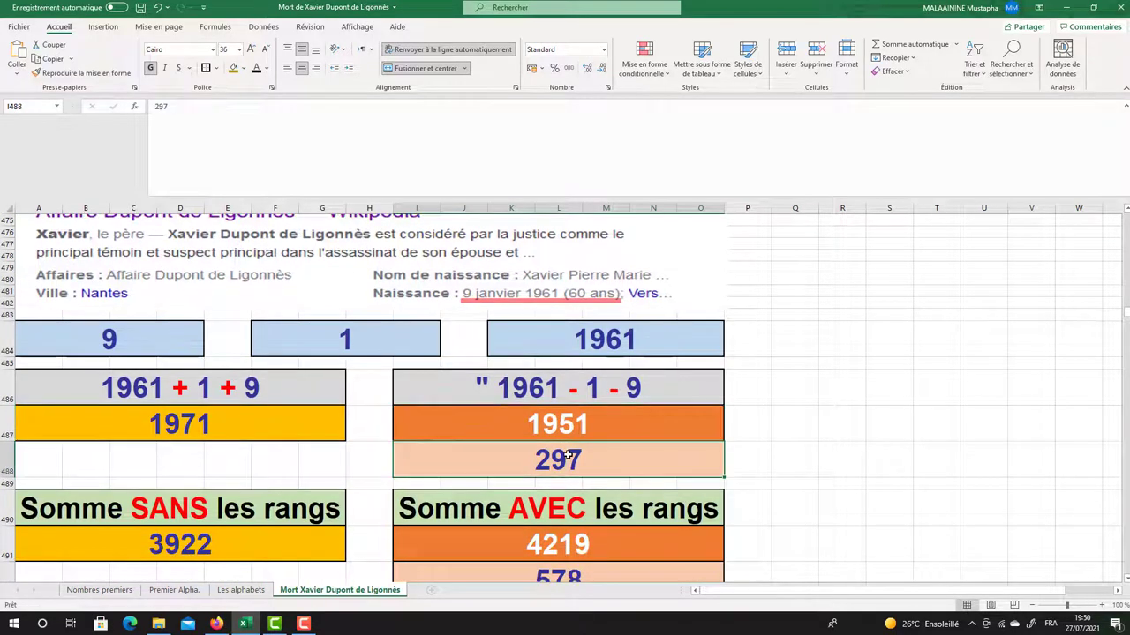
Inspect the sums without and with ranks in A491 and I491, and review the prime rank in I492
scroll(569, 455, down, 2)
click(210, 477)
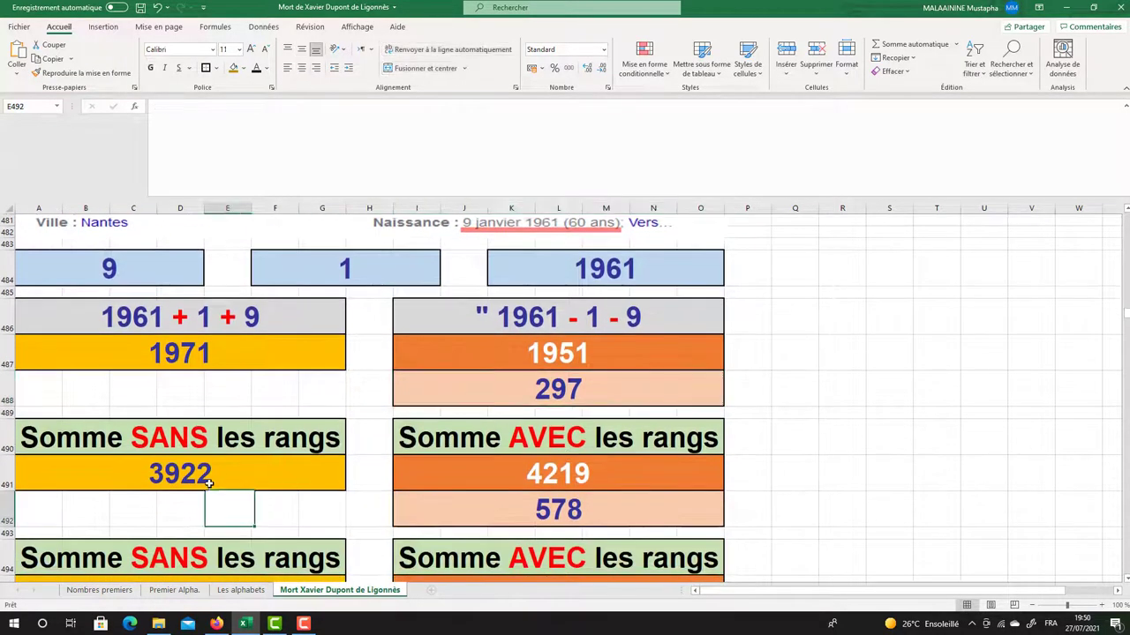
double_click(210, 476)
key(Return)
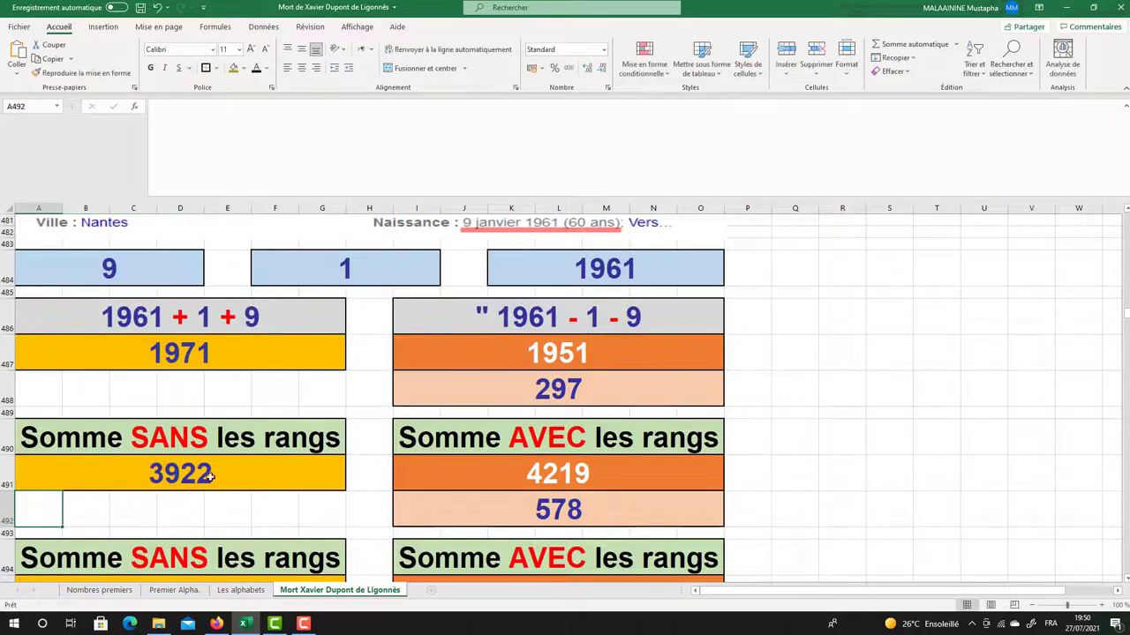
double_click(478, 471)
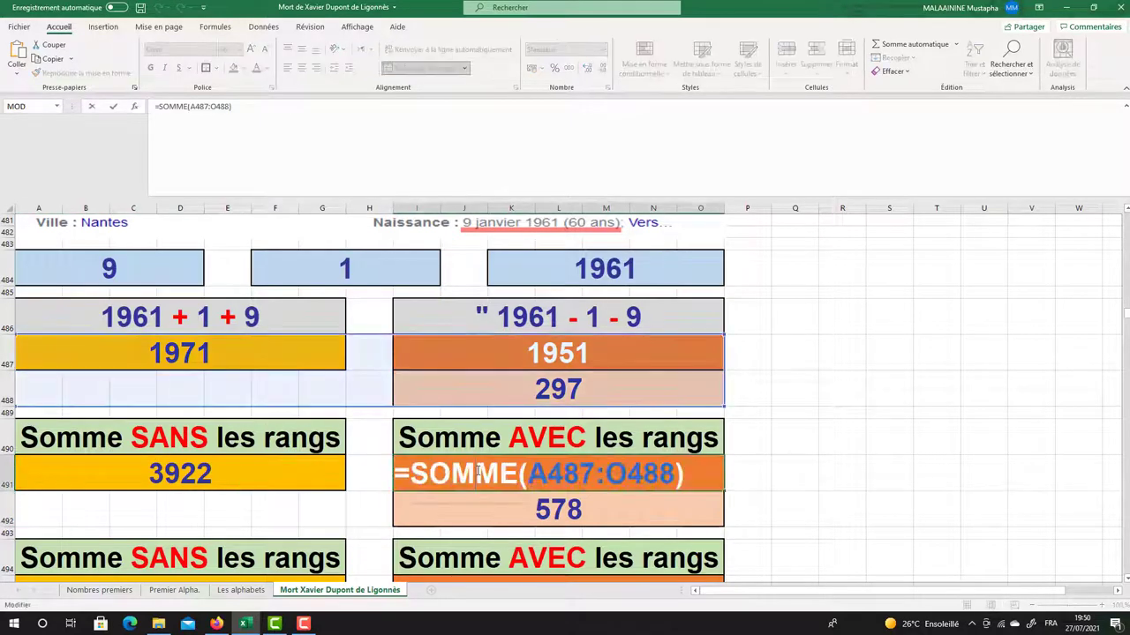
key(Return)
click(478, 471)
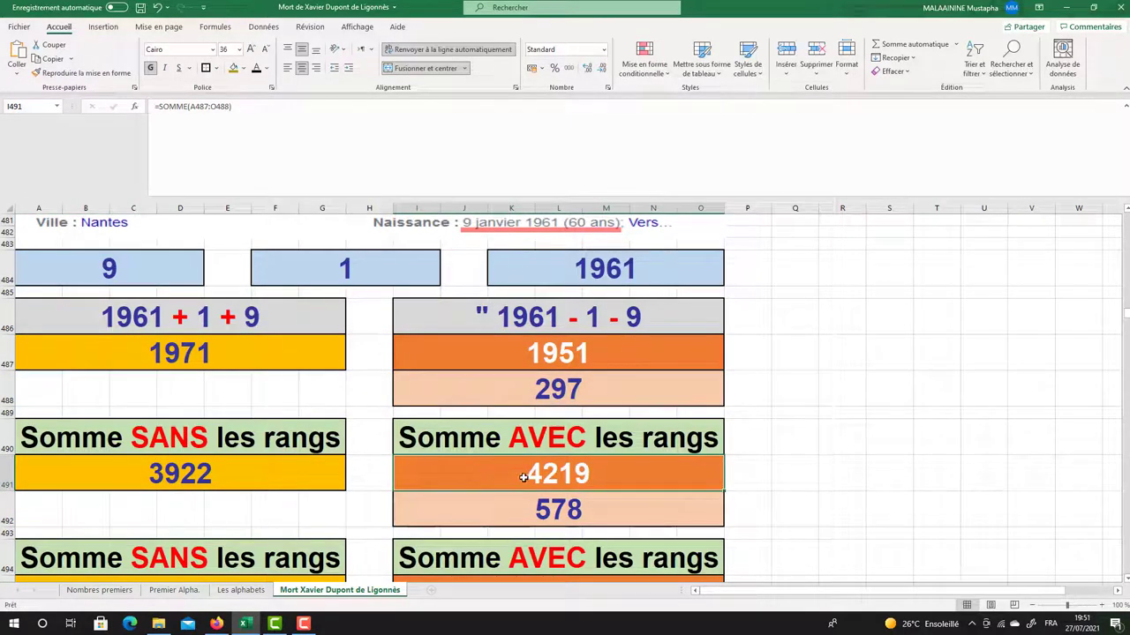
scroll(642, 448, down, 1)
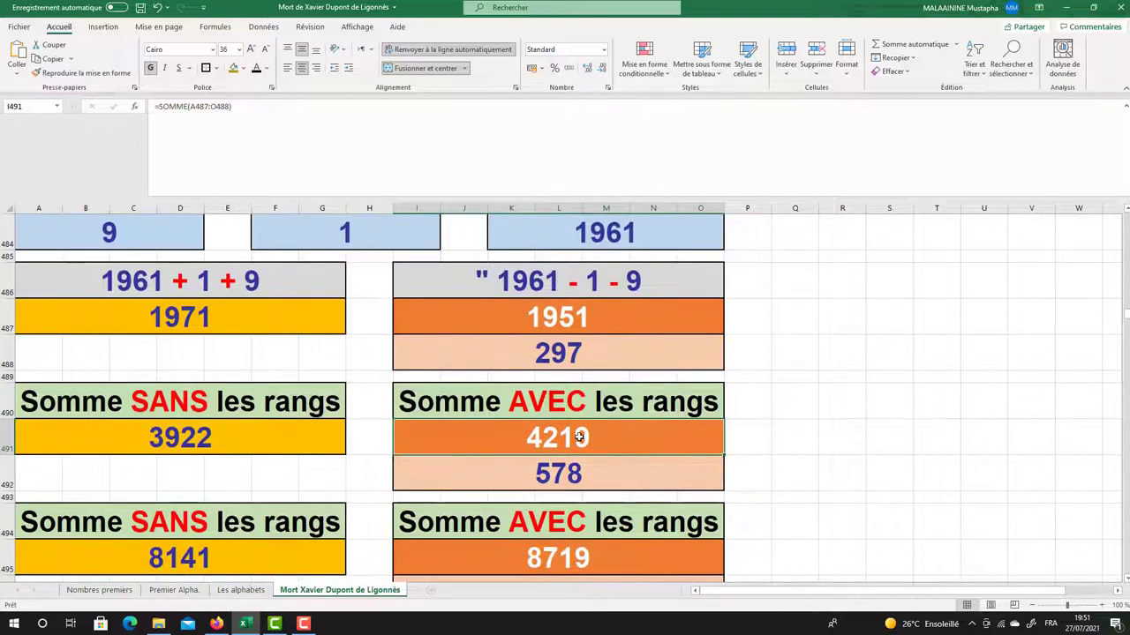
click(571, 465)
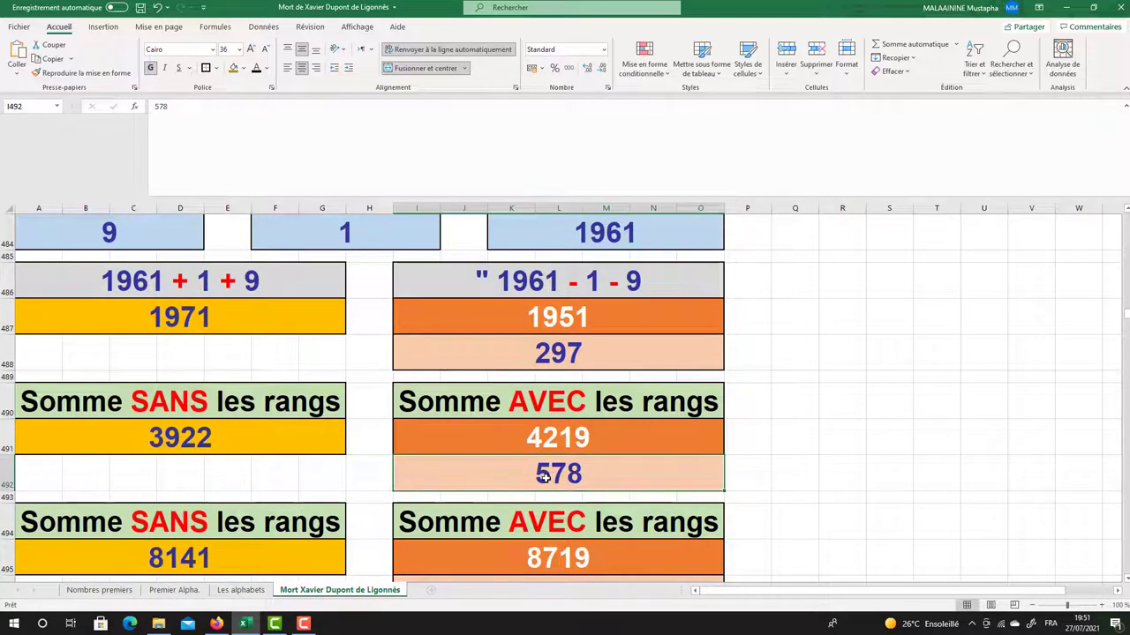
Inspect the formulas in A495 and I495 that total row 491 without and with the rank in row 492
scroll(458, 492, down, 1)
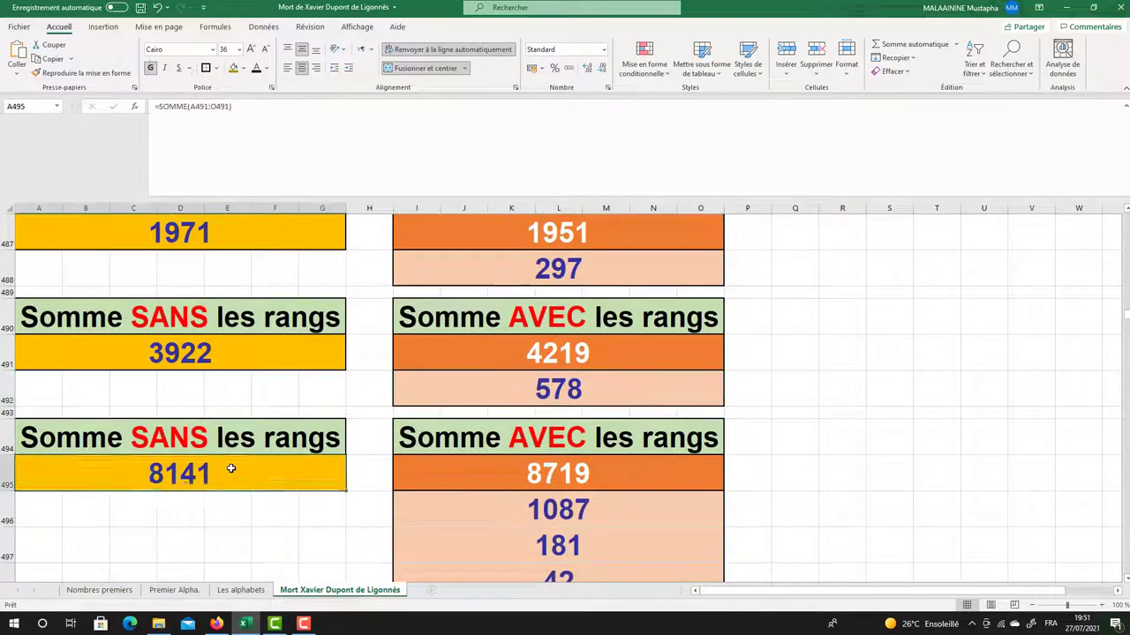
double_click(232, 472)
key(Return)
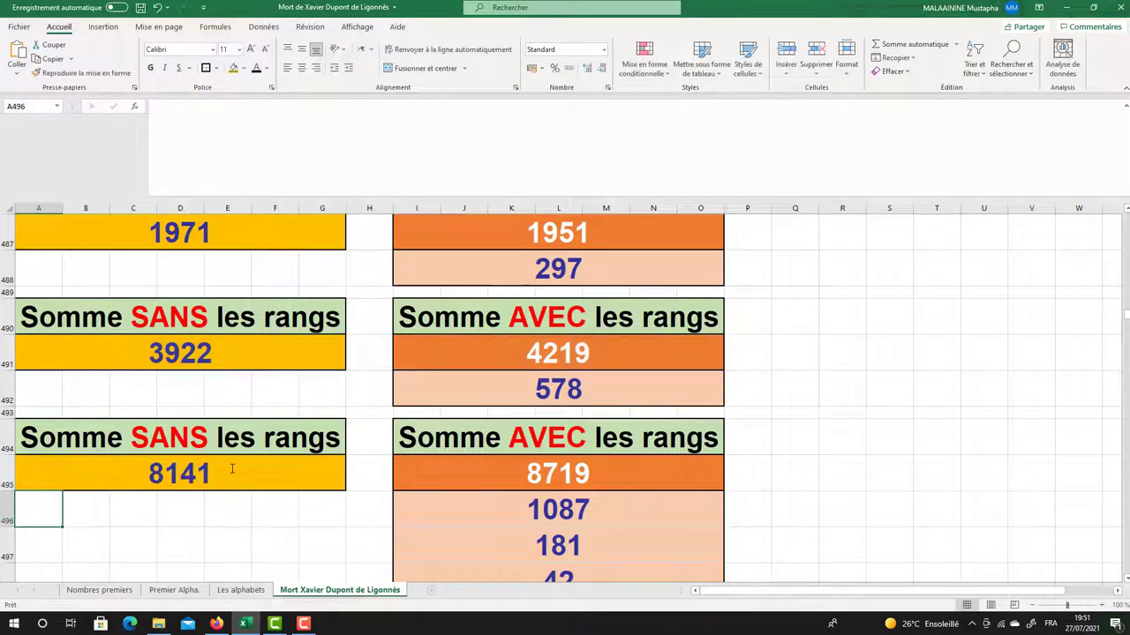
double_click(467, 459)
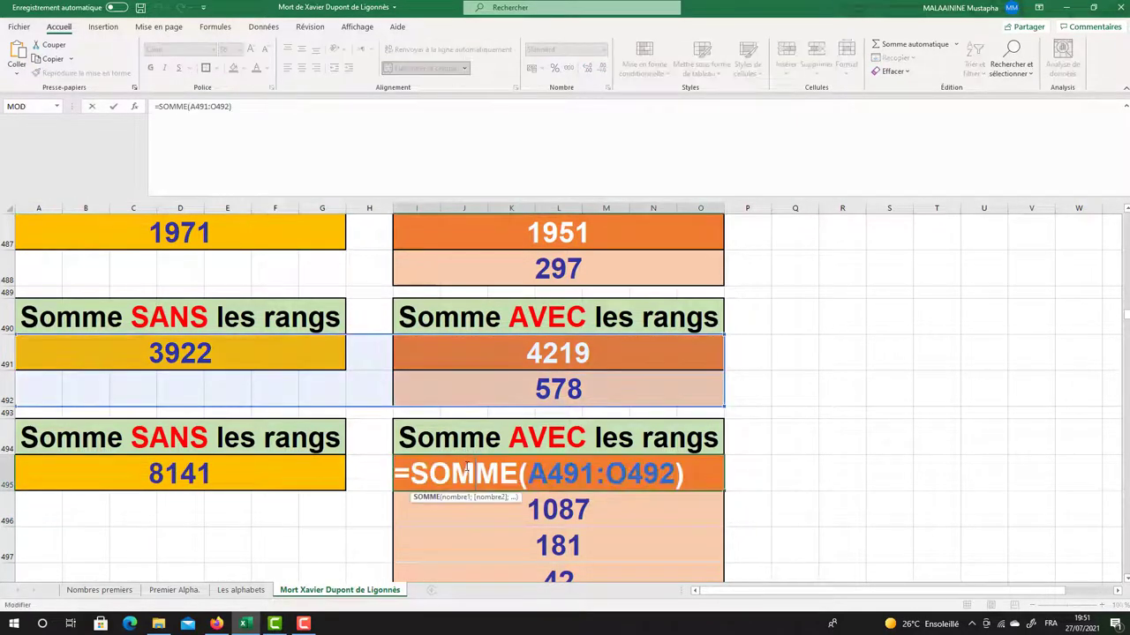
key(Return)
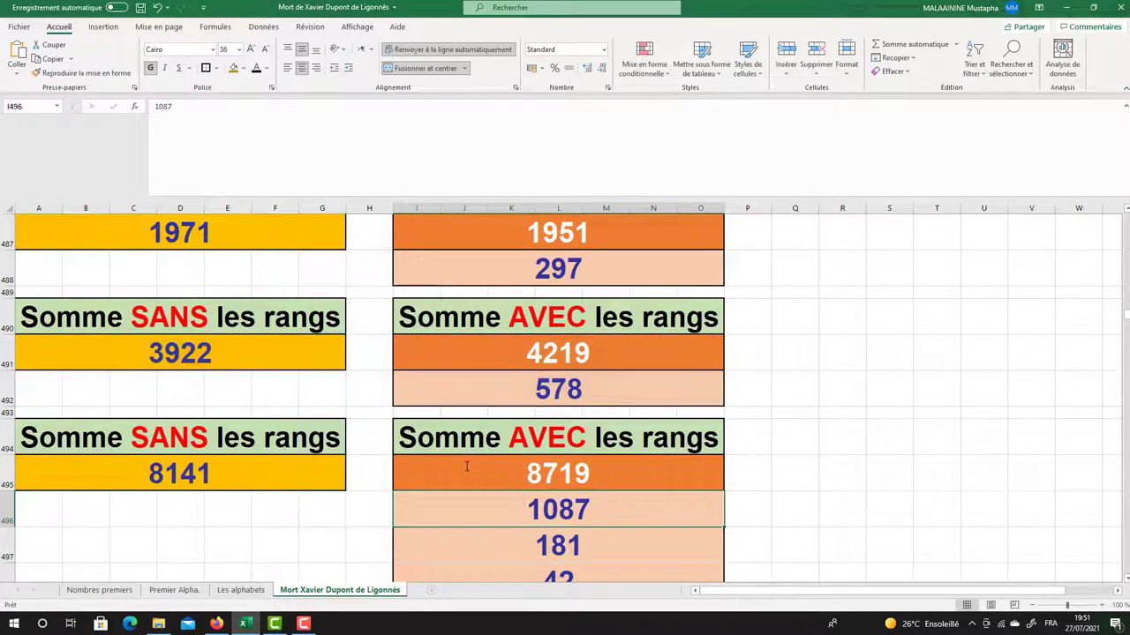
click(532, 460)
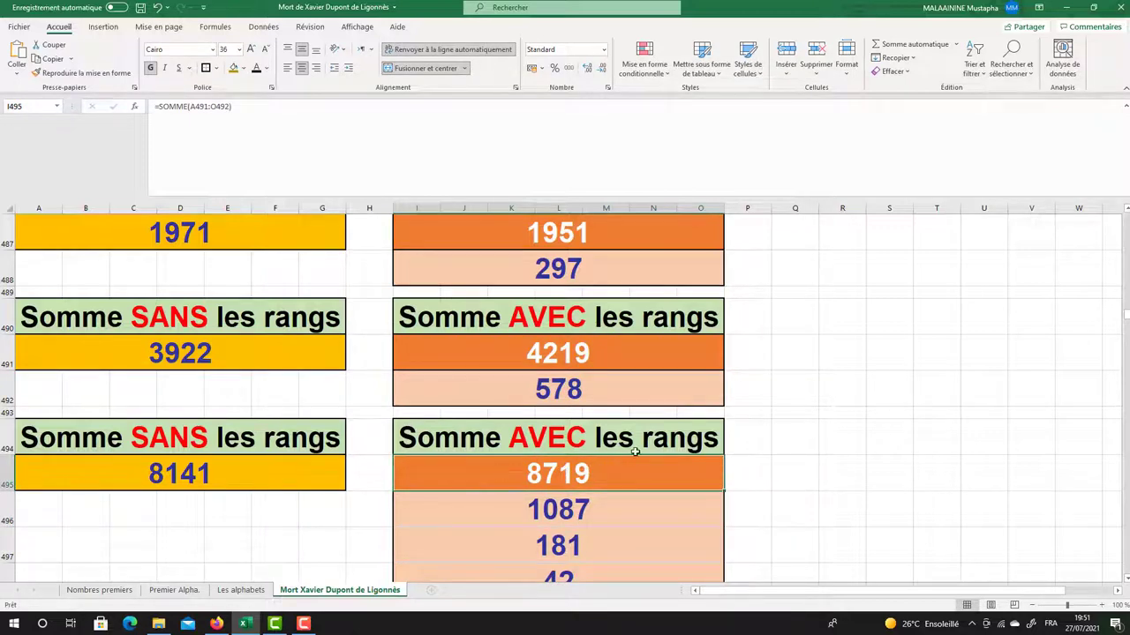
Review the successive prime ranks in I496, I497 and I498 beneath the sum with ranks, and select all three together
click(548, 508)
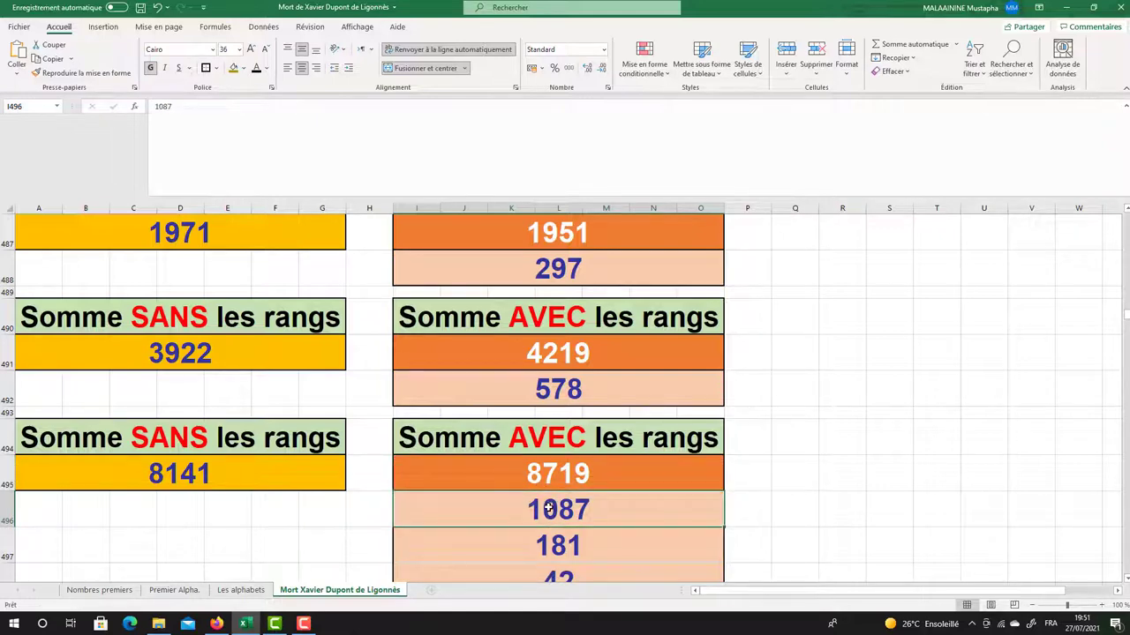
scroll(548, 510, down, 1)
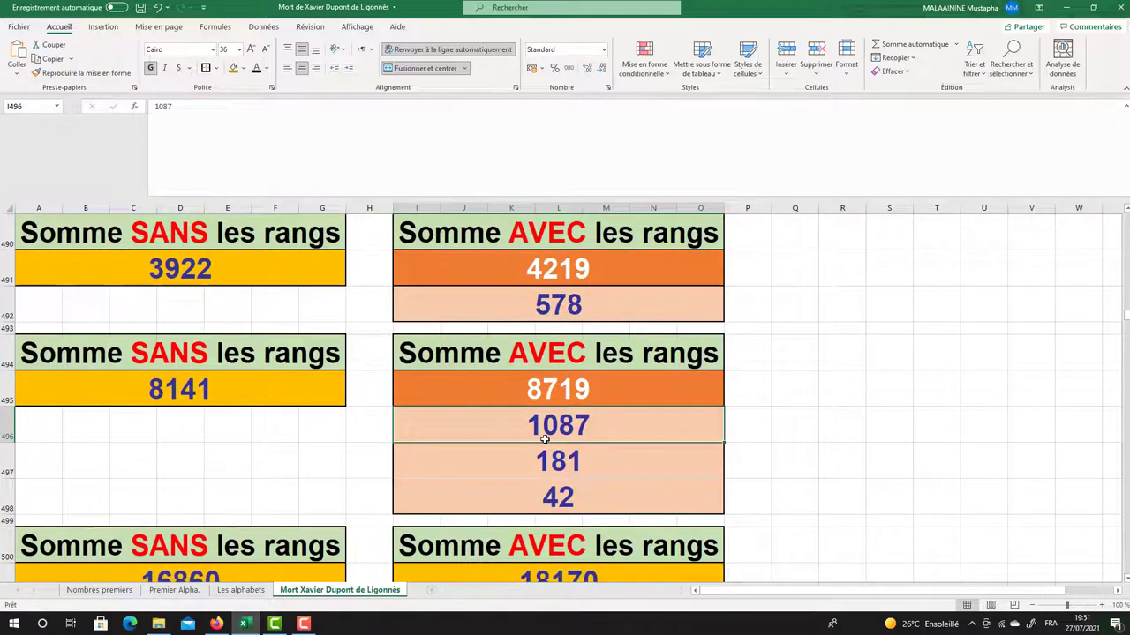
click(578, 462)
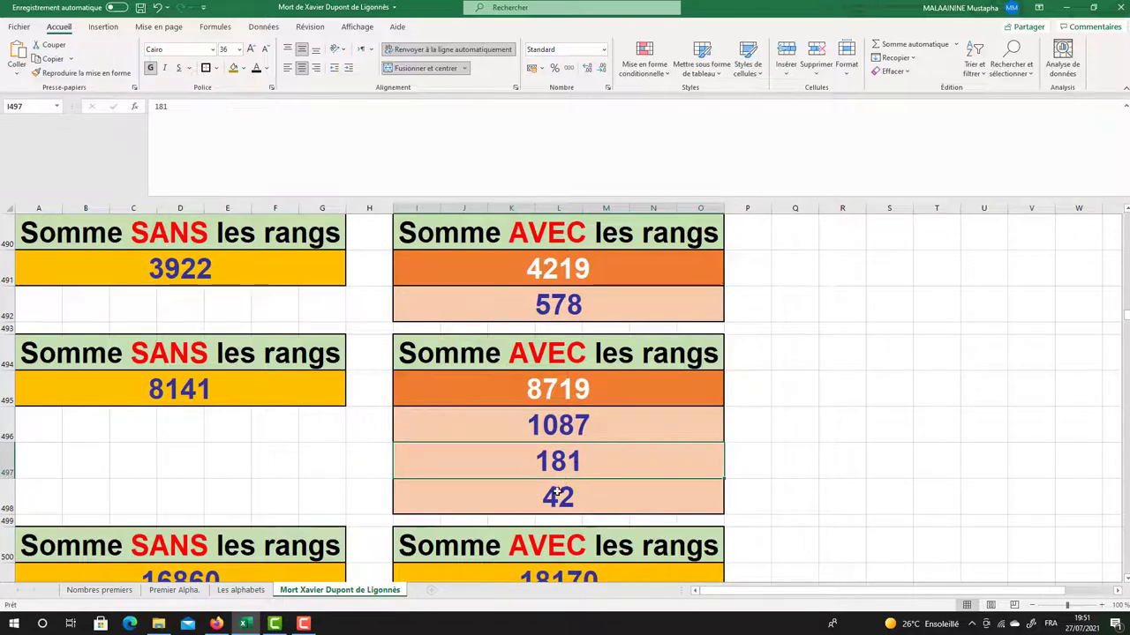
click(557, 492)
drag(551, 418, 550, 494)
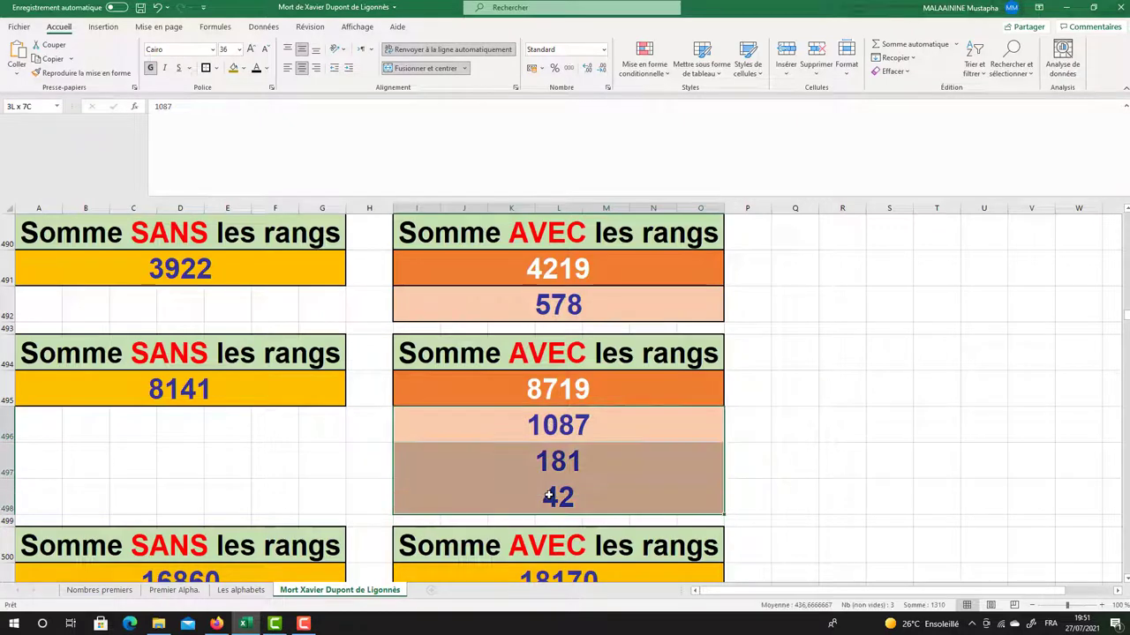
Inspect the formulas in A501 and I501 that give the next sums without and with ranks
scroll(330, 514, down, 1)
double_click(128, 468)
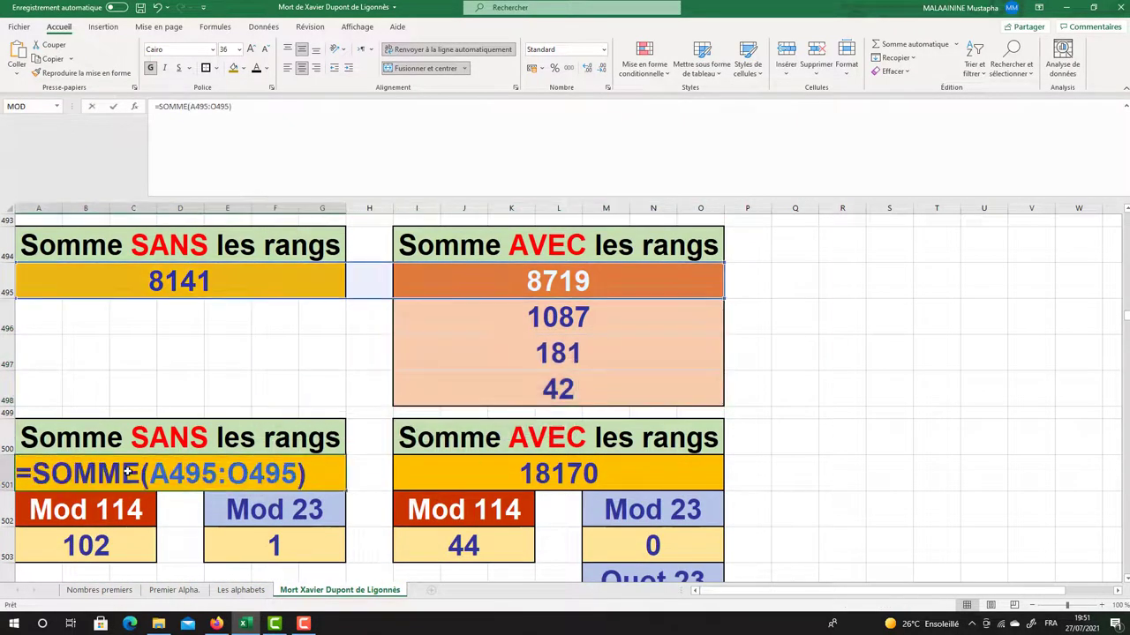
click(121, 494)
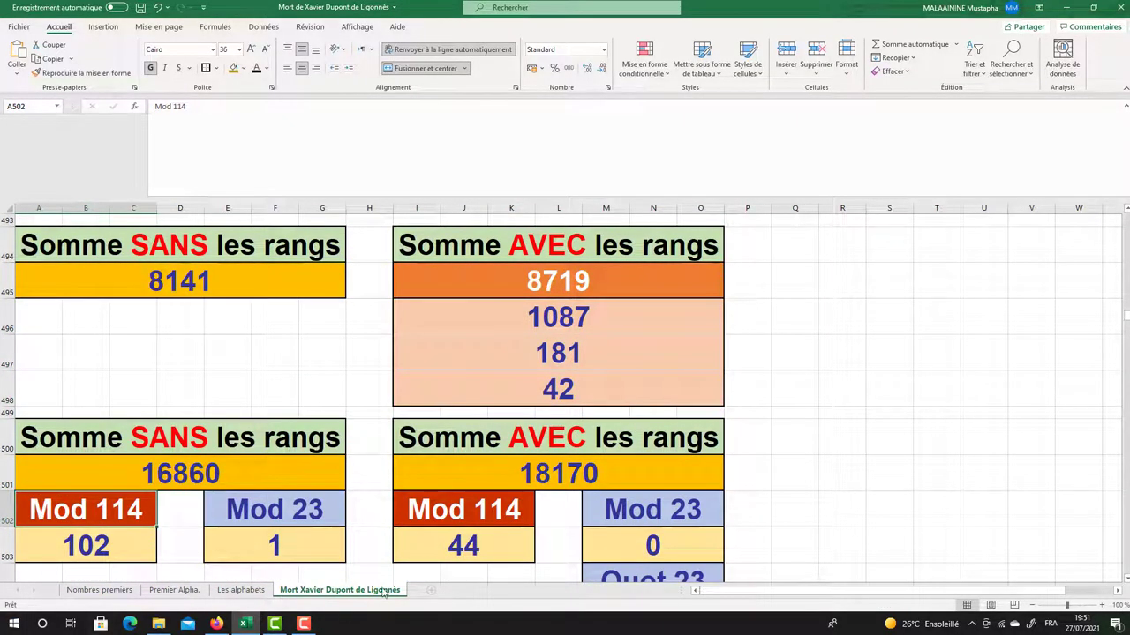
double_click(497, 466)
key(Return)
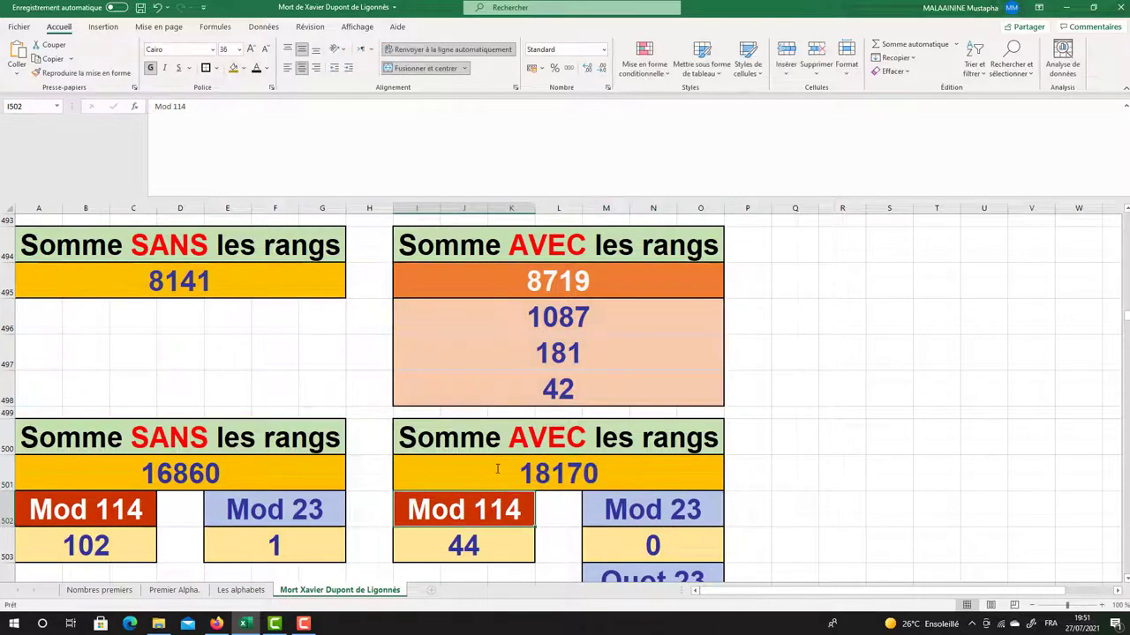
Review the Mod 114 and Mod 23 results in row 503 for the sums without and with ranks
scroll(497, 470, down, 1)
click(126, 464)
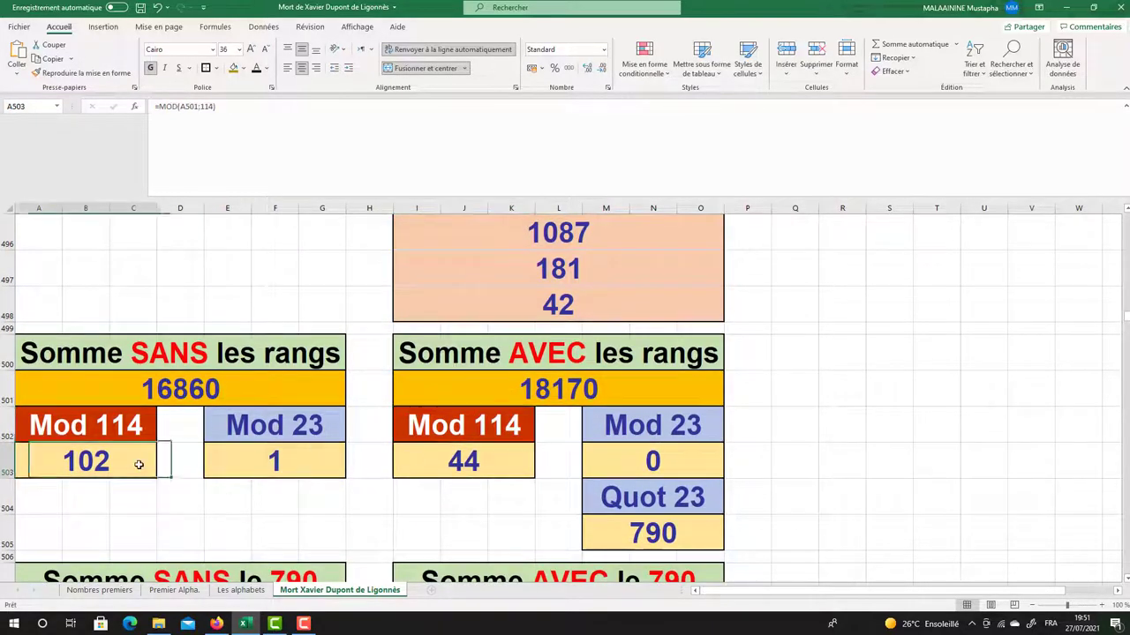
click(261, 458)
click(503, 452)
click(639, 463)
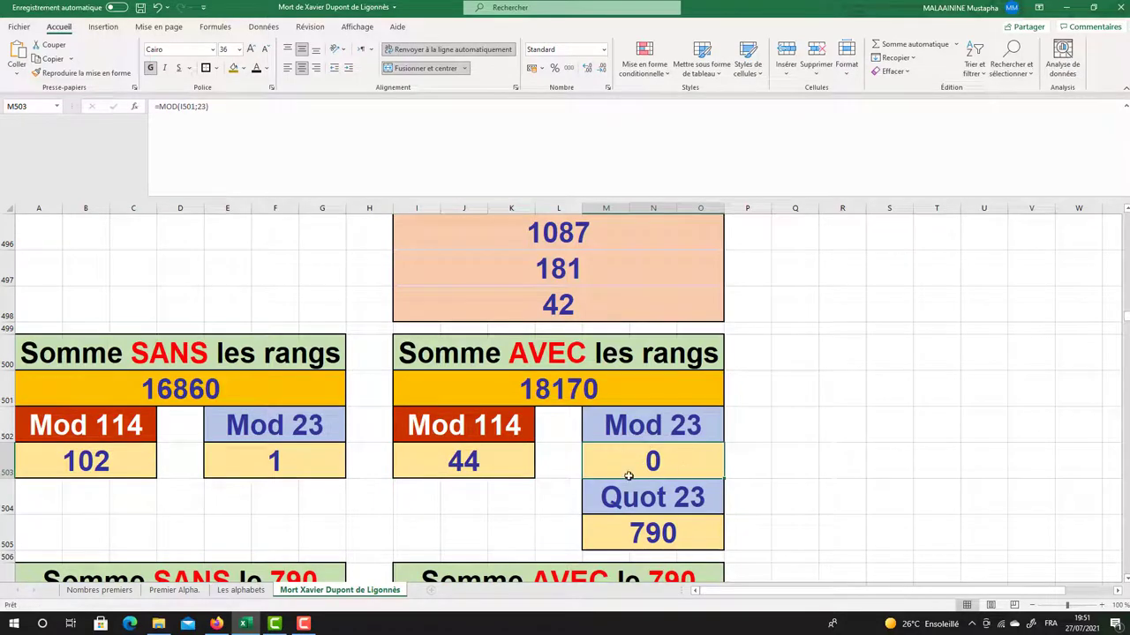
Inspect the formulas of the sum with ranks in I501 and its quotient by 23 in M505
click(578, 395)
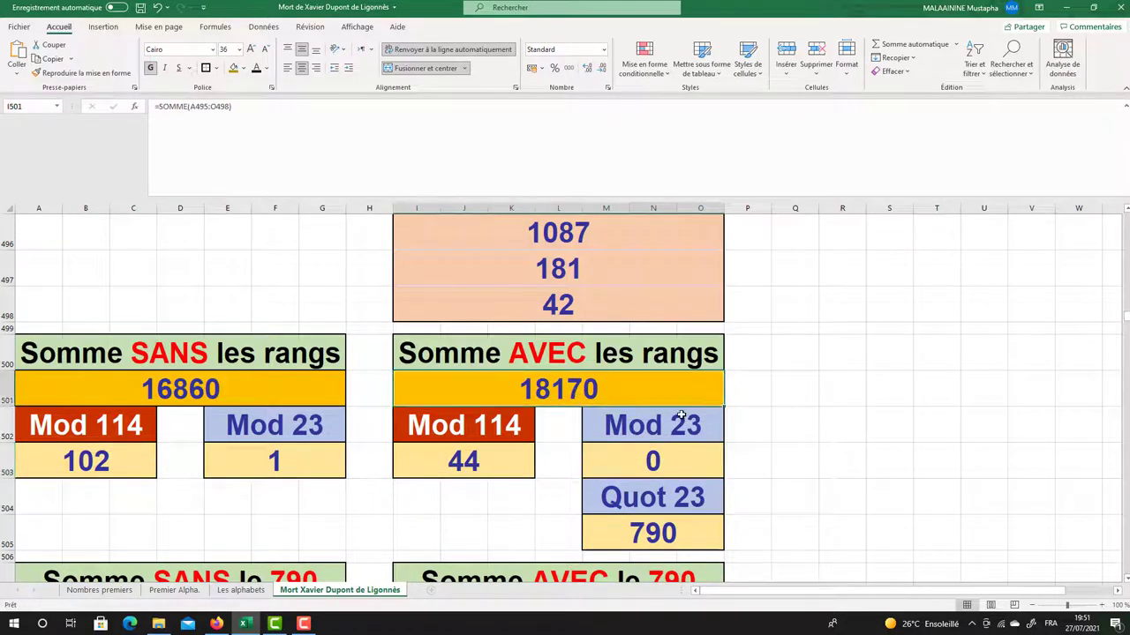
scroll(678, 433, down, 1)
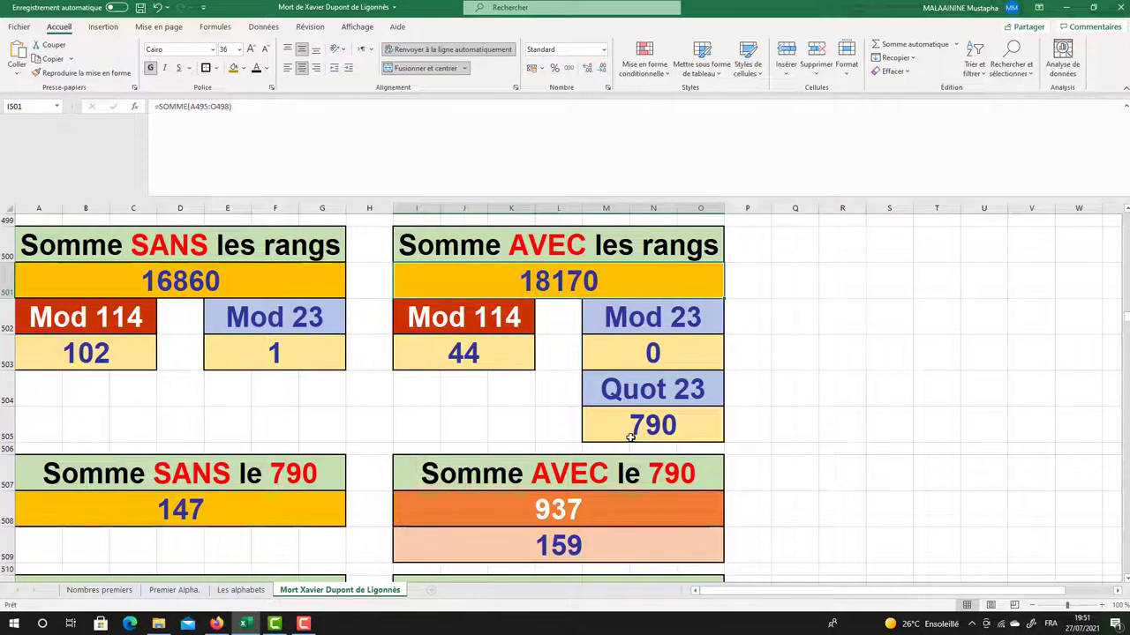
click(635, 437)
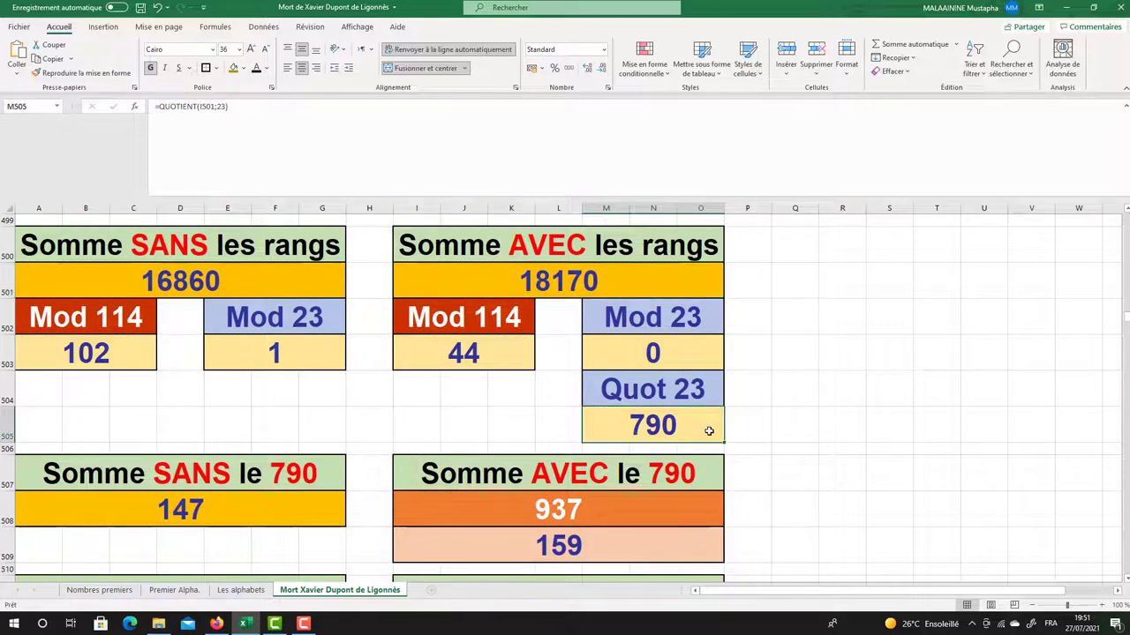
Check the ranges summed without and with the quotient in A508 and I508, plus the rank entry in I509
double_click(206, 499)
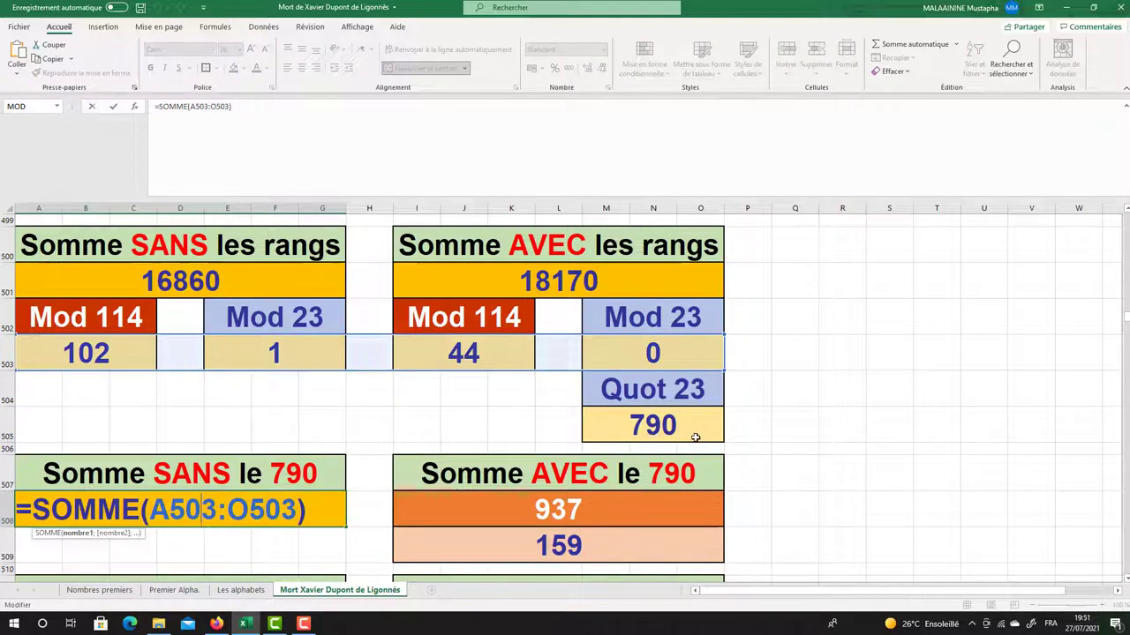
key(Return)
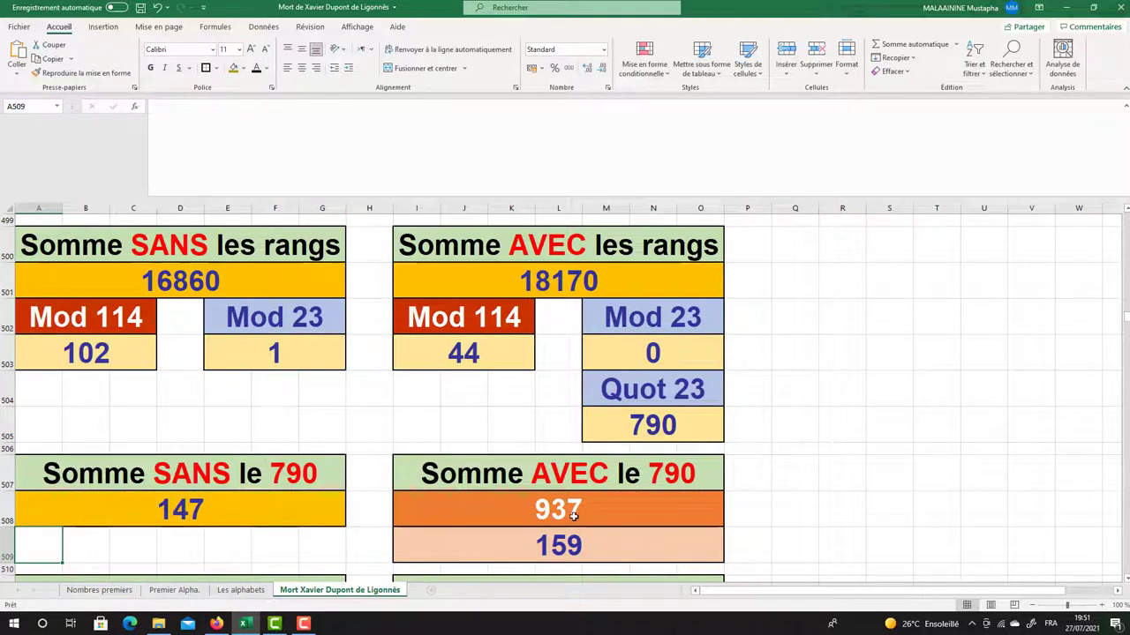
double_click(574, 516)
key(Return)
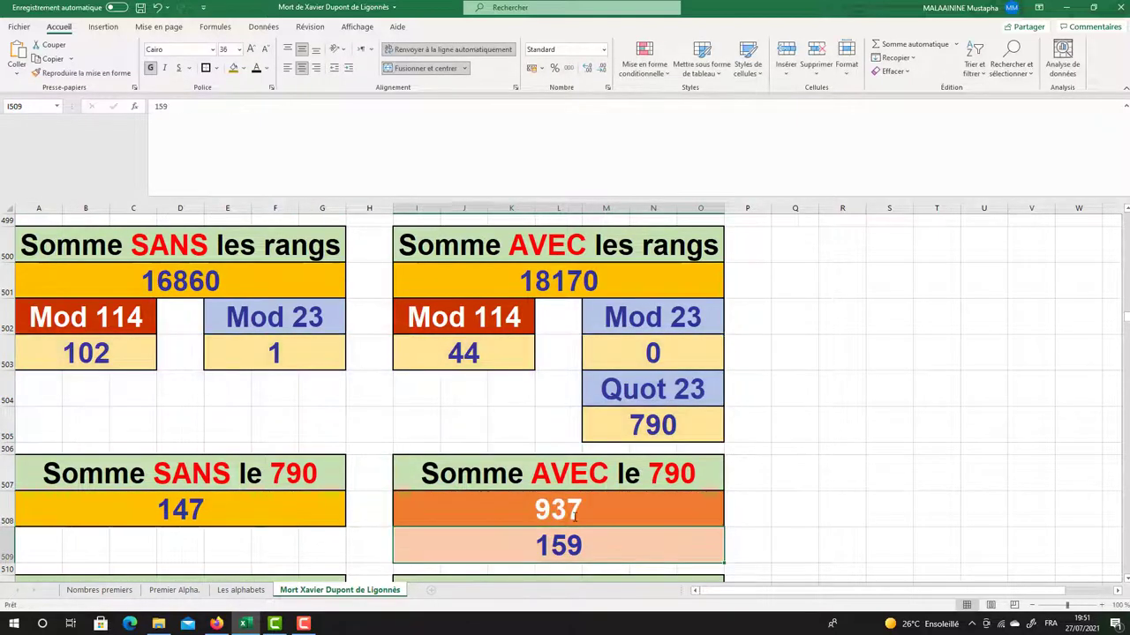
scroll(573, 516, down, 1)
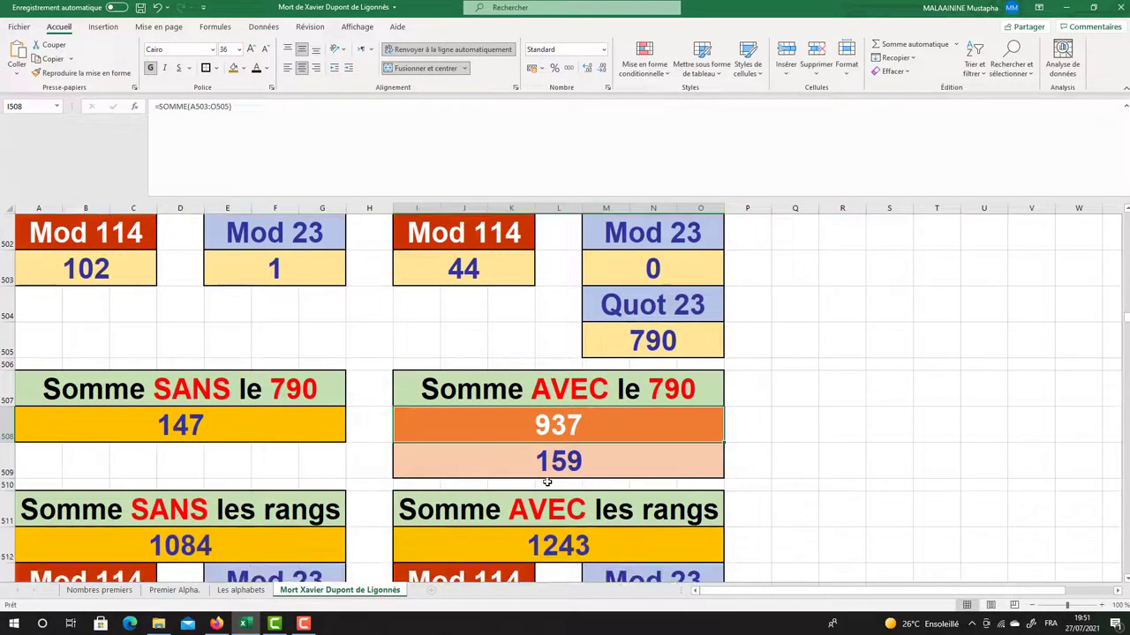
scroll(558, 455, down, 1)
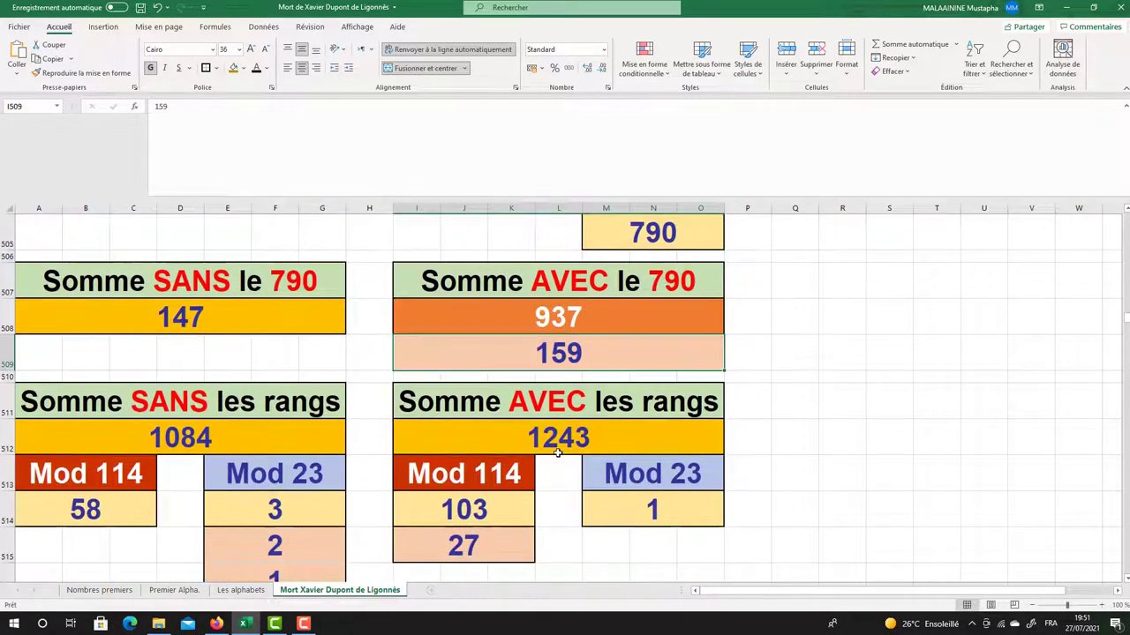
Check the ranges used by the sums without and with ranks in A512 and I512
double_click(226, 437)
key(Return)
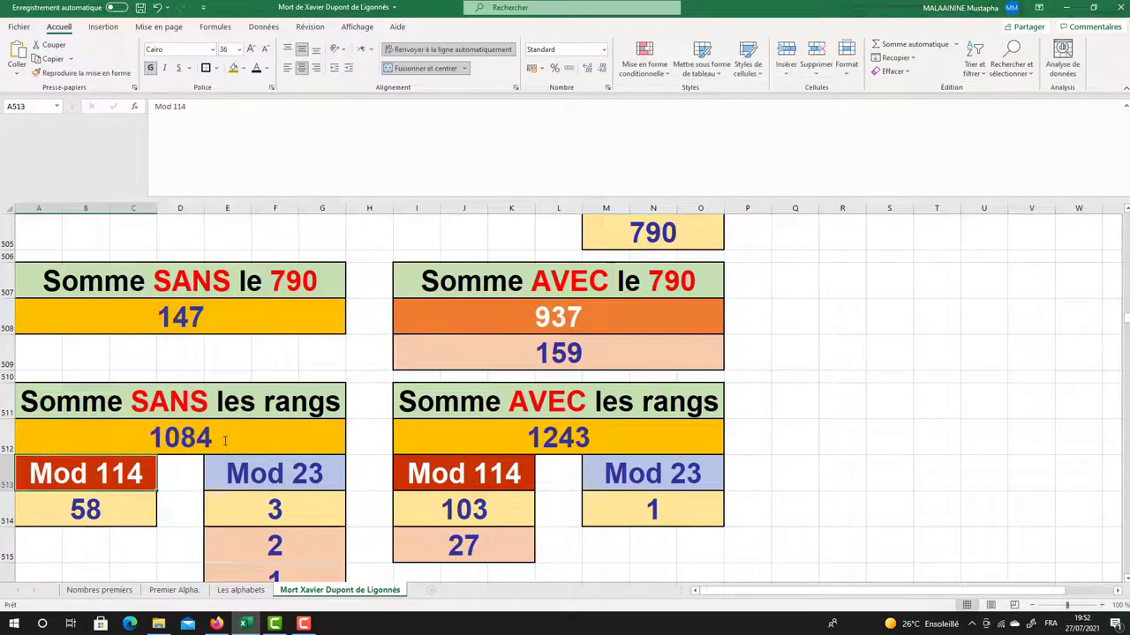
double_click(466, 442)
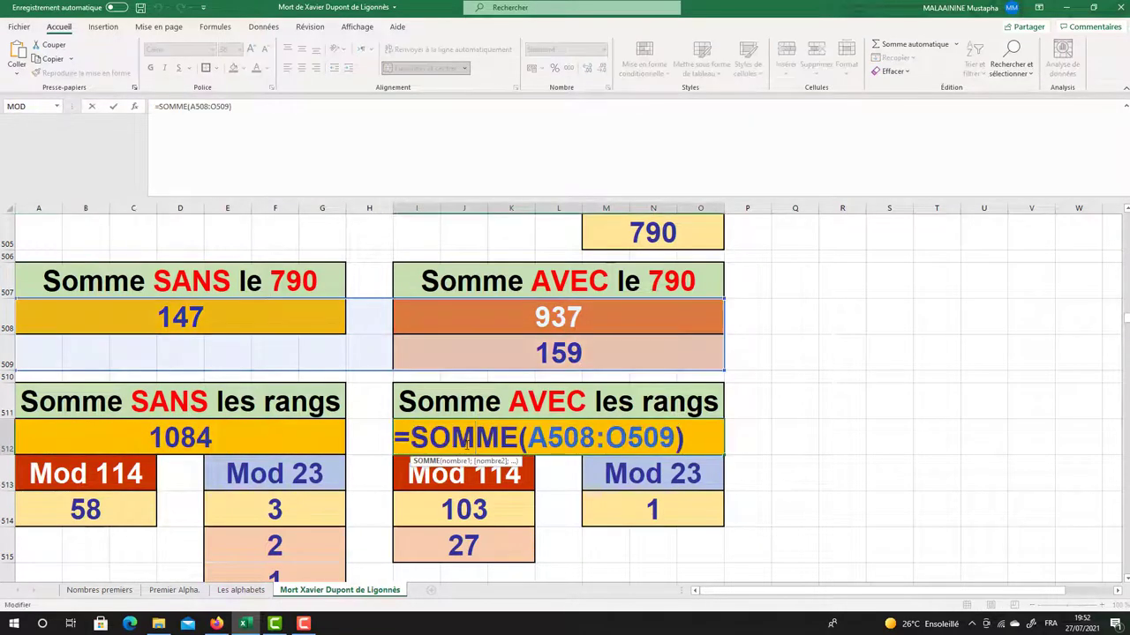
key(Return)
Review the Mod 114 and Mod 23 results in row 514 and the rank values beneath them
scroll(466, 444, down, 2)
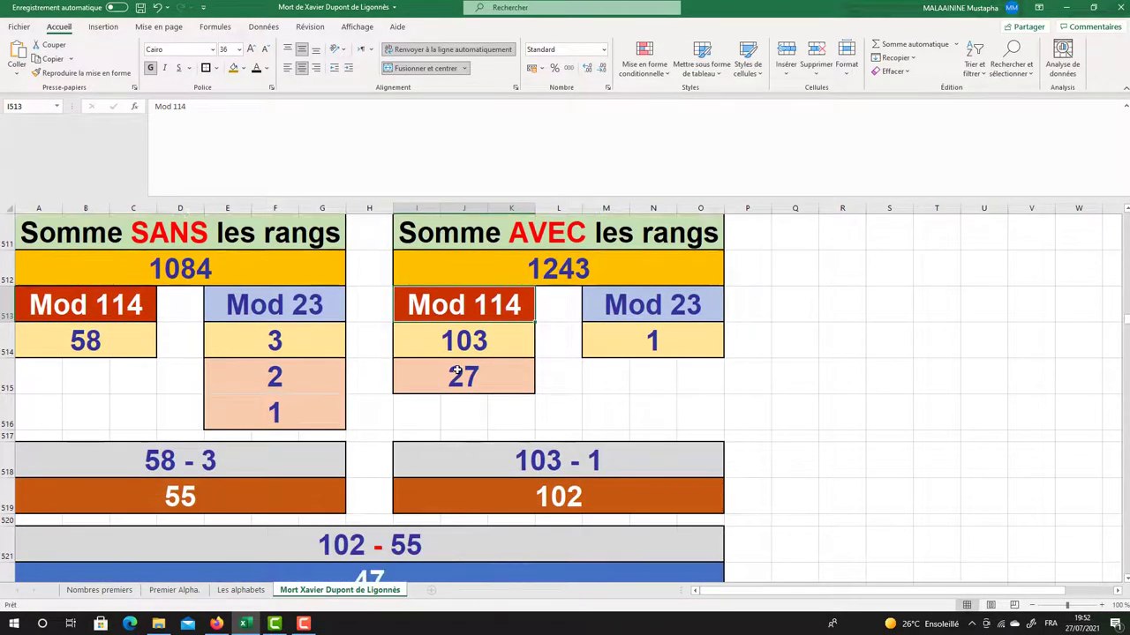
click(126, 335)
click(222, 339)
click(422, 339)
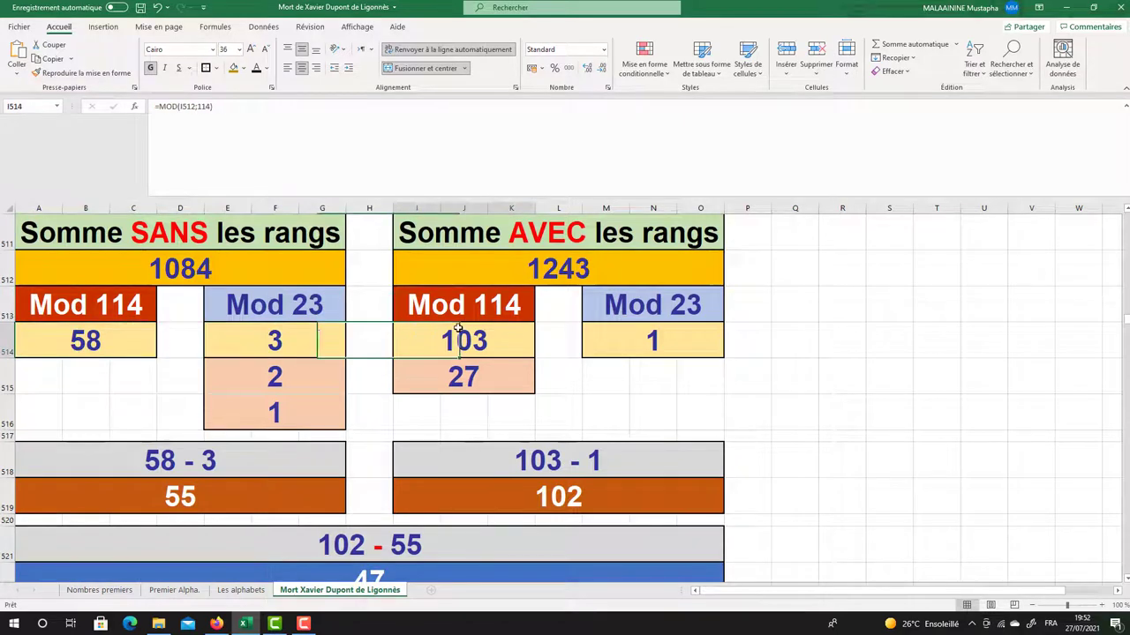
click(668, 328)
drag(318, 330, 277, 403)
click(439, 342)
click(428, 371)
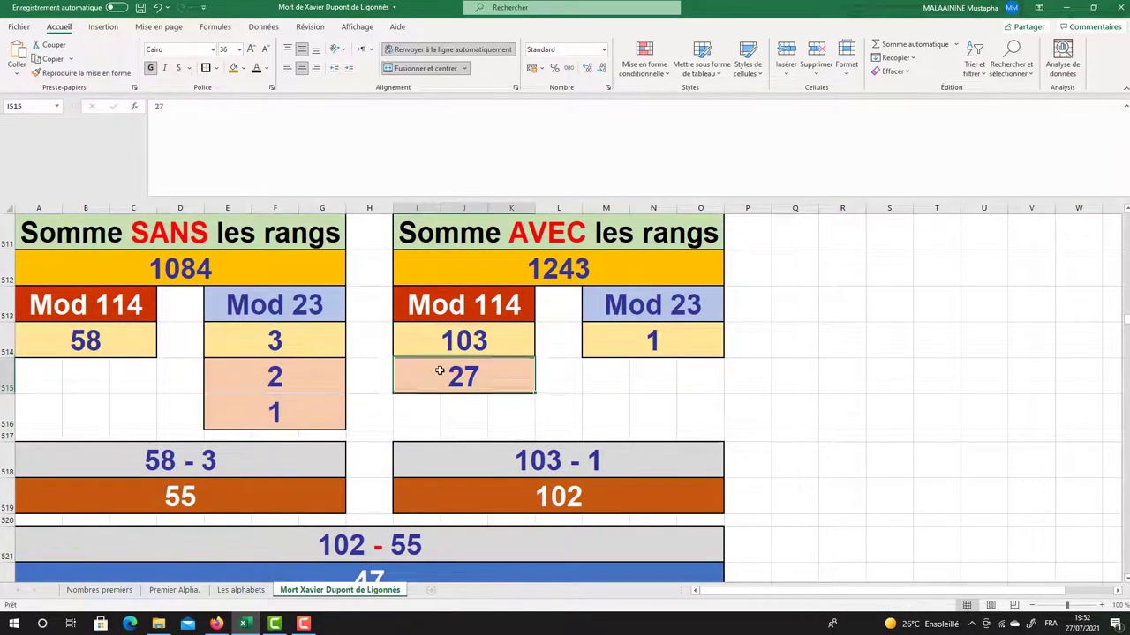
Trace the differences in A519 and I519 back to their Mod 114 and Mod 23 cells in row 514
click(139, 346)
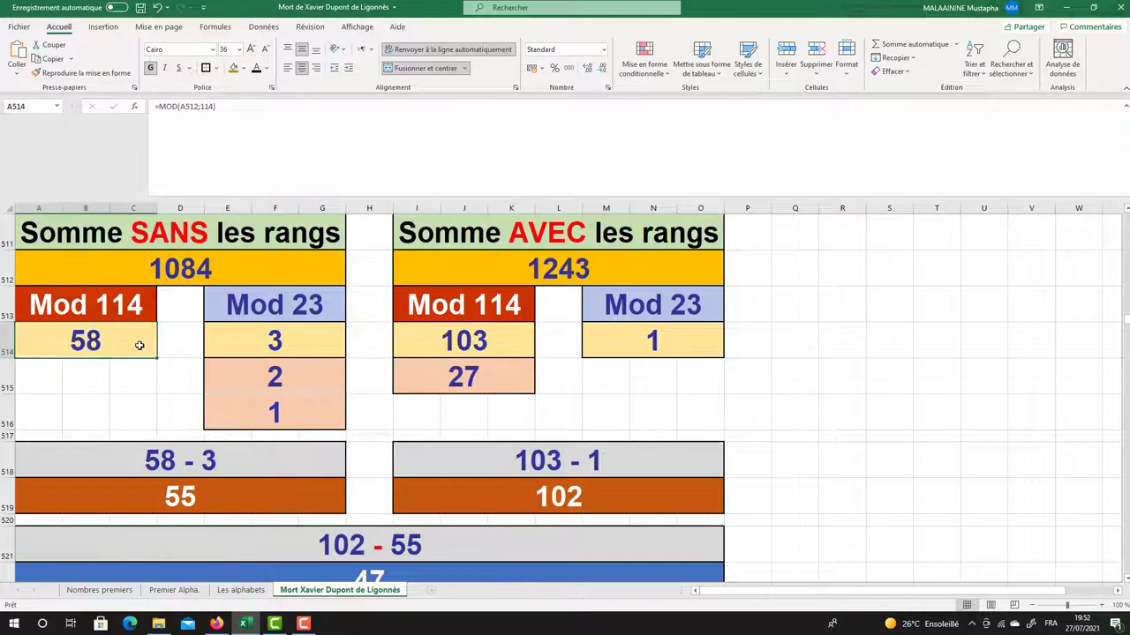
click(296, 335)
click(212, 482)
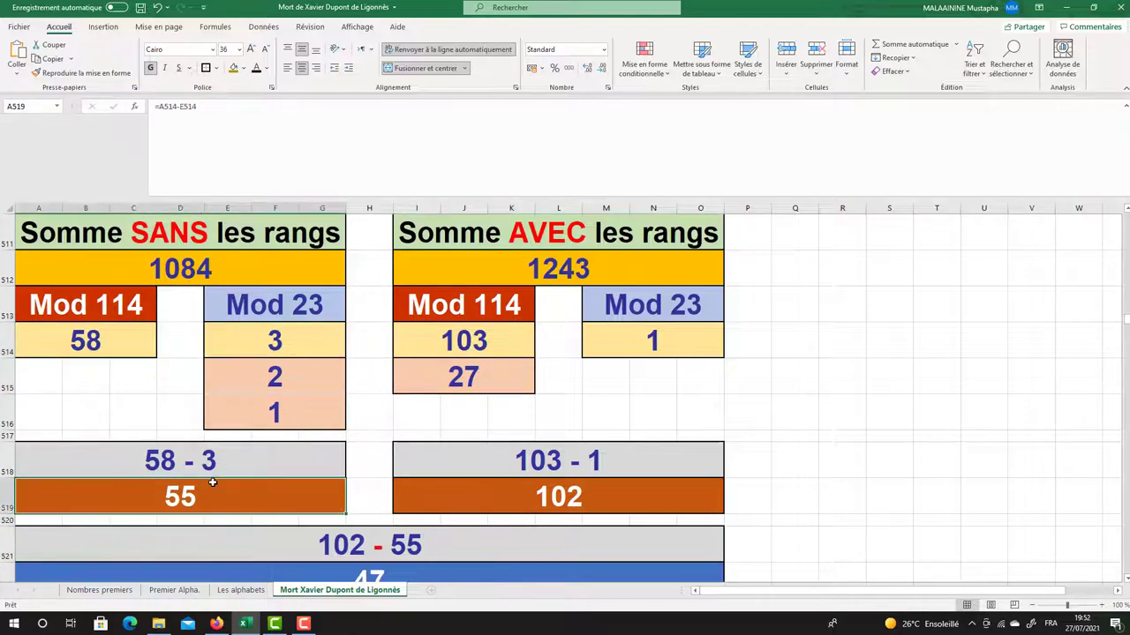
click(469, 354)
click(647, 341)
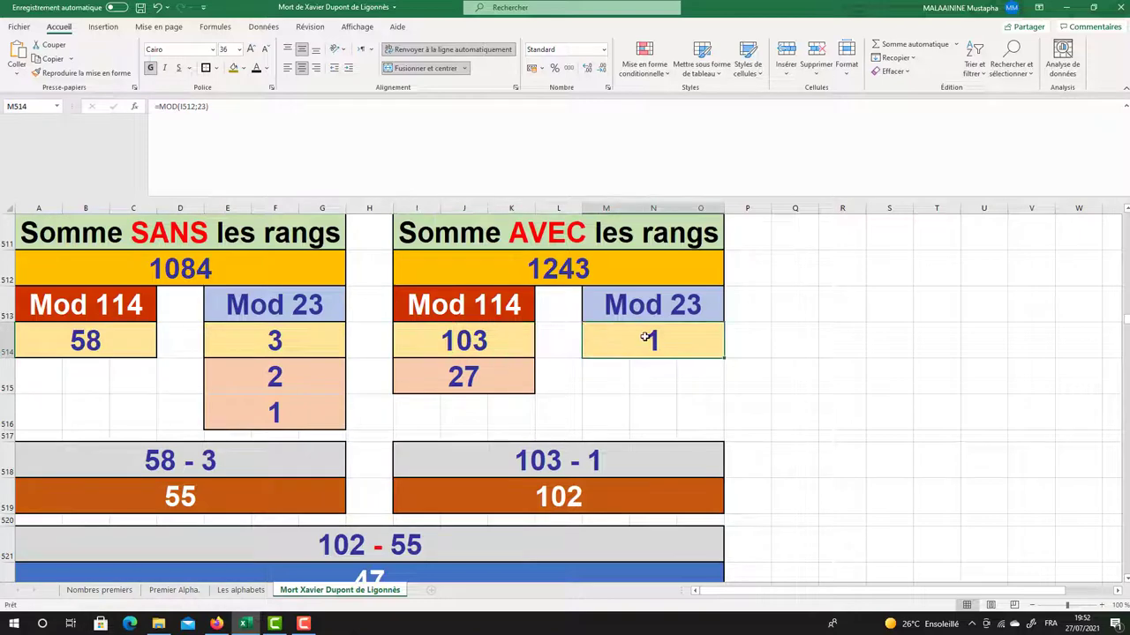
scroll(648, 341, down, 1)
click(585, 384)
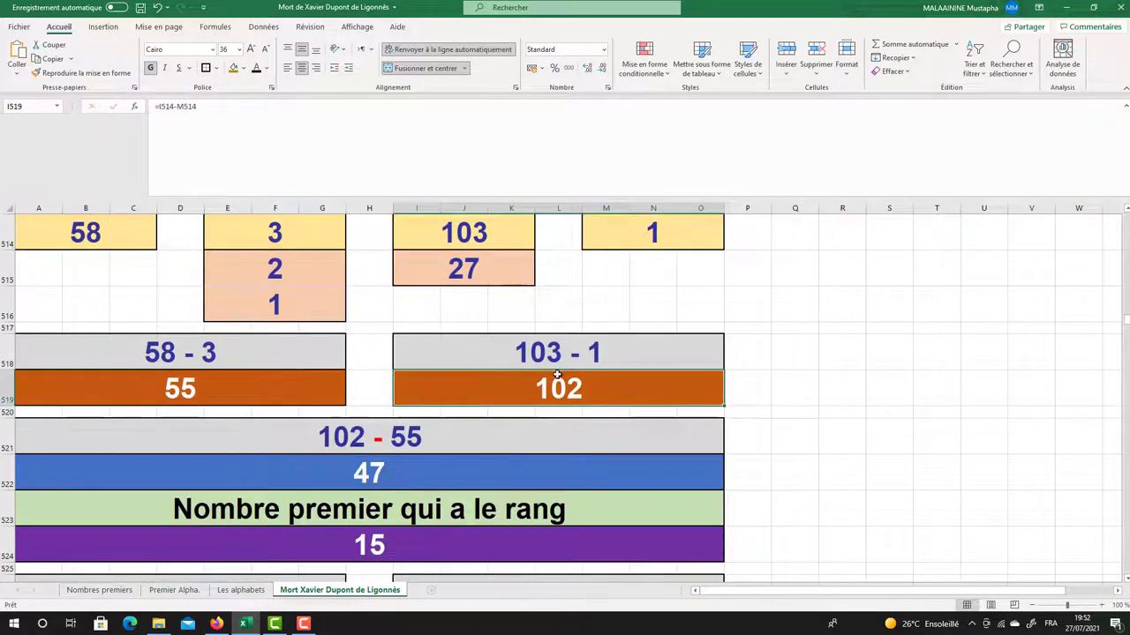
Review the difference of the two row 519 results in A522 and its prime rank in A524
click(215, 398)
click(371, 478)
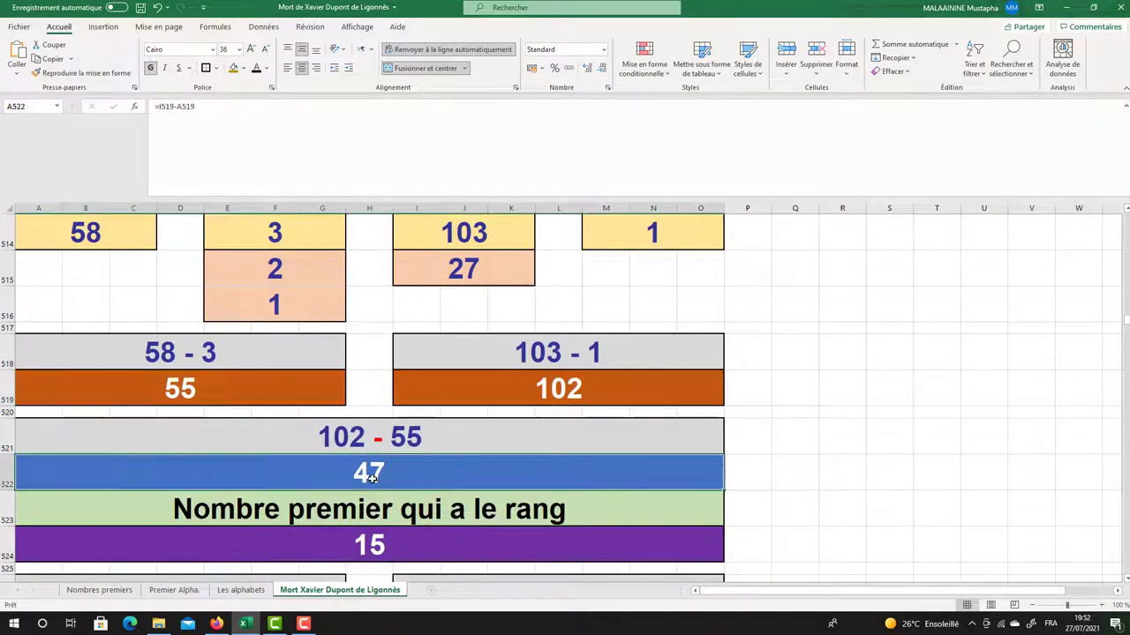
scroll(410, 410, down, 1)
click(395, 425)
Trace the subtractions in A527 and I527 back to the modulo and rank cells in rows 514 to 516
scroll(395, 423, up, 2)
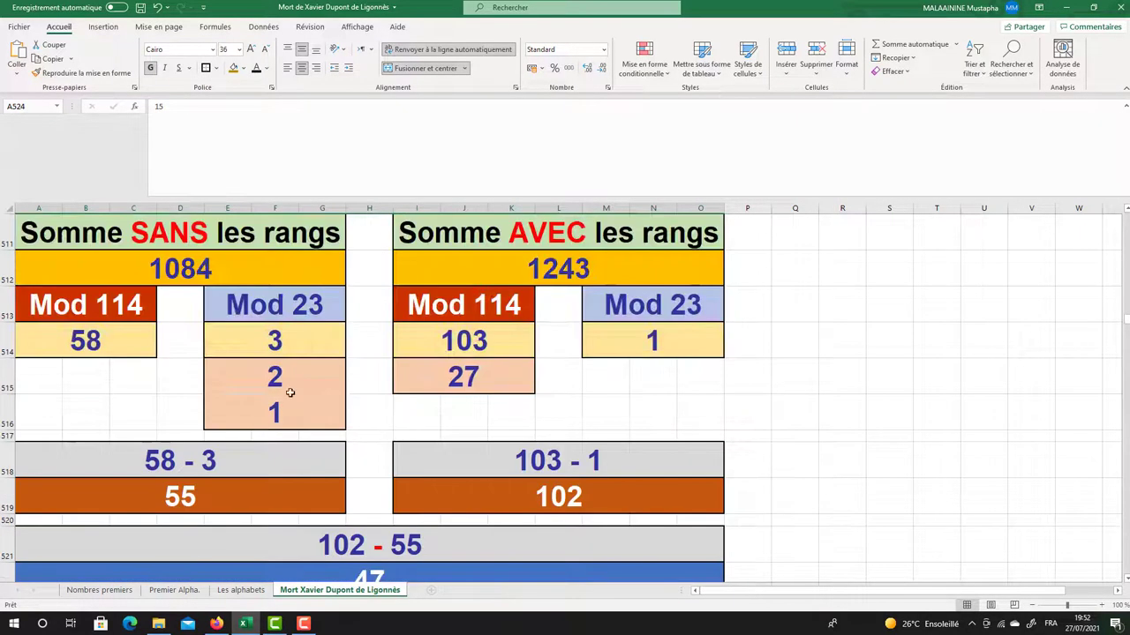
click(129, 330)
click(249, 350)
click(265, 376)
click(243, 422)
scroll(246, 410, down, 3)
click(198, 426)
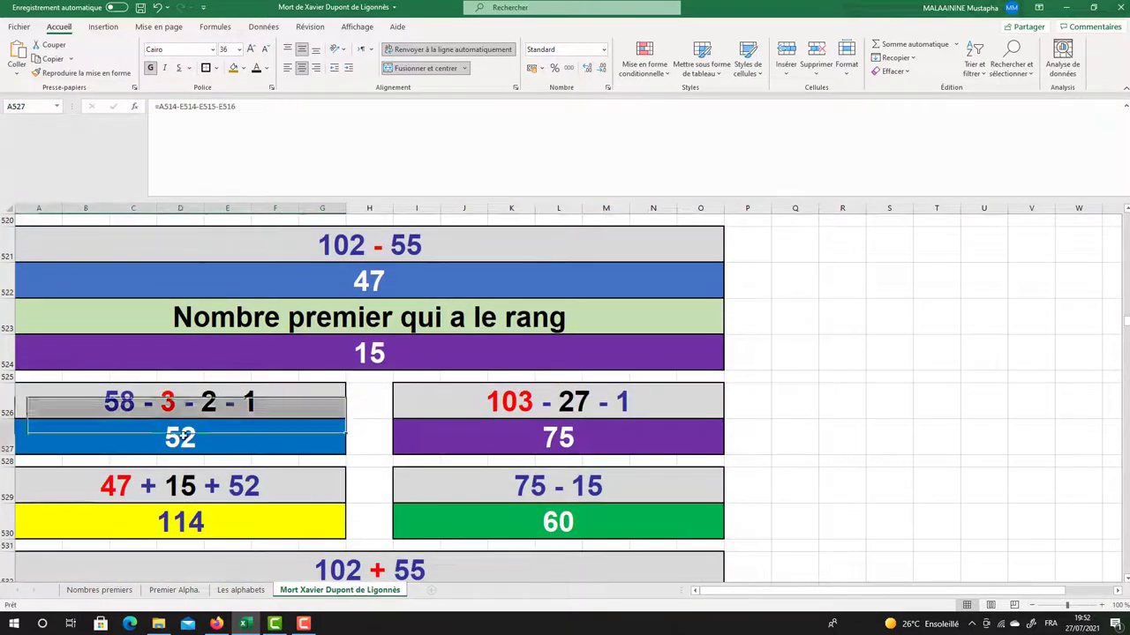
scroll(299, 378, up, 2)
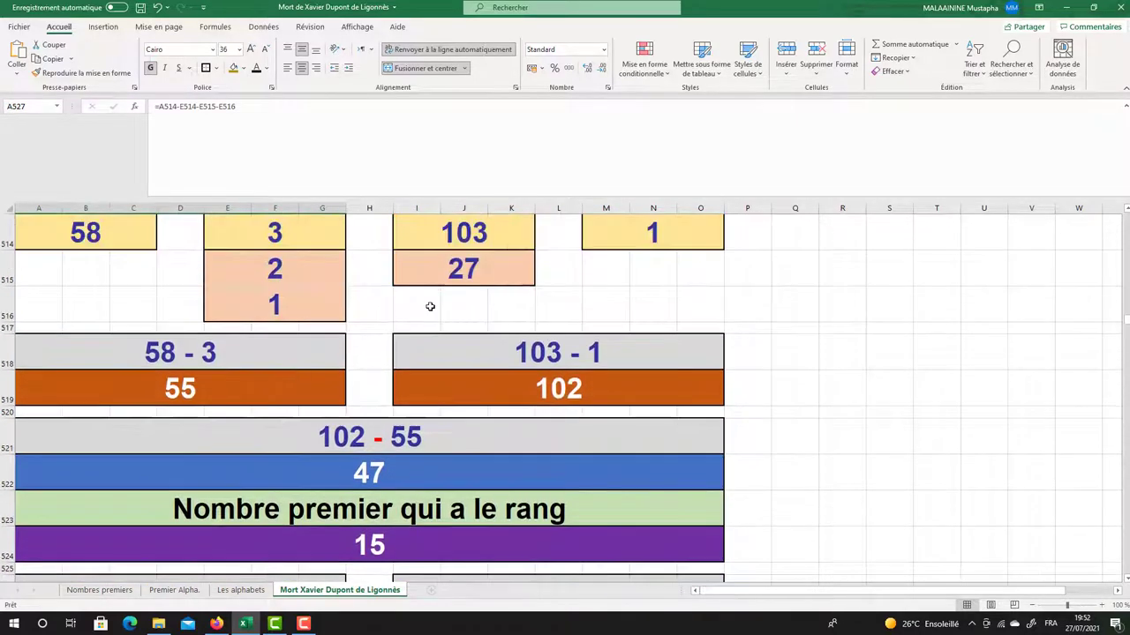
scroll(615, 241, down, 2)
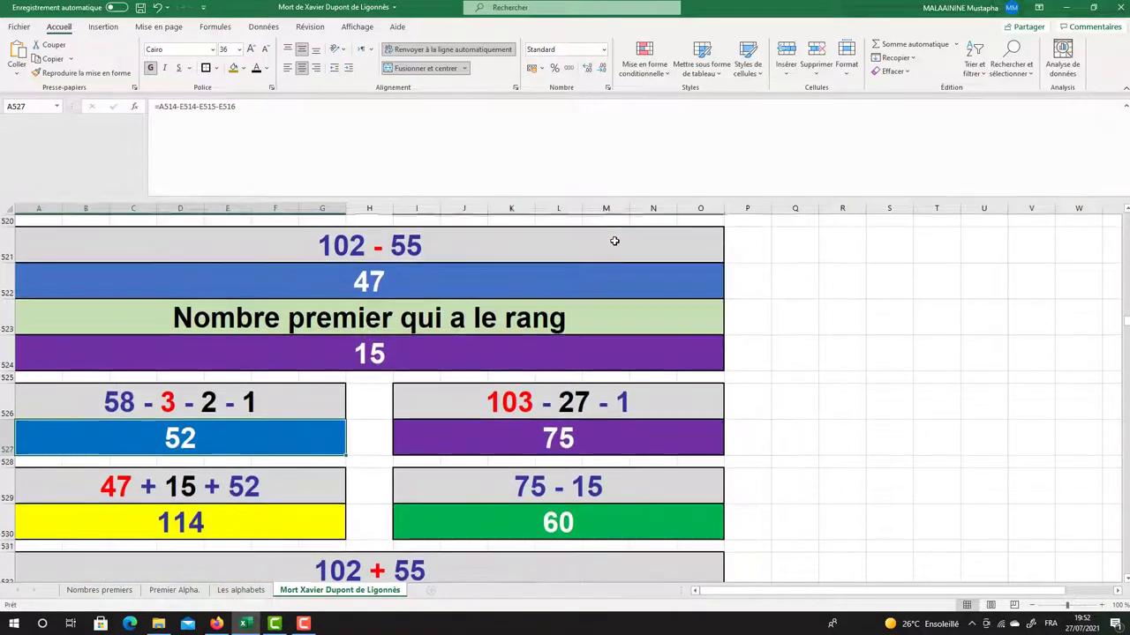
click(541, 427)
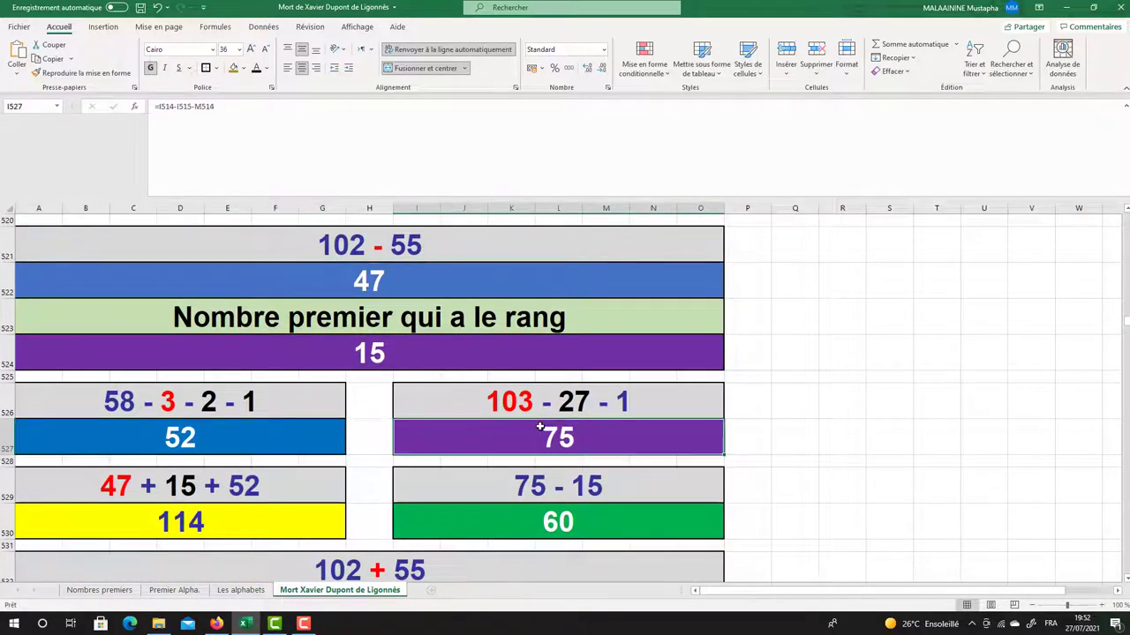
Trace the total in A530 back to its three source cells A522, A524 and A527
click(351, 291)
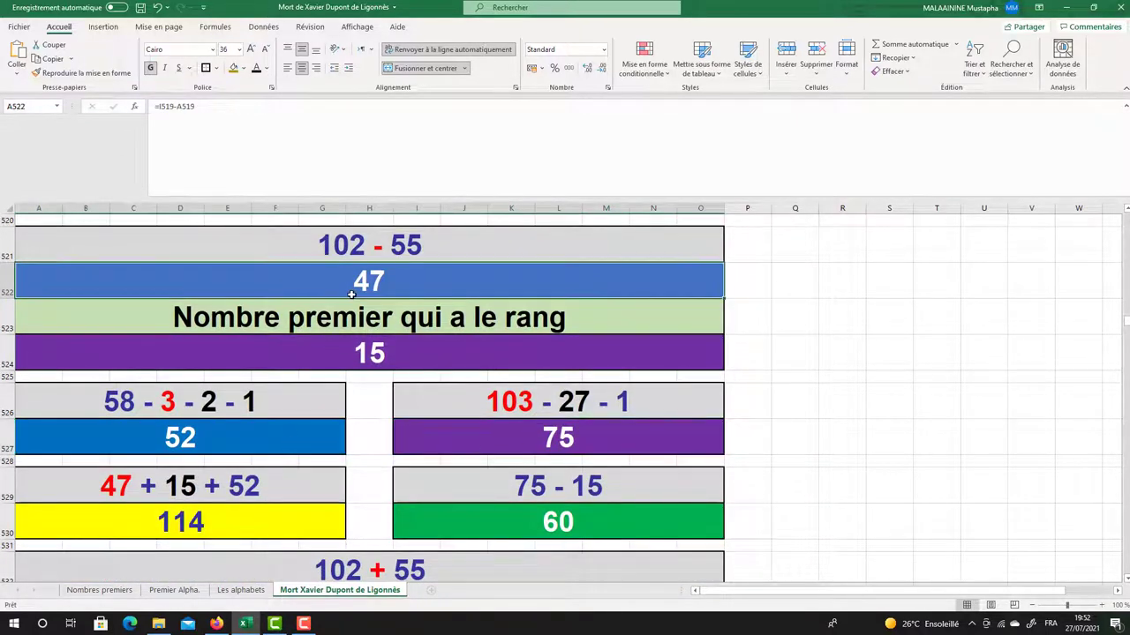
click(358, 349)
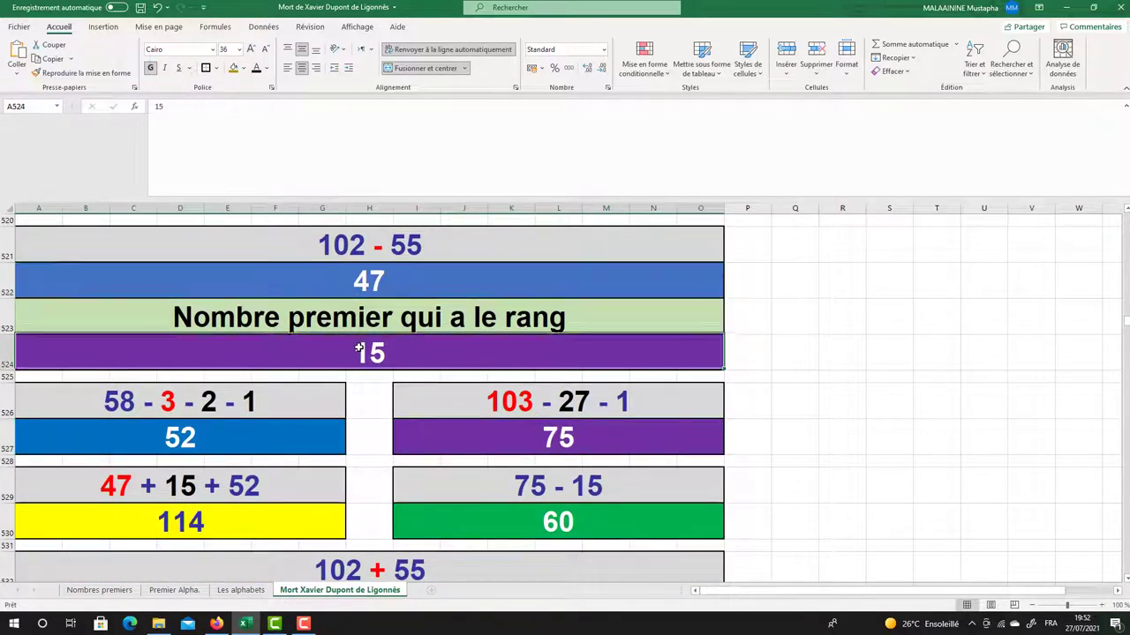
click(162, 437)
click(175, 522)
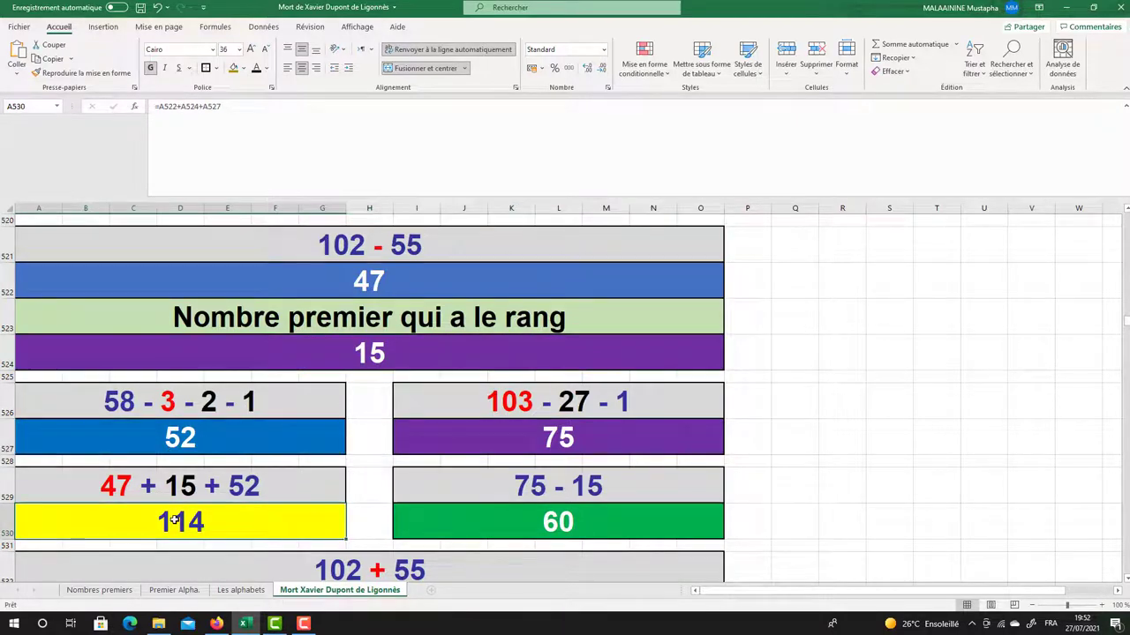
double_click(175, 521)
key(Return)
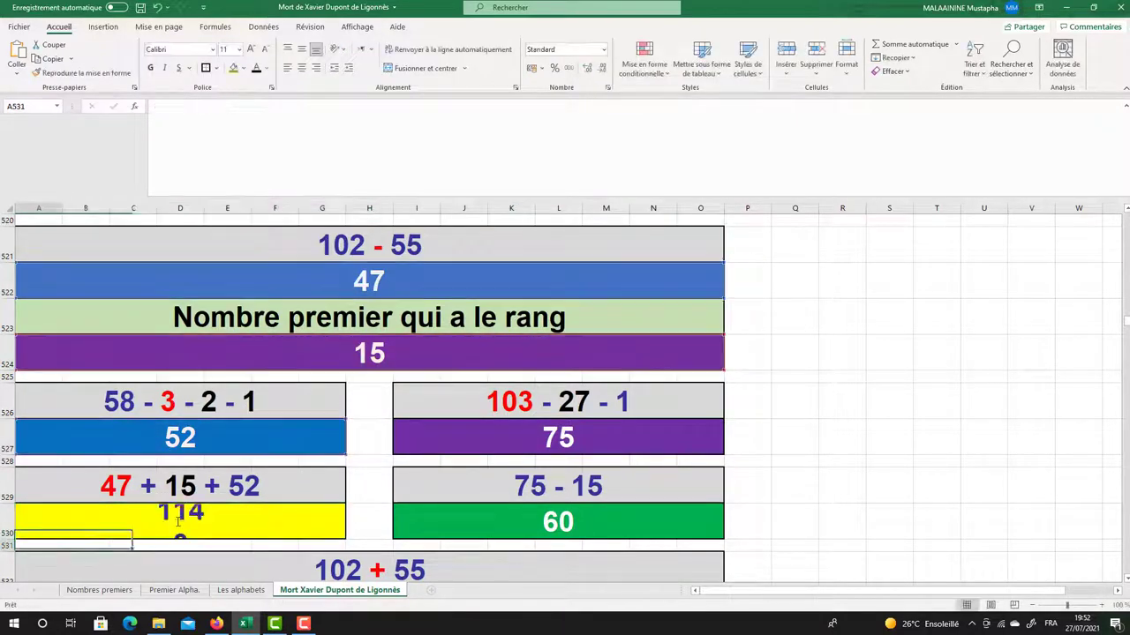
click(469, 436)
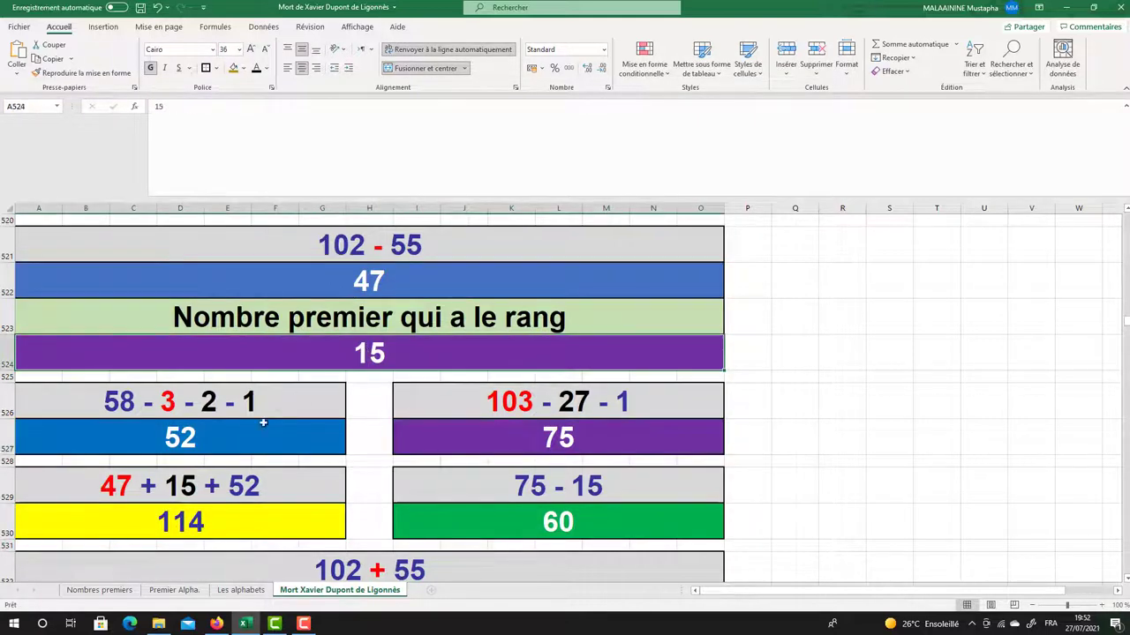
click(200, 432)
click(171, 520)
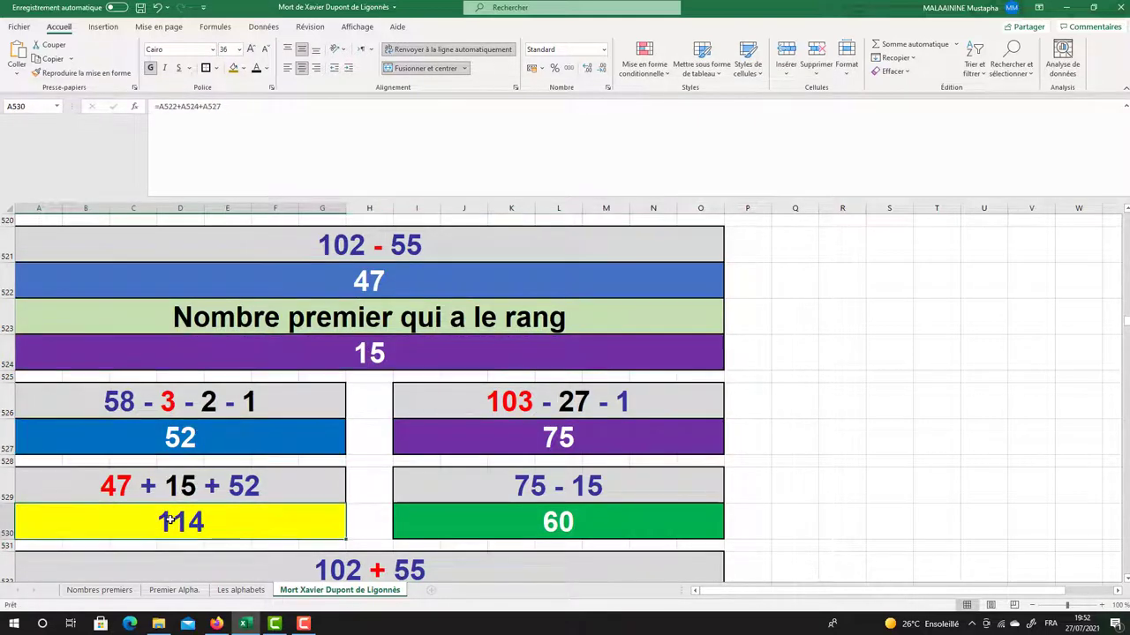
Review the subtraction formula in I530 and its source value in I527
click(481, 432)
click(517, 530)
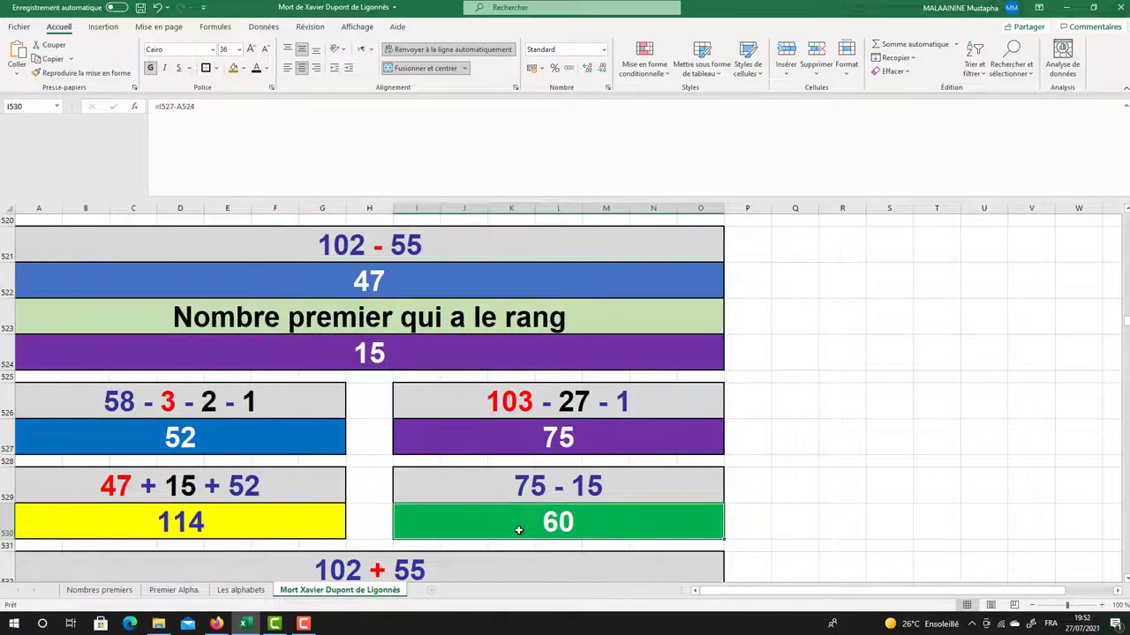
scroll(518, 529, up, 2)
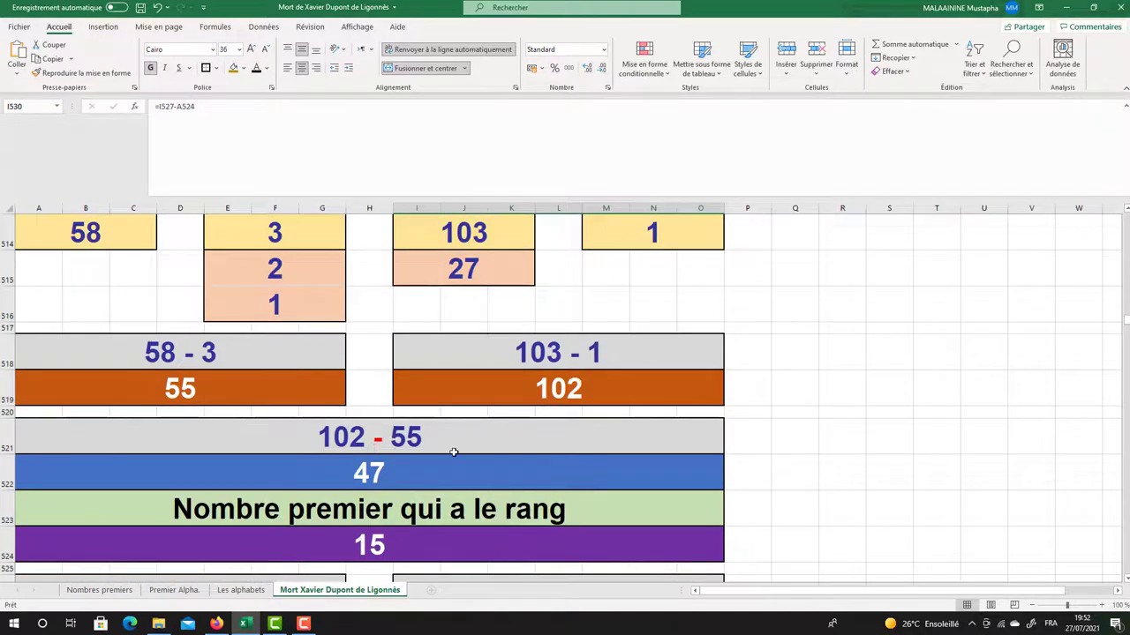
Review the addition of the two row 519 results in A533 and the ranks in A534 and A535
scroll(453, 452, down, 4)
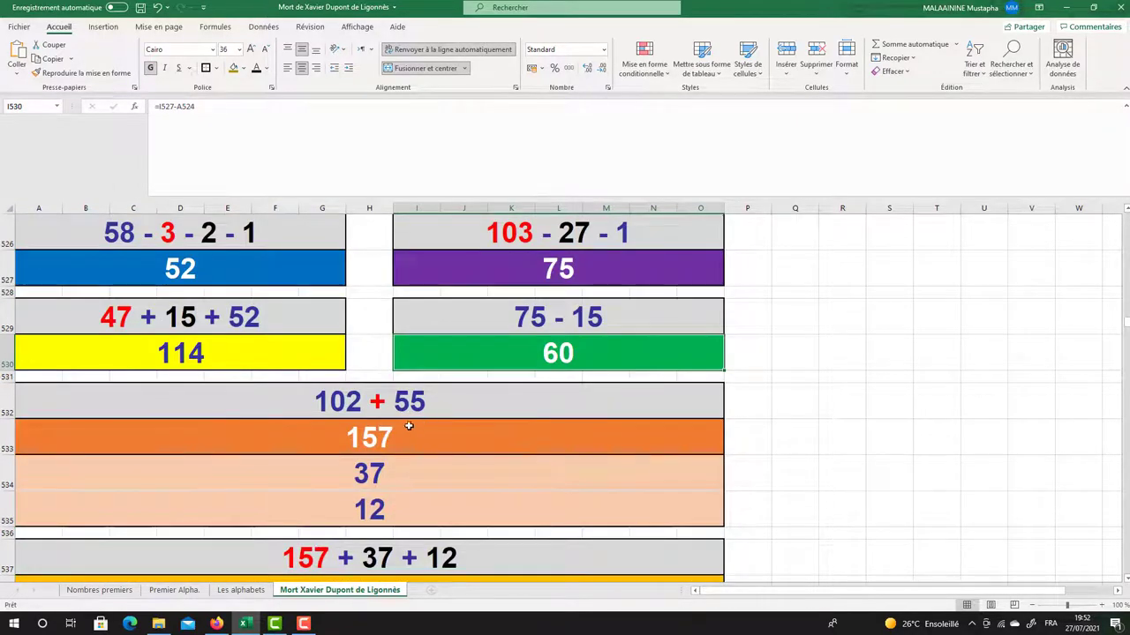
click(365, 441)
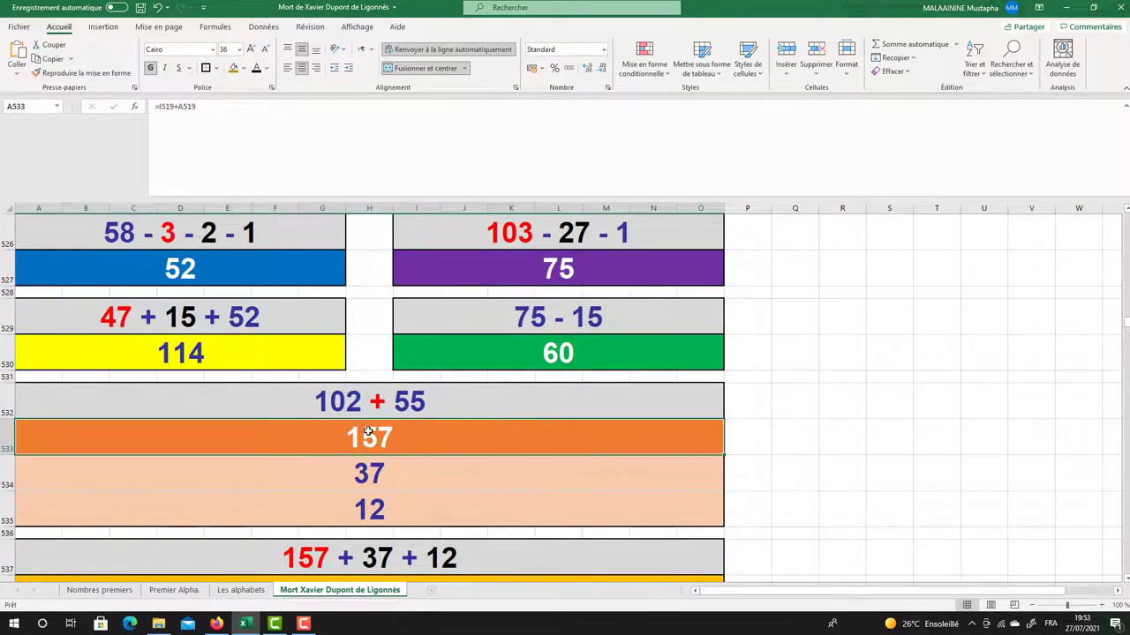
click(378, 473)
key(Down)
click(370, 448)
key(Down)
key(Down)
Inspect the total in A538 and its Mod 114 and Mod 23 results in row 540
scroll(400, 421, down, 1)
scroll(400, 421, down, 2)
click(389, 424)
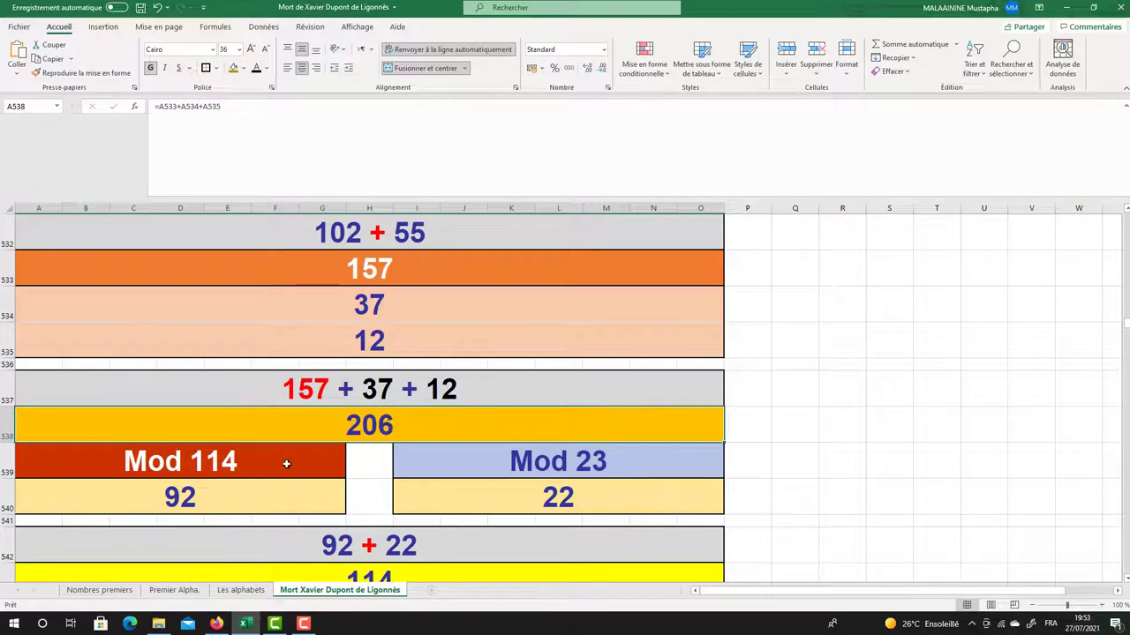
click(230, 491)
click(423, 491)
click(262, 492)
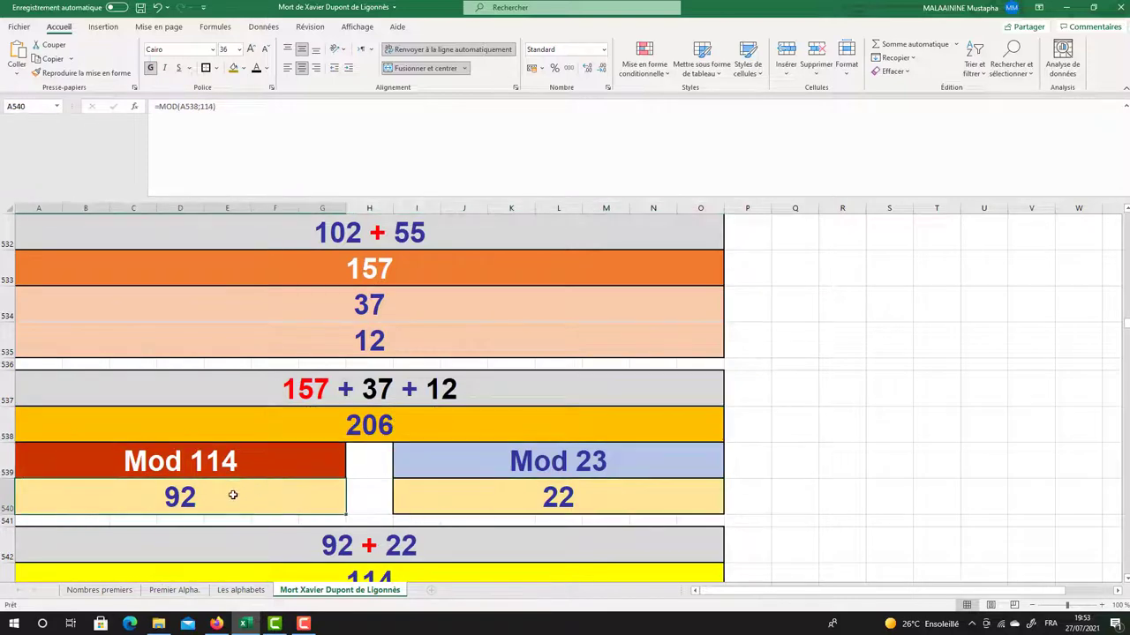
Review the sum in A543 and the difference in A546 against the Mod 114 and Mod 23 results in row 540
click(496, 493)
scroll(472, 482, down, 2)
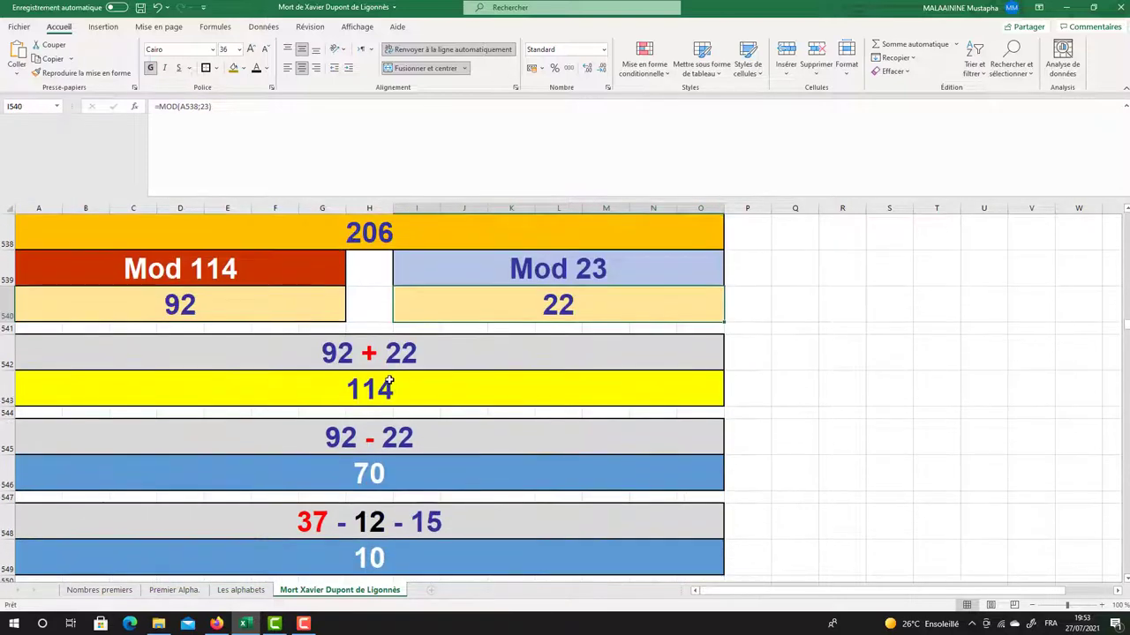
click(389, 381)
click(261, 304)
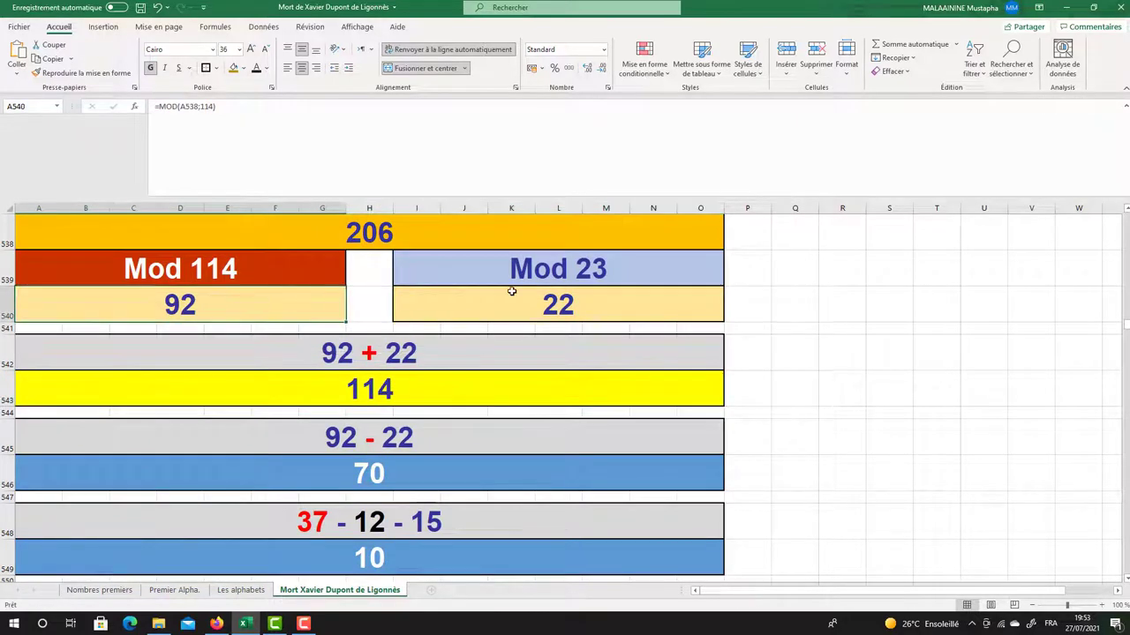
click(532, 292)
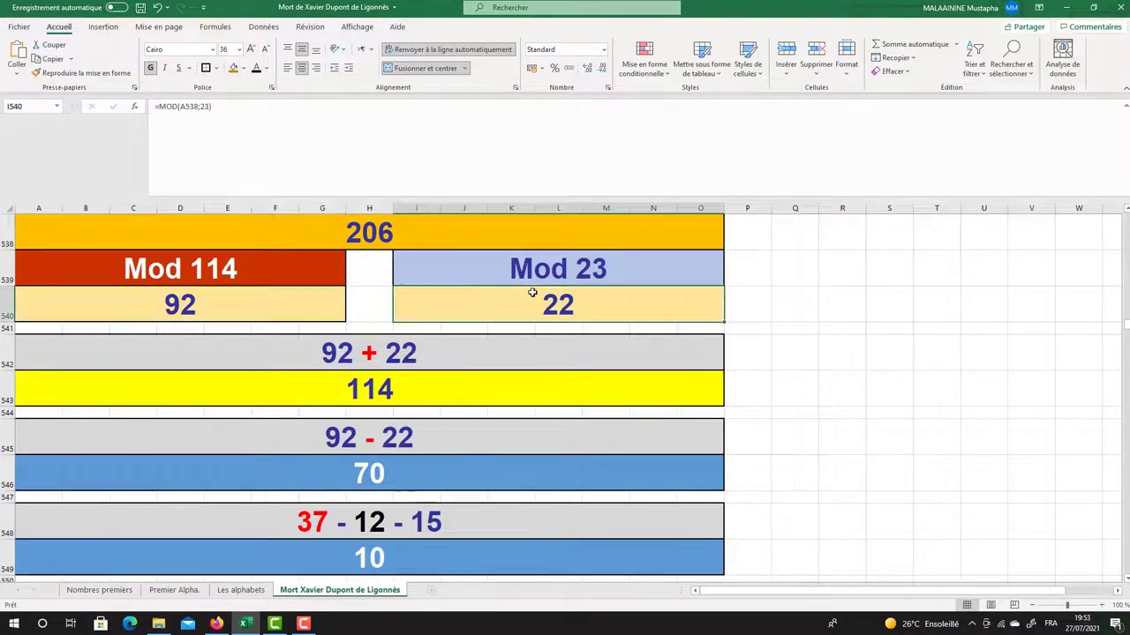
click(387, 472)
Trace the three numbers of the row 548 subtraction back to their source cells A534, A535 and A524
scroll(384, 472, up, 4)
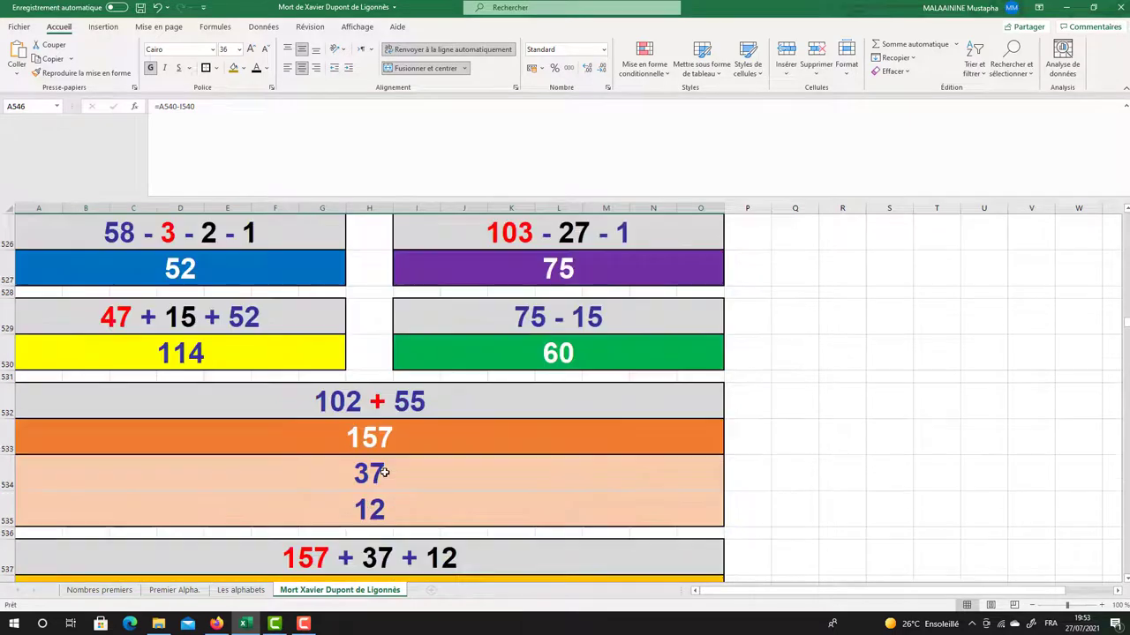
click(387, 472)
click(374, 506)
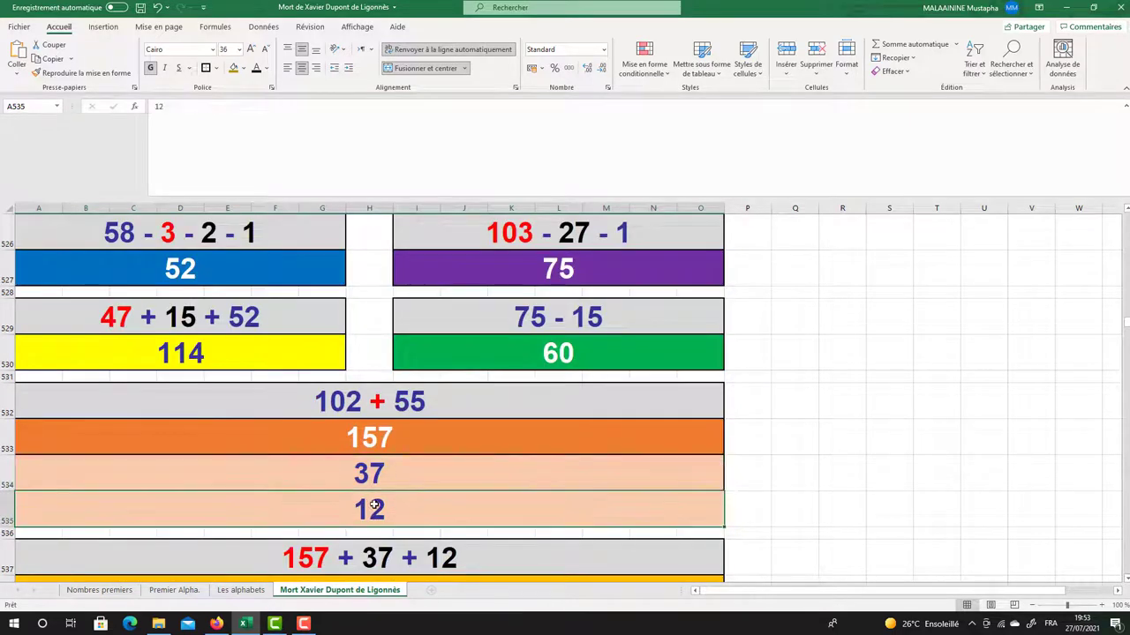
scroll(374, 506, up, 2)
click(393, 347)
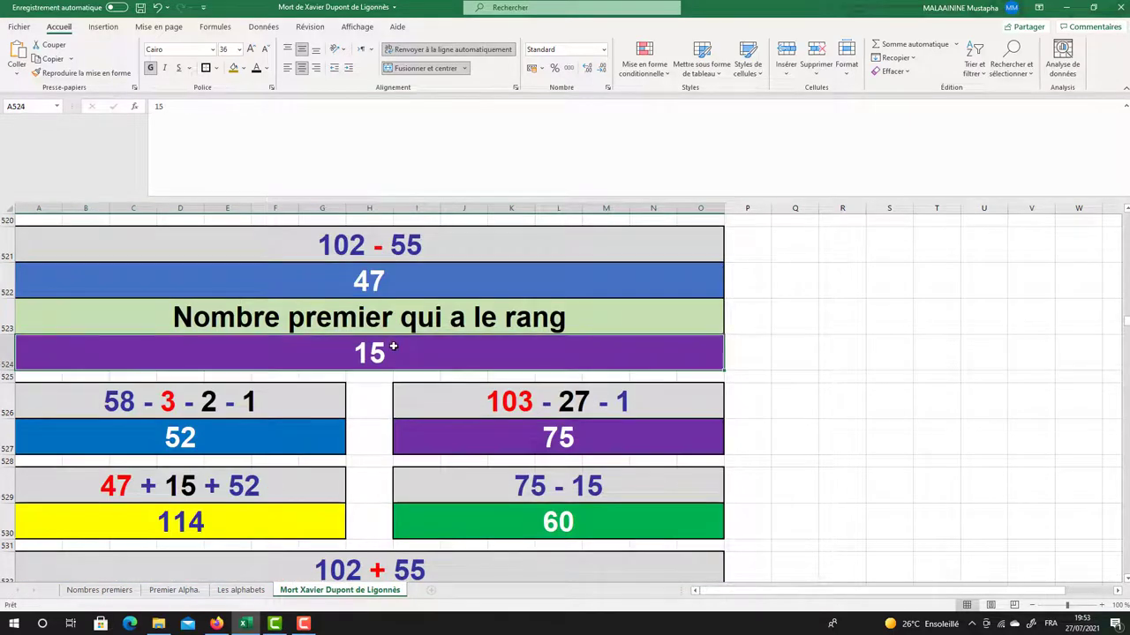
scroll(384, 371, down, 3)
click(373, 391)
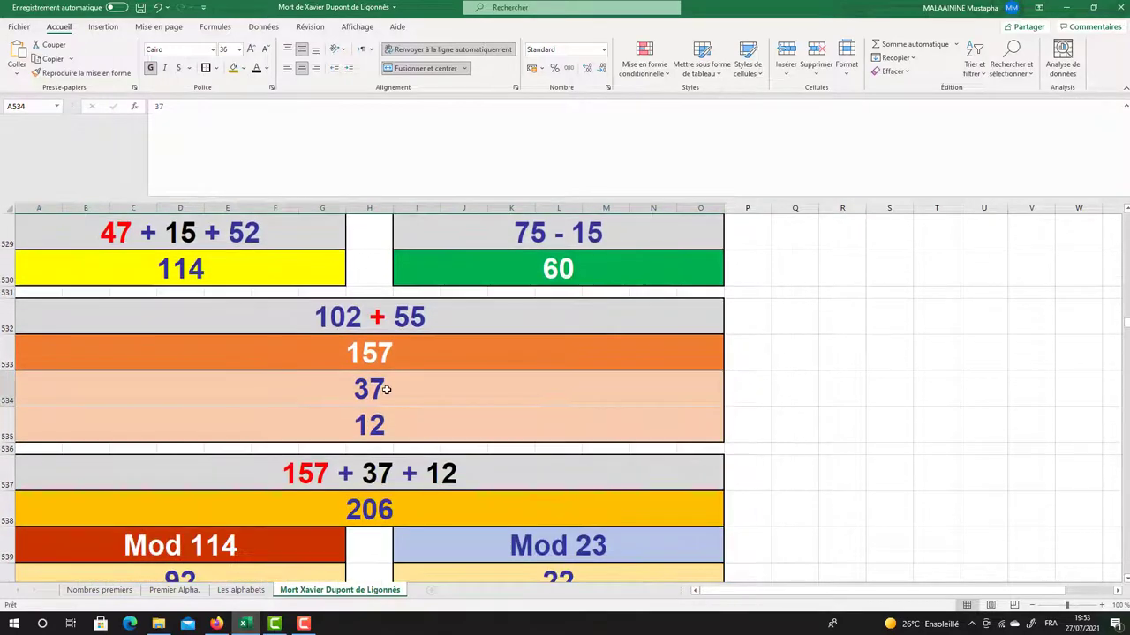
click(376, 439)
scroll(396, 403, up, 2)
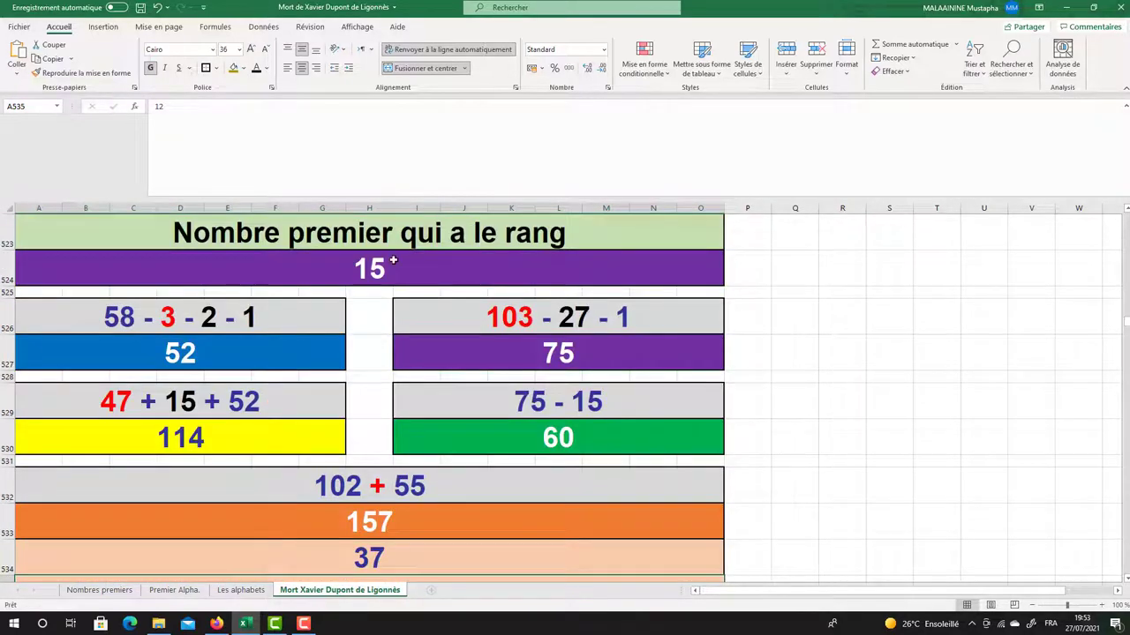
click(429, 265)
scroll(393, 305, down, 7)
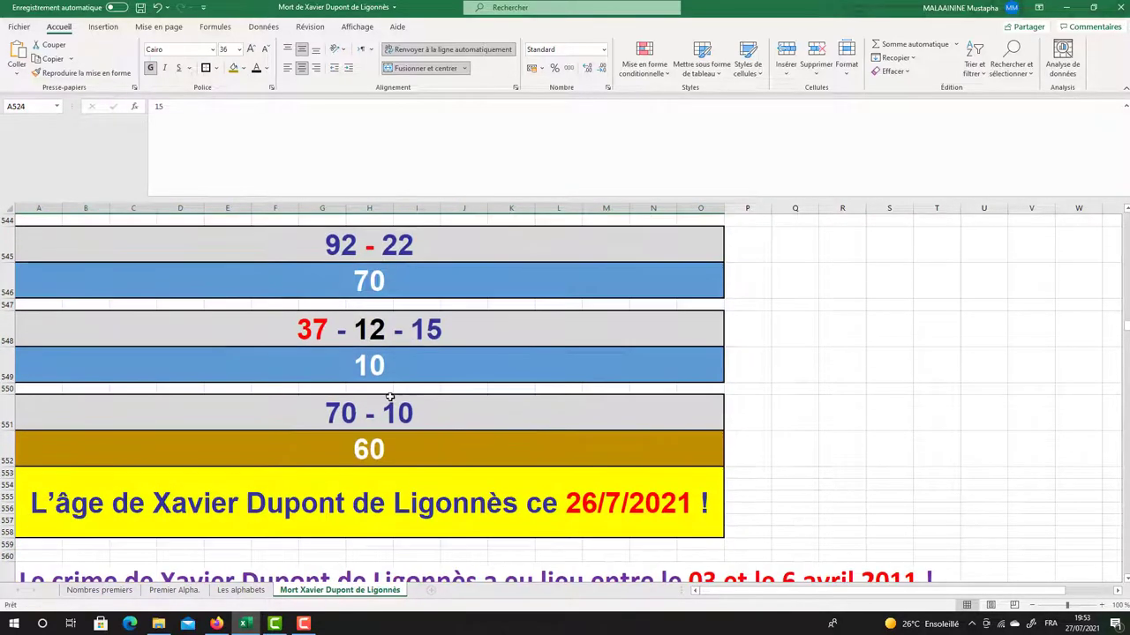
Review the results in A549 and A546 and the formula in A552 that subtracts them
click(351, 368)
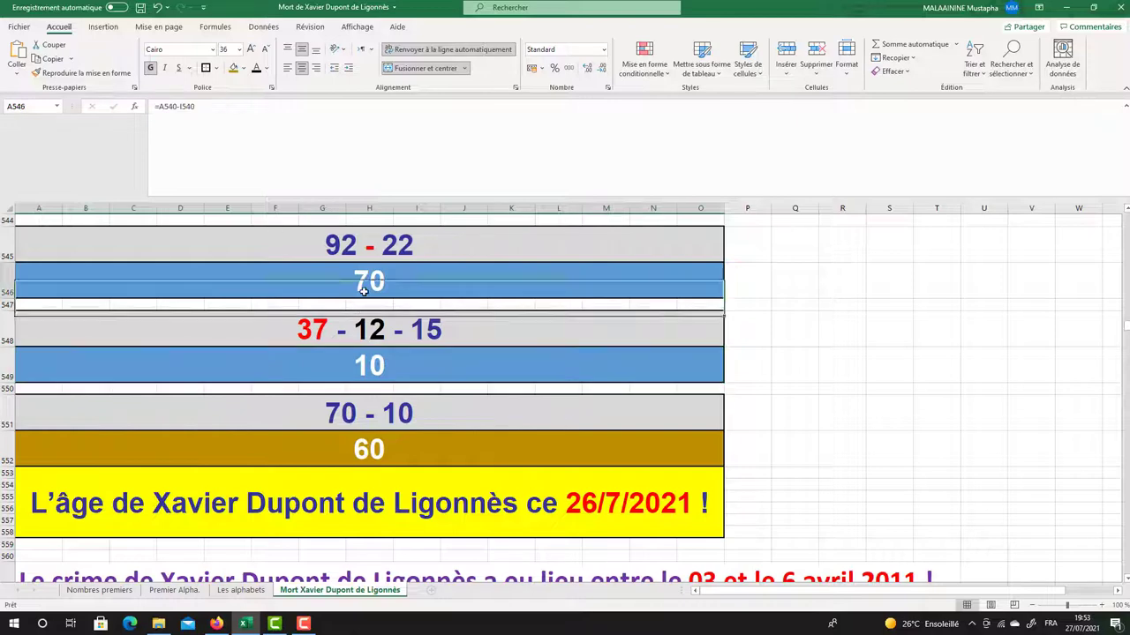
scroll(337, 368, down, 1)
click(336, 368)
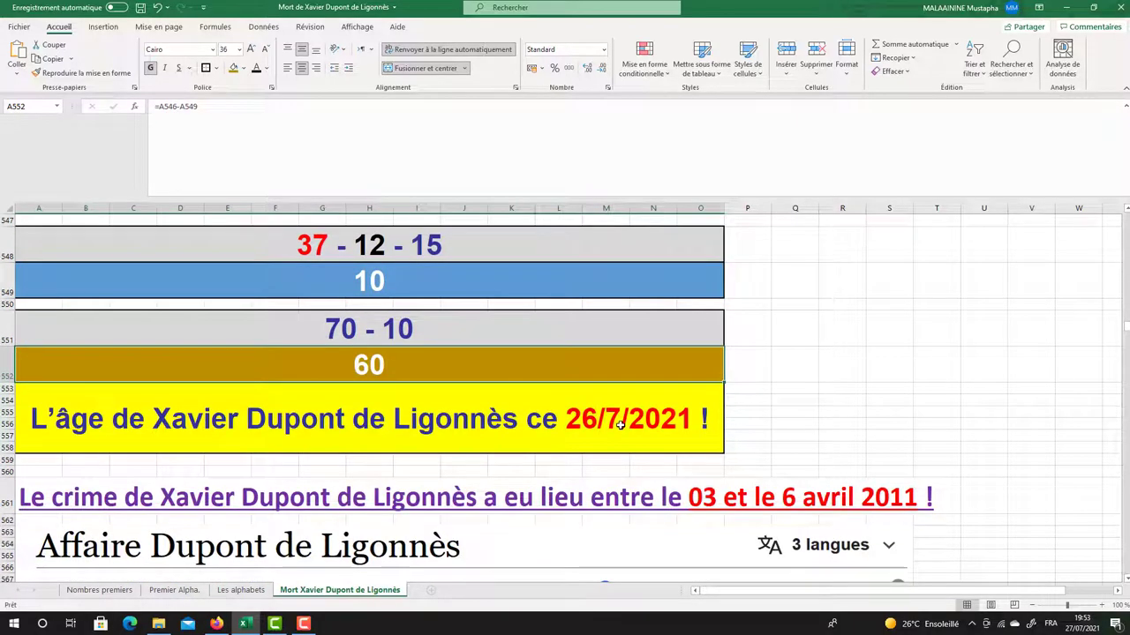
Read the article extract about the crime dates and check the day, month and year numbers in row 592
scroll(621, 424, down, 1)
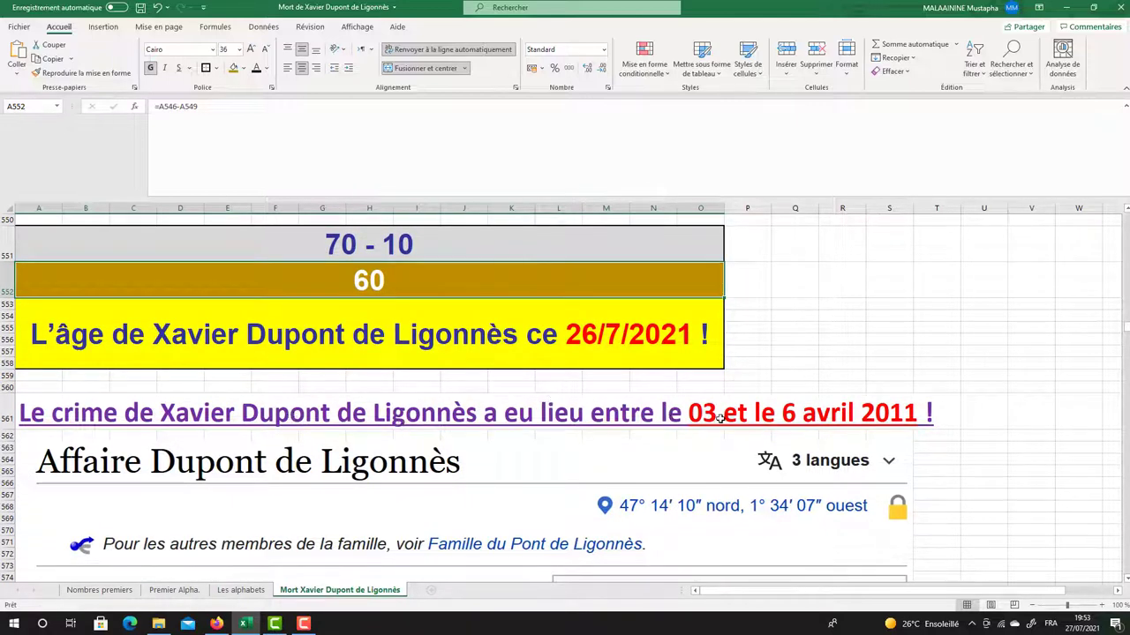
scroll(827, 408, down, 5)
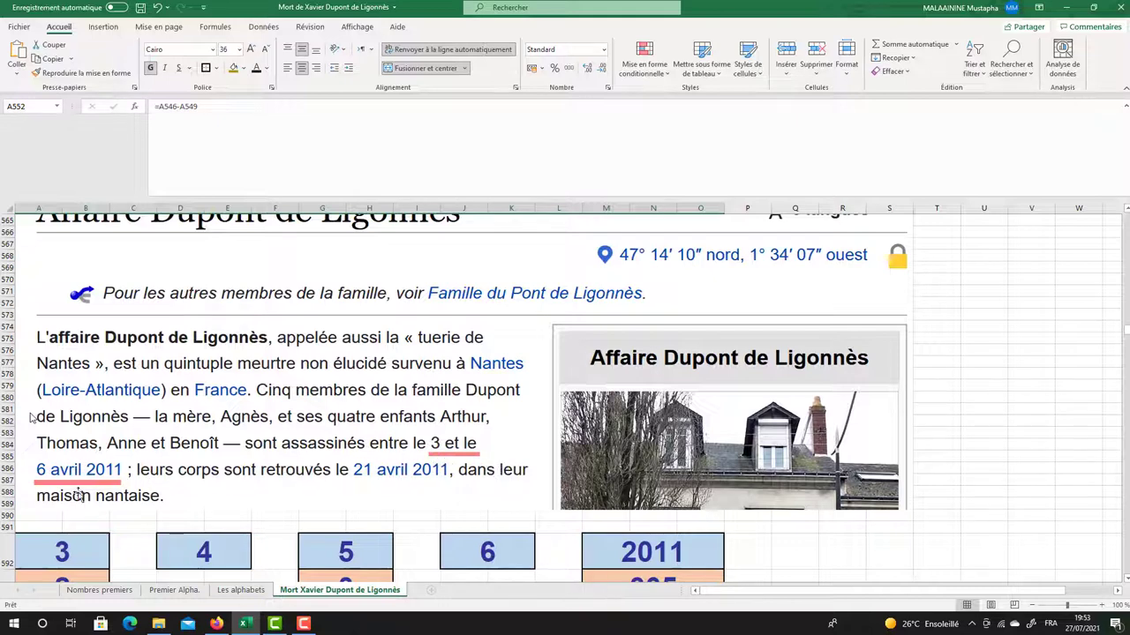
scroll(187, 482, down, 2)
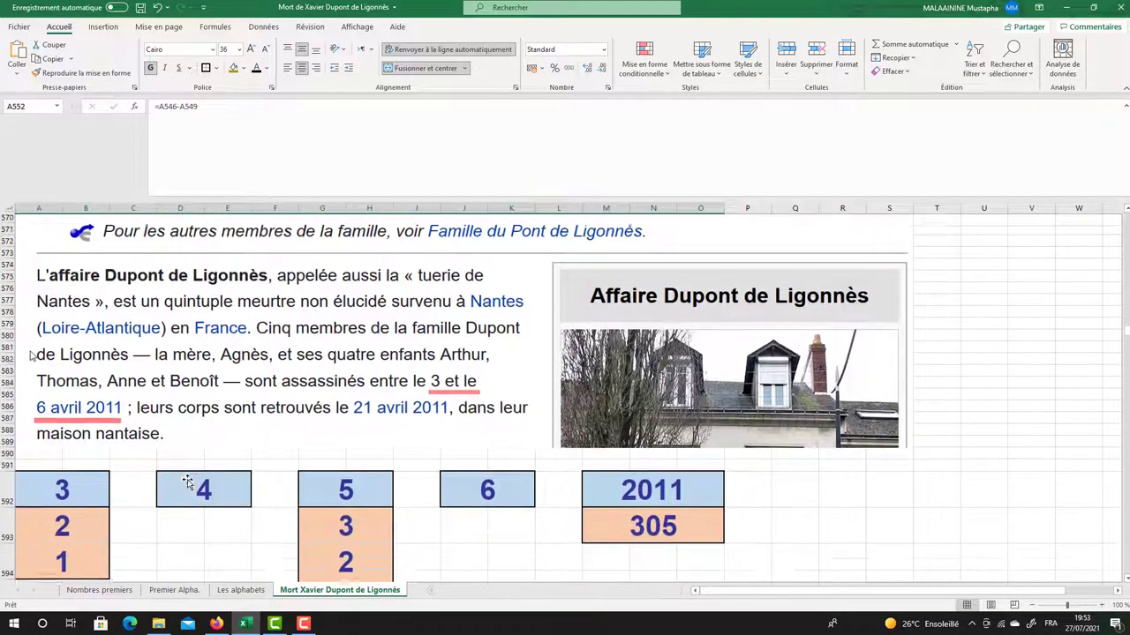
click(63, 488)
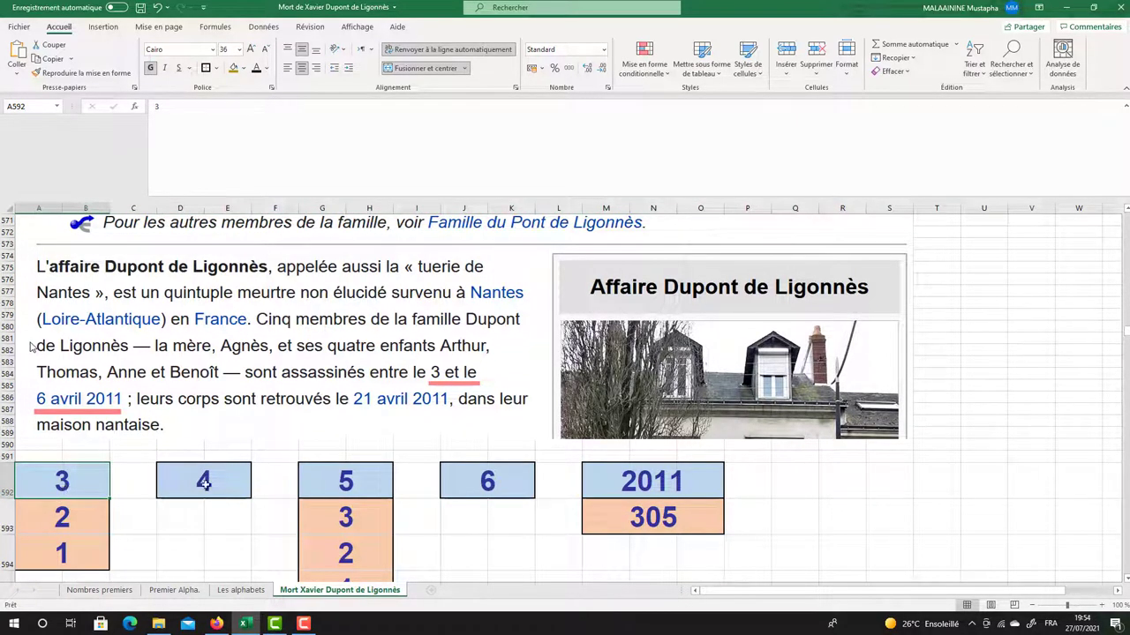
click(223, 490)
click(326, 477)
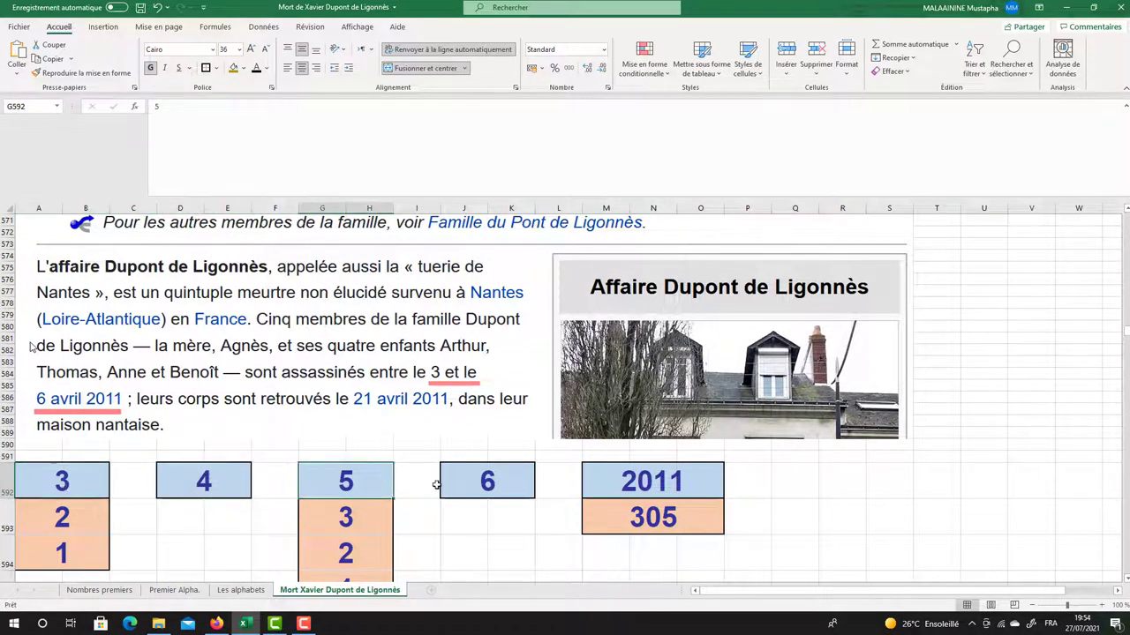
click(489, 477)
click(614, 469)
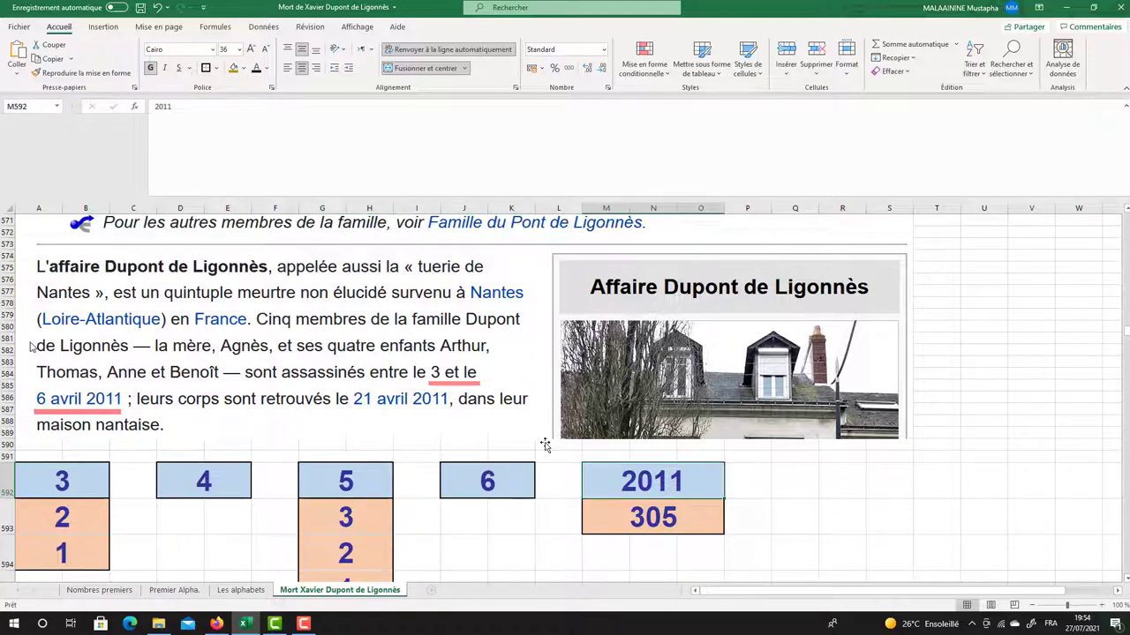
Examine the prime ranks listed beneath the 3, the 5 and the year 2011 in rows 593 to 595
scroll(543, 446, down, 1)
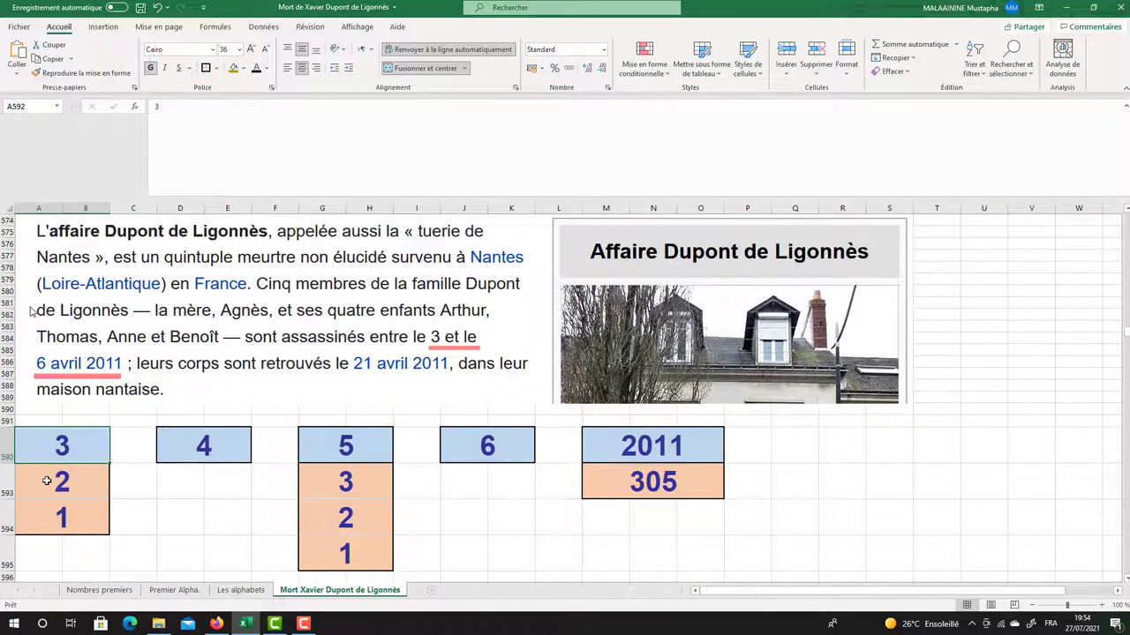
drag(56, 482, 51, 515)
drag(342, 469, 330, 549)
click(639, 477)
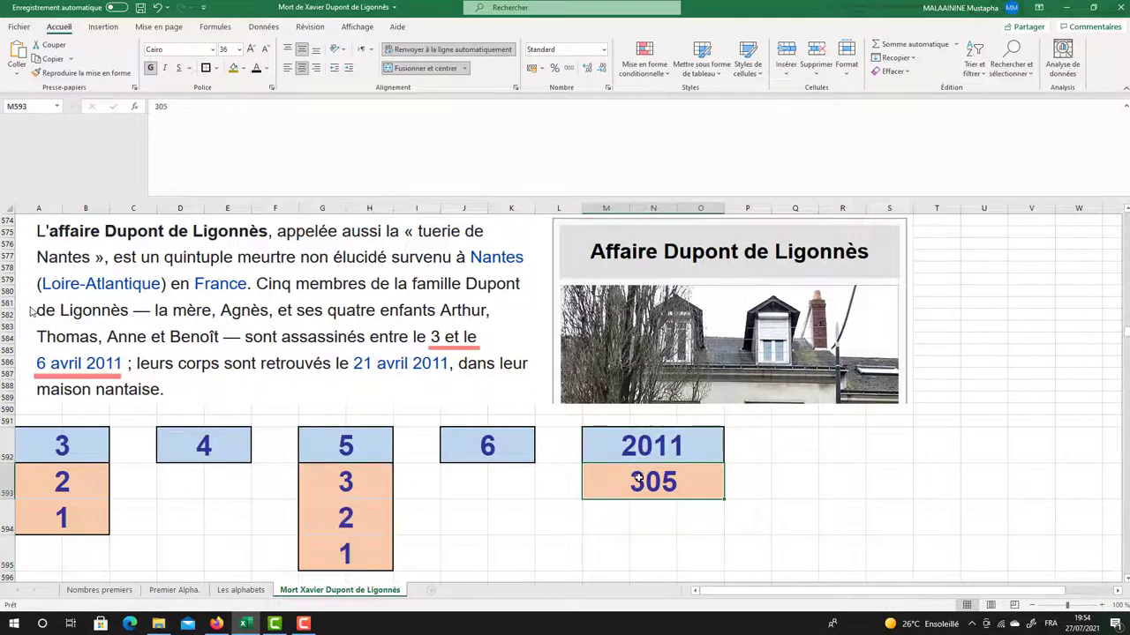
Inspect the ranges used by the sum formulas without ranks in A598 and with ranks in I598
scroll(639, 478, down, 2)
scroll(639, 477, down, 1)
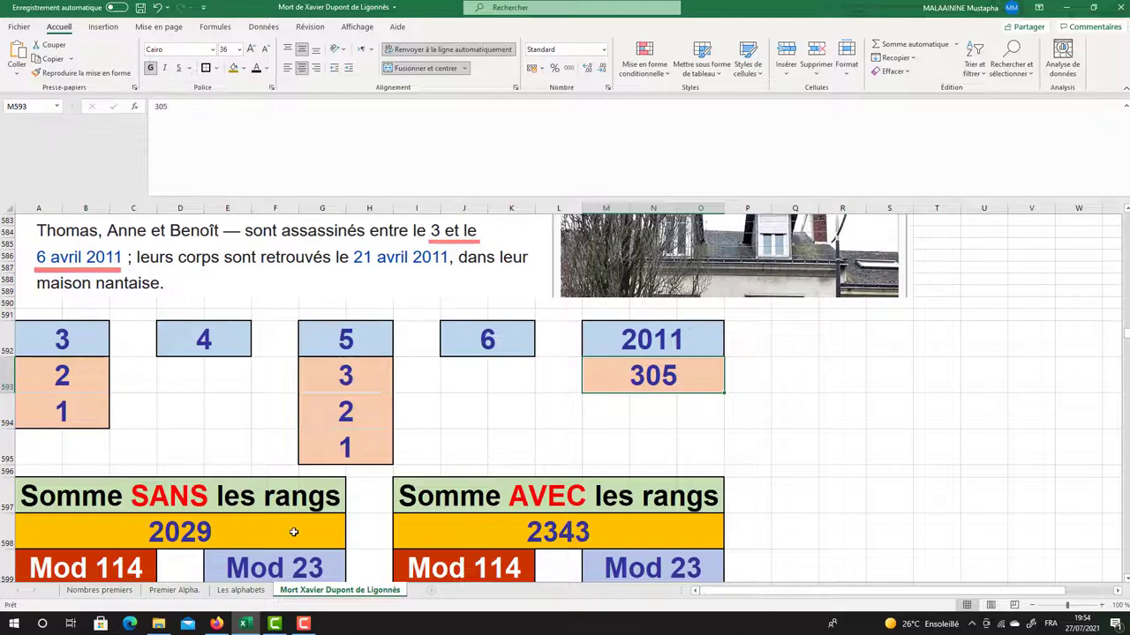
double_click(194, 529)
key(Return)
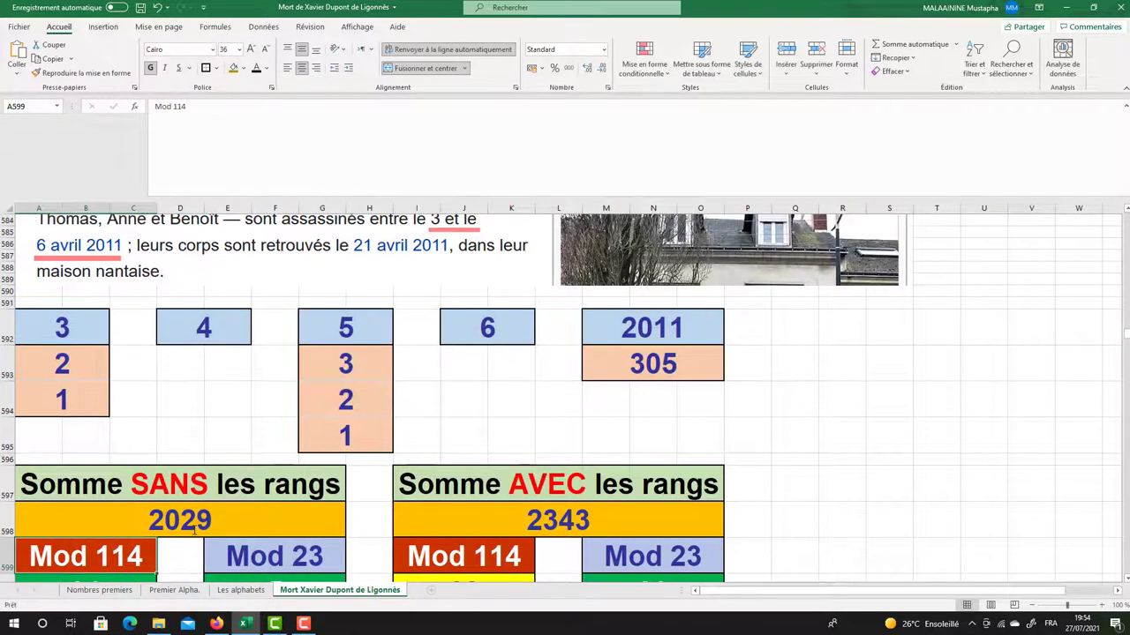
click(612, 521)
double_click(609, 521)
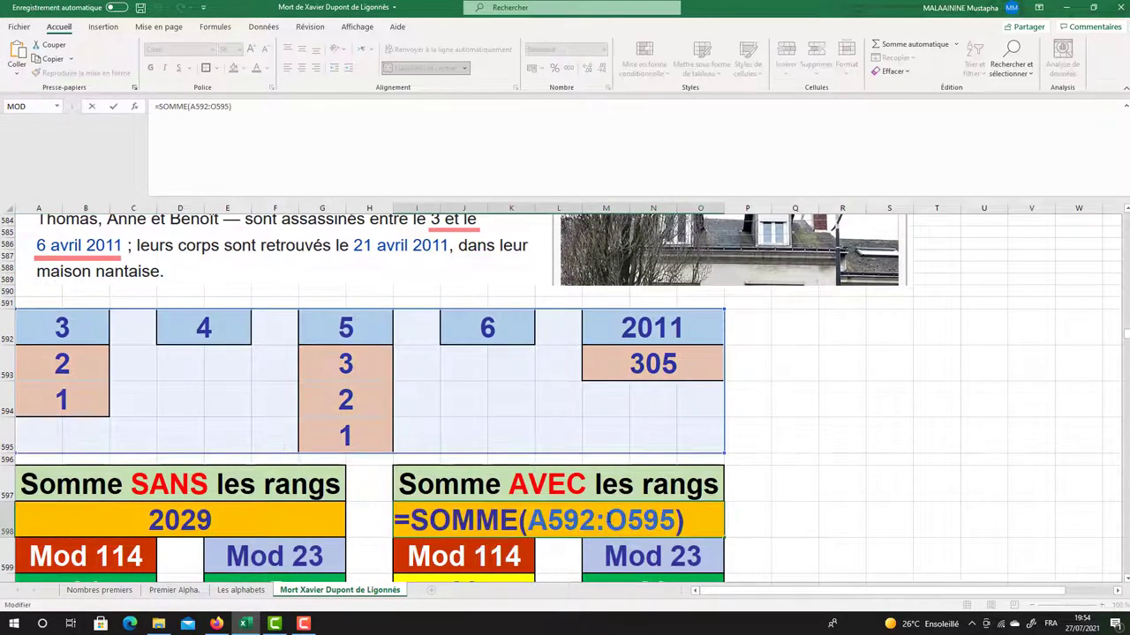
key(Return)
Check the Mod 114 and Mod 23 formulas of both sums across row 600
scroll(517, 424, down, 3)
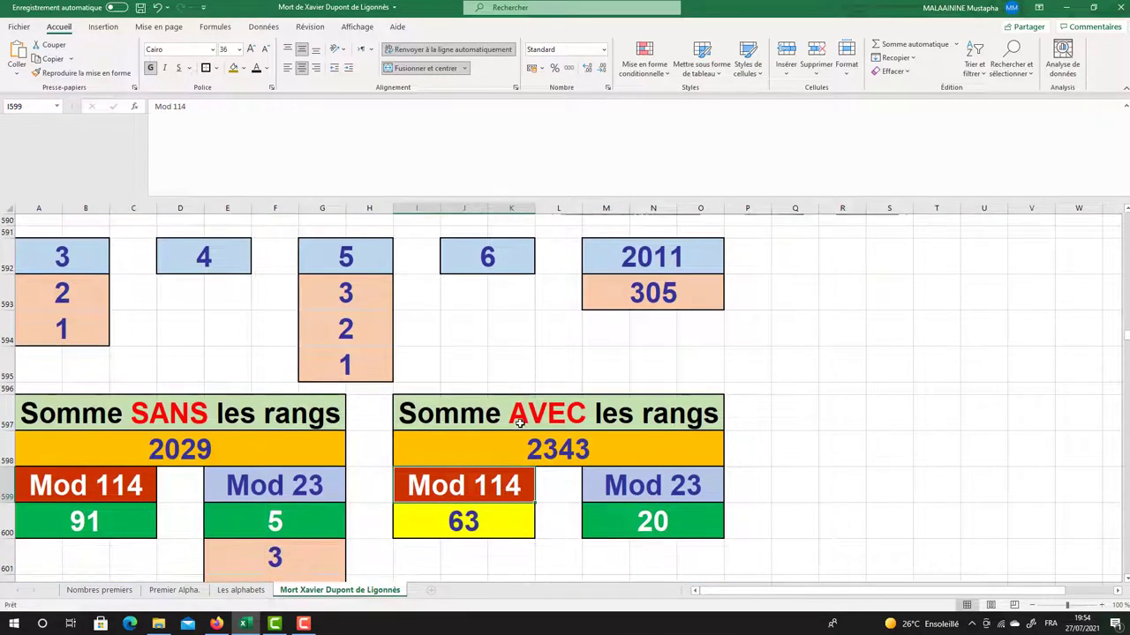
click(94, 462)
click(264, 467)
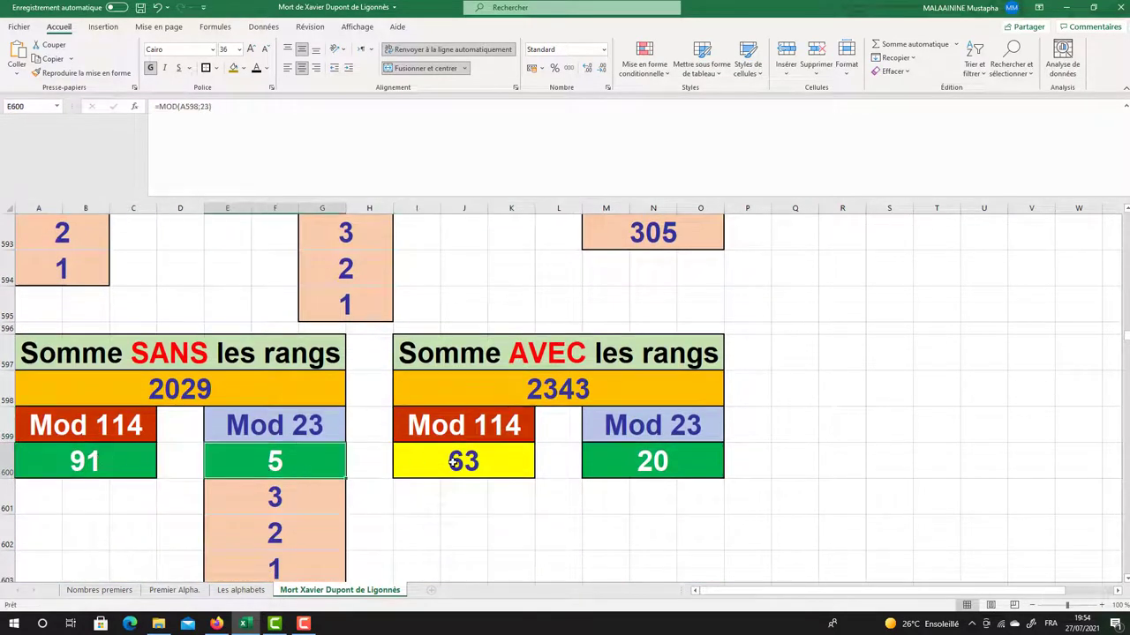
click(457, 466)
click(642, 463)
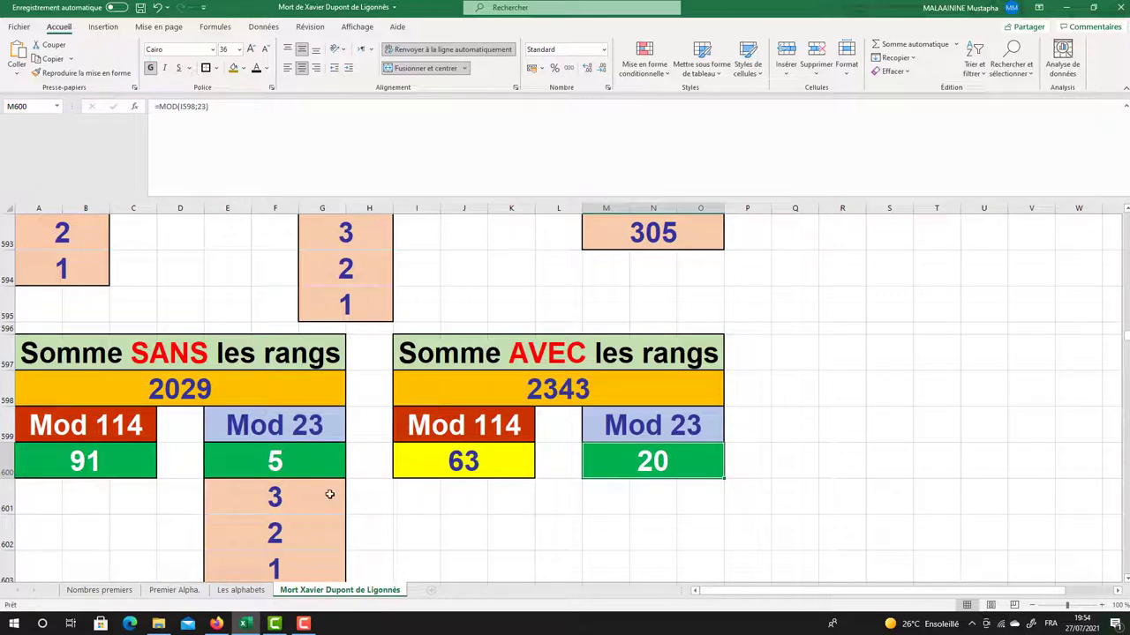
Review the prime ranks in E601 to E603 and the Mod 114 result in I600
click(306, 472)
scroll(295, 459, down, 3)
drag(286, 398, 286, 472)
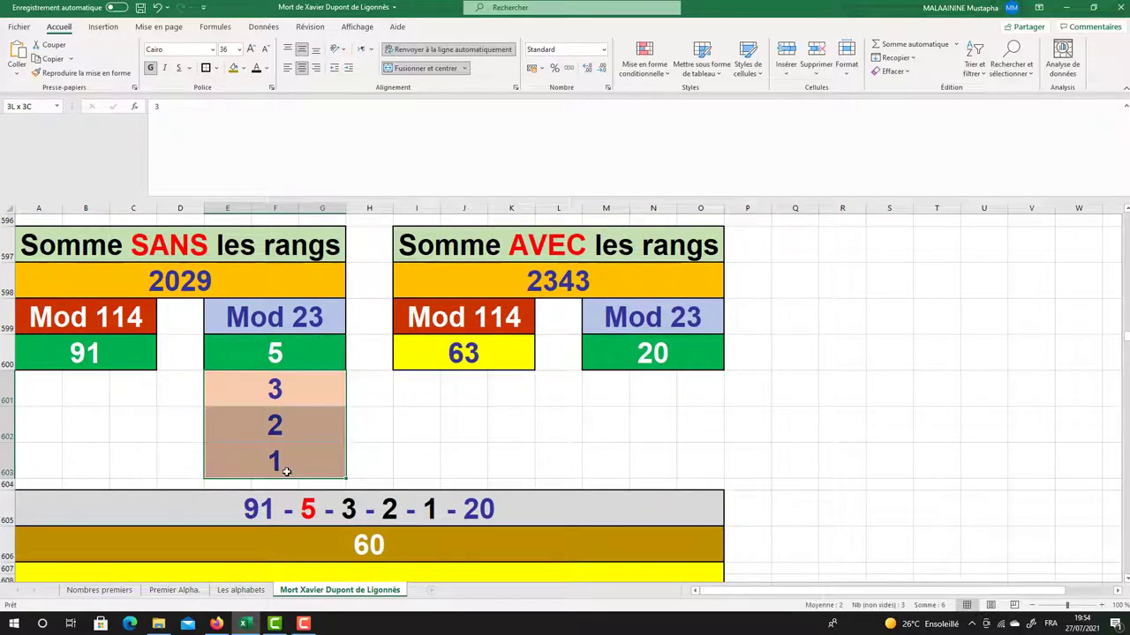
click(470, 350)
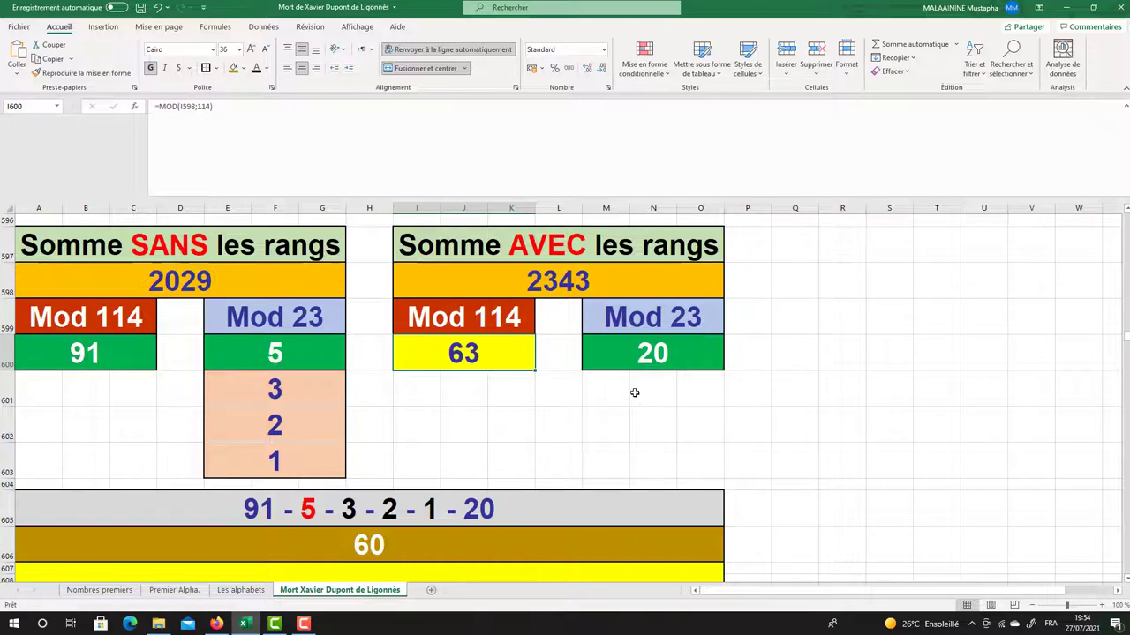
Trace the subtraction formula in A606 back to its source cells A600, E600 to E603 and M600
click(133, 351)
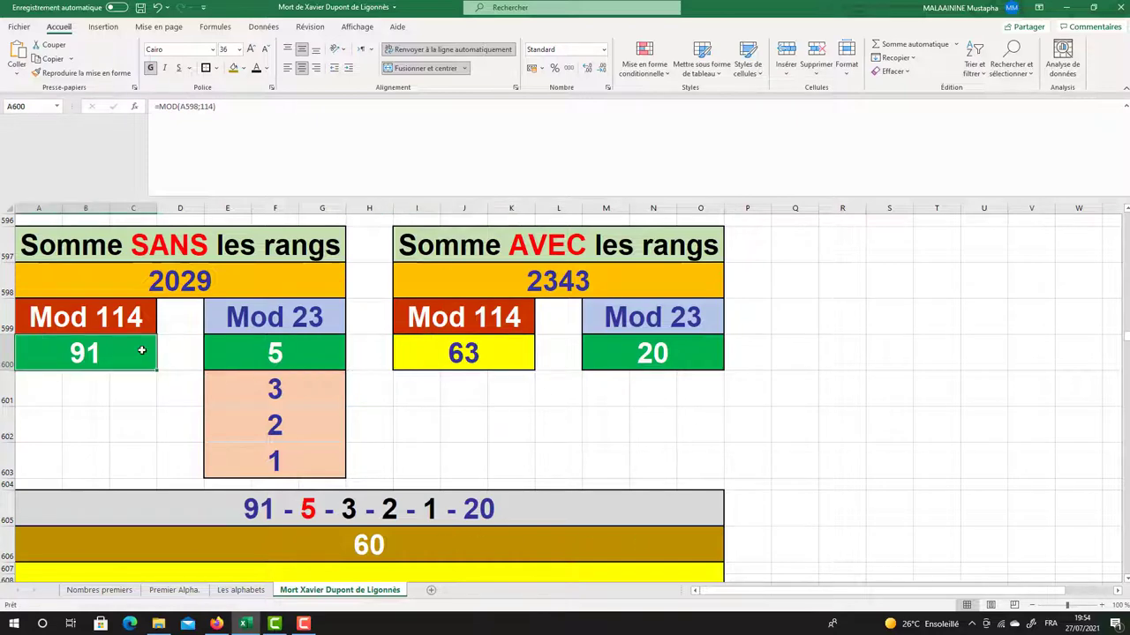
click(245, 353)
click(261, 393)
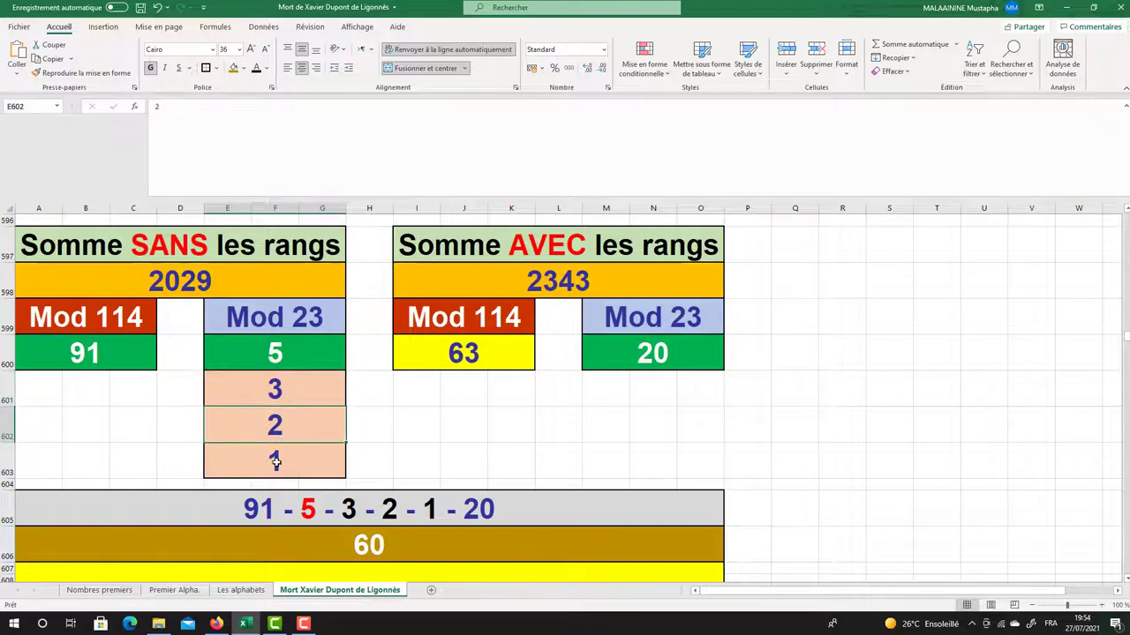
click(681, 356)
scroll(681, 355, down, 2)
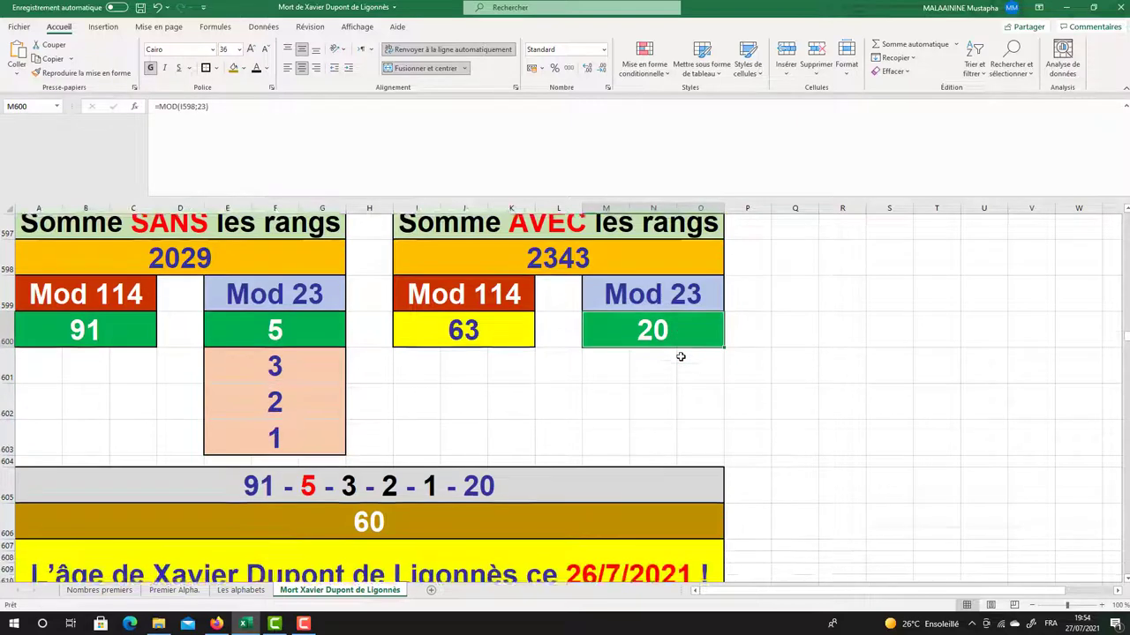
click(377, 453)
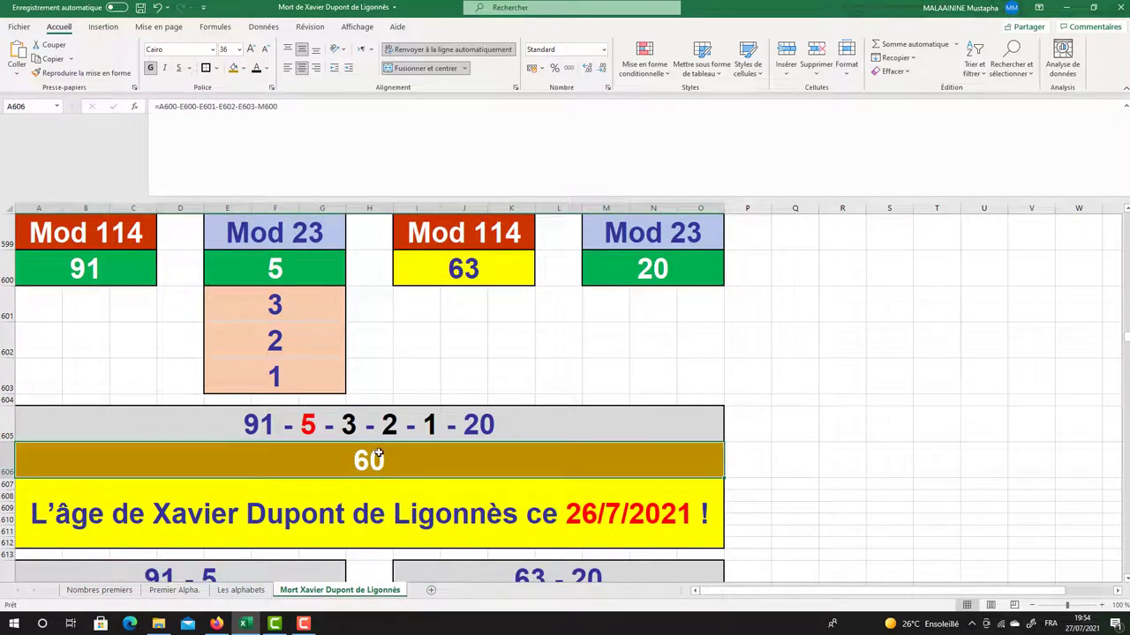
double_click(368, 472)
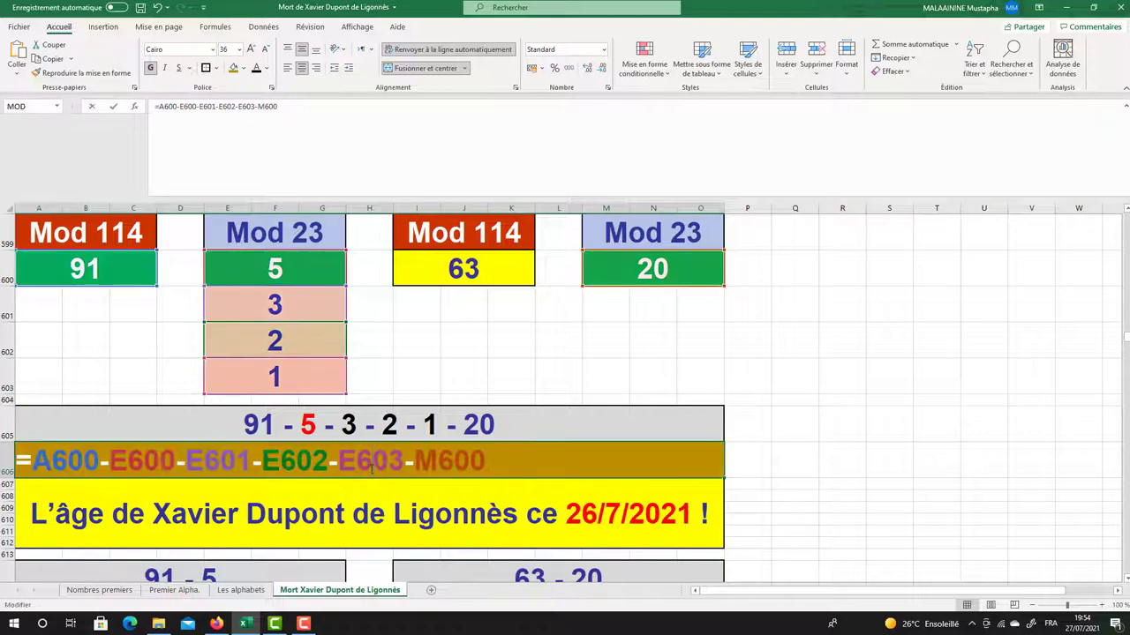
key(Return)
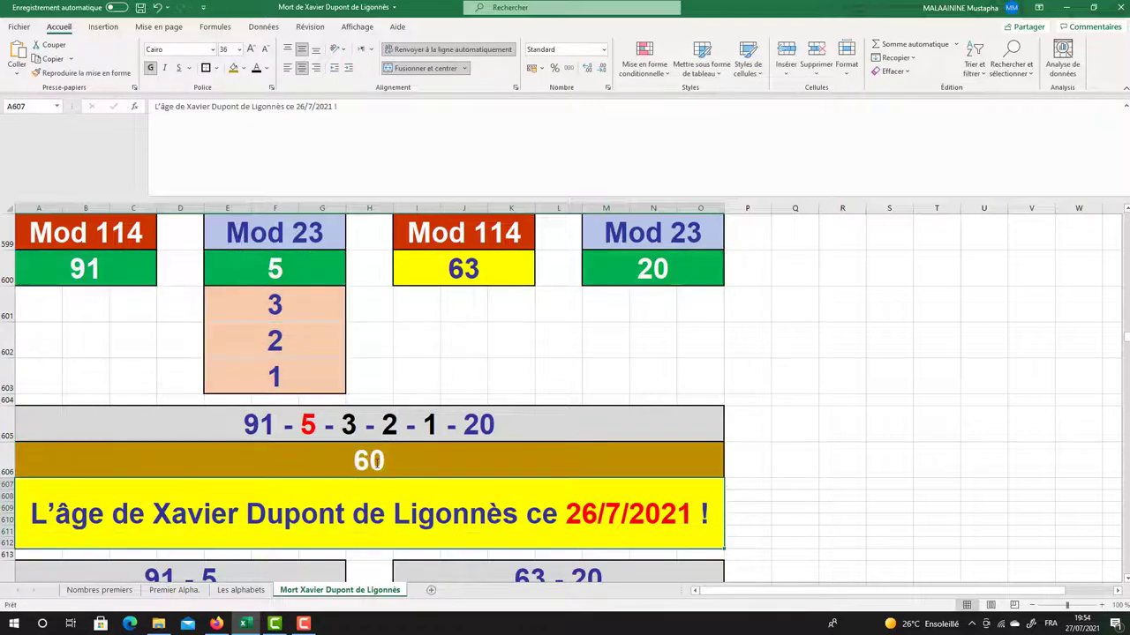
Review the subtraction formula in A615 together with its Mod 114 source in A600
click(209, 281)
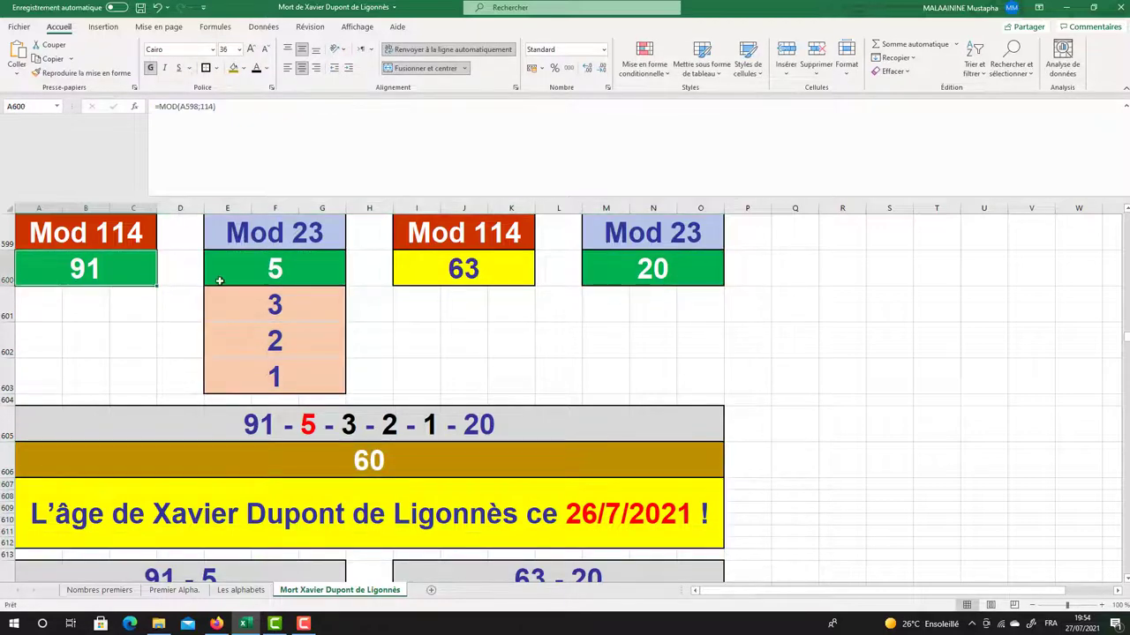
scroll(221, 282, down, 1)
click(159, 501)
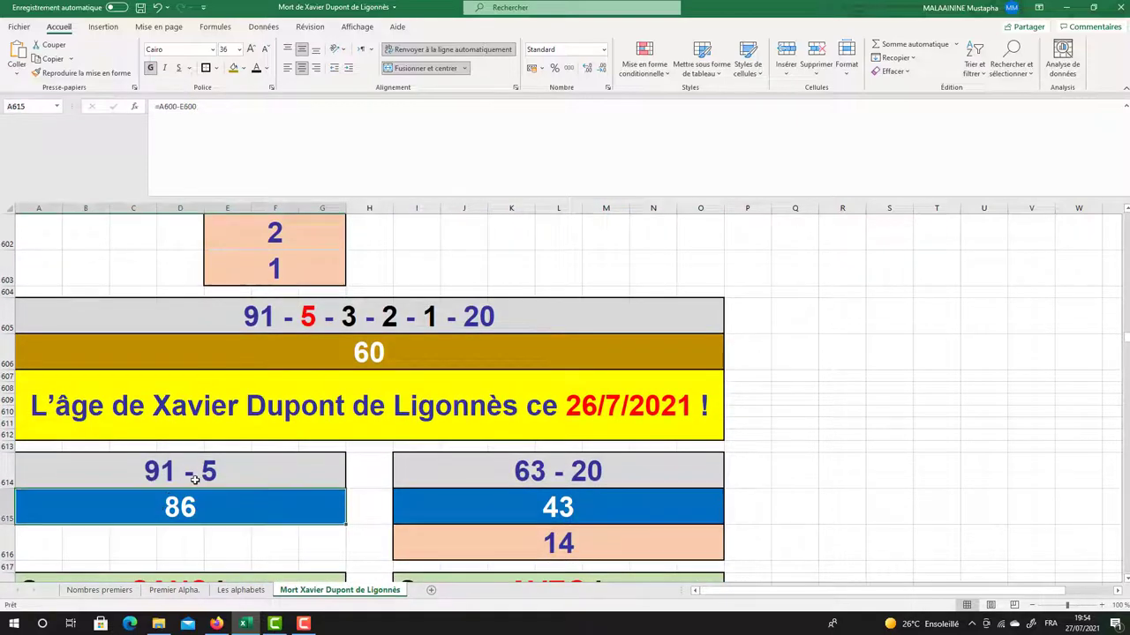
Trace the subtraction formula in I615 back to I600 and M600, and review the prime rank in I616
scroll(408, 377, up, 2)
click(436, 369)
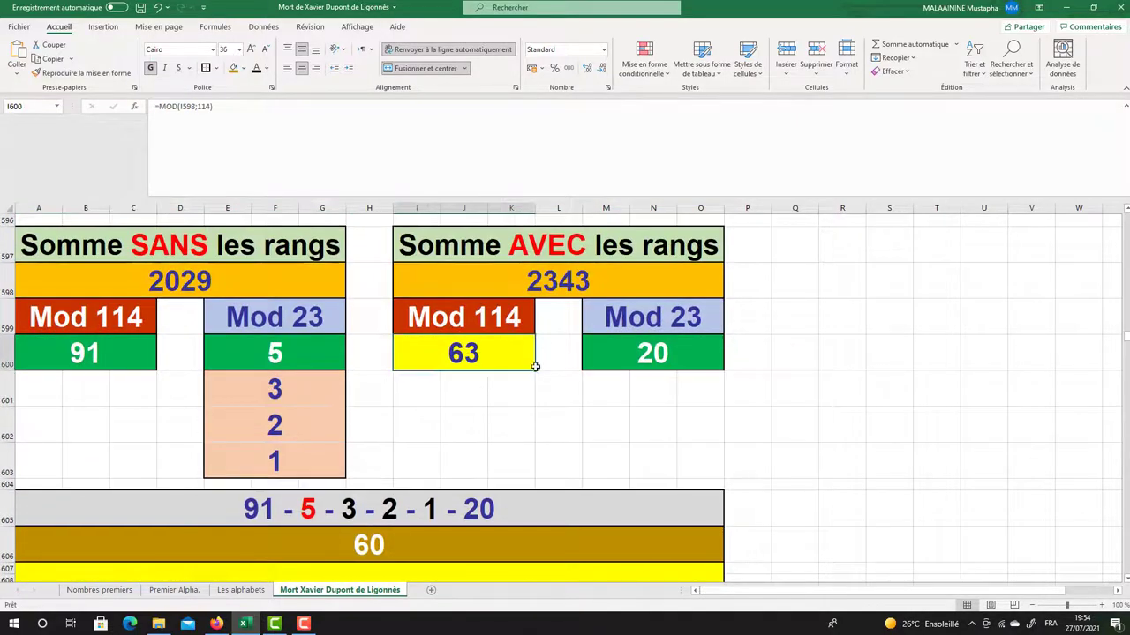
click(650, 353)
scroll(584, 417, down, 3)
click(585, 417)
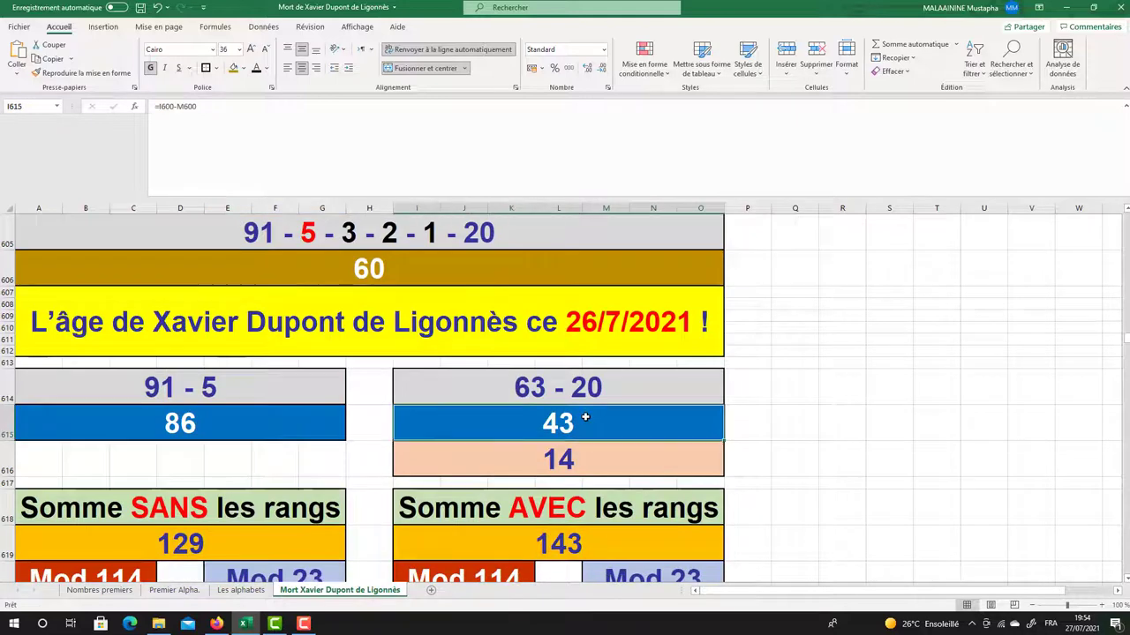
scroll(623, 357, down, 1)
scroll(623, 356, down, 2)
click(540, 376)
scroll(540, 376, down, 1)
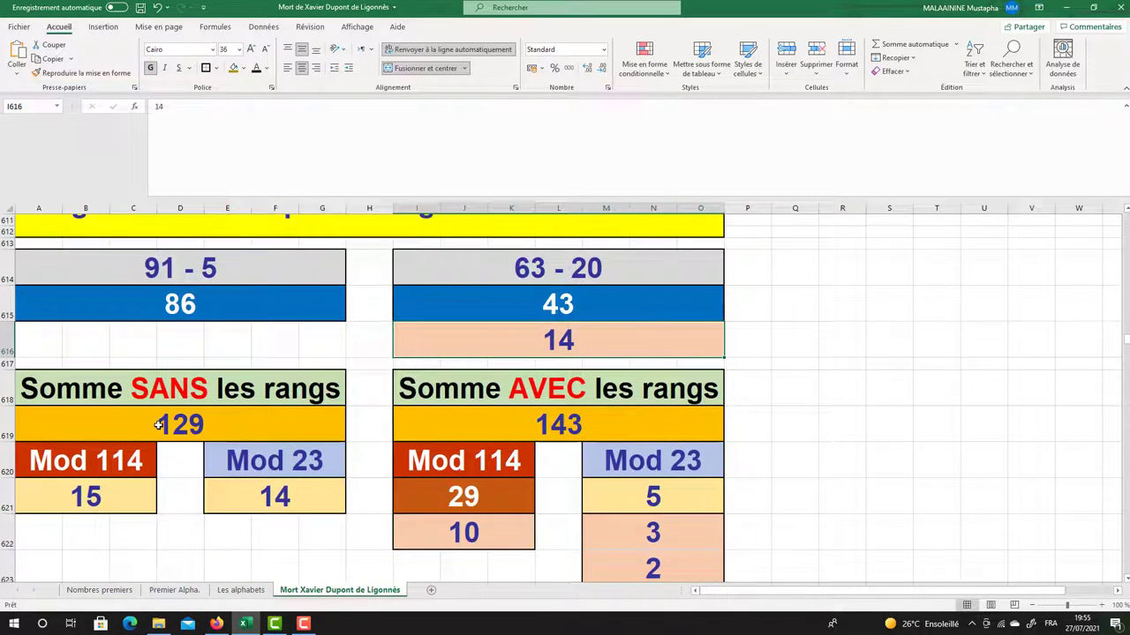
Inspect the SOMME formulas for the sums without and with ranks in A619 and I619
double_click(163, 424)
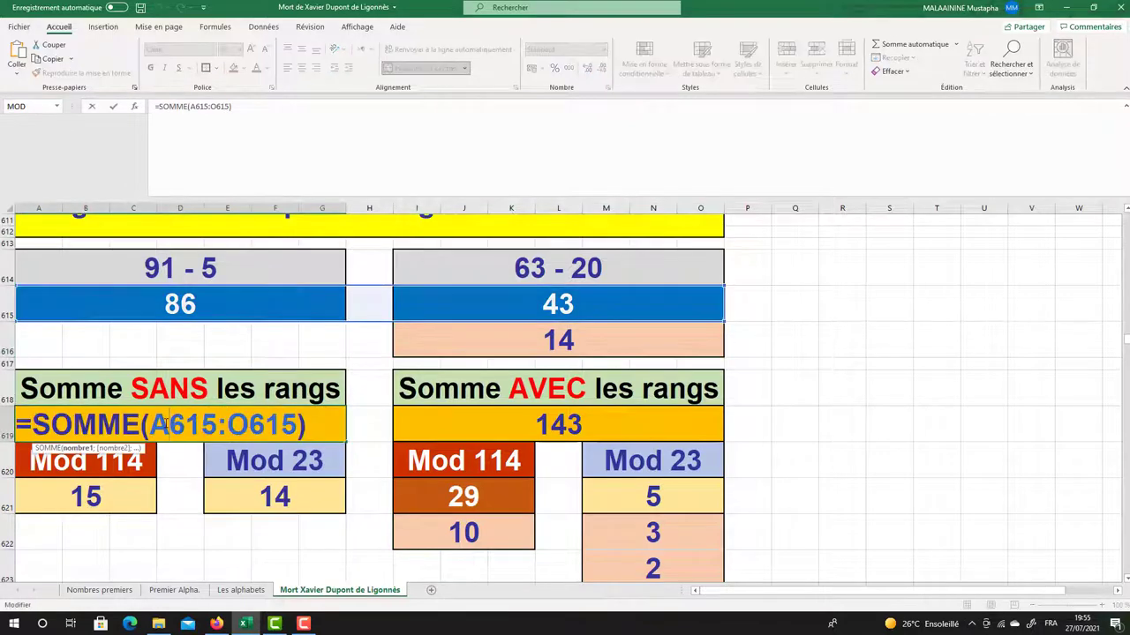
key(Return)
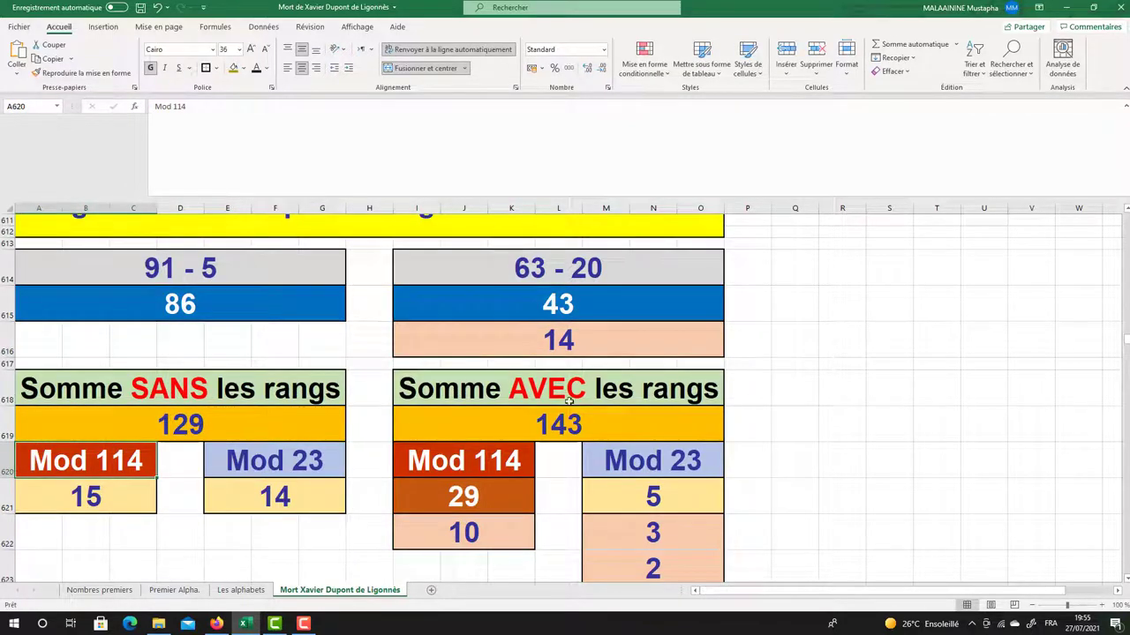
double_click(553, 424)
key(Return)
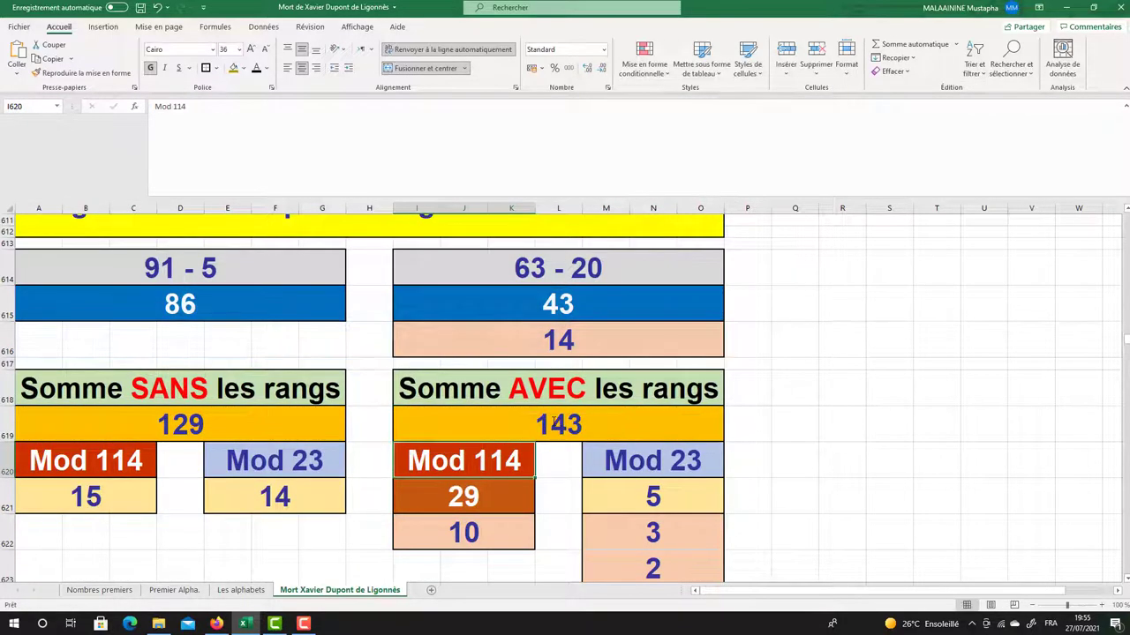
Review the Mod 114 and Mod 23 results of the sum with ranks, including the prime ranks in I622 and M622 to M624
scroll(534, 381, down, 1)
click(474, 466)
click(465, 499)
click(597, 450)
scroll(618, 442, down, 1)
click(648, 406)
drag(649, 406, 627, 462)
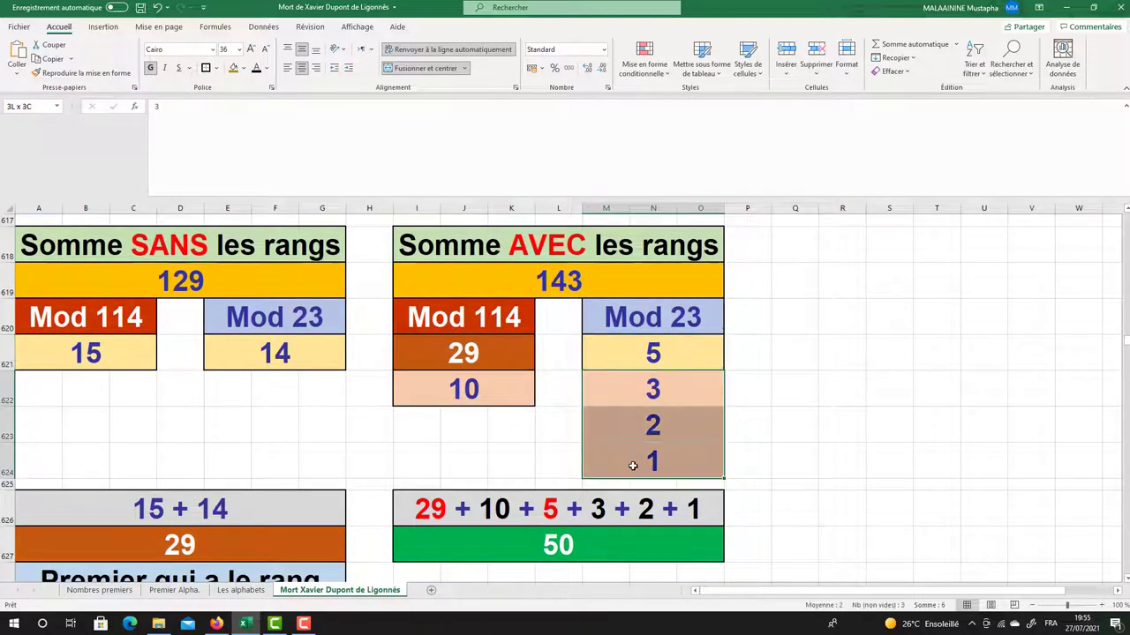
Trace the addition in A627 and the sum in I627 back to their modulo results and prime ranks in rows 621 to 624
click(126, 349)
click(202, 544)
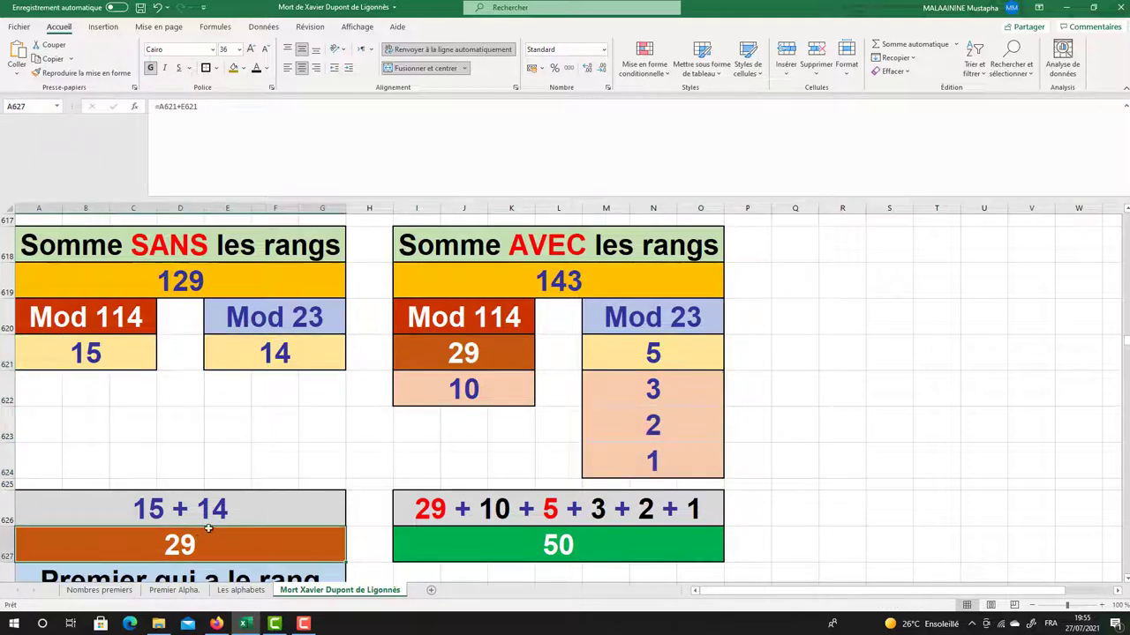
click(456, 364)
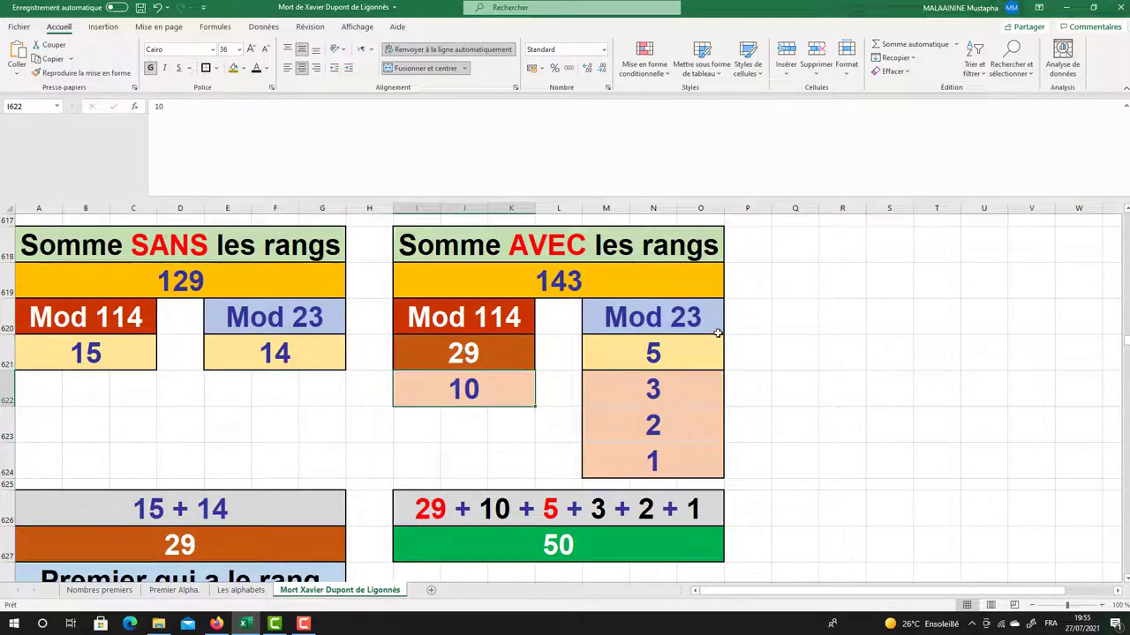
click(714, 334)
click(661, 388)
click(658, 422)
click(651, 457)
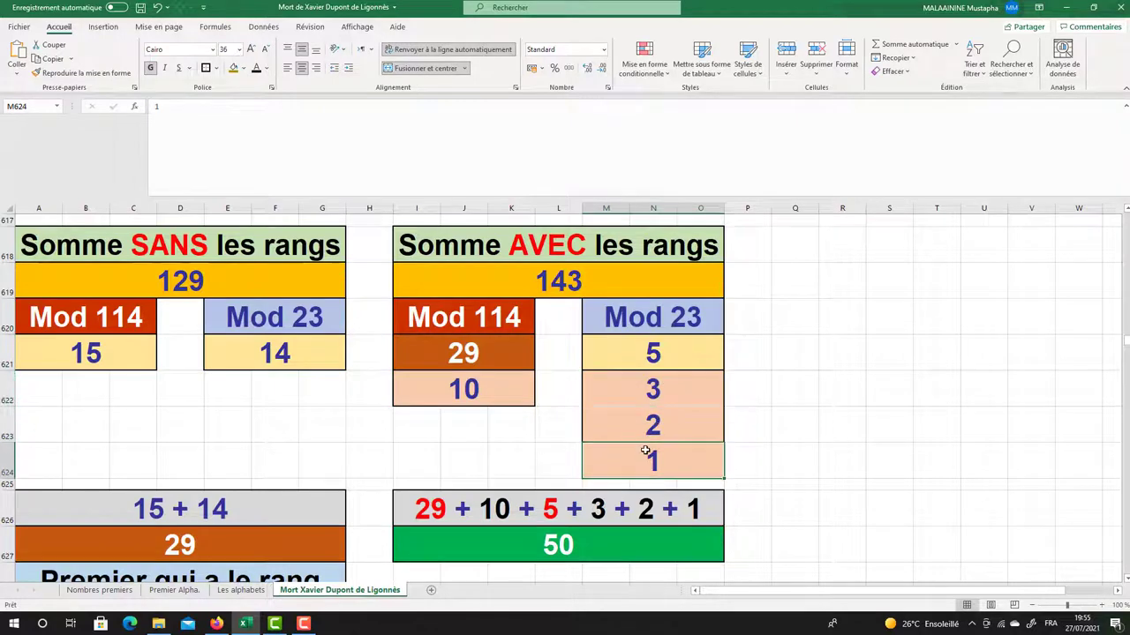
scroll(635, 452, down, 1)
click(569, 452)
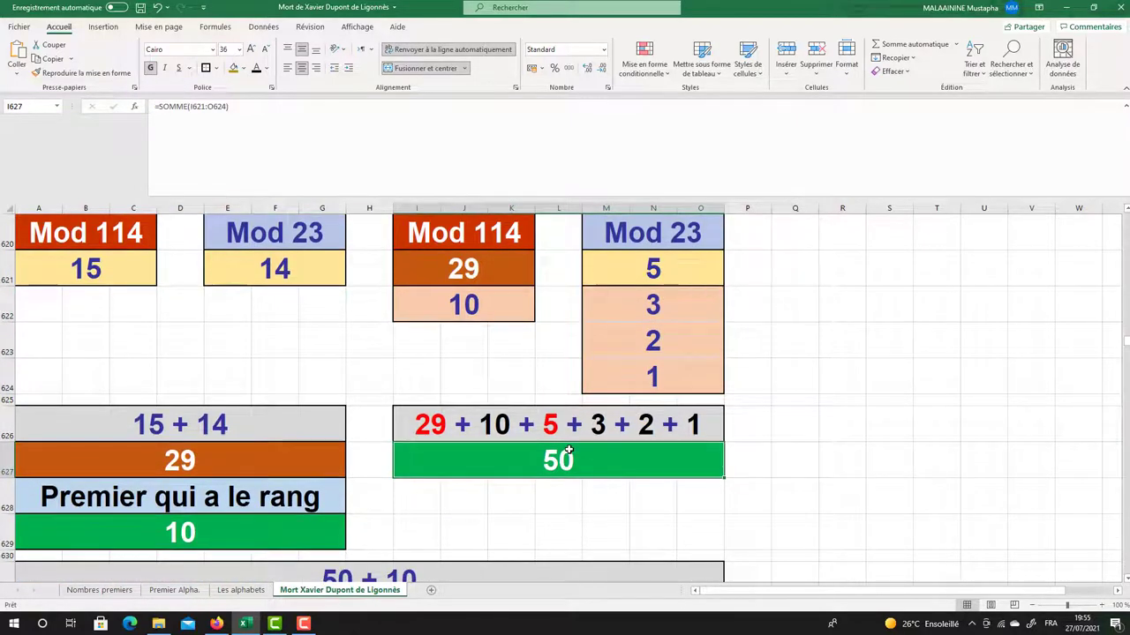
Check the addition formula in A632 against its source cells I627 and A629
scroll(212, 419, down, 3)
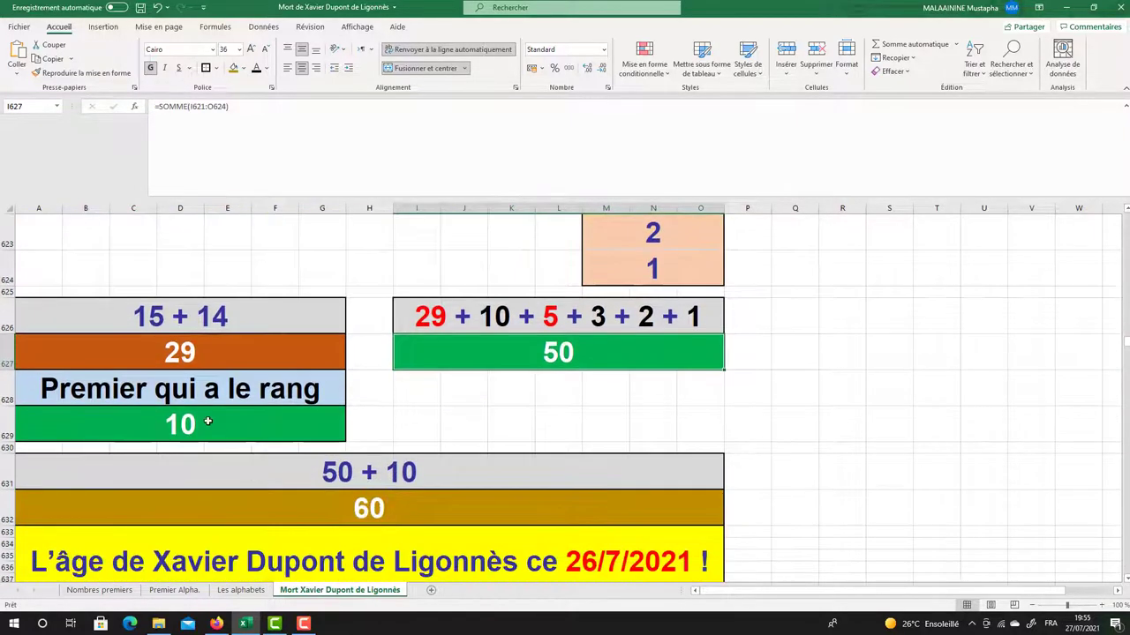
click(207, 422)
click(611, 349)
click(240, 407)
scroll(477, 323, down, 3)
click(377, 425)
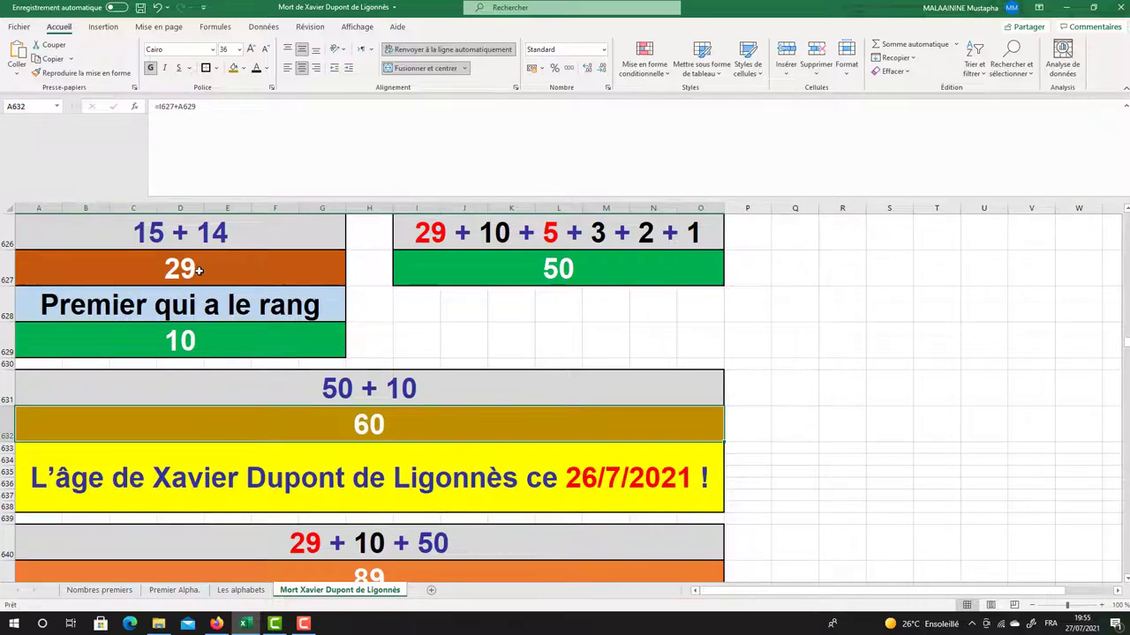
Compare the three source values in I627, A629 and A627
click(542, 262)
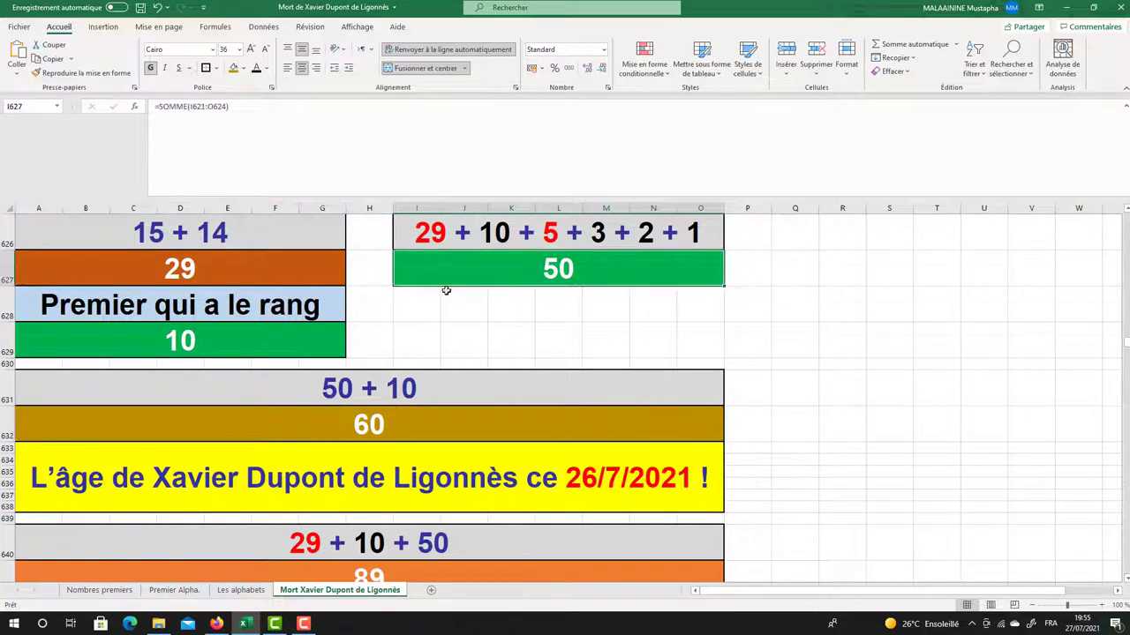
click(160, 344)
click(588, 264)
click(199, 256)
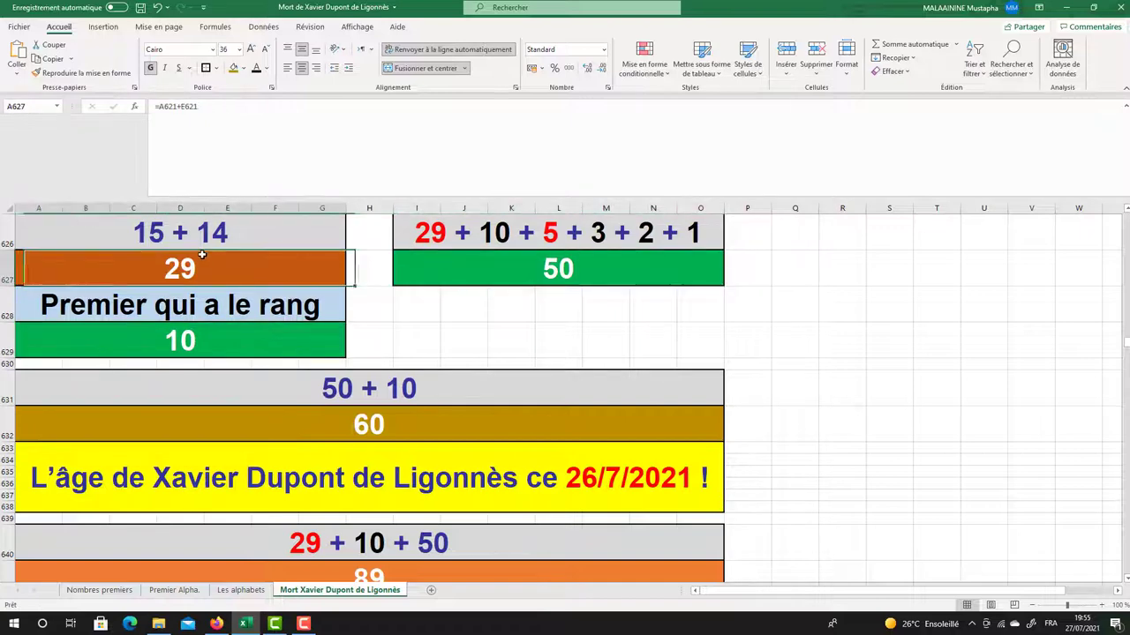
click(175, 336)
click(554, 262)
click(202, 261)
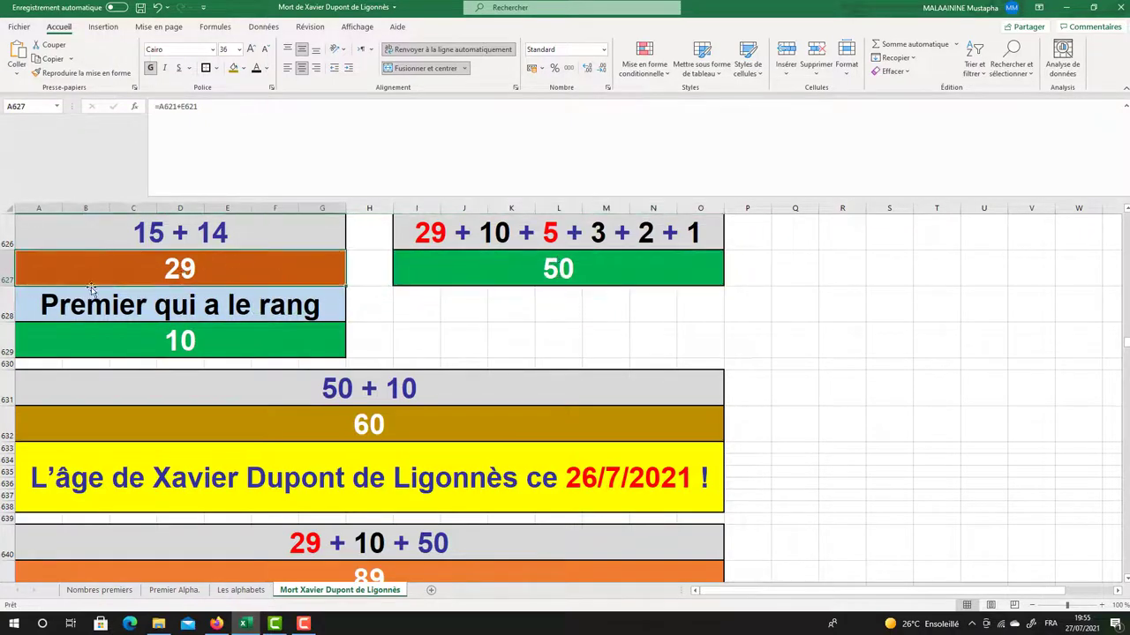
Review the Mod 114 and Mod 23 results in row 621 behind A627, and recheck the sum formula in I627
scroll(196, 267, up, 3)
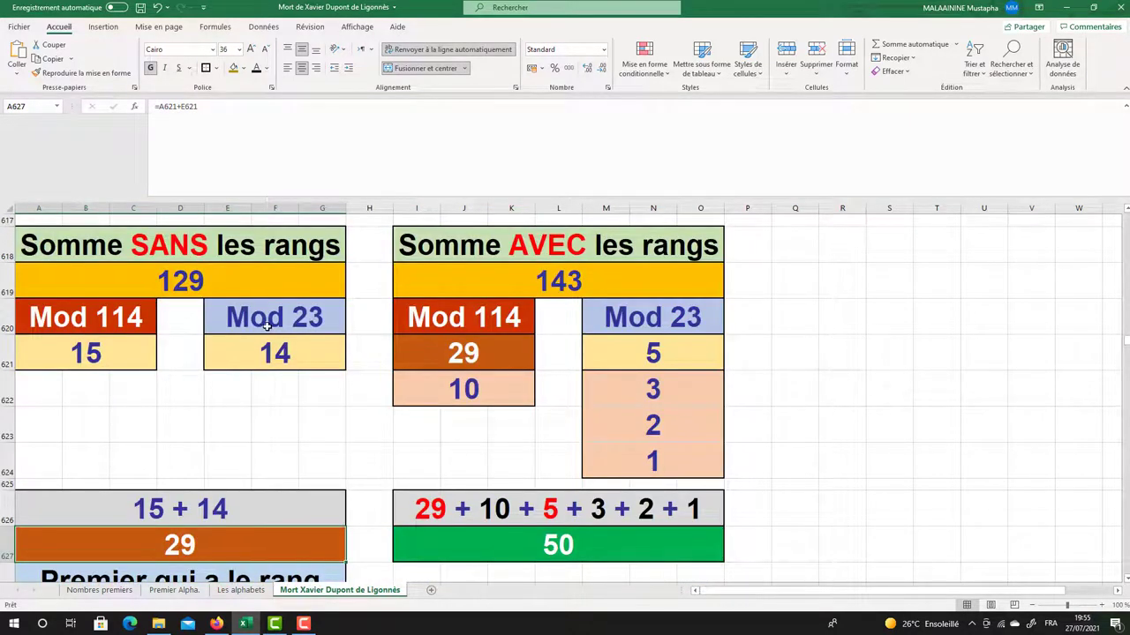
scroll(268, 327, down, 1)
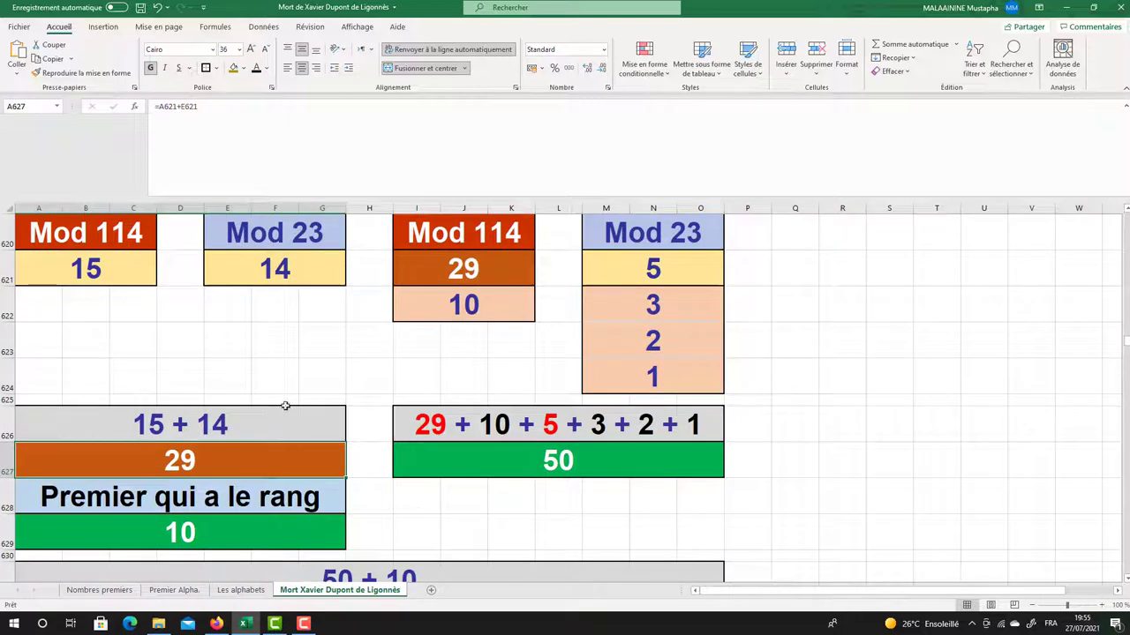
scroll(344, 396, down, 1)
scroll(344, 396, down, 1)
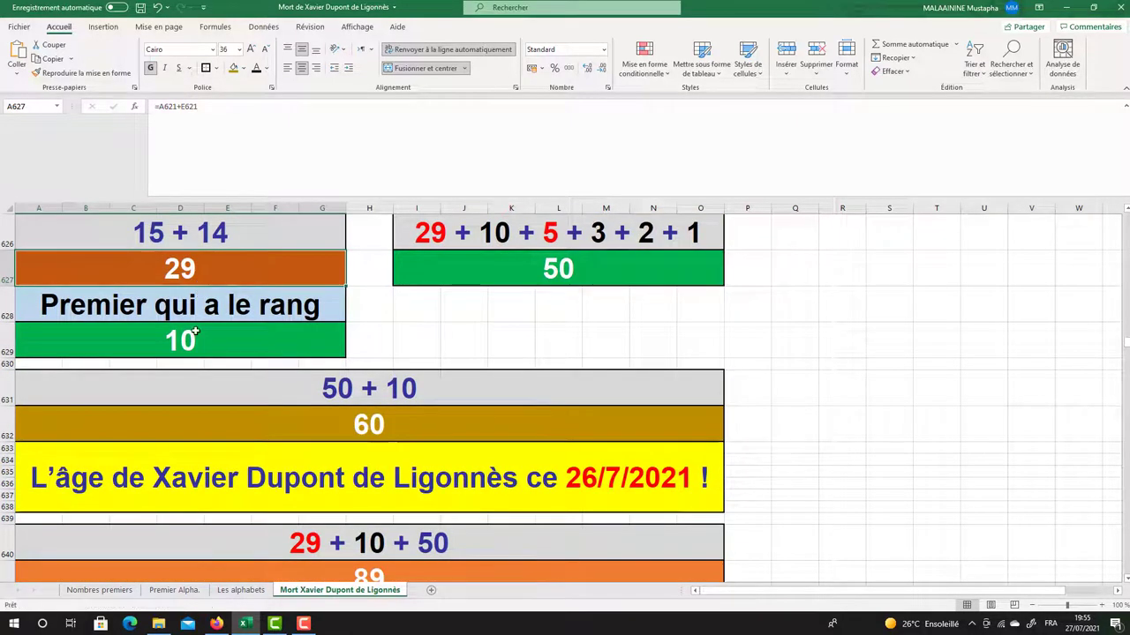
click(511, 270)
scroll(512, 271, down, 2)
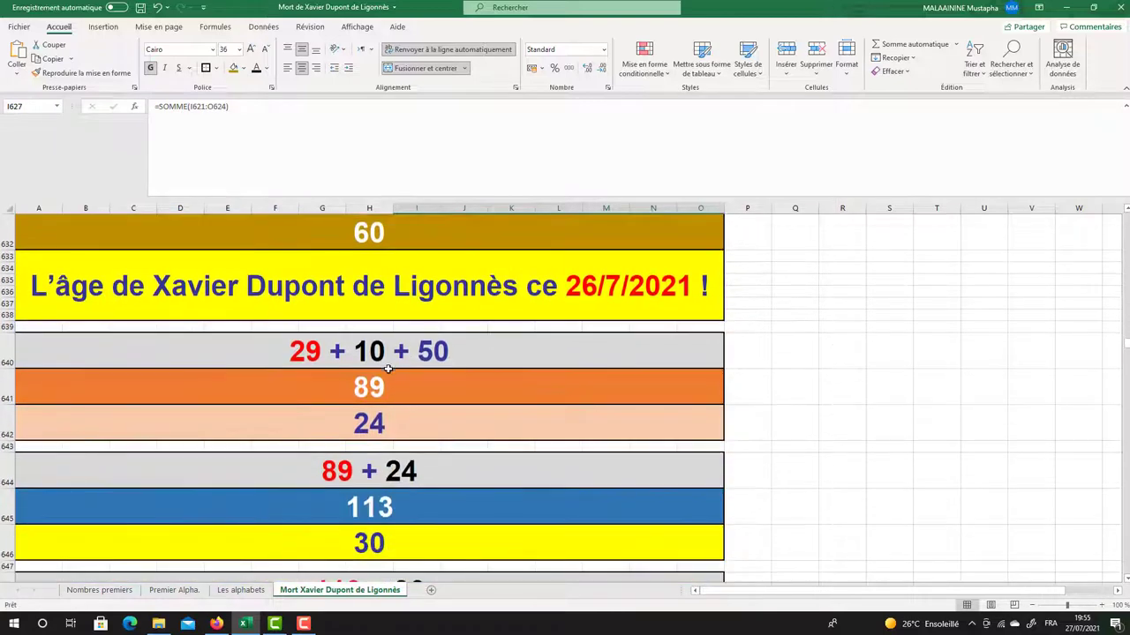
Review the chained sums and prime ranks from A641 through A649
click(360, 386)
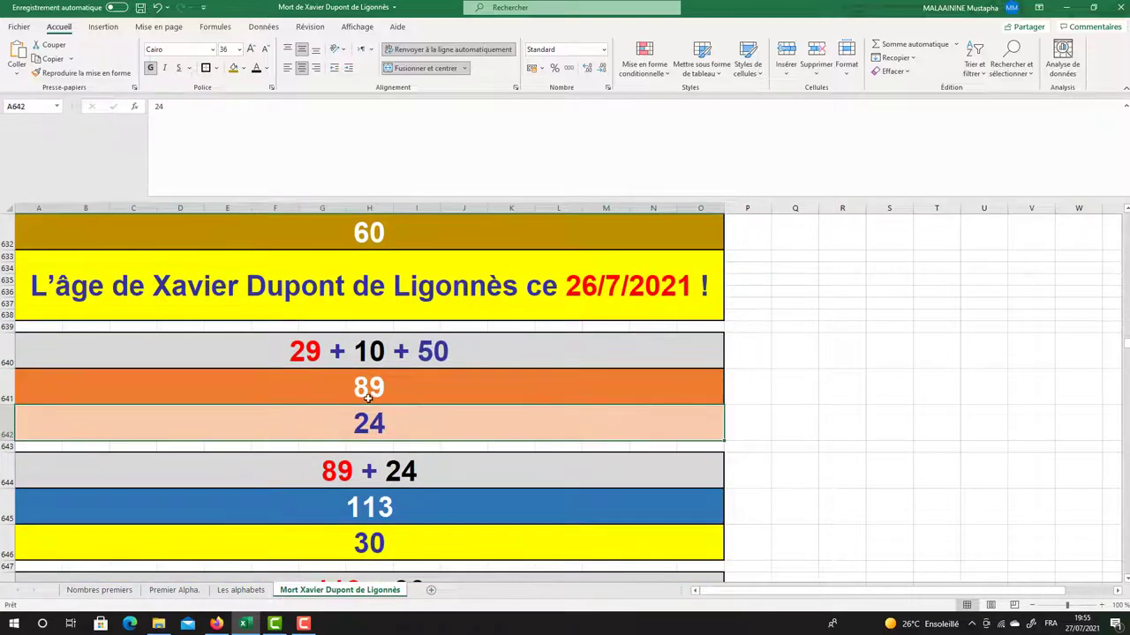
scroll(369, 424, down, 1)
click(412, 446)
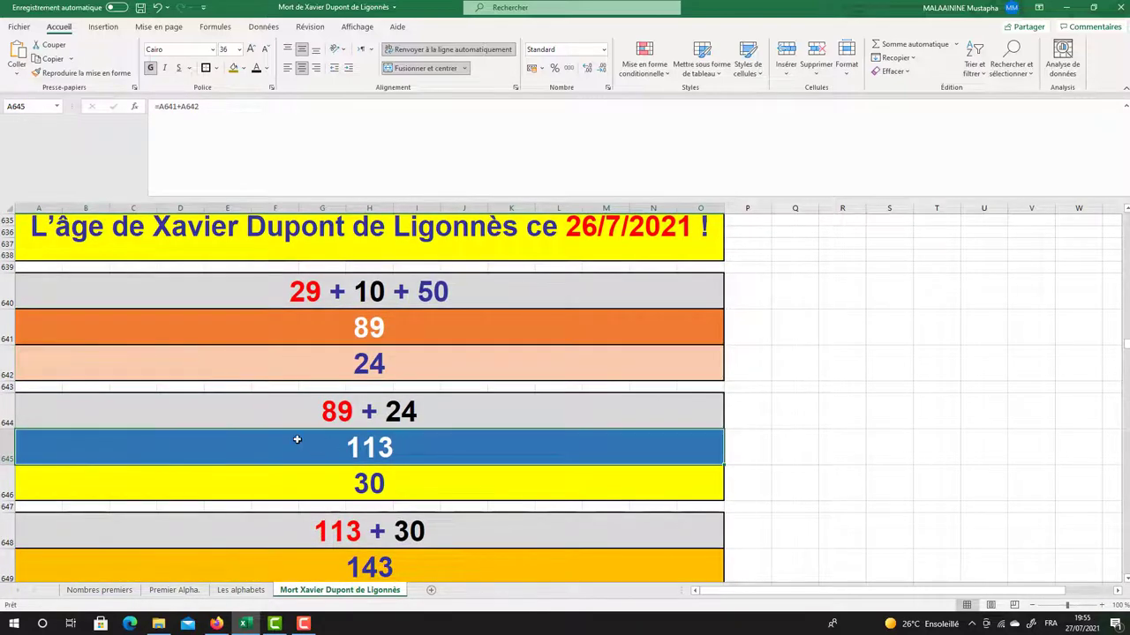
scroll(296, 440, down, 1)
click(362, 441)
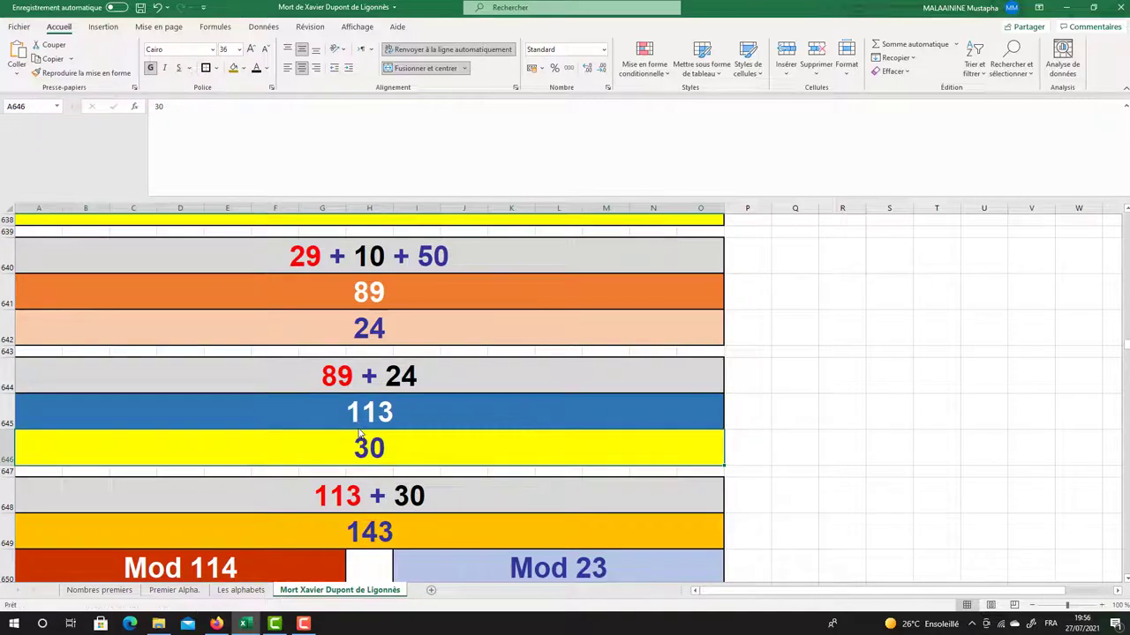
scroll(357, 450, down, 2)
click(353, 471)
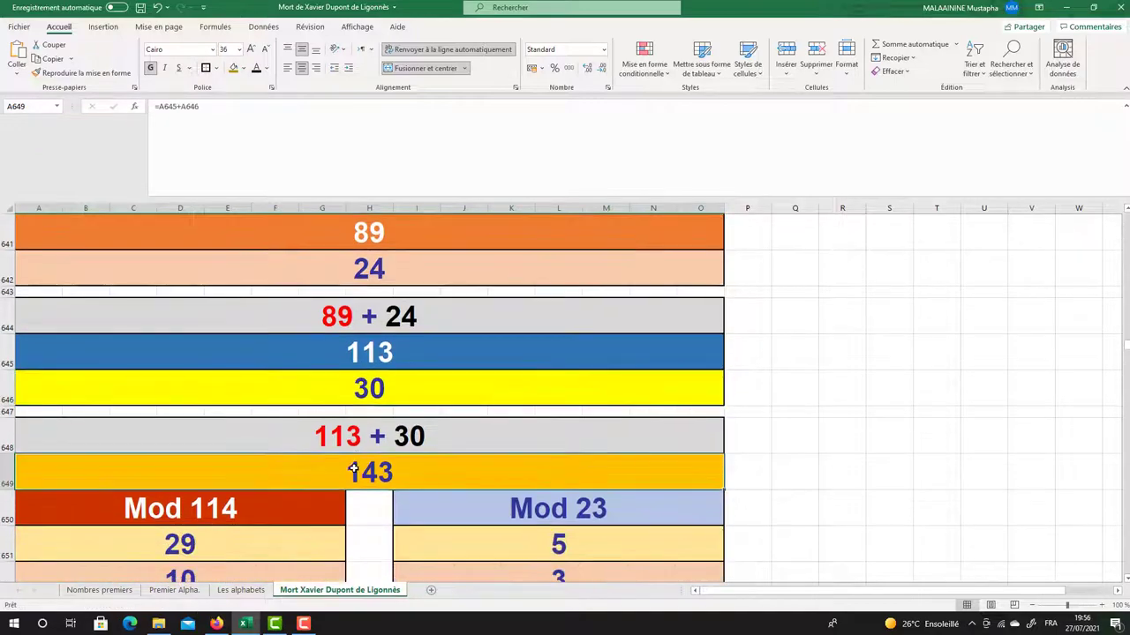
Compare the chained sum in A649 with the sum with ranks in I619
scroll(353, 470, down, 1)
scroll(353, 470, up, 9)
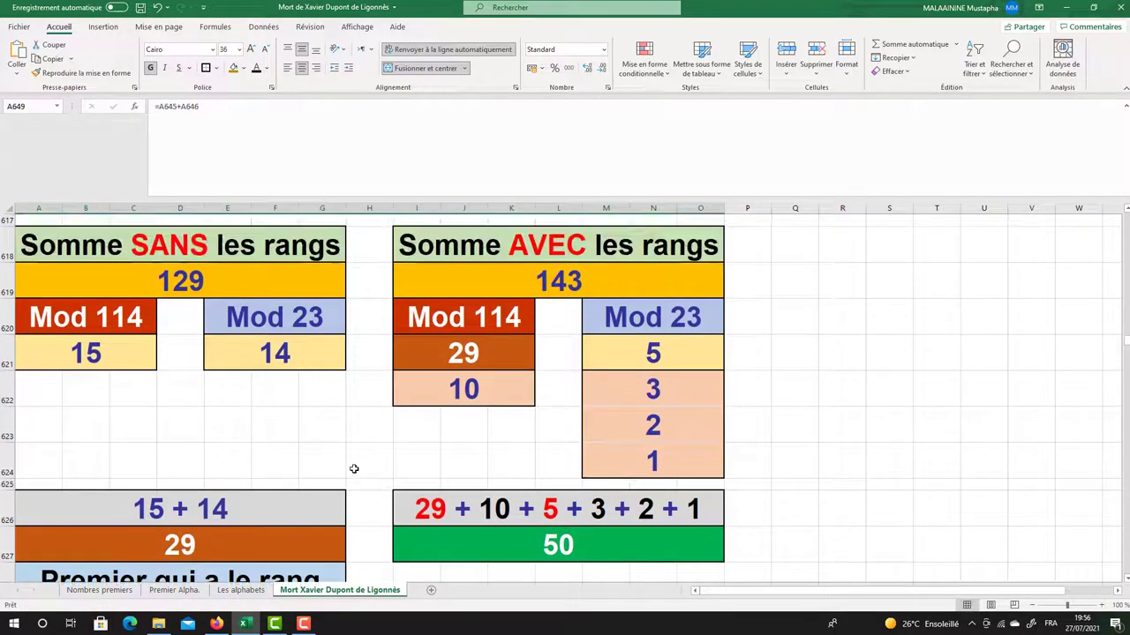
click(558, 278)
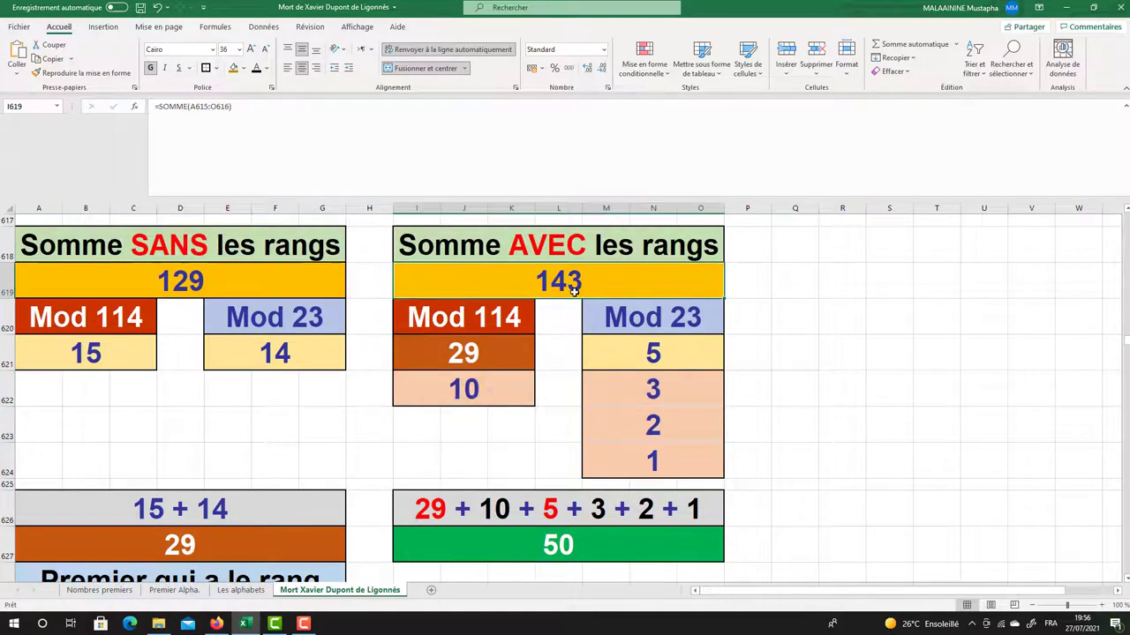
scroll(574, 292, down, 9)
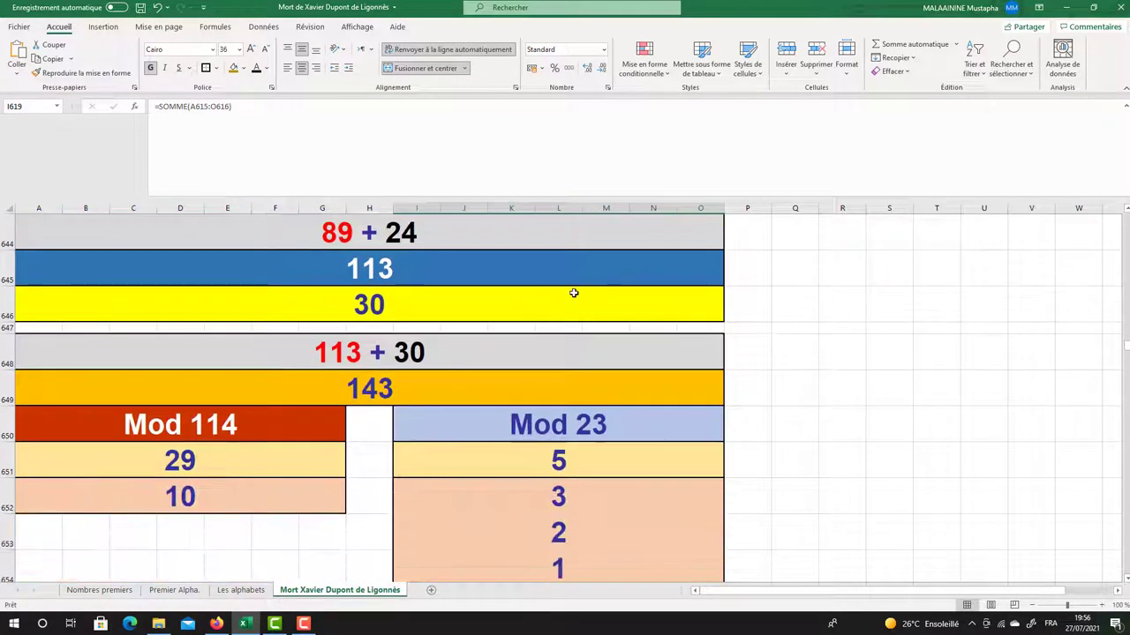
Check the Mod 114 formula in A651 and the SOMME formula in A657 with its source range
scroll(574, 292, down, 1)
click(305, 357)
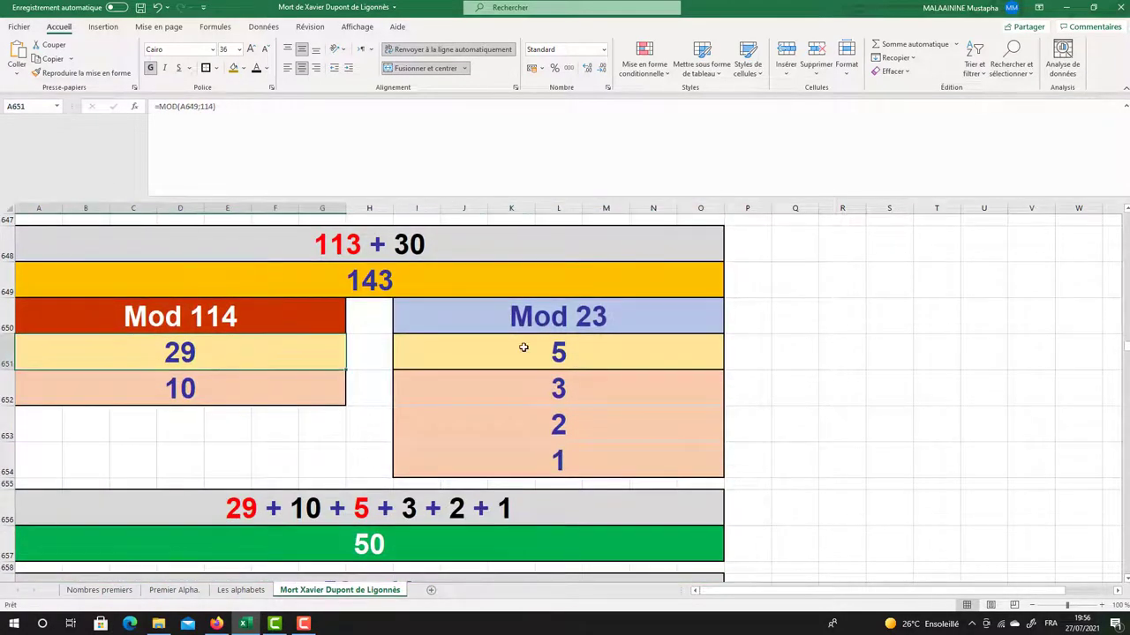
scroll(523, 347, down, 1)
click(353, 463)
double_click(353, 468)
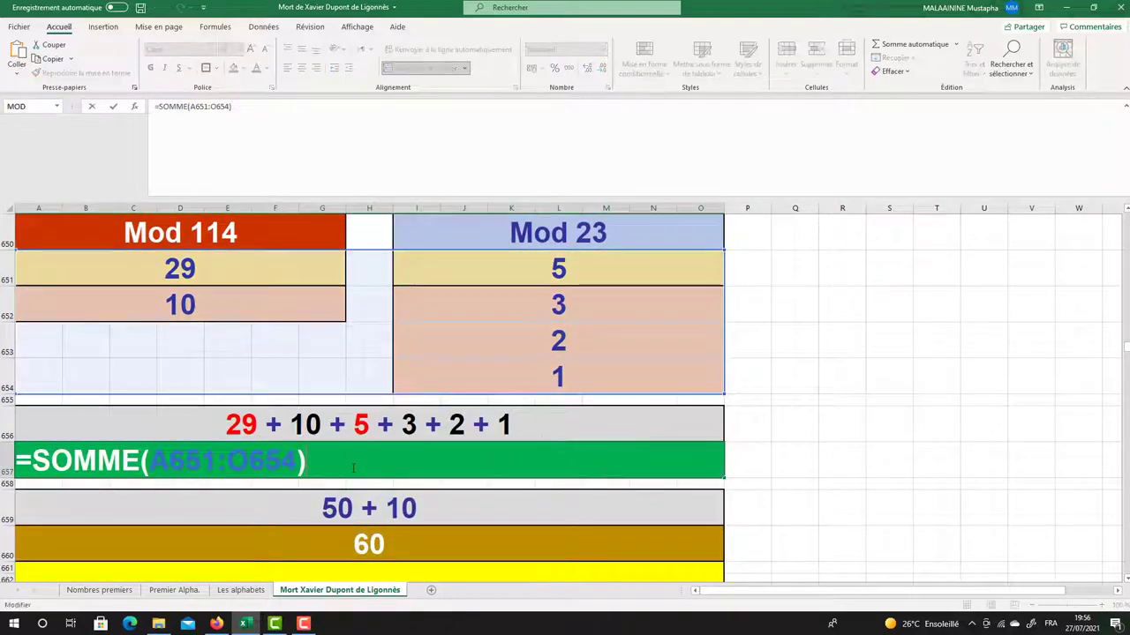
key(Escape)
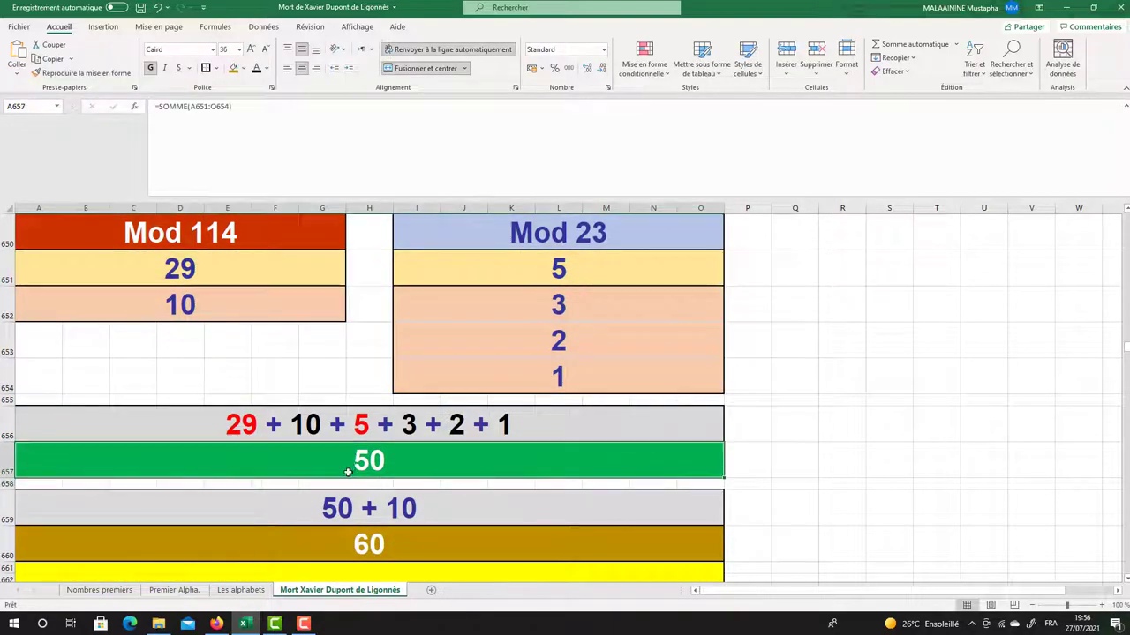
Look up the prime rank in A629 as a term of the addition in row 659
scroll(351, 471, up, 3)
scroll(346, 473, up, 5)
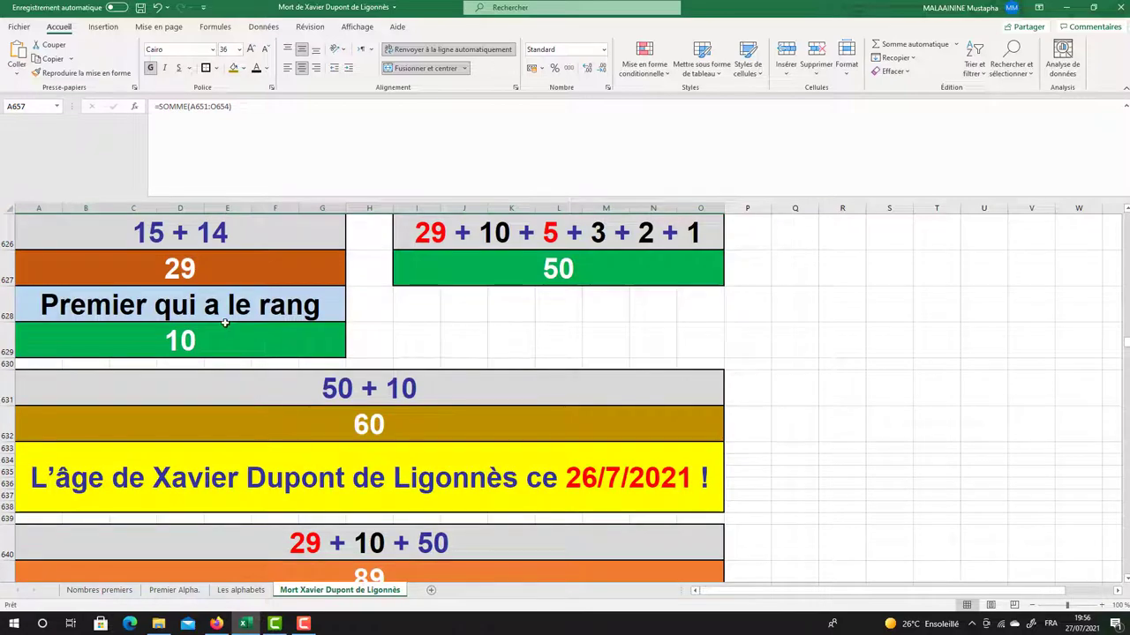
click(216, 342)
scroll(216, 342, down, 10)
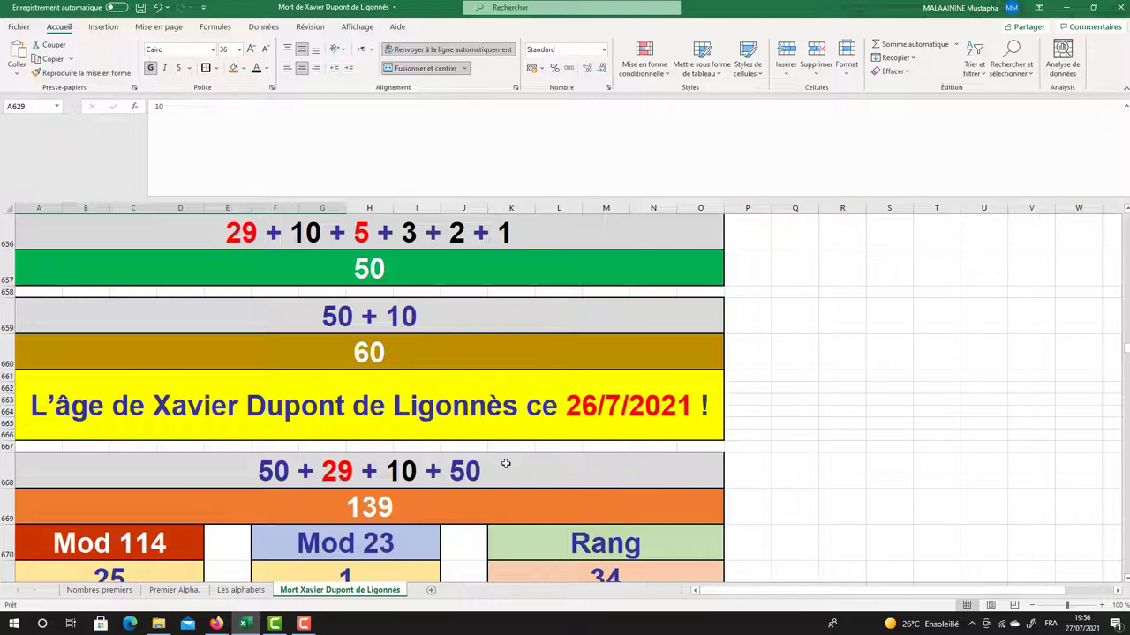
Trace the four-term addition formula in A669 back to its source cells A627, A629 and I627
double_click(365, 504)
scroll(365, 503, up, 4)
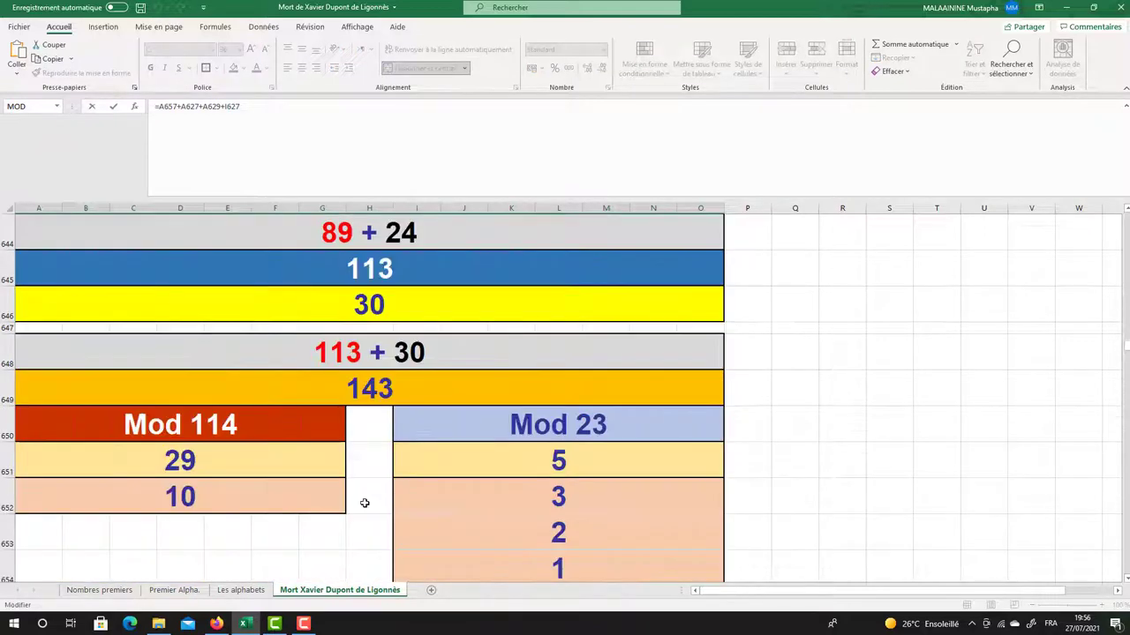
scroll(364, 504, up, 6)
scroll(252, 313, up, 1)
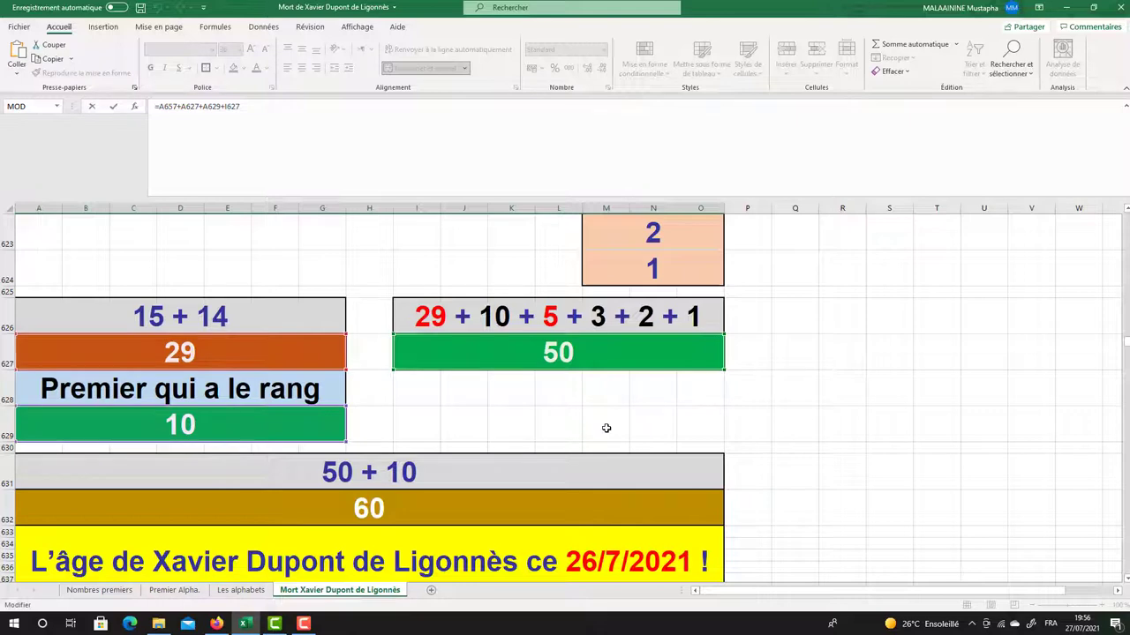
key(Return)
click(398, 507)
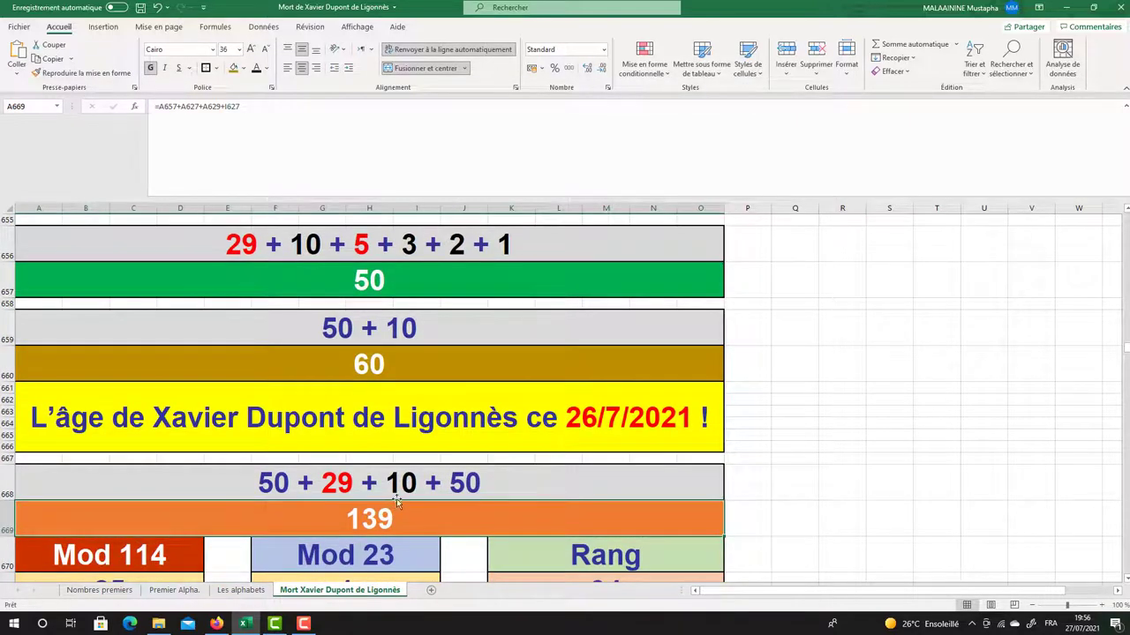
Check the Mod 114 and Mod 23 results in row 671 against the sum in A669
scroll(394, 465, down, 1)
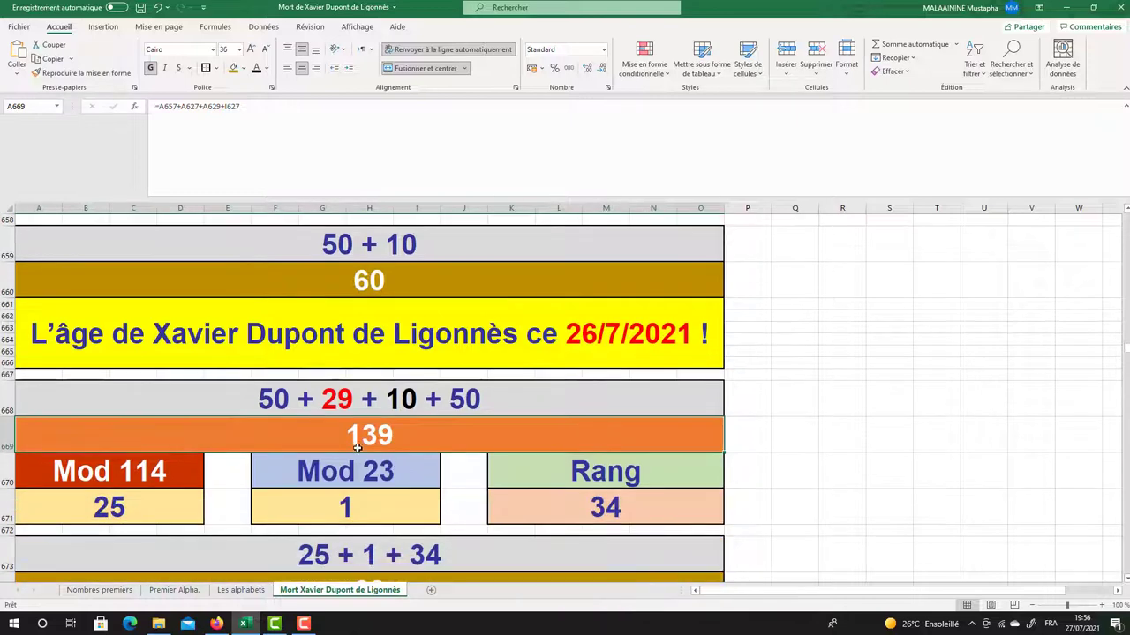
click(131, 502)
click(262, 497)
drag(177, 497, 263, 510)
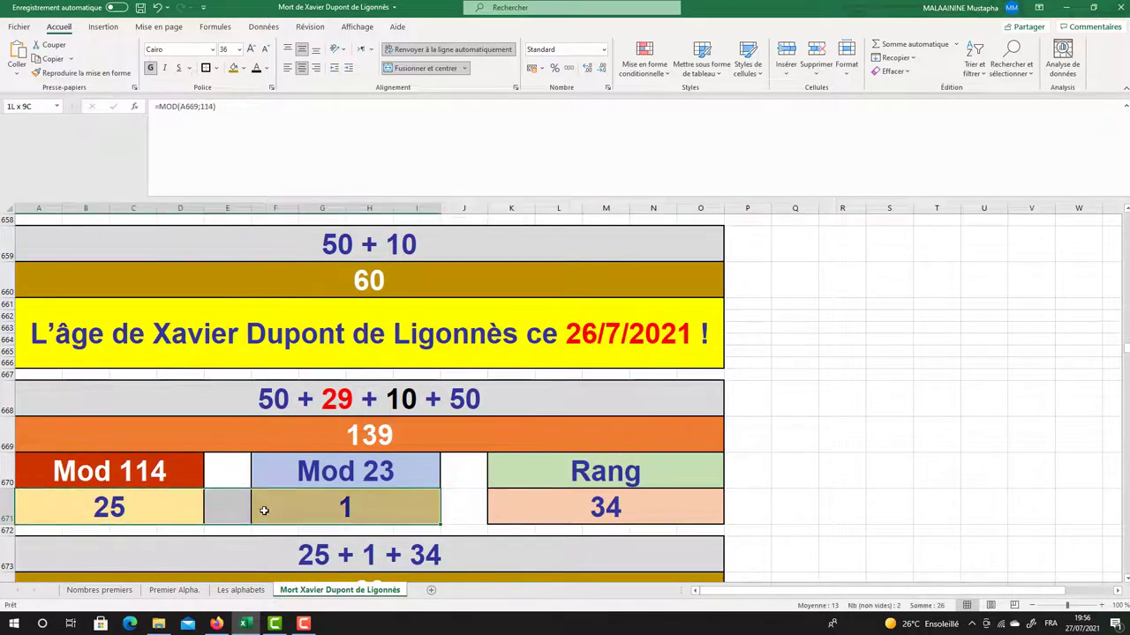
click(394, 432)
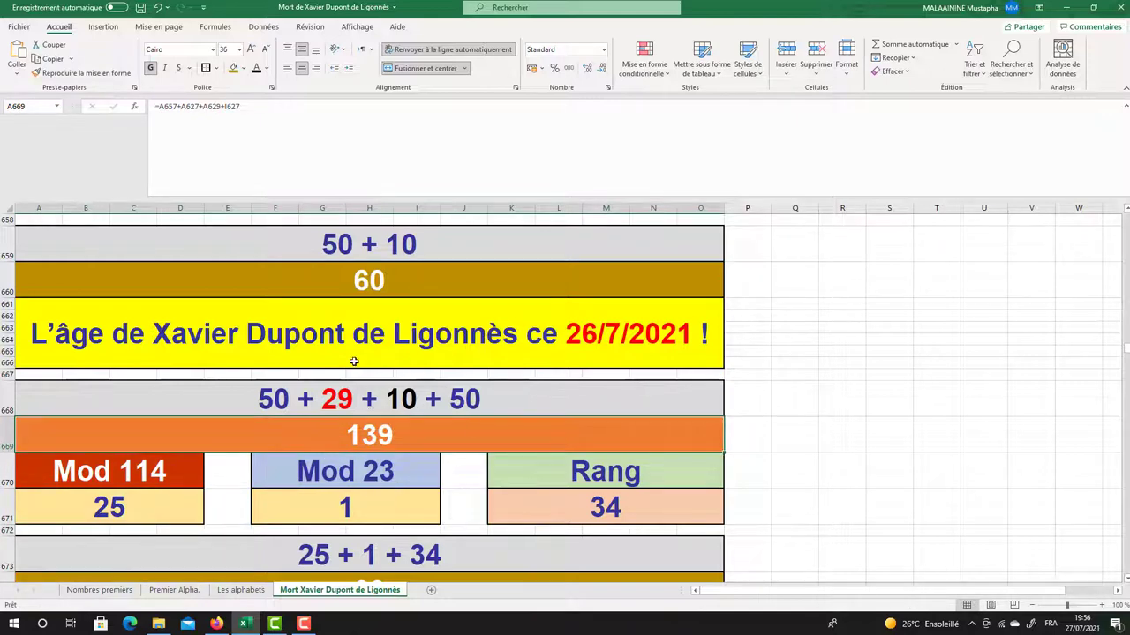
Check the prime rank in K671 and the three-term addition formula in A674
scroll(416, 408, down, 1)
click(611, 423)
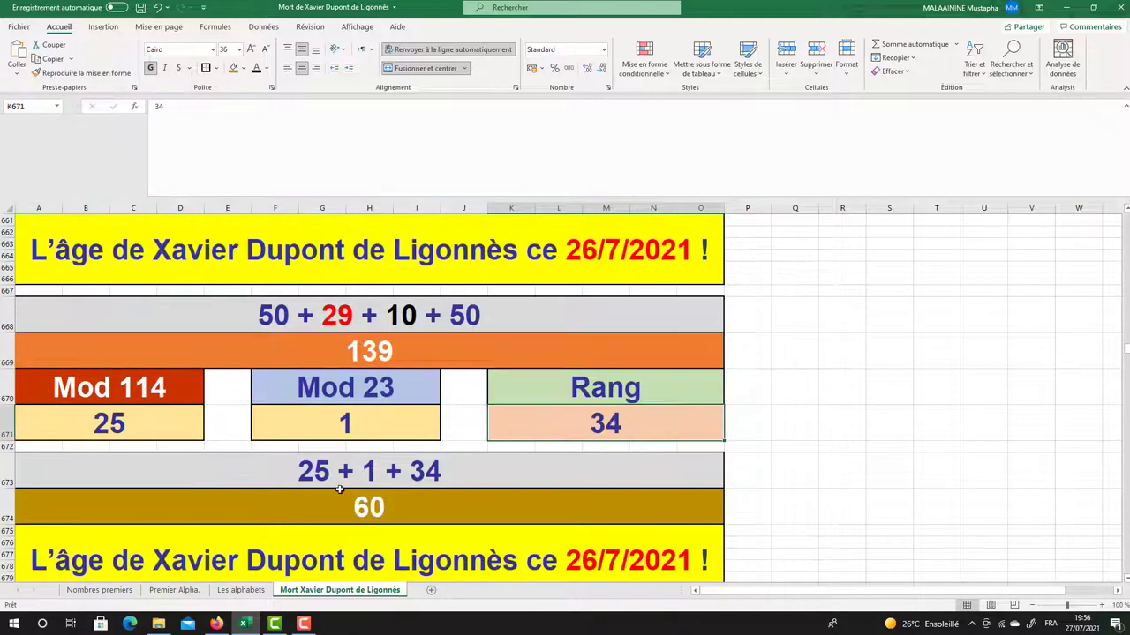
double_click(332, 501)
key(Return)
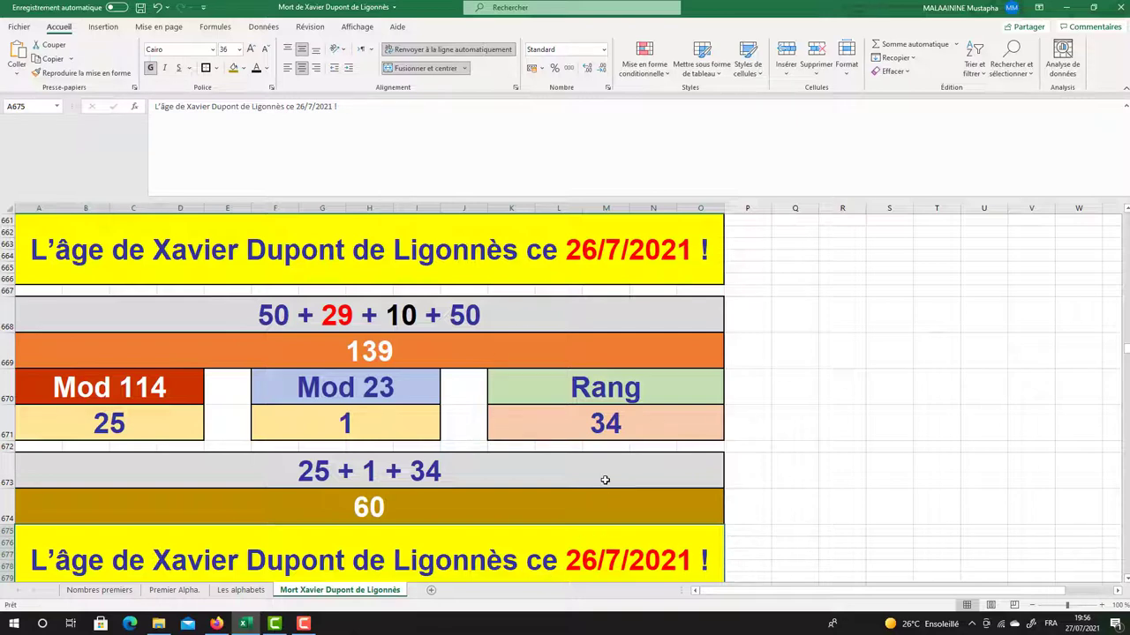
Trace the subtraction formula in A683 back to its source cells A645 and A646
scroll(605, 480, down, 2)
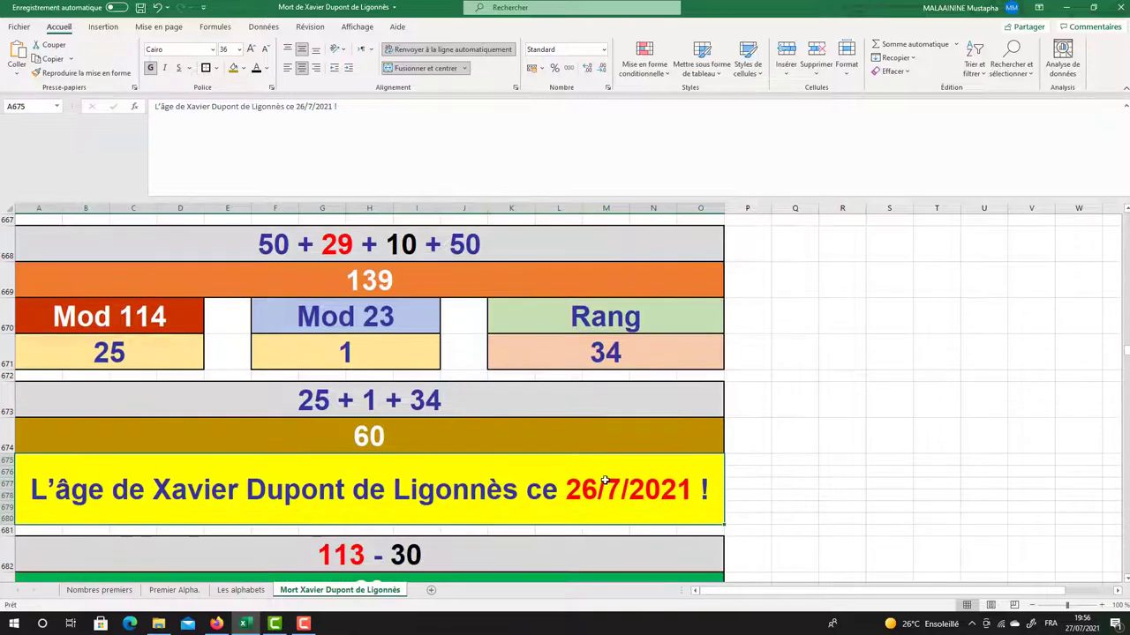
scroll(605, 480, up, 2)
scroll(605, 480, up, 6)
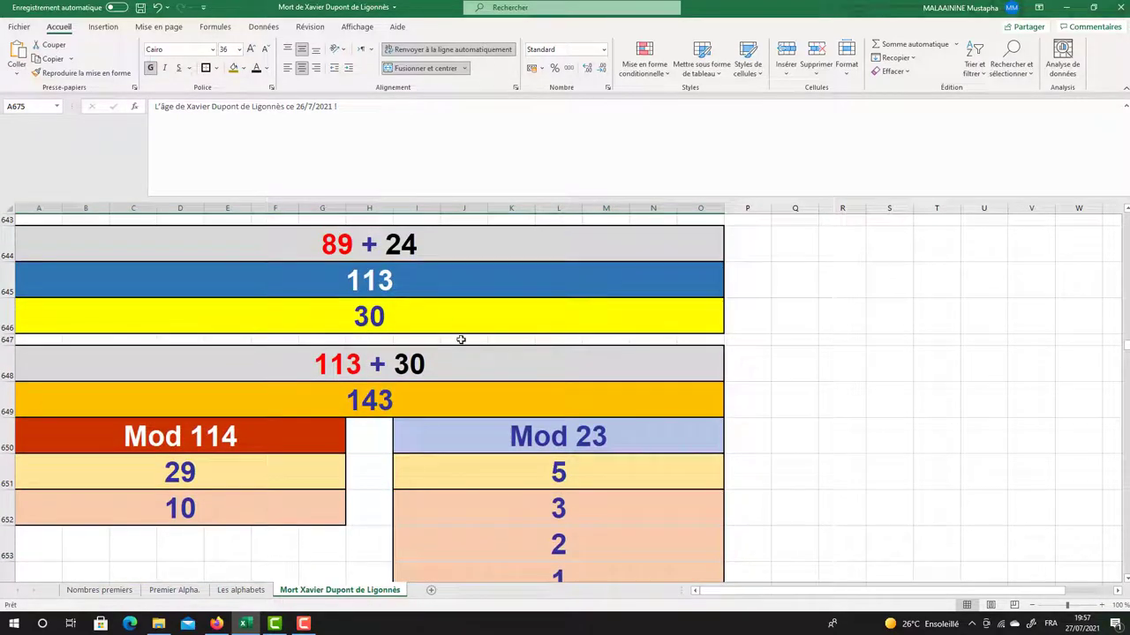
drag(399, 282, 391, 319)
scroll(391, 320, down, 6)
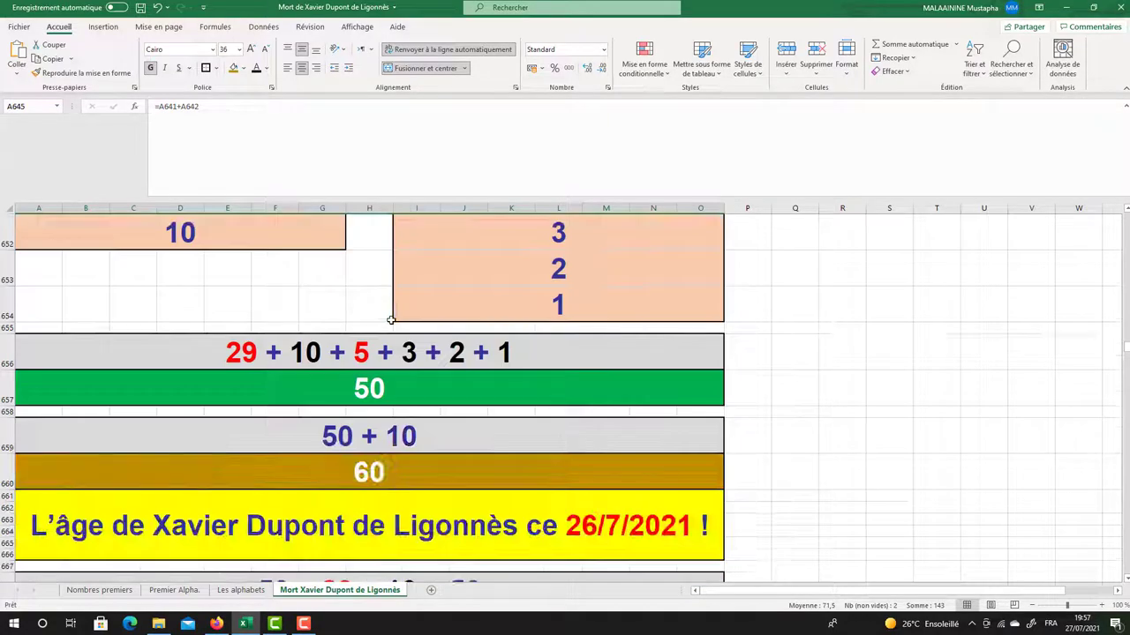
scroll(391, 320, down, 1)
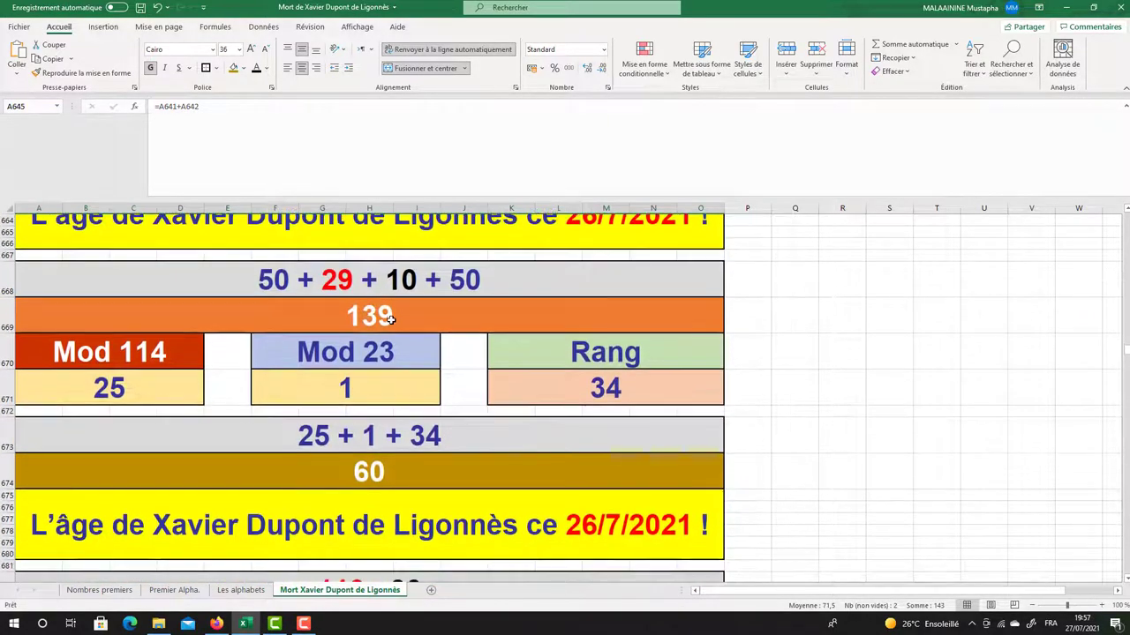
scroll(391, 320, down, 5)
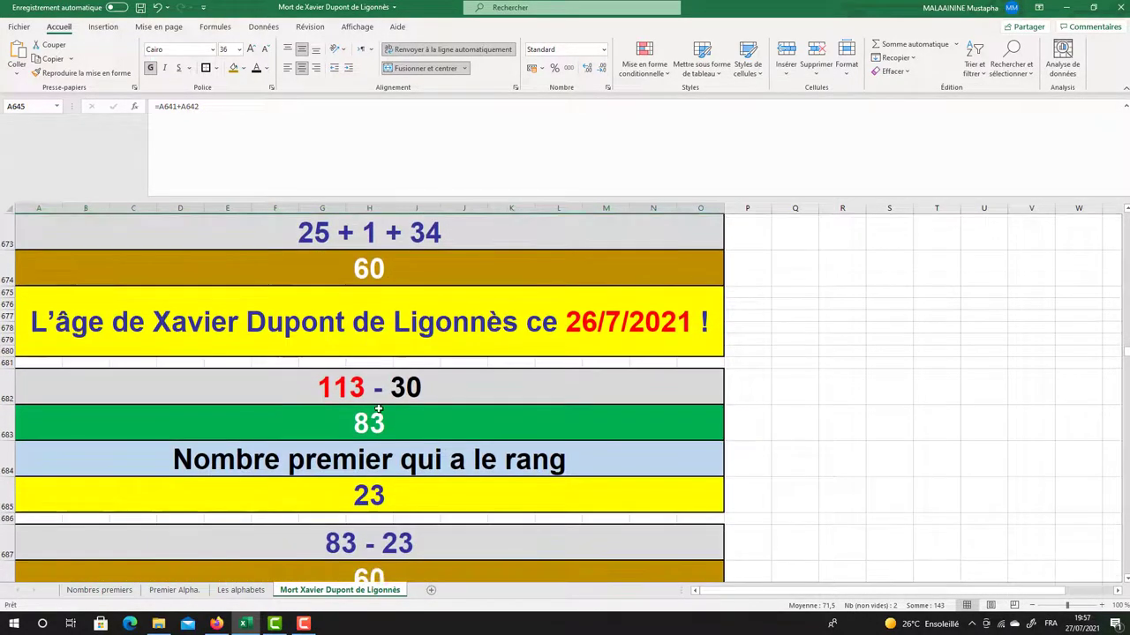
click(377, 408)
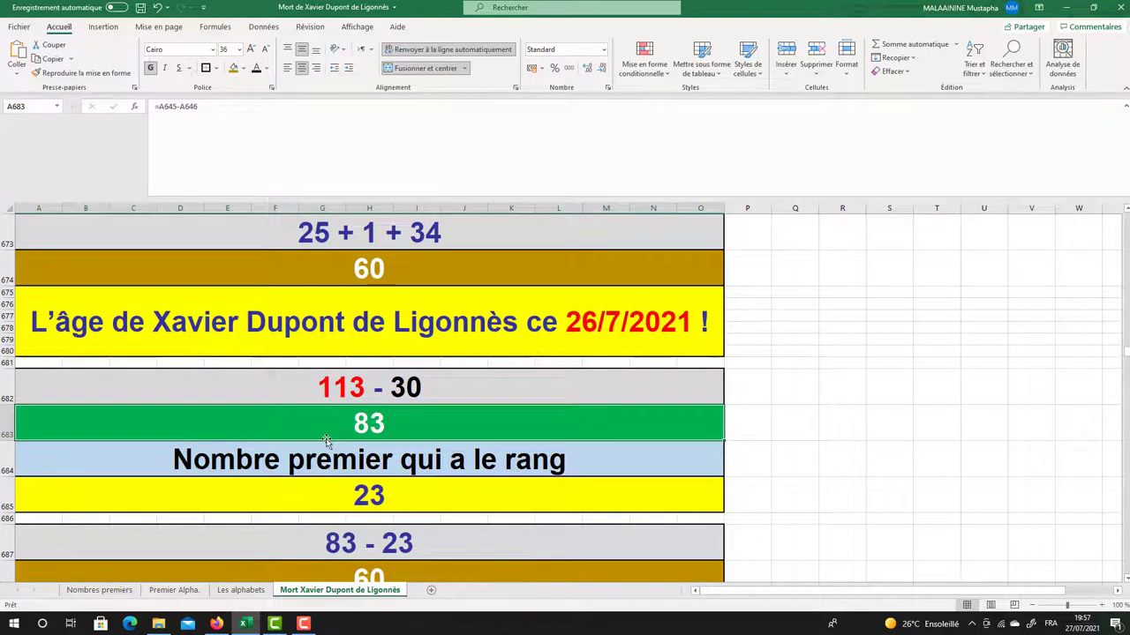
Check the prime rank in A685 and the subtraction formula in A688
click(384, 493)
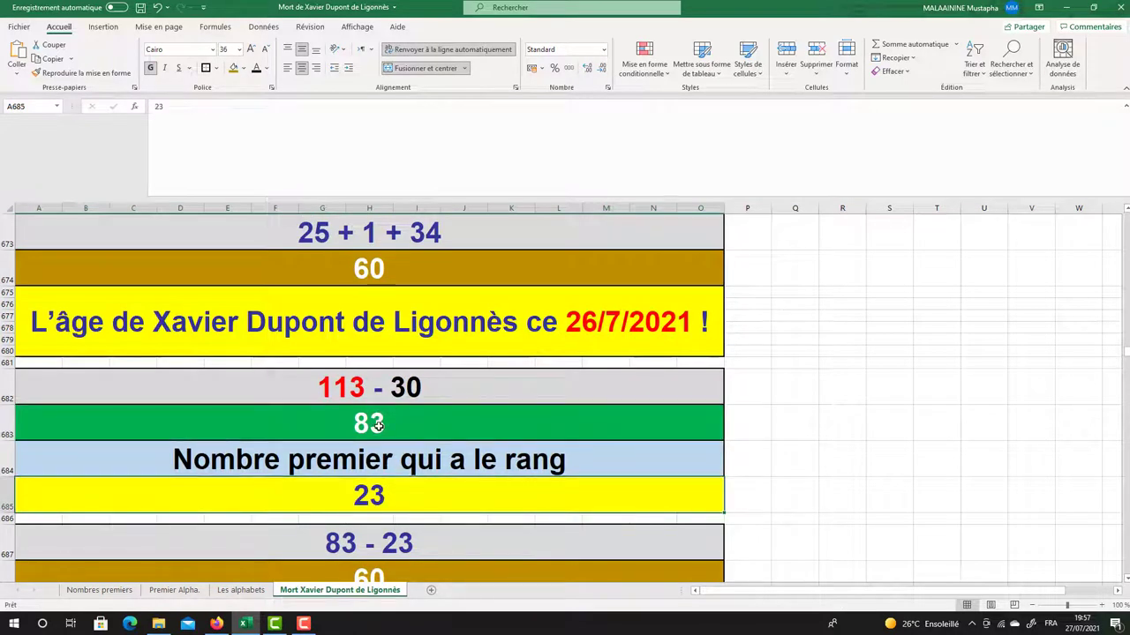
scroll(370, 467, down, 1)
click(362, 495)
scroll(362, 494, down, 3)
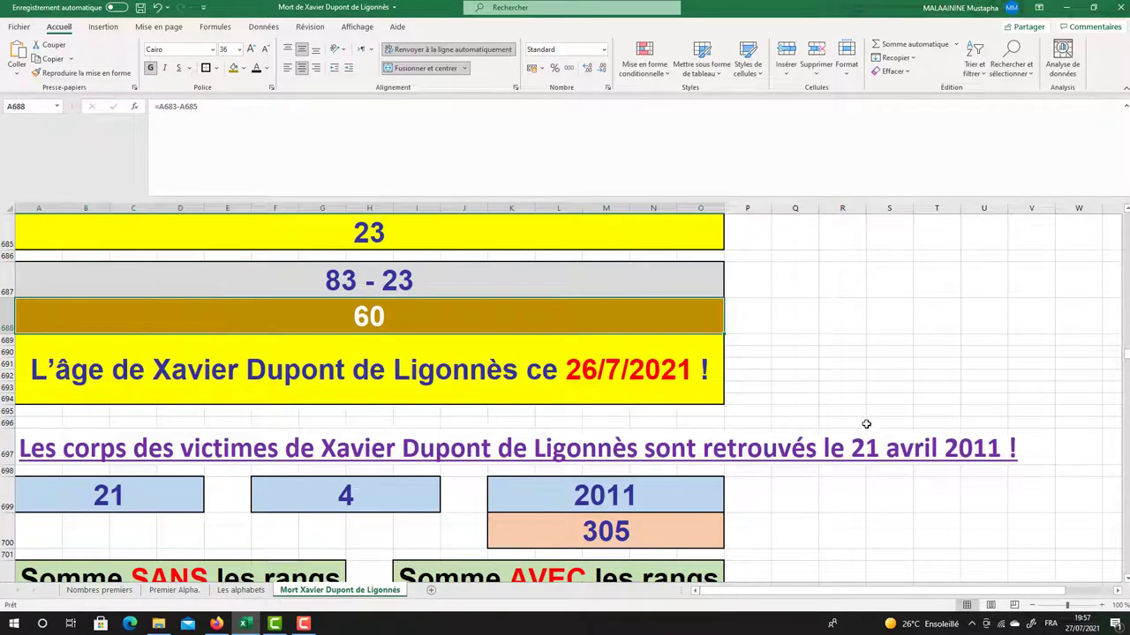
Compare the 21 April 2011 date in the article excerpt with the date cells in row 699 and the rank in K700
scroll(866, 425, up, 20)
scroll(864, 425, up, 1)
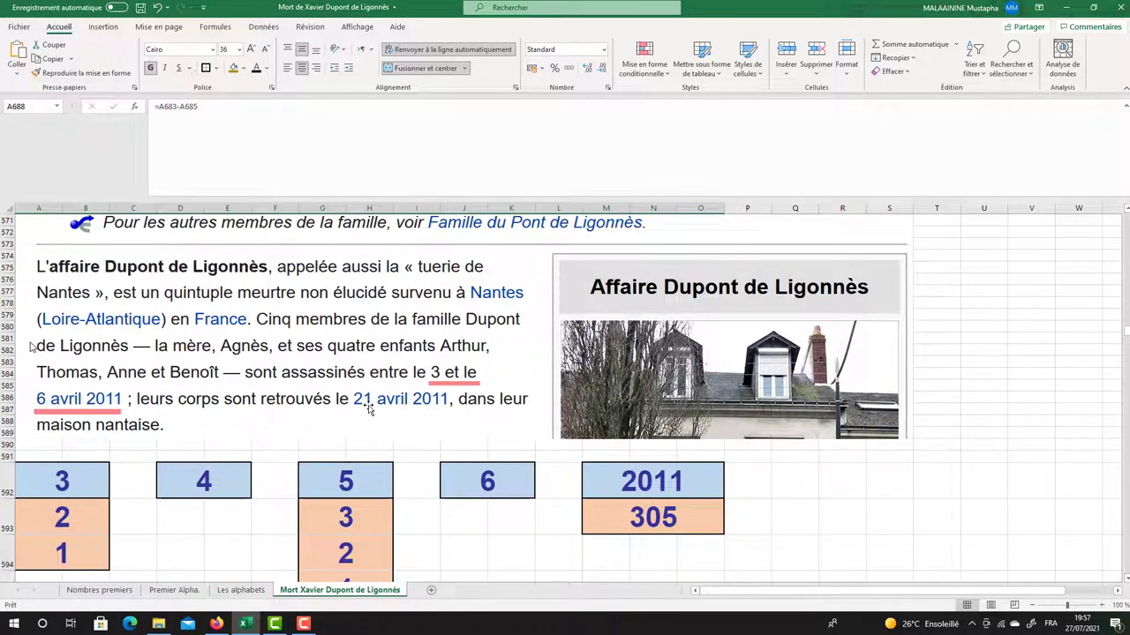
scroll(369, 409, down, 20)
scroll(367, 405, down, 11)
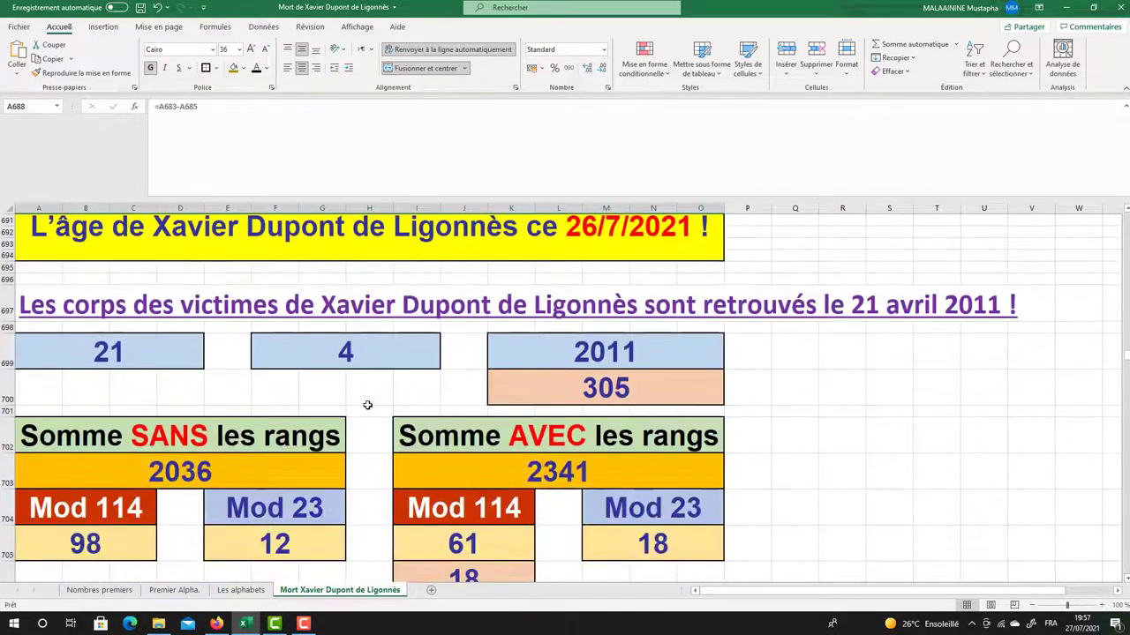
click(179, 360)
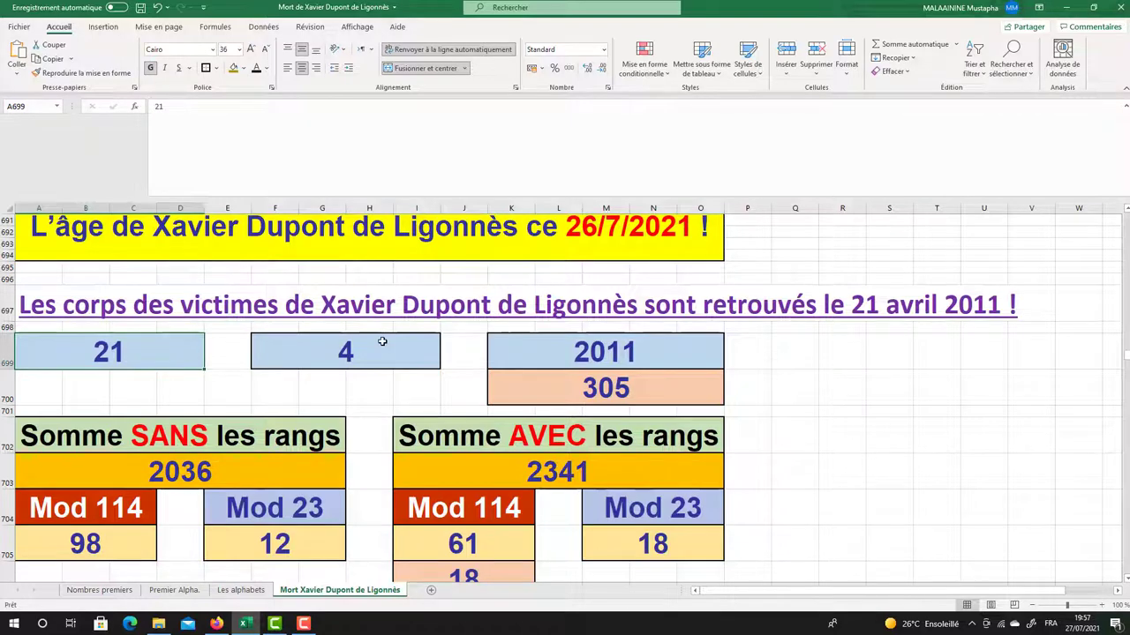
click(383, 344)
click(588, 346)
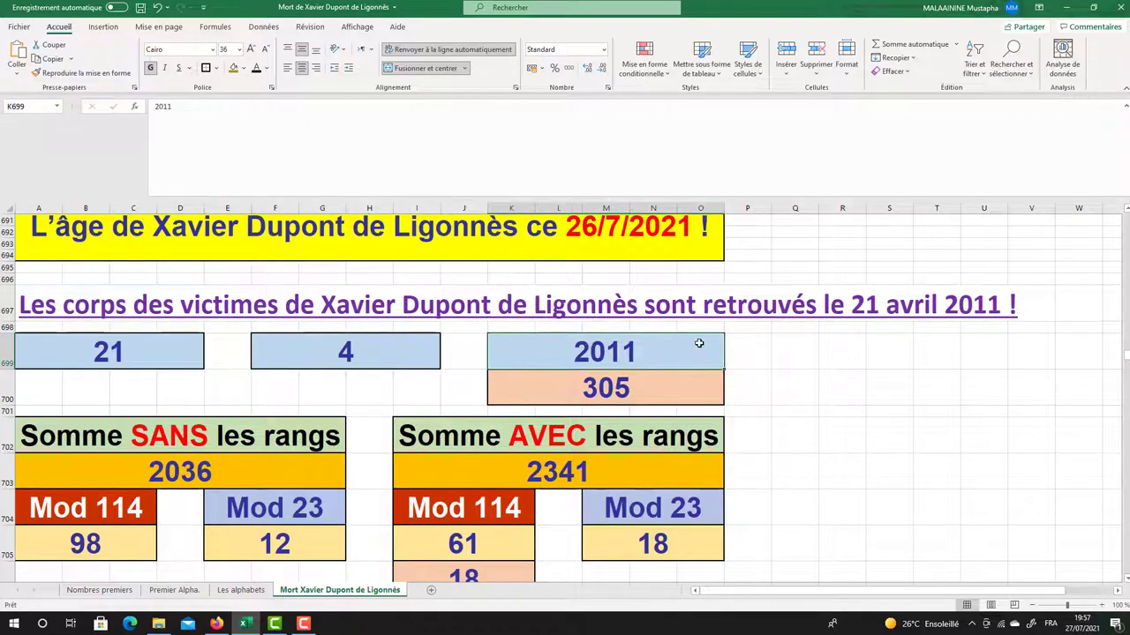
click(631, 388)
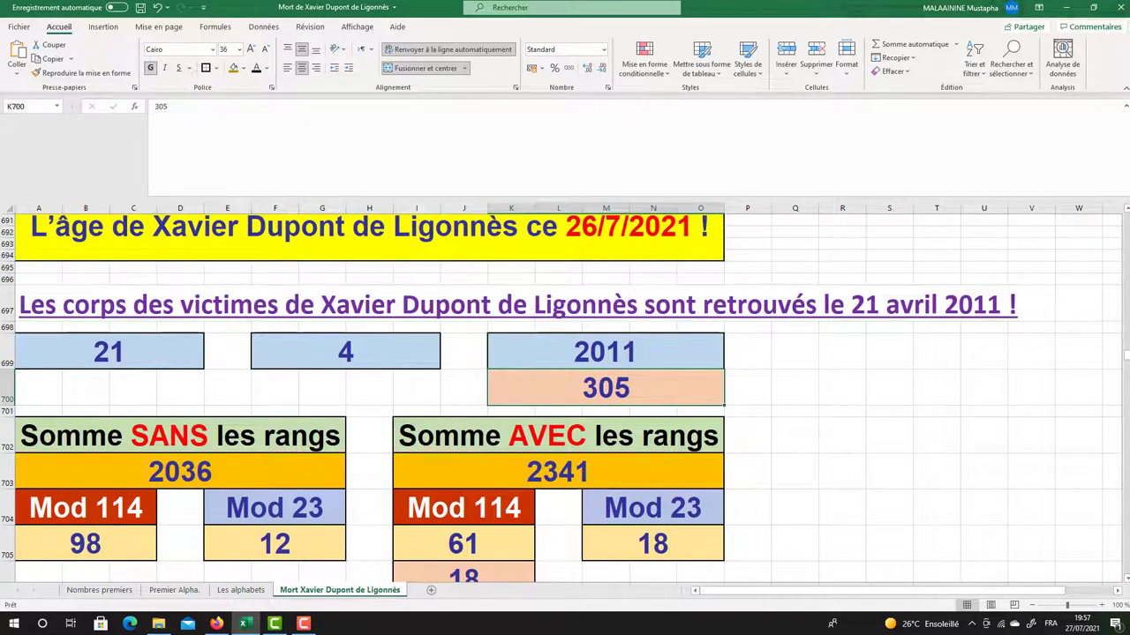
Inspect the SOMME formulas without and with ranks in A703 and I703 and their source ranges
double_click(165, 470)
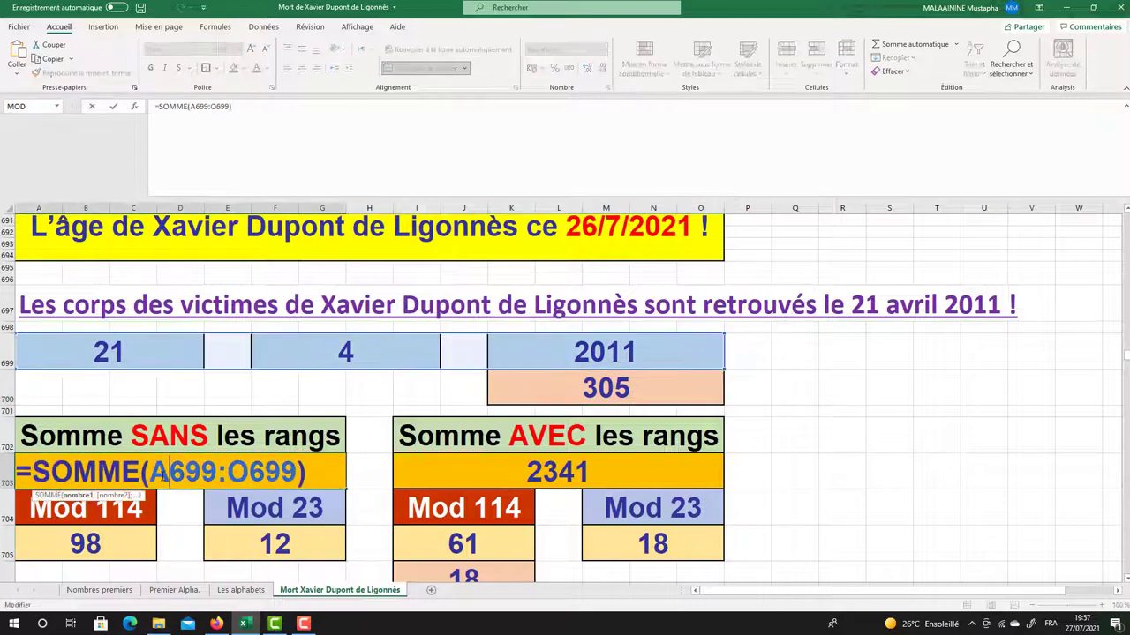
key(Return)
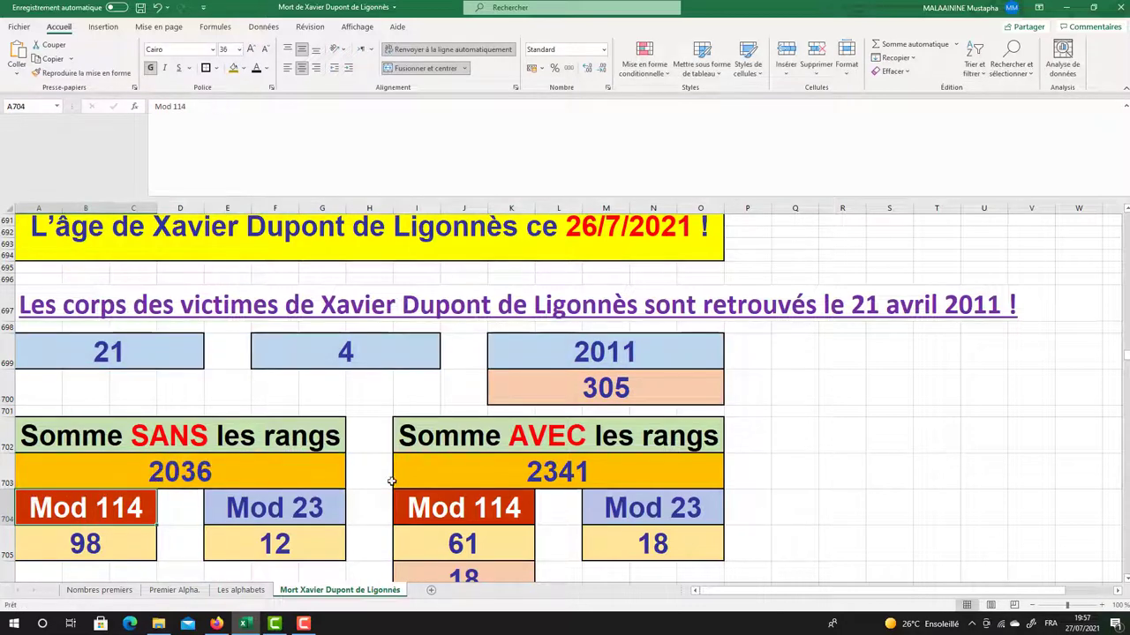
double_click(555, 389)
double_click(549, 473)
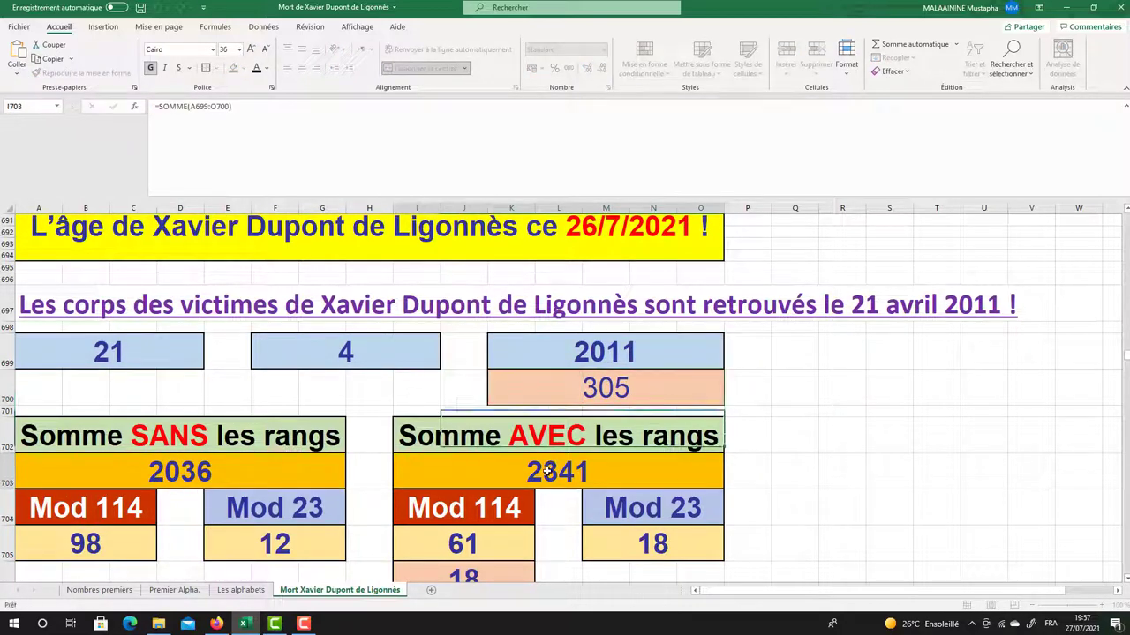
key(Return)
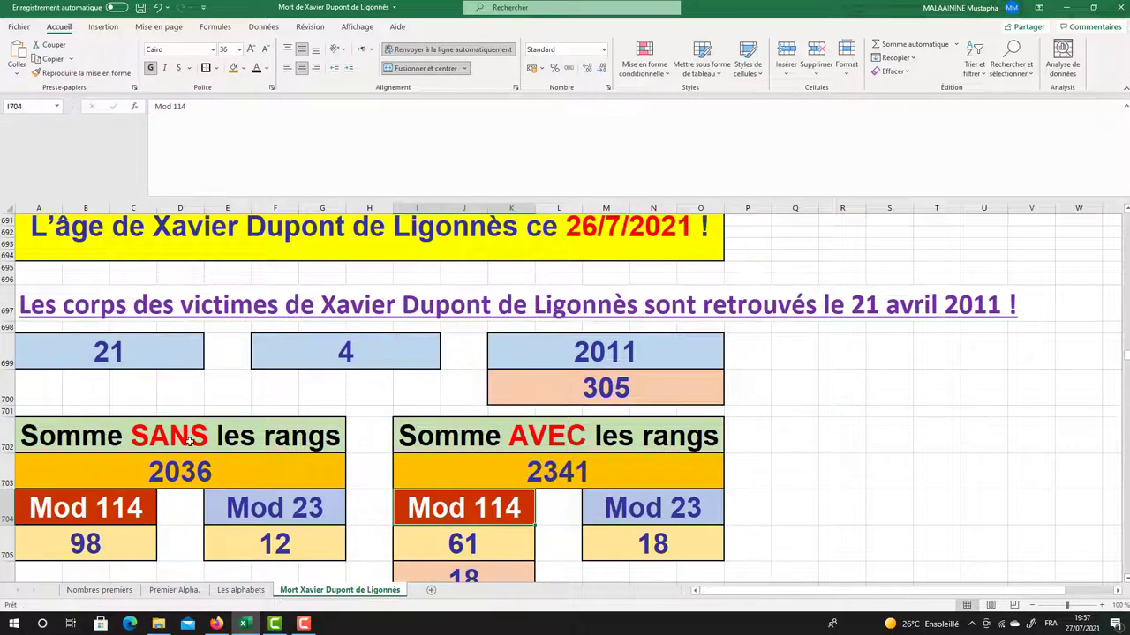
Check the Mod 114 and Mod 23 results in row 705 and the prime rank in I706
scroll(194, 474, down, 2)
click(132, 473)
click(264, 474)
click(427, 473)
click(618, 475)
click(484, 507)
Inspect the SOMME formulas in A709 and I709 that total the modulo results without and with ranks
scroll(494, 445, down, 2)
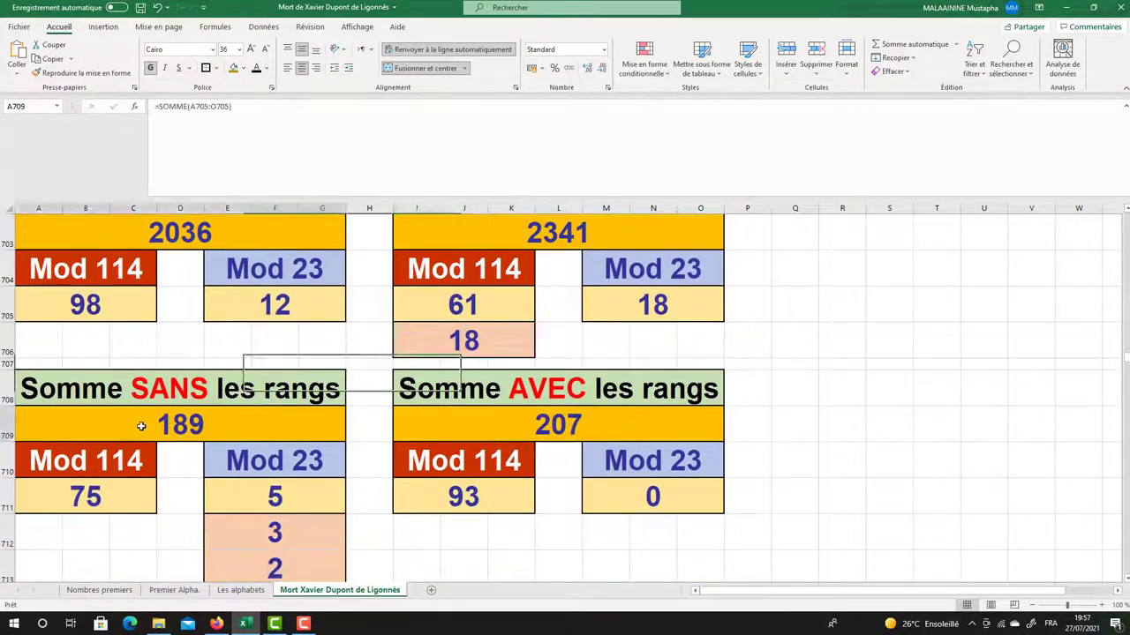
double_click(142, 426)
key(Return)
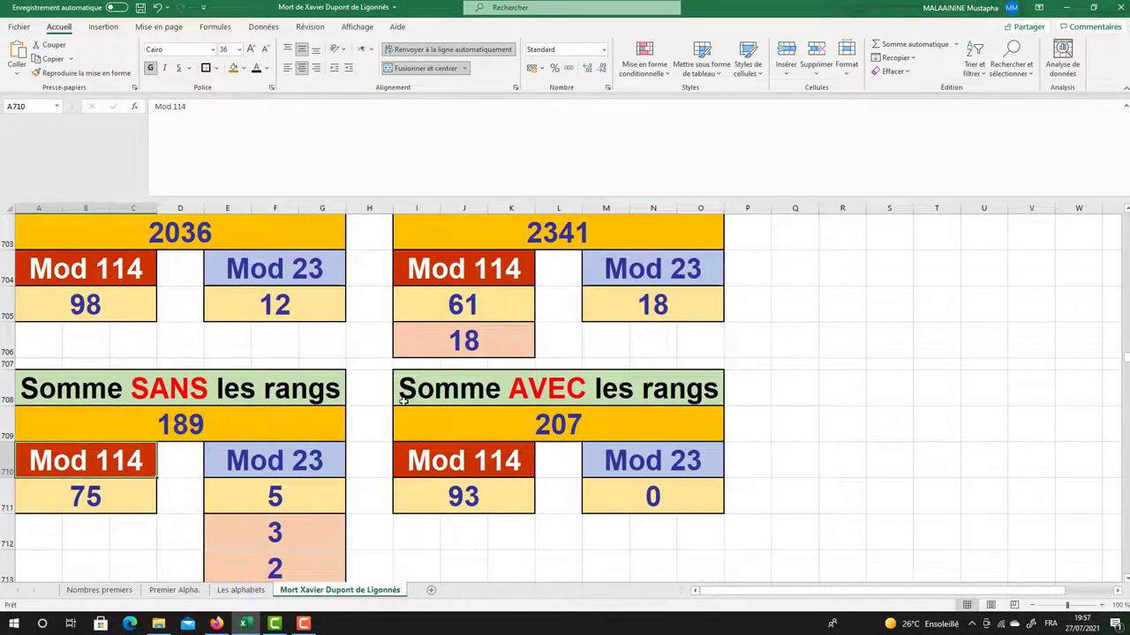
scroll(133, 441, down, 1)
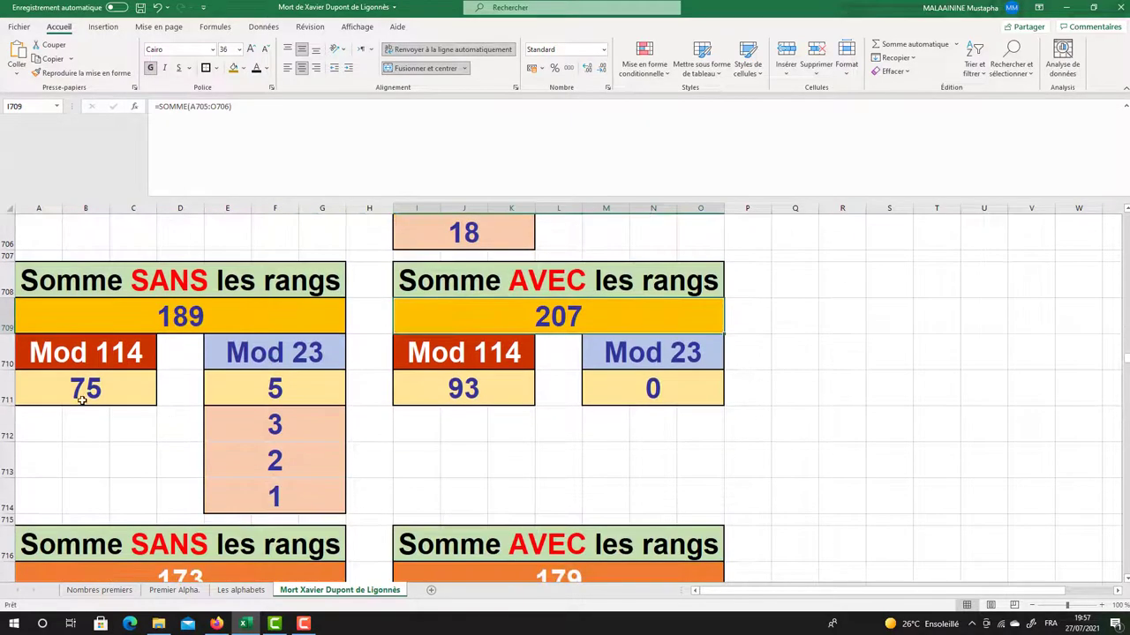
Check the modulo results in A711 and E711 and the chained prime ranks in E712 to E714
click(85, 393)
drag(365, 384, 272, 403)
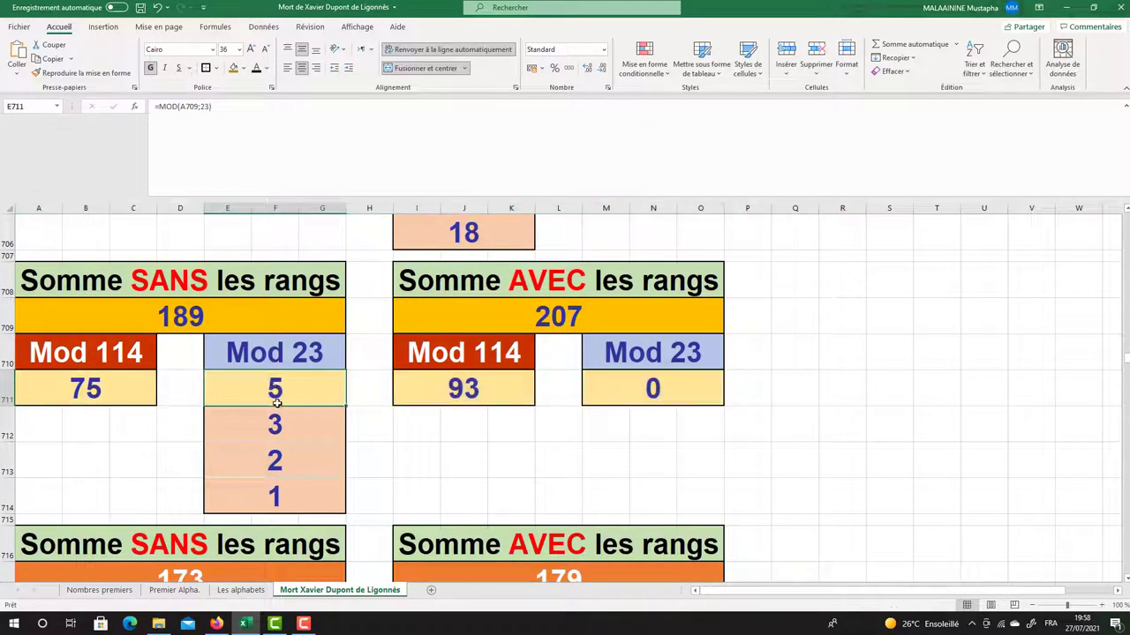
click(269, 417)
click(270, 452)
click(277, 495)
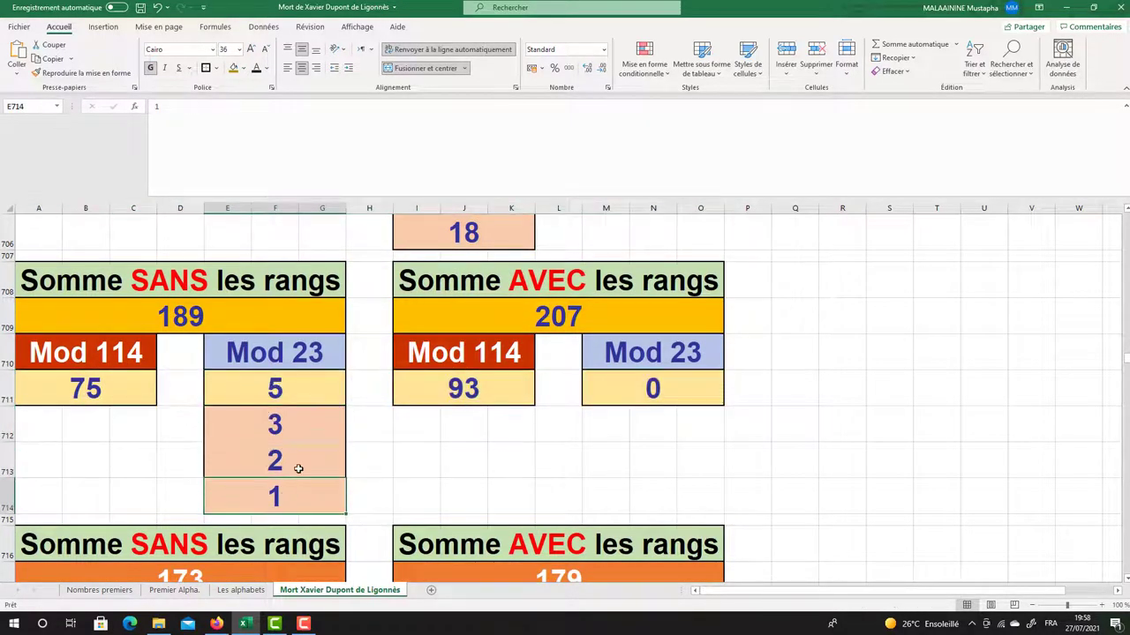
Inspect the SOMME formulas in A717 and I717 and the ranges they add up
scroll(295, 468, down, 1)
click(184, 497)
double_click(184, 497)
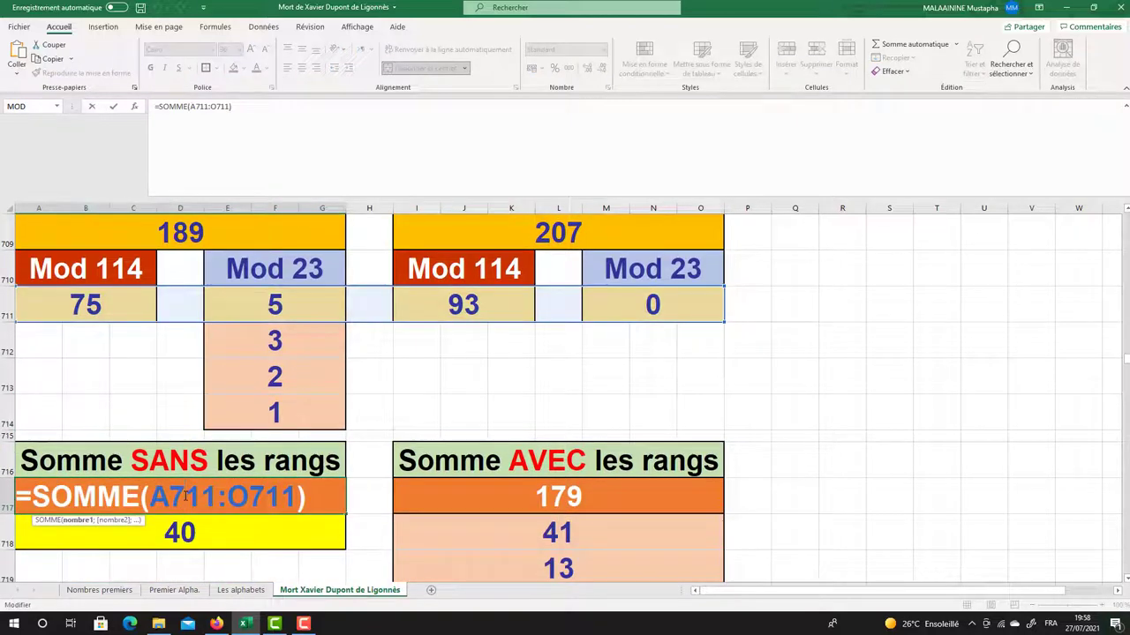
key(Return)
double_click(519, 497)
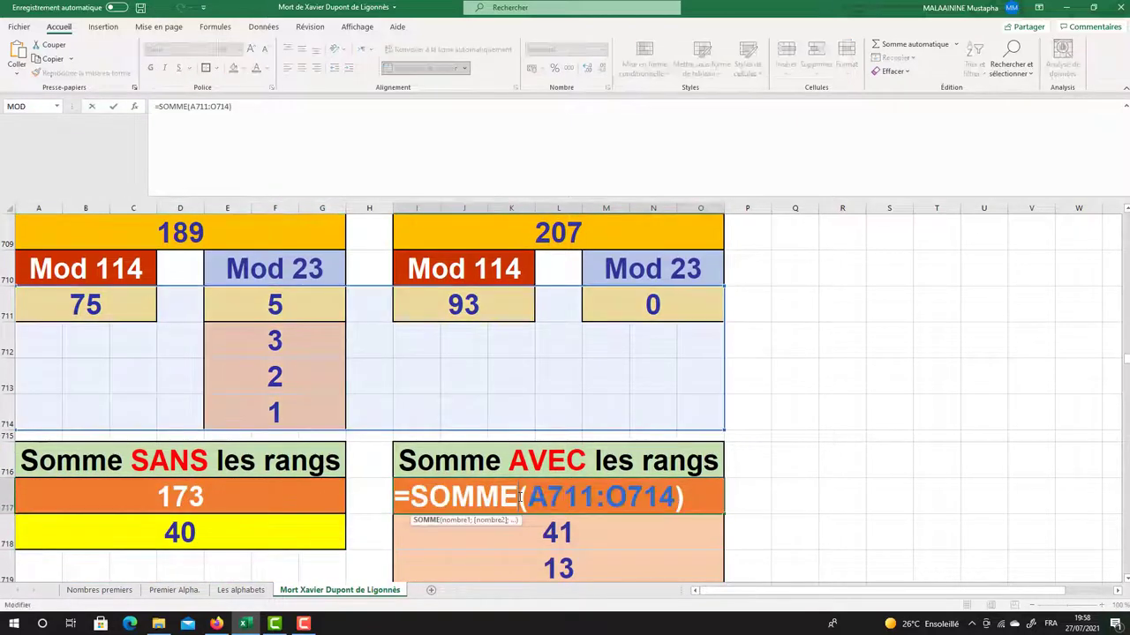
key(Return)
Match the sums in A717 and I717 with the prime ranks listed beneath them
scroll(519, 497, down, 1)
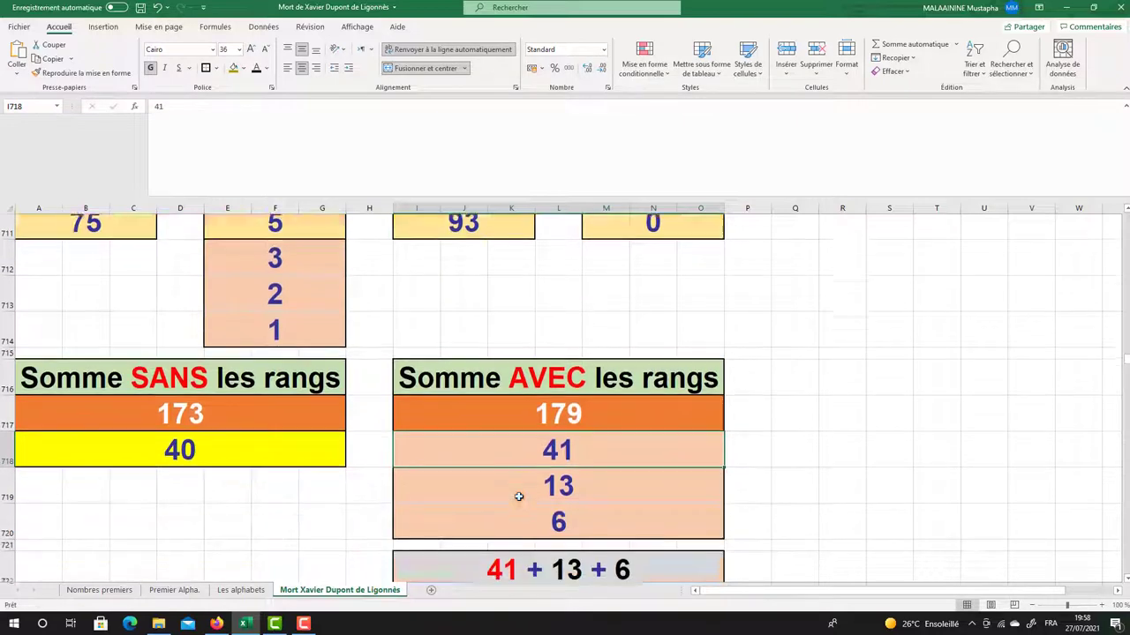
click(200, 389)
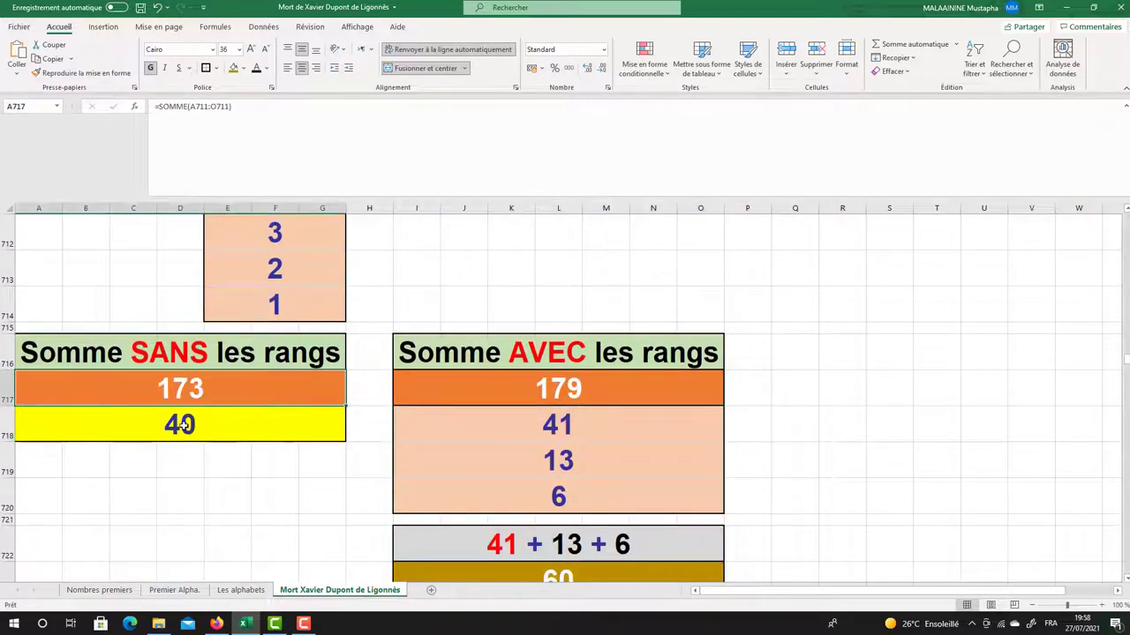
click(181, 425)
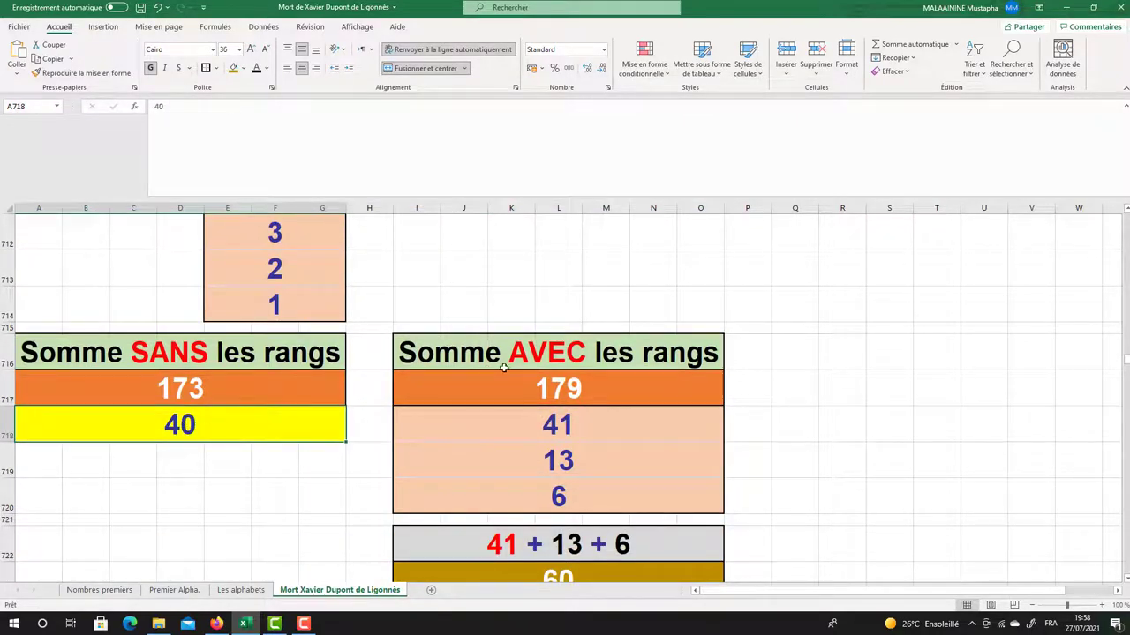
click(545, 391)
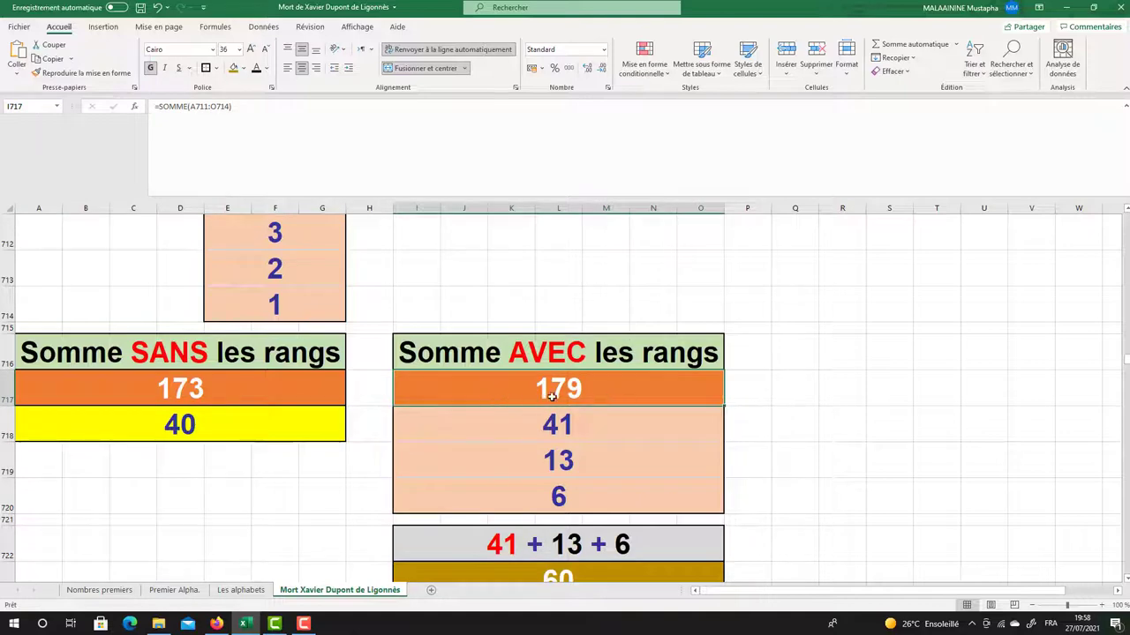
key(Down)
key(Down)
key(Down)
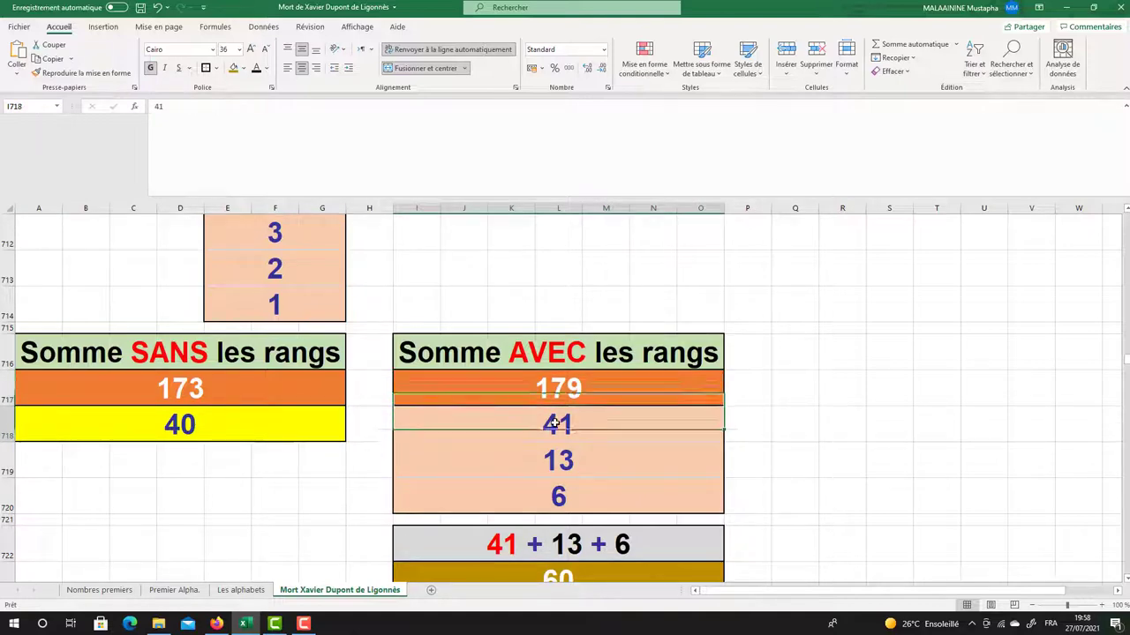
Compare the chained ranks in I718 to I720 with the three-term addition formula in I723
drag(556, 425, 556, 496)
scroll(553, 468, down, 1)
click(551, 469)
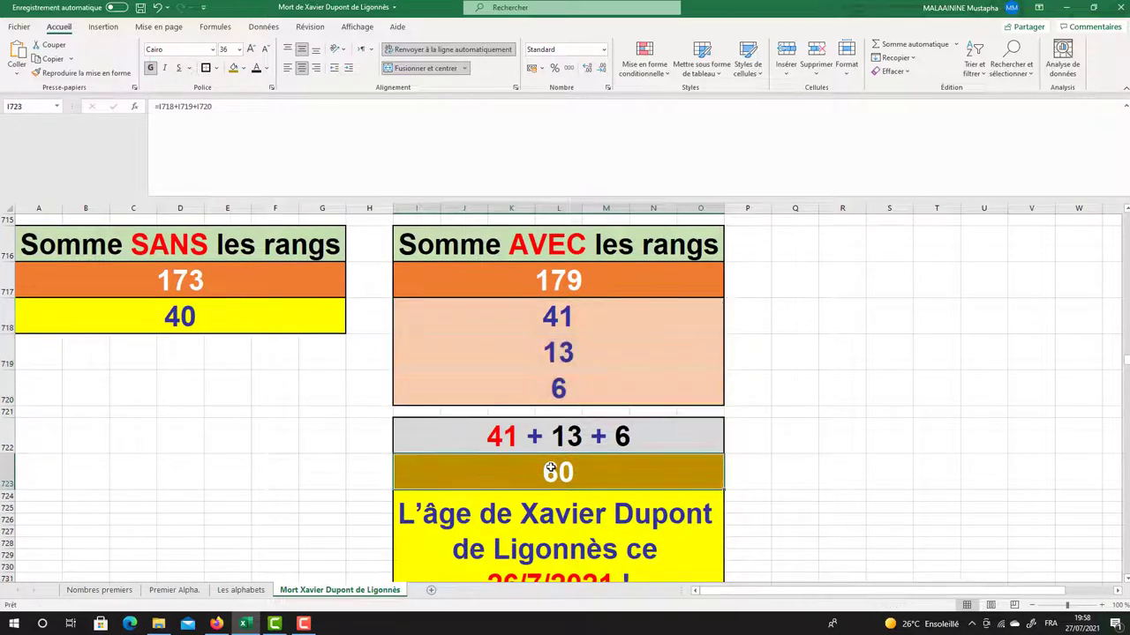
Inspect the formula in A736 and trace it to its source cells A717, A718 and I717
scroll(551, 469, down, 1)
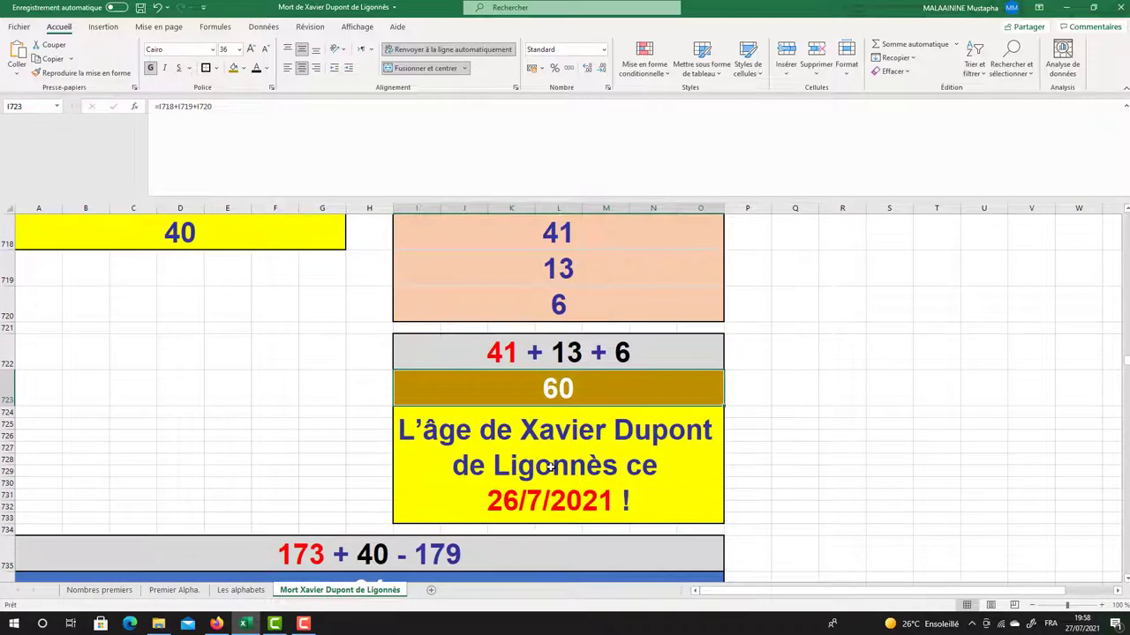
scroll(232, 361, up, 1)
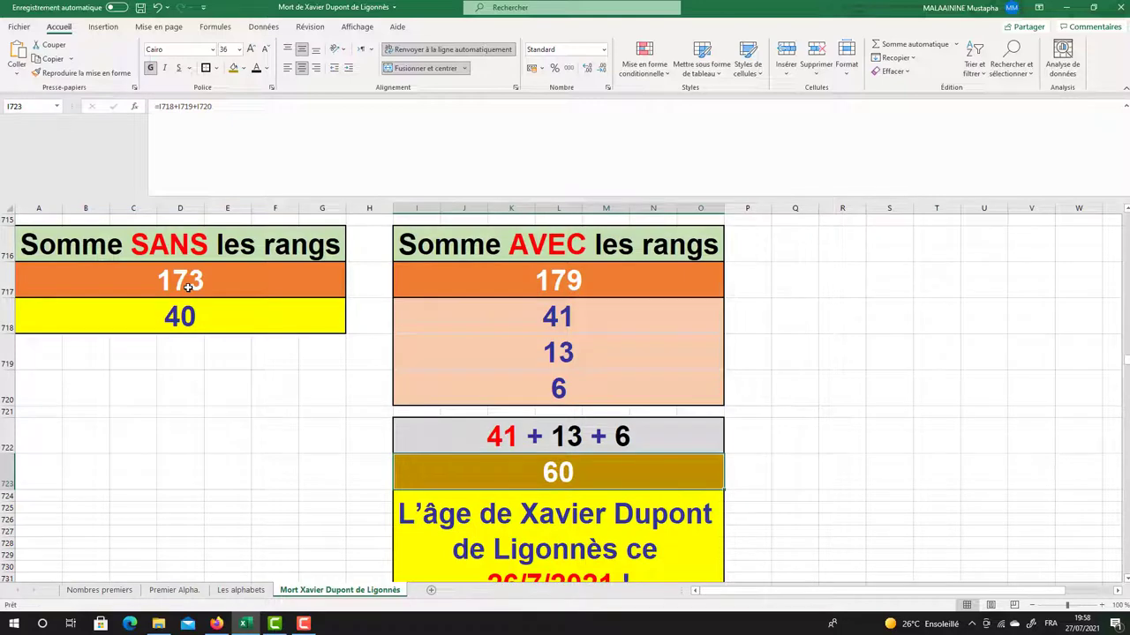
scroll(193, 296, down, 2)
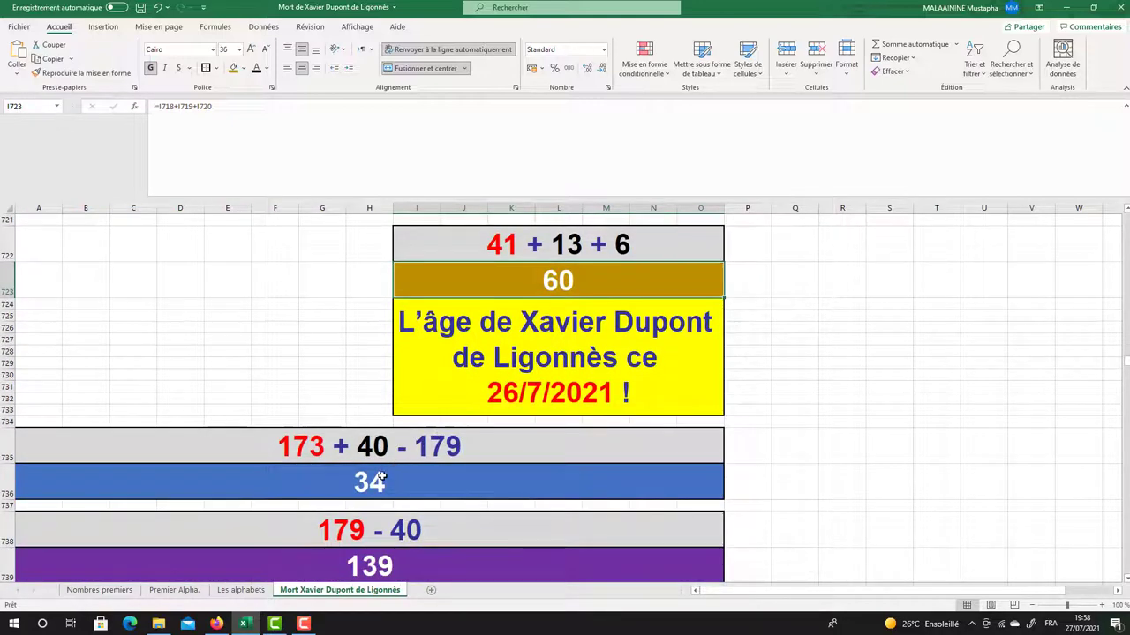
double_click(381, 478)
scroll(383, 474, up, 3)
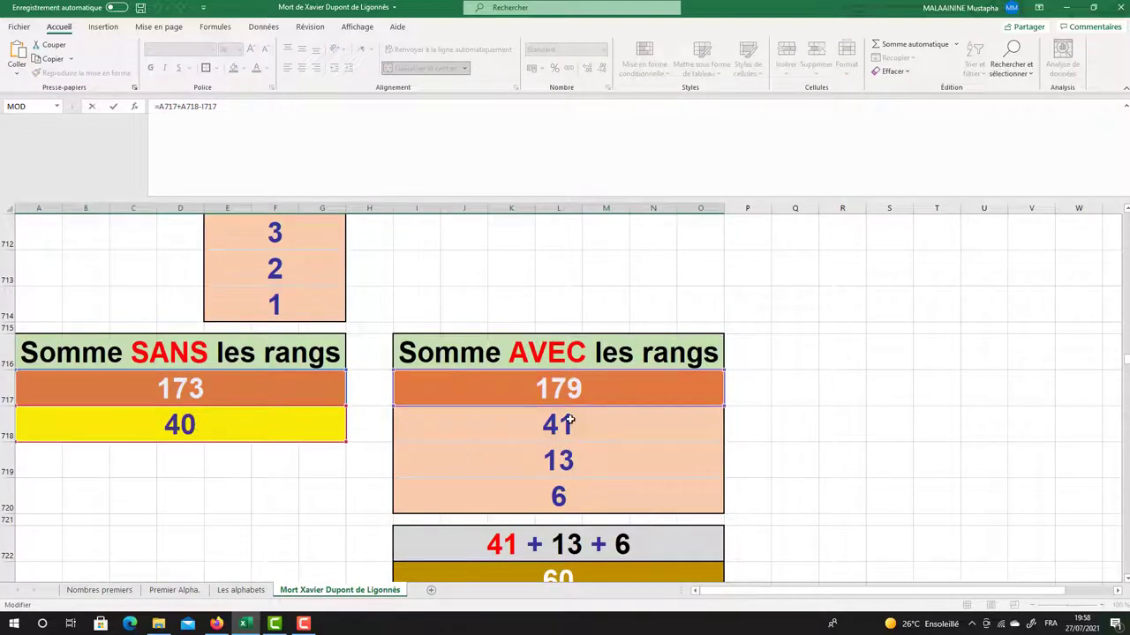
scroll(560, 468, down, 1)
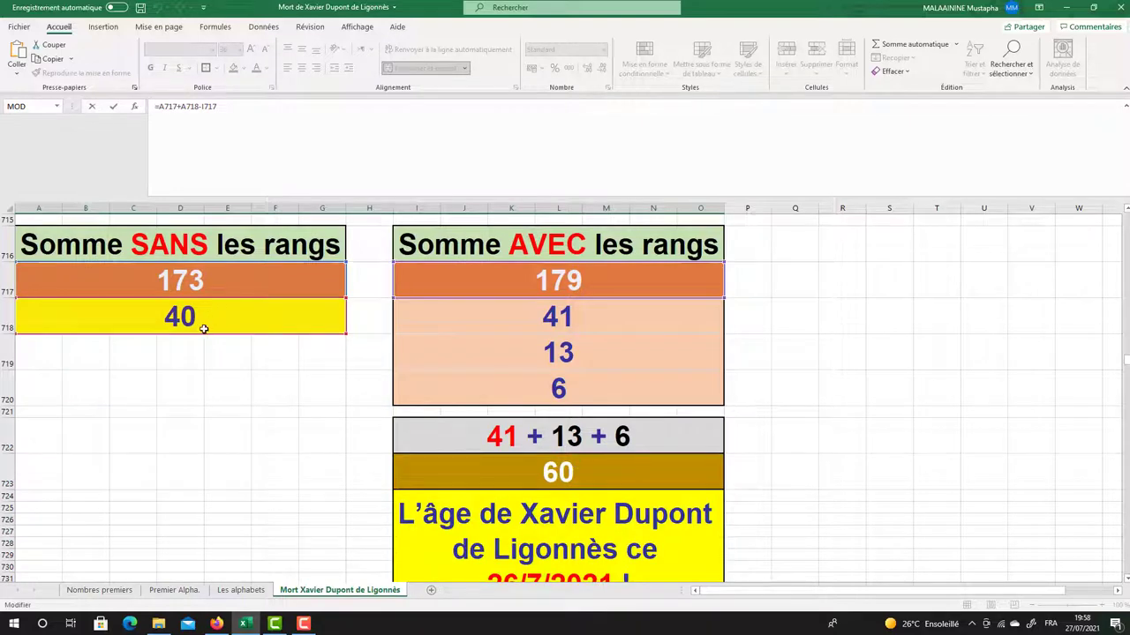
key(Return)
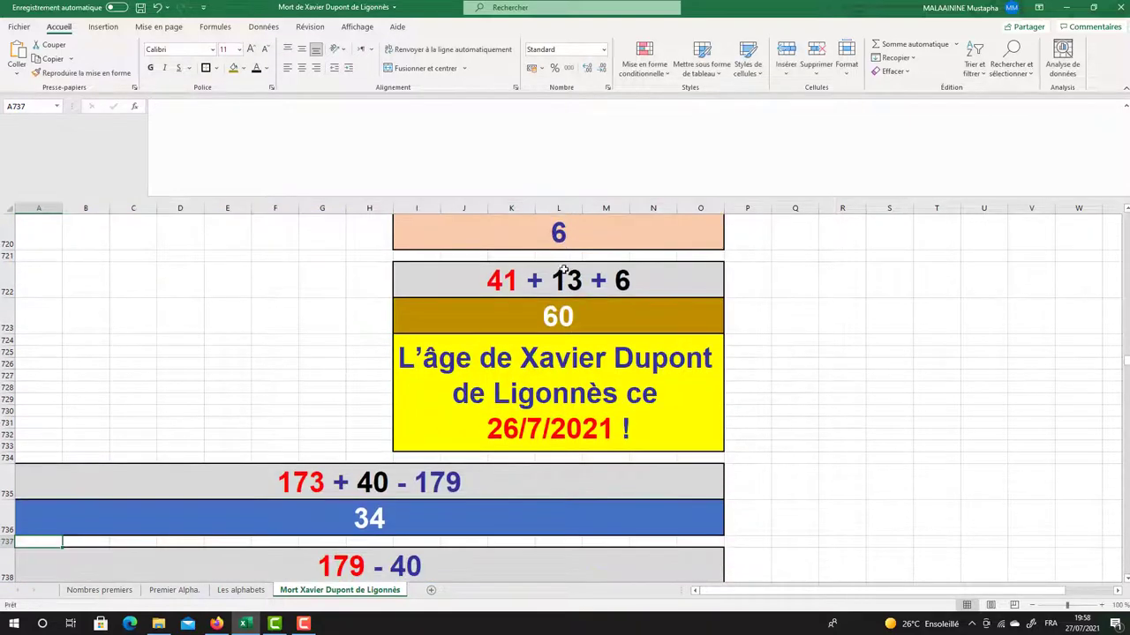
Match the results in A736 and A739 with the source values in I717 and A718
click(375, 530)
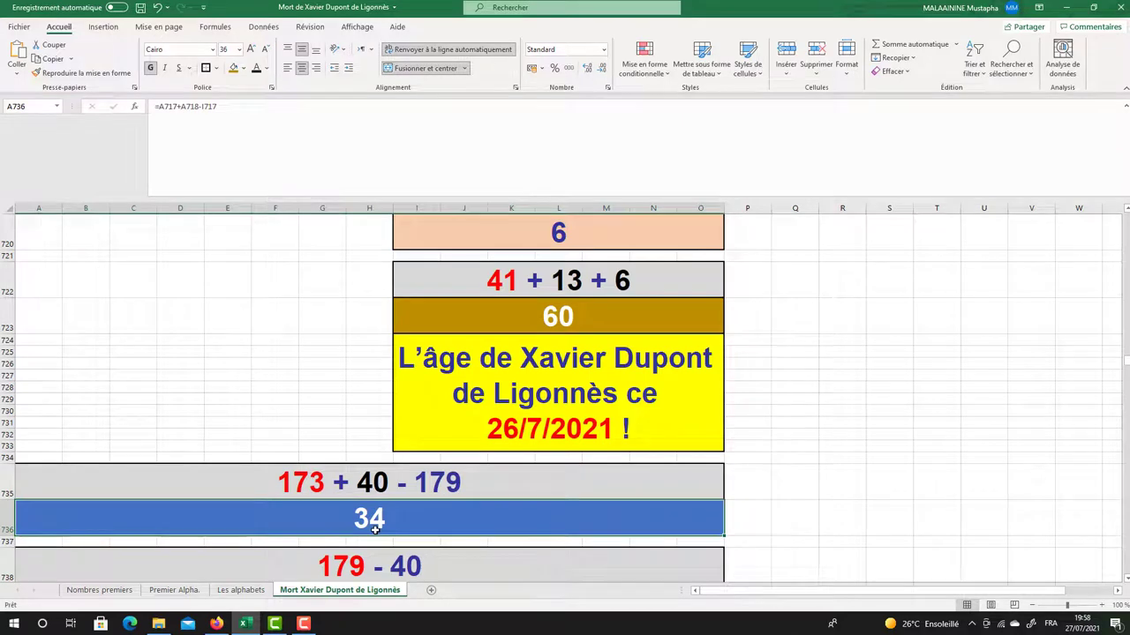
scroll(375, 529, up, 3)
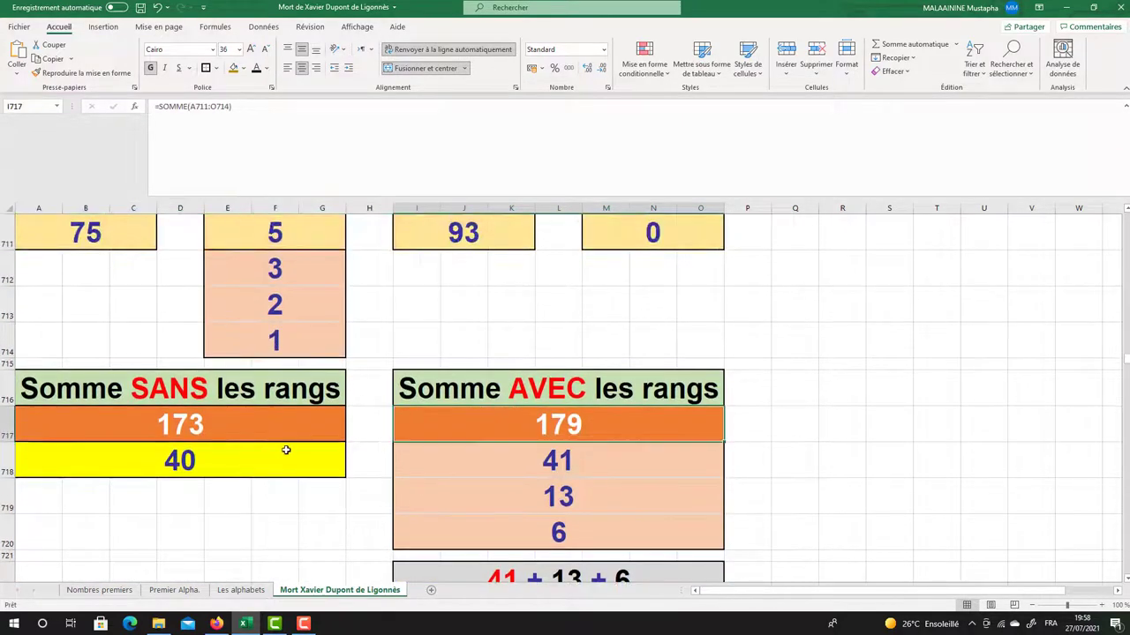
click(235, 463)
click(571, 425)
click(258, 458)
scroll(279, 450, down, 6)
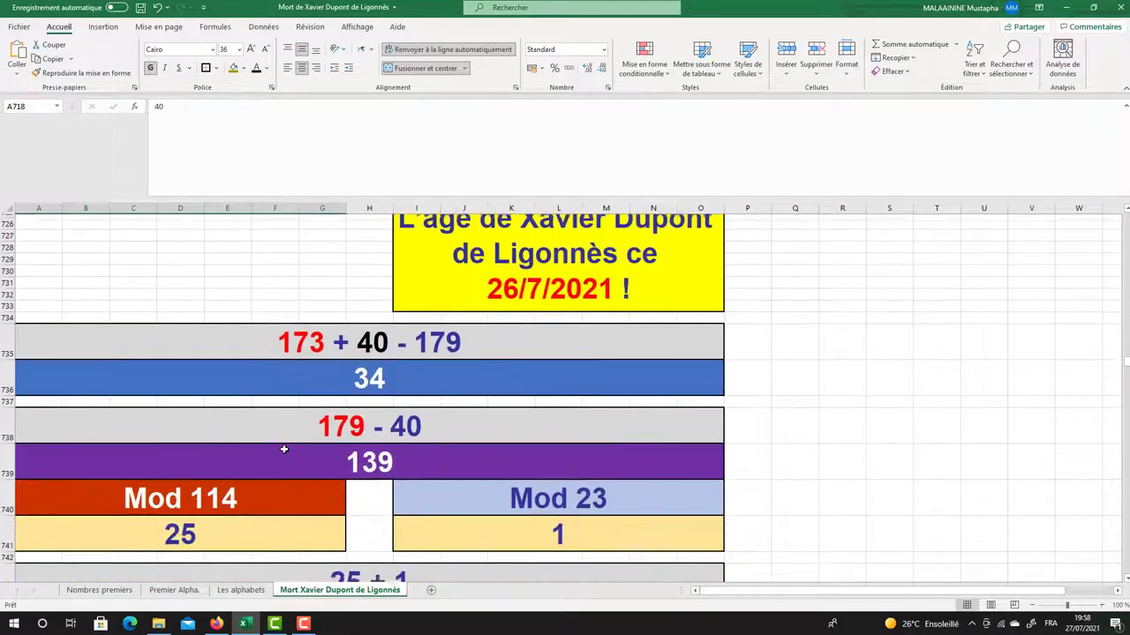
click(373, 430)
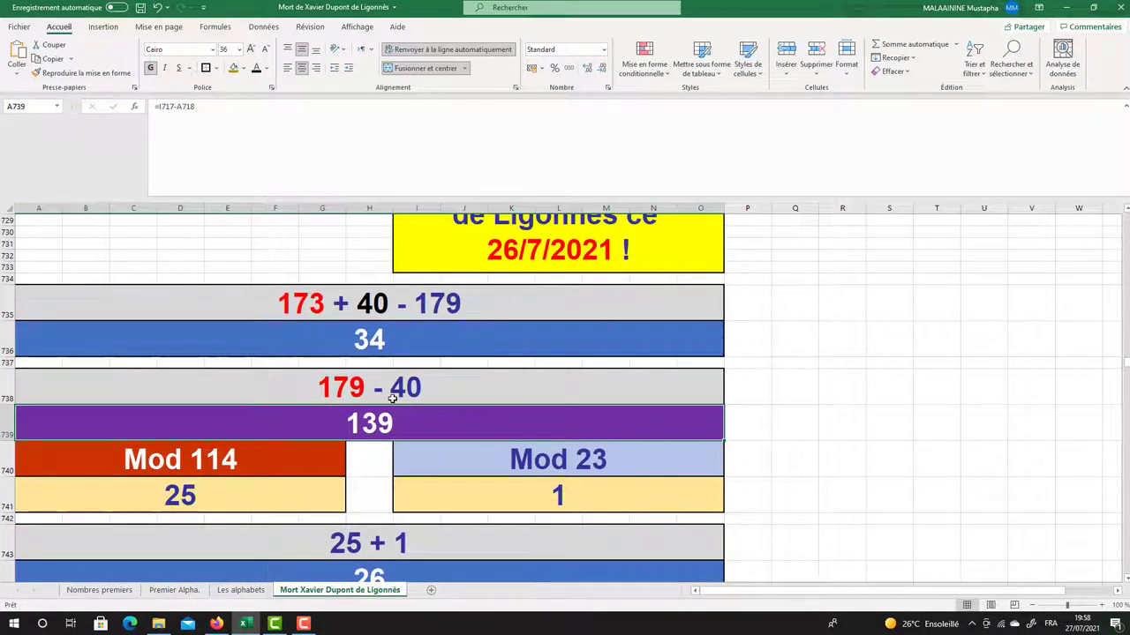
Check the modulo 114 and modulo 23 results in A741 and I741
scroll(393, 399, down, 1)
click(179, 453)
click(499, 456)
click(180, 460)
click(472, 457)
Check the addition formulas in A744 and A747 and the cells they refer to
click(374, 537)
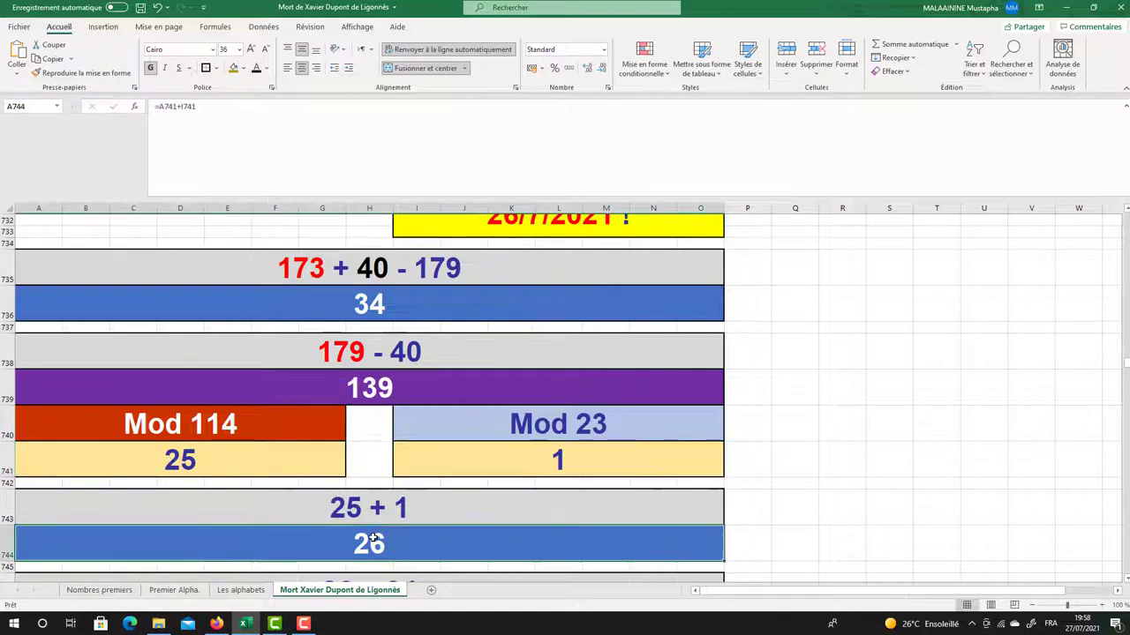
scroll(380, 309, down, 3)
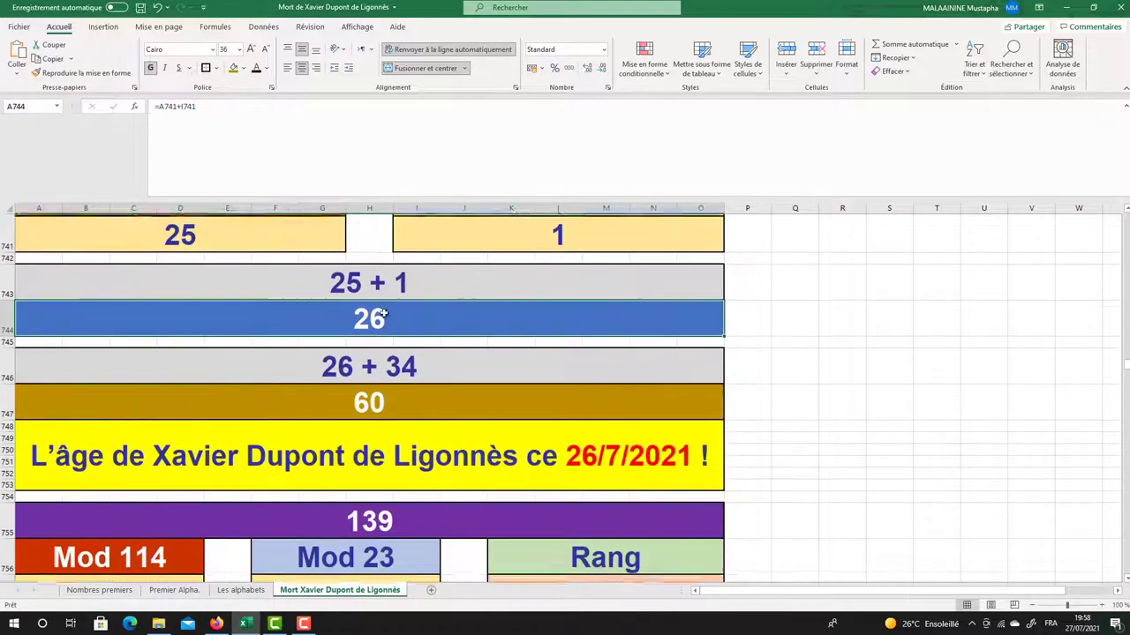
click(353, 402)
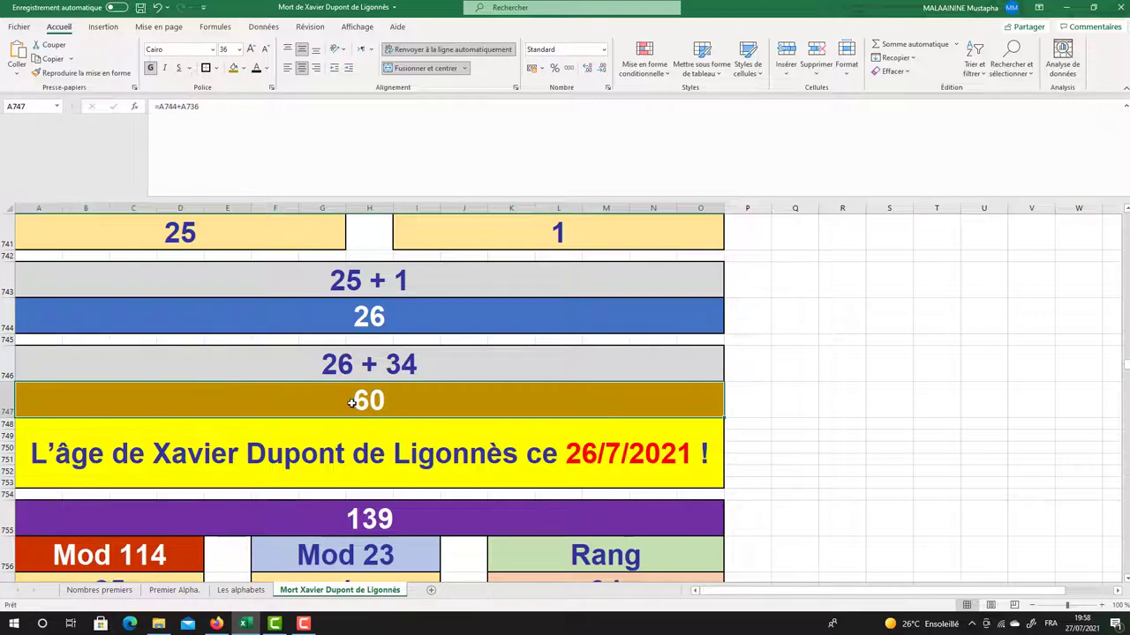
Compare the number in A755 with its modulo results and prime rank in row 757
scroll(351, 402, down, 3)
click(359, 355)
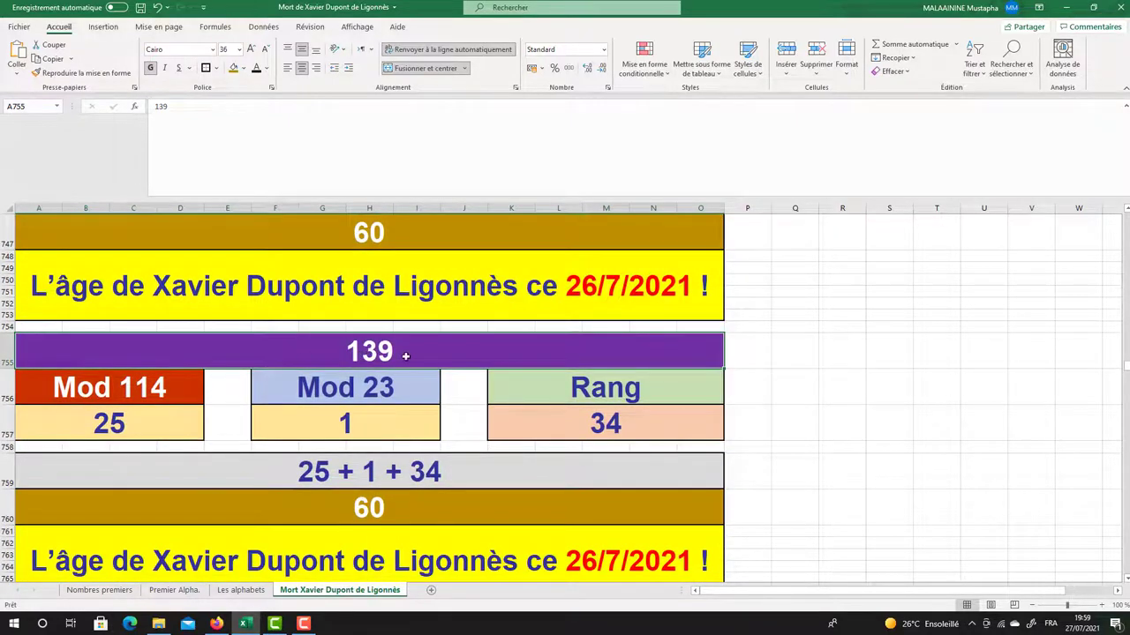
click(151, 424)
click(284, 411)
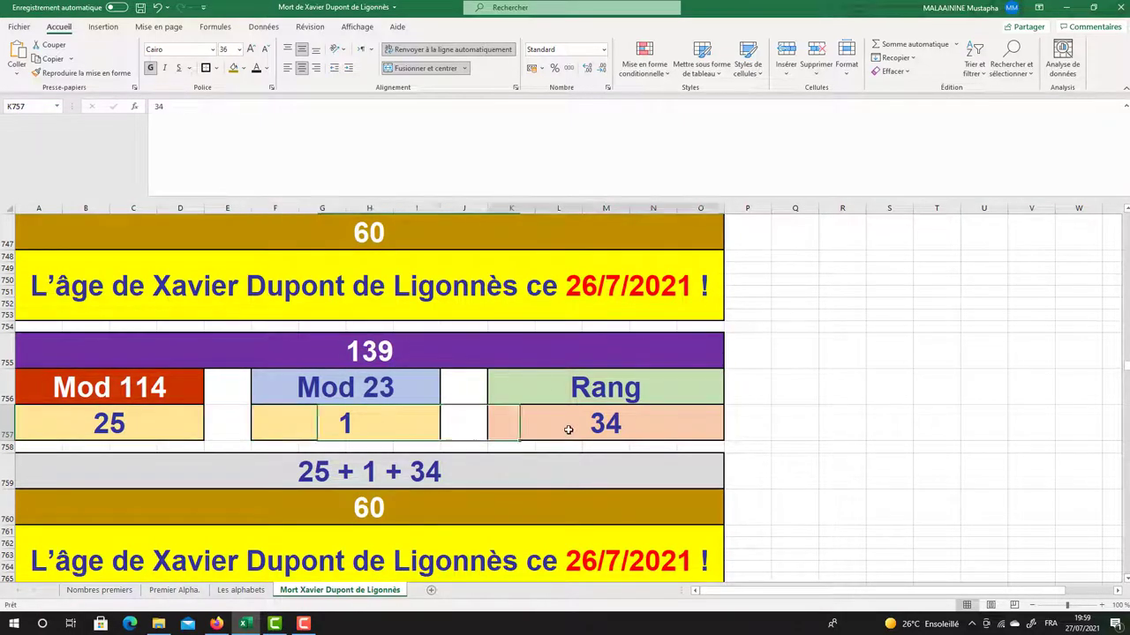
Inspect the formula in A760 that adds A757, F757 and K757
scroll(495, 431, down, 1)
click(412, 441)
double_click(408, 444)
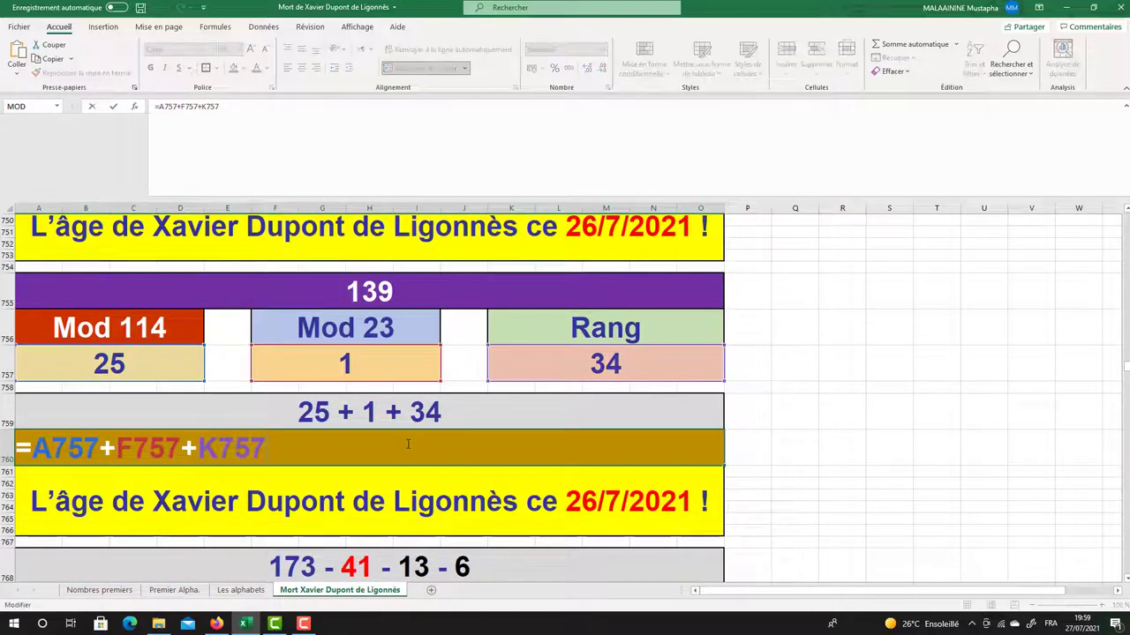
key(Return)
scroll(408, 444, down, 1)
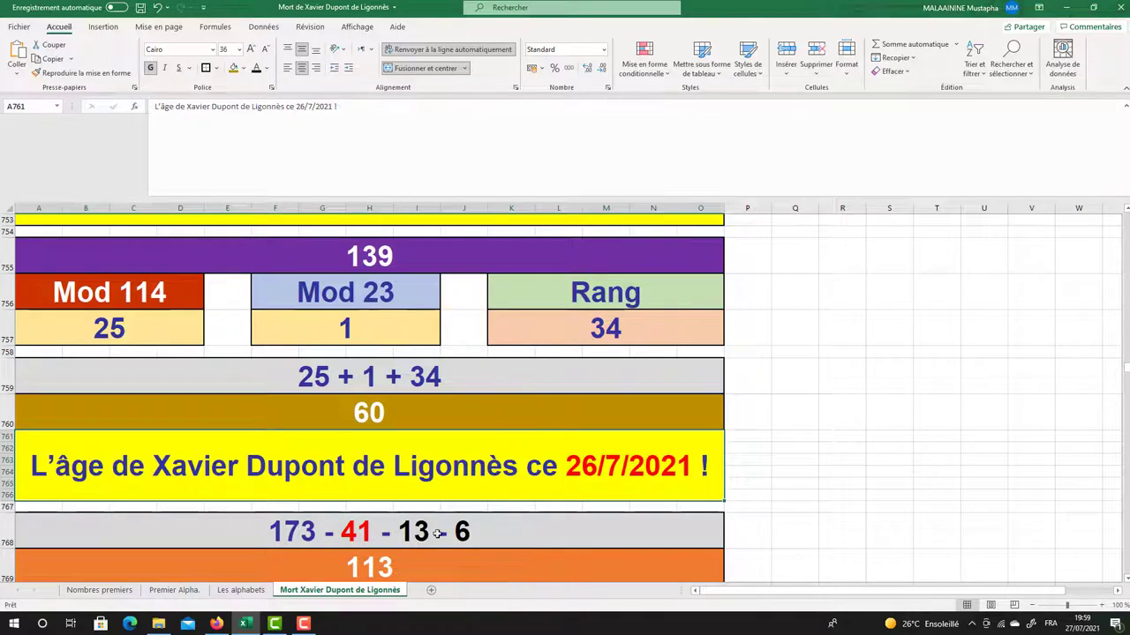
Inspect the subtraction formula in A769 and trace it to A717 and I718 to I720
scroll(456, 527, down, 1)
double_click(391, 436)
scroll(391, 494, up, 6)
scroll(391, 510, up, 9)
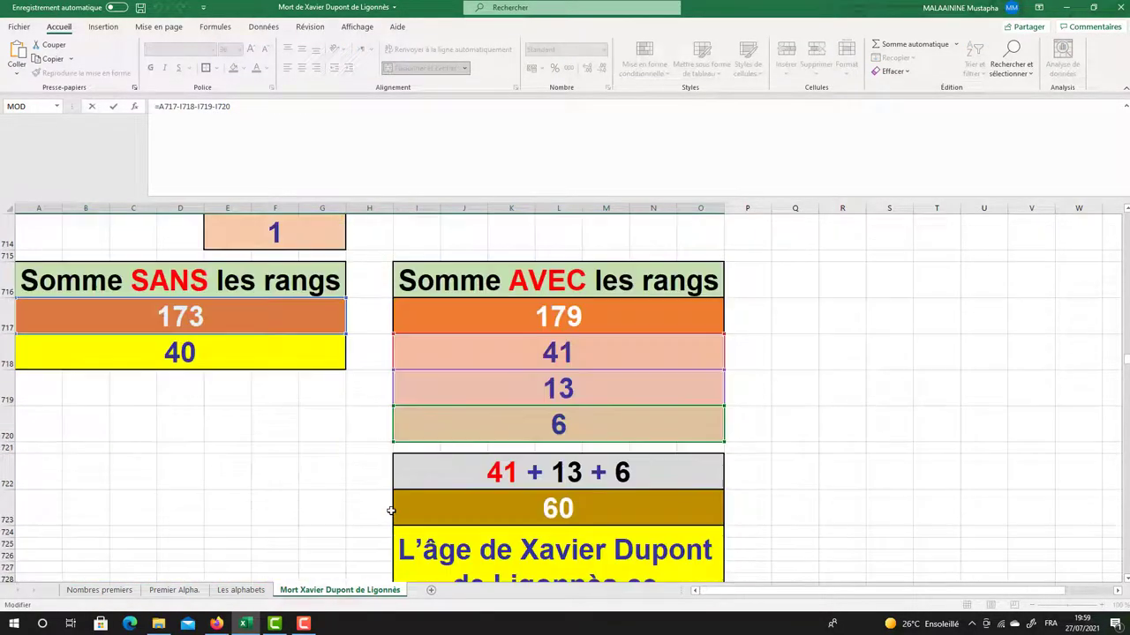
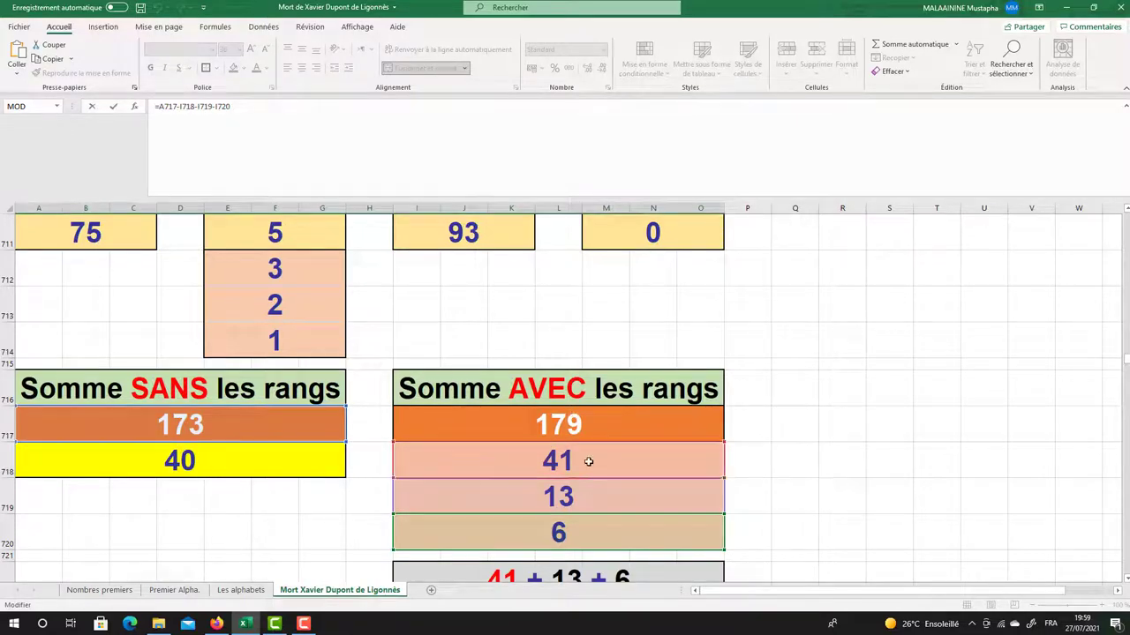
scroll(570, 424, down, 2)
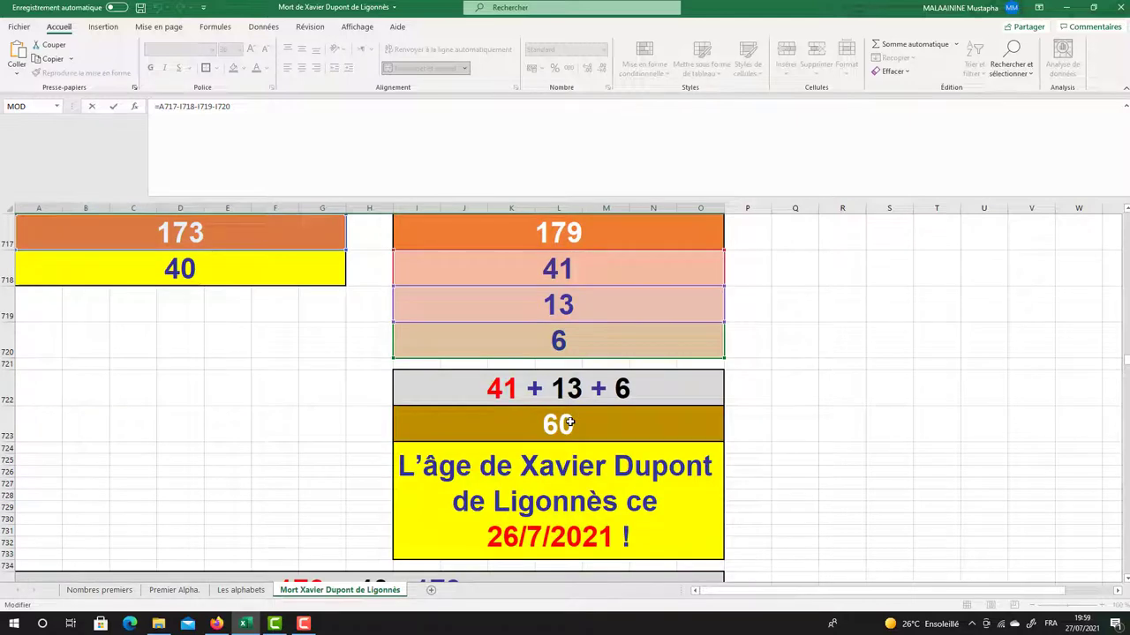
key(Return)
Compare A769 and its rank in A770 with the subtraction formula in A773 and the rank beneath it
scroll(566, 424, down, 1)
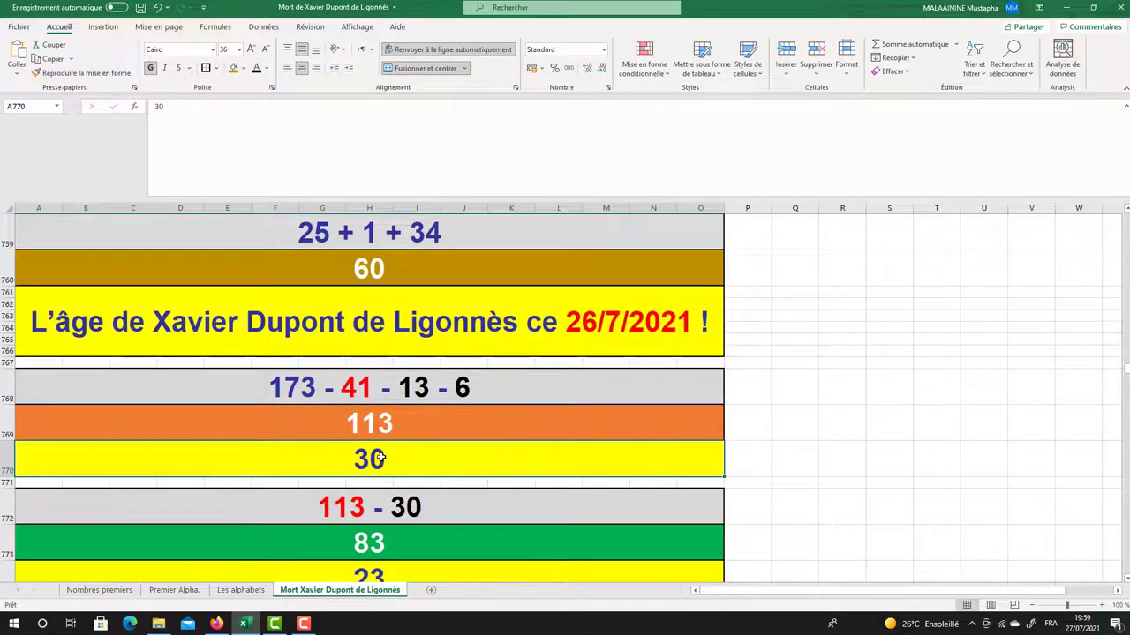
click(388, 427)
click(371, 454)
scroll(370, 453, down, 1)
click(374, 455)
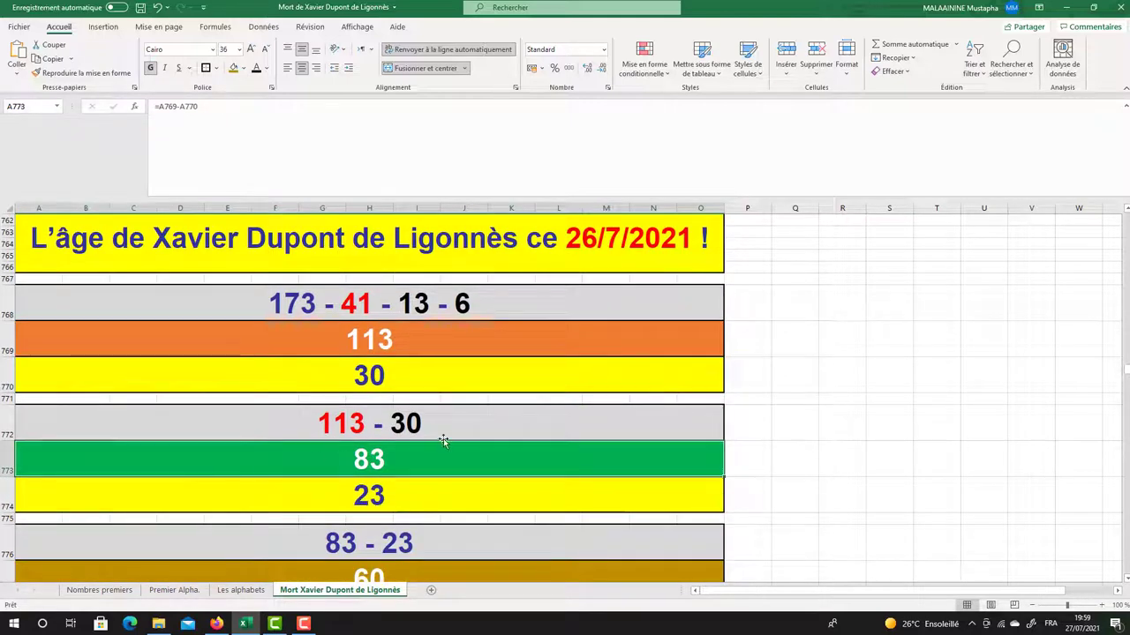
click(386, 485)
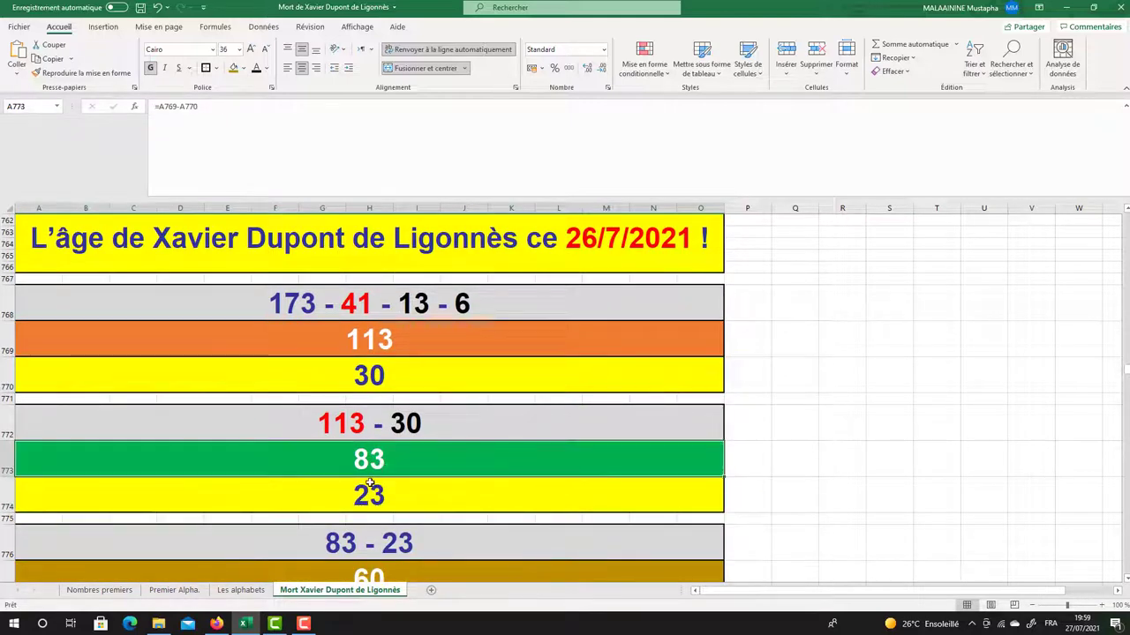
Check the subtraction formula in A777 and read the heading of the section that follows it
scroll(370, 485, down, 1)
scroll(369, 485, down, 2)
click(369, 505)
scroll(265, 441, down, 2)
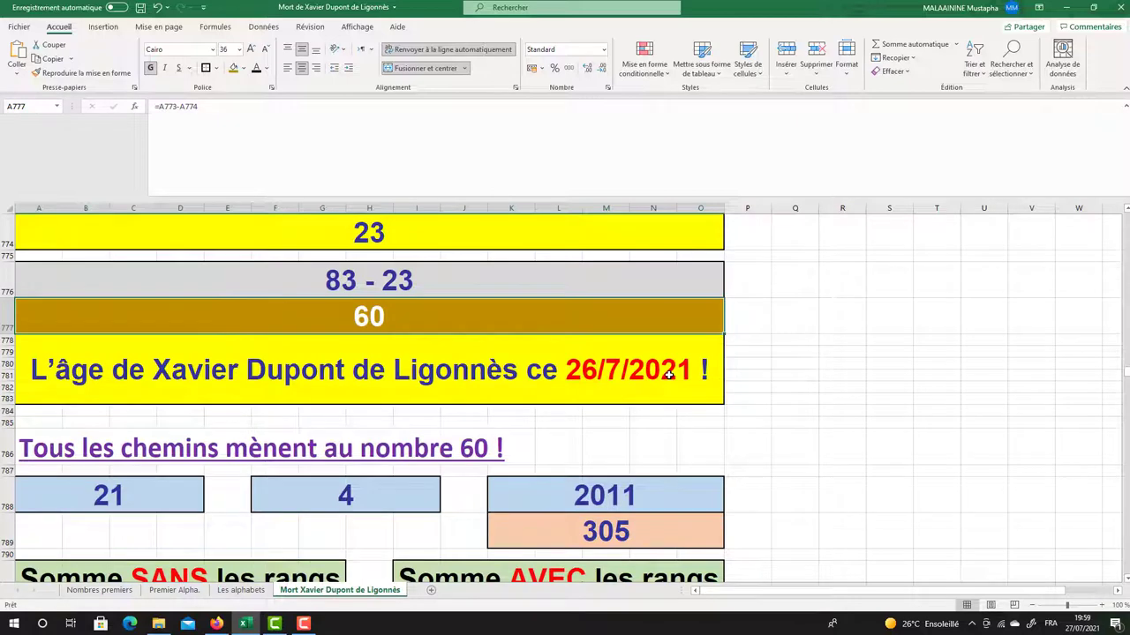
scroll(669, 375, down, 1)
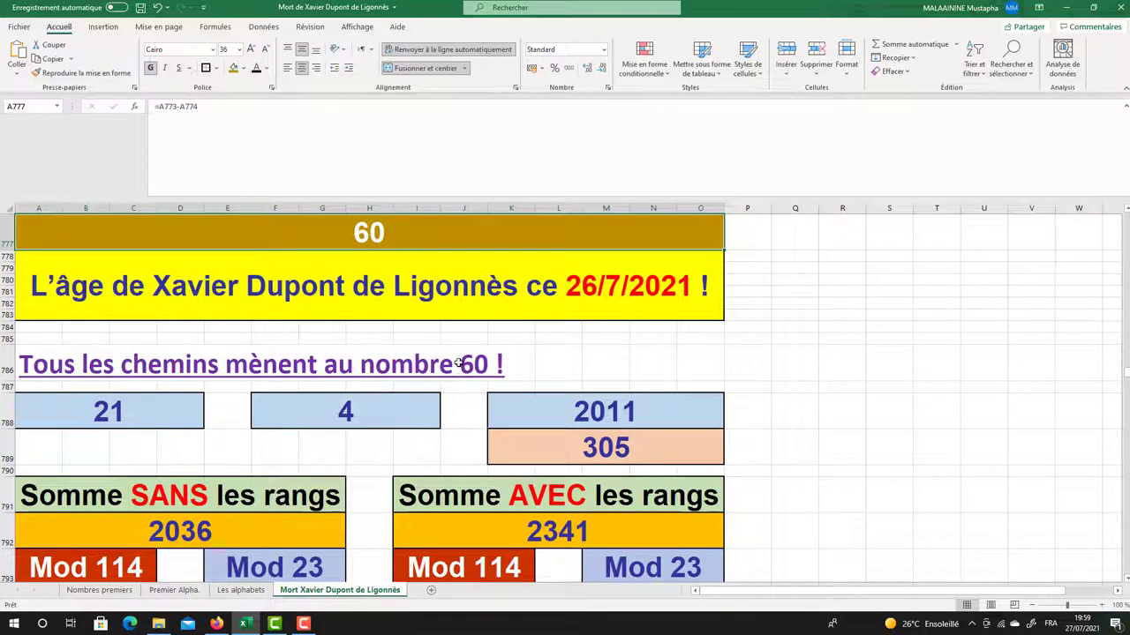
Review the date numbers and rank in rows 788 and 789 and the modulo blocks beneath them
scroll(459, 363, down, 1)
drag(166, 363, 661, 351)
scroll(661, 350, down, 7)
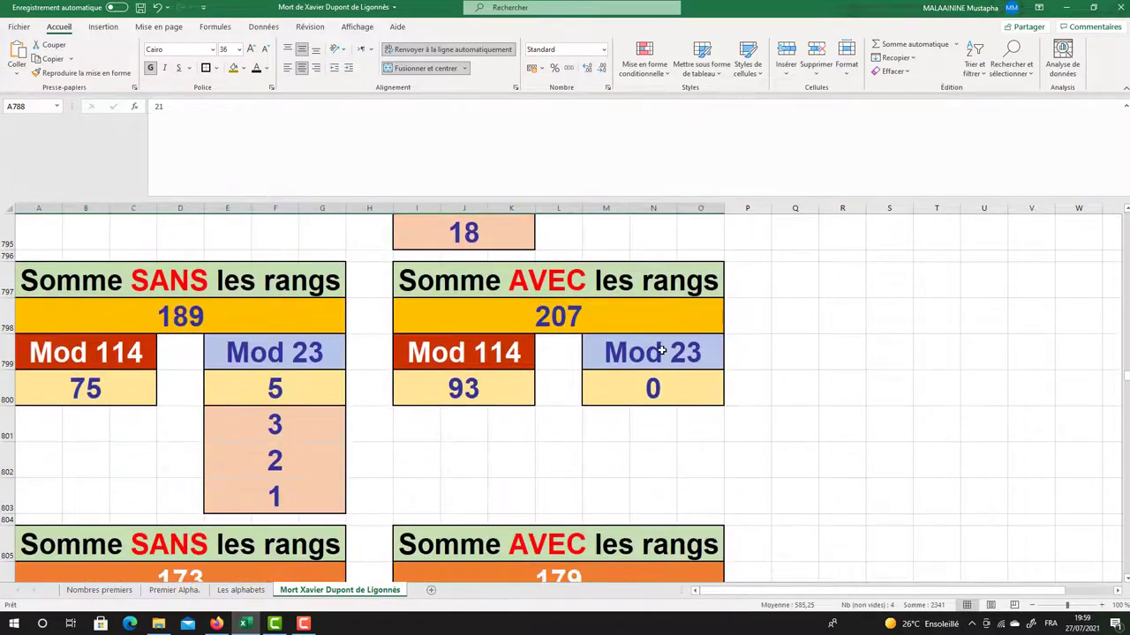
scroll(661, 351, down, 3)
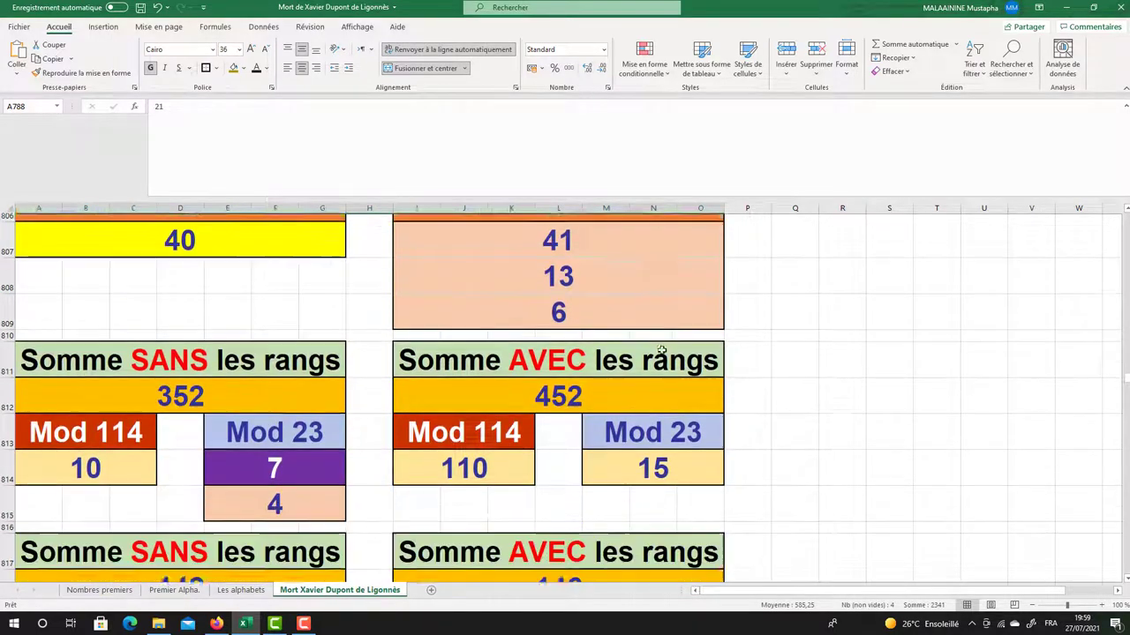
Examine the two sums in row 806 and the prime ranks listed in rows 807 to 809
scroll(661, 350, up, 2)
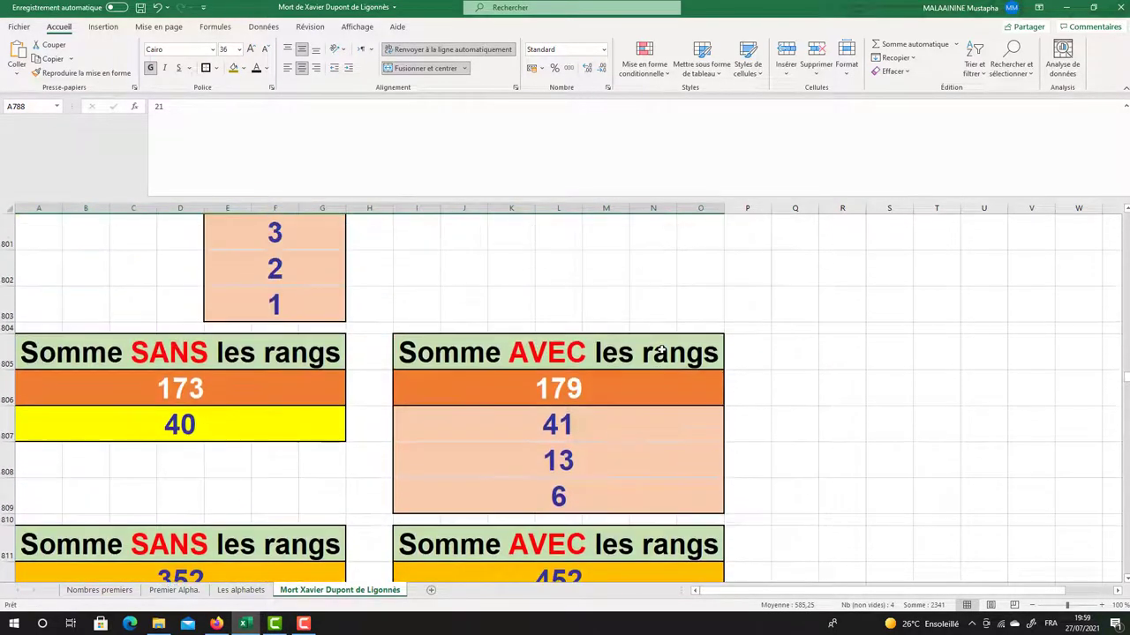
drag(266, 382, 558, 496)
scroll(504, 422, down, 1)
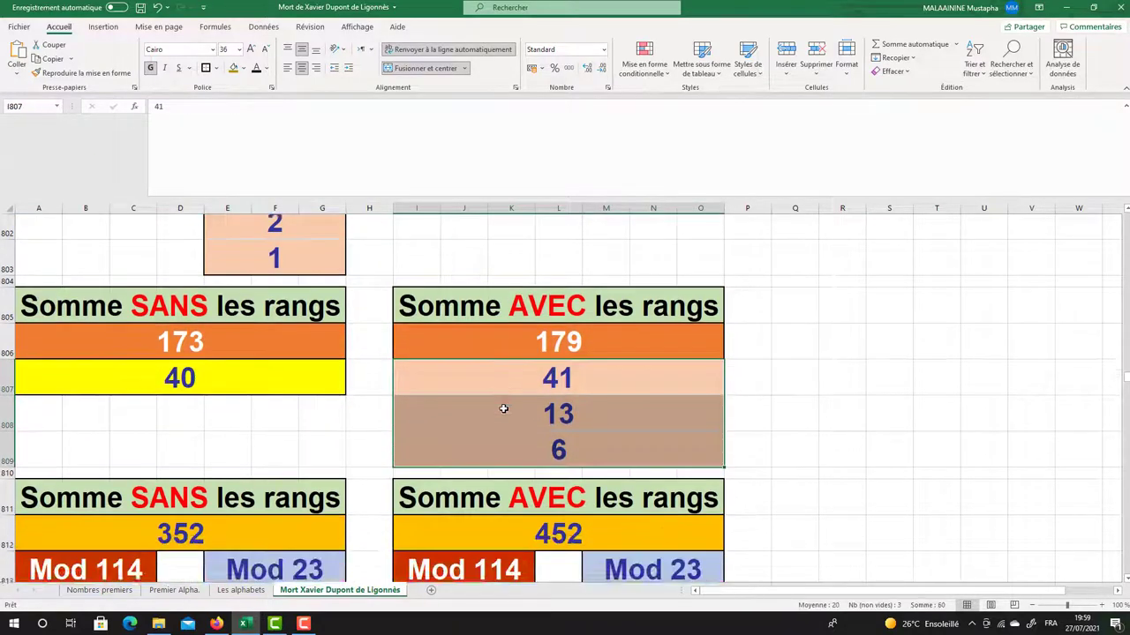
Inspect the SOMME formula in A812 and the range it adds up
double_click(204, 469)
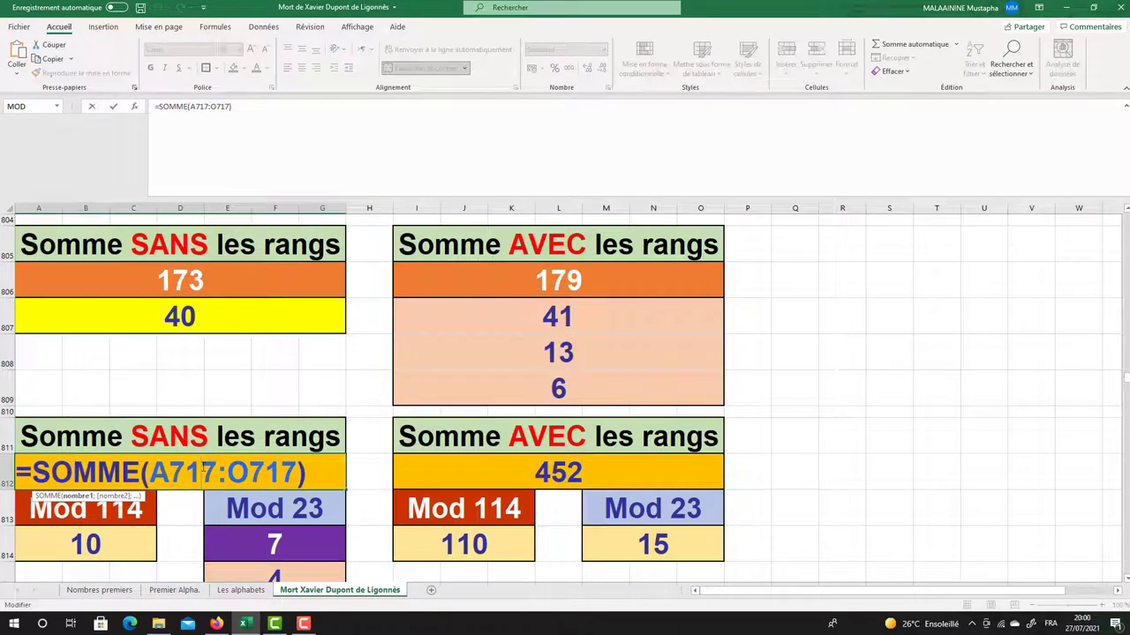
key(Return)
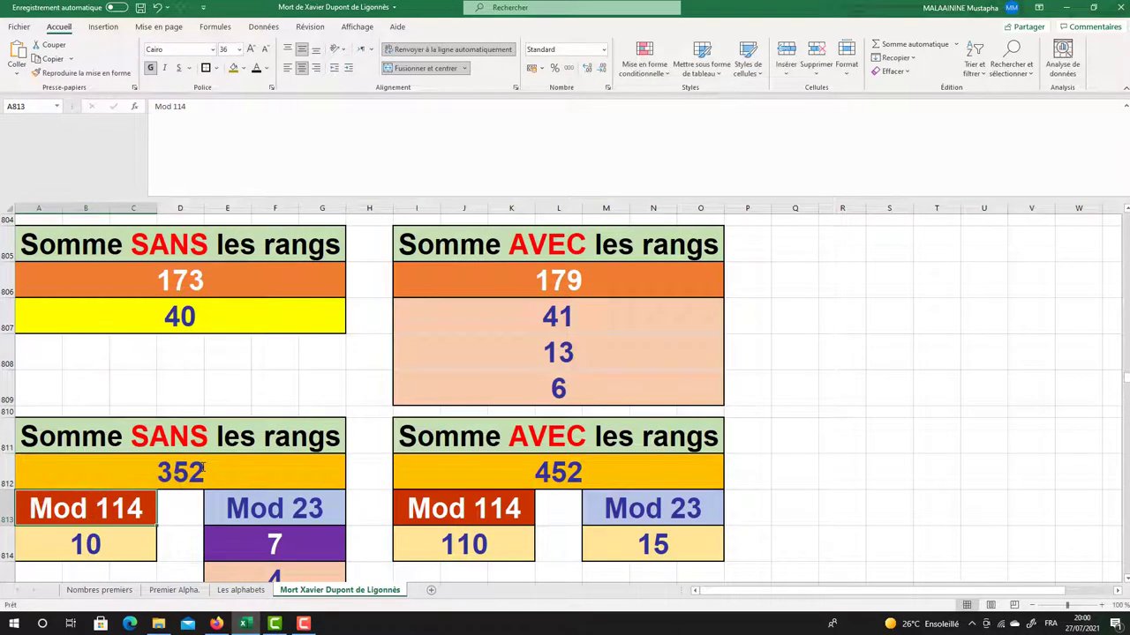
click(202, 468)
double_click(202, 469)
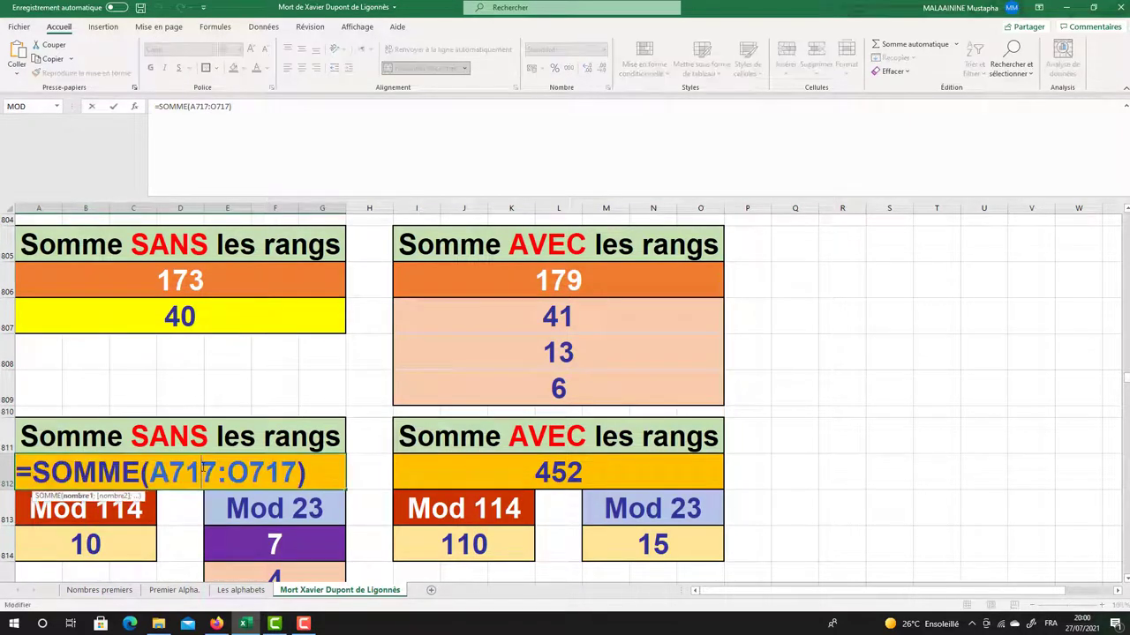
key(Return)
Replace the formula in A812 with an automatic sum of A806 to O806
click(203, 469)
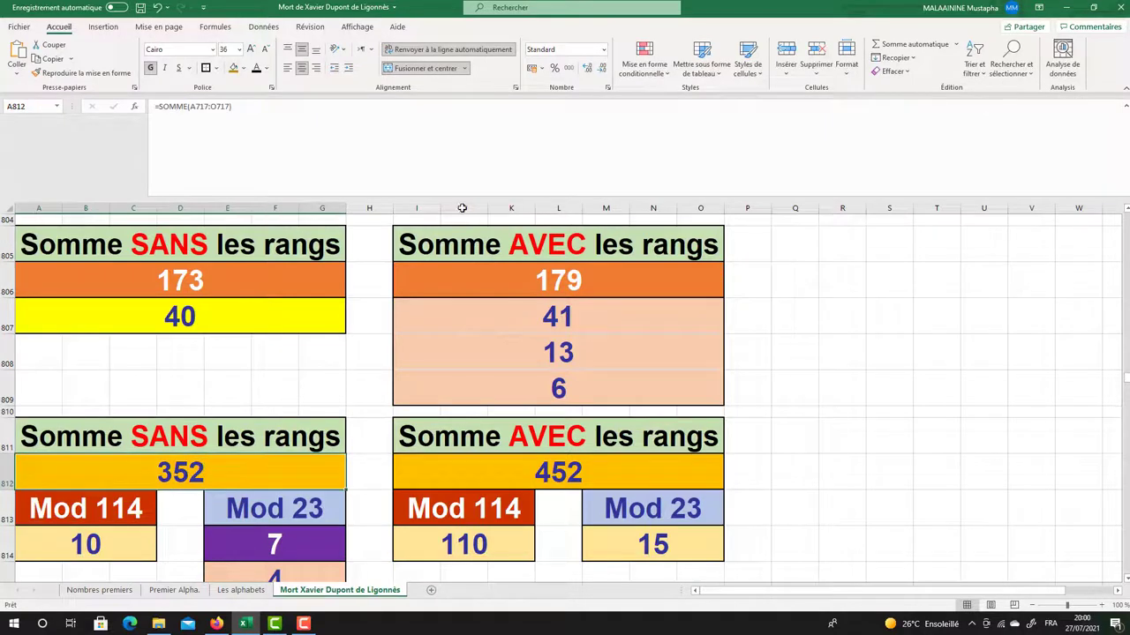
click(909, 43)
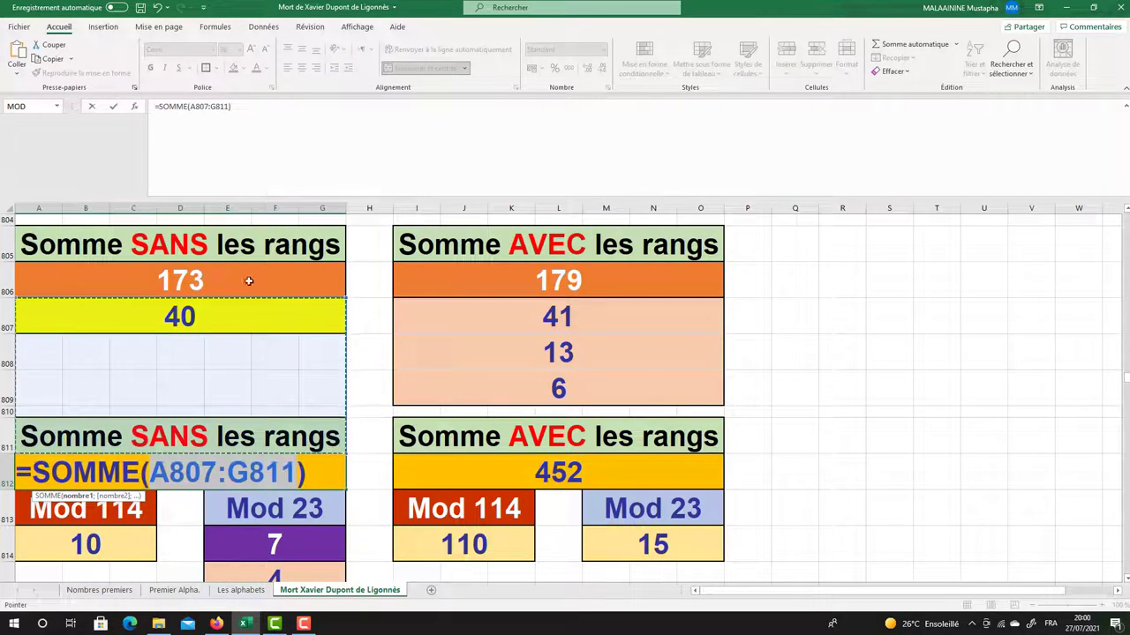
drag(217, 280, 474, 285)
key(Return)
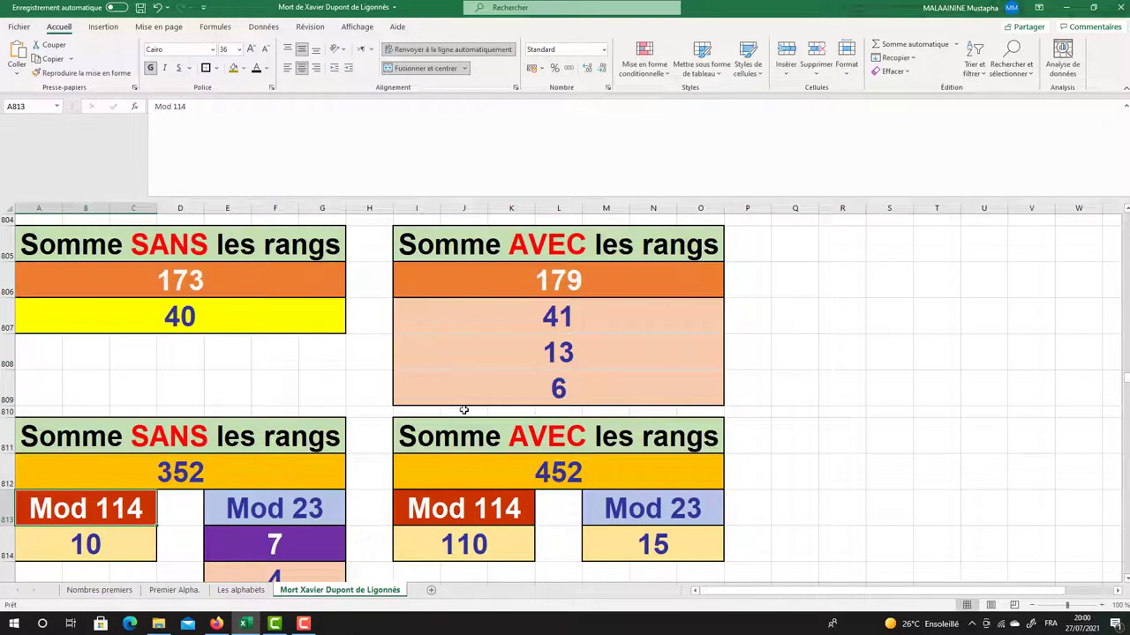
Replace the formula in I812 with an automatic sum of A806 to O809
click(524, 469)
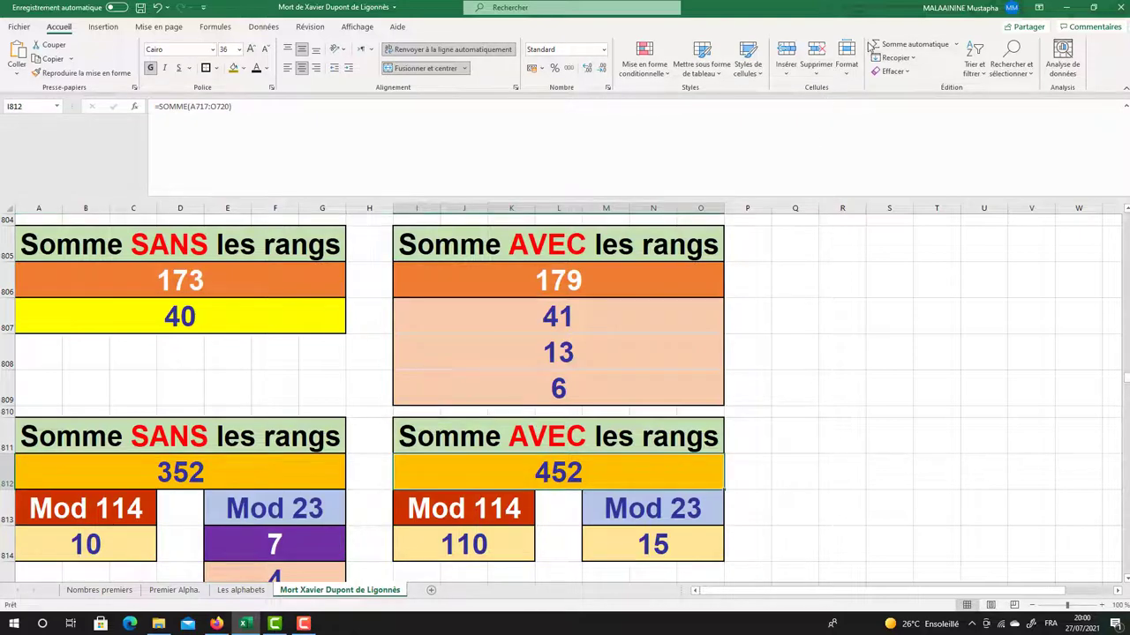
click(912, 44)
drag(239, 282, 530, 384)
key(Return)
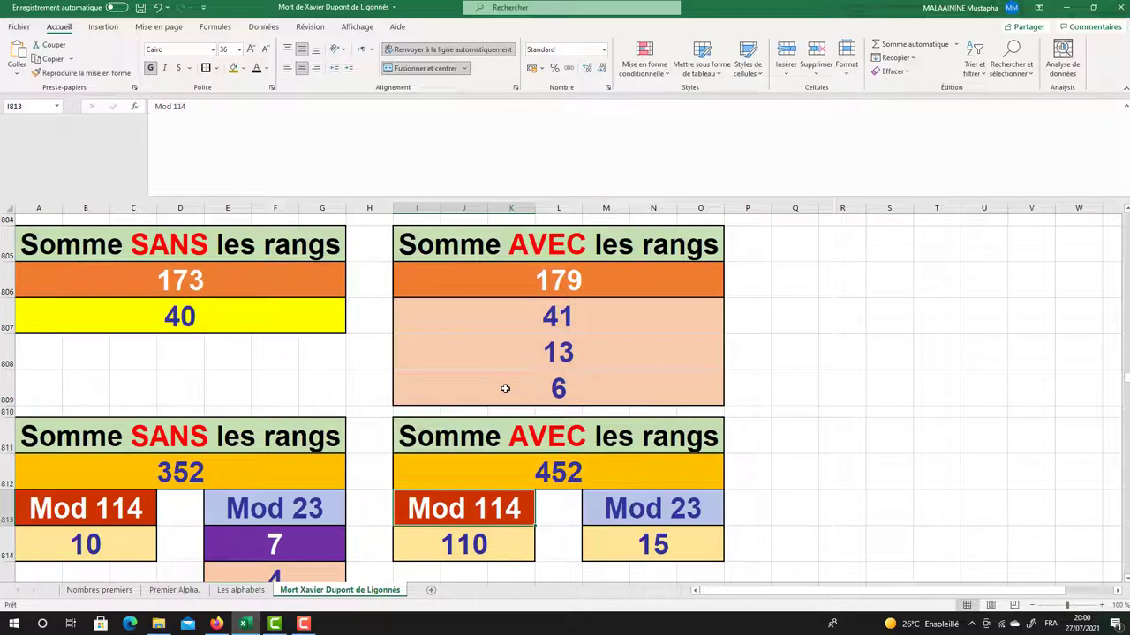
Examine the Mod 23 result in E814 and the prime rank beneath it in E815
scroll(511, 386, down, 2)
click(282, 350)
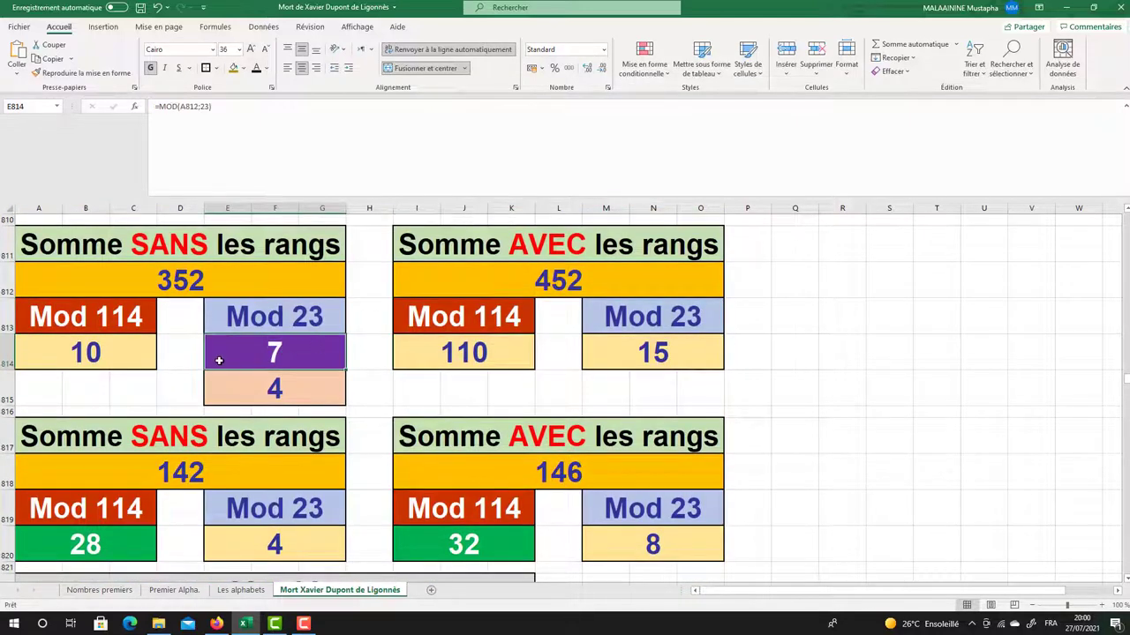
click(276, 390)
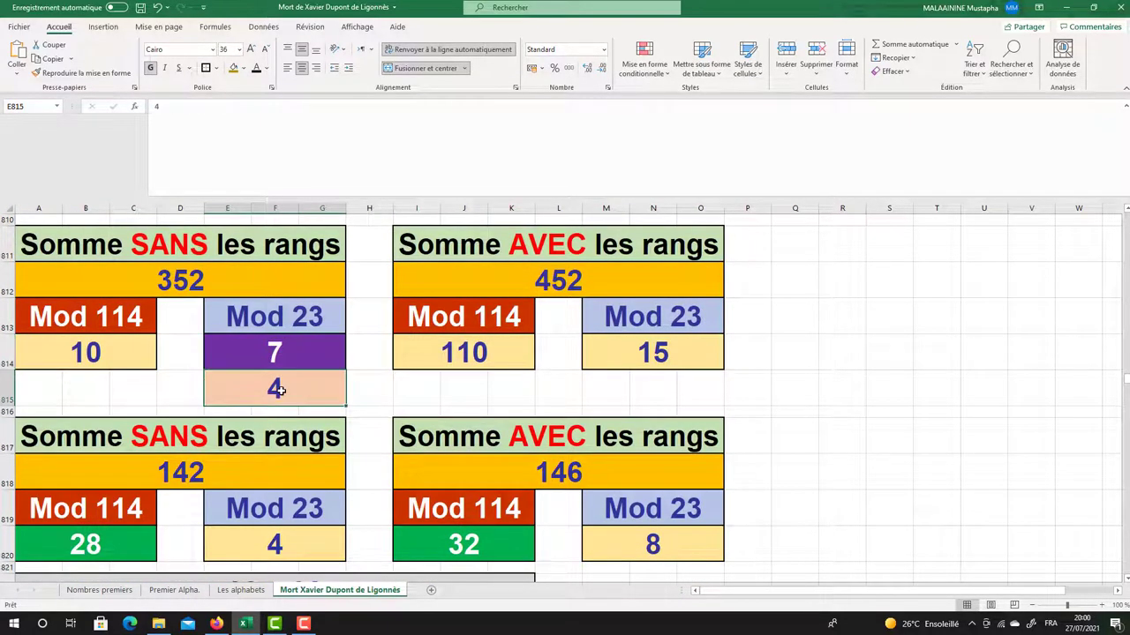
scroll(276, 390, down, 1)
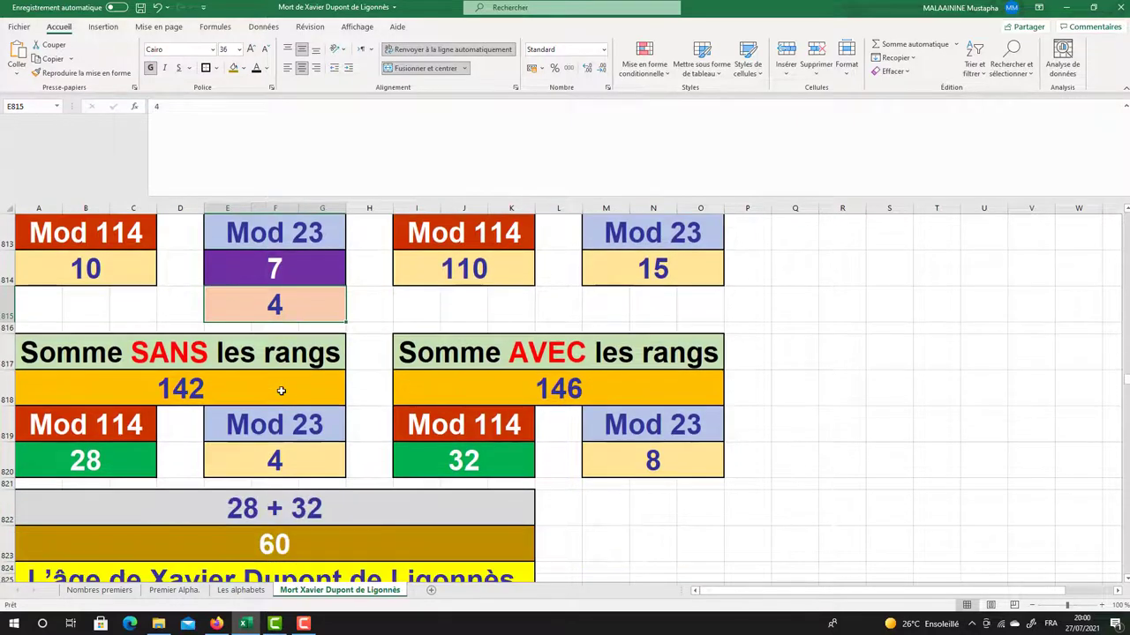
Inspect the SOMME formulas in A818 and I818 and the ranges they add up
click(196, 388)
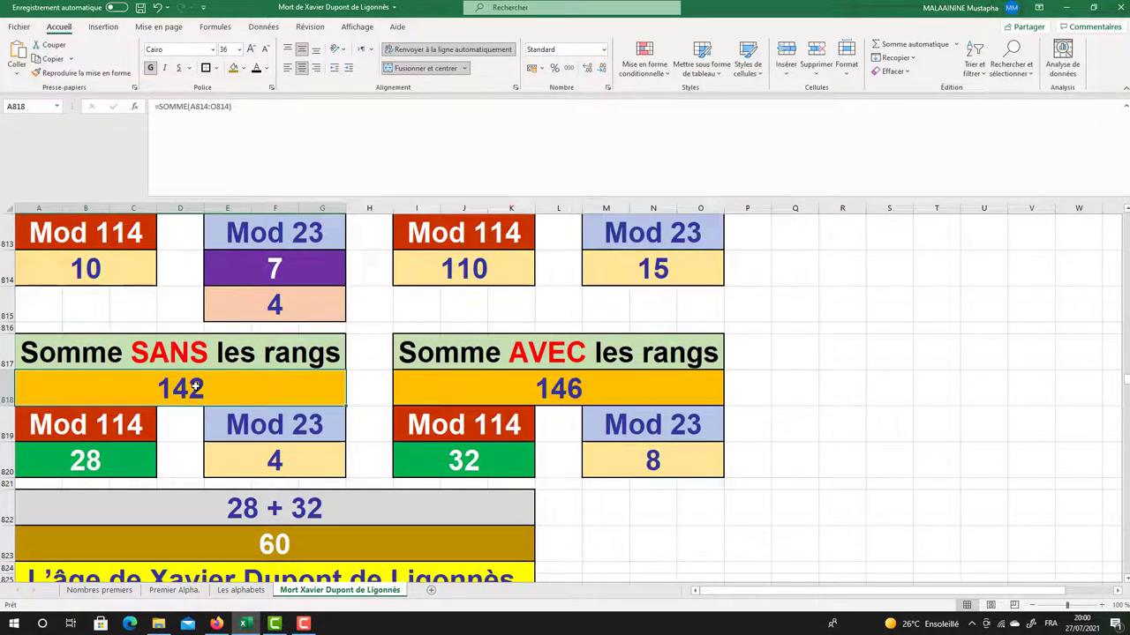
double_click(196, 388)
key(Return)
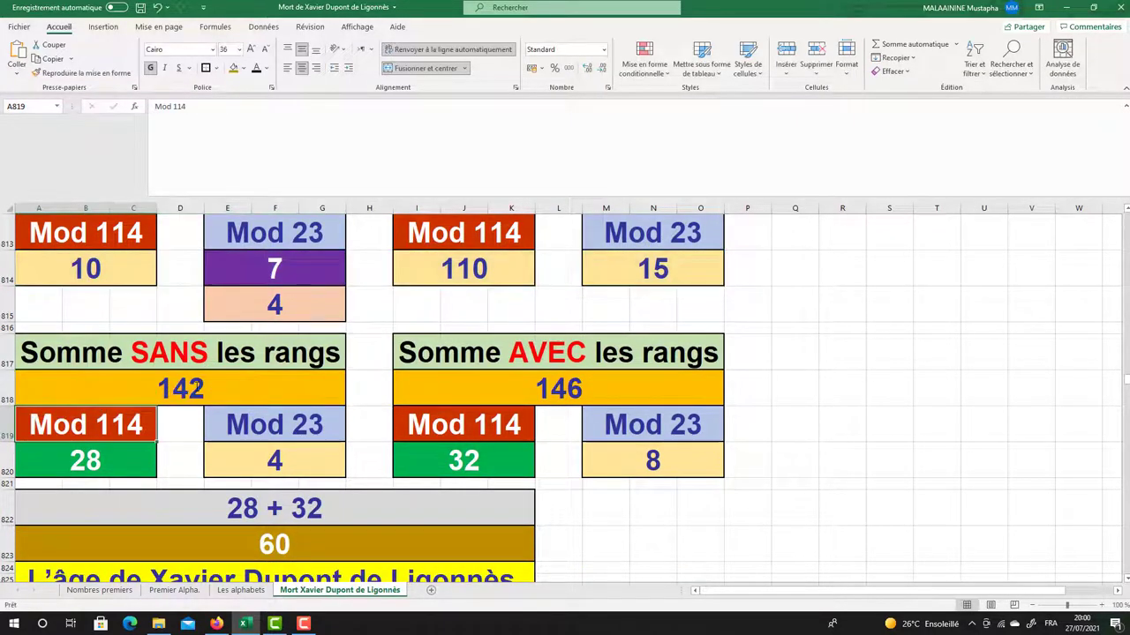
double_click(465, 392)
key(Return)
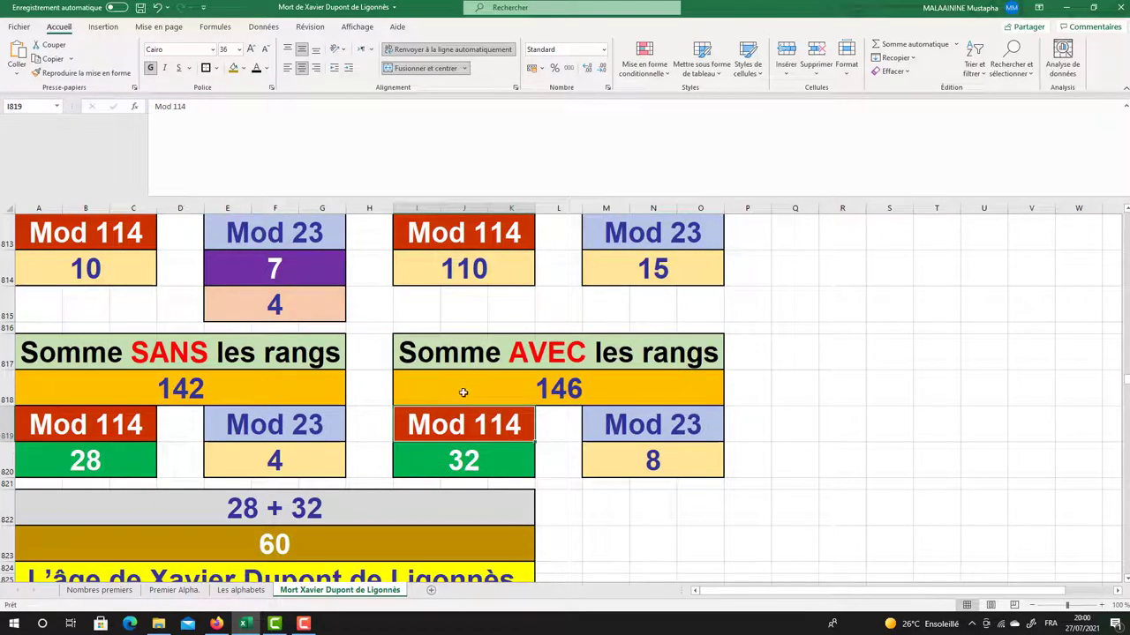
Examine the four modulo results in row 820, comparing the two Mod 114 blocks
click(142, 445)
click(270, 453)
click(468, 454)
click(621, 452)
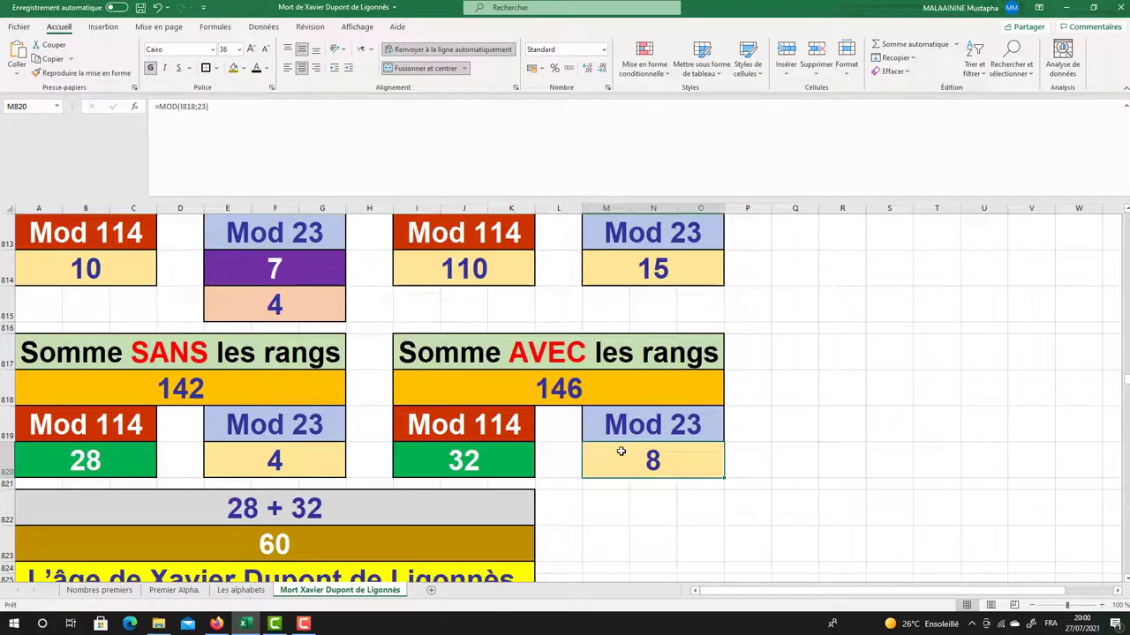
drag(102, 423, 93, 459)
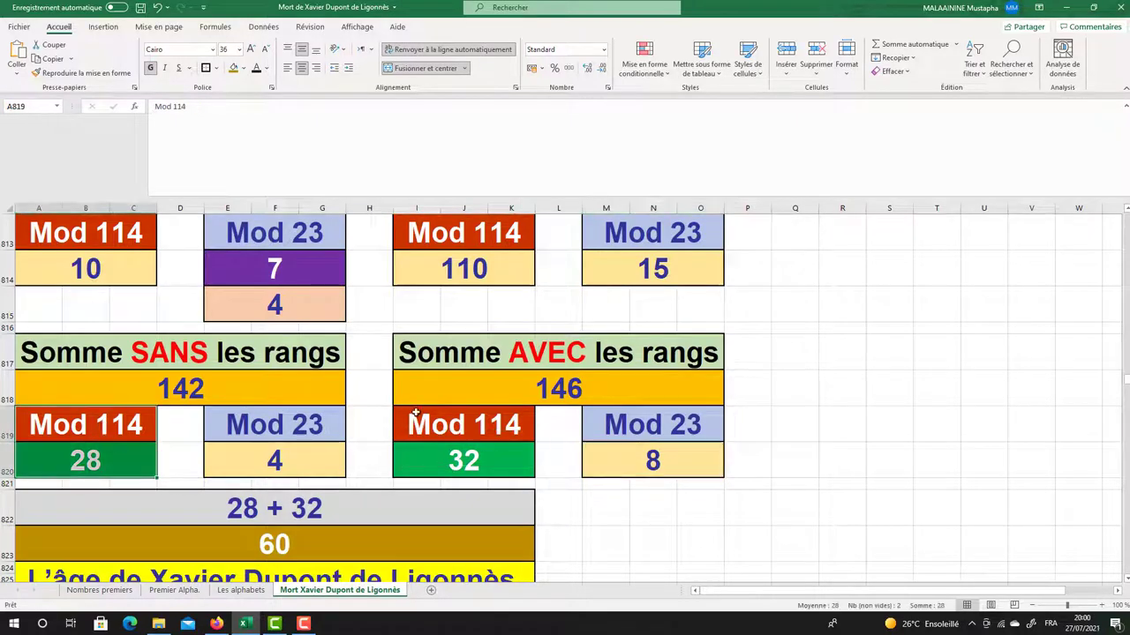
drag(404, 415, 429, 456)
click(182, 470)
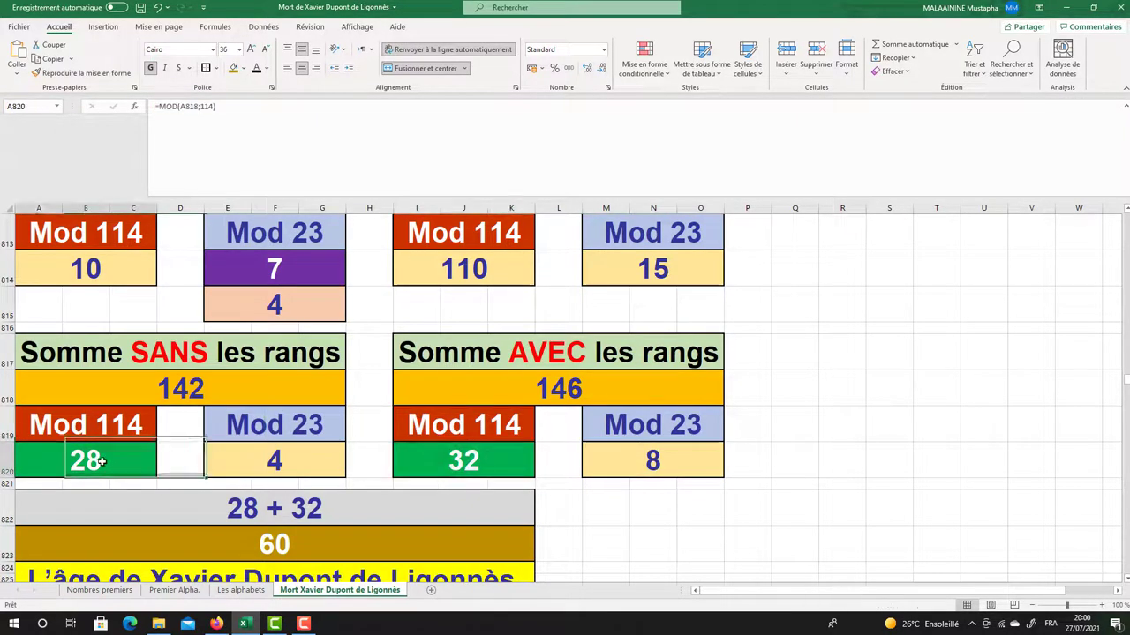
click(425, 451)
Check the additions in A823 and E832 against the row 820 modulo results they combine
scroll(417, 448, down, 2)
click(275, 354)
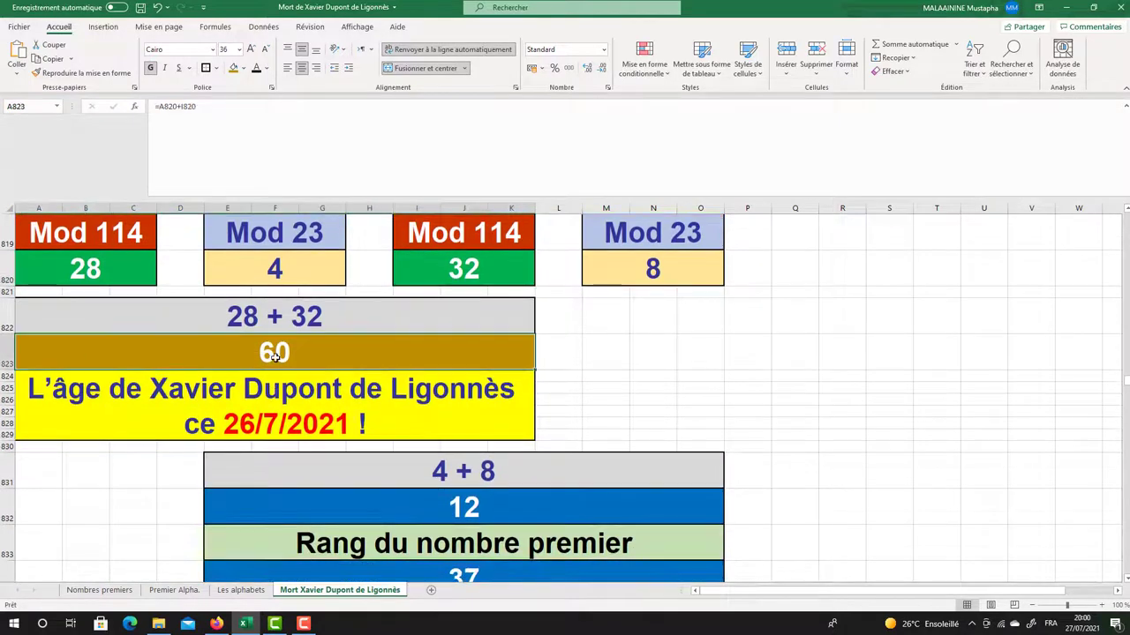
click(281, 275)
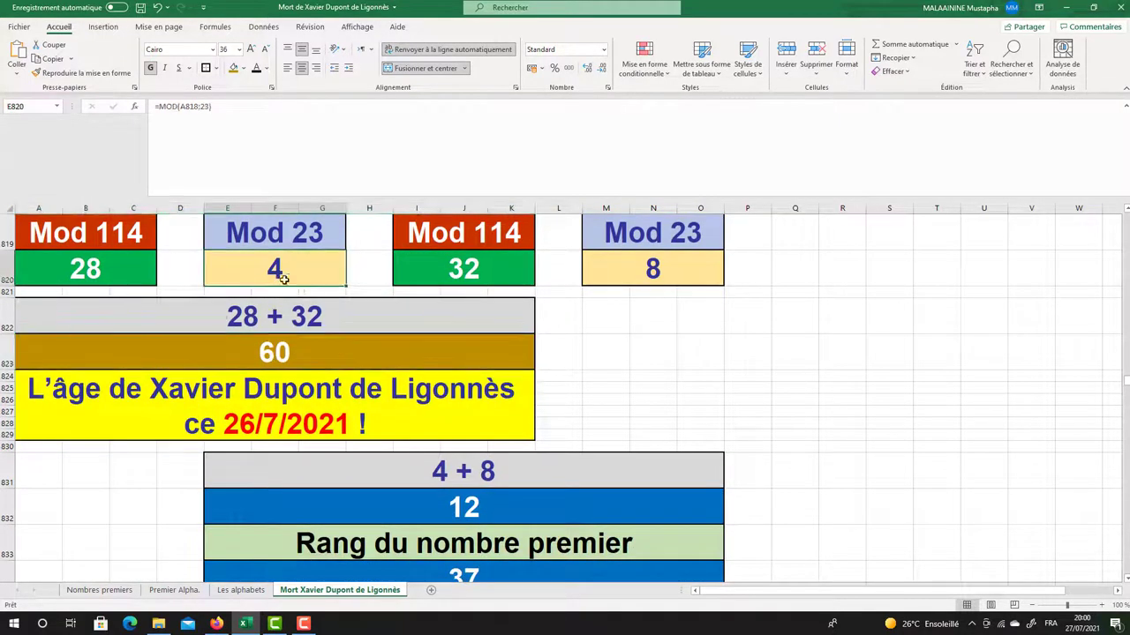
click(629, 263)
click(457, 505)
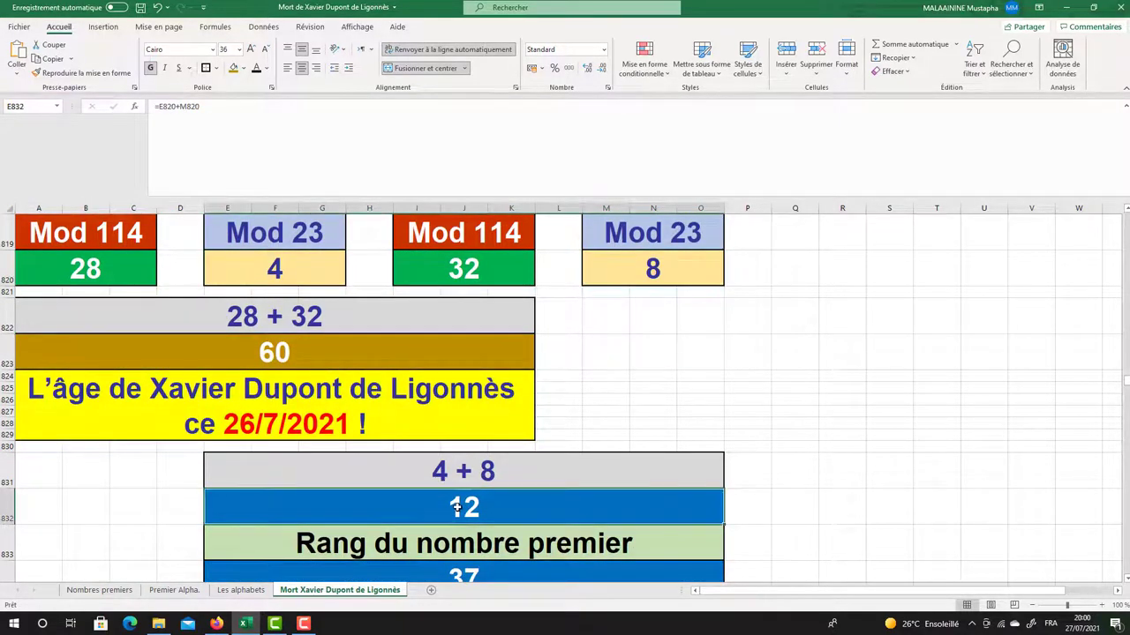
click(102, 272)
click(468, 269)
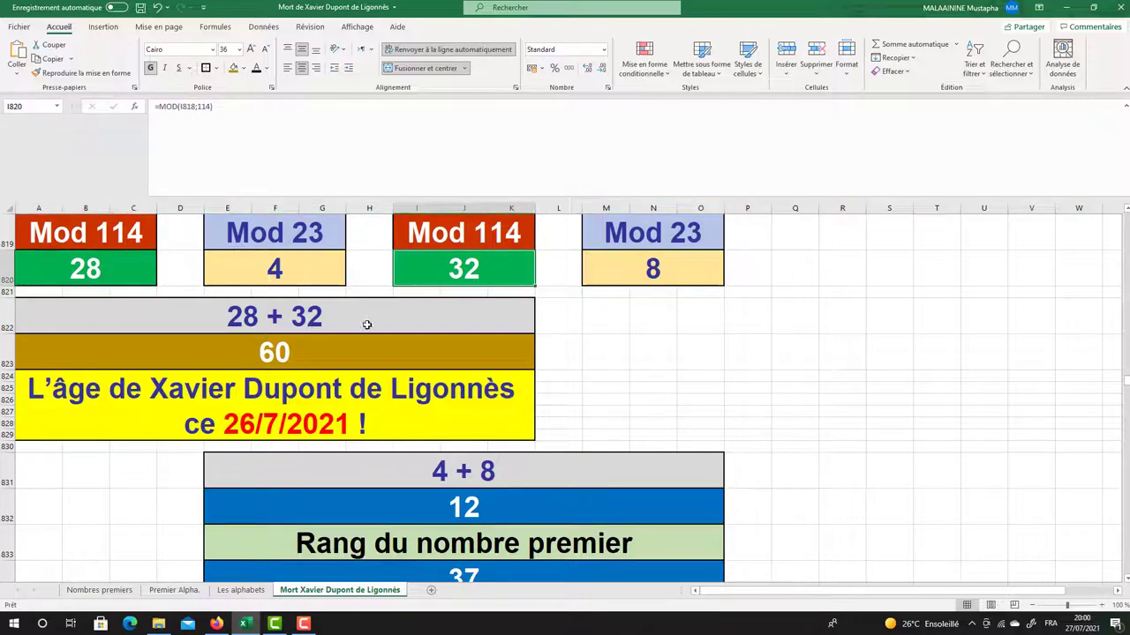
click(307, 352)
Trace the 4 + 8 addition in E832 through the prime in row 834 to the 37 + 12 sum in row 837
click(299, 270)
click(673, 265)
click(317, 275)
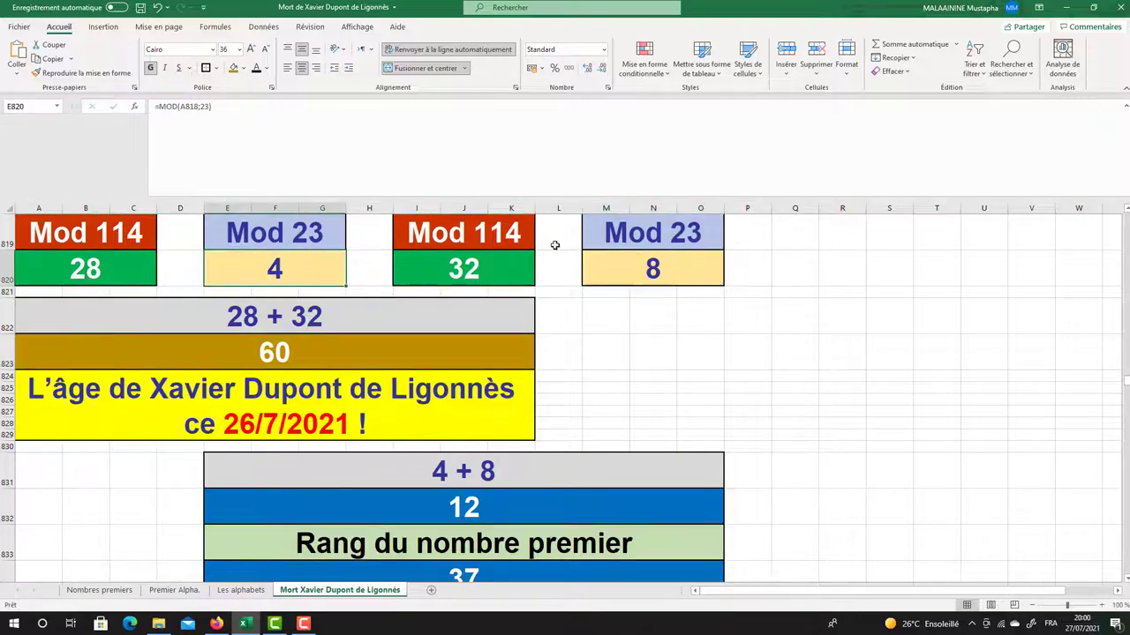
click(443, 514)
scroll(468, 476, down, 1)
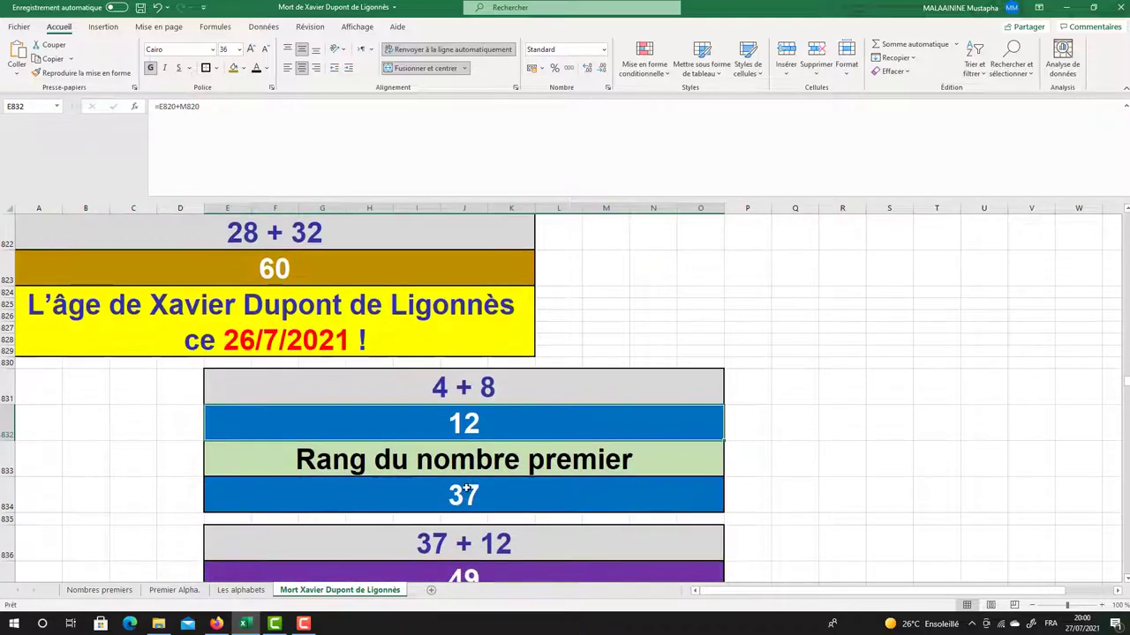
click(469, 482)
key(Up)
key(Up)
click(477, 479)
scroll(475, 485, down, 1)
click(472, 493)
Review the values in E814 and E815 and the formula in E840 that adds them to E837
scroll(472, 483, up, 4)
scroll(473, 484, up, 1)
click(307, 364)
mouse_move(306, 373)
mouse_down()
mouse_move(297, 383)
mouse_move(306, 361)
mouse_move(305, 379)
mouse_up()
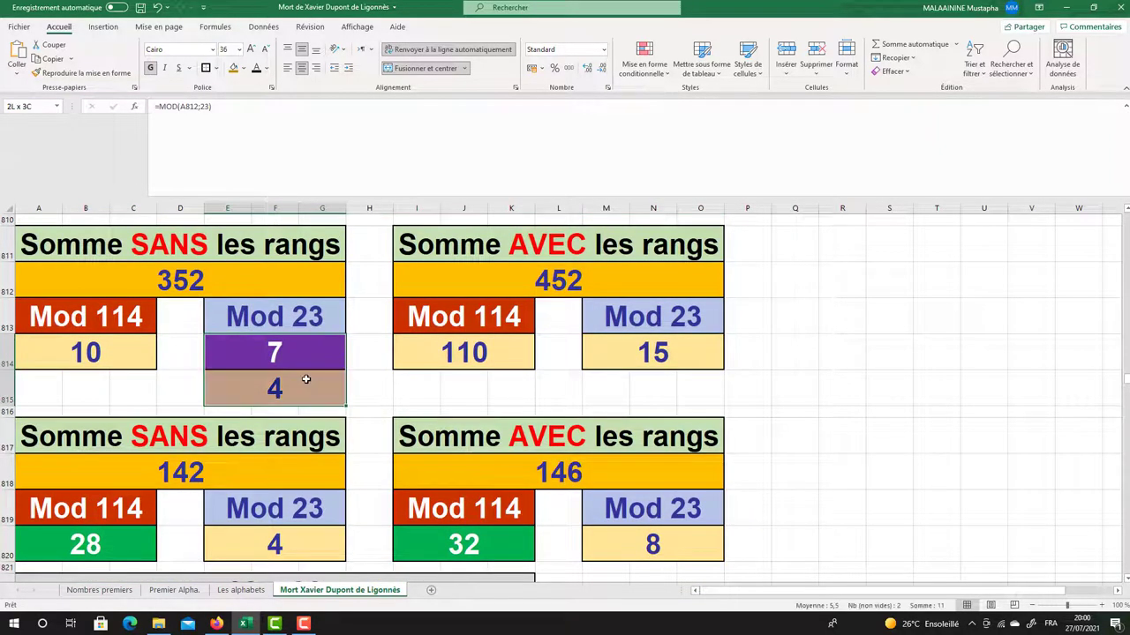
key(Return)
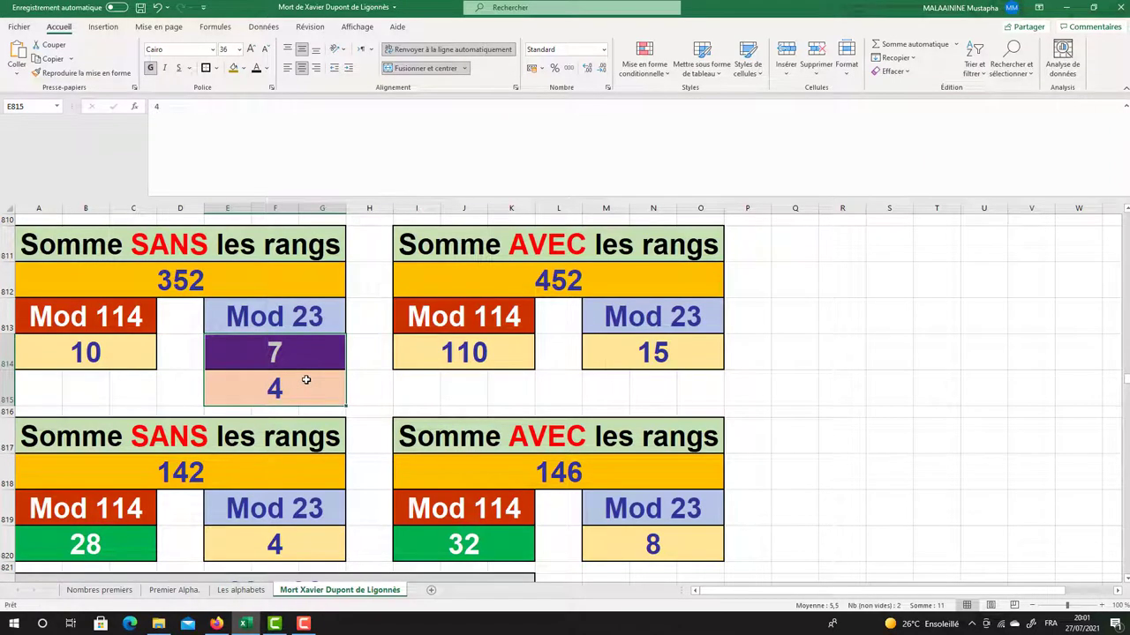
scroll(306, 380, down, 4)
scroll(306, 380, down, 4)
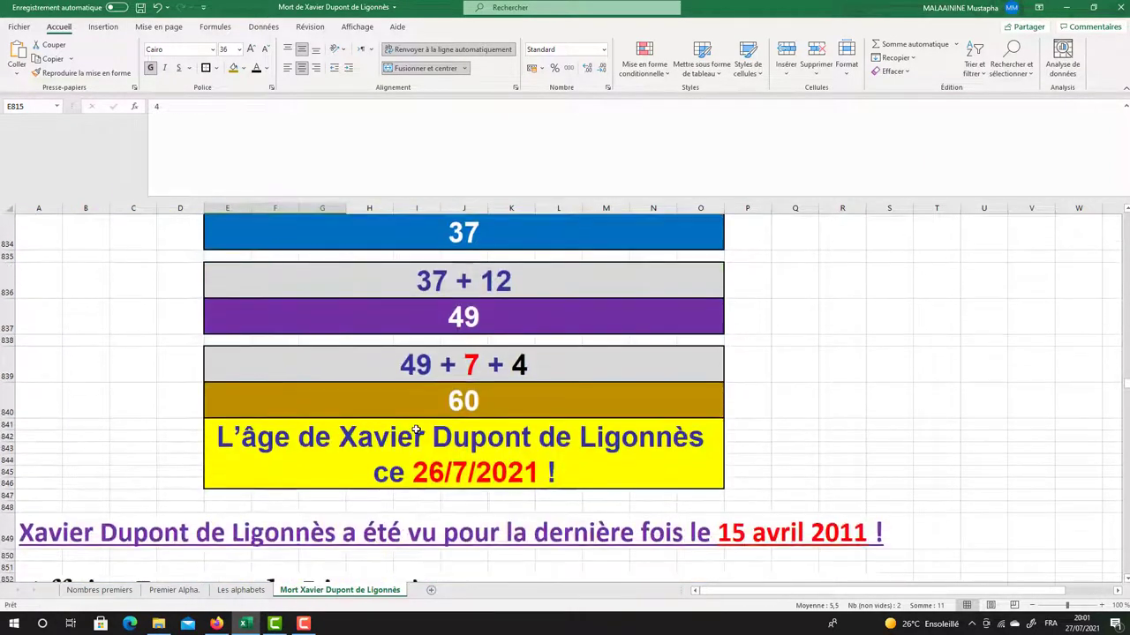
click(432, 407)
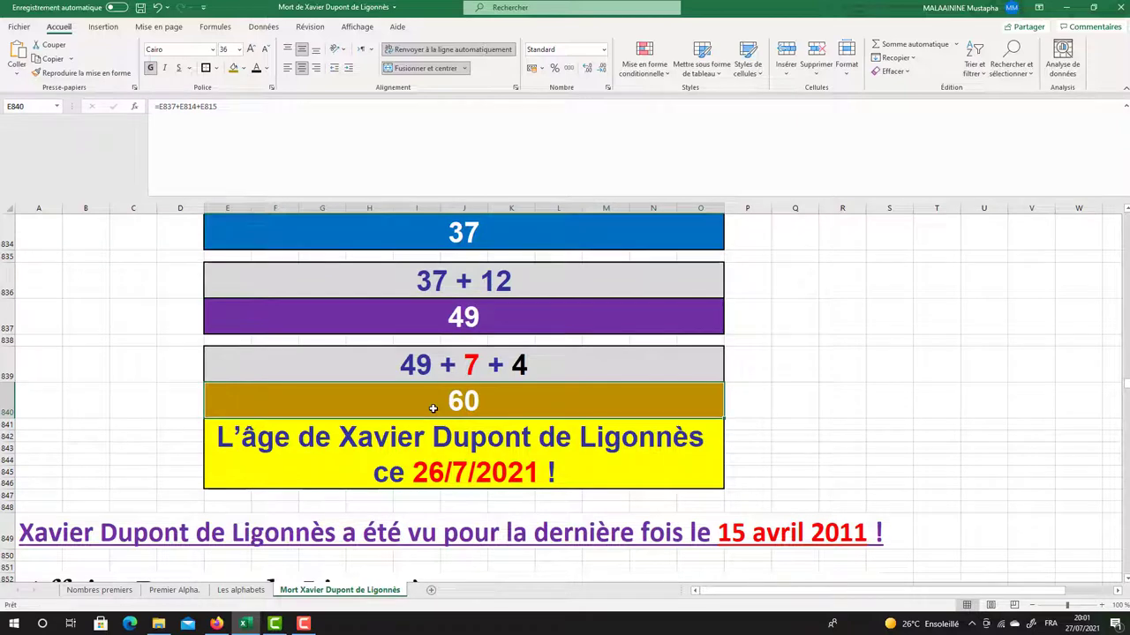
Read the article excerpt on the last-seen date and review the date numbers in row 886 and the rank in K887
scroll(432, 408, down, 2)
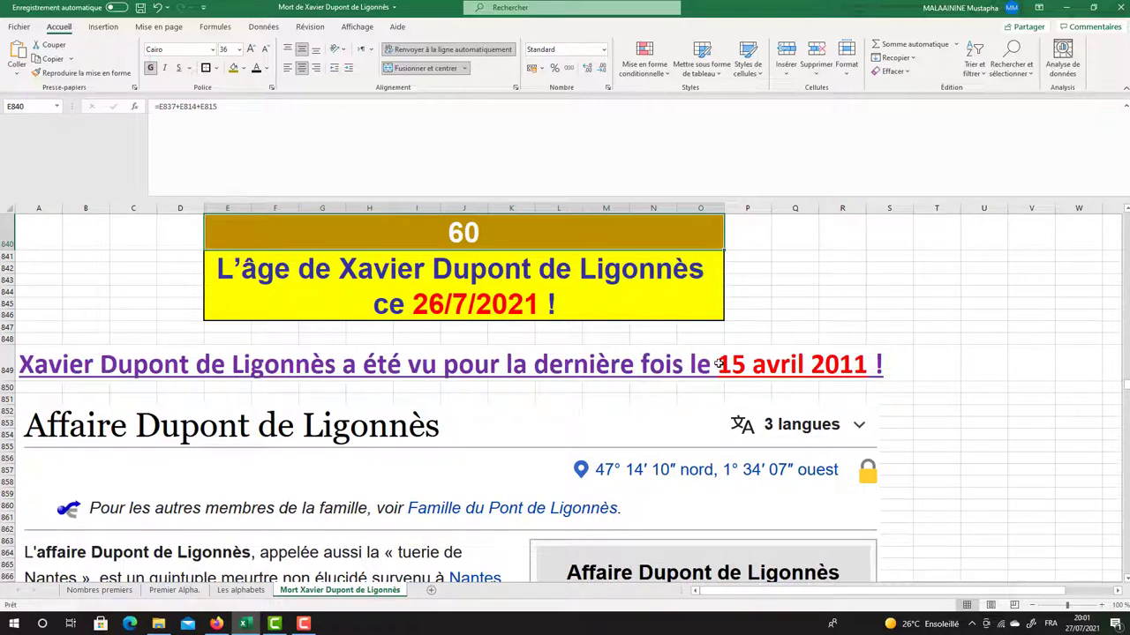
scroll(719, 364, down, 7)
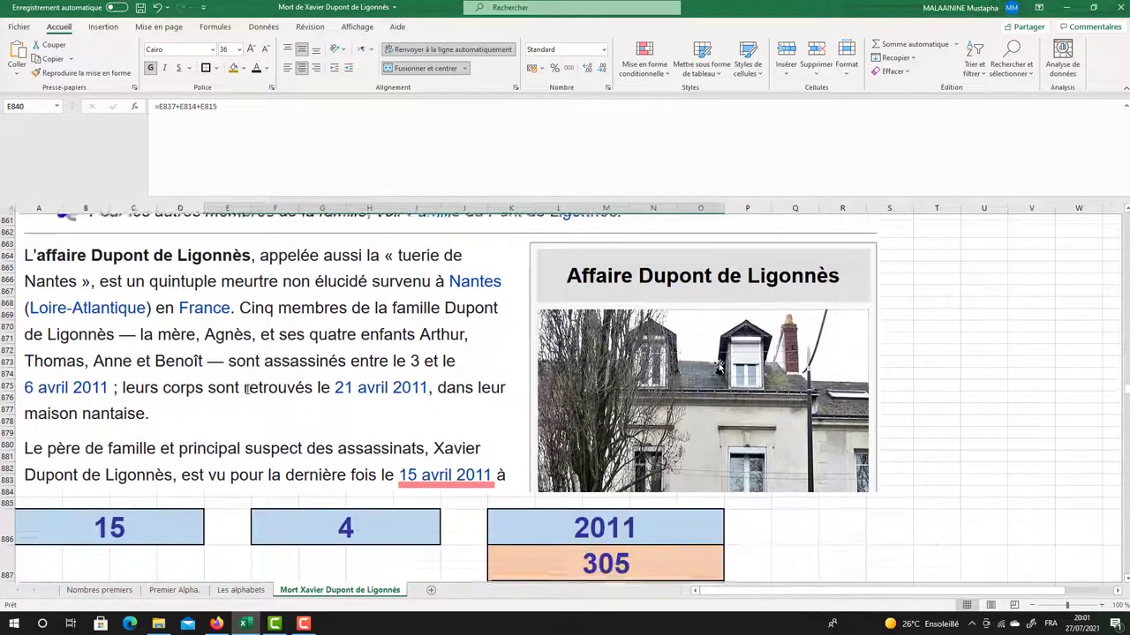
scroll(719, 364, down, 1)
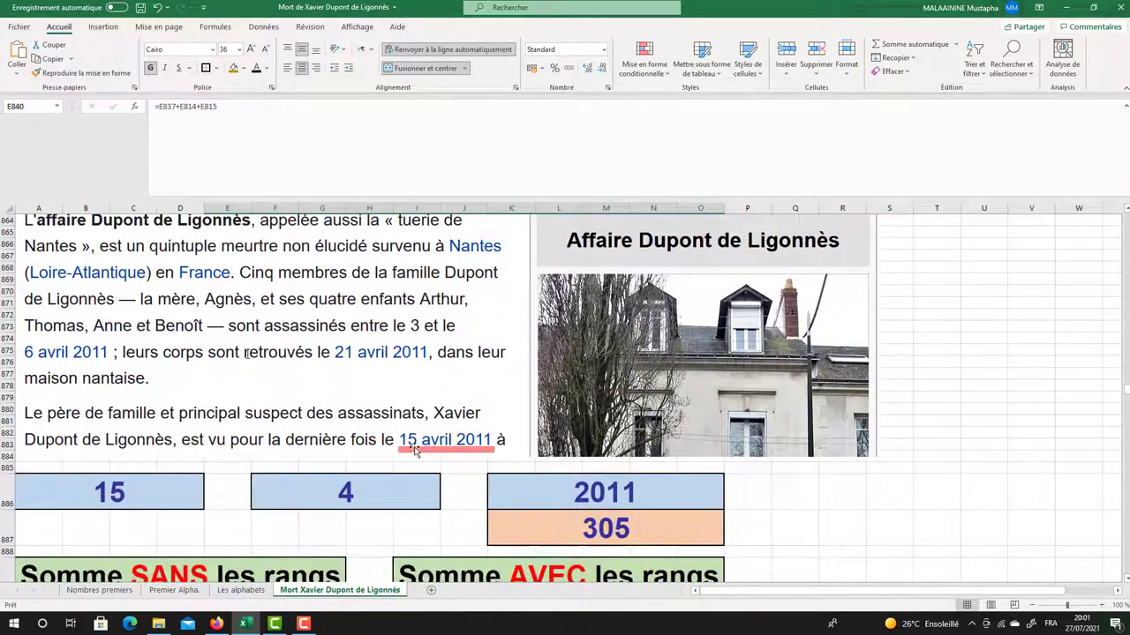
scroll(488, 439, down, 1)
click(142, 460)
click(351, 452)
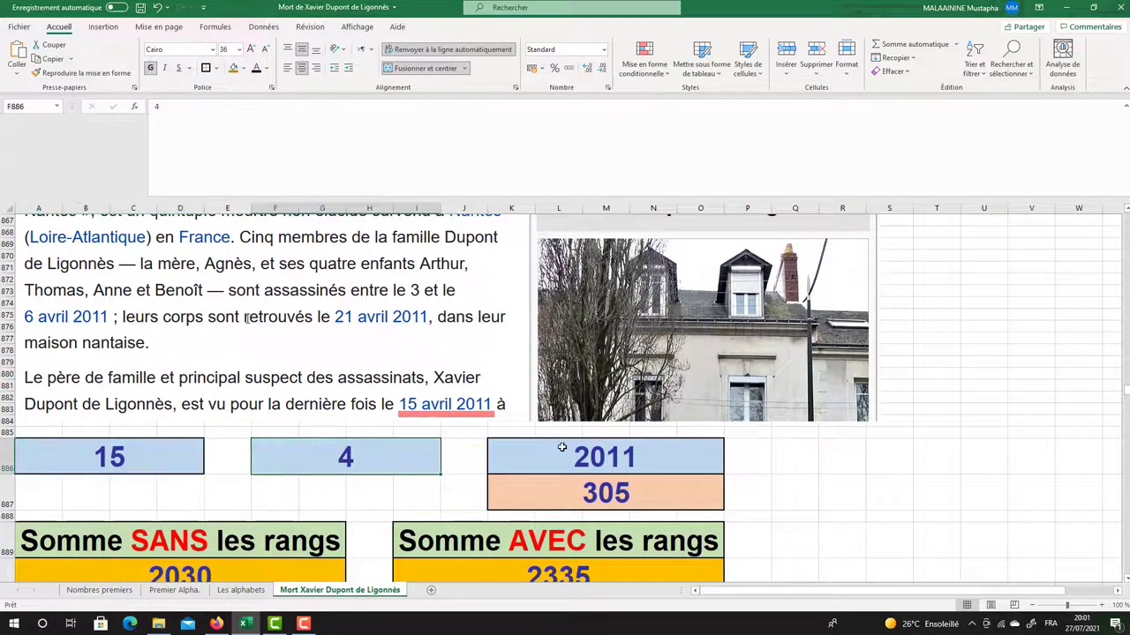
click(586, 446)
scroll(587, 445, down, 1)
scroll(587, 445, down, 1)
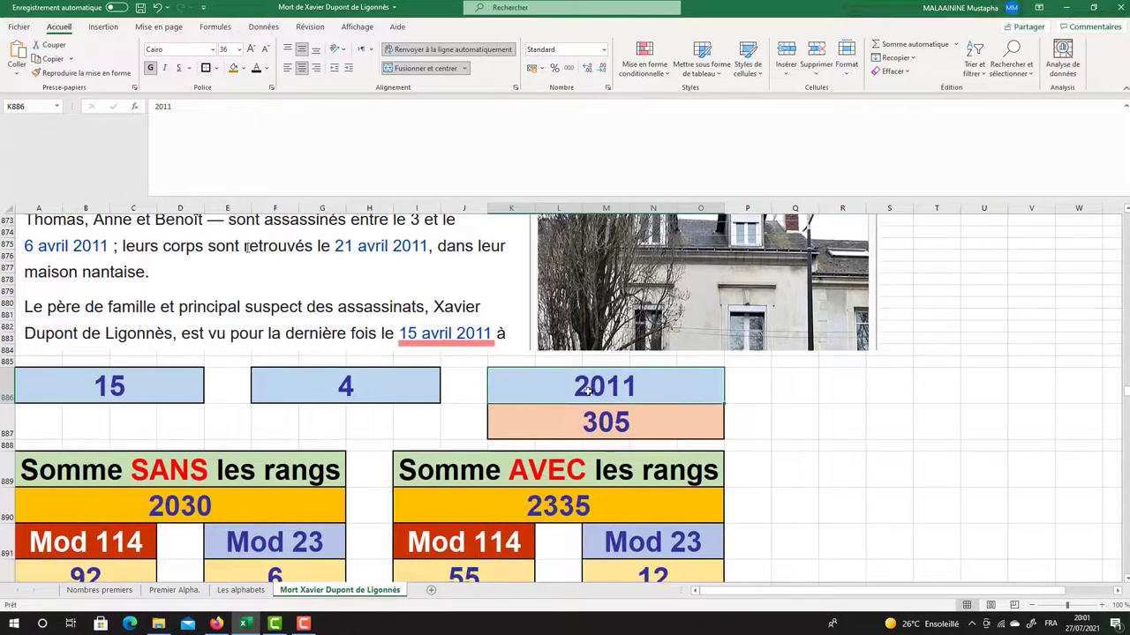
click(586, 423)
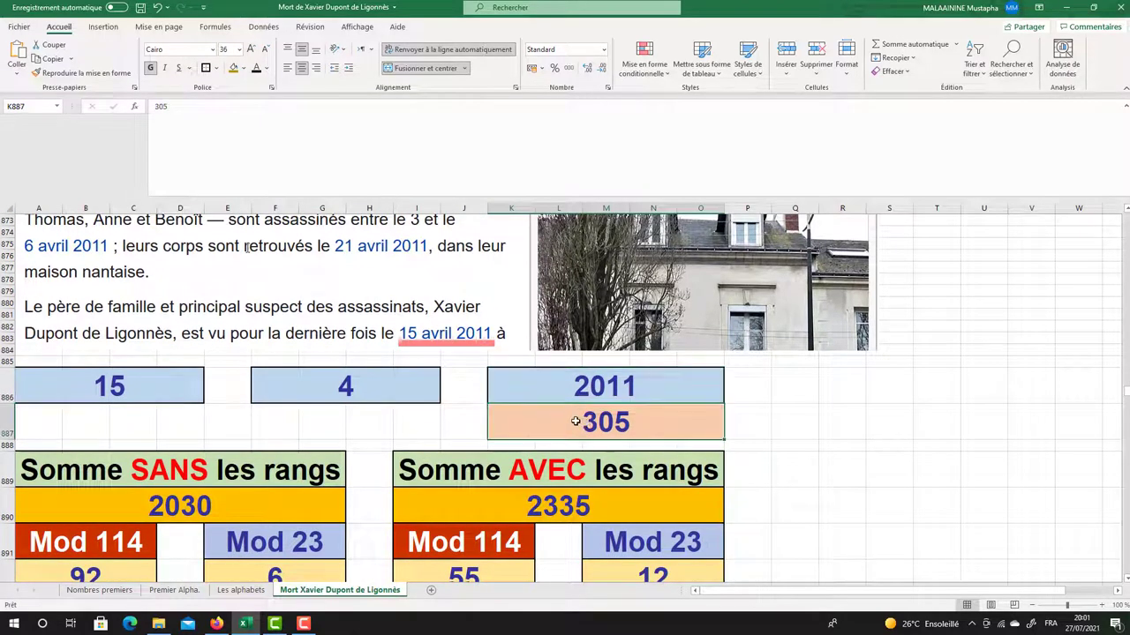
Inspect the two sum formulas in A890 and I890 and their source ranges
double_click(186, 502)
key(Return)
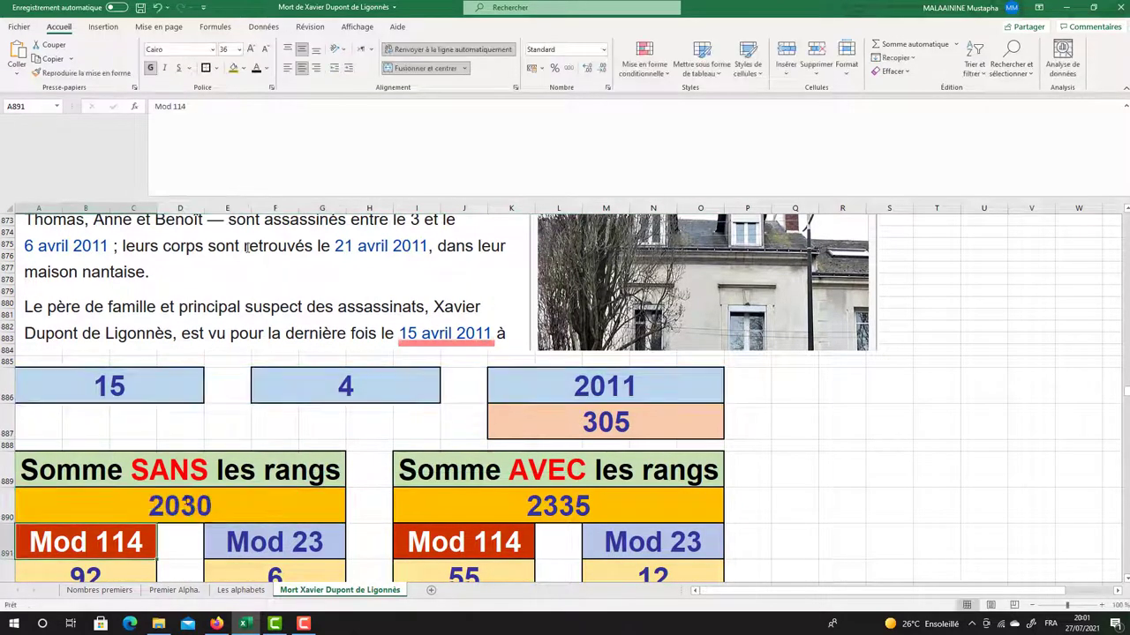
double_click(465, 509)
key(Return)
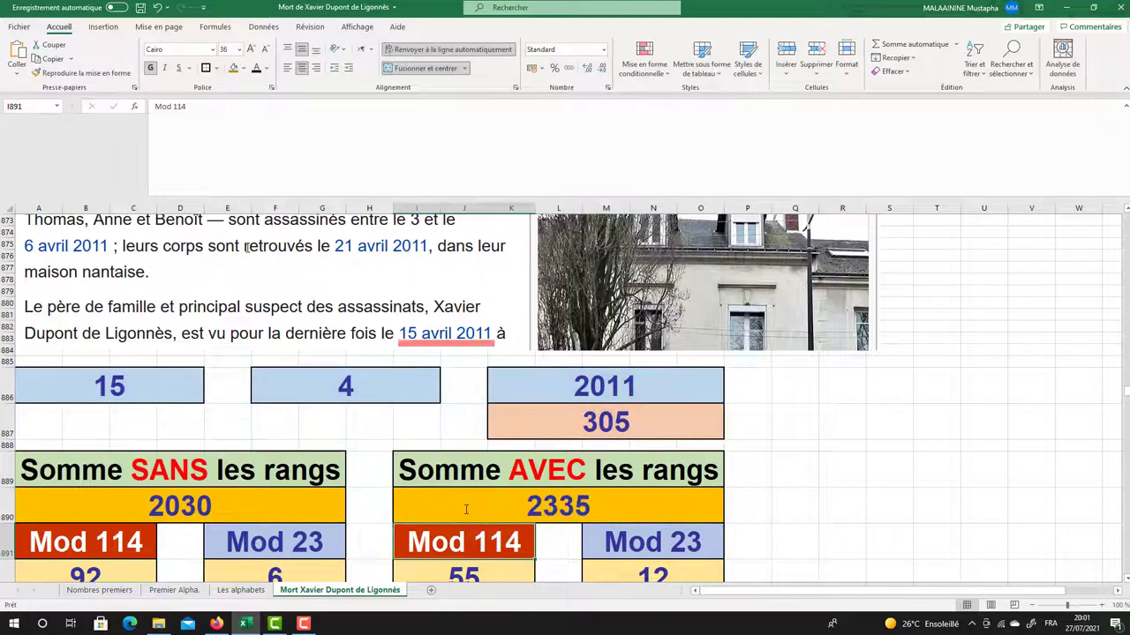
Examine the Mod 114 and Mod 23 results across row 892
scroll(465, 510, down, 2)
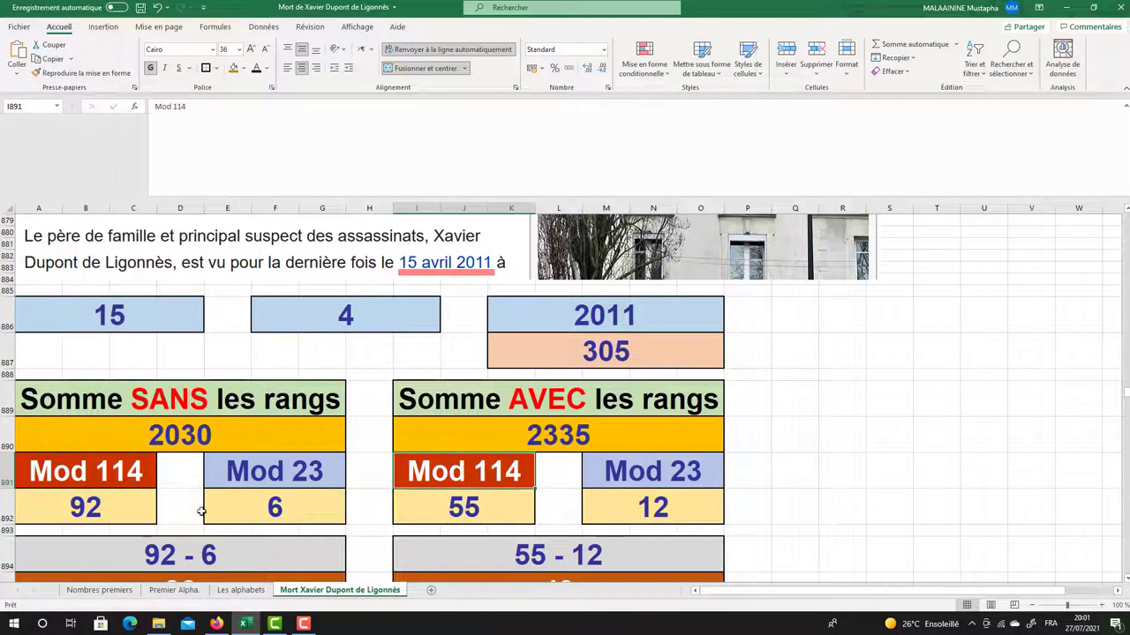
click(95, 515)
click(235, 508)
click(428, 499)
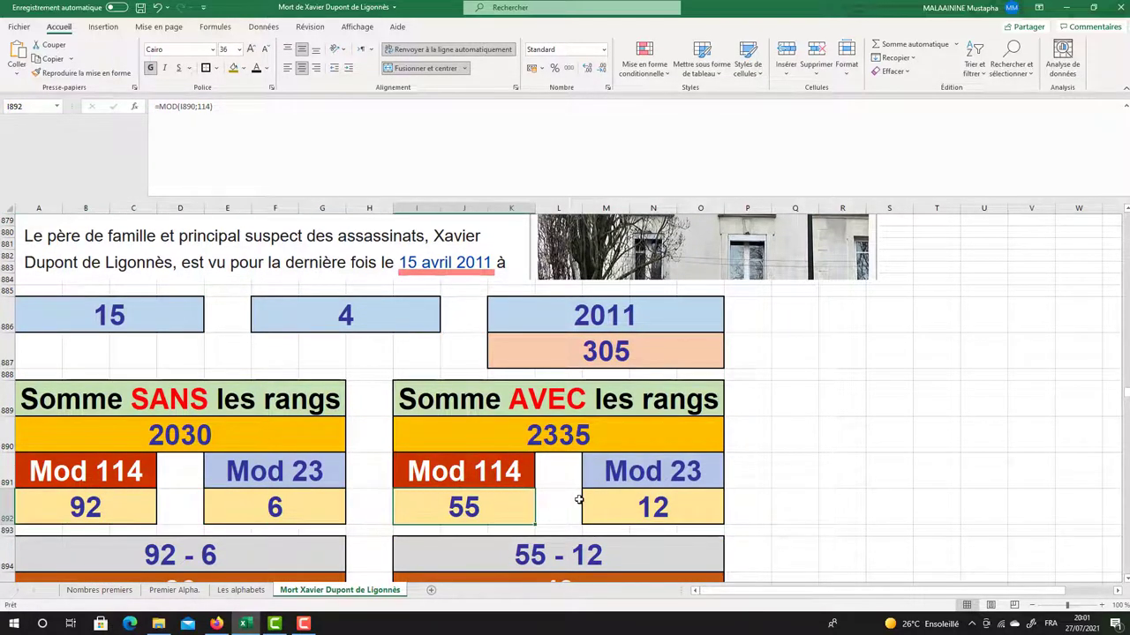
click(666, 500)
drag(140, 504, 658, 501)
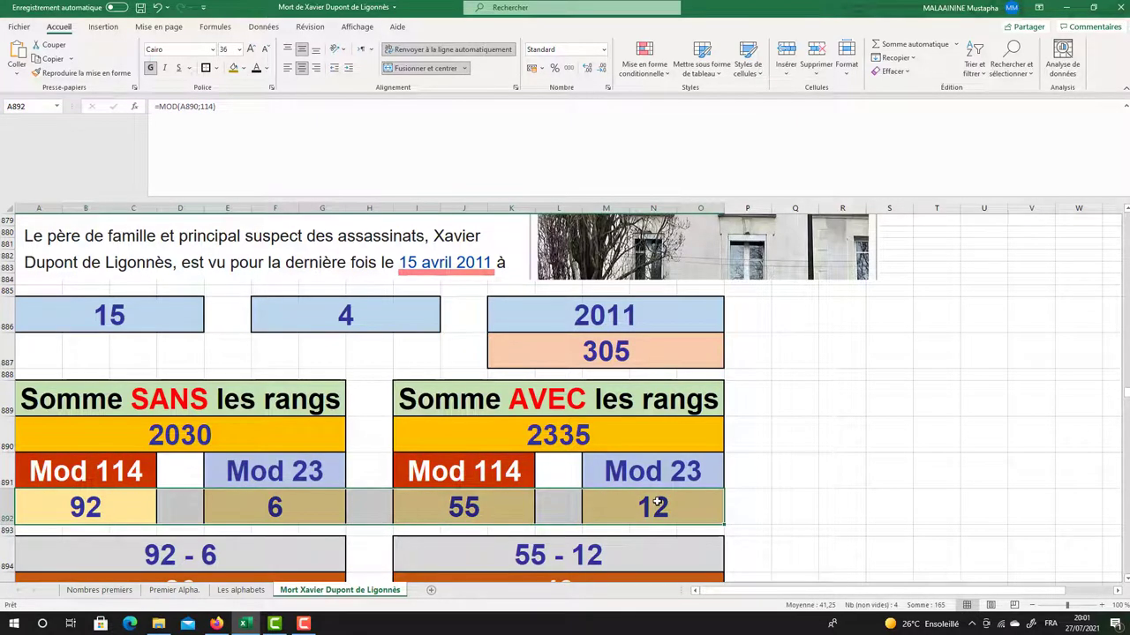
key(Tab)
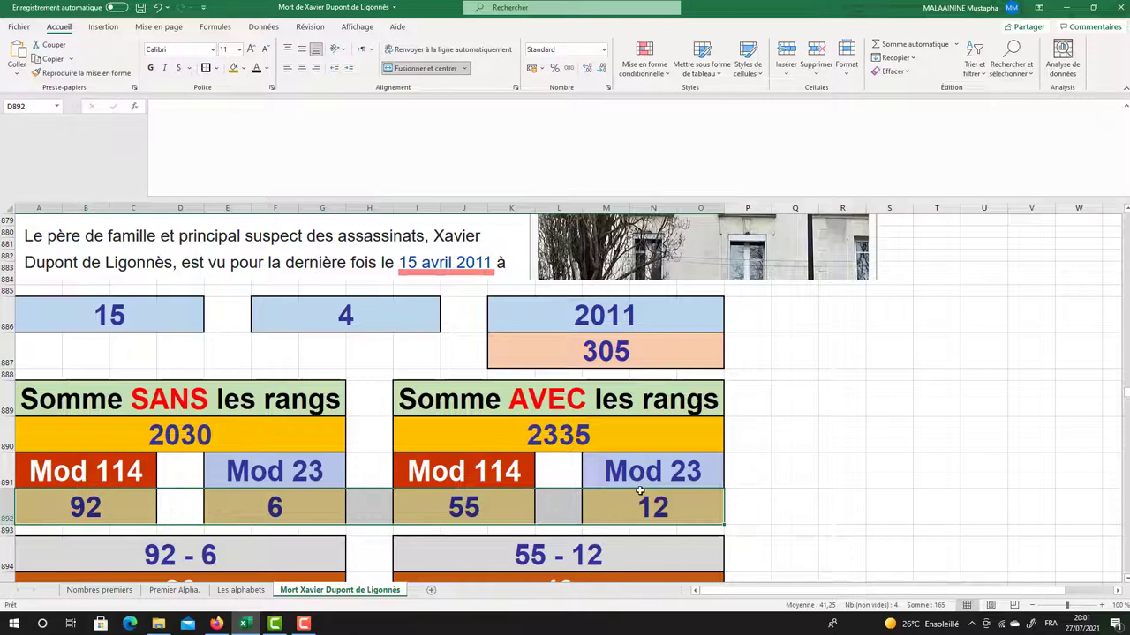
Check the subtraction in A895 against its source values in A892 and E892
scroll(643, 500, down, 2)
click(134, 430)
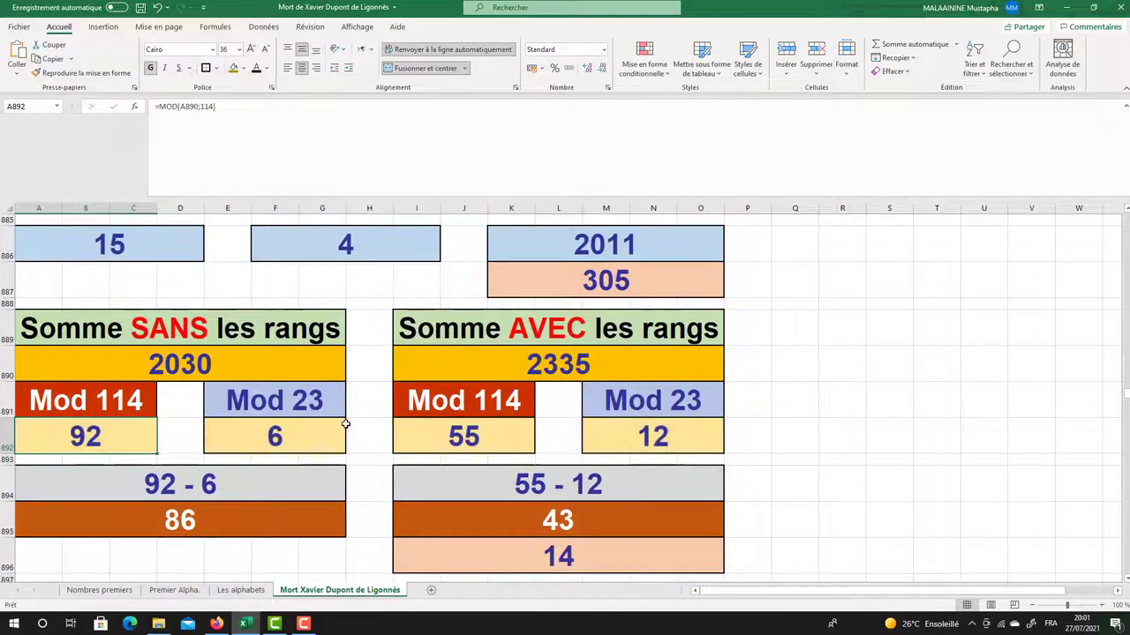
click(244, 433)
click(167, 513)
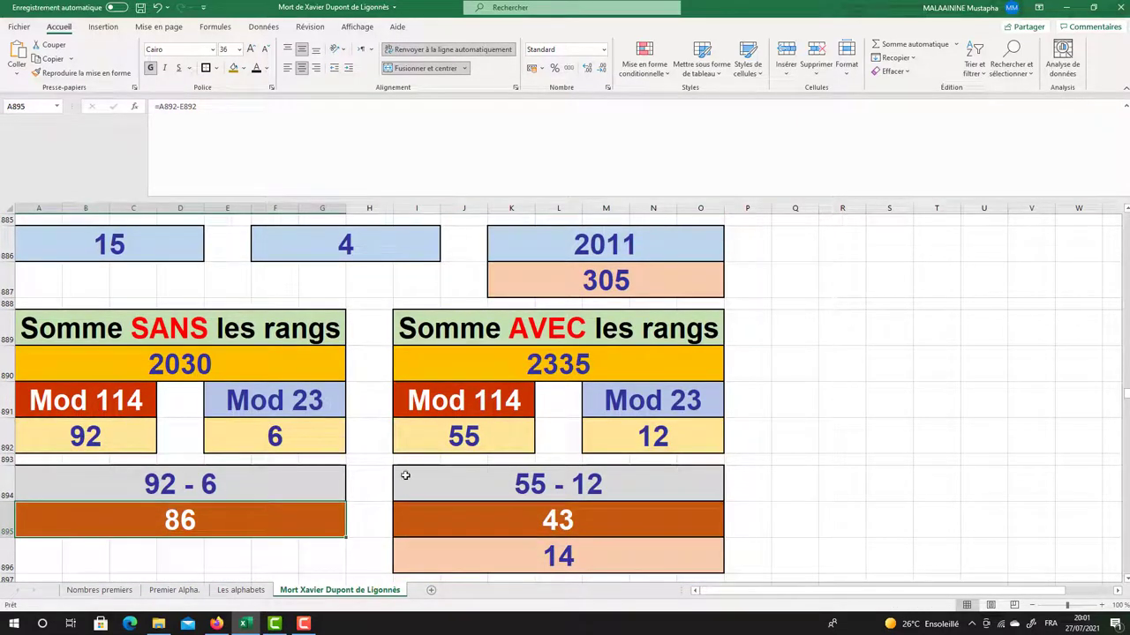
Check the subtraction in I895 against its source values in I892 and M892, and the rank in I896
click(475, 448)
click(706, 435)
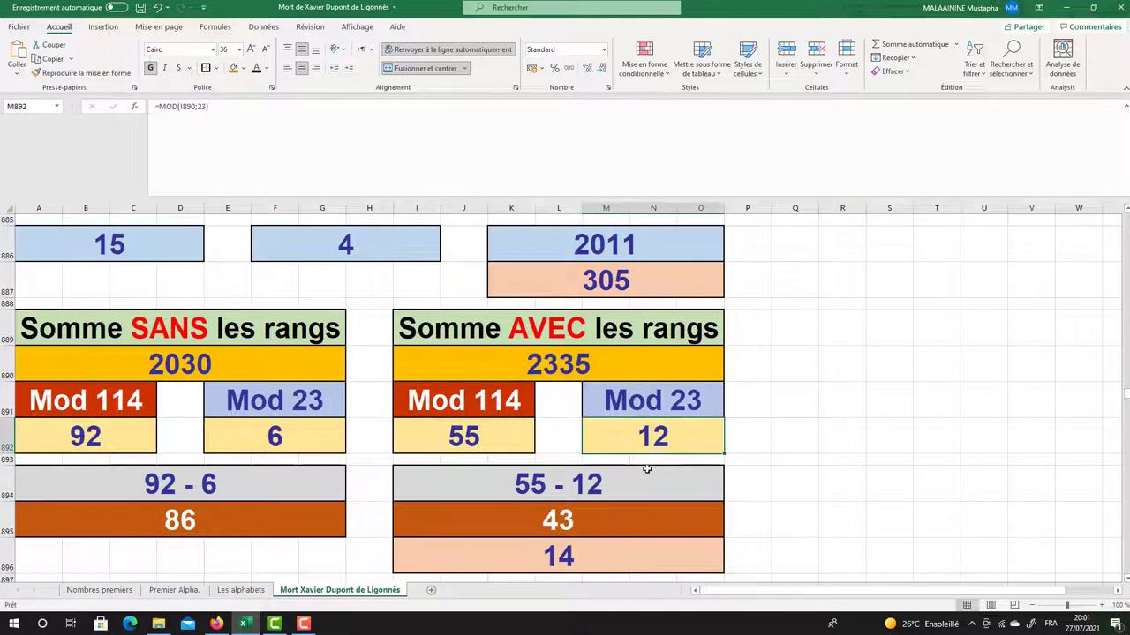
click(578, 509)
scroll(366, 484, down, 1)
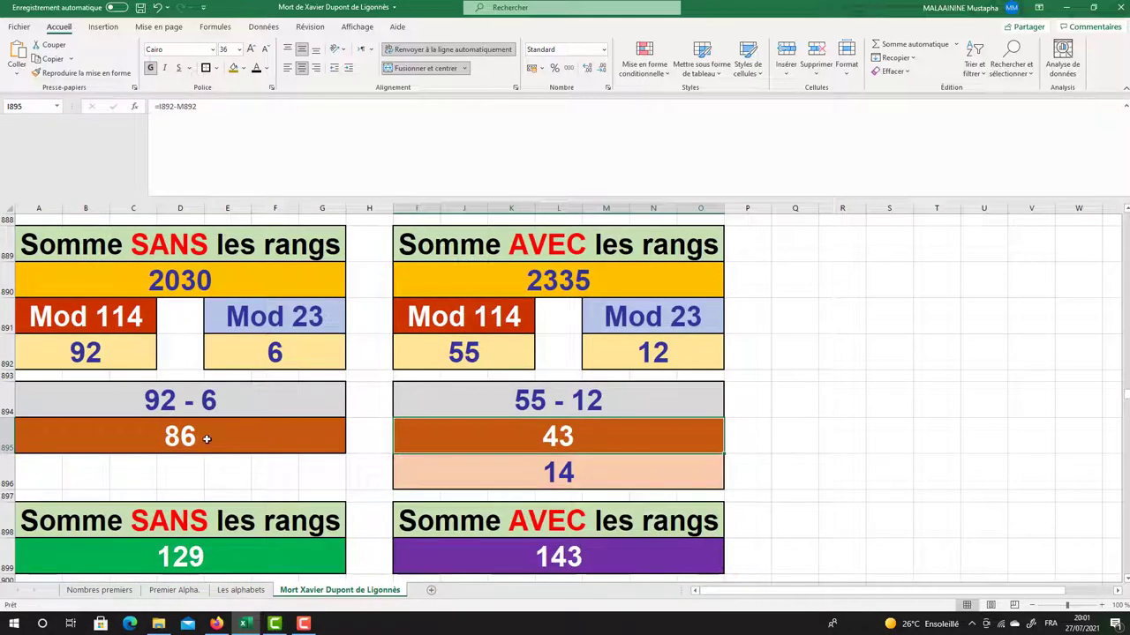
drag(205, 441, 558, 471)
click(558, 443)
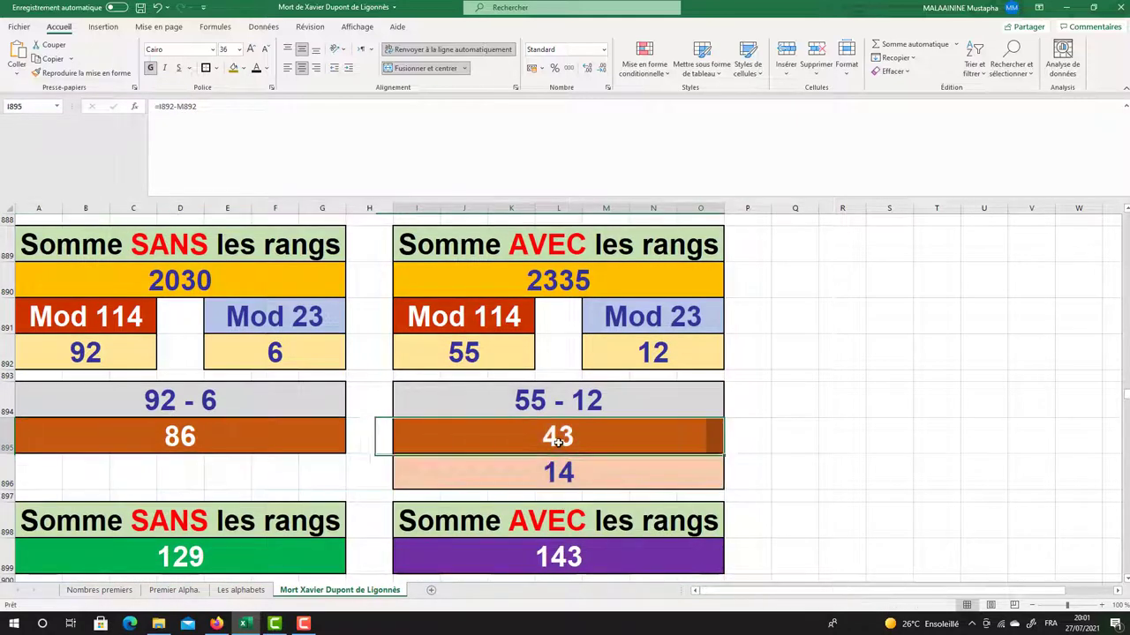
click(558, 465)
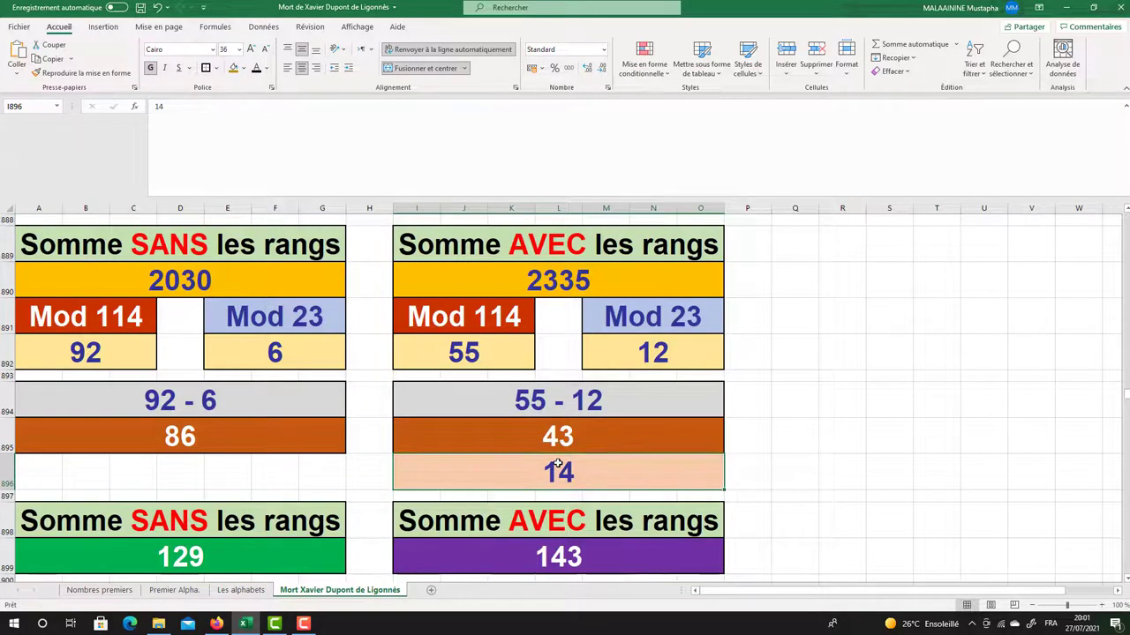
Inspect the formulas of the sums without and with ranks in A899 and I899
scroll(557, 465, down, 1)
scroll(558, 465, down, 1)
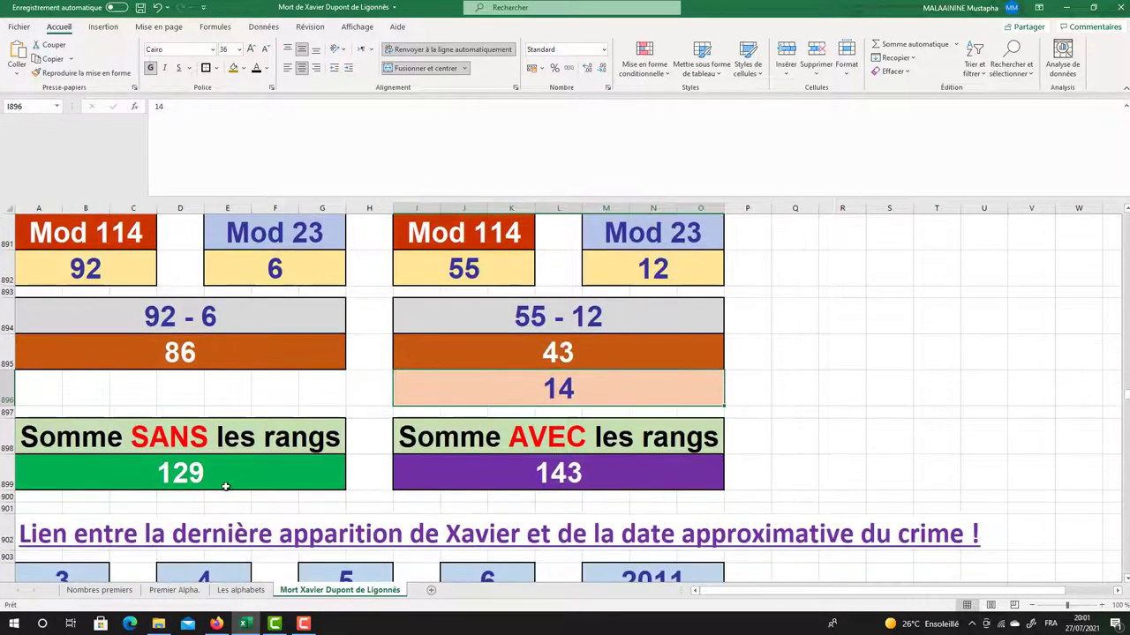
double_click(205, 473)
key(Return)
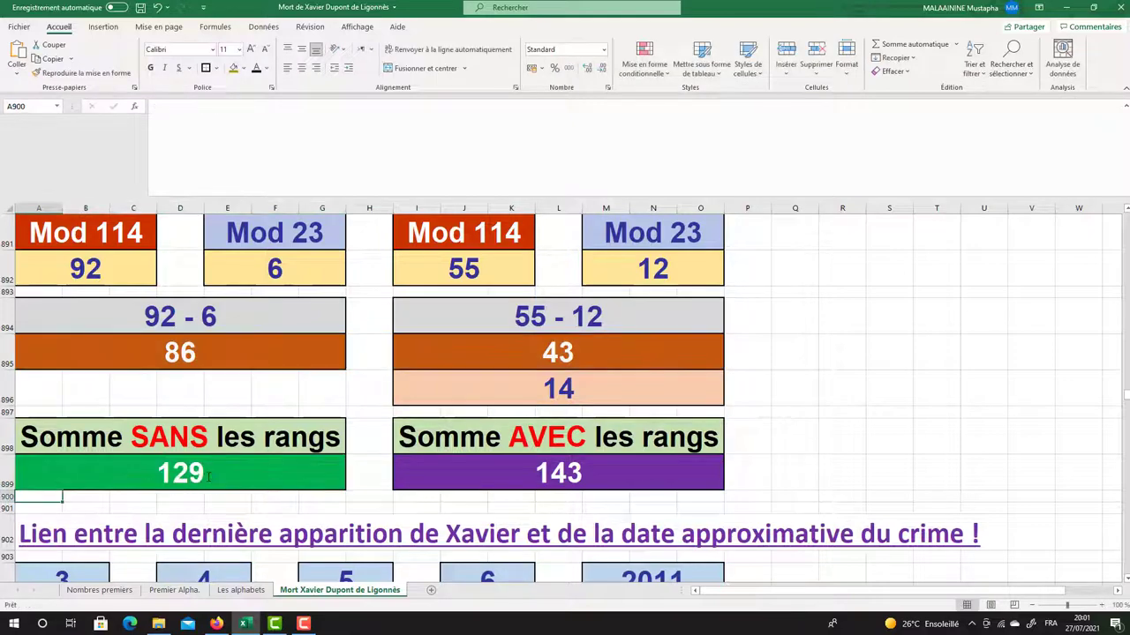
double_click(497, 465)
key(Return)
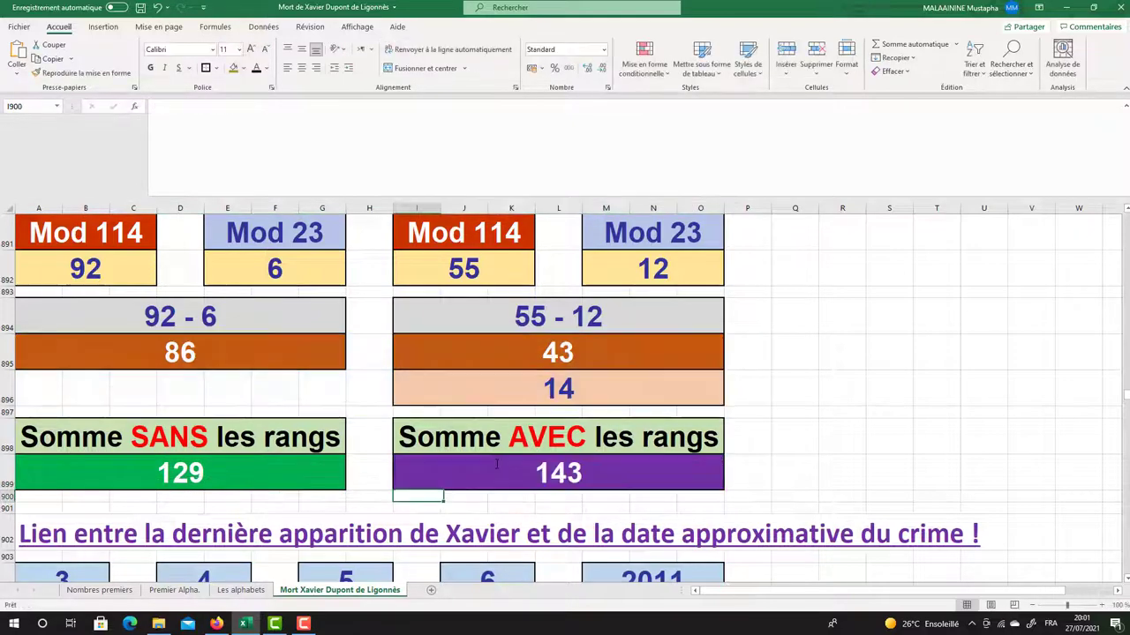
Review the last-seen date in the article excerpt and the sums of the approximate crime date in rows 921 and 922
scroll(477, 463, up, 7)
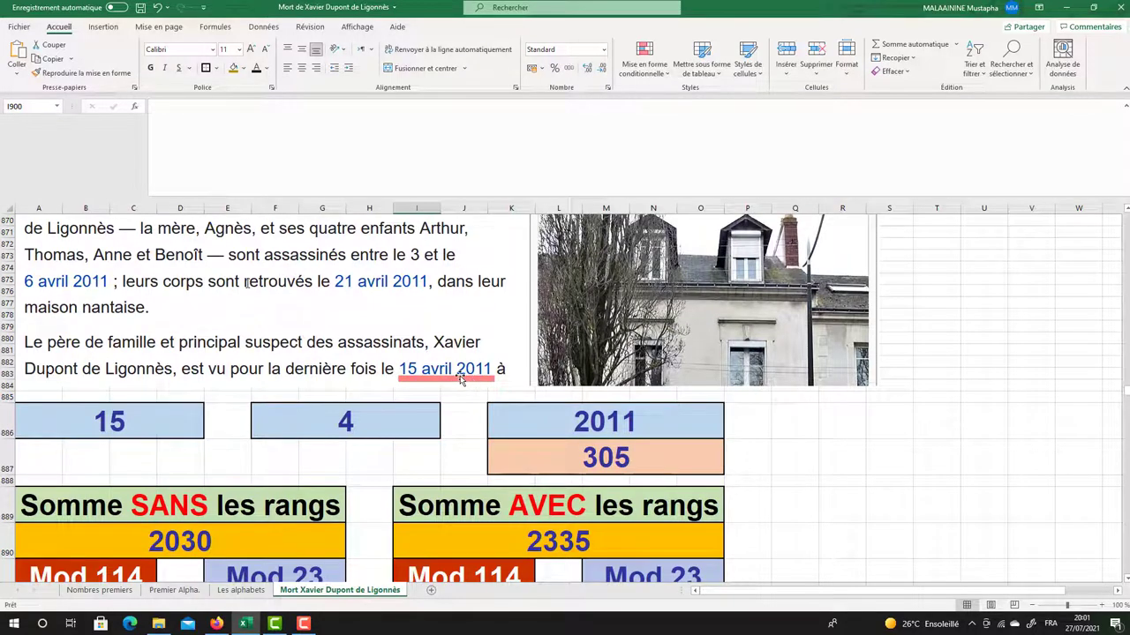
scroll(460, 378, down, 9)
scroll(460, 378, down, 2)
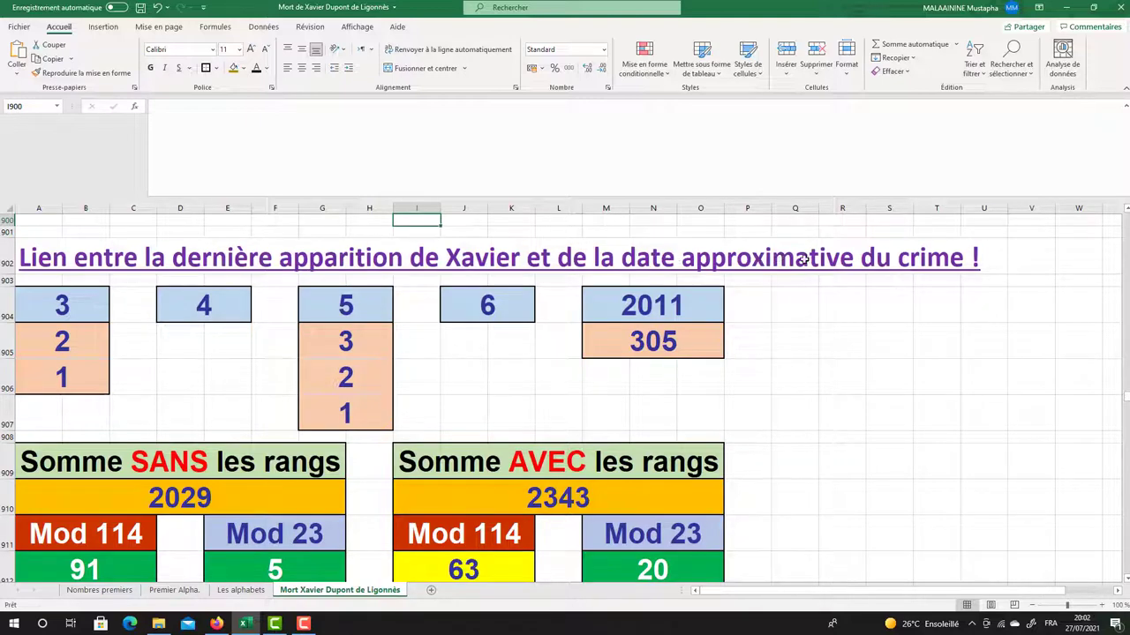
scroll(971, 257, down, 5)
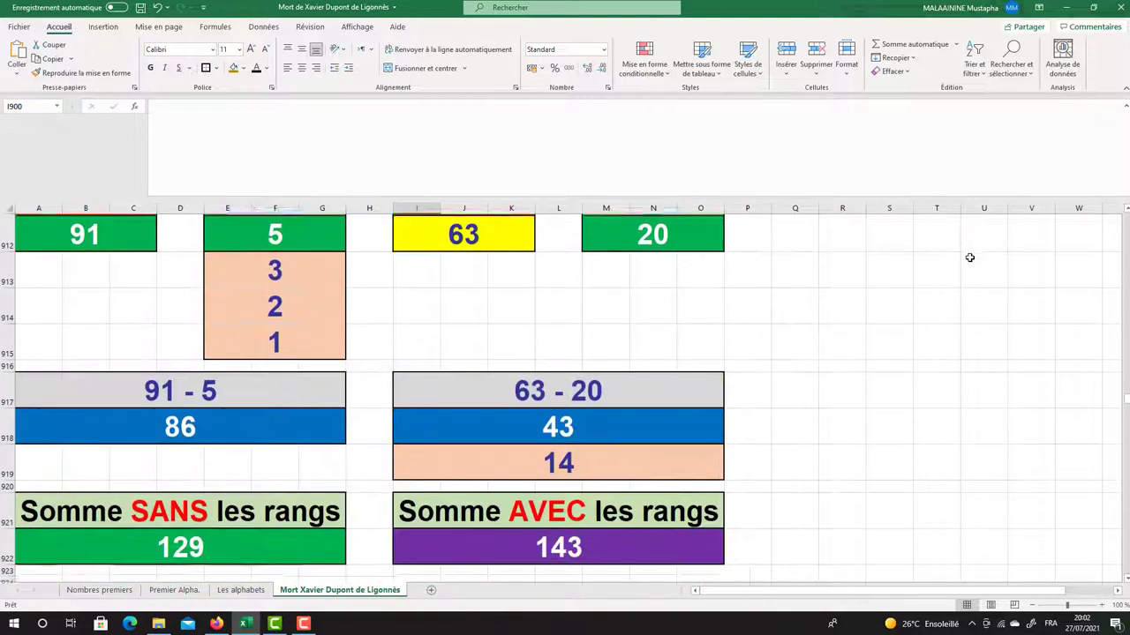
drag(205, 411, 565, 437)
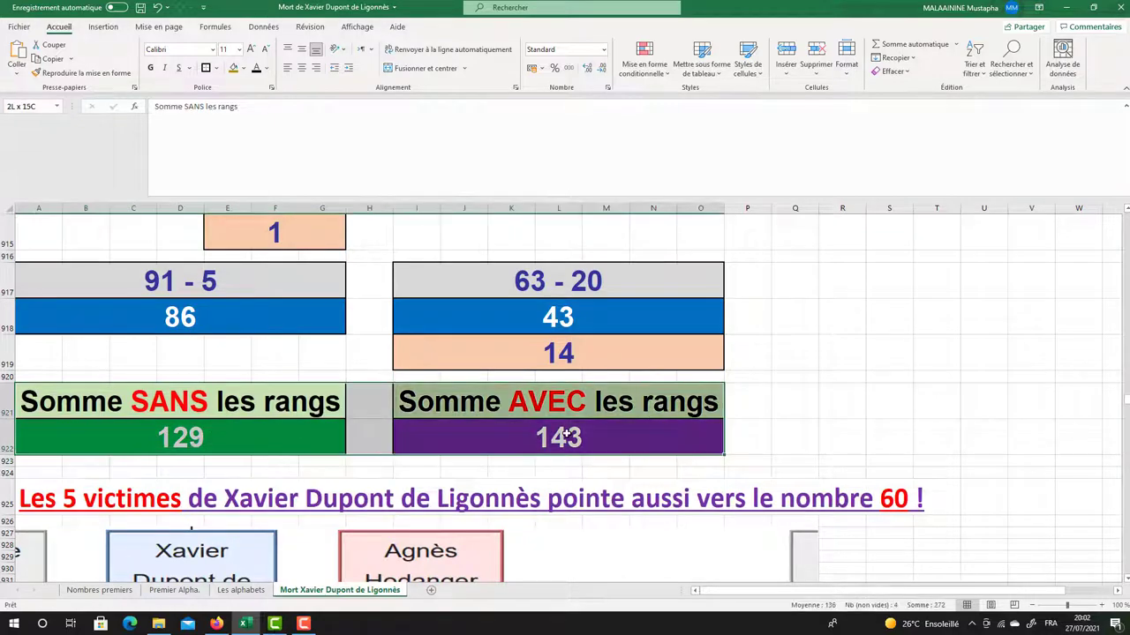
scroll(566, 433, up, 2)
scroll(566, 433, down, 2)
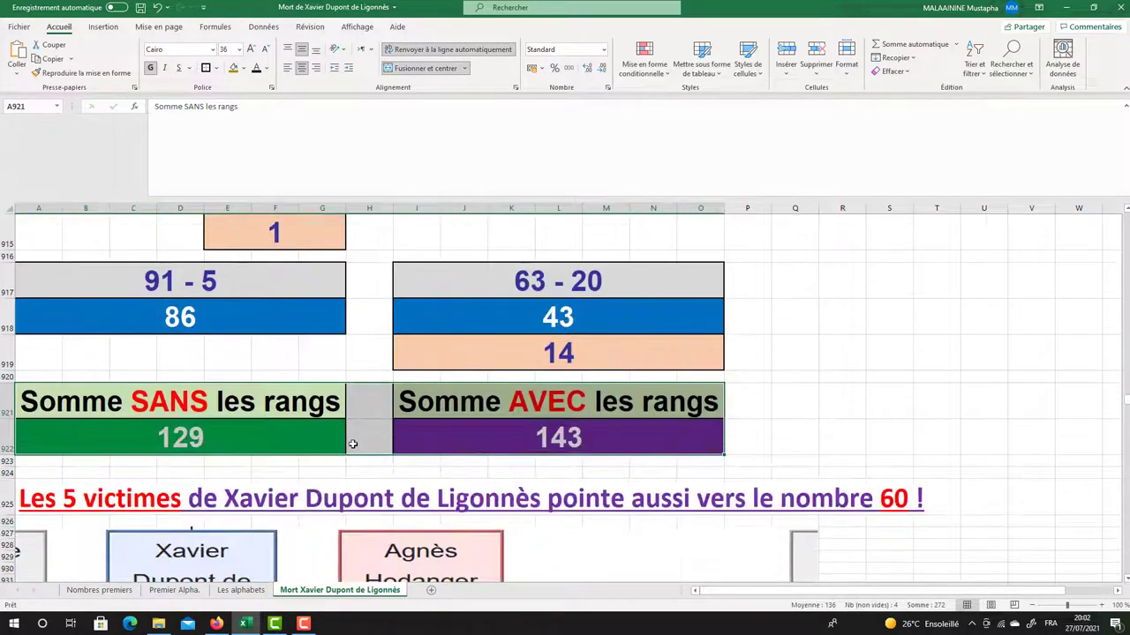
Compare the sums without and with ranks in row 899 with the last-seen date they derive from
scroll(562, 422, up, 8)
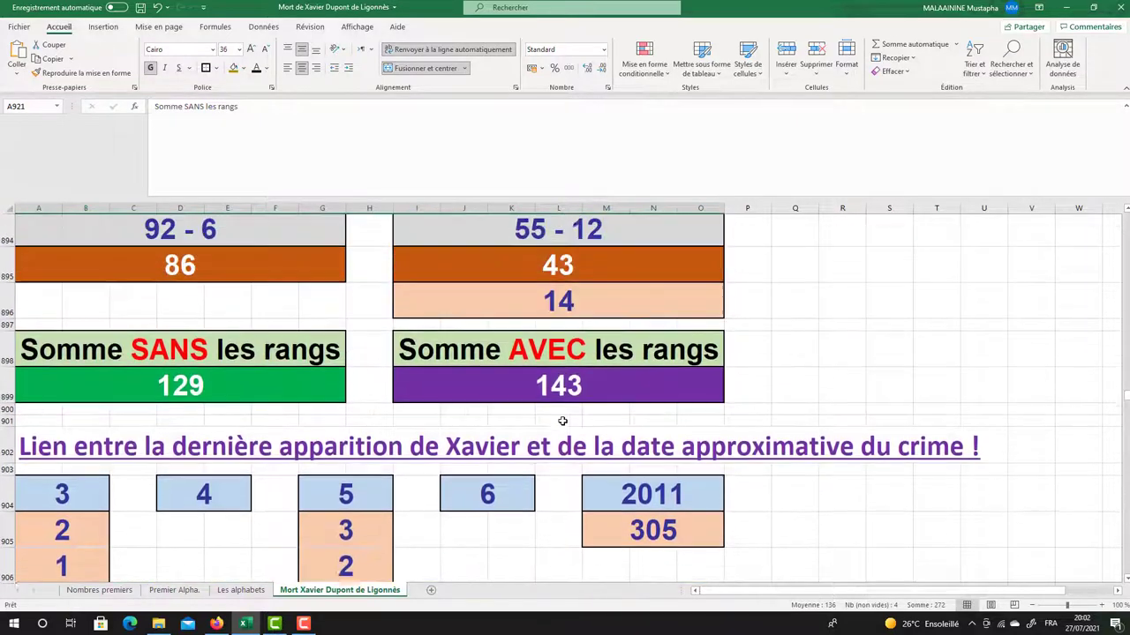
drag(290, 388, 517, 404)
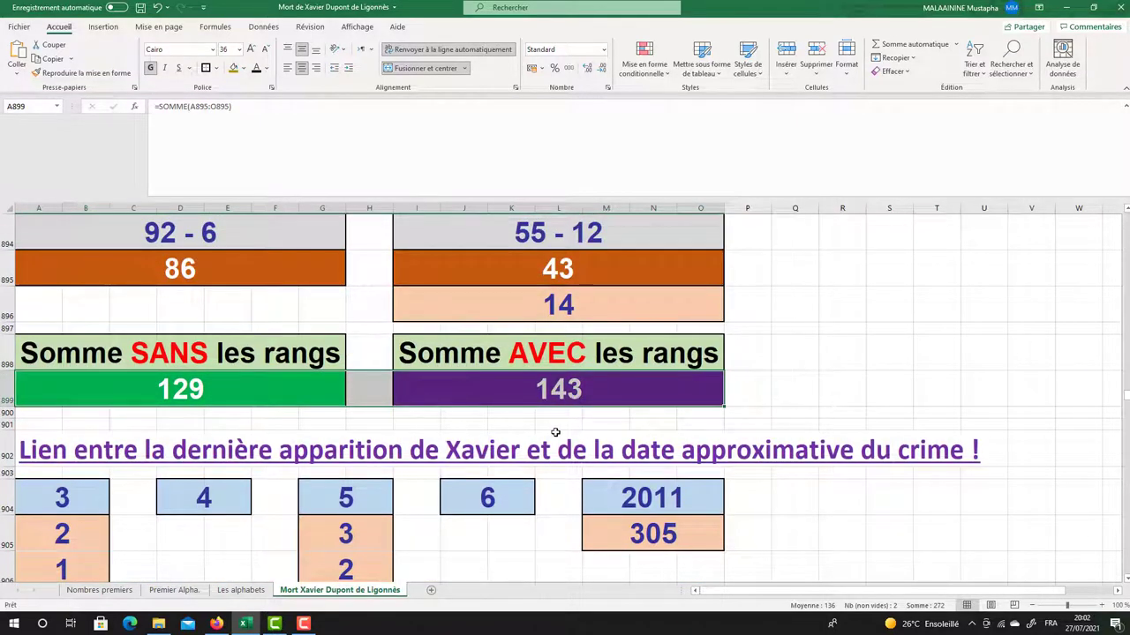
scroll(555, 432, up, 5)
scroll(351, 367, up, 2)
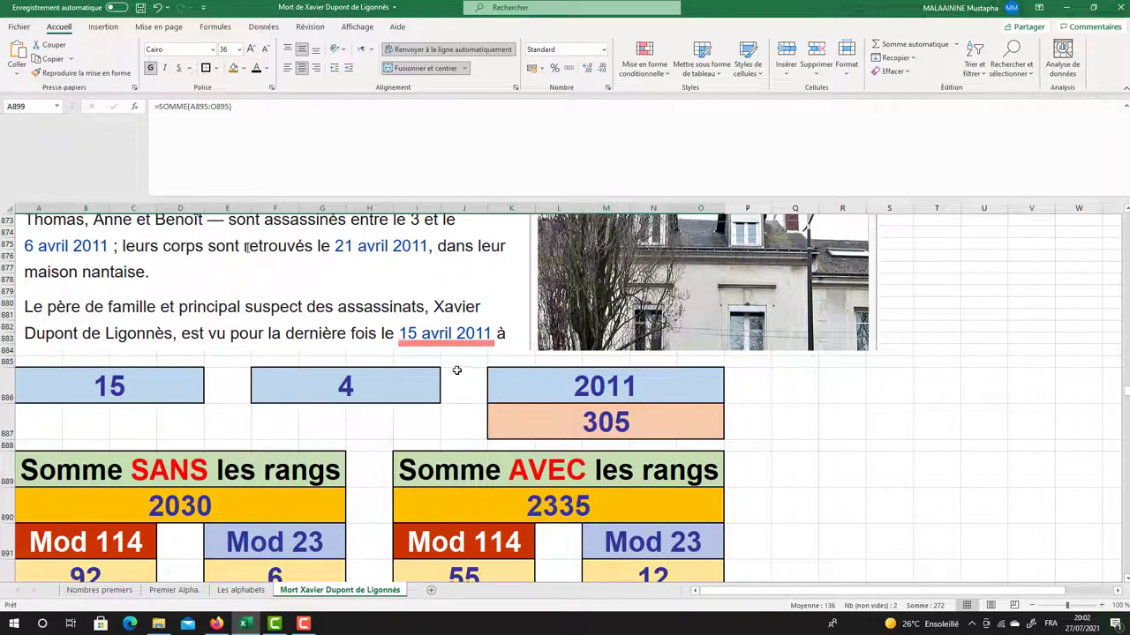
scroll(465, 391, down, 7)
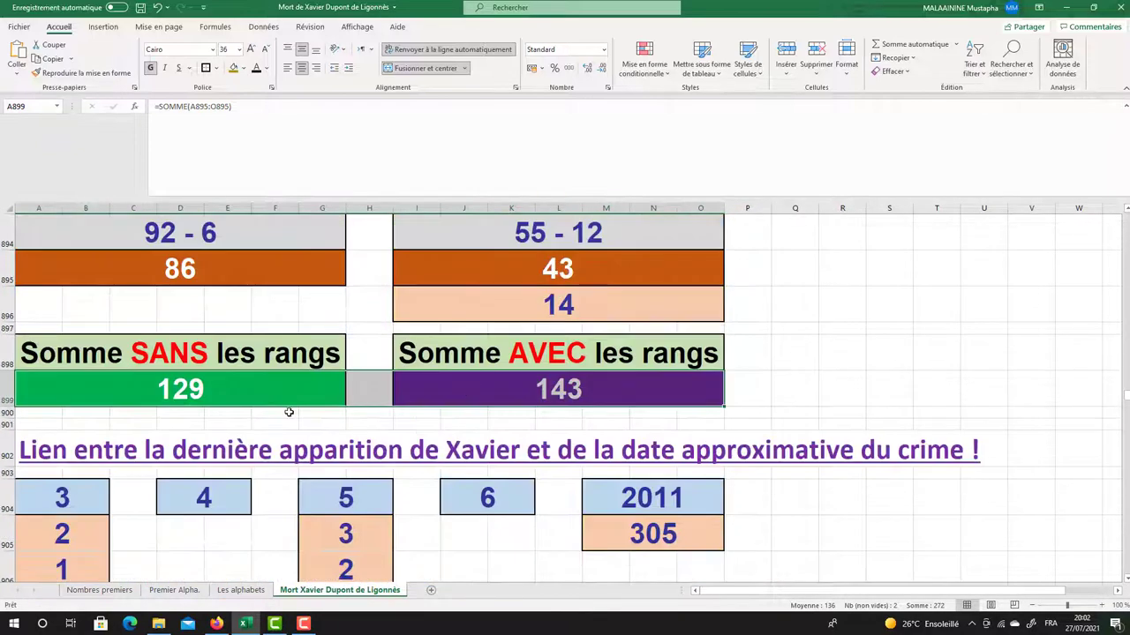
drag(267, 353, 544, 391)
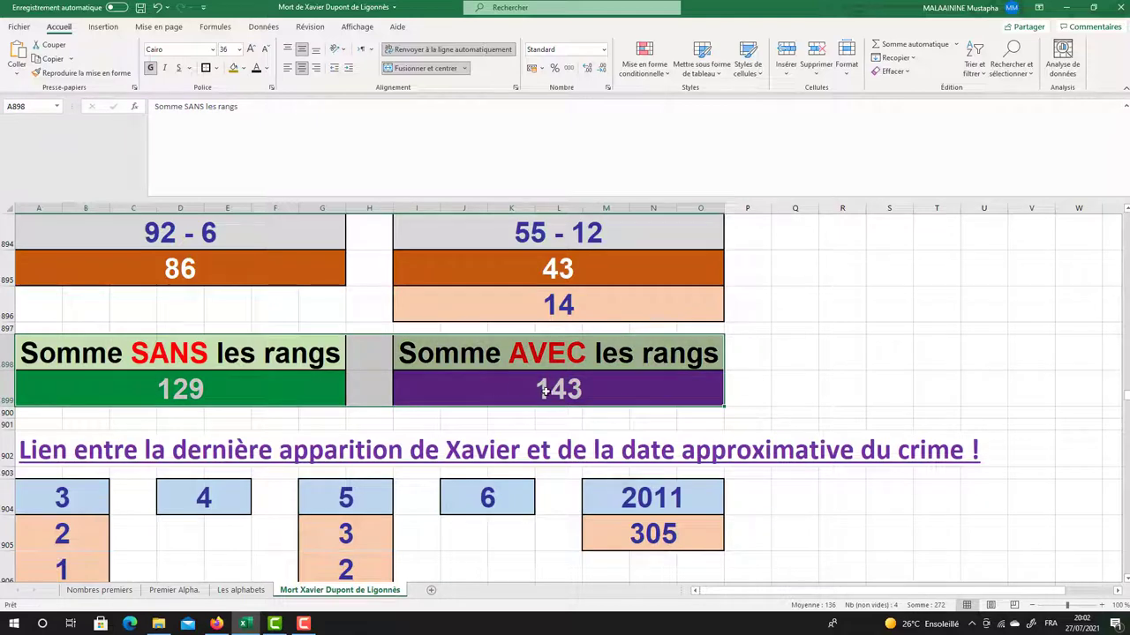
Review the approximate crime date numbers, their ranks, sums and Mod 114 and Mod 23 results in rows 904 to 915
scroll(545, 391, down, 2)
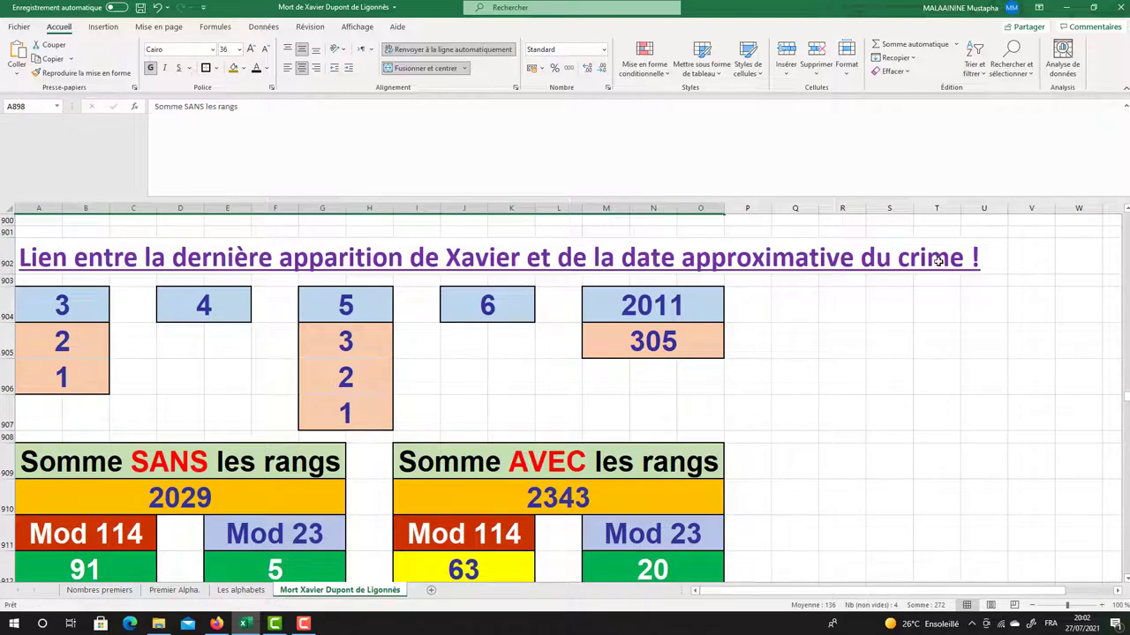
scroll(939, 261, down, 1)
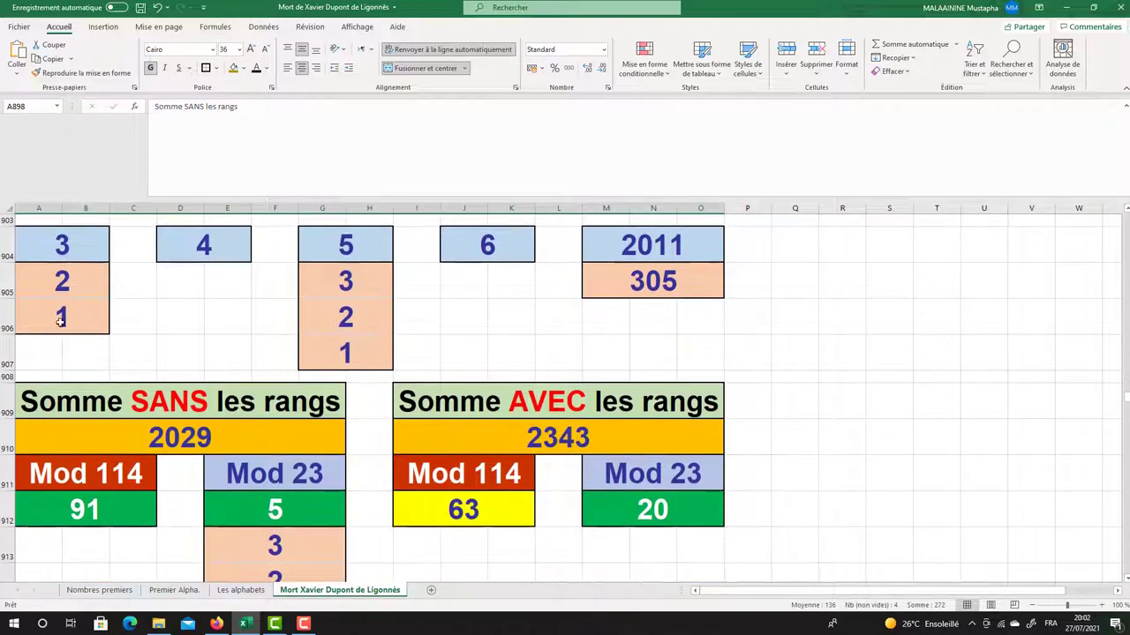
scroll(189, 320, down, 1)
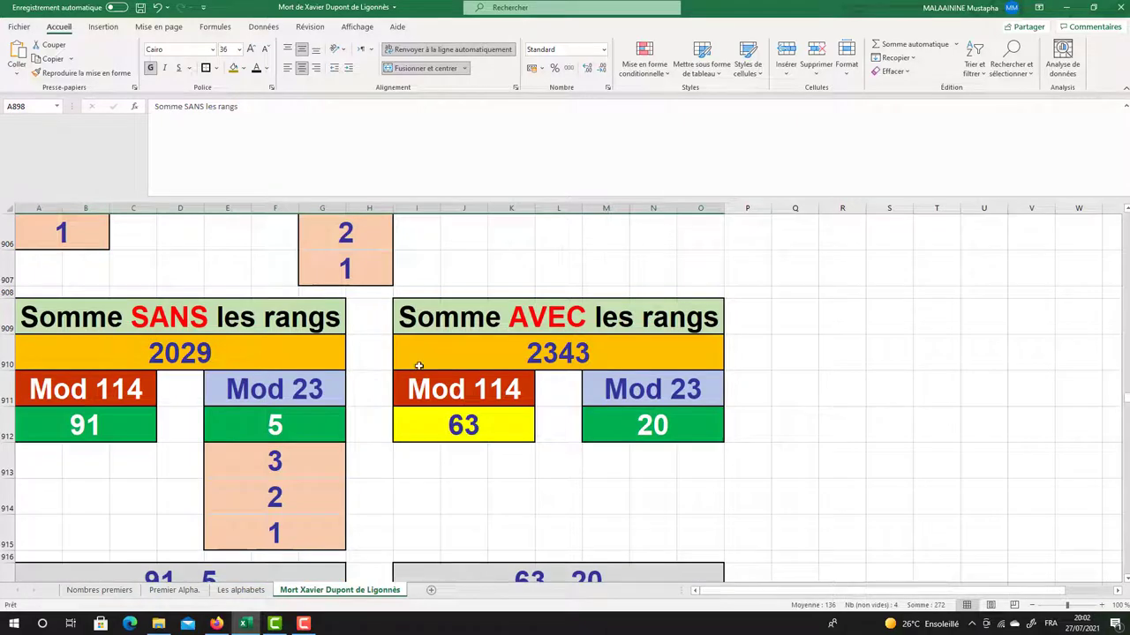
scroll(409, 365, down, 3)
Compare the subtraction result in A918 with the one in A895
drag(325, 397, 488, 427)
click(148, 327)
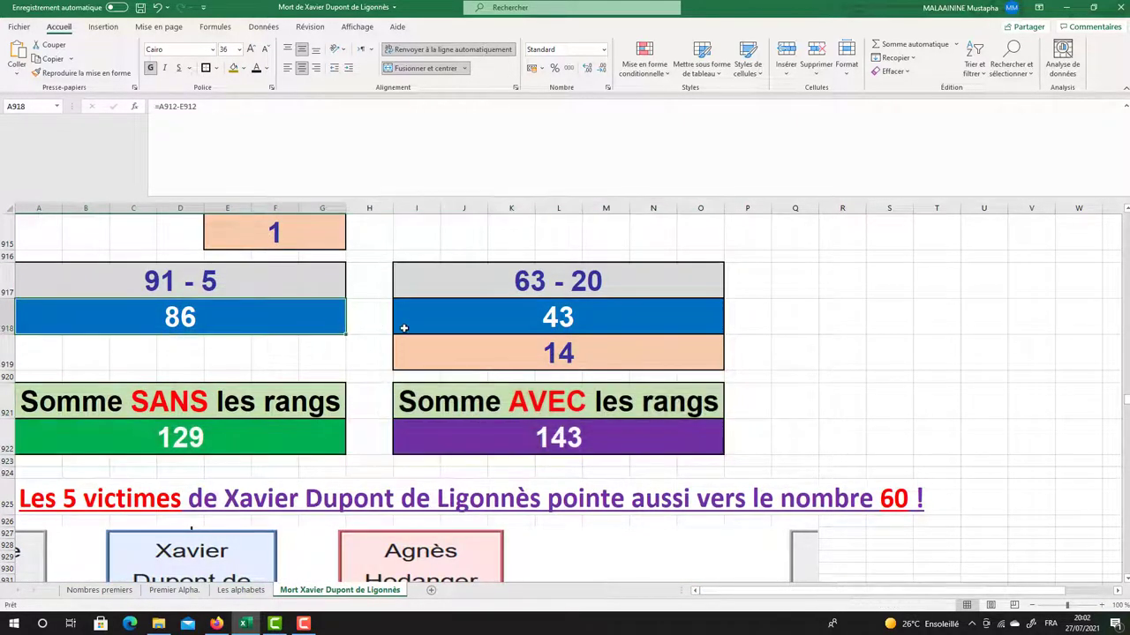
scroll(499, 349, up, 8)
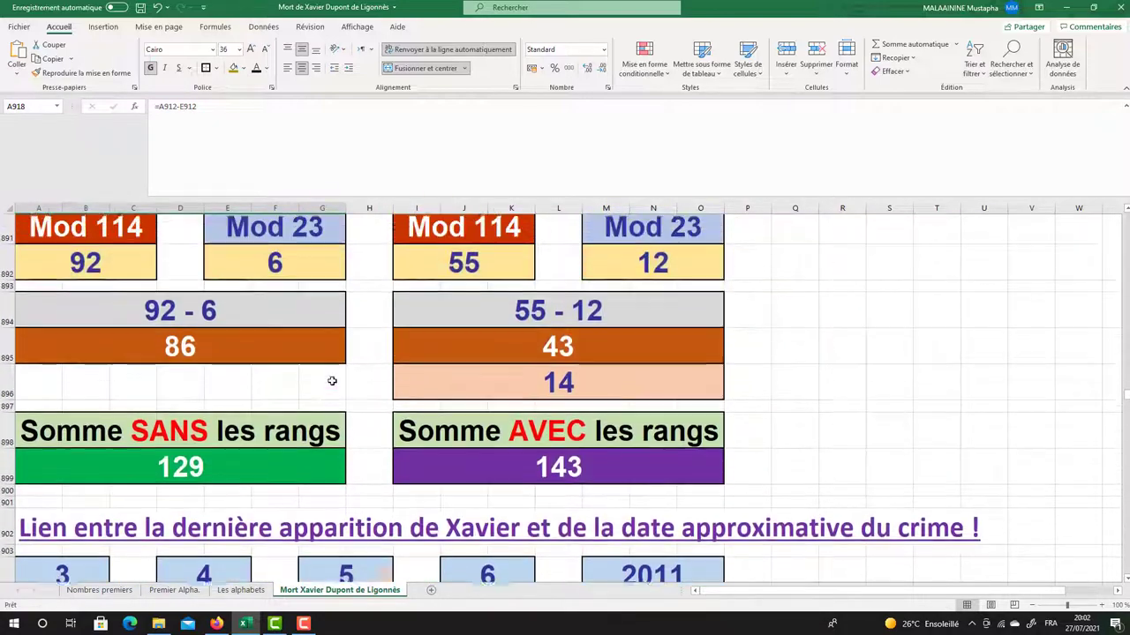
click(189, 351)
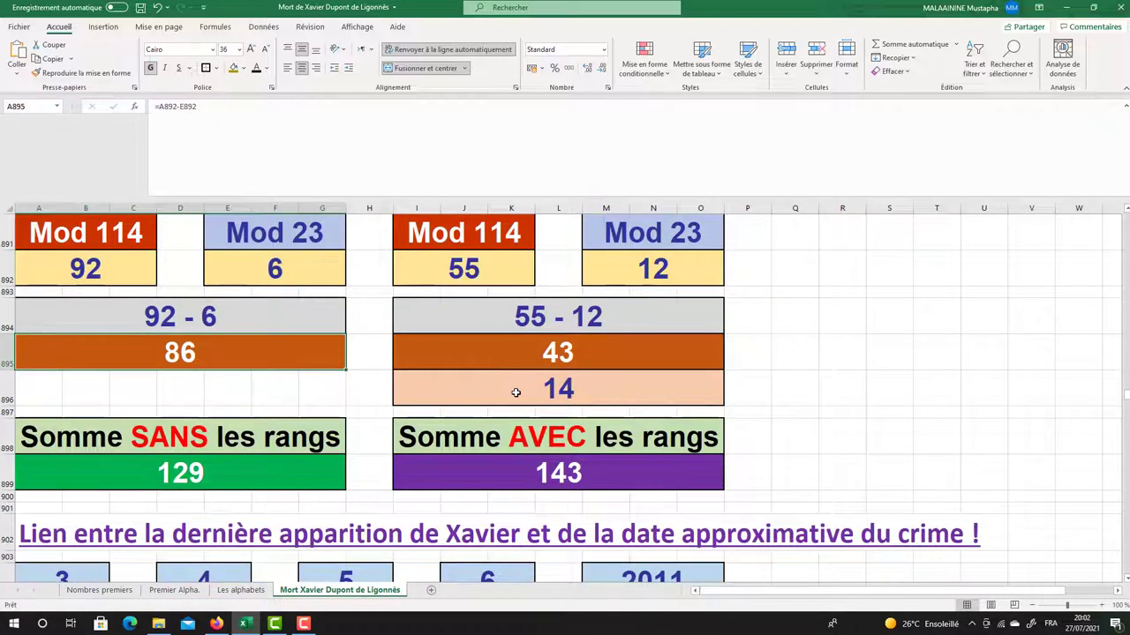
Examine the family tree image of the five victims in rows 927 to 950
scroll(515, 392, down, 11)
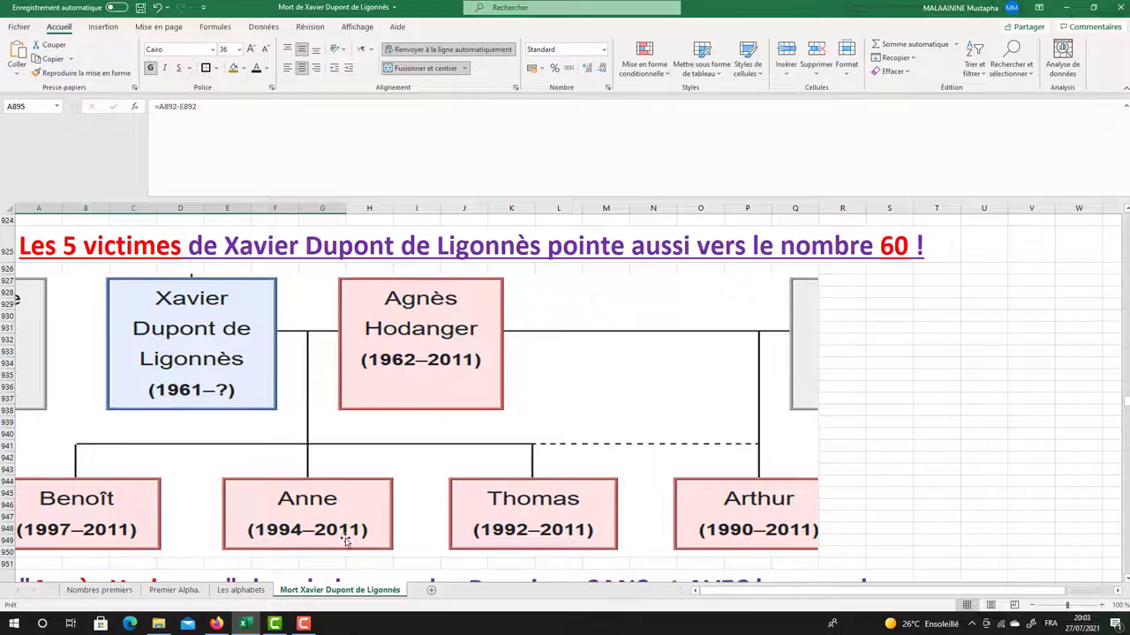
scroll(479, 327, down, 2)
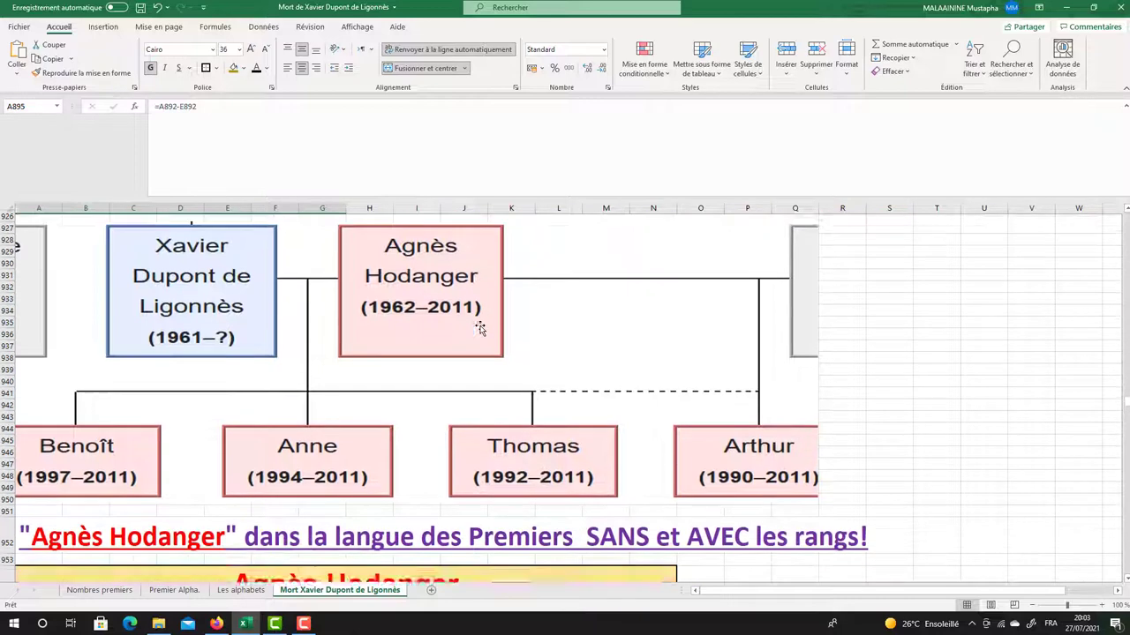
click(425, 257)
scroll(425, 256, down, 1)
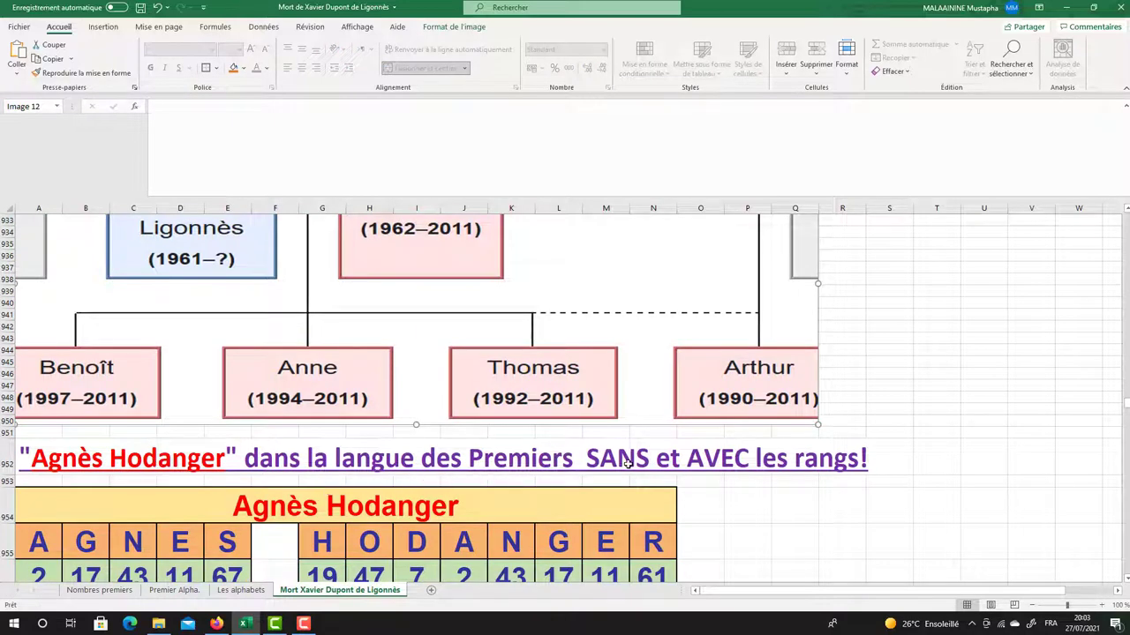
Review the mother's name table without ranks in rows 954 to 958, including its letter values, sum and rank
scroll(627, 463, down, 3)
drag(441, 412, 418, 543)
scroll(369, 362, down, 2)
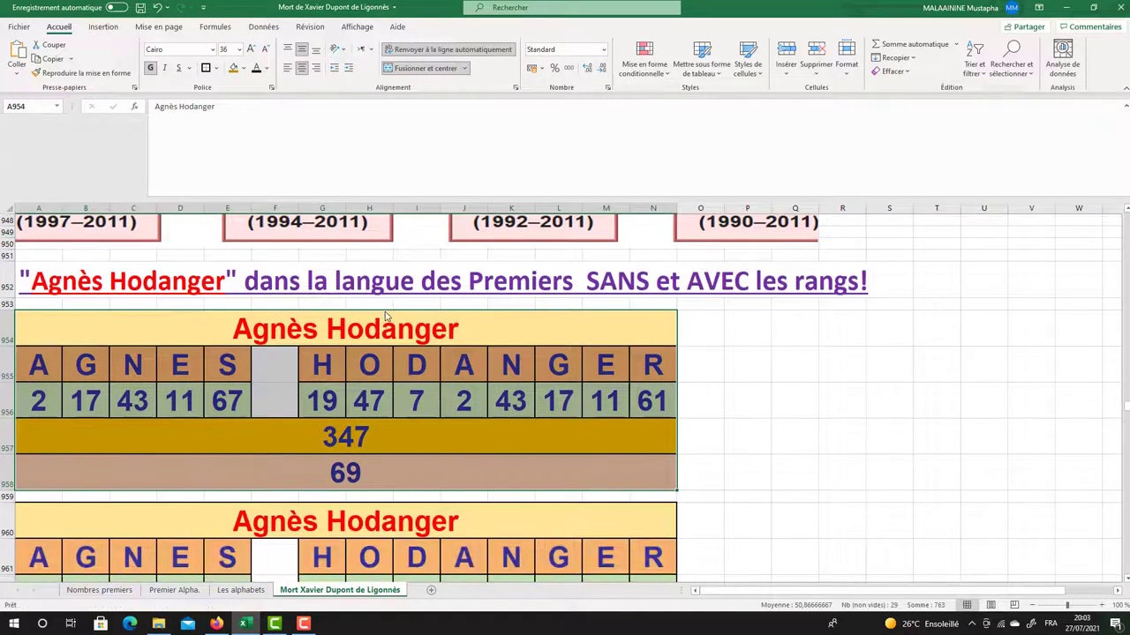
click(361, 358)
click(346, 425)
click(346, 473)
Check the mother's name table with ranks in rows 960 to 966 and its sum formula in A967
scroll(371, 415, down, 3)
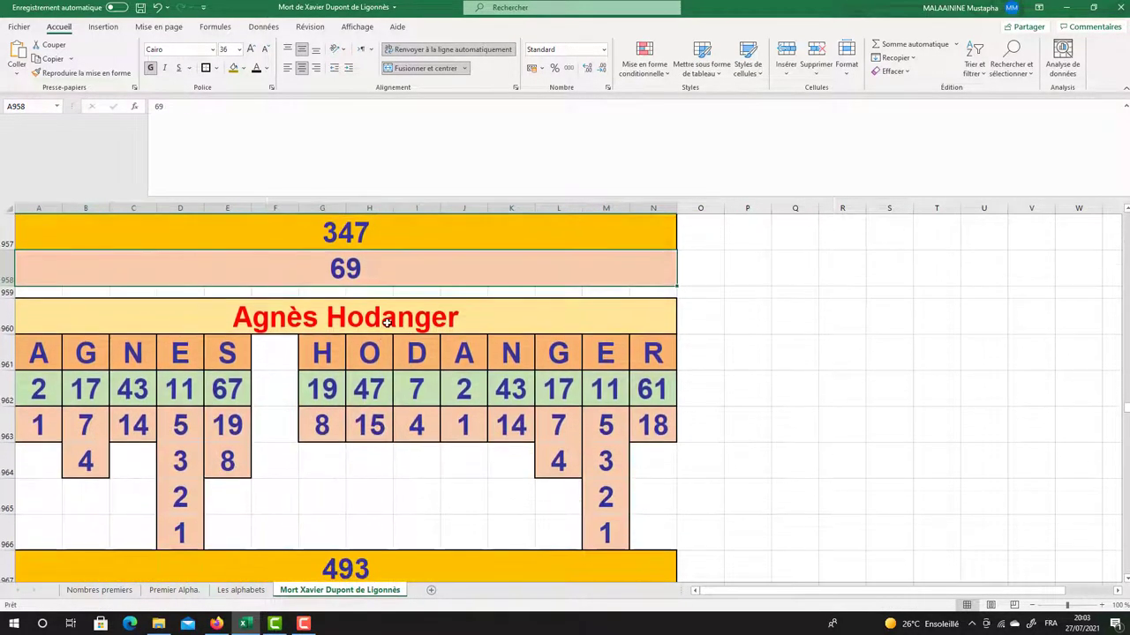
scroll(381, 403, down, 2)
click(344, 491)
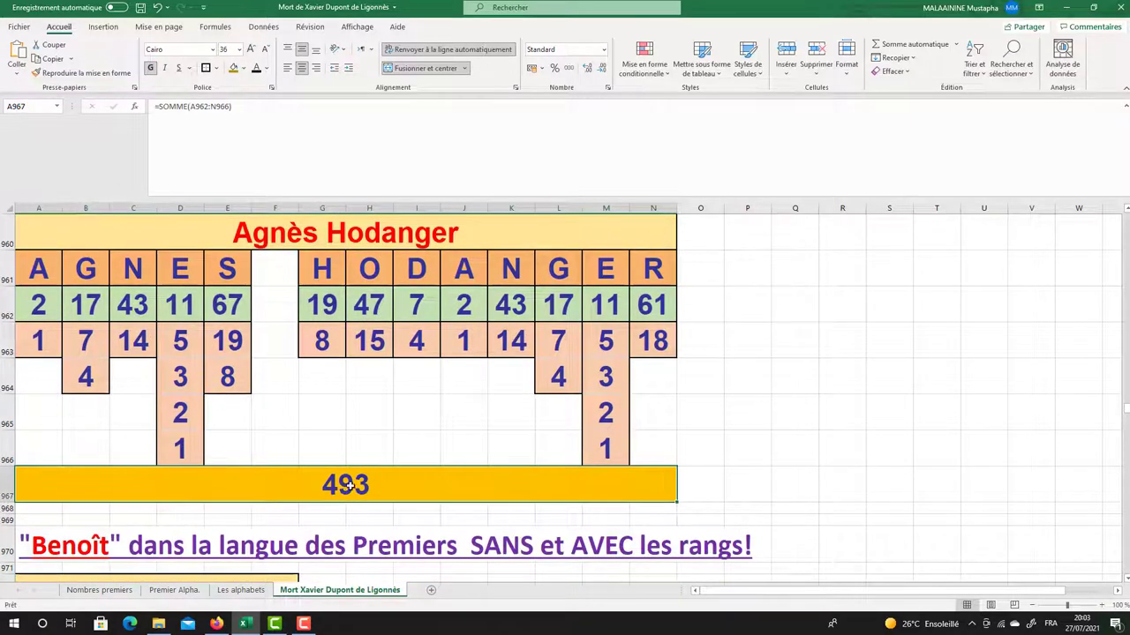
Review the next two victims' name tables from row 970 to 1002, including the sum in A1001 and rank in A1002
scroll(345, 491, down, 1)
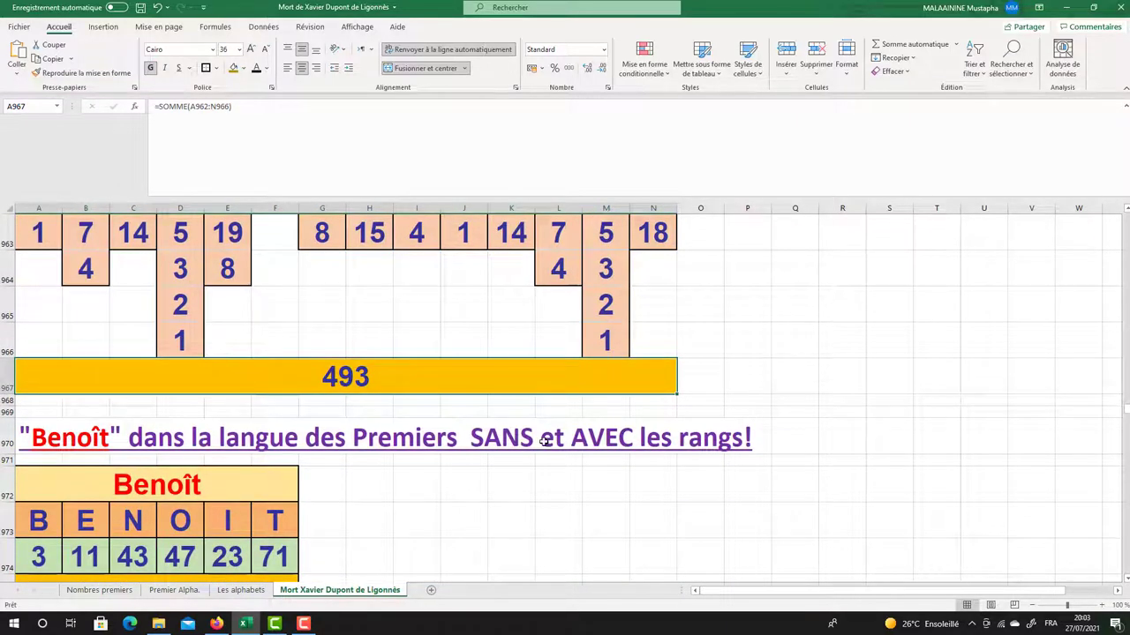
scroll(546, 441, down, 5)
scroll(543, 442, down, 2)
scroll(170, 337, down, 3)
scroll(169, 337, down, 1)
click(130, 403)
click(120, 446)
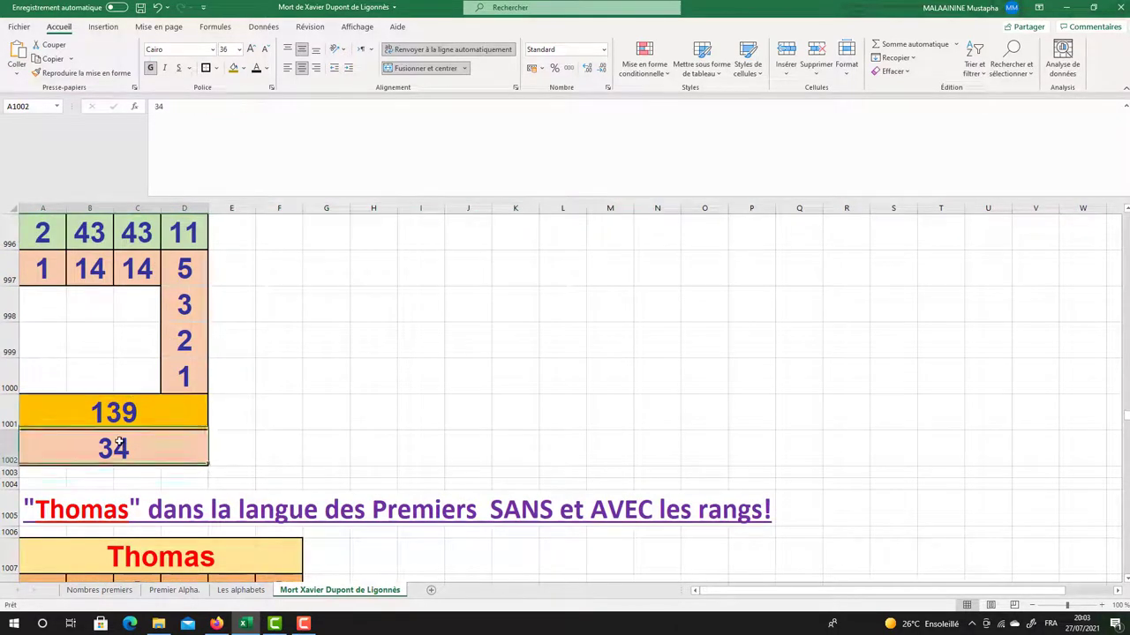
Review the last two children's name tables in rows 1005 to 1032 and the start of the victims' summary below row 1035
scroll(328, 394, down, 2)
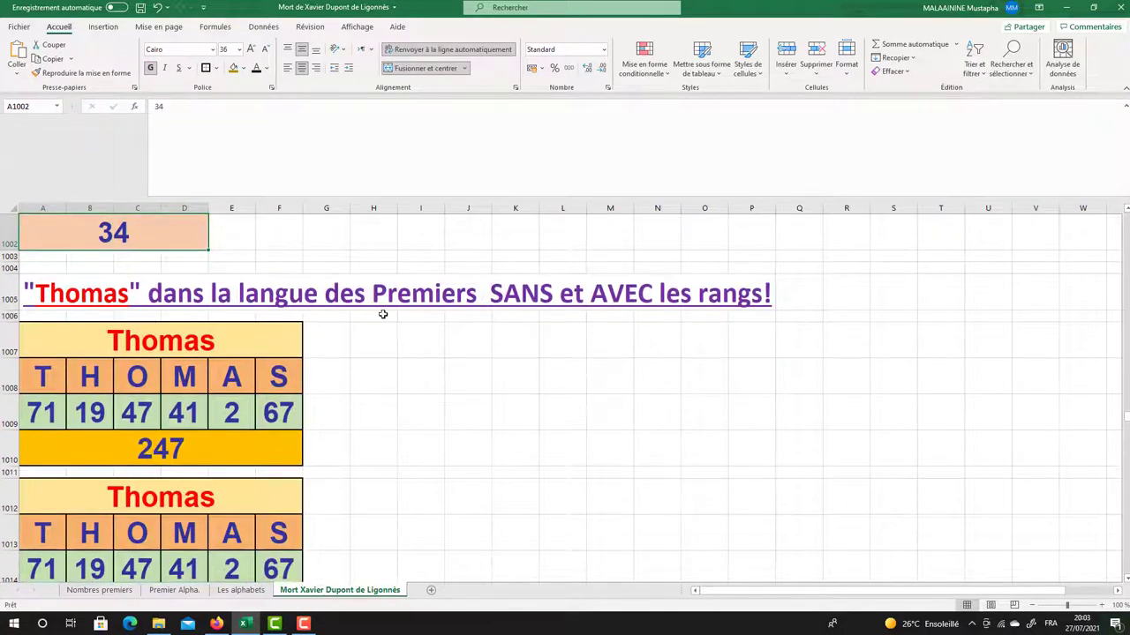
scroll(305, 328, down, 5)
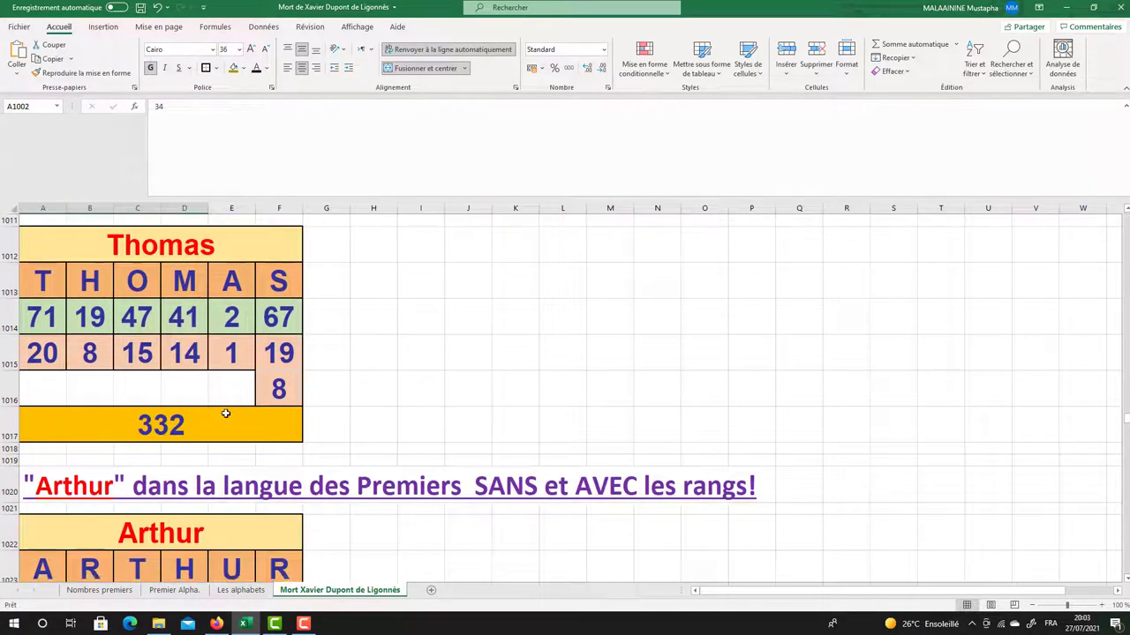
scroll(276, 403, down, 6)
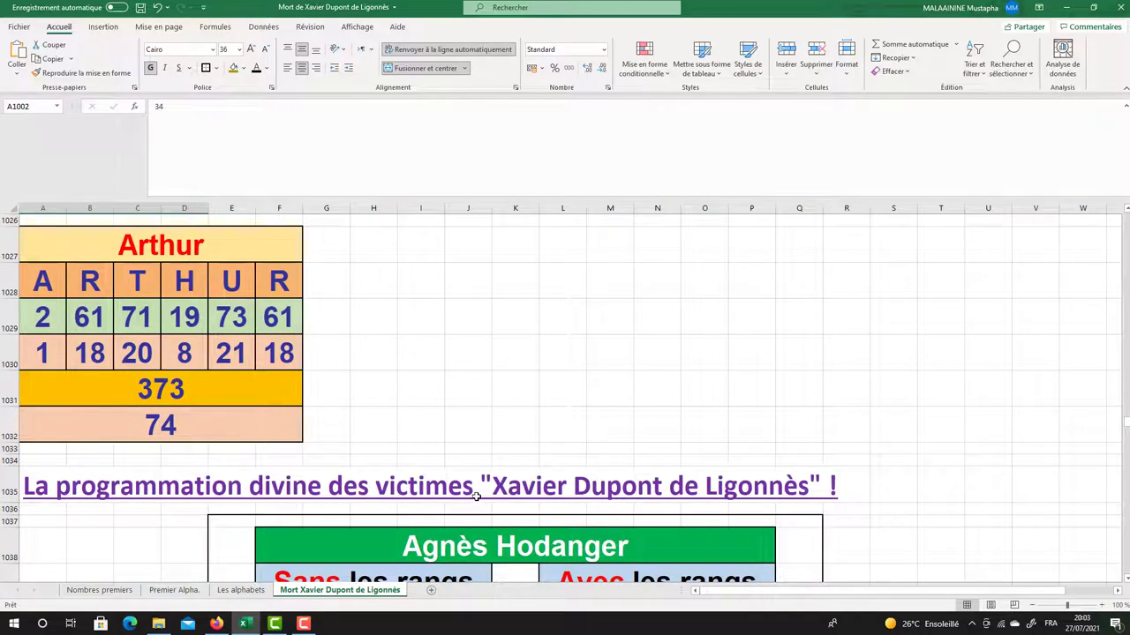
scroll(443, 477, down, 3)
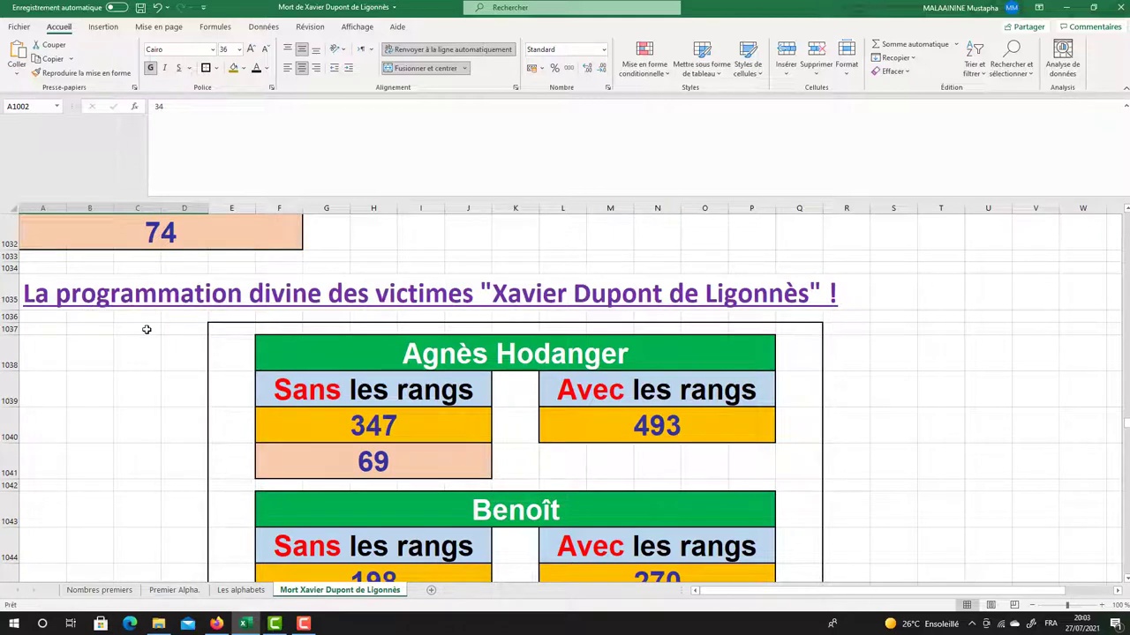
Insert "de" before the quoted name in the victims' programming heading in A1035
click(25, 293)
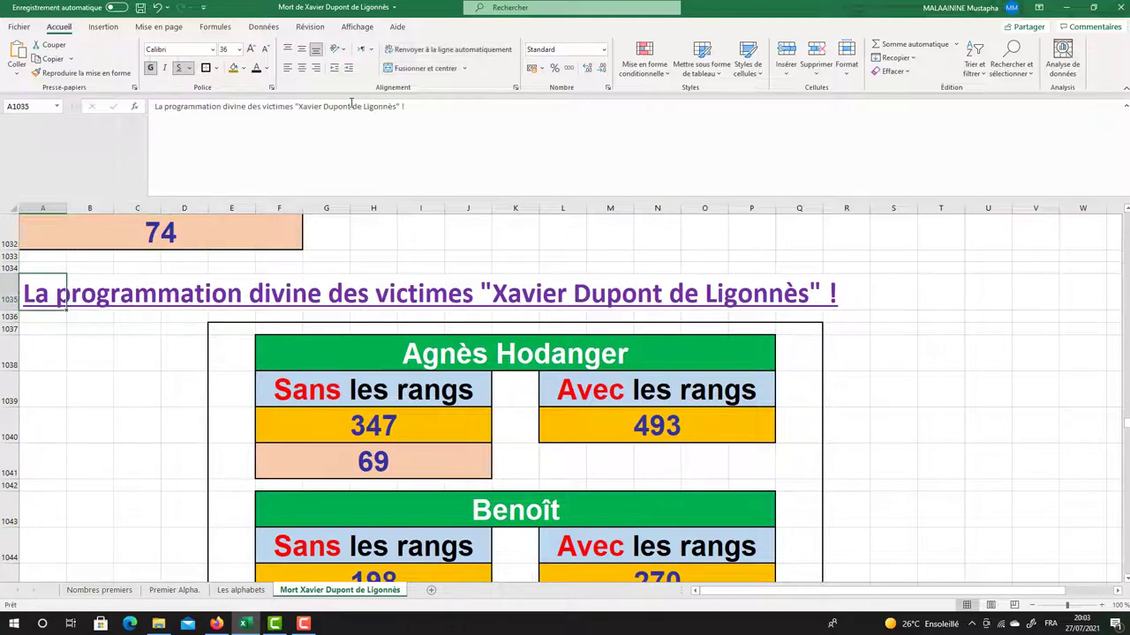
click(295, 107)
text(de)
key(Return)
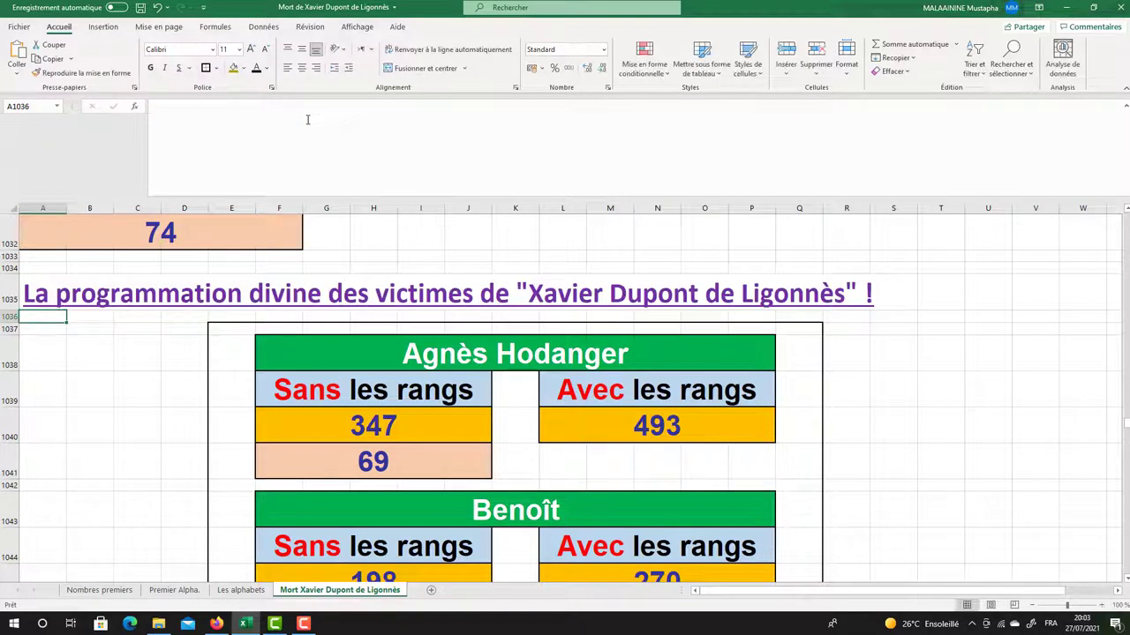
Review the five victims' summary blocks in rows 1038 to 1059, with and without ranks
scroll(410, 284, down, 1)
drag(410, 291, 519, 449)
scroll(527, 376, down, 1)
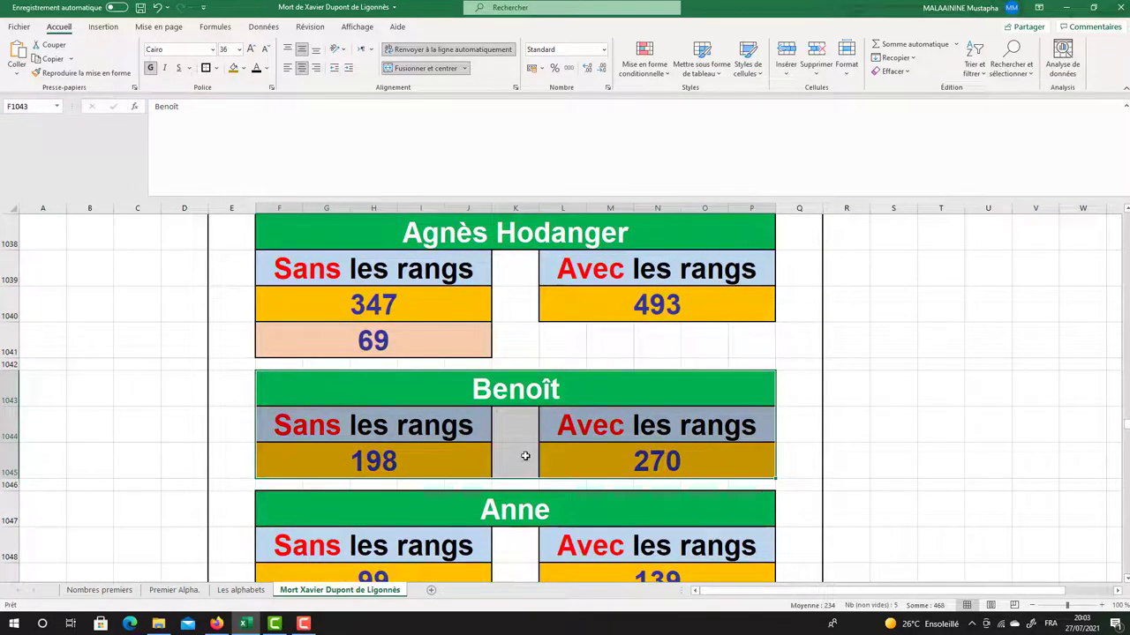
scroll(521, 450, down, 2)
drag(517, 321, 509, 443)
scroll(518, 428, down, 1)
scroll(520, 421, down, 3)
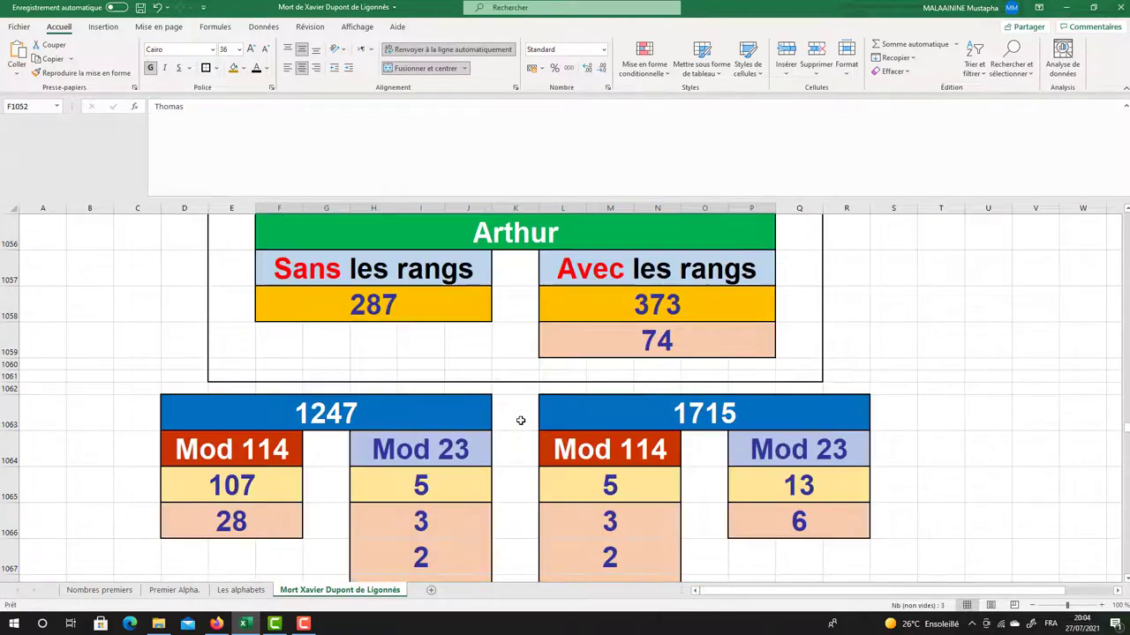
Check the sum formulas in D1063 and L1063 against the victims' values without and with ranks
double_click(338, 425)
scroll(338, 423, up, 7)
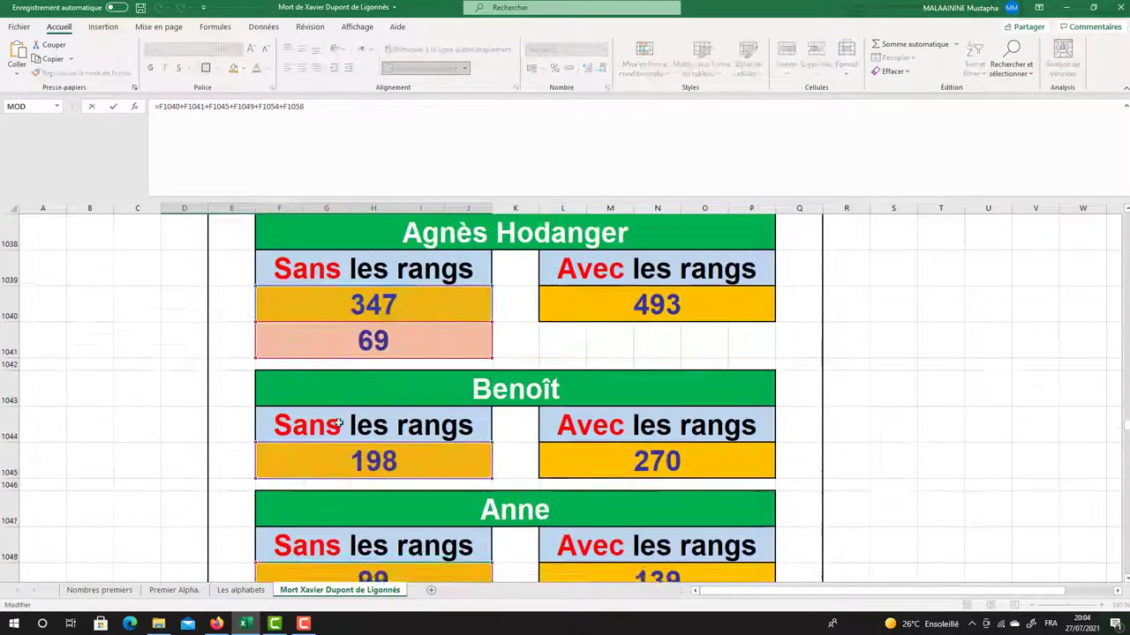
scroll(338, 422, down, 7)
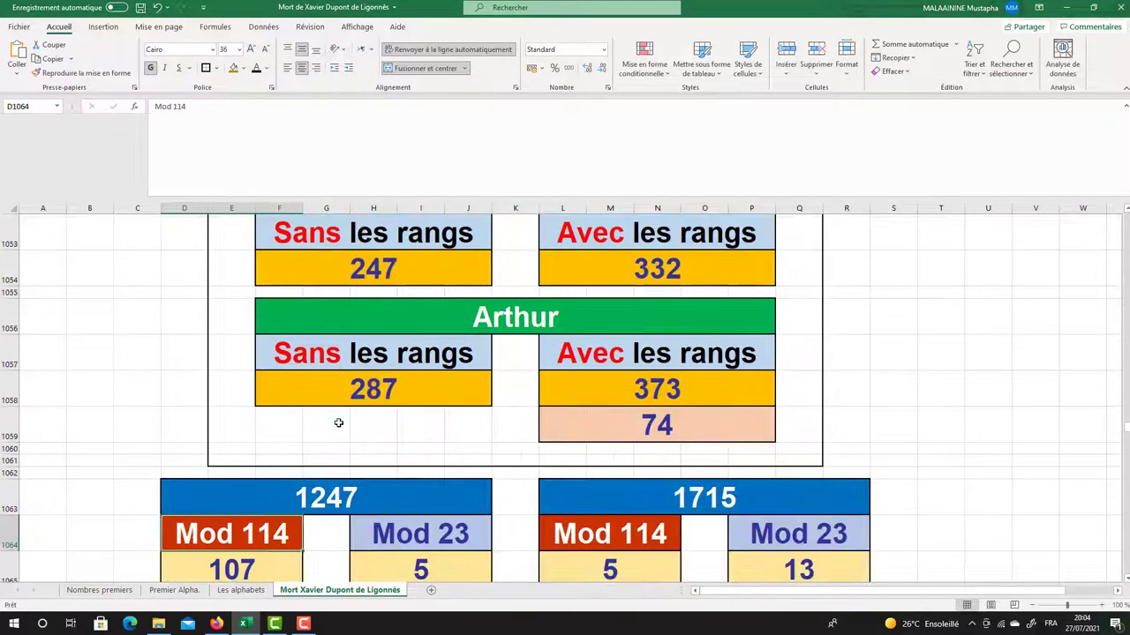
double_click(610, 497)
key(Return)
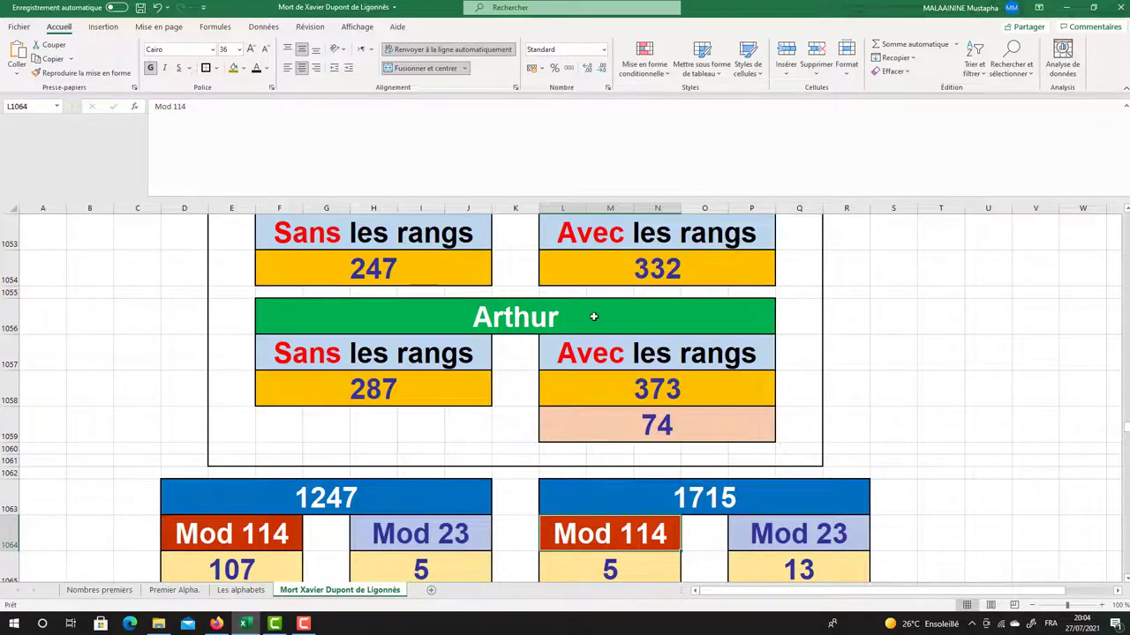
Check the Mod 114 and Mod 23 formulas in row 1065 and the prime ranks listed beneath them
scroll(593, 316, down, 2)
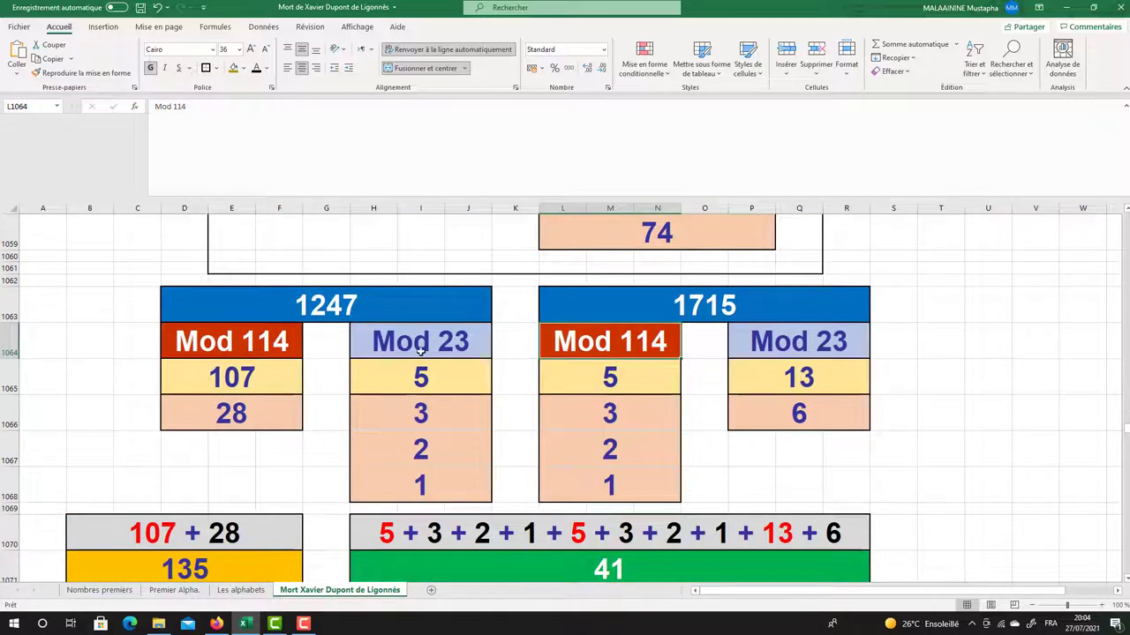
click(883, 364)
click(249, 378)
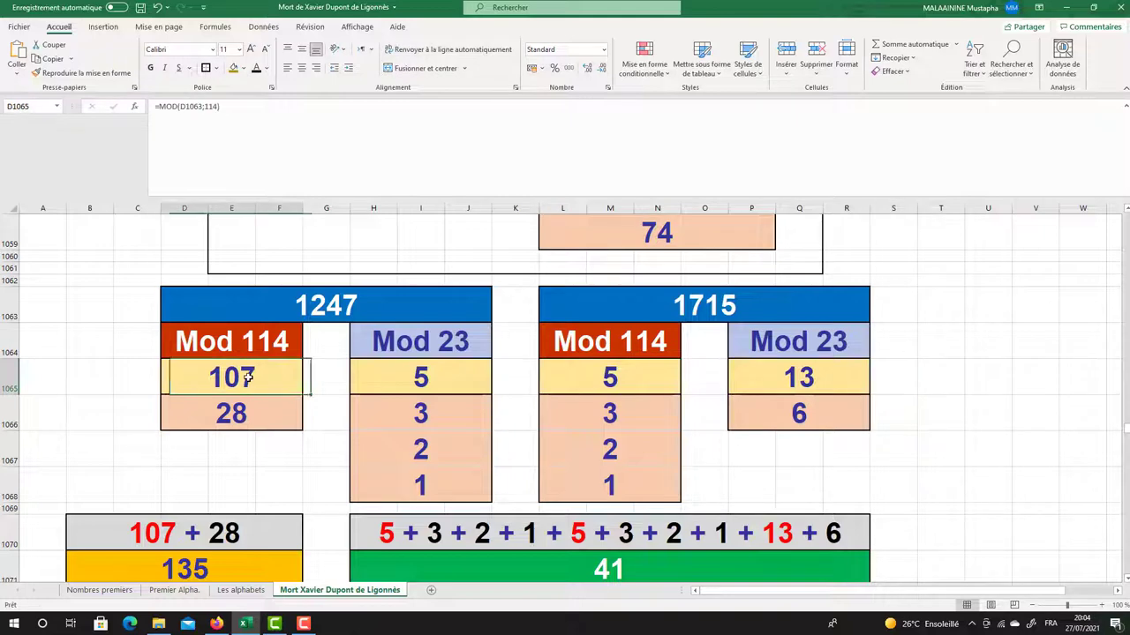
click(394, 383)
click(610, 376)
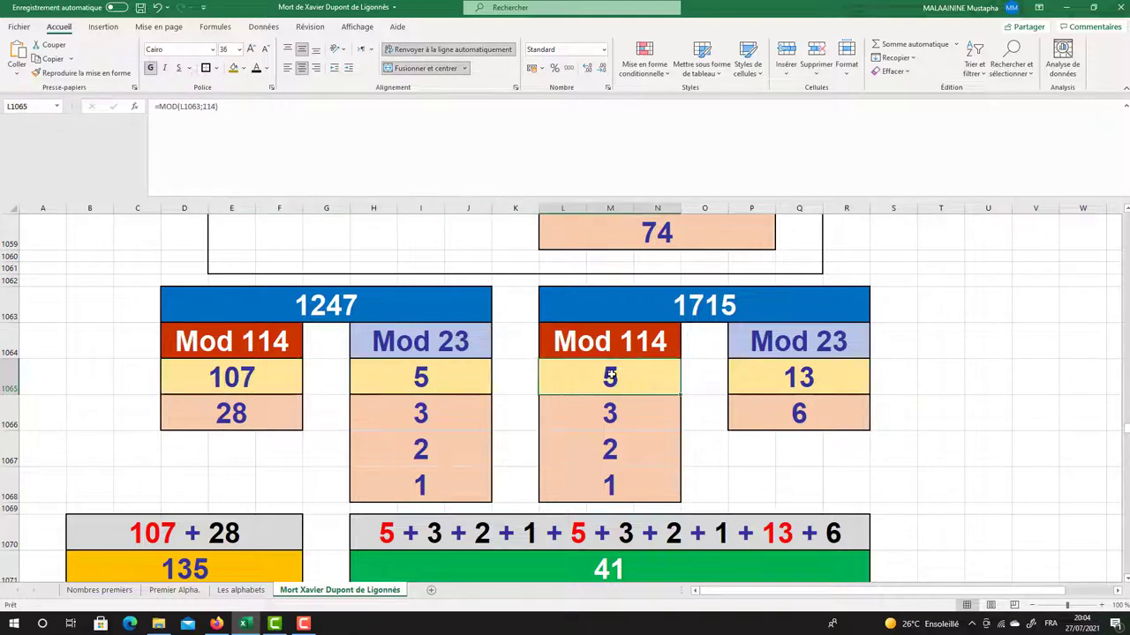
click(773, 367)
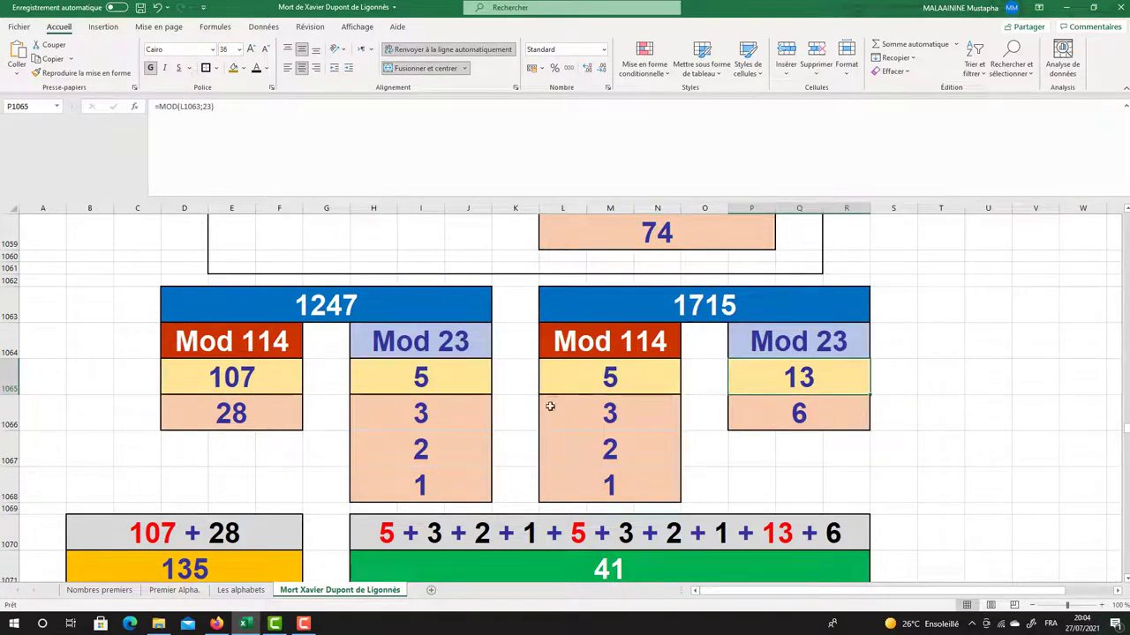
drag(448, 378, 459, 484)
drag(592, 367, 600, 474)
Check the sum in B1071 against the modulo result in D1065 and the rank in D1066
click(246, 382)
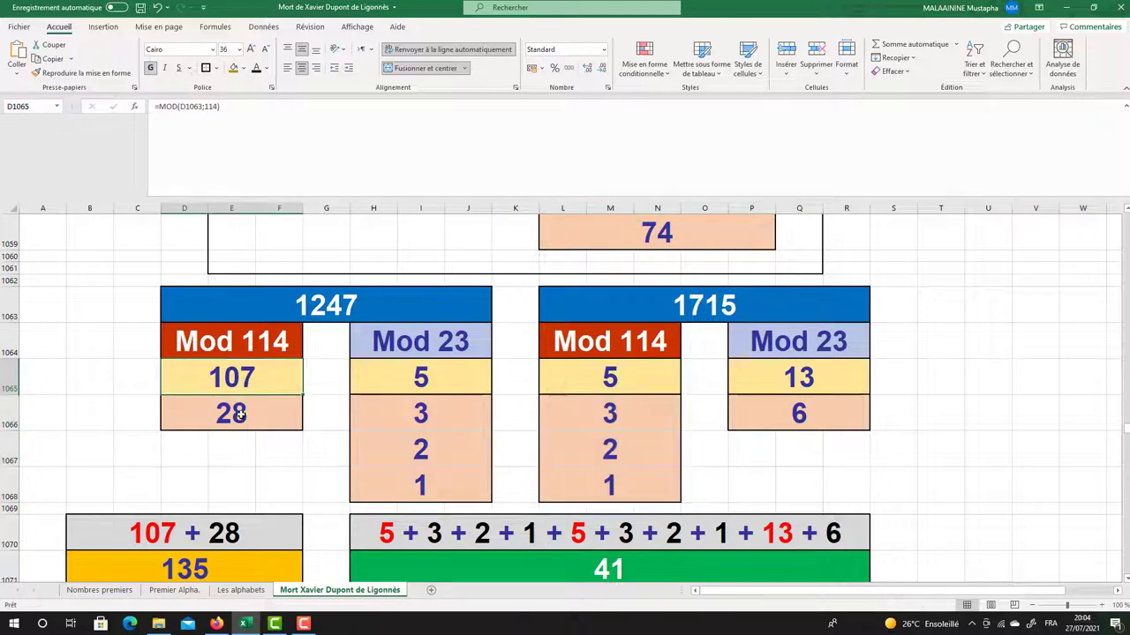
click(236, 423)
scroll(231, 423, down, 1)
click(194, 504)
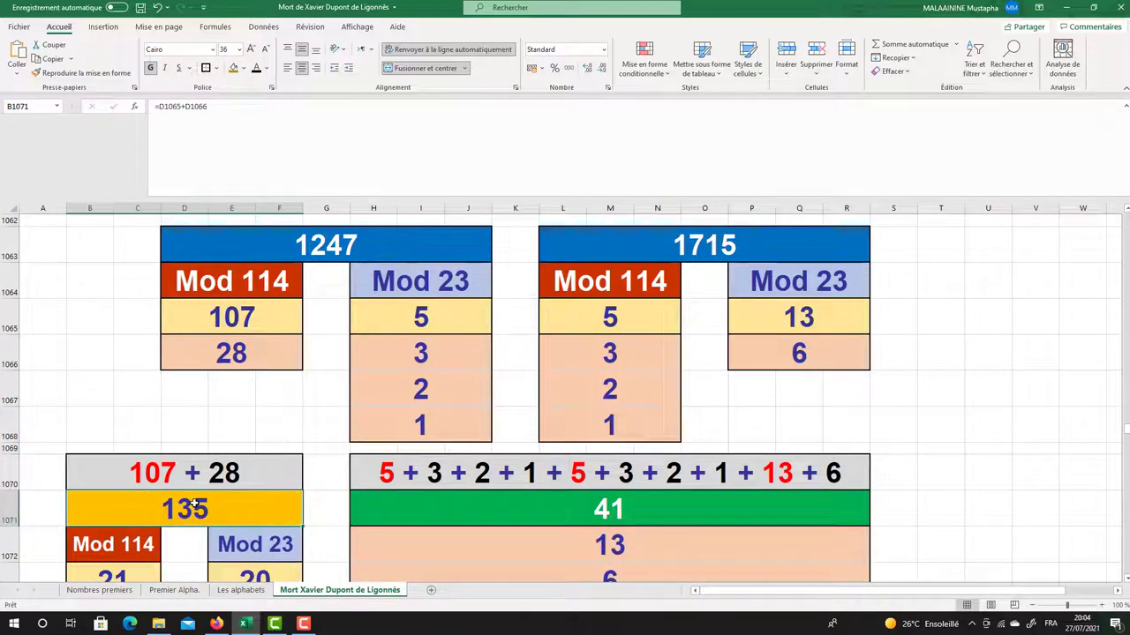
click(238, 328)
click(225, 347)
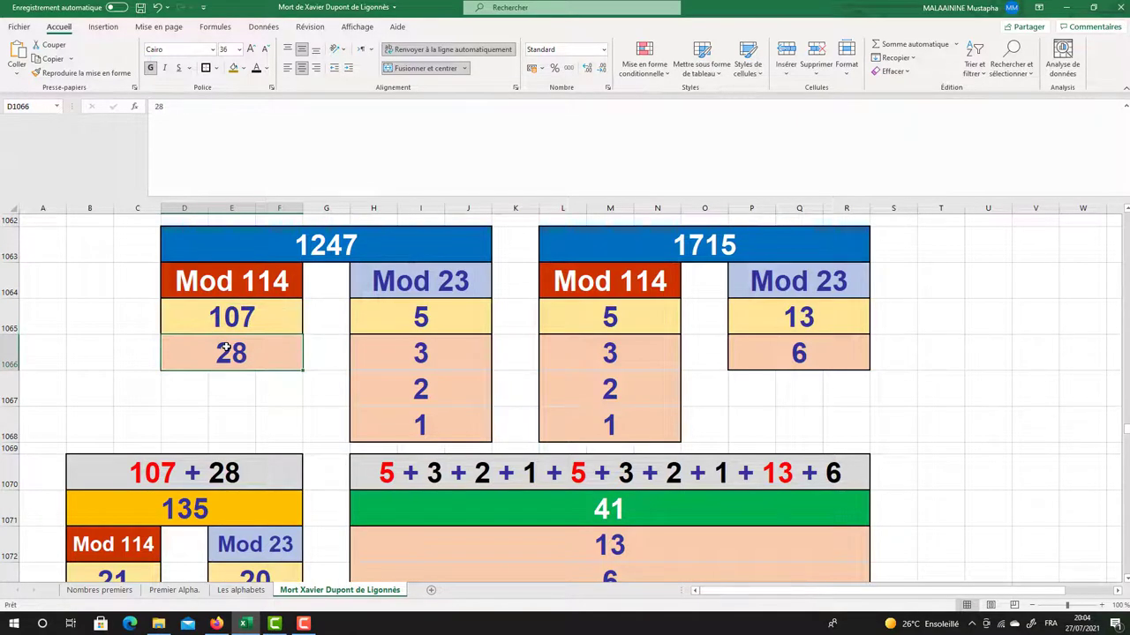
drag(443, 304, 595, 412)
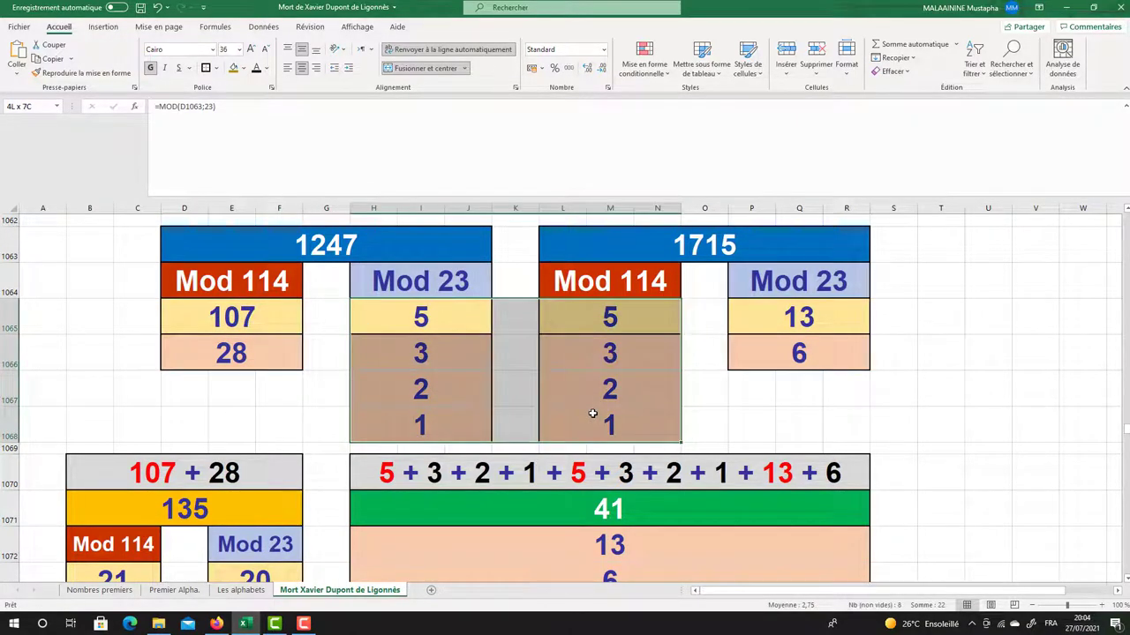
click(227, 498)
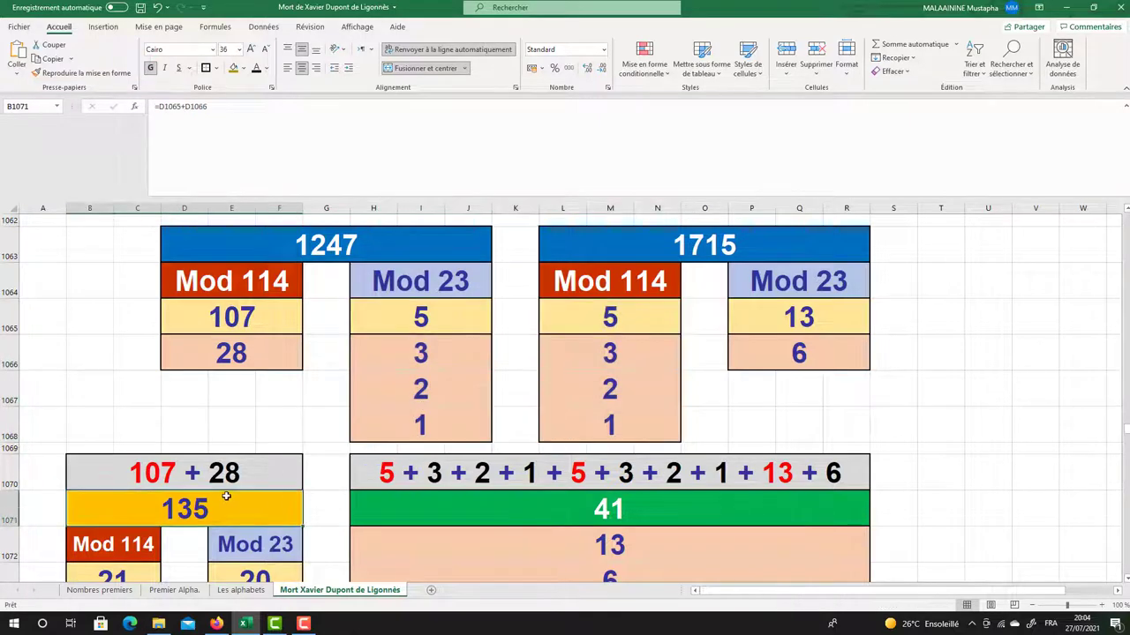
Check the Mod 114 and Mod 23 results in B1073 and E1073 derived from B1071
scroll(227, 497, down, 1)
click(159, 497)
click(255, 498)
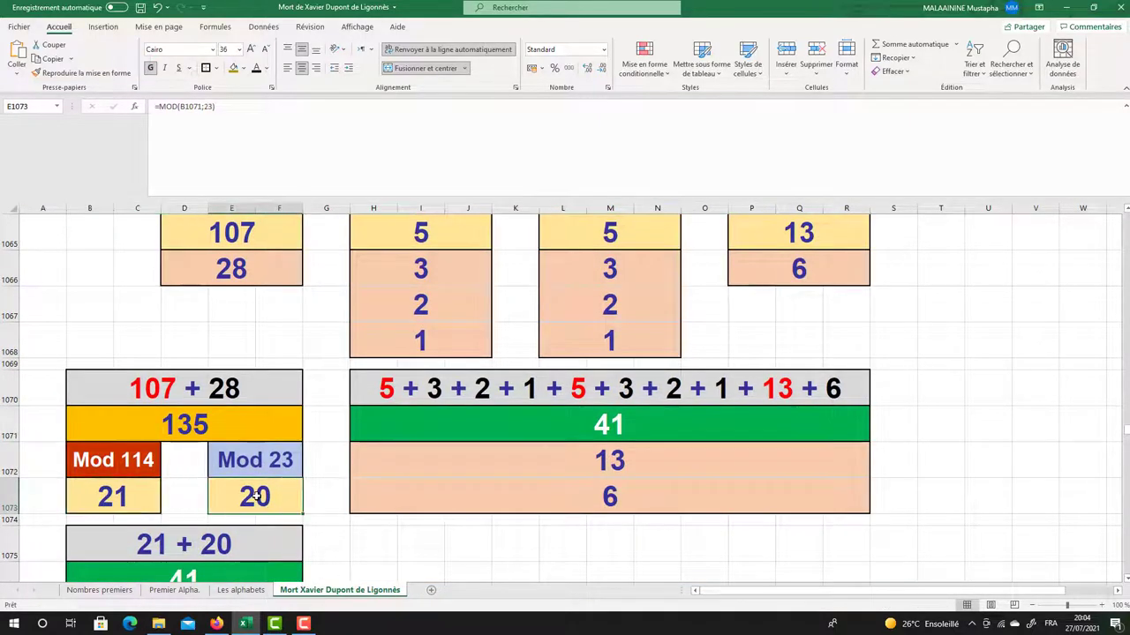
click(155, 503)
scroll(236, 492, down, 2)
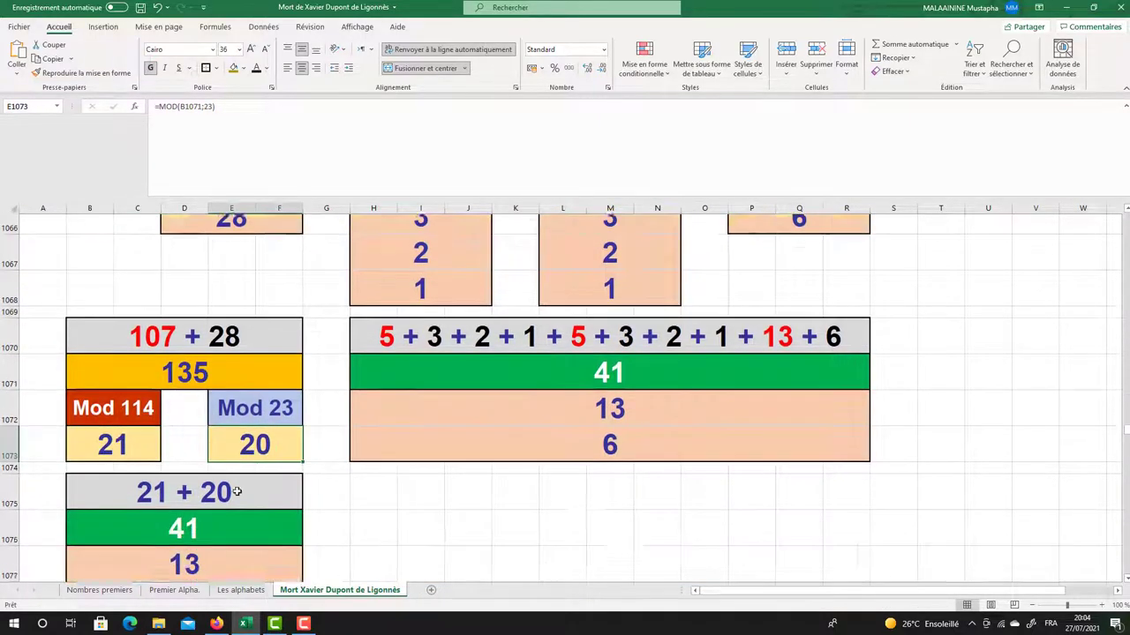
Check the sum in B1076, its ranks in B1077 and B1078, and their combined sum in B1081
click(200, 469)
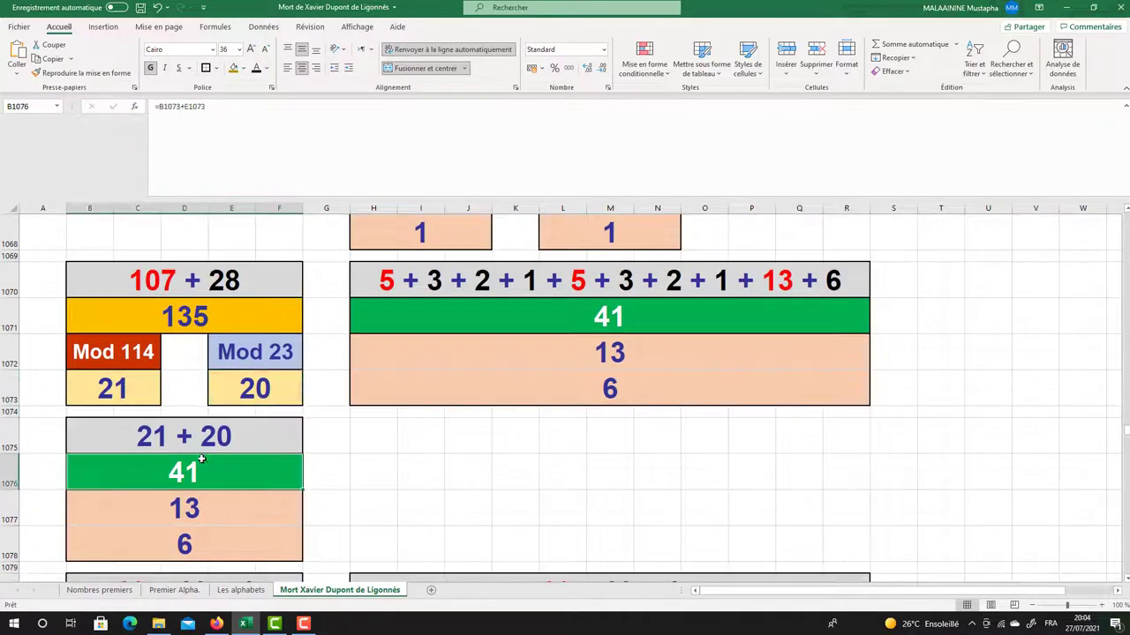
click(202, 504)
click(189, 542)
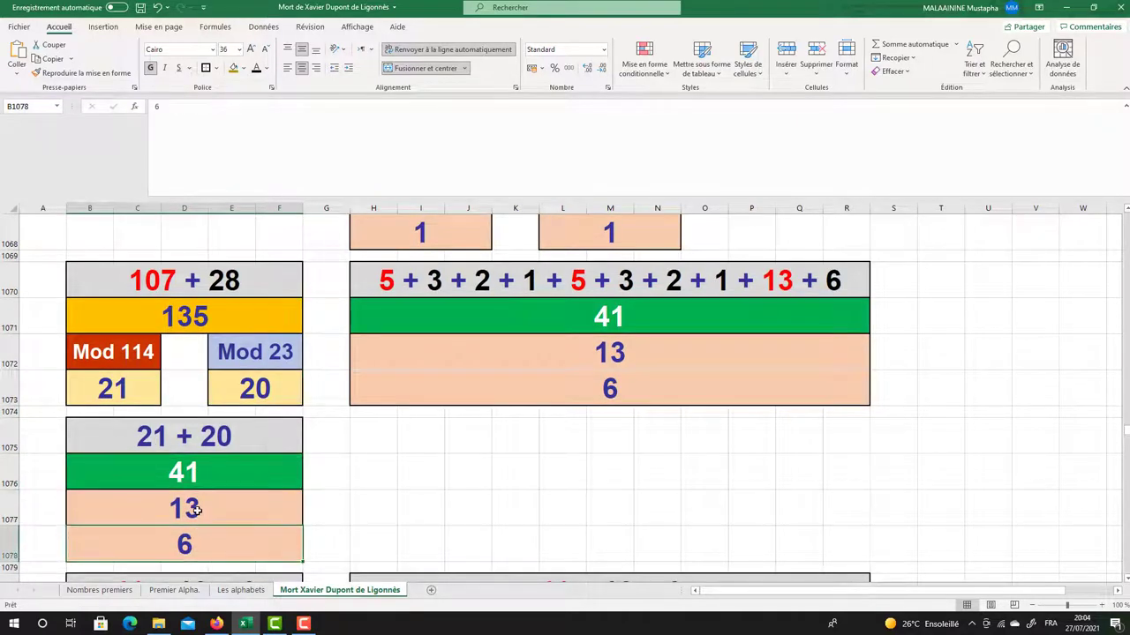
click(191, 477)
click(188, 517)
click(190, 537)
scroll(189, 535, down, 1)
click(189, 536)
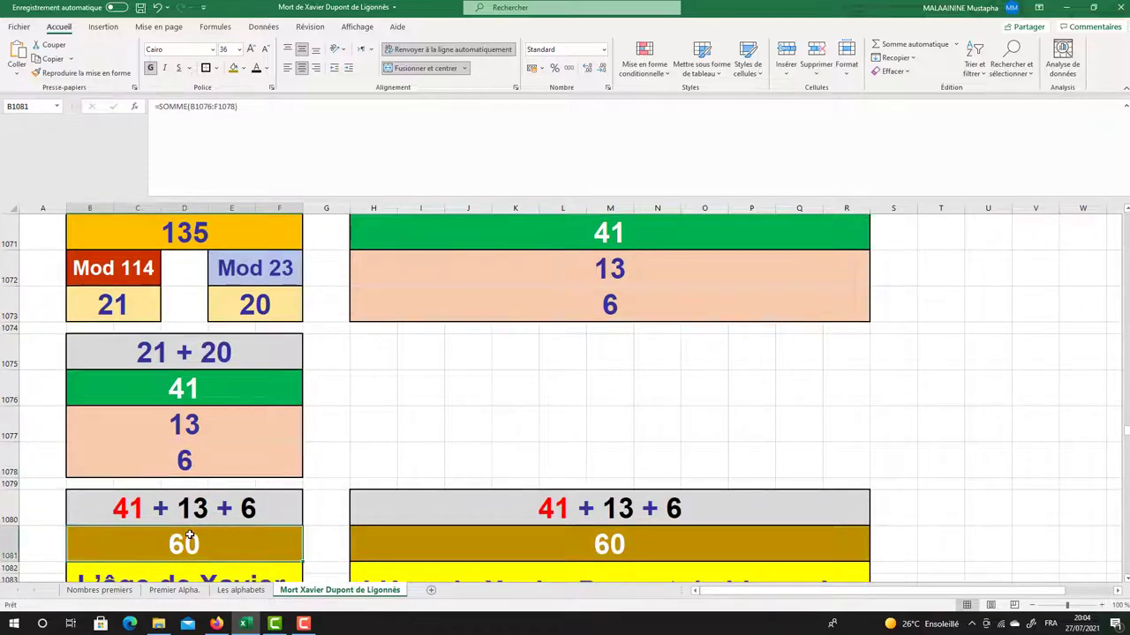
Compare the sum formula in H1071 with the modulo results and ranks in H1065:R1068
scroll(189, 536, up, 3)
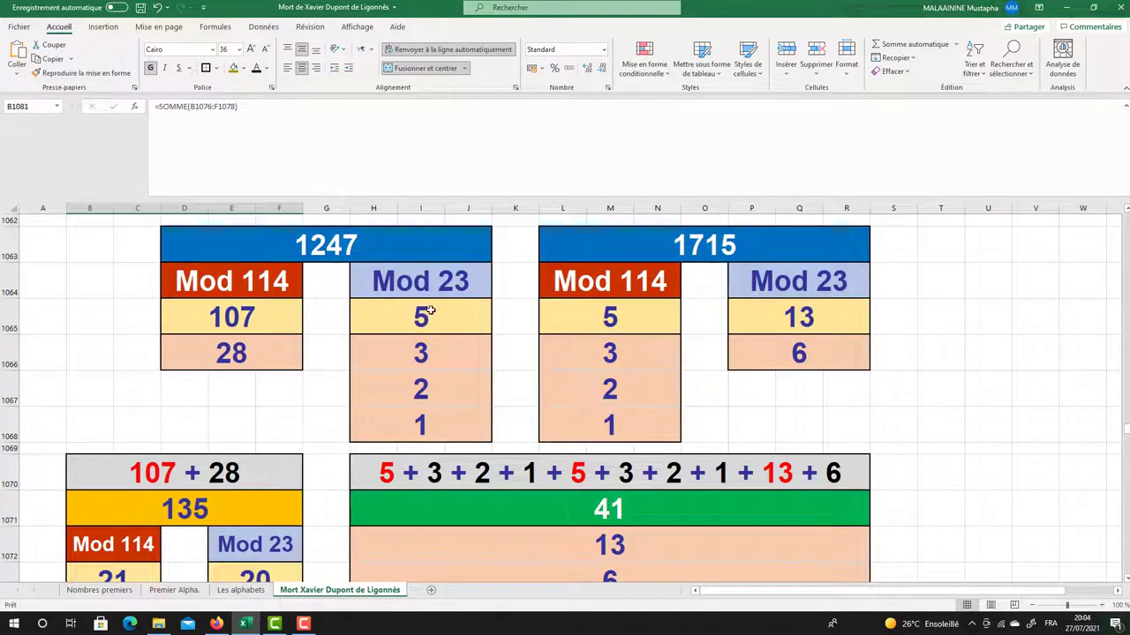
drag(428, 310, 812, 427)
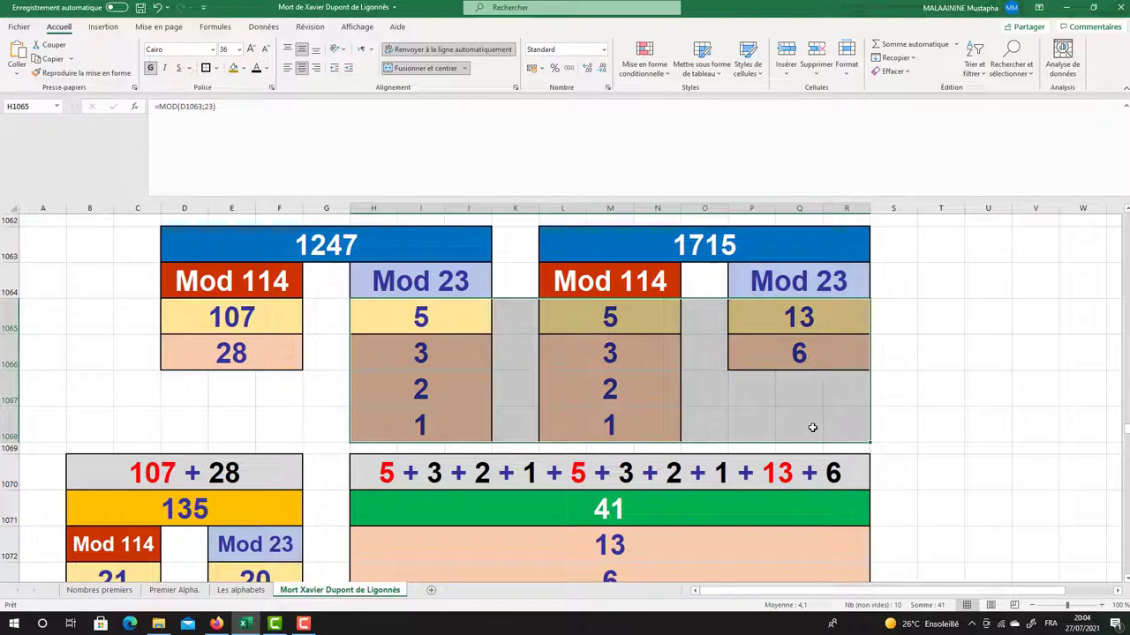
double_click(613, 507)
key(Return)
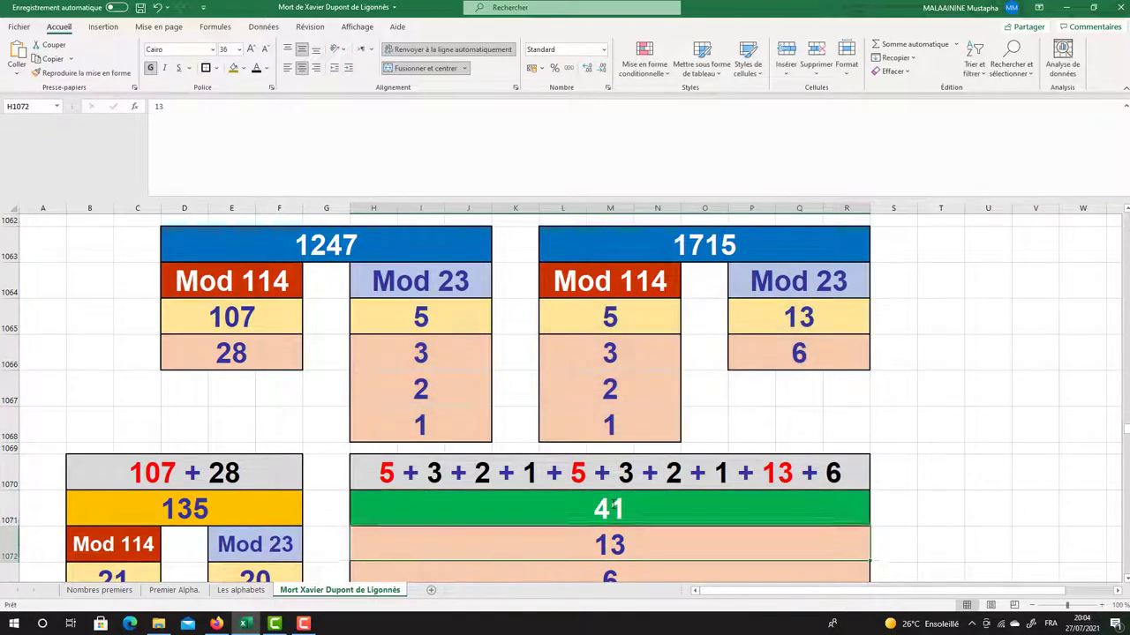
drag(264, 322, 258, 345)
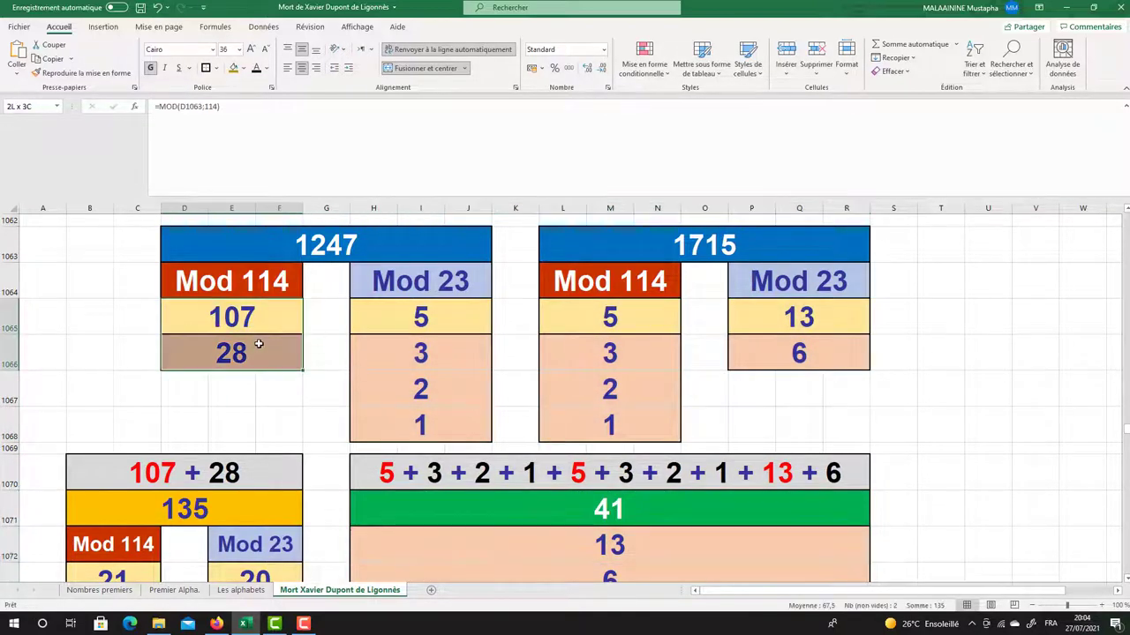
double_click(662, 504)
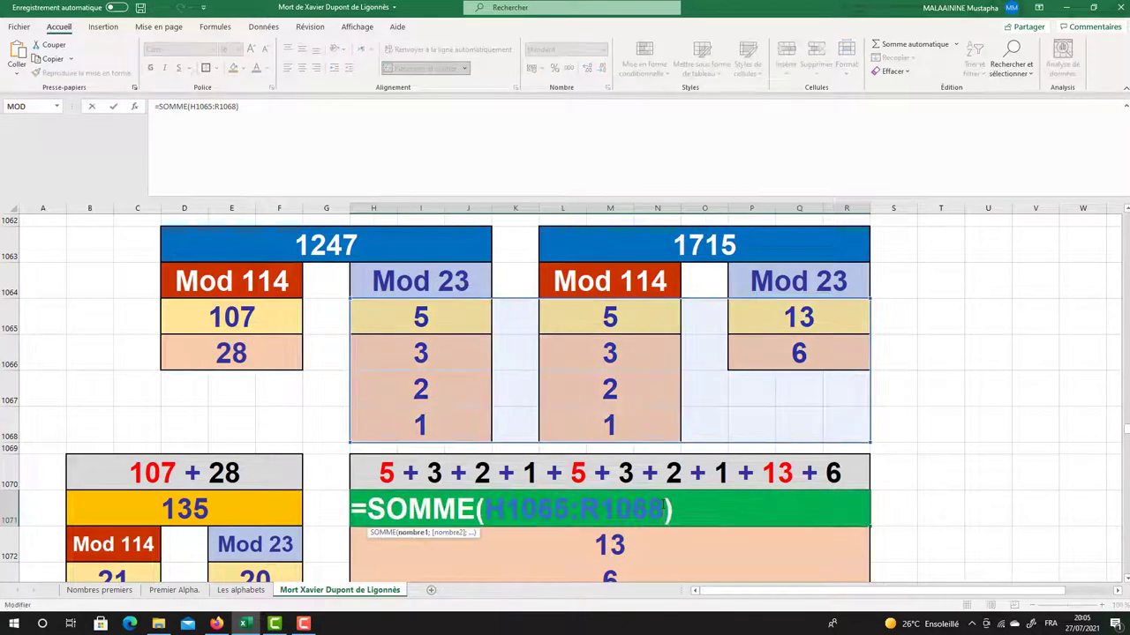
key(Return)
Check the sum formula in H1081 and read the yellow age notes beneath both sums in row 1081
scroll(701, 443, down, 2)
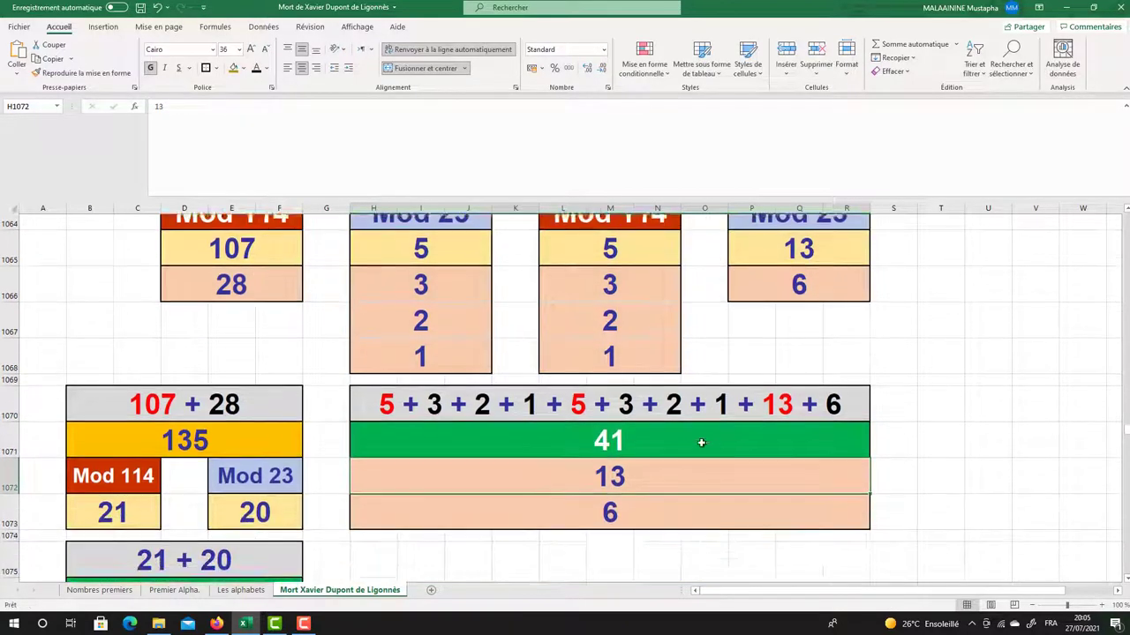
scroll(616, 494, down, 2)
click(610, 546)
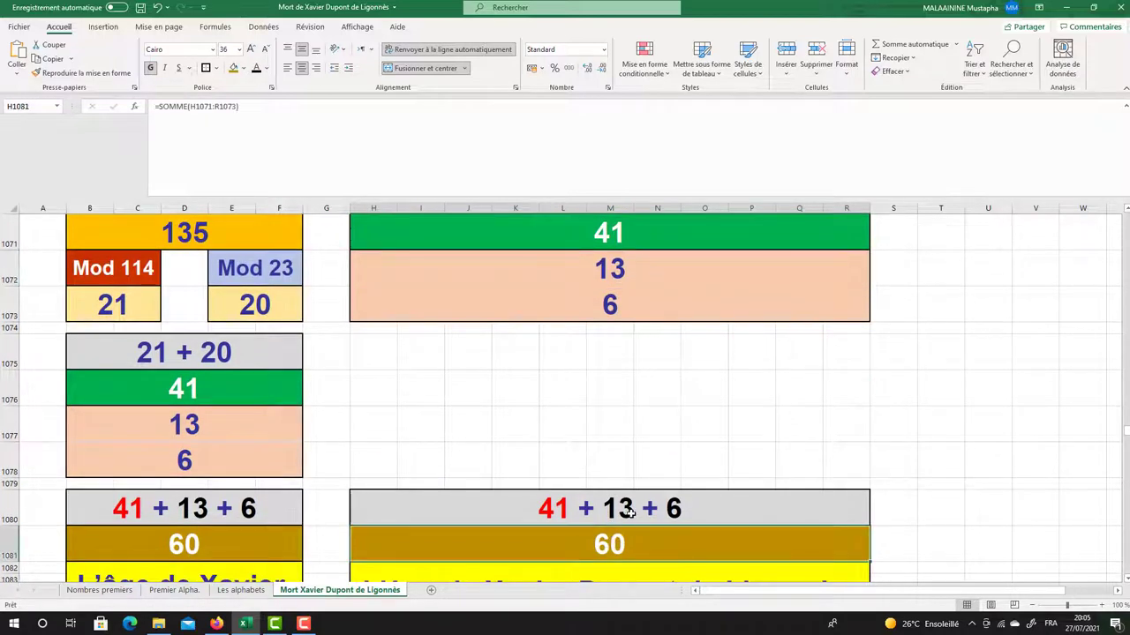
scroll(631, 512, down, 2)
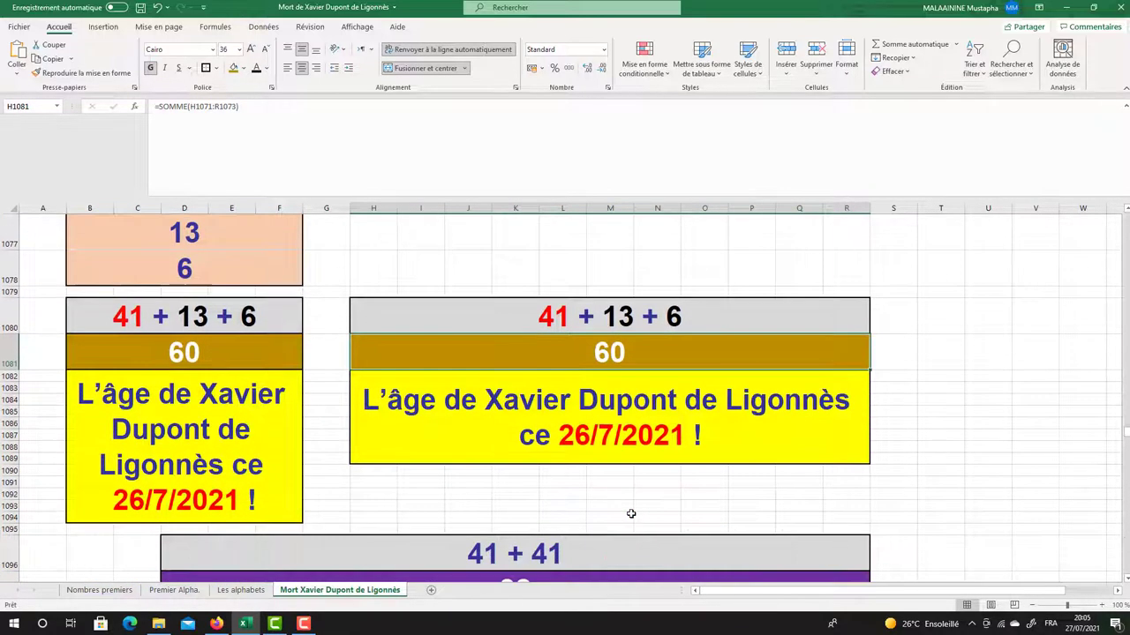
Compare the sums in B1076 and H1071 with the formula in D1097 that adds them
scroll(565, 504, up, 3)
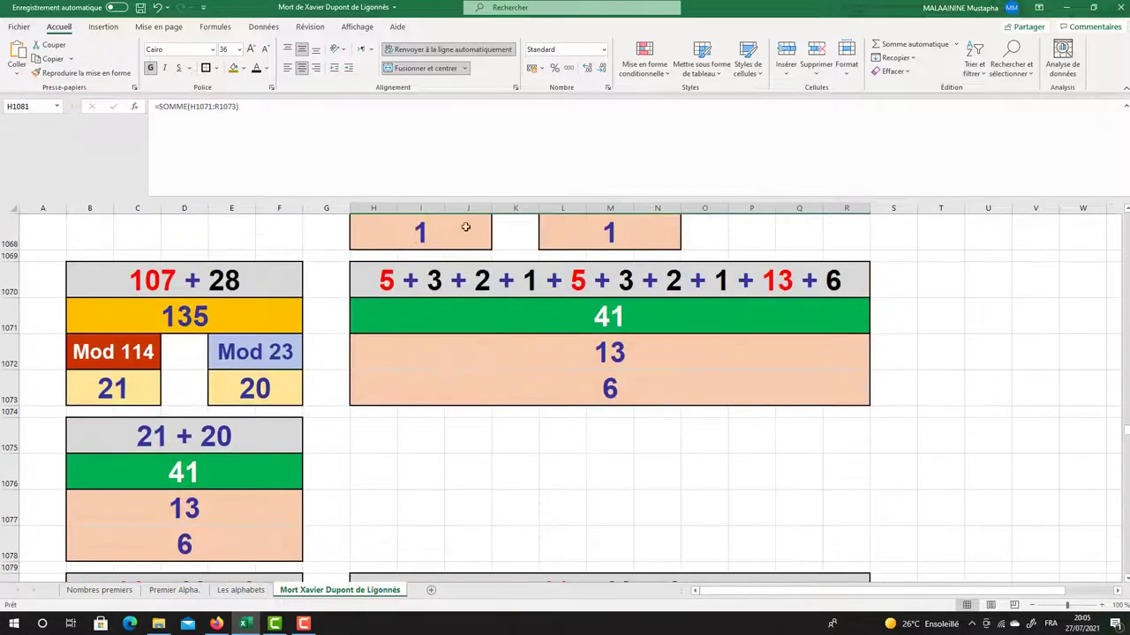
click(194, 472)
click(560, 328)
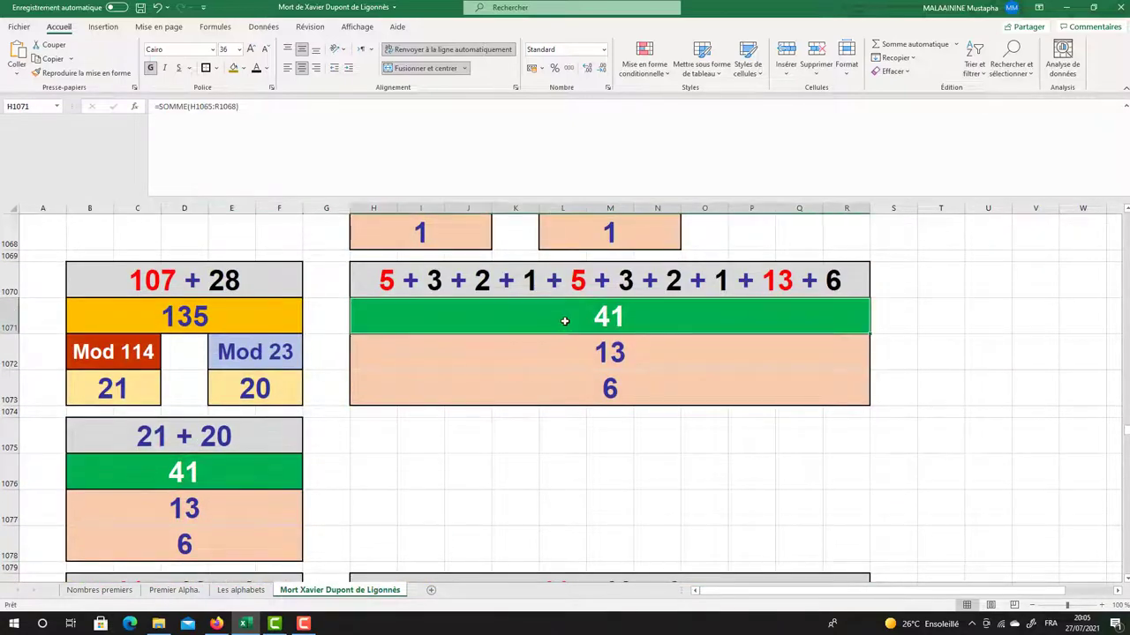
scroll(561, 327, down, 4)
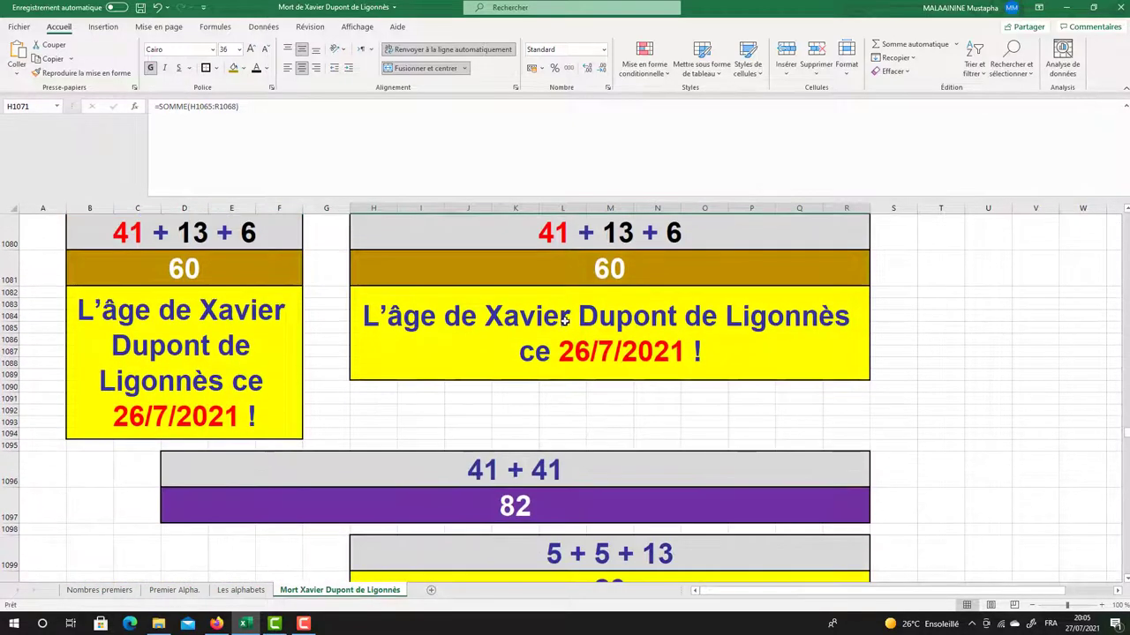
click(521, 500)
Examine the modulo results in H1065, L1065 and P1065 and select them together to check their sum
scroll(692, 397, up, 5)
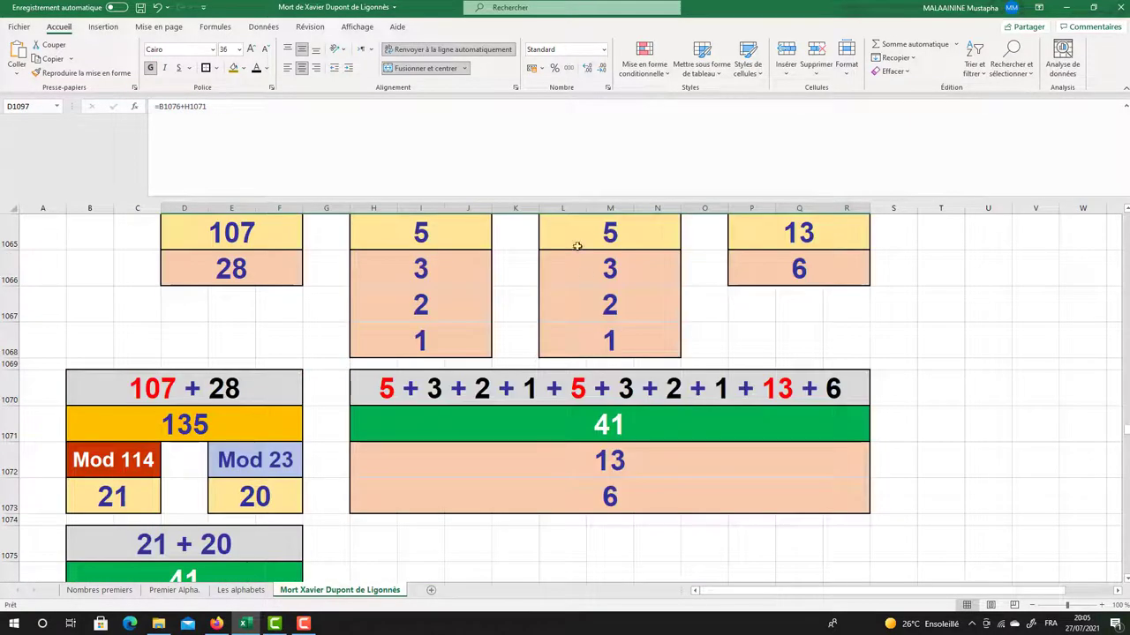
click(451, 256)
click(574, 236)
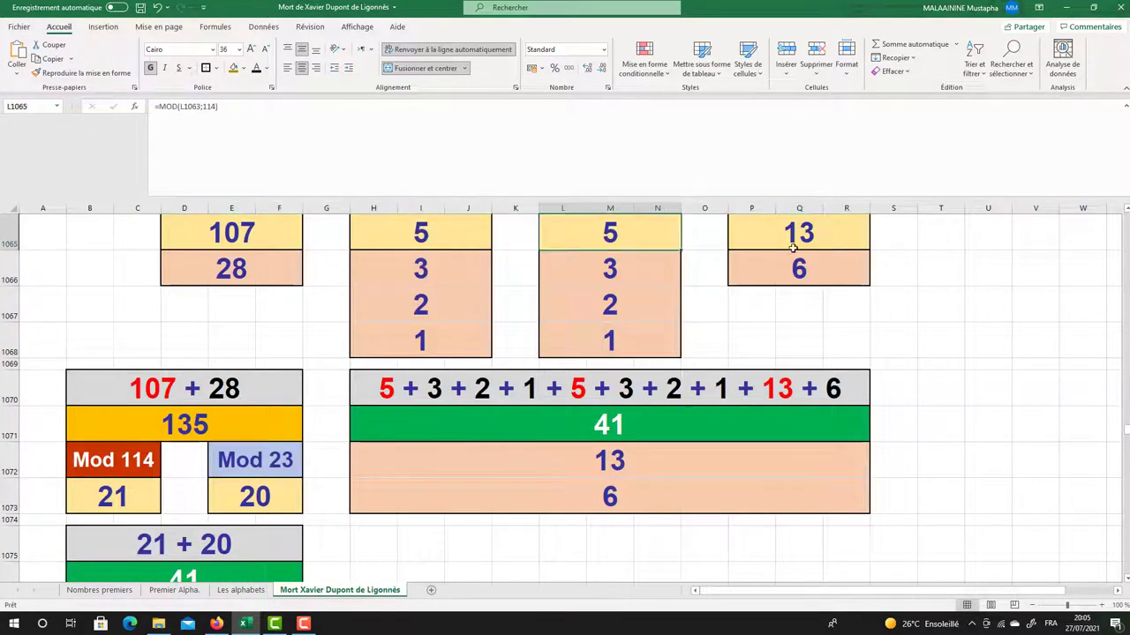
click(434, 232)
click(568, 232)
mouse_move(475, 224)
mouse_down()
mouse_move(686, 235)
mouse_move(611, 240)
mouse_up()
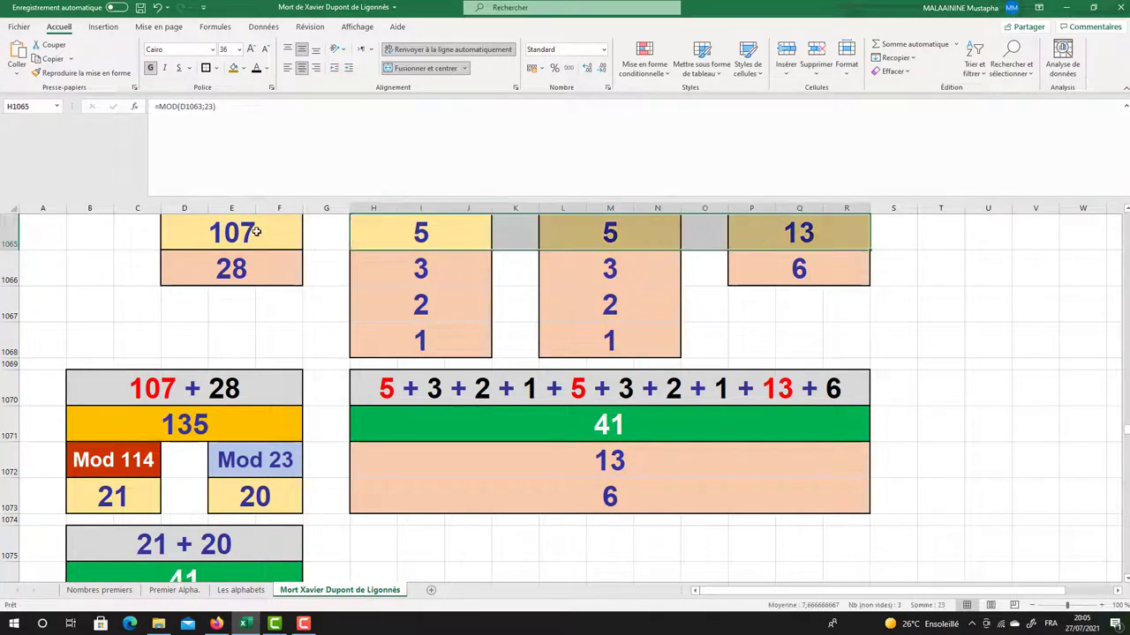
Check the formula in H1100 adding the modulo results, its prime rank in H1101 and the sum of both in H1104
drag(248, 231, 252, 262)
scroll(546, 313, down, 6)
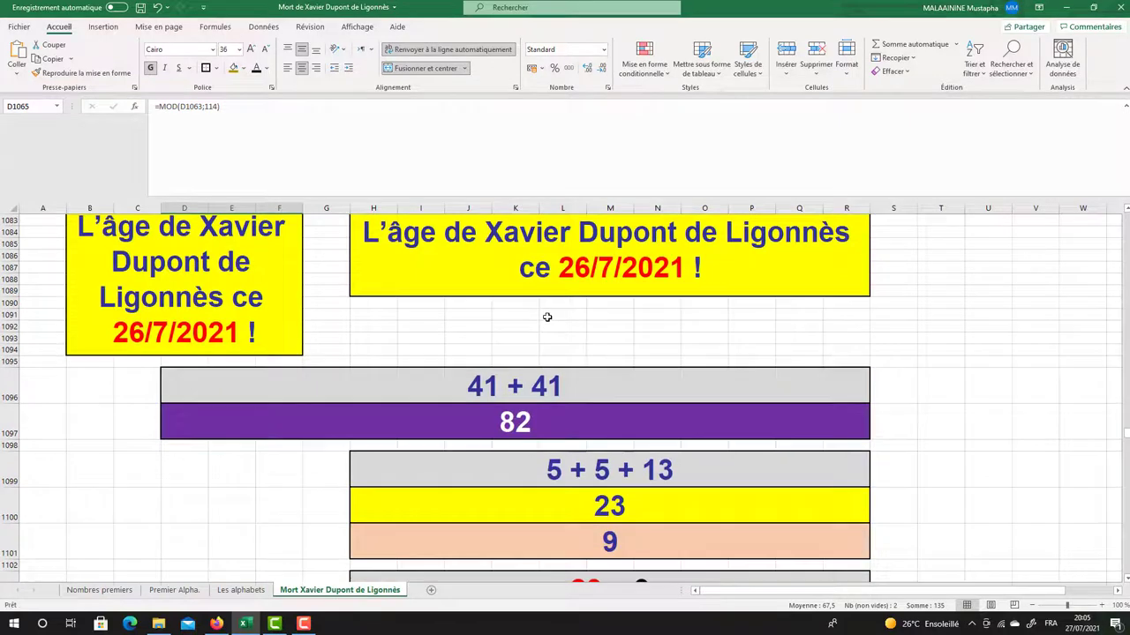
scroll(548, 317, down, 1)
click(587, 456)
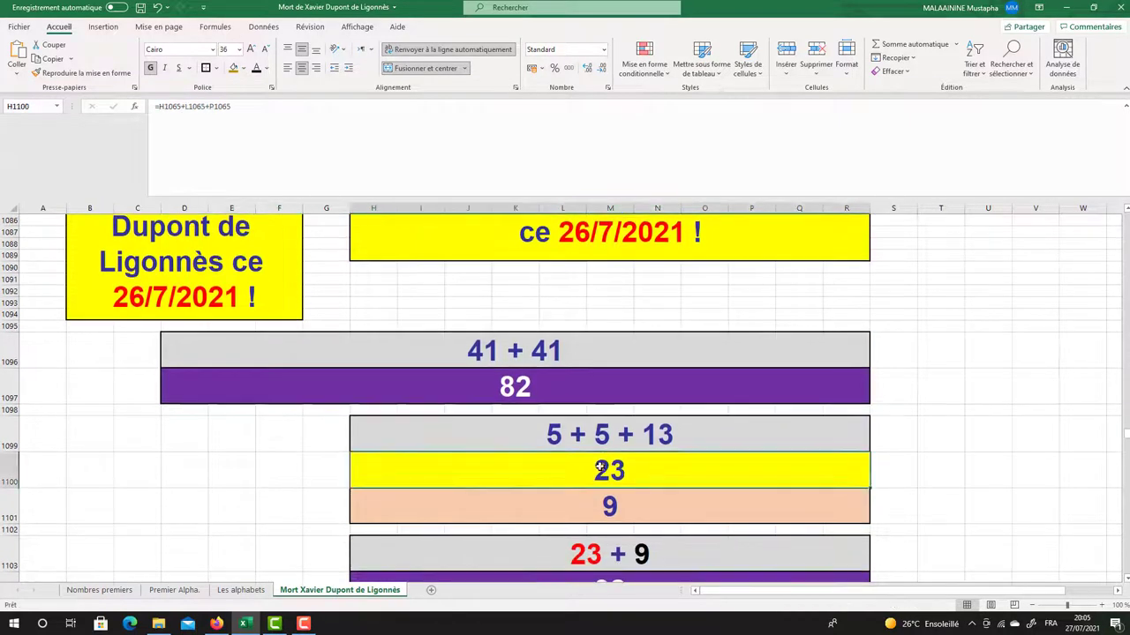
scroll(615, 468, down, 1)
click(615, 468)
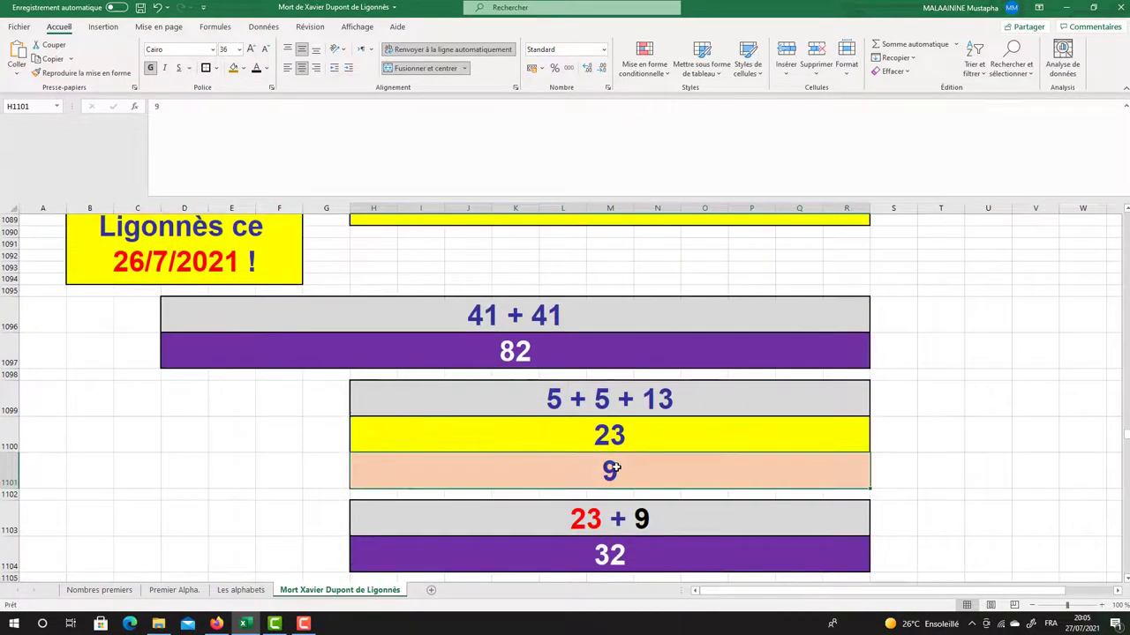
click(616, 435)
click(597, 468)
click(624, 552)
Compare the sums in D1097 and H1104 with the formula in D1107 that adds them
click(477, 365)
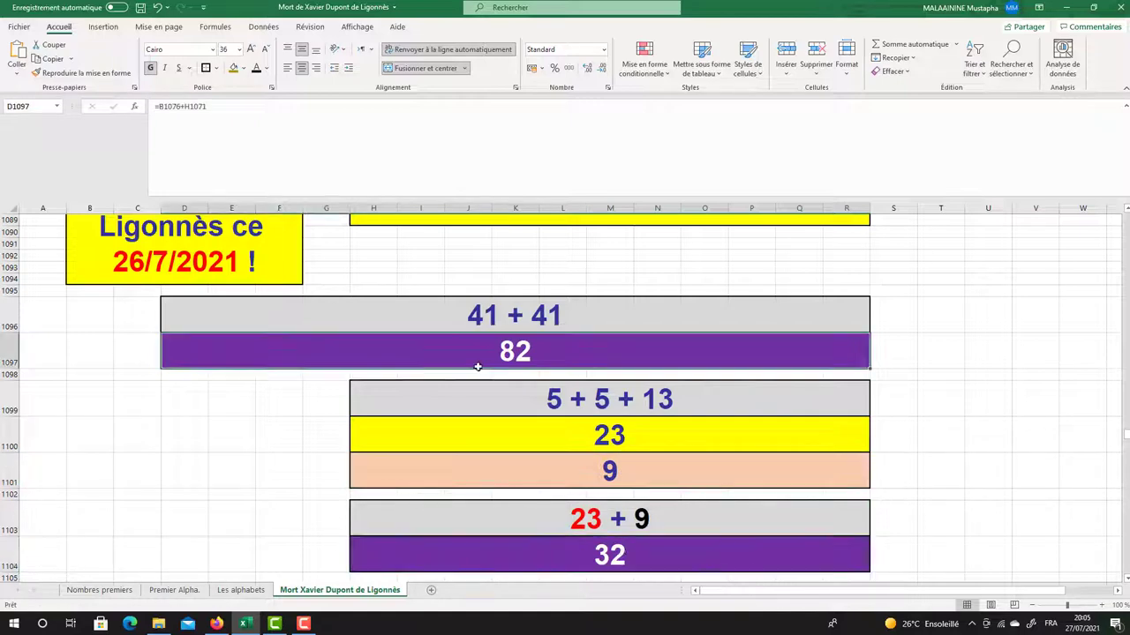
click(623, 549)
scroll(600, 446, down, 3)
click(534, 478)
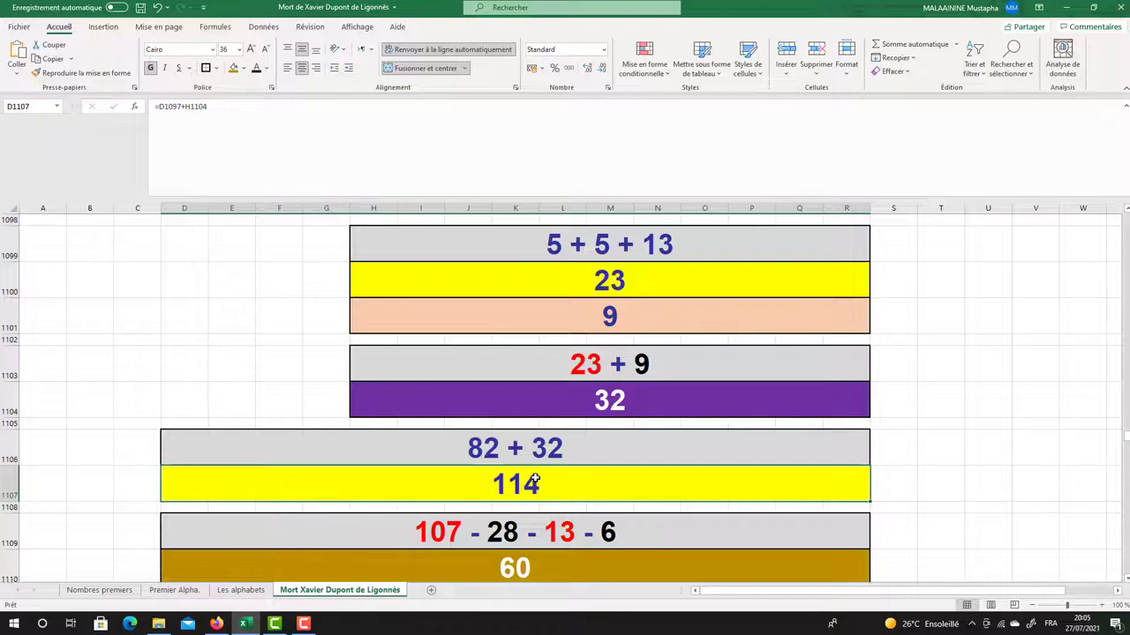
Review the modulo results and ranks in H1065:N1068, D1065:D1066 and P1065:P1066 by selecting each group
scroll(540, 475, up, 10)
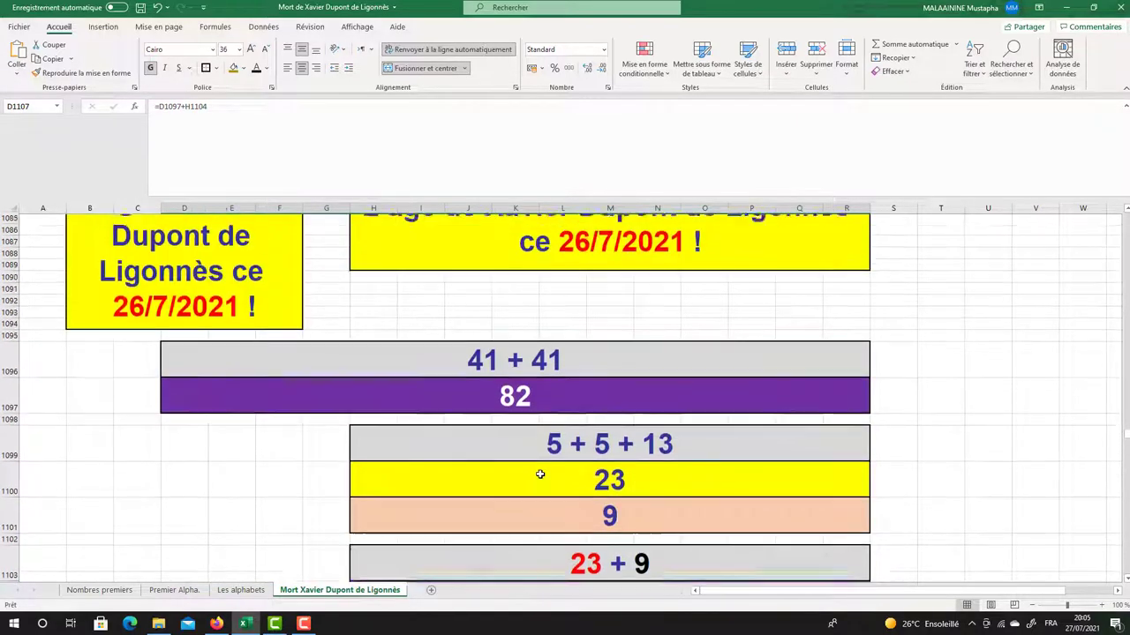
scroll(419, 383, up, 2)
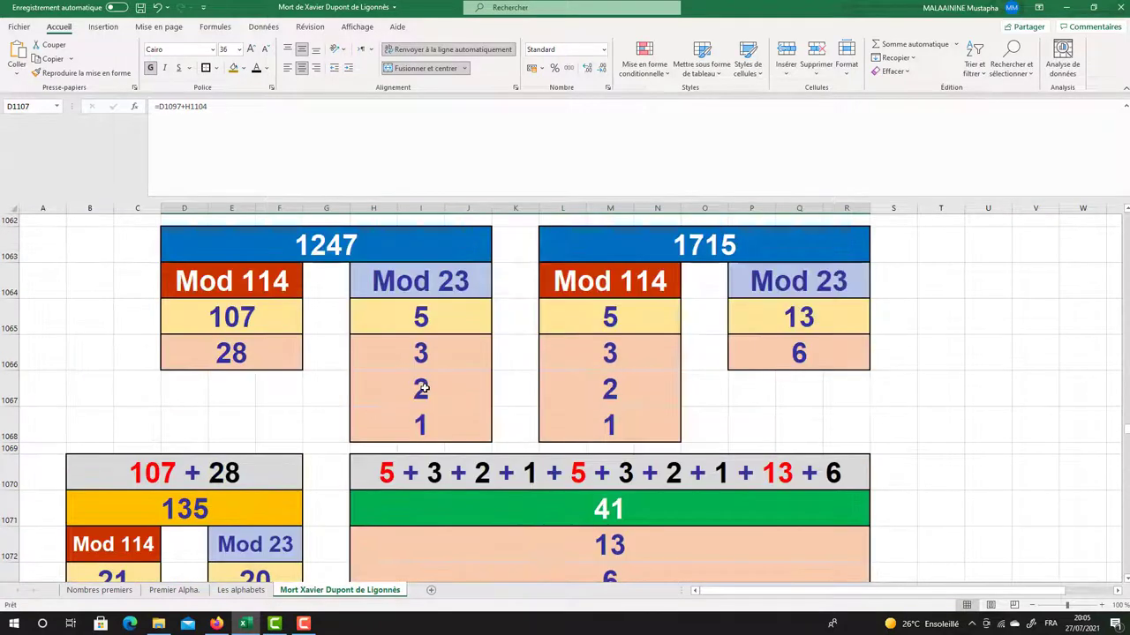
drag(411, 317, 618, 427)
drag(256, 317, 253, 355)
drag(751, 318, 765, 355)
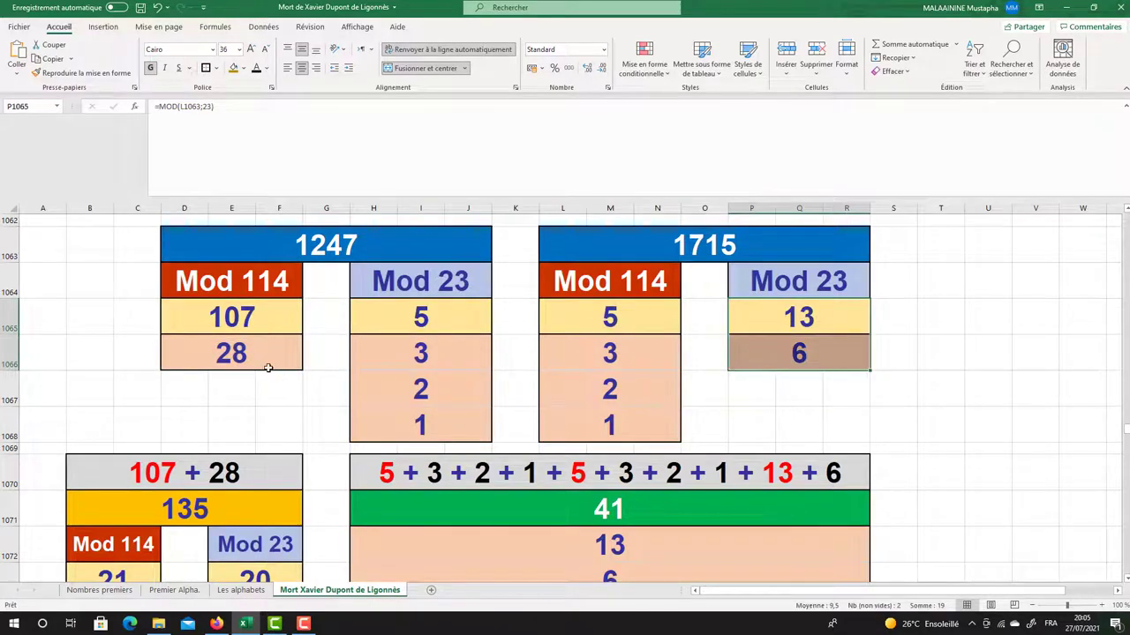
drag(256, 327, 256, 356)
click(256, 355)
drag(818, 325, 799, 347)
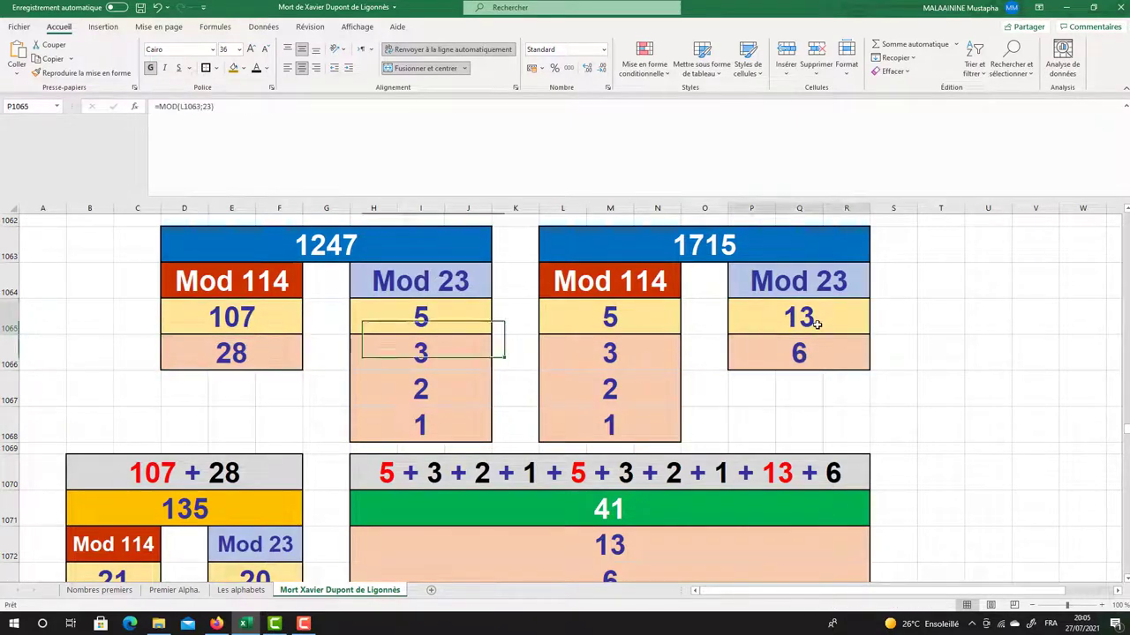
click(798, 347)
Check the subtraction formula in D1110 and read the yellow age note beneath it
scroll(799, 345, down, 10)
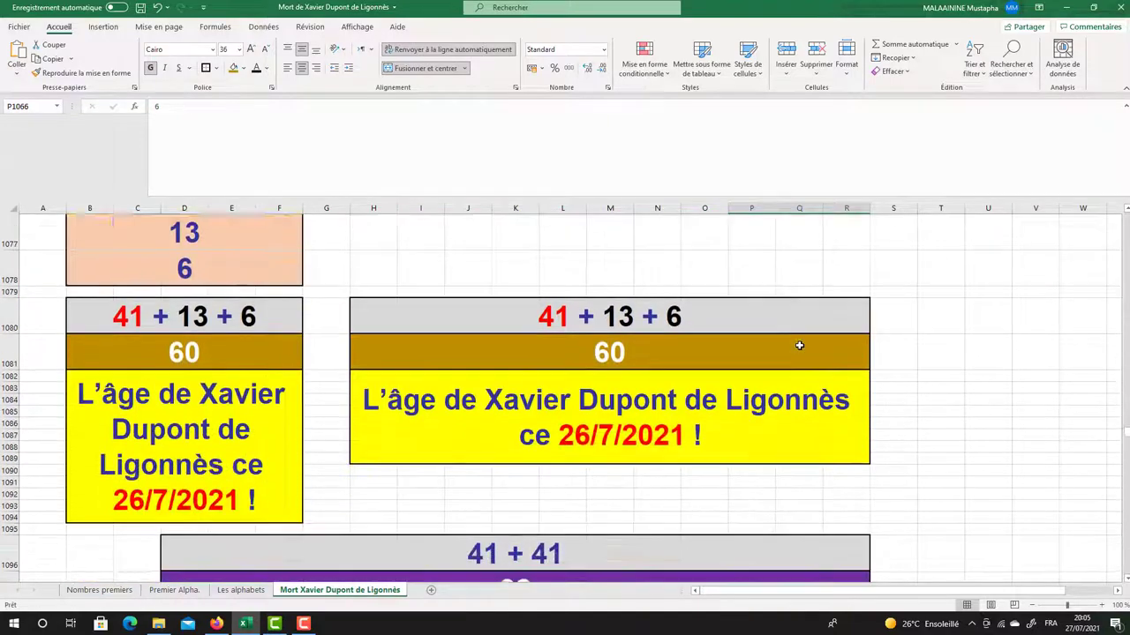
scroll(798, 345, down, 1)
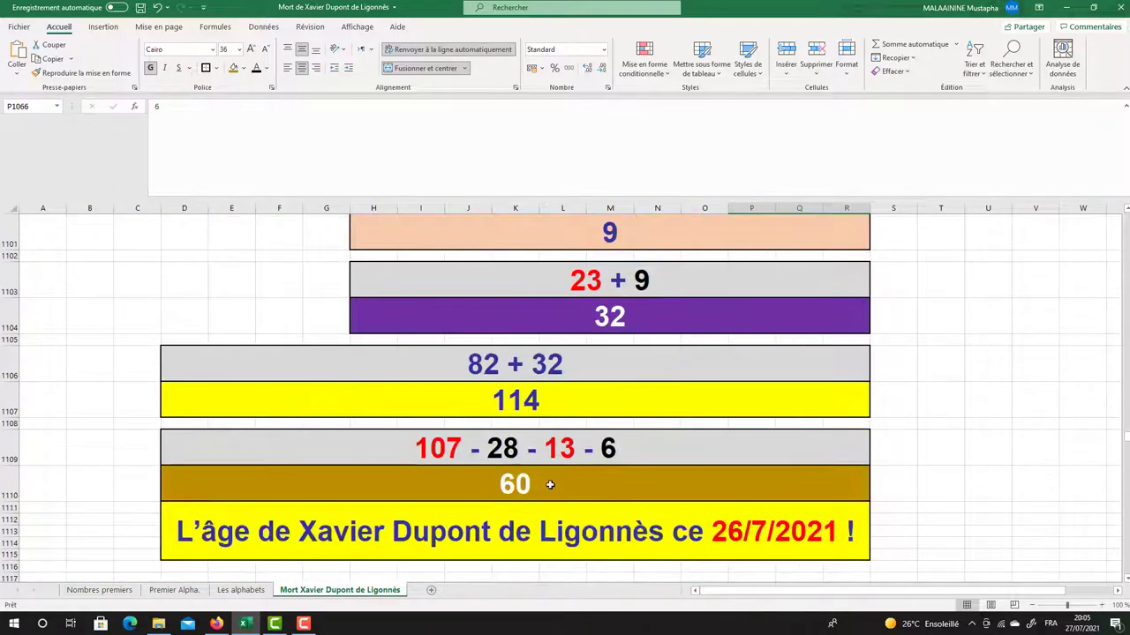
click(546, 485)
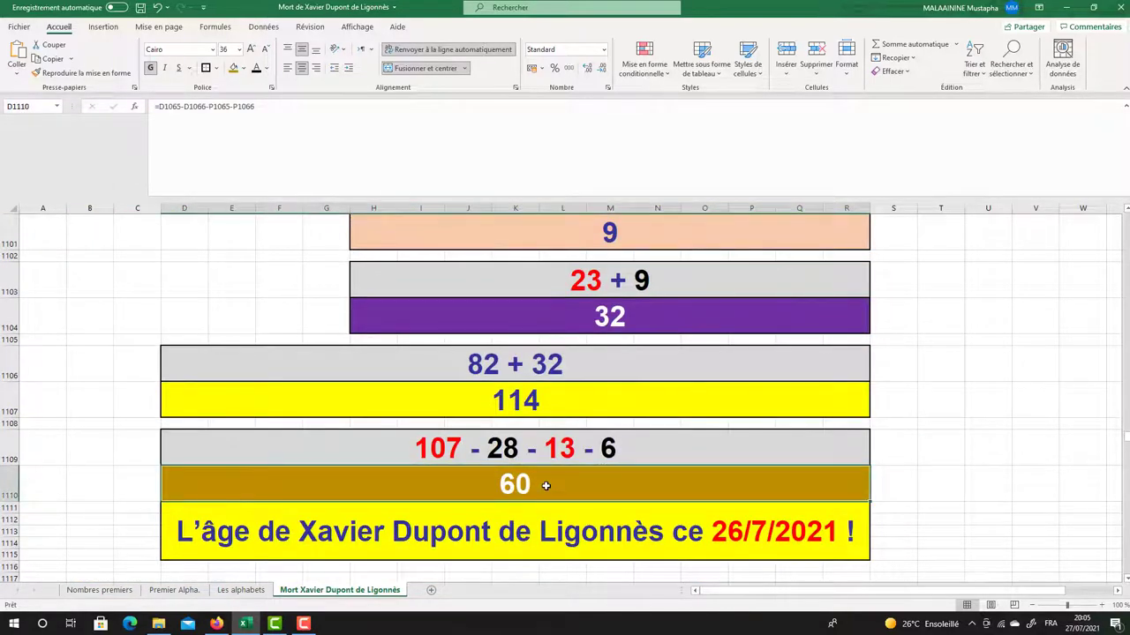
scroll(579, 400, down, 1)
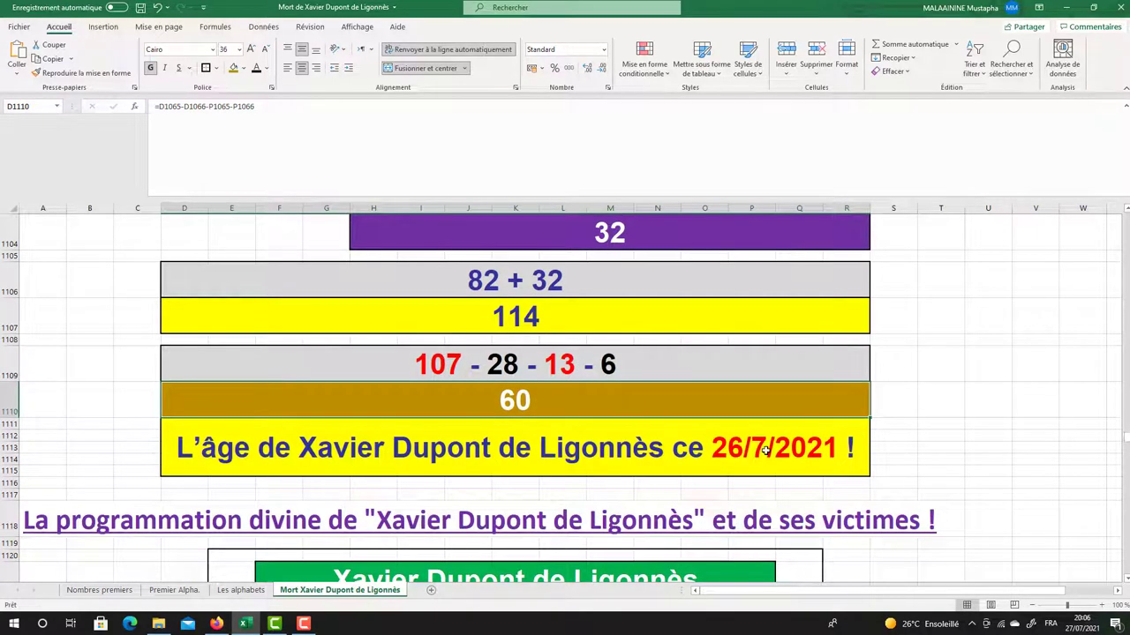
Read the section heading in row 1118 and select the first name block, F1121:P1123, with its totals without and with ranks
scroll(766, 451, down, 1)
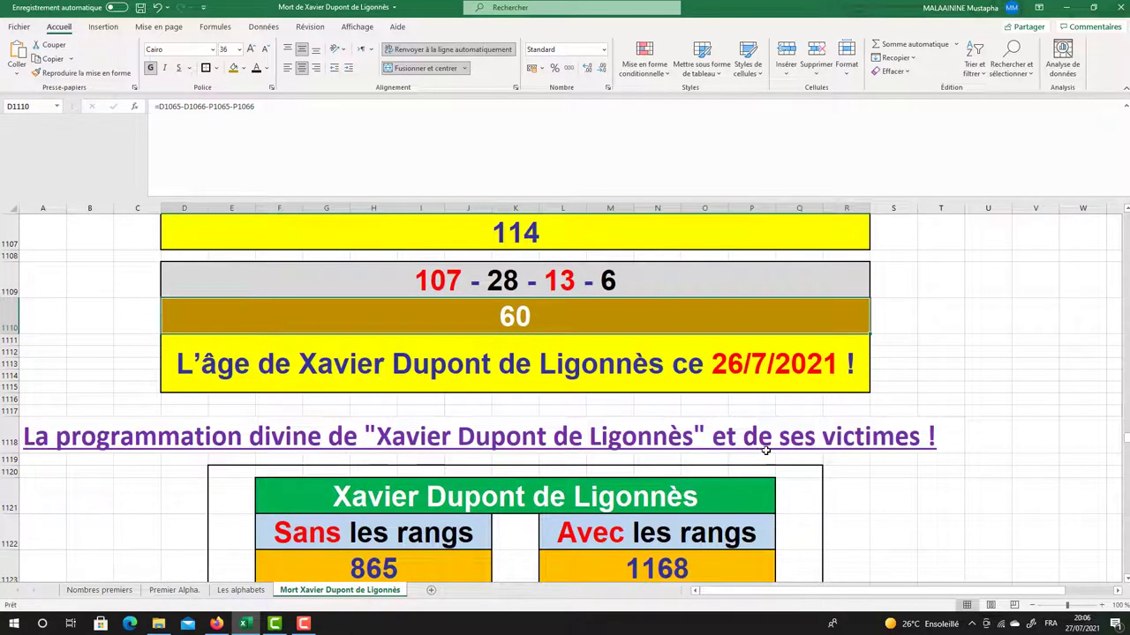
scroll(766, 454, down, 1)
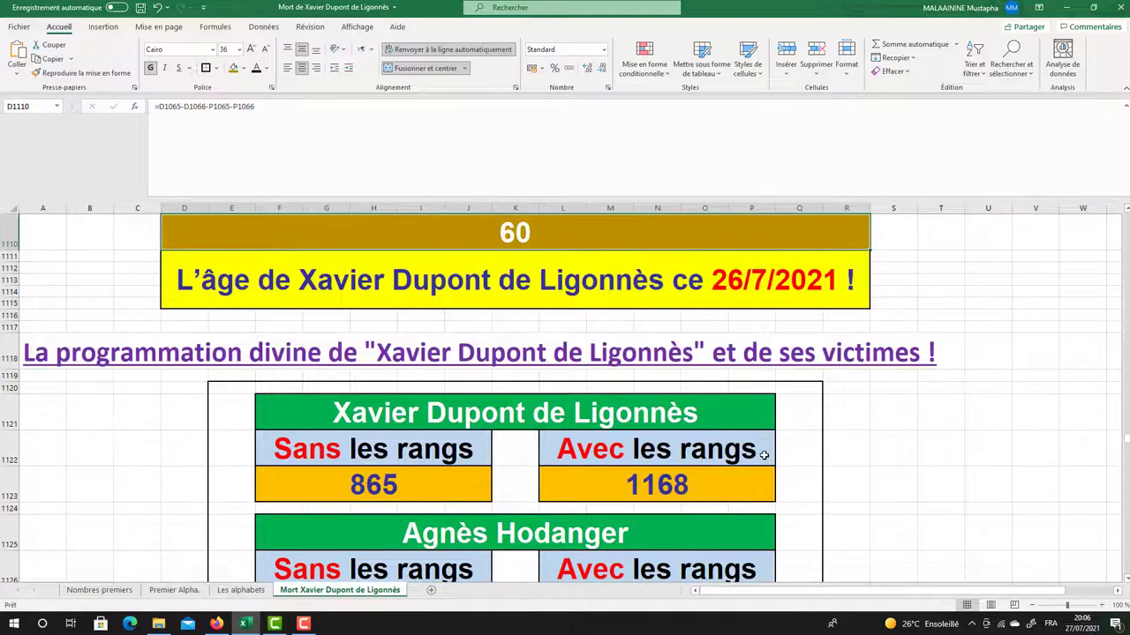
click(586, 396)
drag(577, 408, 565, 479)
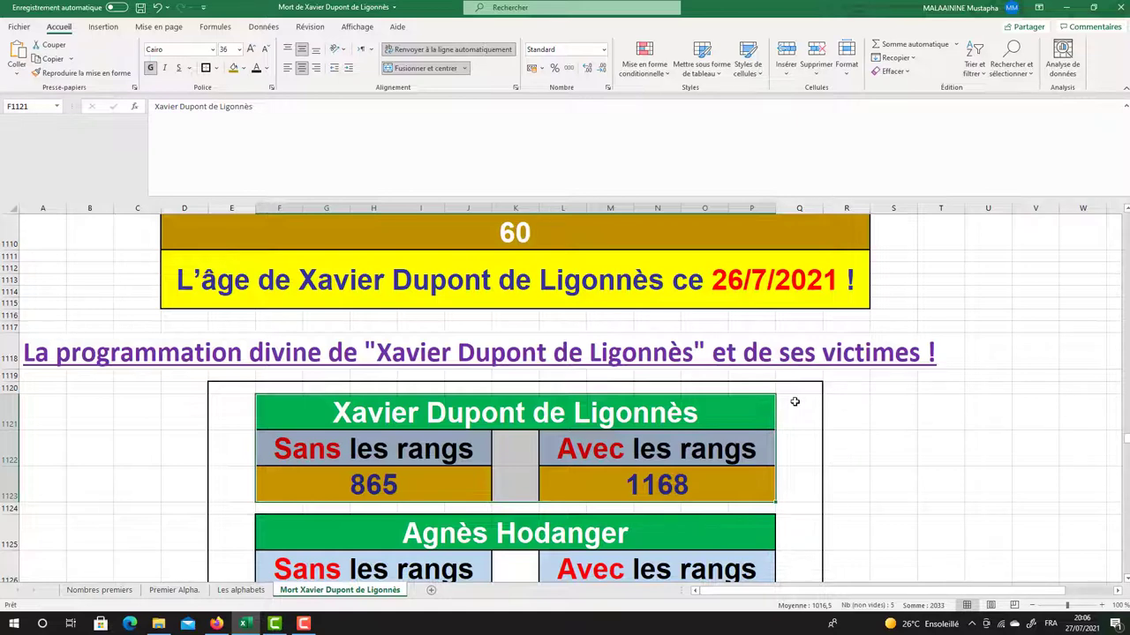
Examine the five victims' name blocks in rows 1125 to 1146, with their totals without and with ranks
scroll(677, 429, down, 1)
drag(616, 360, 624, 408)
scroll(698, 388, down, 1)
drag(618, 332, 607, 366)
scroll(734, 364, down, 1)
drag(607, 322, 574, 450)
click(574, 472)
scroll(660, 445, down, 2)
click(600, 401)
scroll(601, 400, down, 1)
scroll(601, 400, down, 1)
click(591, 397)
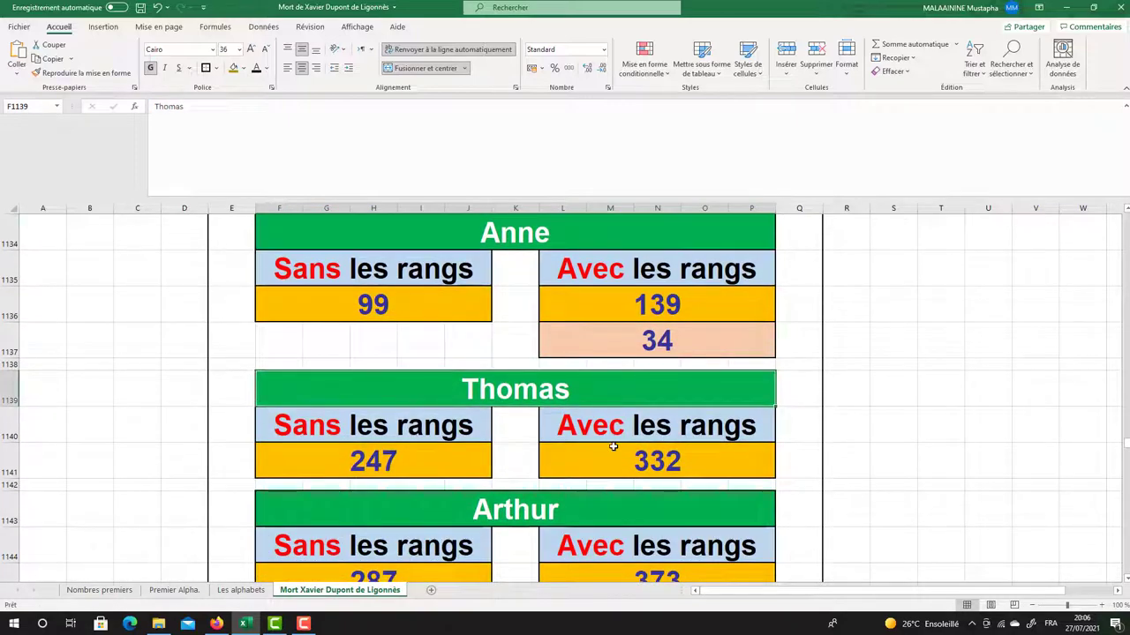
scroll(573, 394, down, 2)
click(548, 322)
Open the formula in D1150 and trace the highlighted totals without ranks that it adds, leaving it unchanged
double_click(356, 497)
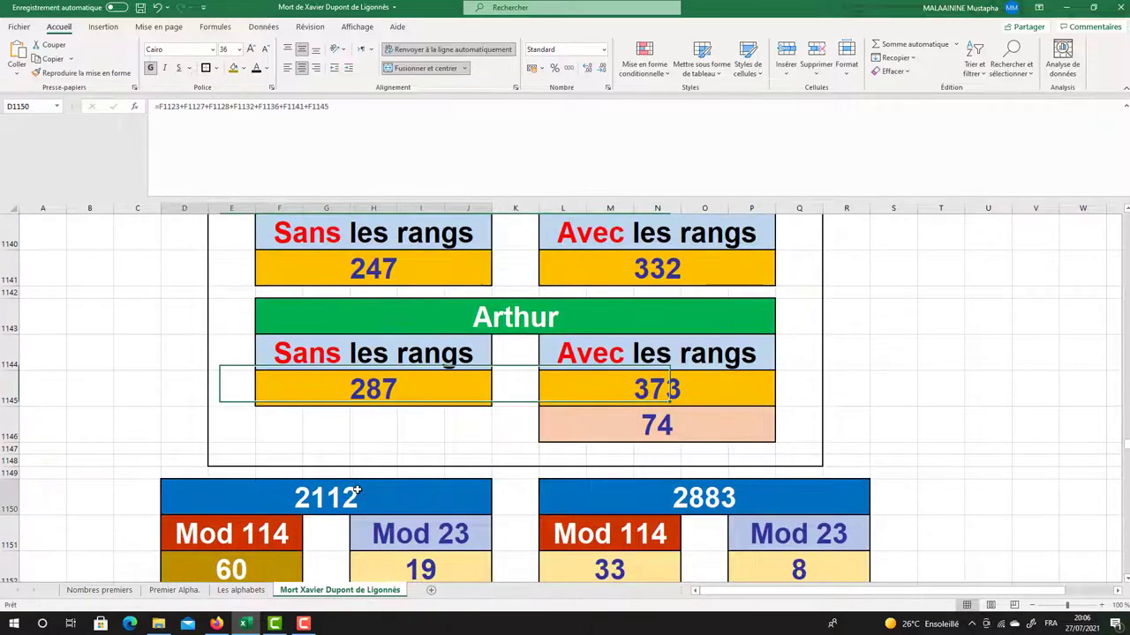
scroll(358, 490, up, 4)
scroll(358, 490, up, 4)
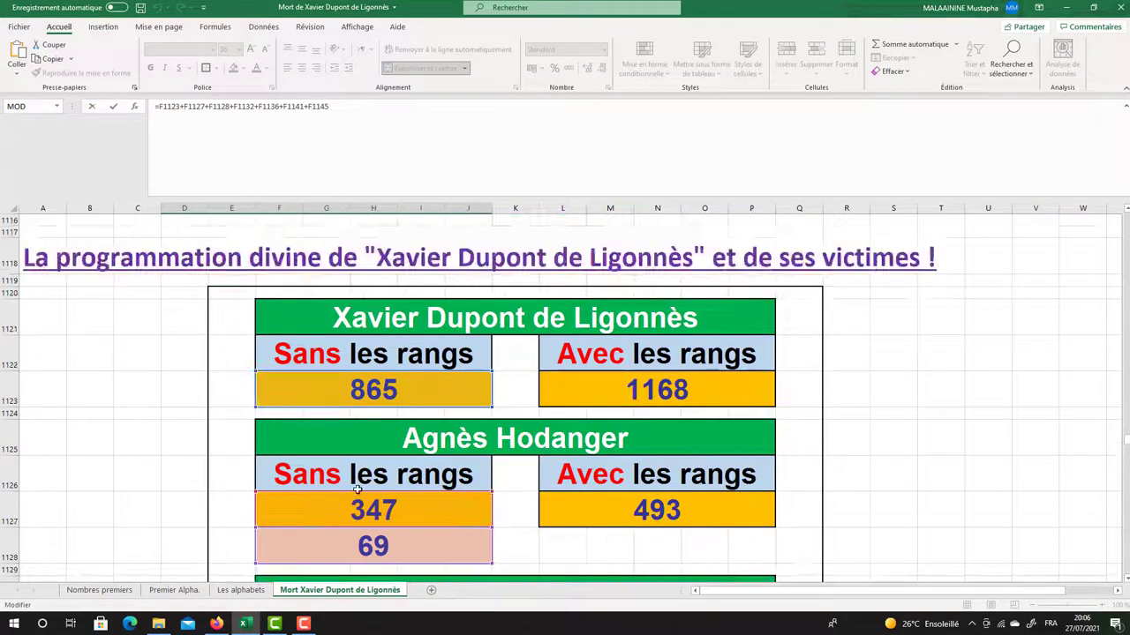
scroll(358, 490, down, 8)
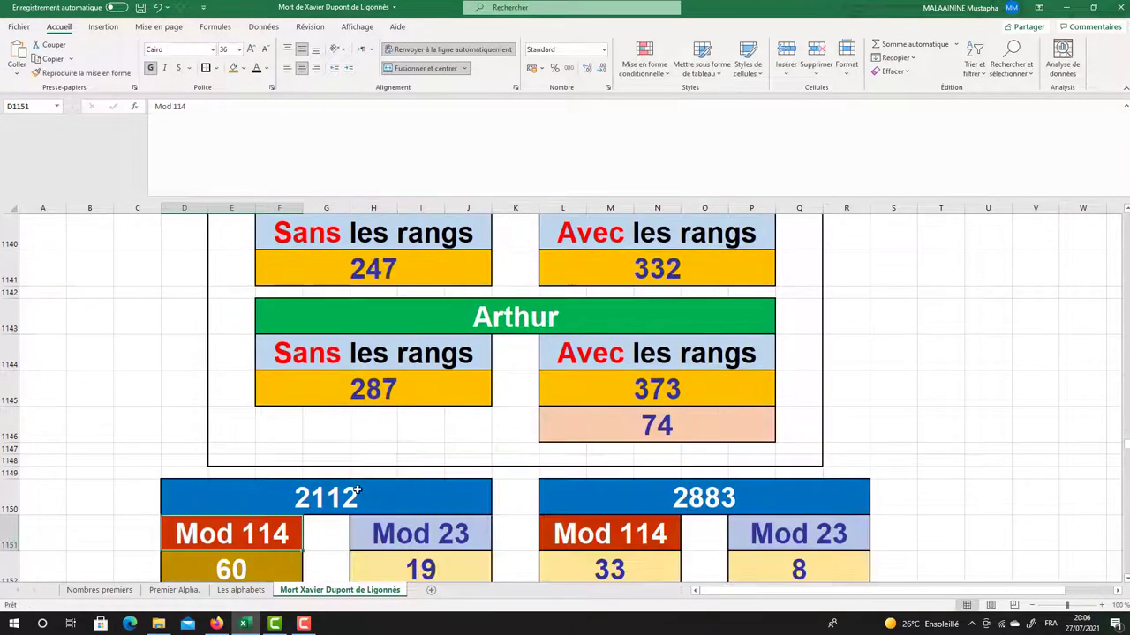
Open the formula in L1150 and trace the highlighted totals with ranks that it adds, leaving it unchanged
double_click(651, 507)
scroll(651, 508, up, 7)
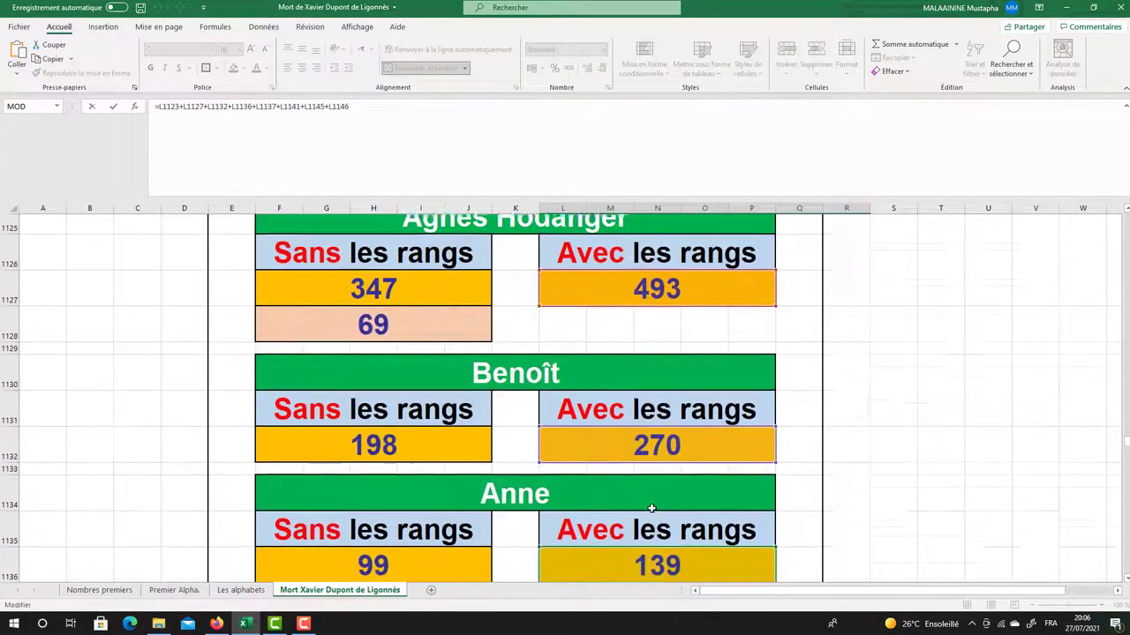
key(Return)
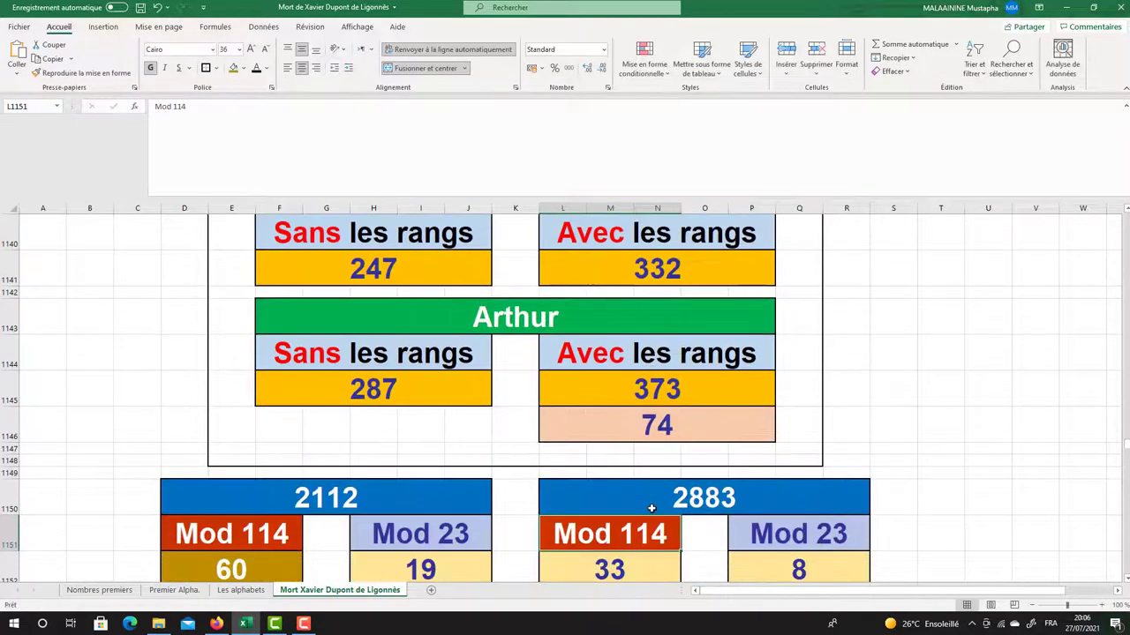
Examine the modulo results in row 1152 and compare D1152 with the formula in H1155 adding the other three
scroll(654, 410, down, 2)
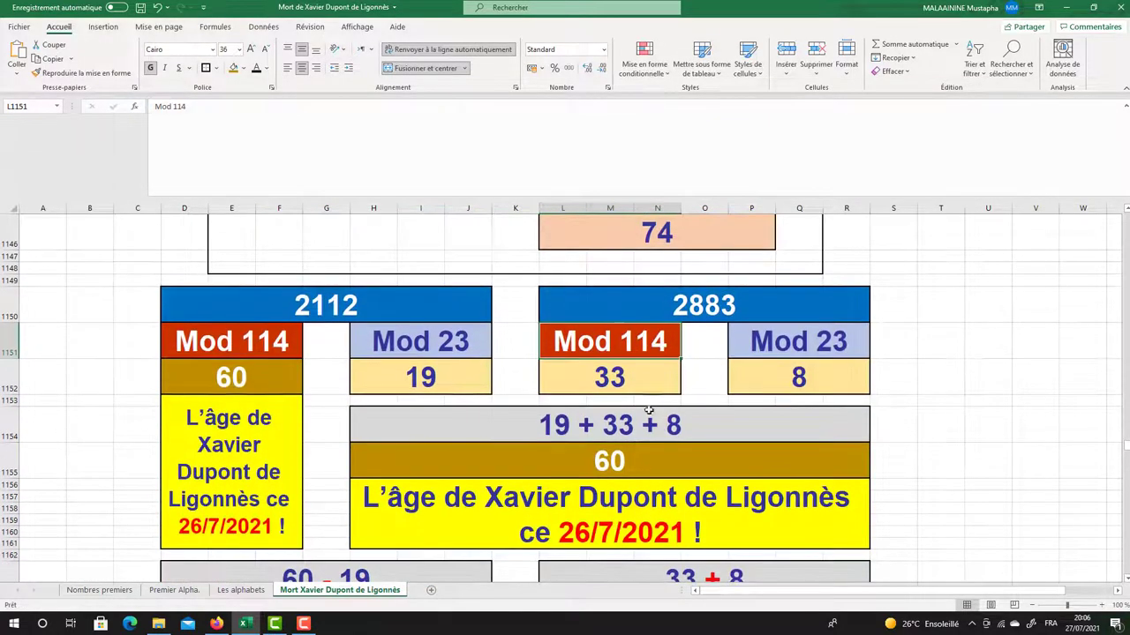
click(247, 369)
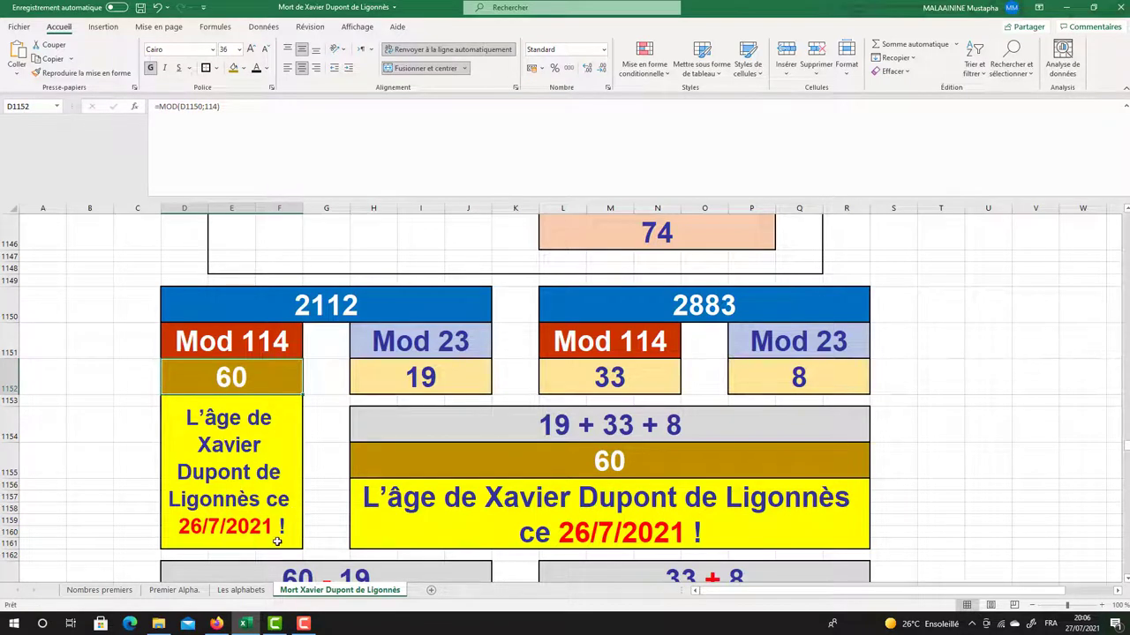
click(449, 381)
click(582, 378)
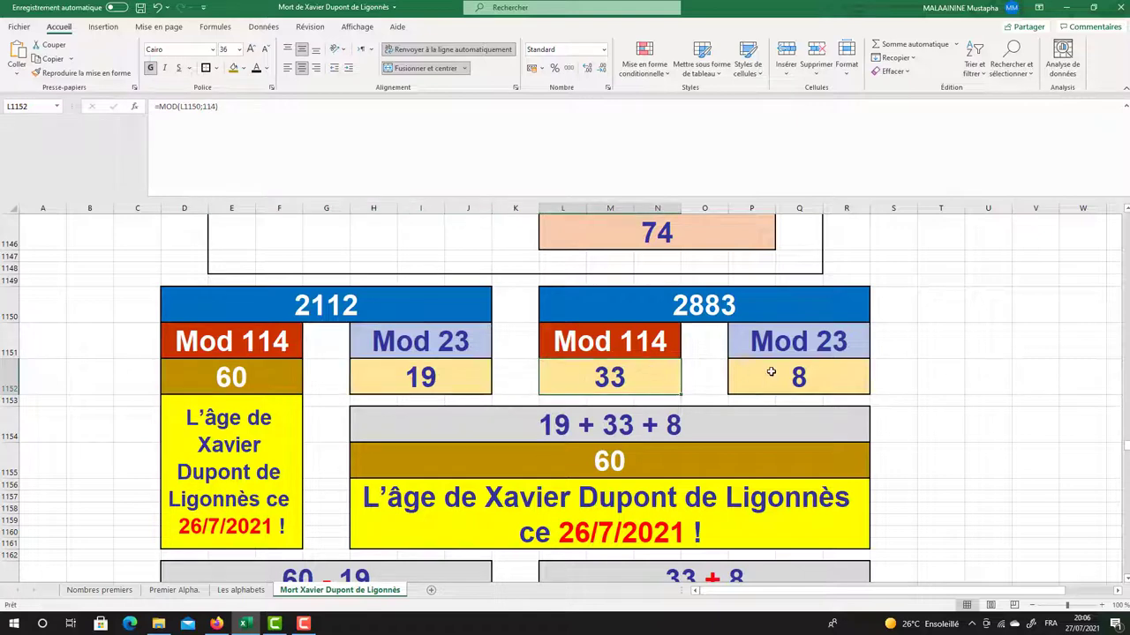
click(770, 372)
click(615, 464)
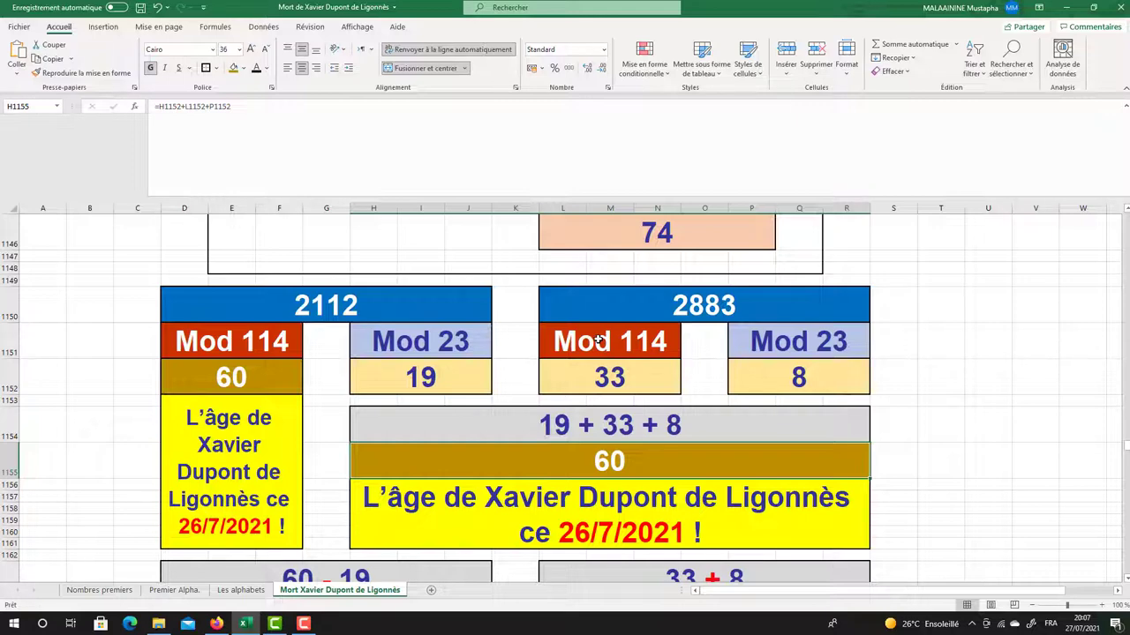
click(254, 364)
click(529, 456)
Follow the subtraction of H1152 from D1152 in D1164, its ranks in D1165:D1166 and their sum in D1169
click(220, 392)
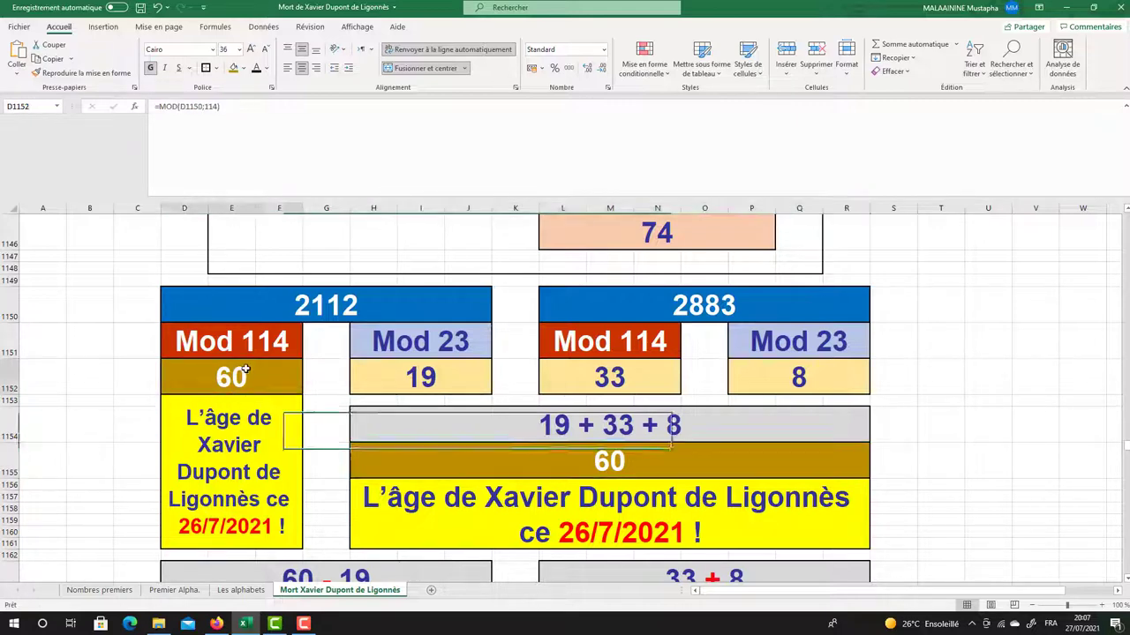
click(384, 369)
scroll(384, 370, down, 2)
click(328, 471)
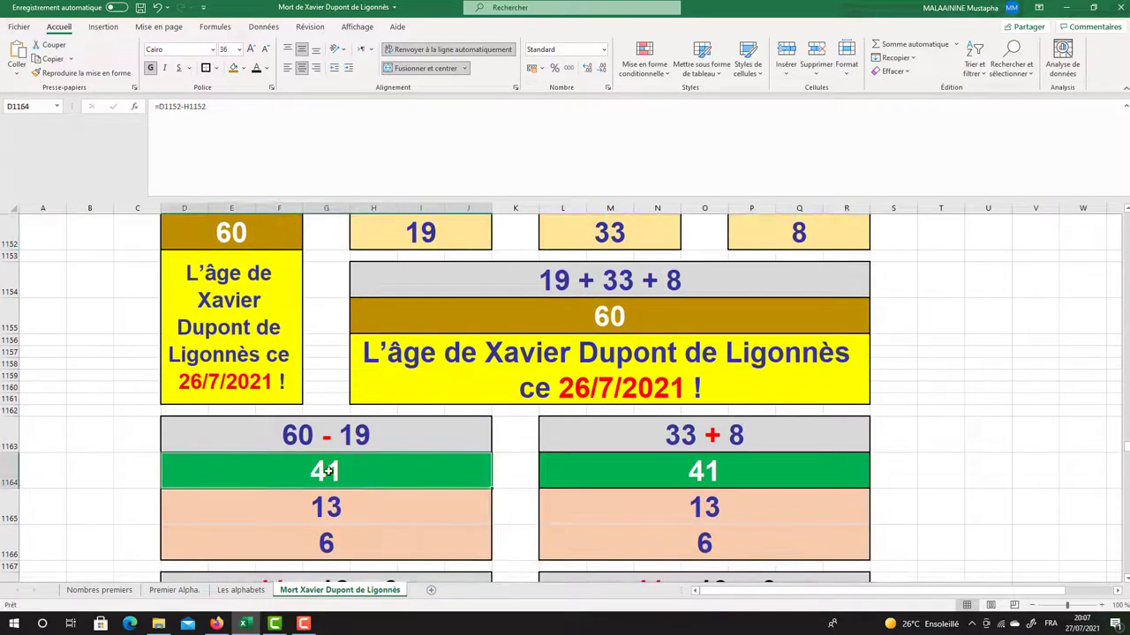
click(353, 512)
click(335, 535)
scroll(336, 535, down, 1)
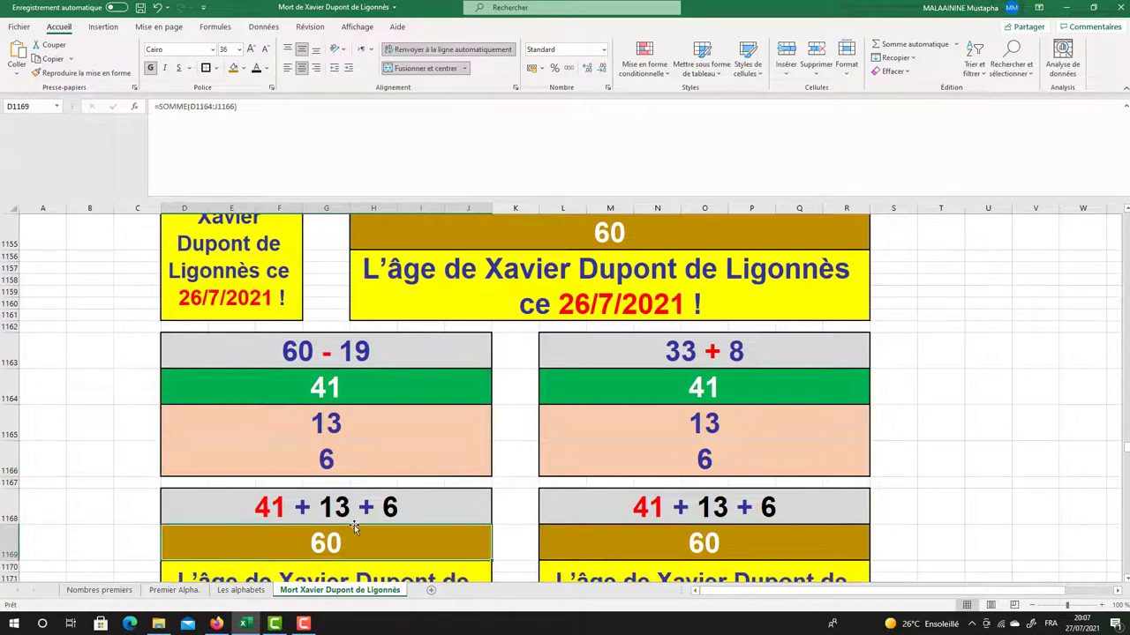
Follow the addition of L1152 and P1152 in L1164 and the sum of it and its ranks in L1169
scroll(333, 535, up, 3)
click(578, 366)
click(768, 375)
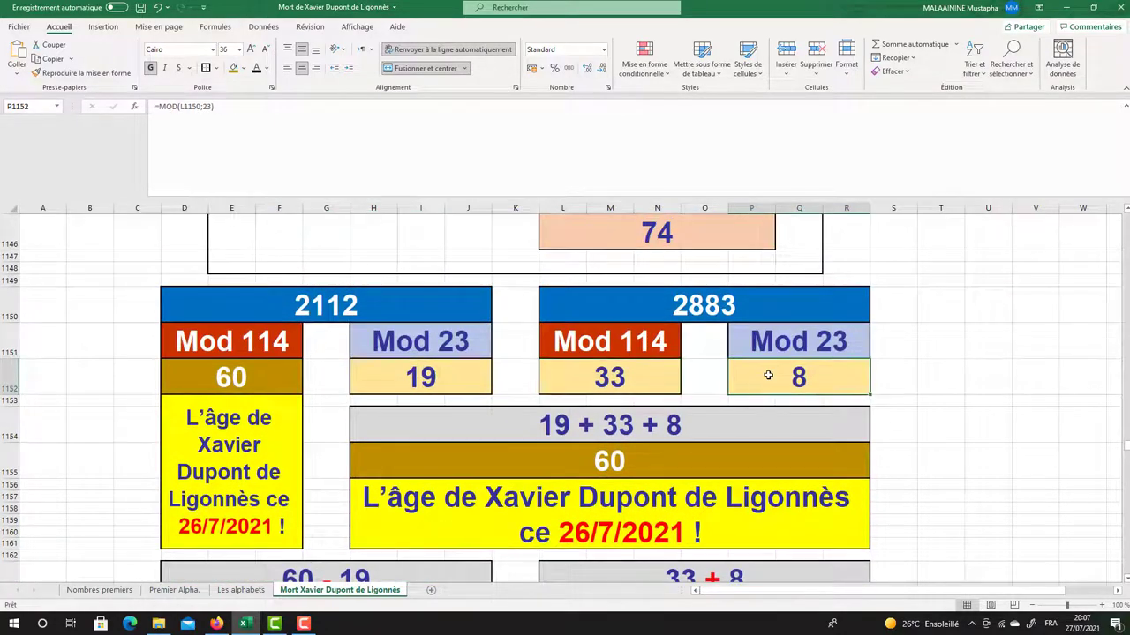
scroll(767, 376, down, 3)
click(746, 385)
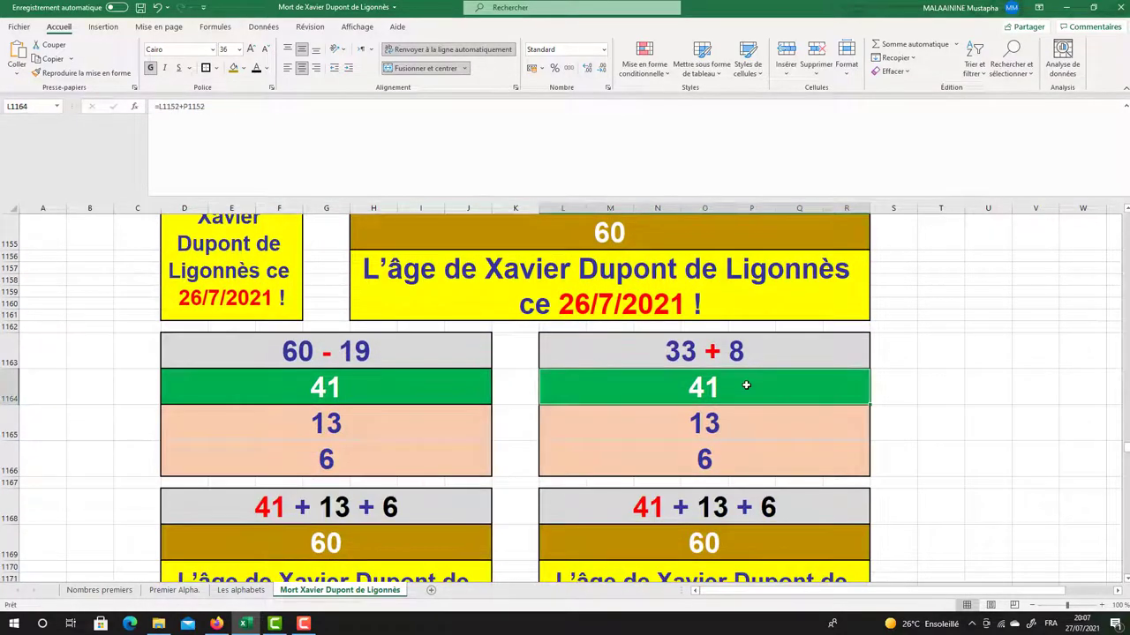
scroll(747, 385, down, 1)
click(708, 481)
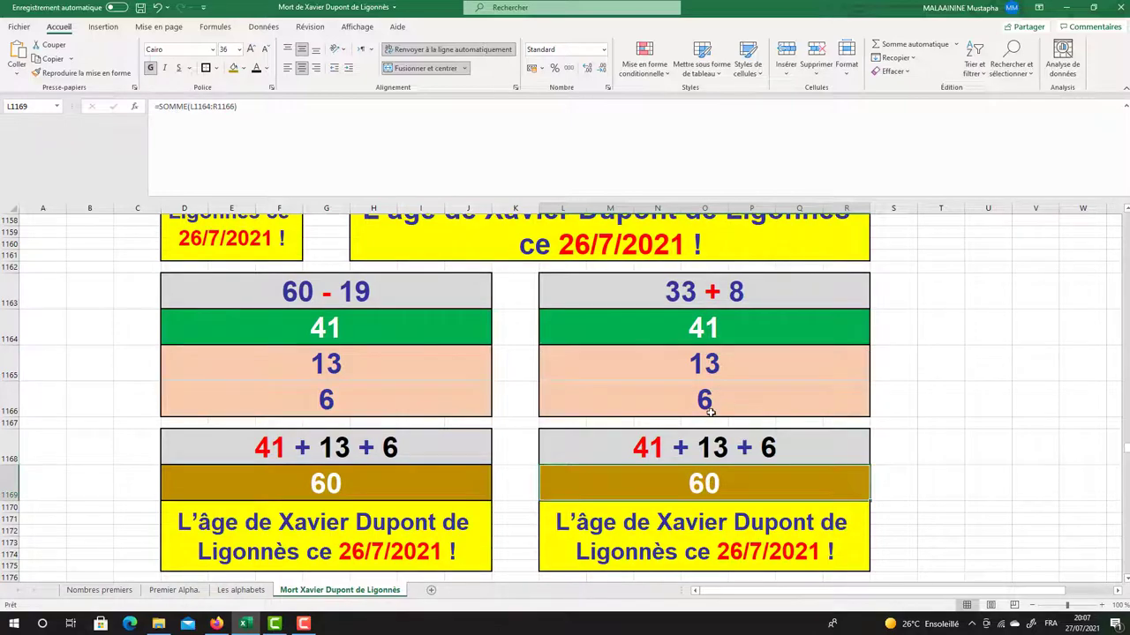
Follow the addition in D1178 and subtraction in L1178, plus the rank in D1179 that is summed with D1178 in D1182
scroll(711, 412, down, 2)
scroll(397, 477, up, 3)
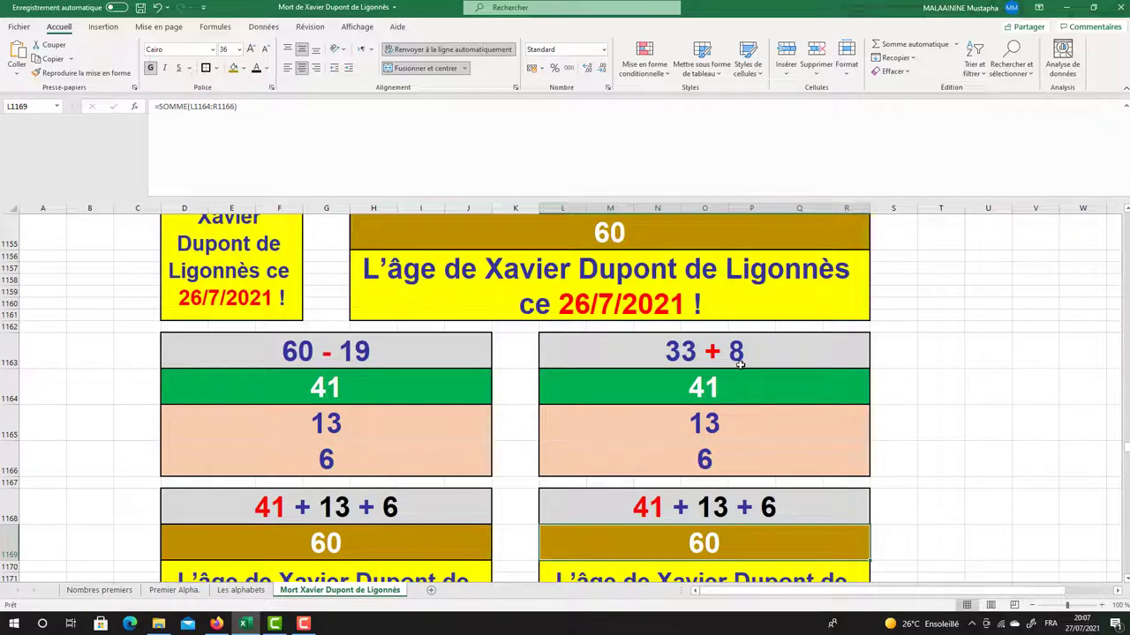
scroll(739, 364, down, 3)
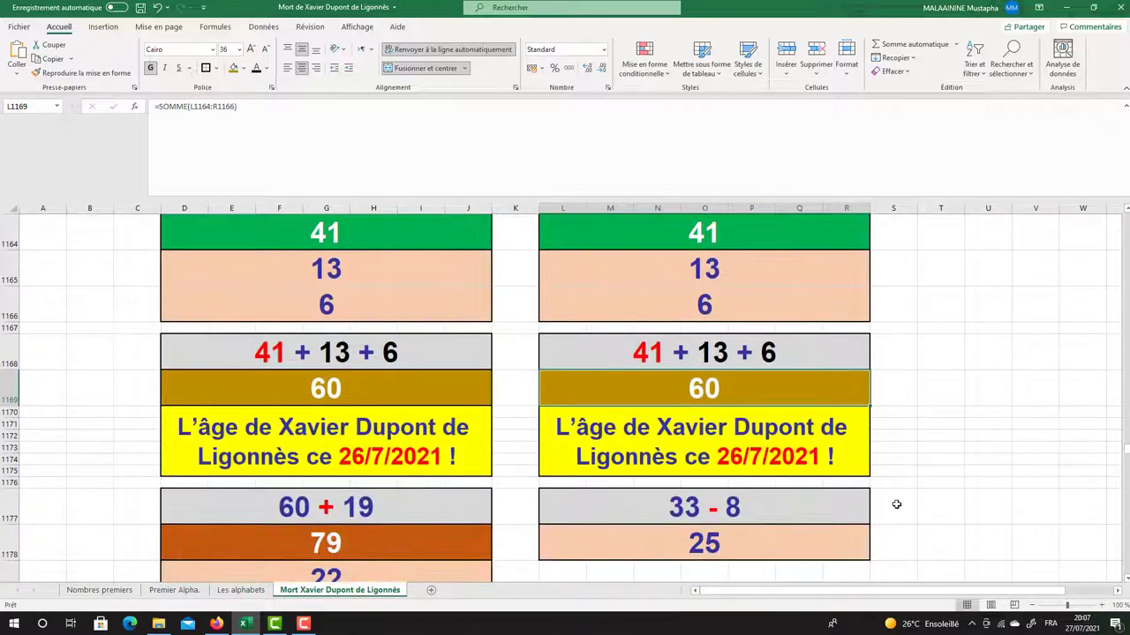
scroll(417, 502, down, 2)
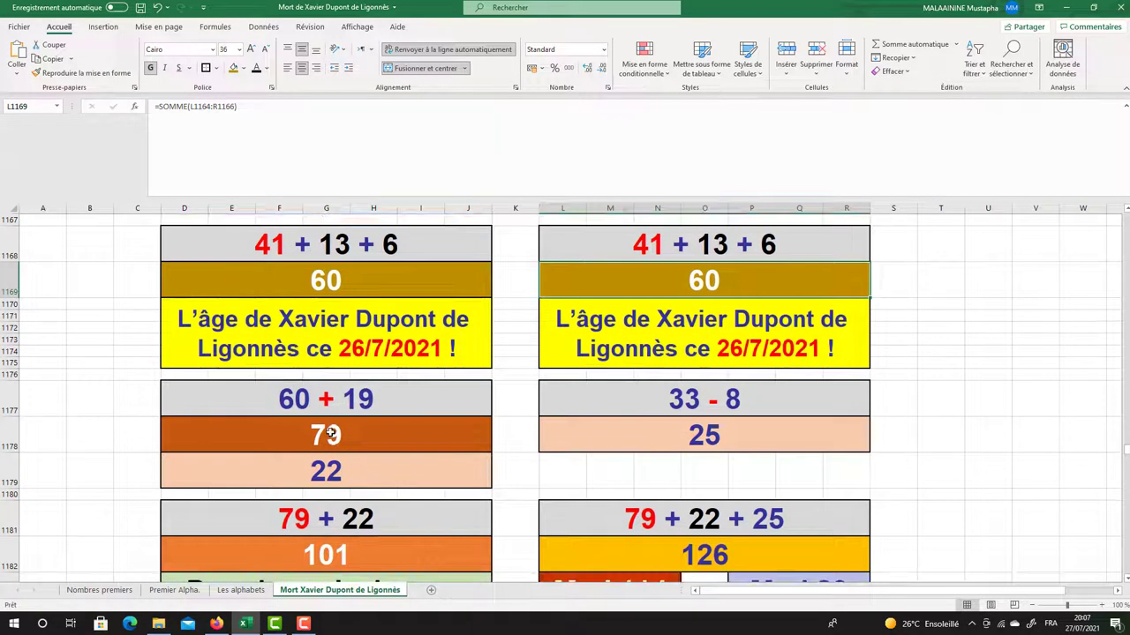
click(332, 433)
click(724, 436)
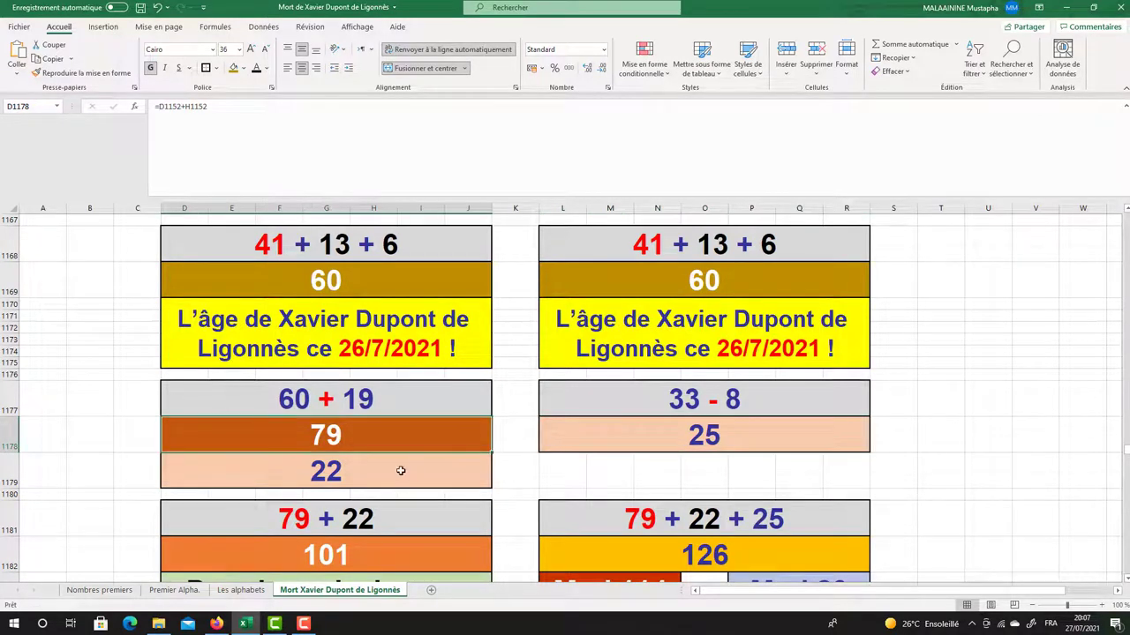
click(338, 471)
scroll(323, 468, down, 1)
click(323, 469)
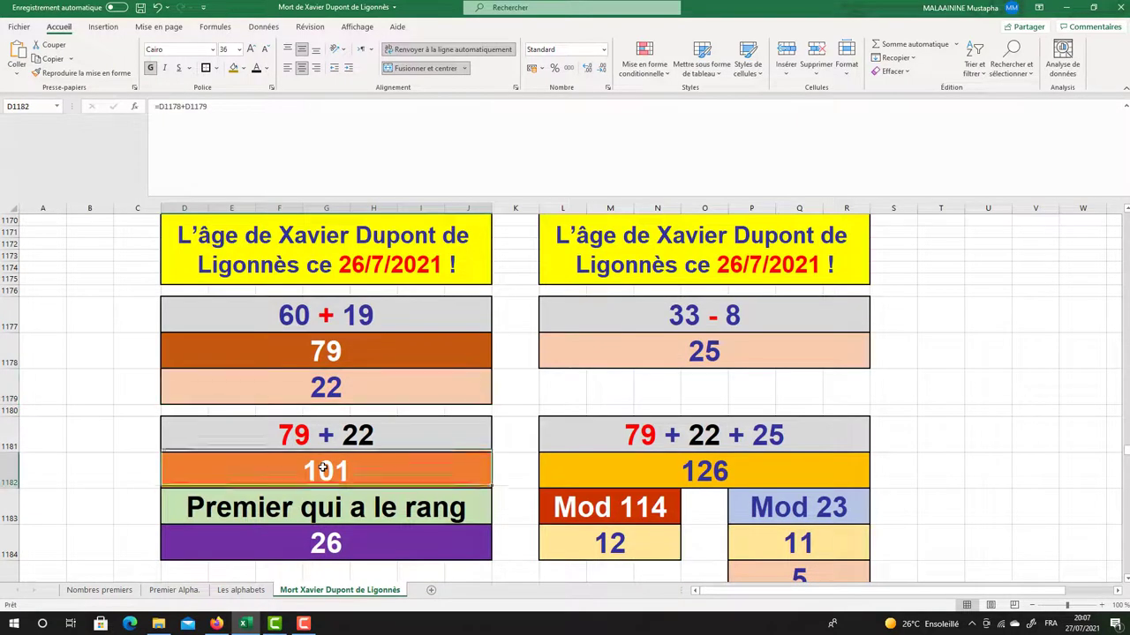
Trace D1178, D1179 and L1178 as the three values added by the formula in L1182, leaving it unchanged
click(357, 351)
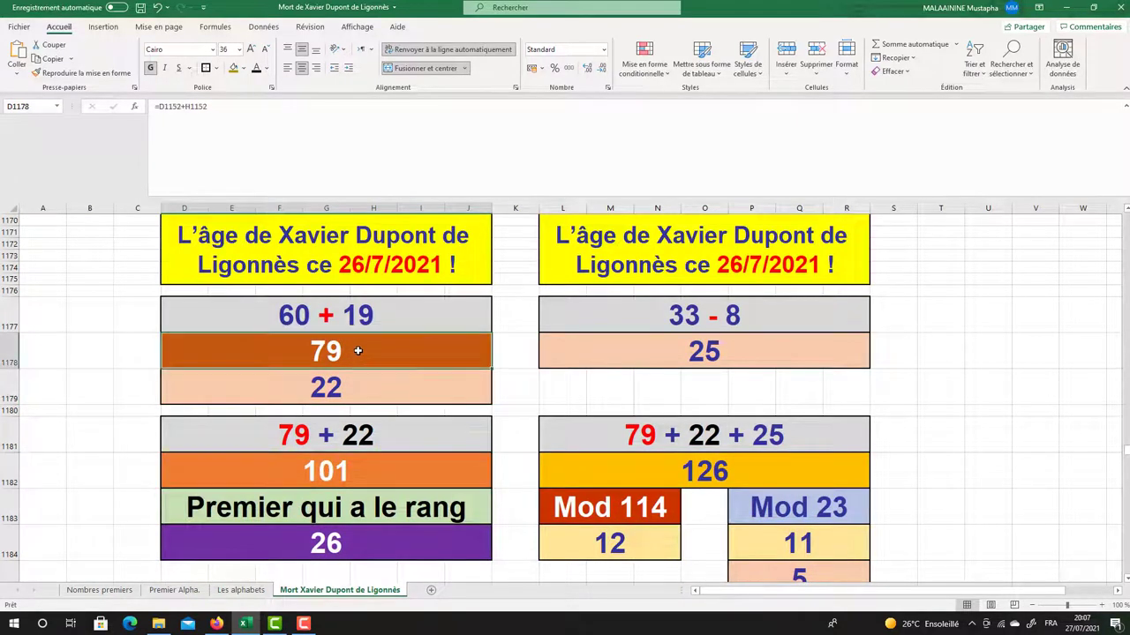
click(344, 385)
click(707, 362)
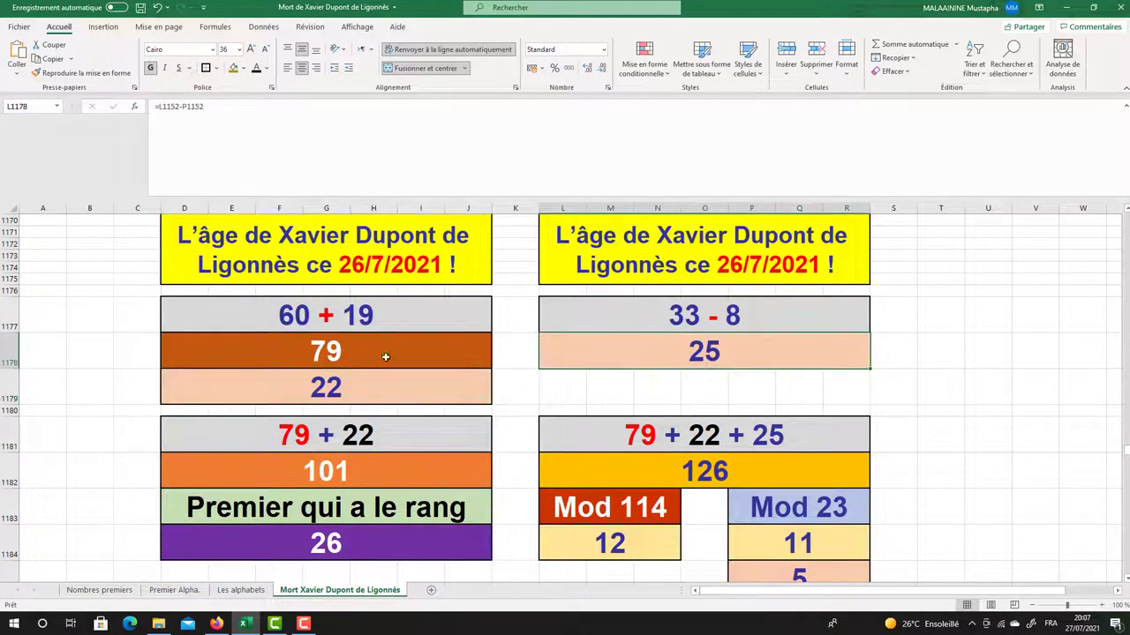
double_click(665, 460)
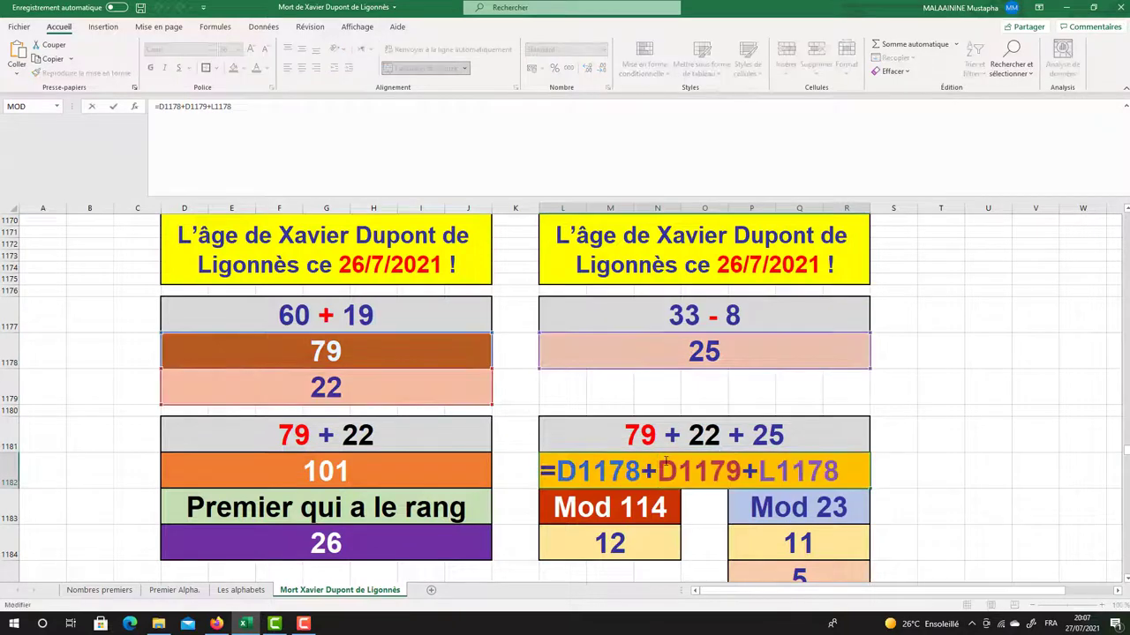
key(Return)
click(666, 461)
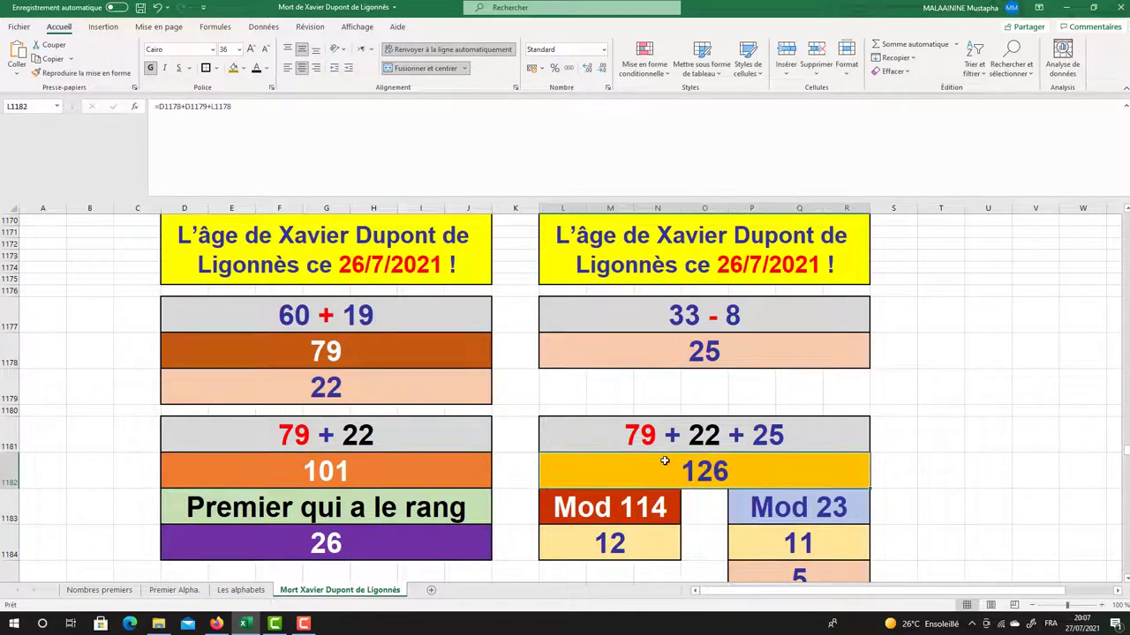
Check the prime rank of D1182 in D1184 and the Mod 114 and Mod 23 results of L1182 in L1184 and P1184
click(365, 462)
click(362, 535)
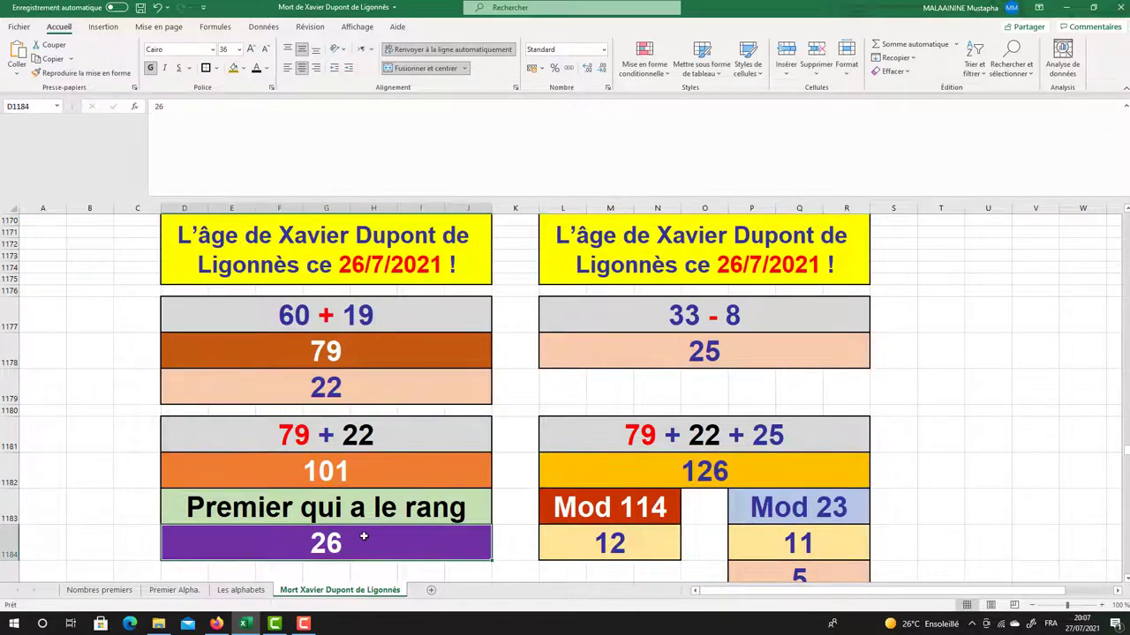
scroll(542, 396, down, 1)
click(597, 500)
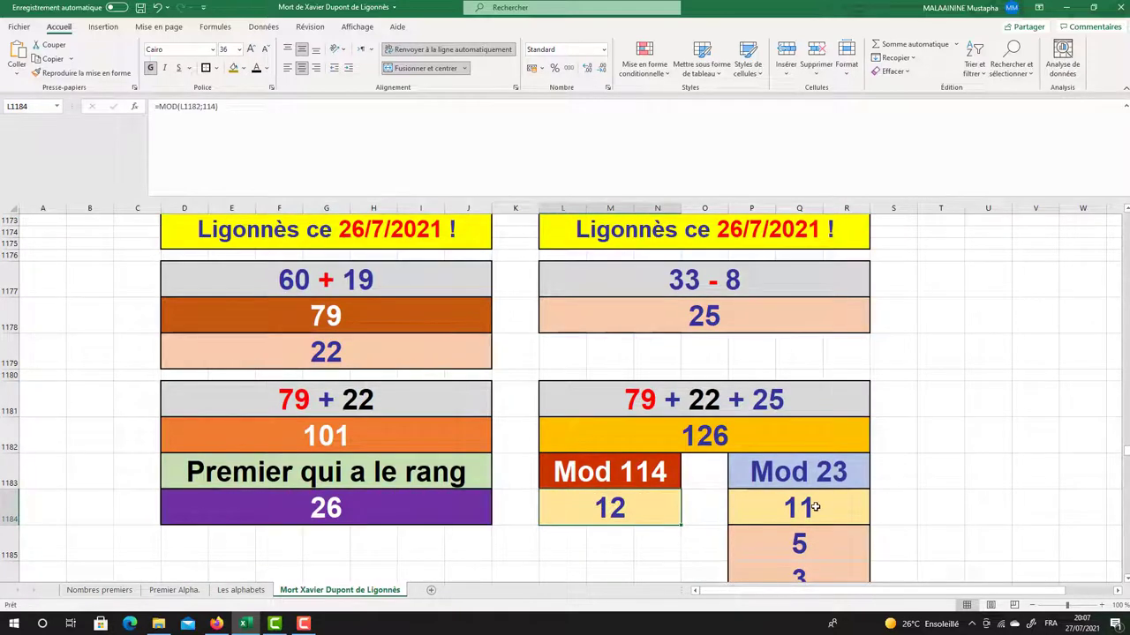
click(812, 504)
Follow the sum of the modulo results and ranks in L1191 and its addition to D1184 in D1194
scroll(855, 498, down, 1)
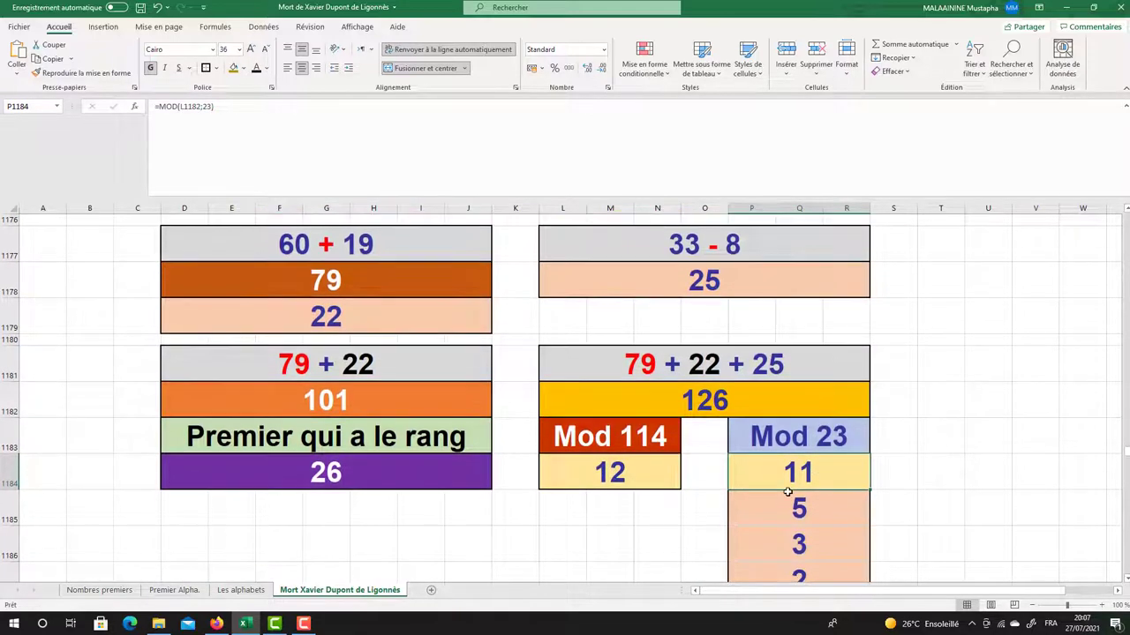
scroll(716, 527, down, 2)
click(717, 527)
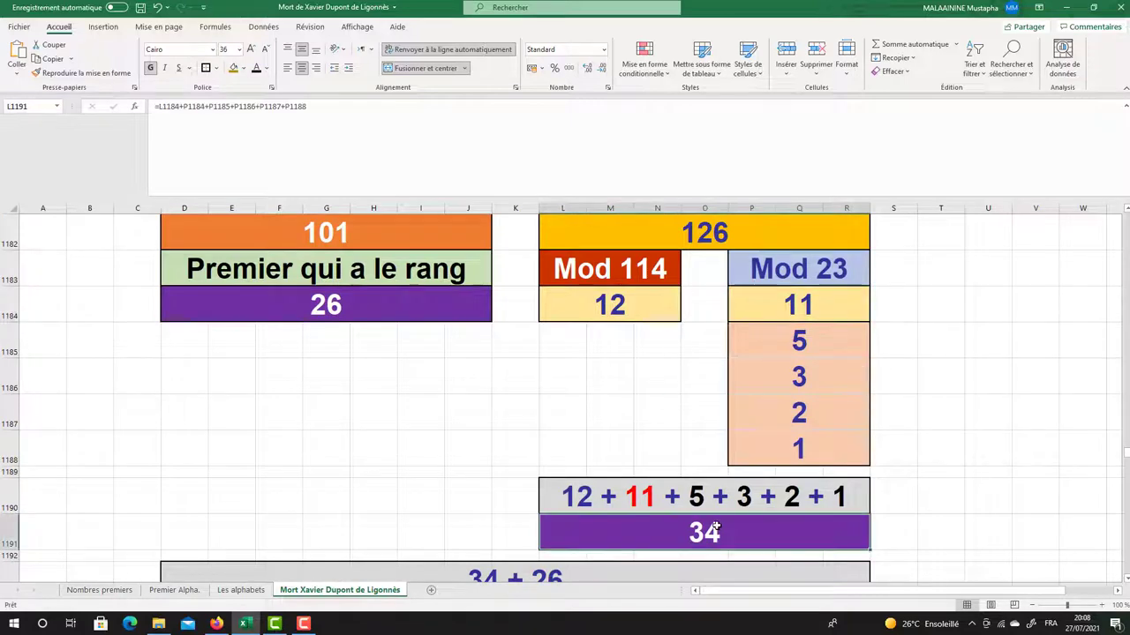
click(283, 307)
click(656, 527)
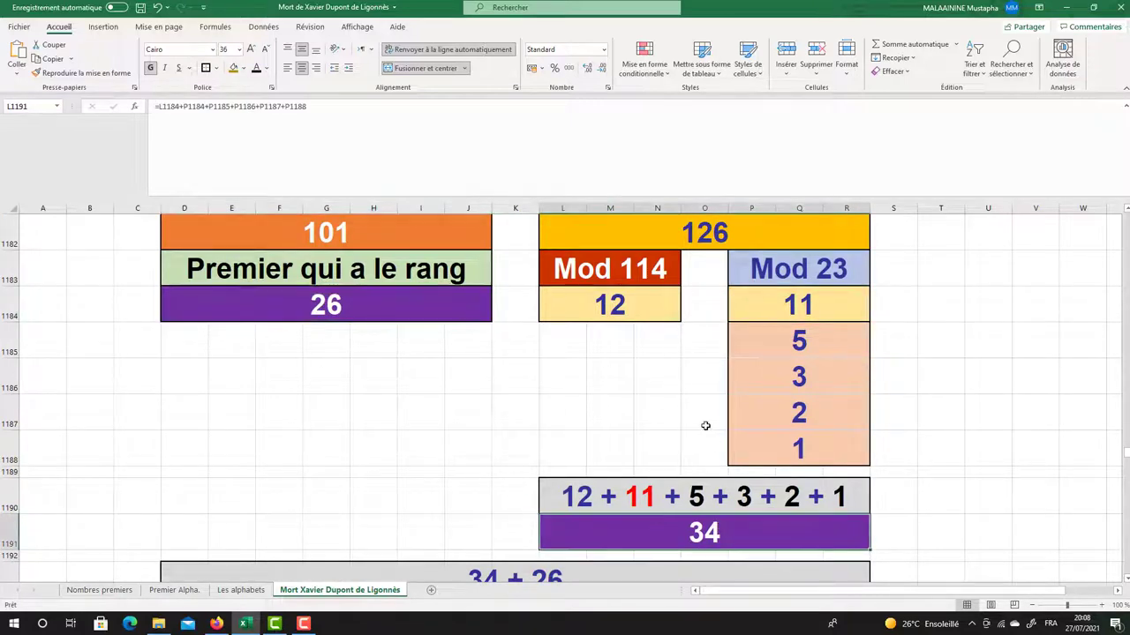
scroll(609, 459, down, 2)
click(533, 399)
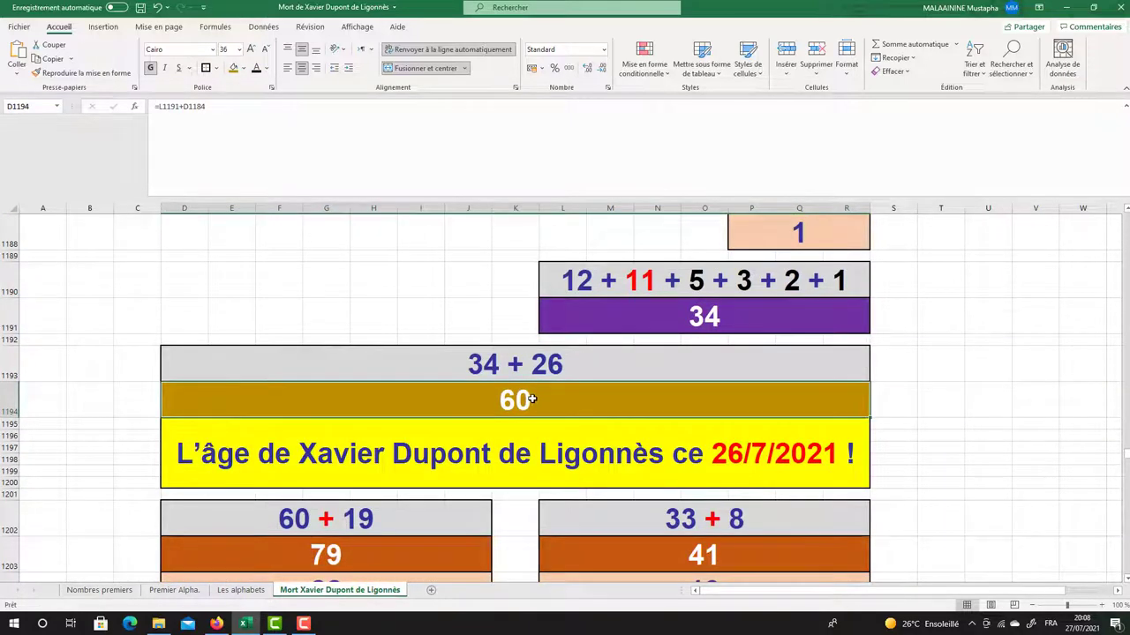
scroll(532, 399, up, 2)
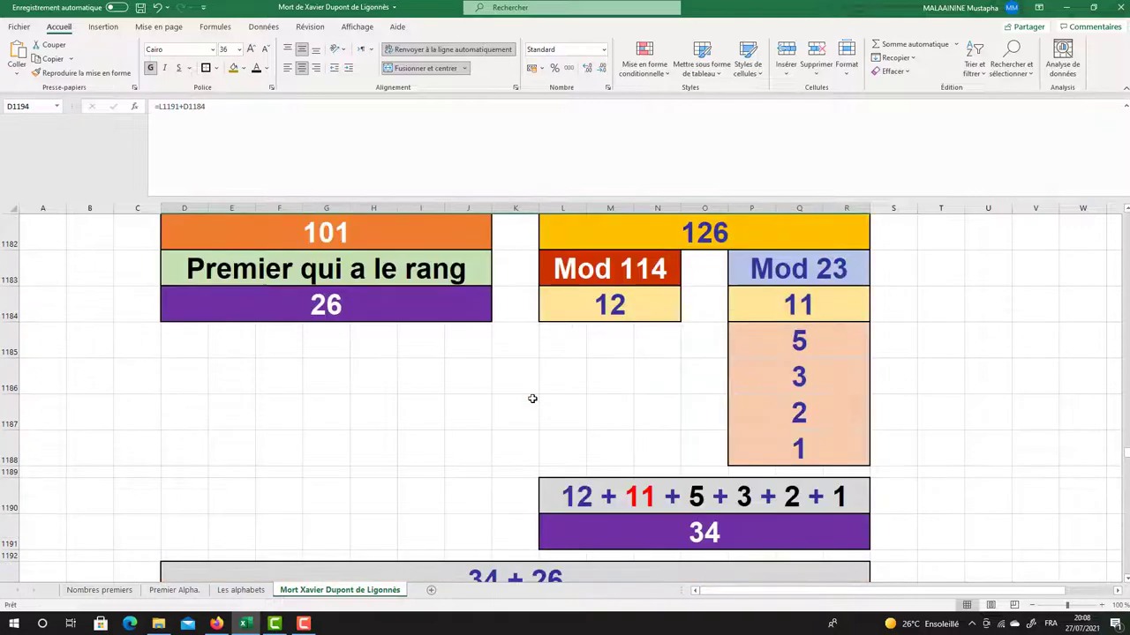
scroll(532, 399, down, 3)
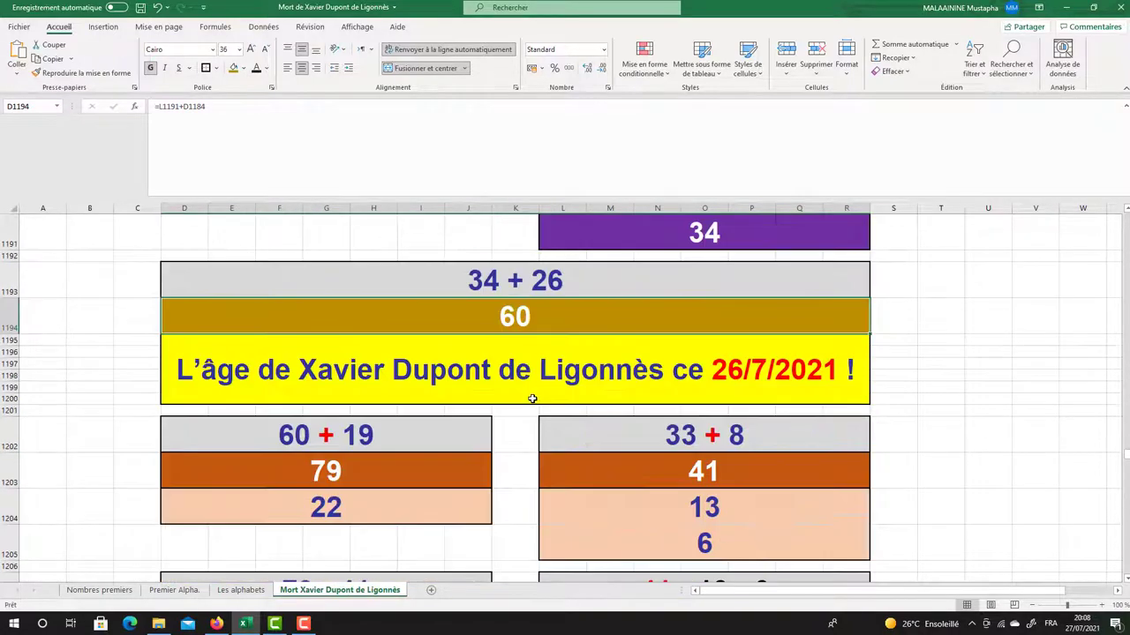
Relate the modulo results in row 1152 to the additions in D1203 and L1203, and examine their ranks in D1204 and L1204:L1205
scroll(637, 411, up, 5)
scroll(636, 410, up, 9)
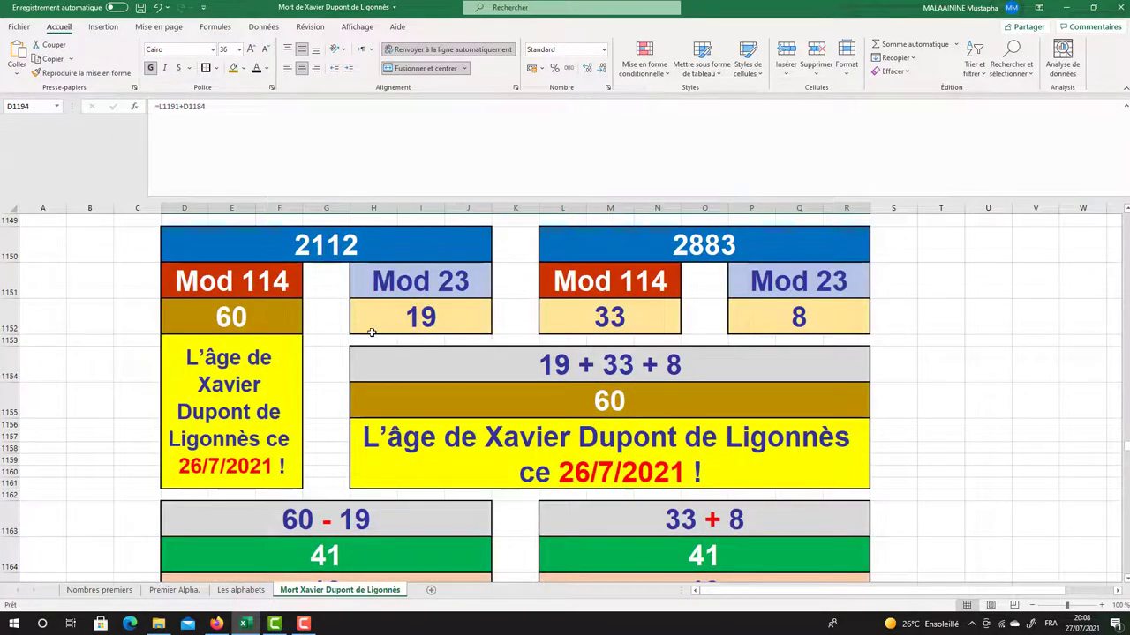
key(Down)
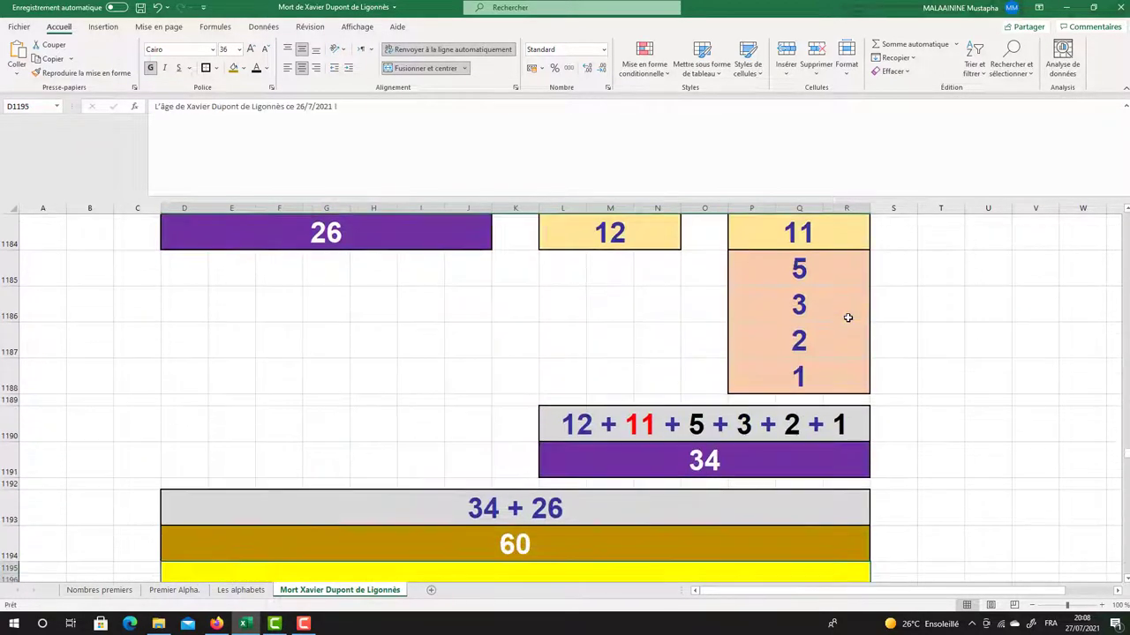
scroll(729, 297, down, 4)
scroll(512, 298, down, 1)
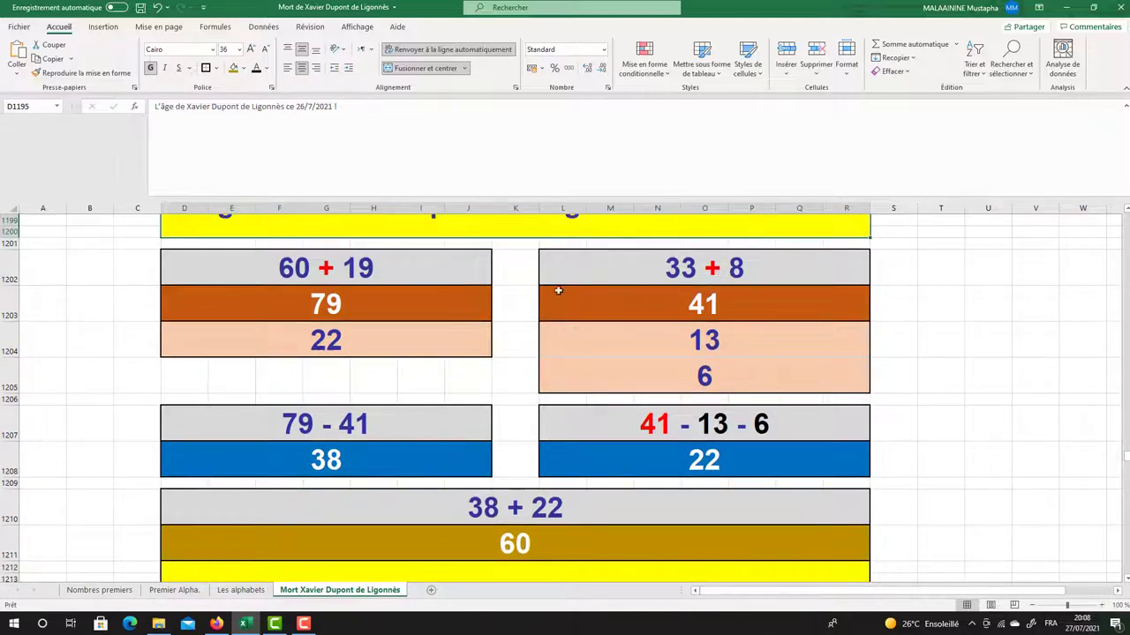
click(355, 300)
click(705, 301)
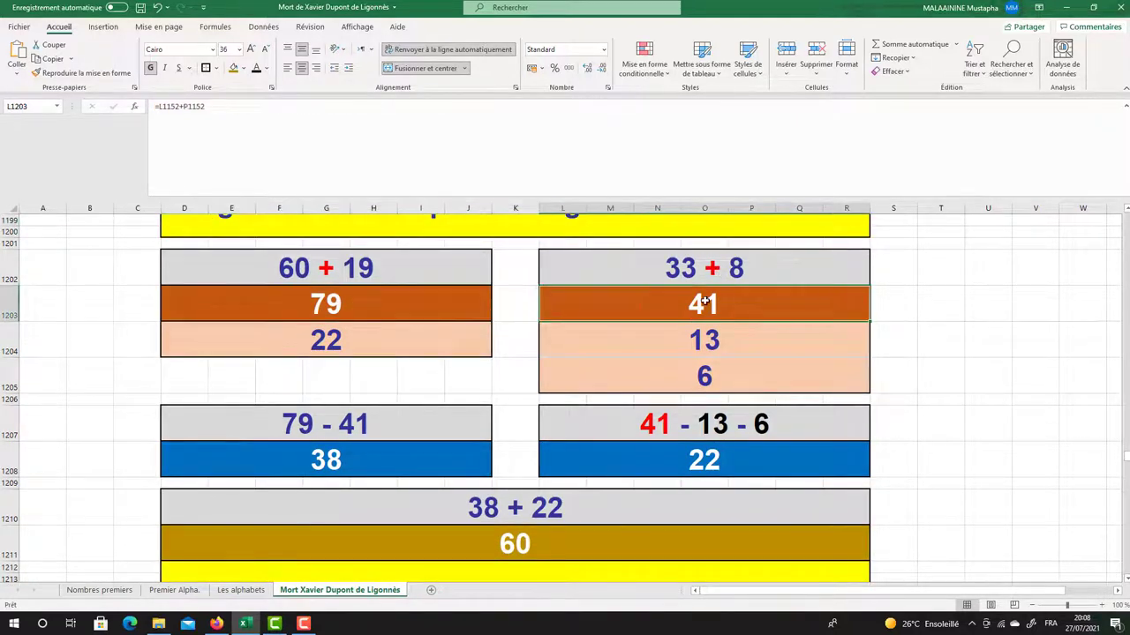
click(300, 316)
click(323, 350)
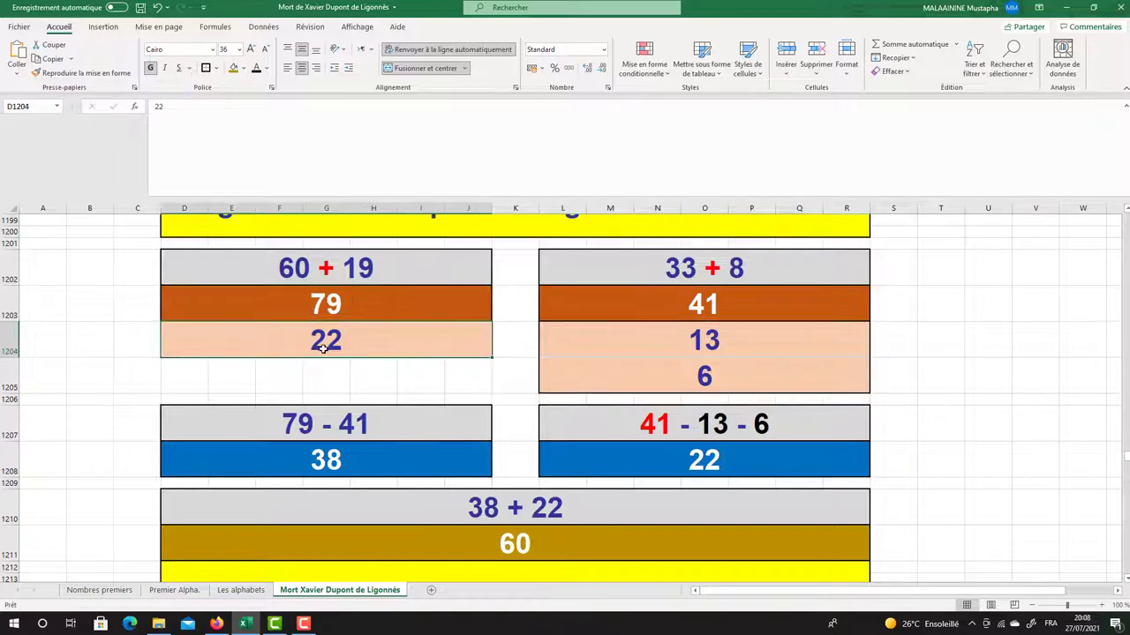
drag(701, 344, 704, 376)
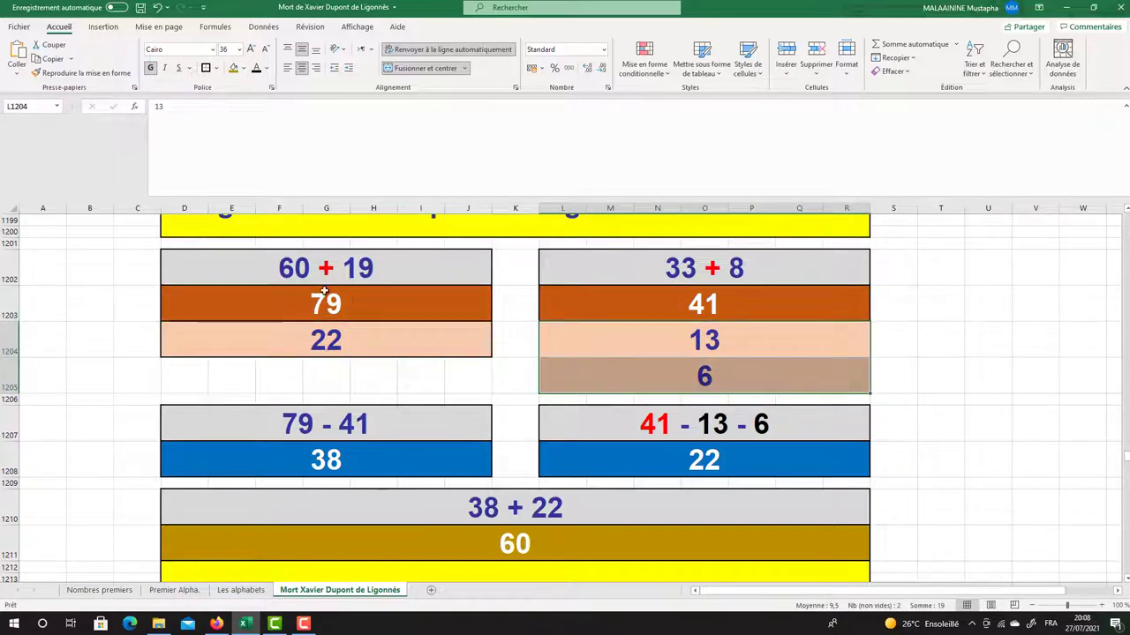
click(300, 301)
click(688, 291)
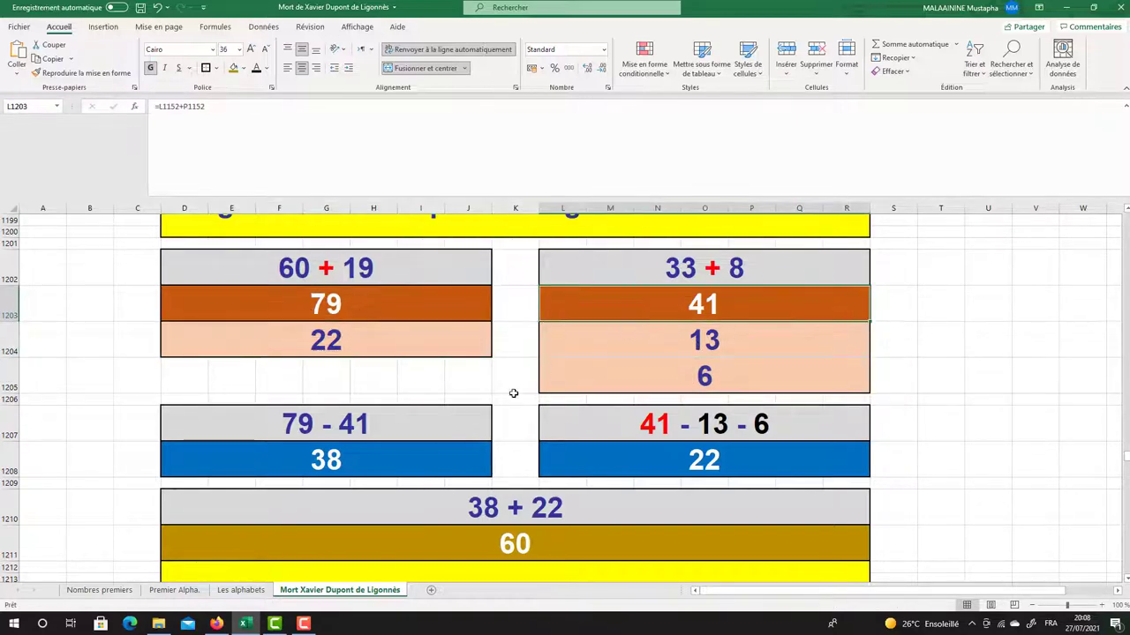
Inspect the formulas of the two differences in D1208 and L1208 and the terms in L1203:L1205
click(350, 453)
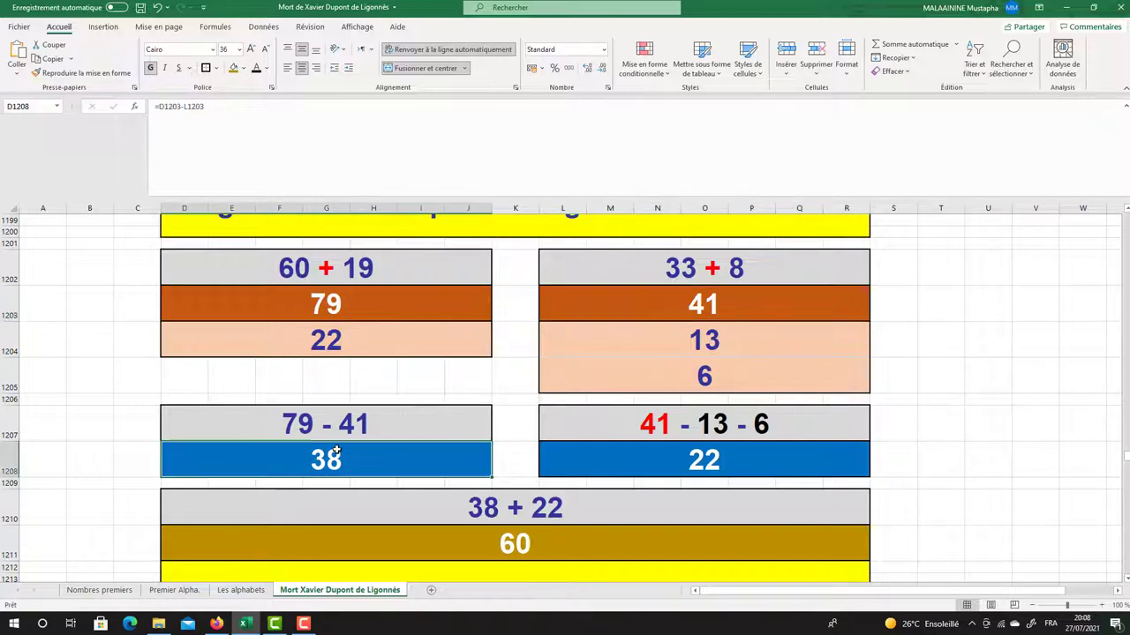
click(706, 295)
click(703, 341)
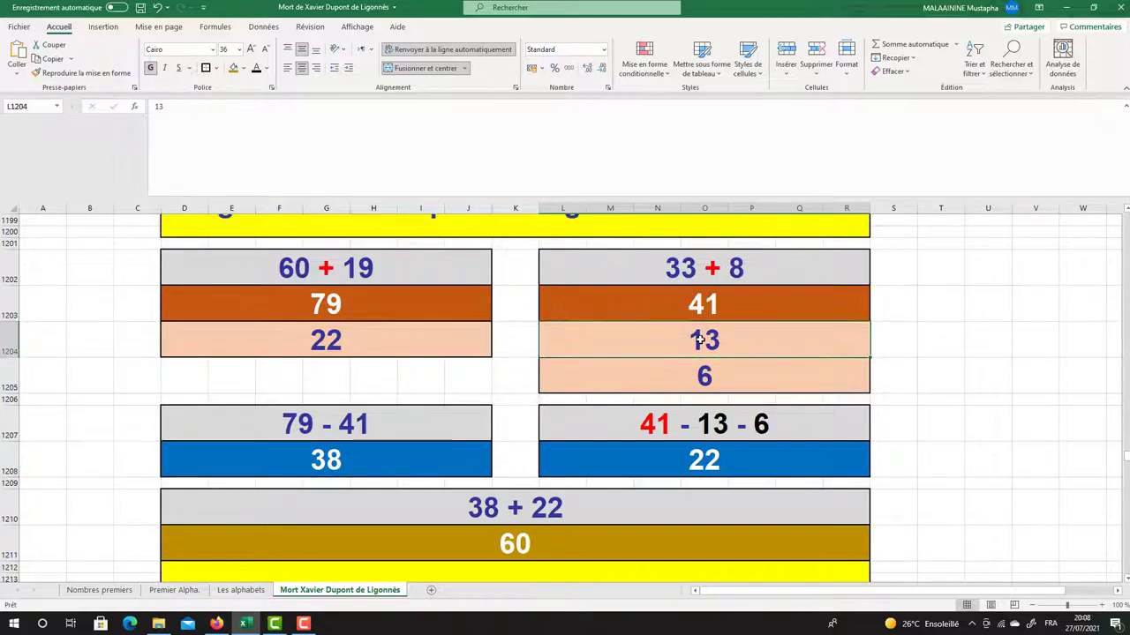
click(690, 373)
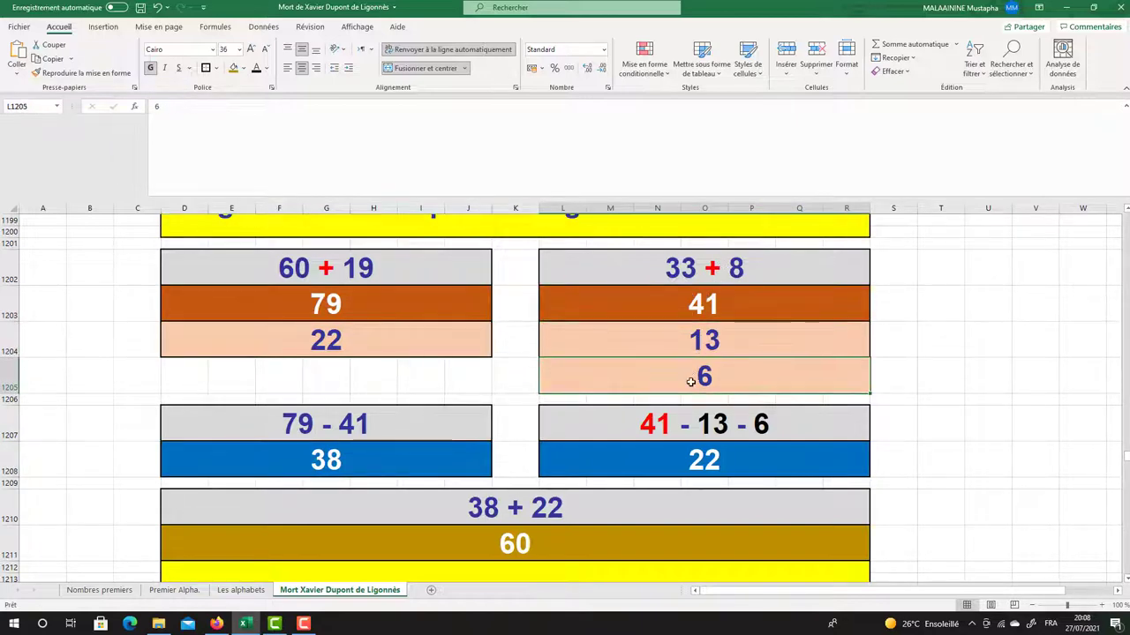
click(704, 458)
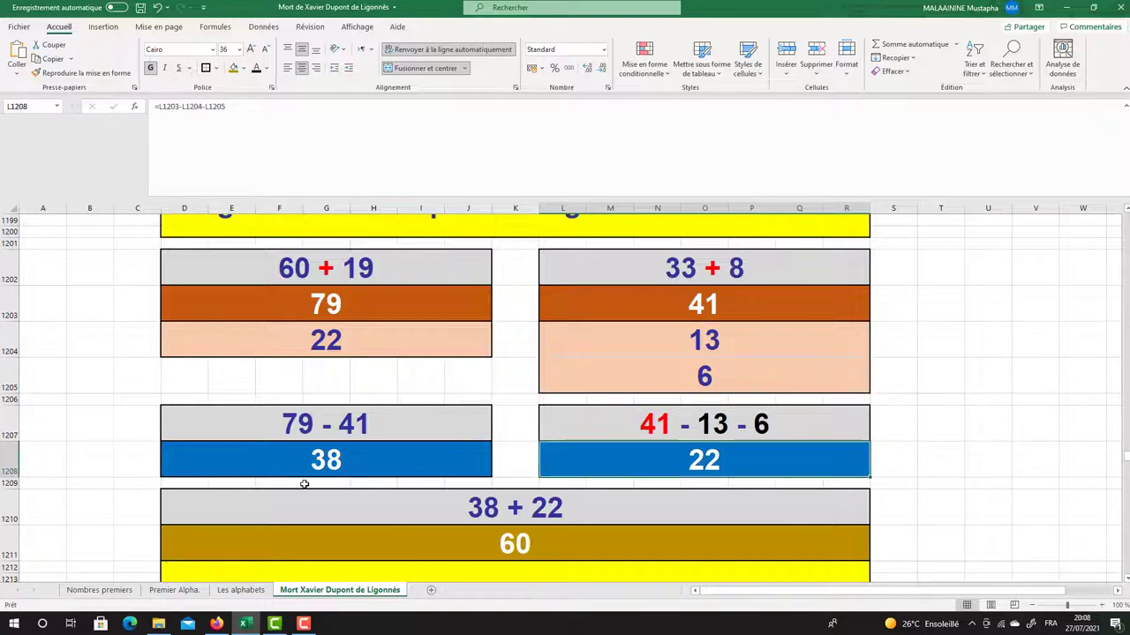
click(316, 457)
click(686, 451)
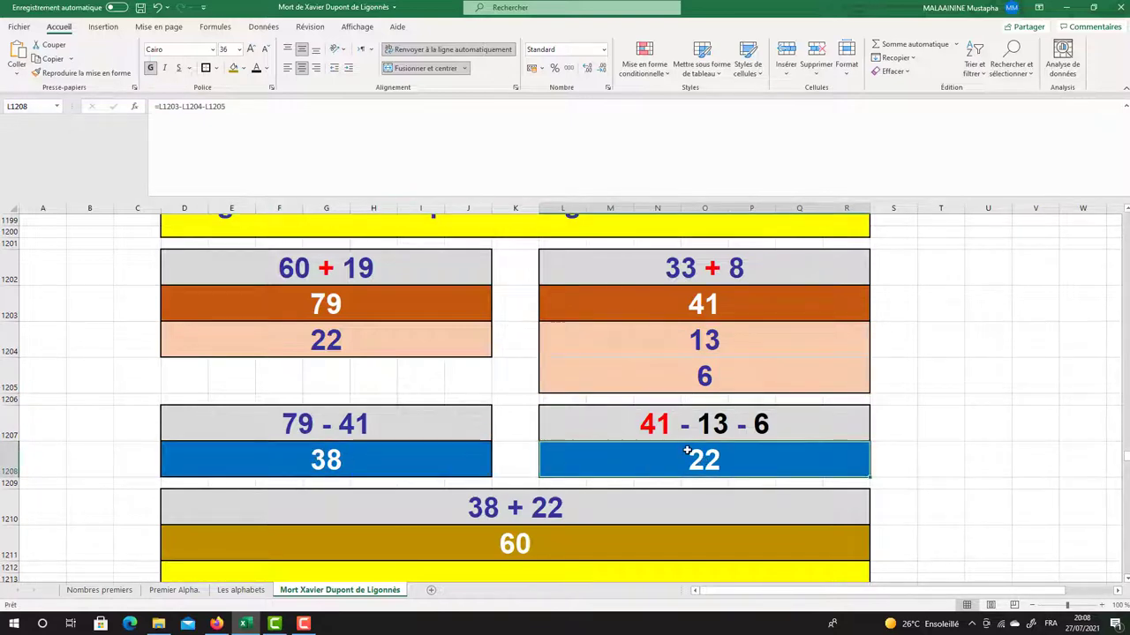
Check the 38 + 22 sum in D1211 and trace the cells referenced by the formula in D1220
scroll(671, 454, down, 1)
click(528, 500)
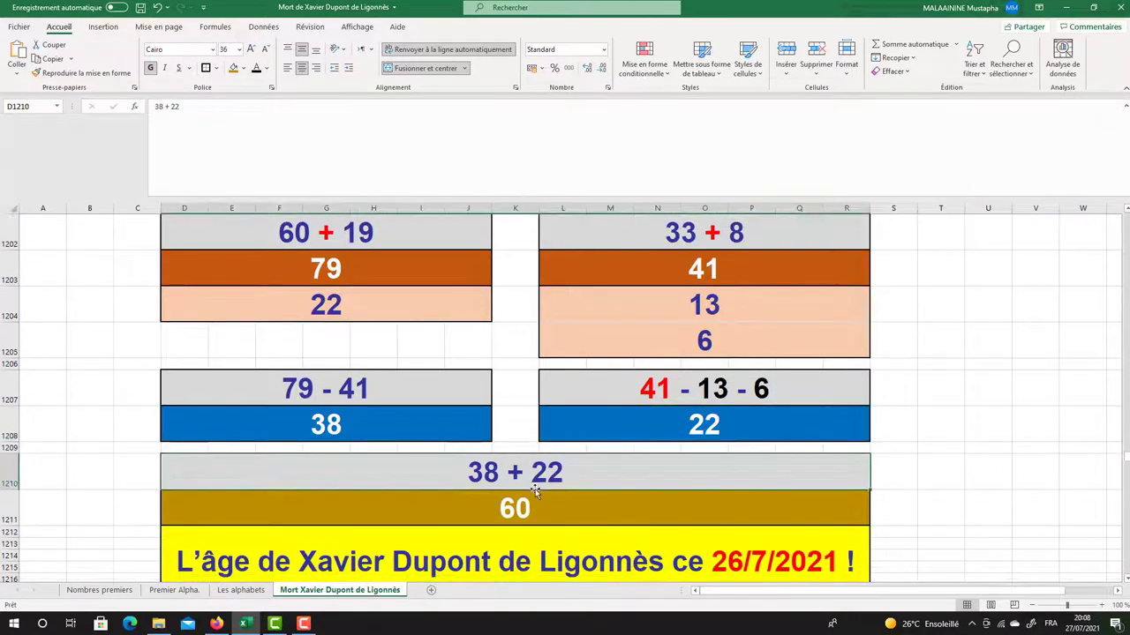
scroll(521, 505, down, 3)
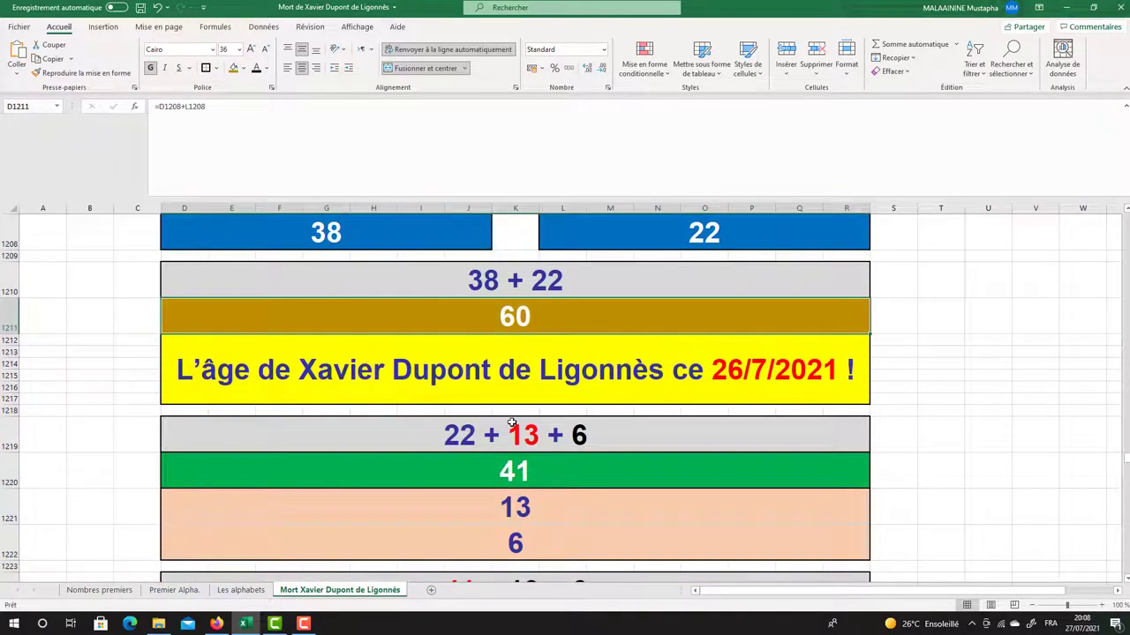
double_click(543, 473)
scroll(370, 534, up, 2)
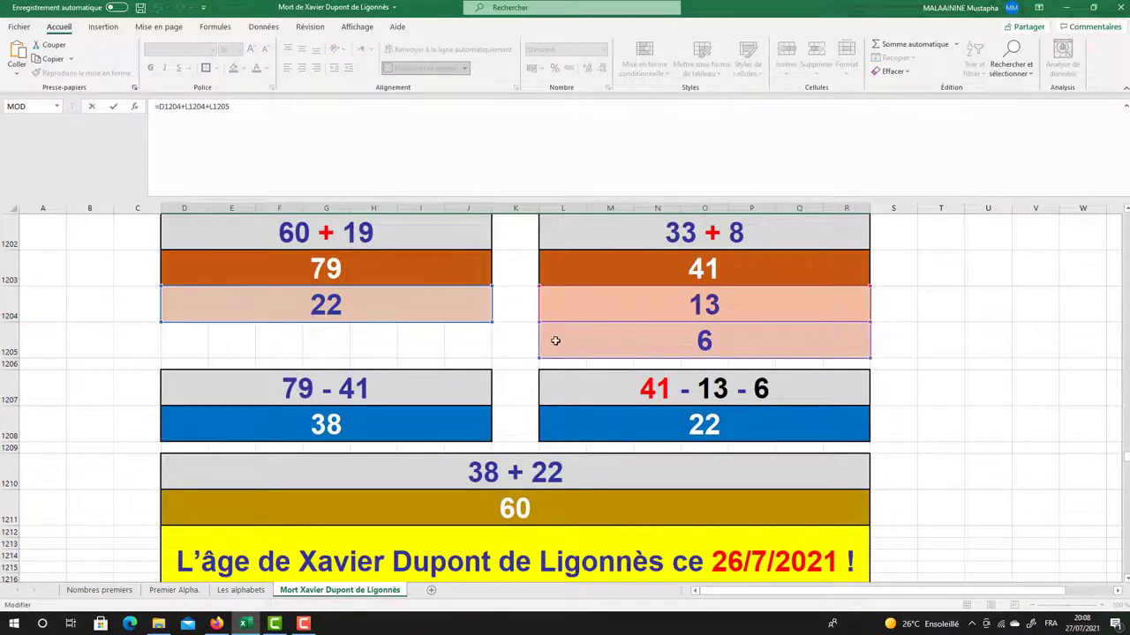
key(Return)
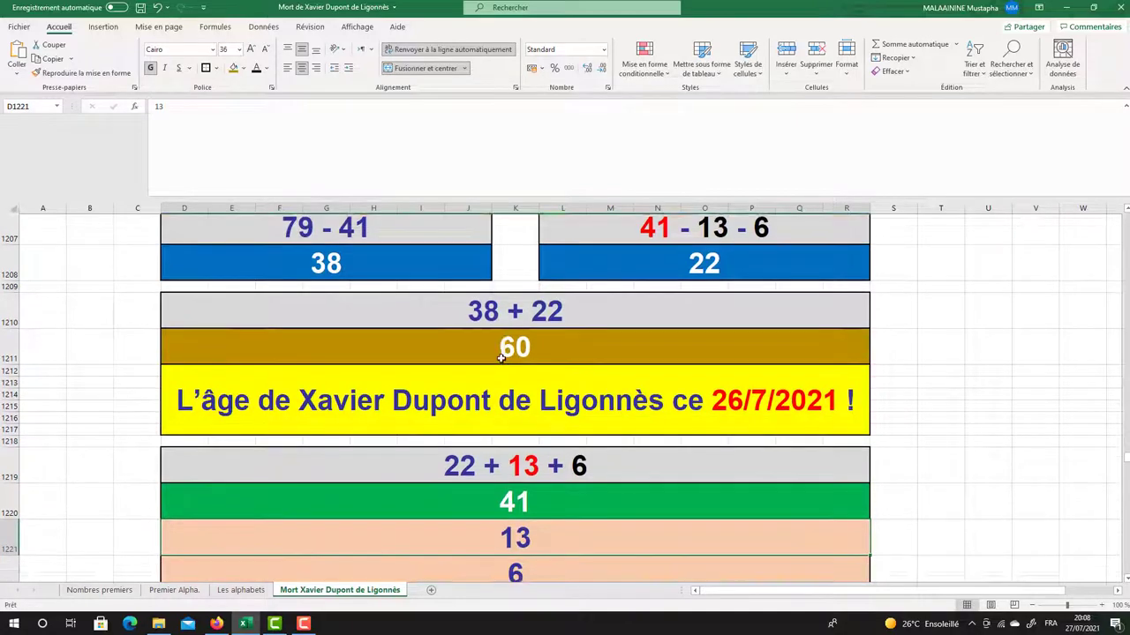
Review the 41 + 13 + 6 sum and the age statement in D1226 below it
scroll(501, 357, down, 2)
click(514, 424)
scroll(515, 432, down, 1)
click(501, 483)
scroll(503, 477, down, 2)
click(512, 419)
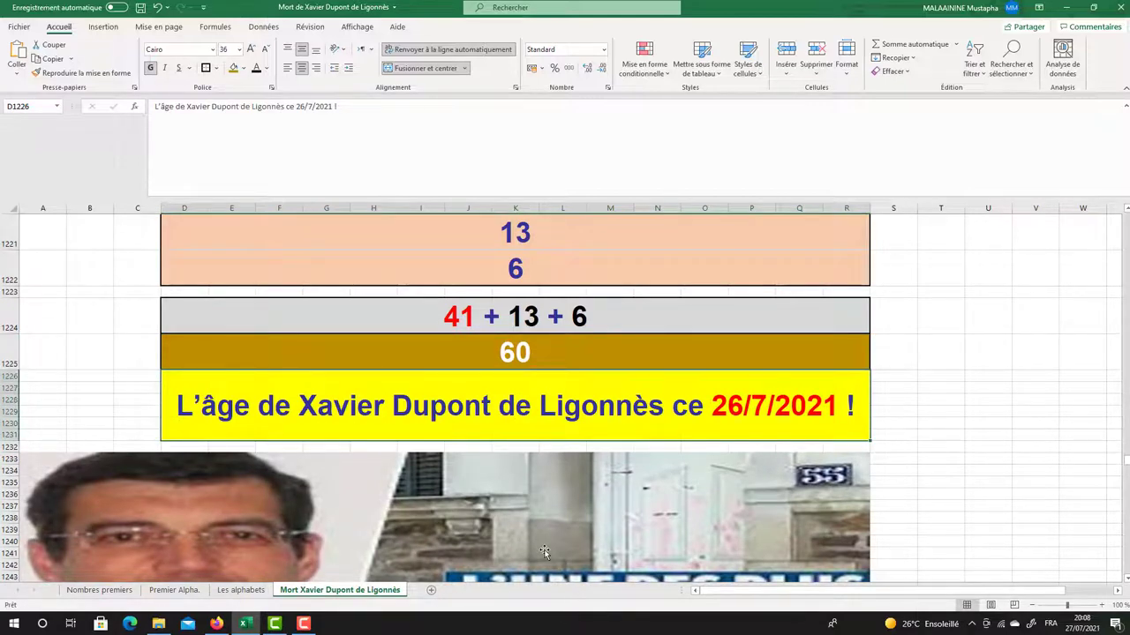
Examine the photo banner, the occurrences heading and the embedded screenshot of the Find and Replace search beneath it
scroll(547, 431, down, 2)
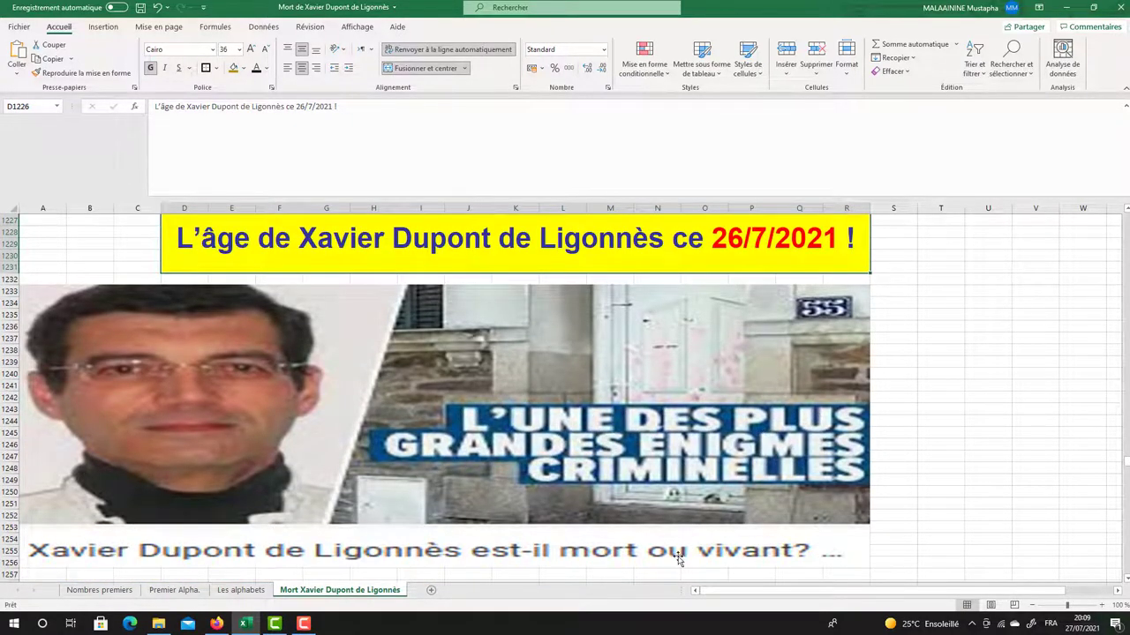
scroll(451, 558, down, 1)
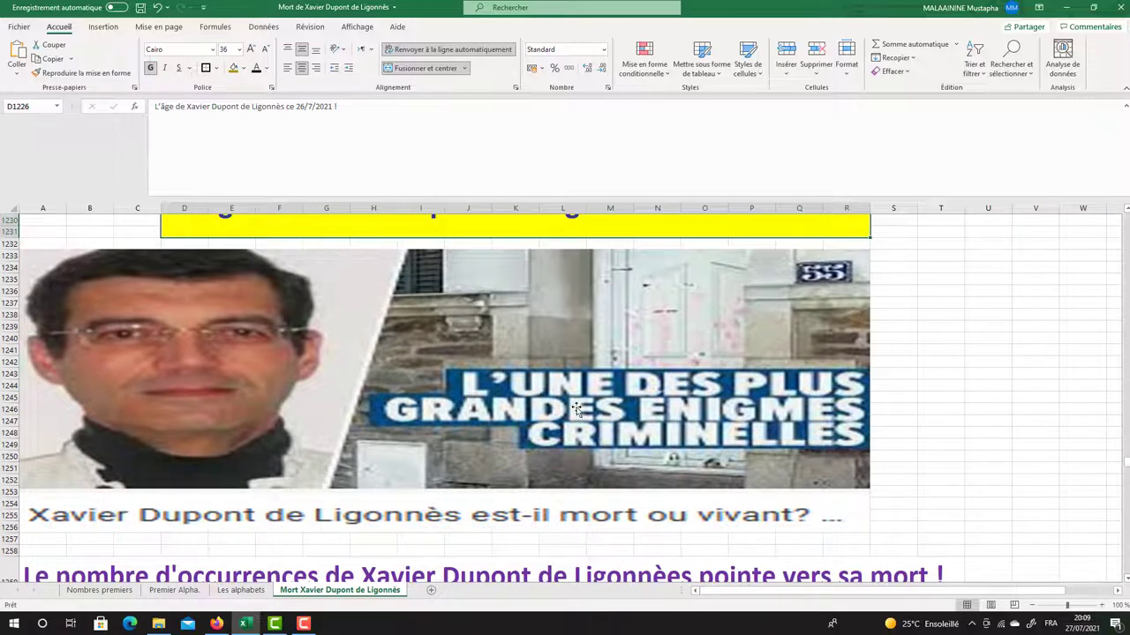
scroll(529, 450, down, 1)
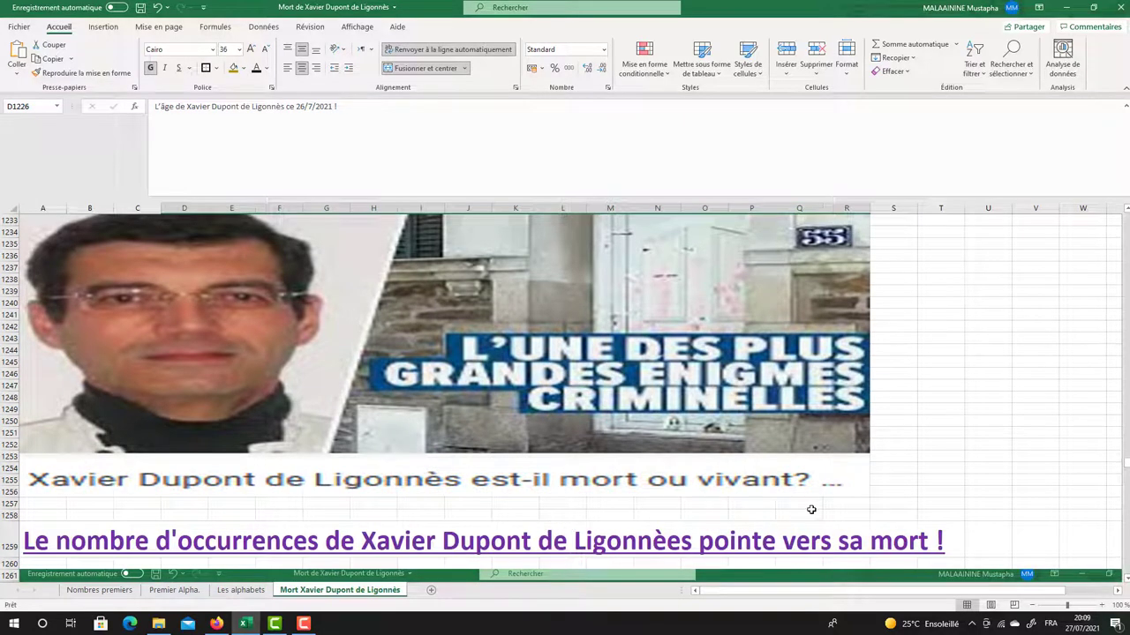
scroll(811, 509, down, 1)
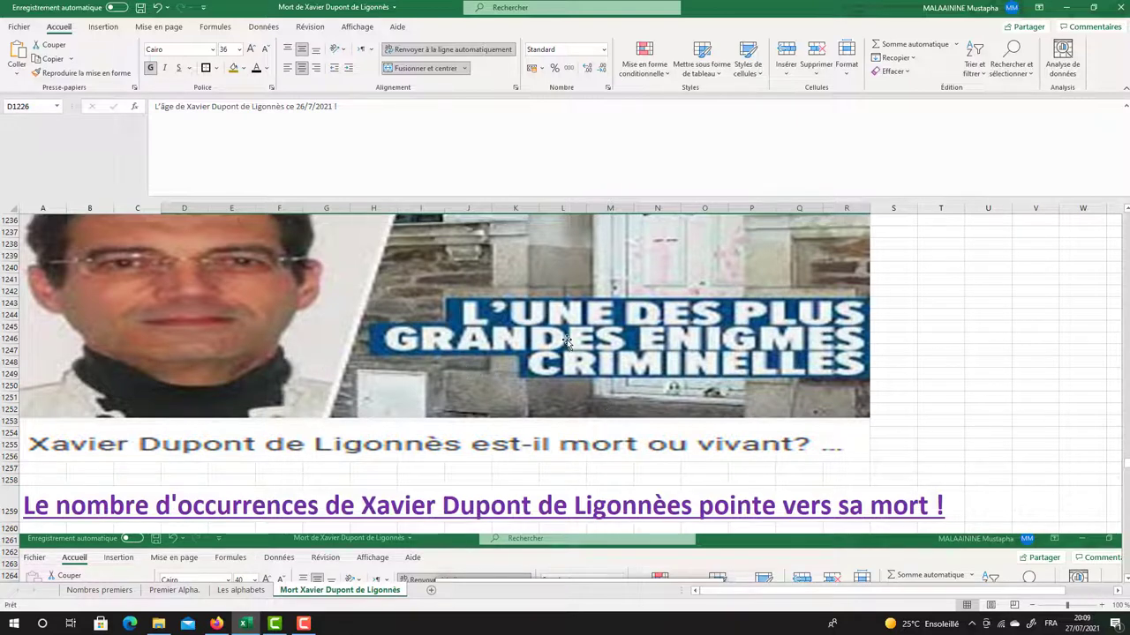
scroll(644, 342, down, 5)
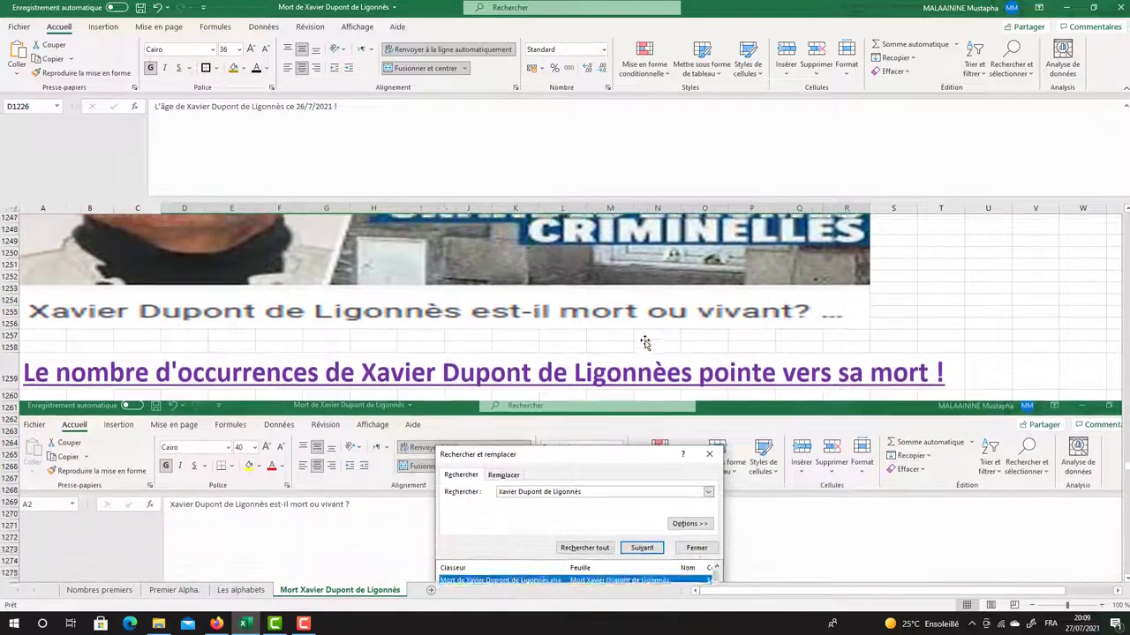
scroll(645, 342, down, 2)
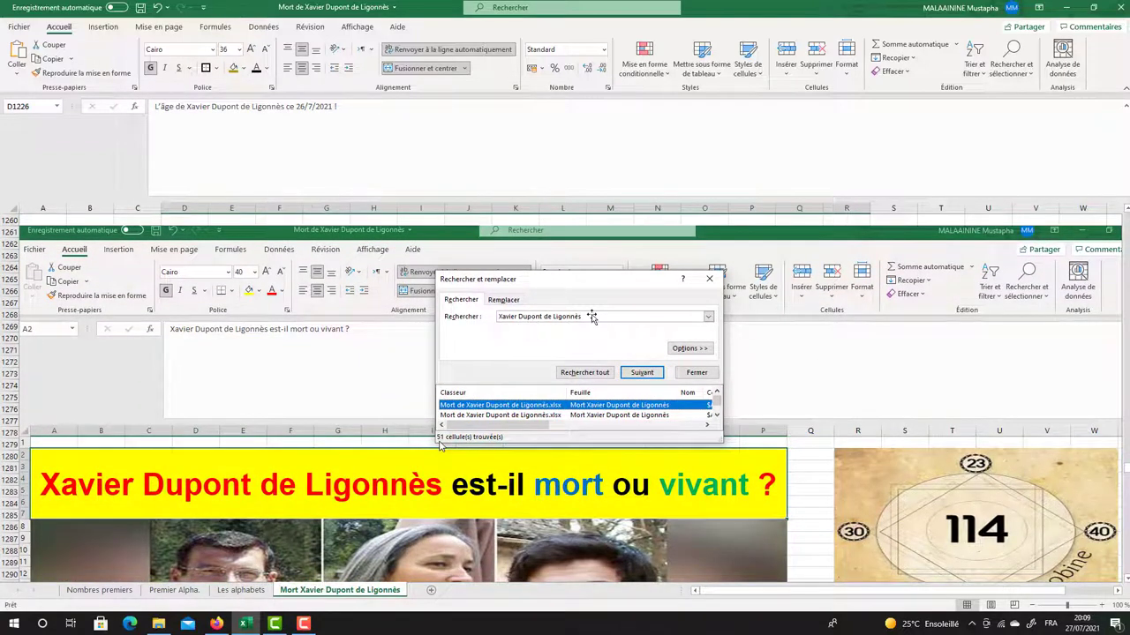
scroll(588, 315, down, 1)
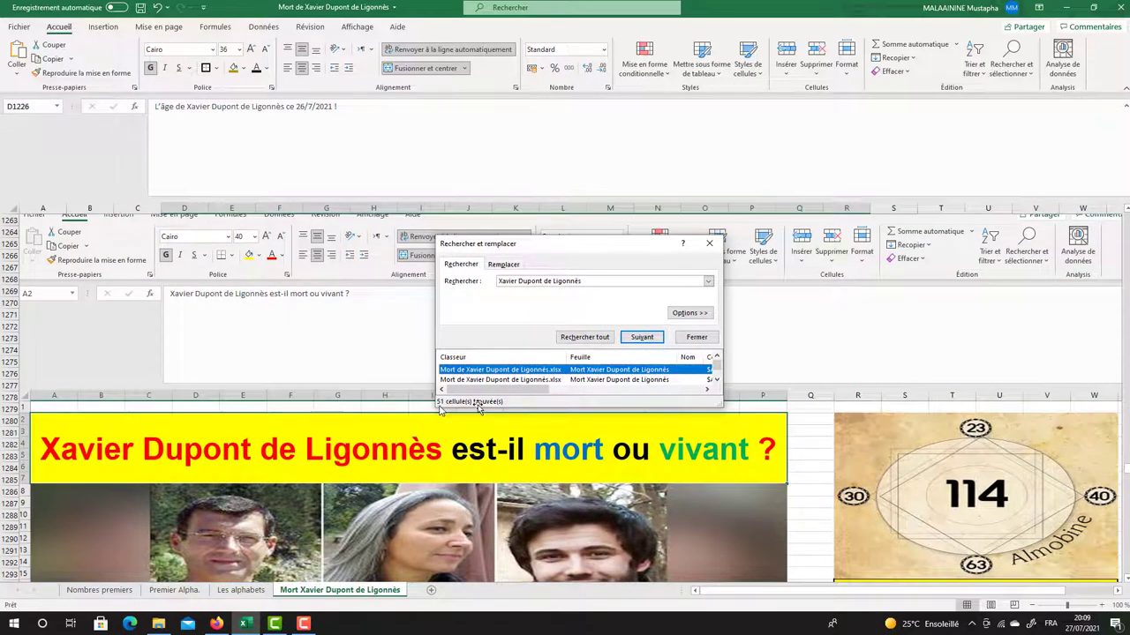
scroll(441, 410, down, 3)
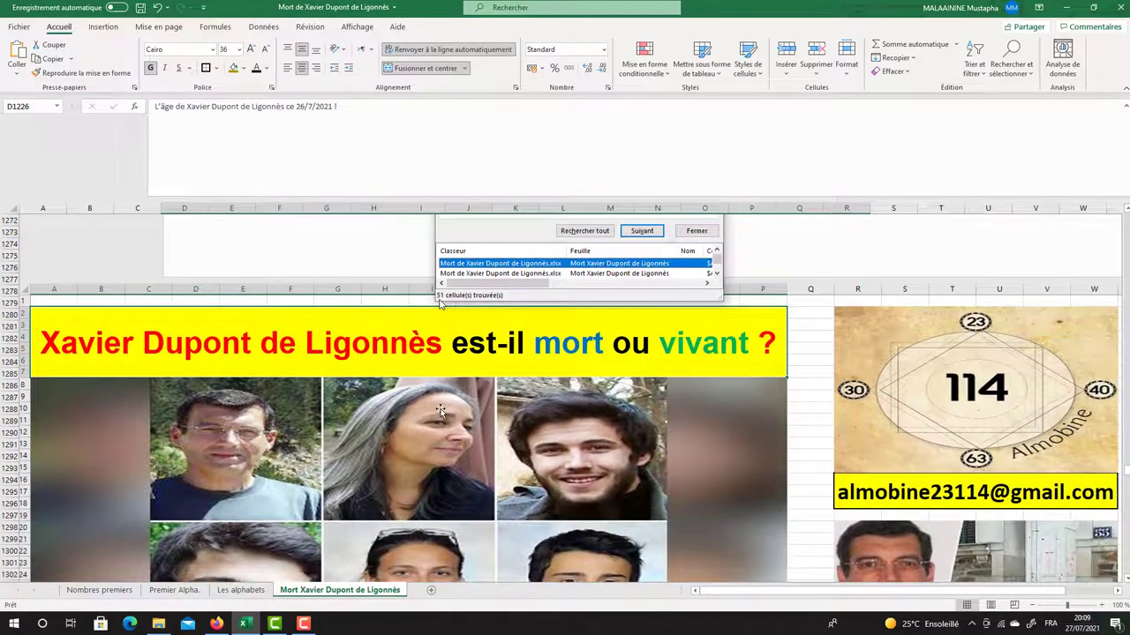
scroll(440, 411, down, 3)
scroll(441, 411, down, 3)
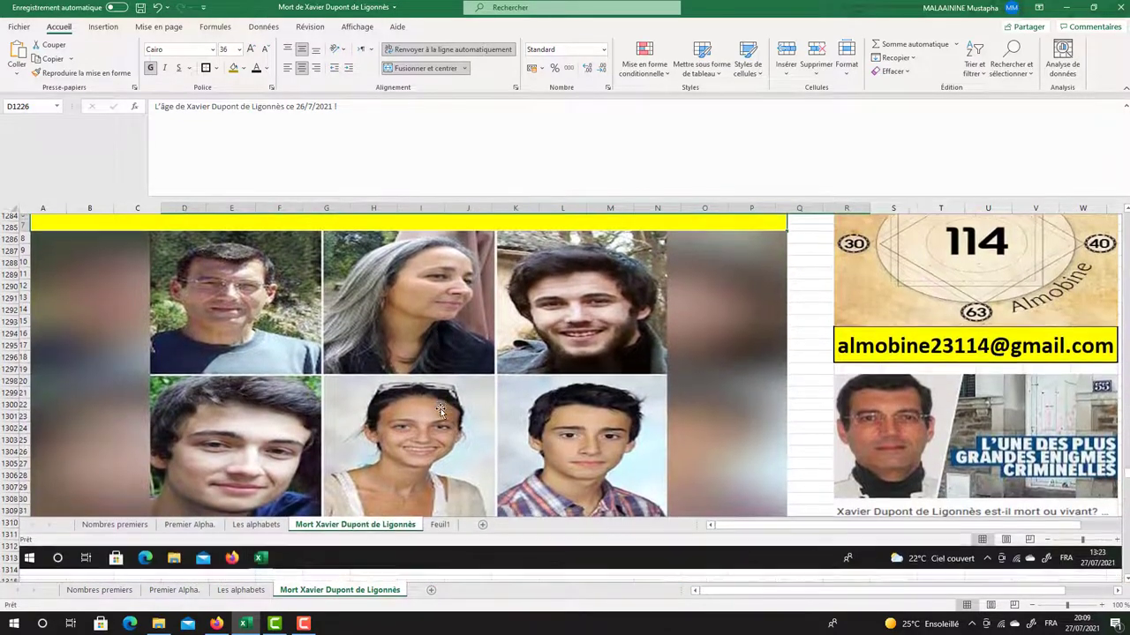
scroll(441, 410, up, 3)
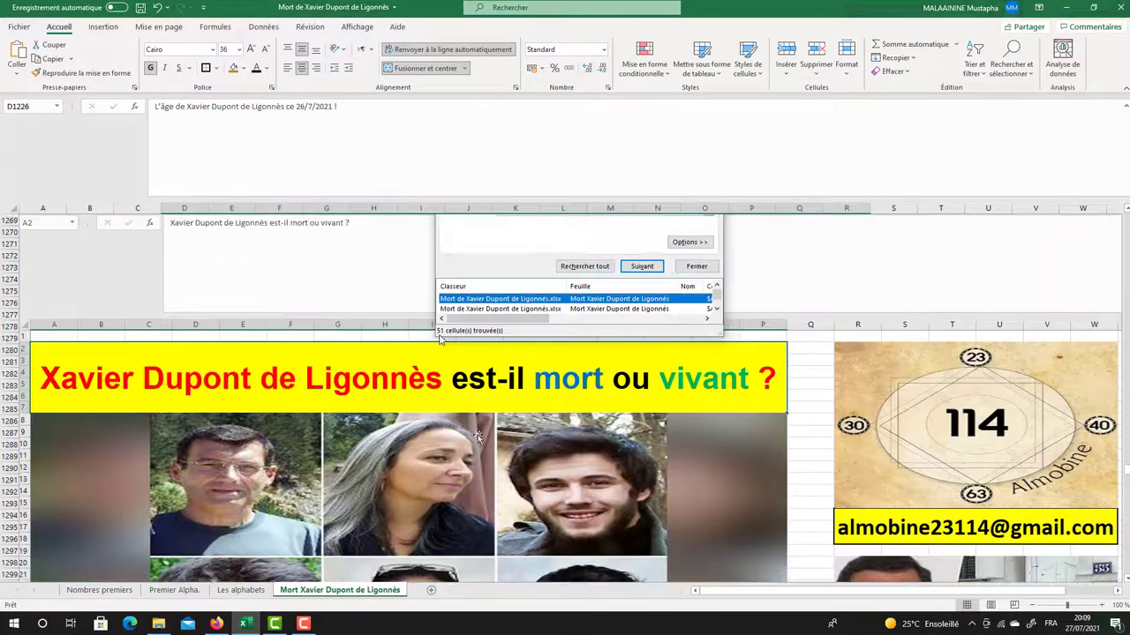
Check the occurrence count in A1316 and the formula in A1318 that subtracts it from 114
scroll(430, 344, down, 12)
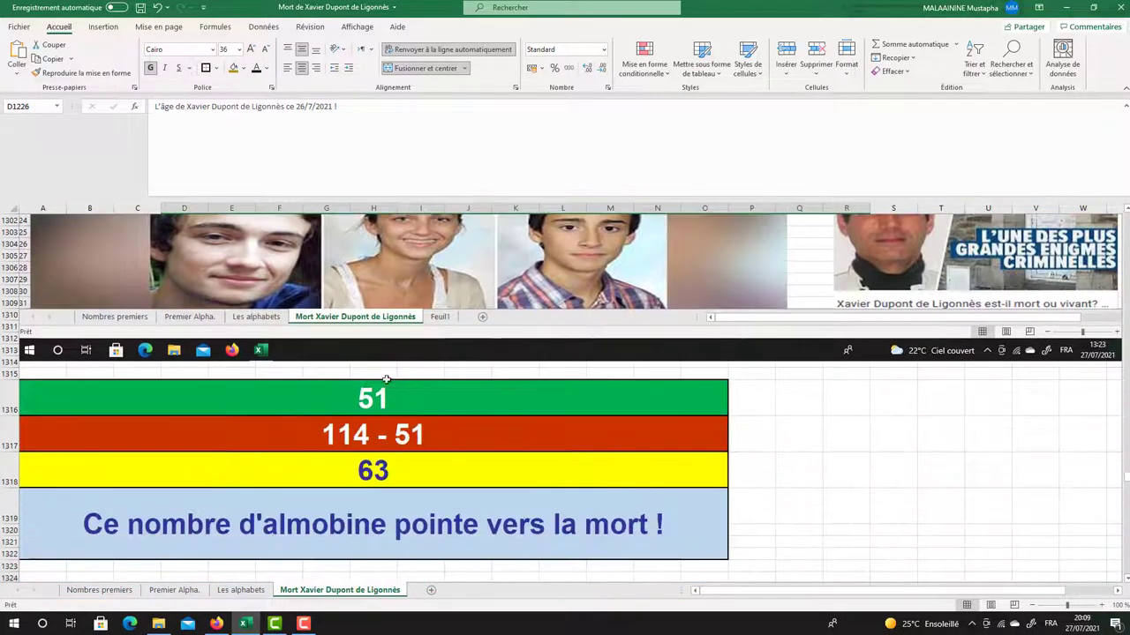
click(375, 390)
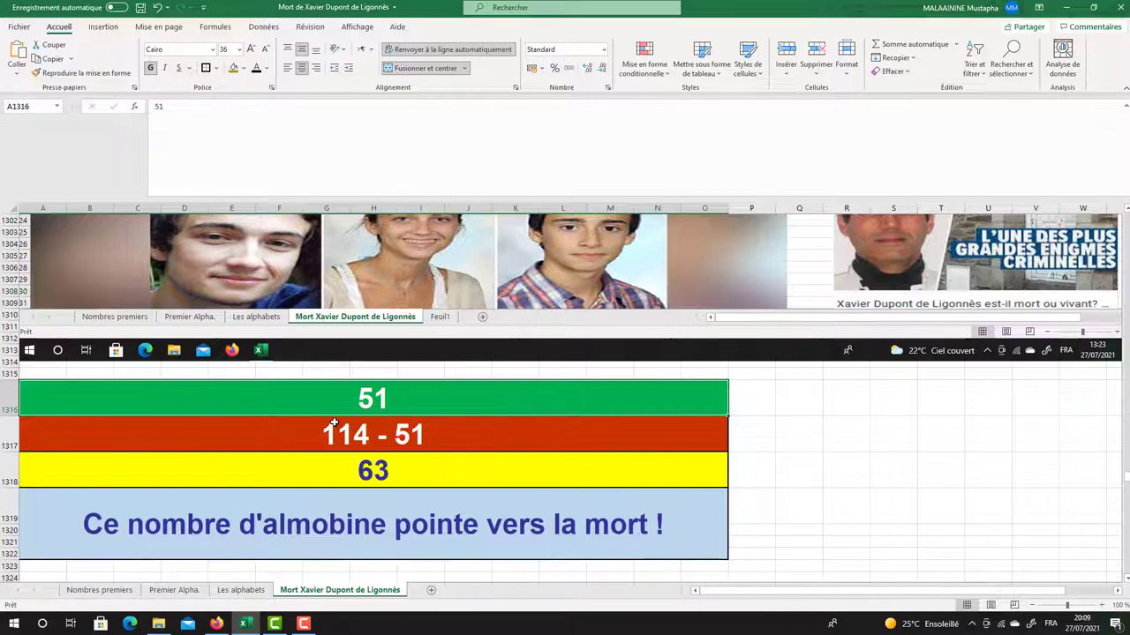
click(374, 483)
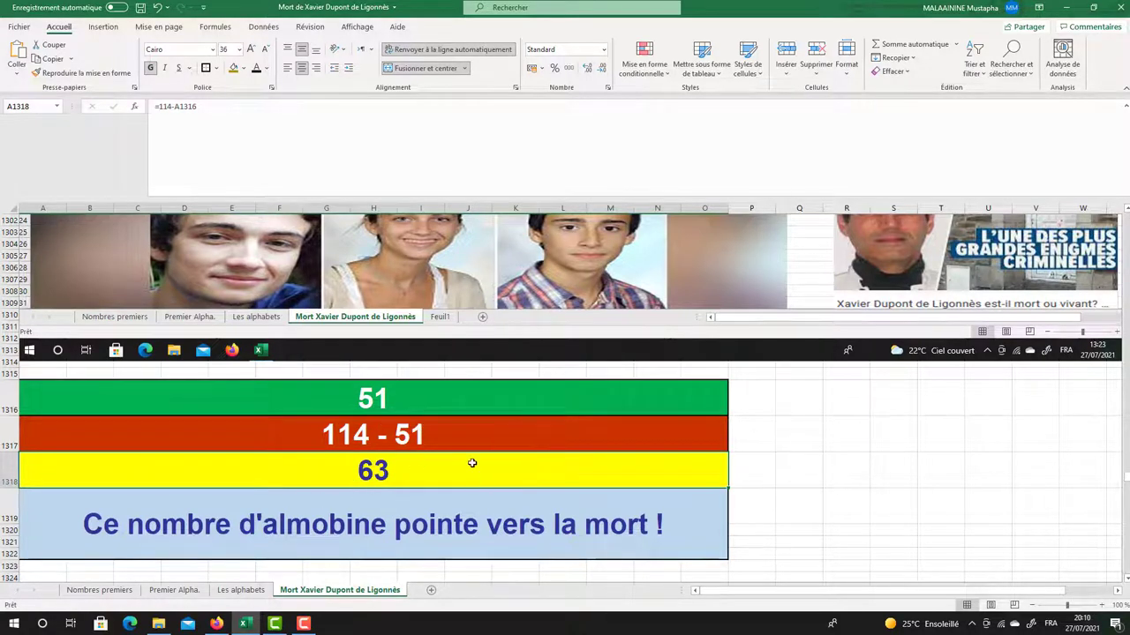
Review the sums without and with ranks, their Mod 114 and Mod 23 remainders, and the total formula in H1341
scroll(473, 464, down, 5)
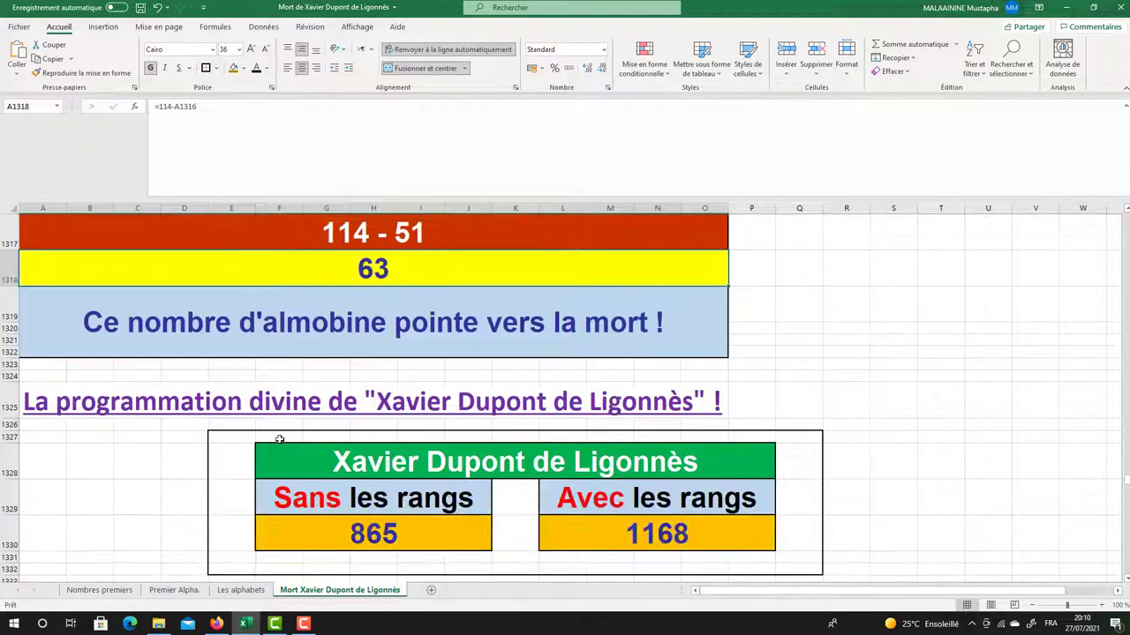
scroll(637, 412, down, 1)
scroll(654, 355, down, 4)
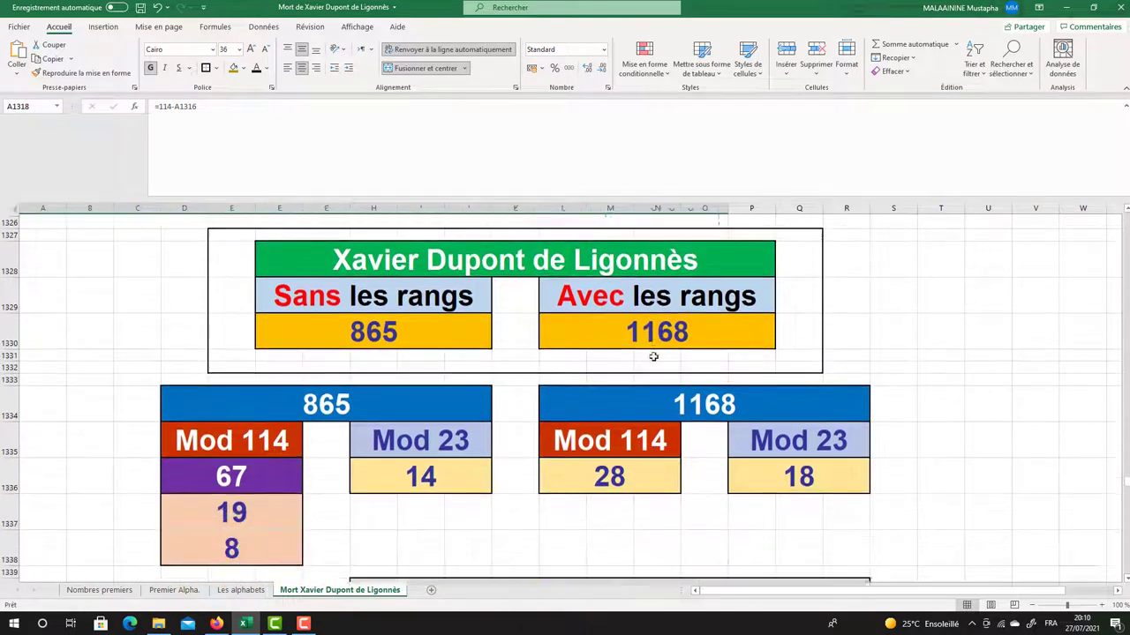
scroll(653, 355, down, 1)
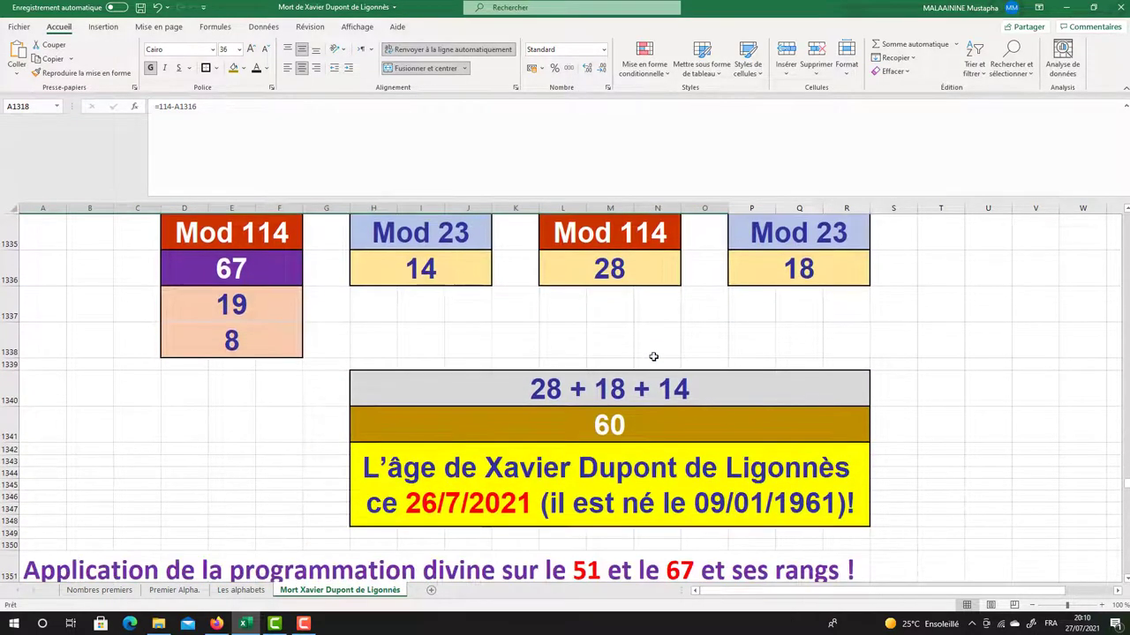
scroll(455, 356, up, 1)
scroll(350, 302, up, 2)
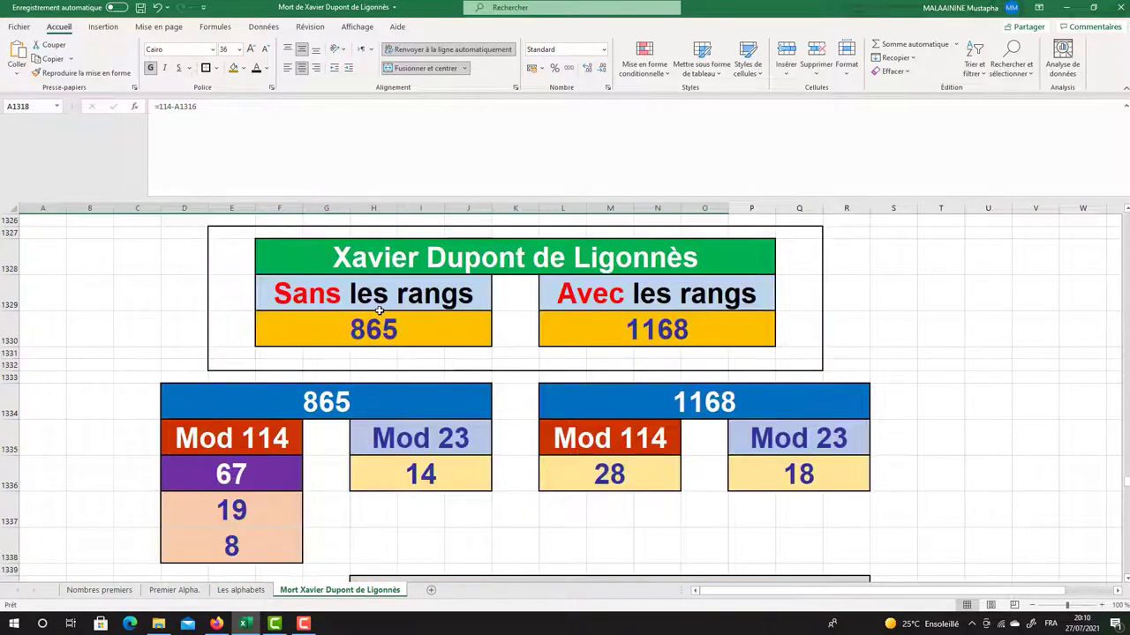
scroll(593, 306, down, 3)
click(604, 425)
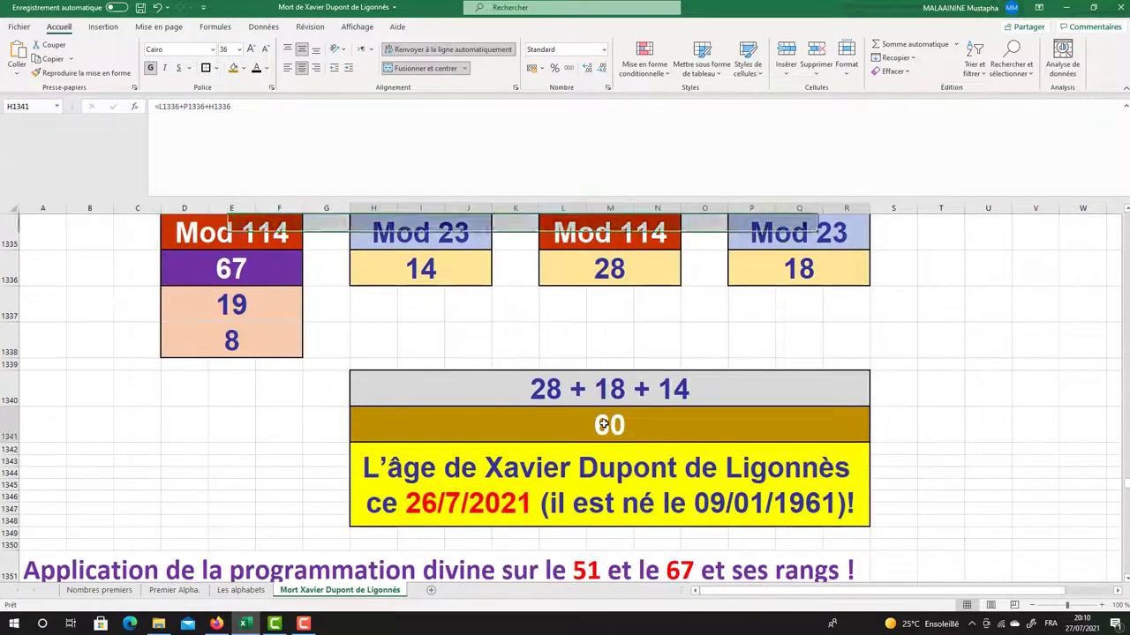
Highlight the first Mod 114 remainder and its ranks in D1336:D1338, and compare them with the other remainders in row 1336
drag(199, 270, 201, 351)
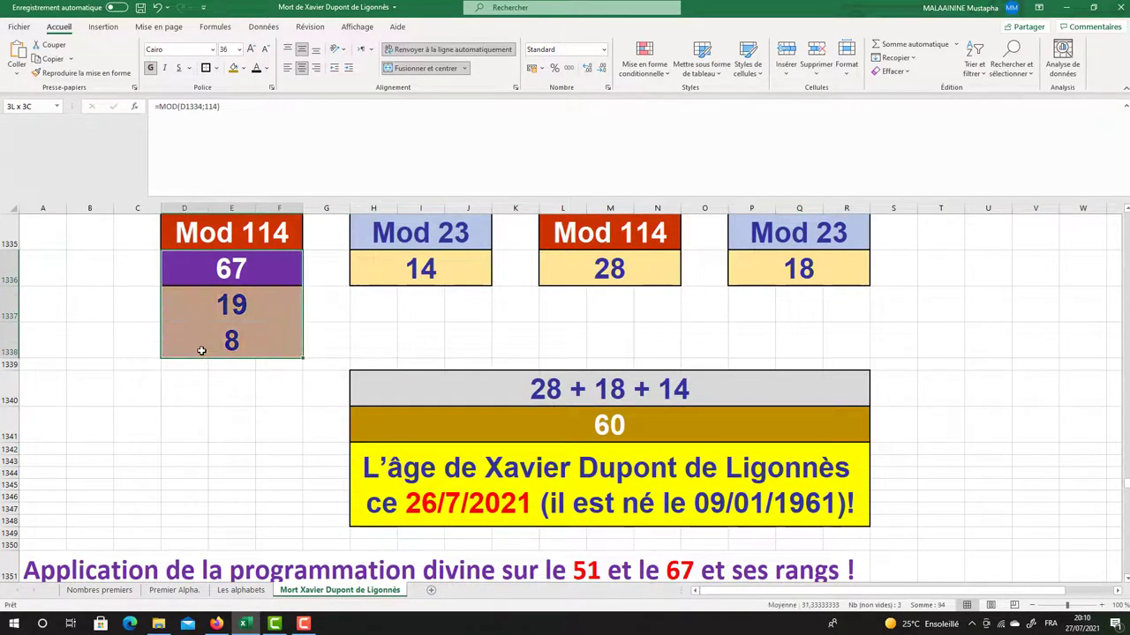
scroll(451, 356, down, 1)
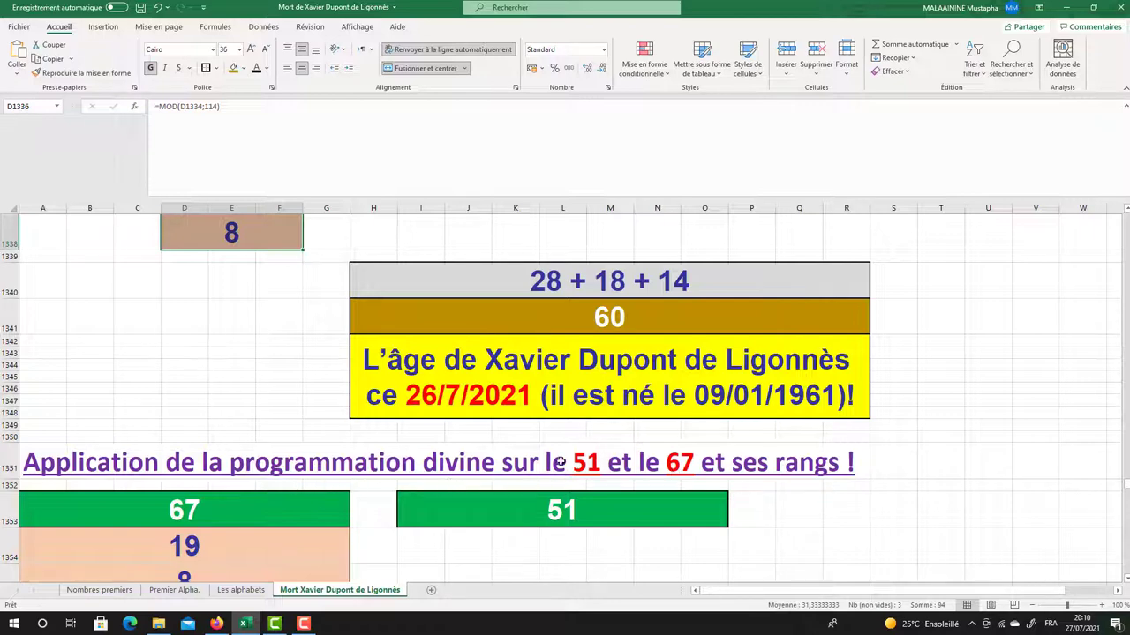
scroll(191, 416, up, 3)
drag(197, 412, 207, 491)
scroll(232, 469, down, 2)
drag(669, 467, 617, 494)
drag(201, 333, 230, 340)
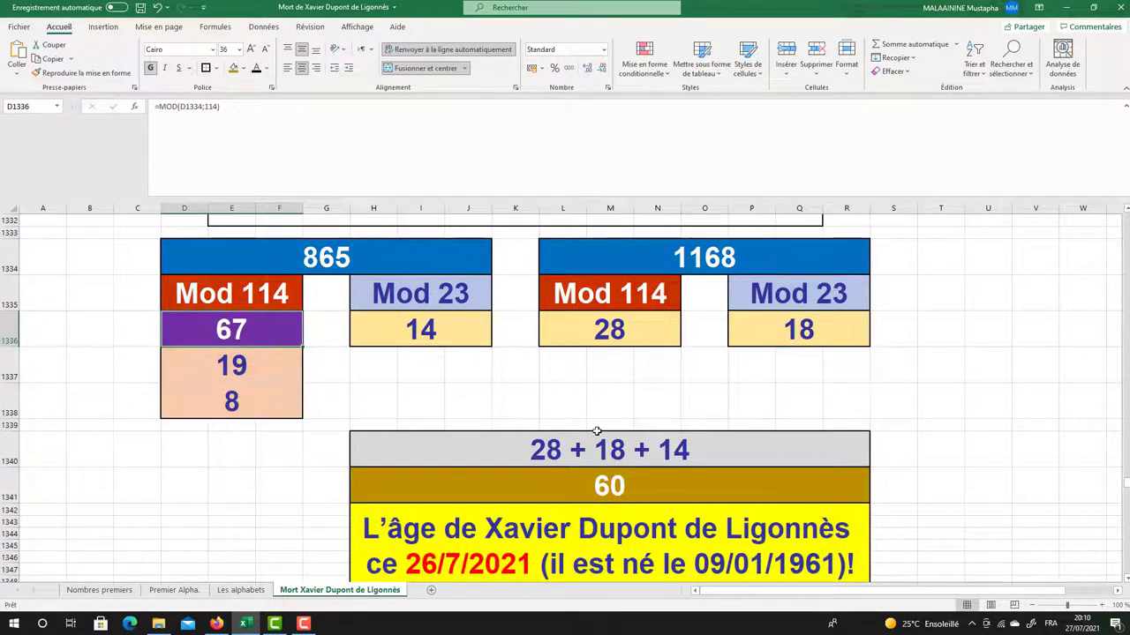
drag(393, 305, 831, 334)
drag(254, 330, 247, 425)
Inspect the formulas of the "Somme SANS les rangs" and "Somme AVEC les rangs" totals in A1358 and I1358
scroll(247, 424, down, 5)
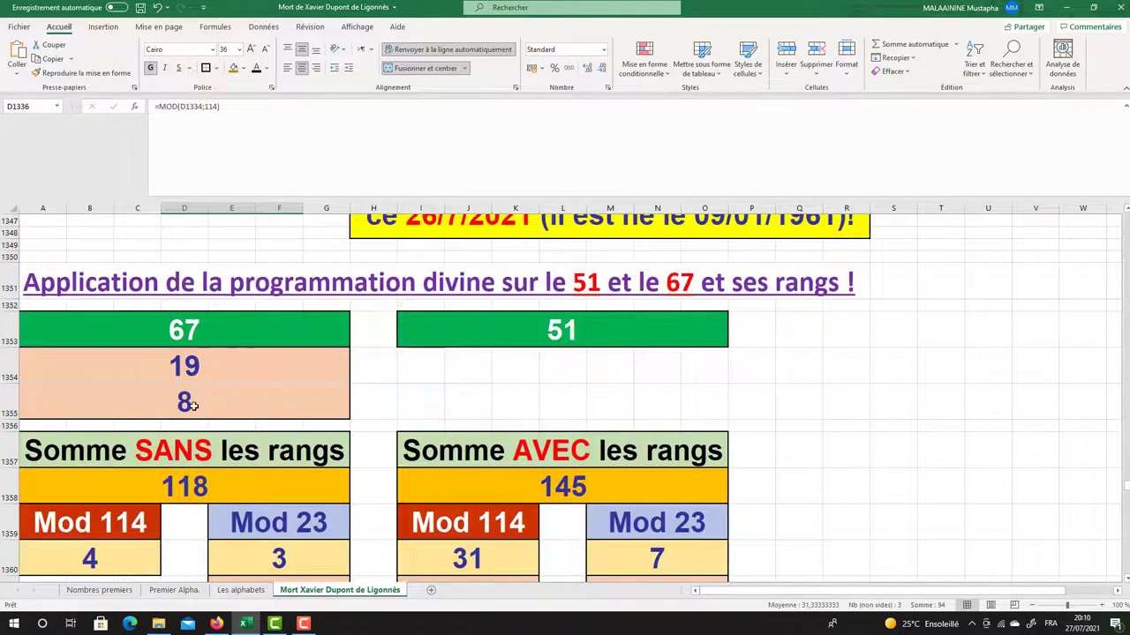
click(543, 352)
scroll(544, 350, down, 1)
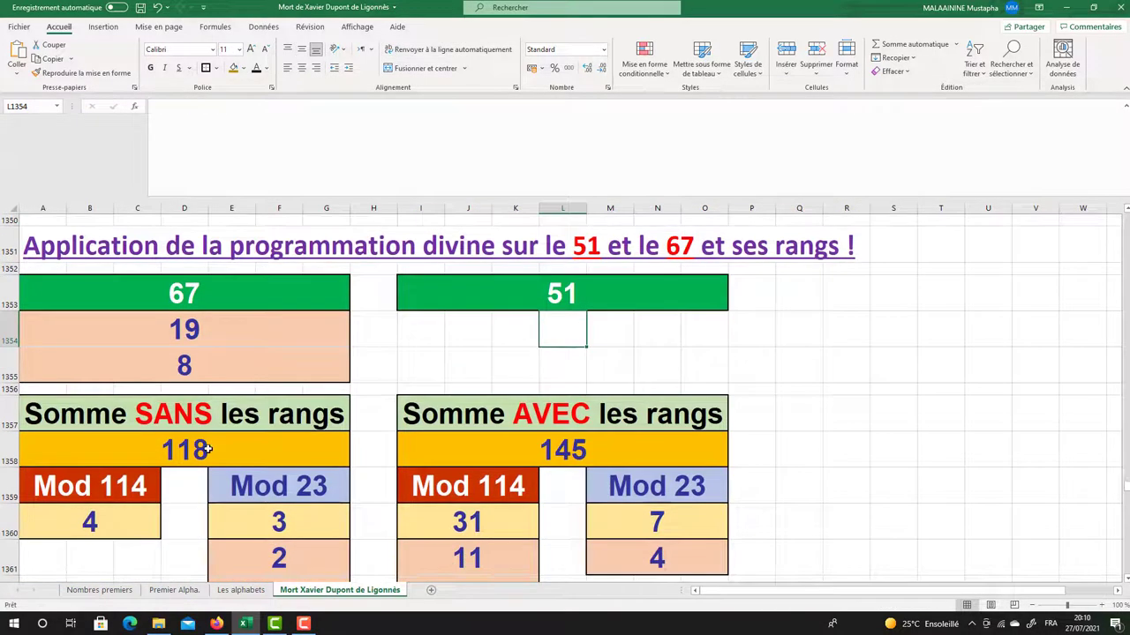
double_click(208, 450)
key(Return)
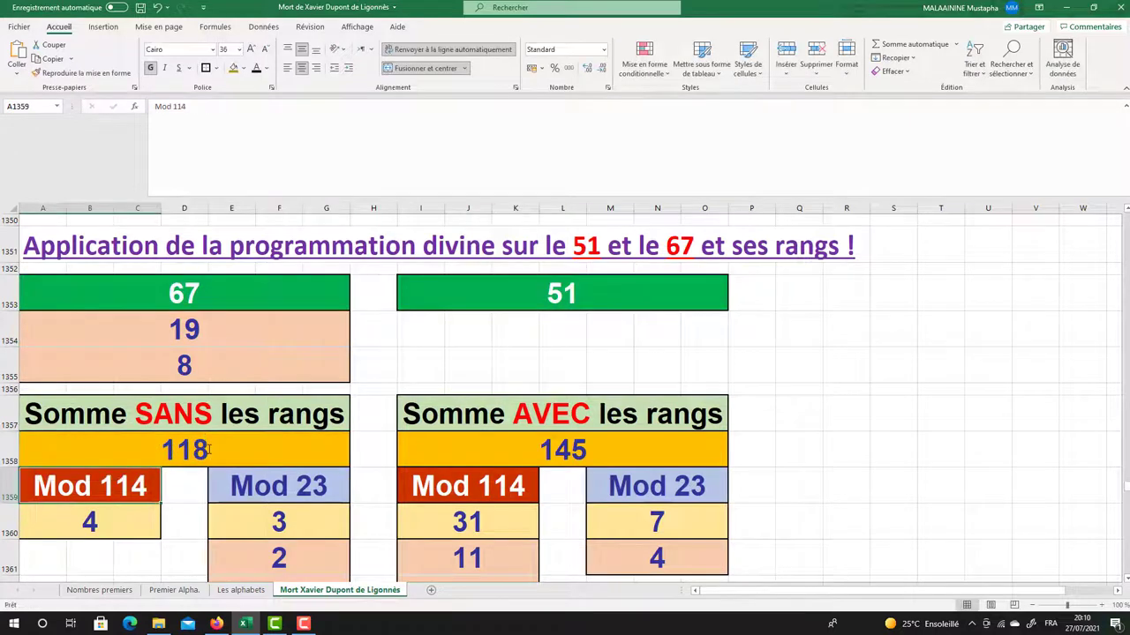
double_click(541, 454)
key(Return)
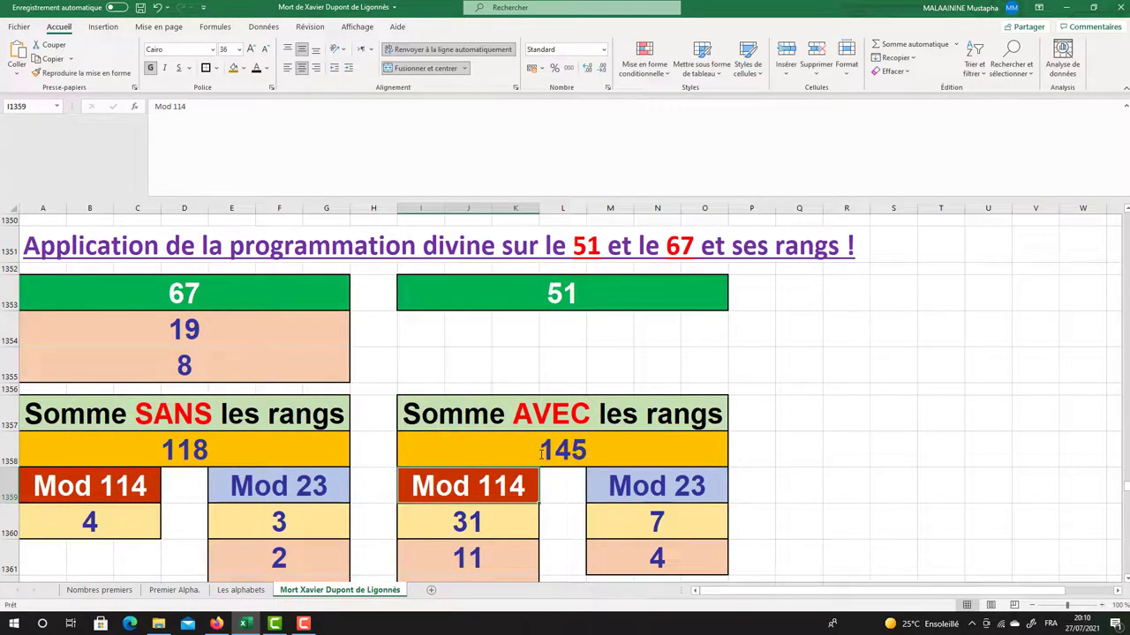
Check the Mod 114 and Mod 23 remainder formulas in row 1360 for the sums without and with ranks
scroll(542, 454, down, 2)
click(81, 354)
click(311, 357)
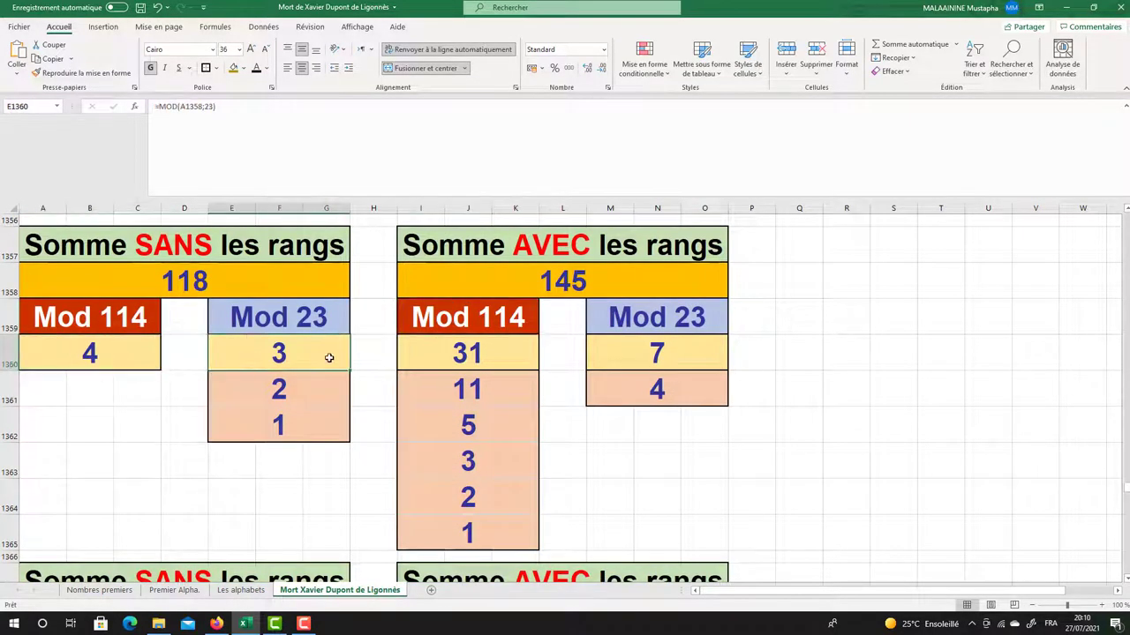
click(403, 358)
click(651, 360)
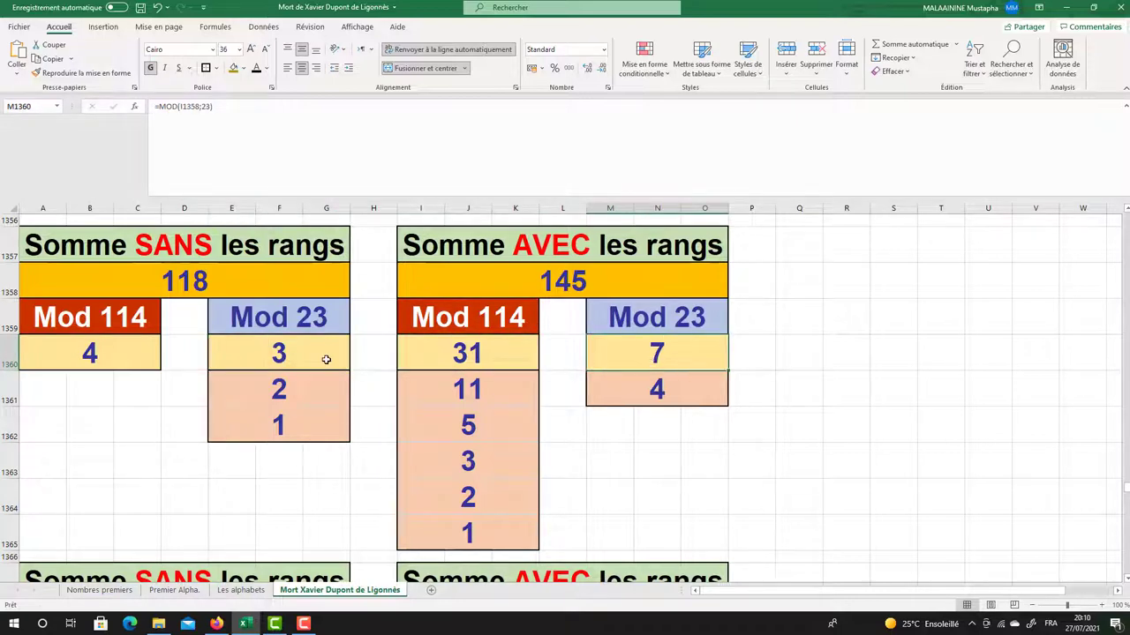
click(326, 360)
click(483, 363)
click(635, 368)
Inspect the formulas of the "Somme SANS les rangs" and "Somme AVEC les rangs" totals in A1368 and I1368
scroll(636, 368, down, 2)
double_click(190, 426)
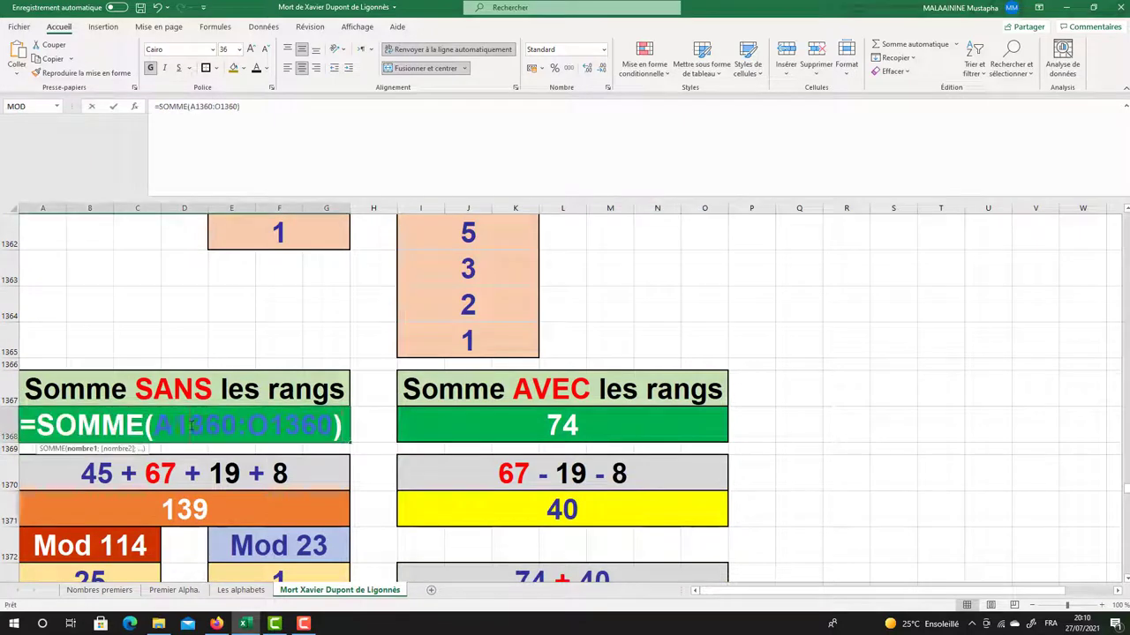
scroll(189, 426, up, 2)
key(Return)
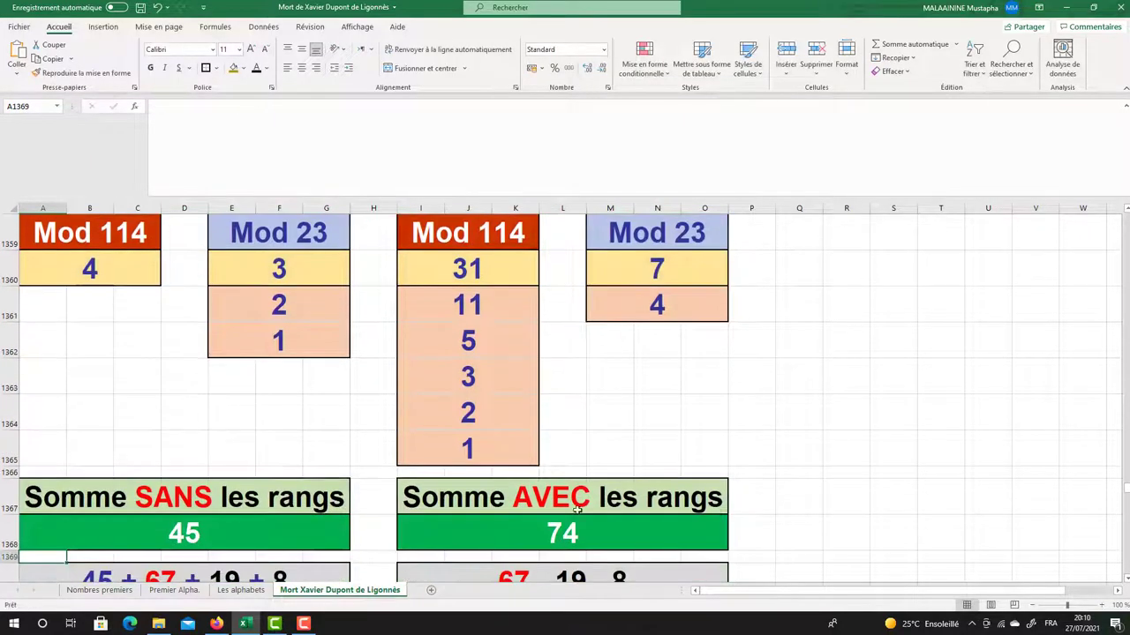
double_click(572, 533)
key(Return)
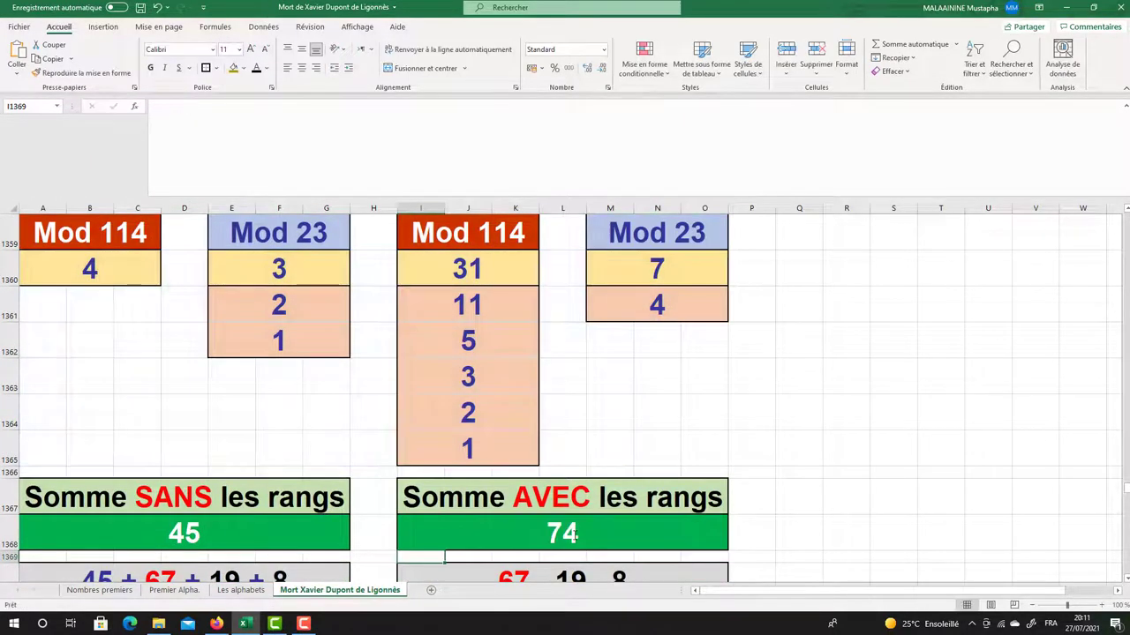
click(183, 537)
scroll(185, 539, down, 1)
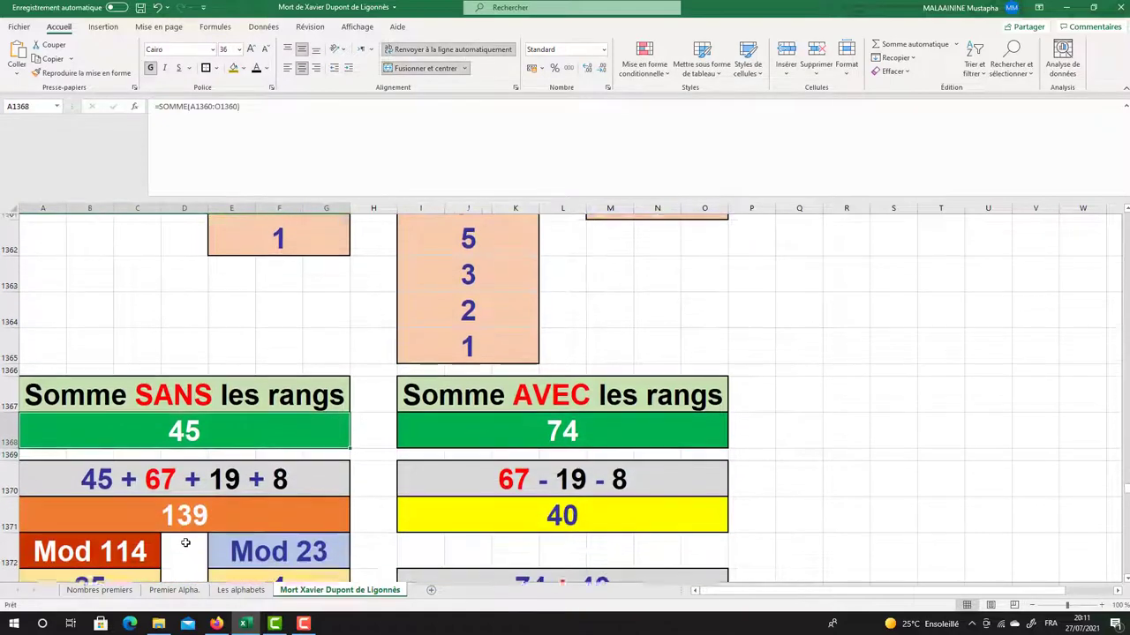
Highlight the starting number and its ranks in A1353:A1355, and check the formula in A1371 that adds them to A1368
scroll(185, 426, up, 5)
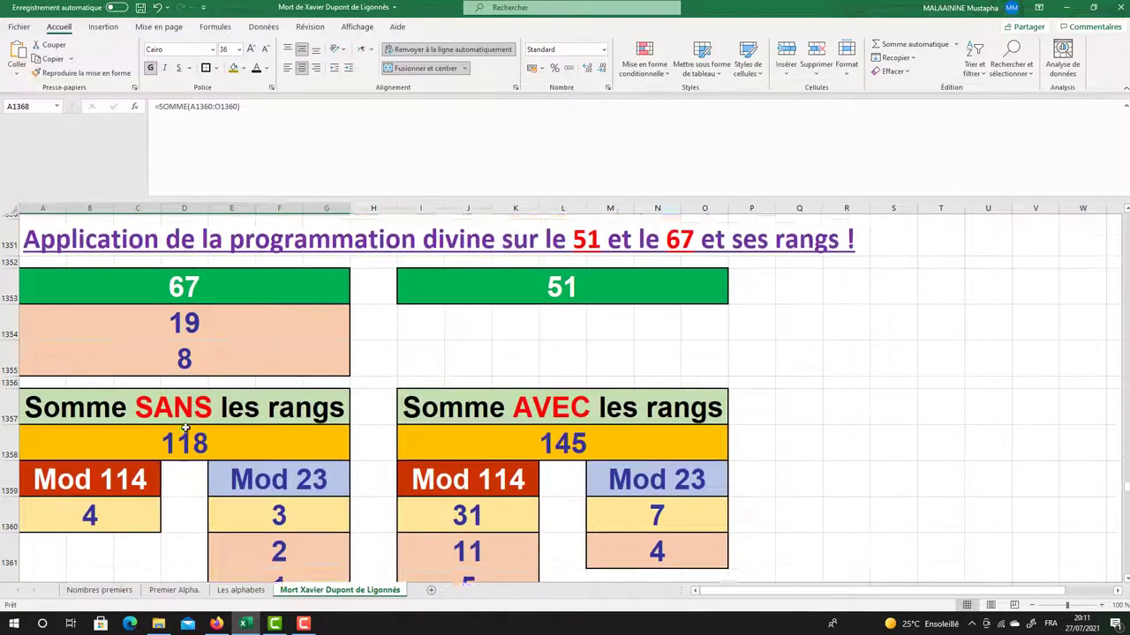
drag(186, 340, 185, 386)
scroll(187, 385, down, 3)
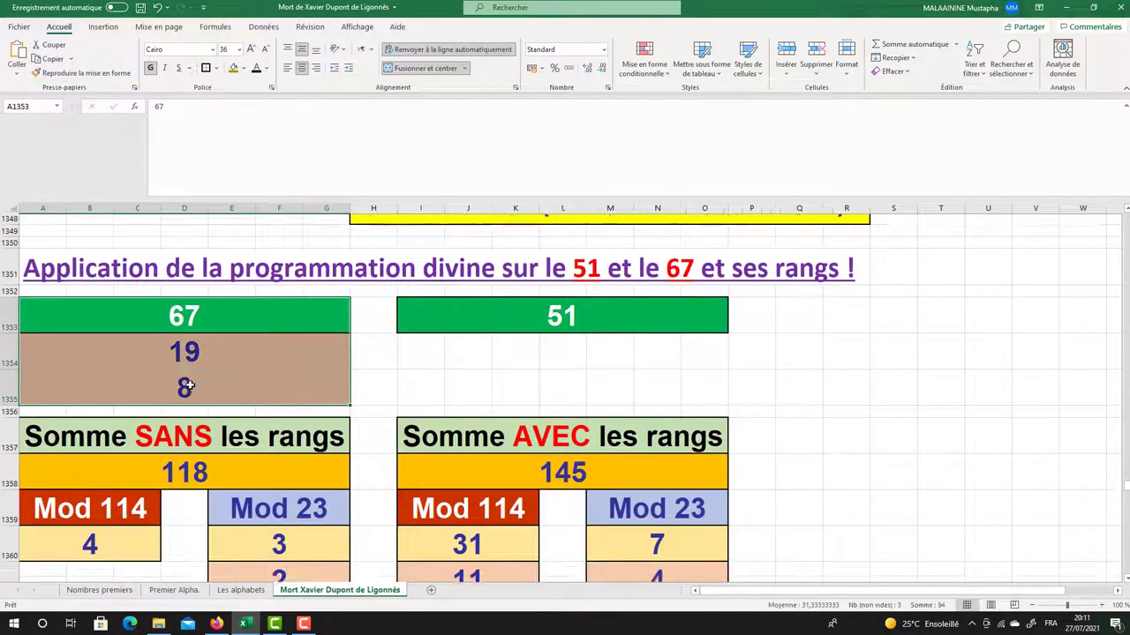
scroll(192, 479, up, 3)
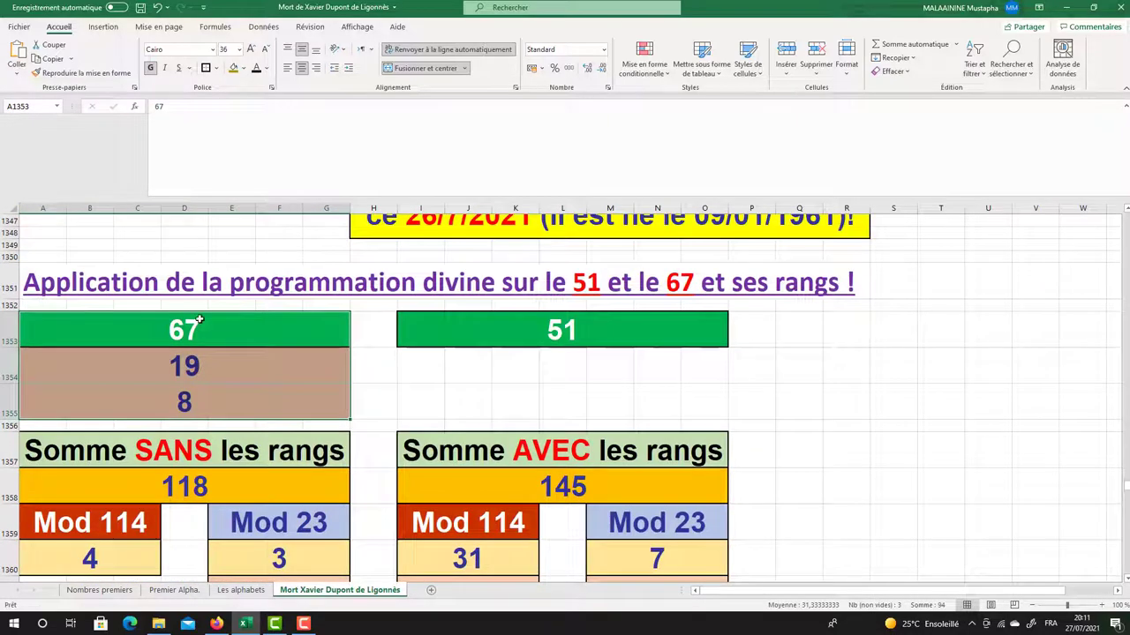
scroll(205, 424, down, 5)
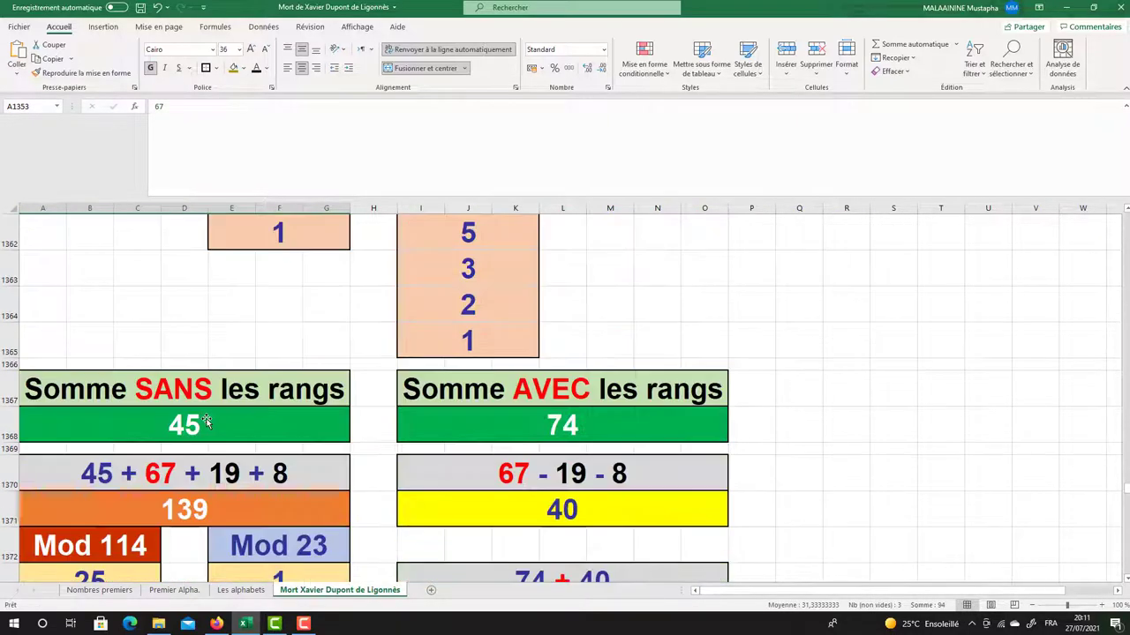
click(221, 502)
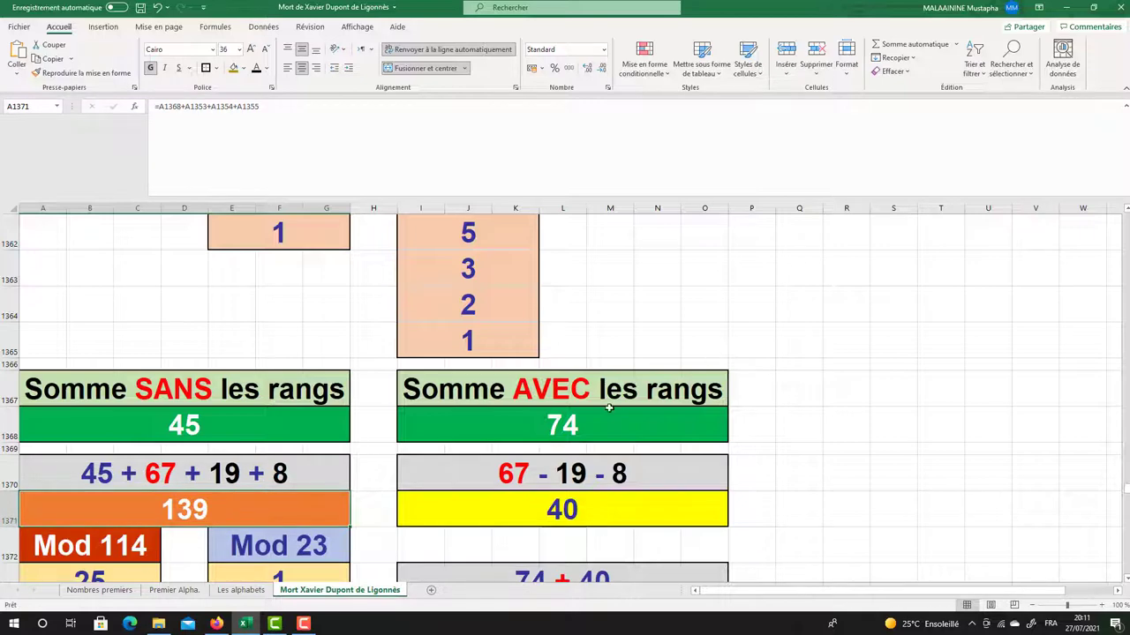
Compare the total in I1368 with the rank subtraction in I1371, and check their addition in I1374
click(583, 416)
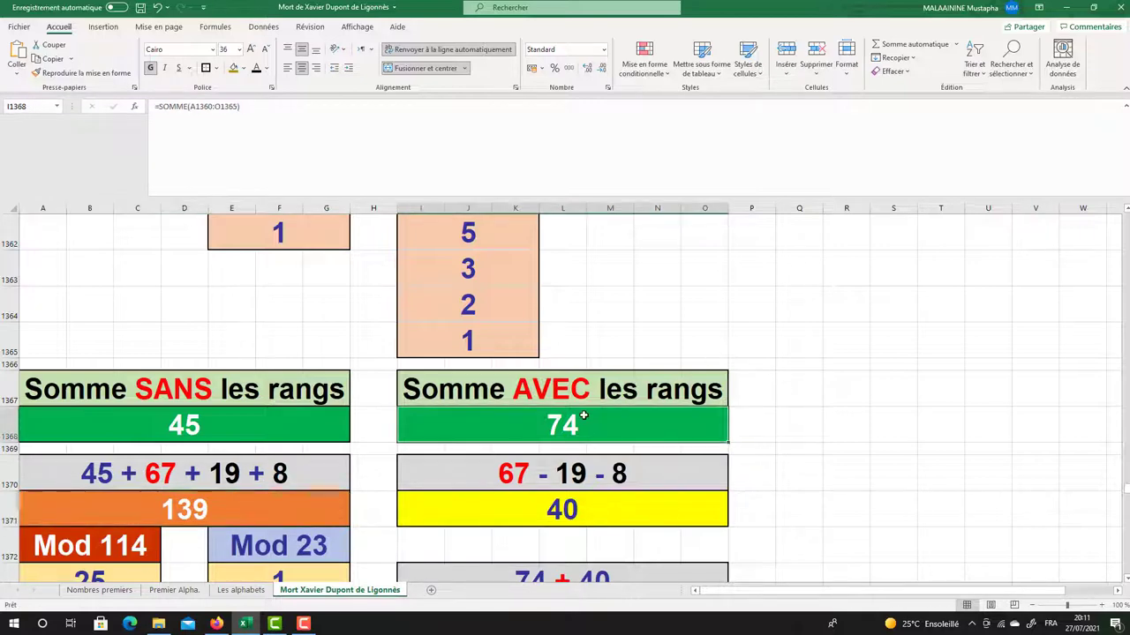
scroll(577, 416, up, 4)
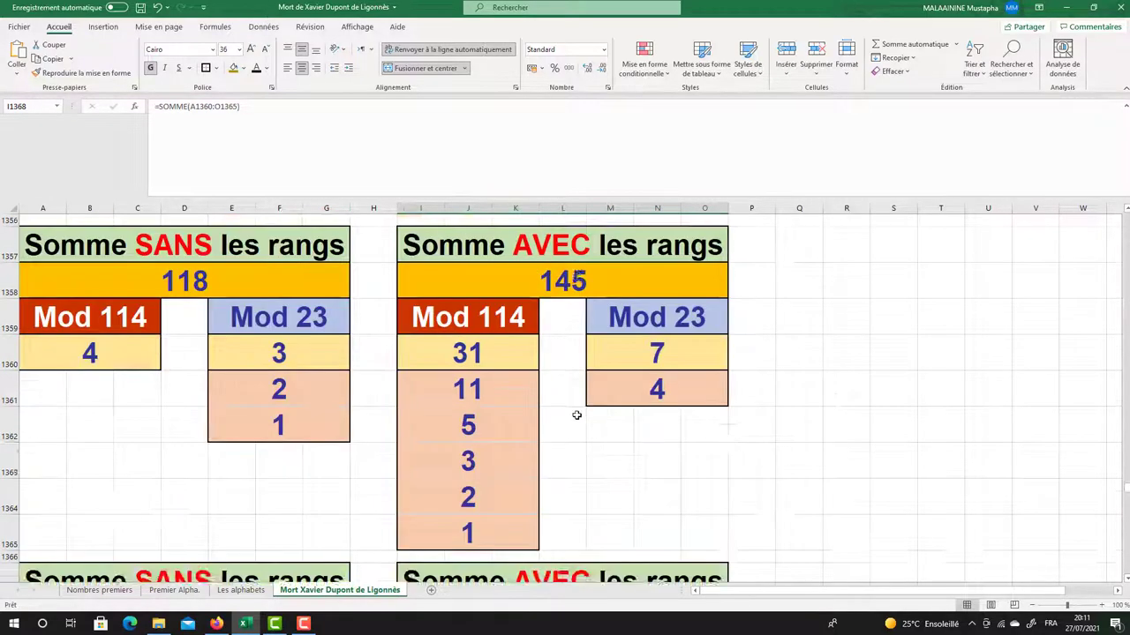
drag(222, 285, 215, 326)
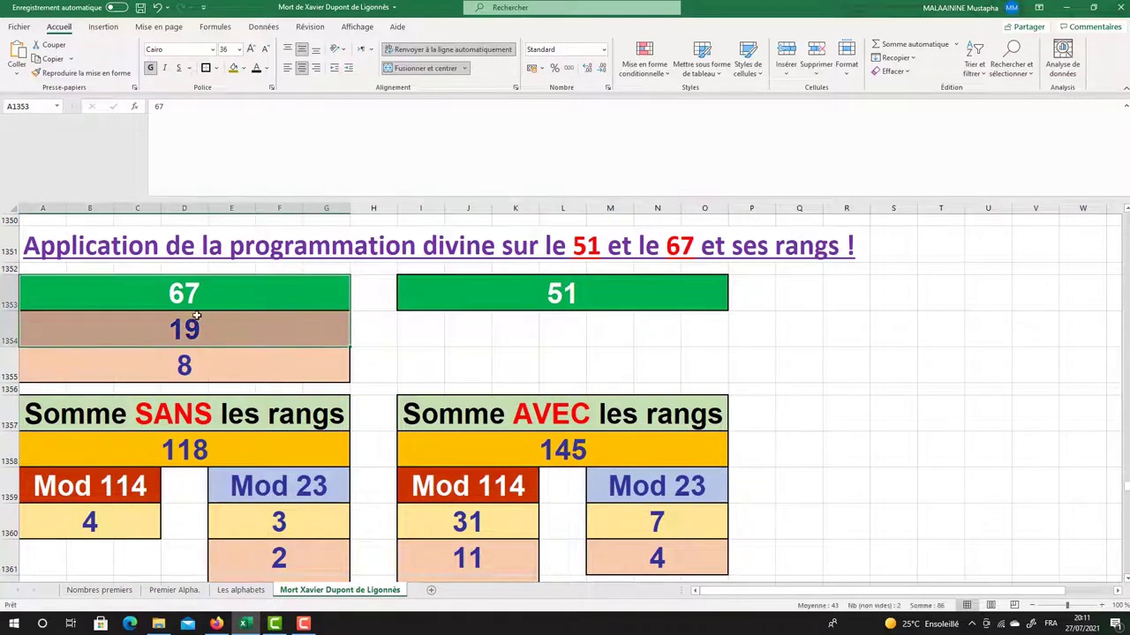
scroll(380, 331, down, 5)
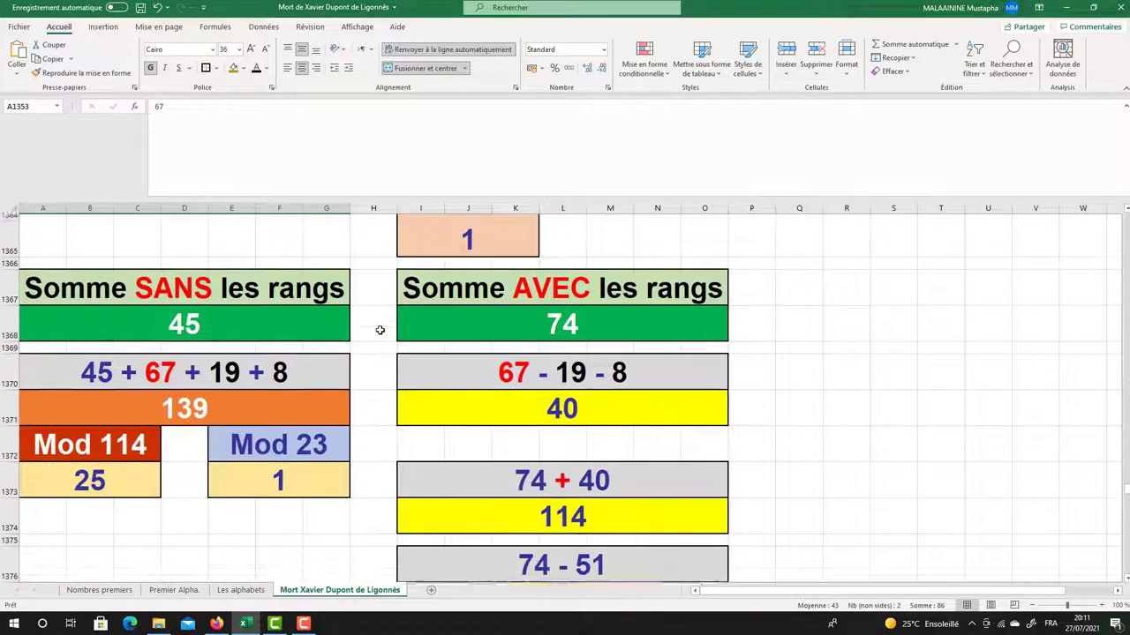
click(551, 400)
click(576, 312)
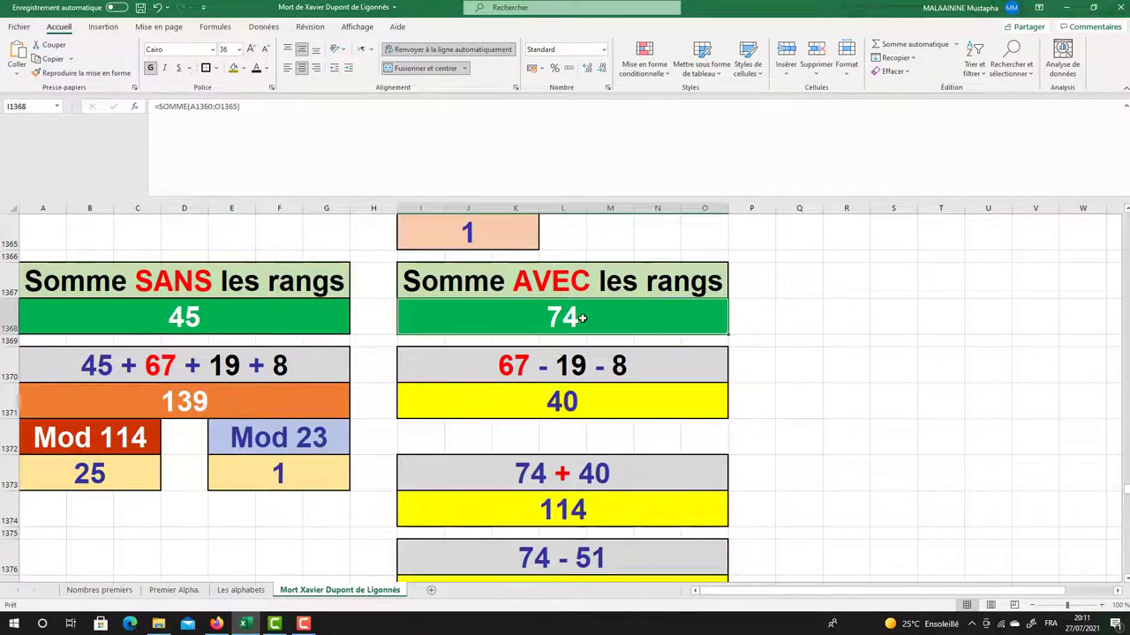
click(564, 394)
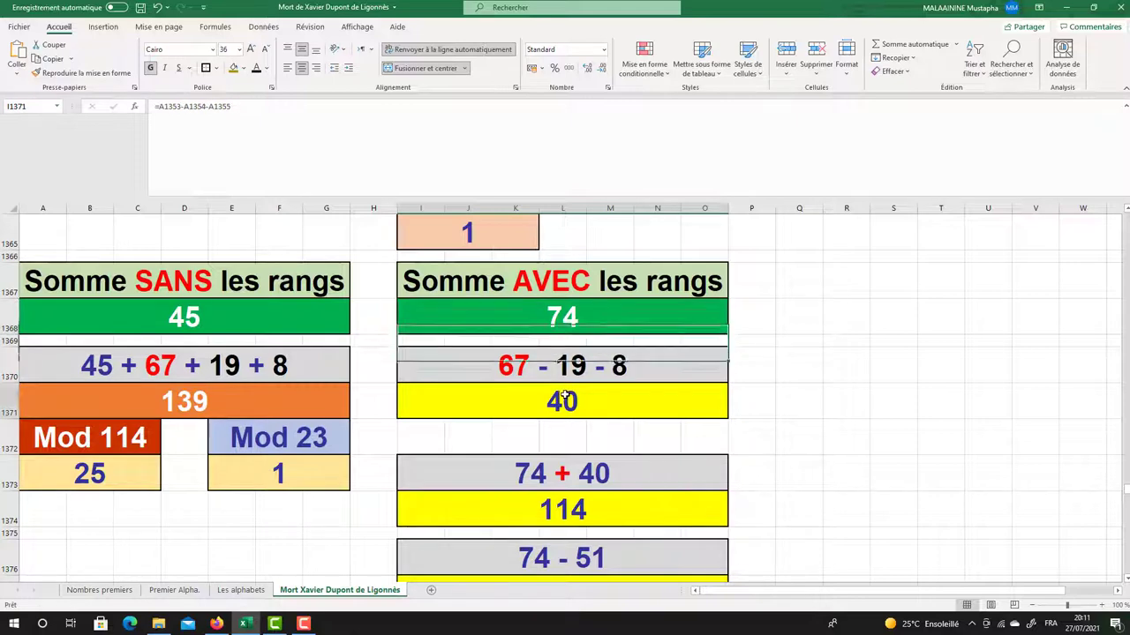
click(609, 499)
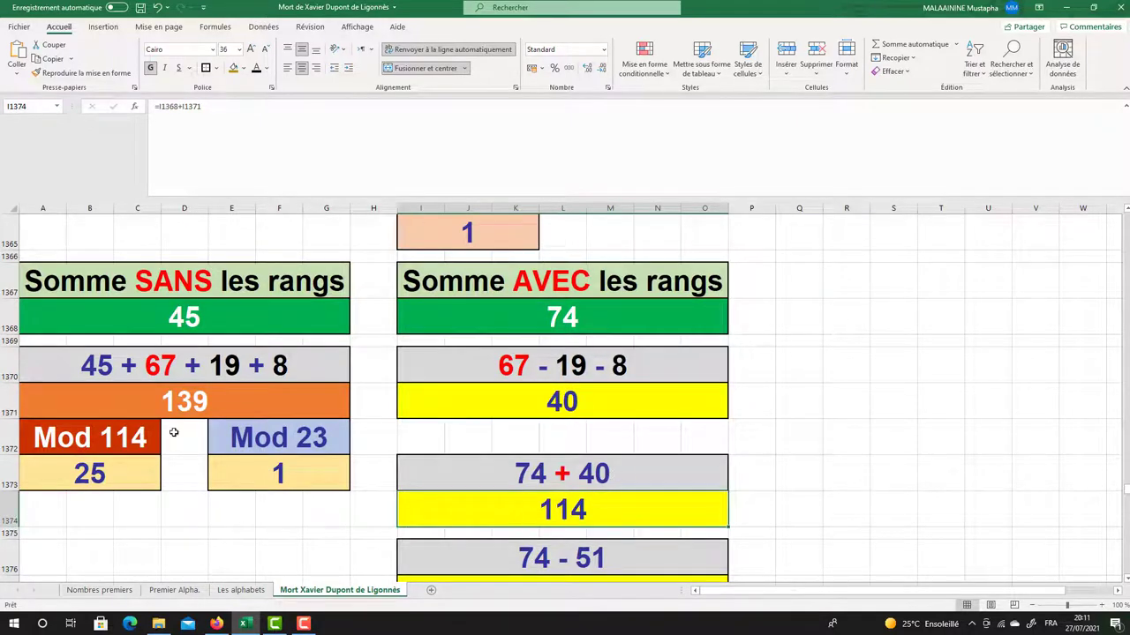
Trace the source cells of the A1371 formula and check its Mod 114 and Mod 23 remainders in A1373 and E1373
double_click(198, 399)
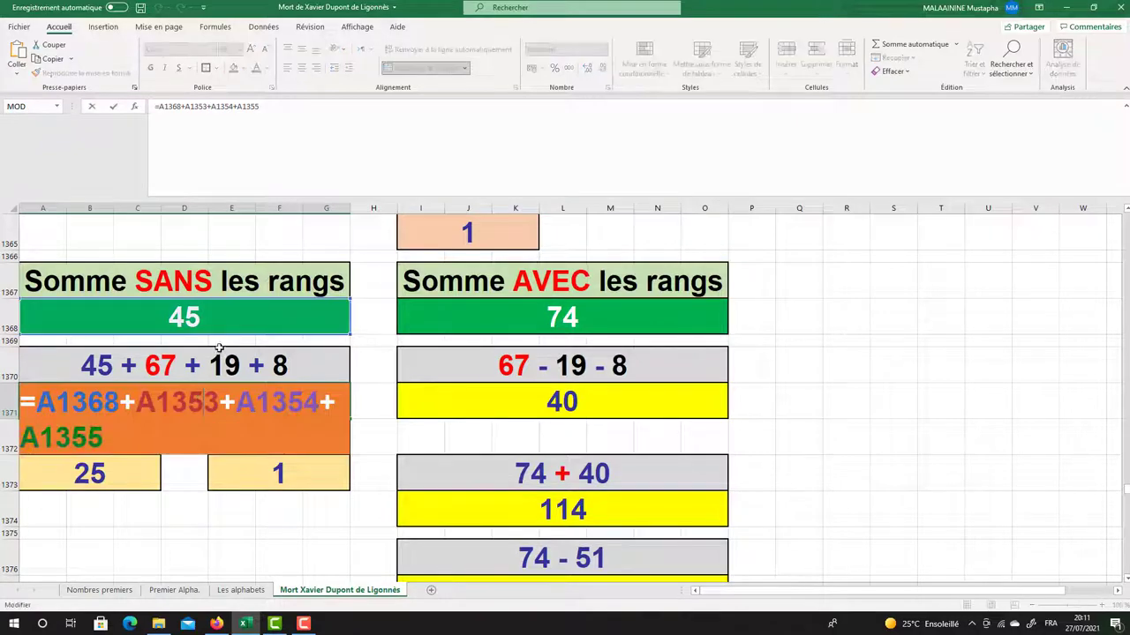
scroll(199, 371, up, 5)
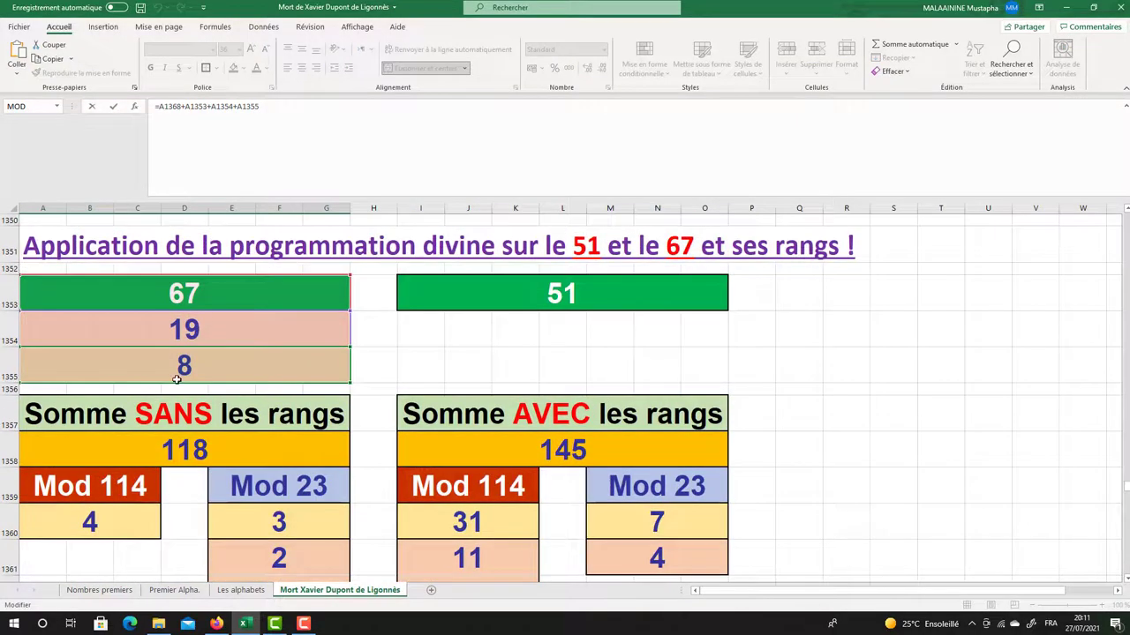
key(Return)
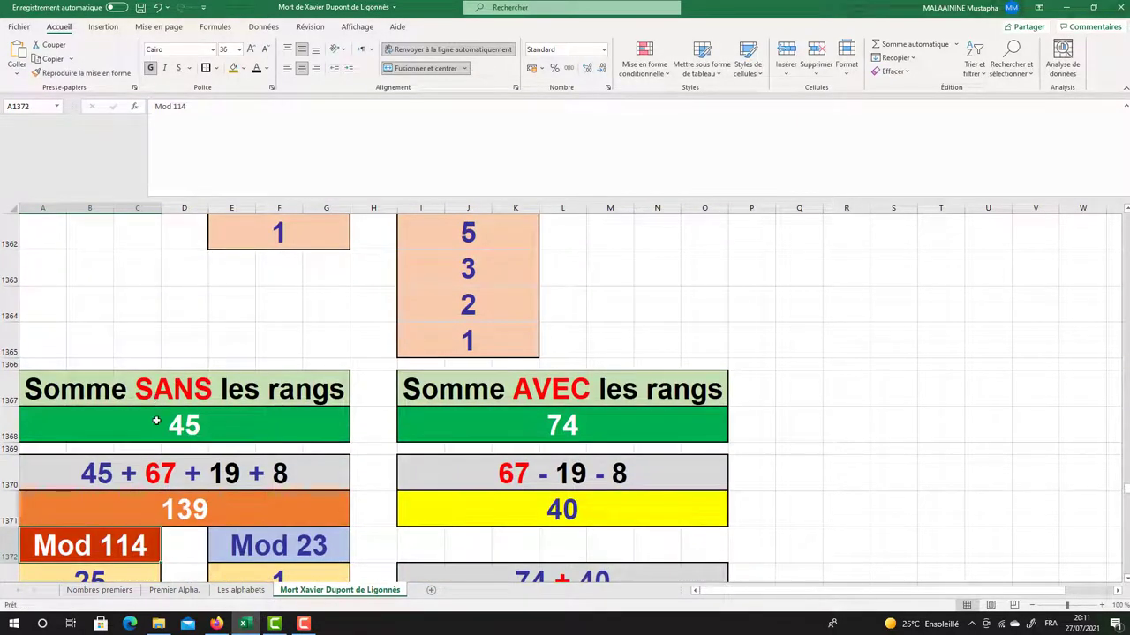
scroll(157, 420, down, 1)
click(164, 399)
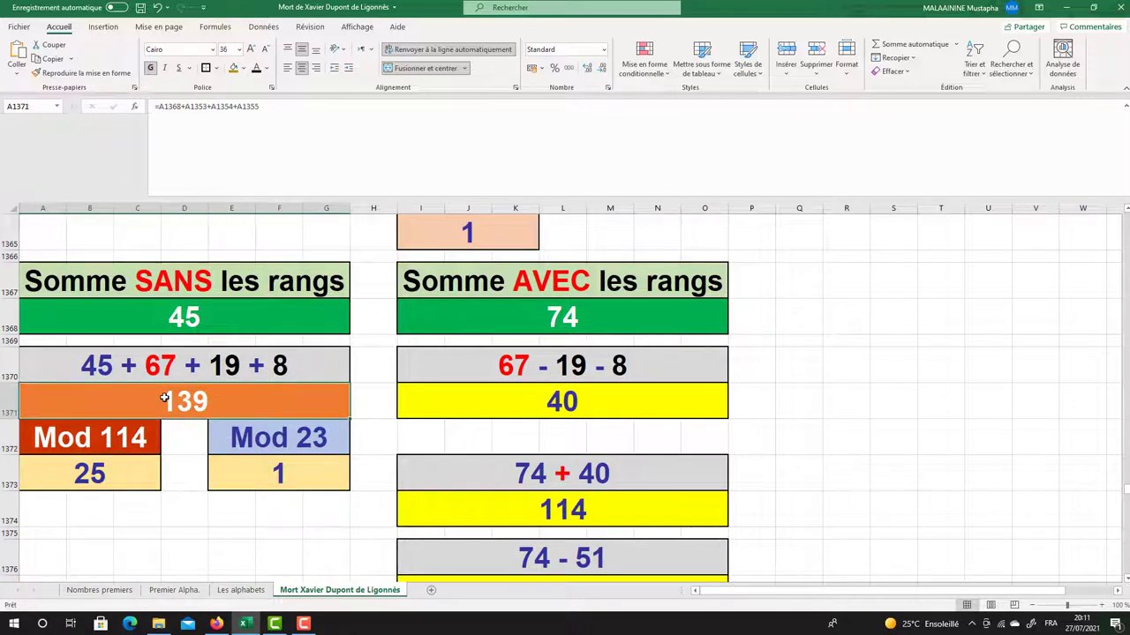
click(104, 477)
click(256, 476)
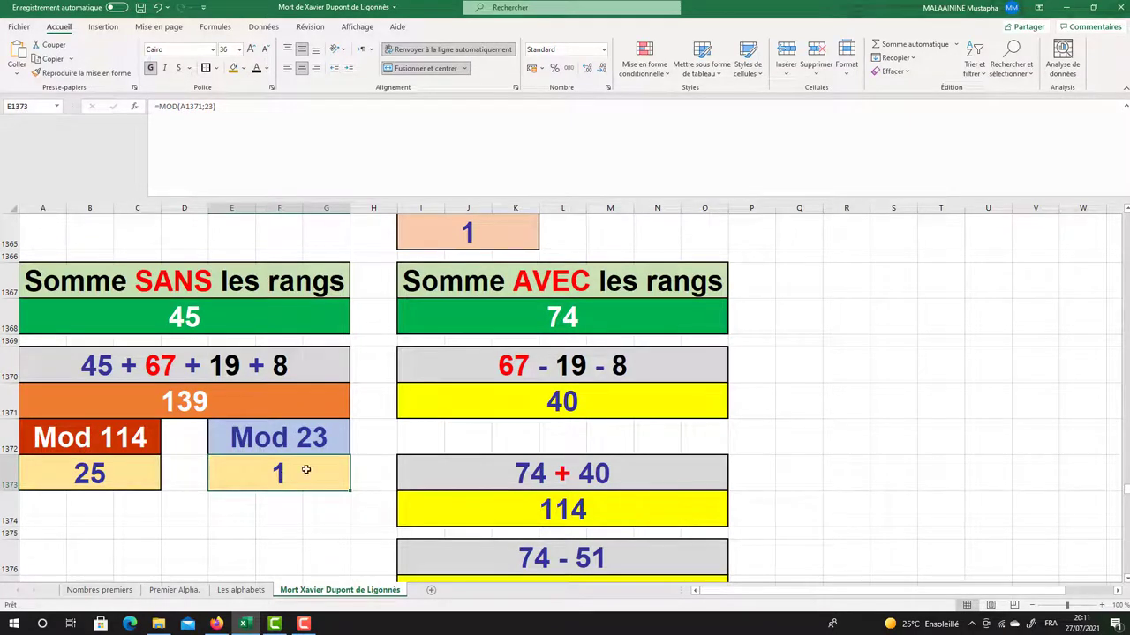
Check the addition formula in I1374 and the subtraction of I1353 from I1368 in I1377
click(565, 512)
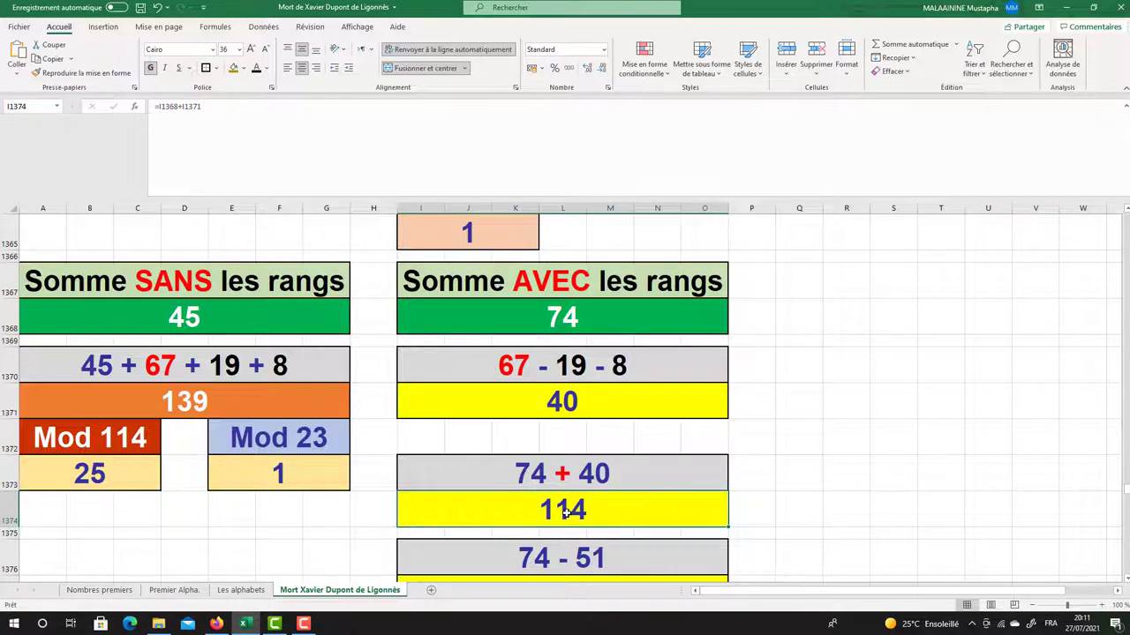
scroll(521, 327, up, 5)
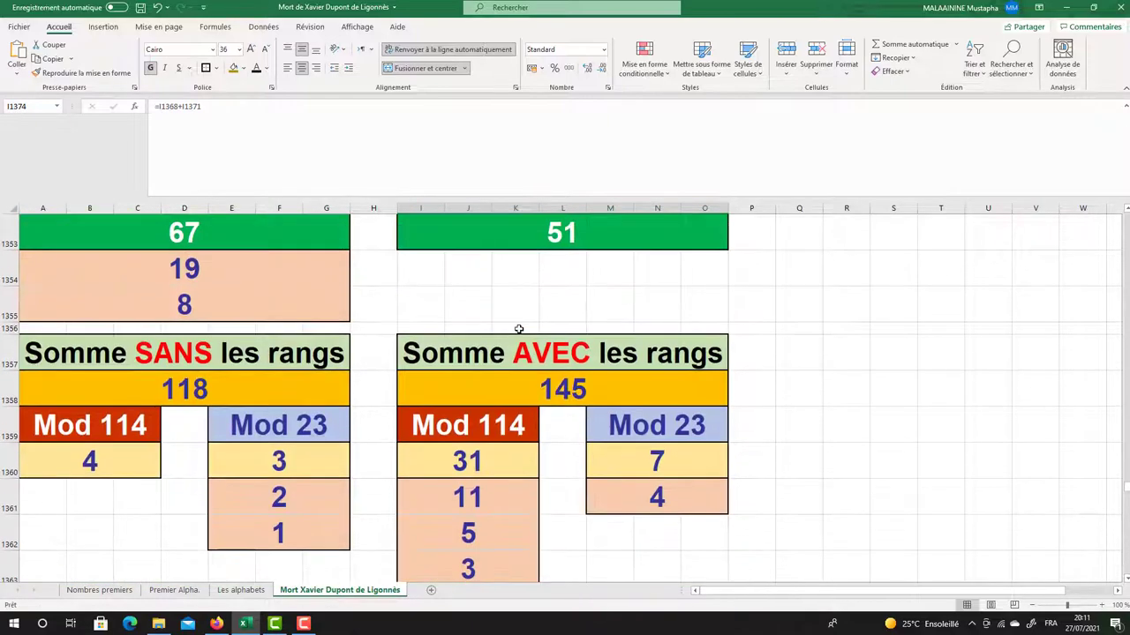
scroll(570, 298, down, 7)
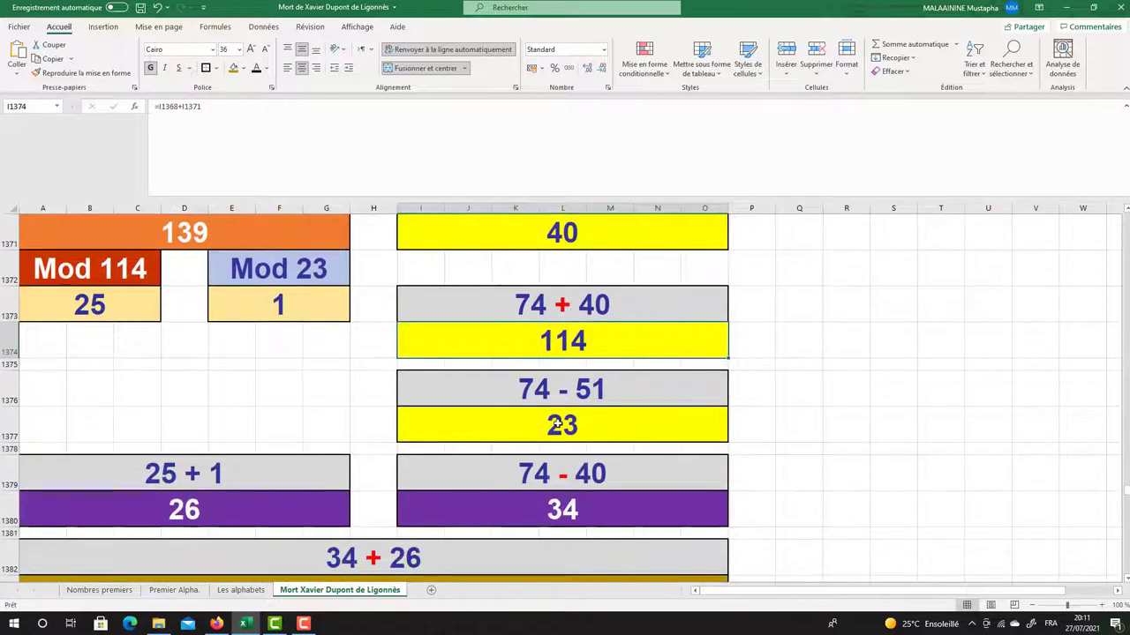
click(557, 425)
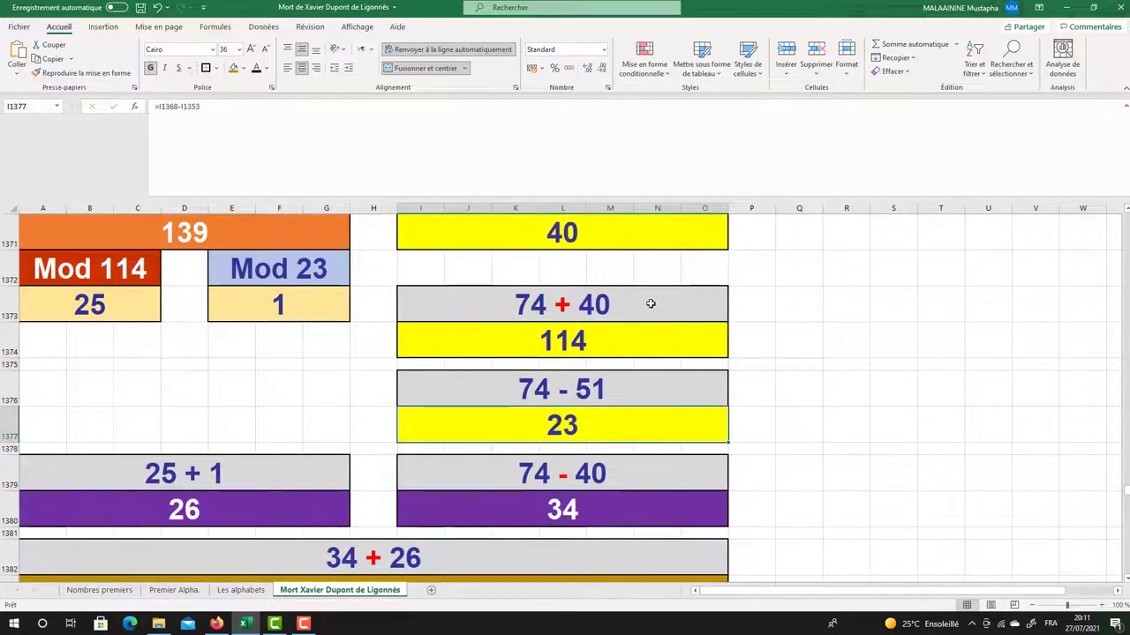
Check the results in I1380 and A1380 and the formula in A1383 that adds them together
click(582, 515)
click(232, 521)
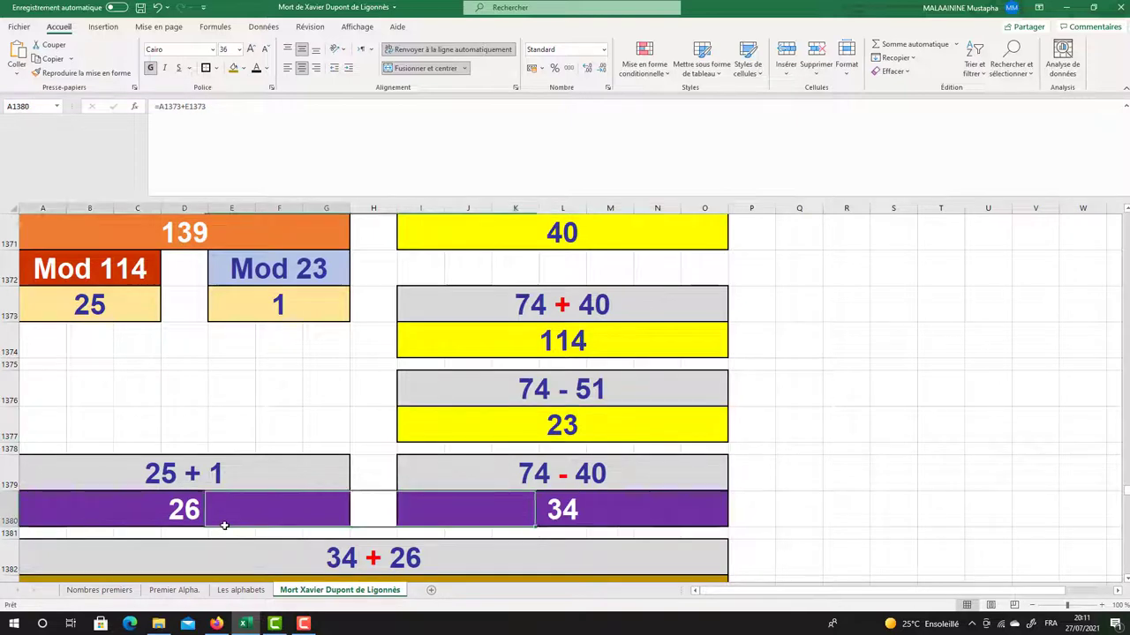
scroll(298, 457, down, 2)
click(370, 416)
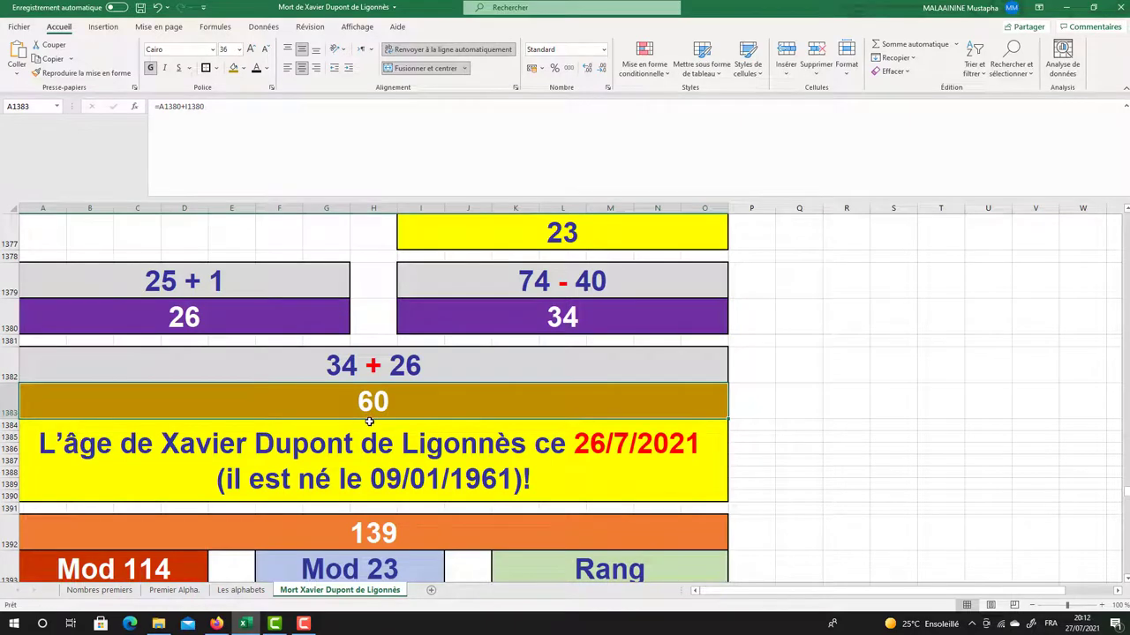
Inspect the content of A1392 and compare it with the earlier total in A1371
scroll(369, 421, down, 1)
double_click(370, 448)
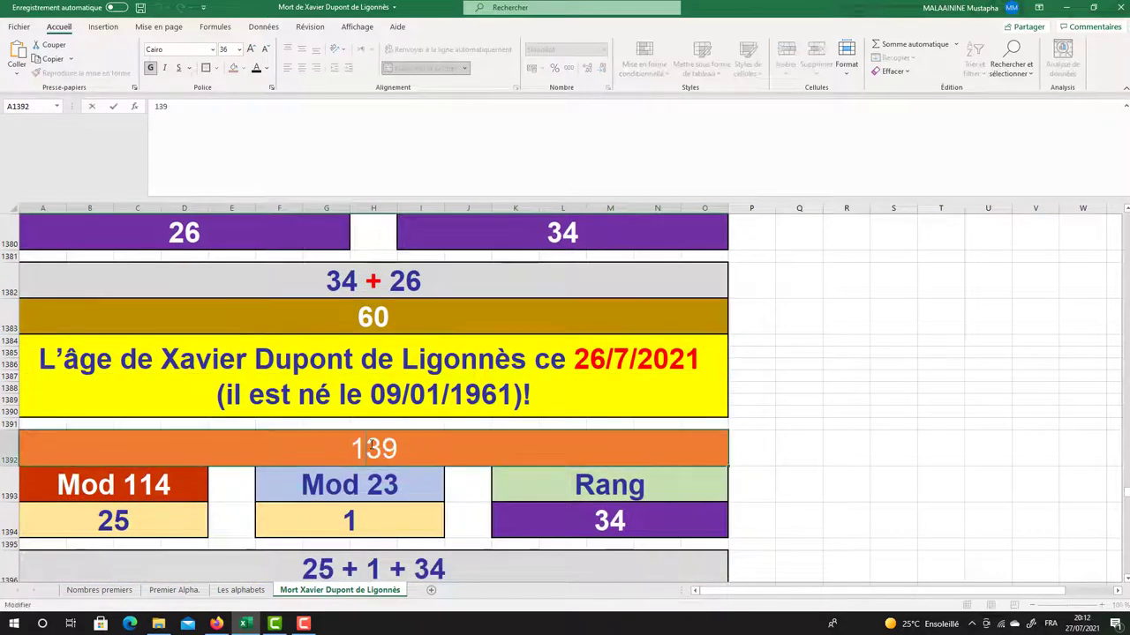
scroll(371, 444, up, 5)
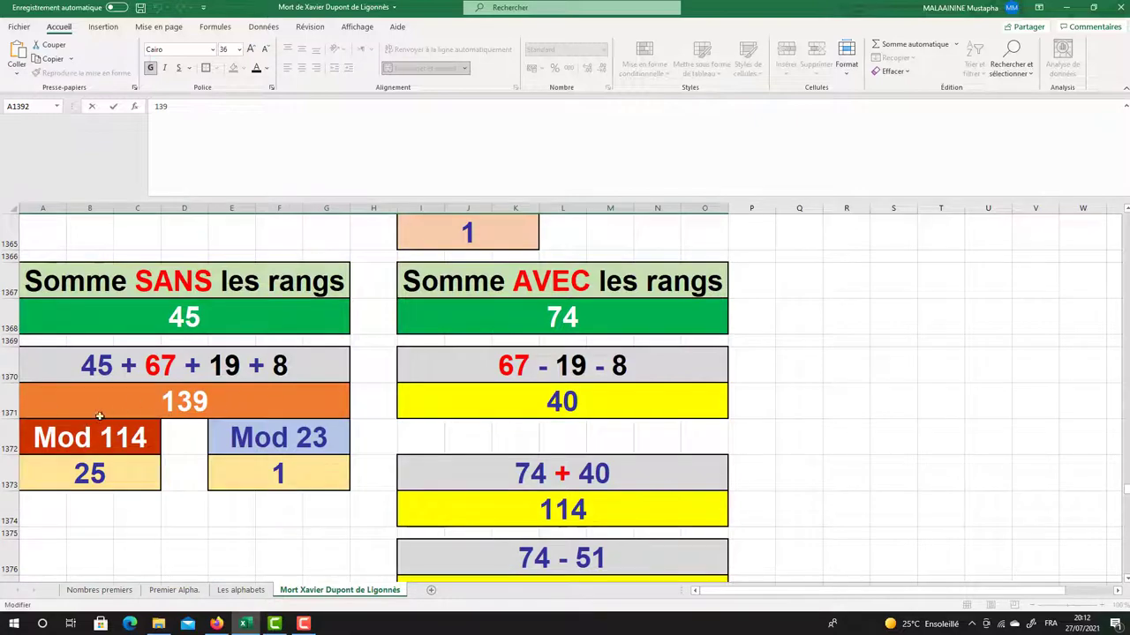
key(Return)
scroll(191, 388, down, 3)
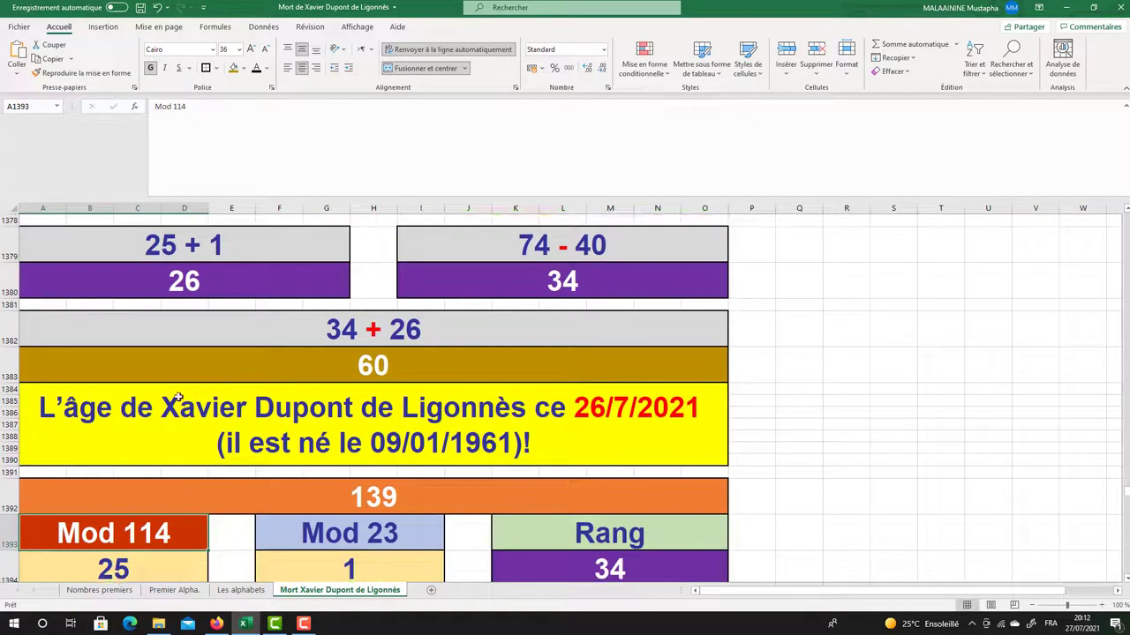
Check the Mod 114 and Mod 23 formulas in A1394 and F1394 and the Rang value in K1394
click(126, 481)
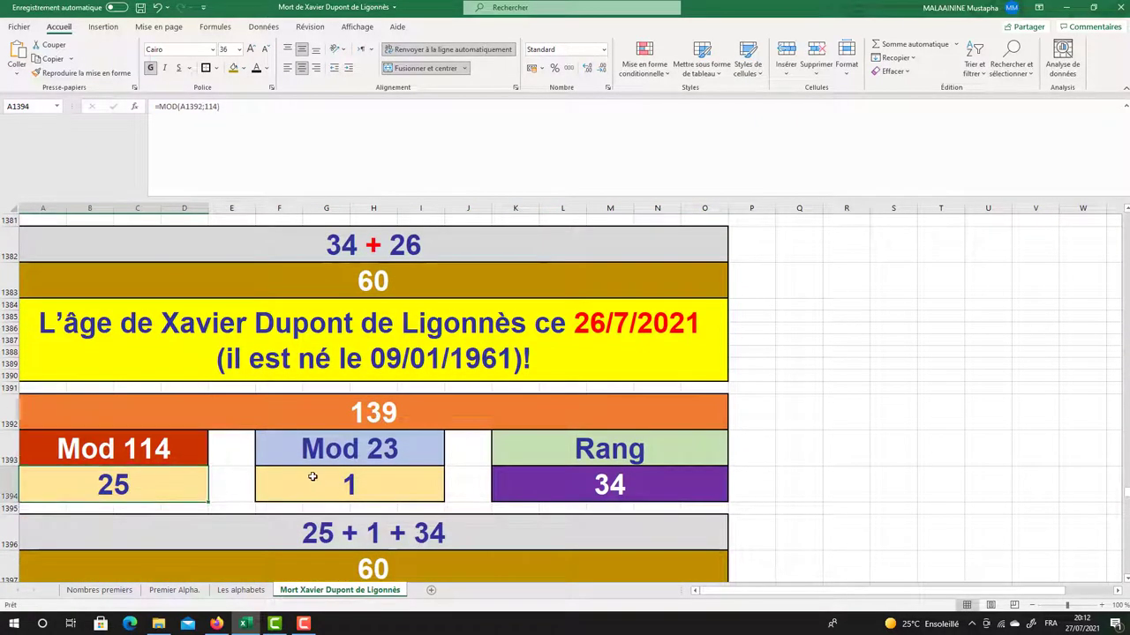
click(312, 476)
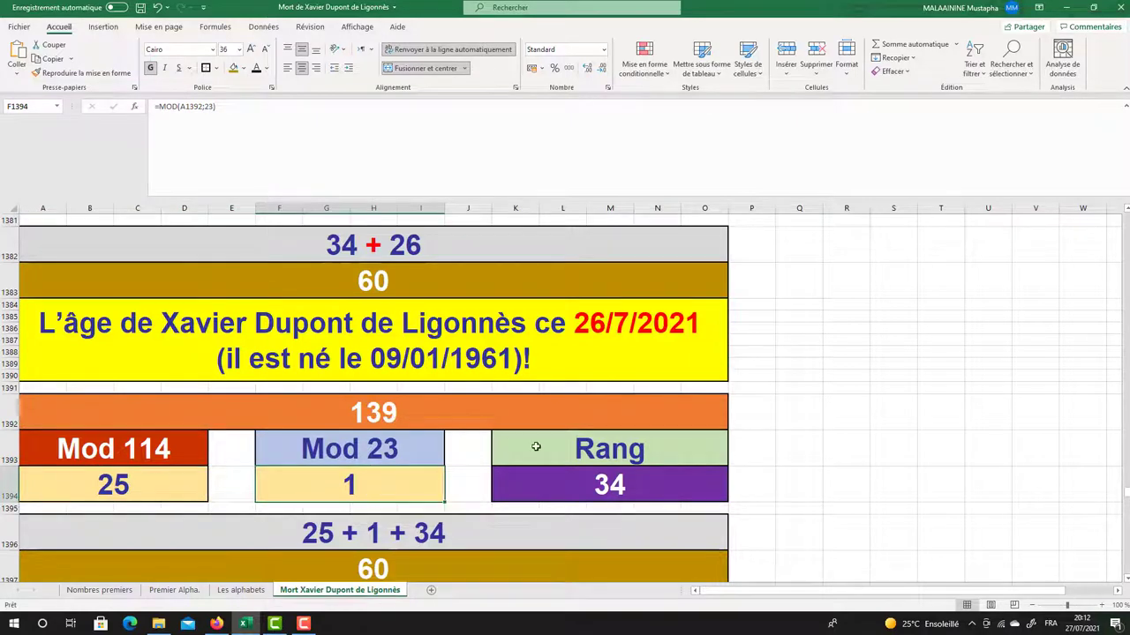
click(618, 477)
Compare the remainders and Rang value in row 1394 with the results of the additions and subtractions above the age statement
scroll(630, 479, up, 2)
click(230, 367)
click(507, 363)
click(285, 362)
click(524, 327)
scroll(515, 343, down, 1)
scroll(515, 342, down, 3)
click(147, 398)
click(321, 394)
scroll(322, 393, up, 2)
scroll(322, 394, up, 1)
scroll(234, 303, down, 2)
click(593, 481)
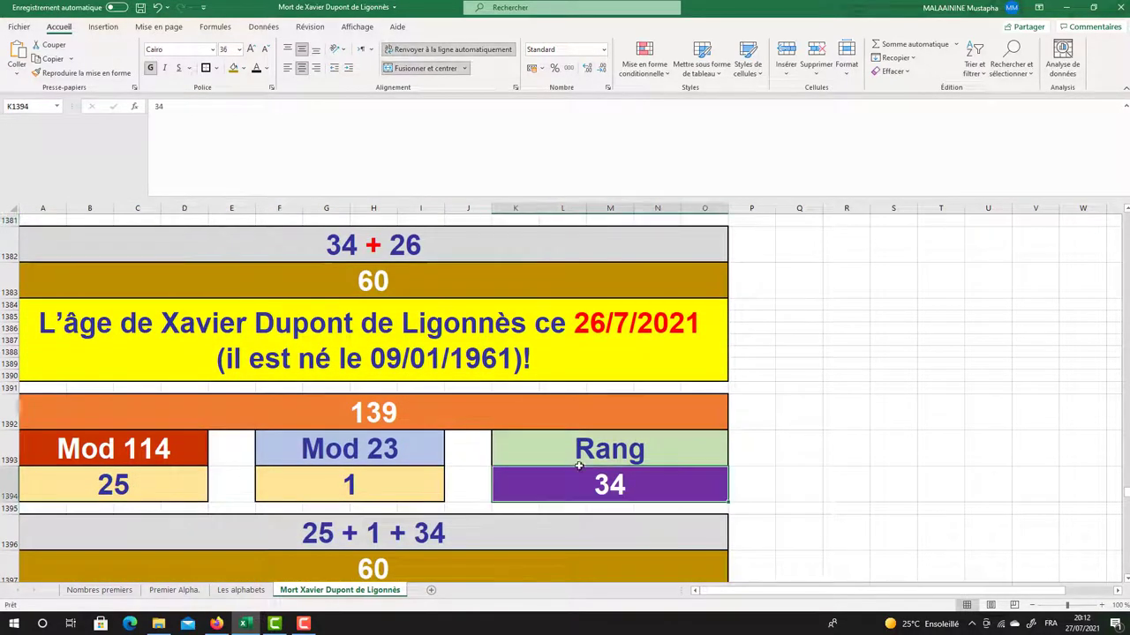
Check the formula in A1397 that adds the row 1394 values and the "Somme SANS les rangs" formula in A1368
scroll(593, 481, down, 2)
click(422, 464)
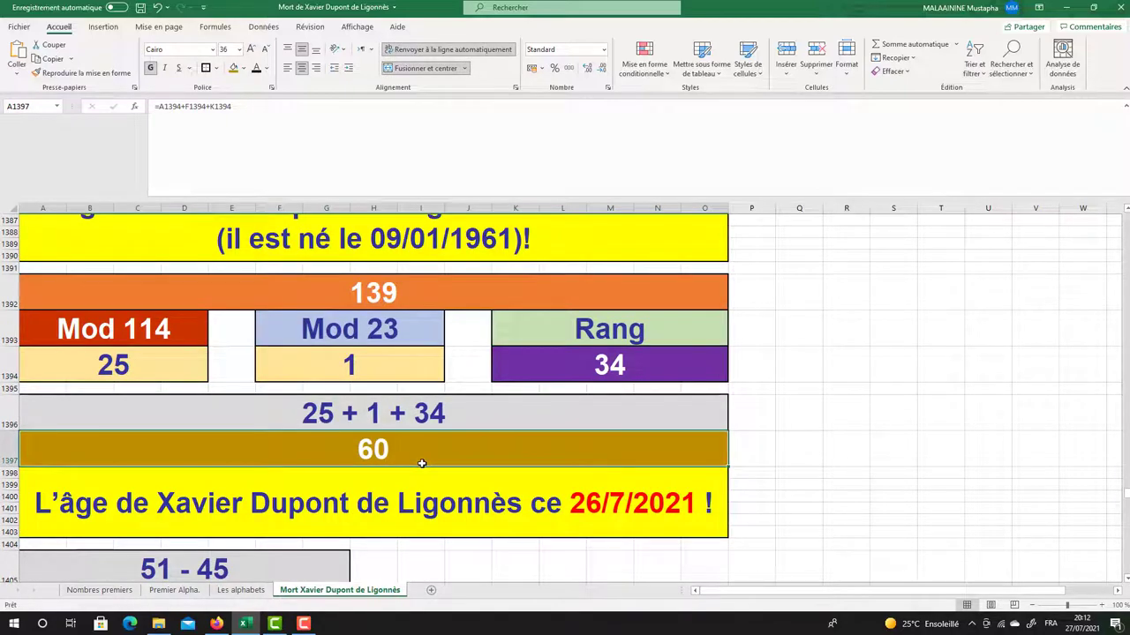
scroll(422, 463, up, 10)
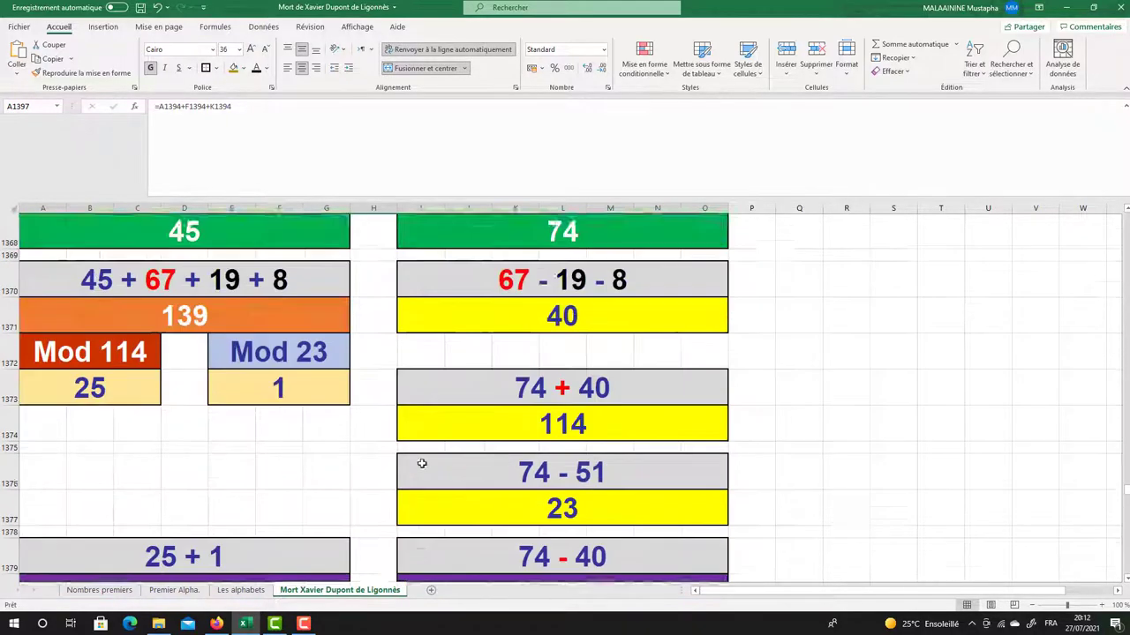
scroll(371, 476, down, 2)
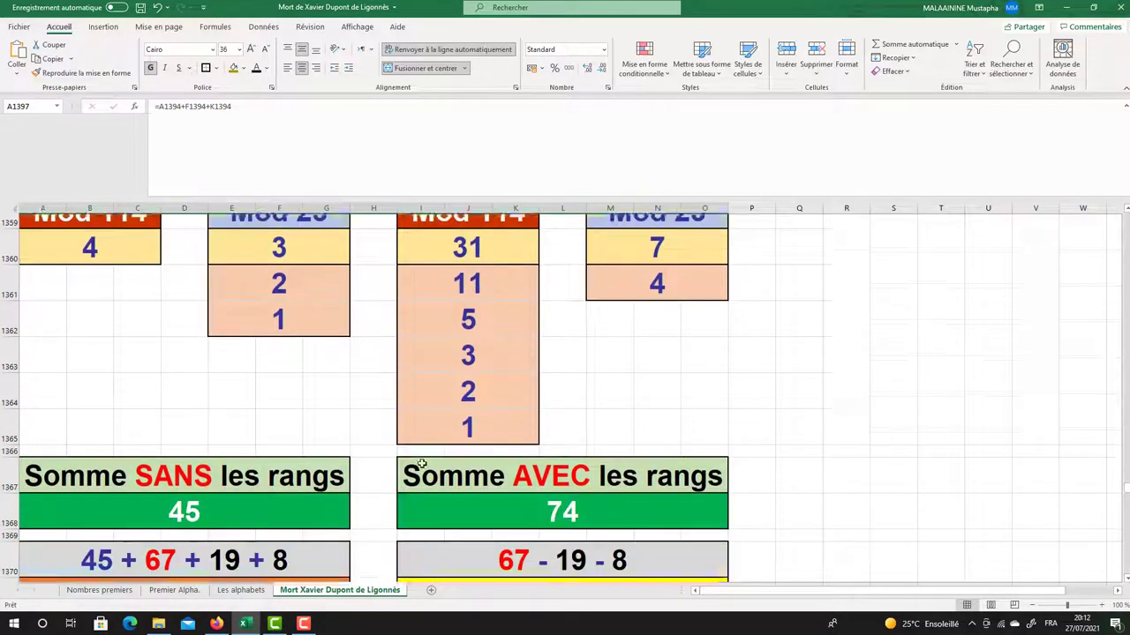
click(238, 496)
Inspect the source value 67 with its ranks in A1353:A1355 and the value in I1353
scroll(242, 491, up, 2)
scroll(240, 489, up, 2)
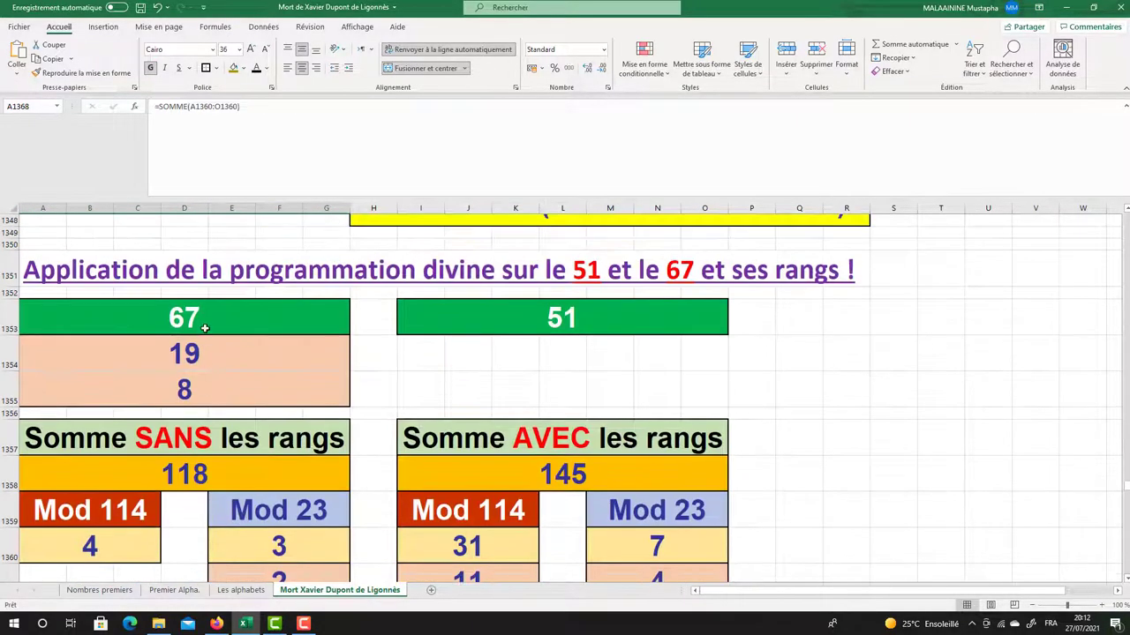
drag(204, 328, 296, 399)
scroll(296, 375, down, 1)
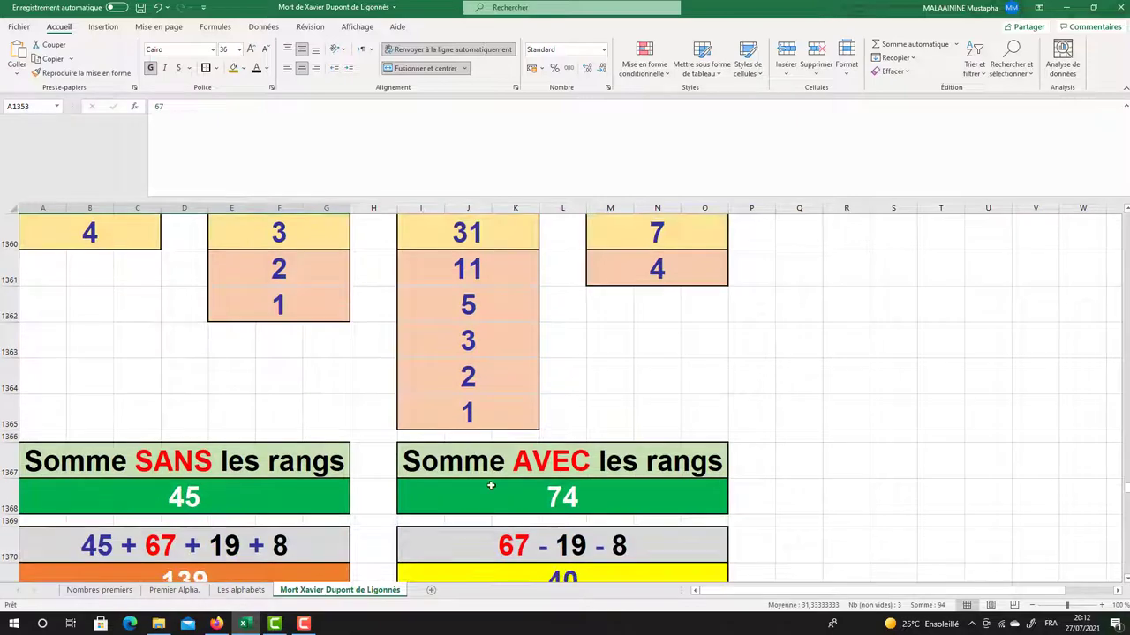
scroll(491, 485, up, 3)
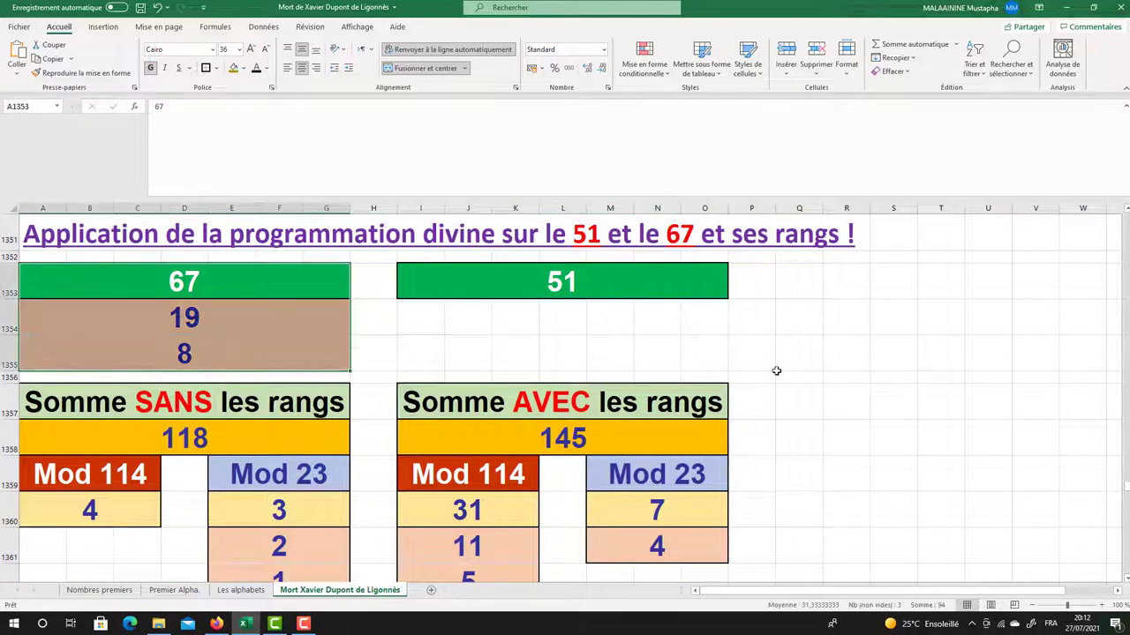
scroll(776, 370, down, 3)
click(661, 516)
scroll(599, 504, up, 2)
scroll(599, 504, up, 2)
click(569, 320)
Trace A1368 and I1353, and check the formula in A1406 that subtracts one from the other
scroll(576, 401, down, 3)
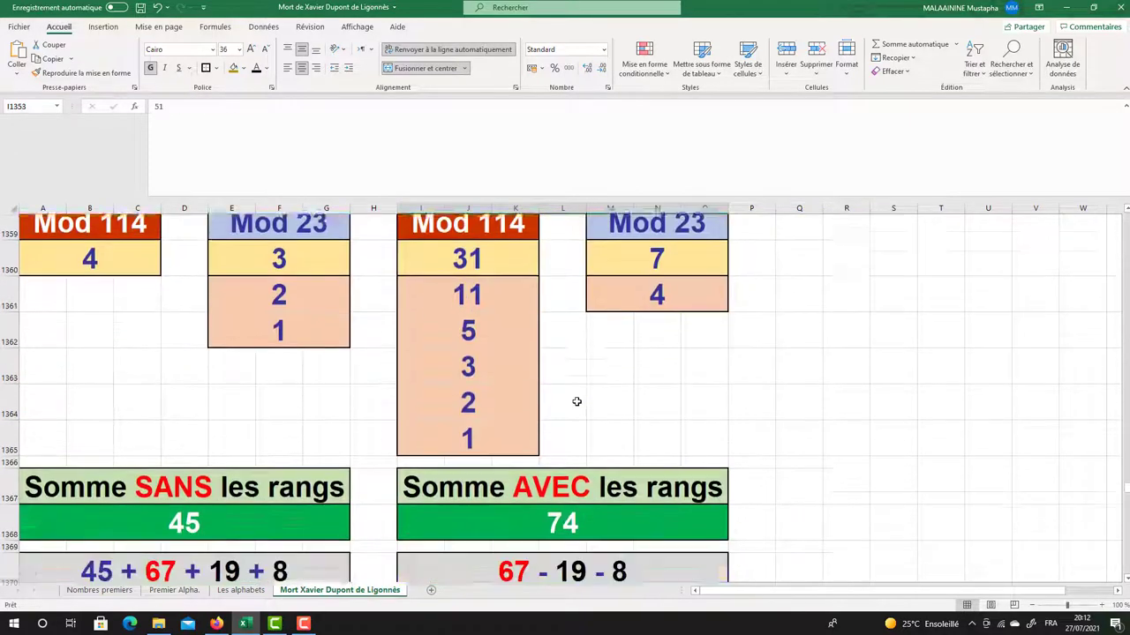
scroll(576, 402, down, 2)
click(232, 390)
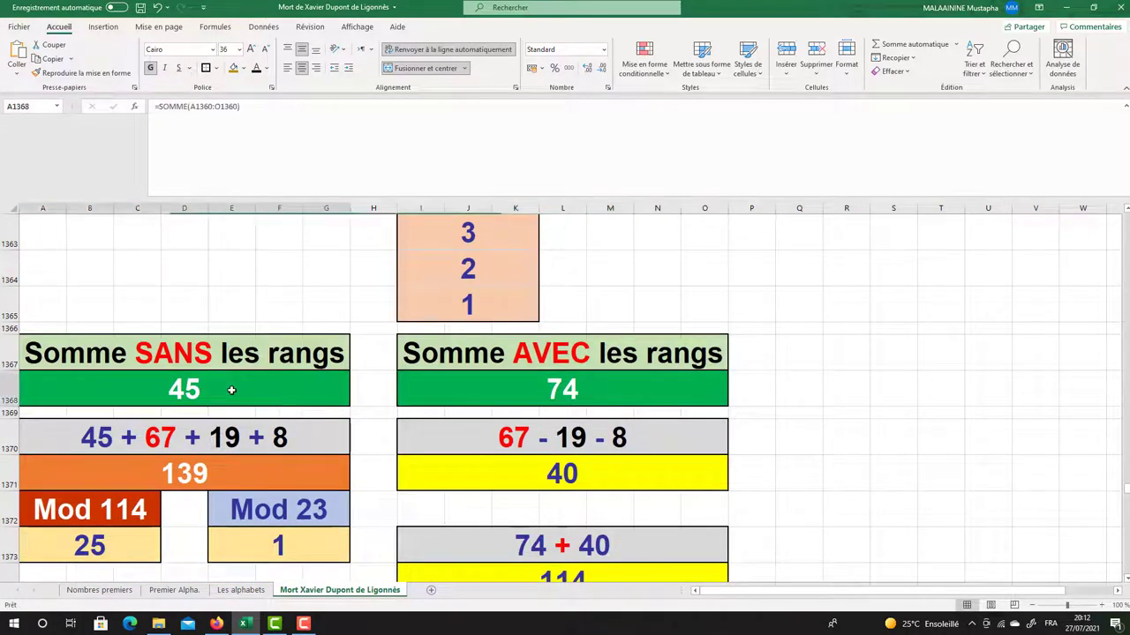
scroll(269, 379, up, 2)
click(500, 282)
scroll(406, 405, down, 10)
scroll(406, 404, down, 5)
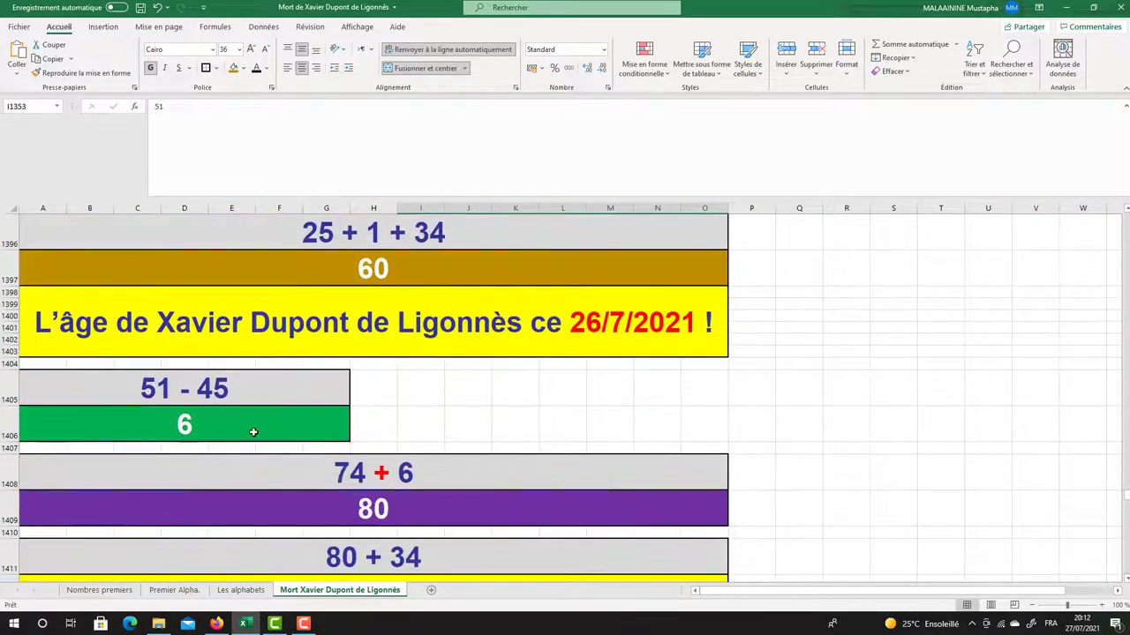
click(203, 431)
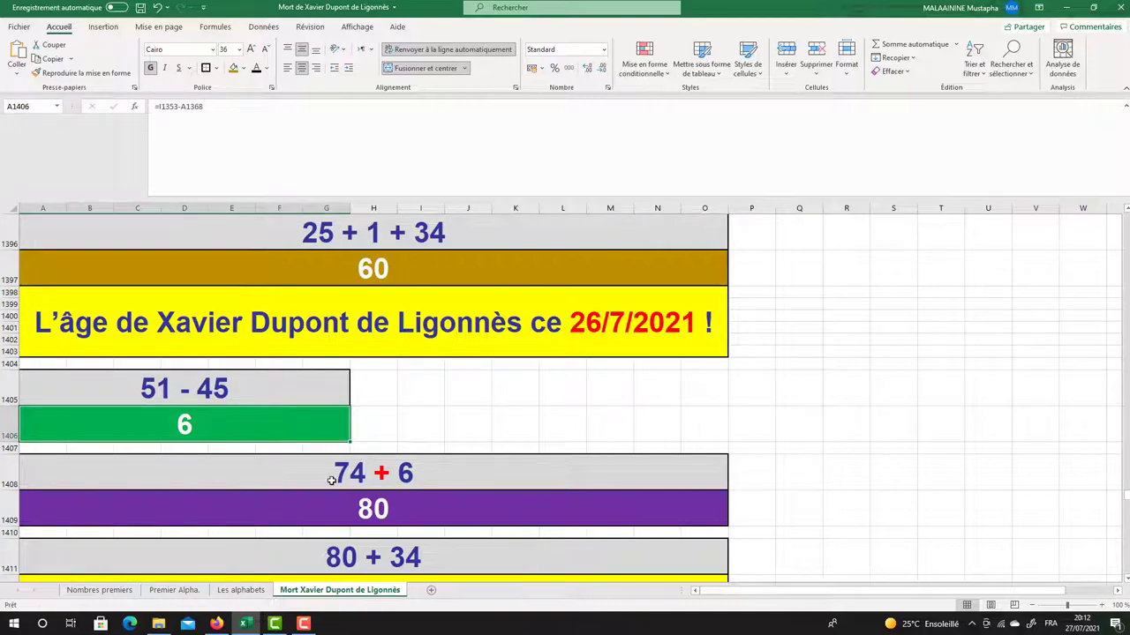
Trace the "Somme AVEC les rangs" total in I1368 and check the addition in A1409
scroll(460, 447, up, 7)
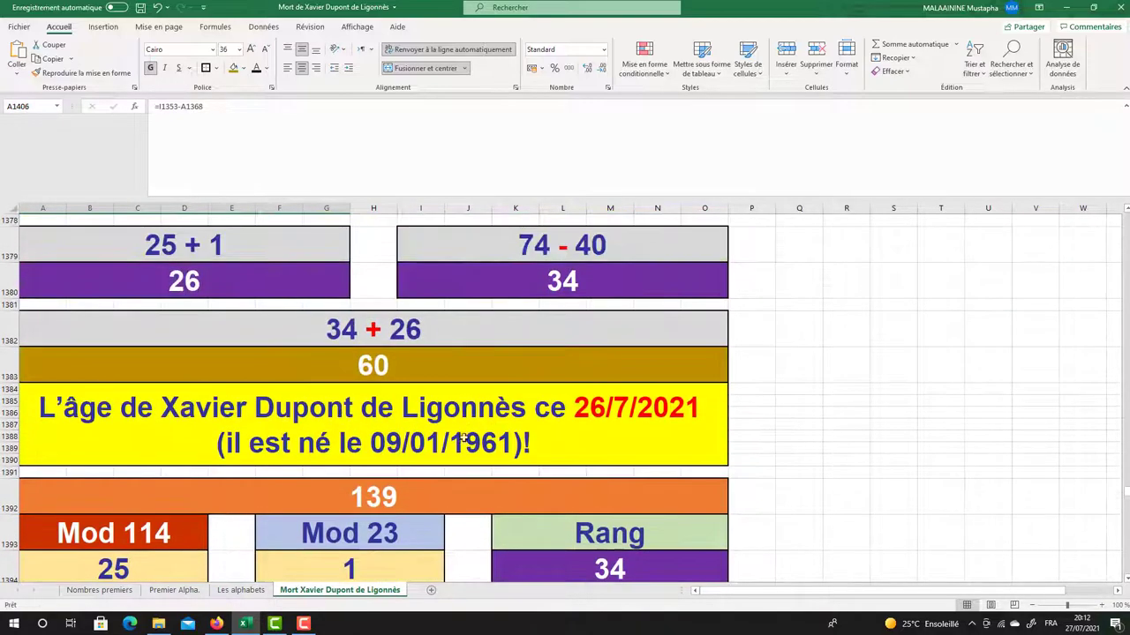
scroll(465, 434, up, 5)
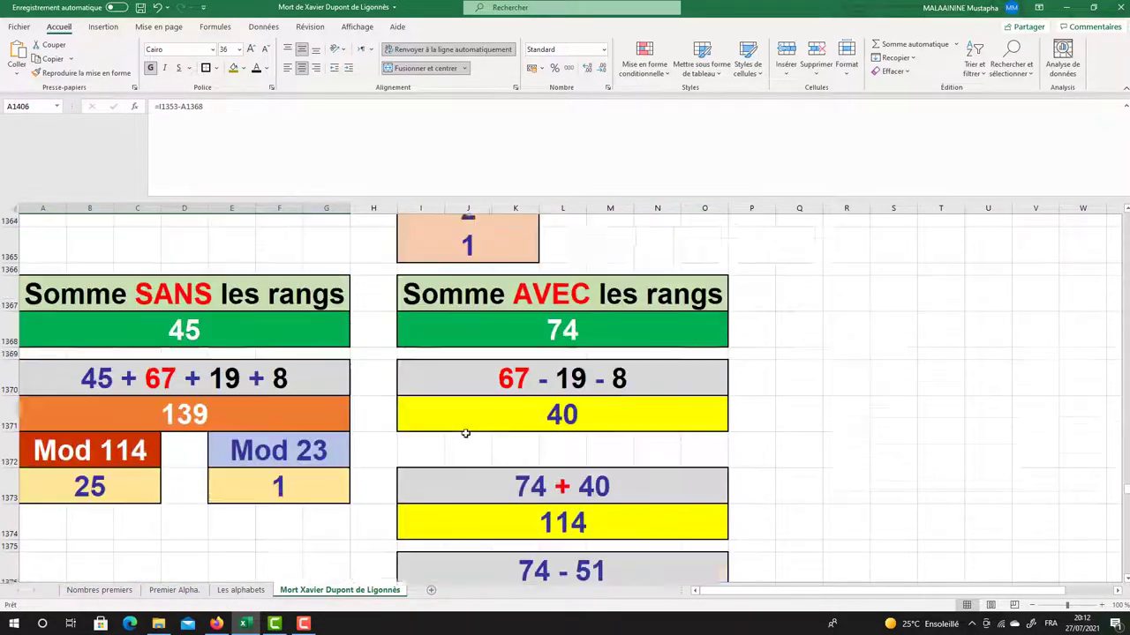
click(534, 397)
scroll(533, 402, down, 12)
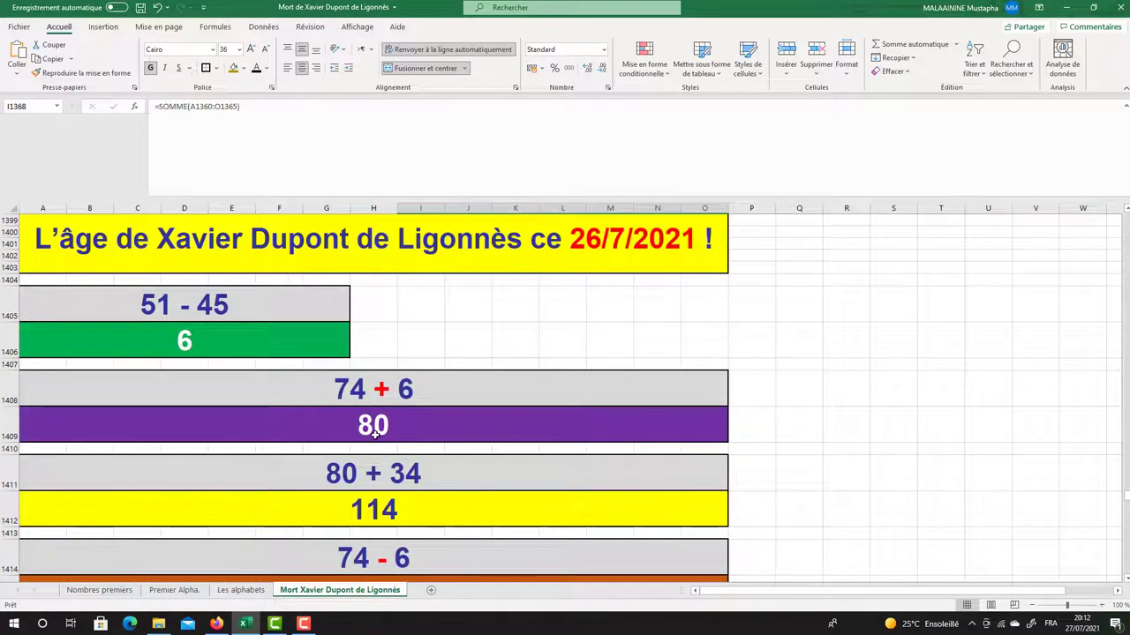
click(373, 432)
Trace the Rang value in K1394 and check the formulas in A1412 and A1415
scroll(374, 432, up, 3)
click(555, 339)
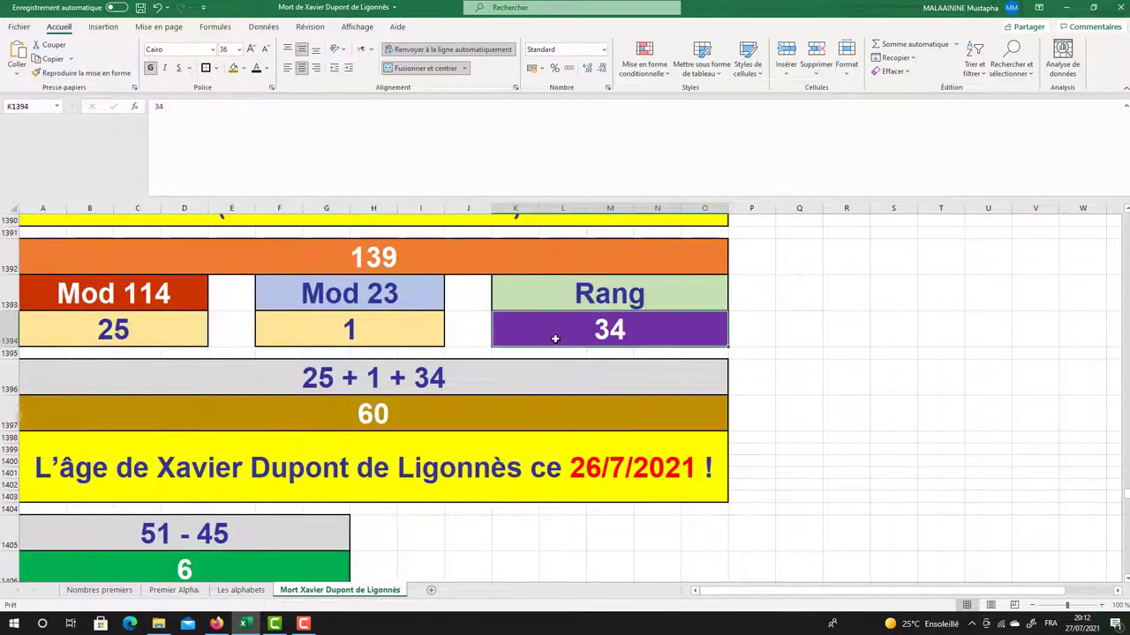
scroll(555, 339, down, 5)
click(380, 429)
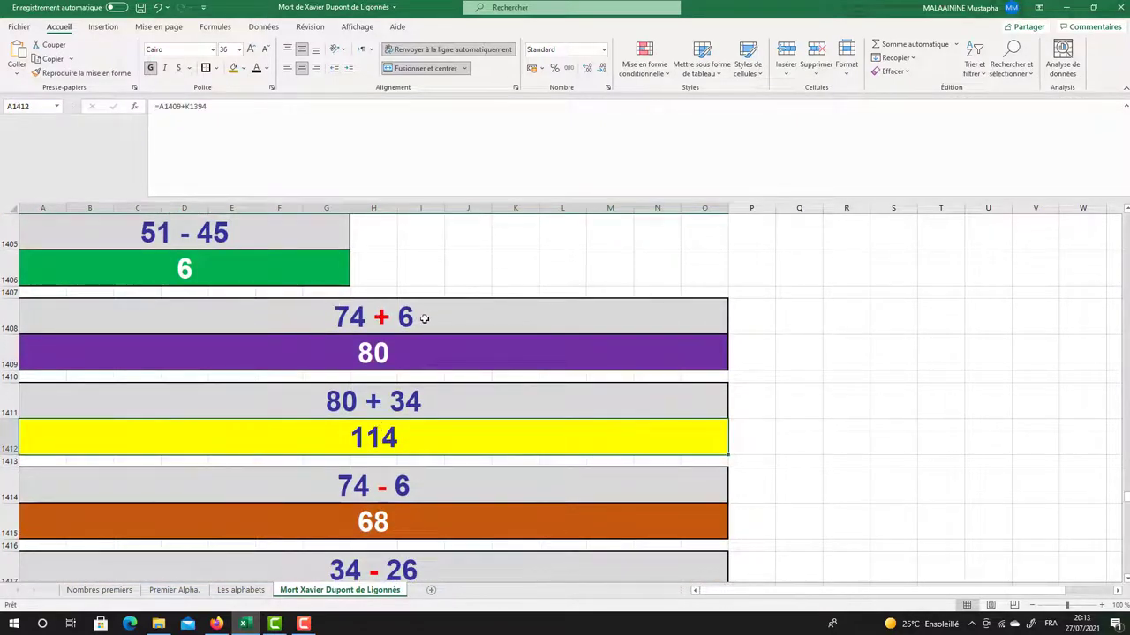
scroll(420, 320, down, 1)
click(369, 429)
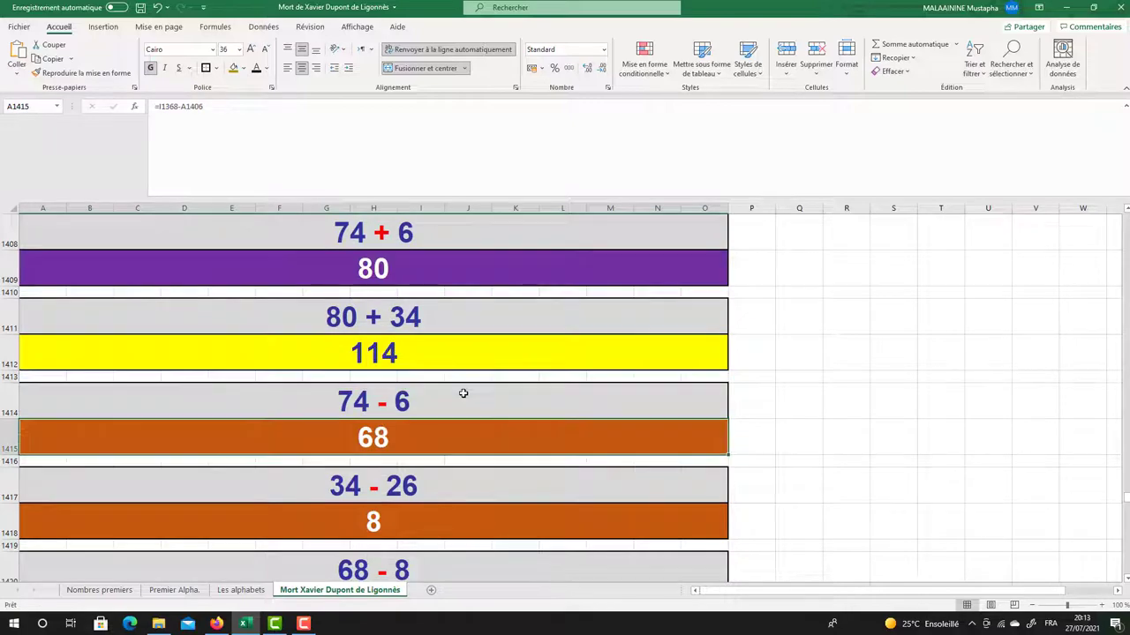
Look back at the results in row 1380 and check the formula in A1418 that subtracts A1380 from I1380
scroll(461, 391, up, 5)
scroll(463, 392, up, 5)
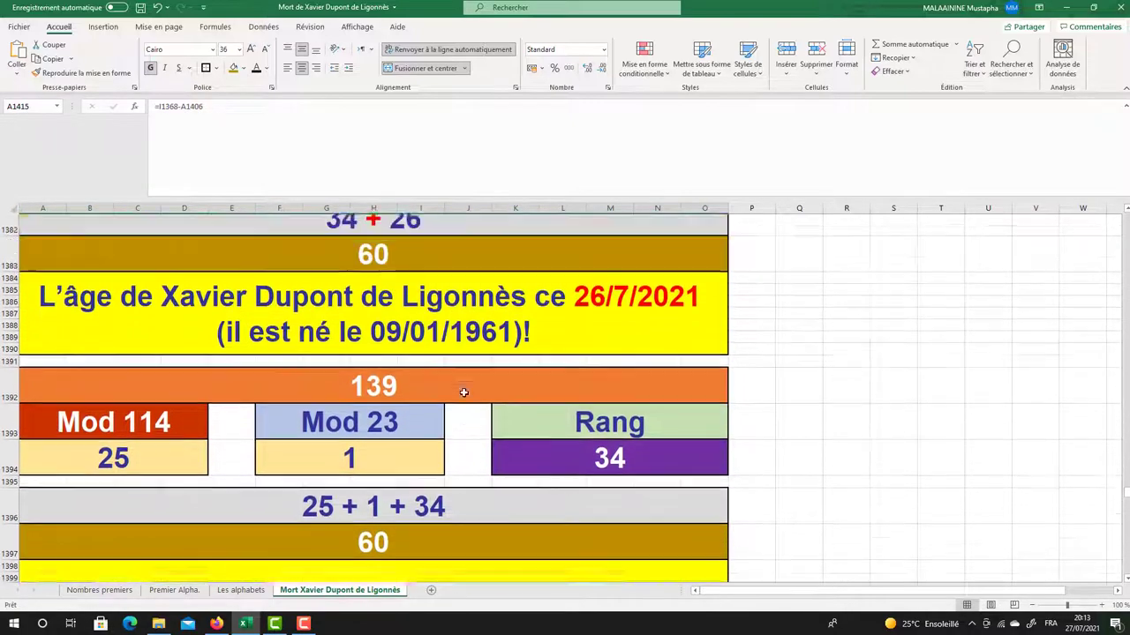
scroll(464, 393, up, 2)
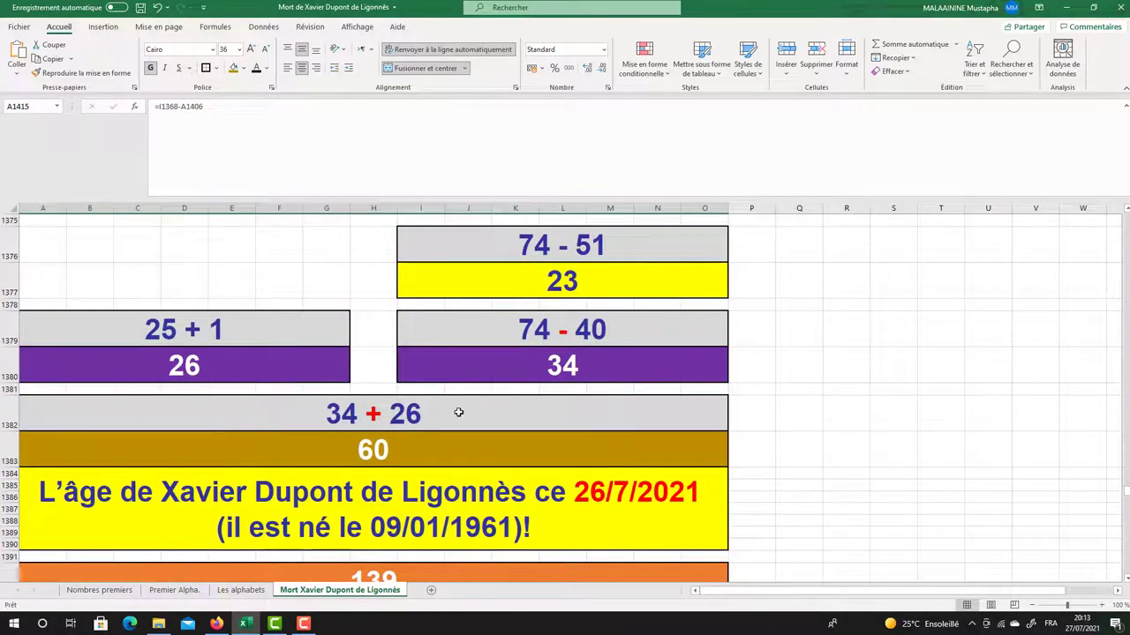
scroll(434, 415, down, 9)
scroll(430, 425, down, 4)
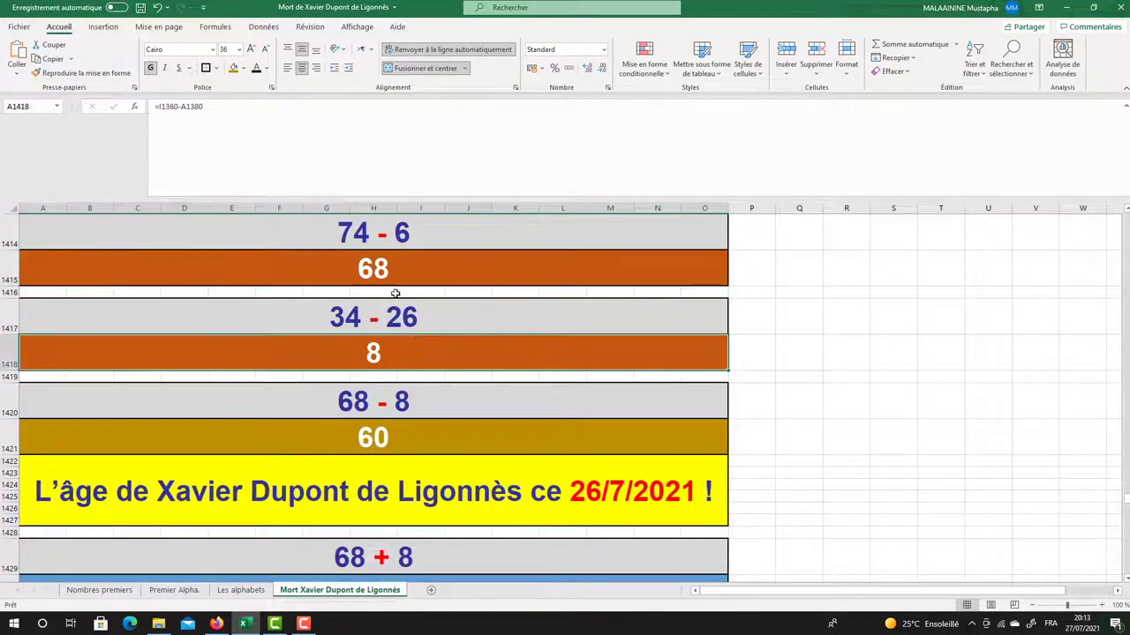
click(375, 360)
Check the formulas in A1421 and A1430 that subtract and add A1415 and A1418, rechecking A1418
scroll(377, 361, down, 1)
click(378, 360)
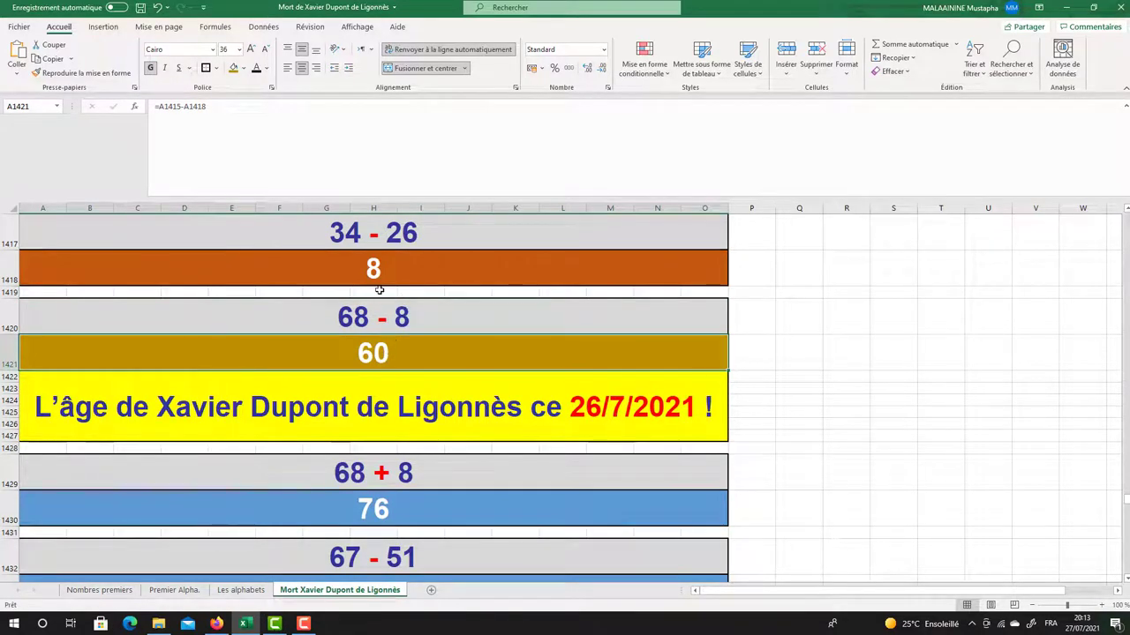
scroll(379, 289, up, 1)
click(375, 358)
scroll(375, 357, down, 1)
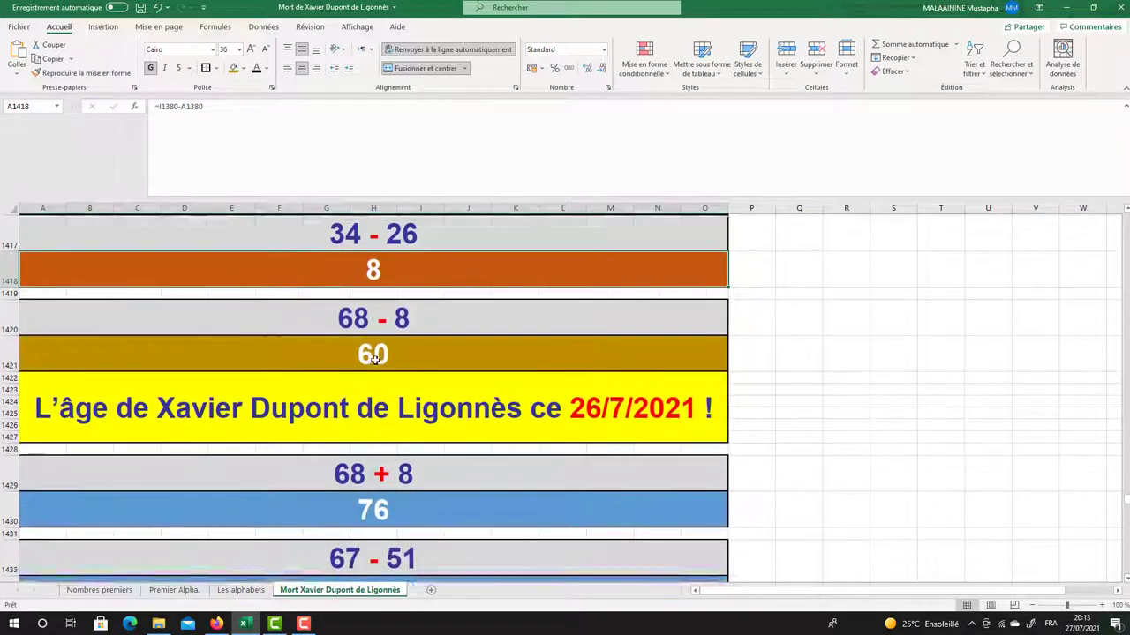
scroll(375, 357, down, 1)
click(367, 415)
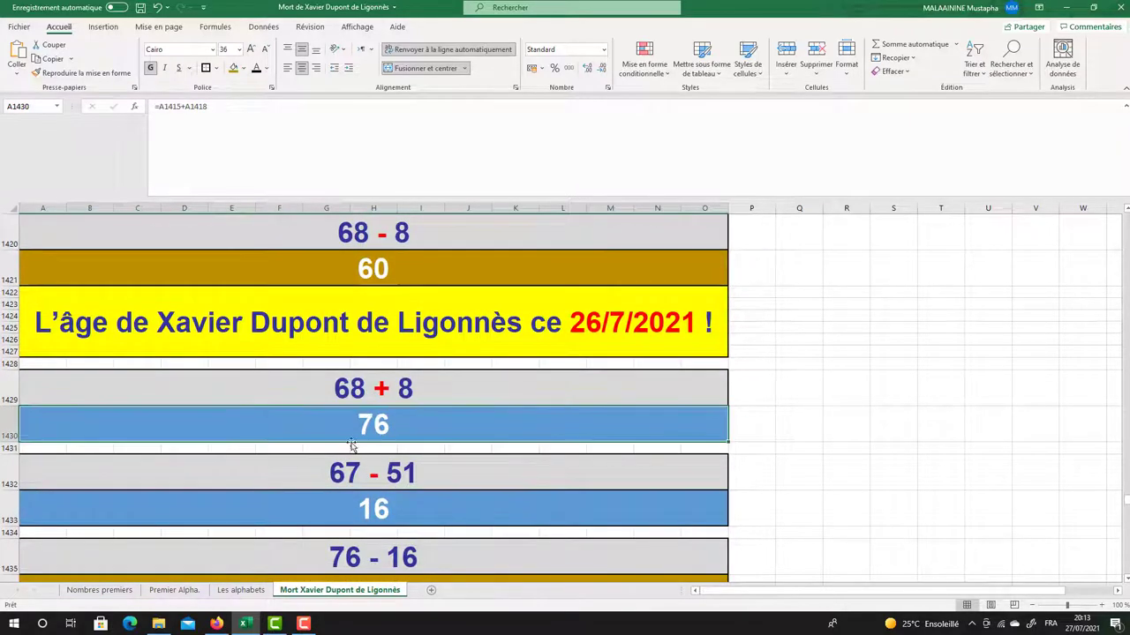
Trace the source values in A1353 and I1353 behind the "67 - 51" subtraction
scroll(429, 468, up, 18)
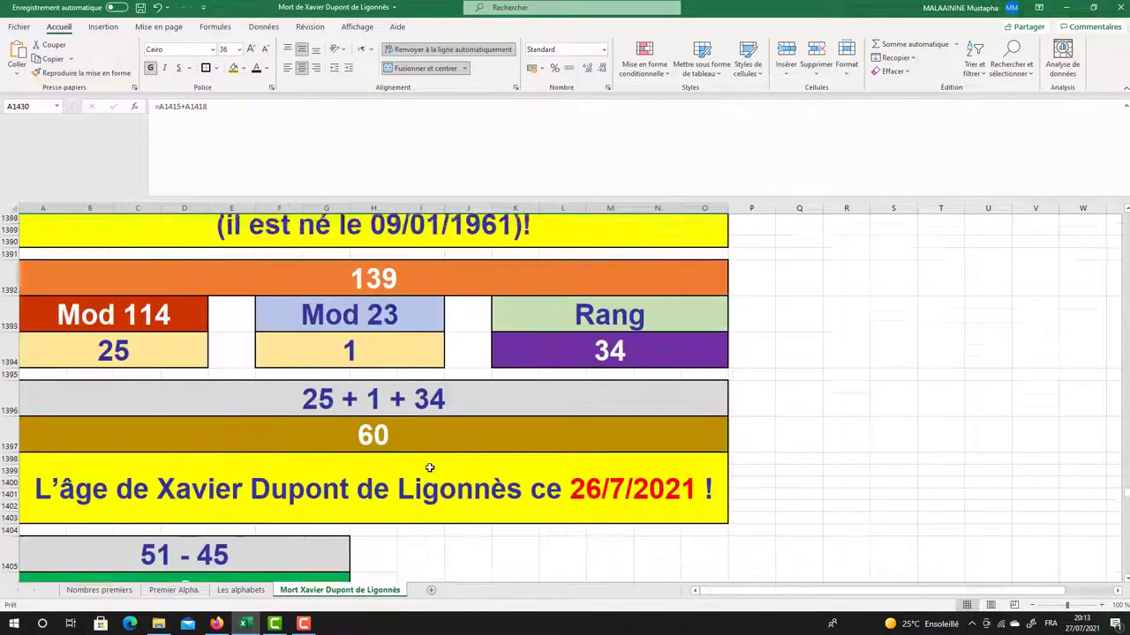
scroll(429, 468, up, 7)
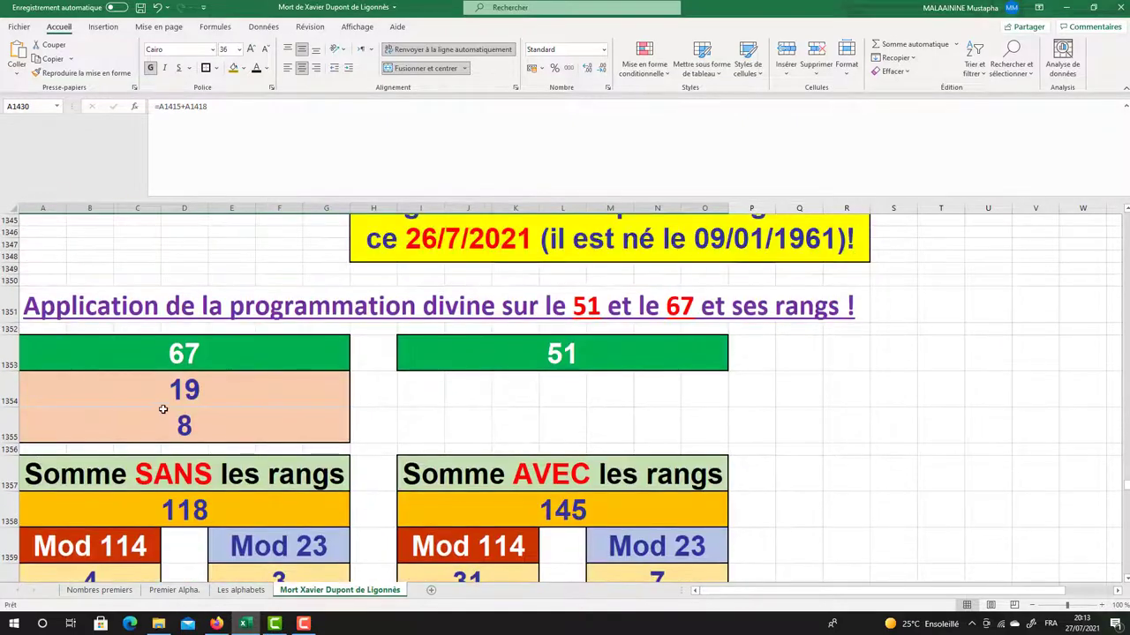
click(194, 349)
click(570, 352)
Check the formulas in A1433 and A1430 and the one in A1436 that subtracts them
scroll(572, 353, down, 20)
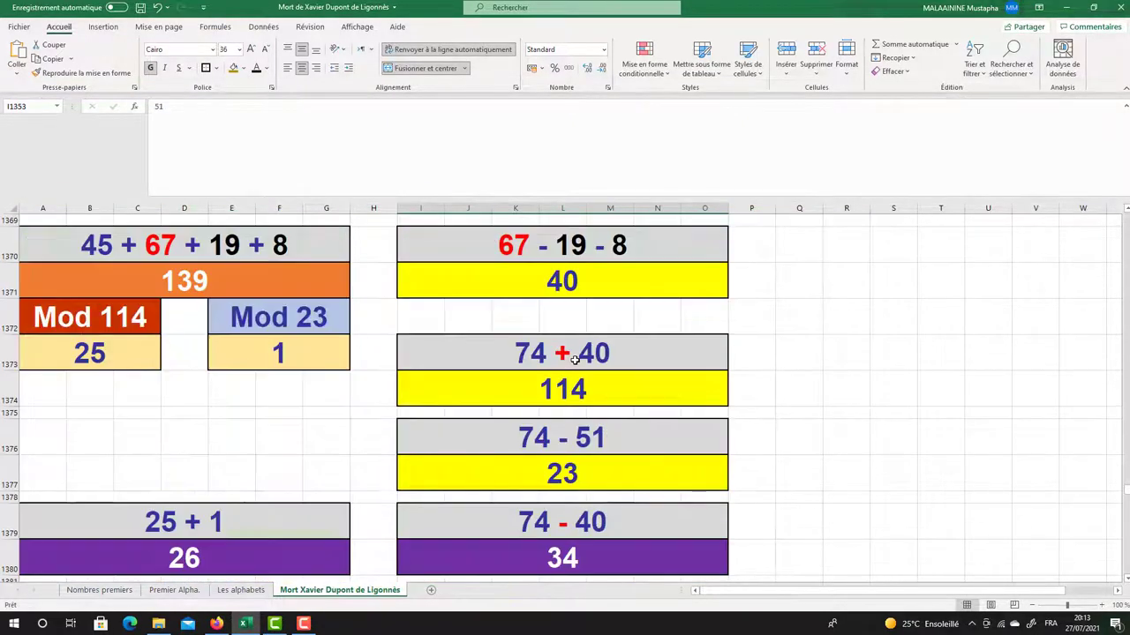
scroll(575, 360, down, 6)
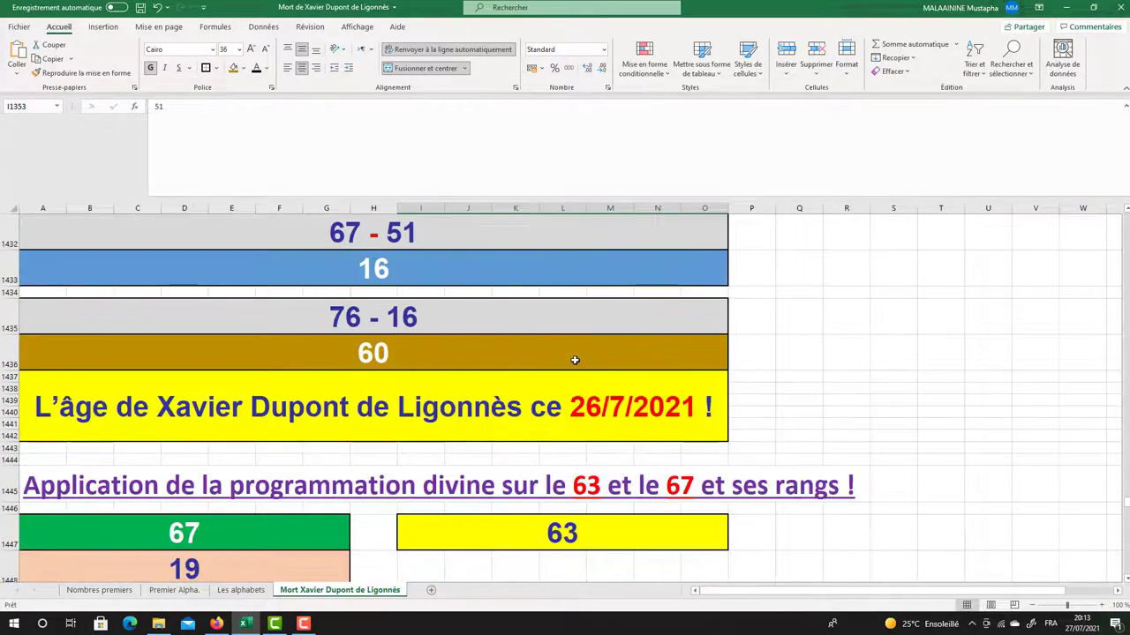
scroll(557, 359, up, 1)
click(377, 350)
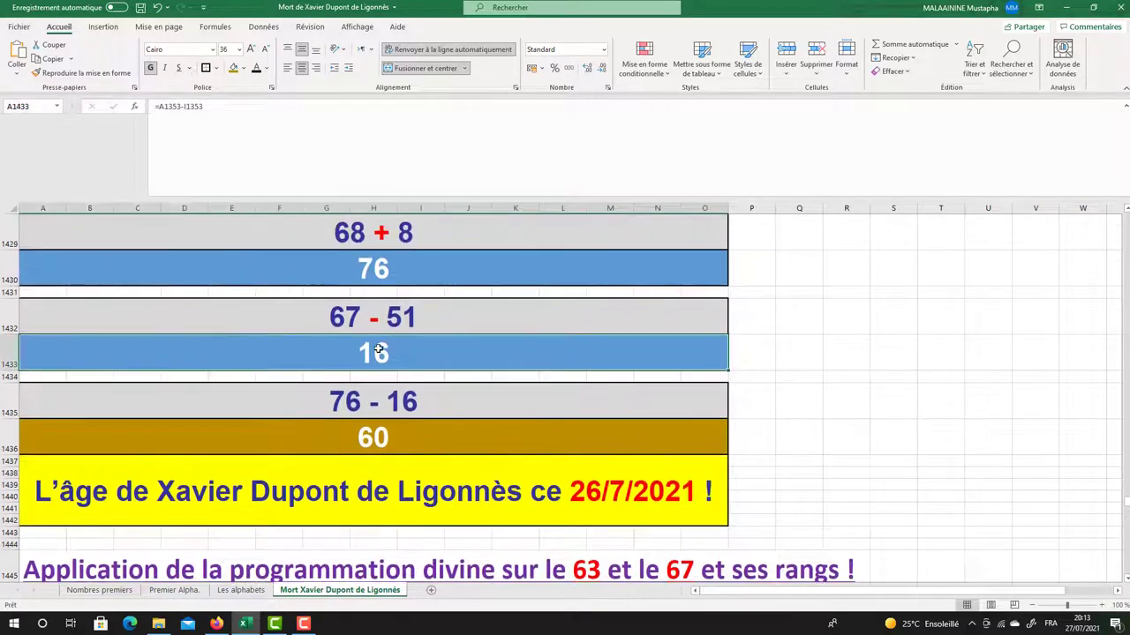
click(377, 278)
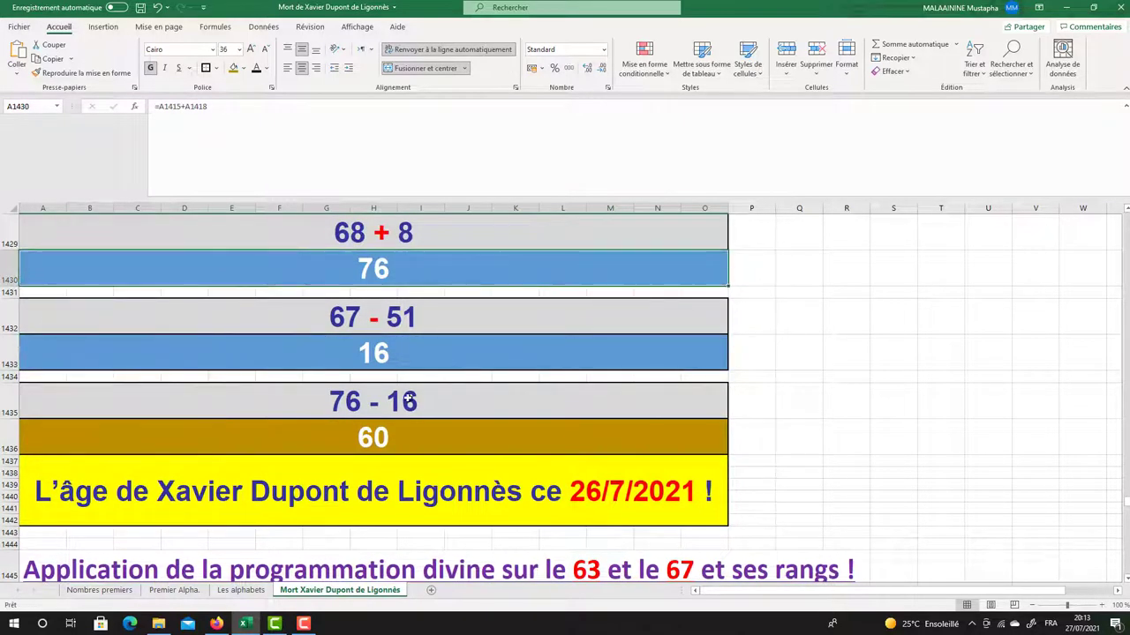
click(374, 439)
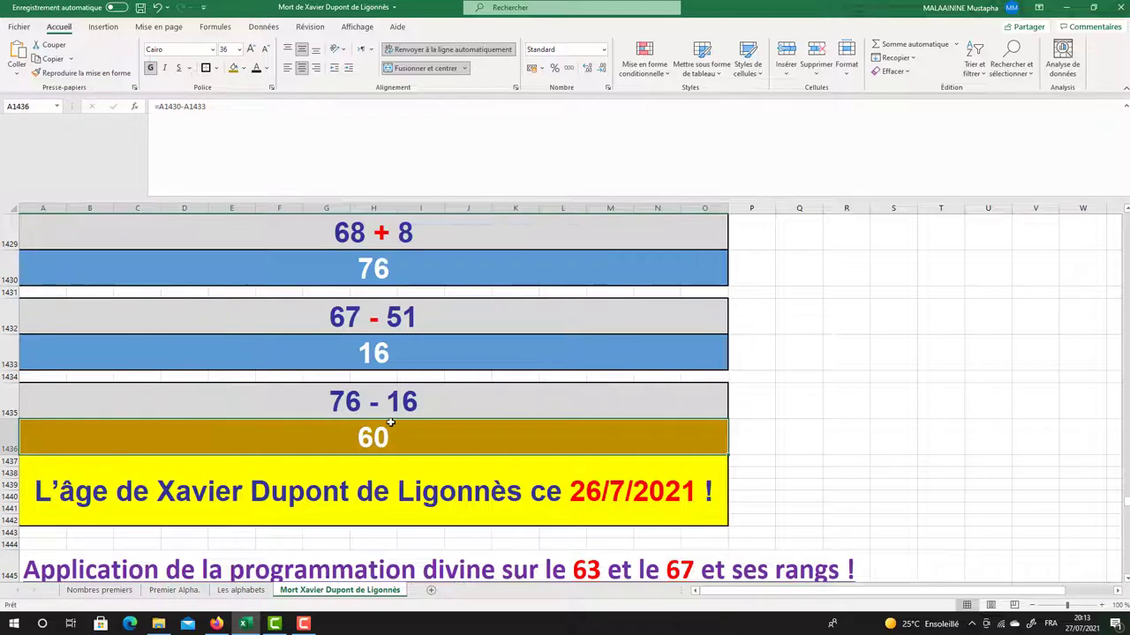
Inspect the value in I1447 and the formulas for the sums without and with ranks in A1452 and I1452
scroll(390, 422, down, 2)
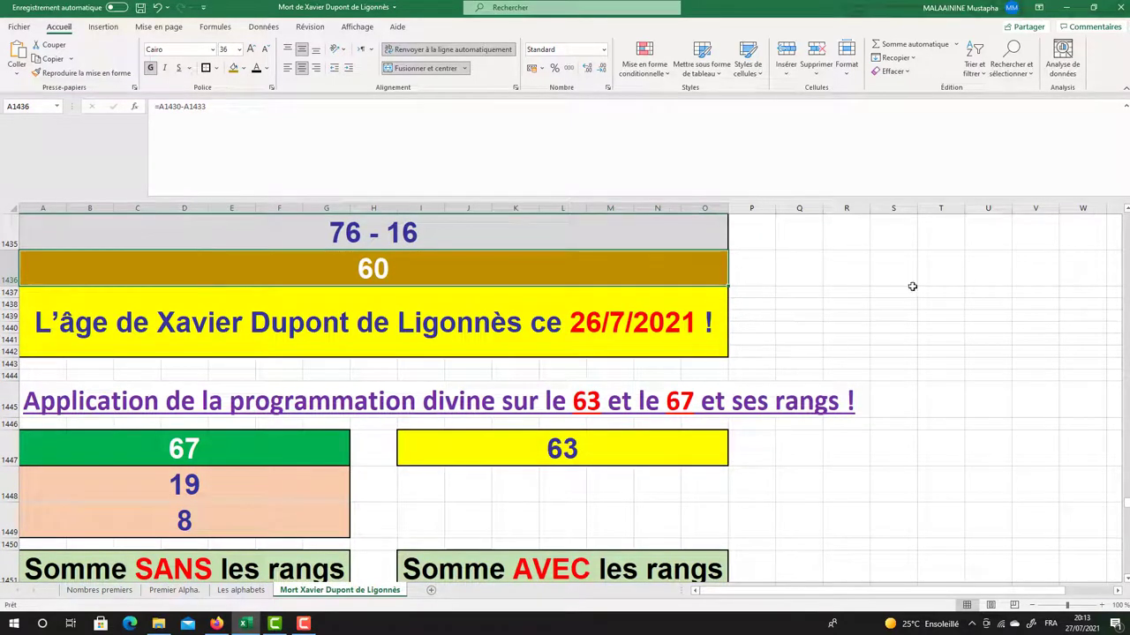
click(592, 448)
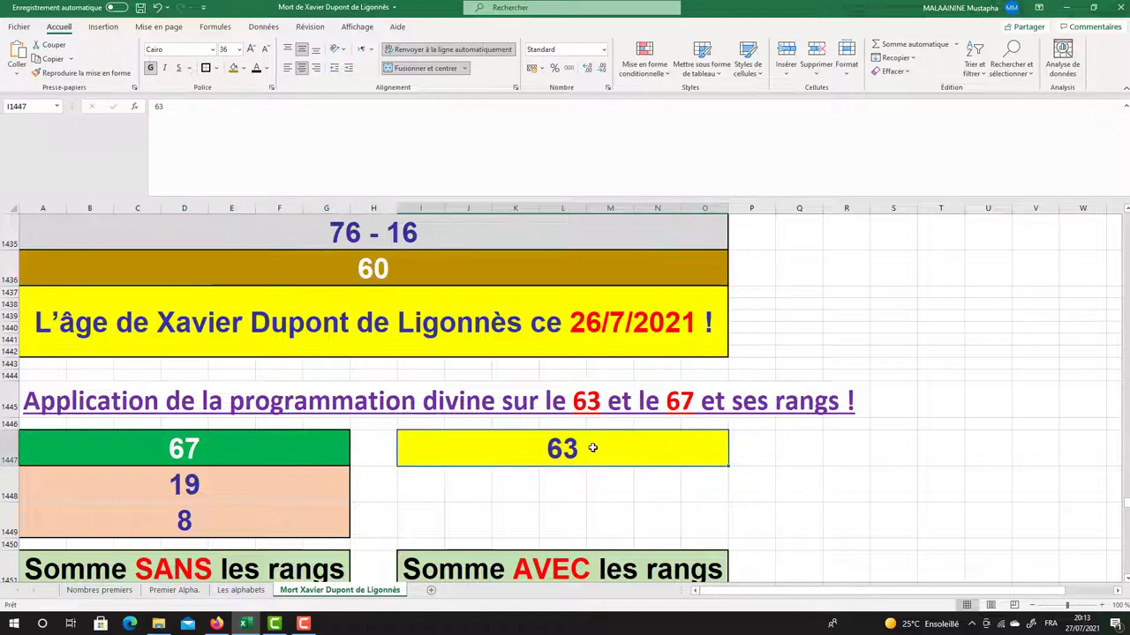
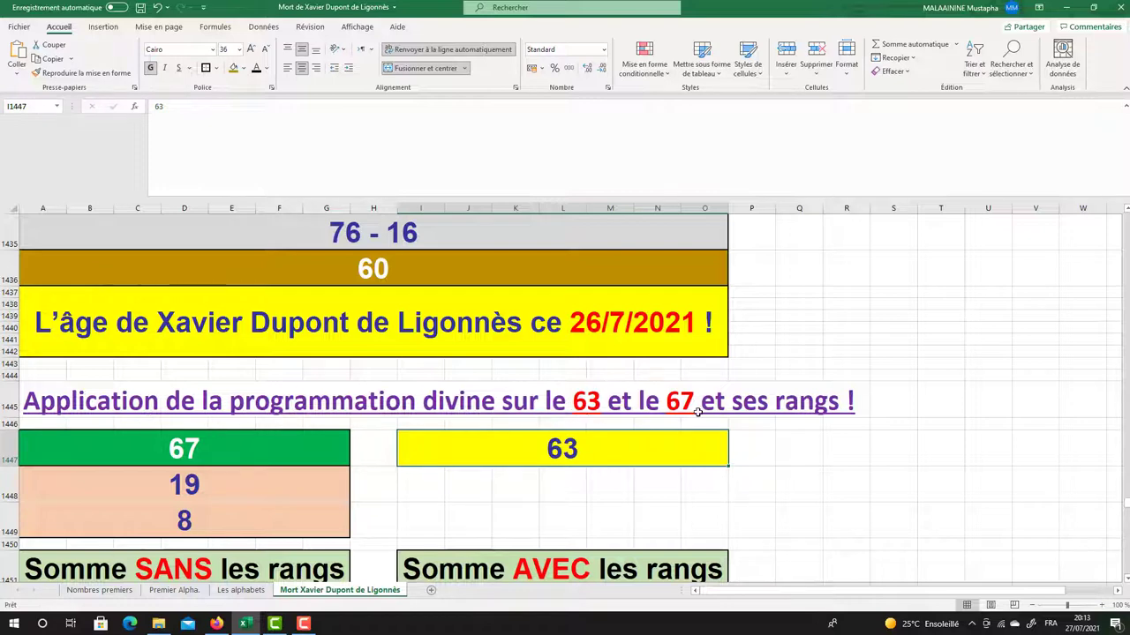
scroll(698, 412, down, 2)
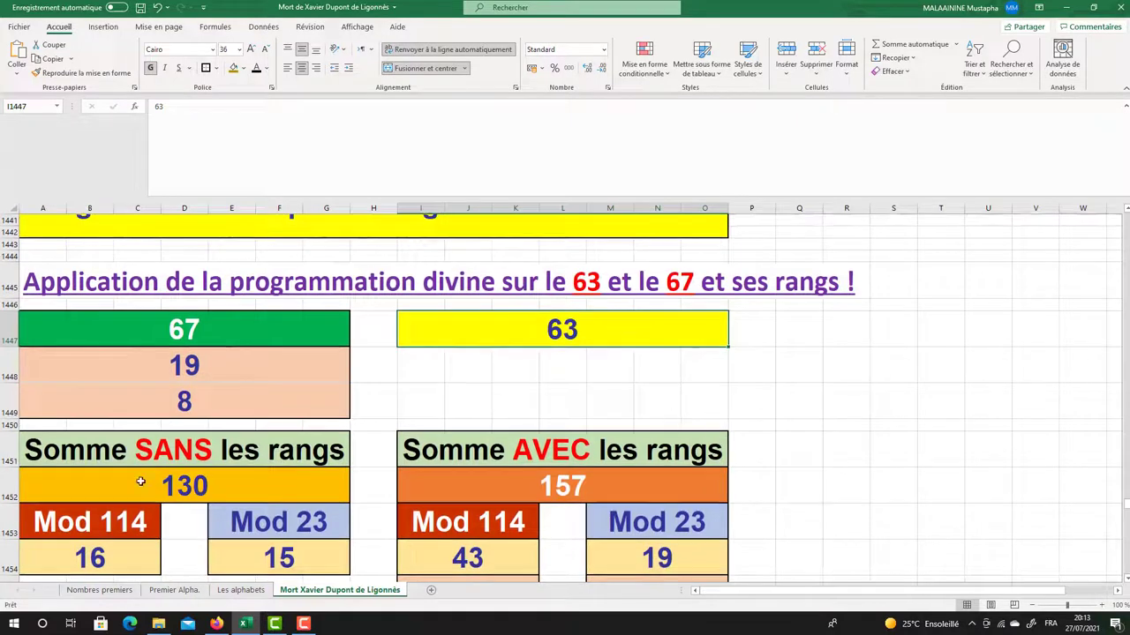
double_click(139, 483)
key(Return)
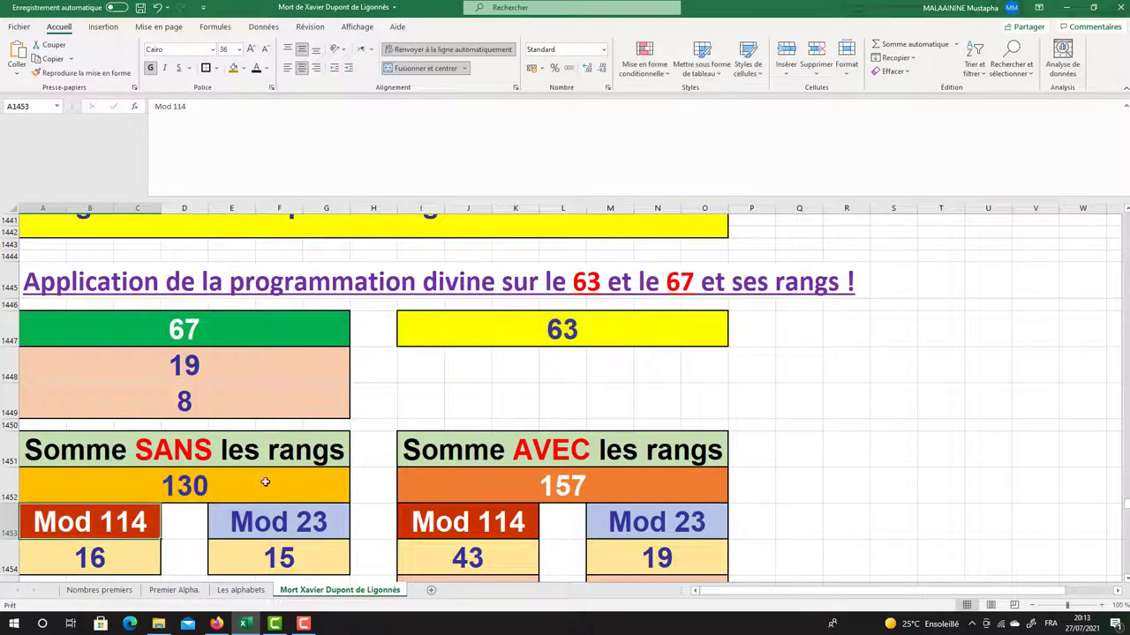
double_click(479, 491)
key(Return)
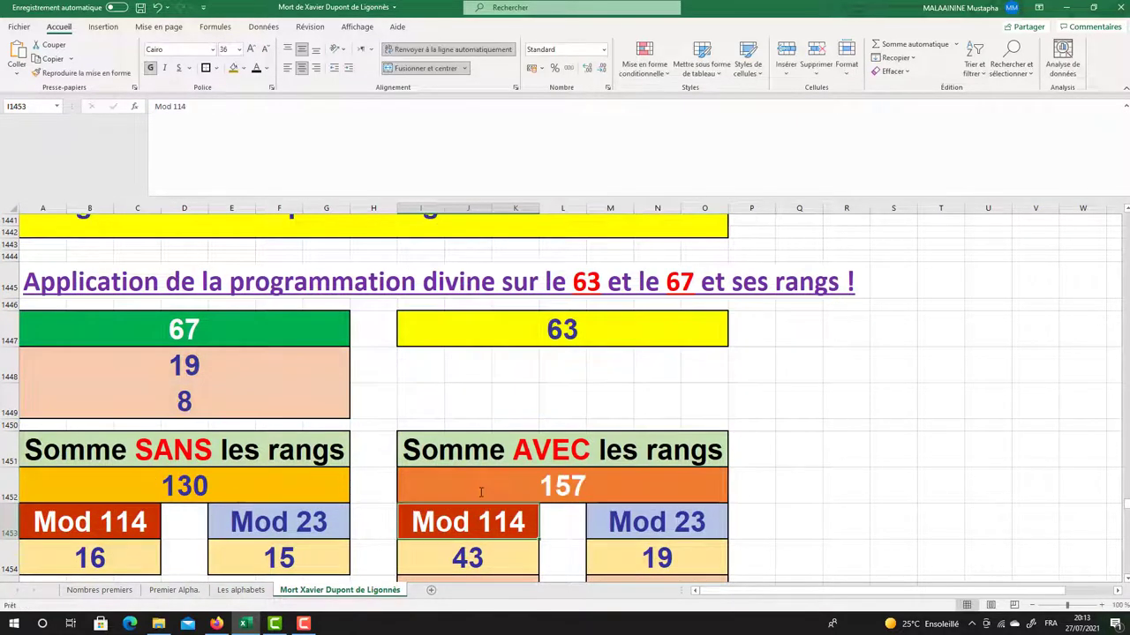
Check the Mod 114 and Mod 23 formulas in row 1454 for the sums without and with ranks
scroll(475, 487, down, 2)
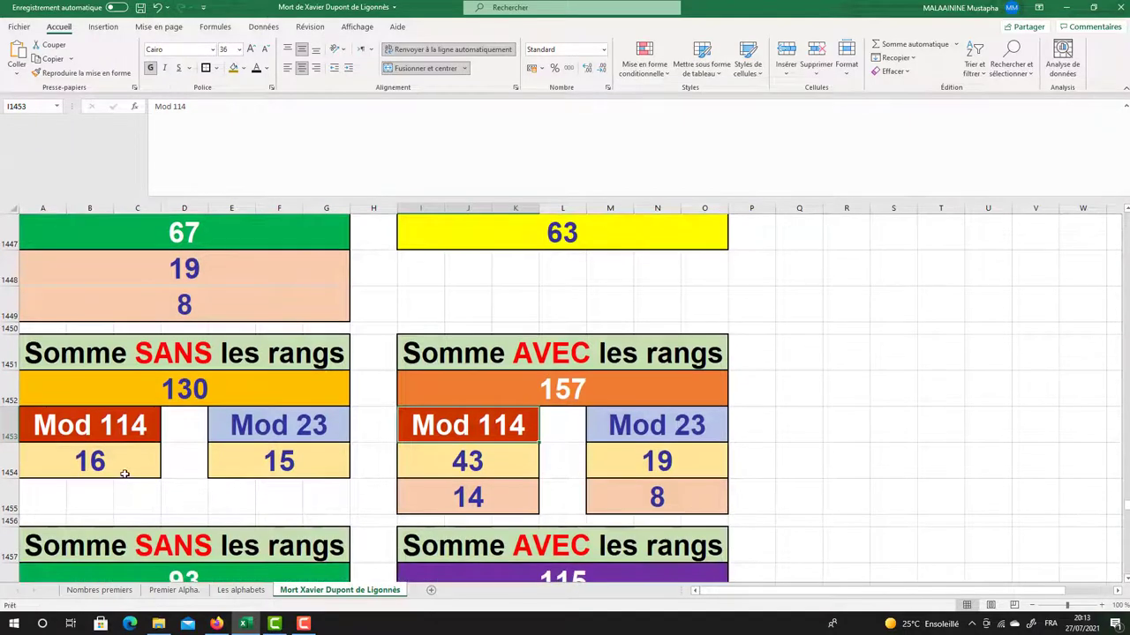
click(126, 476)
click(261, 457)
click(510, 452)
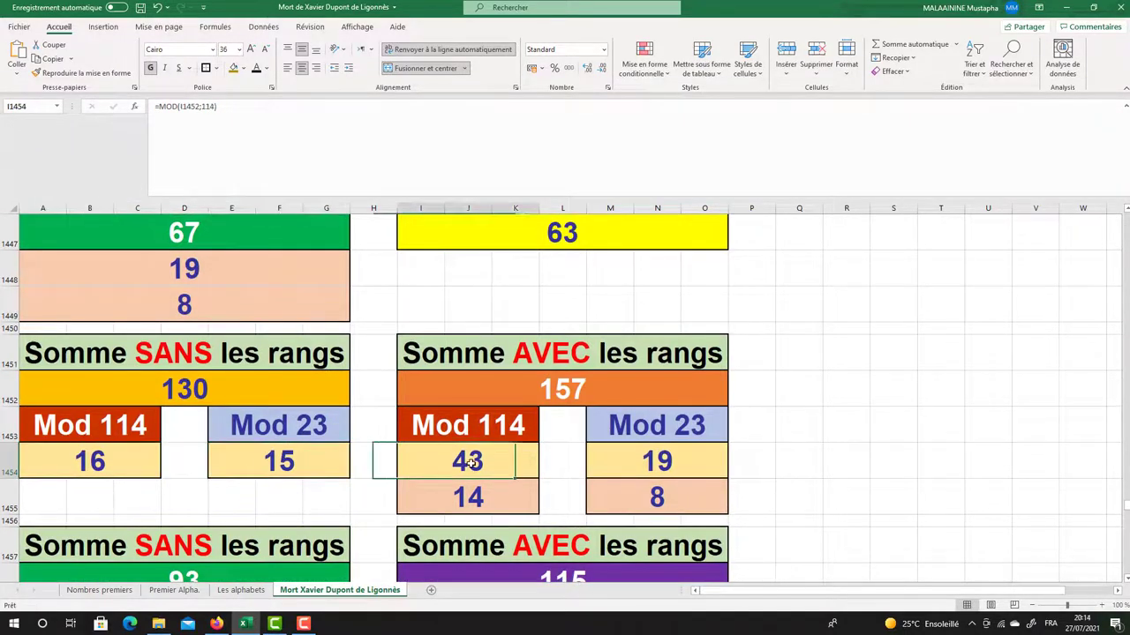
click(675, 449)
Check the formulas in A1458 and I1458 that sum the remainders without and with ranks
scroll(673, 449, down, 1)
scroll(664, 445, up, 1)
scroll(664, 445, down, 1)
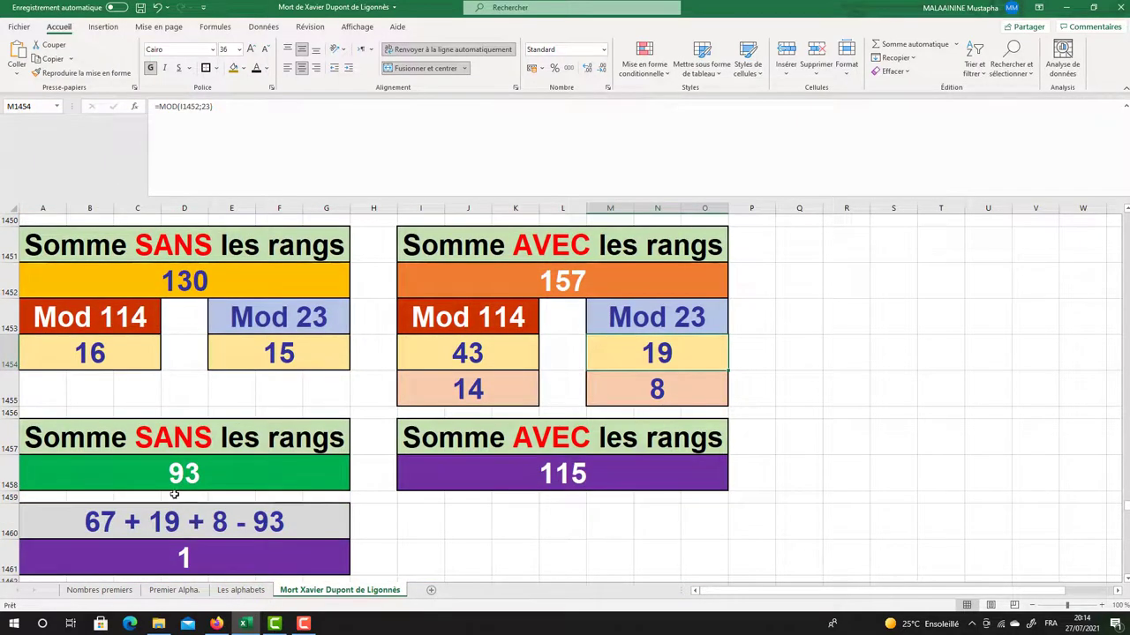
double_click(167, 475)
key(Return)
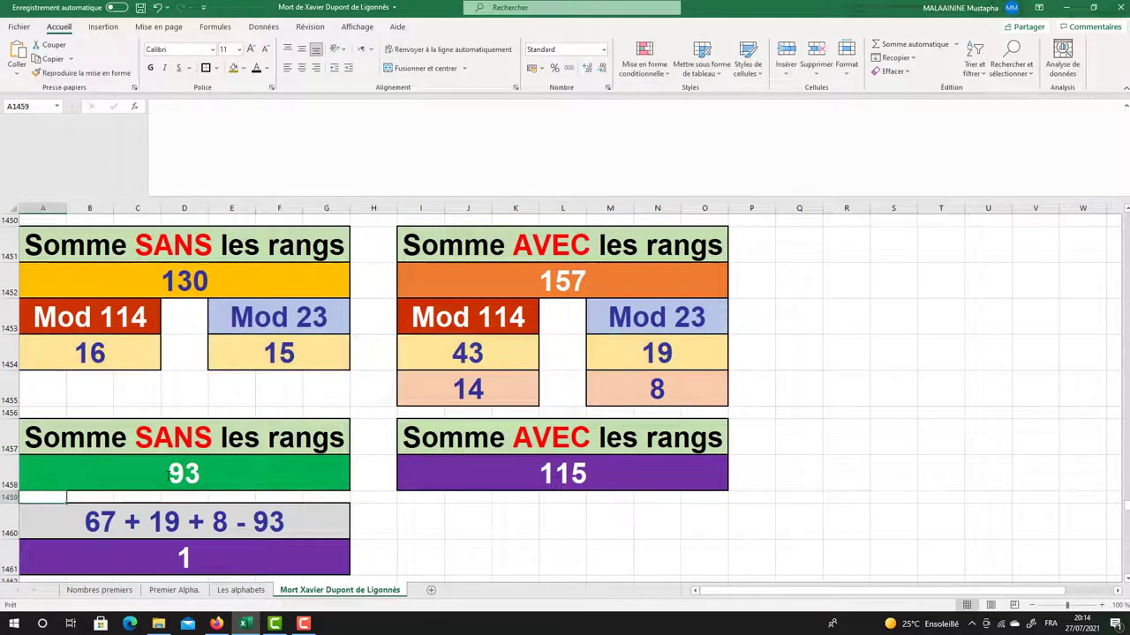
double_click(537, 477)
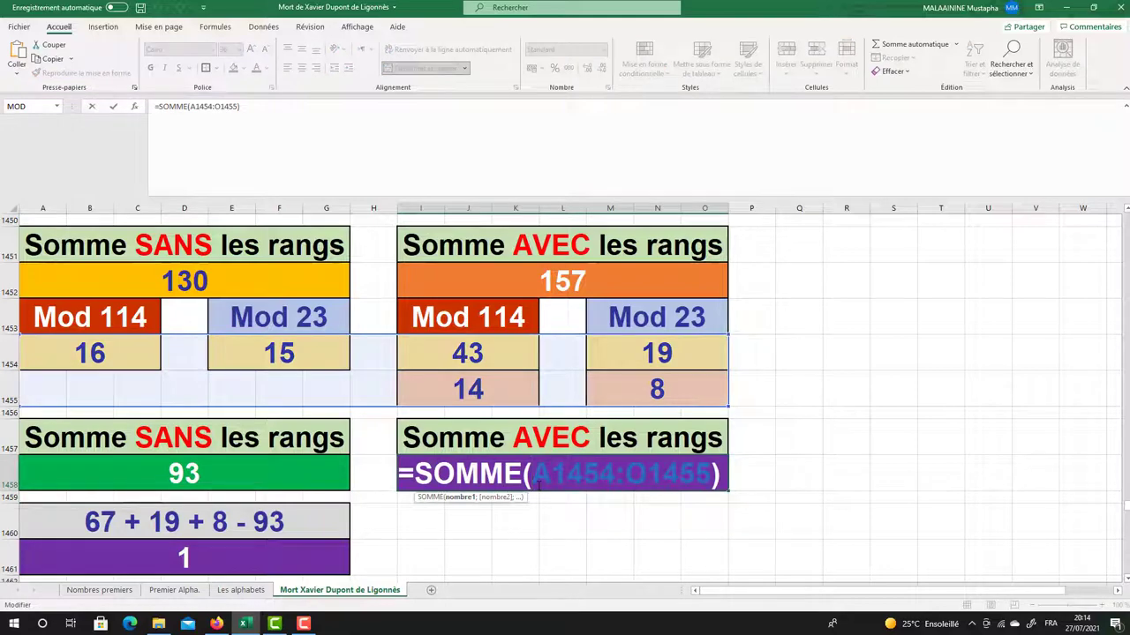
key(Return)
Trace the values in A1448, A1449 and A1458 behind the "67 + 19 + 8 - 93" formula in A1461
scroll(127, 537, up, 3)
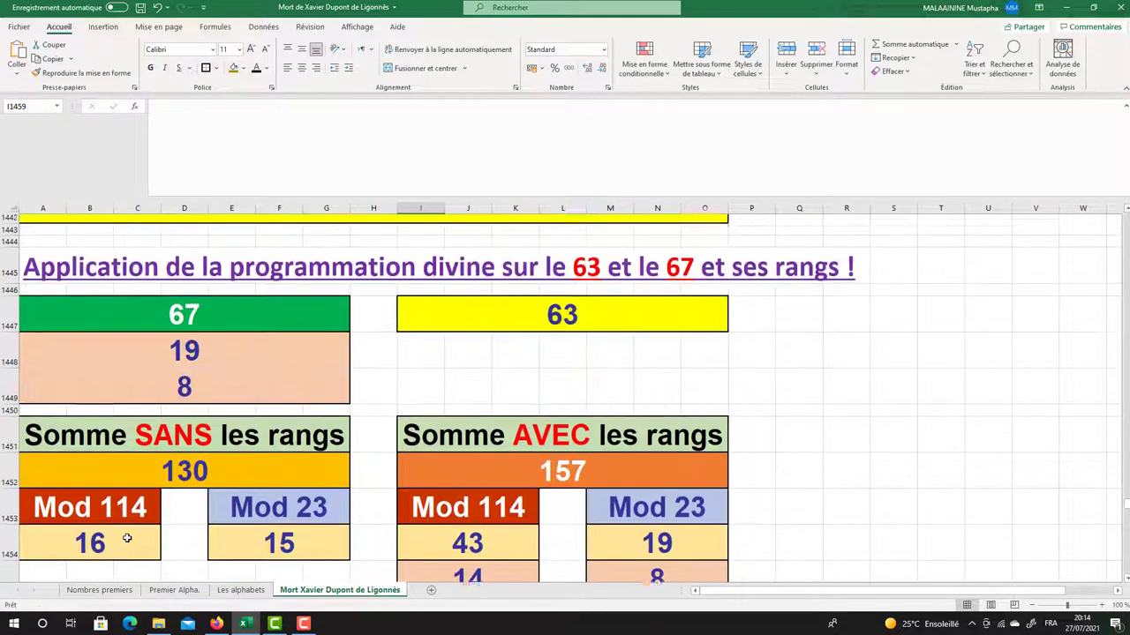
click(181, 367)
click(180, 390)
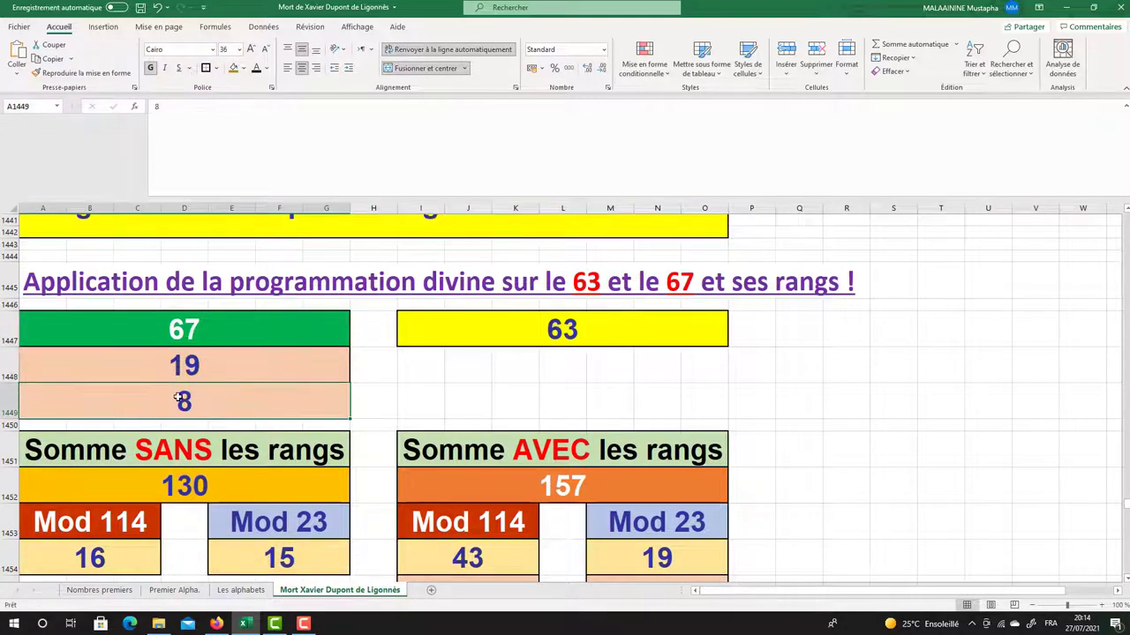
scroll(179, 390, down, 4)
click(179, 390)
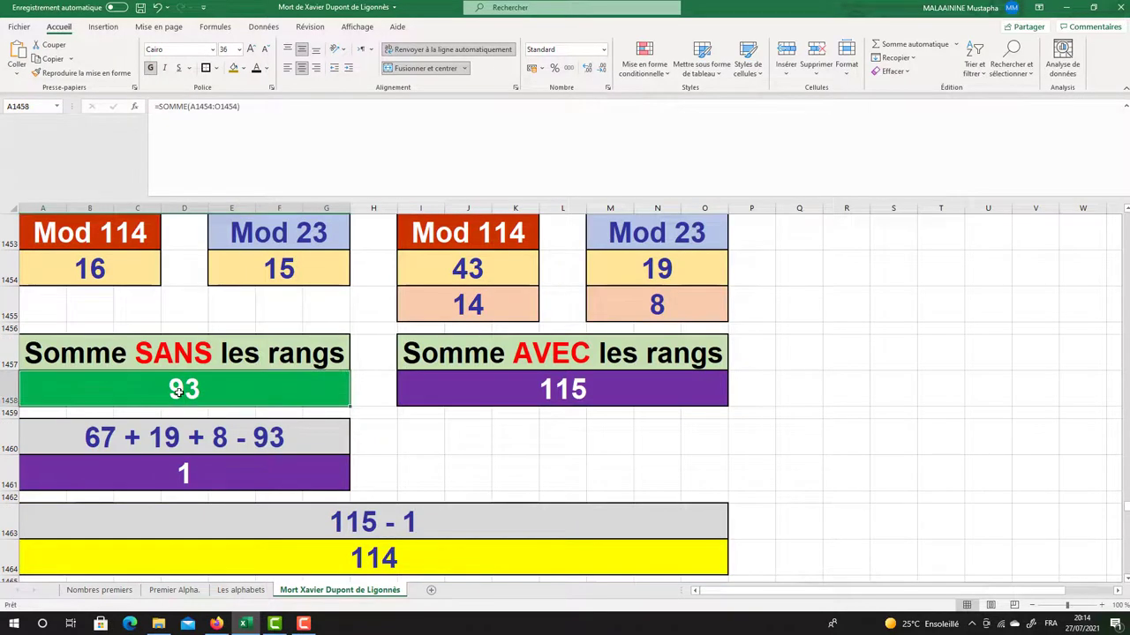
click(188, 476)
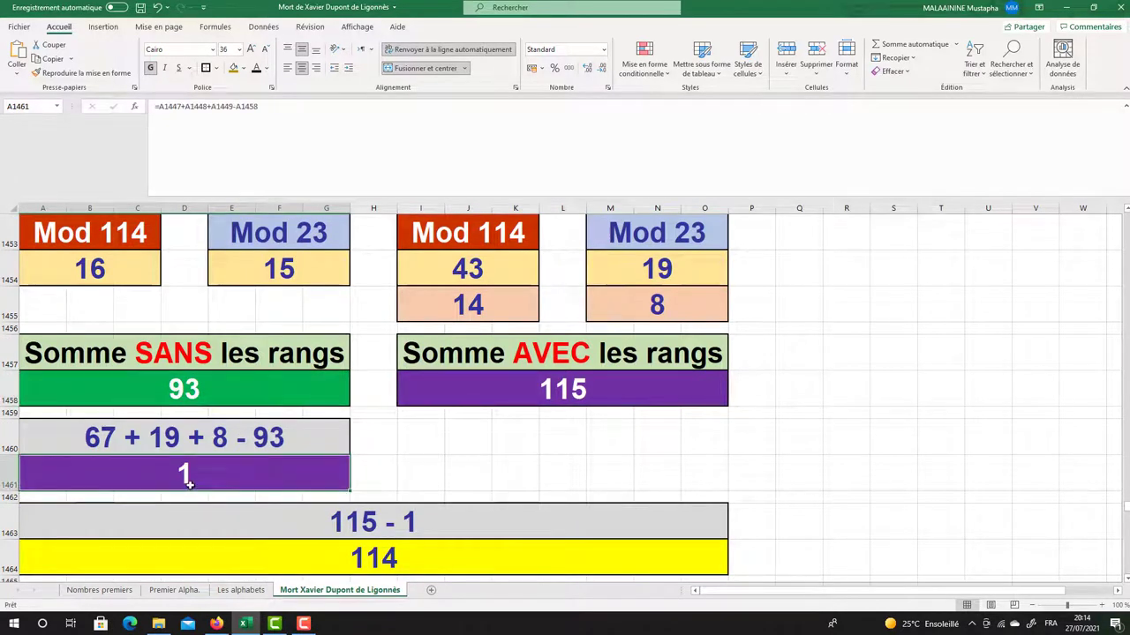
Recheck the sum formula in I1458 and inspect the "115 - 1" formula in A1464
double_click(550, 381)
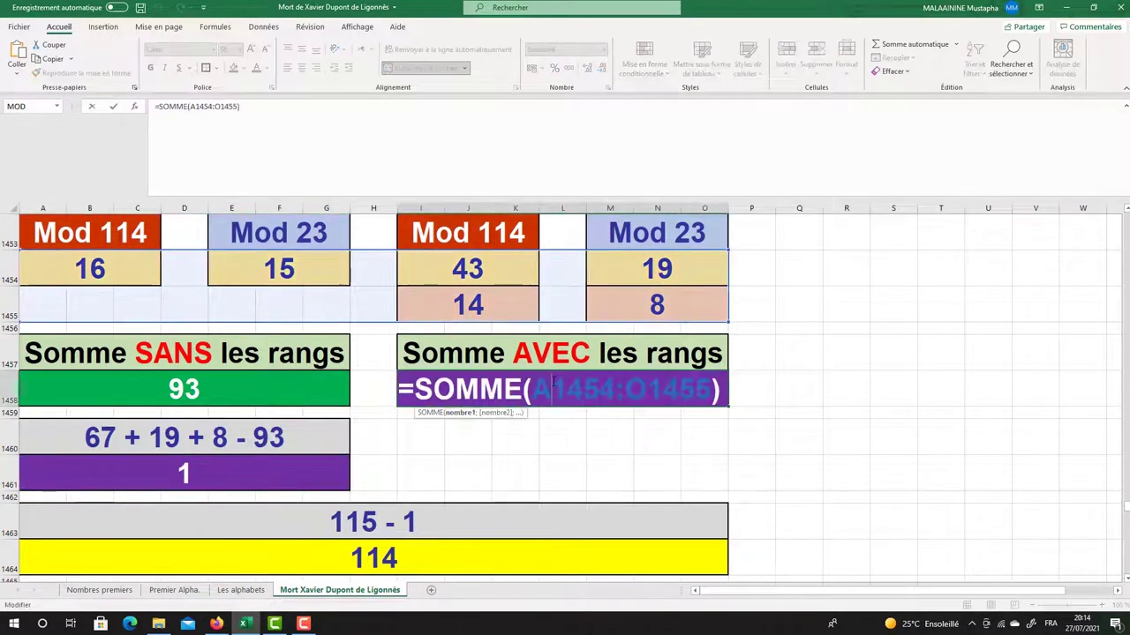
key(Return)
key(Up)
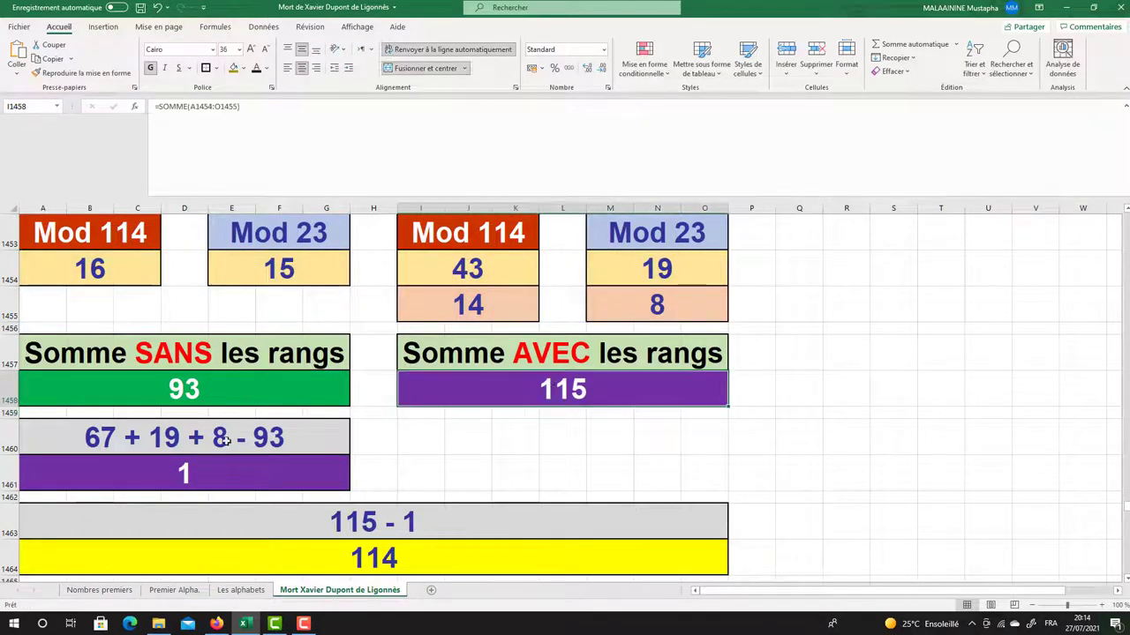
click(335, 549)
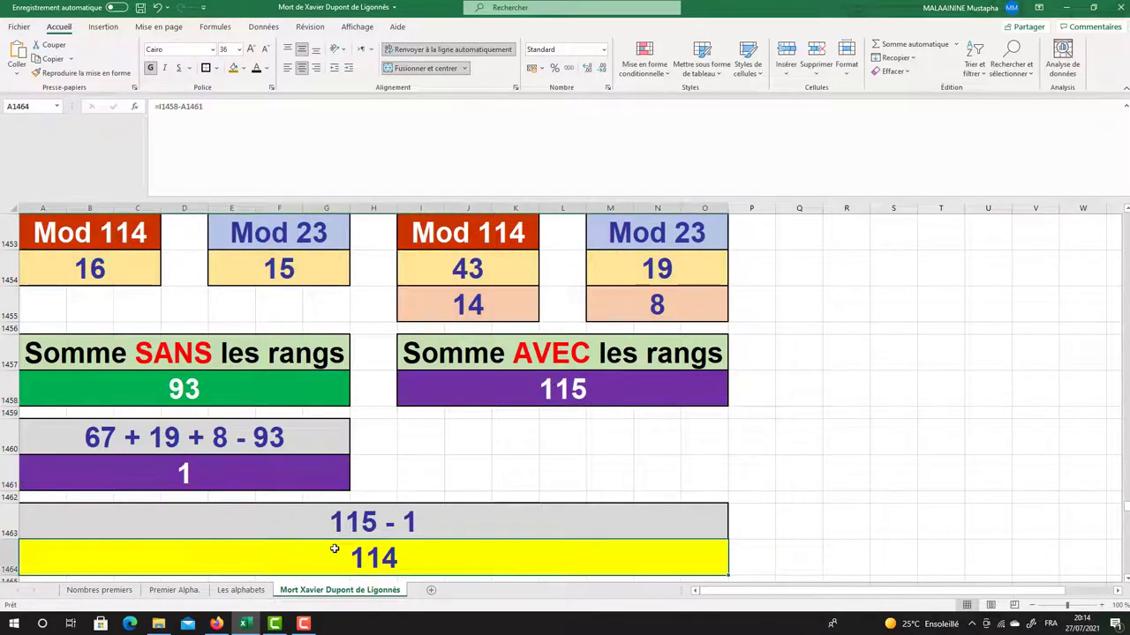
Trace the source cells I1458, A1461 and I1447 behind the "115 + 1 + 63" formula in A1467, reviewing A1447:A1448
scroll(300, 524, down, 1)
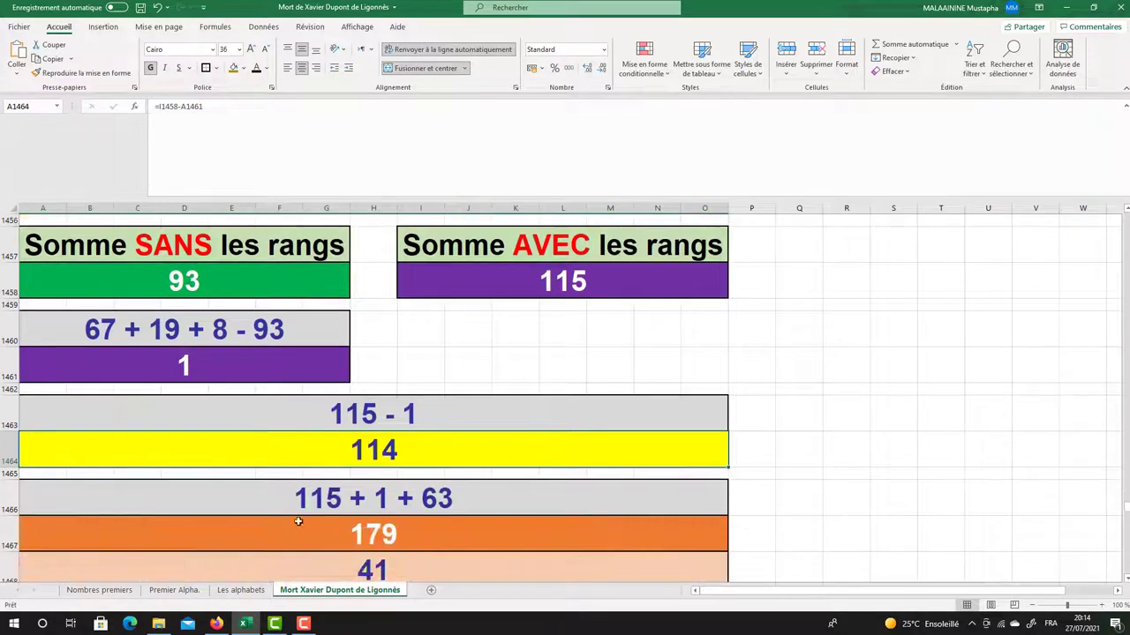
click(533, 269)
click(233, 379)
scroll(383, 361, up, 4)
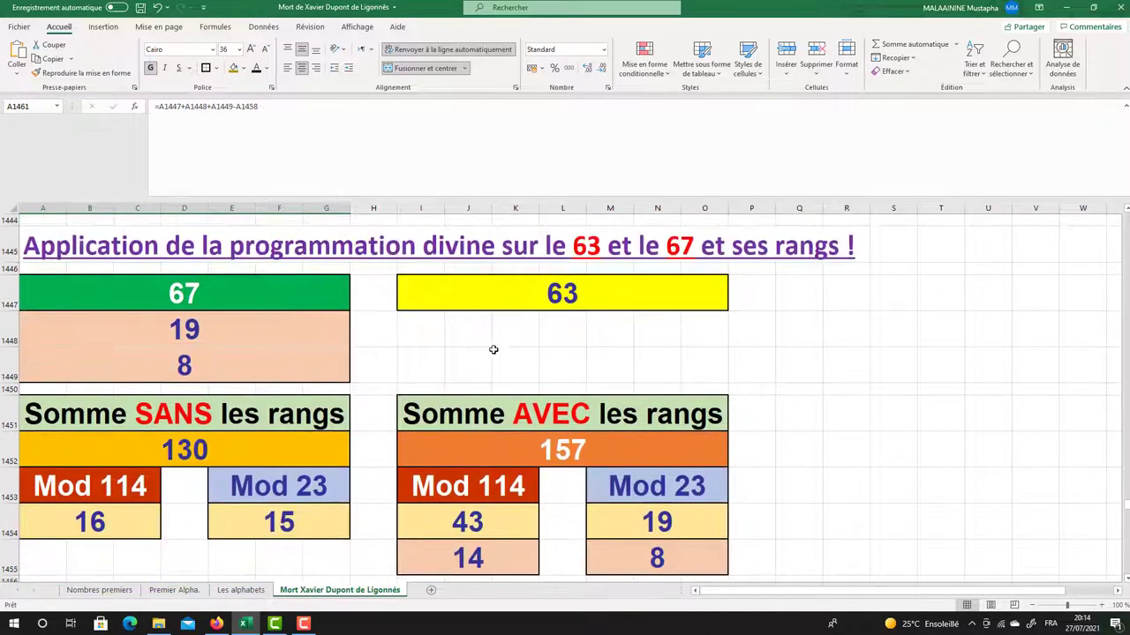
click(534, 313)
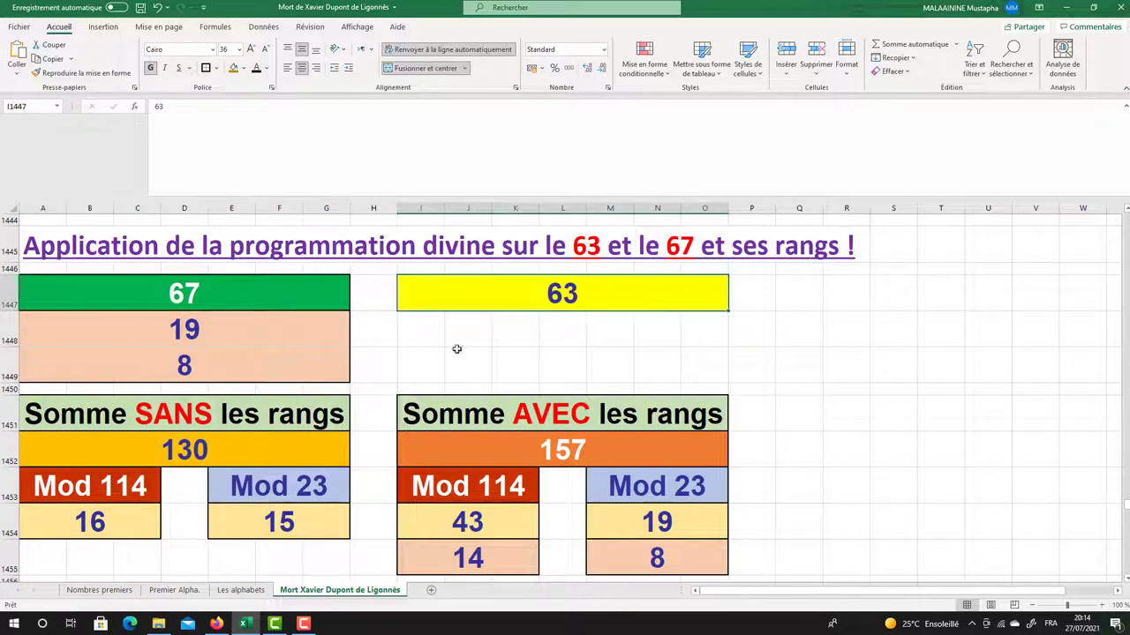
drag(170, 292, 163, 341)
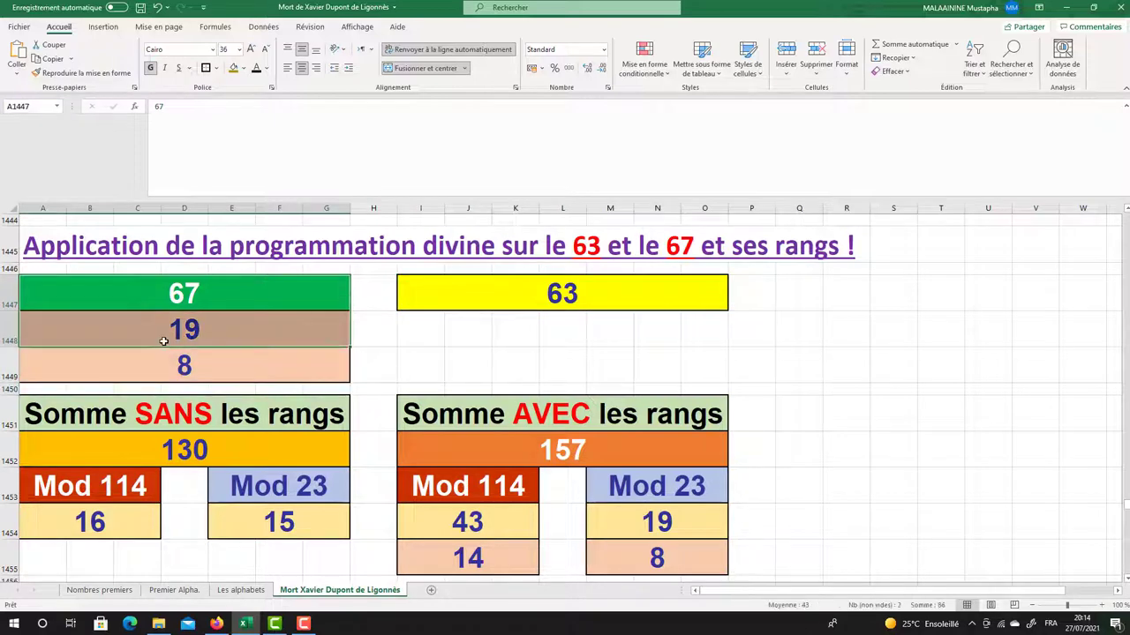
scroll(163, 341, down, 3)
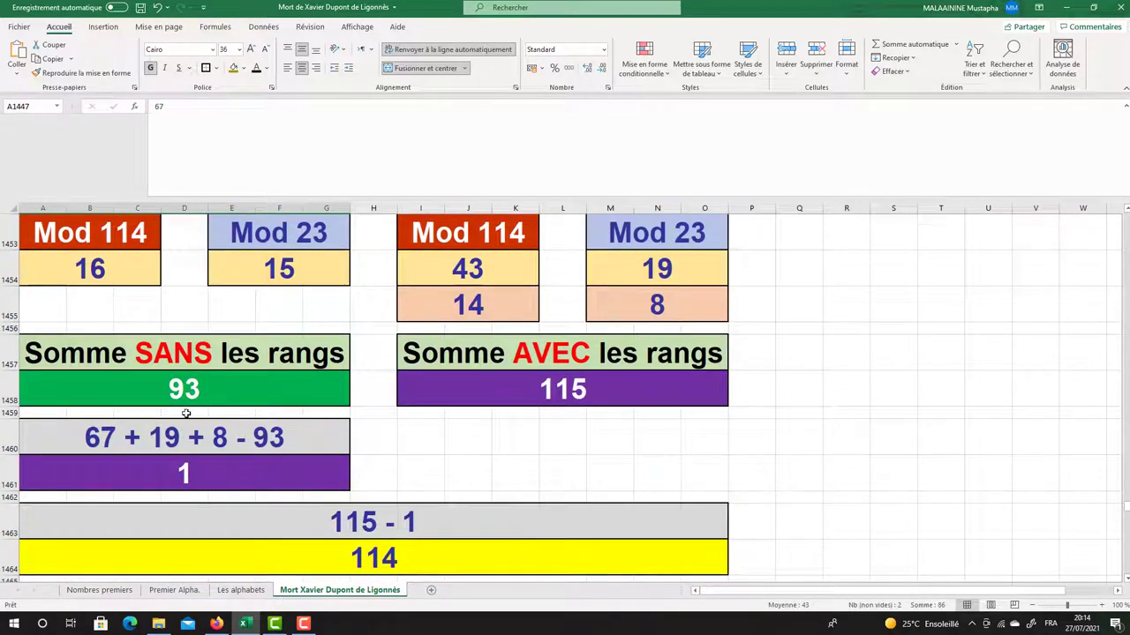
scroll(186, 413, down, 2)
click(388, 450)
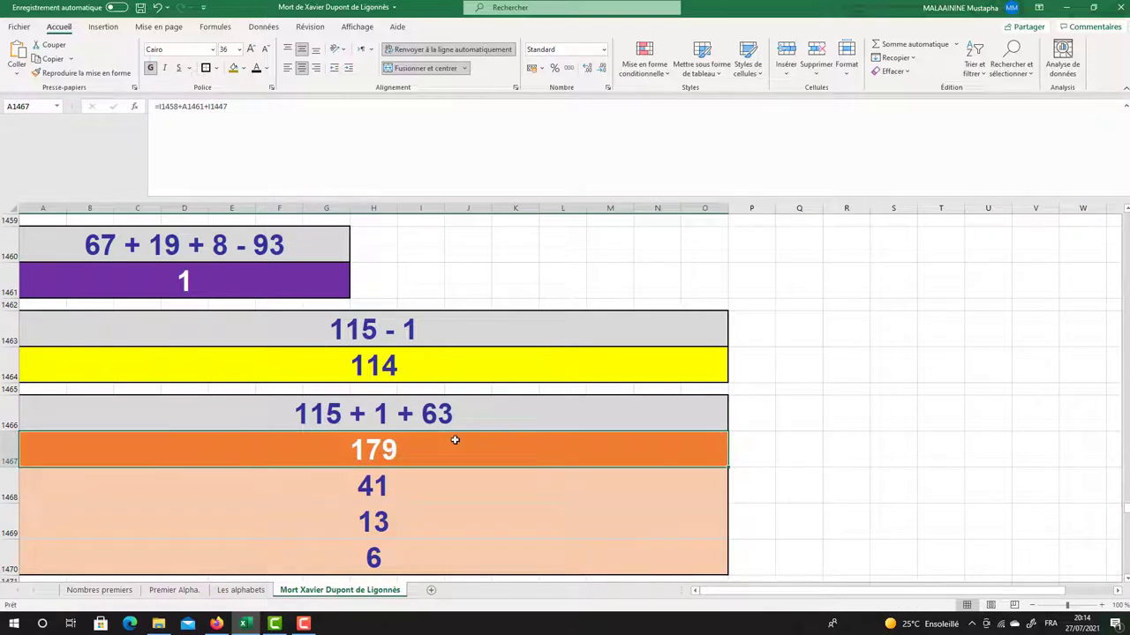
Inspect the ranks in A1468 to A1470 and the formula in A1473 that adds them, including the age statement below
scroll(455, 439, down, 1)
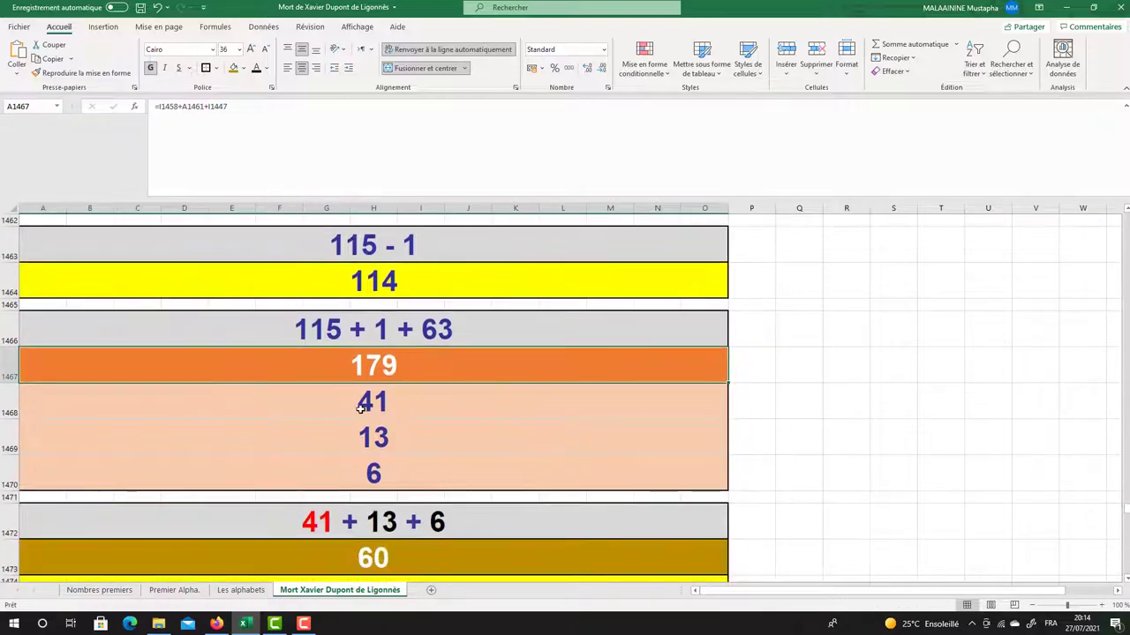
key(Down)
key(Down)
key(Down)
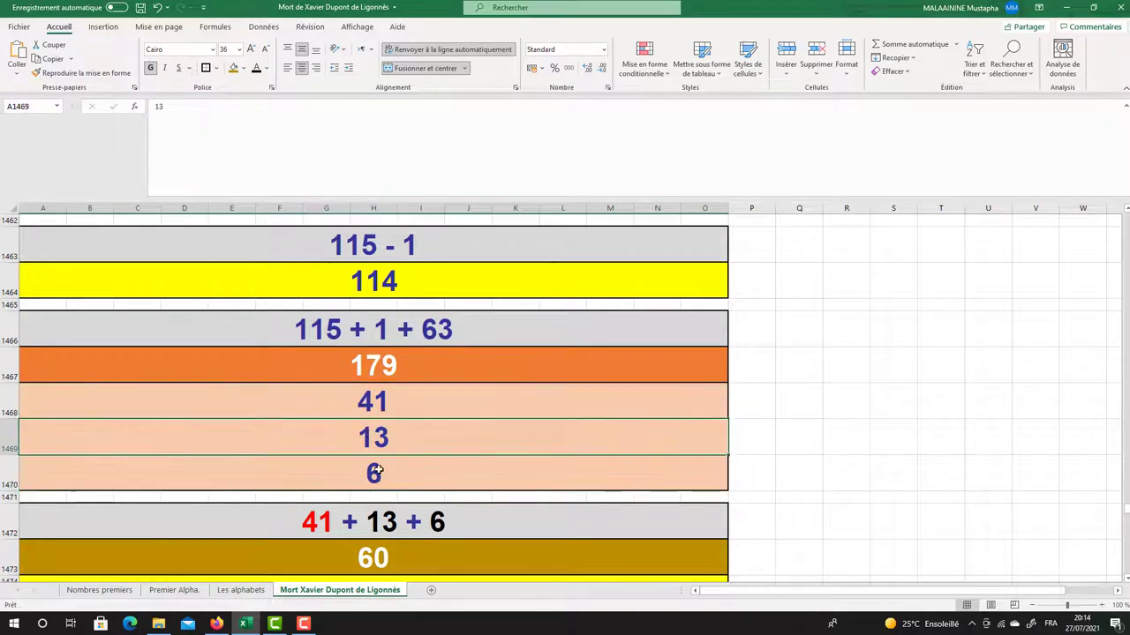
scroll(380, 471, down, 1)
click(380, 470)
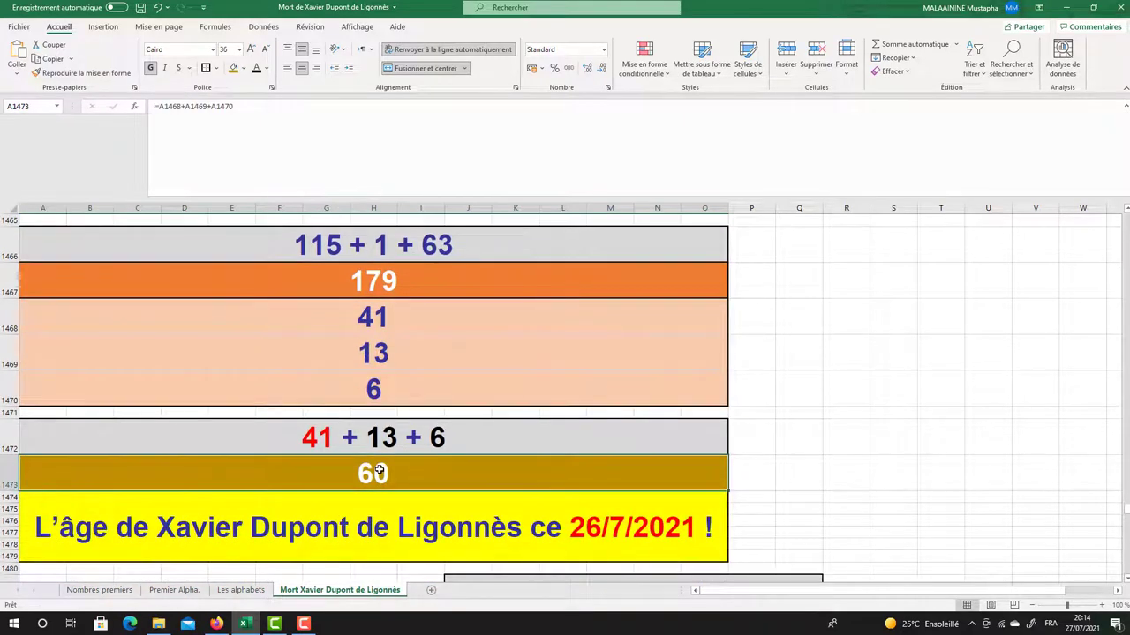
scroll(256, 469, down, 1)
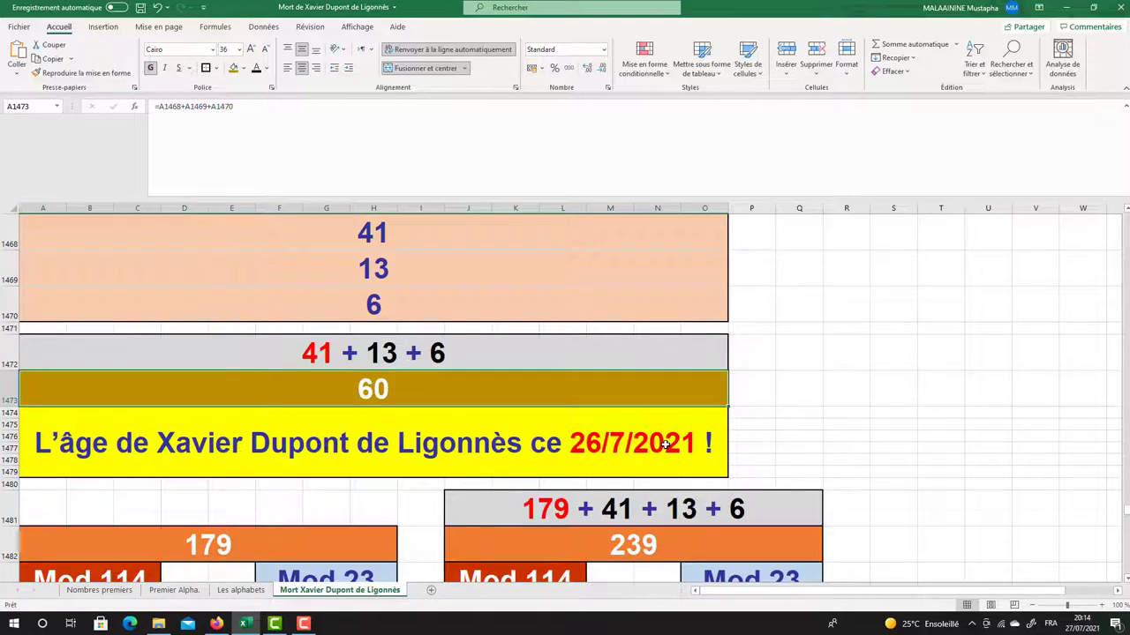
Compare A1467 with the value reused in A1482 and inspect its Mod 114 and Mod 23 section
scroll(666, 444, up, 2)
click(372, 369)
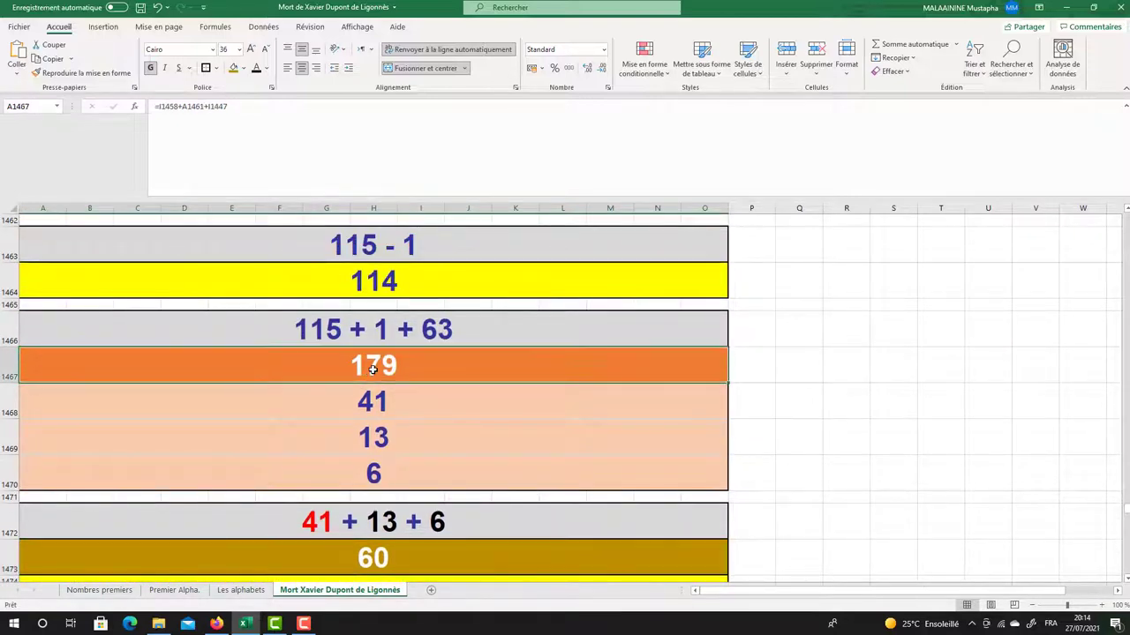
scroll(371, 373, down, 3)
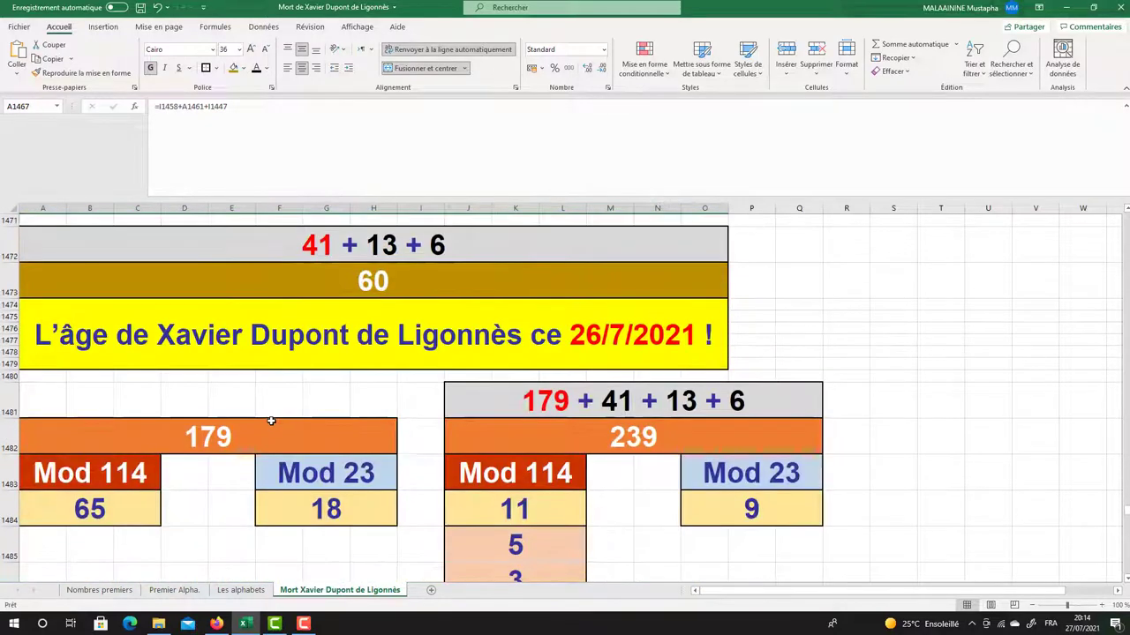
click(271, 421)
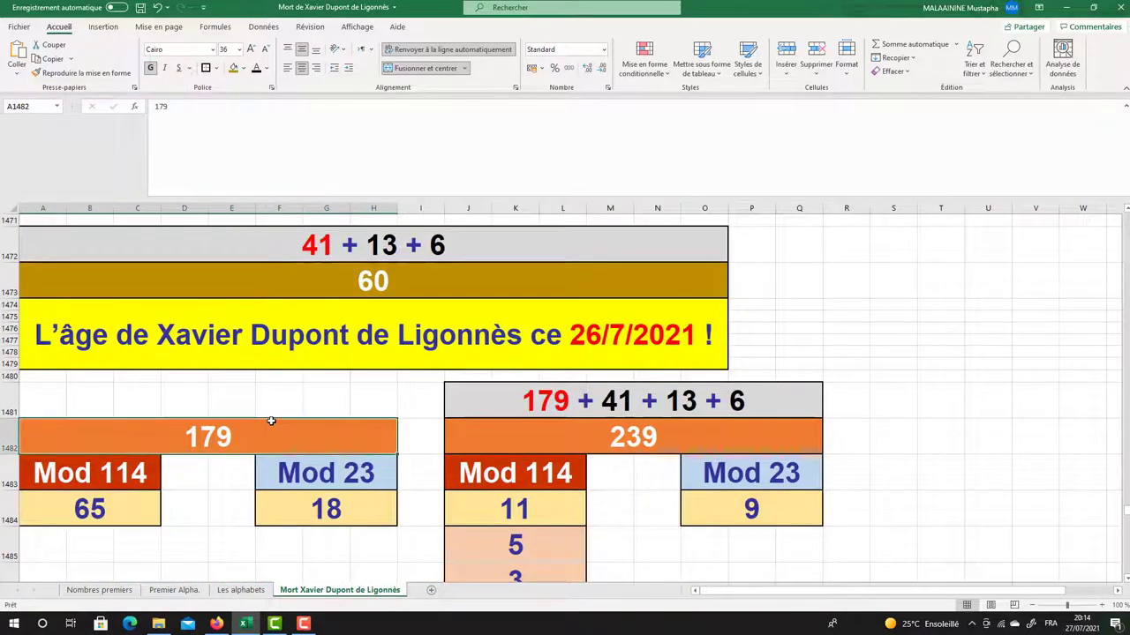
click(132, 514)
click(379, 488)
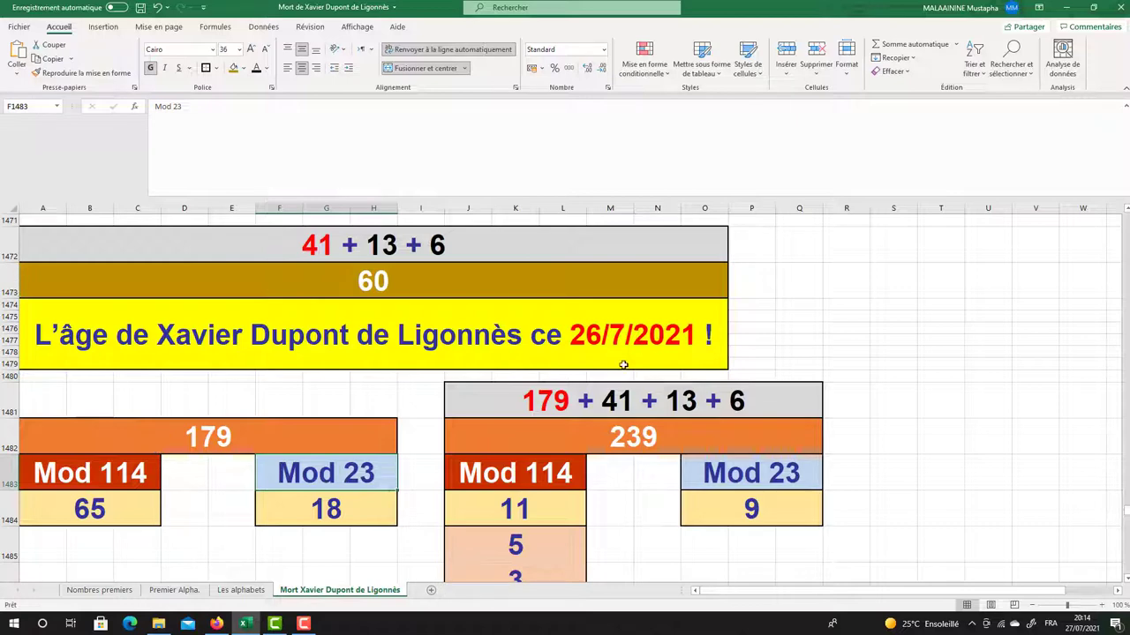
Check the "179 + 41 + 13 + 6" formula in J1482 and the remainders in J1484 and O1484, rechecking A1482 and A1484
click(639, 434)
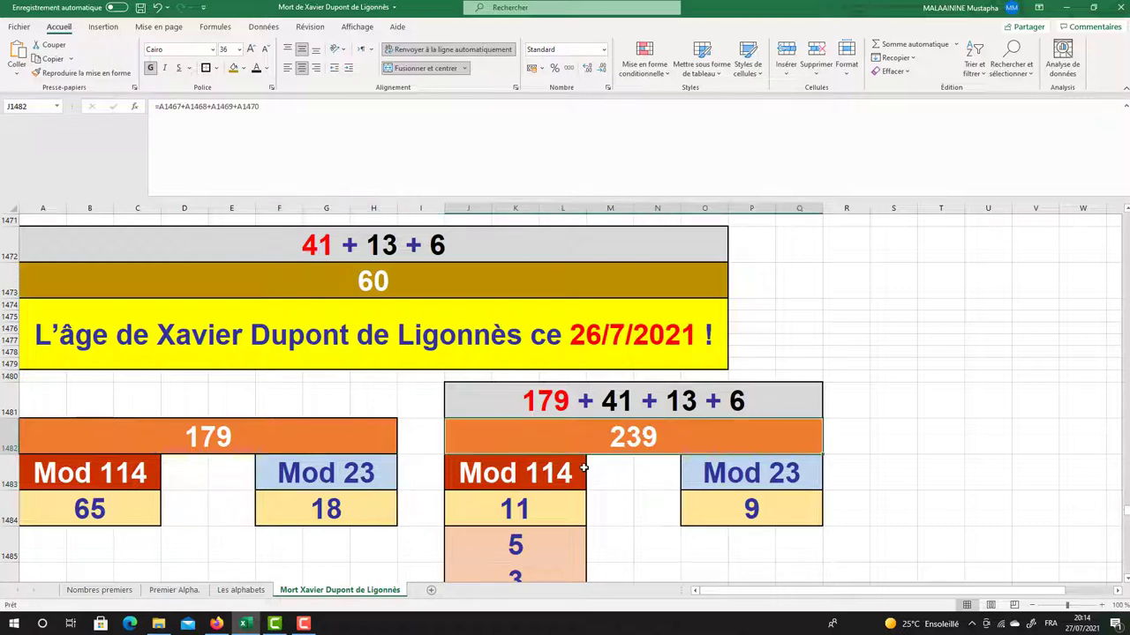
click(710, 496)
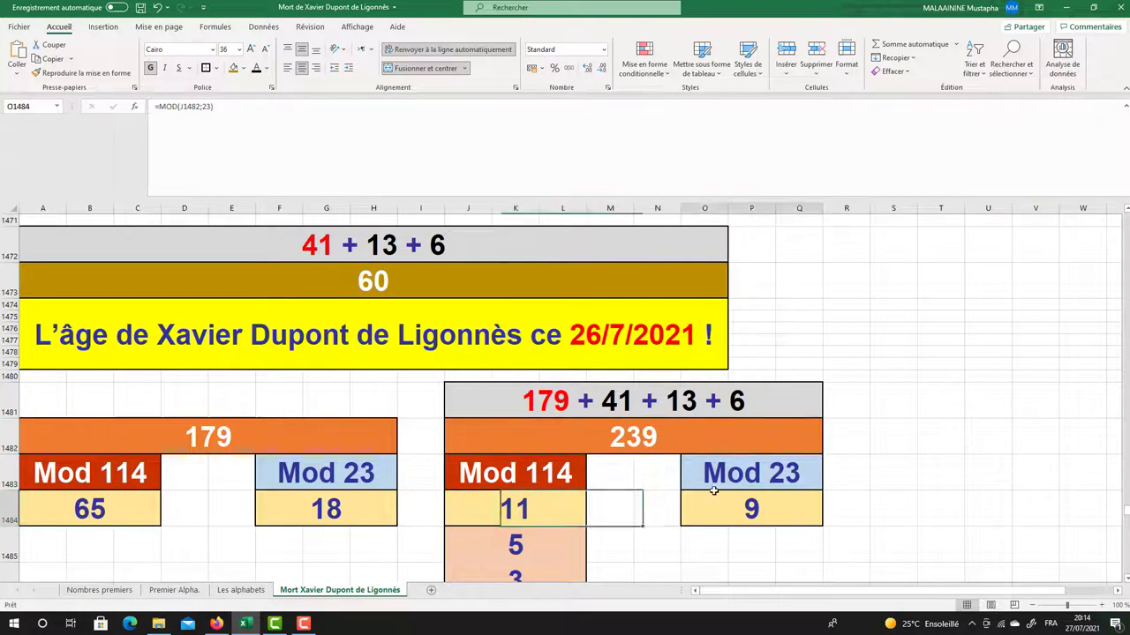
click(225, 428)
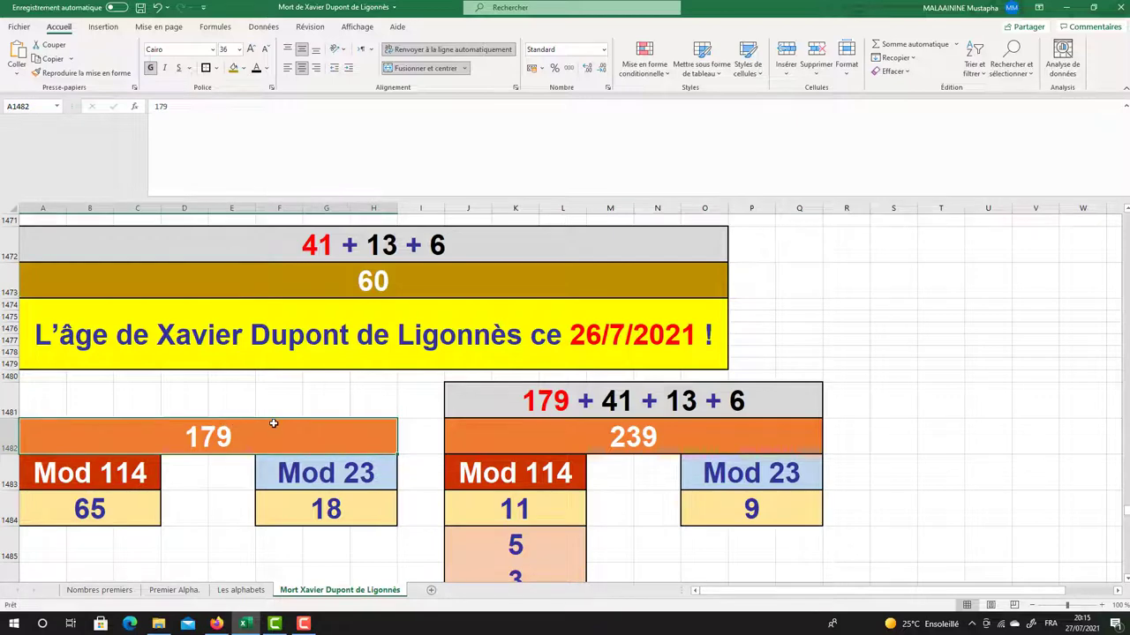
click(151, 522)
click(232, 526)
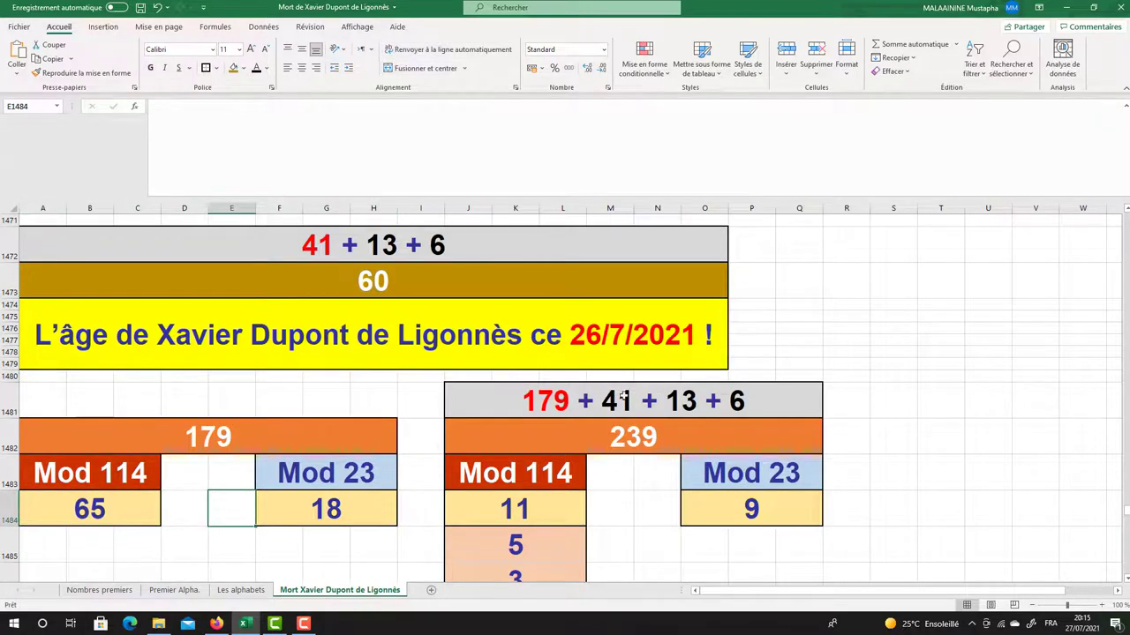
click(729, 399)
click(550, 517)
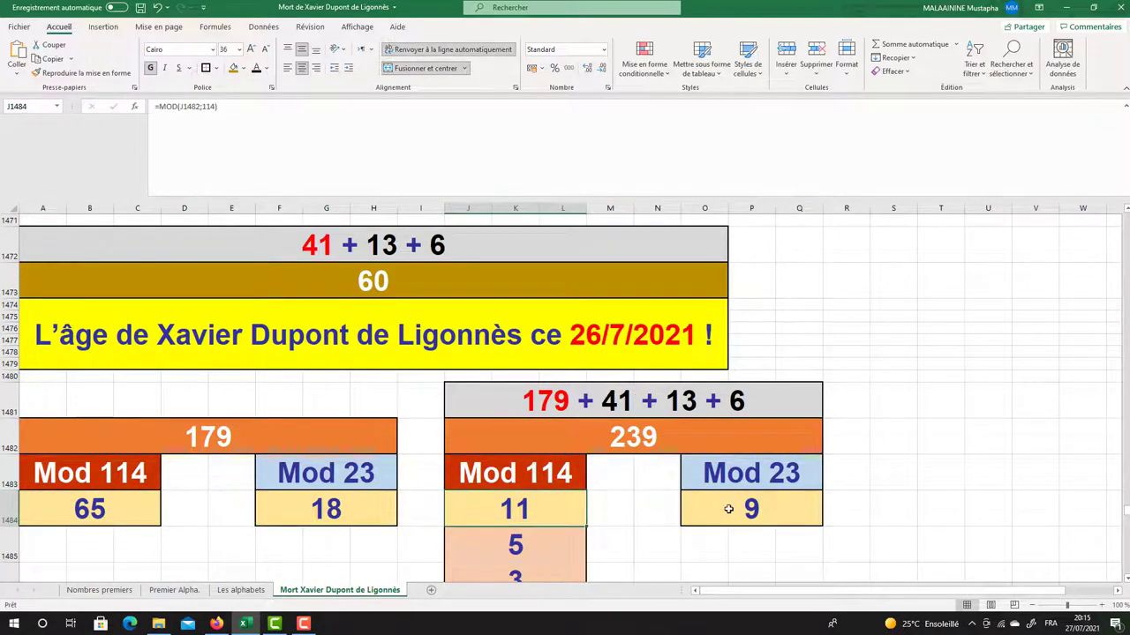
click(704, 492)
Review the ranks in J1485:J1488 and inspect the "65 + 18 + 11 + 5 + 3 + 2 + 1" sum in A1491, rechecking A1484
scroll(705, 492, down, 2)
scroll(532, 429, down, 1)
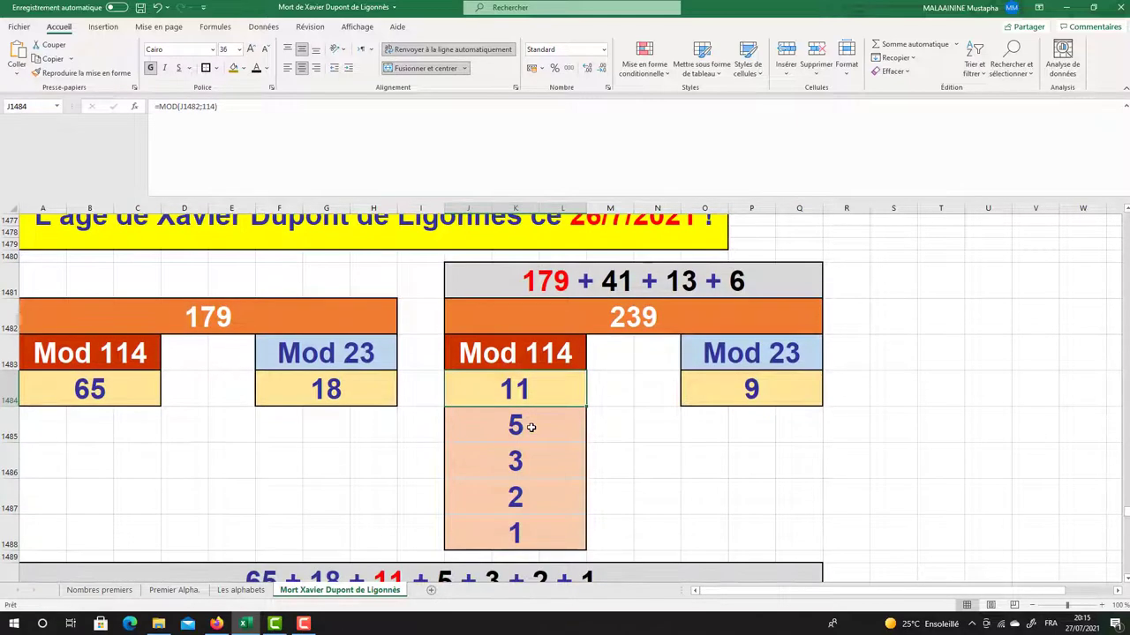
drag(512, 429, 521, 507)
scroll(521, 507, down, 2)
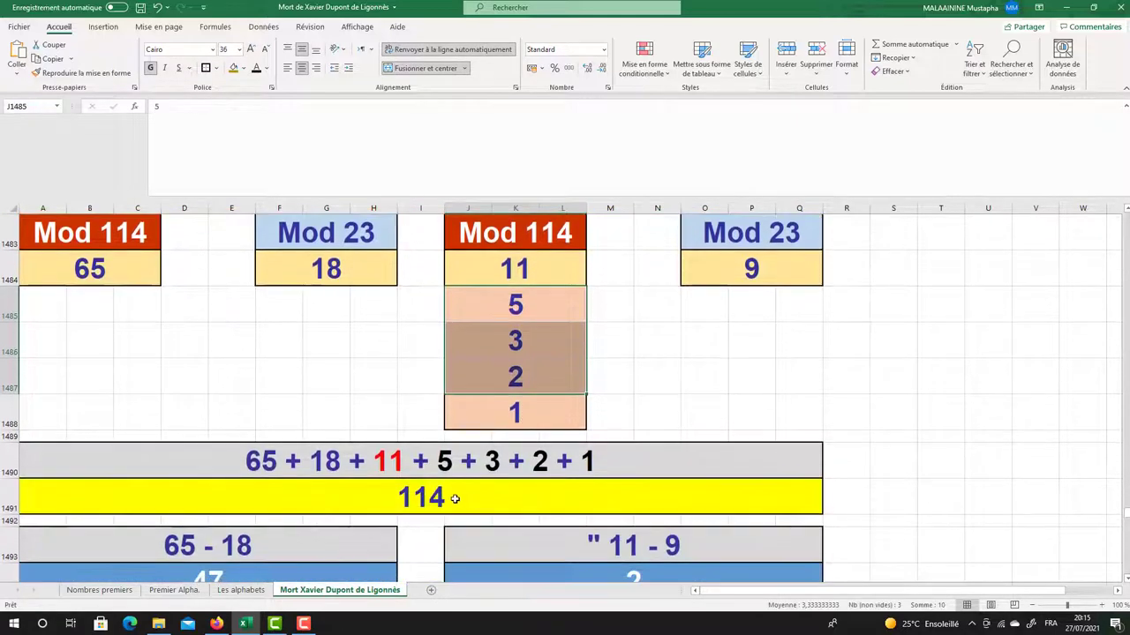
double_click(456, 499)
key(Return)
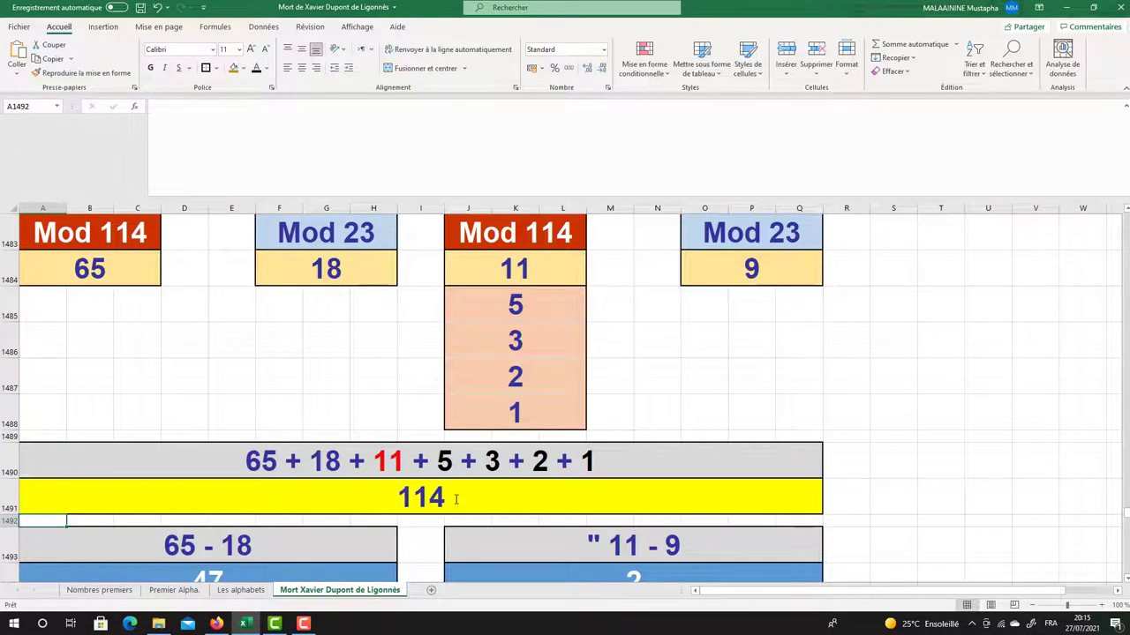
click(361, 481)
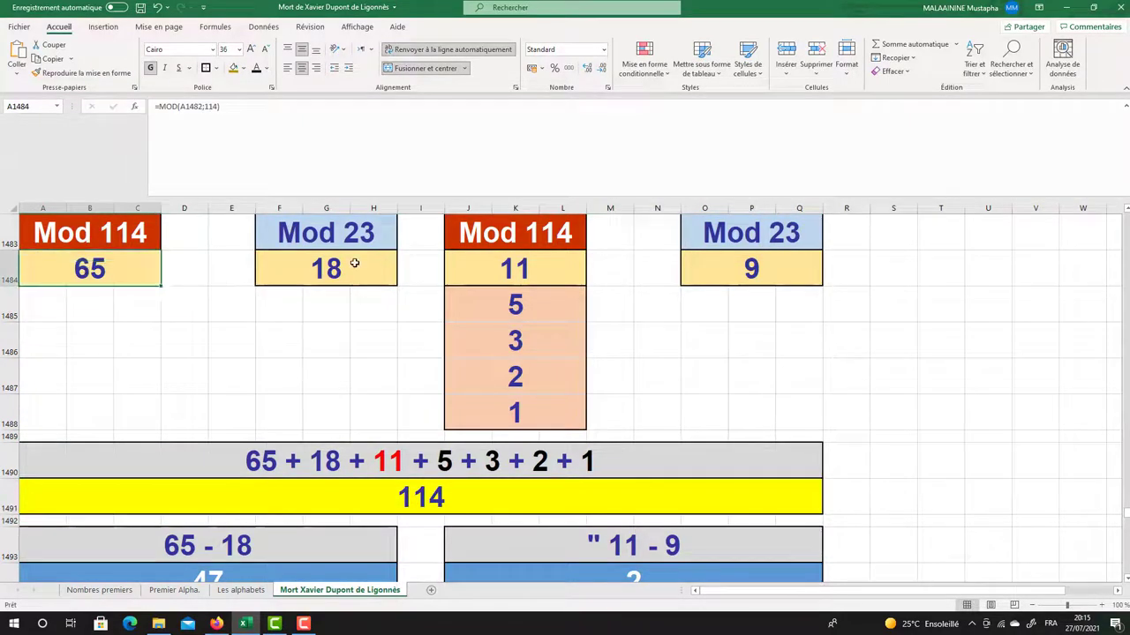
Check the difference formulas in A1494 and J1494, tracing the latter to the remainders in J1484 and O1484
scroll(249, 436, down, 1)
click(217, 471)
scroll(216, 470, up, 2)
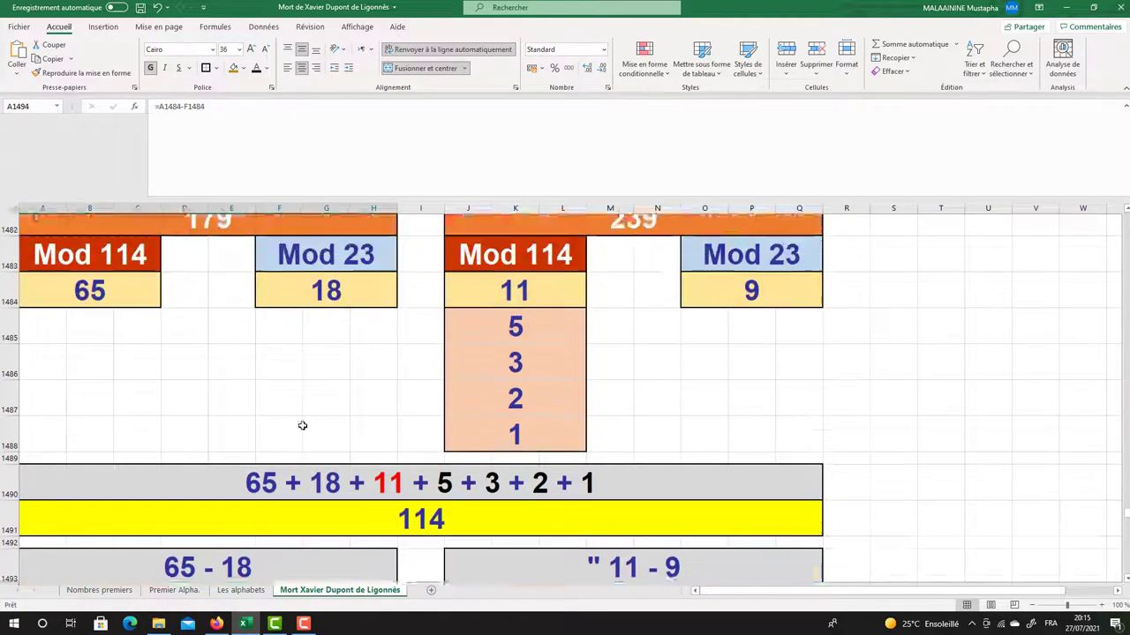
click(515, 353)
click(759, 342)
scroll(760, 340, down, 3)
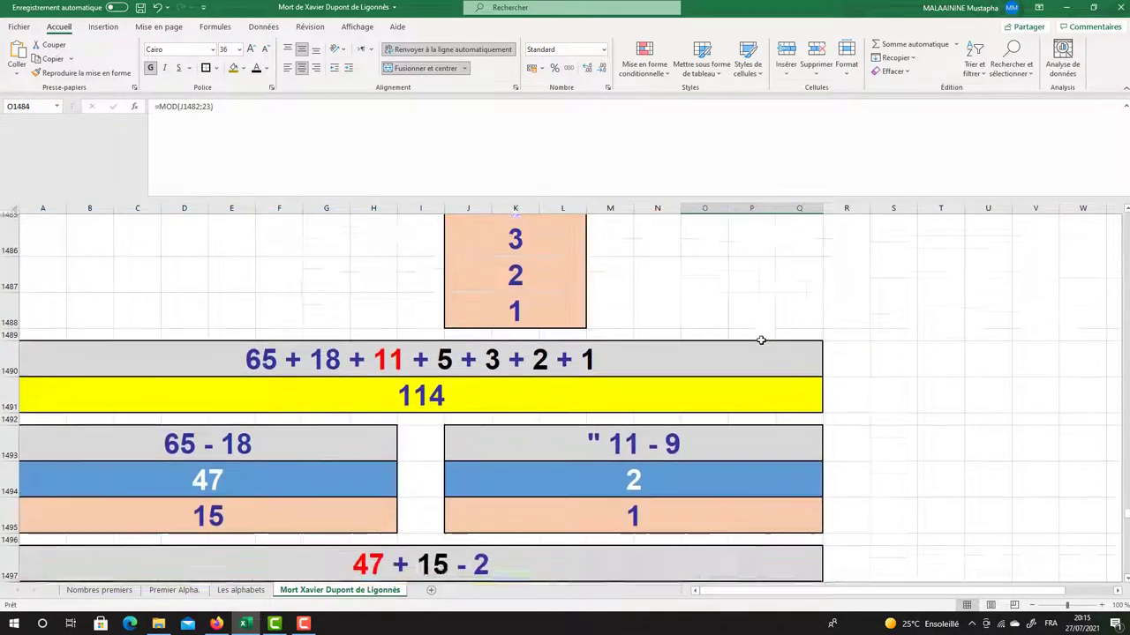
click(684, 355)
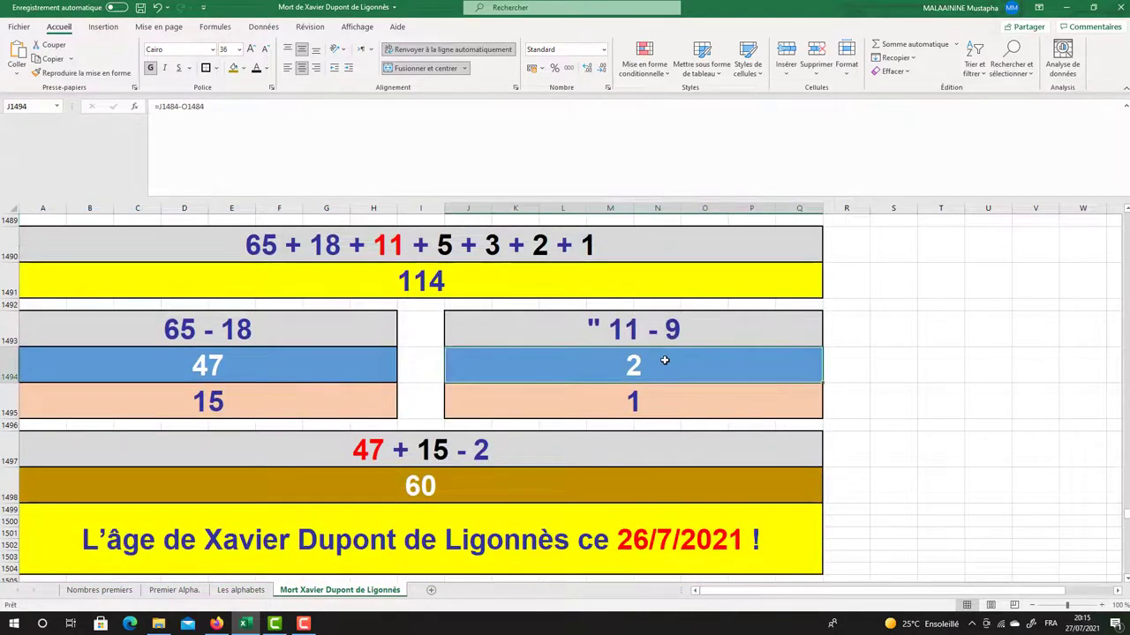
Trace A1494, A1495 and J1494 into the "47 + 15 - 2" formula in A1498
click(225, 369)
click(223, 400)
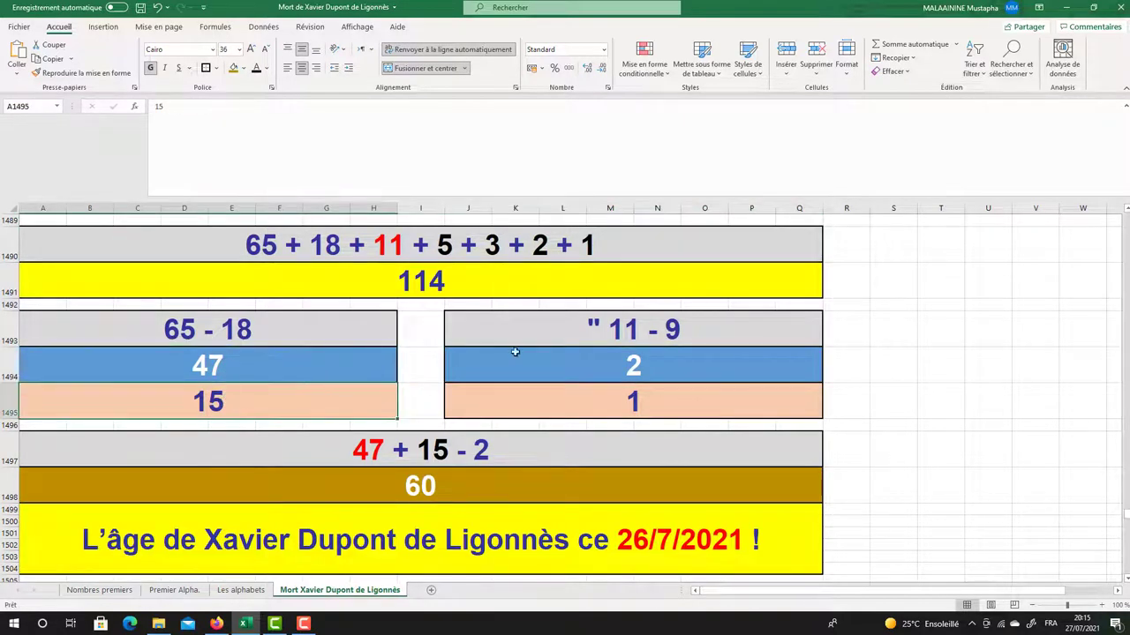
click(601, 356)
click(439, 478)
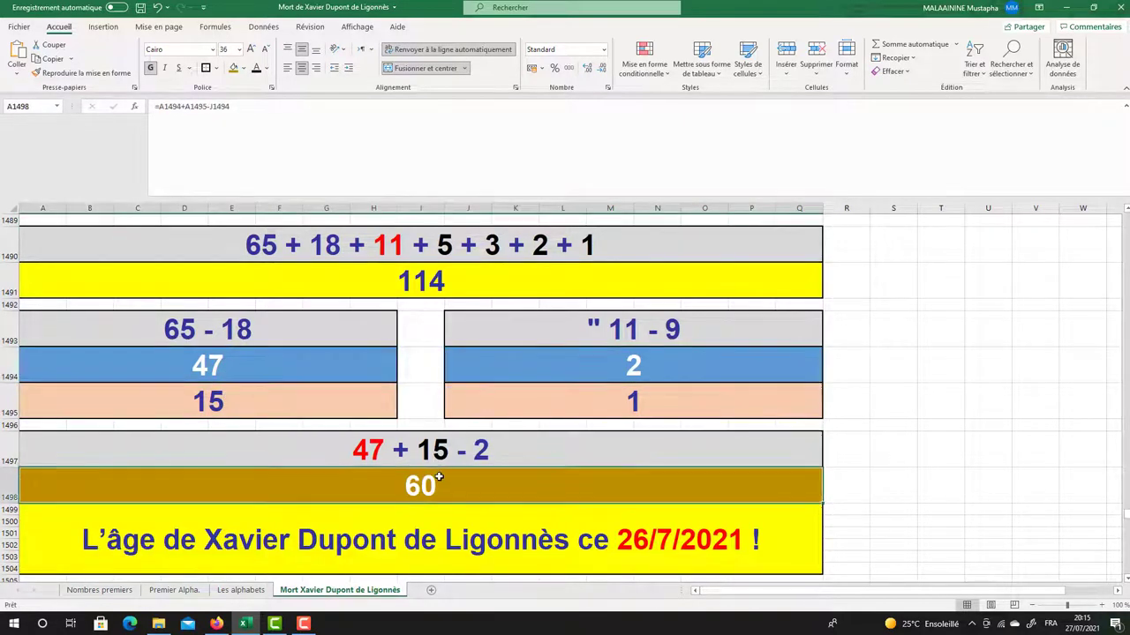
Trace A1494, A1495 and J1495 into the "47 + 15 + 2 - 1" formula in A1507
scroll(620, 405, down, 1)
click(224, 278)
click(209, 312)
click(610, 323)
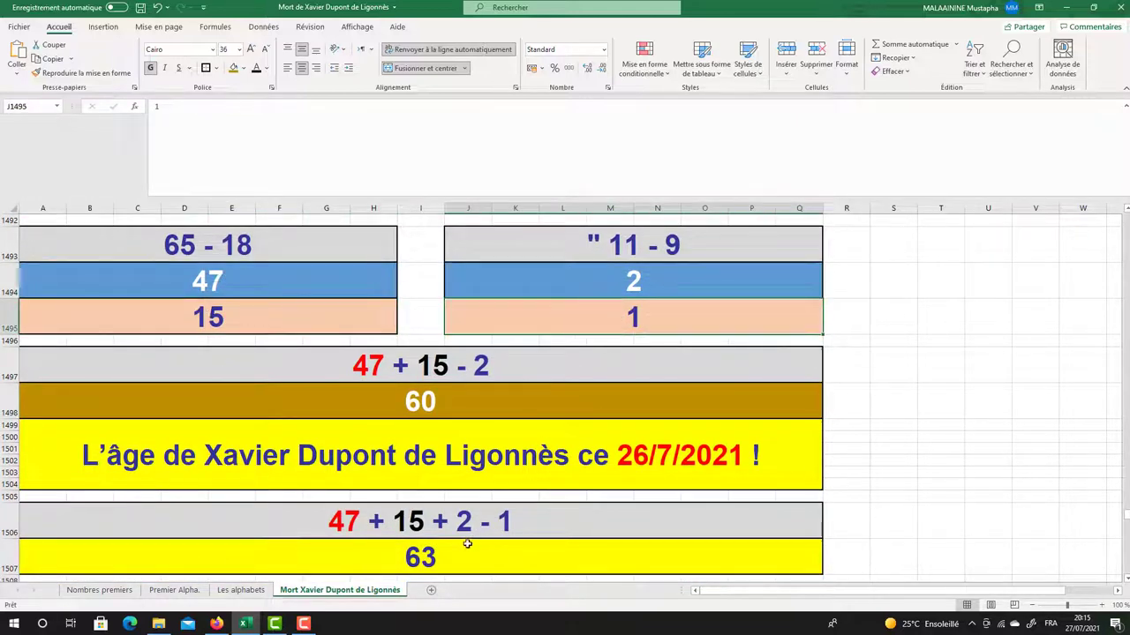
click(320, 555)
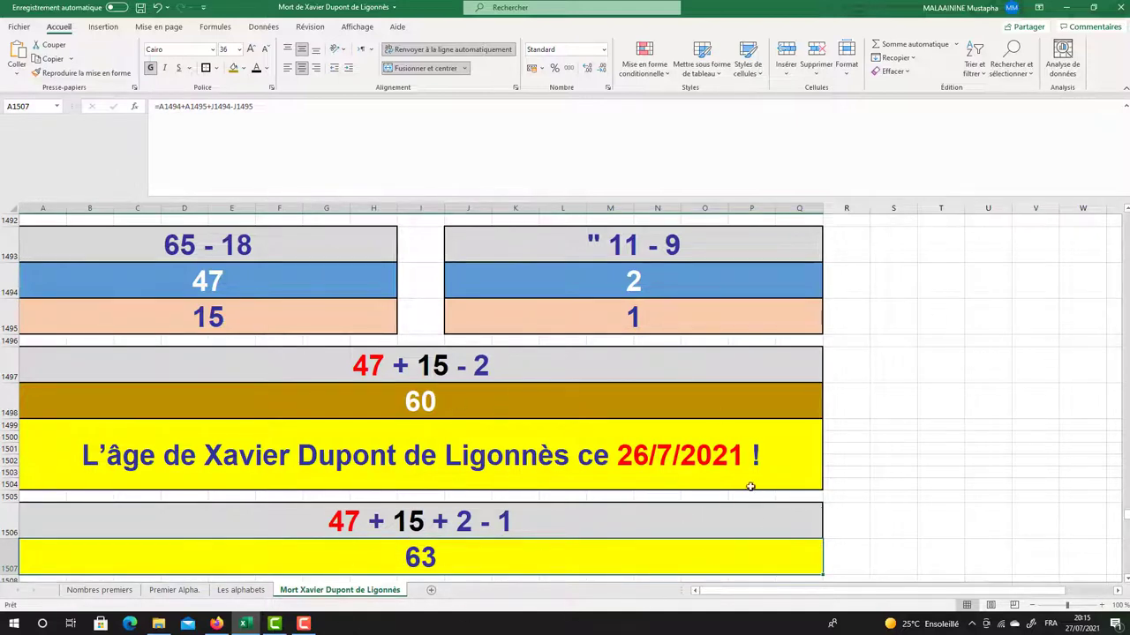
scroll(631, 474, down, 1)
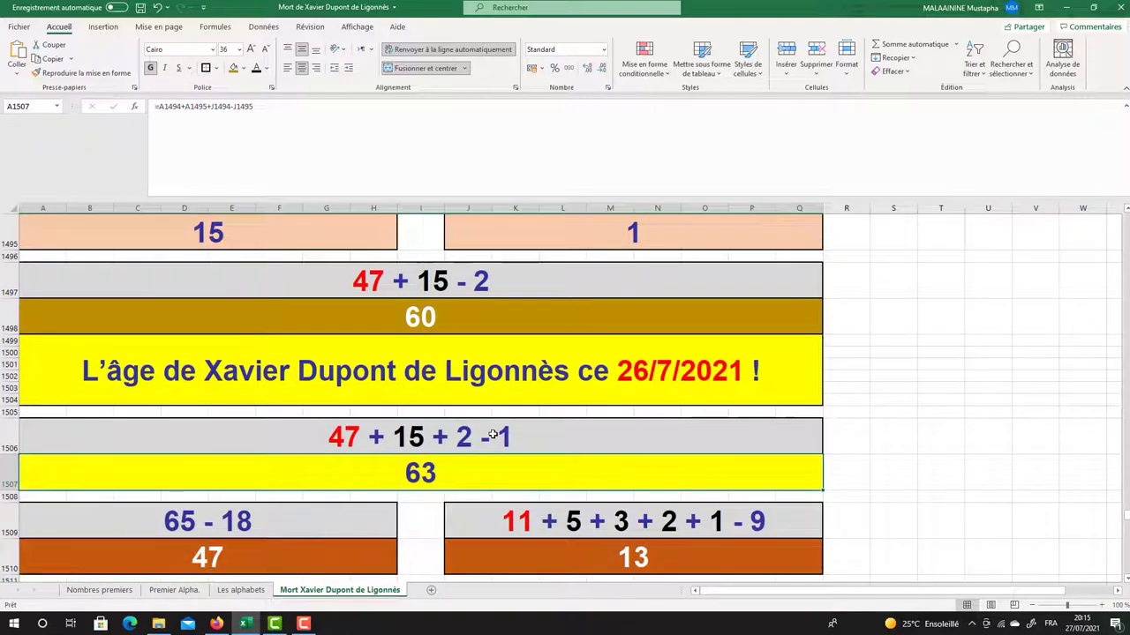
Compare the earlier "65 - 18" section with the repeated difference formula in A1510
scroll(492, 434, up, 3)
scroll(493, 434, up, 1)
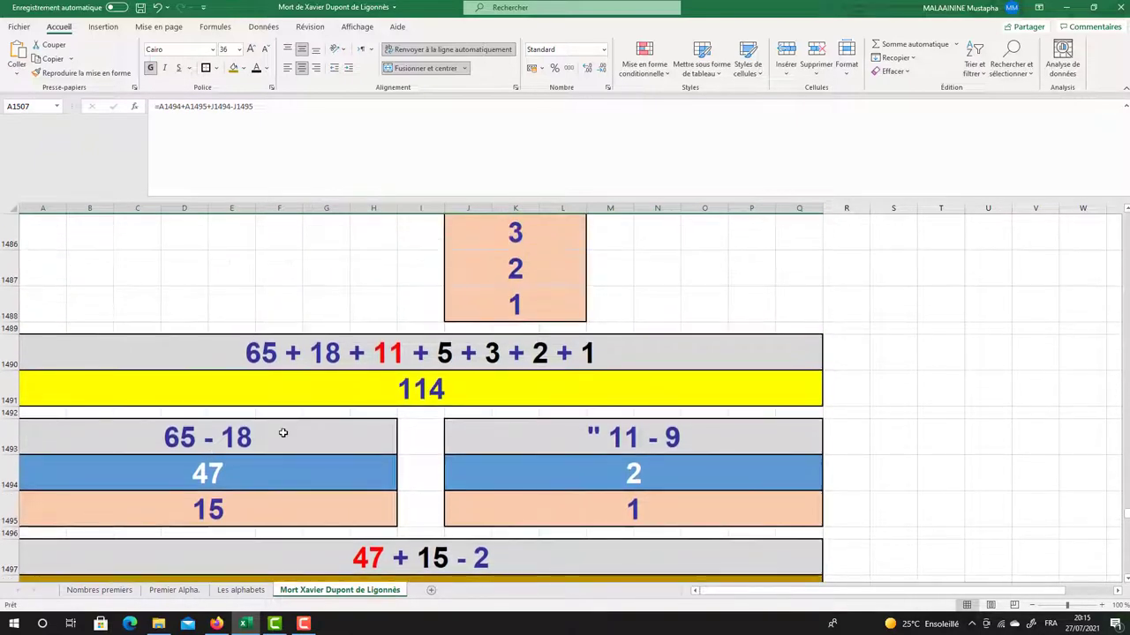
scroll(282, 433, down, 3)
click(196, 565)
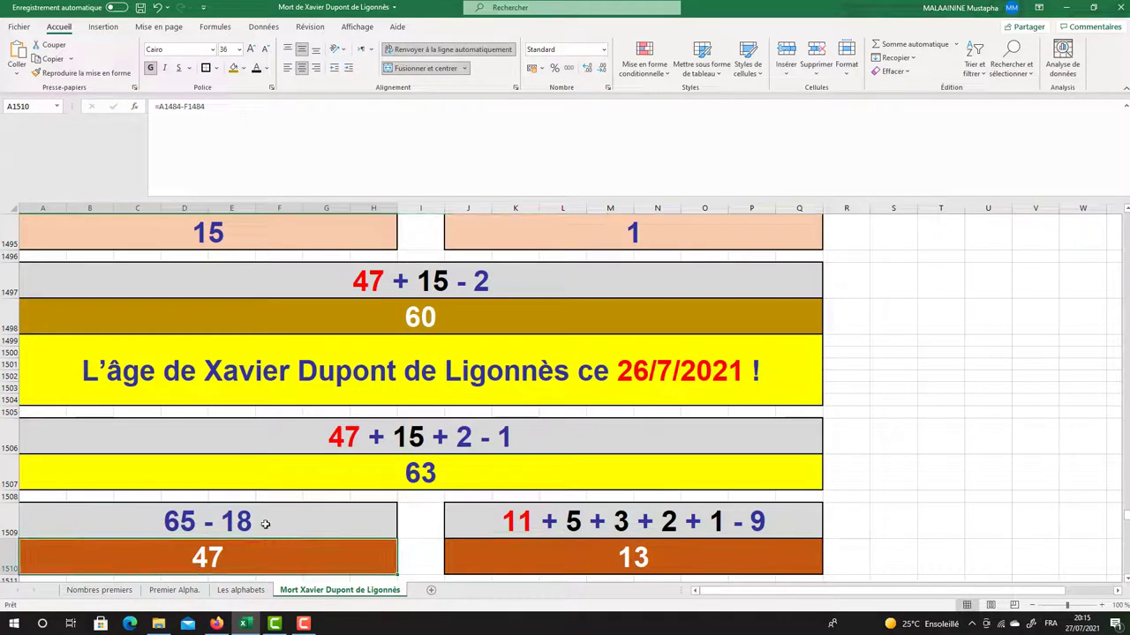
Review the Mod 114 remainder and ranks in J1484:J1488 and the Mod 23 remainders in F1484 and O1484
scroll(265, 512, up, 2)
scroll(322, 495, up, 3)
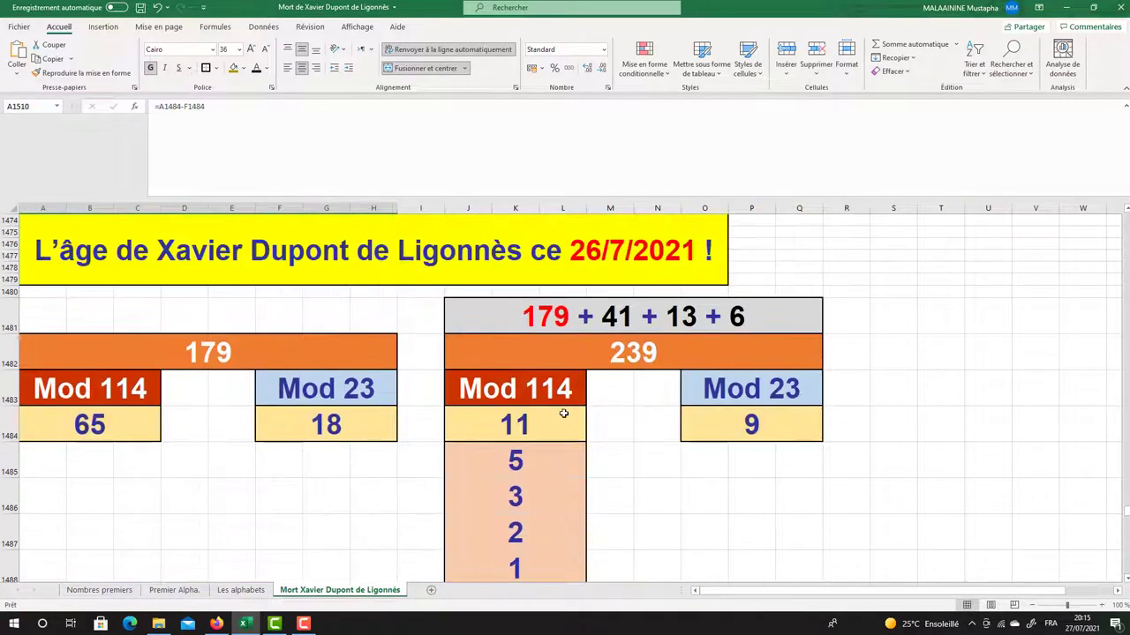
click(552, 421)
scroll(552, 418, down, 1)
click(544, 399)
click(528, 433)
click(520, 465)
click(513, 495)
click(730, 363)
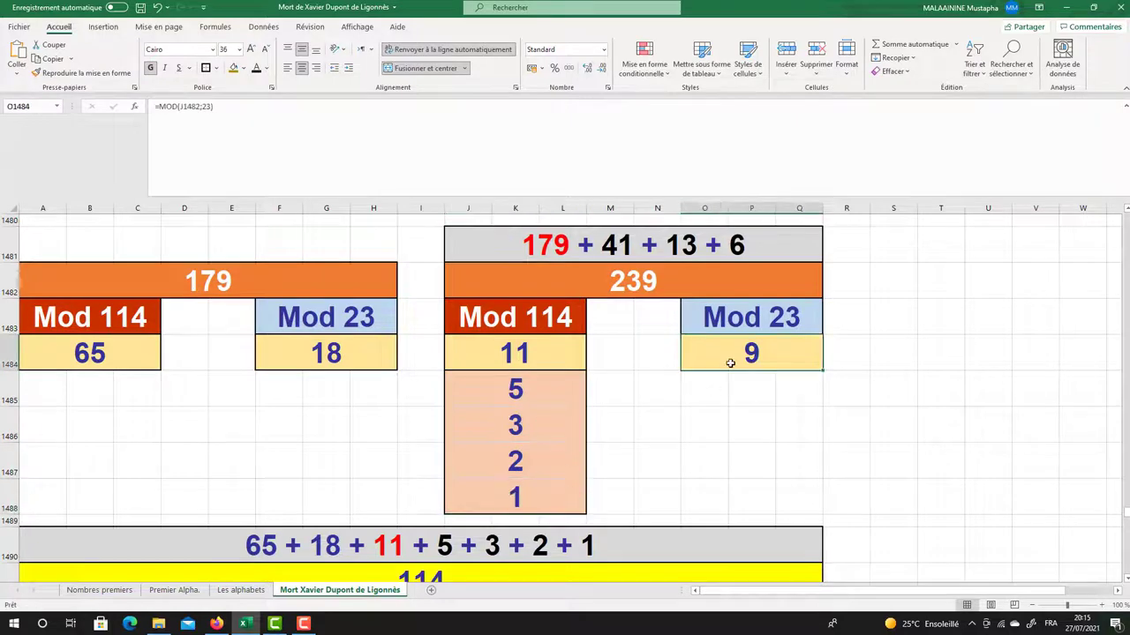
click(359, 357)
drag(580, 362, 548, 501)
click(724, 353)
Inspect the formulas in J1510 and A1510 and the "47 + 13" formula in A1513 that adds them
scroll(706, 374, down, 9)
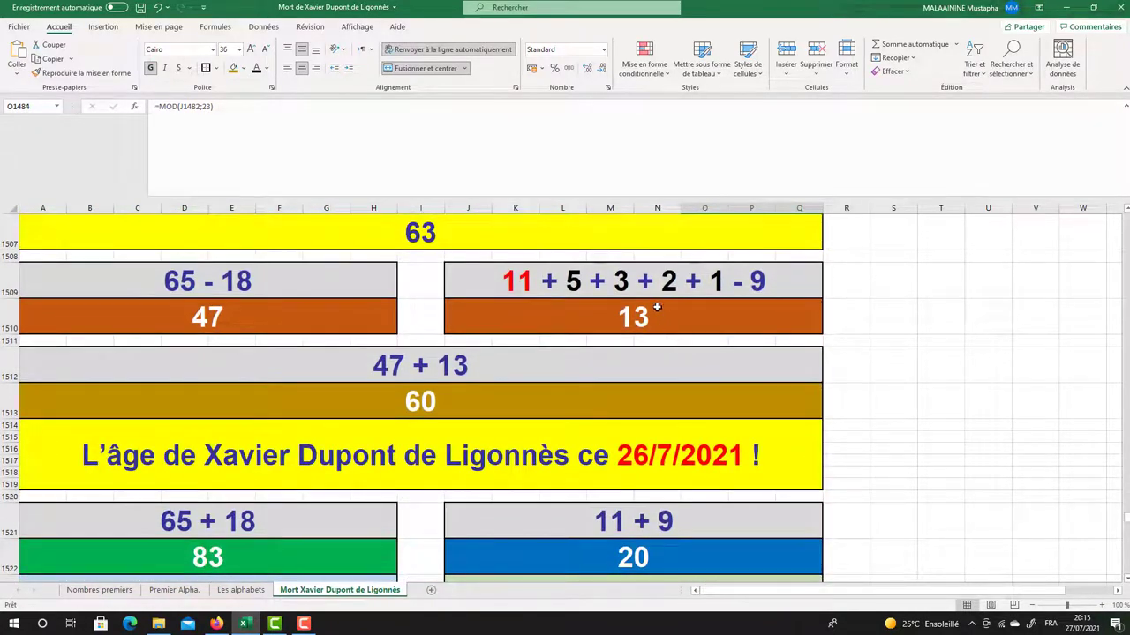
click(659, 310)
click(246, 328)
click(677, 316)
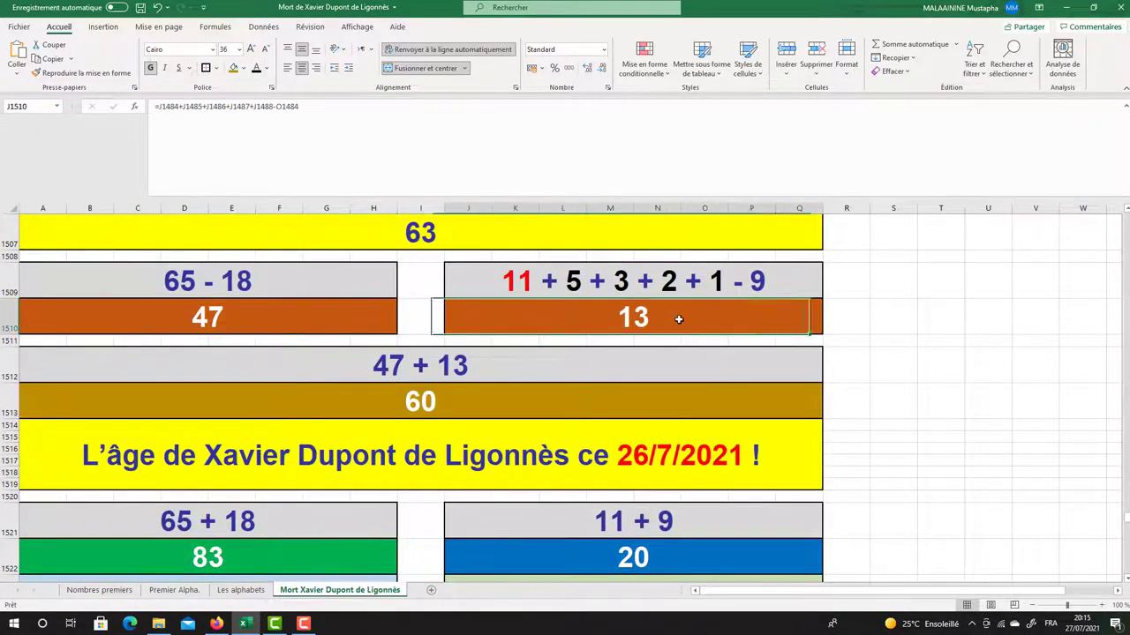
click(463, 392)
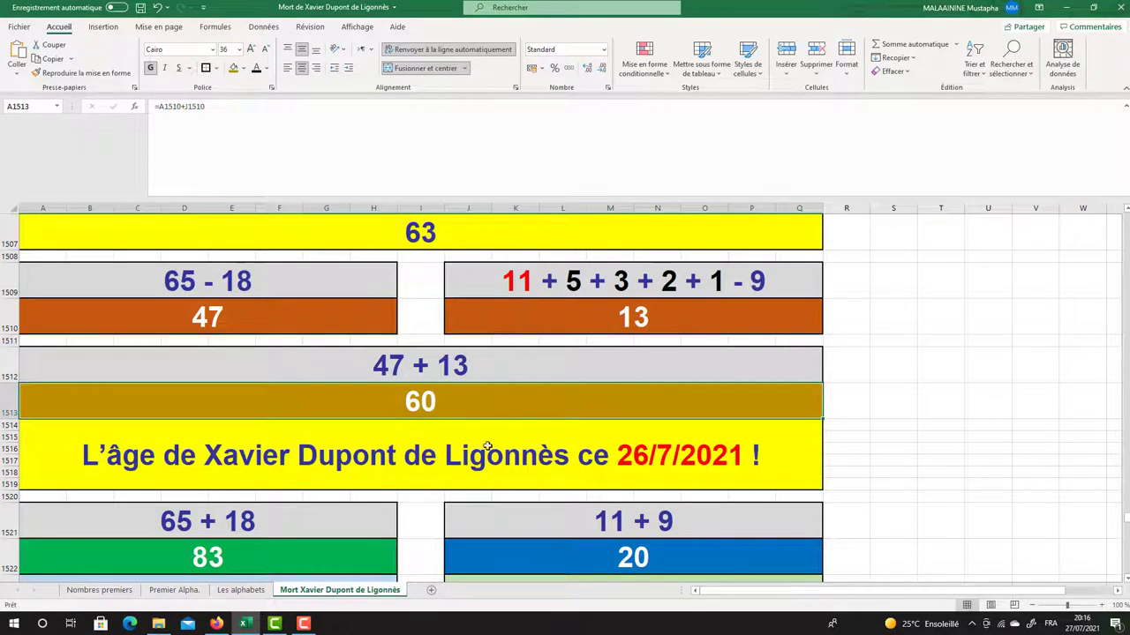
Trace the remainders in A1484 and F1484 into the "65 + 18" formula in A1522
scroll(673, 425, up, 6)
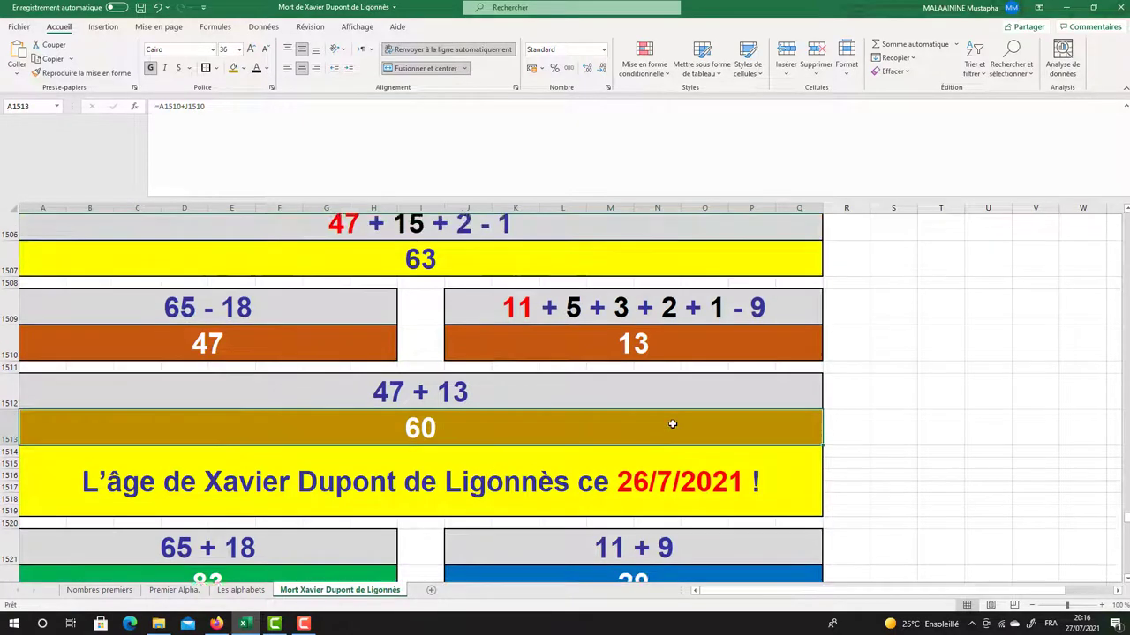
scroll(673, 424, up, 1)
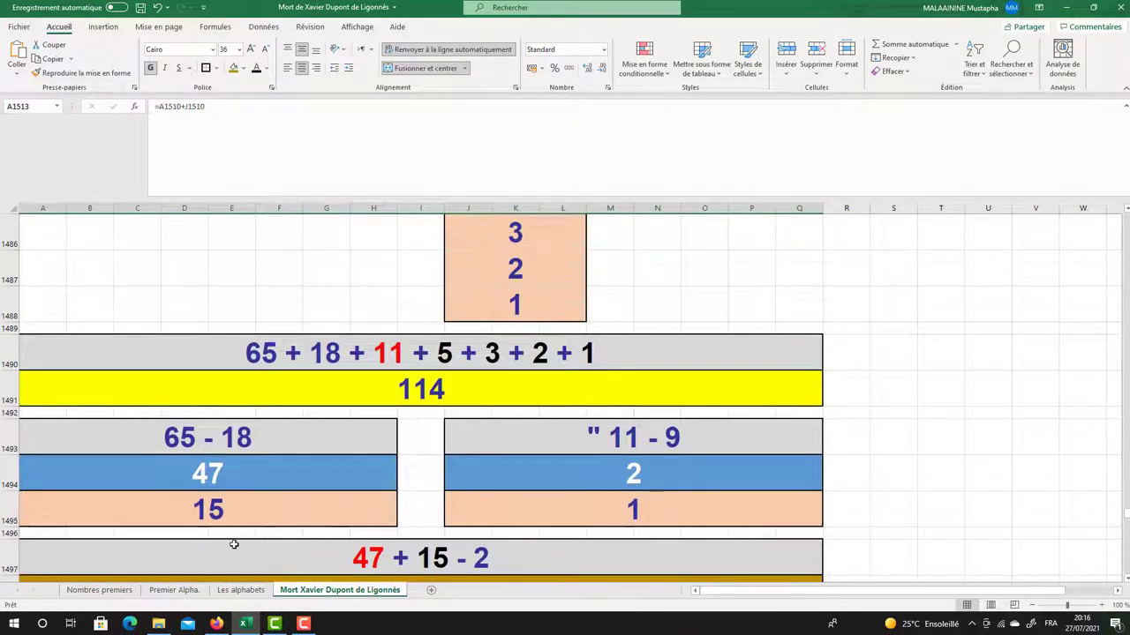
scroll(245, 447, up, 2)
click(134, 361)
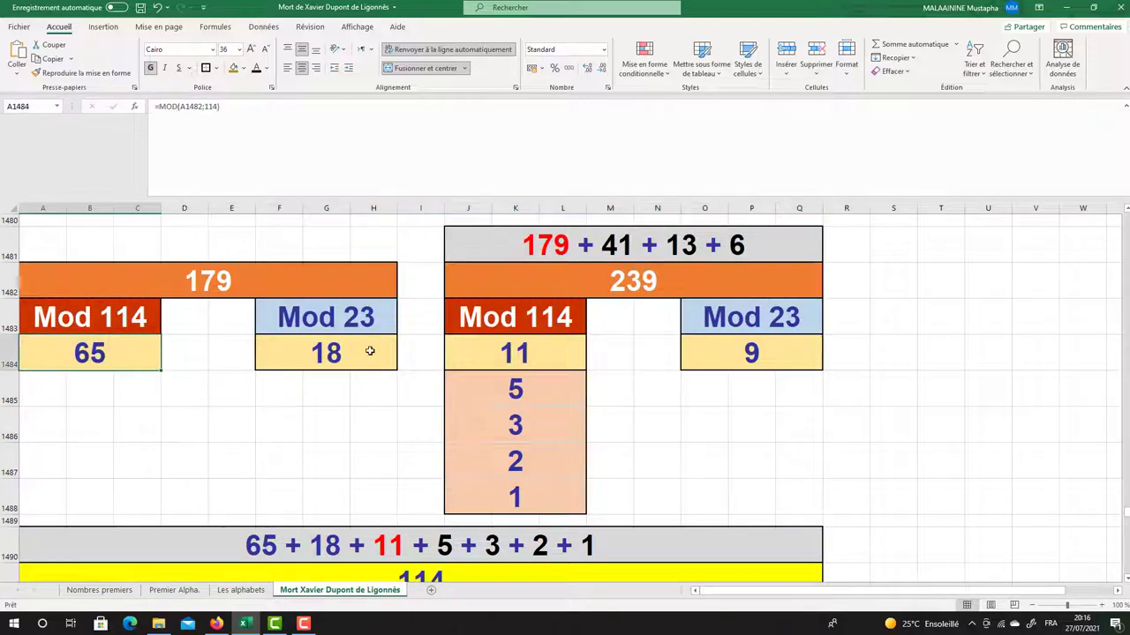
click(368, 353)
scroll(298, 441, down, 10)
scroll(297, 441, down, 1)
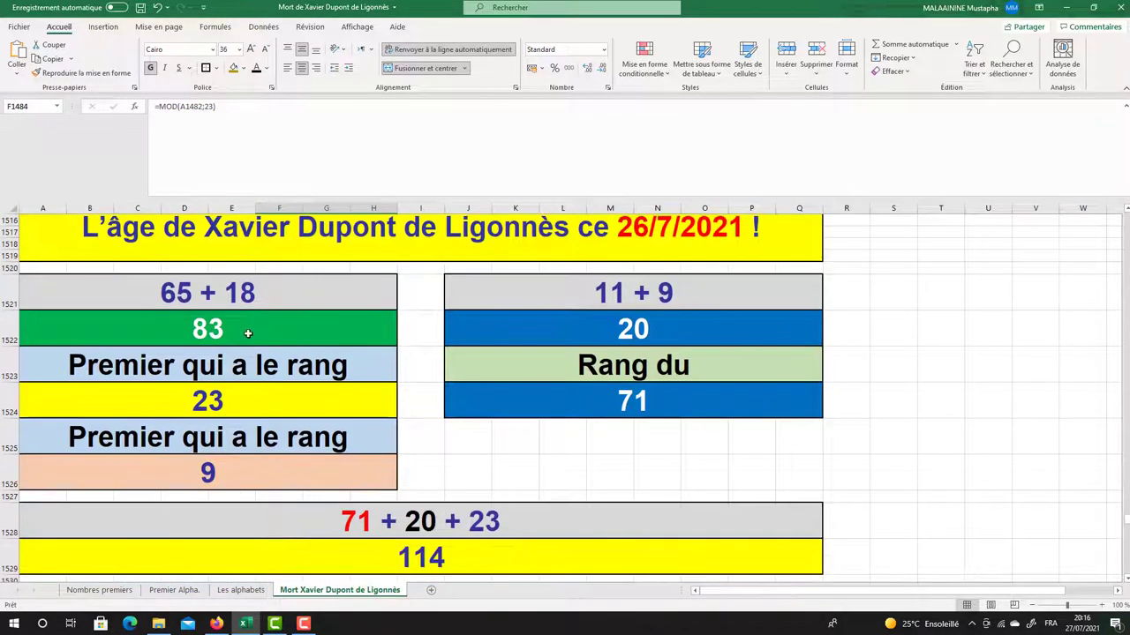
click(248, 333)
Trace the remainders in J1484 and O1484 into the "11 + 9" formula in J1522
scroll(701, 282, up, 10)
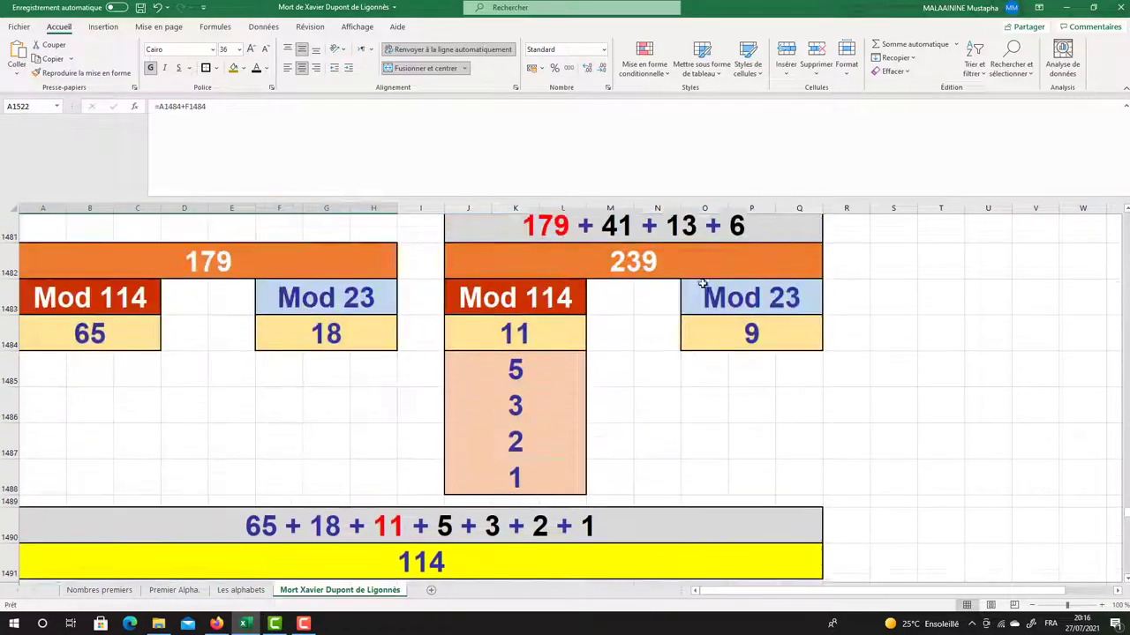
click(537, 353)
click(719, 353)
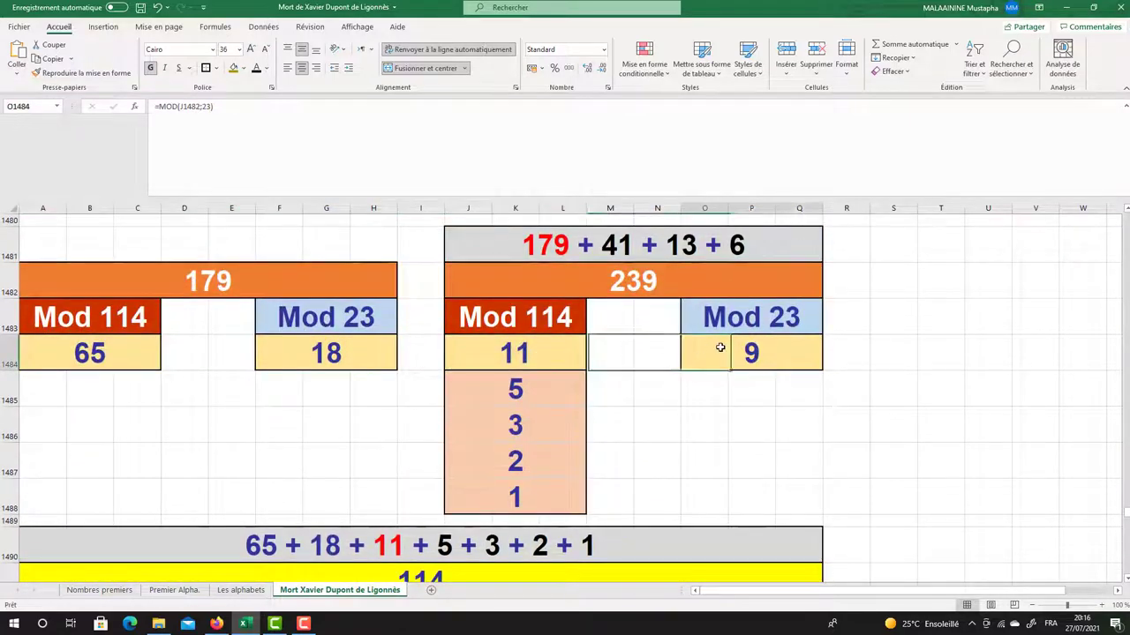
scroll(720, 348, down, 9)
scroll(720, 348, down, 2)
click(670, 320)
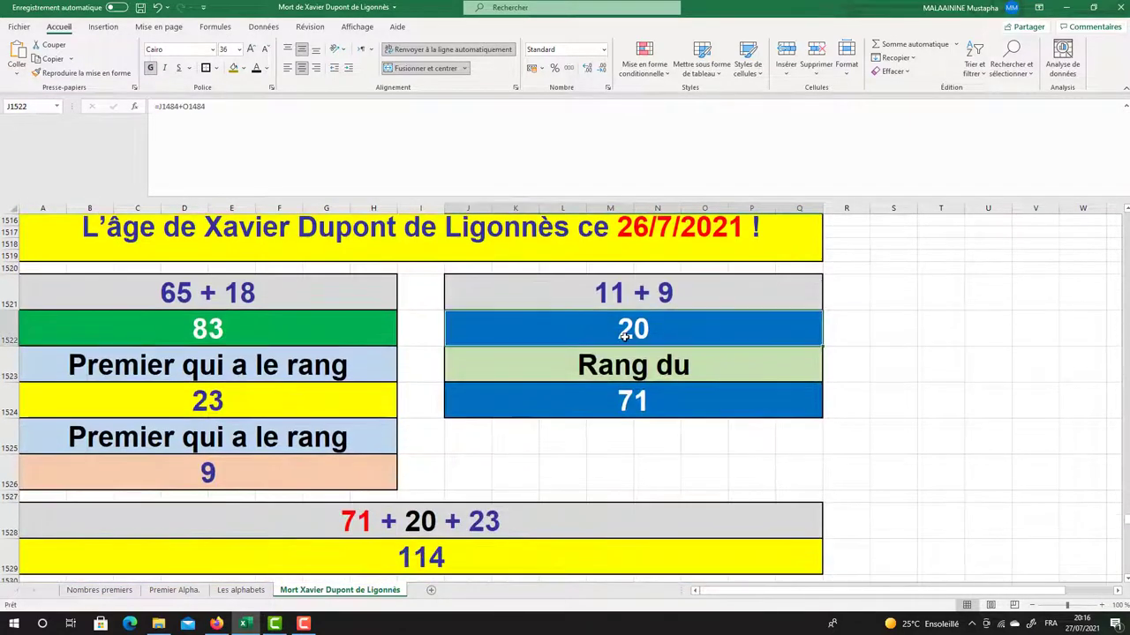
Inspect the "Rang du" value in J1524 and follow the prime rank chain from A1522 through A1524 to A1526
click(647, 407)
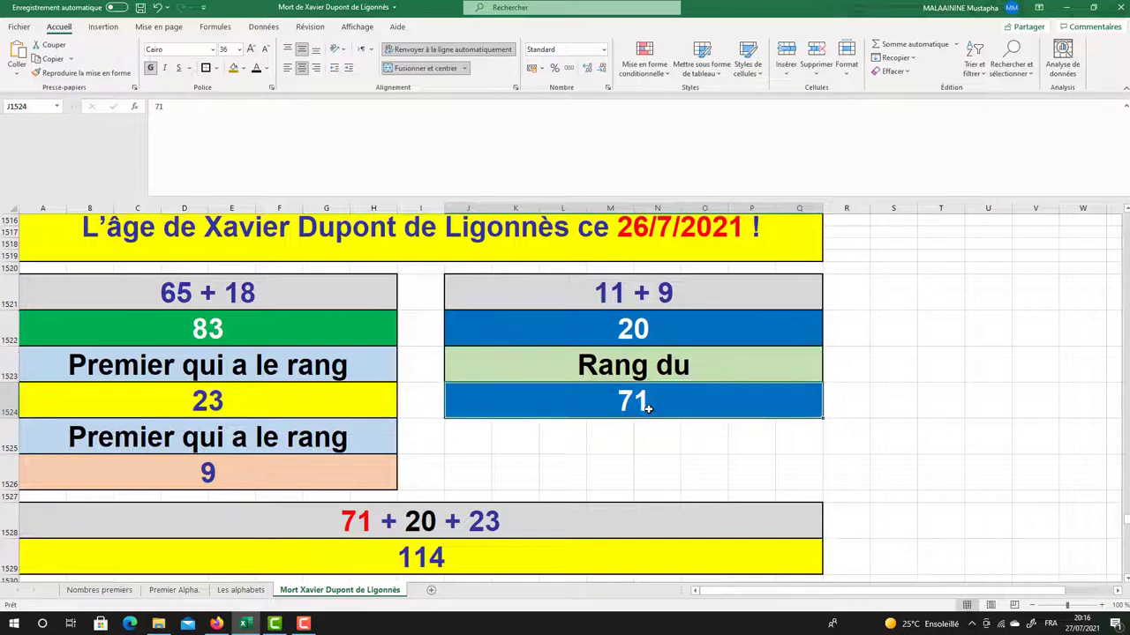
click(214, 325)
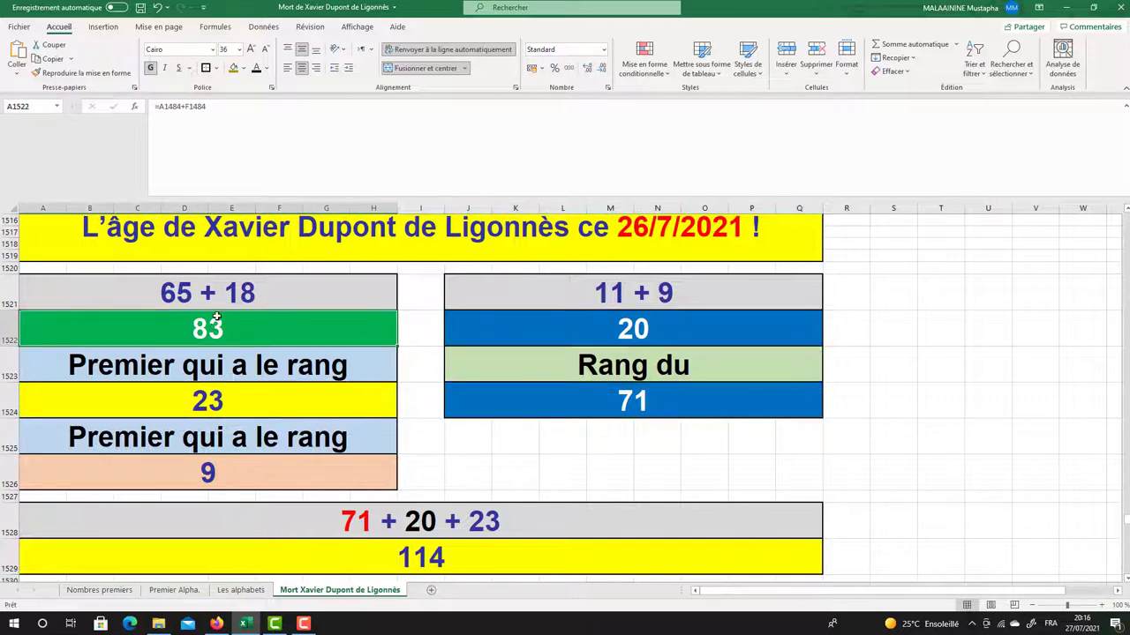
click(202, 402)
click(198, 460)
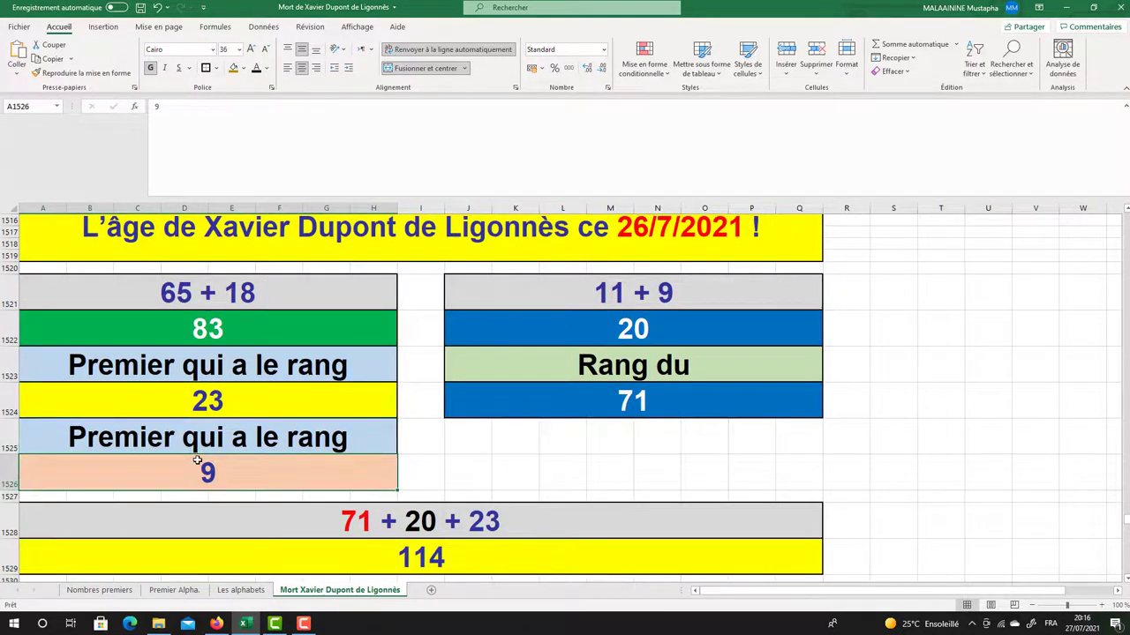
Trace J1524 and J1522 into the "71 + 20 + 23" formula in A1529
click(603, 407)
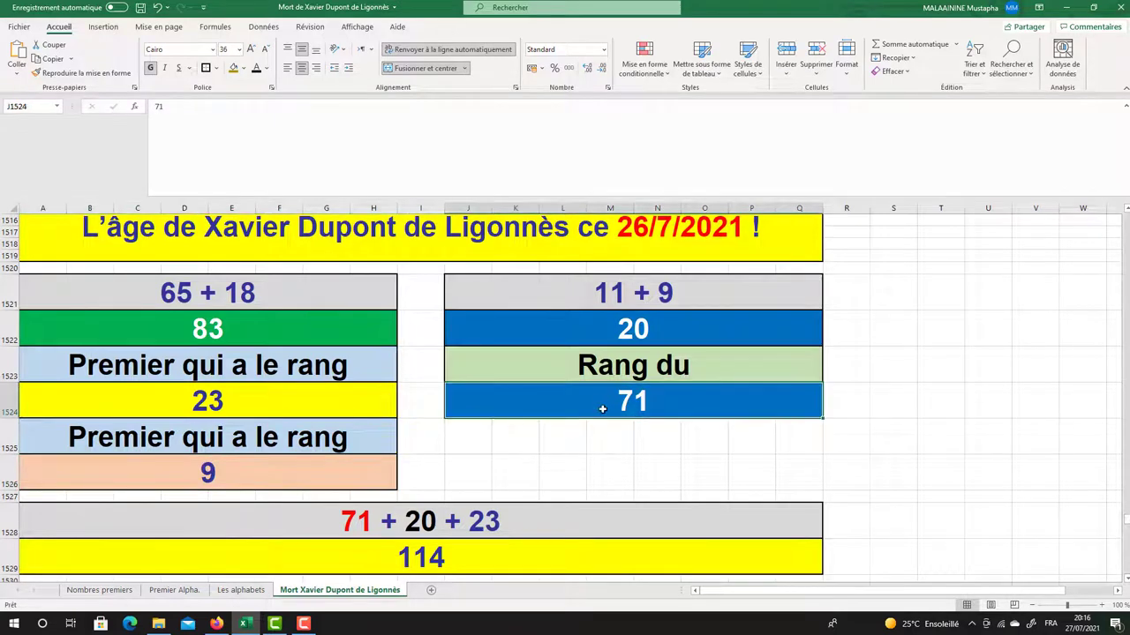
click(630, 339)
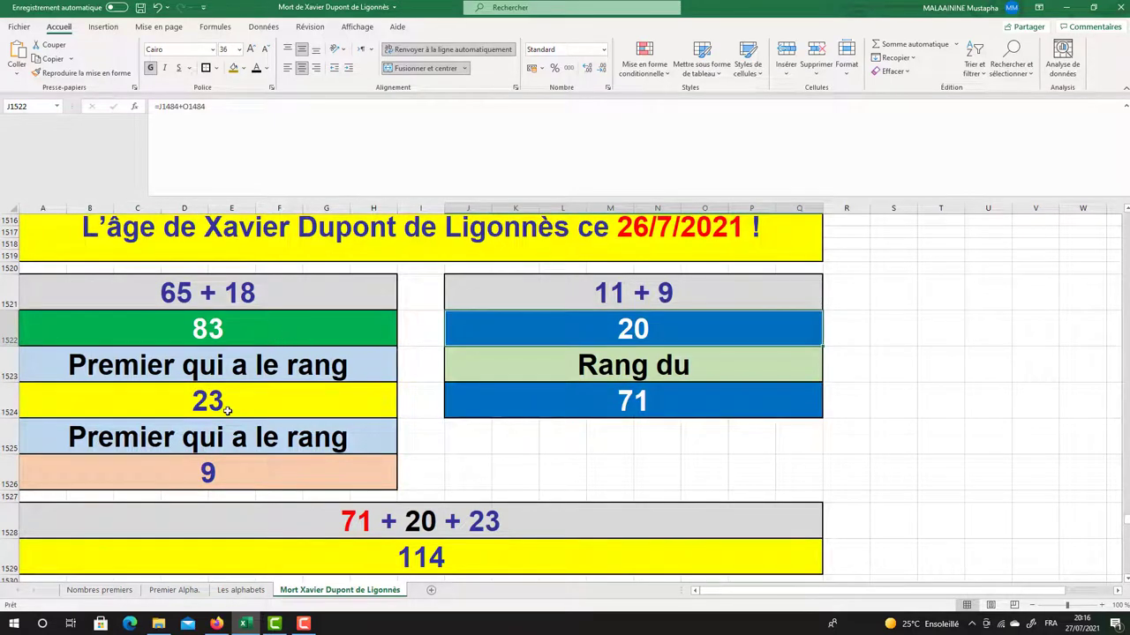
scroll(494, 370, down, 1)
click(456, 508)
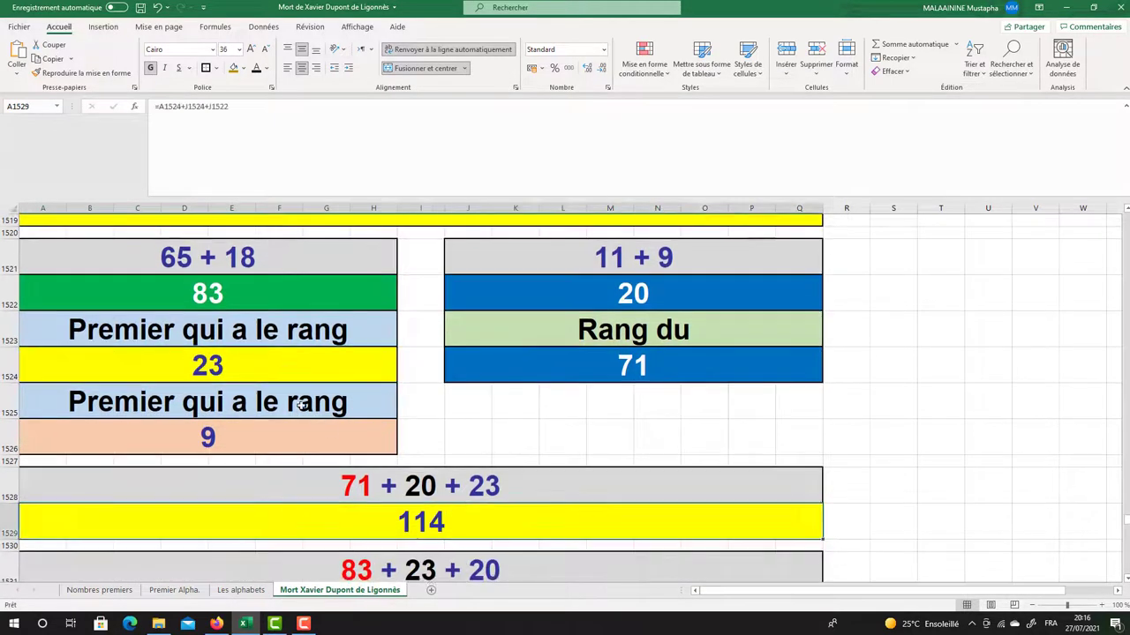
Trace A1522, A1524 and J1522 into the "83 + 23 + 20" section at A1532, passing by A1529
click(260, 302)
click(199, 361)
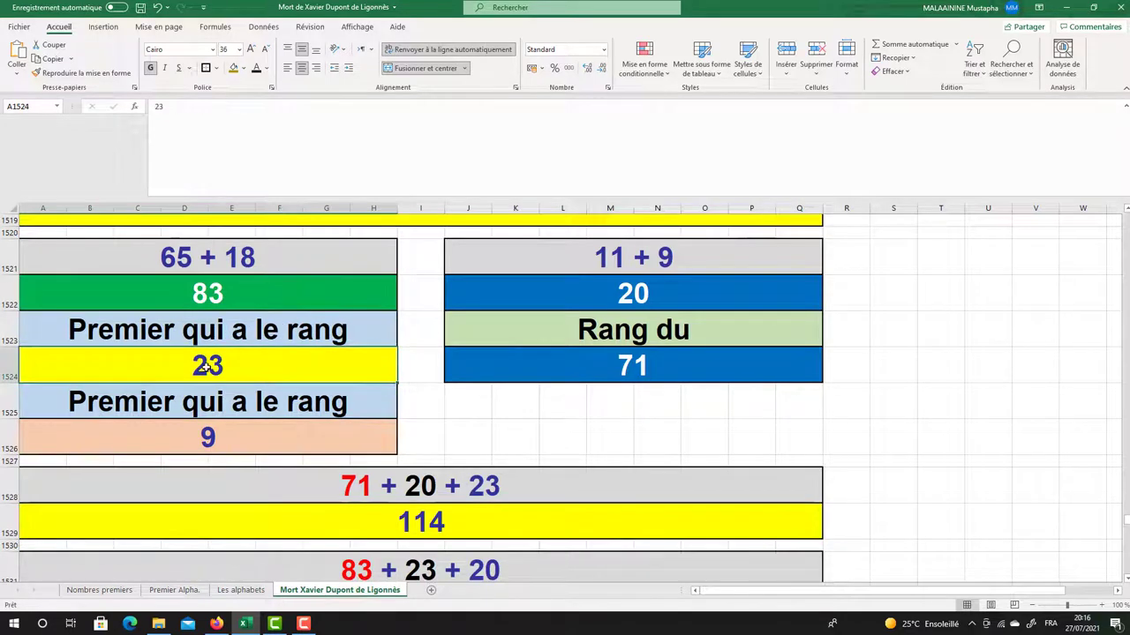
click(575, 307)
scroll(575, 307, down, 2)
click(553, 361)
click(486, 415)
Check the Mod 114 and Mod 23 remainders in A1534 and J1534 and the "12 + 11" formula in A1537
click(230, 512)
click(597, 522)
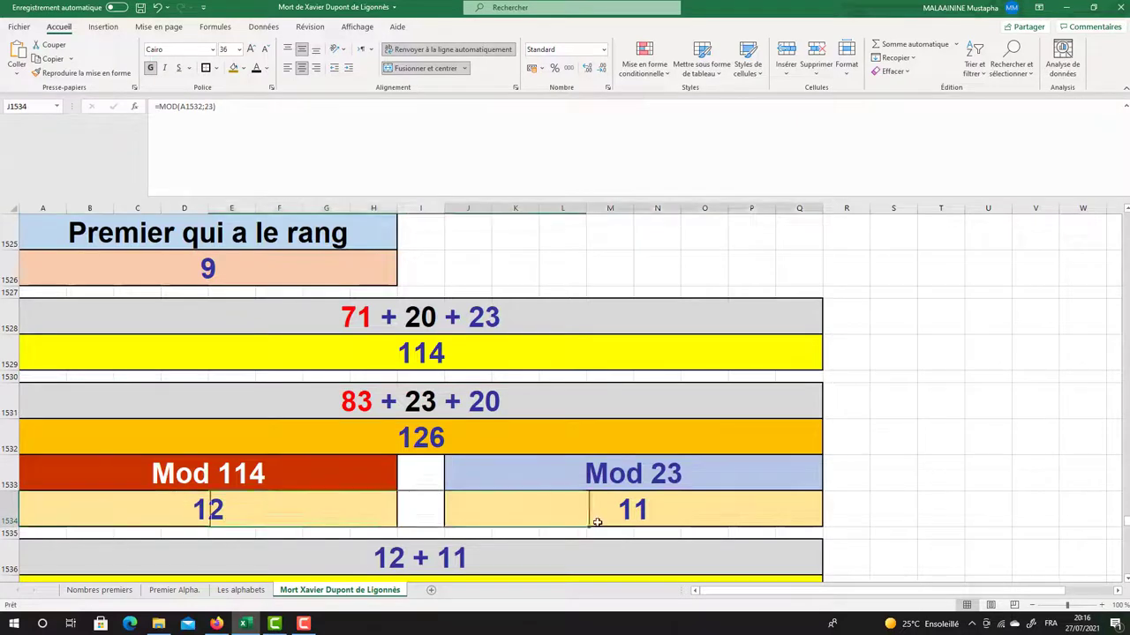
click(274, 511)
click(598, 521)
scroll(600, 515, down, 1)
click(488, 515)
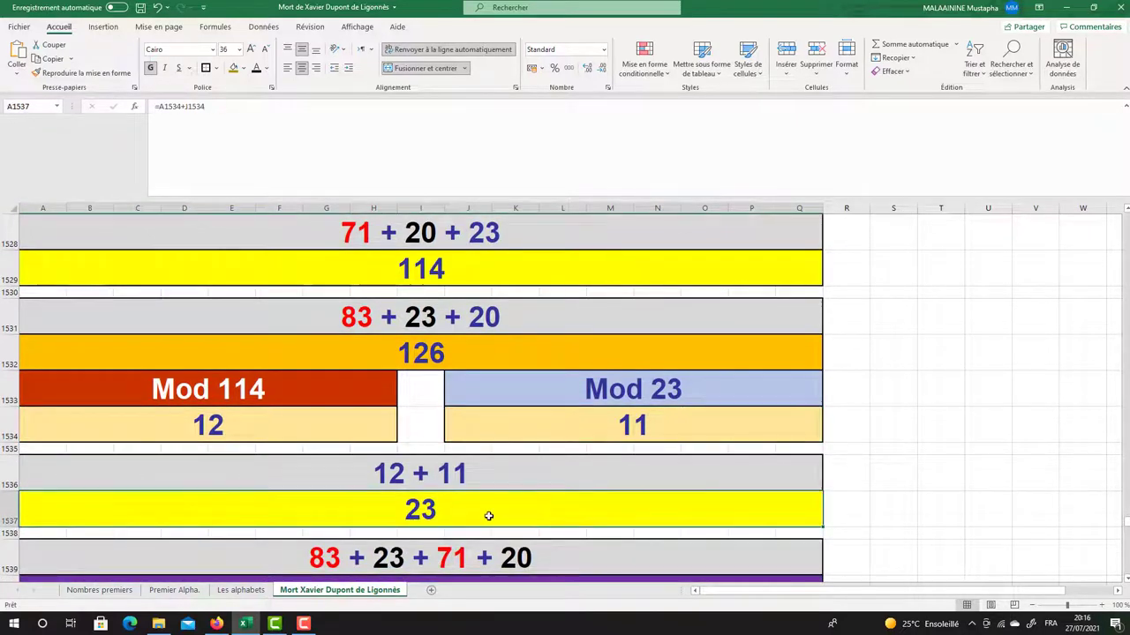
Trace A1522, A1524, J1522 and J1524 into the "71 + 20 + 23" section at A1528 and A1529
scroll(488, 515, up, 3)
click(242, 298)
click(229, 360)
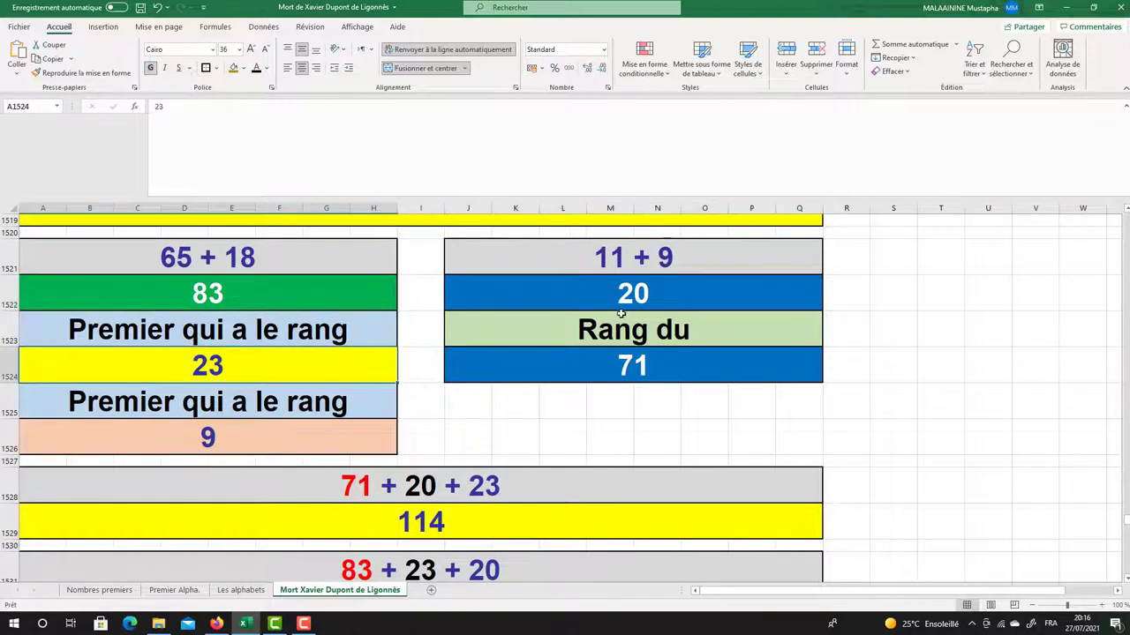
click(621, 302)
click(611, 362)
click(451, 475)
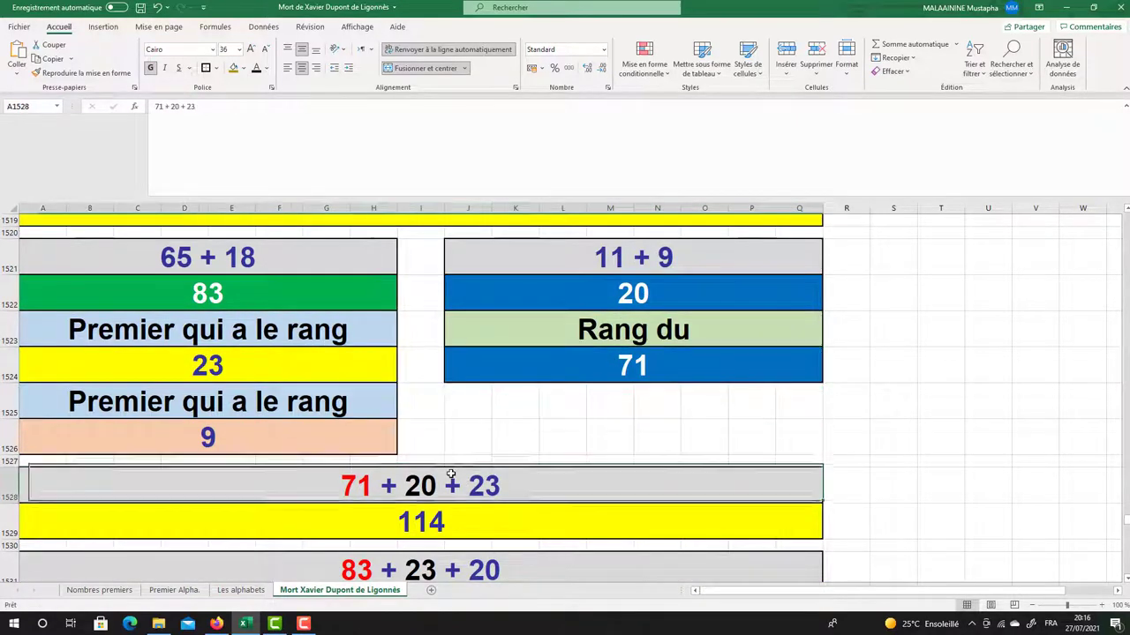
click(441, 519)
Compare the "83 + 23 + 20" line in A1531 with the prime rank chain at A1523
scroll(466, 494, down, 1)
click(507, 516)
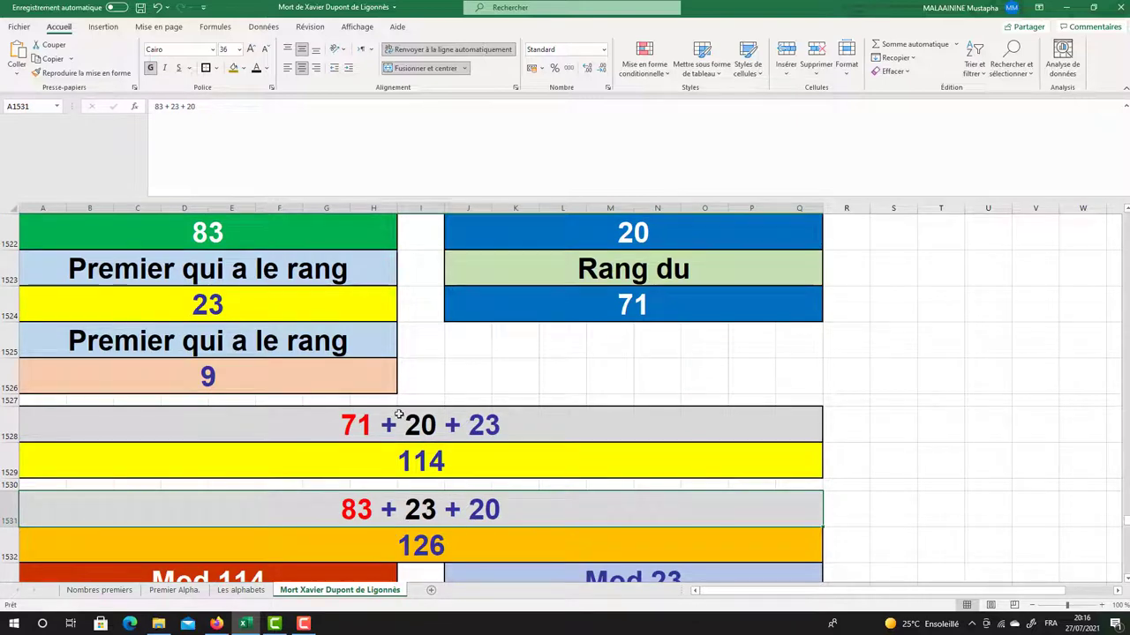
click(385, 279)
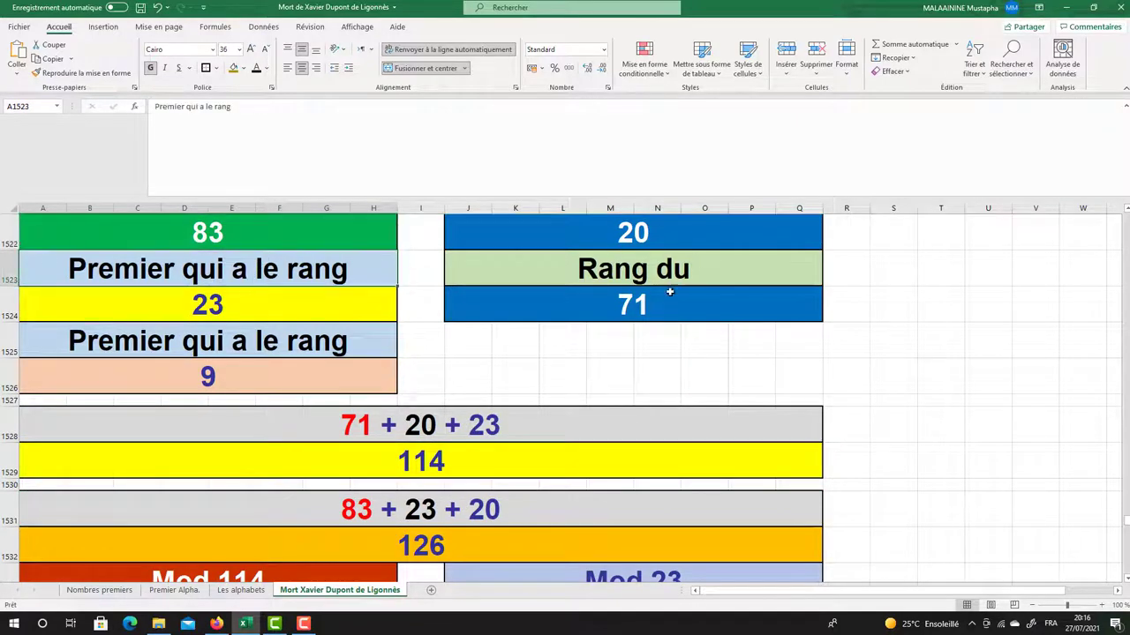
scroll(675, 284, down, 4)
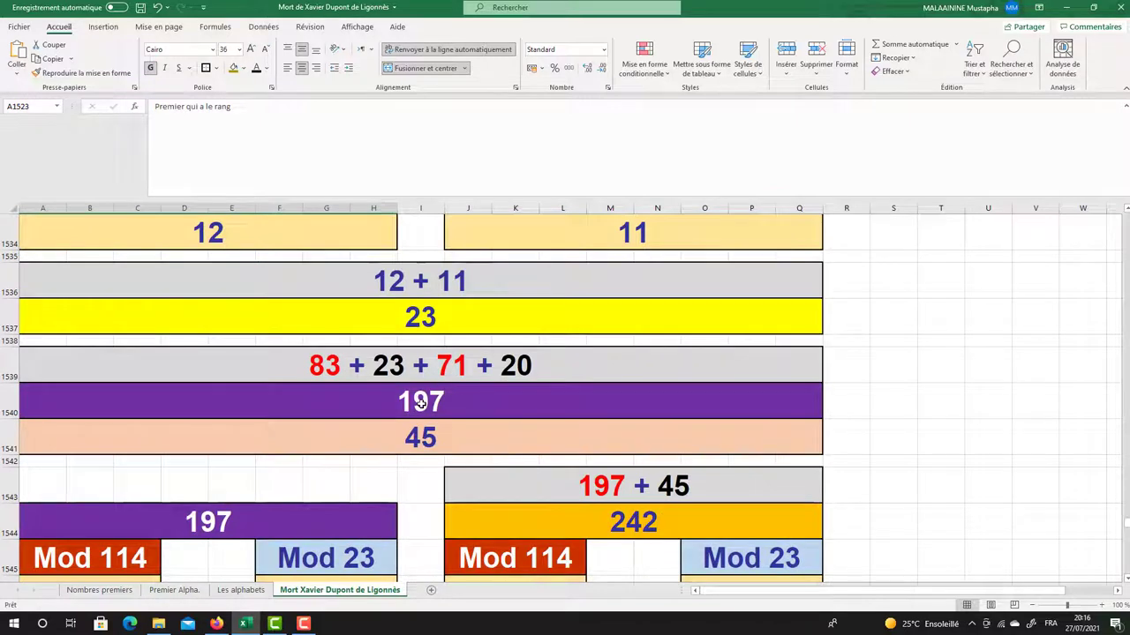
Check the "83 + 23 + 71 + 20" formula in A1540 and the rank below it in A1541
click(421, 402)
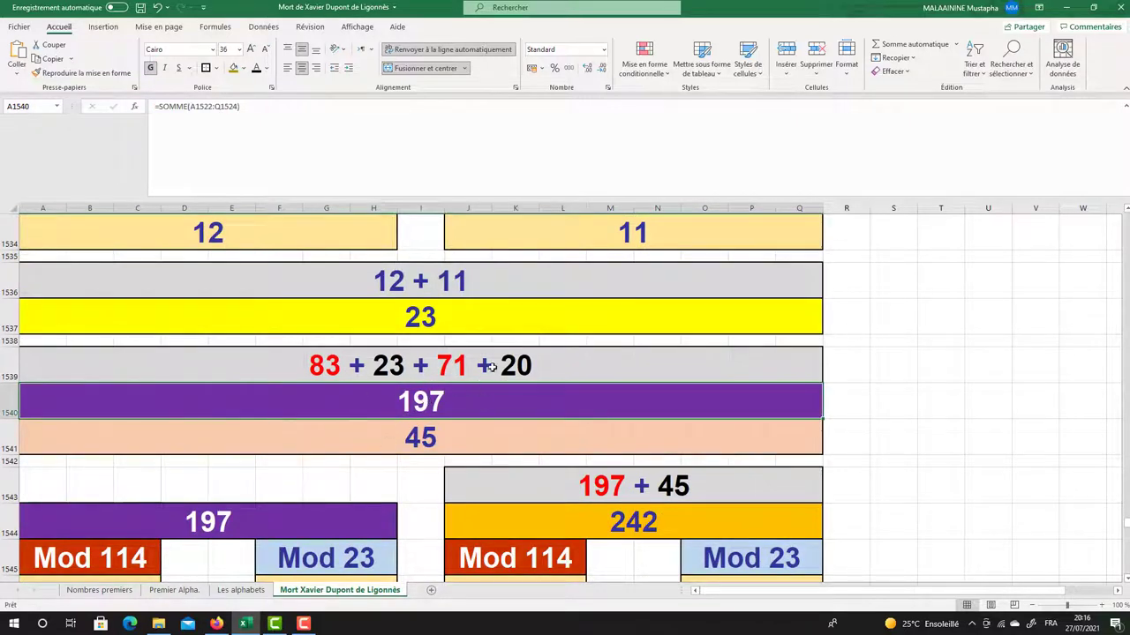
scroll(468, 364, down, 1)
click(454, 356)
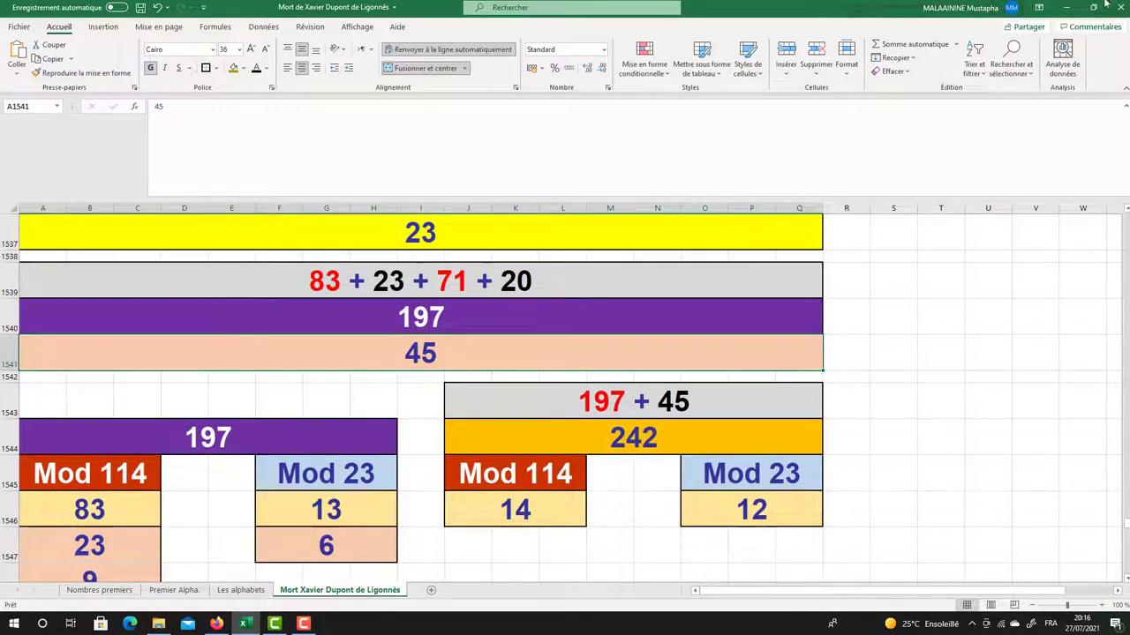
scroll(577, 337, up, 4)
scroll(578, 336, down, 3)
scroll(577, 336, down, 1)
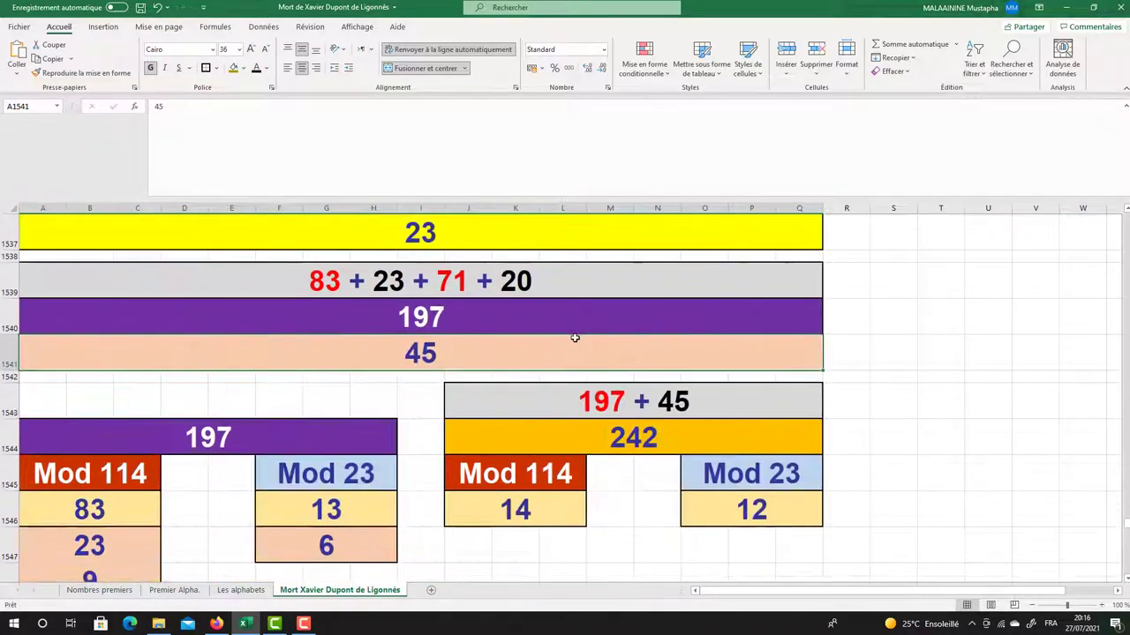
Inspect A1544 with its Mod 114 and Mod 23 remainders in A1546 and F1546, and the "197 + 45" sum in J1544
click(209, 443)
scroll(209, 444, down, 1)
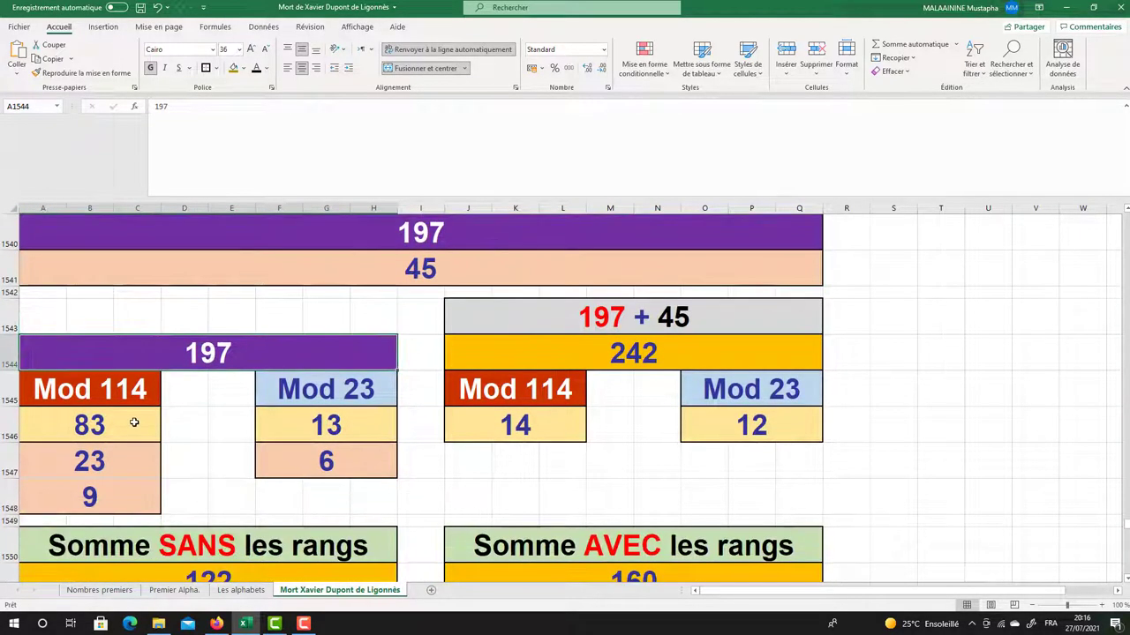
click(133, 423)
click(291, 426)
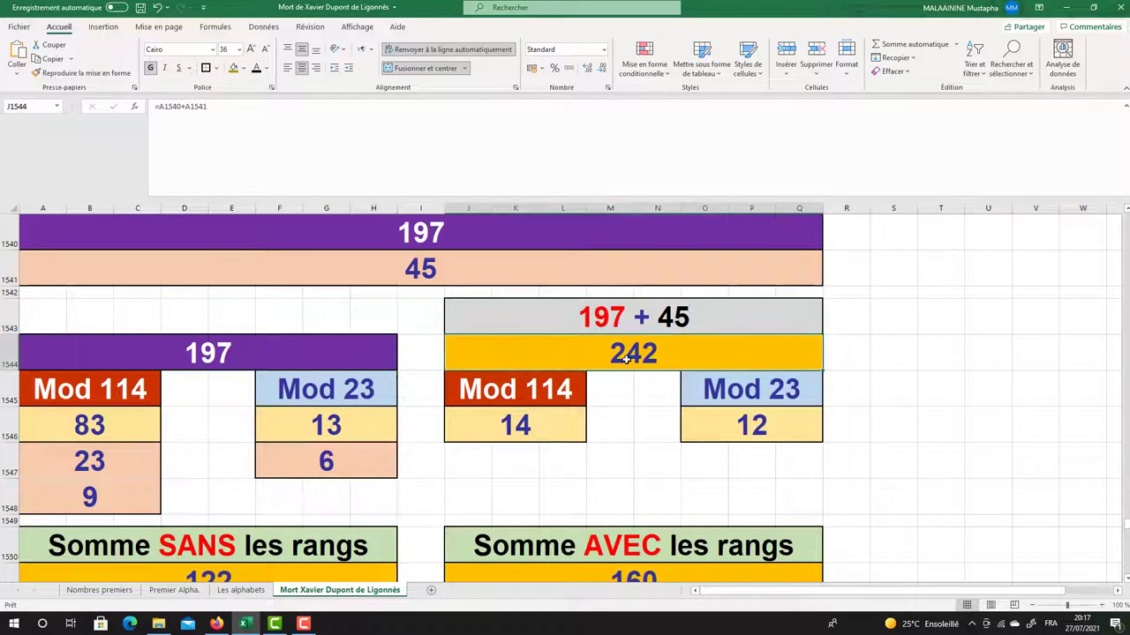
Fill the rank cell A1547 with the standard yellow
scroll(626, 359, down, 1)
click(45, 344)
click(80, 375)
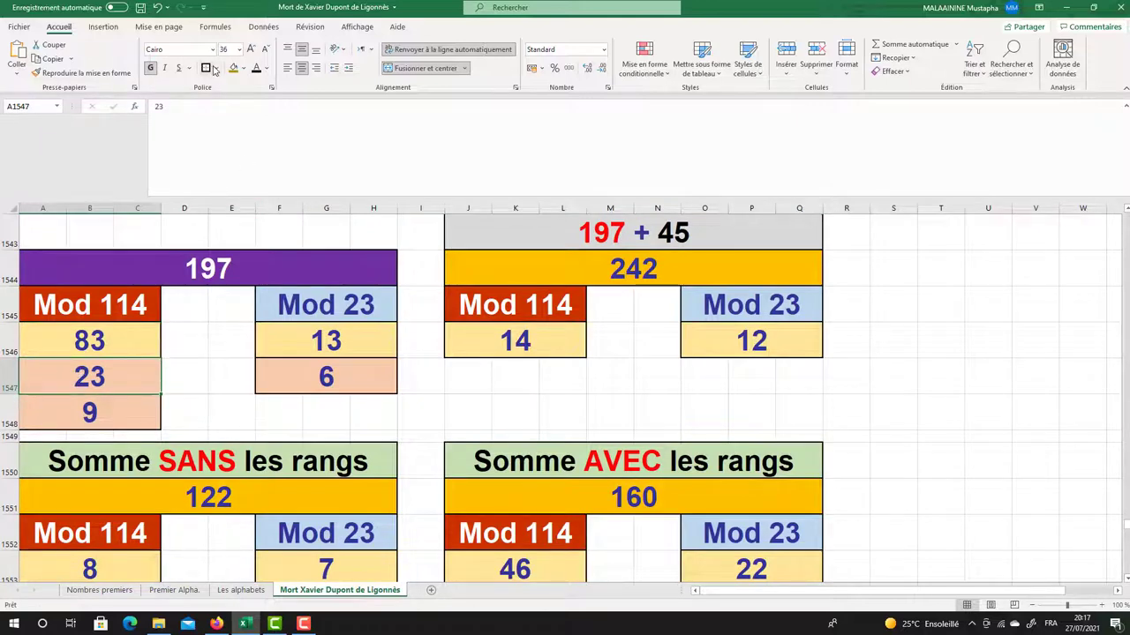
click(245, 71)
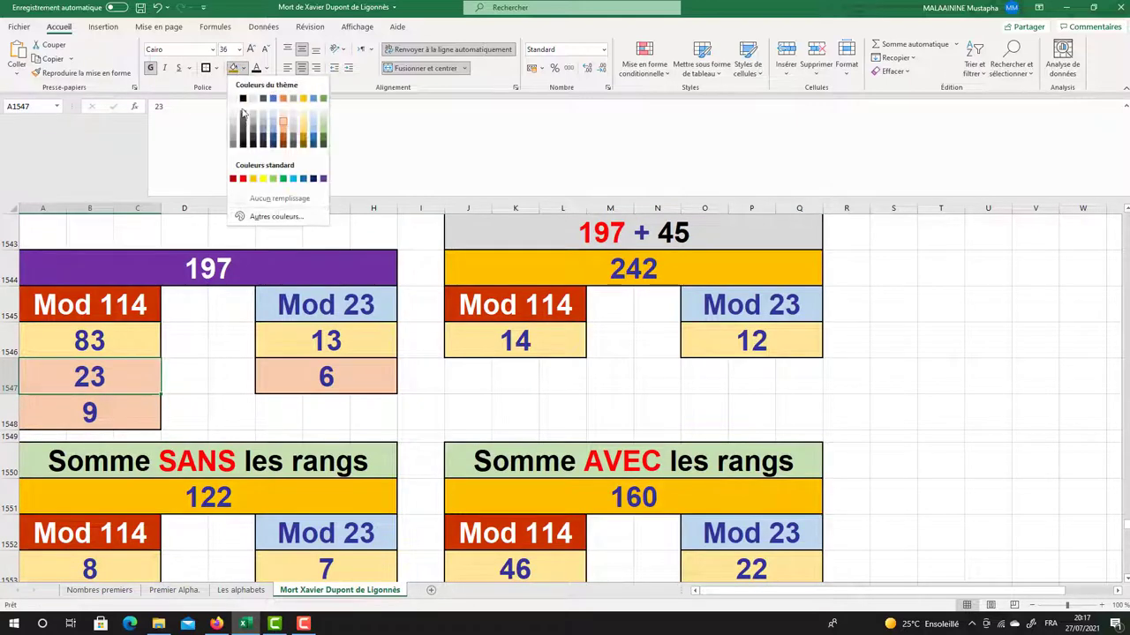
click(262, 180)
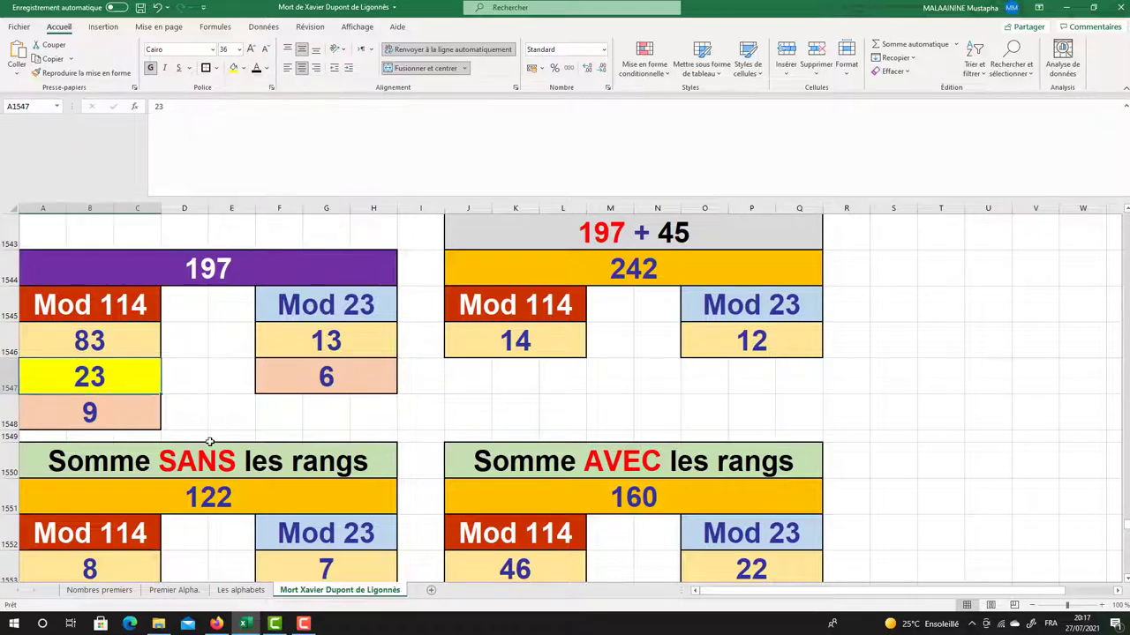
Check the source ranges of the "Somme SANS les rangs" and "Somme AVEC les rangs" formulas in A1551 and J1551
double_click(182, 502)
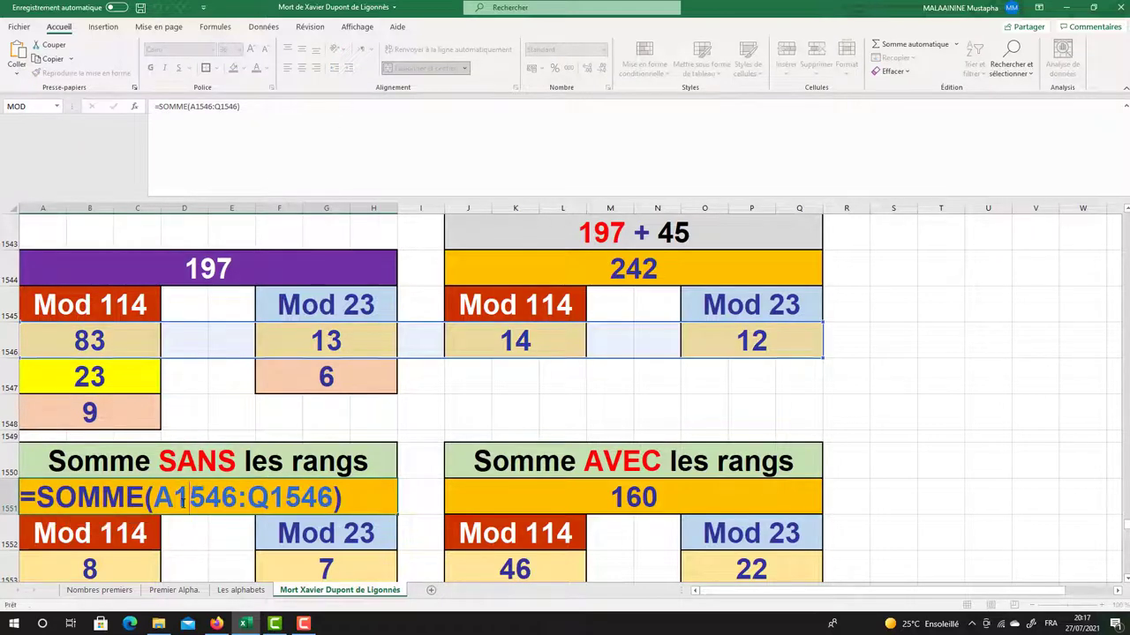
key(Return)
double_click(621, 506)
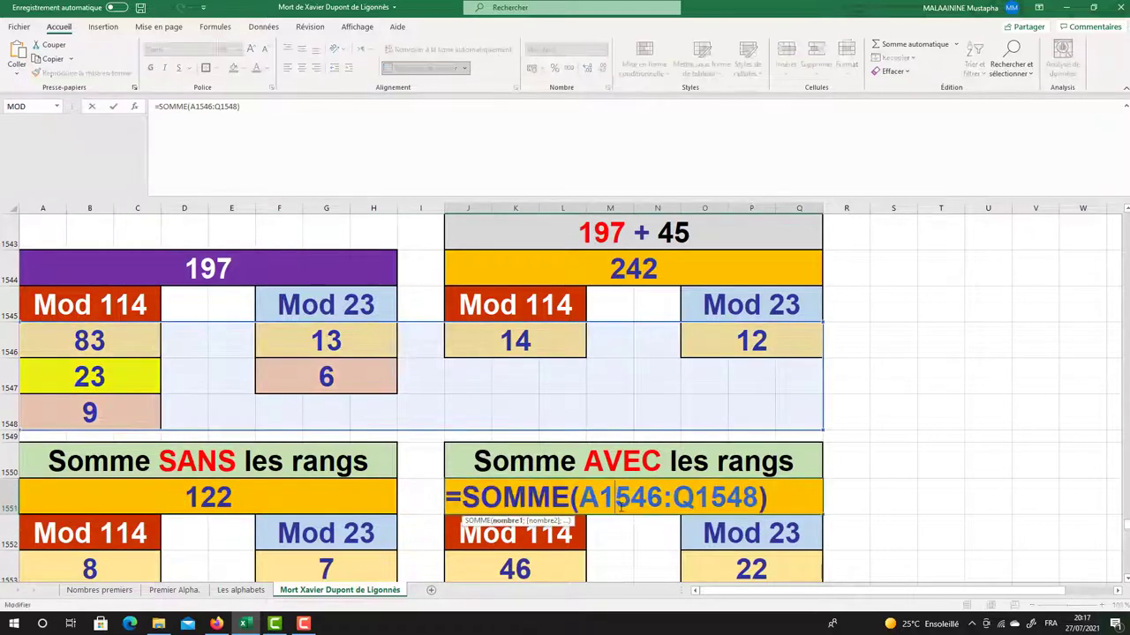
key(Return)
Inspect the Mod 23 remainder in F1553 and its rank in F1554
scroll(620, 504, down, 1)
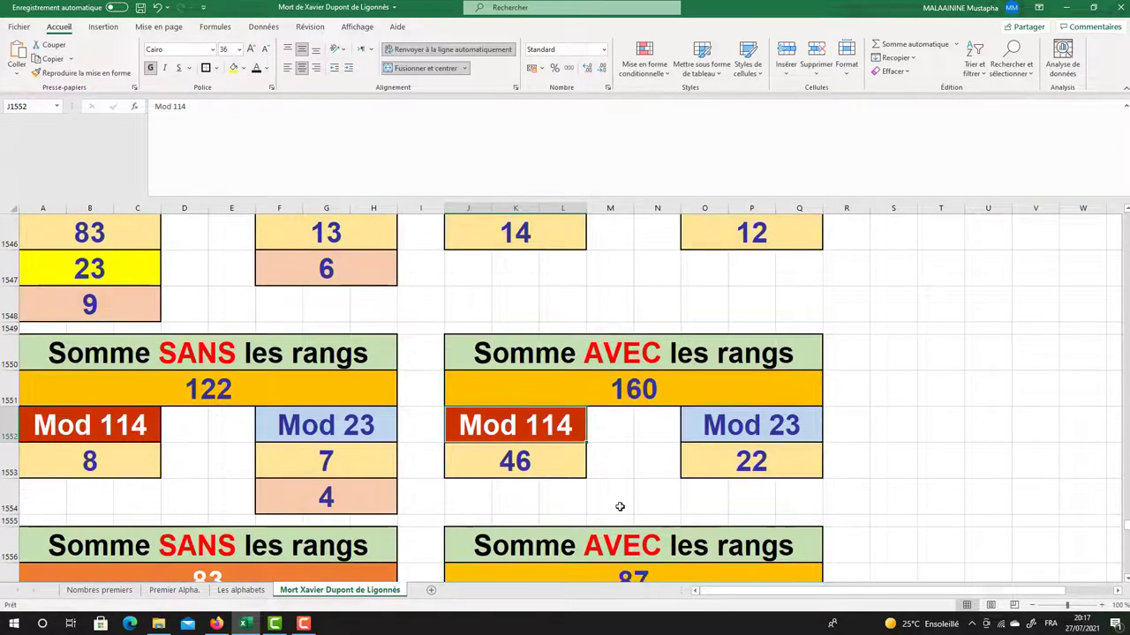
click(317, 475)
click(323, 497)
Check the sum formulas in A1557 and J1557, and inspect the ranks in A1558 and A1559
scroll(325, 490, down, 1)
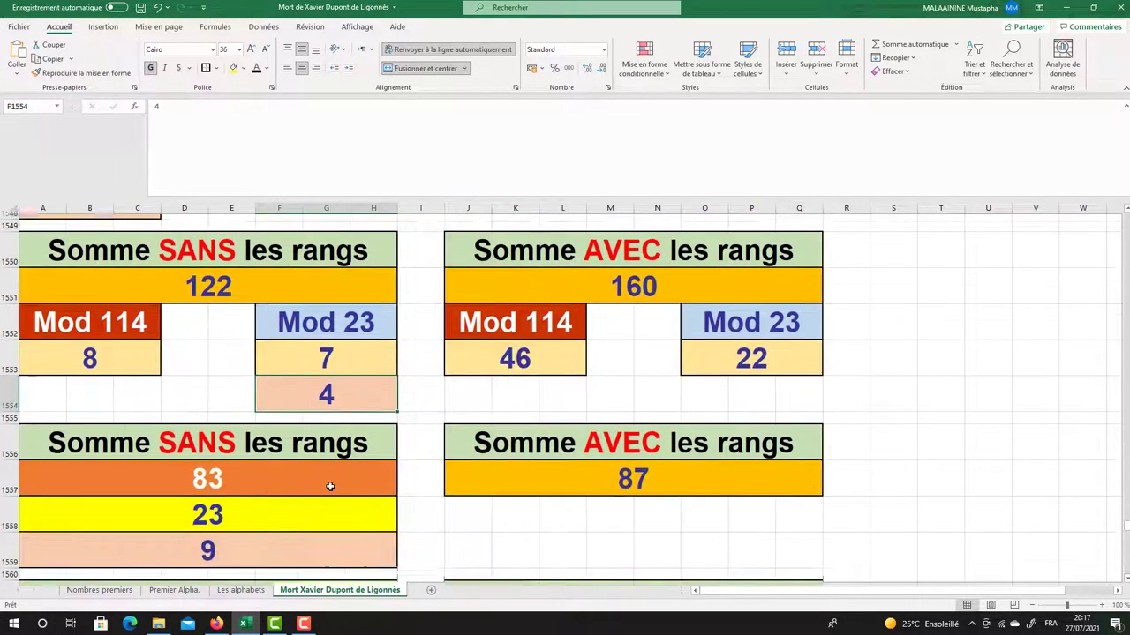
click(234, 474)
double_click(234, 474)
key(Return)
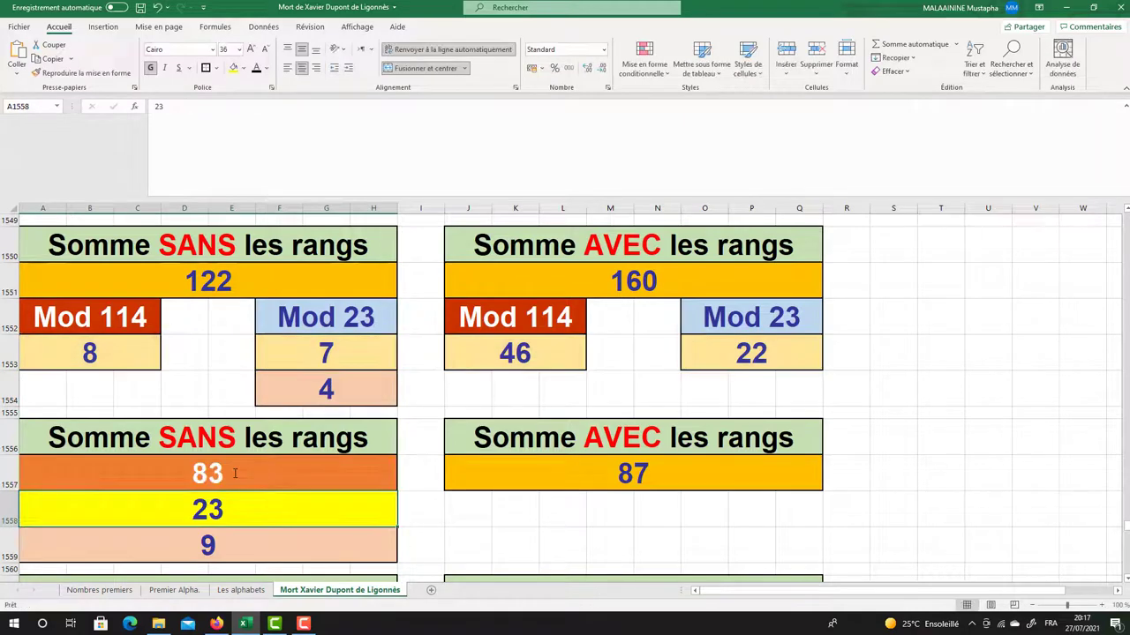
double_click(615, 474)
key(Return)
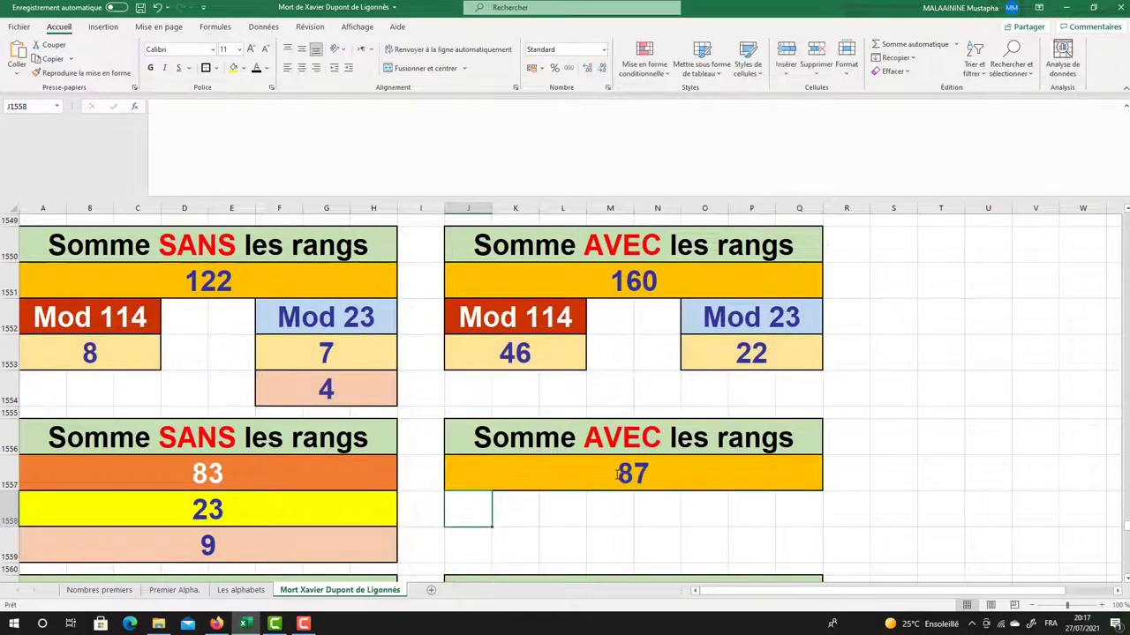
click(207, 503)
key(shift+Down)
Check the source ranges of the sums without and with ranks in A1562 and J1562
scroll(238, 503, down, 2)
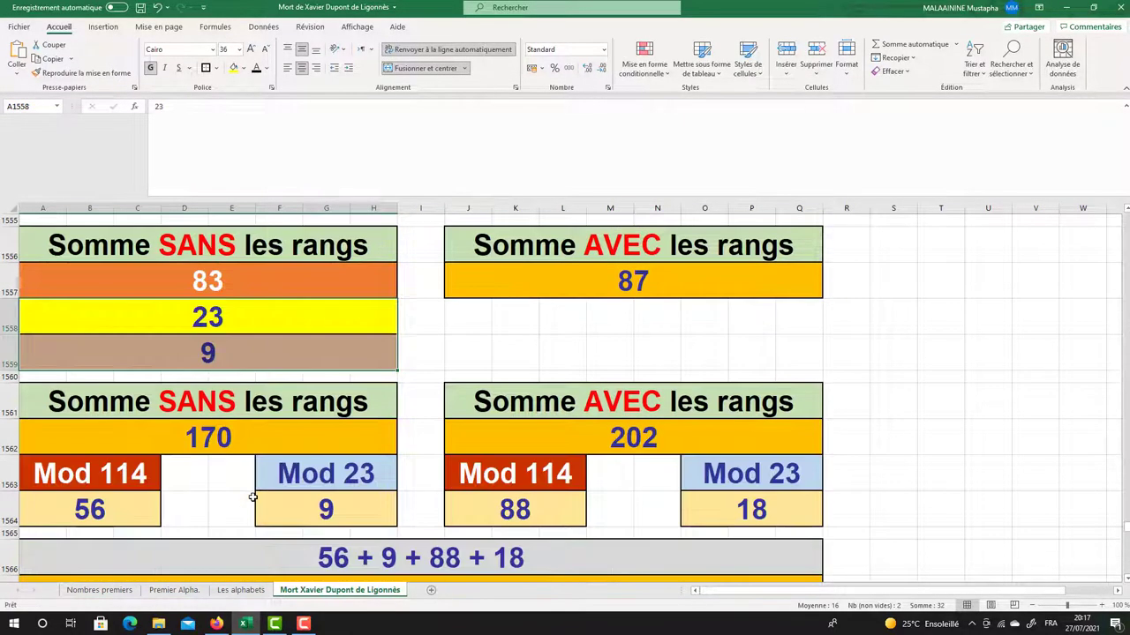
double_click(204, 444)
key(Return)
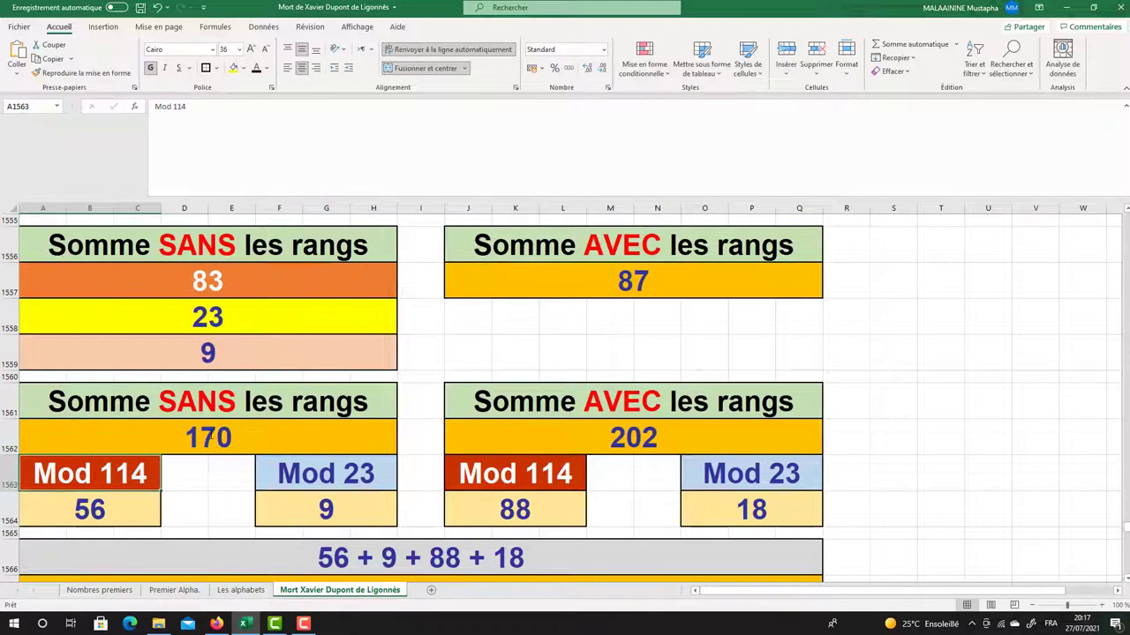
double_click(653, 440)
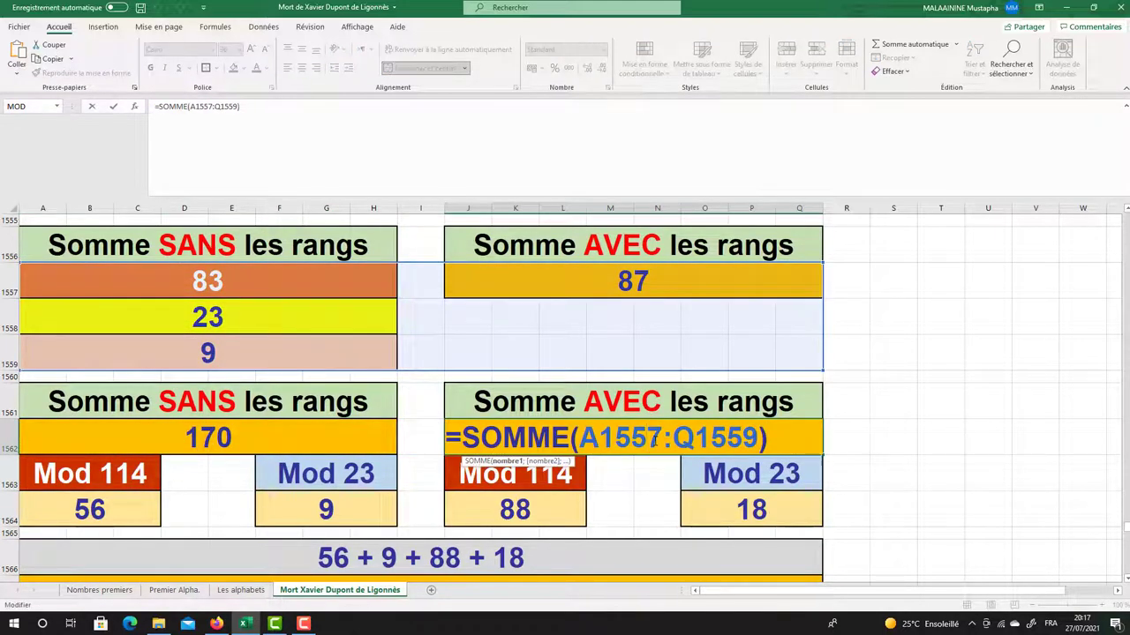
key(Return)
Inspect the four Mod 114 and Mod 23 remainders in row 1564 and the "56 + 9 + 88 + 18" formula in A1567
click(106, 521)
click(267, 519)
click(554, 512)
click(738, 508)
scroll(738, 504, down, 1)
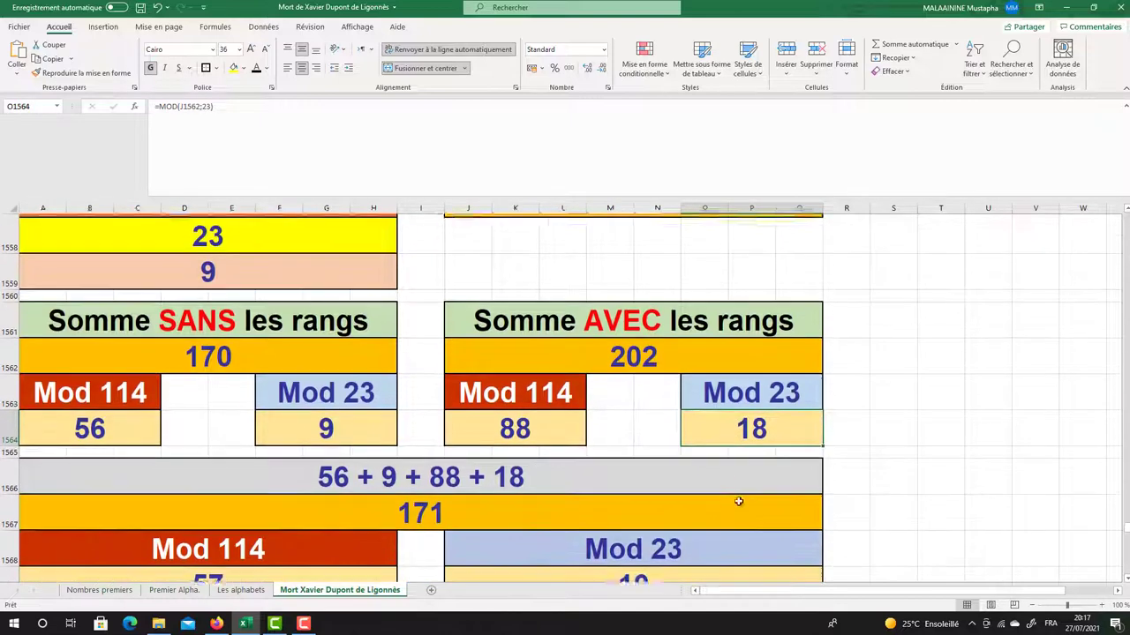
double_click(410, 508)
key(Return)
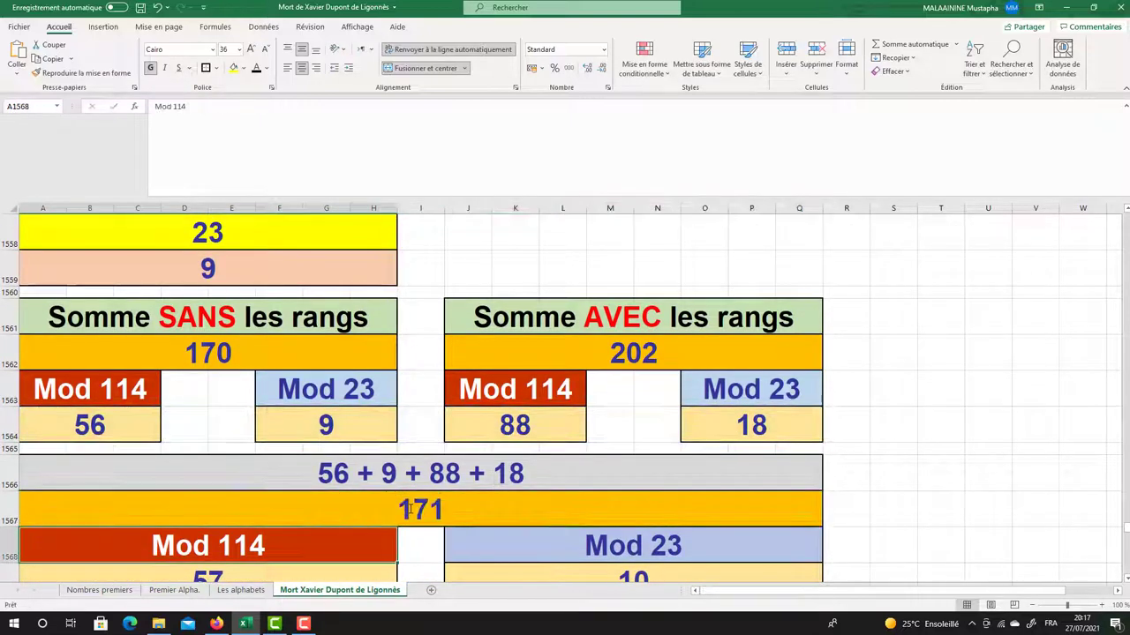
Trace the Mod 114 and Mod 23 remainders in A1569 and J1569 into the "57 + 10" formula in A1572
scroll(365, 531, down, 2)
scroll(364, 530, down, 1)
click(214, 388)
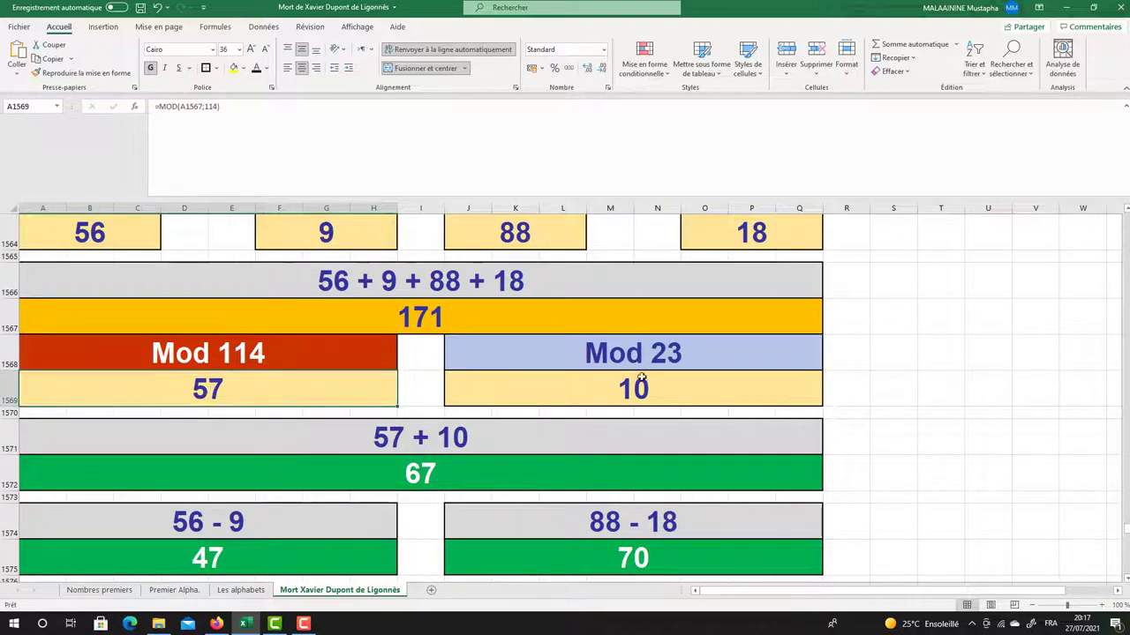
click(642, 378)
click(196, 380)
click(547, 404)
click(415, 477)
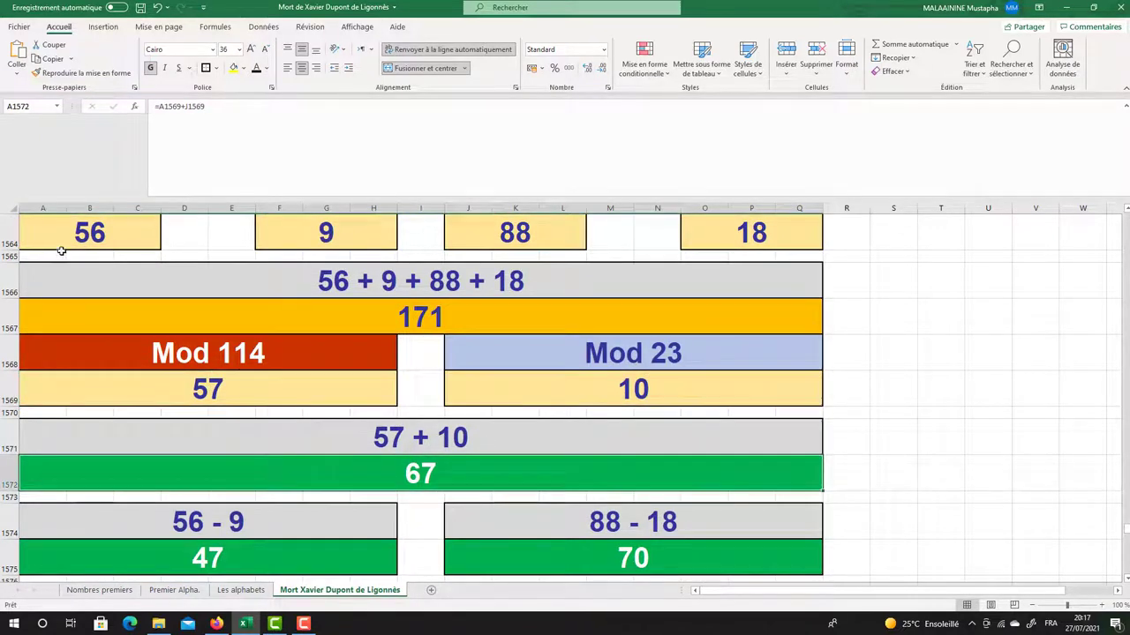
Trace the row 1564 remainders into the "56 - 9" and "88 - 18" differences in A1575 and J1575
click(153, 234)
click(311, 233)
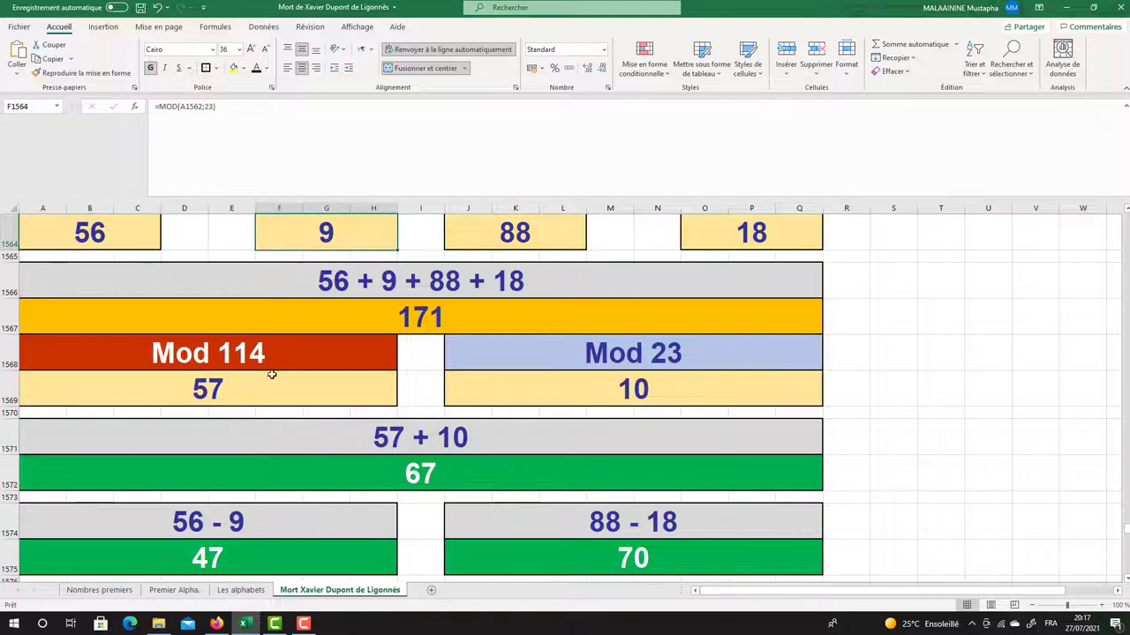
click(210, 555)
click(488, 228)
click(730, 231)
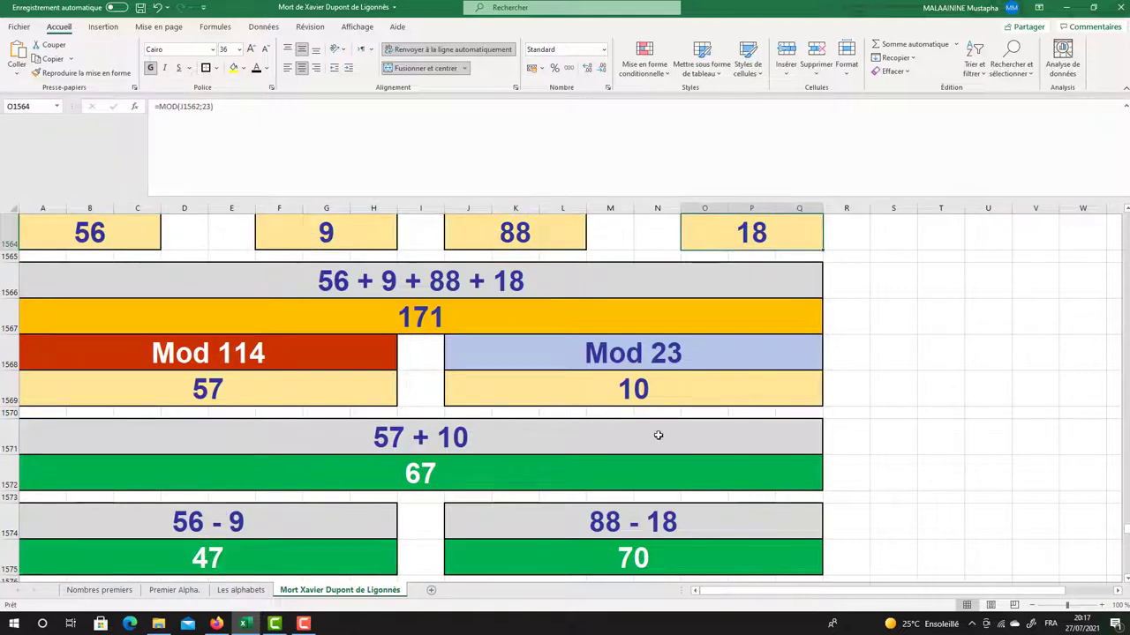
click(622, 557)
Trace A1572 and J1575 into the "67 + 47" and "67 + 70" formulas in A1578 and A1581
scroll(447, 444, down, 1)
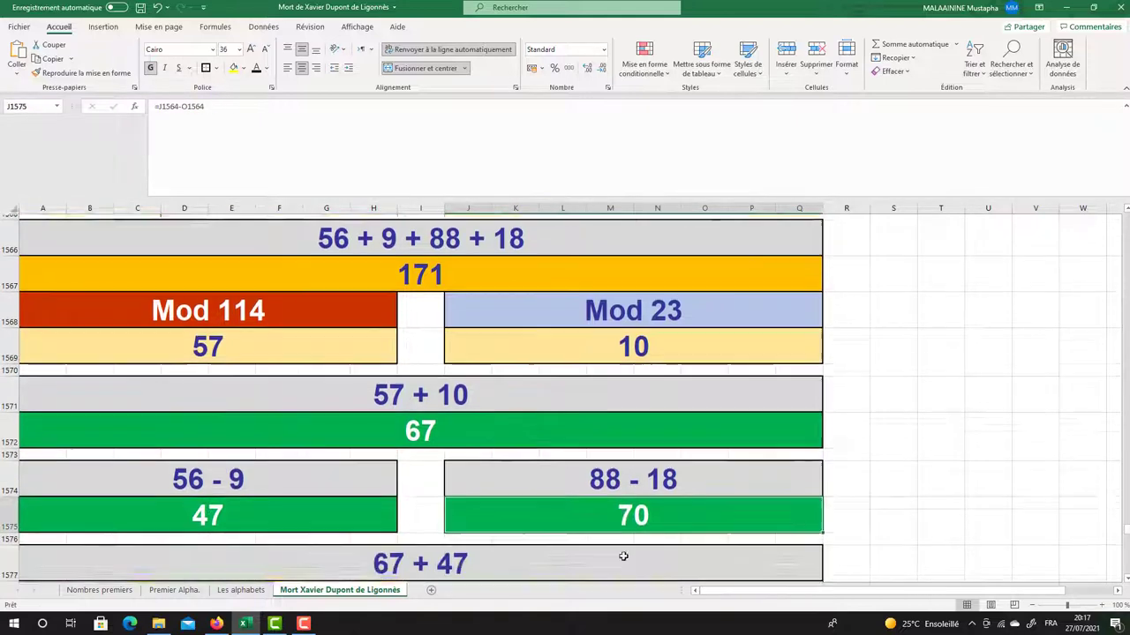
click(430, 393)
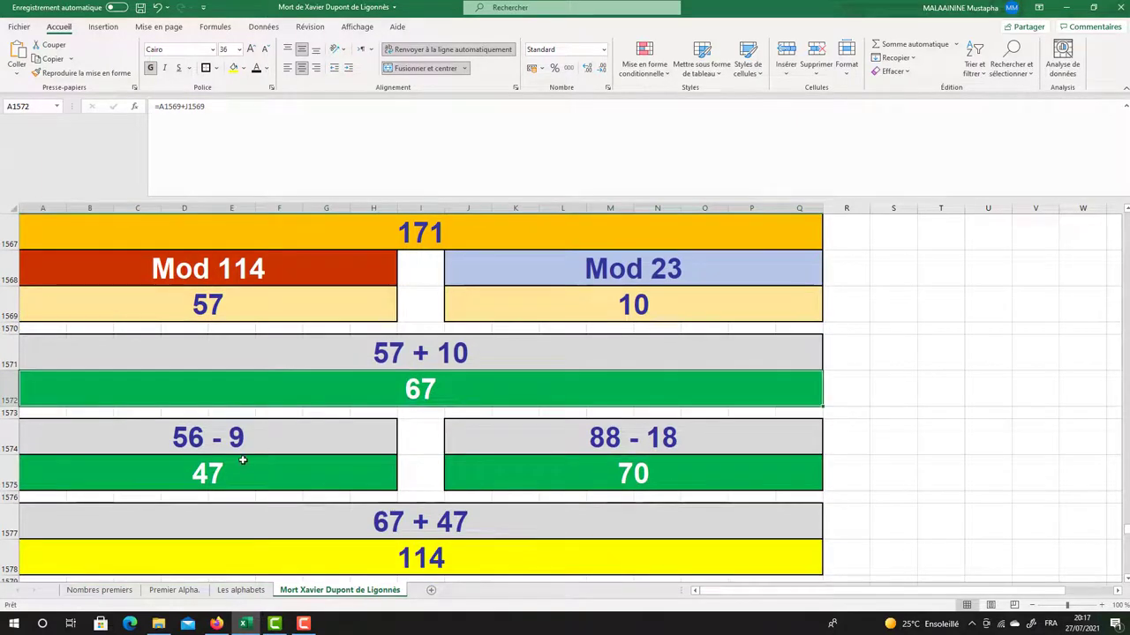
click(396, 557)
scroll(396, 557, down, 1)
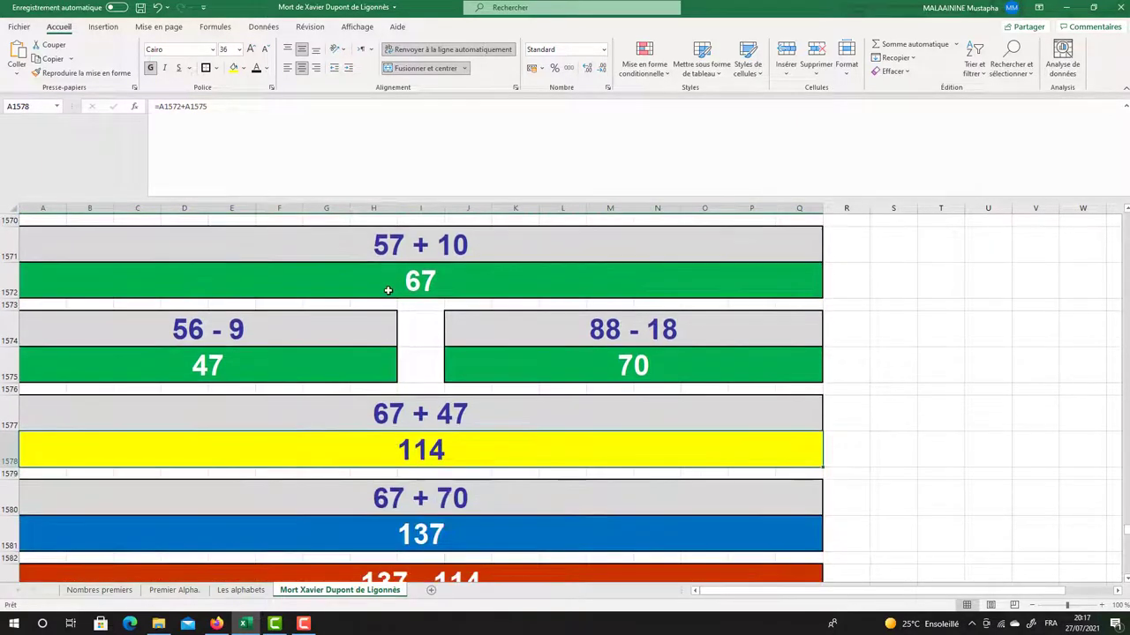
click(603, 376)
click(433, 542)
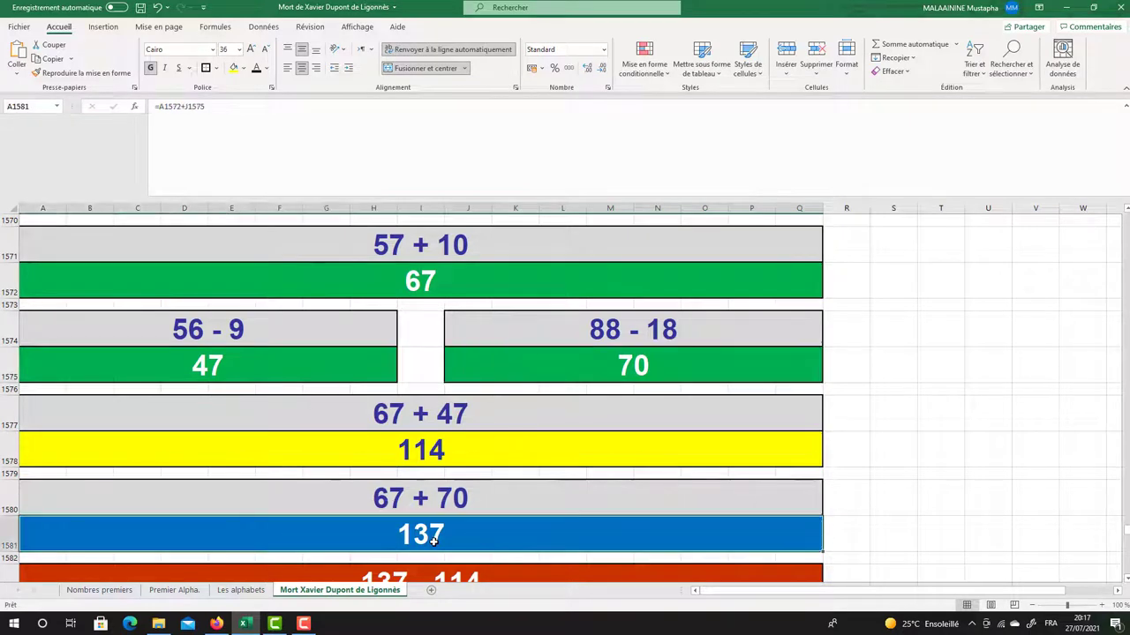
Trace A1578 into the "137 - 114" difference in A1584
click(430, 439)
scroll(429, 441, down, 2)
click(415, 458)
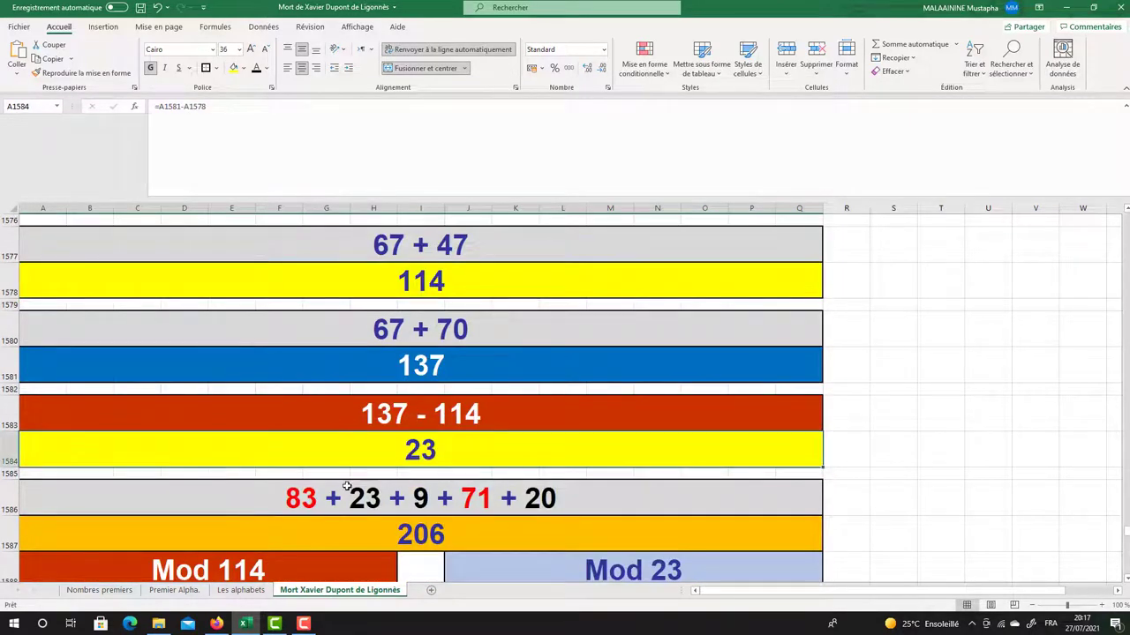
Trace the "83 + 23 + 9 + 71 + 20" sum in A1587 back to its source range A1522:Q1526
double_click(413, 525)
scroll(413, 525, up, 10)
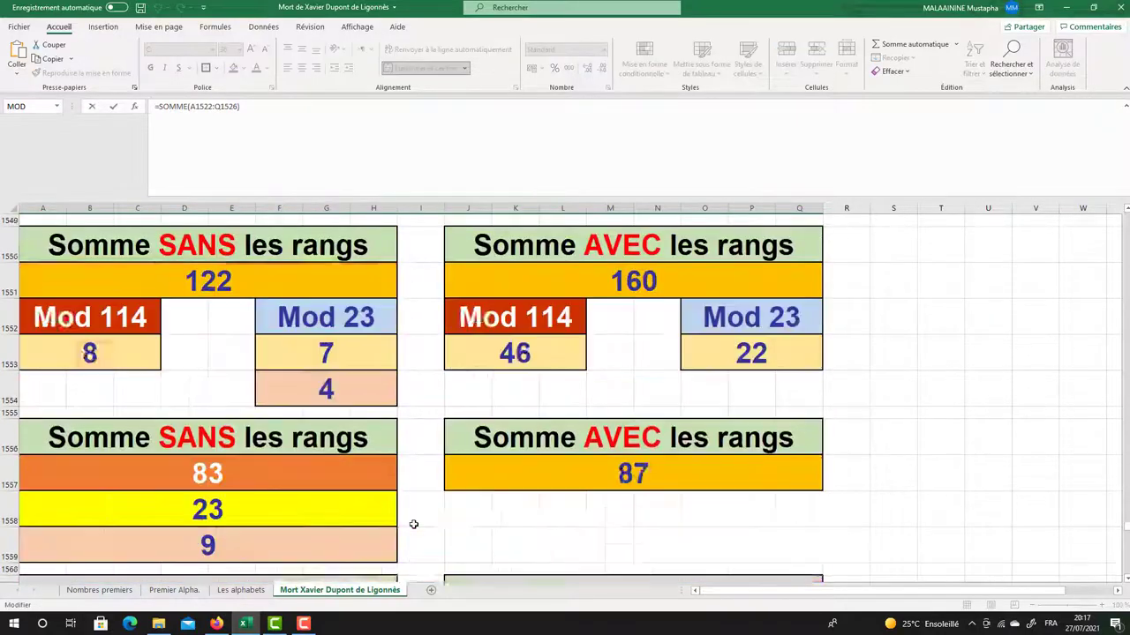
scroll(413, 525, up, 5)
scroll(413, 525, down, 4)
scroll(413, 526, up, 7)
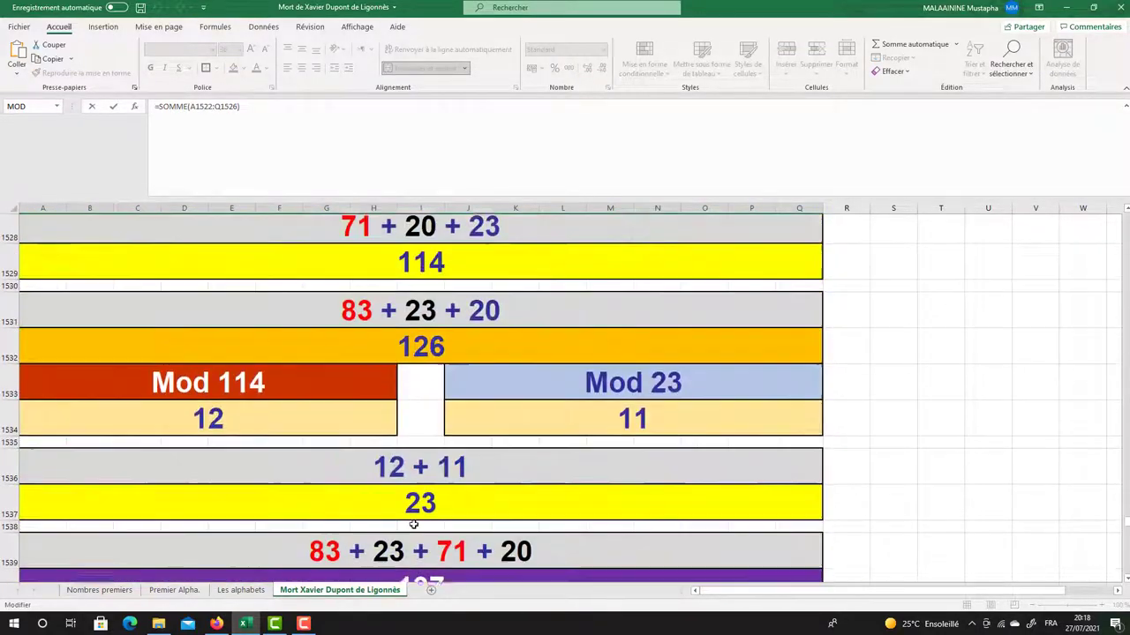
scroll(413, 525, up, 1)
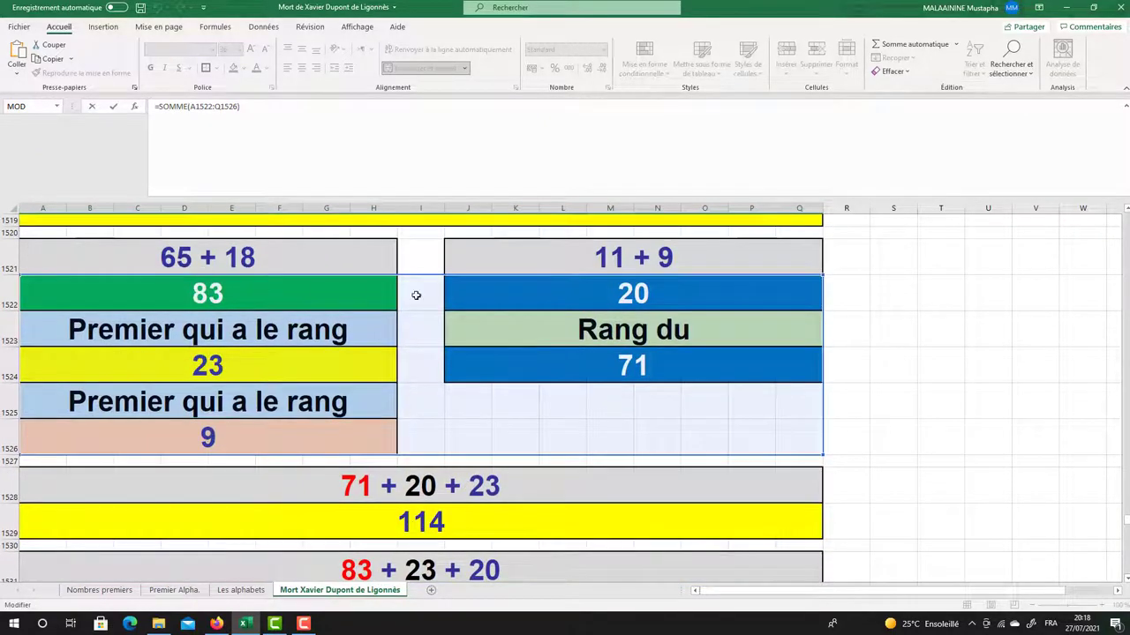
key(Escape)
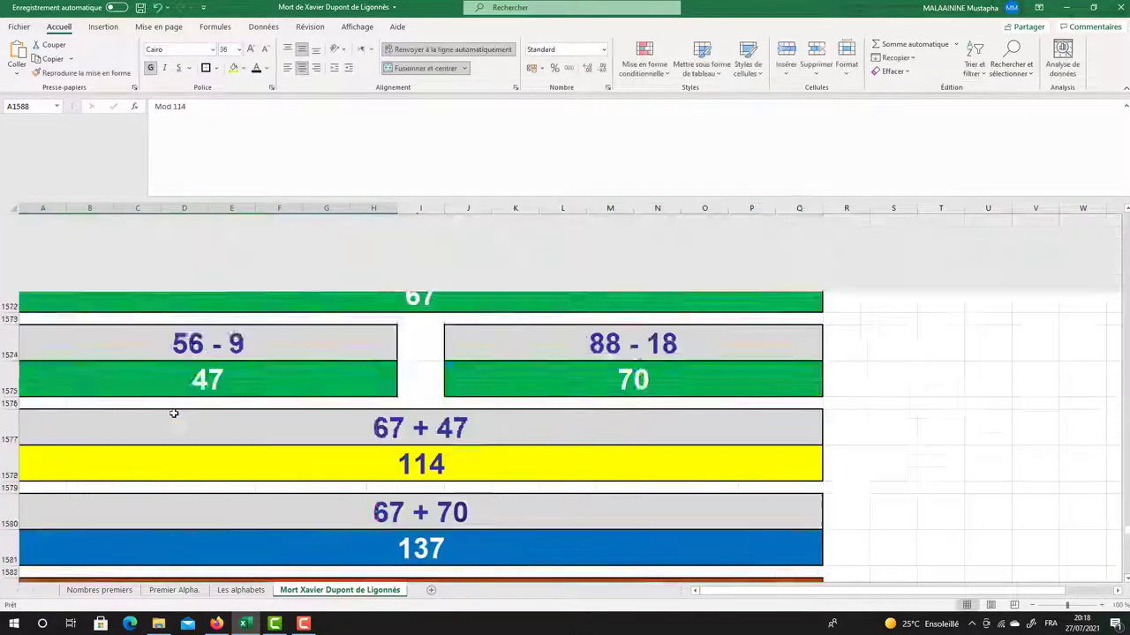
Follow A1587 through its Mod 114 and Mod 23 remainders in row 1589 to the "92 + 22" sum in A1592
scroll(174, 413, down, 1)
click(448, 433)
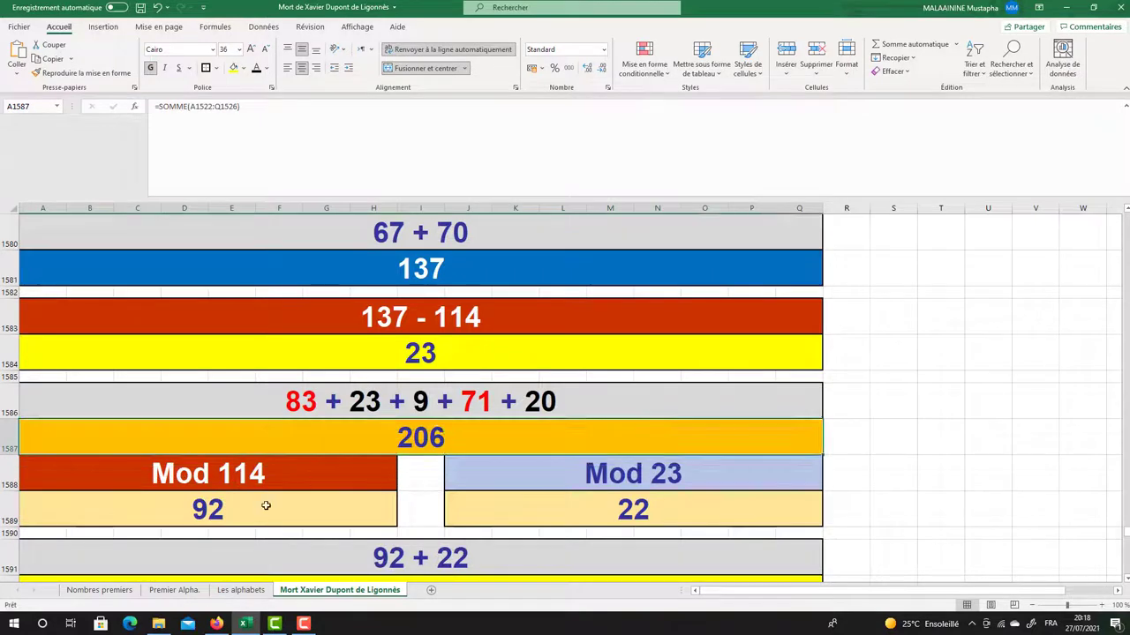
click(265, 504)
click(586, 504)
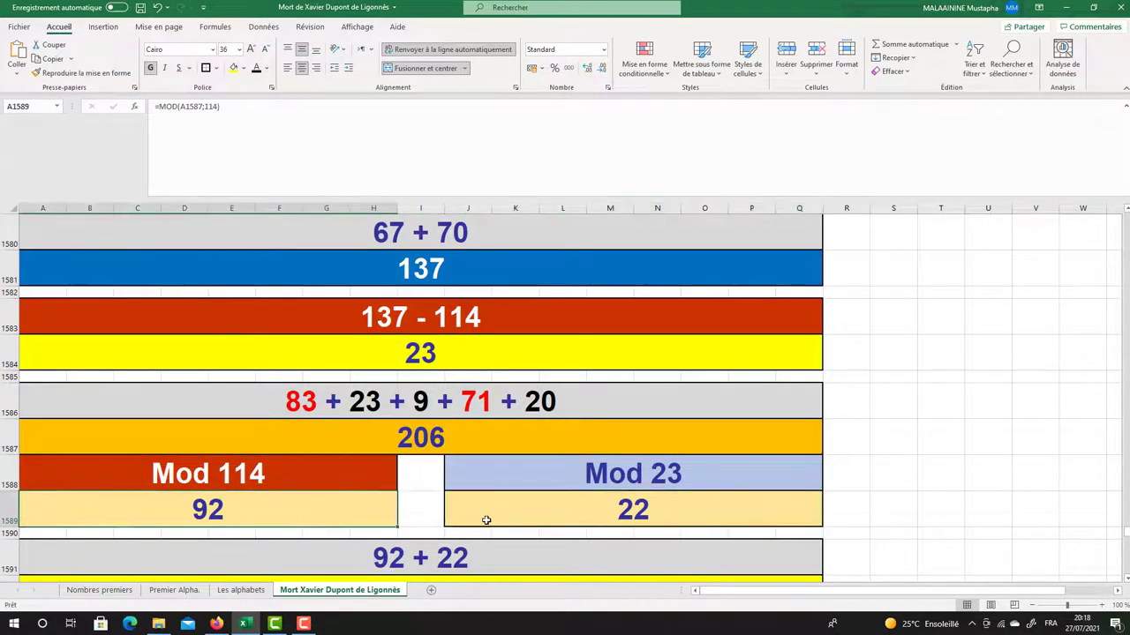
scroll(595, 494, down, 2)
click(438, 426)
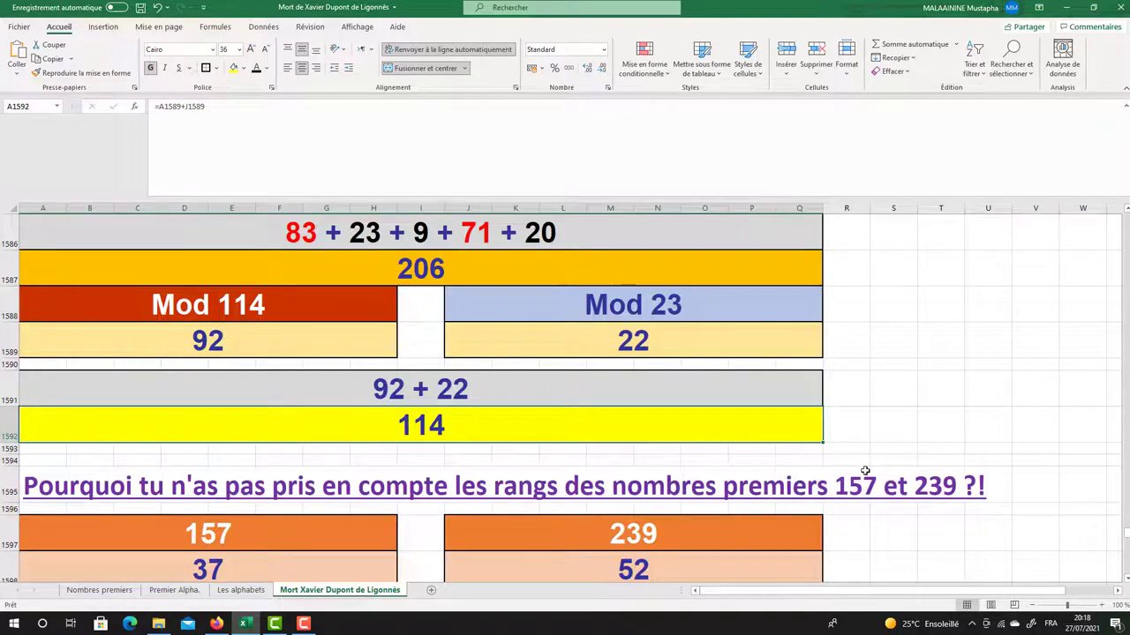
Locate where the primes 157 and 239 come from by checking the sums in I1452 and J1482
scroll(305, 406, up, 20)
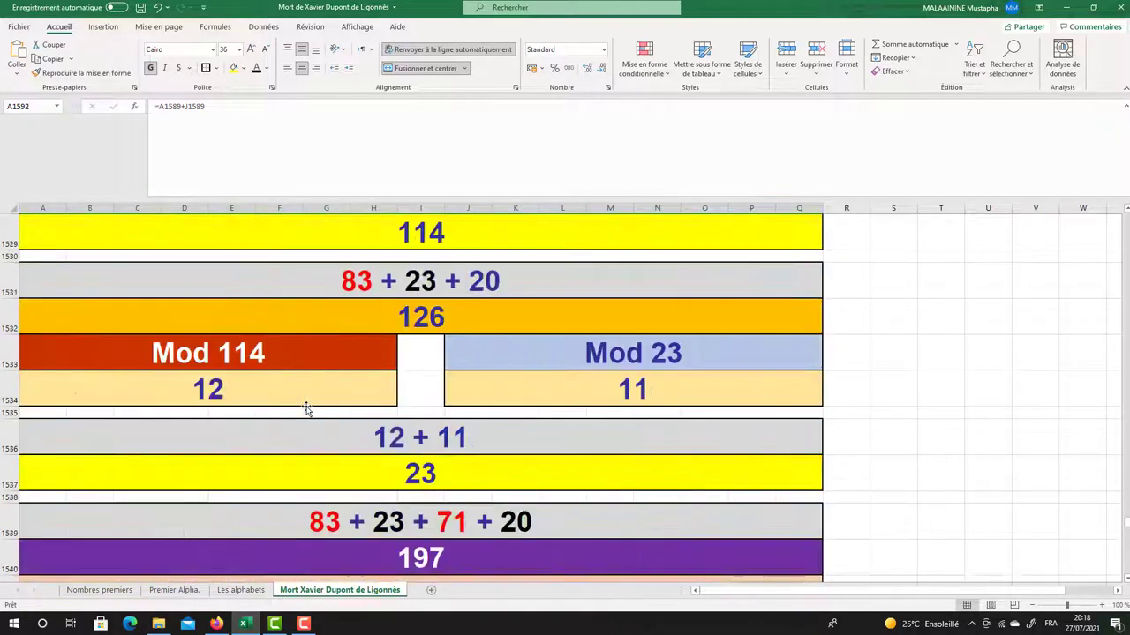
scroll(305, 406, up, 15)
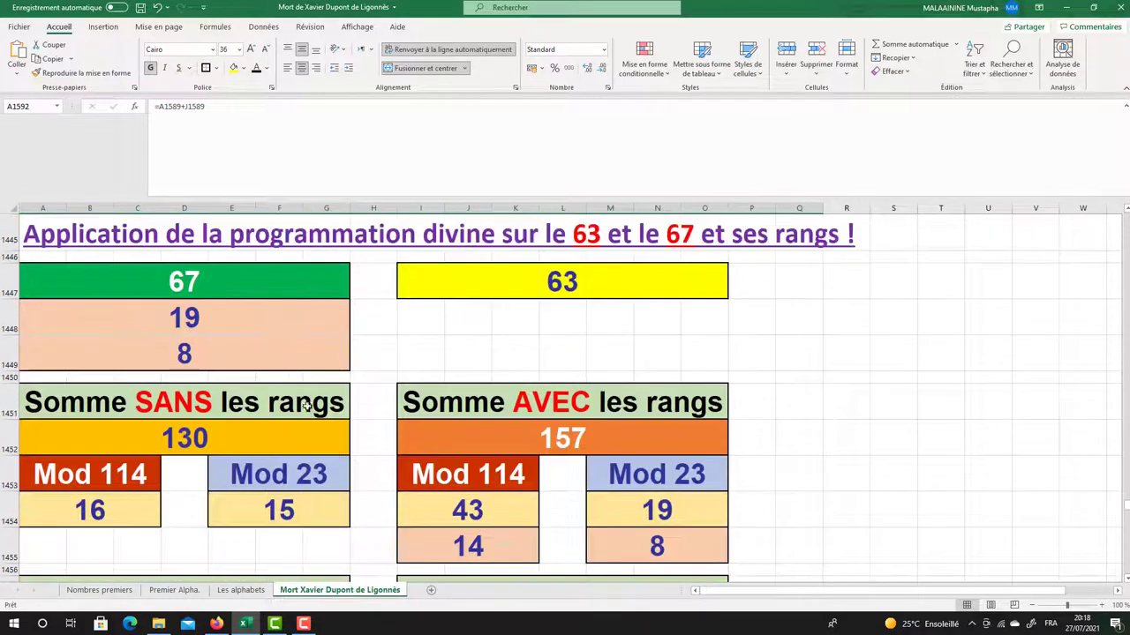
click(540, 438)
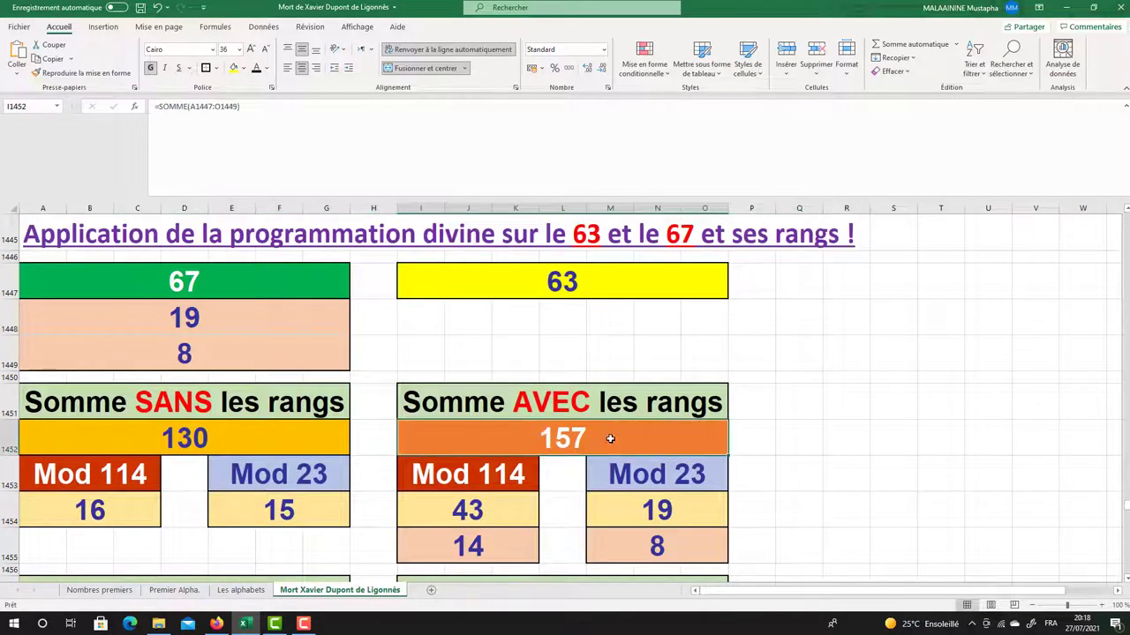
scroll(587, 434, down, 7)
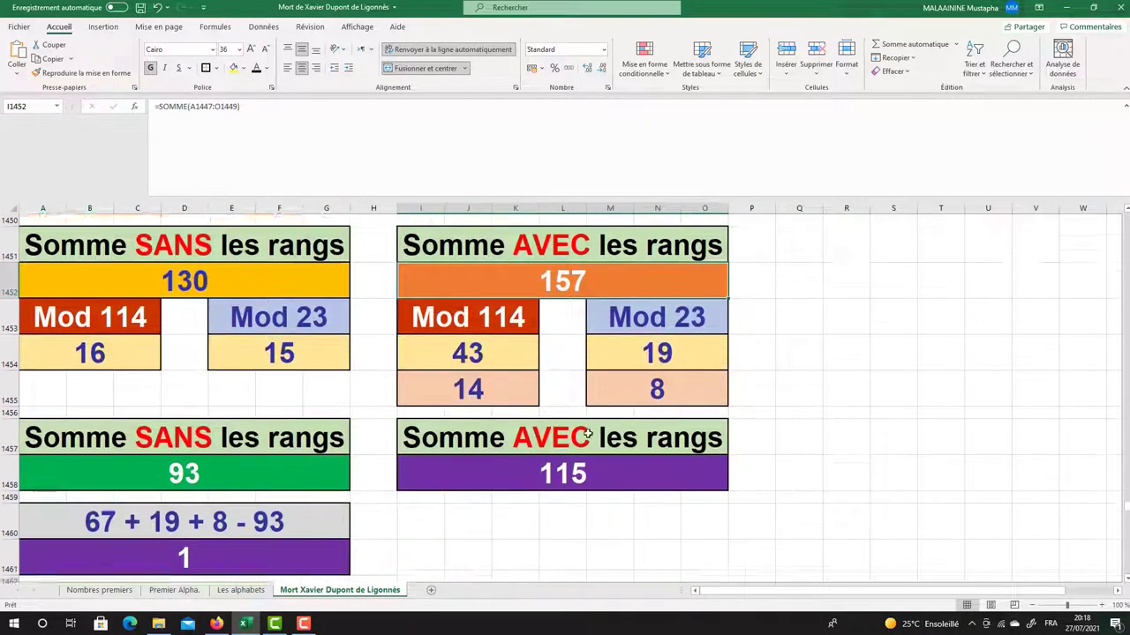
scroll(588, 433, down, 2)
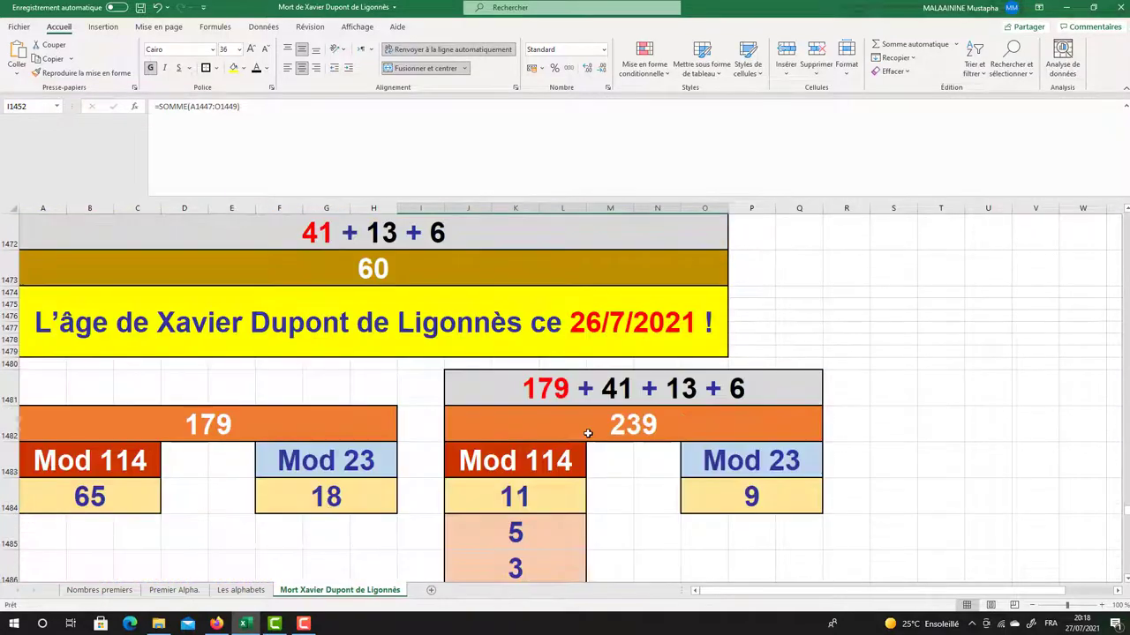
click(677, 421)
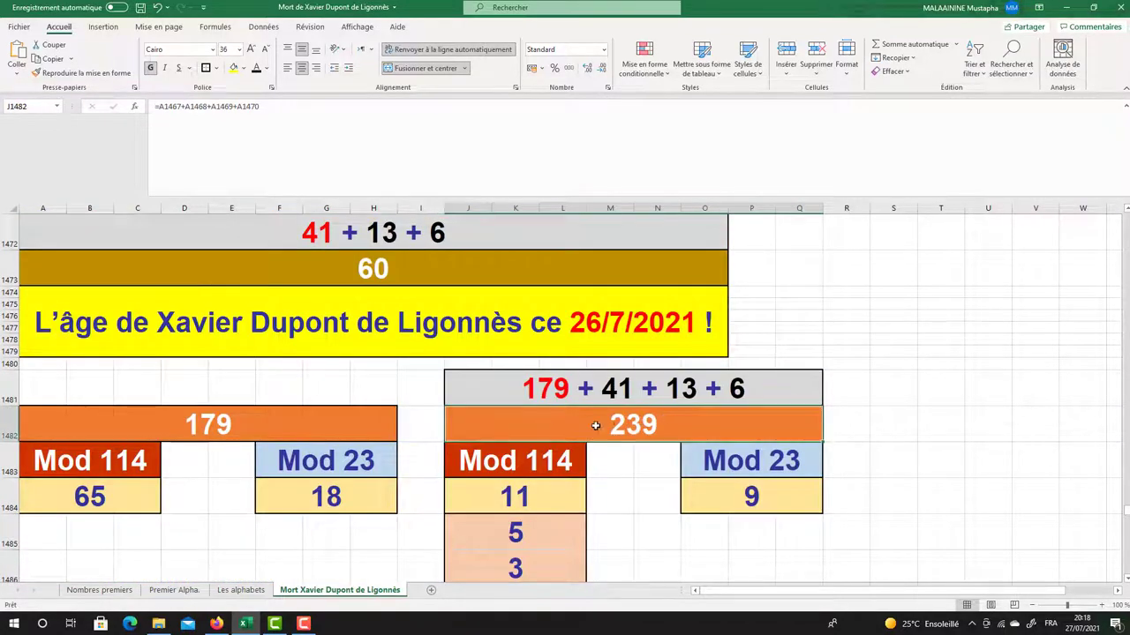
scroll(606, 426, down, 20)
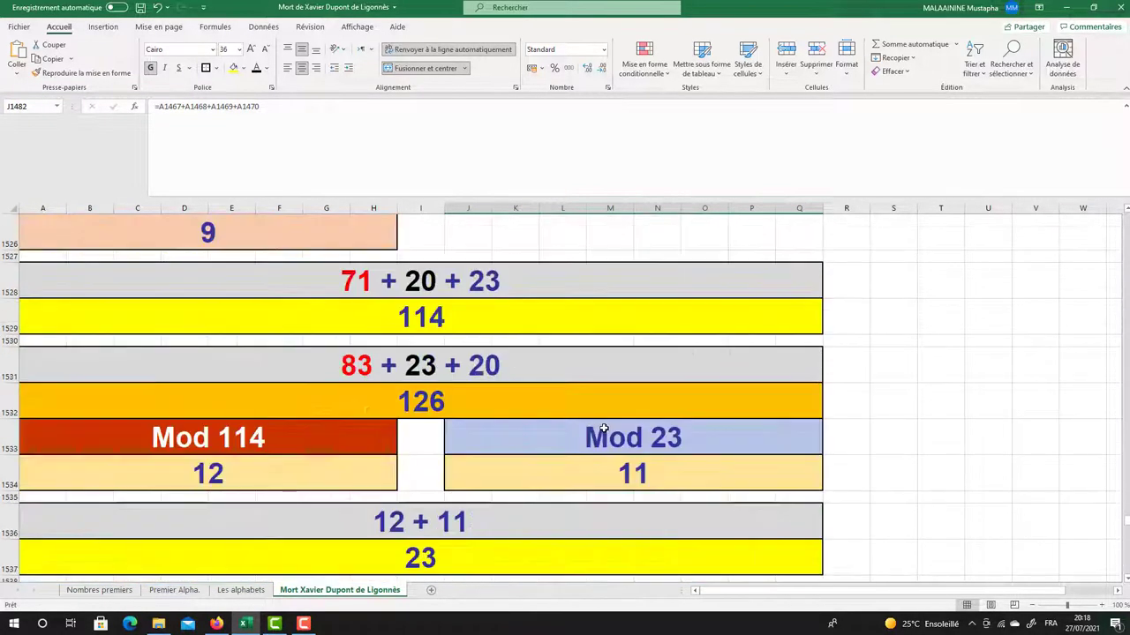
scroll(603, 428, down, 19)
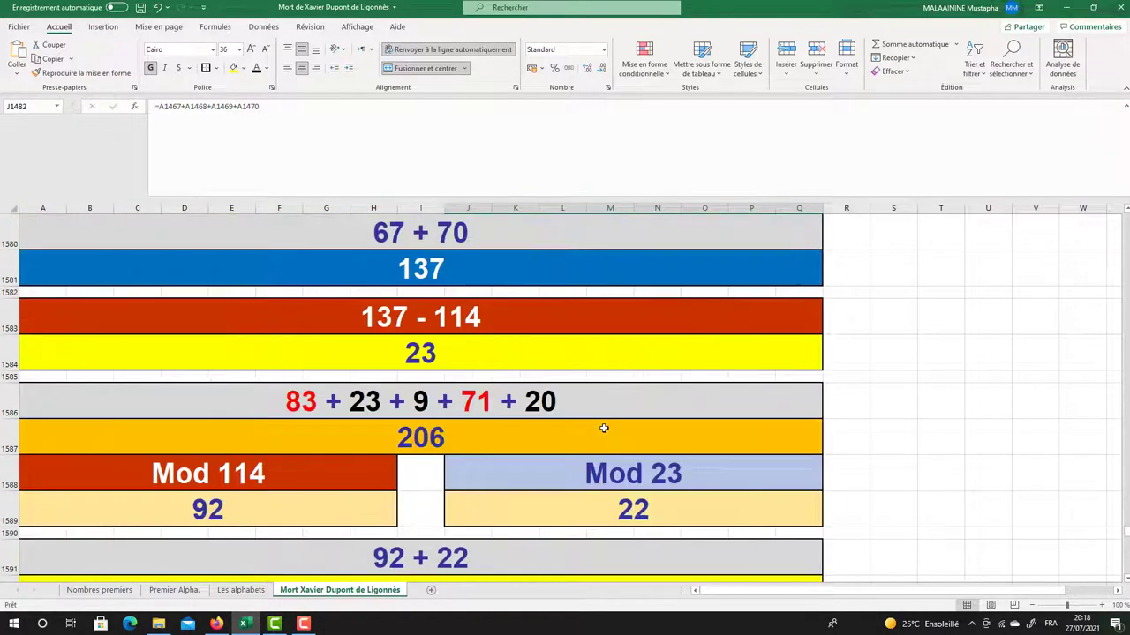
Review the primes 157 and 239 in row 1597 and their ranks in A1598, A1599 and J1598
scroll(382, 449, up, 2)
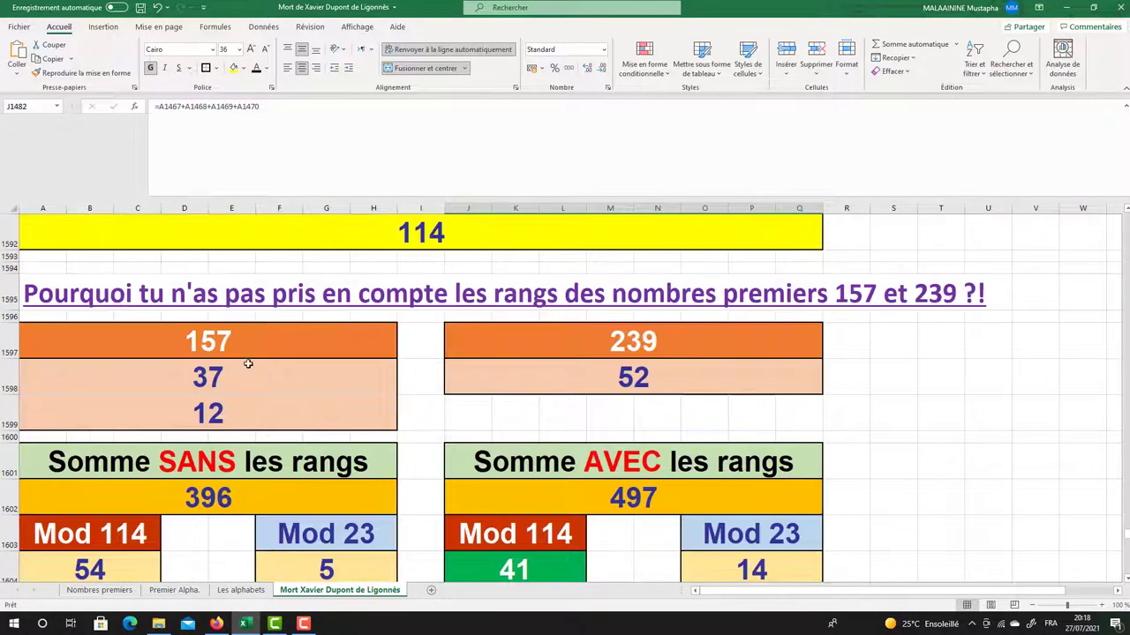
click(225, 344)
click(196, 381)
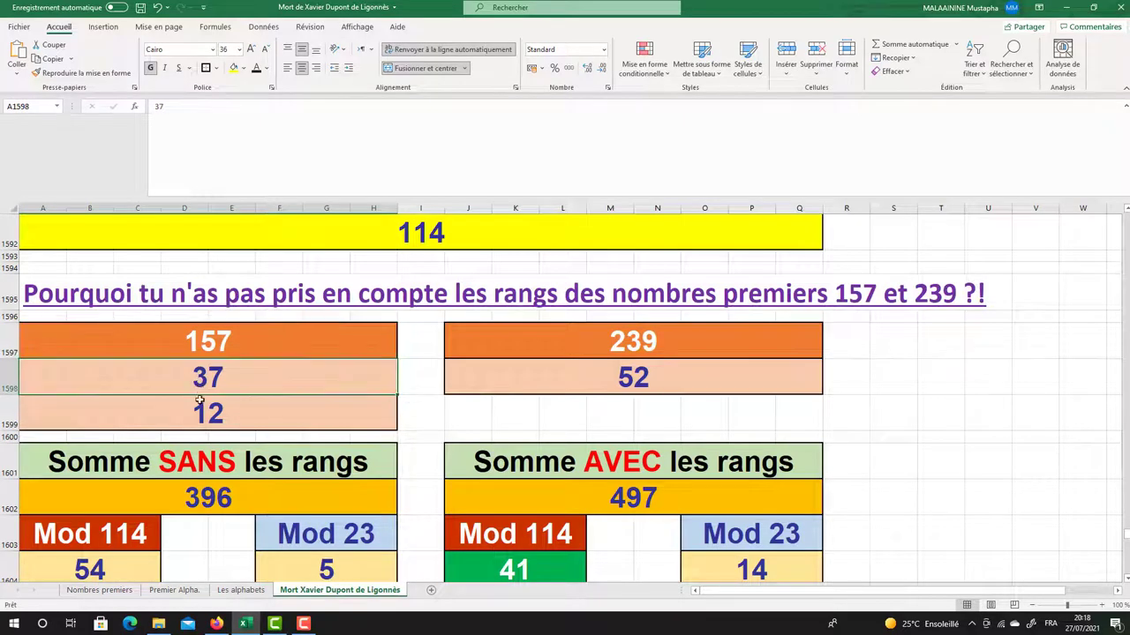
click(193, 412)
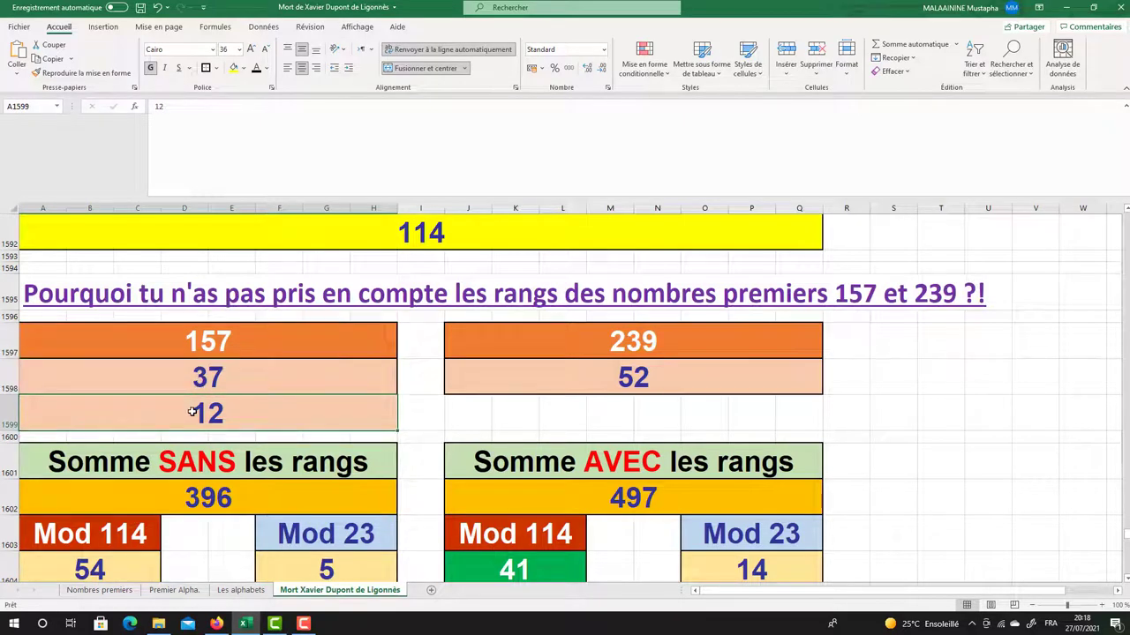
click(650, 340)
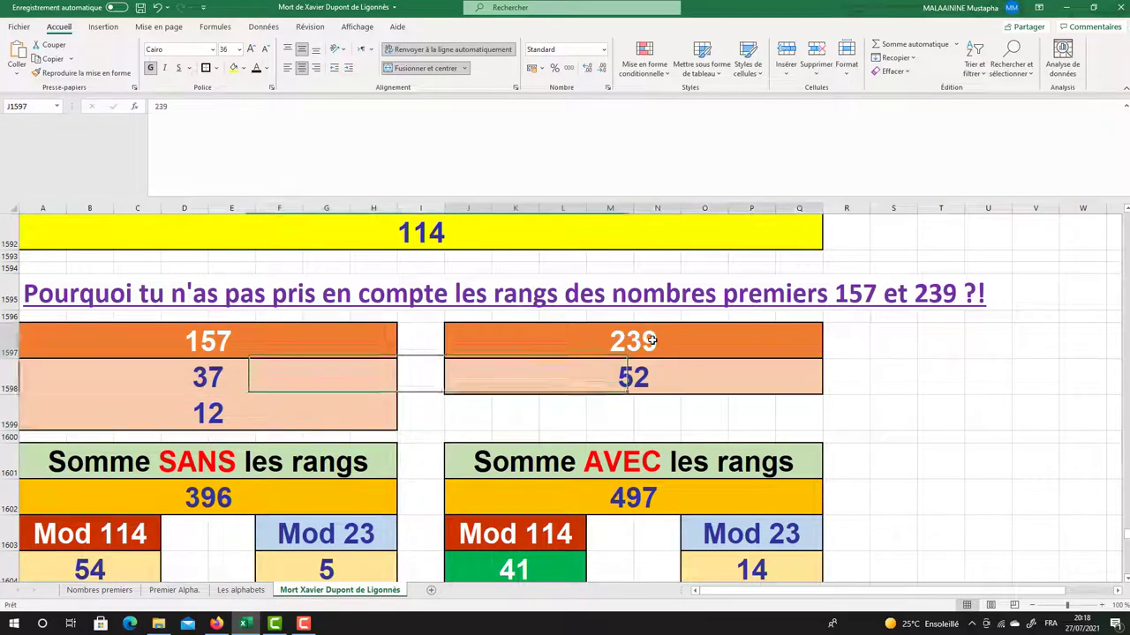
click(617, 372)
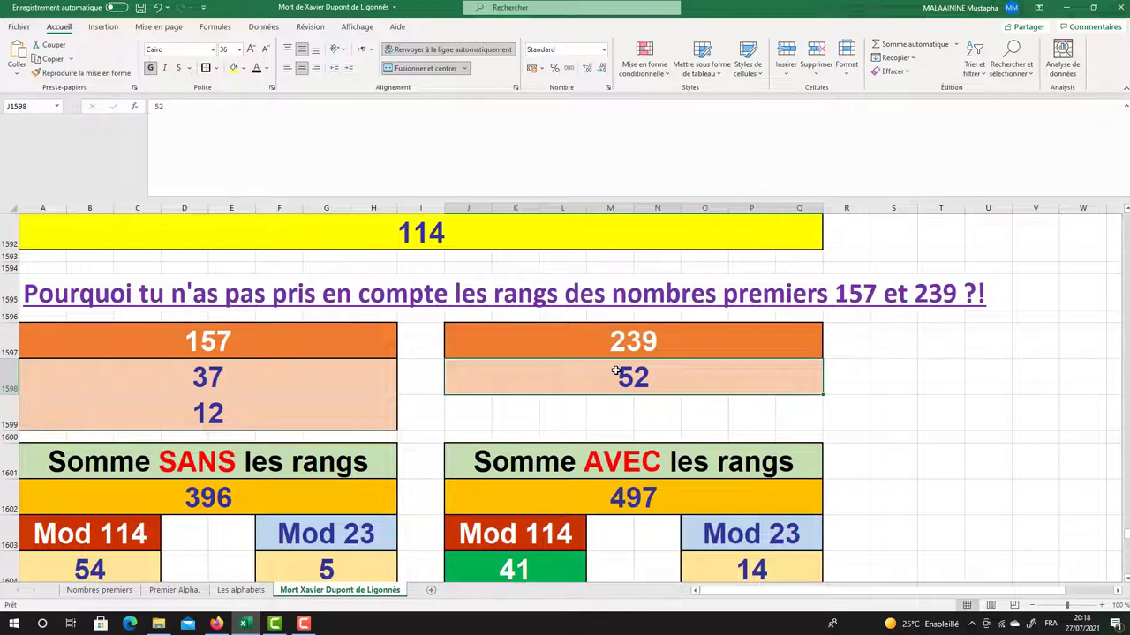
Check the source ranges of the sums without and with ranks in A1602 and J1602
scroll(617, 372, down, 1)
double_click(256, 429)
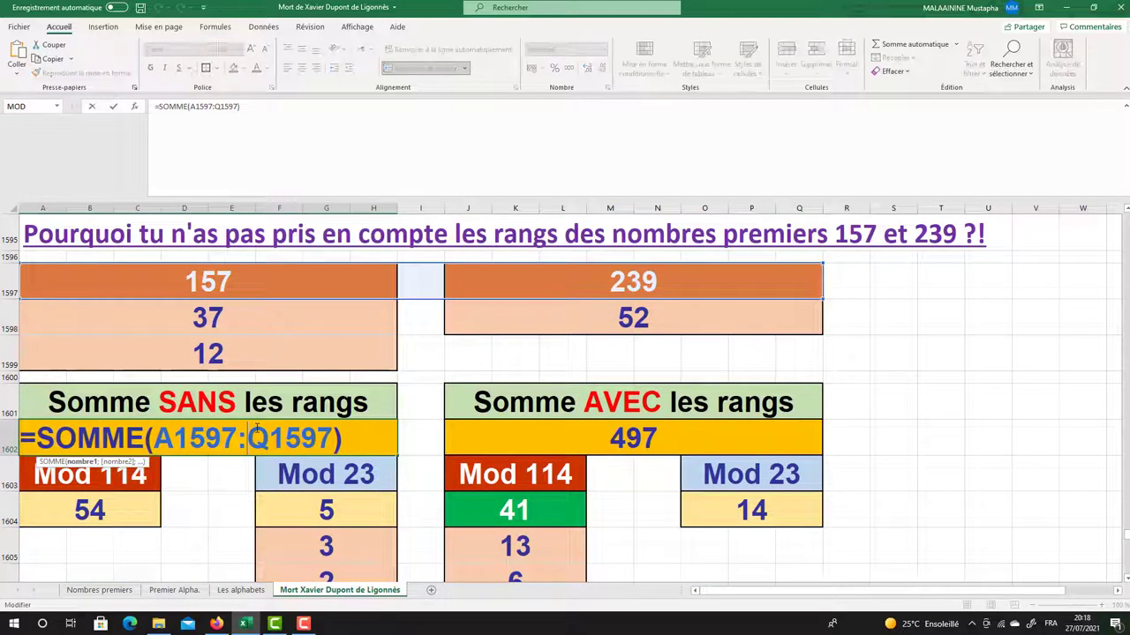
key(Escape)
double_click(600, 437)
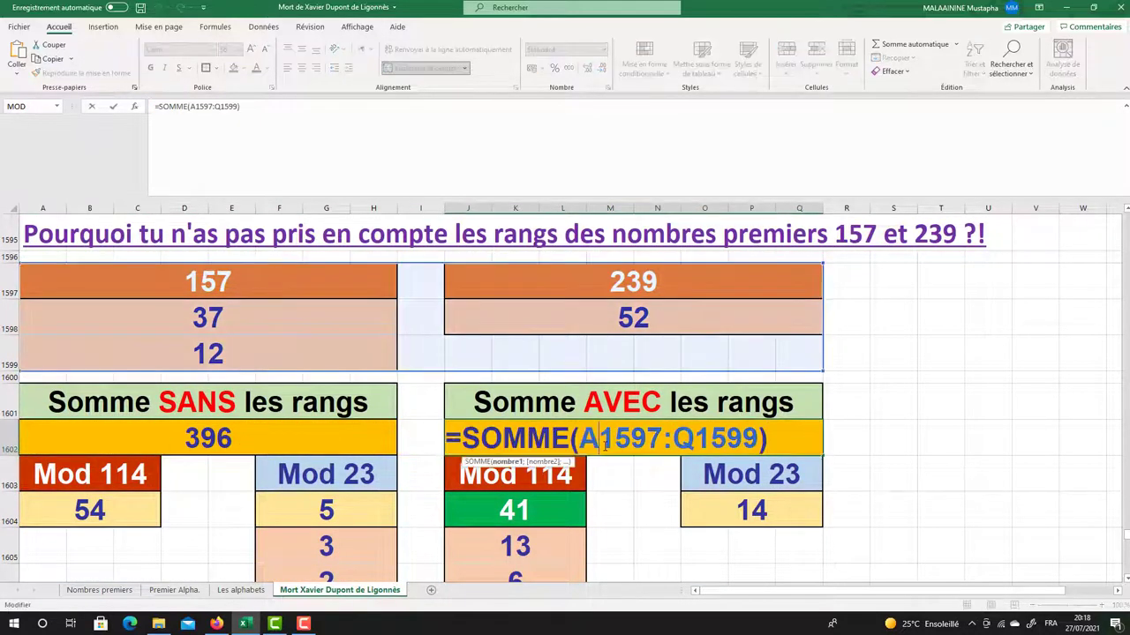
key(Return)
scroll(389, 420, down, 1)
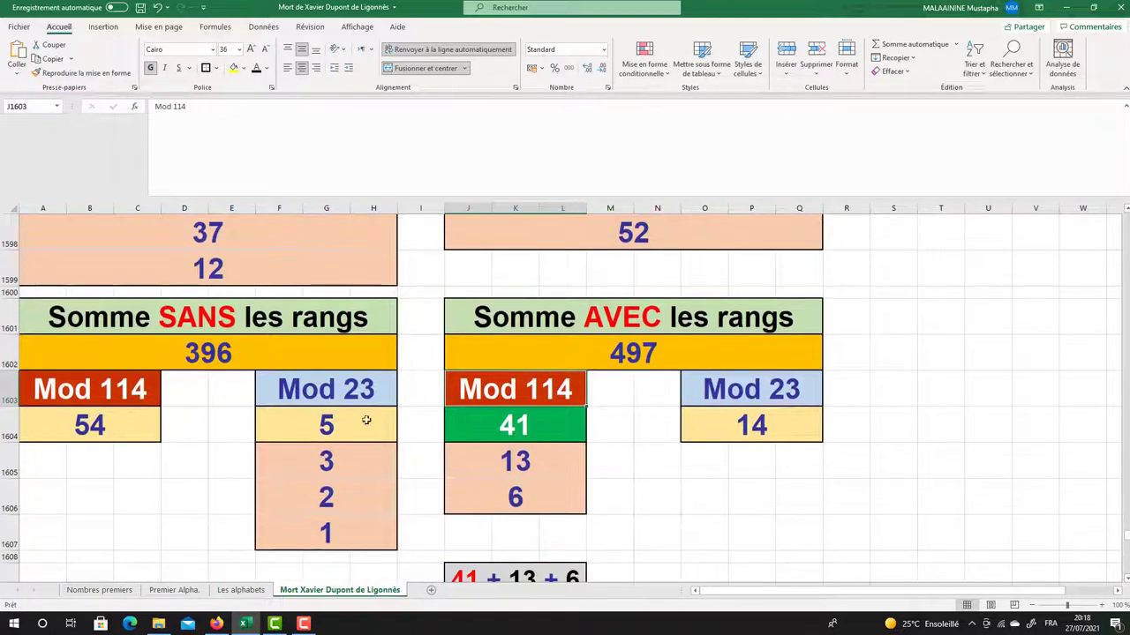
Examine the four Mod 114 and Mod 23 remainders in row 1604 and the ranks below the first Mod 23 result
click(136, 429)
click(315, 424)
click(484, 429)
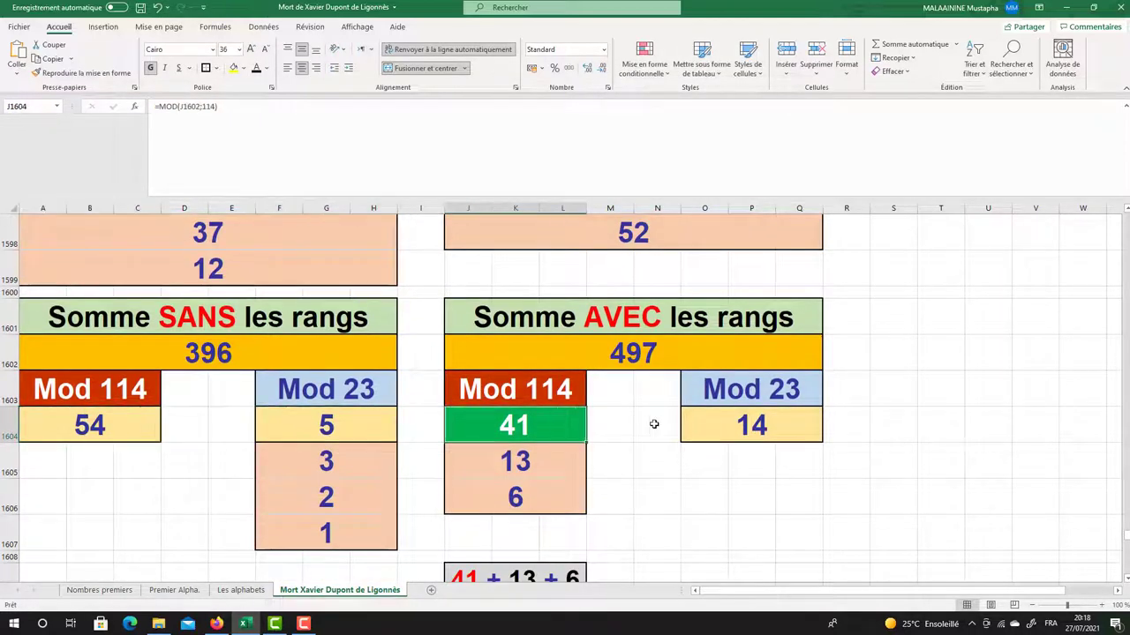
click(728, 423)
drag(338, 461, 335, 534)
click(516, 432)
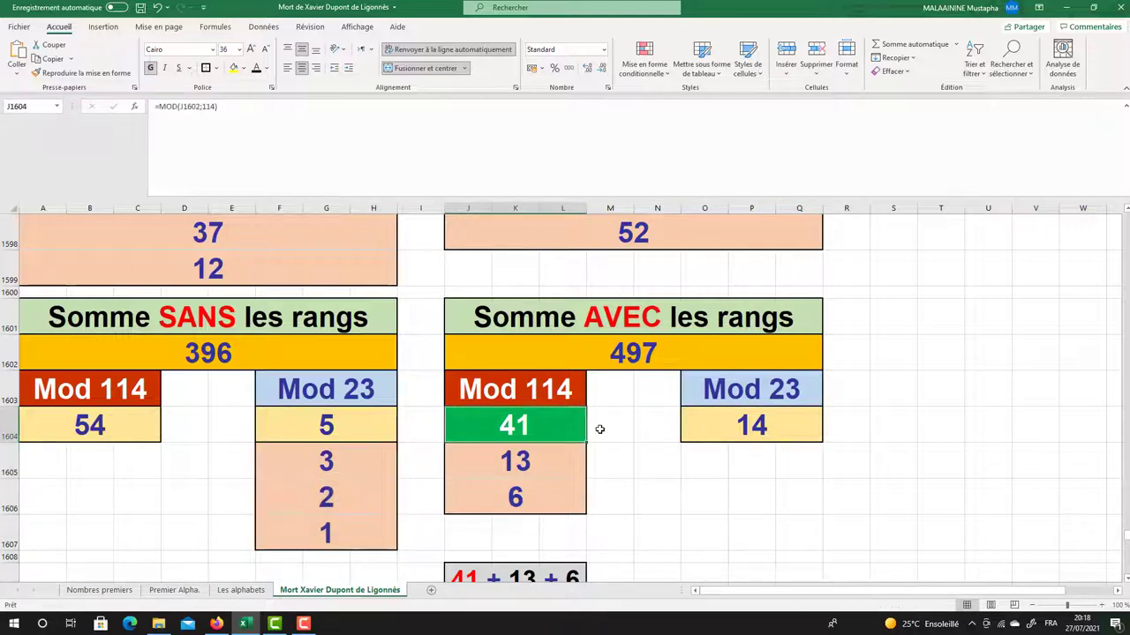
Trace the Mod 114 remainder in J1604 and its ranks into the "41 + 13 + 6" formula in J1610
scroll(599, 429, down, 1)
click(515, 422)
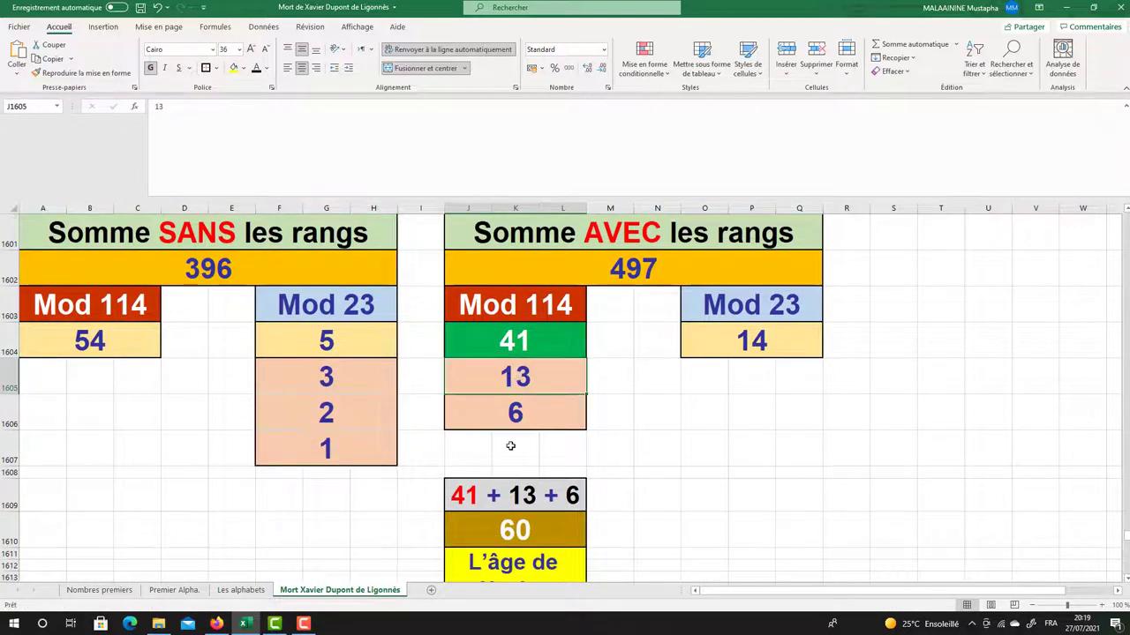
scroll(517, 424, down, 1)
click(517, 425)
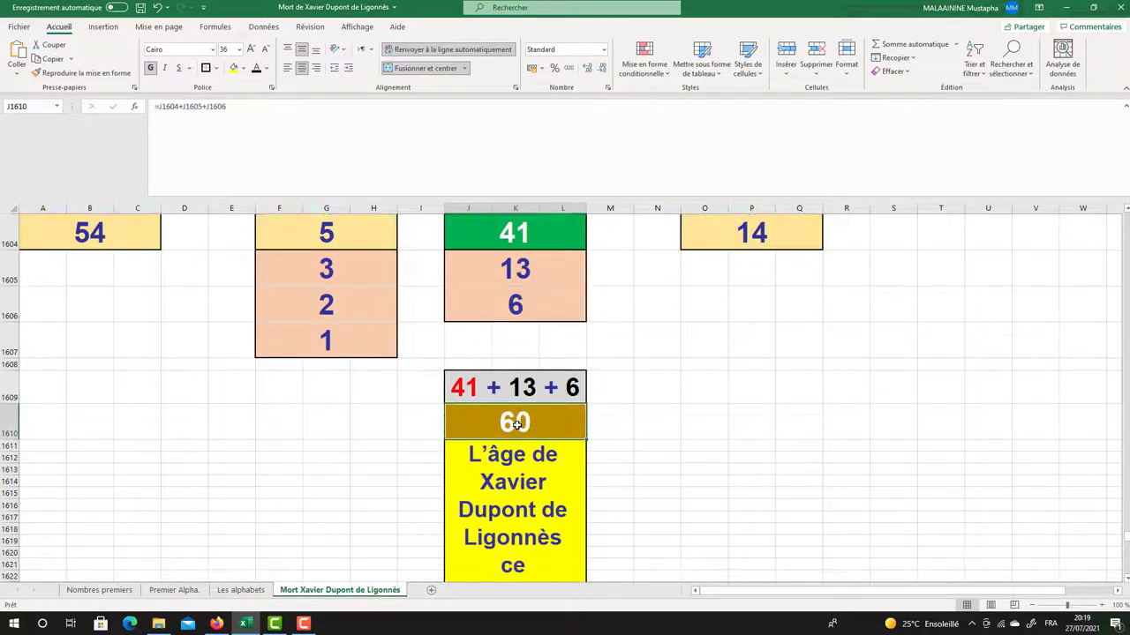
double_click(516, 425)
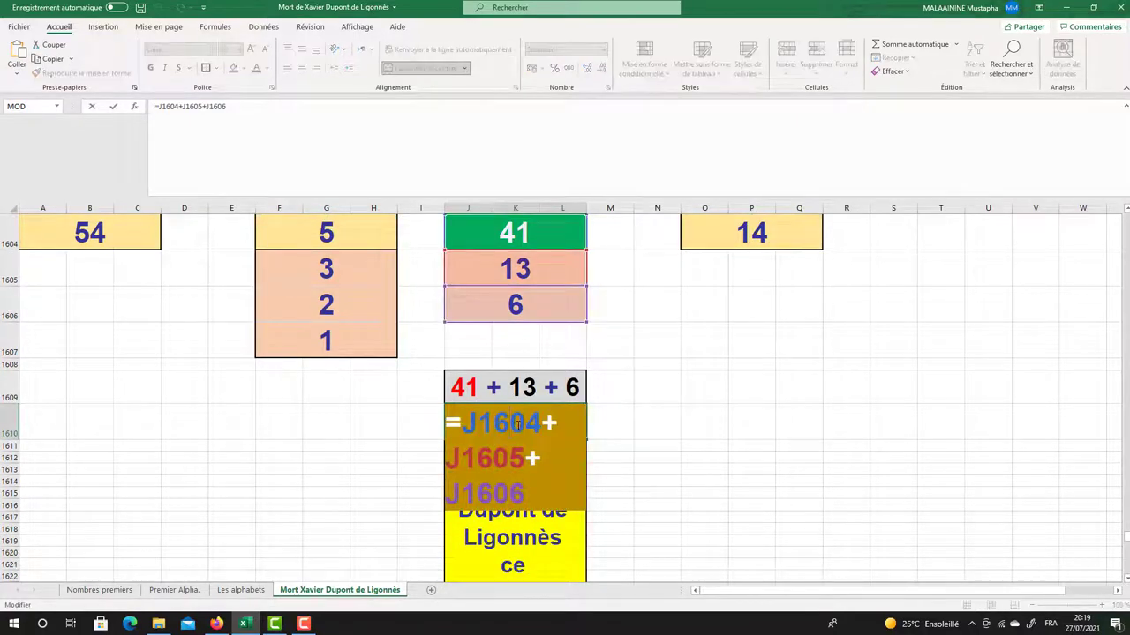
key(Return)
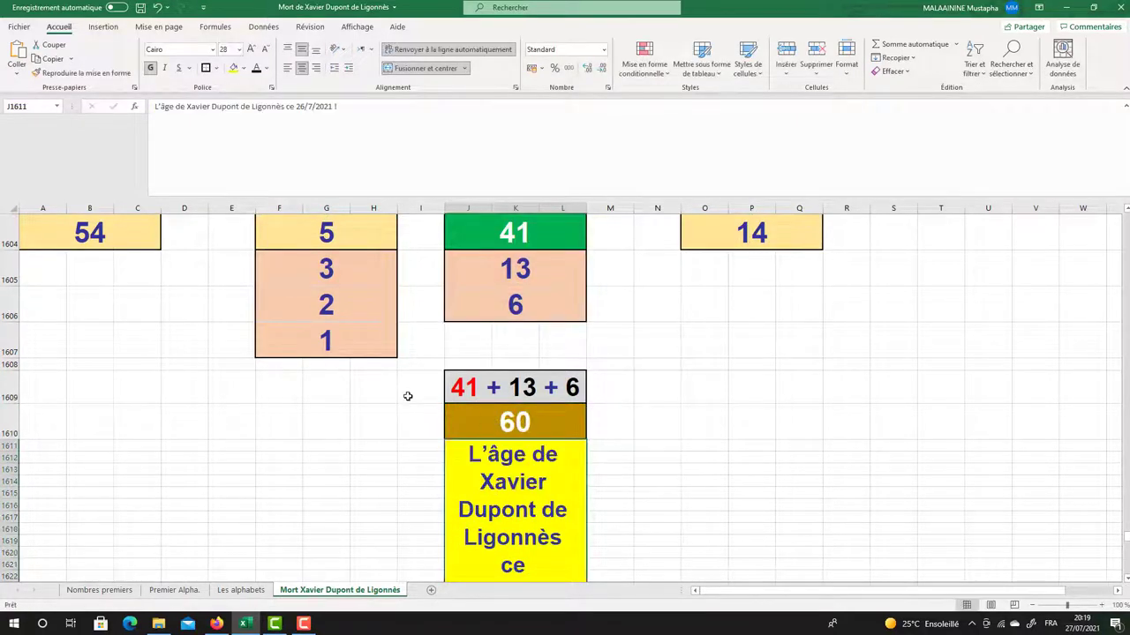
Look back over the blocks from H1342 down to the "54 + 5 + 3 + 2 + 1 + 14" sum in row 1626
scroll(408, 397, down, 1)
scroll(371, 454, up, 1)
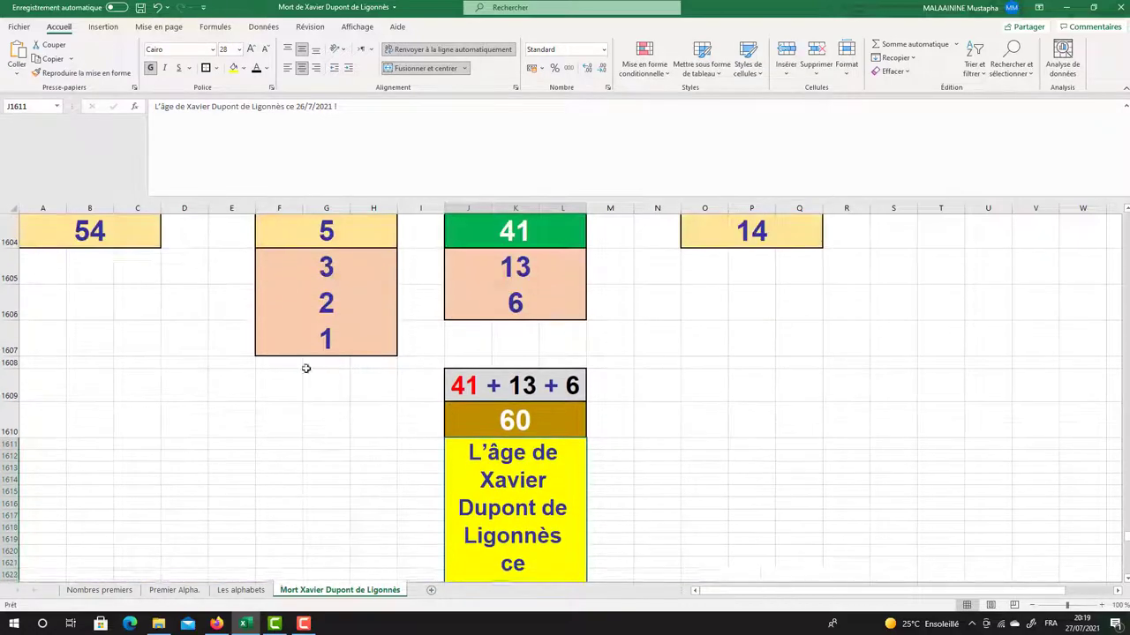
click(157, 238)
scroll(441, 444, down, 1)
key(ctrl+Up)
scroll(384, 547, up, 1)
scroll(384, 549, down, 2)
scroll(384, 550, down, 20)
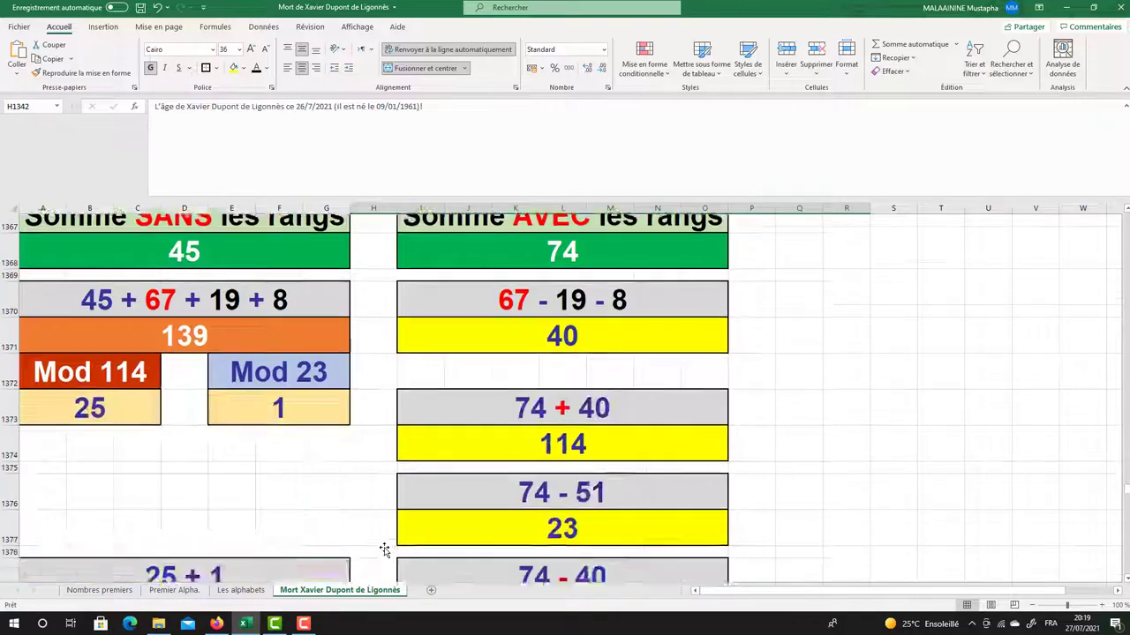
scroll(384, 550, down, 10)
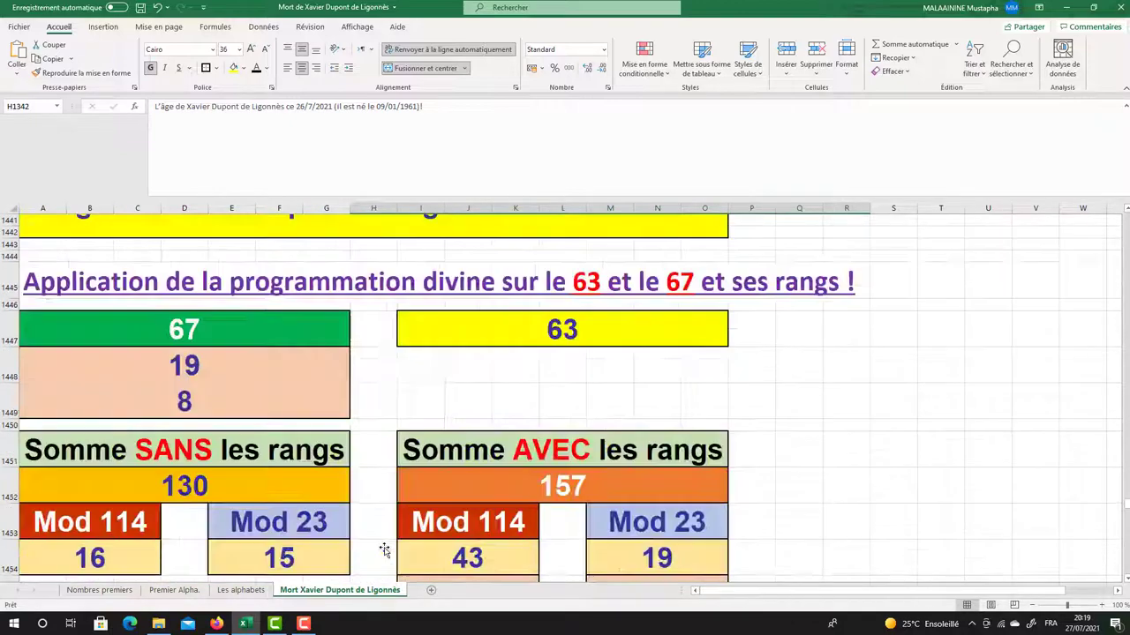
scroll(384, 550, up, 5)
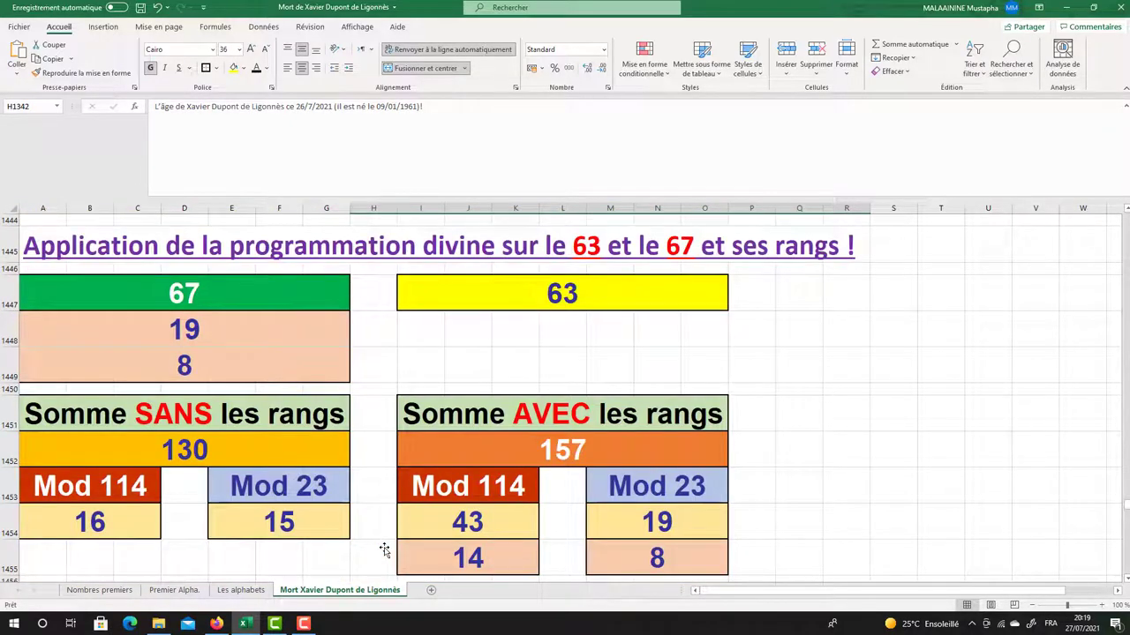
scroll(384, 550, down, 12)
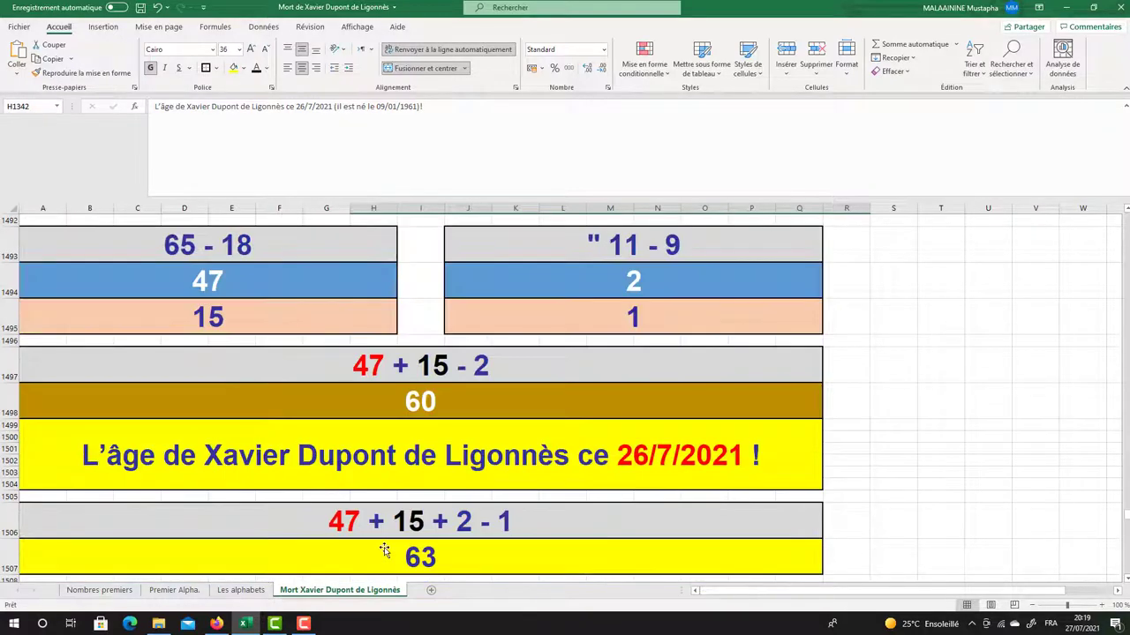
scroll(384, 550, down, 16)
scroll(384, 550, down, 16)
scroll(384, 550, down, 8)
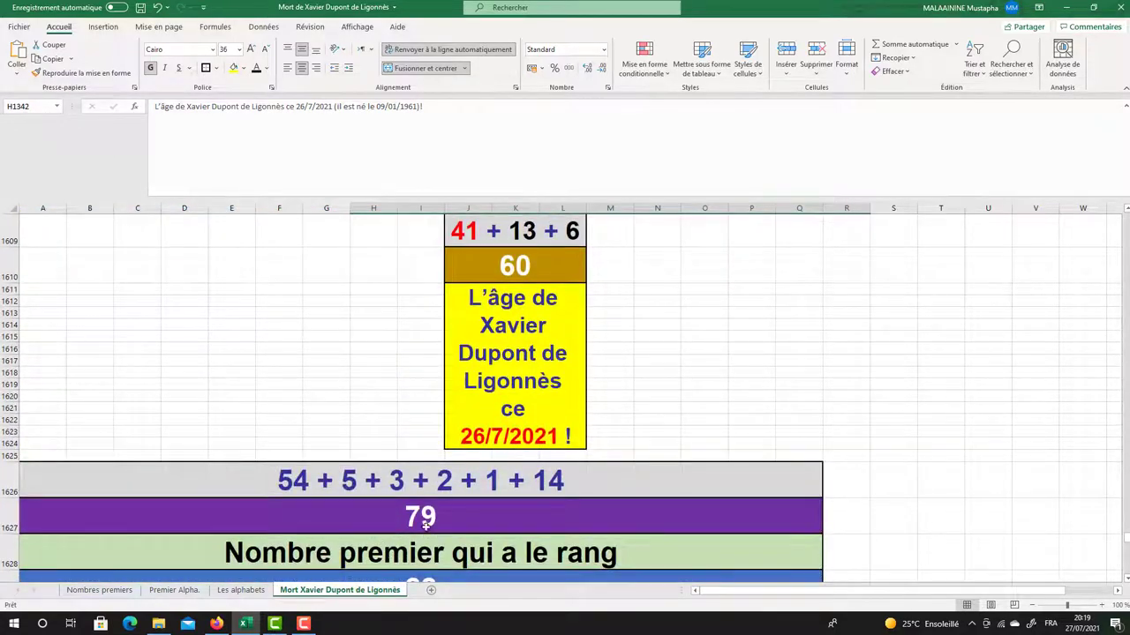
Trace the source cells of the "54 + 5 + 3 + 2 + 1 + 14" sum in A1627
double_click(425, 525)
scroll(429, 520, up, 3)
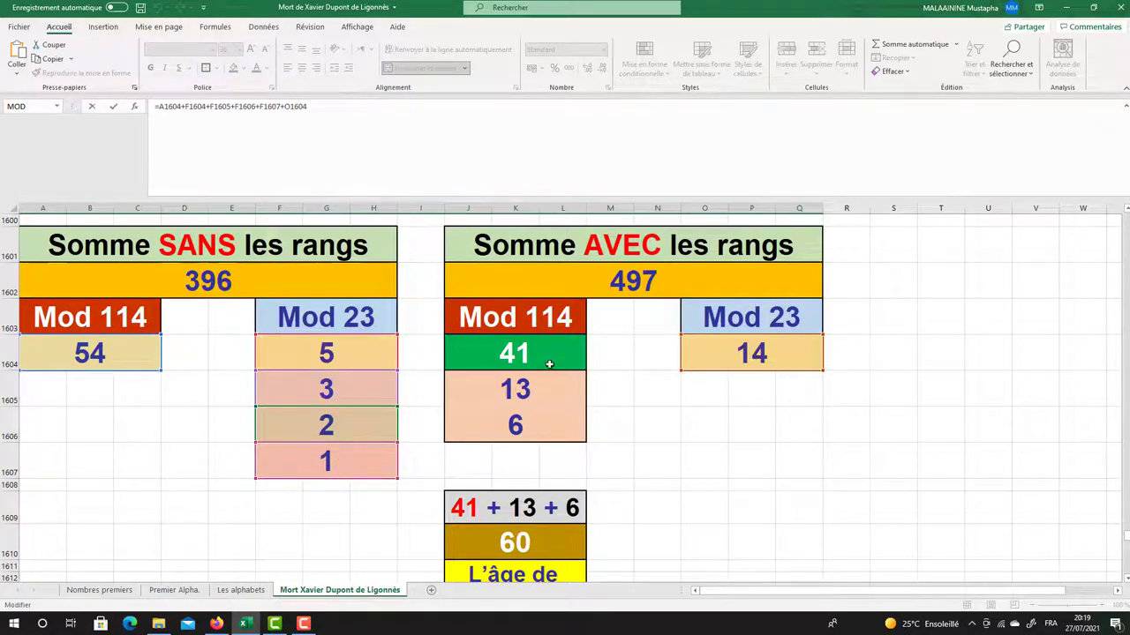
key(Return)
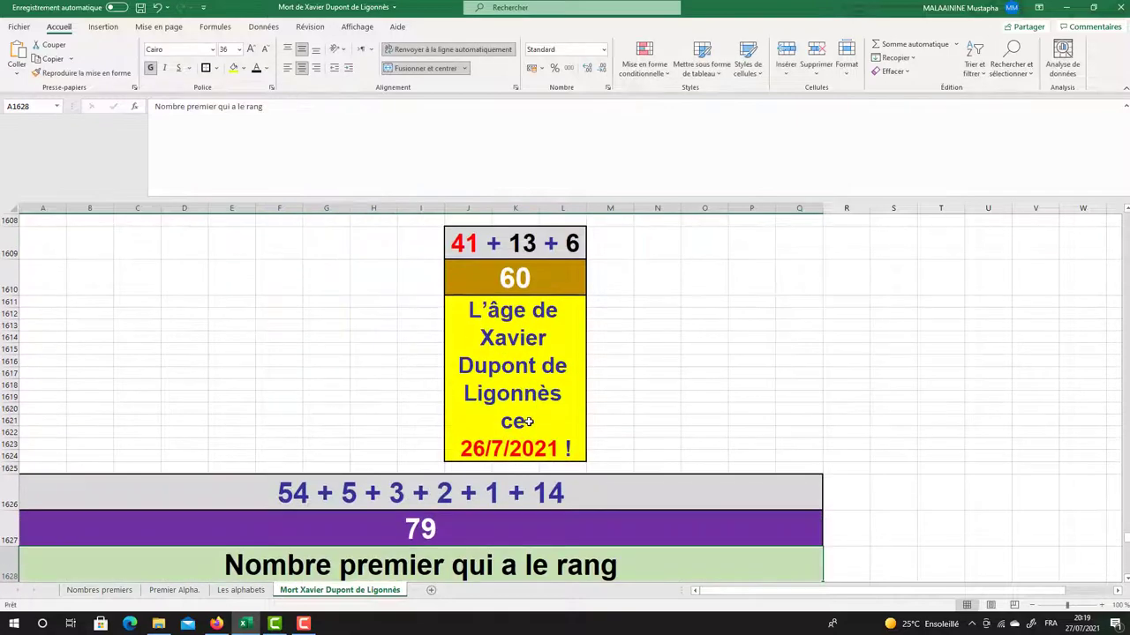
click(423, 523)
Trace the ranks in J1605 and J1606 into the "79 - 13 - 6" formula in A1632
scroll(415, 523, up, 4)
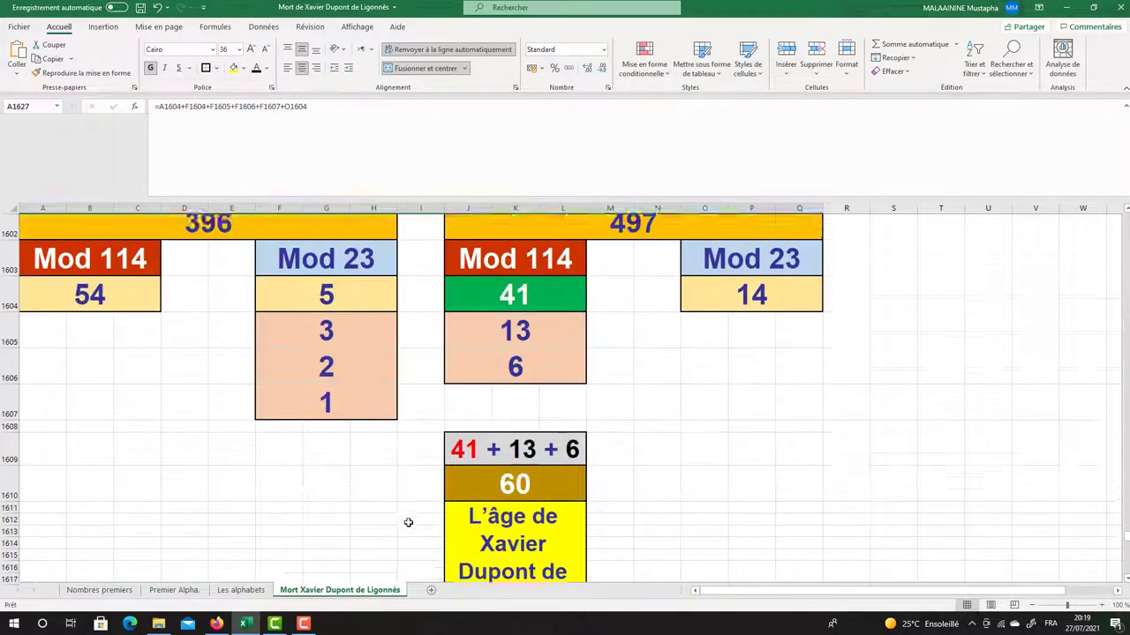
drag(511, 424, 500, 448)
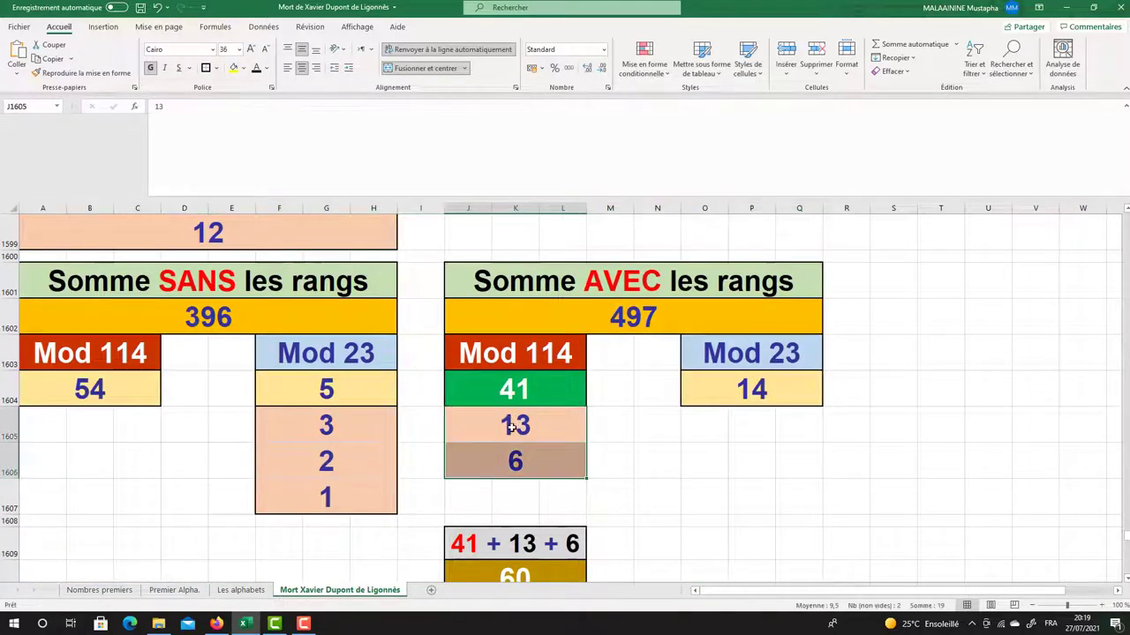
click(510, 459)
scroll(507, 455, down, 2)
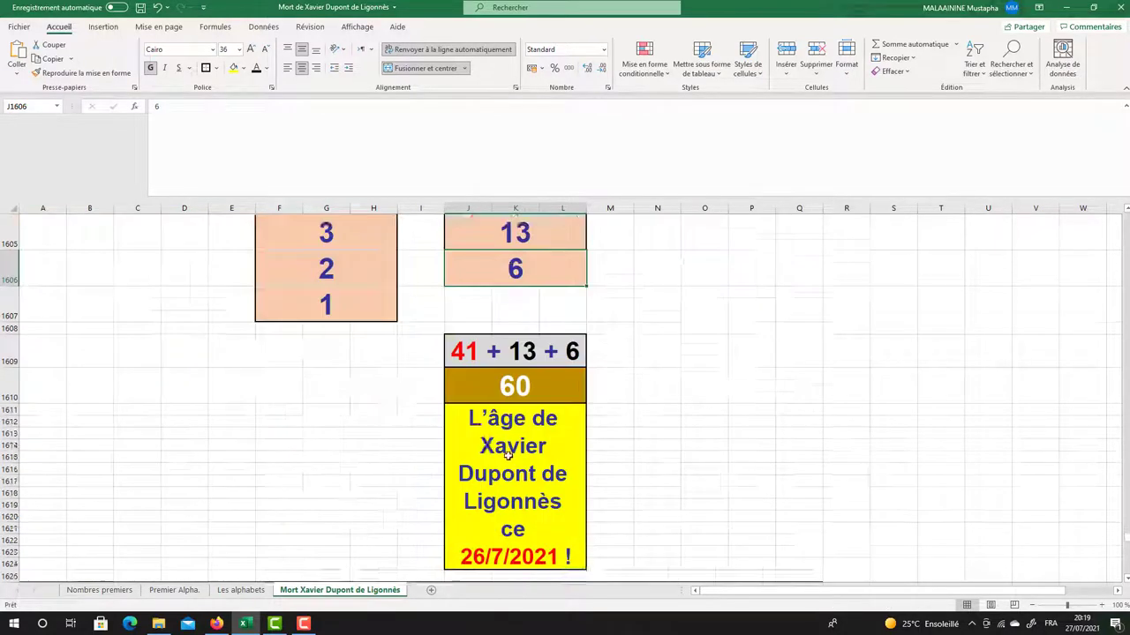
scroll(507, 455, down, 4)
click(417, 527)
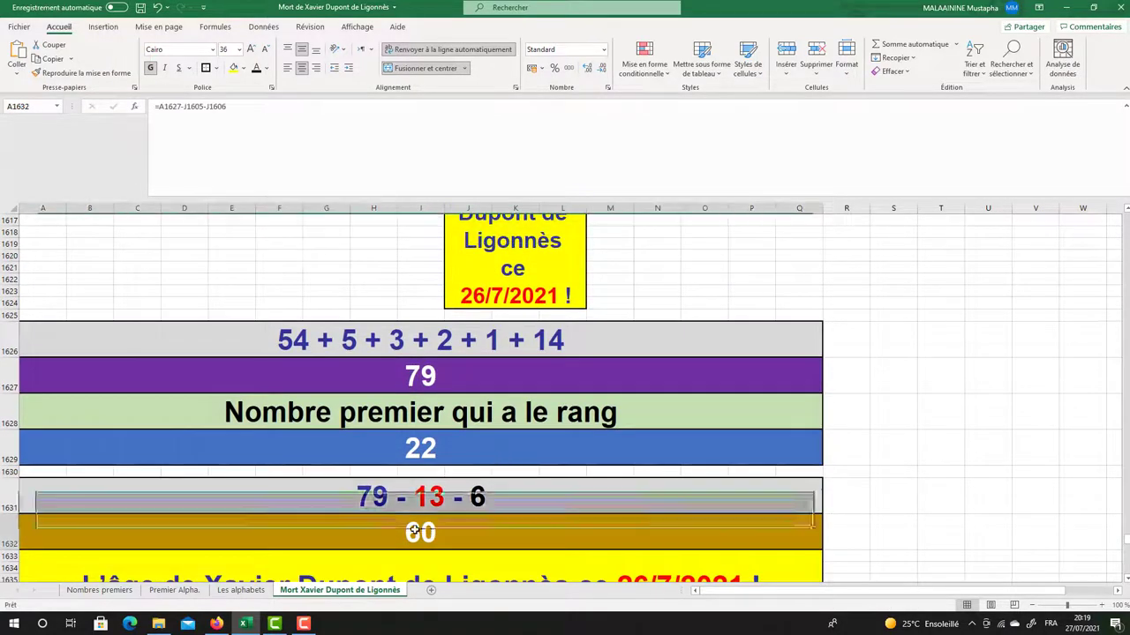
Check the sum in A1627 and its prime rank in A1629 against the Mod 114 block in J1604:J1610
click(426, 381)
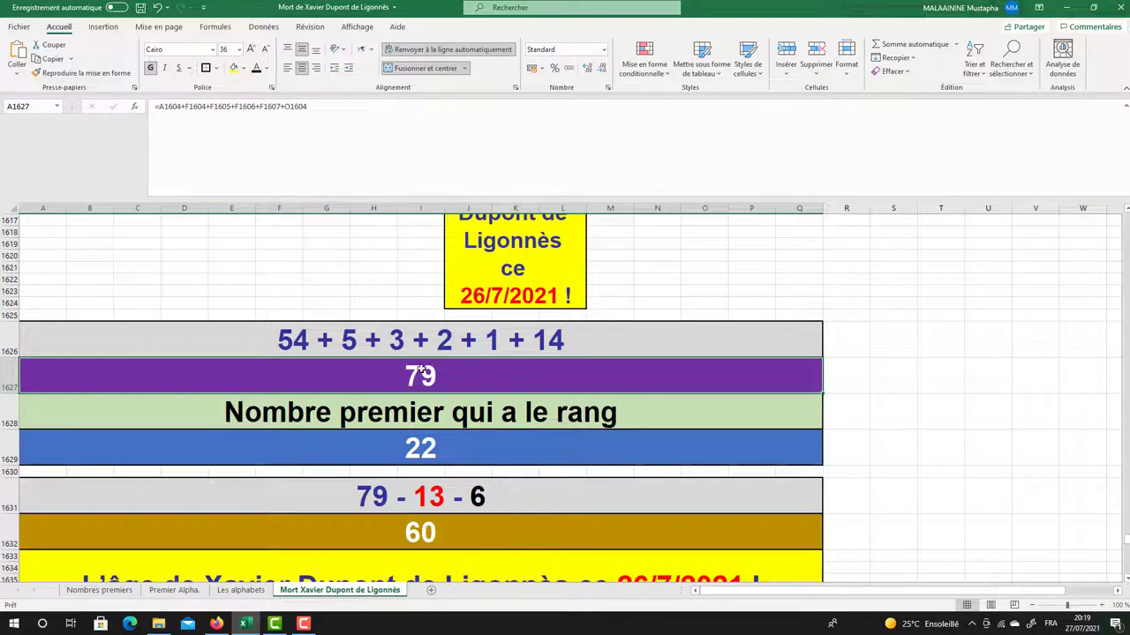
click(432, 455)
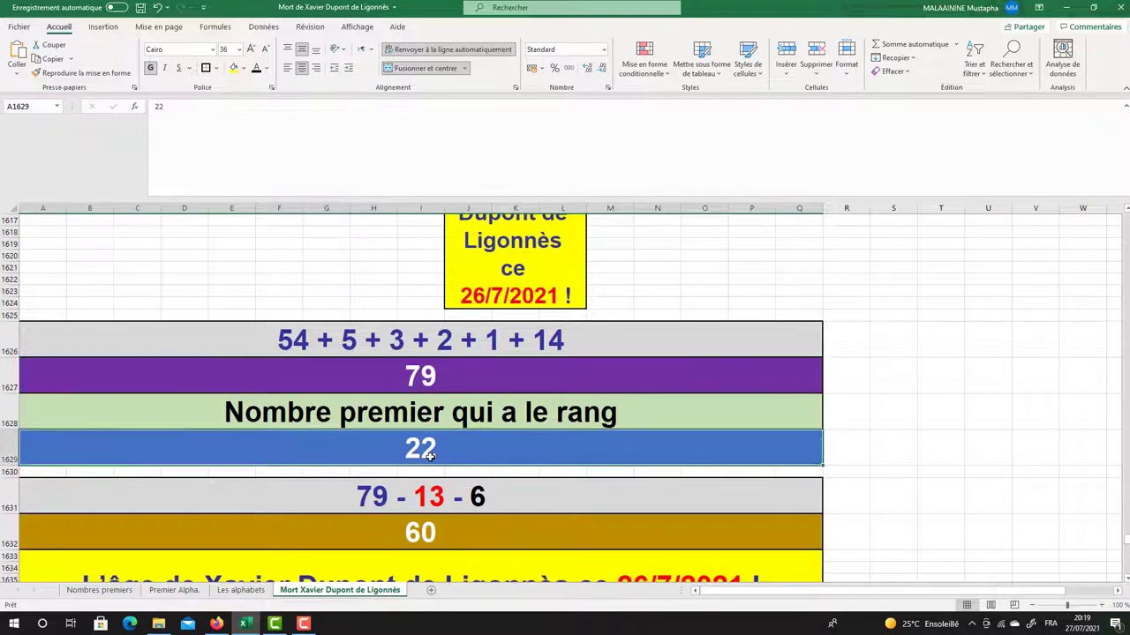
click(438, 375)
scroll(477, 335, up, 5)
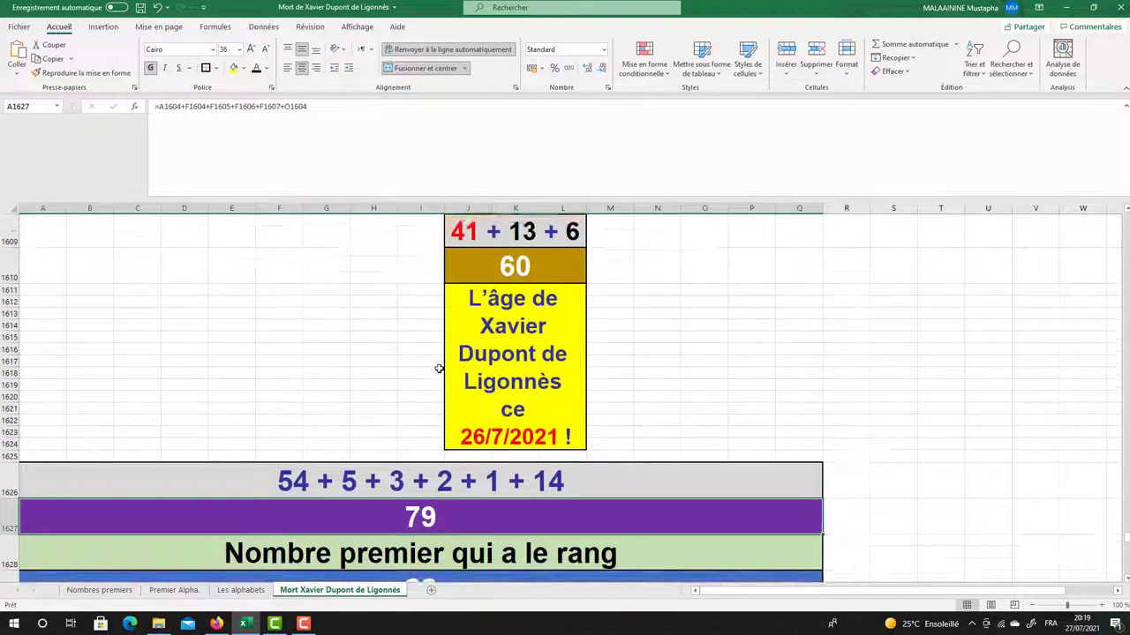
drag(485, 305, 481, 510)
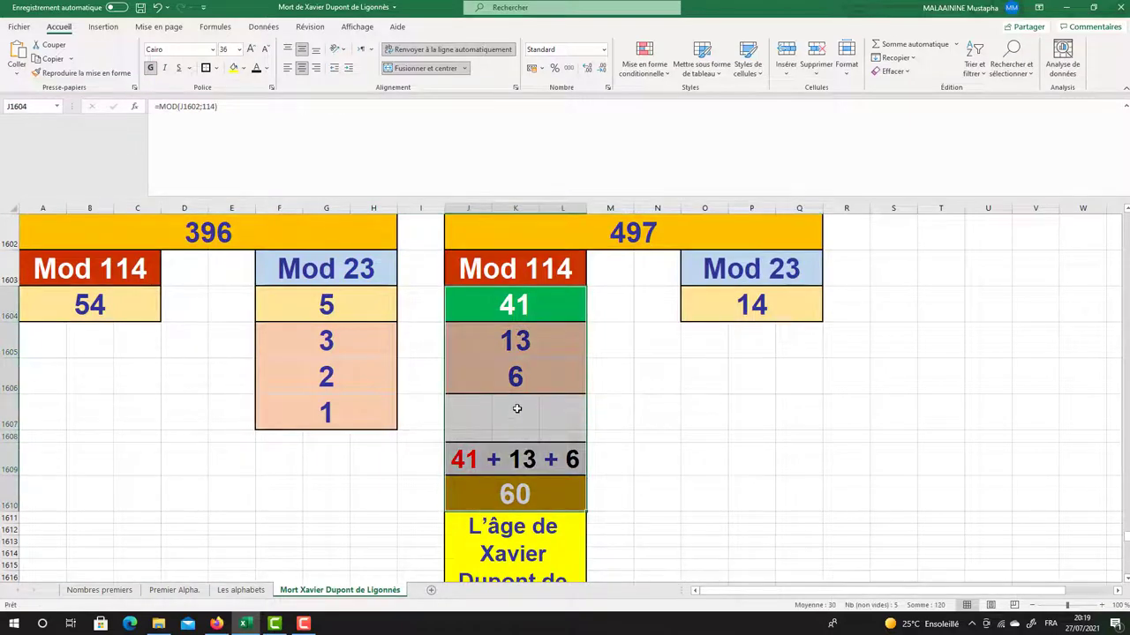
drag(527, 337, 517, 375)
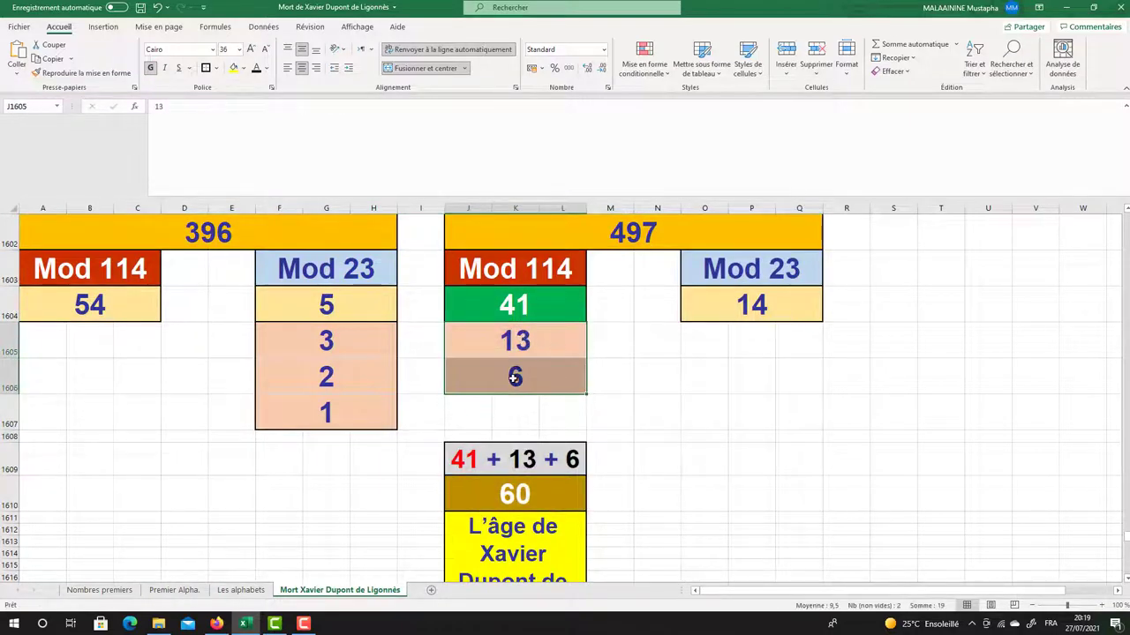
Recheck the "79 - 13 - 6" formula in A1632 against the sum in A1627 and its prime rank in A1629
scroll(515, 376, down, 2)
scroll(507, 382, down, 2)
scroll(485, 415, down, 2)
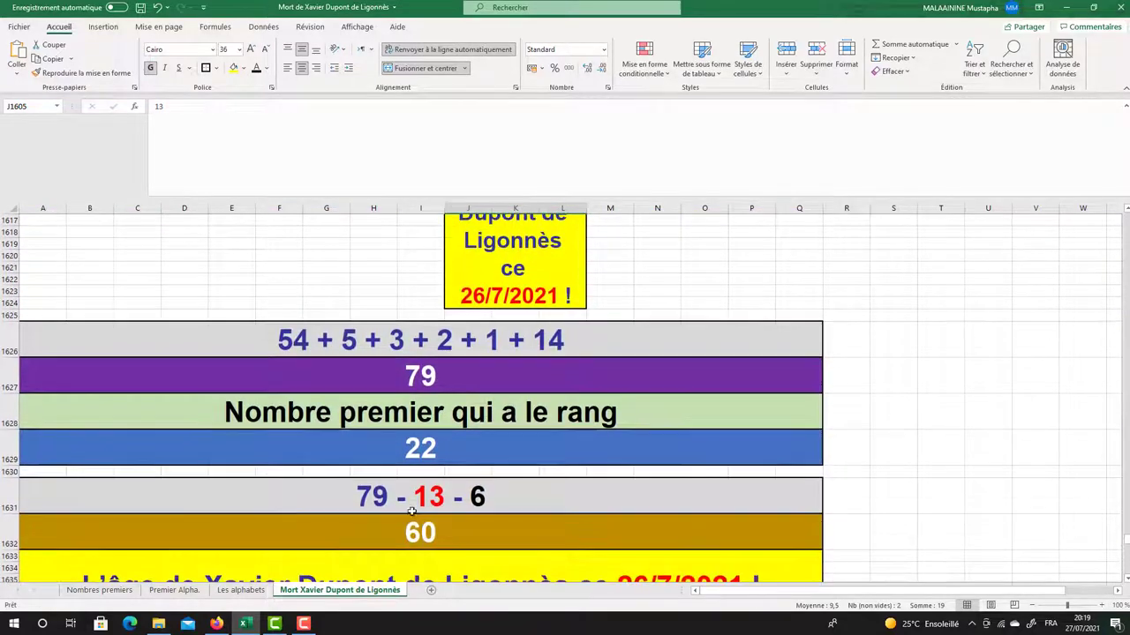
click(404, 529)
click(439, 376)
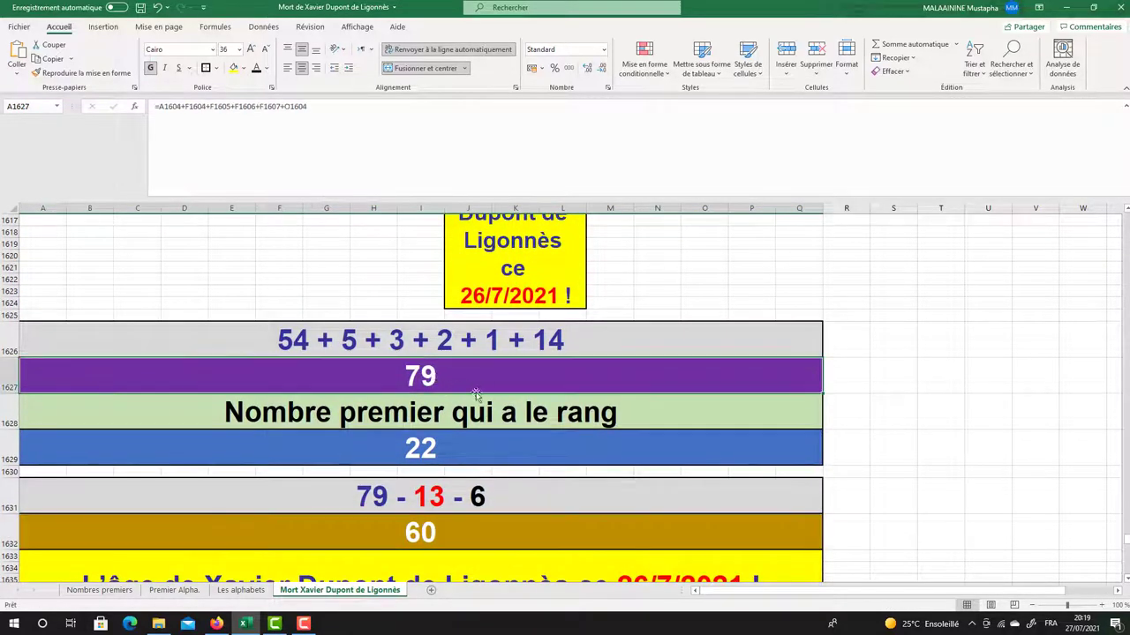
click(450, 444)
Trace the ranks in J1605:J1606 into the "22 + 13 + 6" formula in A1641
scroll(436, 450, up, 6)
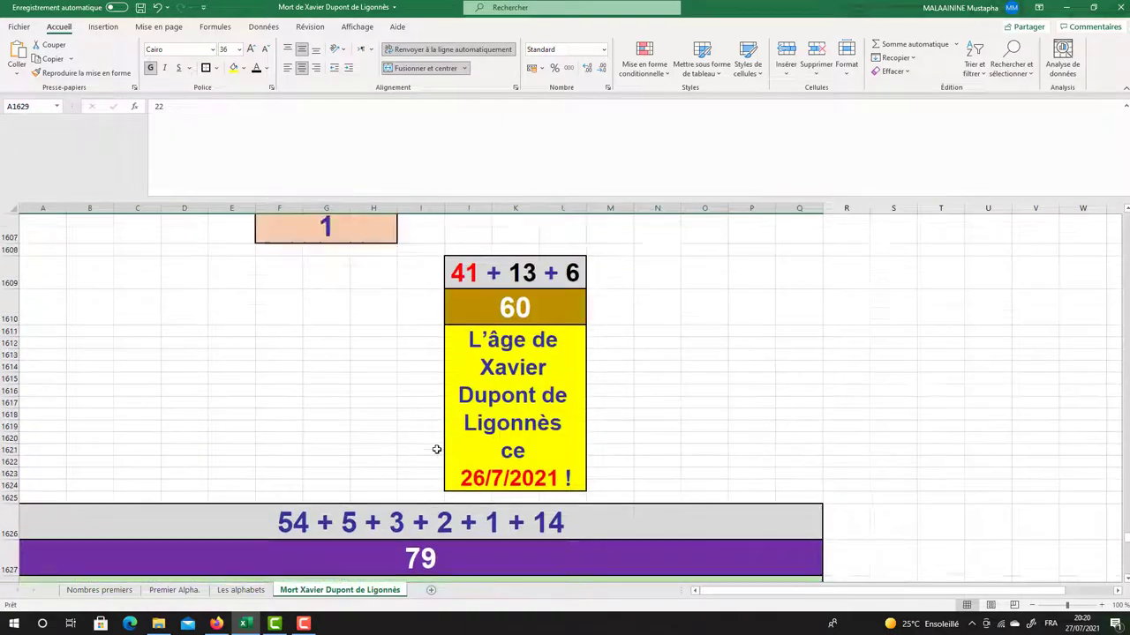
click(502, 413)
drag(501, 413, 495, 445)
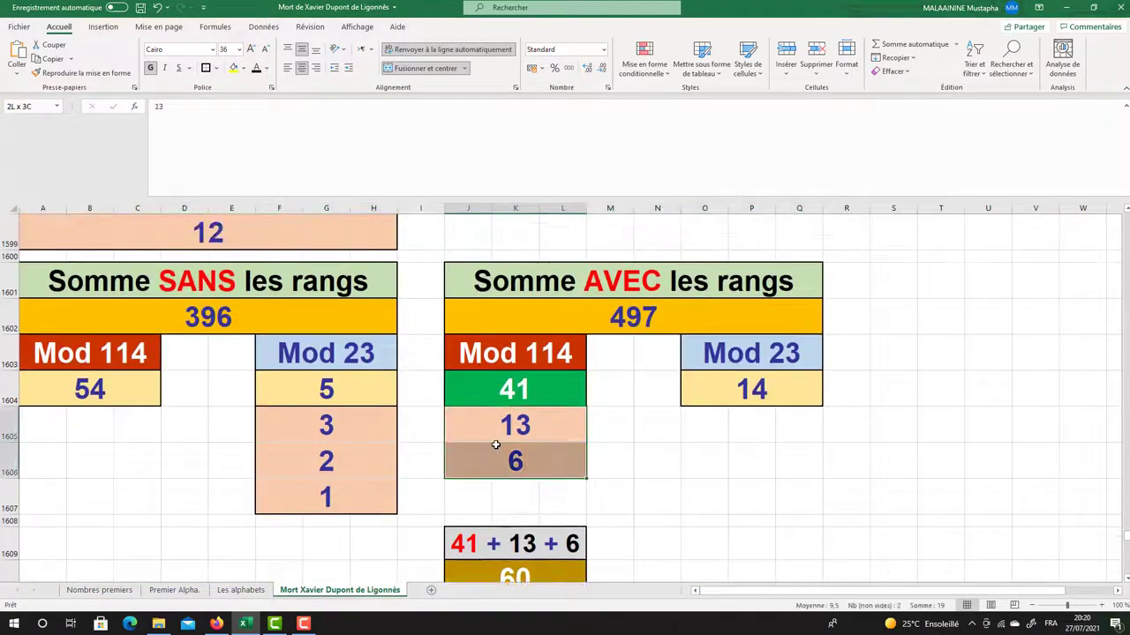
scroll(496, 445, down, 9)
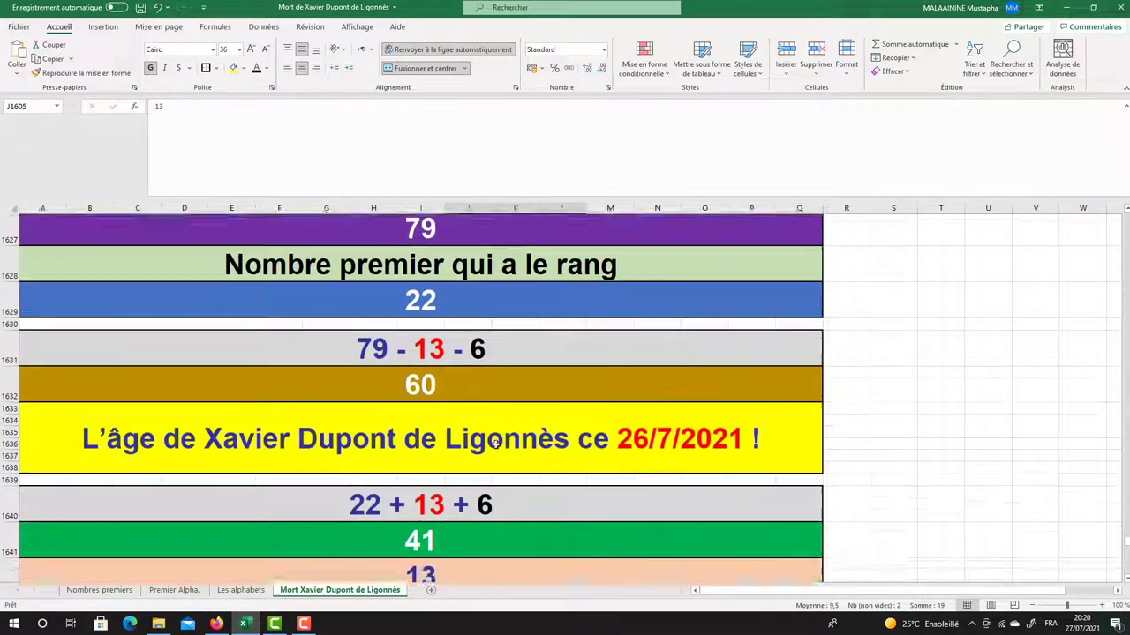
scroll(497, 444, down, 2)
click(430, 395)
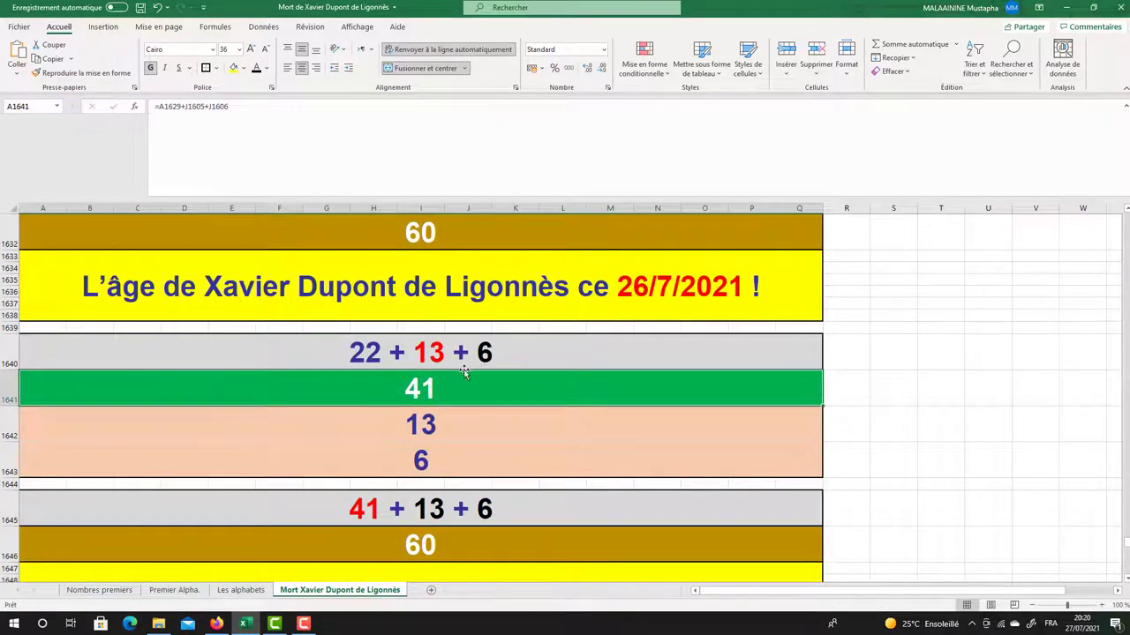
Check the ranks in A1642 and A1643 and the "41 + 13 + 6" formula in A1646
click(420, 422)
click(423, 390)
click(411, 427)
scroll(414, 432, down, 3)
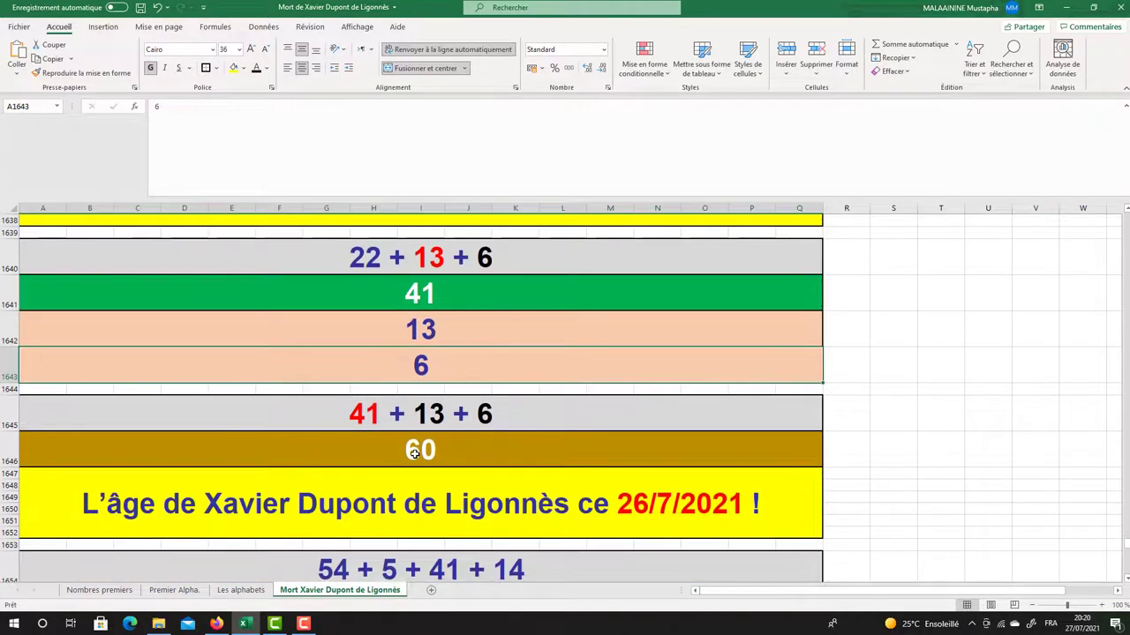
click(461, 444)
Trace the source range of the "54 + 5 + 41 + 14" sum in A1655 back to the remainders in row 1604
scroll(454, 441, down, 2)
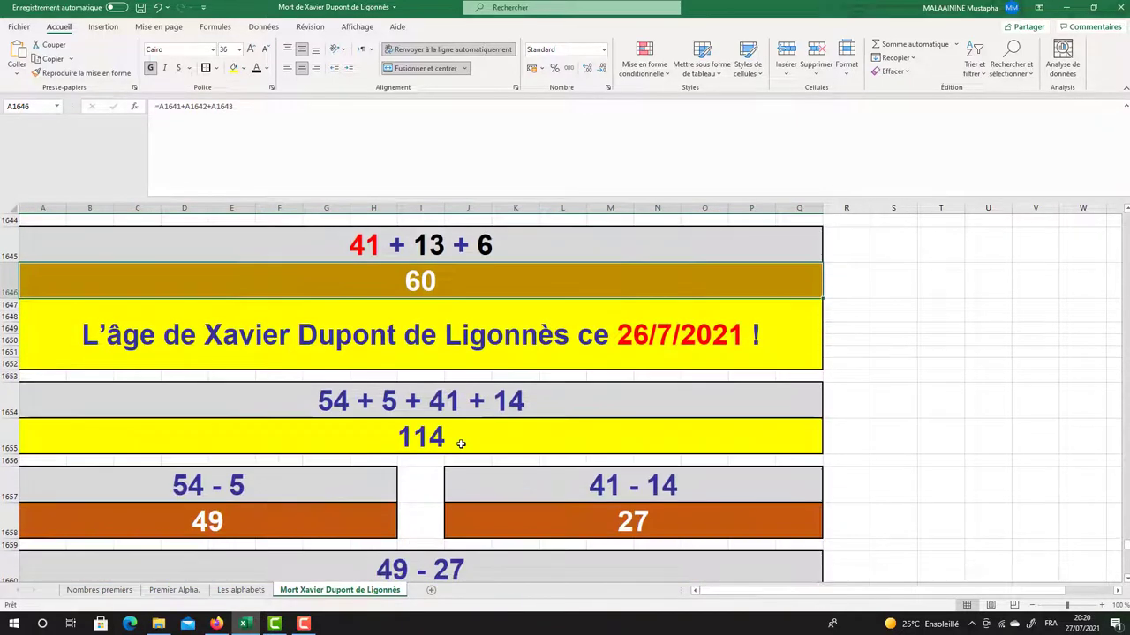
double_click(446, 439)
scroll(445, 440, up, 11)
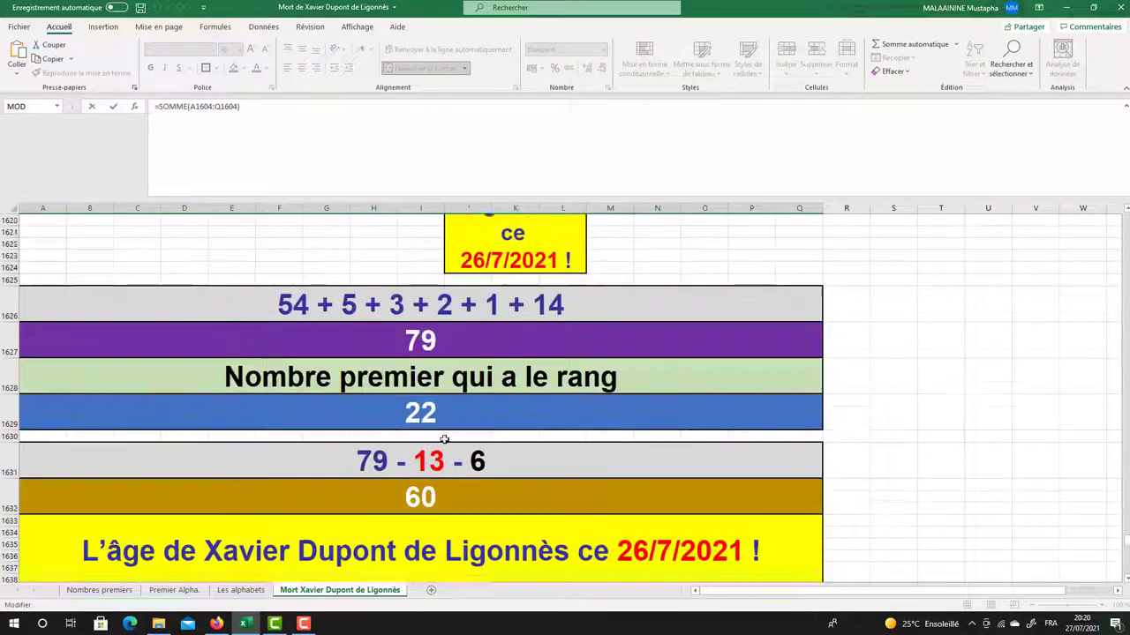
scroll(444, 440, up, 3)
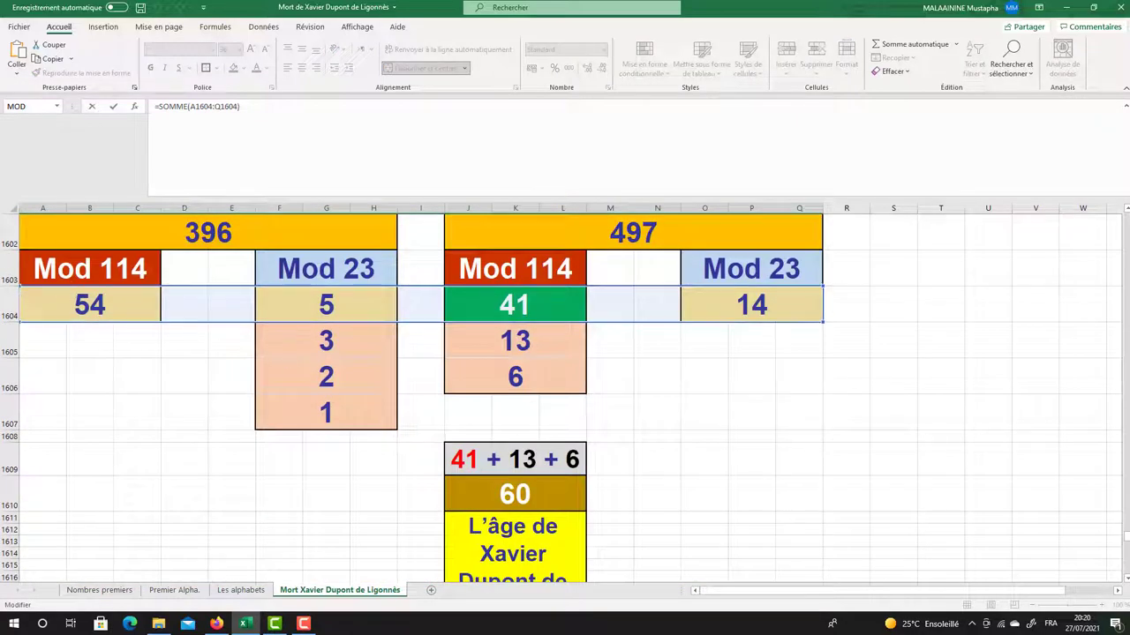
scroll(300, 306, up, 2)
scroll(210, 278, up, 1)
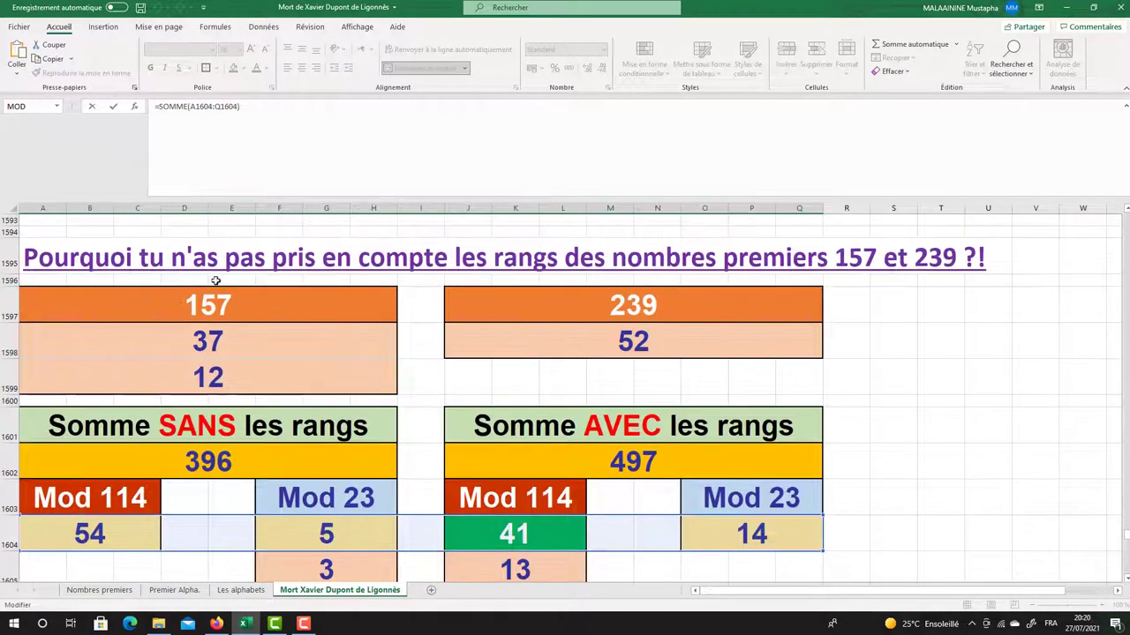
scroll(341, 381, down, 2)
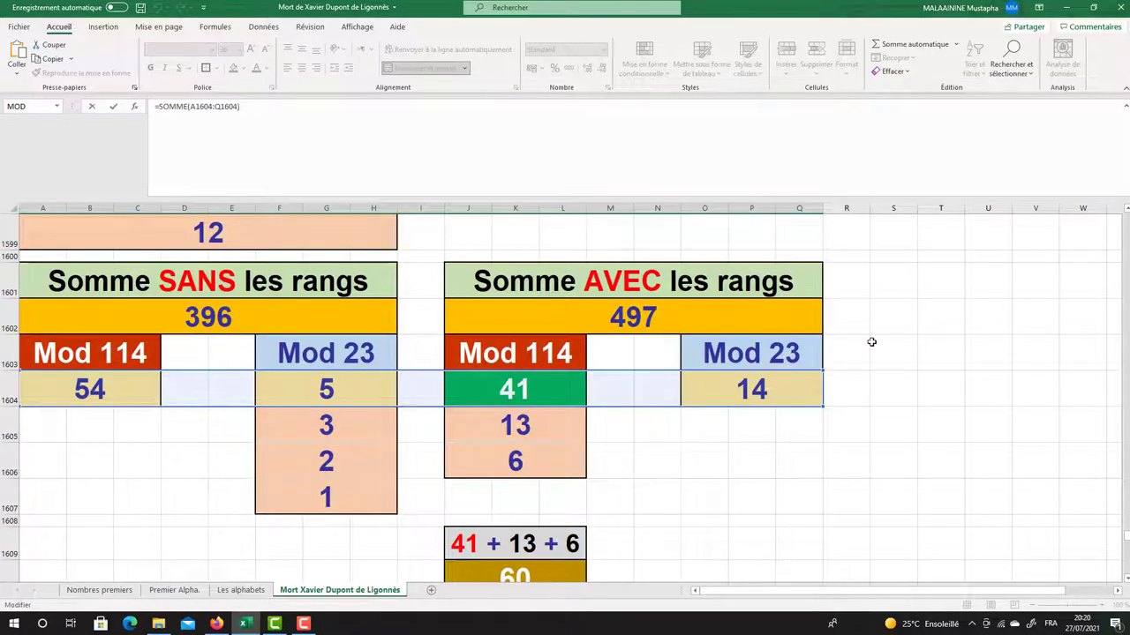
key(Return)
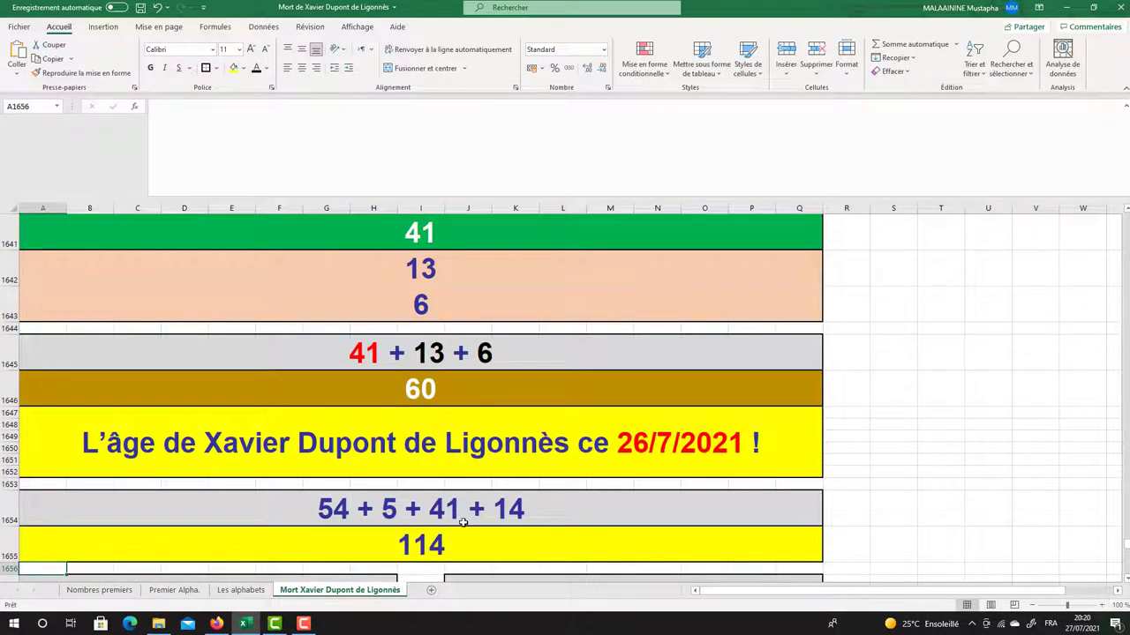
scroll(463, 523, down, 1)
click(417, 437)
Trace the remainders in A1604 and F1604 into the "54 - 5" formula in A1658
scroll(416, 438, up, 6)
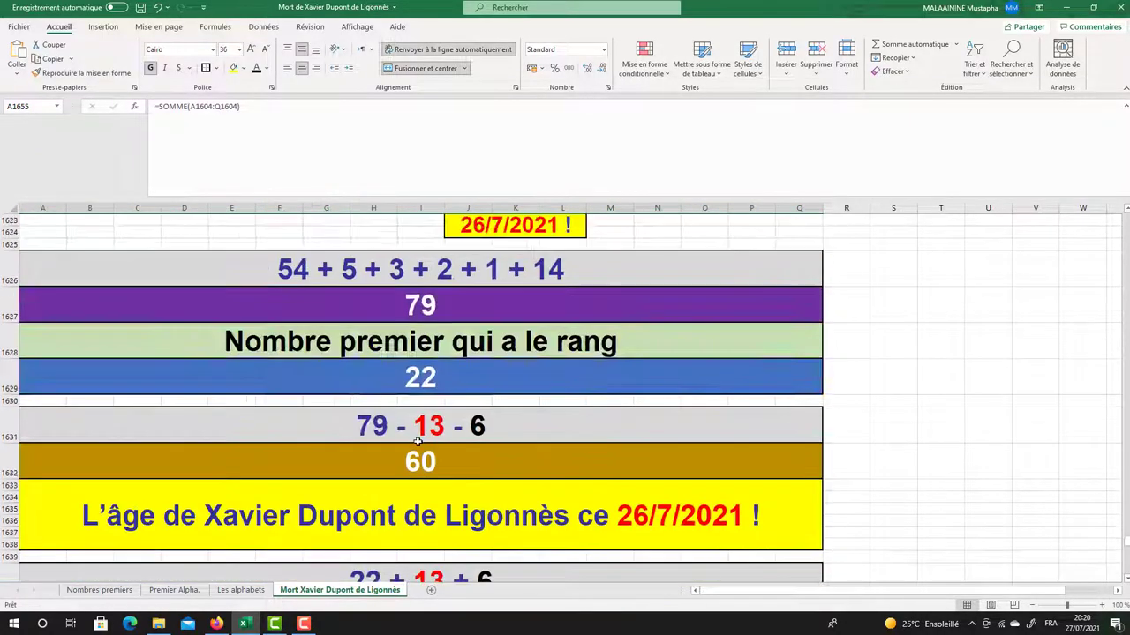
scroll(418, 441, up, 7)
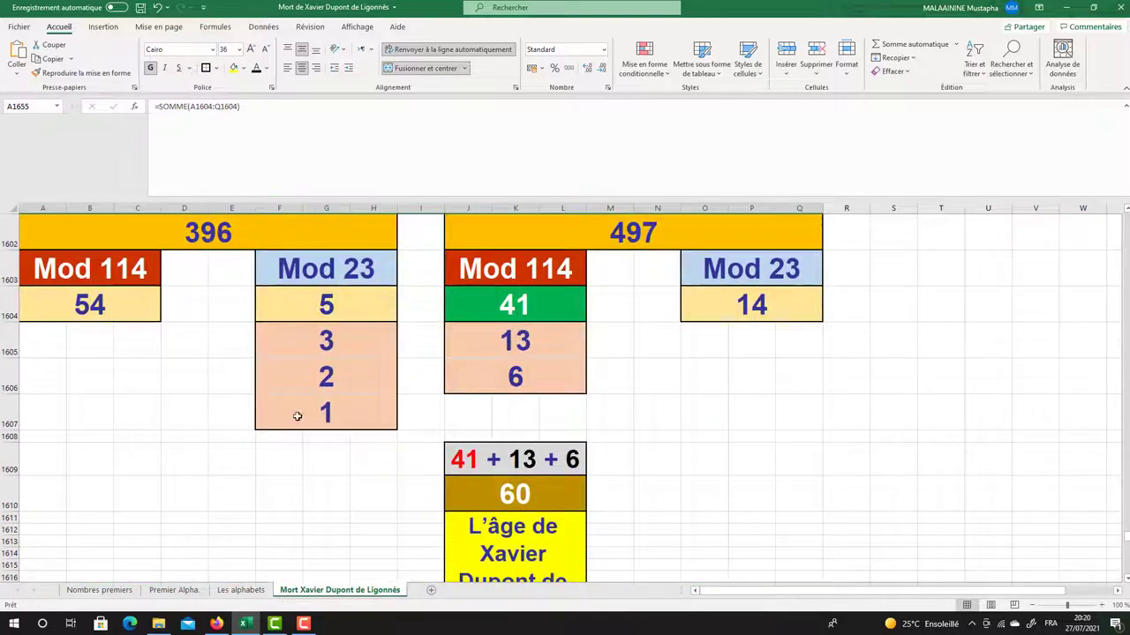
click(146, 307)
click(388, 309)
scroll(386, 315, down, 7)
scroll(385, 315, down, 9)
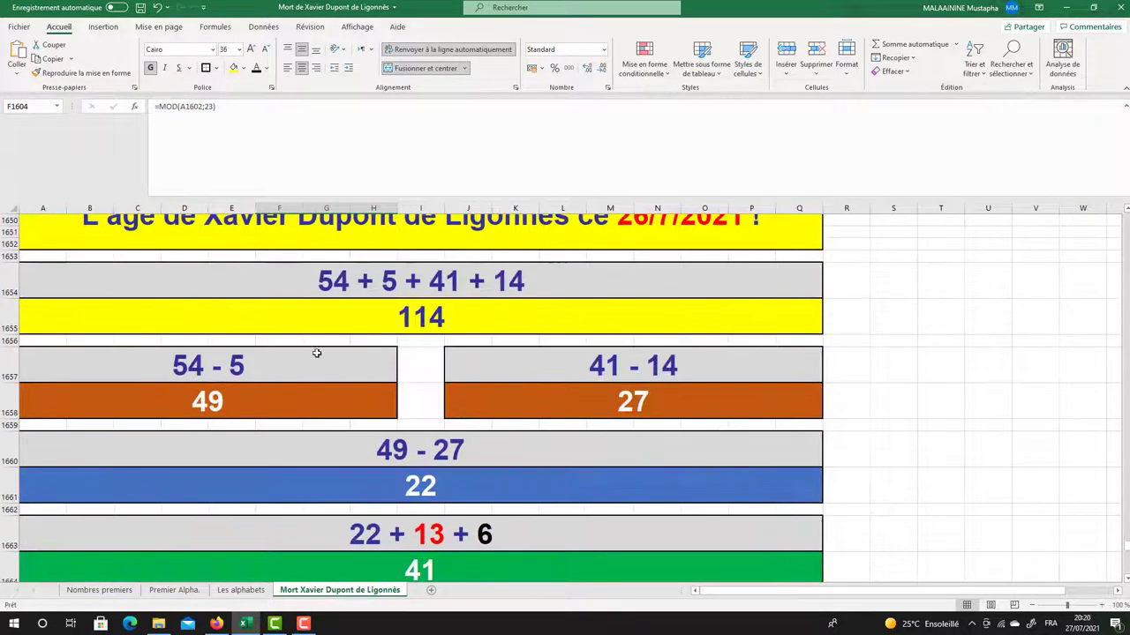
click(226, 386)
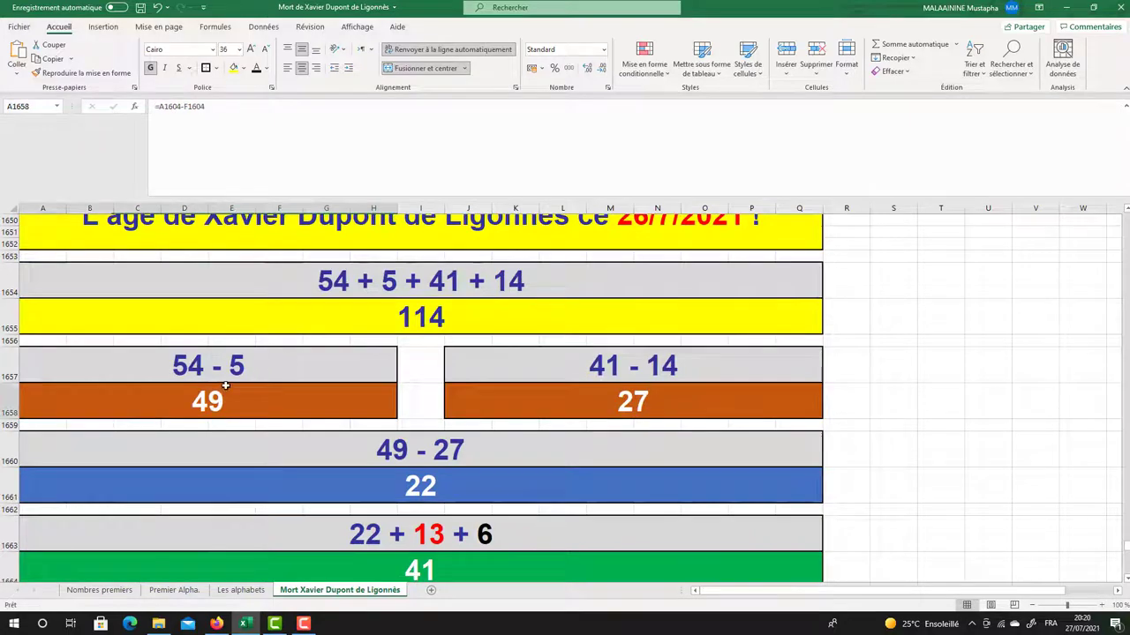
Trace the Mod 23 remainder in O1604 into the "41 - 14" formula in J1658 and compare it with A1658
scroll(486, 319, up, 15)
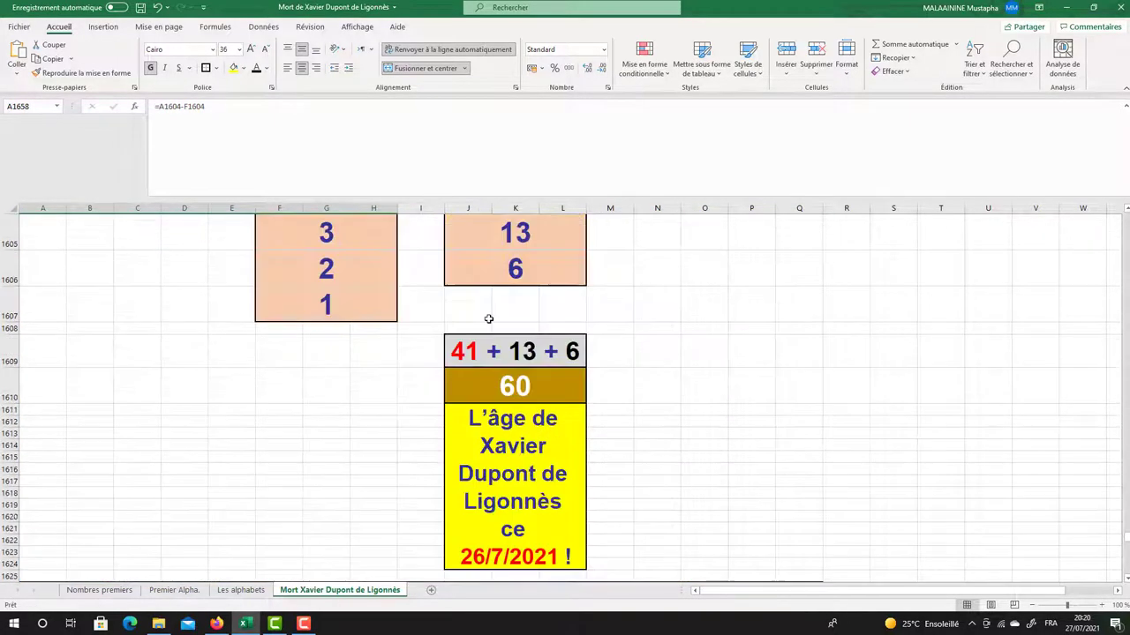
scroll(488, 318, up, 3)
click(755, 468)
scroll(596, 461, down, 4)
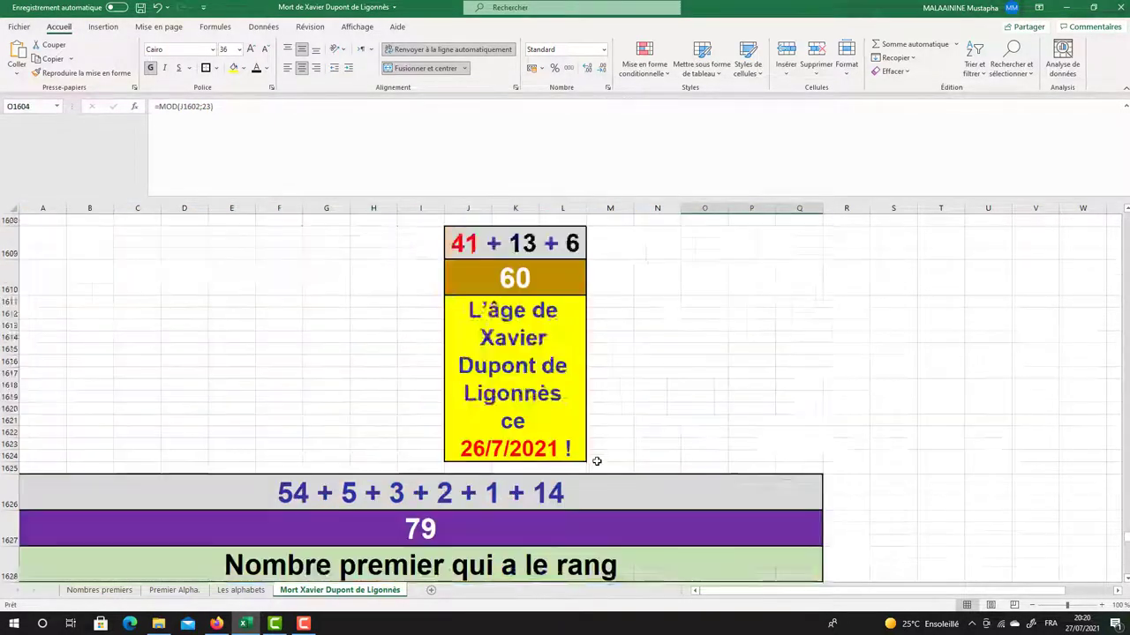
scroll(596, 460, down, 14)
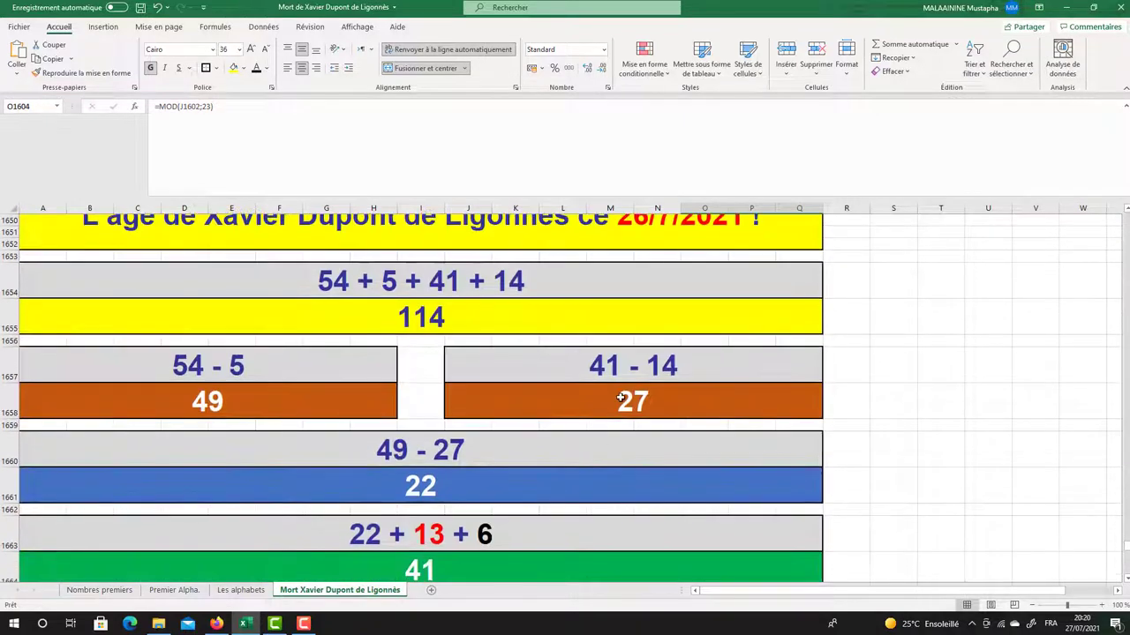
click(621, 399)
click(184, 405)
click(630, 402)
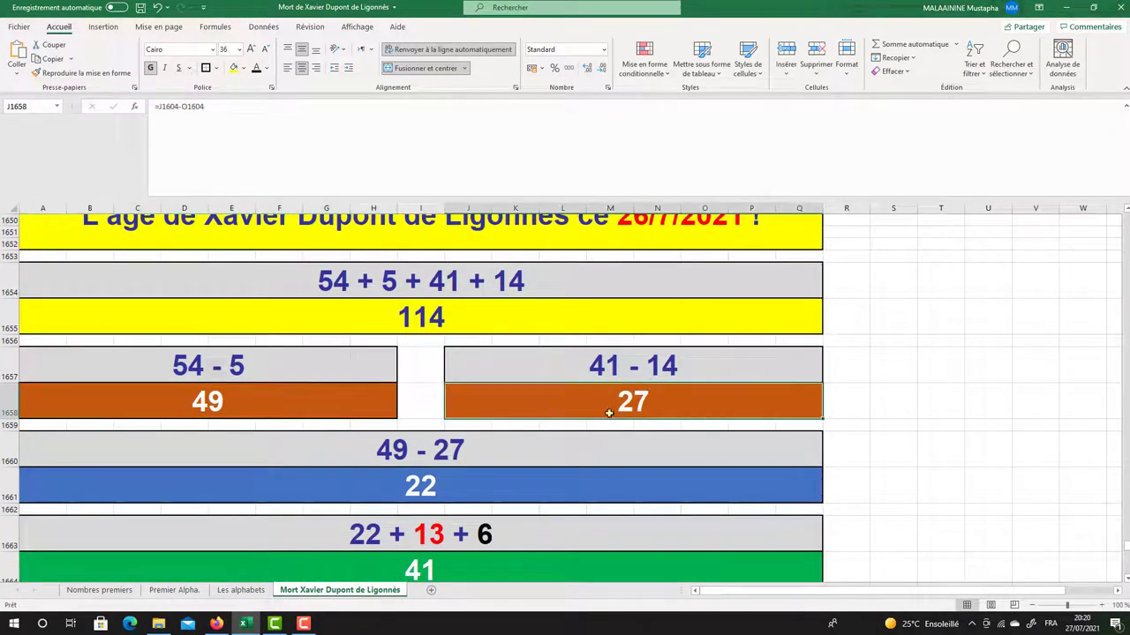
Trace the "49 - 27" result in A1661 and the ranks in A1642:A1643 into A1664, and highlight its ranks in A1665:A1666
click(421, 481)
scroll(436, 477, up, 5)
click(422, 375)
scroll(429, 389, down, 4)
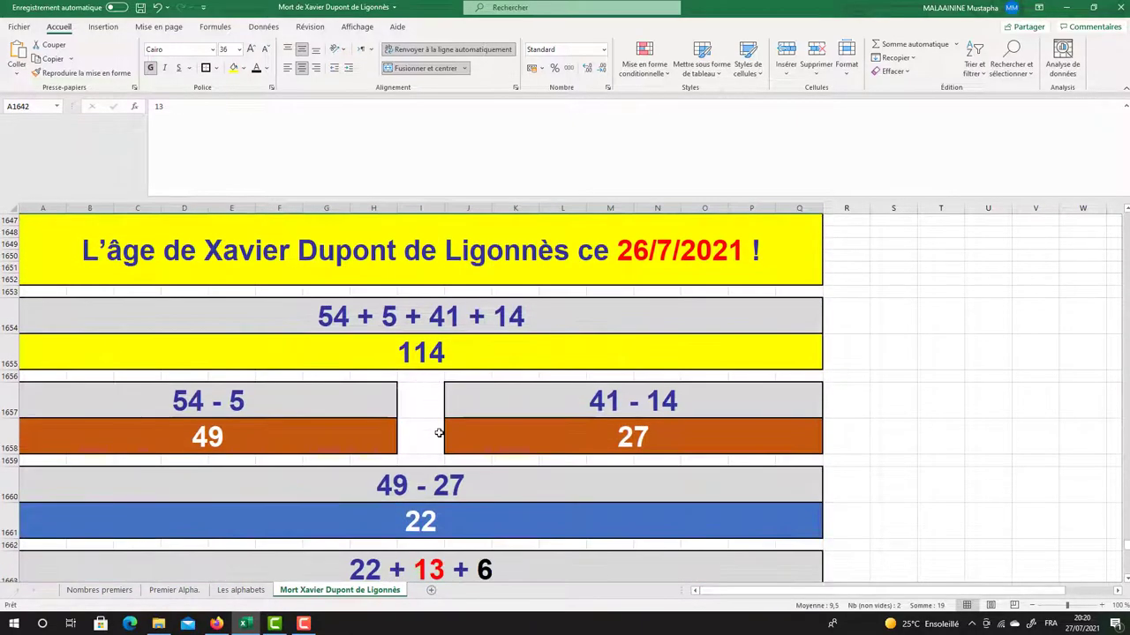
scroll(443, 428, down, 3)
click(440, 441)
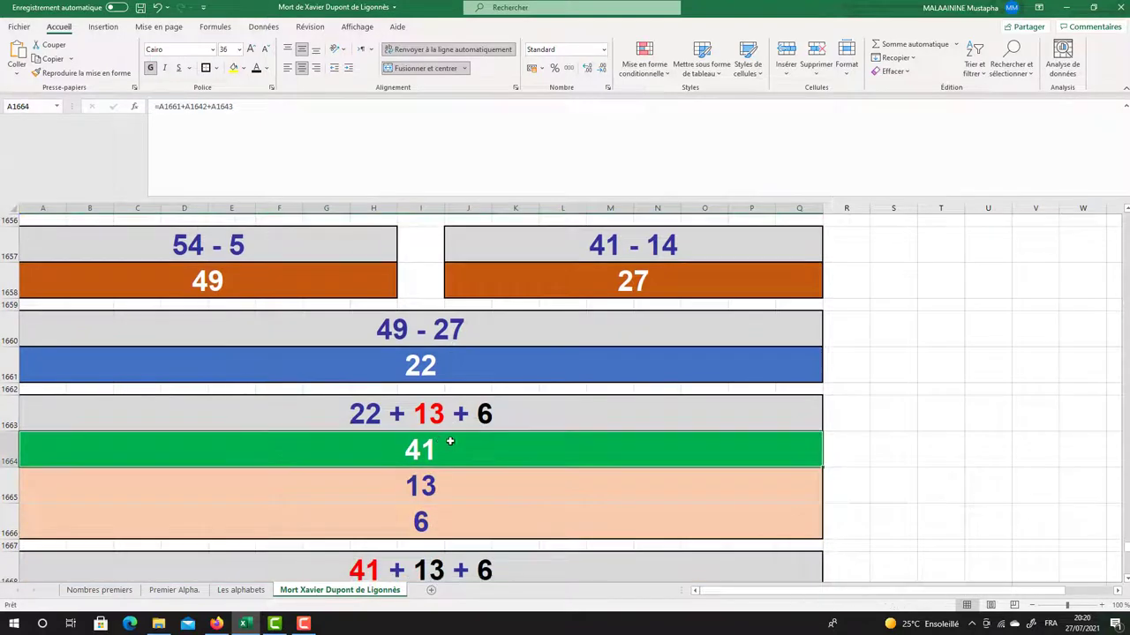
scroll(476, 451, down, 1)
drag(450, 409, 443, 432)
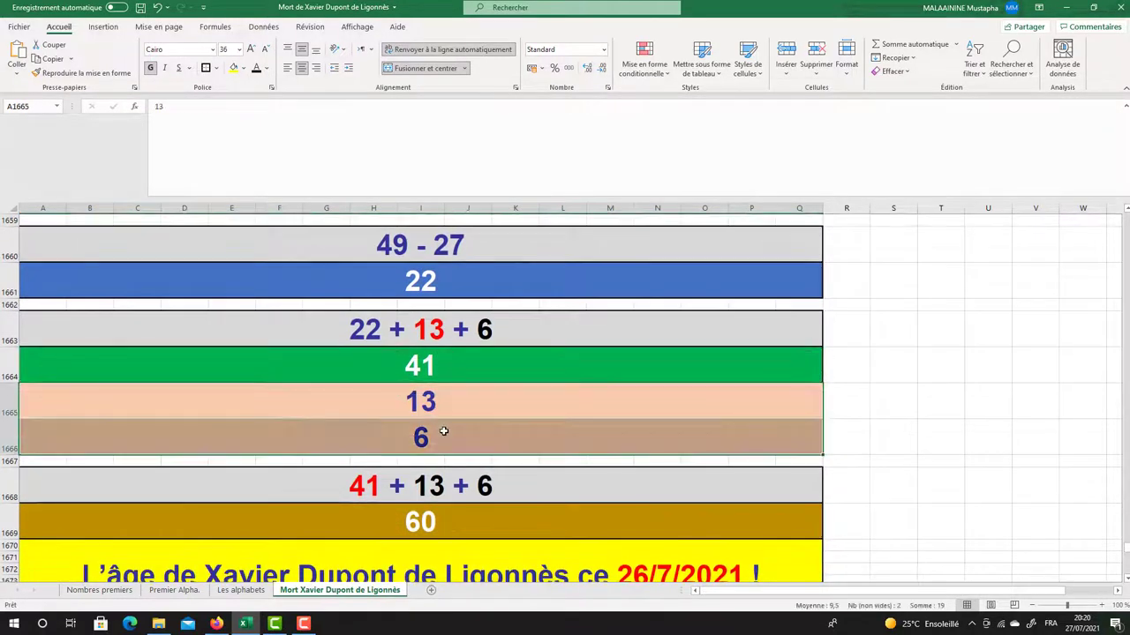
Check the "41 + 13 + 6" formula in A1669, and inspect the remainders in A1604 and F1604 with the ranks in F1605:F1607
scroll(443, 432, down, 2)
click(426, 358)
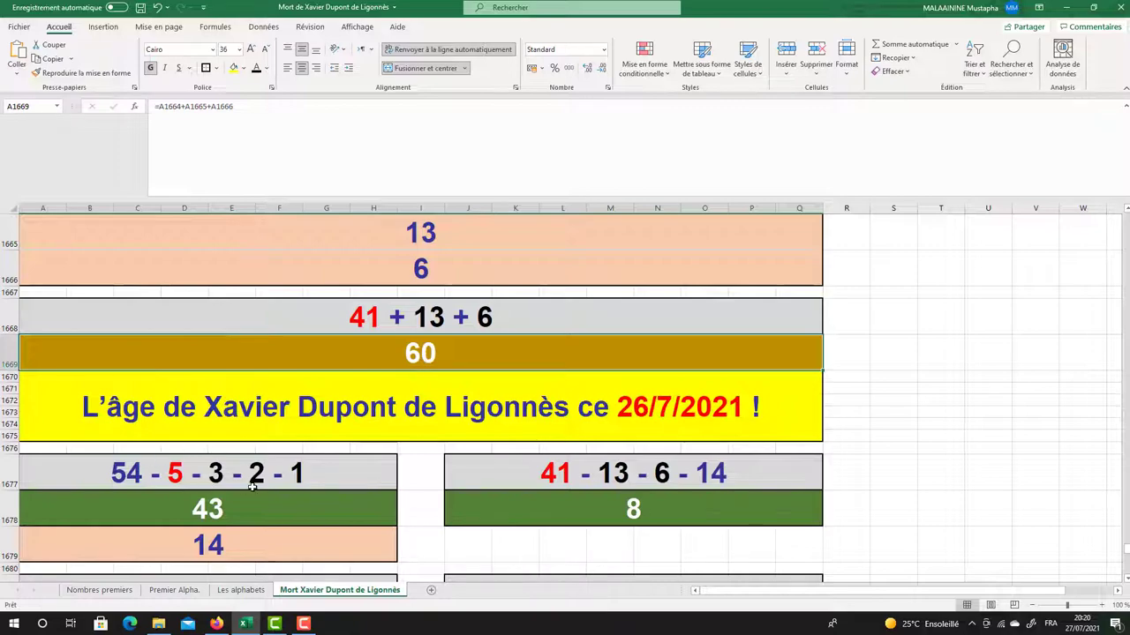
scroll(242, 488, up, 20)
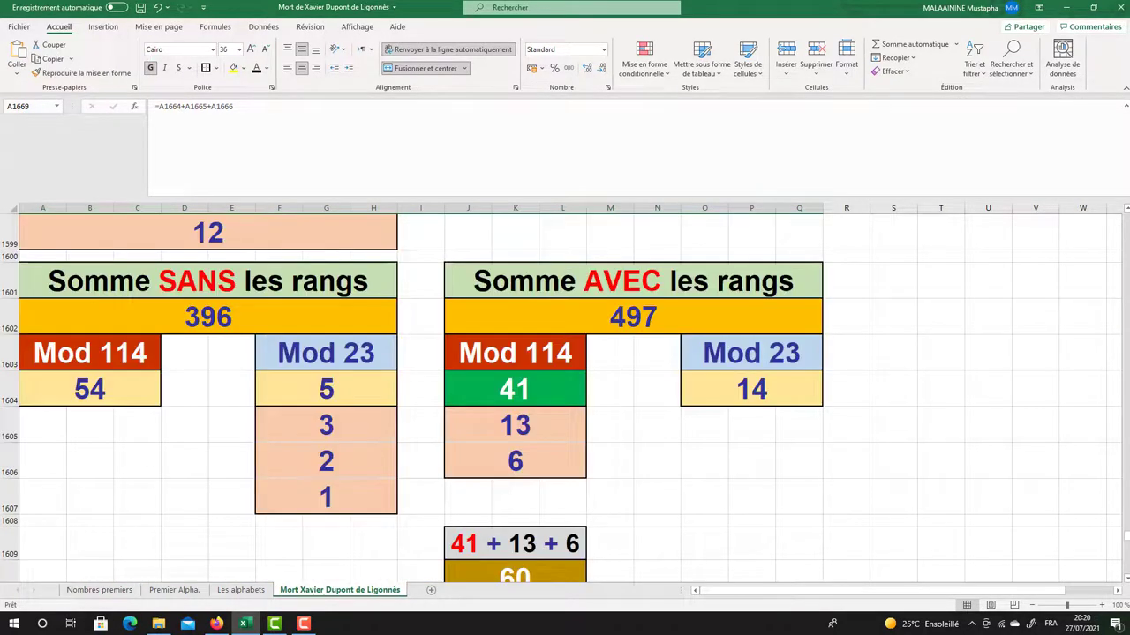
click(88, 385)
click(355, 383)
click(325, 426)
click(325, 457)
key(Down)
Revisit the "54 - 5" formula in A1658 and check the "41 - 13 - 6 - 14" formula in J1678
scroll(352, 452, down, 13)
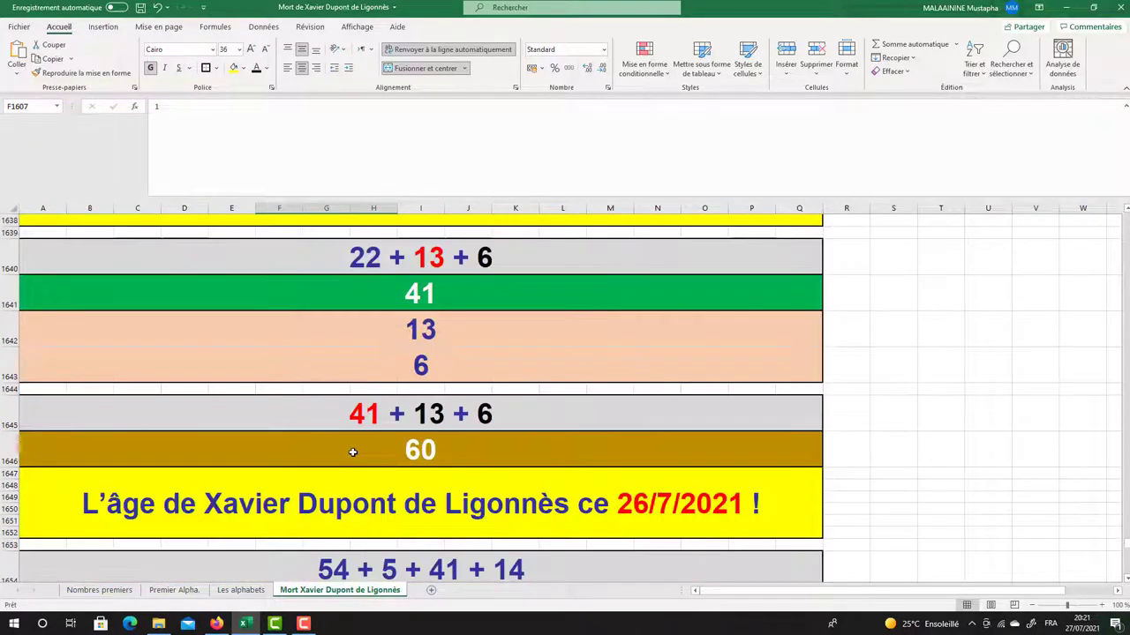
scroll(352, 450, down, 3)
click(232, 447)
scroll(564, 383, up, 2)
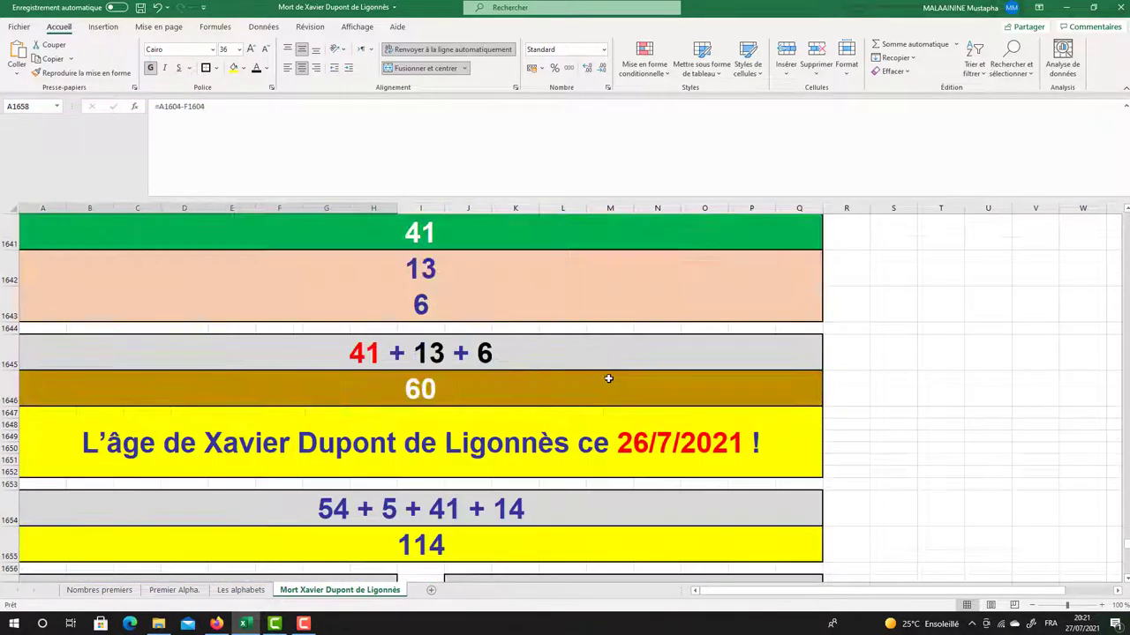
scroll(608, 378, up, 14)
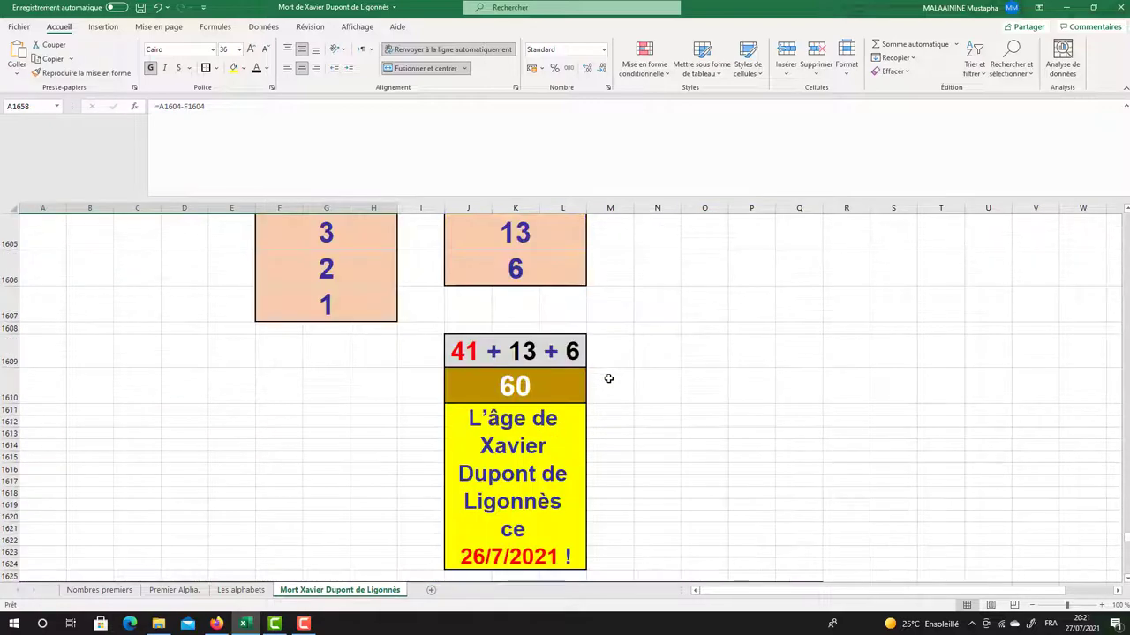
scroll(704, 390, down, 20)
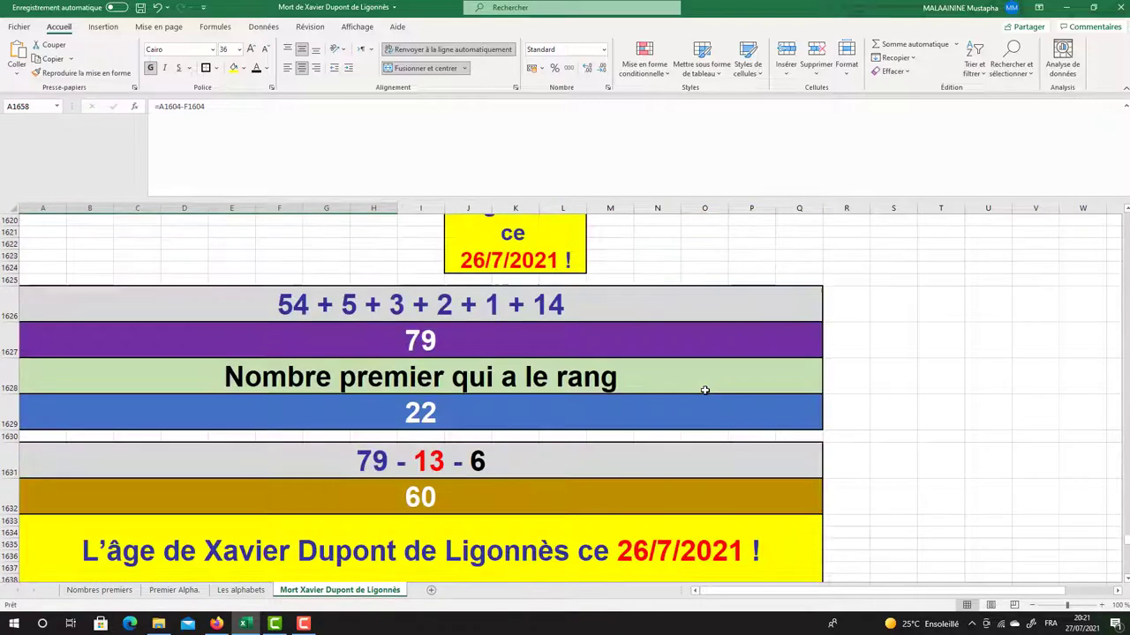
scroll(704, 390, down, 4)
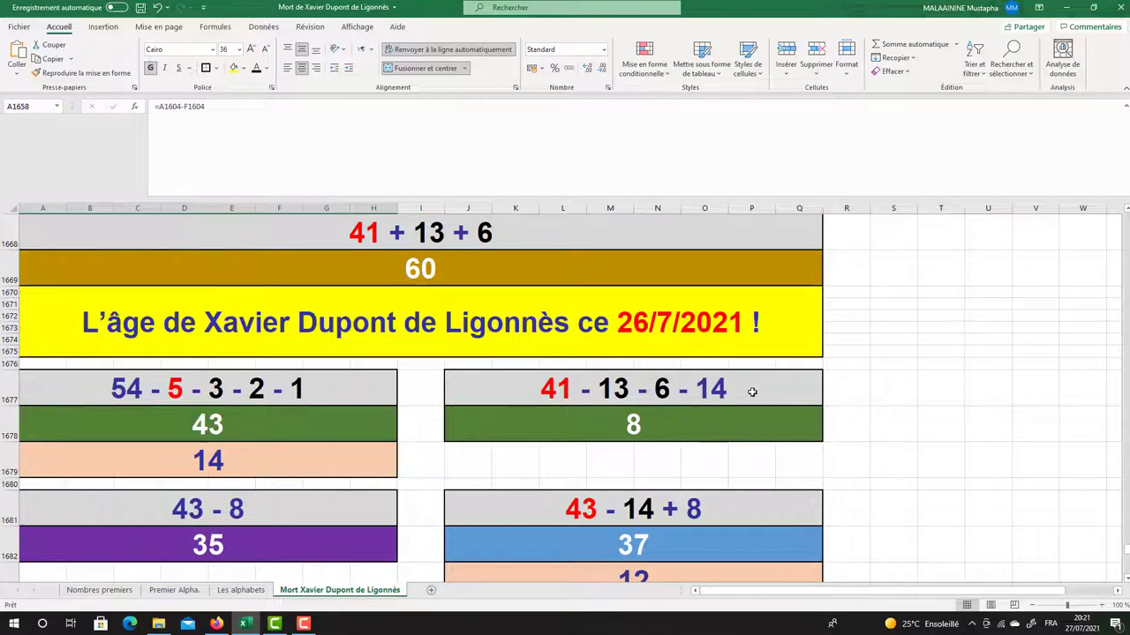
click(643, 424)
Inspect the result in A1678 and its rank in A1679, and trace A1678 and J1678 into the "43 - 8" formula in A1682
click(201, 427)
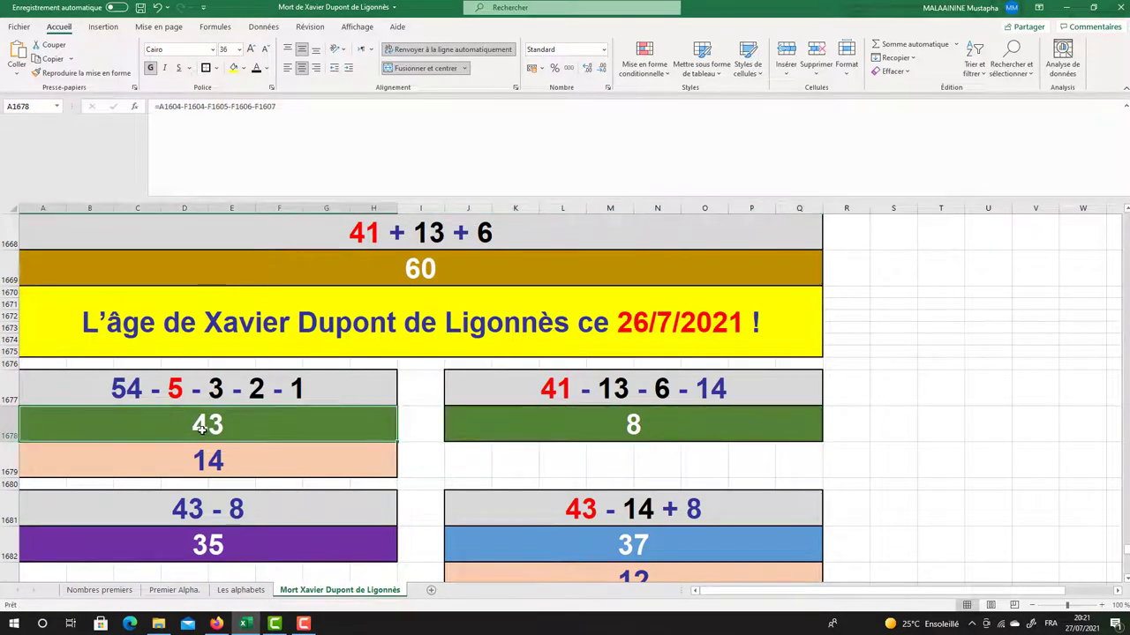
key(Down)
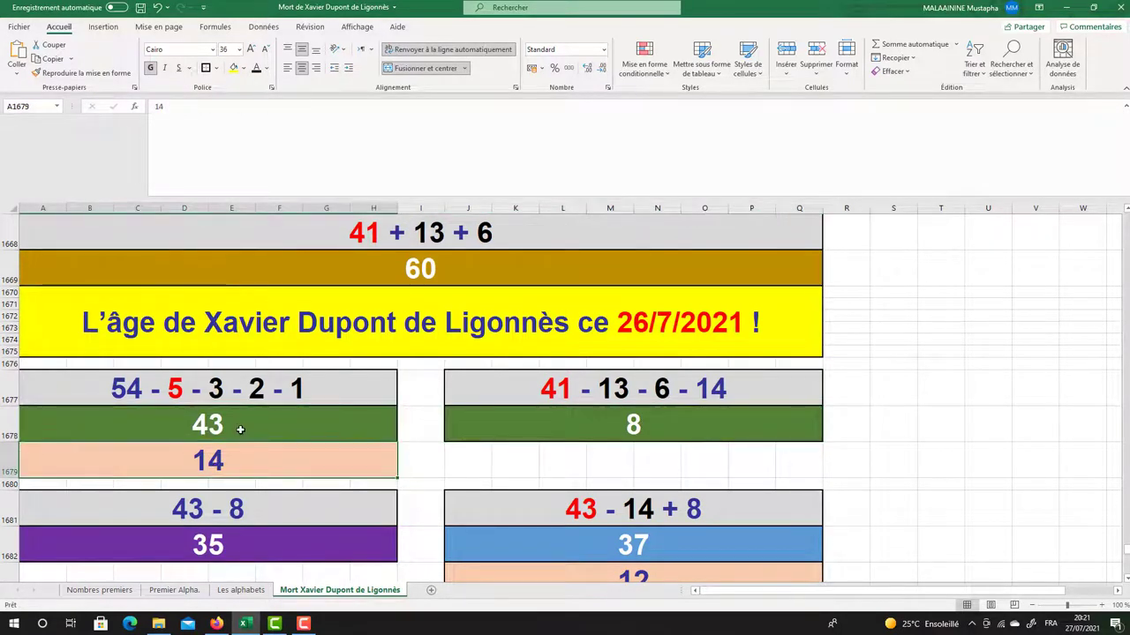
click(230, 427)
click(462, 425)
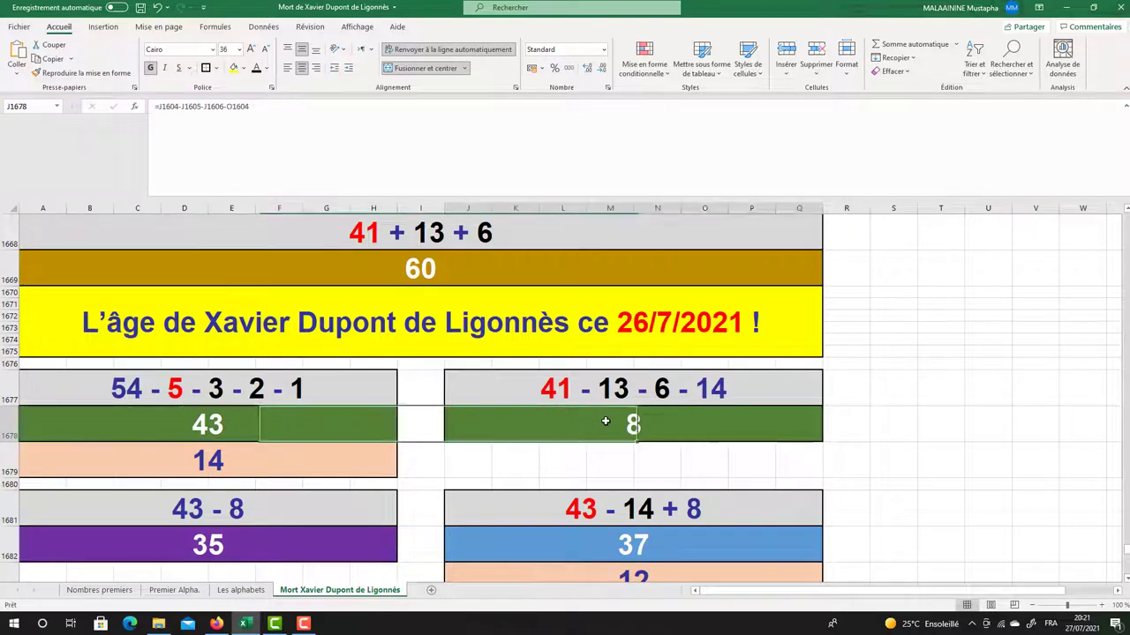
scroll(237, 459, down, 1)
click(236, 459)
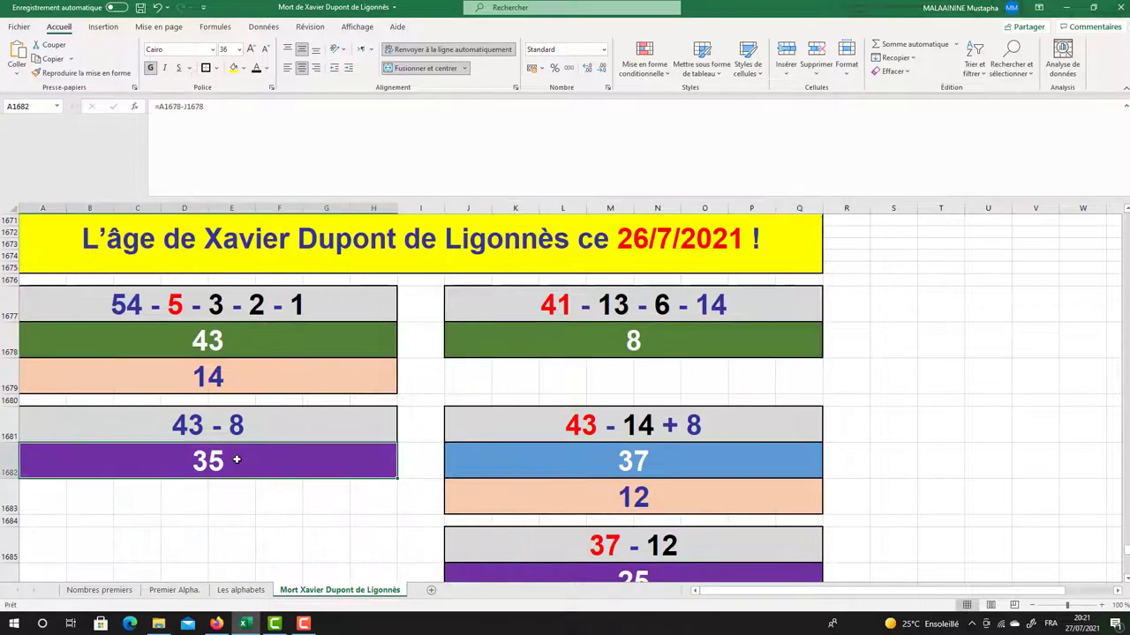
Trace A1678 and its rank in A1679 into the "43 - 14 + 8" formula in J1682, and inspect its rank in J1683
click(236, 342)
click(221, 377)
click(632, 461)
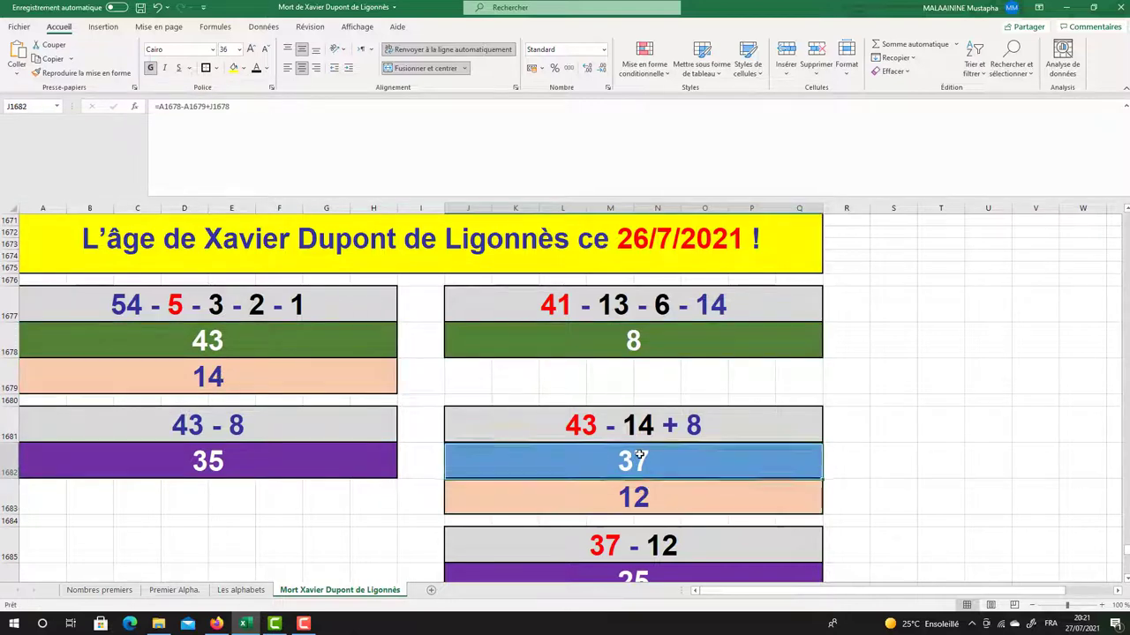
scroll(632, 485, down, 1)
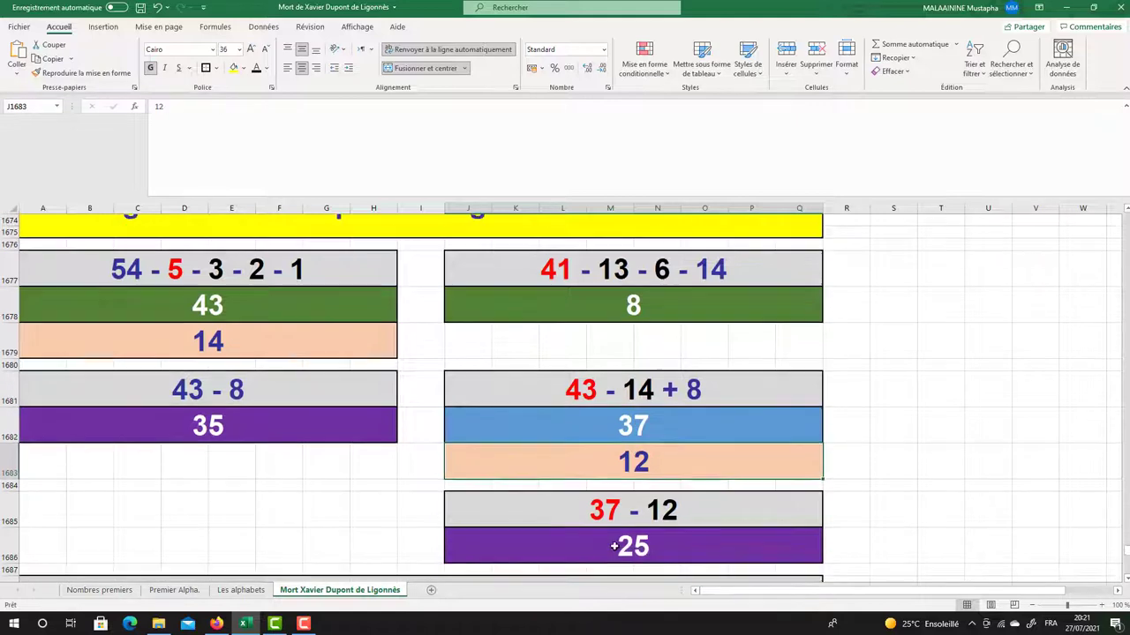
Check the "37 - 12" formula in J1686, and trace A1682 and J1686 into the "35 + 25" sum in A1689
click(262, 426)
scroll(517, 535, down, 3)
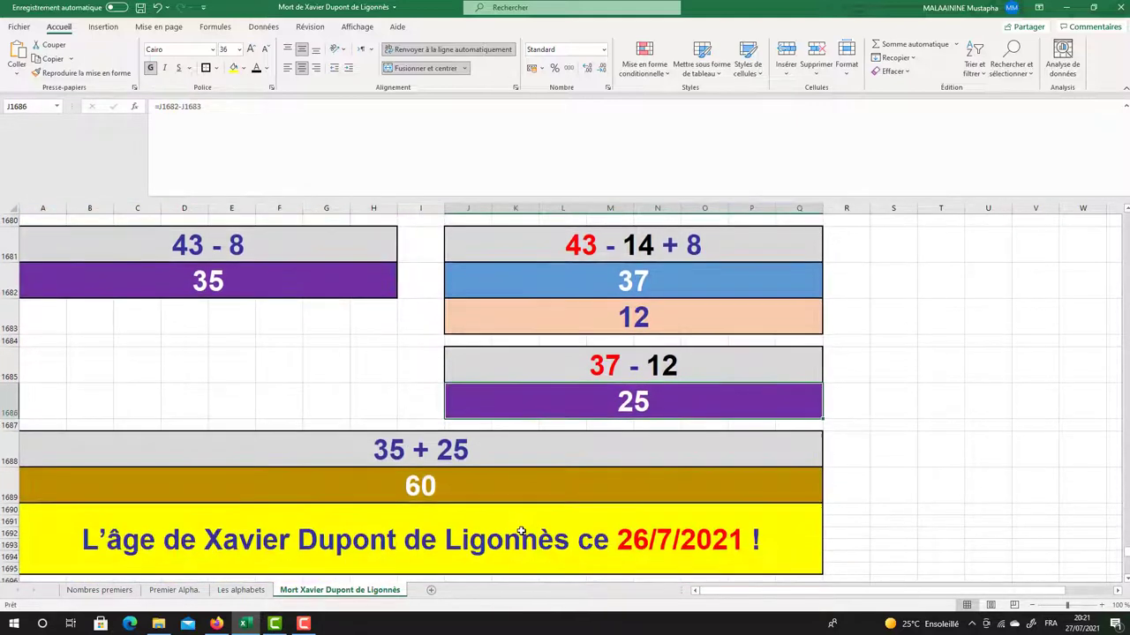
click(427, 489)
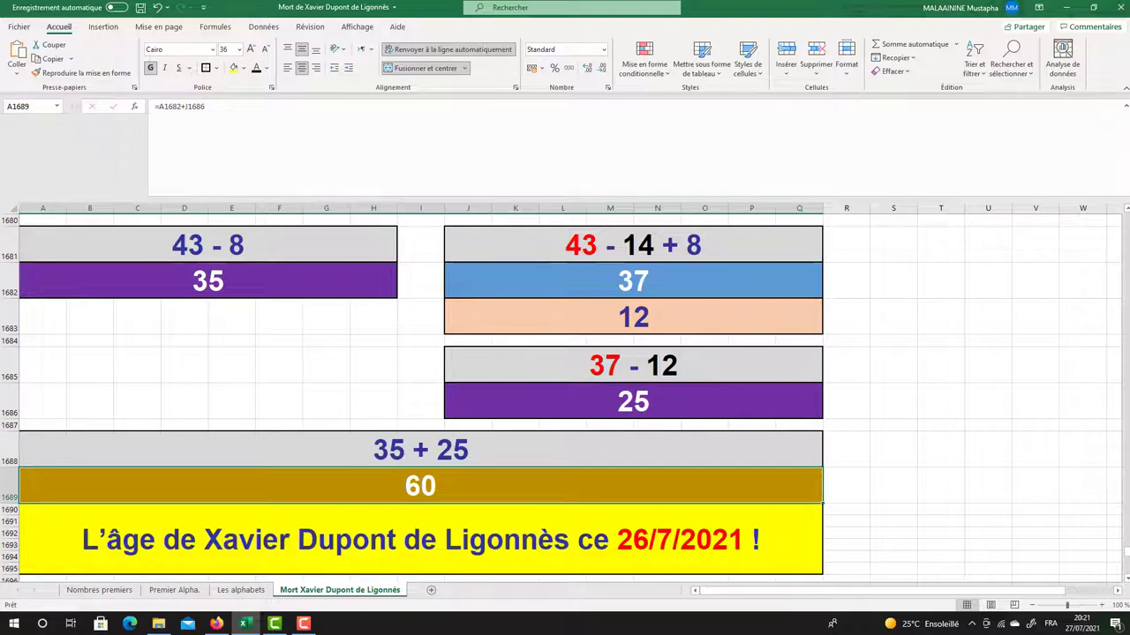
click(334, 277)
click(554, 408)
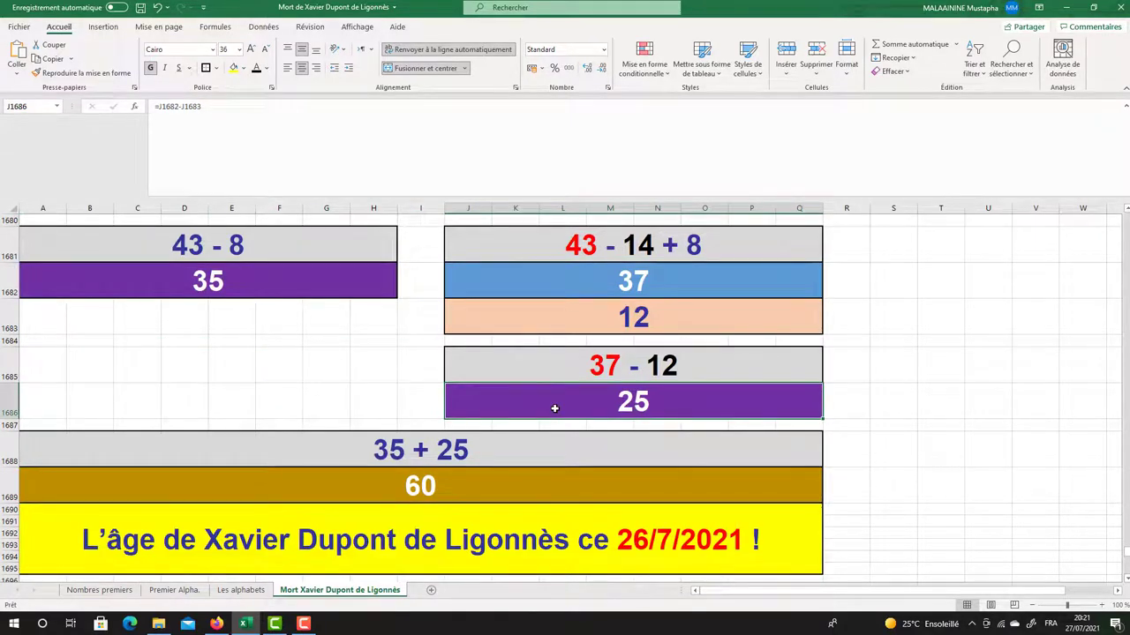
Trace the source ranges of the sums without and with rank 12 in A1698 and J1698 back to rows 1682 and 1683
scroll(554, 408, down, 2)
double_click(252, 476)
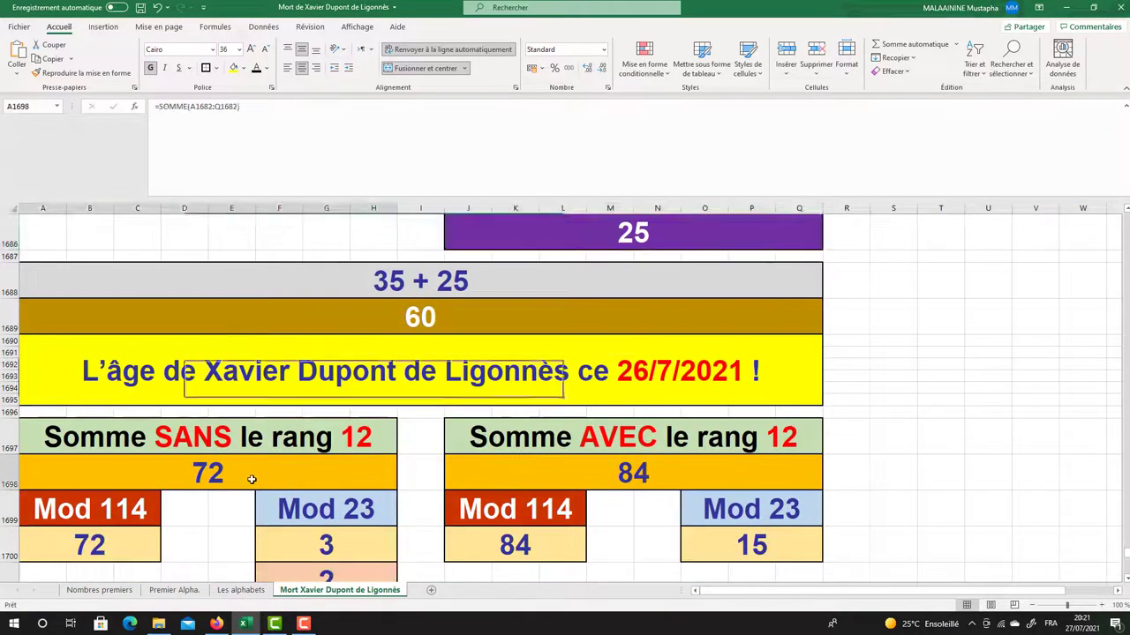
scroll(252, 476, up, 3)
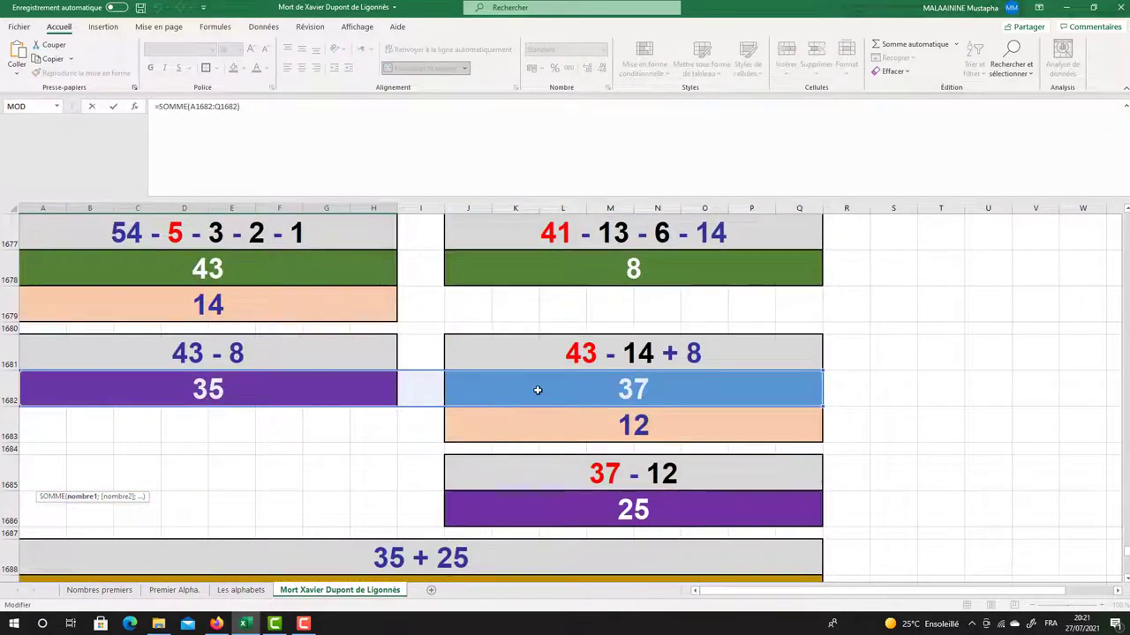
scroll(536, 391, down, 3)
double_click(580, 523)
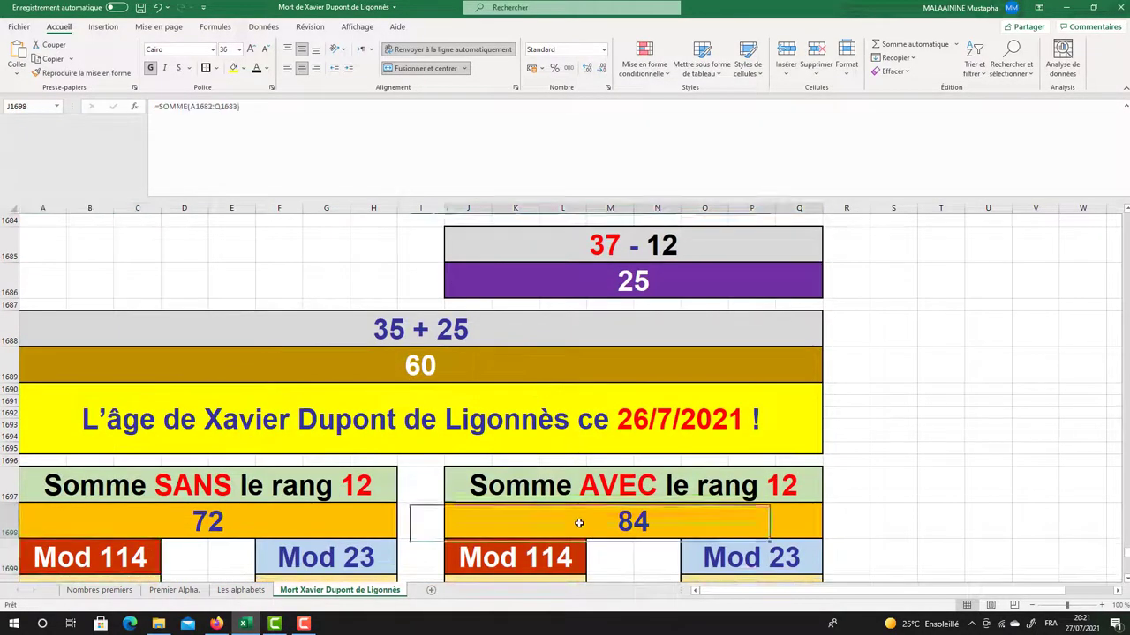
scroll(579, 524, up, 2)
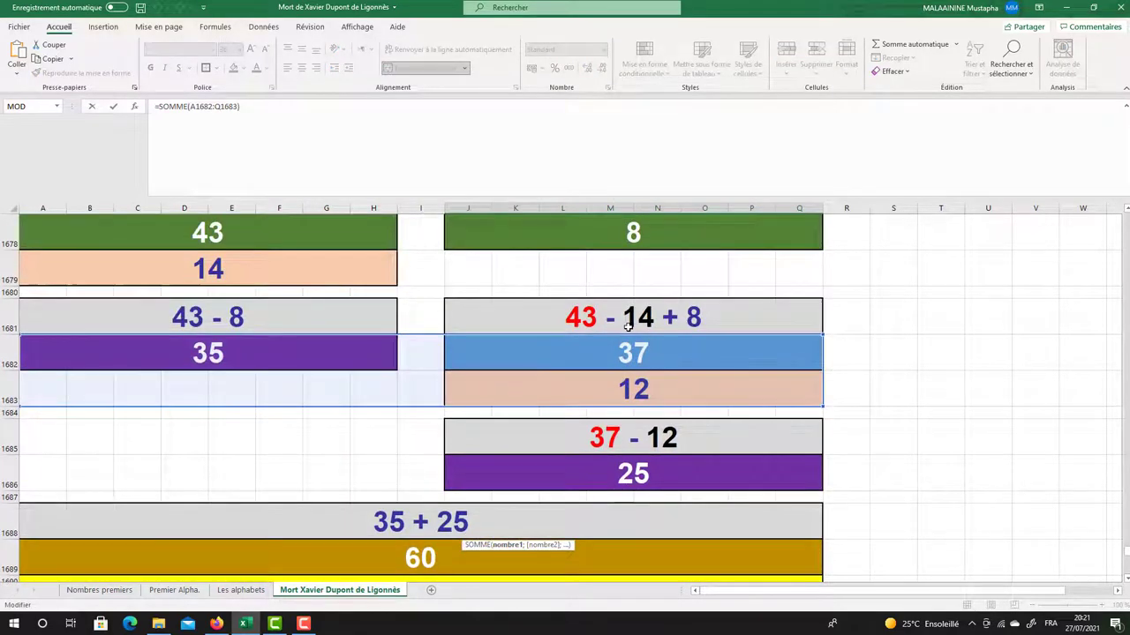
key(Return)
Check the Mod 114 and Mod 23 remainders in row 1700 and the ranks in F1701:F1702
scroll(628, 324, down, 4)
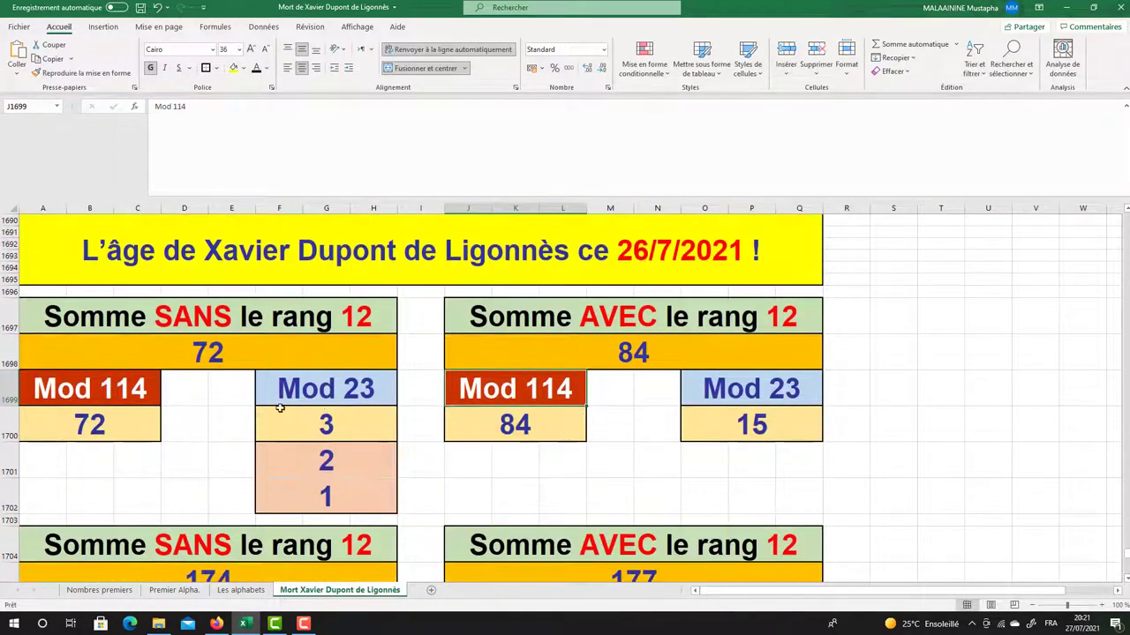
click(141, 432)
click(300, 433)
click(507, 431)
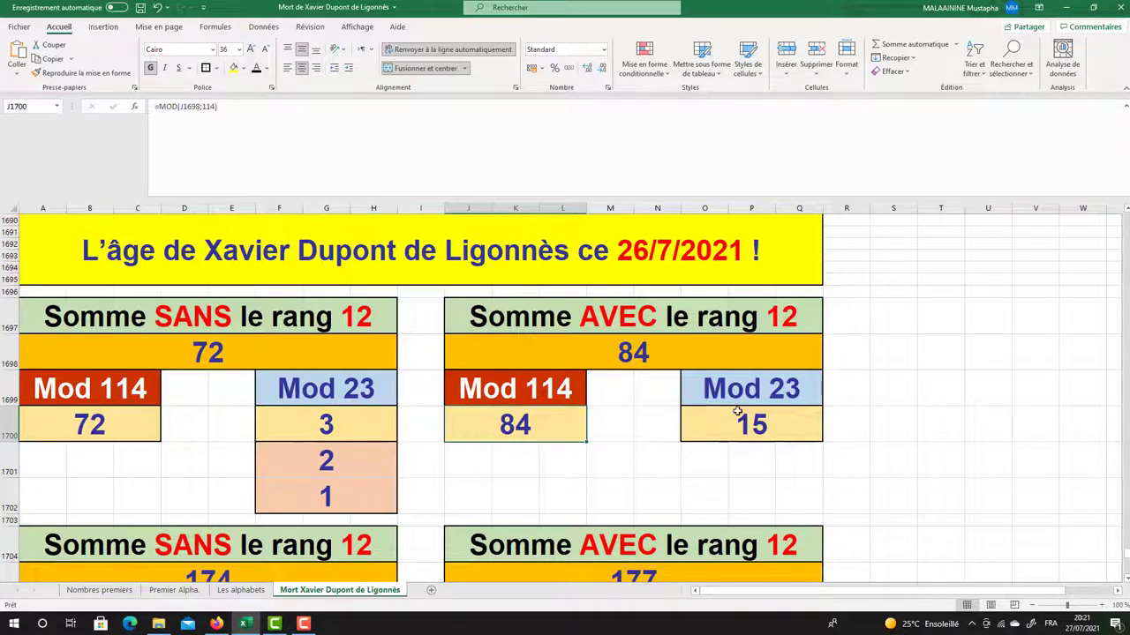
click(737, 422)
scroll(739, 424, down, 1)
click(365, 396)
click(345, 427)
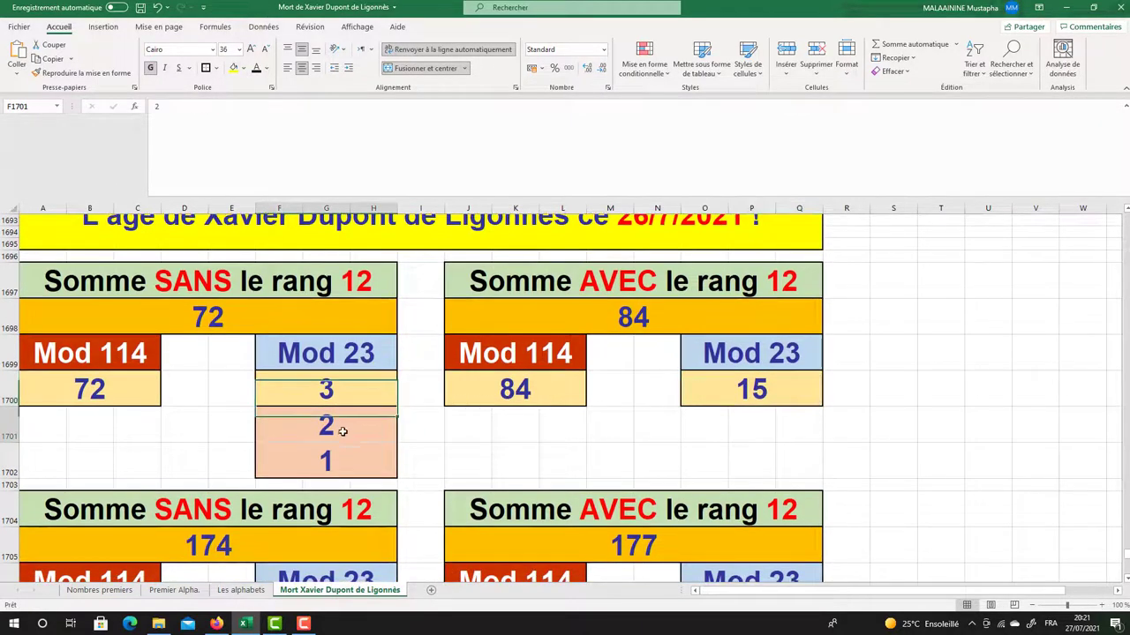
click(330, 461)
Check the formulas behind the sums without and with rank 12 in A1705 and J1705
scroll(373, 421, down, 1)
click(217, 501)
double_click(217, 501)
key(Return)
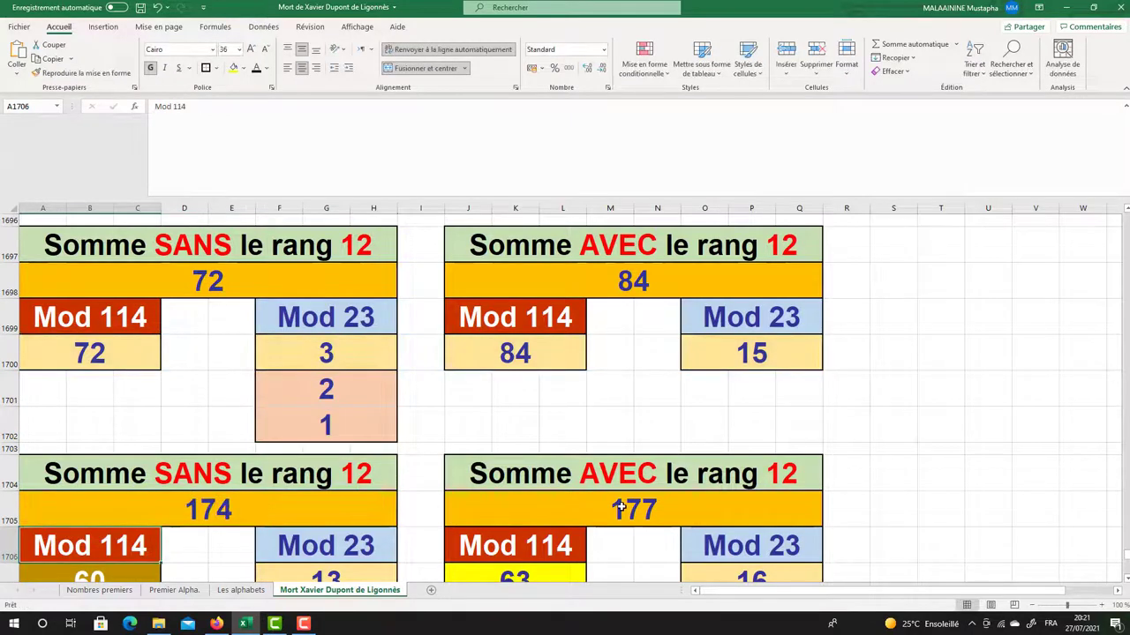
double_click(621, 505)
key(Return)
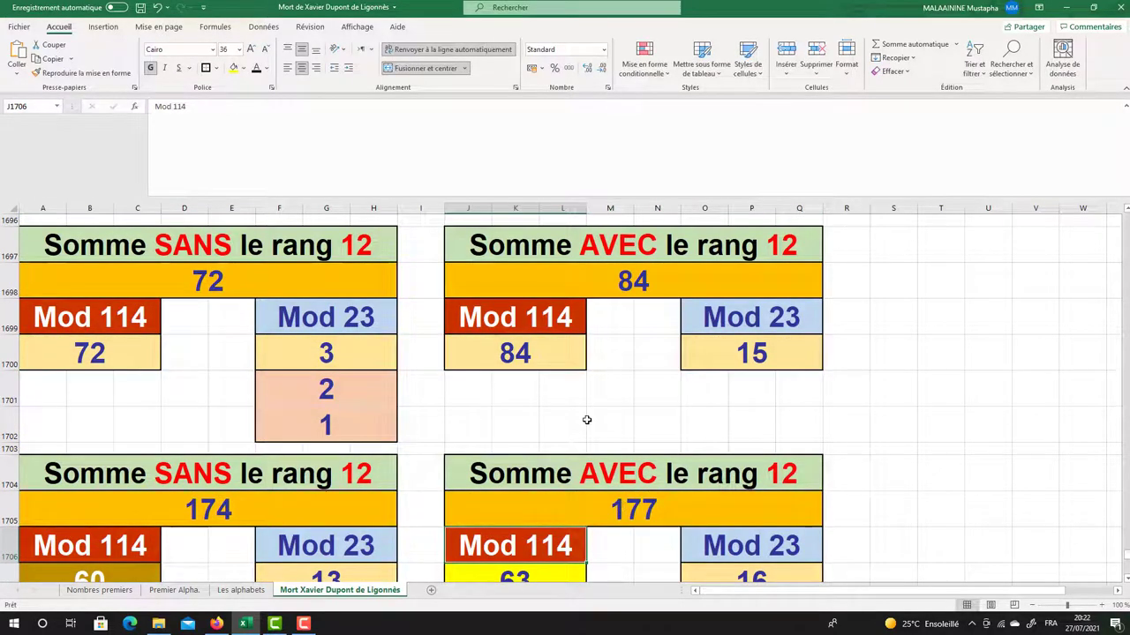
Check the Mod 114 remainder in A1707, clear the stray value in S1711, and highlight A1706:A1707
scroll(587, 420, down, 2)
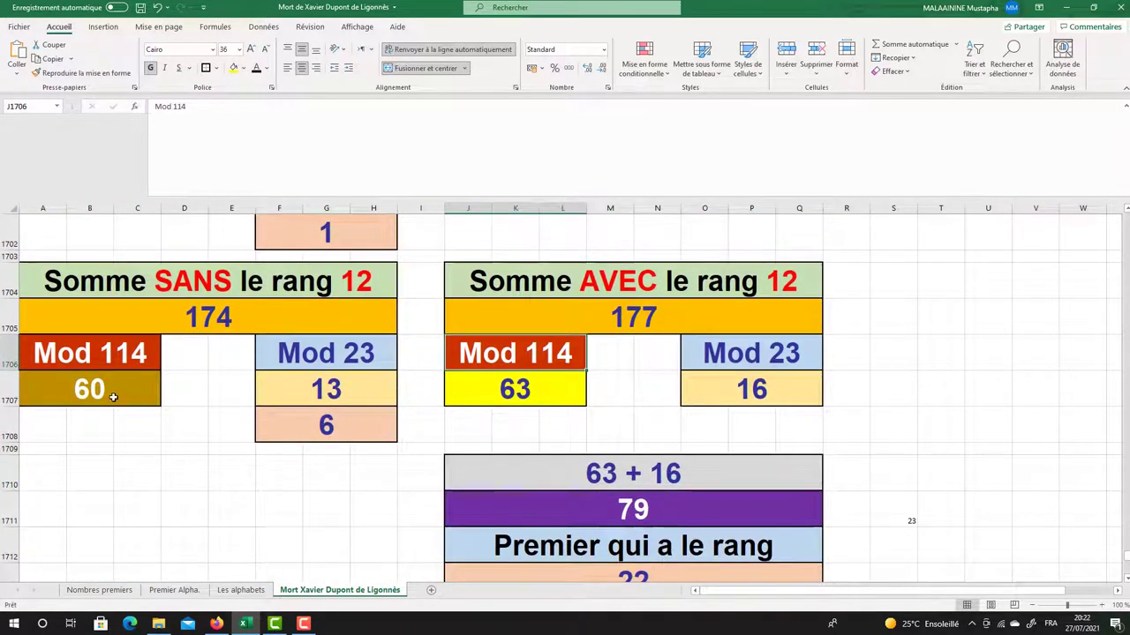
click(113, 398)
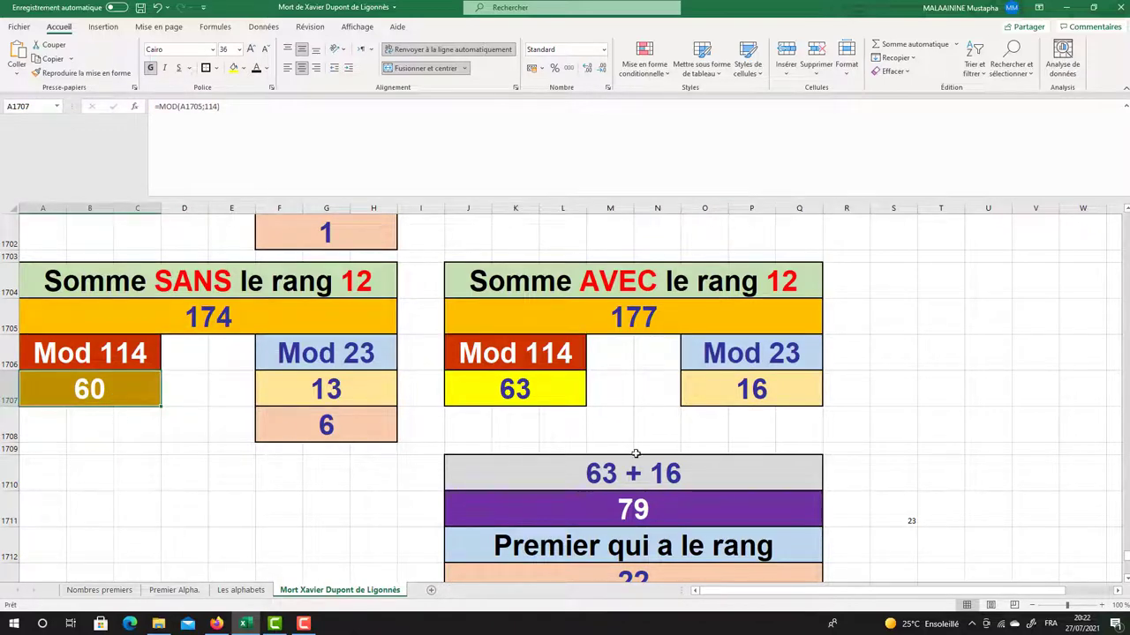
click(893, 501)
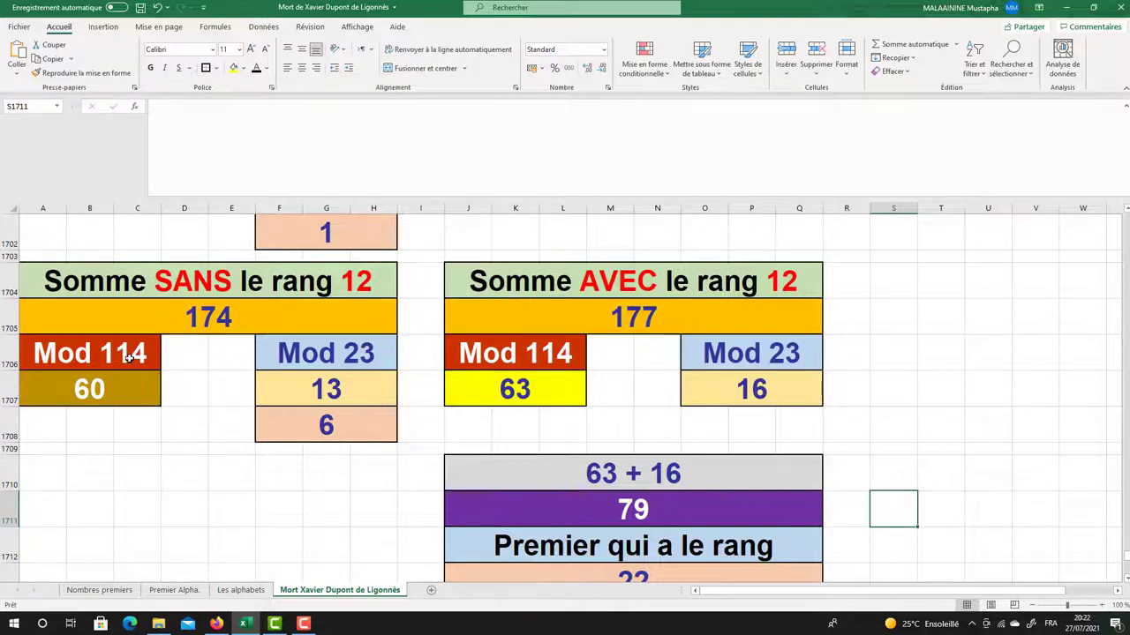
drag(129, 355, 127, 372)
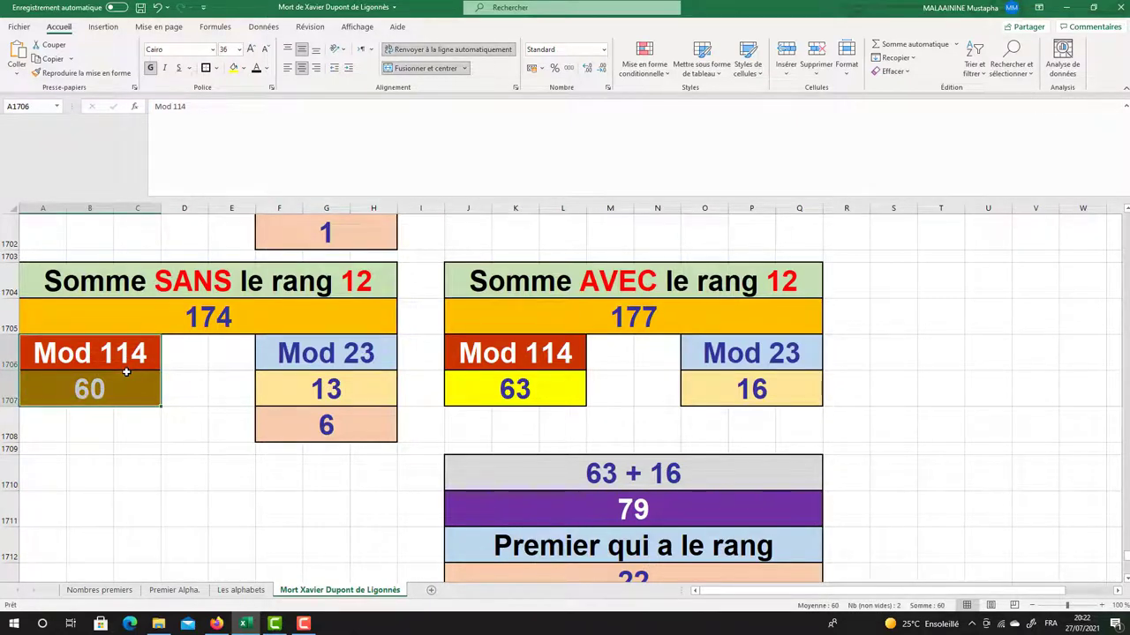
Trace the remainders in J1707 and O1707 into the "63 + 16" formula in J1711
click(525, 395)
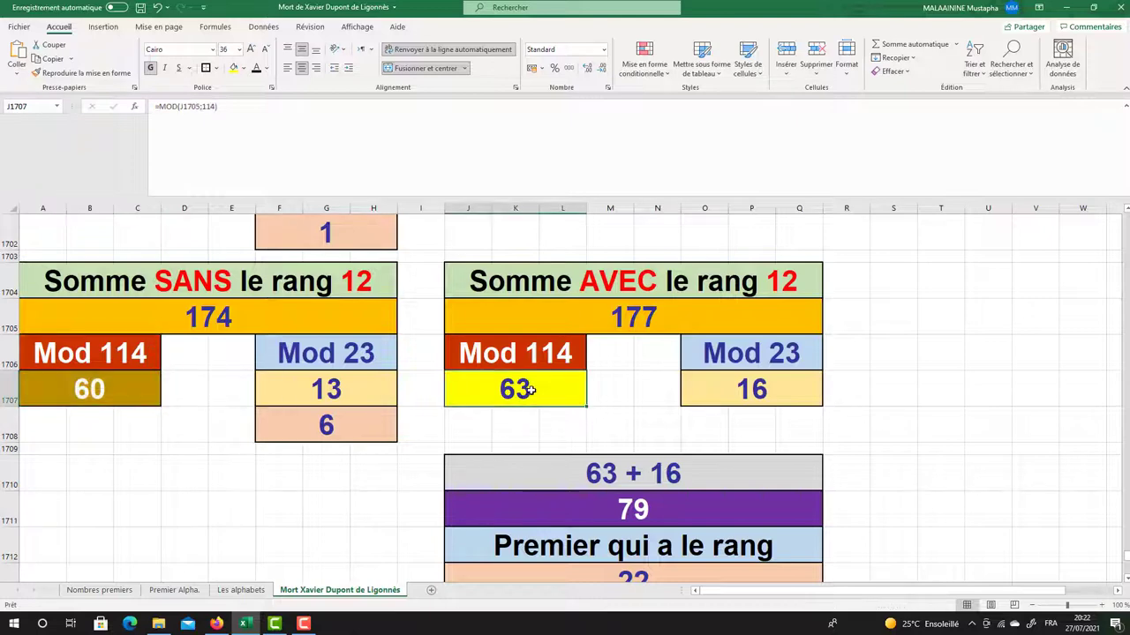
click(758, 387)
click(641, 500)
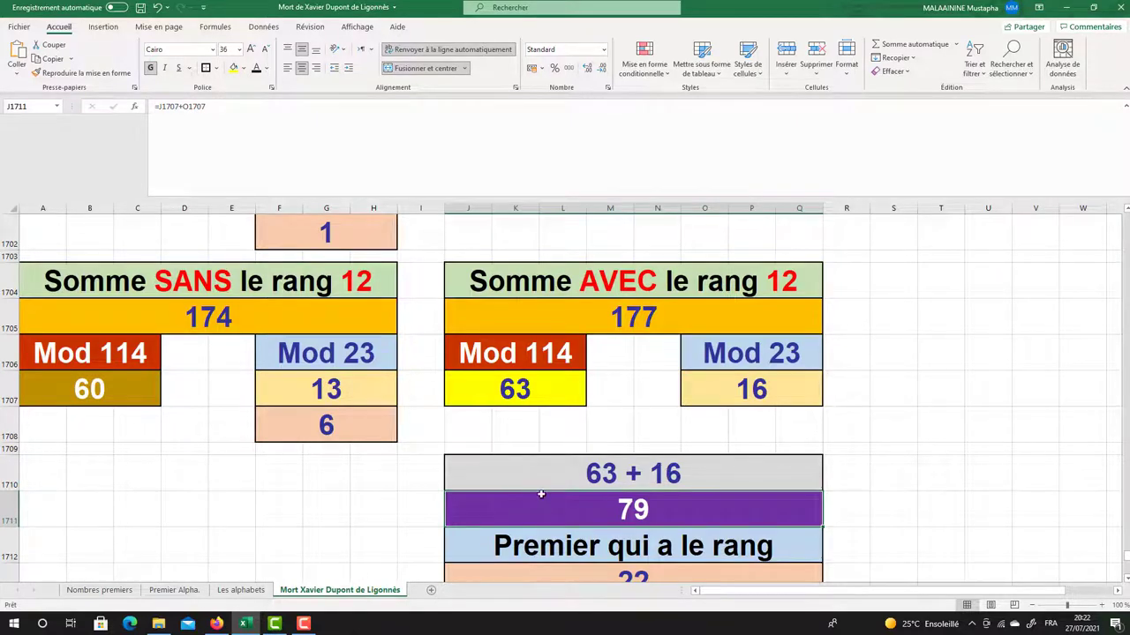
Highlight the Mod 23 remainder and rank in F1707:F1708, and compare A1707 with the "79 - 13 - 6" result in F1716
scroll(514, 465, down, 1)
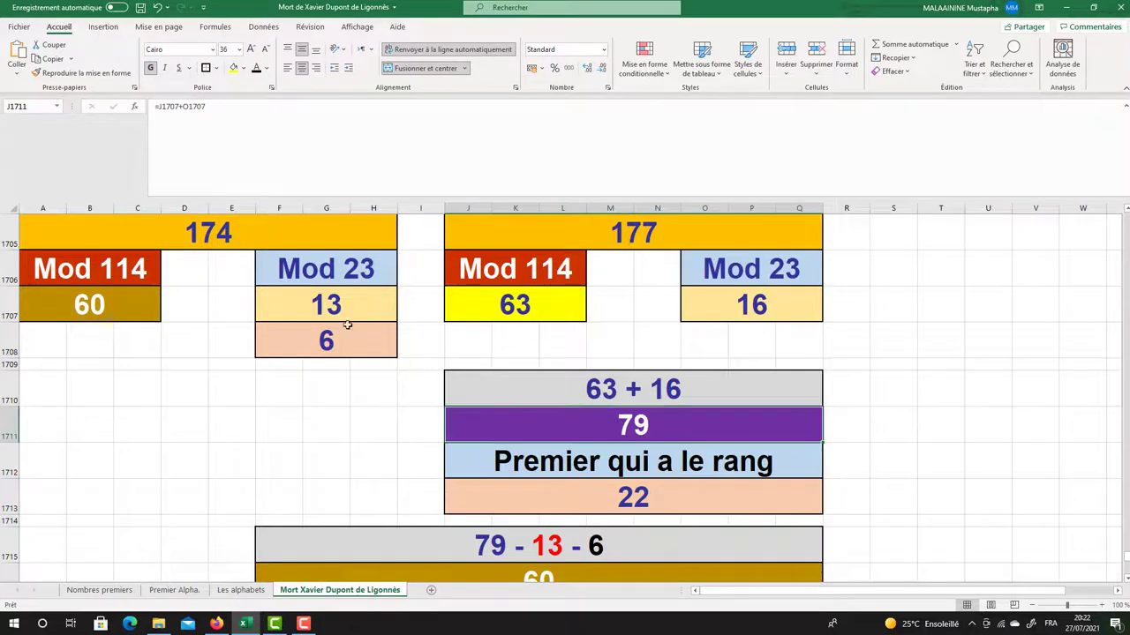
drag(344, 316, 339, 344)
click(46, 333)
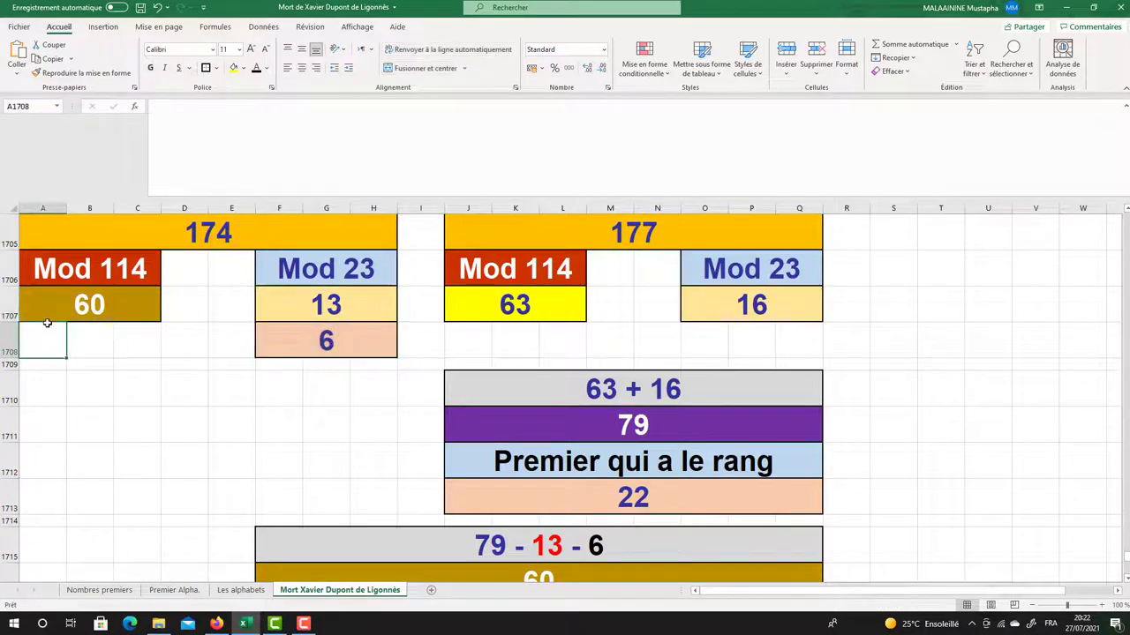
click(75, 306)
scroll(439, 511, down, 1)
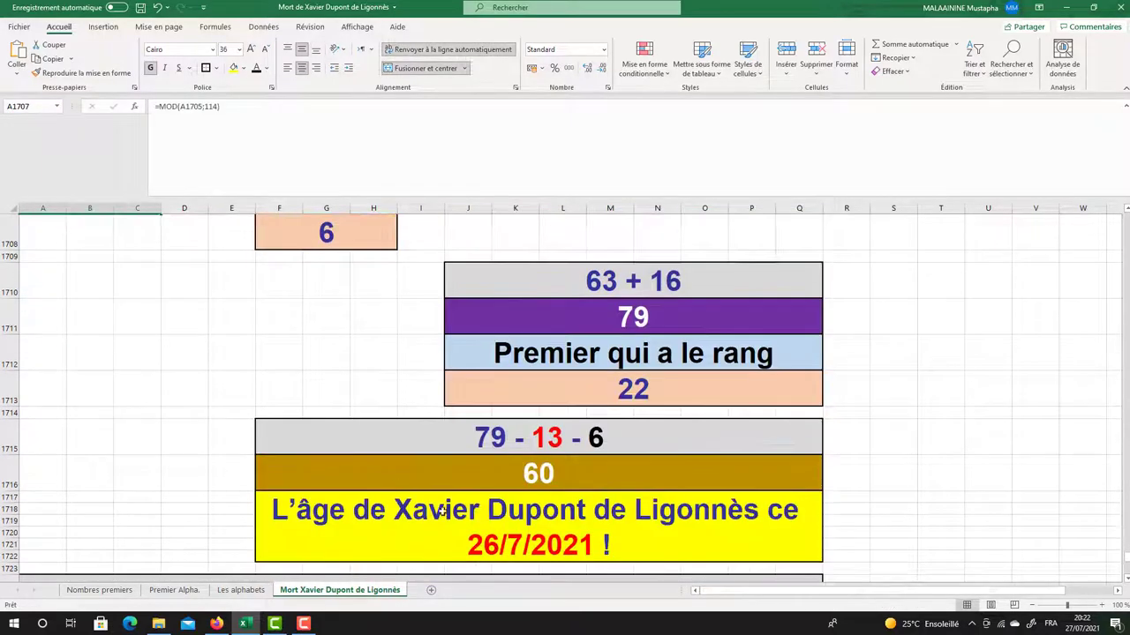
click(564, 483)
Check the "60 + 13 + 6 - 16" formula in A1725 against its source cells A1707, F1707, F1708 and O1707
scroll(638, 395, up, 1)
click(298, 305)
scroll(446, 375, down, 3)
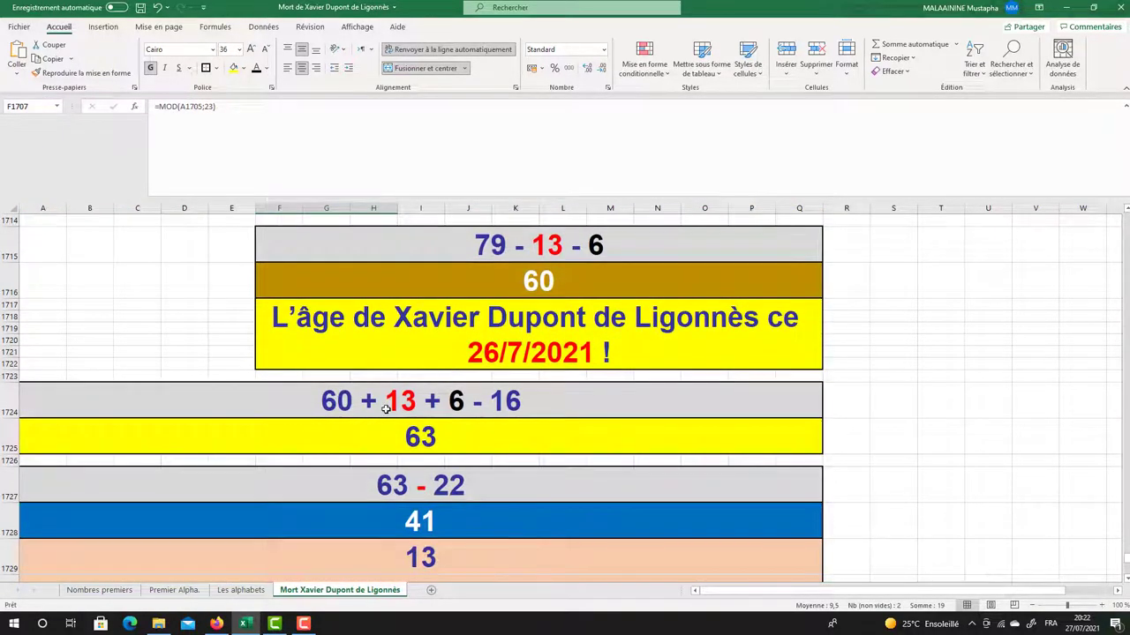
double_click(413, 430)
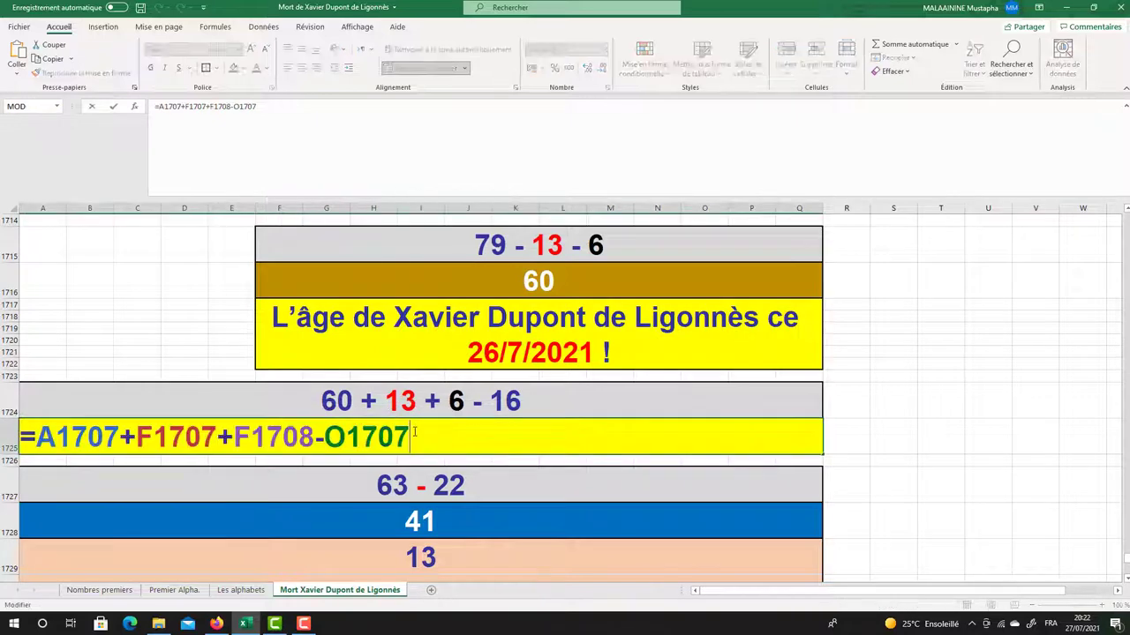
scroll(413, 430, up, 4)
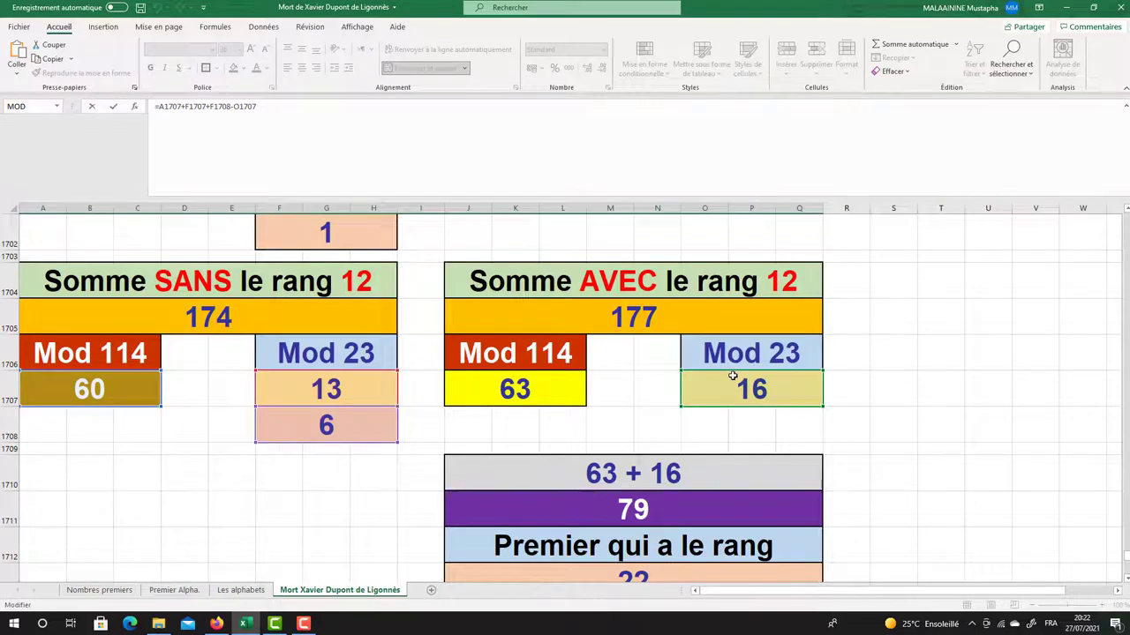
key(Escape)
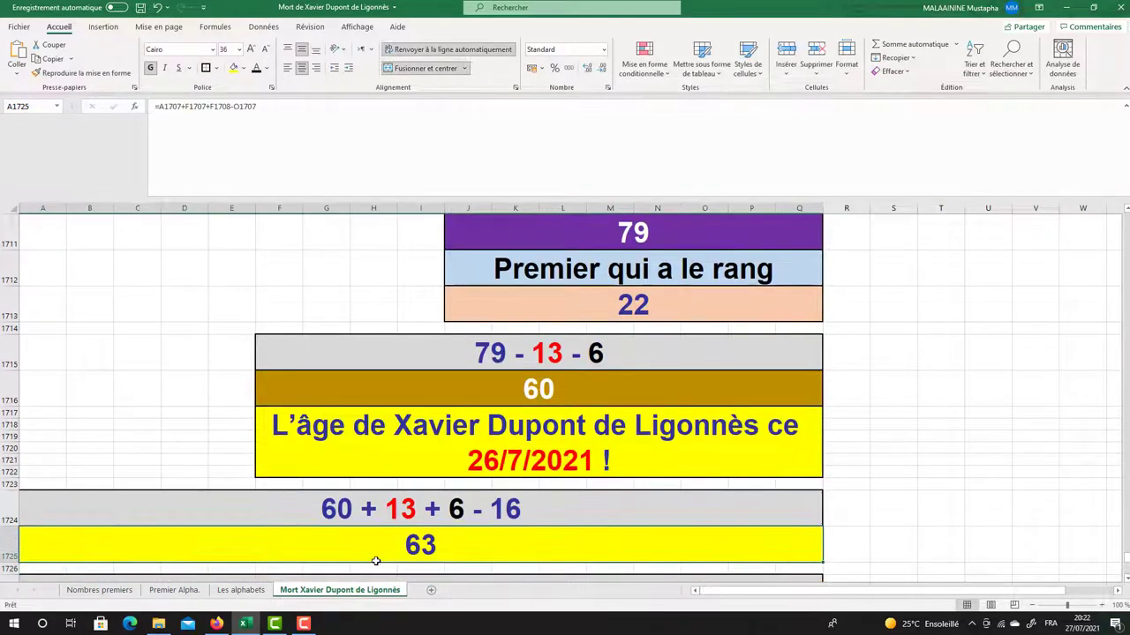
scroll(376, 561, down, 1)
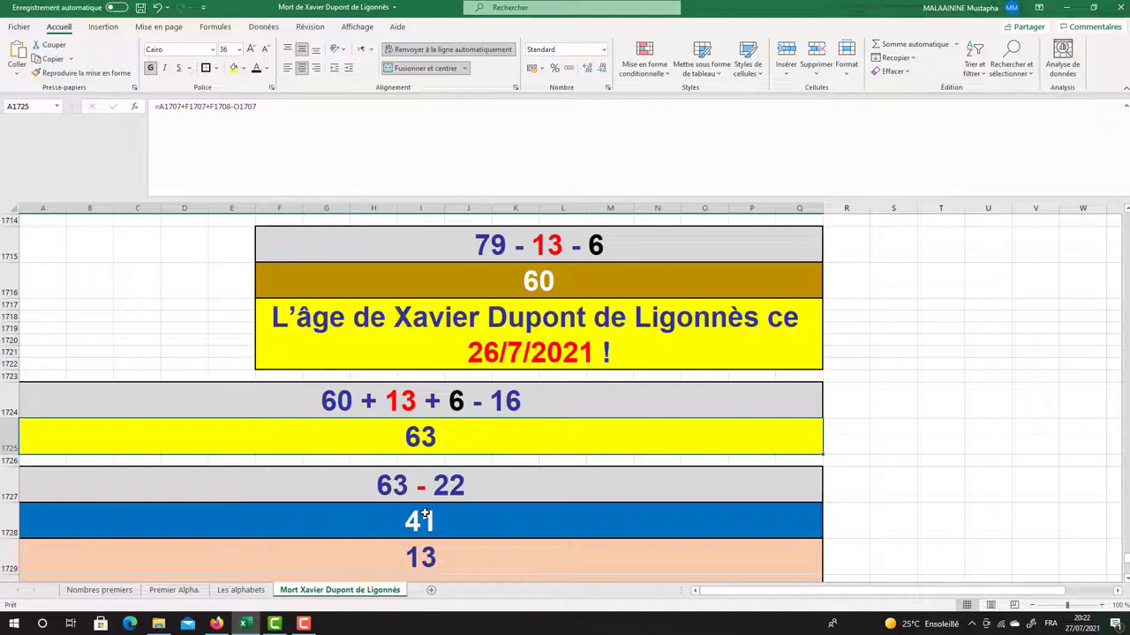
double_click(411, 446)
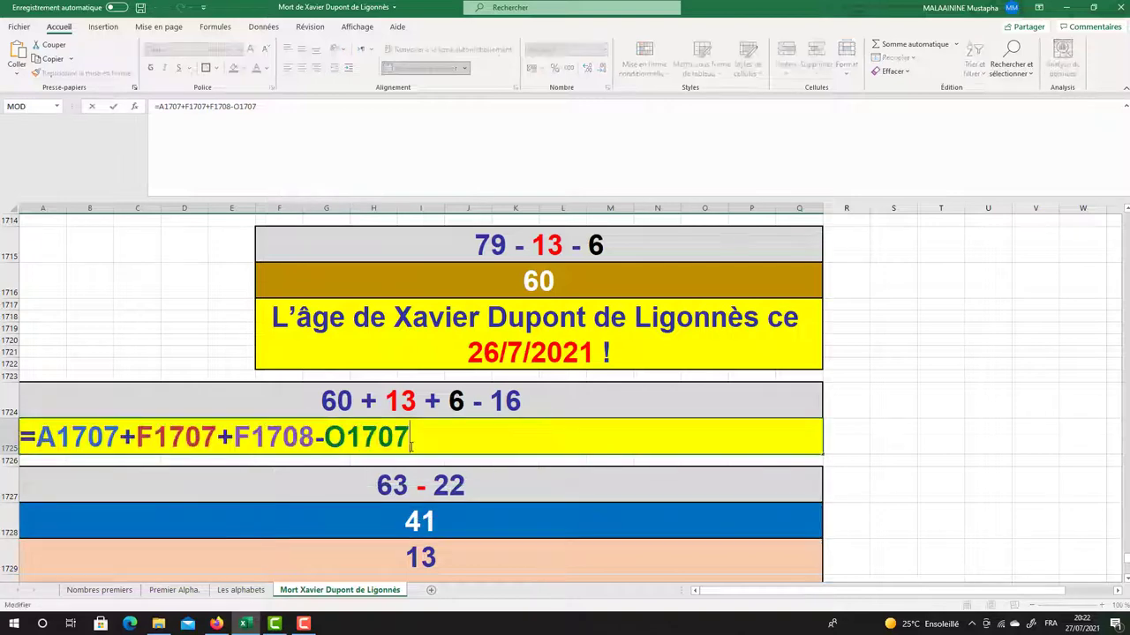
scroll(411, 446, up, 3)
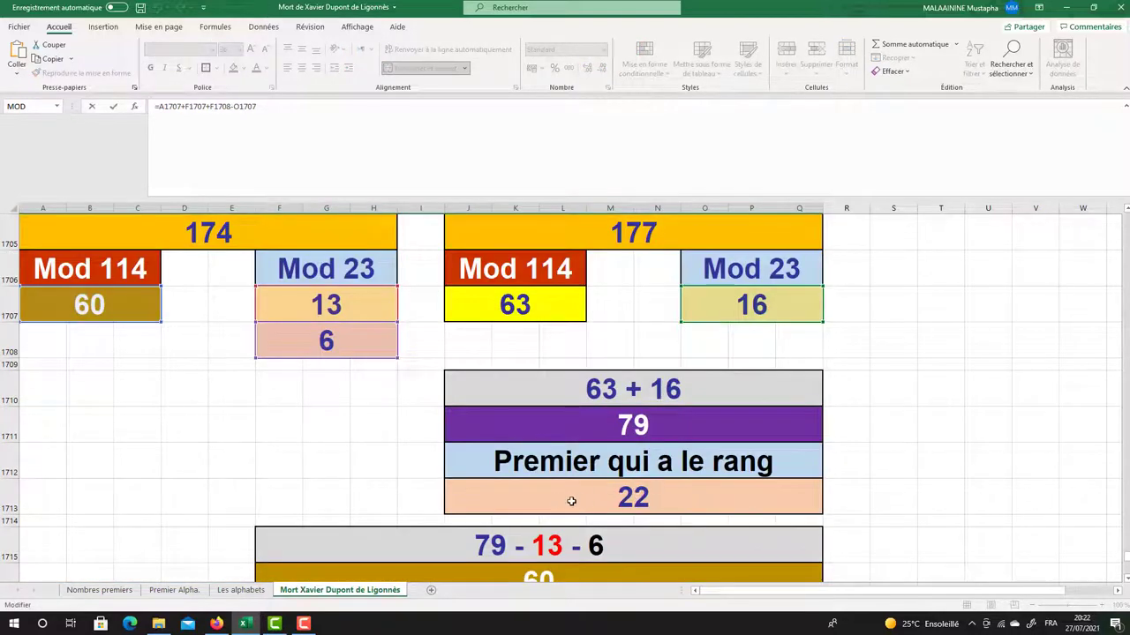
key(Return)
scroll(567, 501, up, 2)
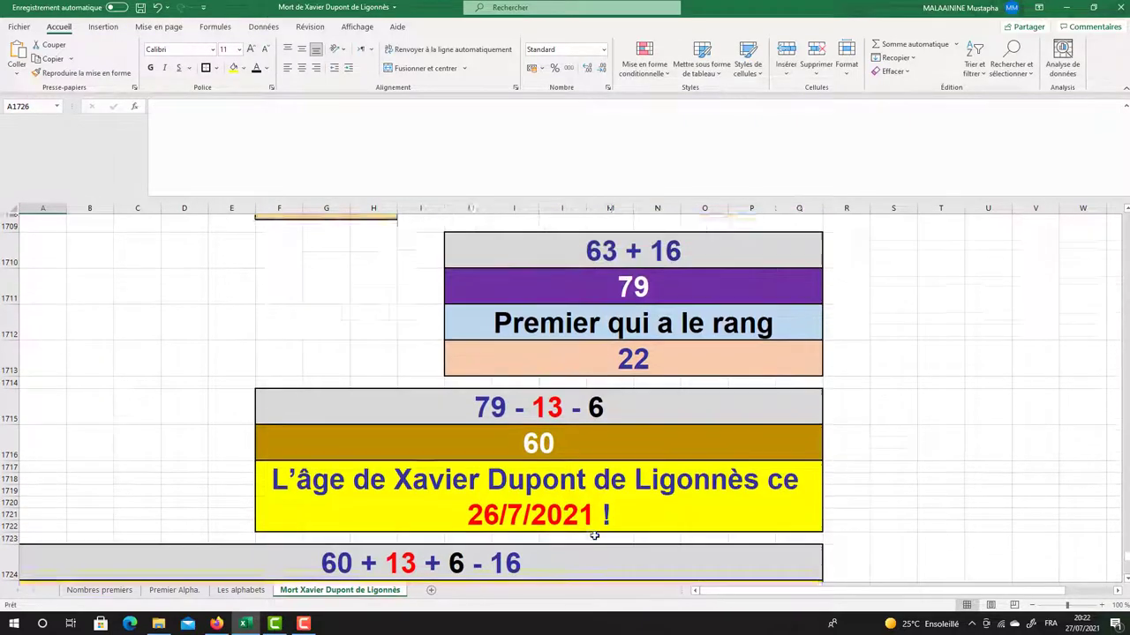
scroll(320, 441, down, 4)
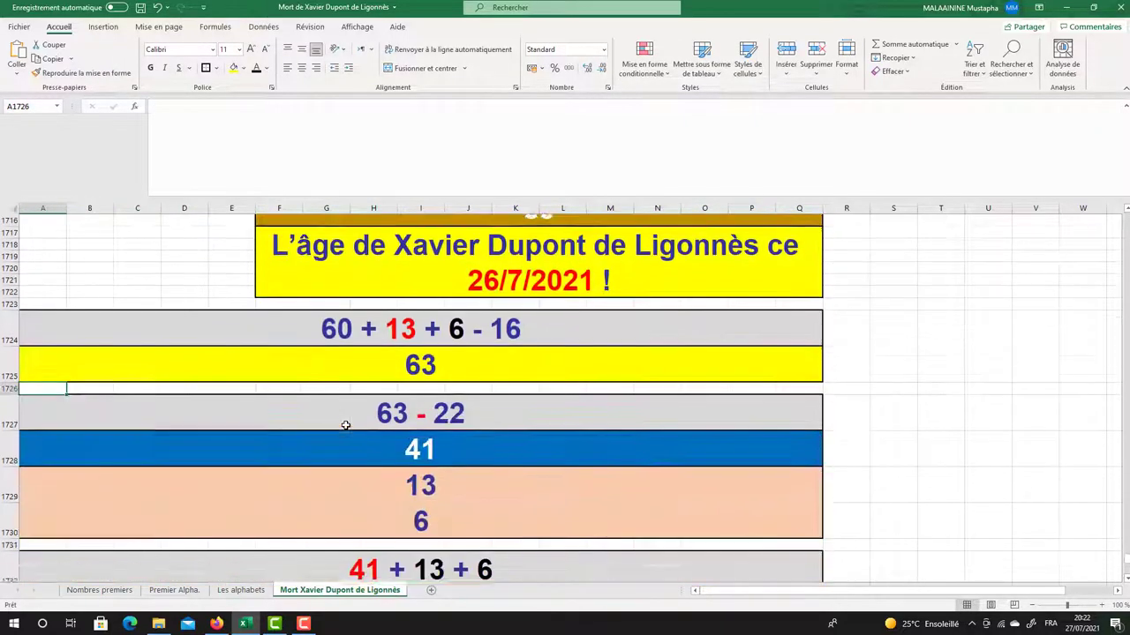
Check the "63 - 22" formula in A1728, the ranks in A1729:A1730, and the "41 + 13 + 6" formula in A1733
click(414, 442)
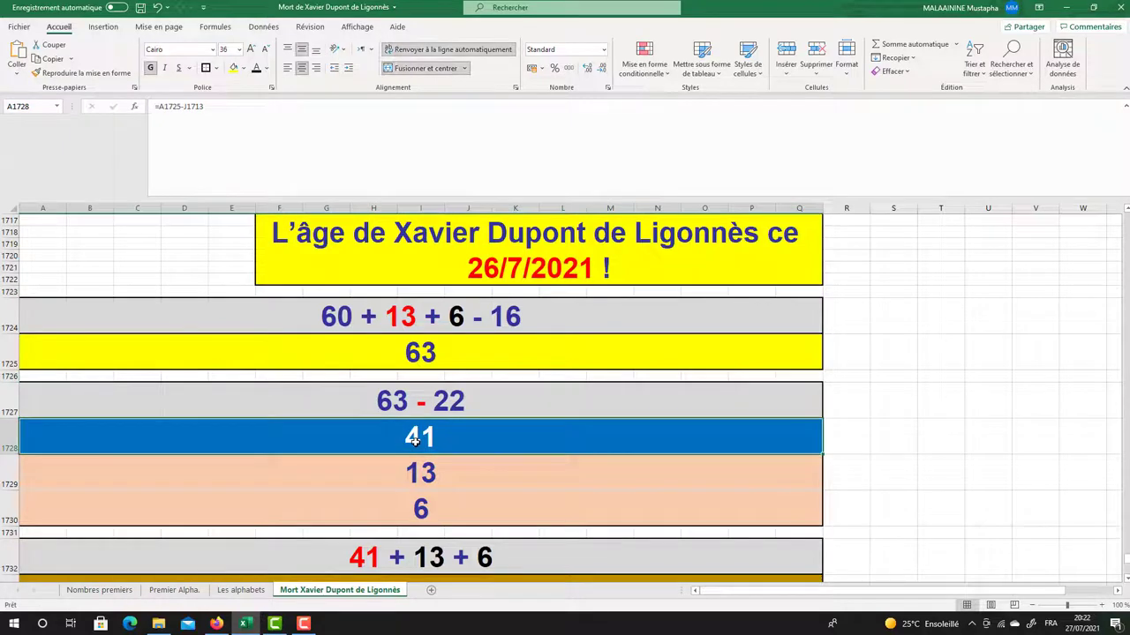
click(413, 472)
click(413, 509)
scroll(411, 495, down, 2)
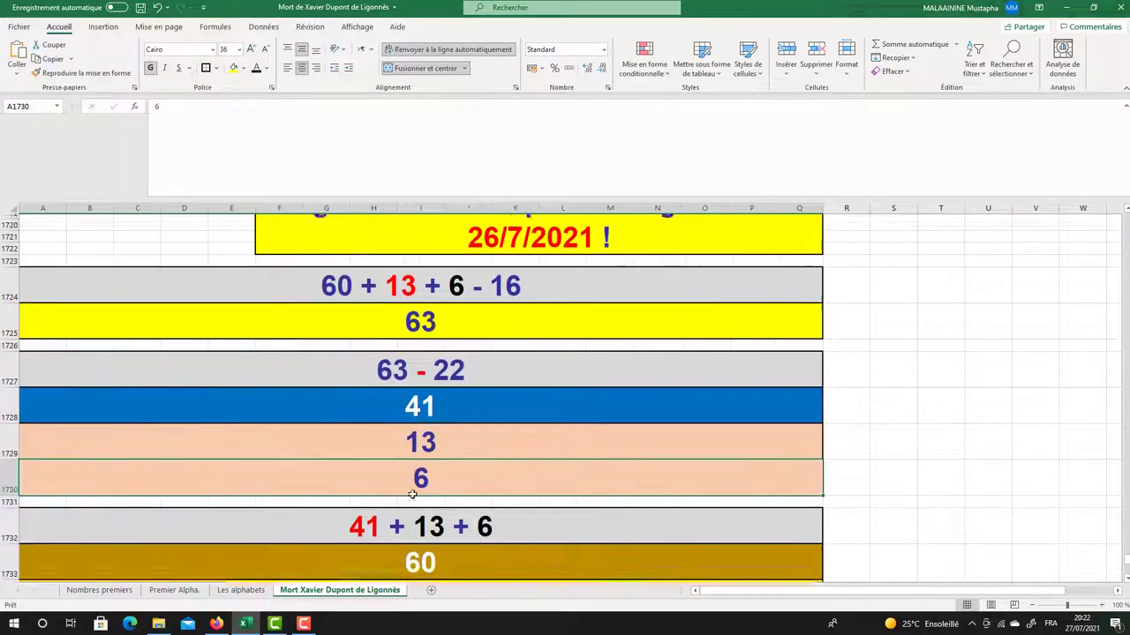
click(407, 505)
scroll(408, 506, down, 3)
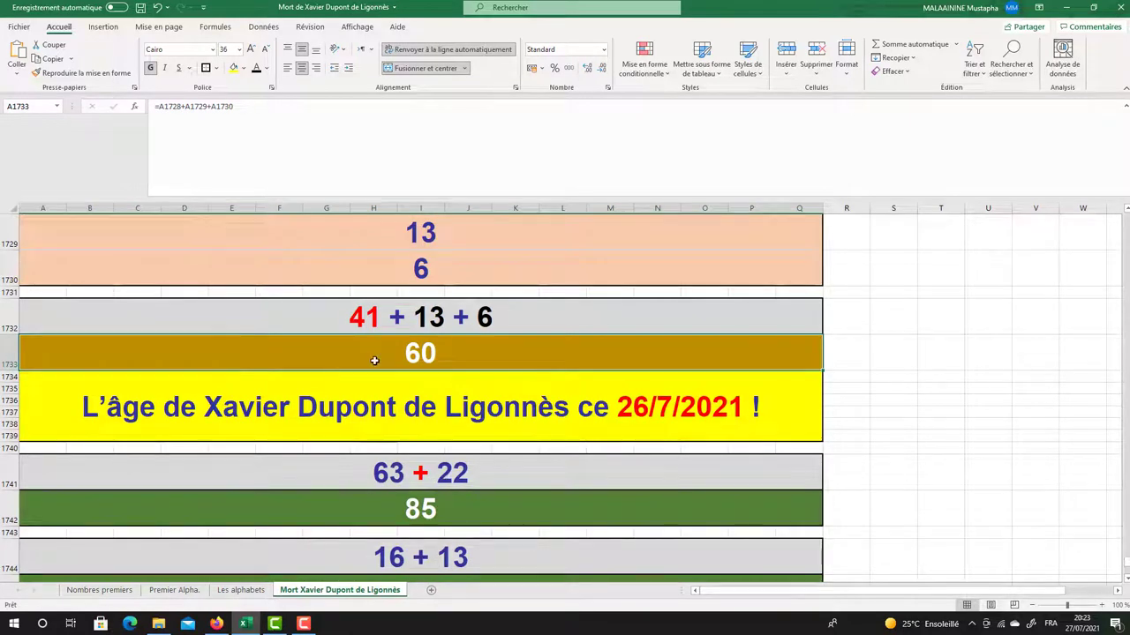
scroll(374, 360, up, 3)
click(420, 378)
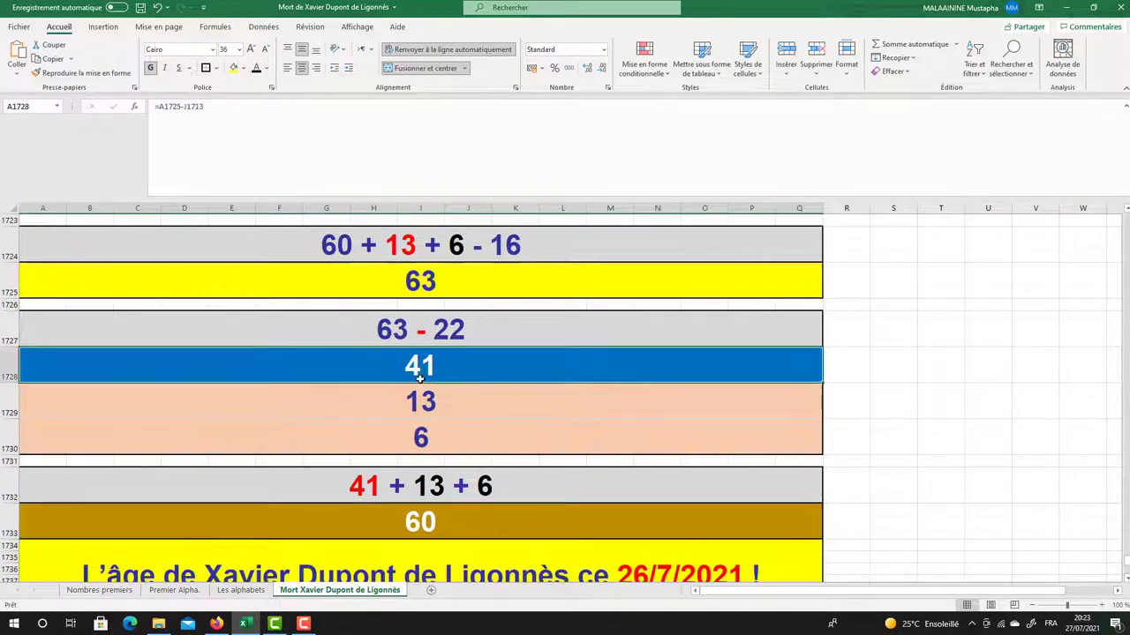
Check the "63 + 22" formula in A1742, and trace the Mod 23 remainders O1707 and F1707 into A1745
scroll(441, 398, down, 4)
click(459, 418)
scroll(450, 424, up, 5)
scroll(436, 440, up, 4)
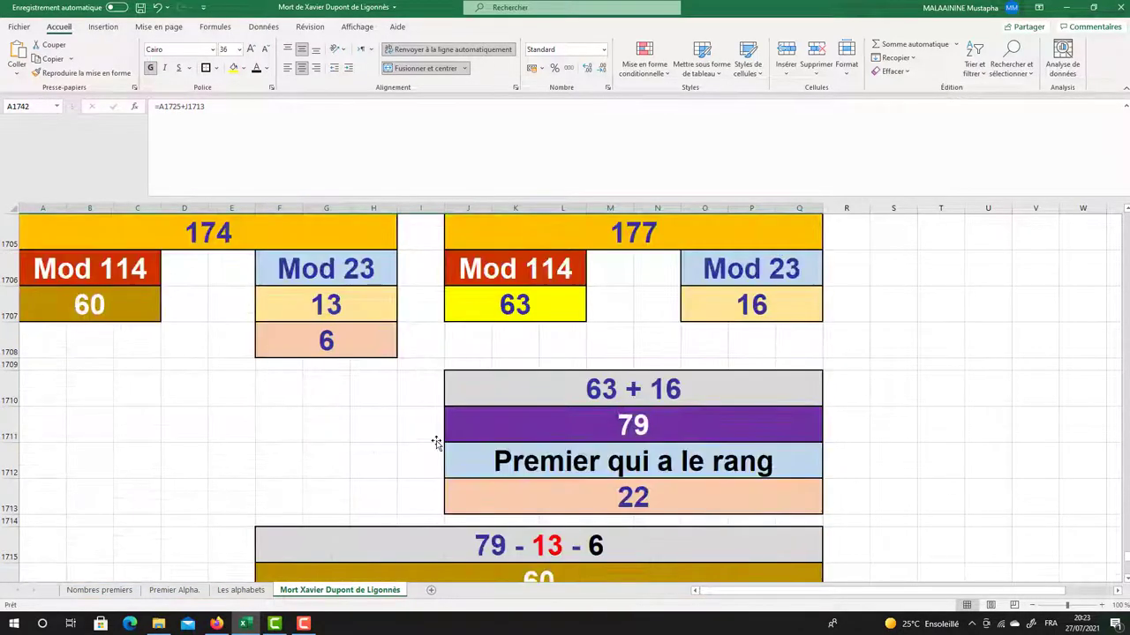
click(751, 300)
click(326, 311)
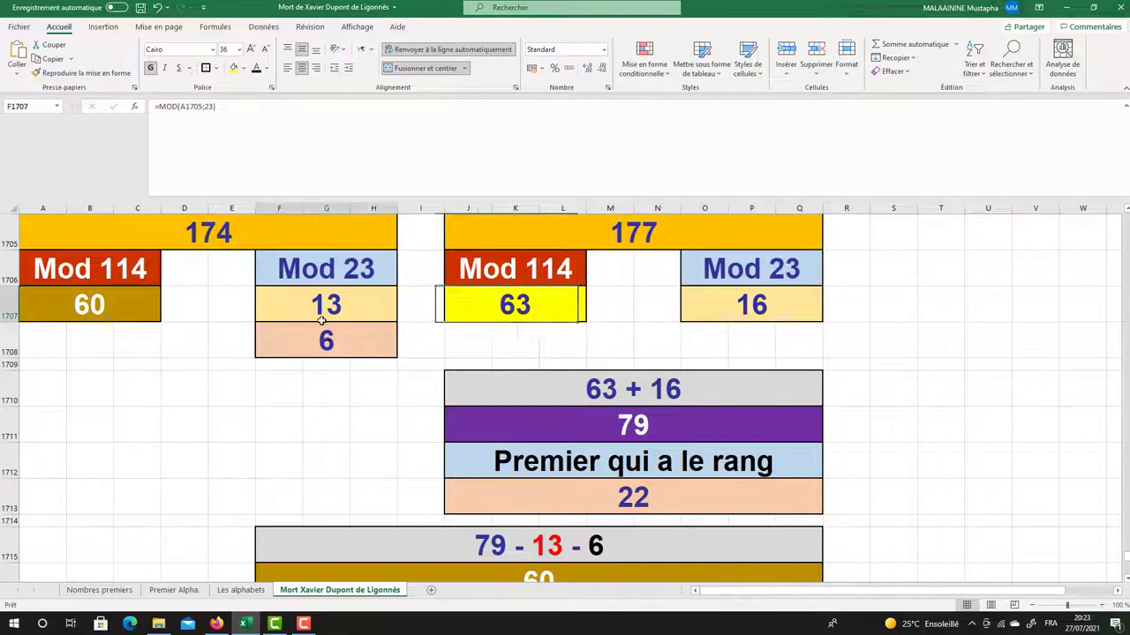
click(746, 298)
click(354, 314)
scroll(421, 360, down, 9)
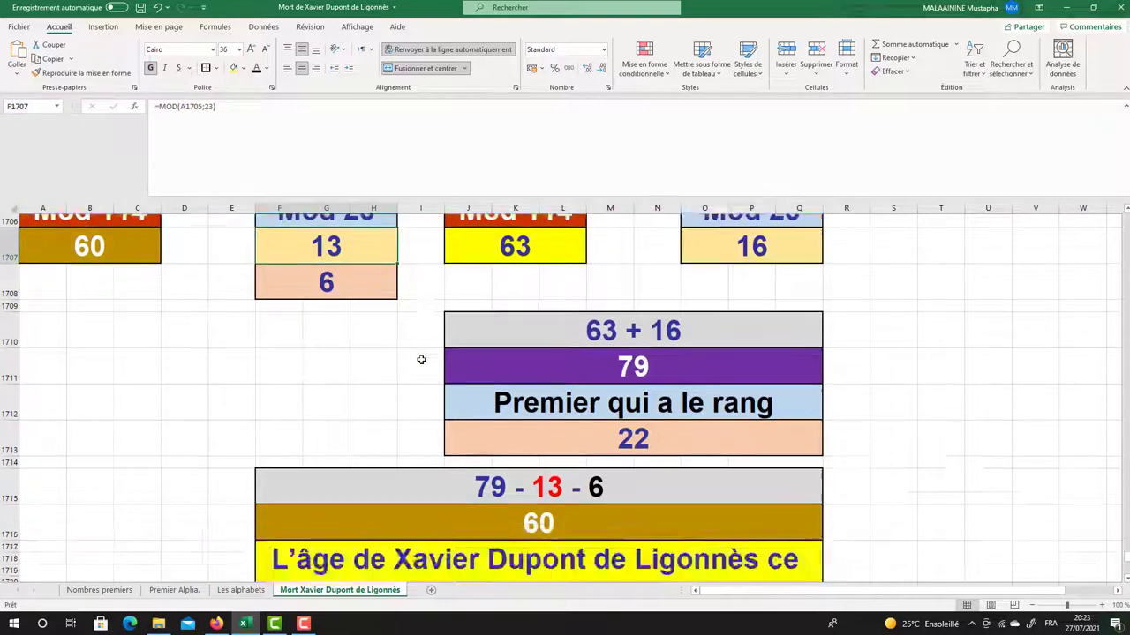
scroll(421, 361, down, 1)
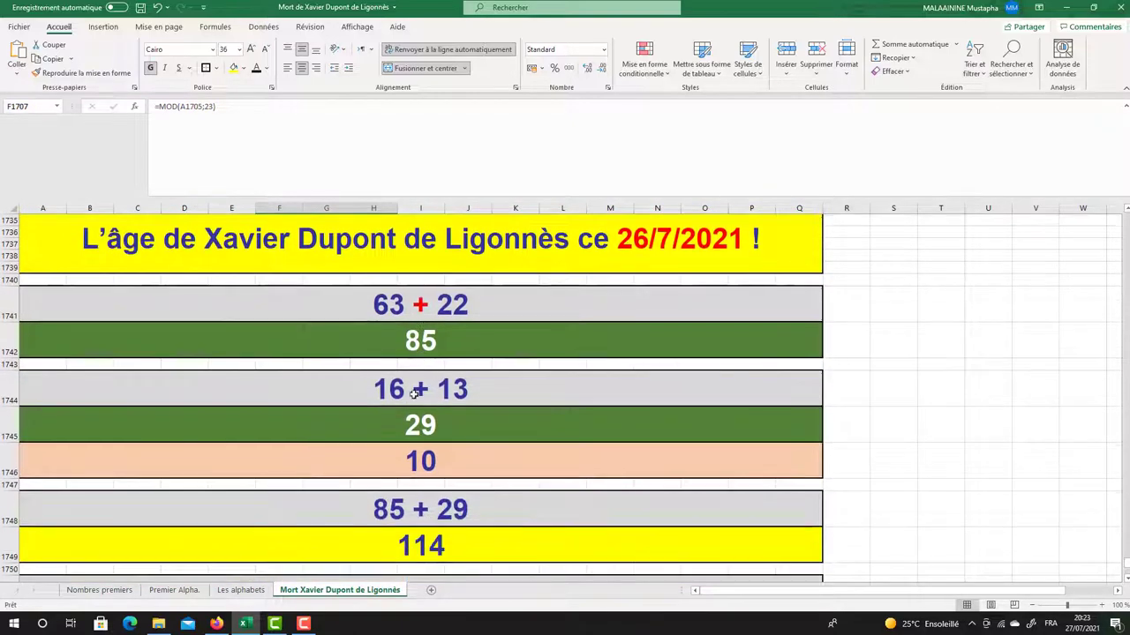
click(404, 422)
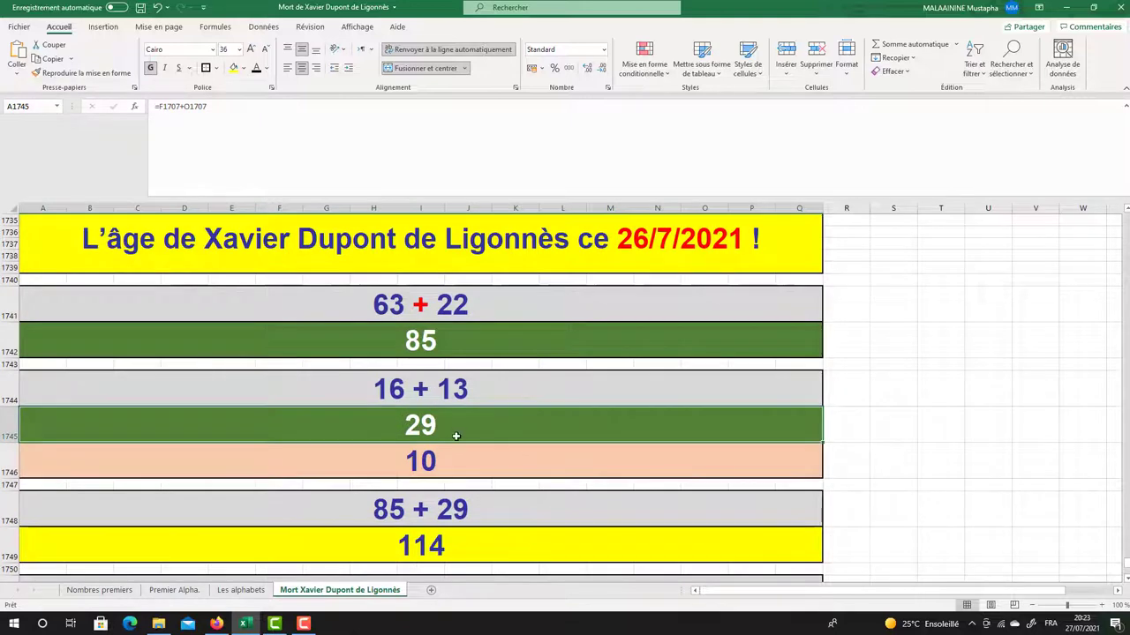
Revisit the "16 + 13" block and check the "85 + 29" formula in A1749
key(Up)
key(Up)
key(Up)
click(428, 441)
scroll(423, 446, down, 1)
click(404, 471)
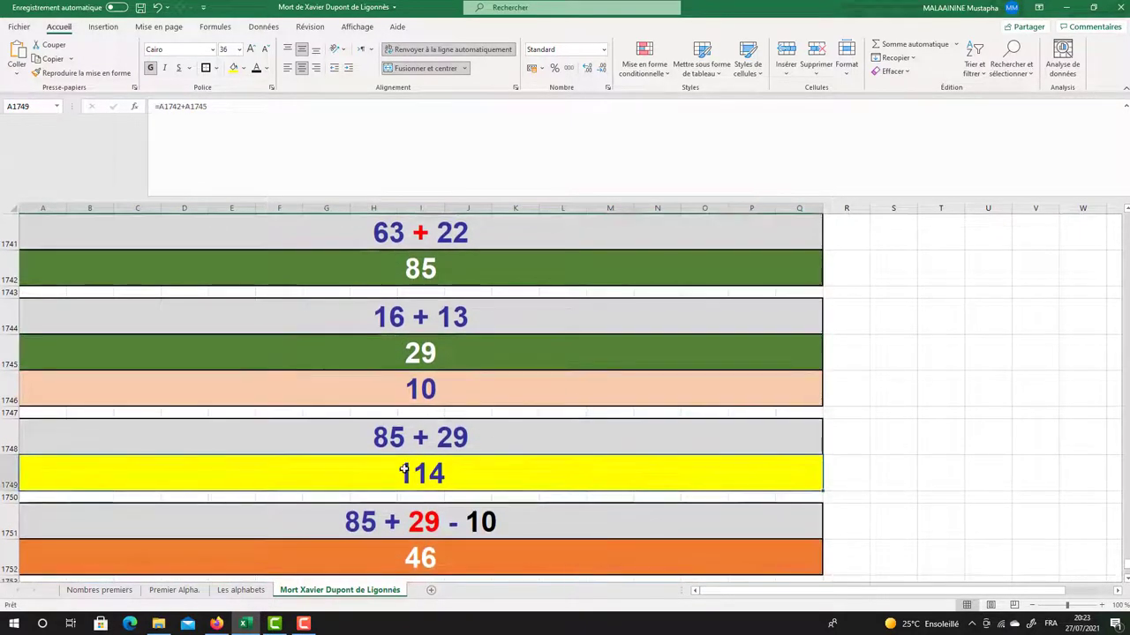
Trace the values in A1742, A1745 and A1746 into the formula in A1752
click(426, 276)
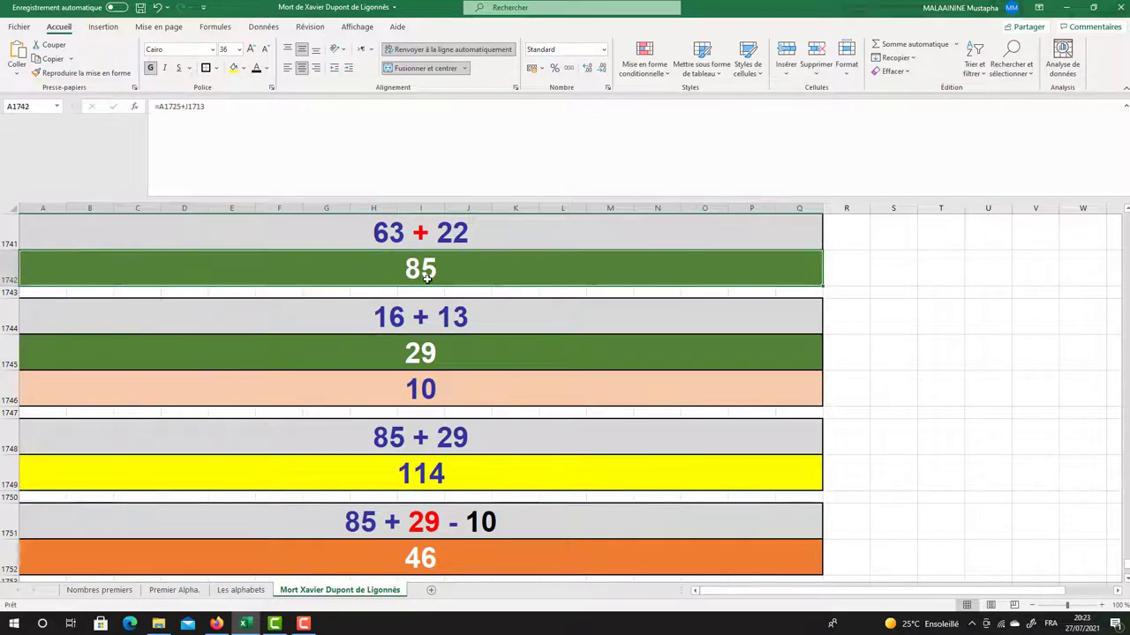
click(442, 364)
click(413, 392)
scroll(413, 406, down, 1)
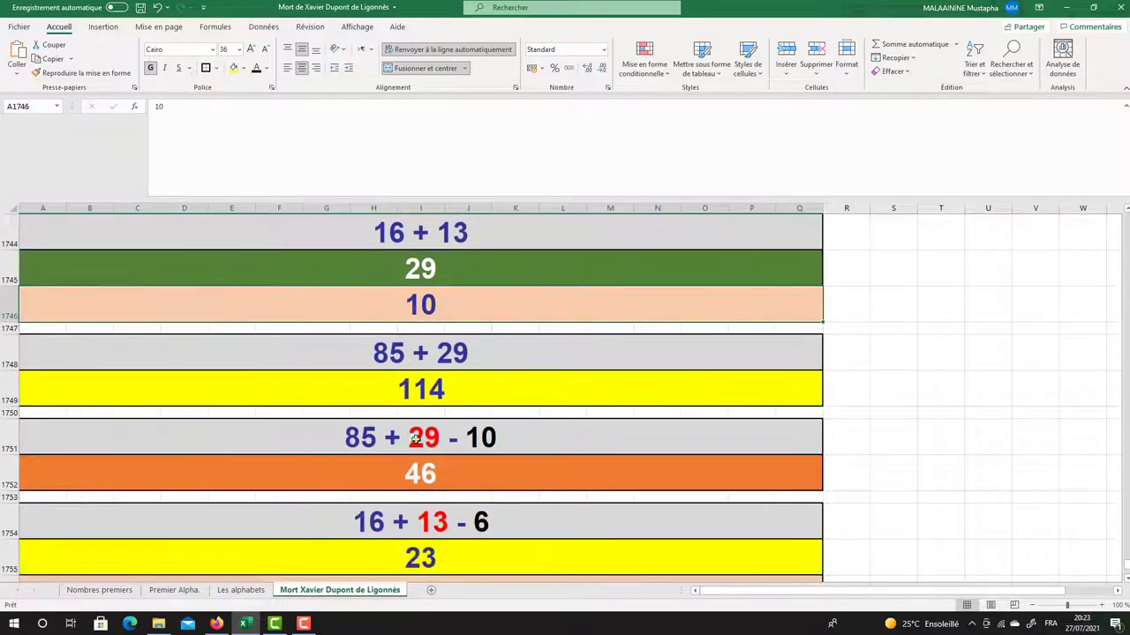
click(404, 473)
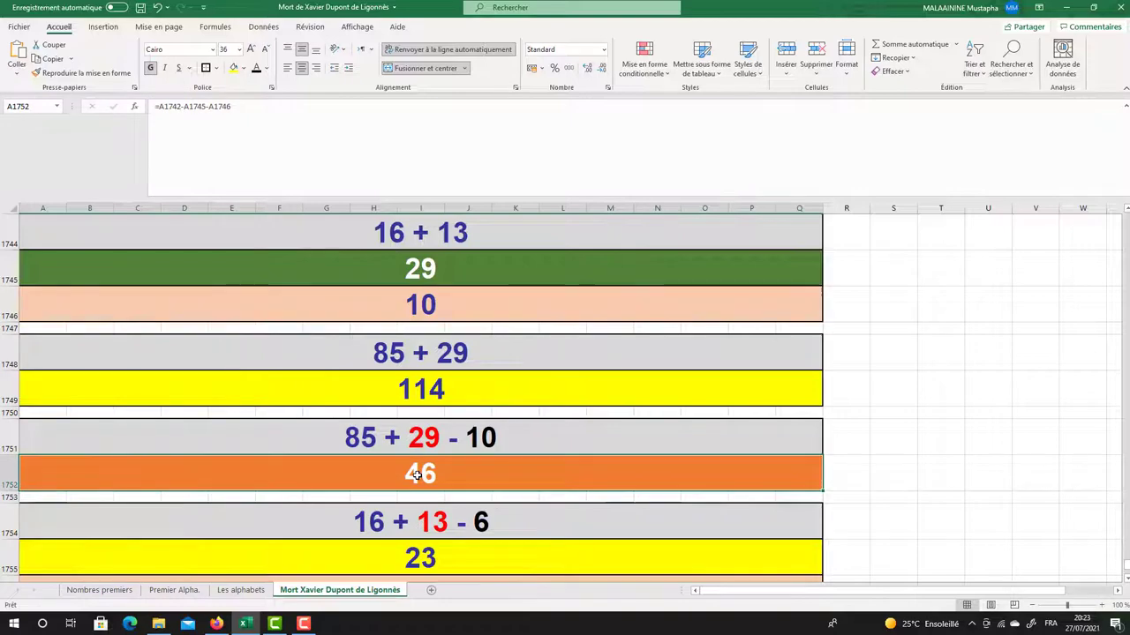
Trace the remainders O1707 and F1707 and the rank in F1708 into the "16 + 13 - 6" formula in A1755
scroll(417, 474, up, 10)
scroll(417, 474, up, 4)
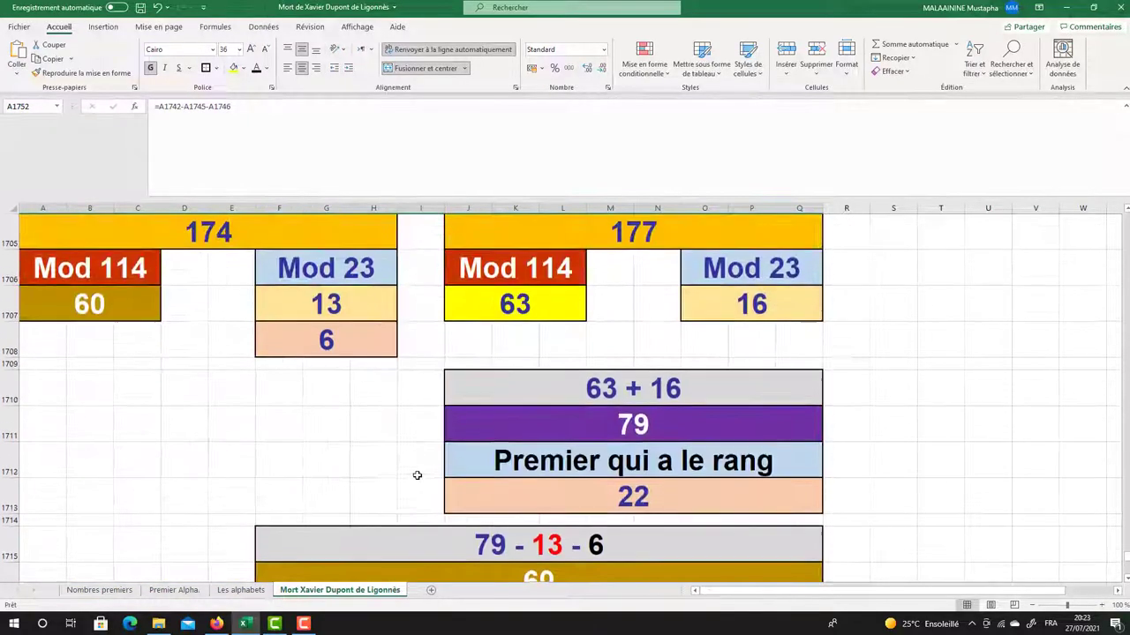
click(747, 307)
click(334, 308)
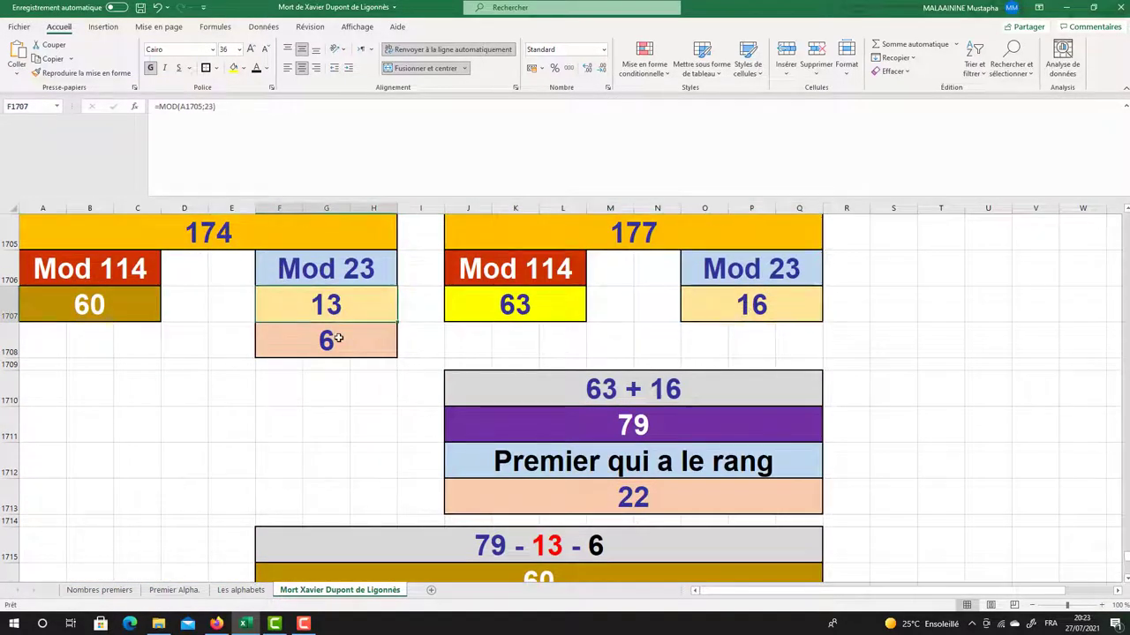
click(339, 340)
scroll(339, 339, down, 12)
scroll(339, 338, down, 4)
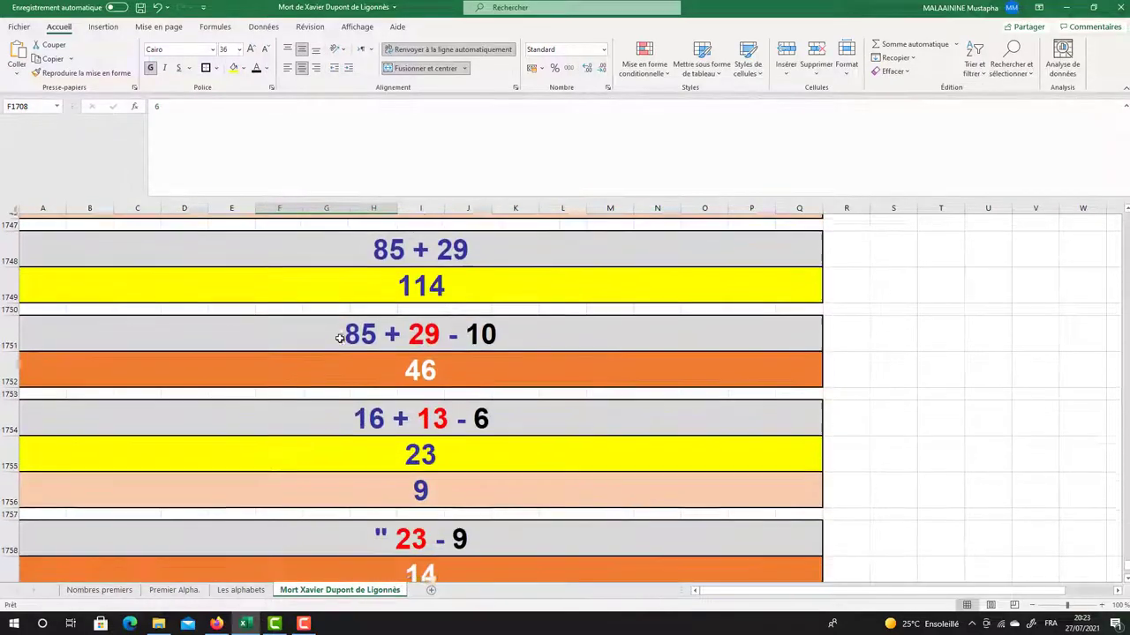
click(420, 305)
click(427, 285)
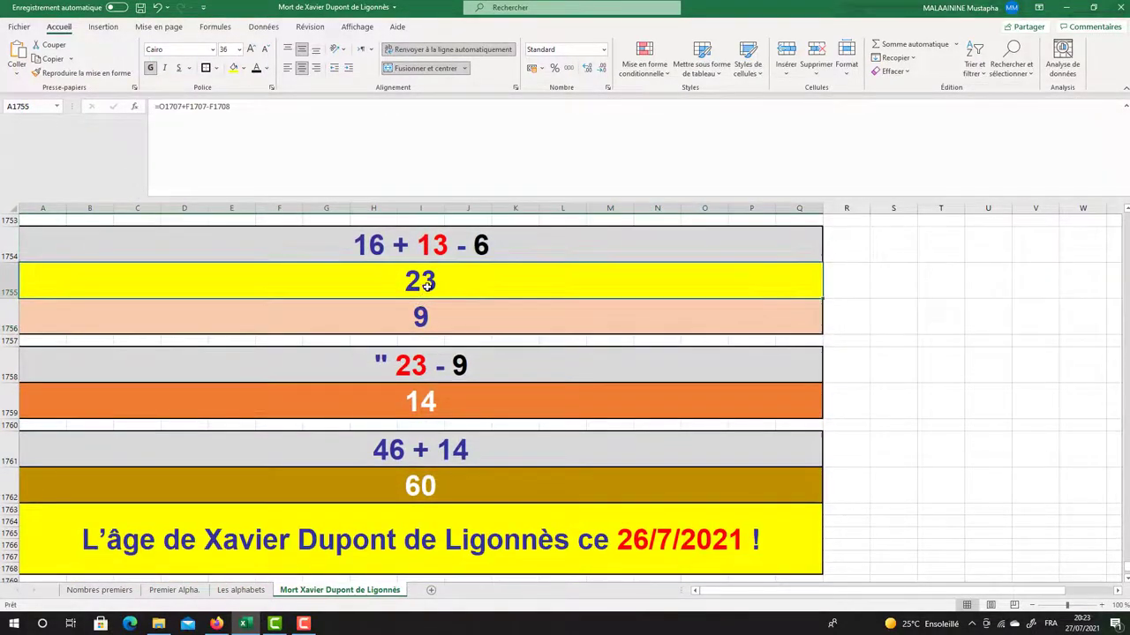
Compare A1755 with its rank in A1756 and check the "23 - 9" formula in A1759
click(420, 316)
click(420, 284)
click(399, 319)
click(401, 401)
Trace A1752 into the "46 + 14" formula in A1762, and switch to the screen recorder window
scroll(404, 379, up, 1)
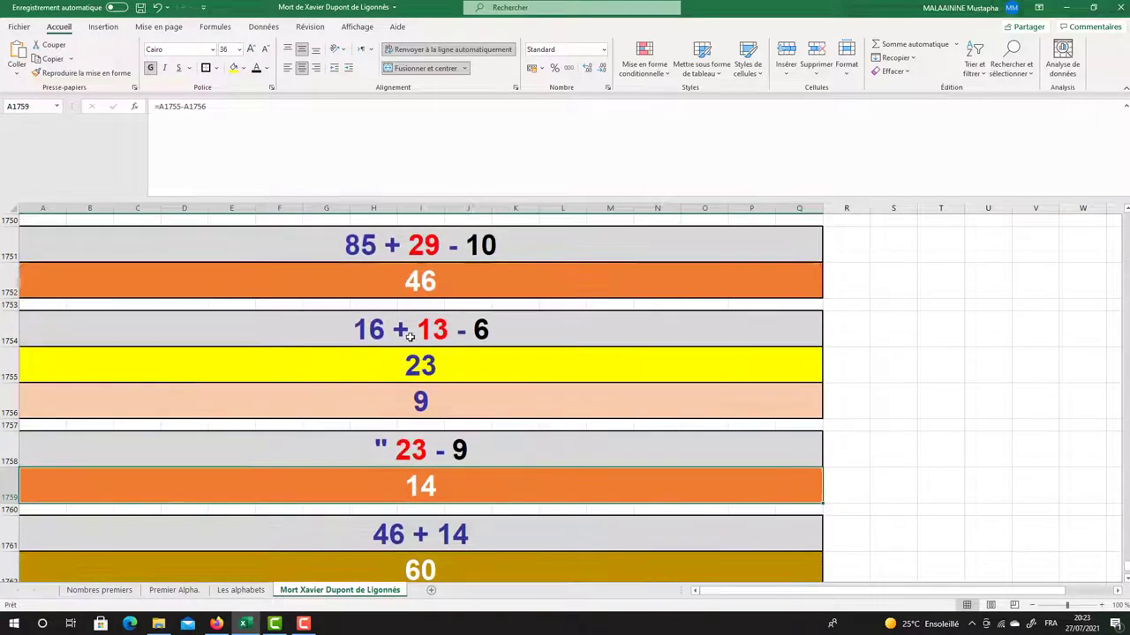
click(426, 285)
scroll(426, 285, down, 3)
click(421, 327)
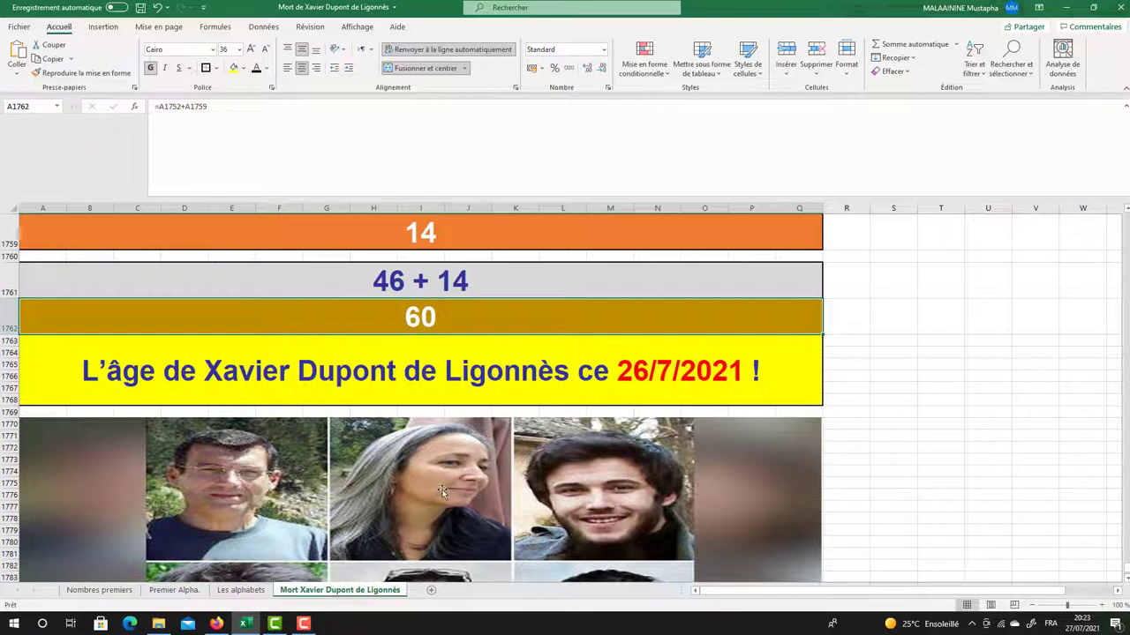
click(303, 624)
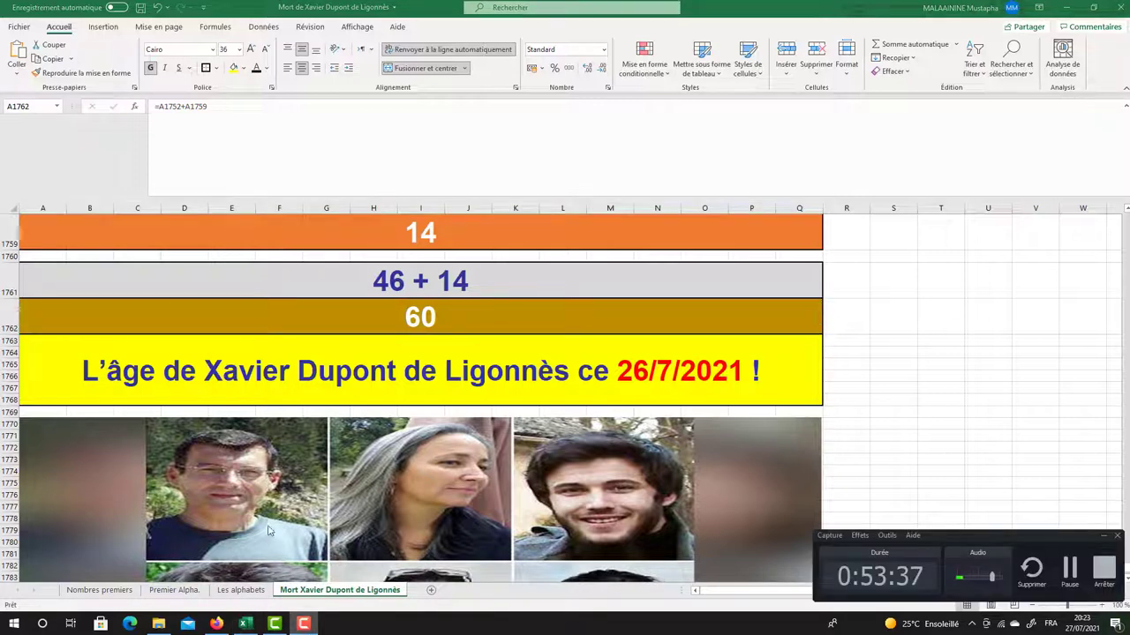